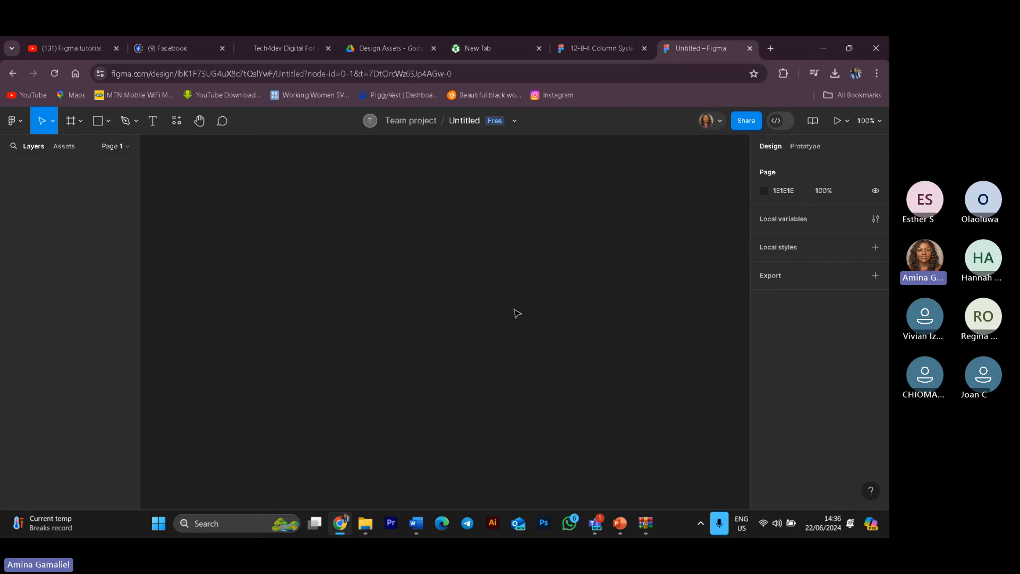
Step: Place a new text box on the empty canvas with the Text tool
click(166, 537)
click(156, 126)
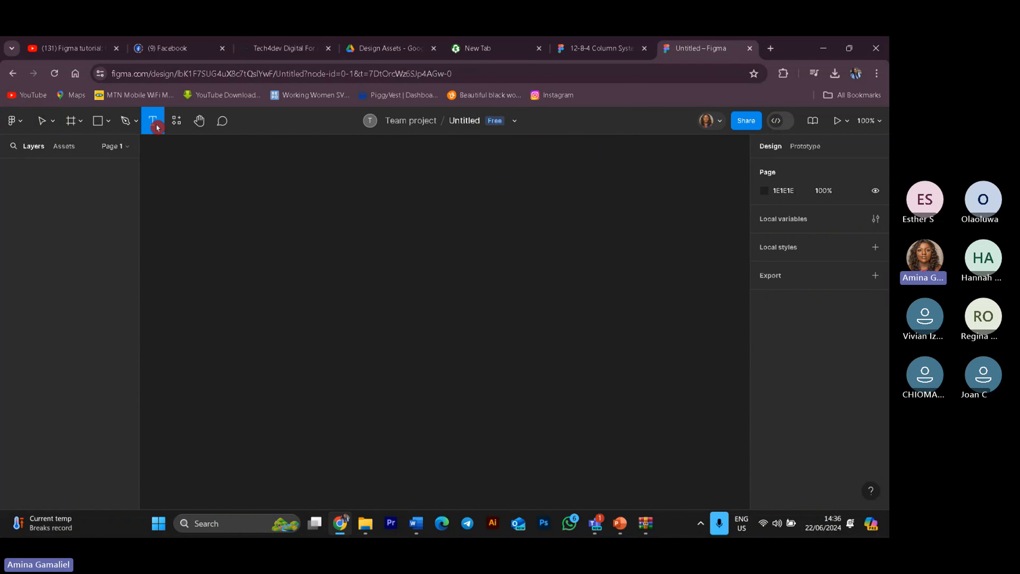
click(310, 254)
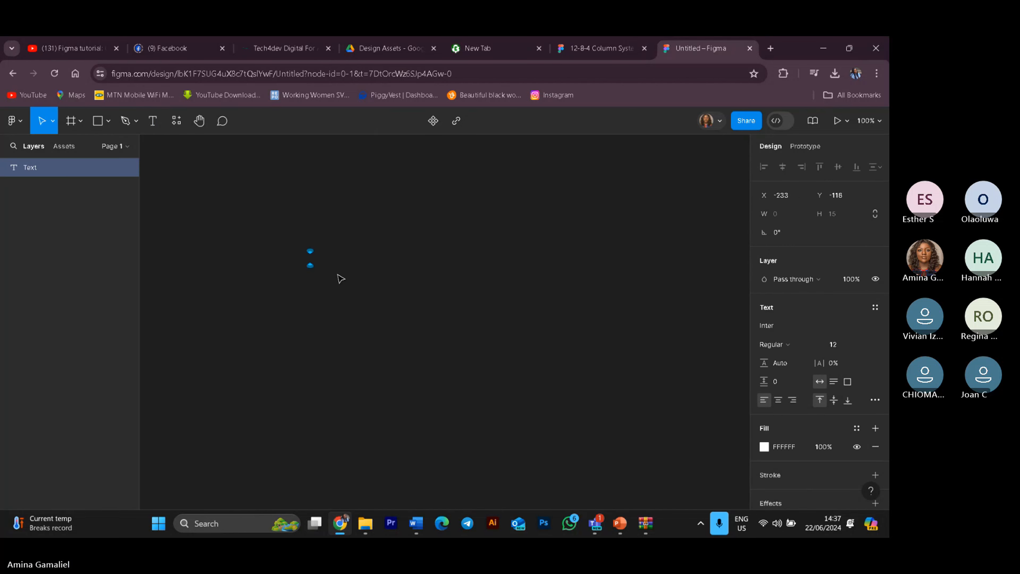
click(854, 422)
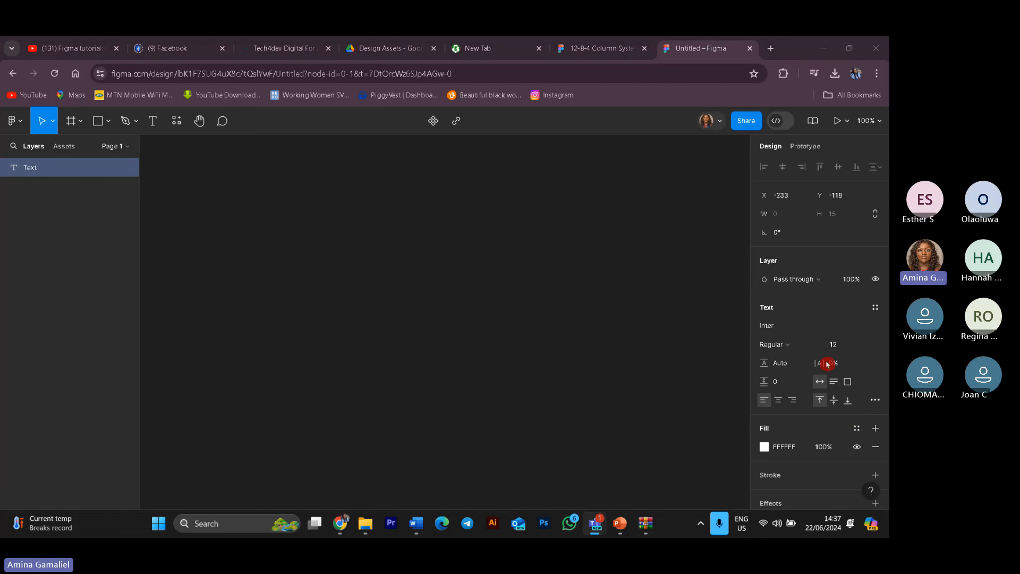
drag(827, 361, 147, 371)
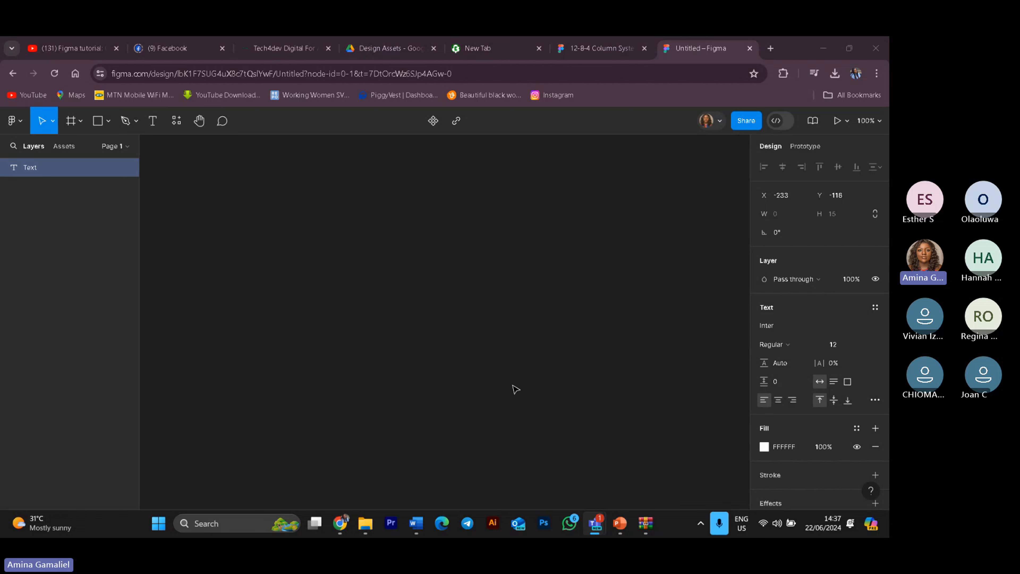
click(52, 167)
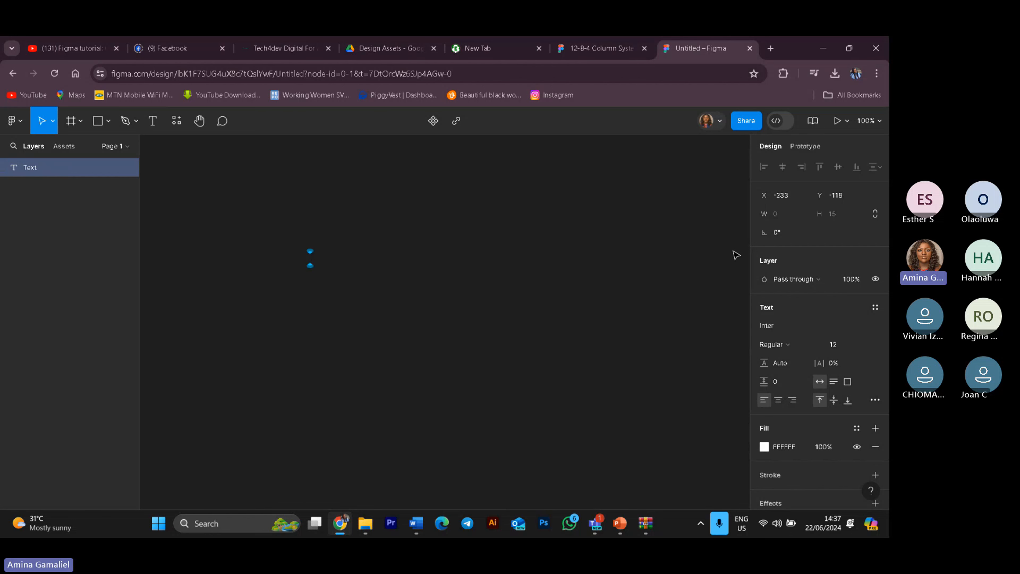
Step: Enter the text "Spacing between Letters" in the text box and finish editing
text(S)
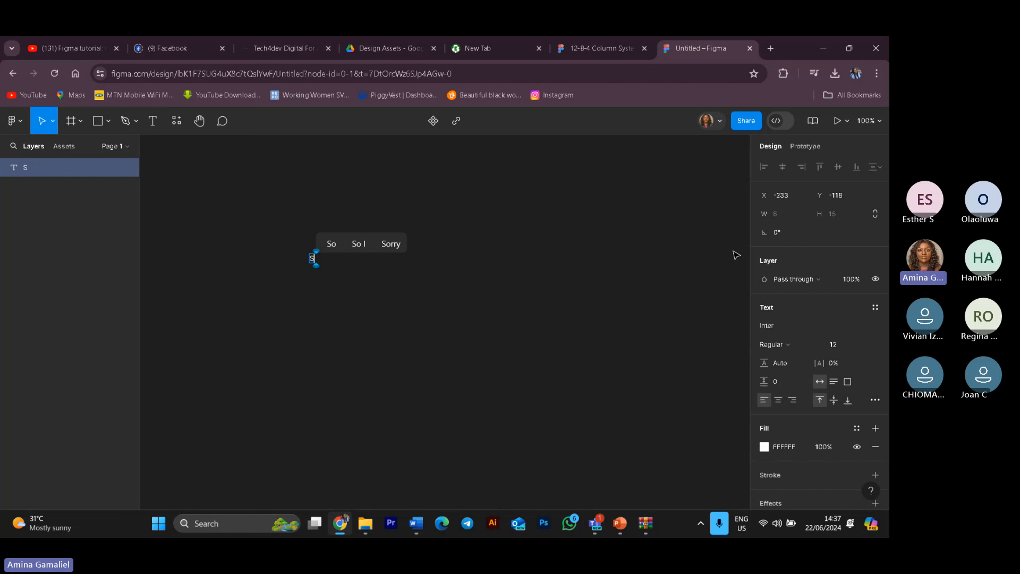
text(pacing)
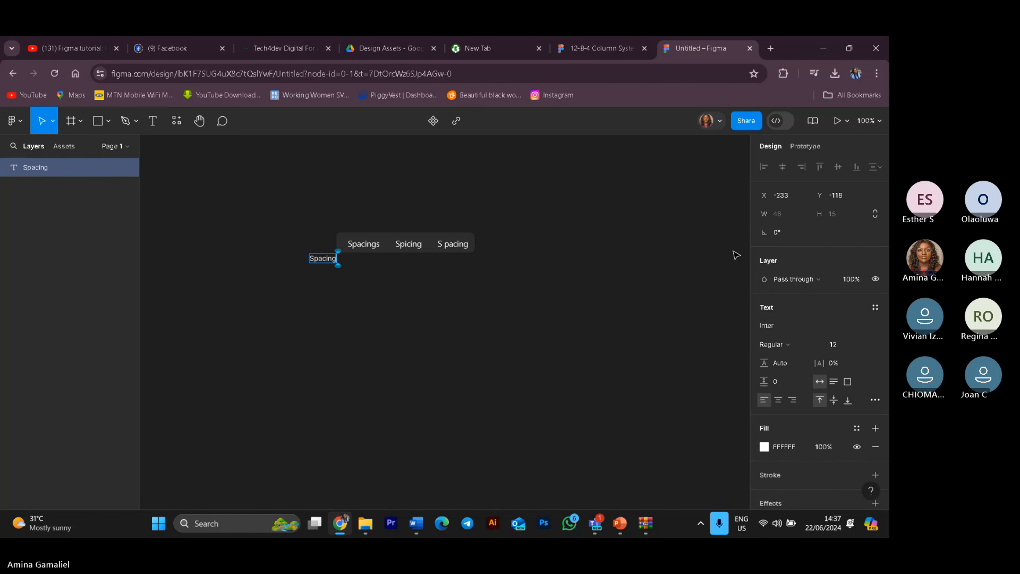
text( betw)
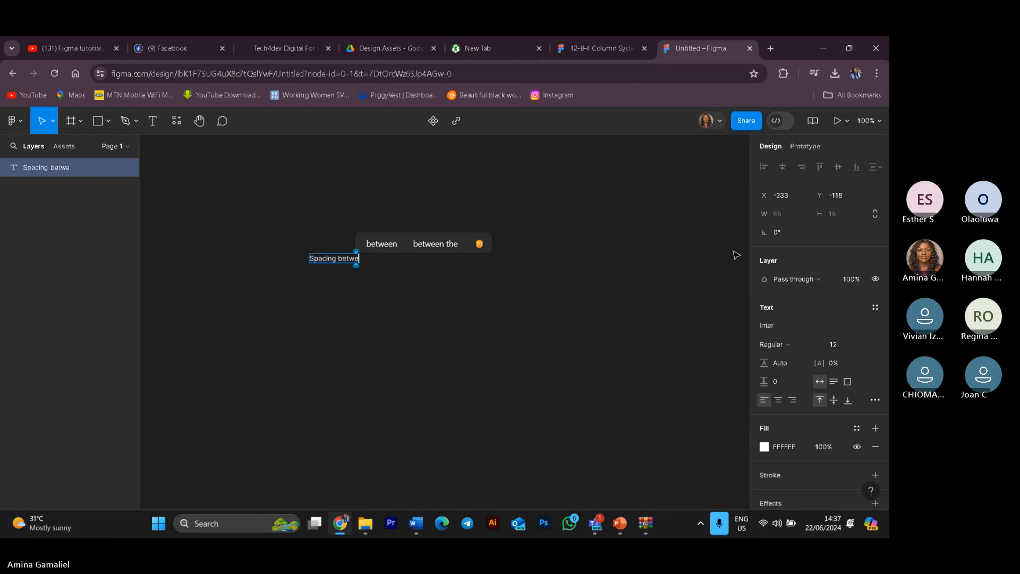
text(e)
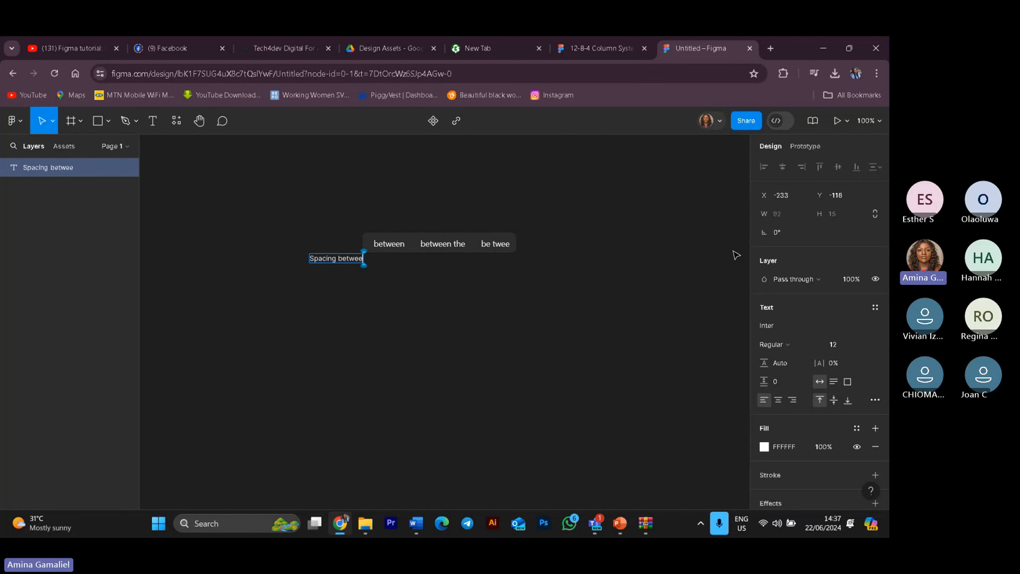
text(en)
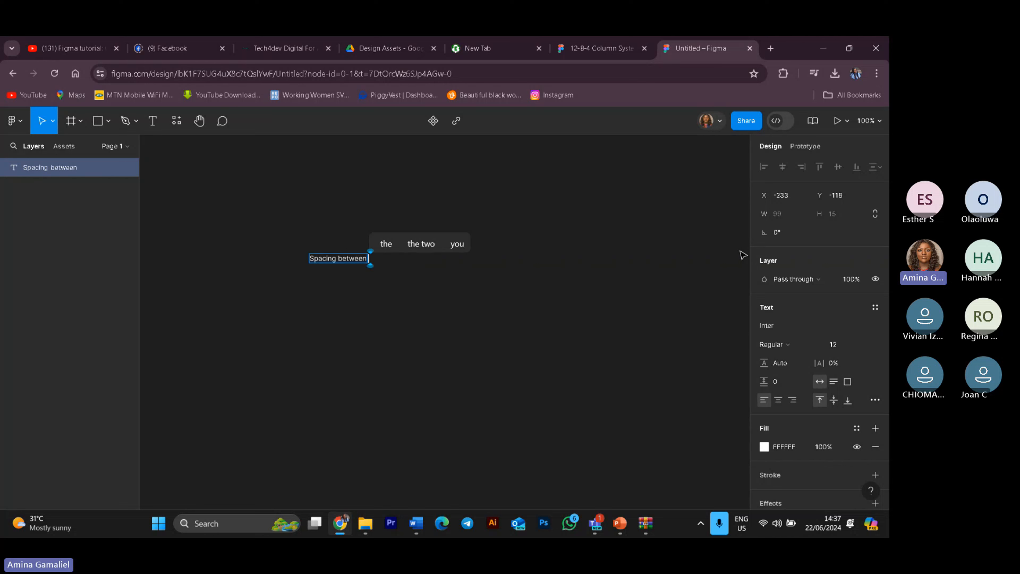
text( Lett)
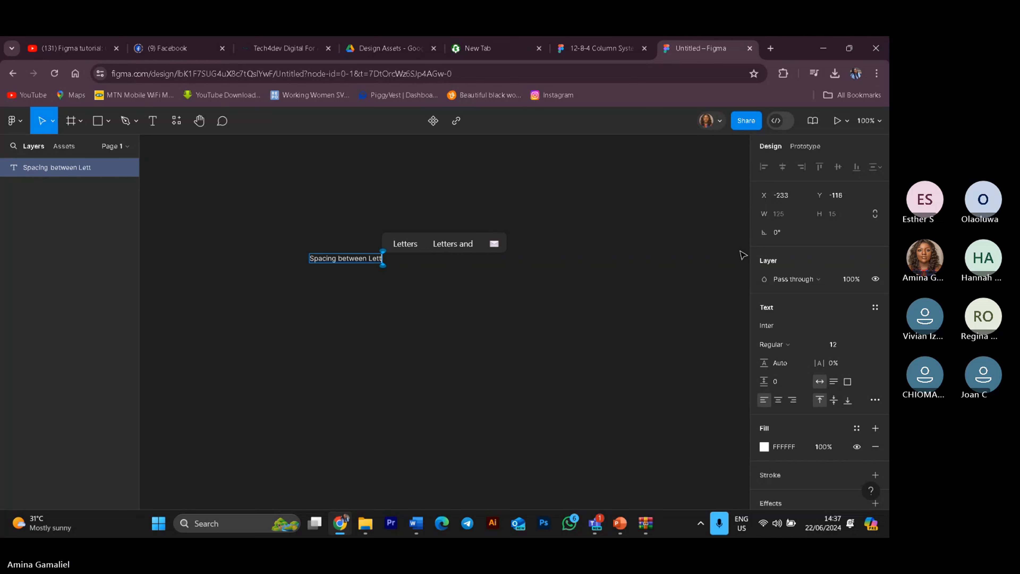
text(ers)
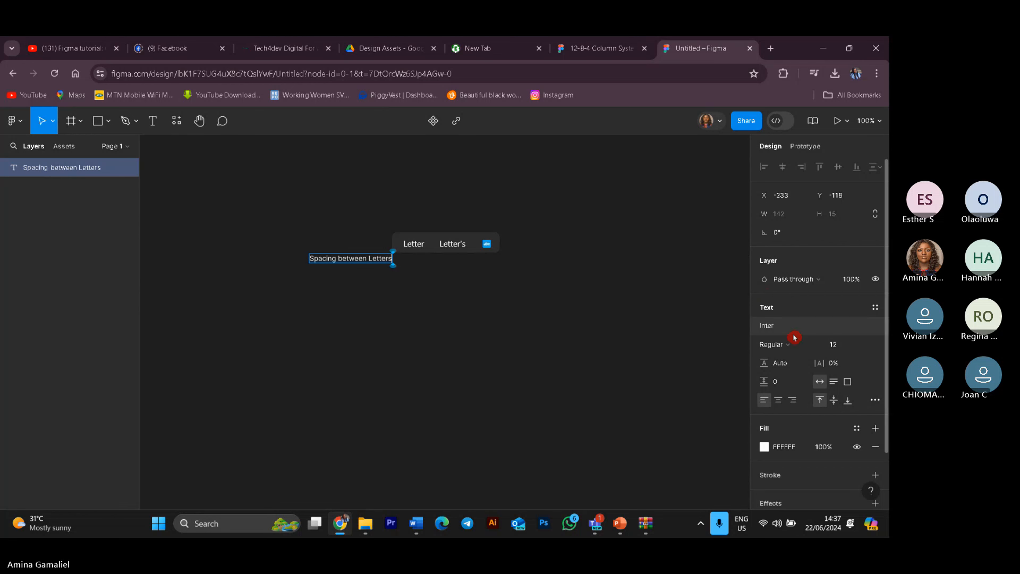
key(Escape)
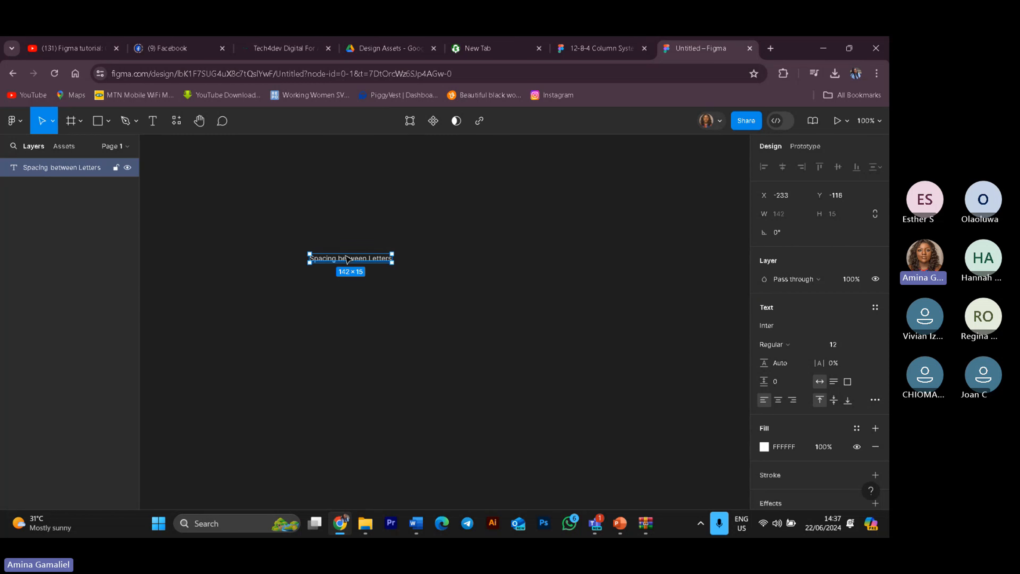
Step: Move the text box slightly up and set its font size to 24
drag(356, 261, 414, 246)
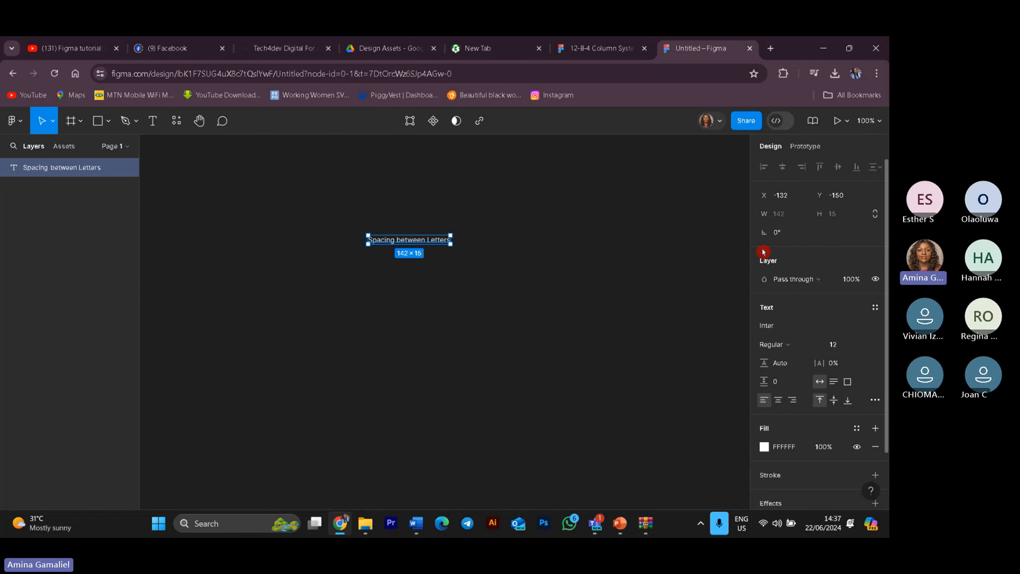
click(866, 348)
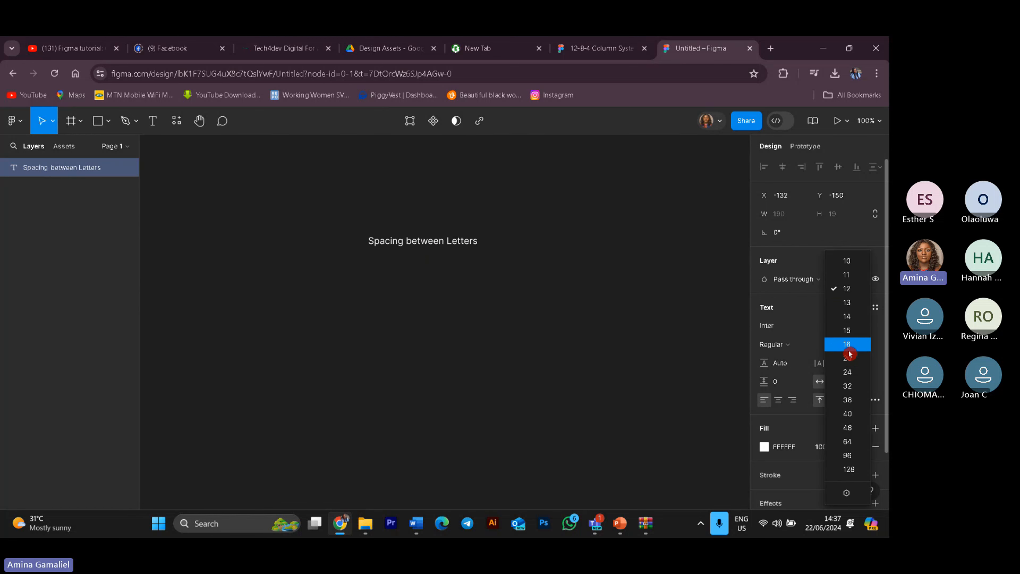
click(847, 372)
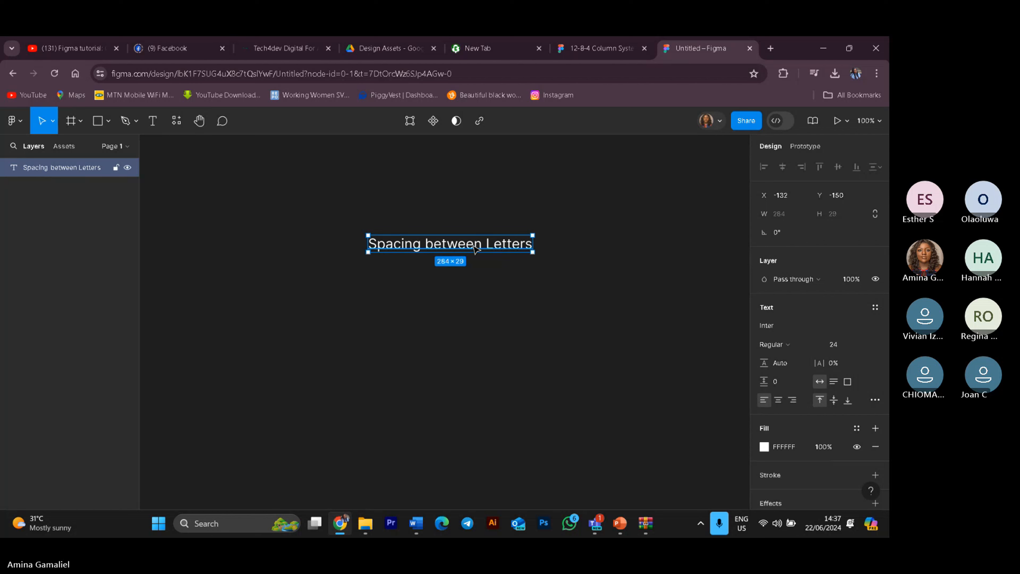
Step: Add auto layout to the text and undo it
key(shift+a)
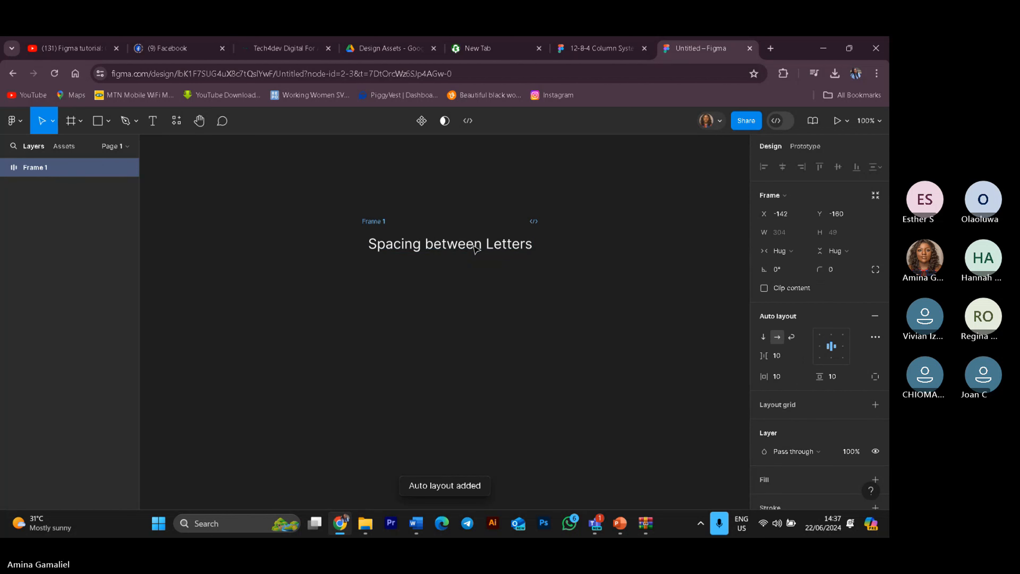
key(ctrl+z)
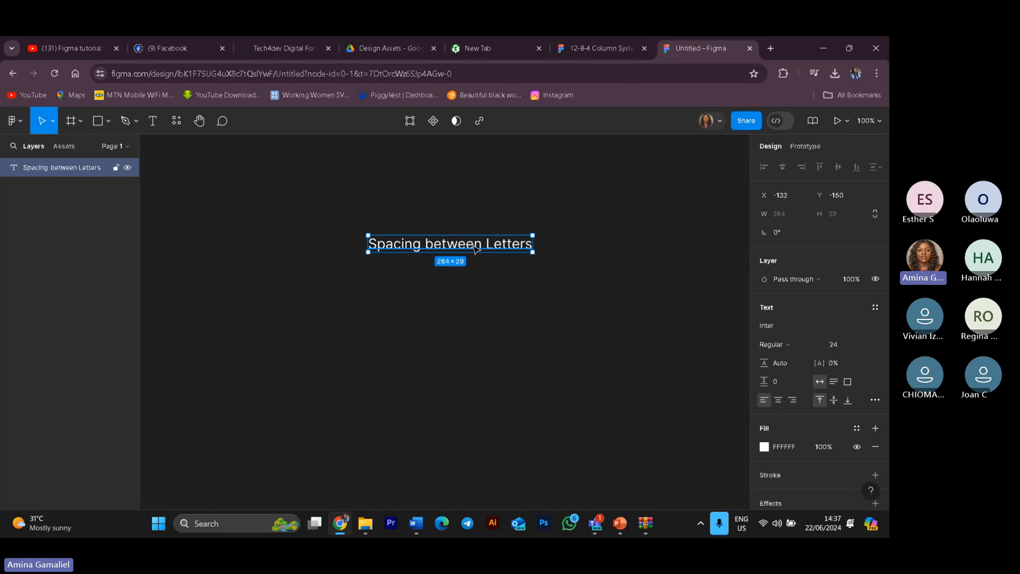
Step: Move the text slightly to the left on the canvas
click(527, 330)
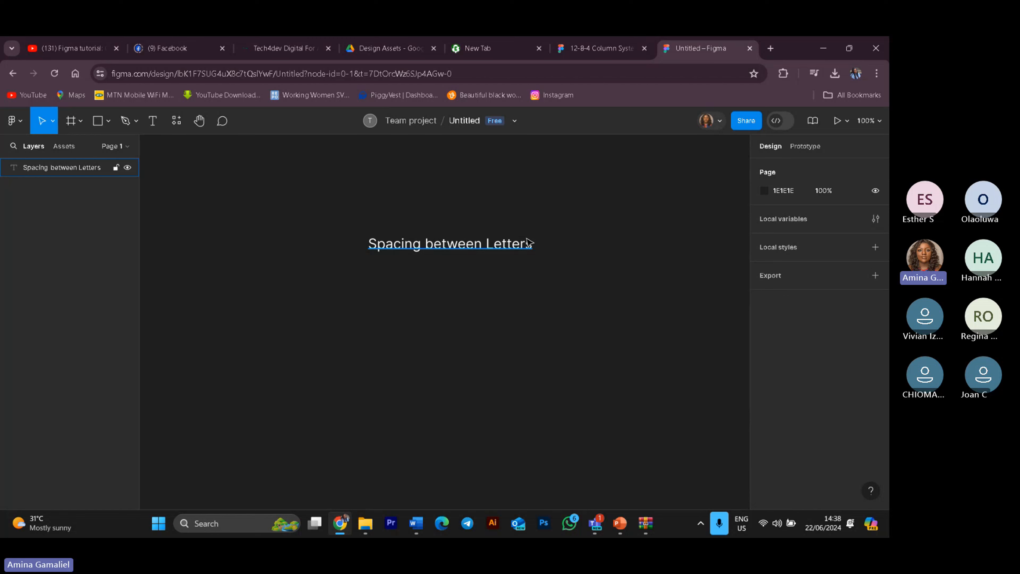
drag(521, 246, 500, 245)
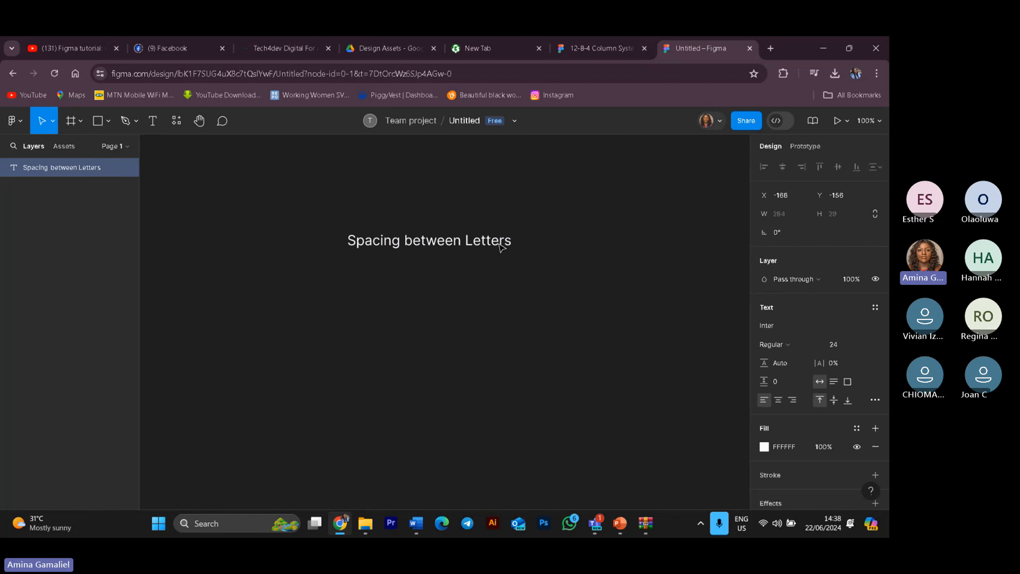
click(557, 305)
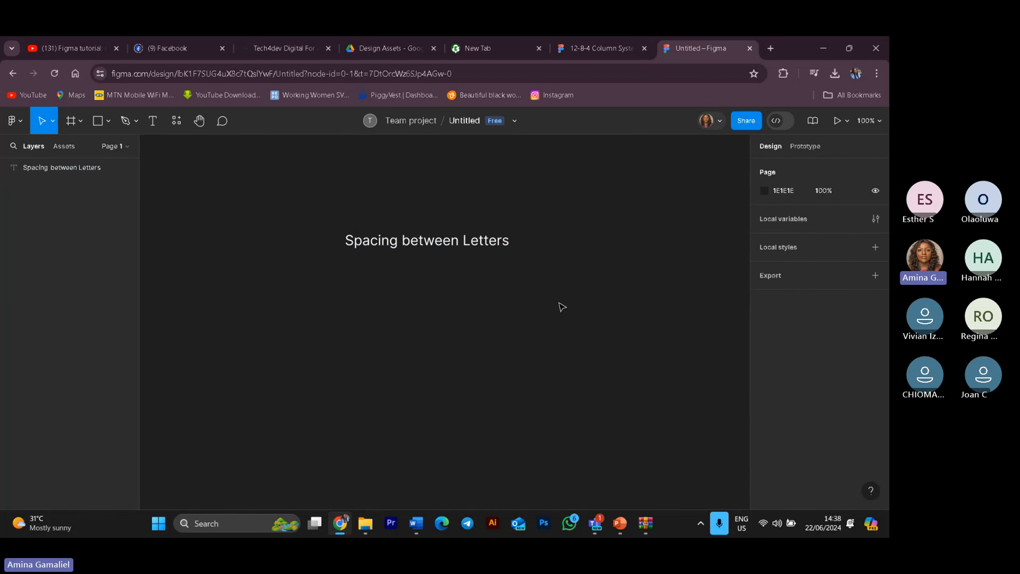
Step: Open the text's styles list and the additional type settings to review the options
click(469, 248)
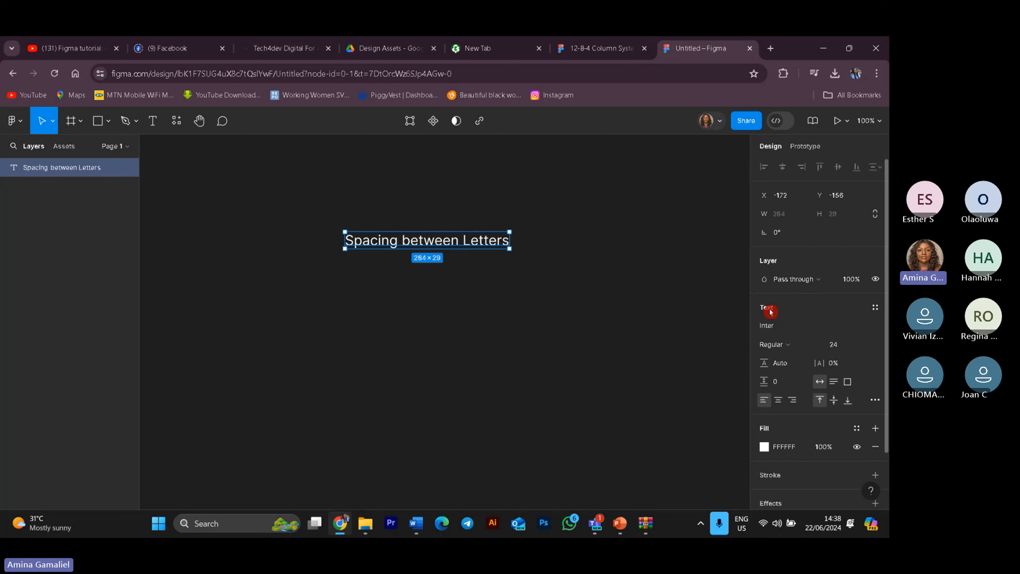
click(876, 308)
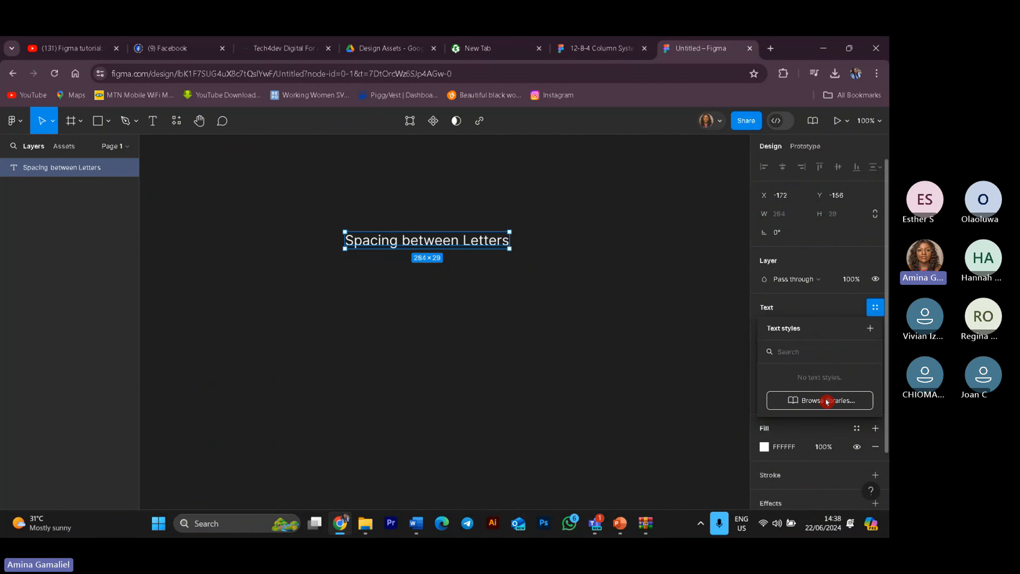
click(847, 310)
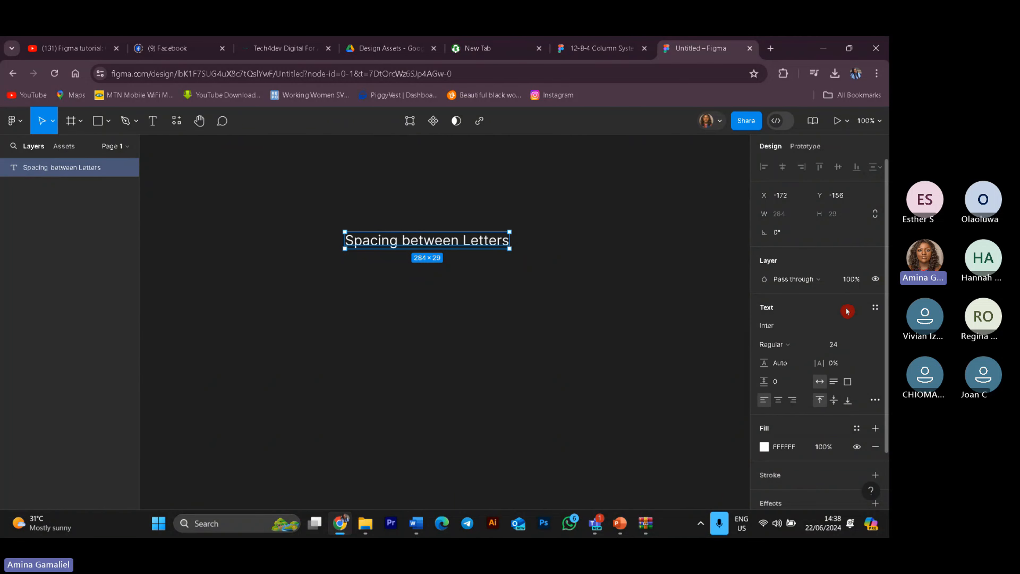
click(876, 401)
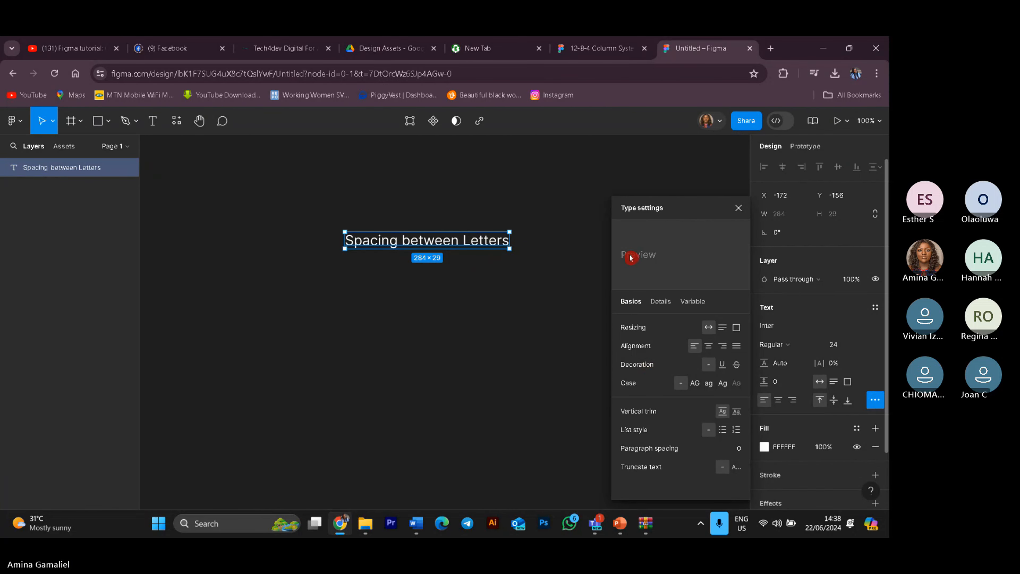
click(609, 320)
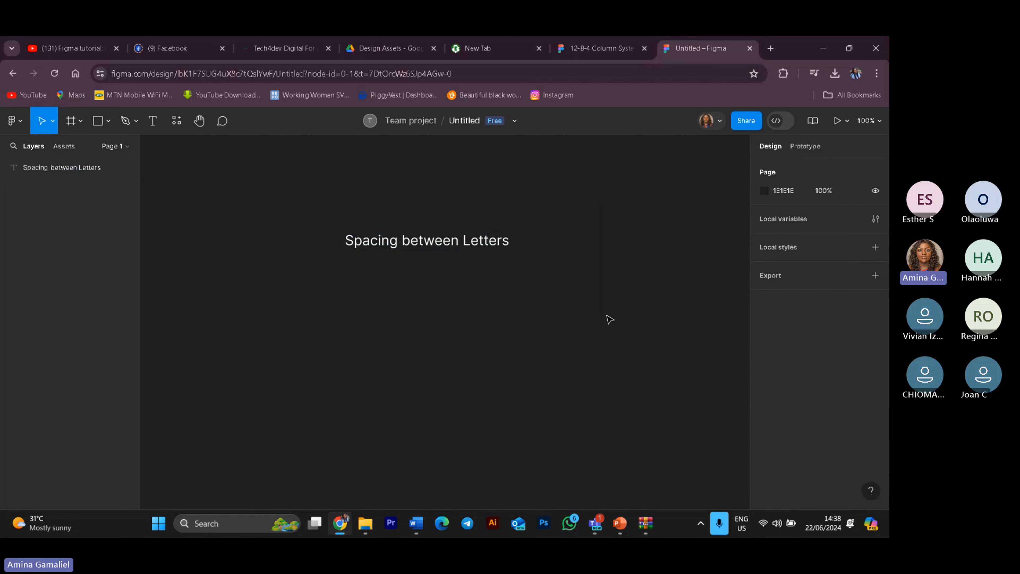
Step: Change the text's font to Montserrat by searching the font list for "Mon"
click(474, 247)
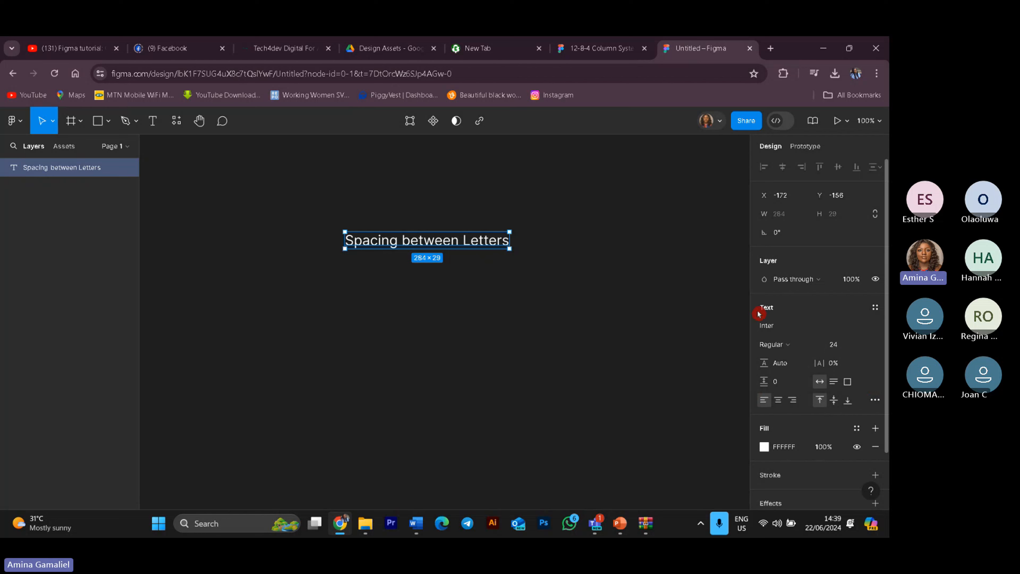
click(786, 324)
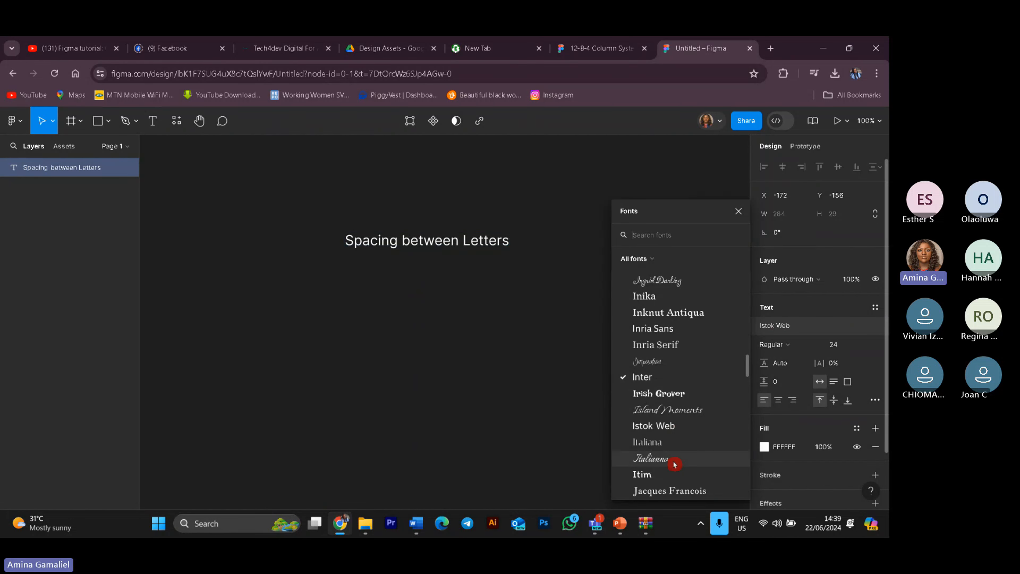
scroll(666, 370, down, 5)
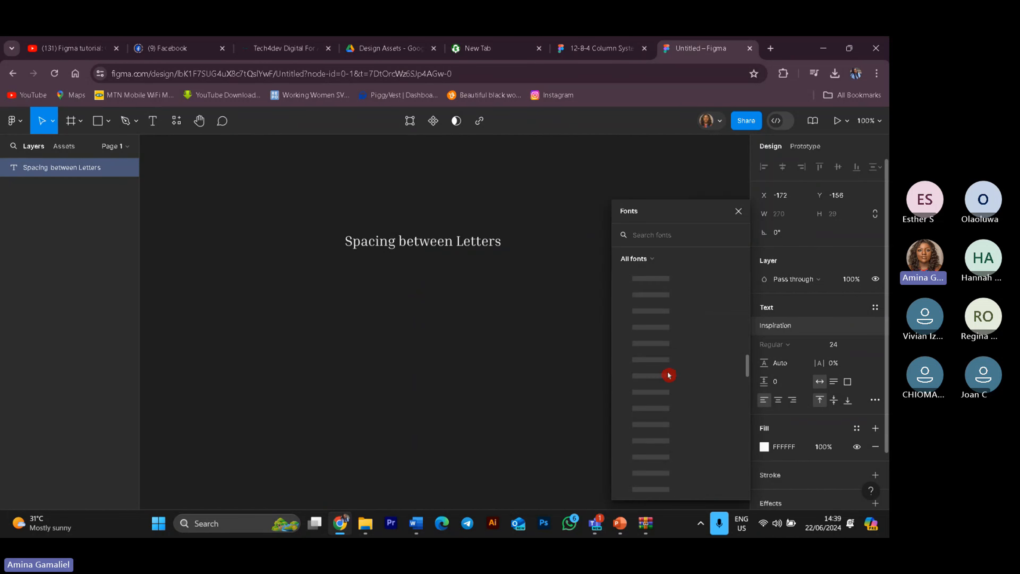
scroll(670, 374, down, 3)
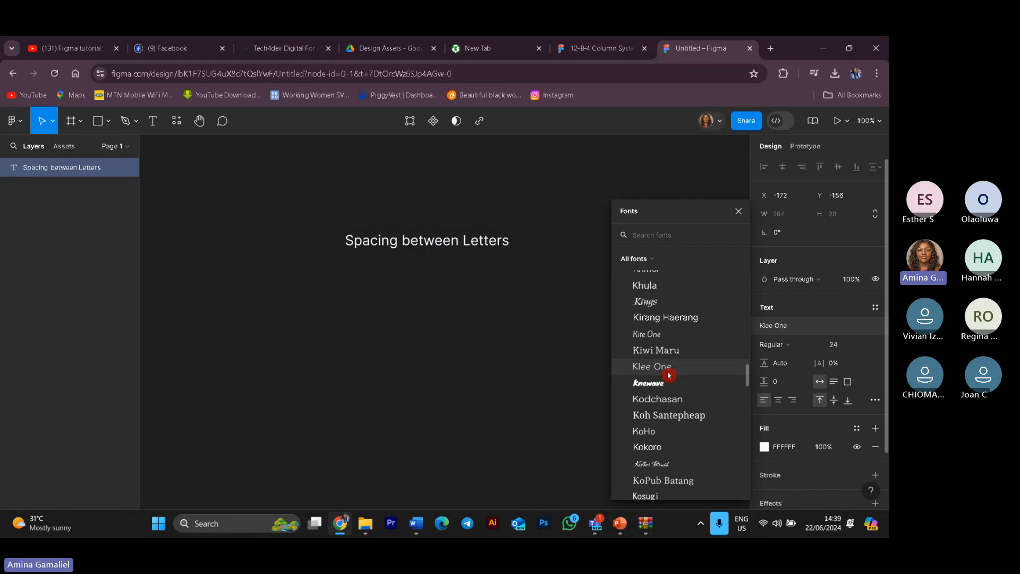
scroll(671, 374, up, 3)
scroll(675, 370, up, 10)
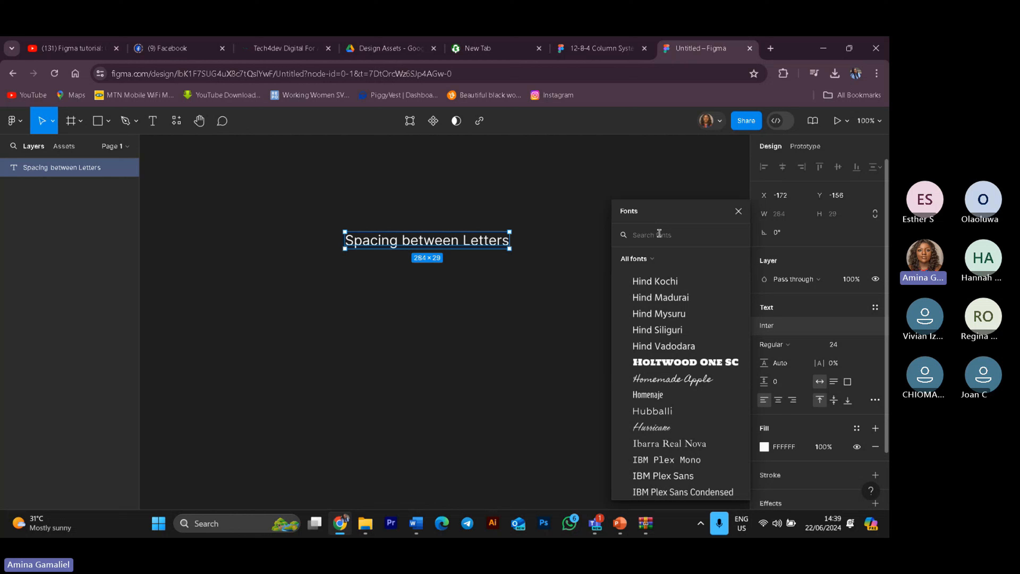
click(659, 234)
text(M)
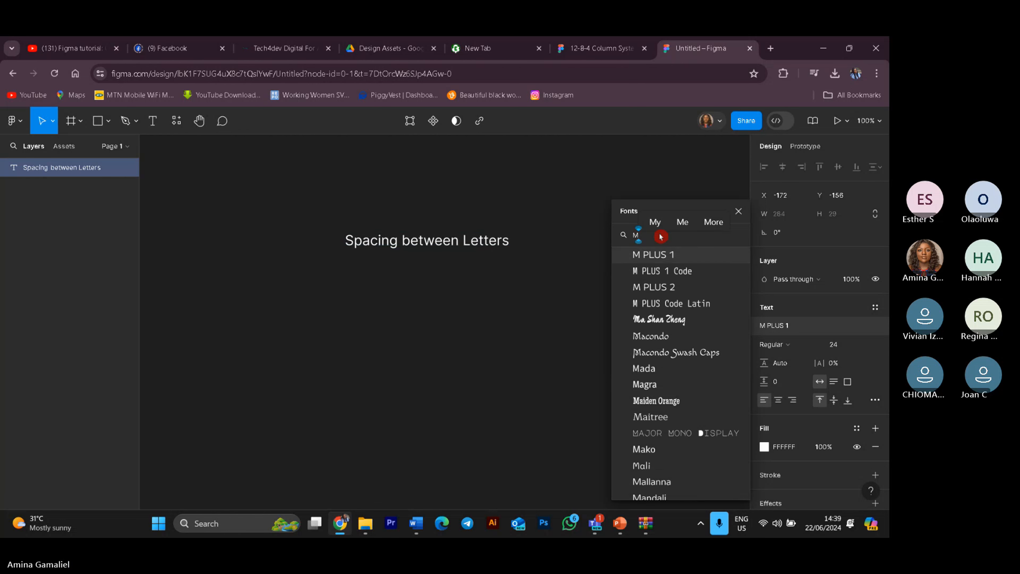
text(on)
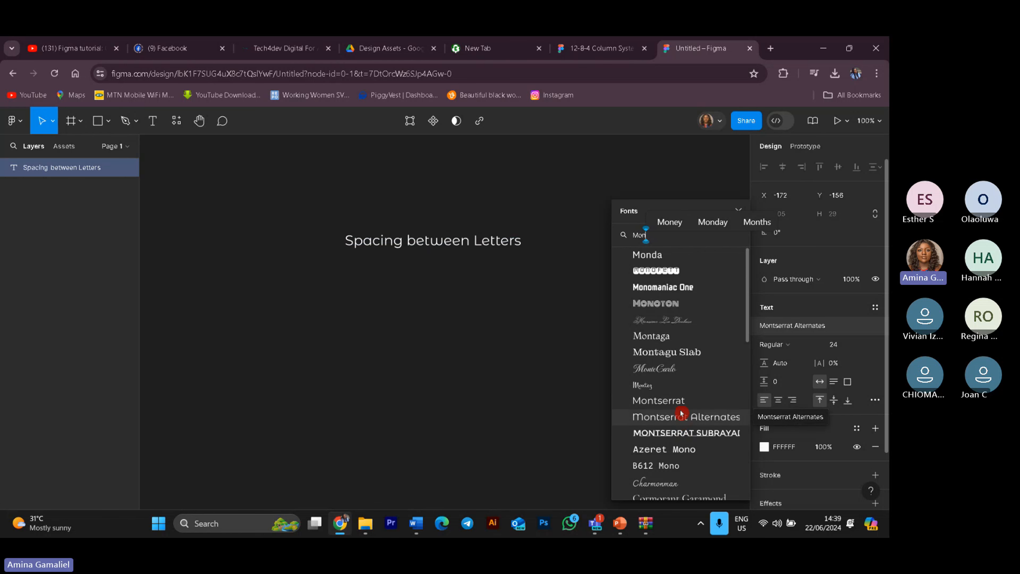
click(679, 402)
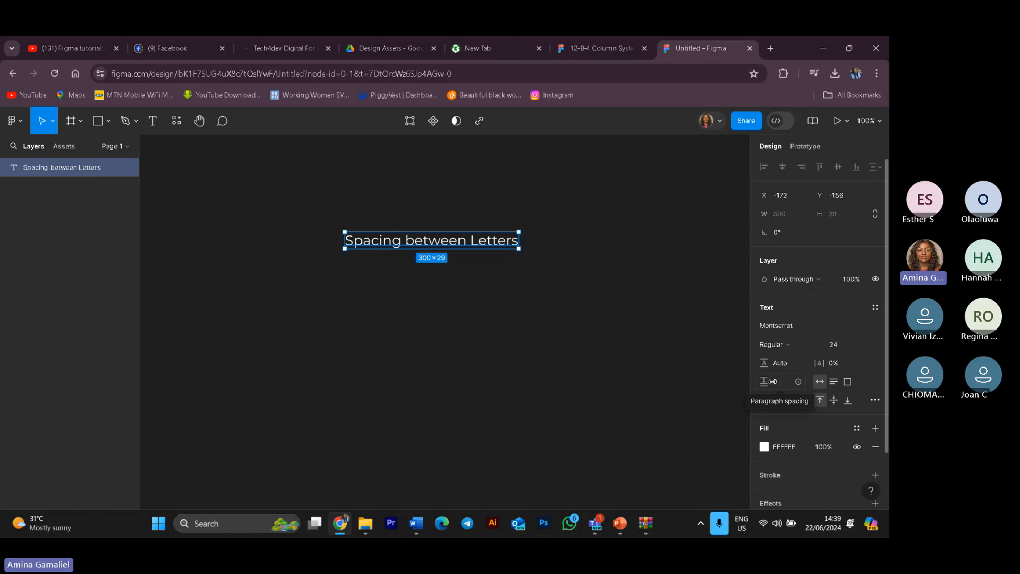
Step: Set the text's paragraph spacing to 31 and deselect the layer
click(818, 381)
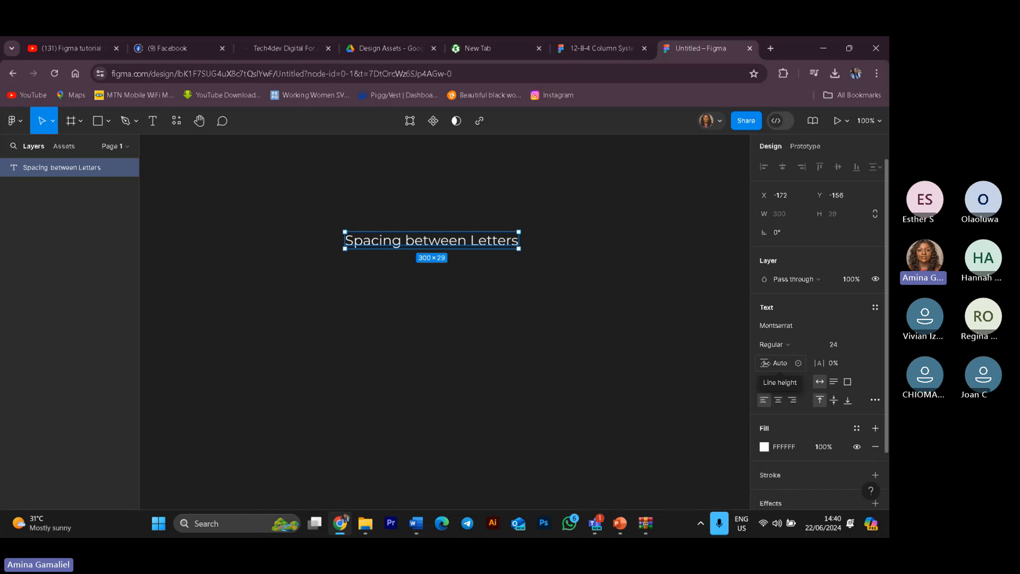
click(781, 366)
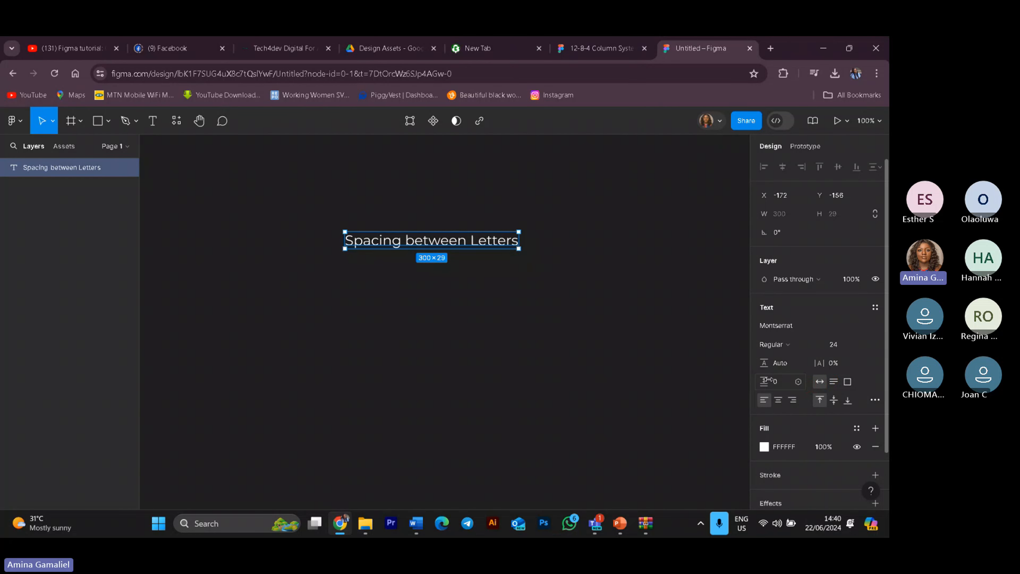
drag(767, 379, 790, 373)
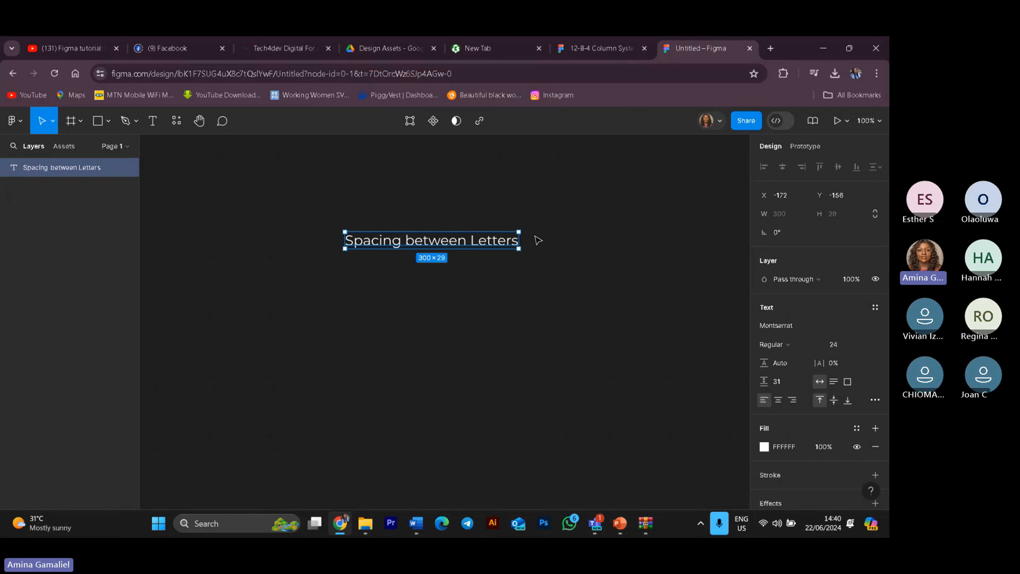
click(537, 240)
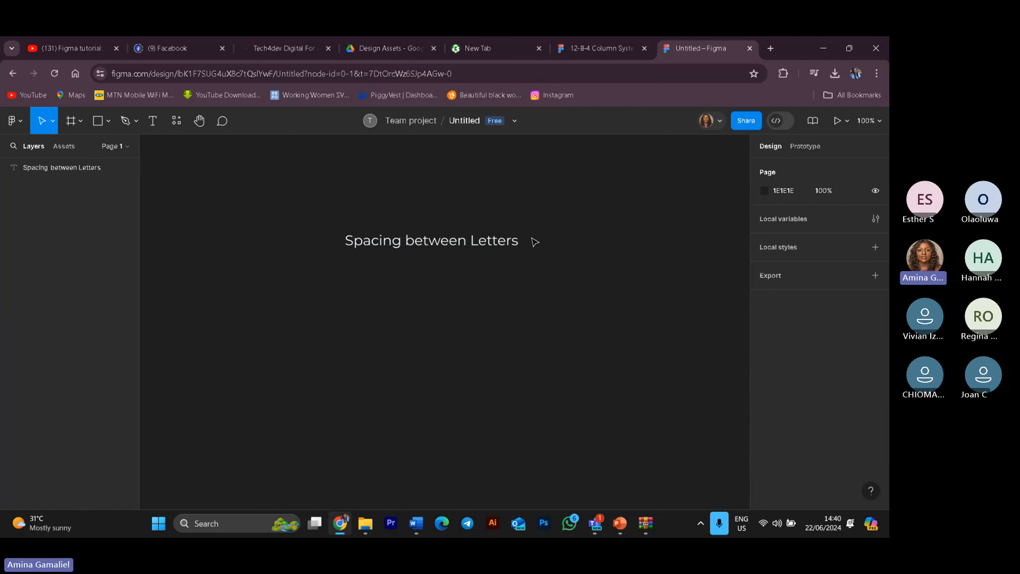
Step: Edit the text to append " in figma" and start a new line
double_click(520, 248)
click(525, 241)
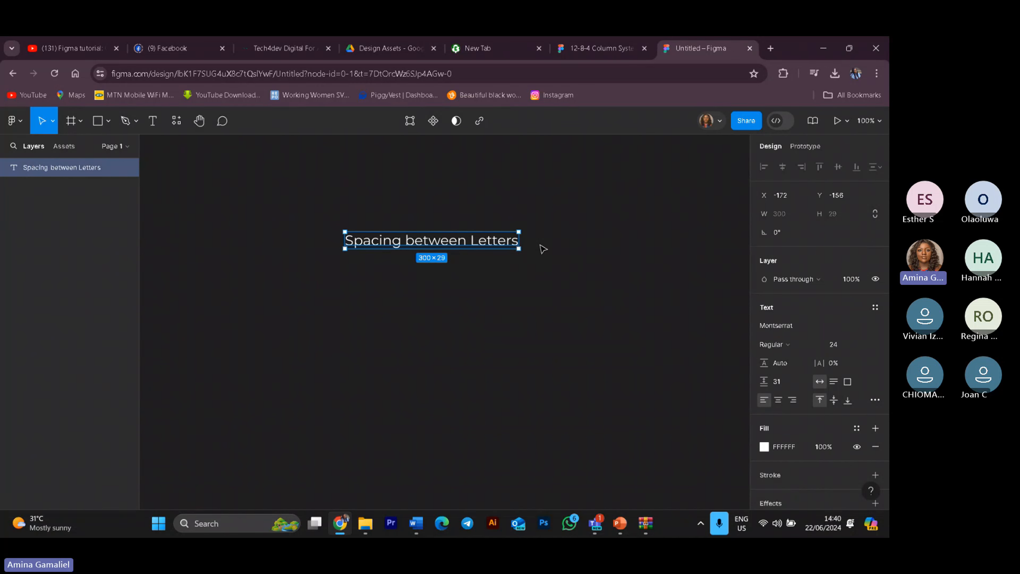
key(Return)
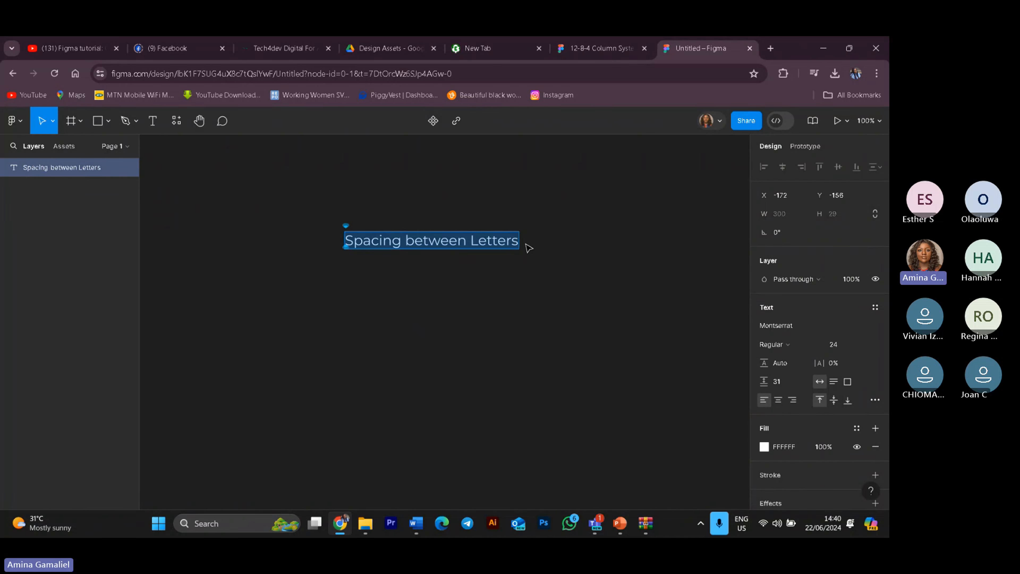
click(518, 241)
text(in)
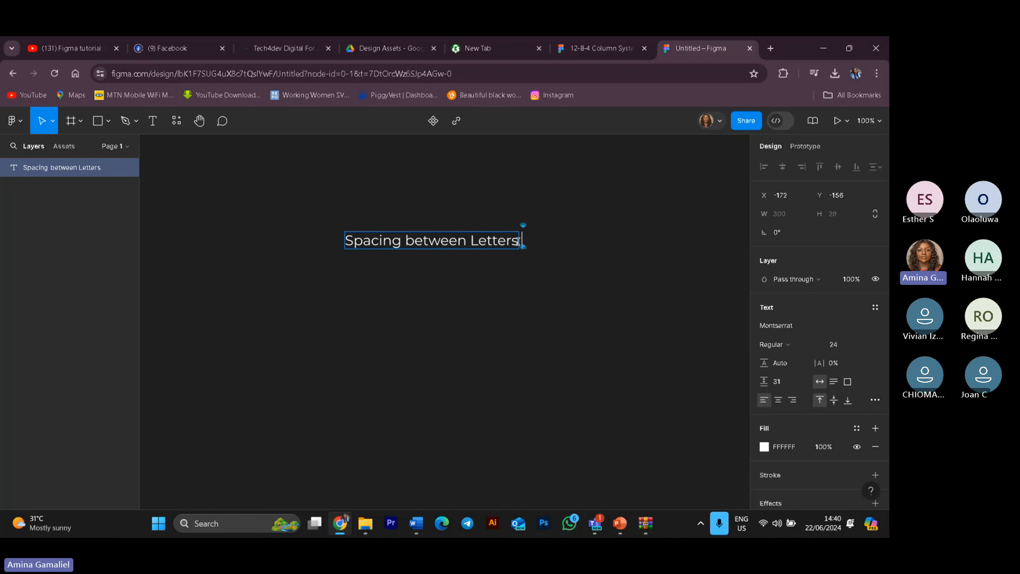
text( fi)
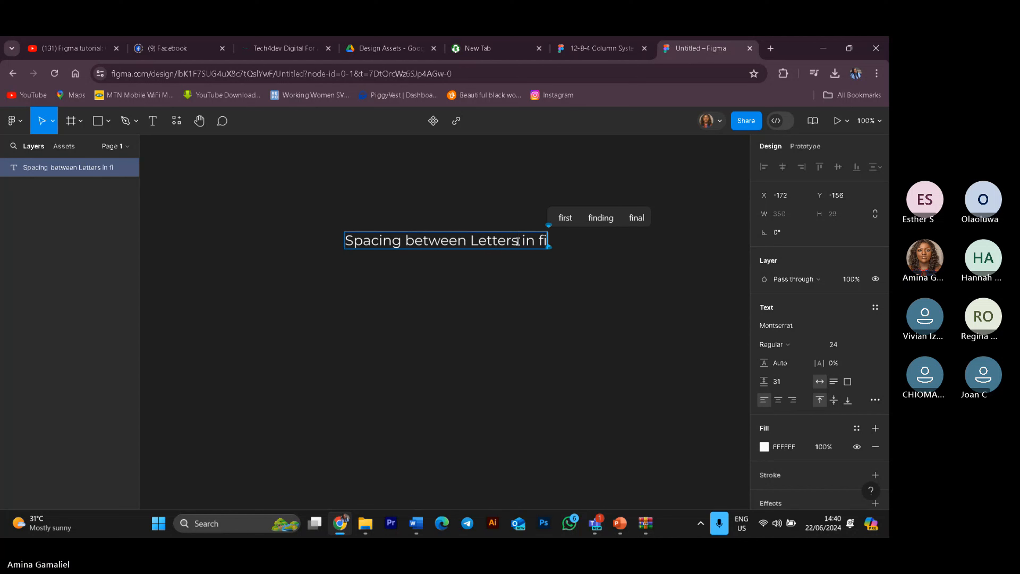
text(g)
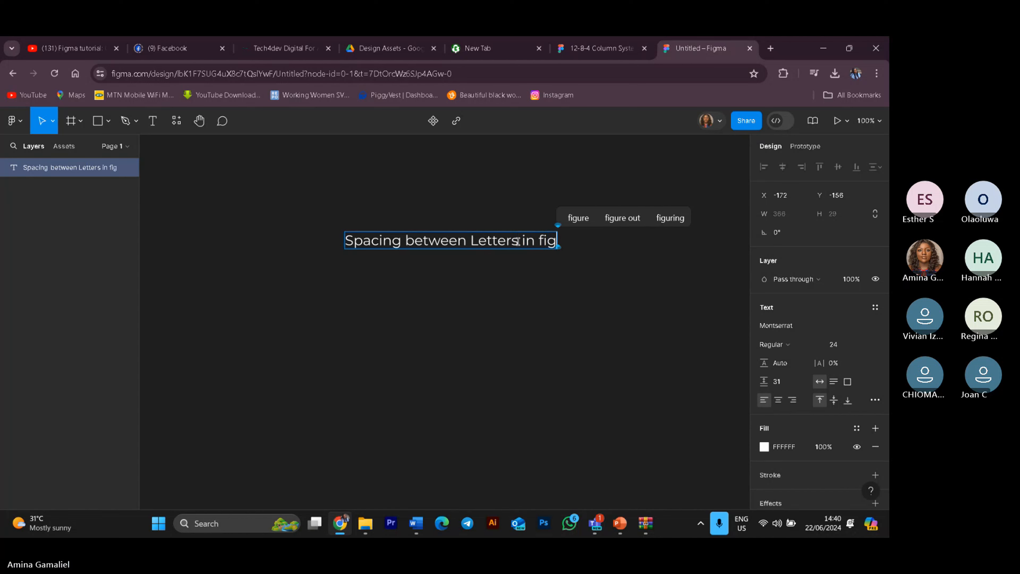
text(m)
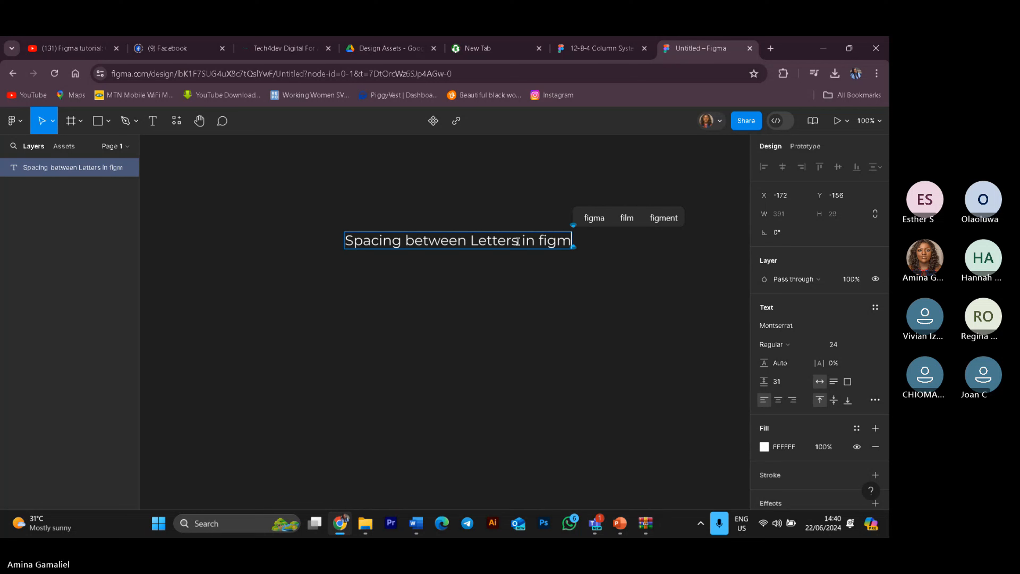
text(a)
key(Return)
key(Return)
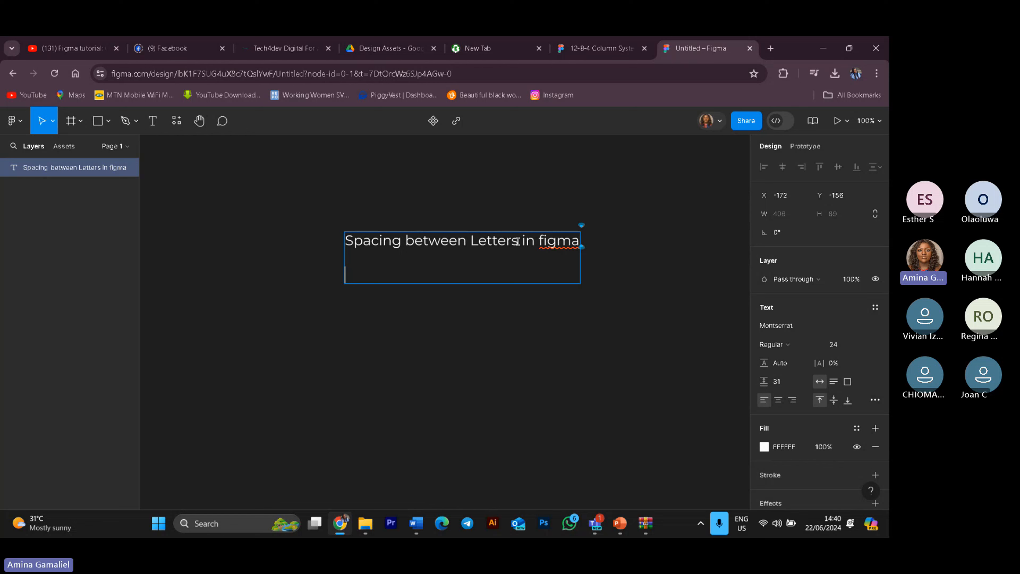
text(Te)
Step: Delete the added characters back to "Spacing between Letters"
key(BackSpace)
key(BackSpace)
key(BackSpace)
key(BackSpace)
key(BackSpace)
key(BackSpace)
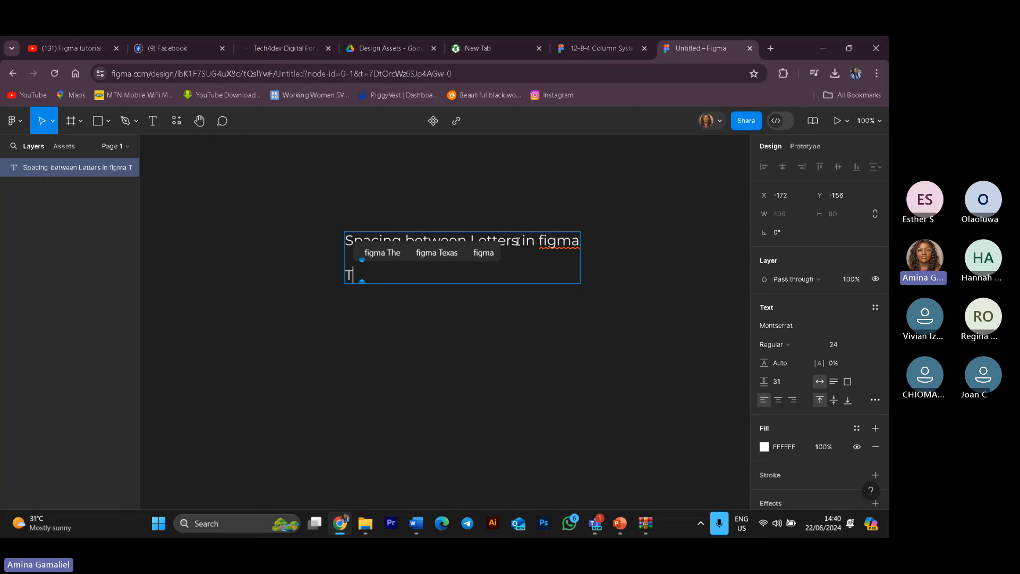
key(BackSpace)
key(BackSpace)
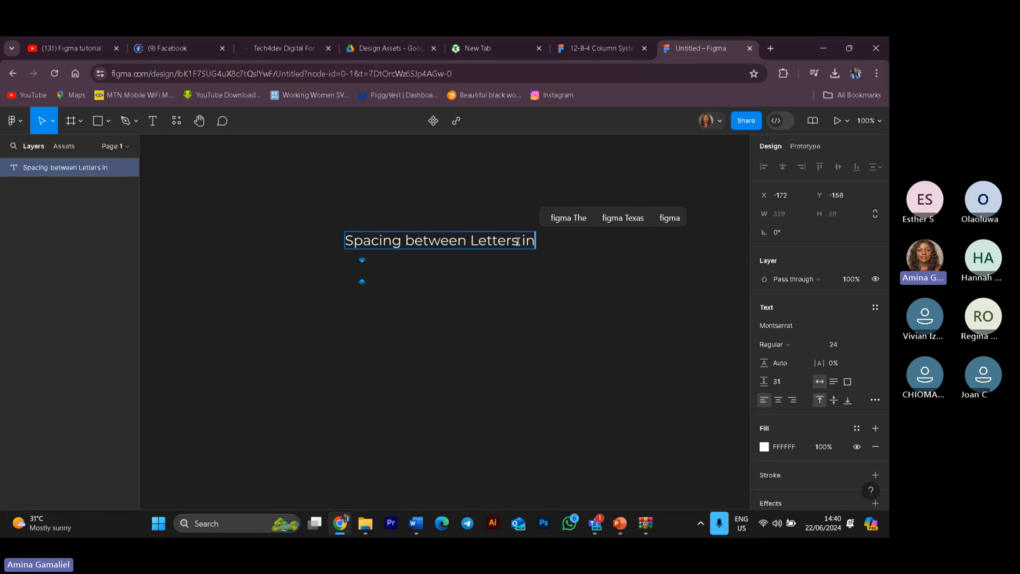
key(BackSpace)
key(BackSpace)
key(BackSpace)
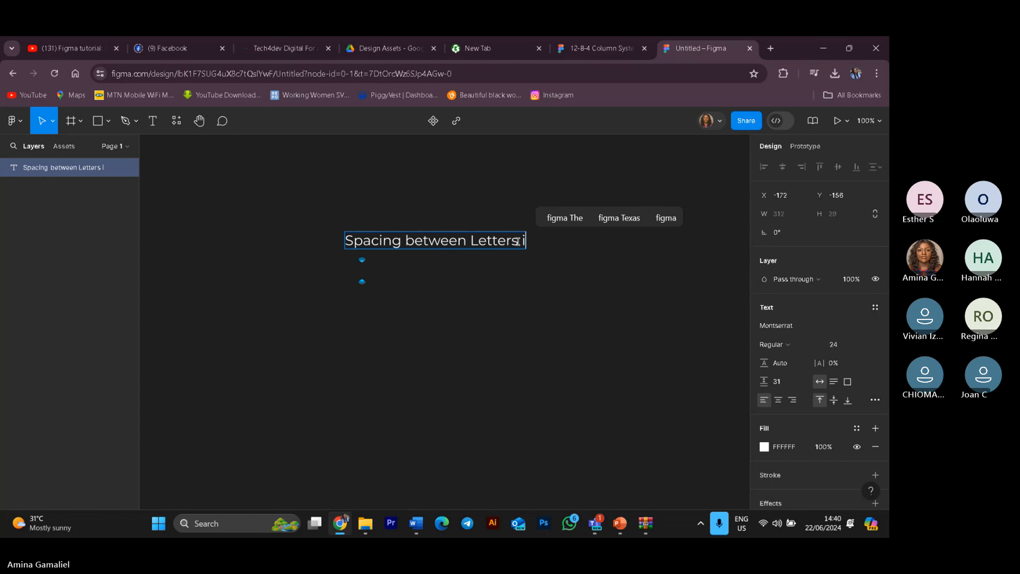
Step: Add a second line reading "in Figma Track" to the text
key(Return)
key(Return)
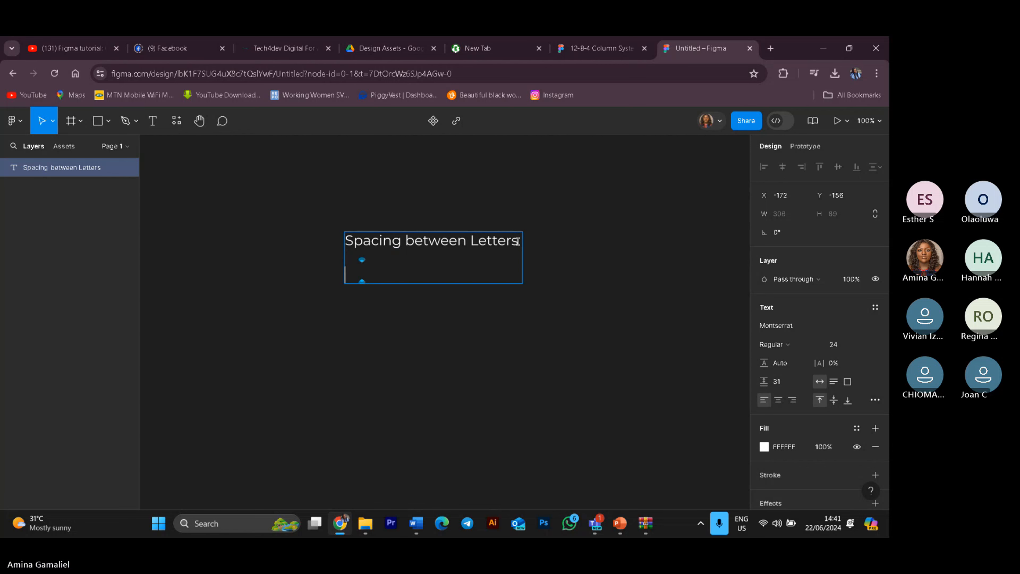
text(in )
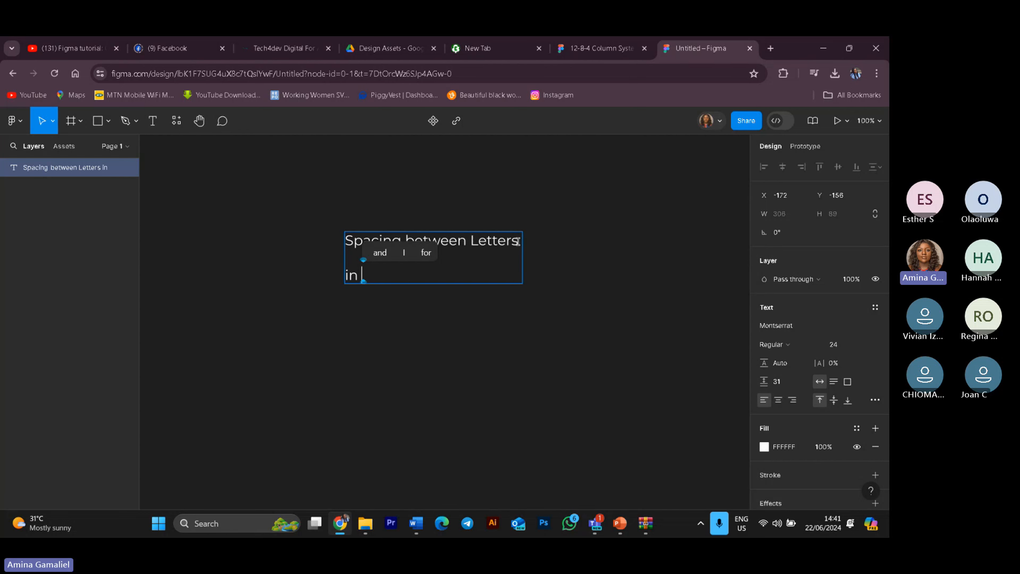
text(Fig)
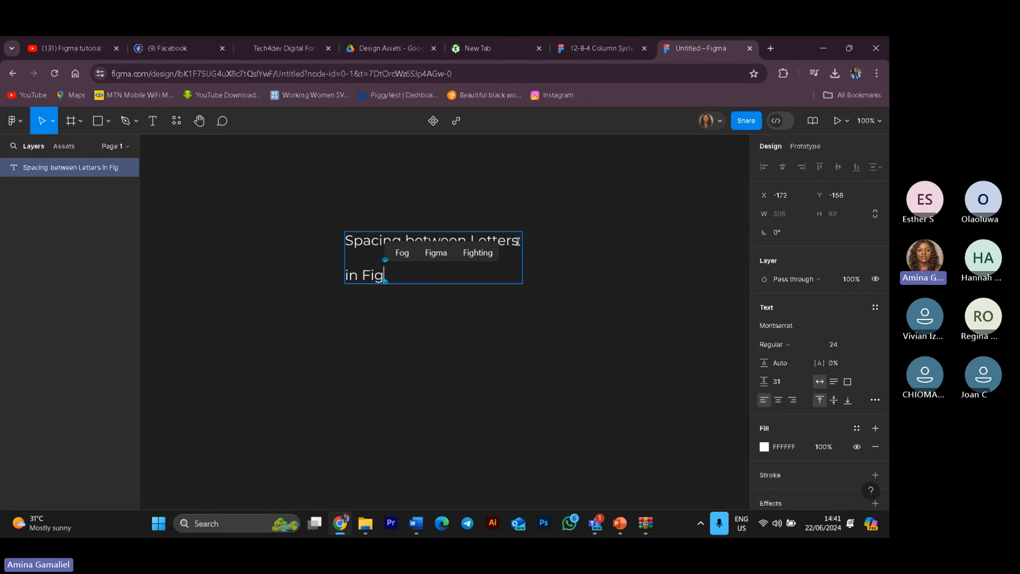
text(ma Tra)
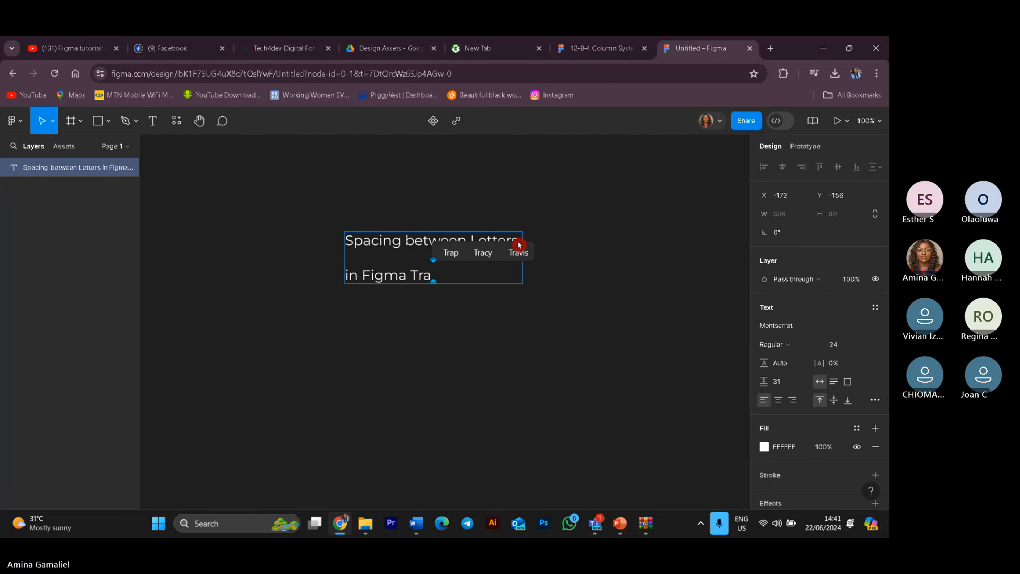
text(ck)
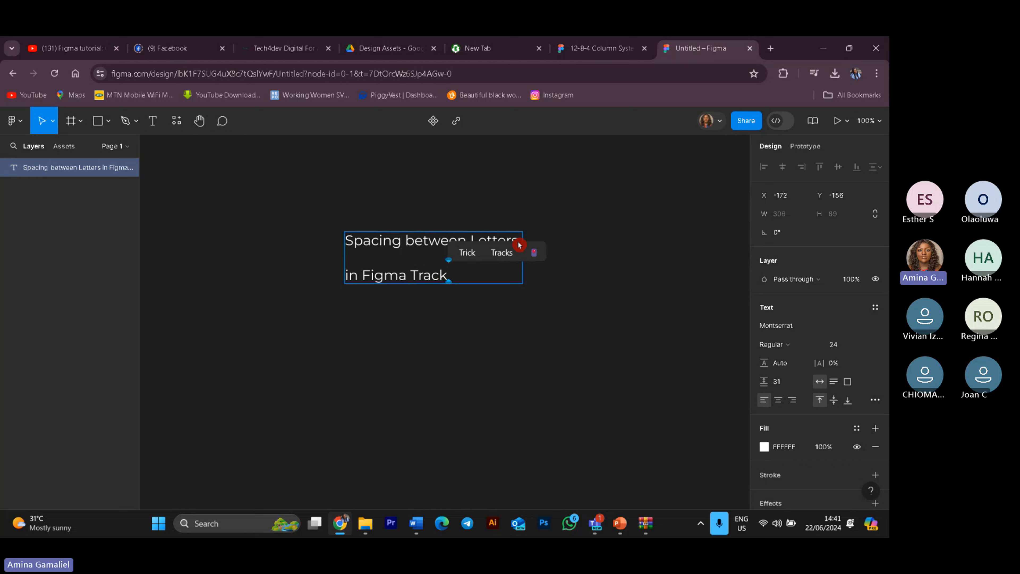
Step: Start a third line reading "This is week five" below it
key(Return)
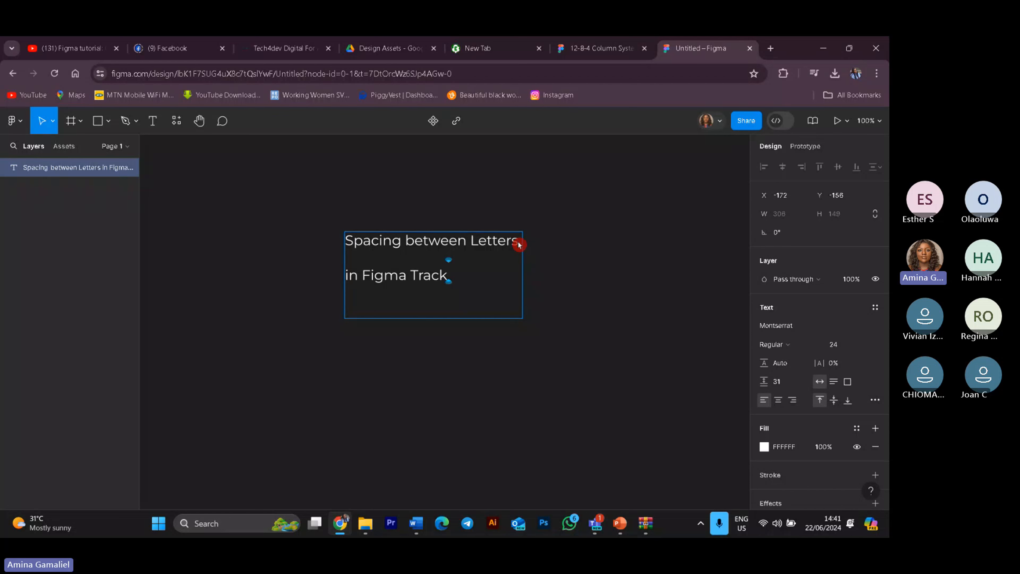
key(Return)
key(Return)
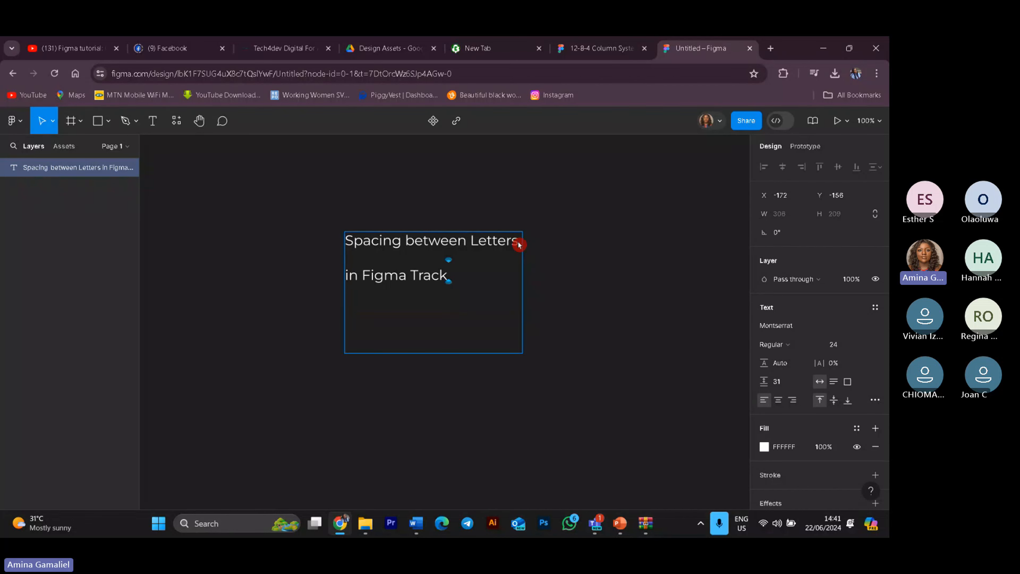
key(Return)
key(Return)
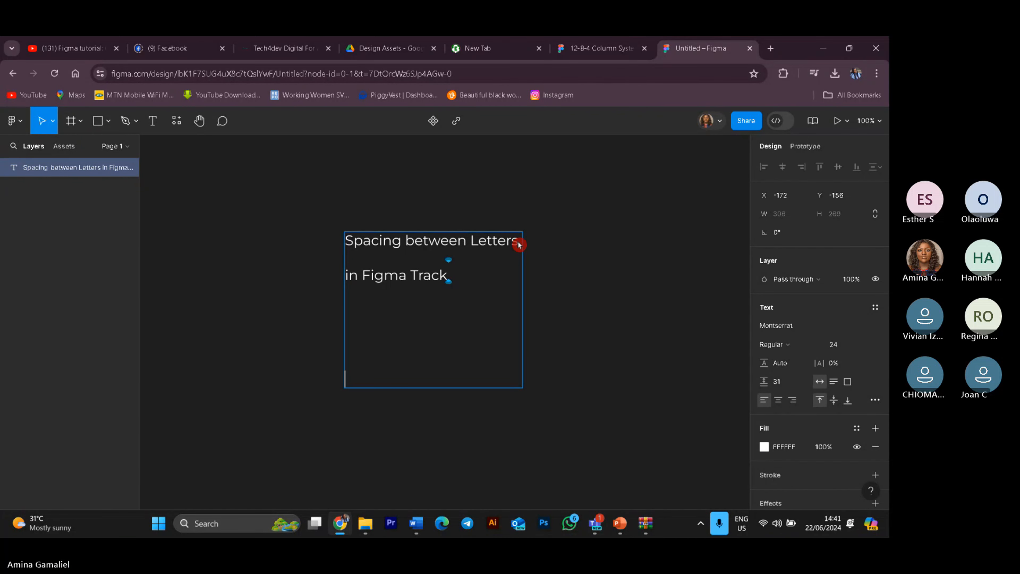
key(BackSpace)
key(BackSpace)
key(BackSpace)
key(BackSpace)
text(This )
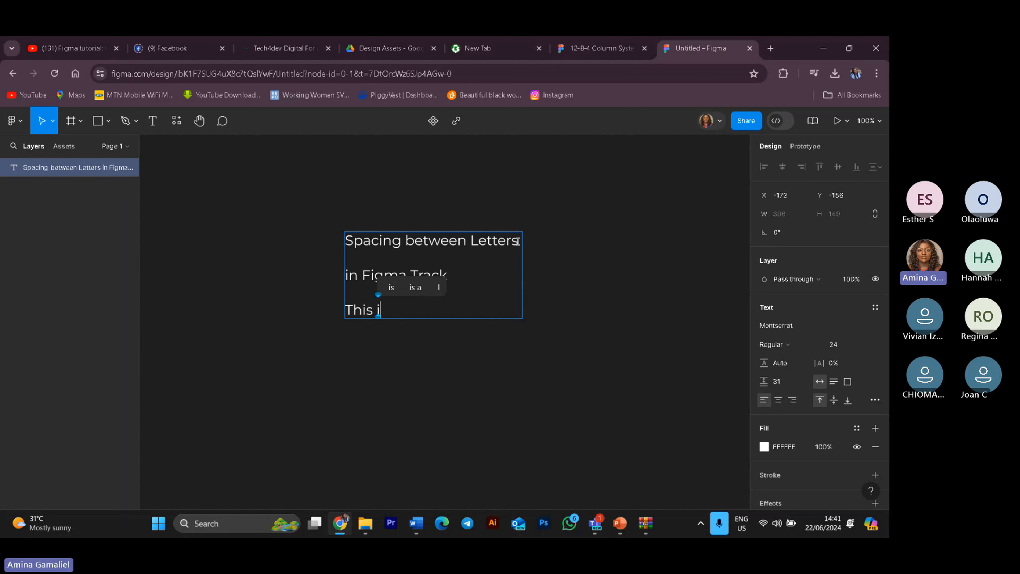
text(is week )
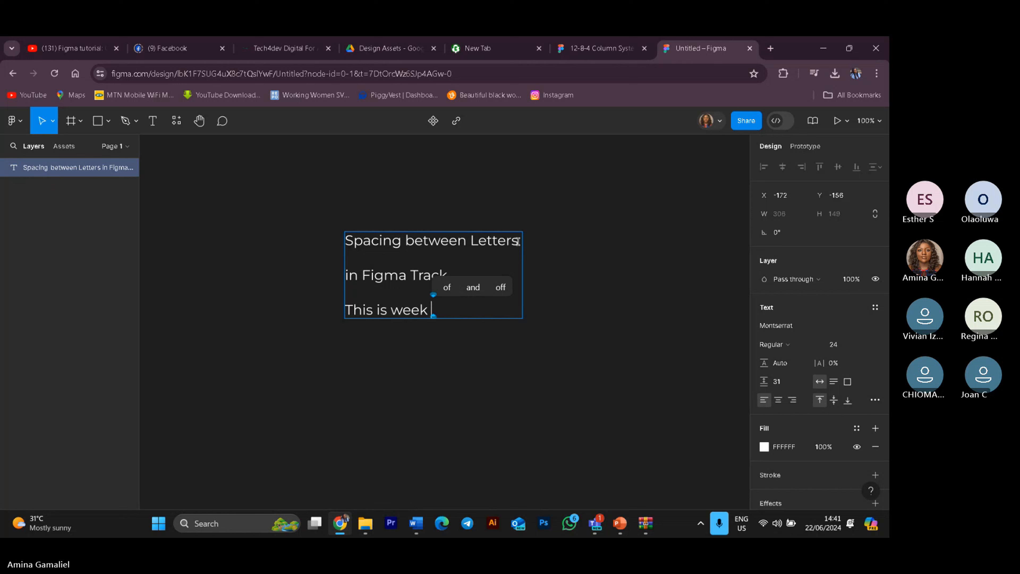
text(five)
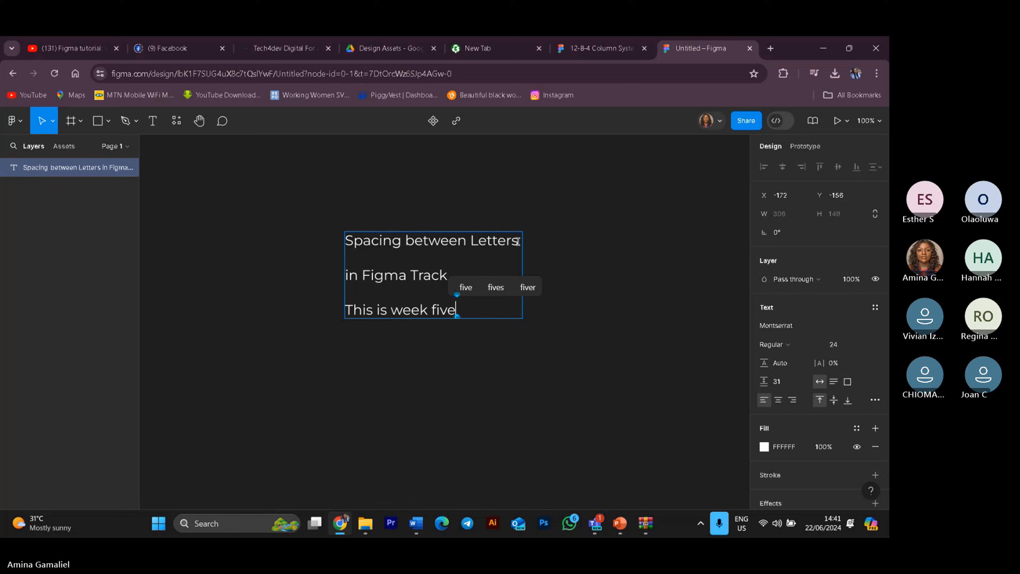
text( T)
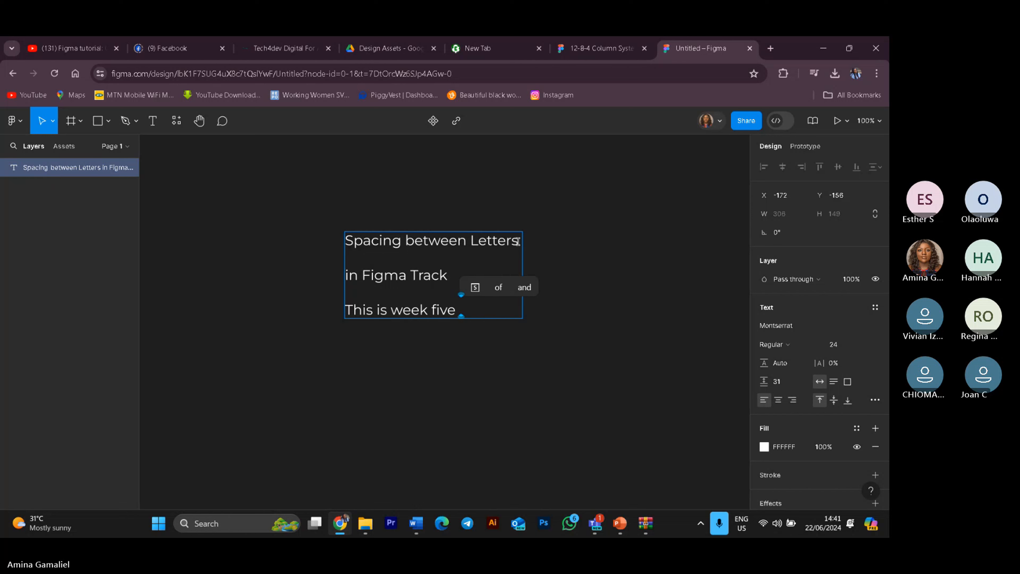
text(ec)
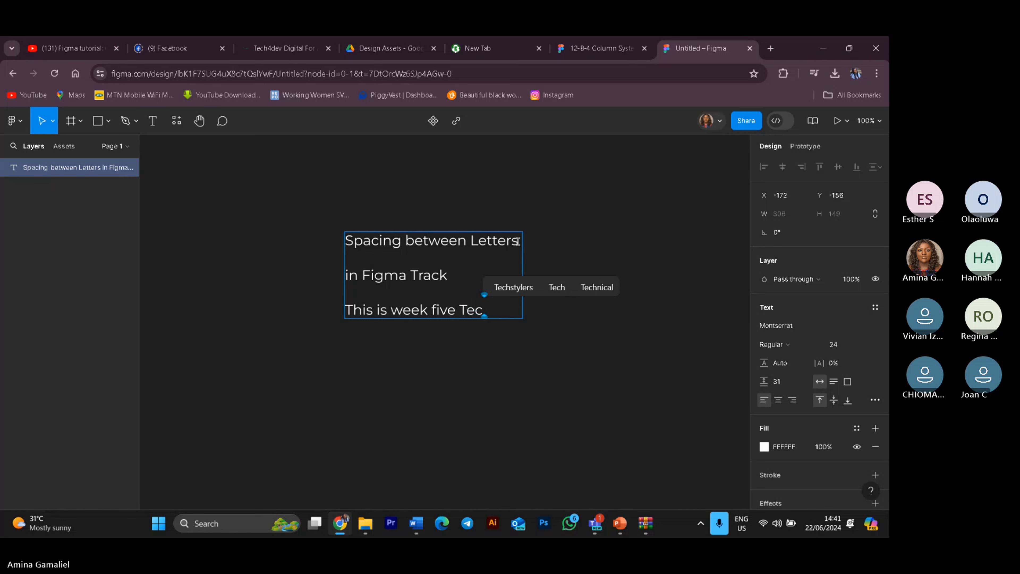
text(h.)
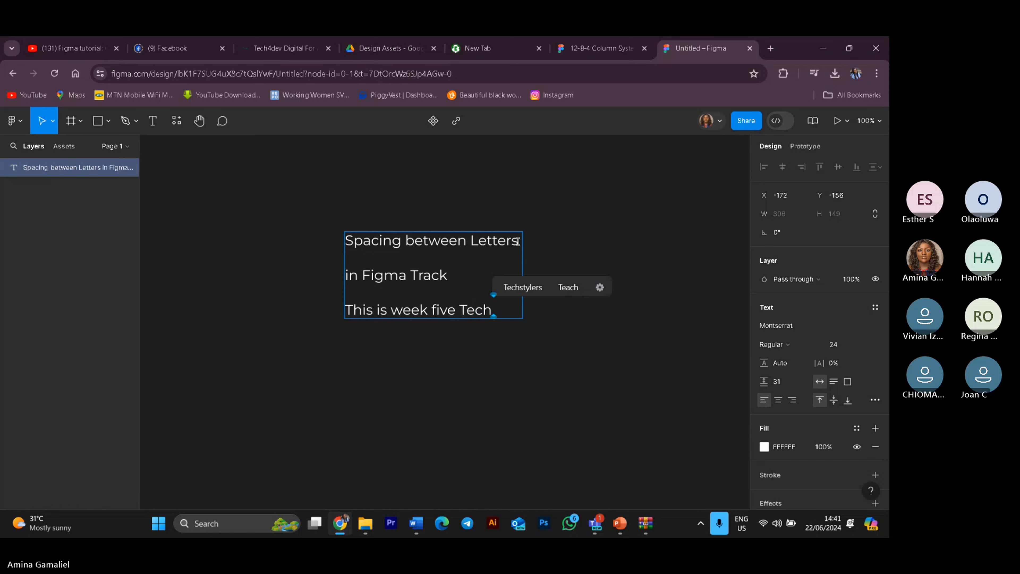
Step: Append "TechStylers" to the end of the third line
key(BackSpace)
text(S)
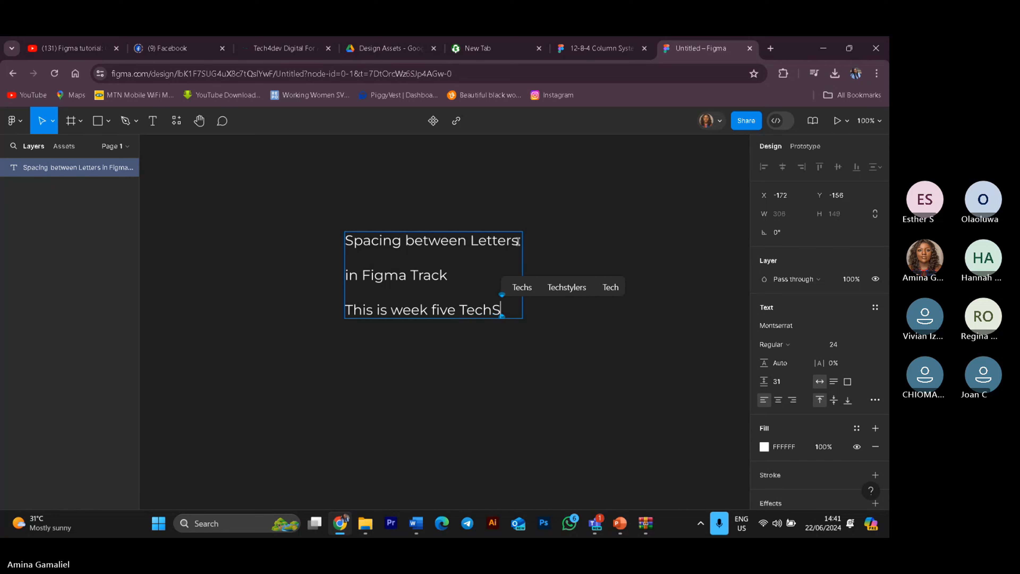
text(tyl)
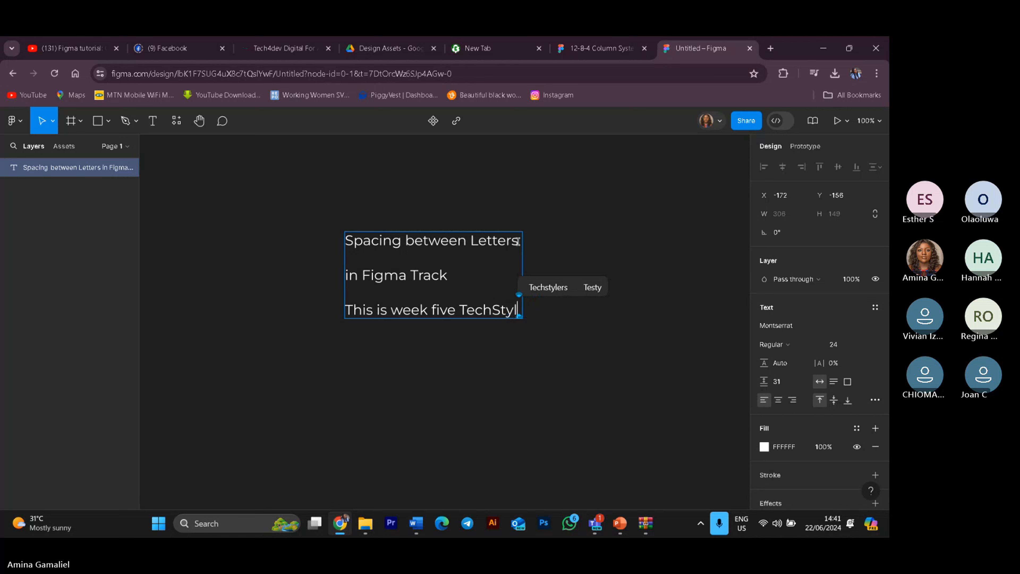
text(ers)
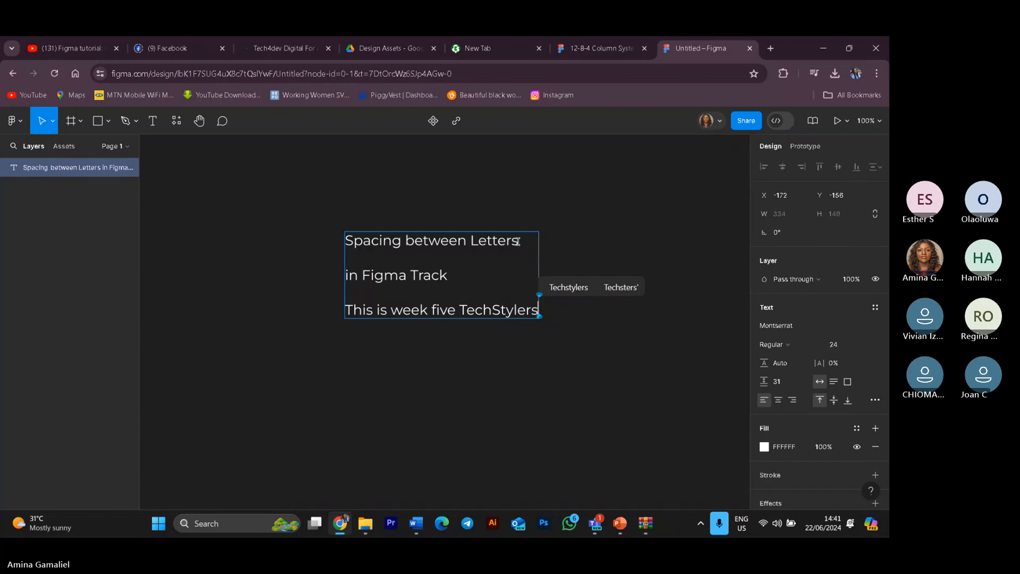
Step: Add a fourth line reading "Cohort Five" to the text
key(Return)
text(chStylers  C)
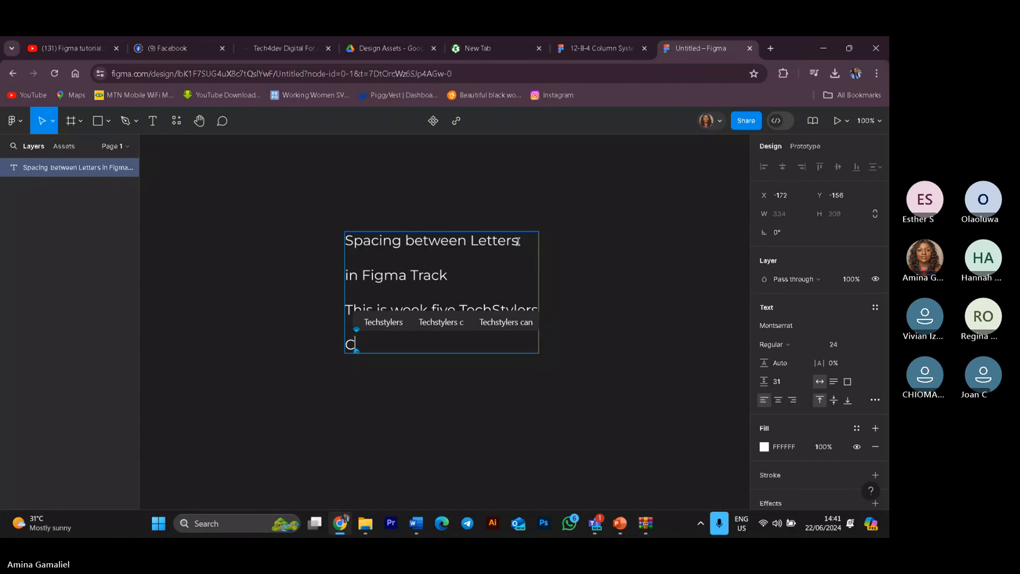
text(ohort)
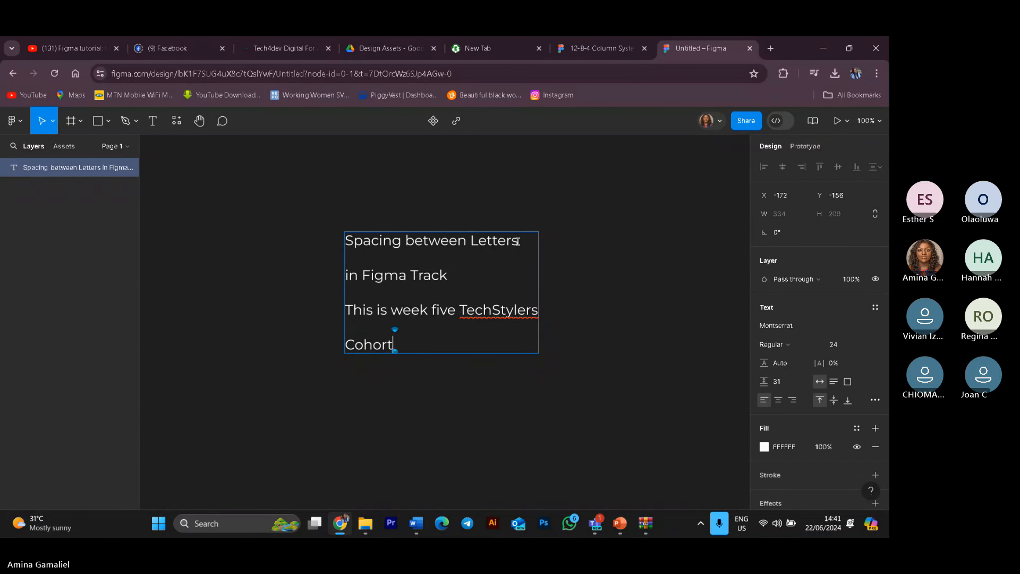
text( F)
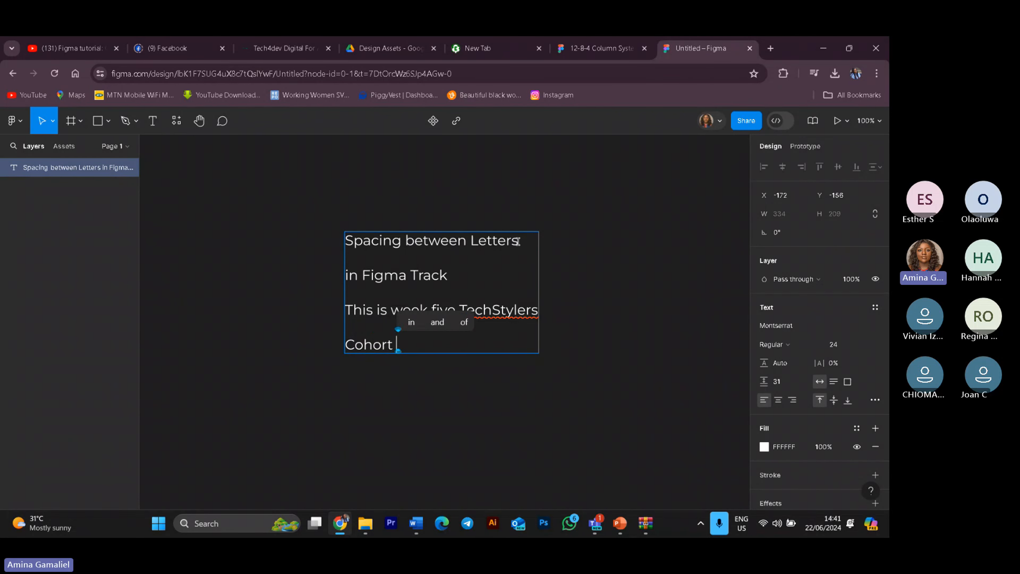
text(ive)
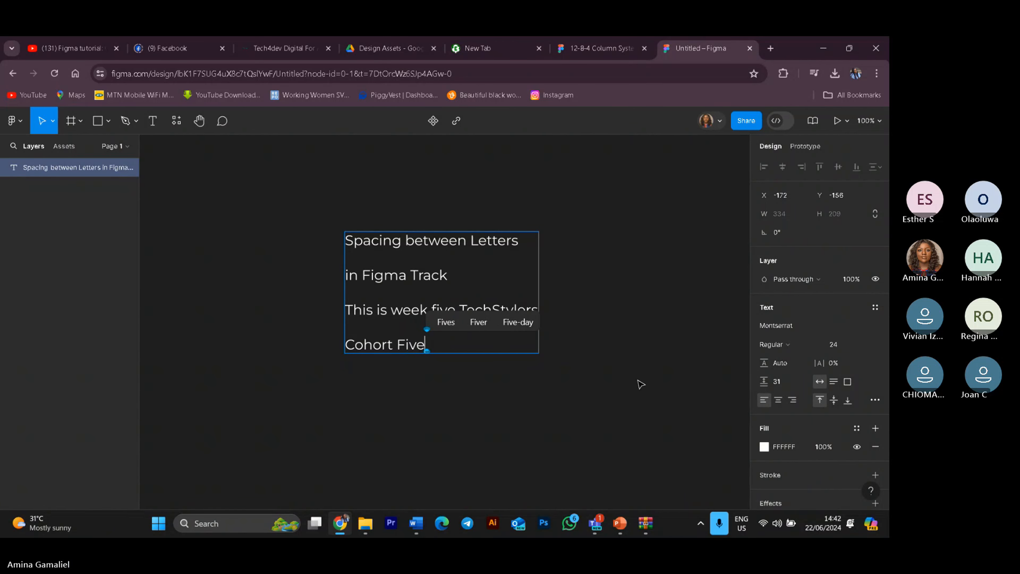
Step: Leave text editing and set the text's line height to 10
key(Escape)
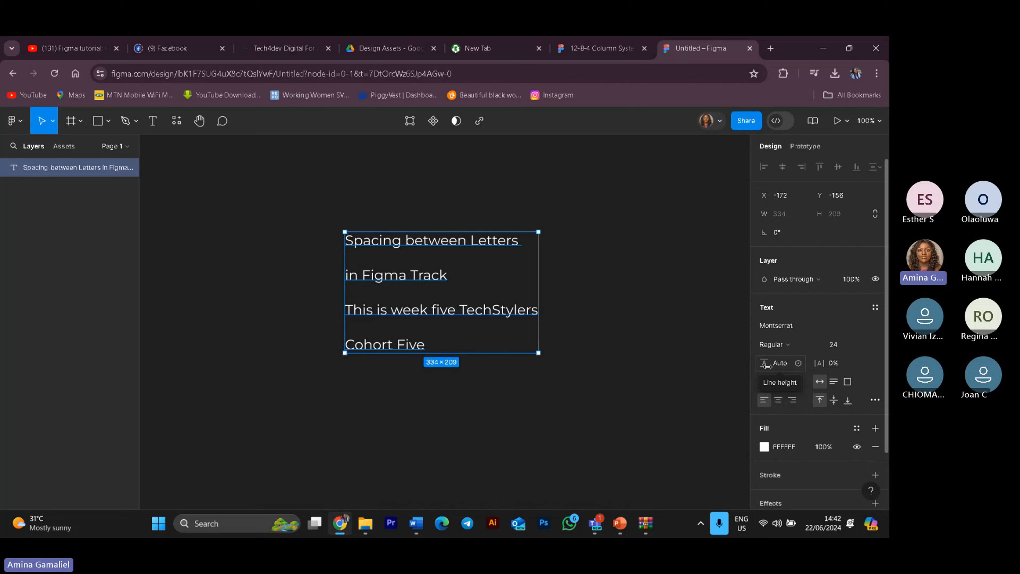
click(798, 363)
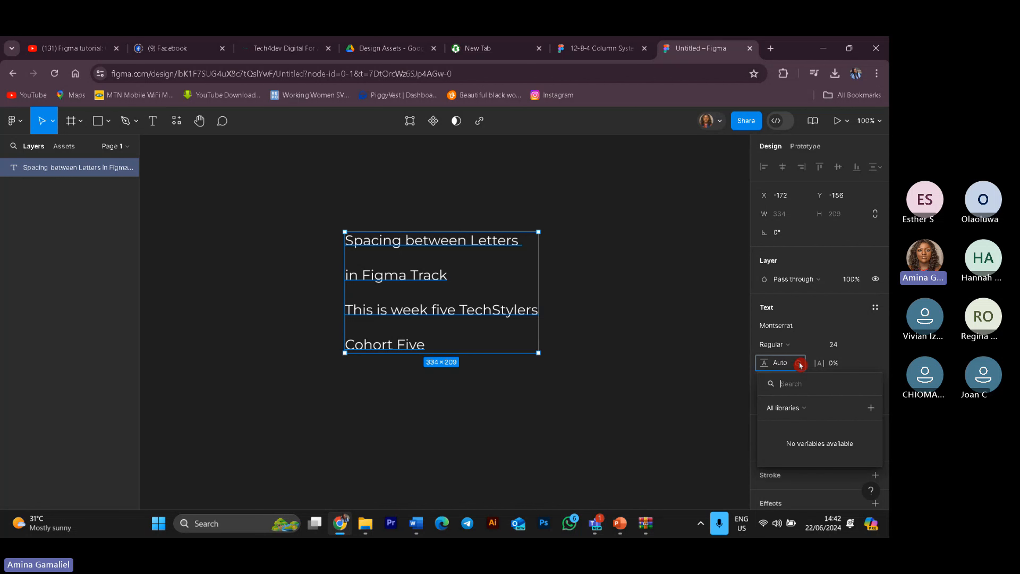
click(765, 363)
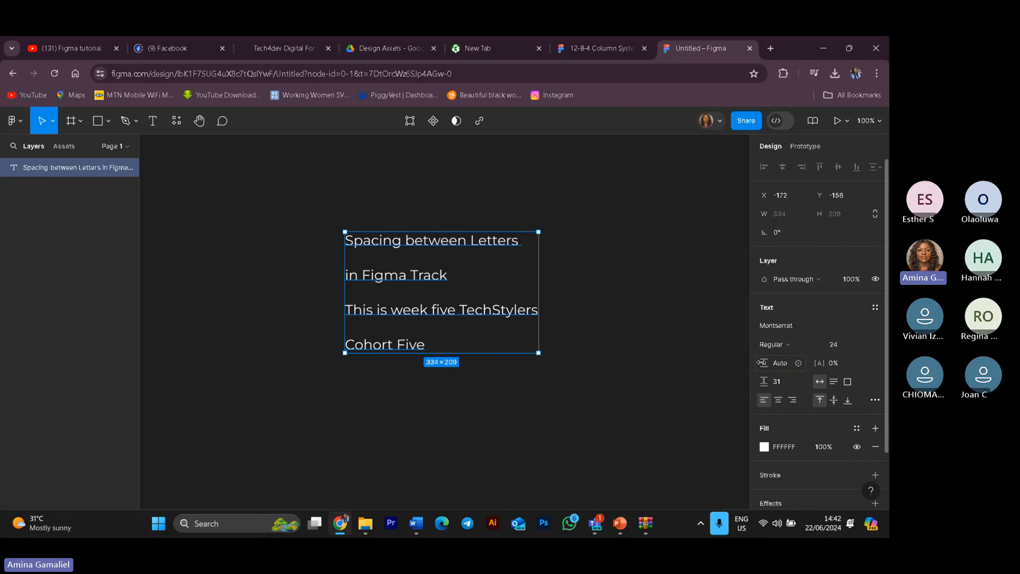
click(762, 362)
drag(762, 362, 813, 362)
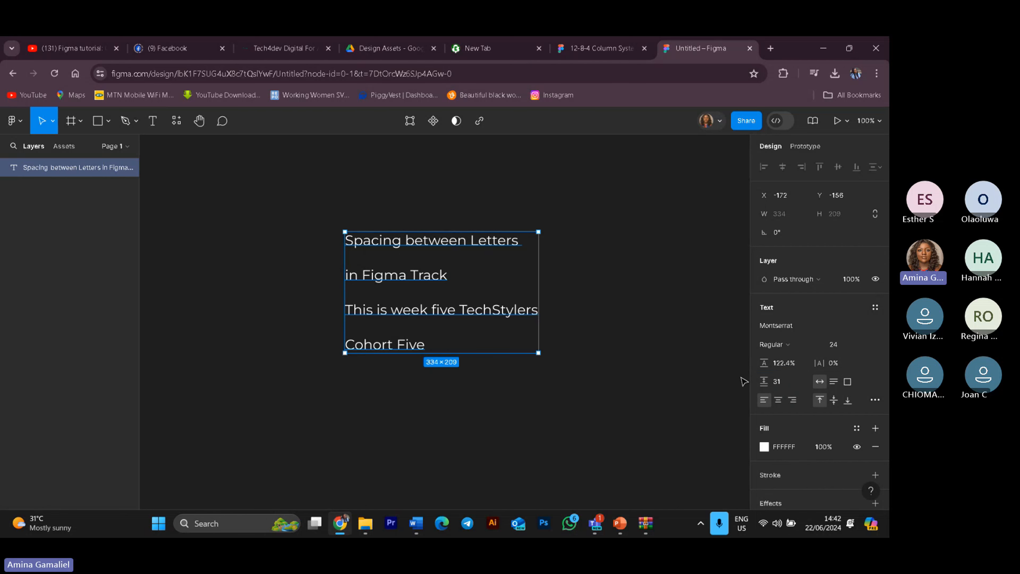
drag(763, 363, 699, 384)
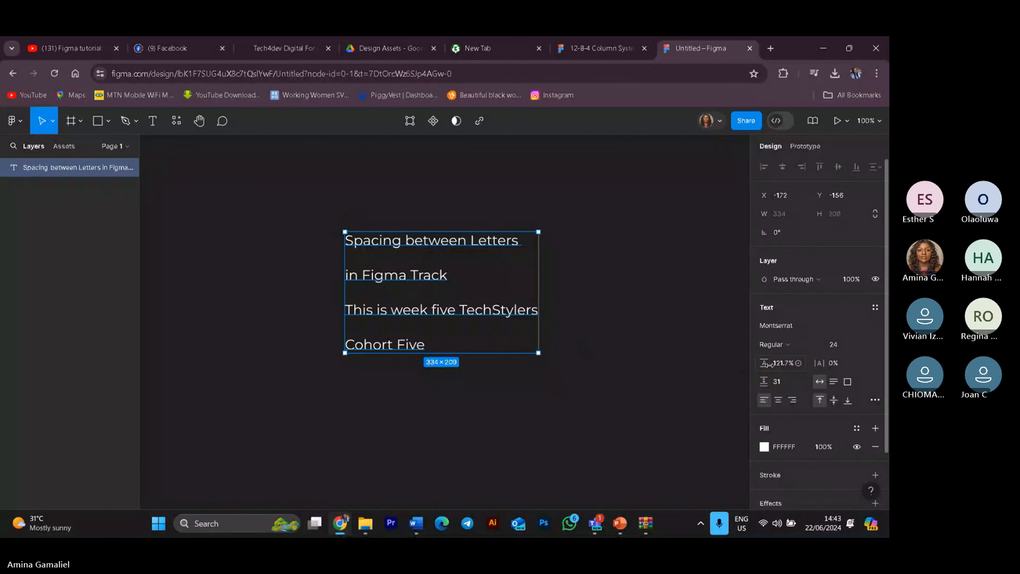
drag(769, 365, 781, 364)
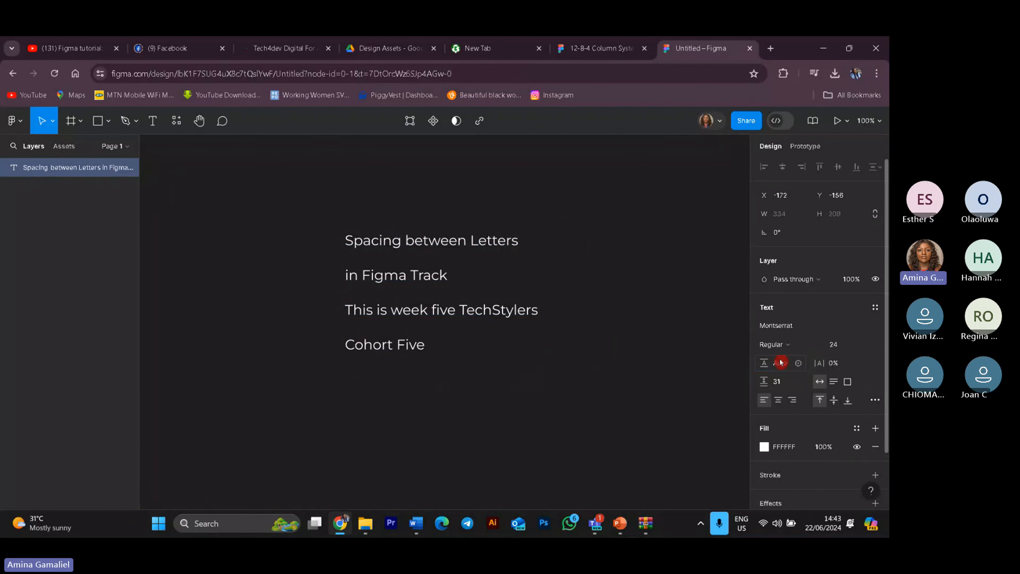
click(780, 363)
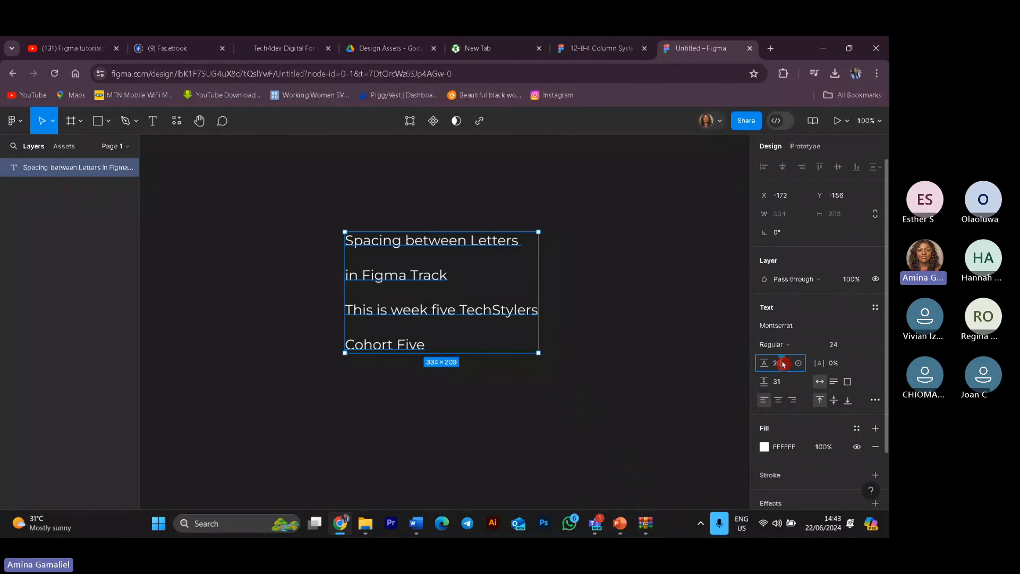
key(Return)
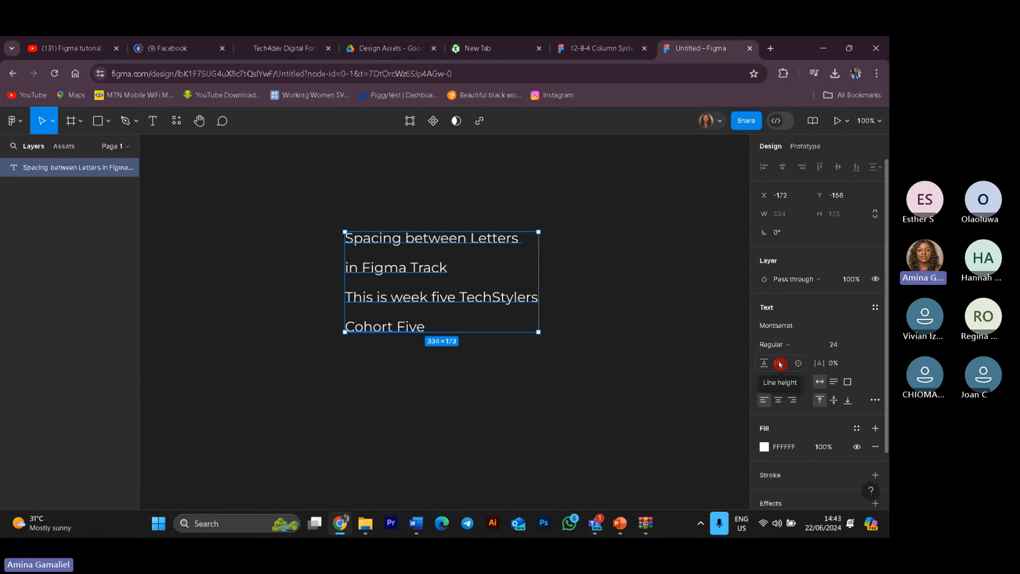
click(779, 364)
text(10)
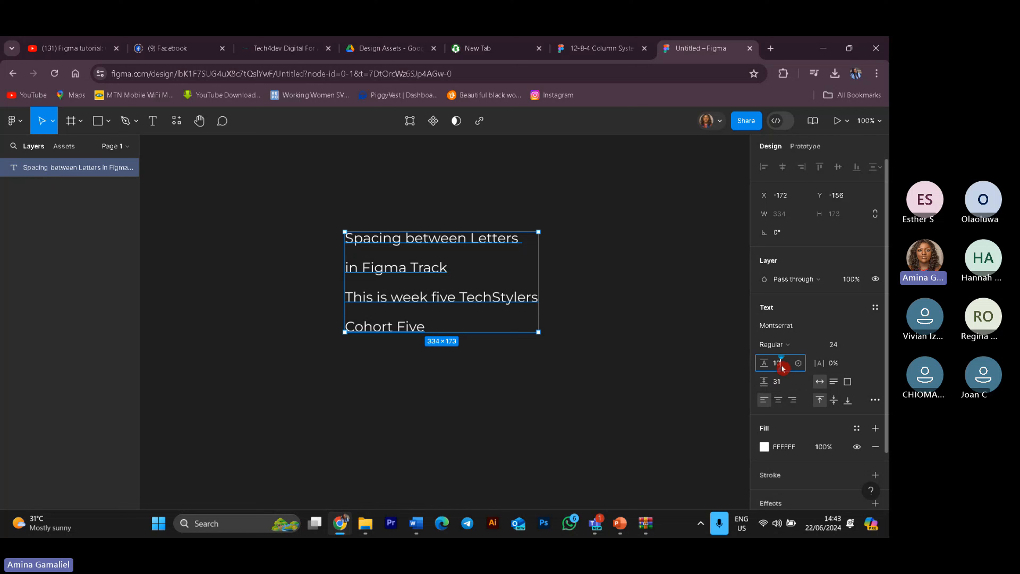
key(Return)
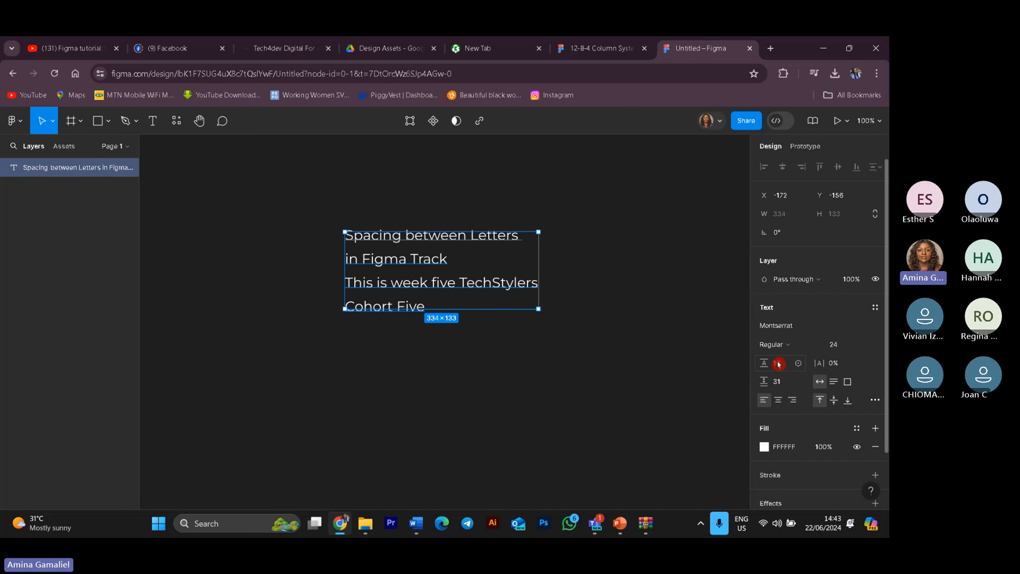
Step: Set the line height to 50
click(778, 363)
click(773, 363)
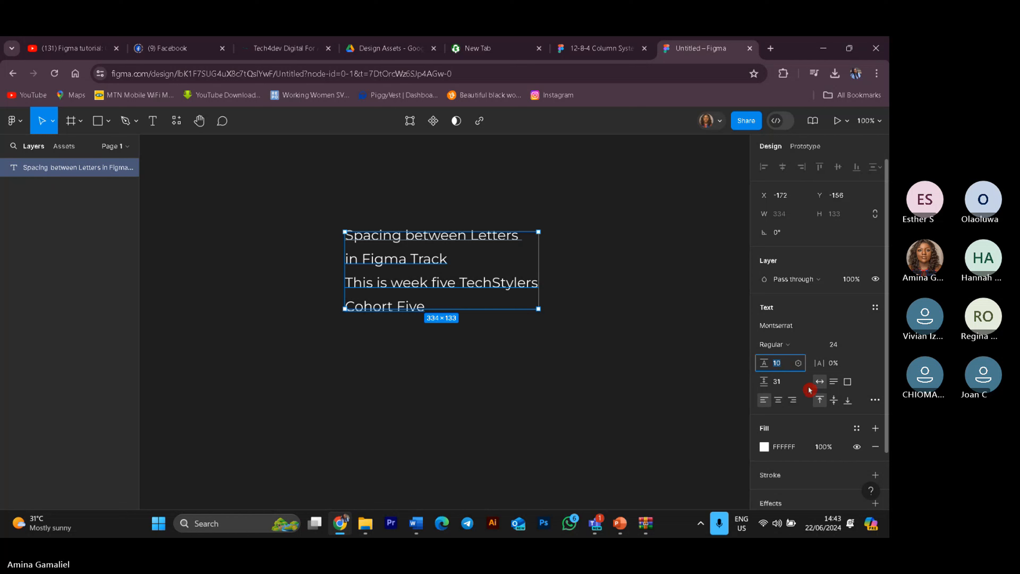
text(50)
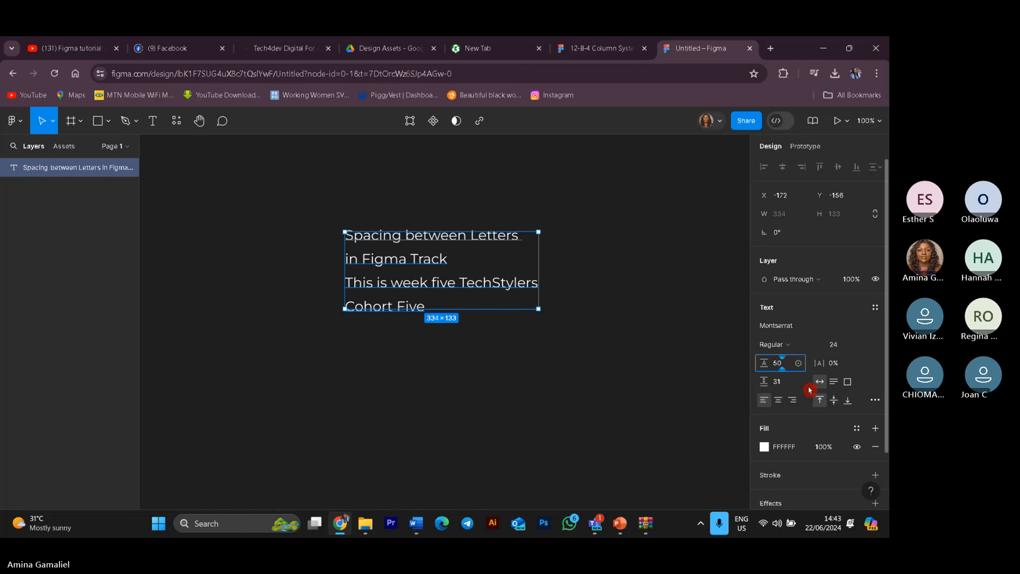
key(Return)
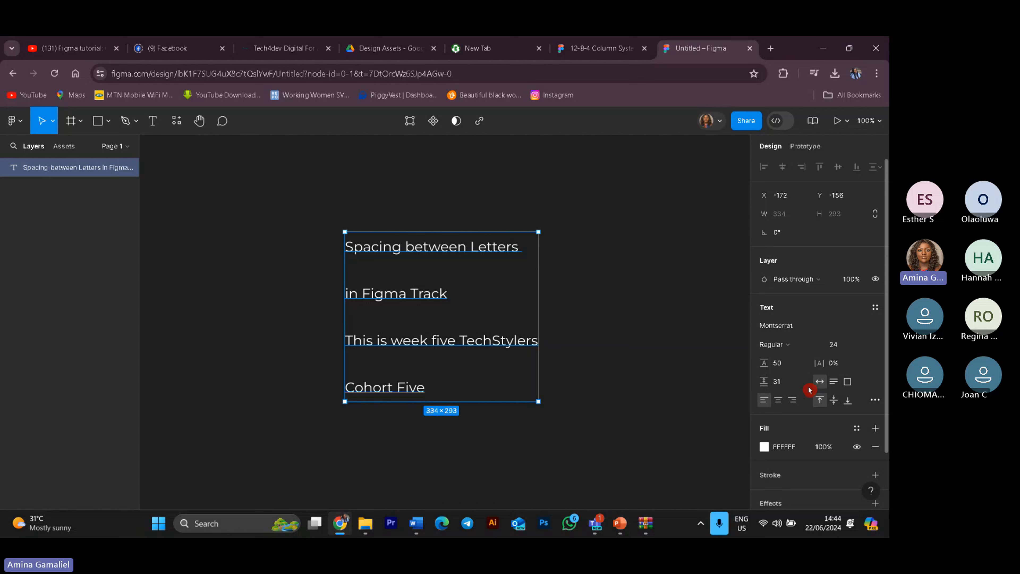
Step: Set the line height to 8
click(777, 365)
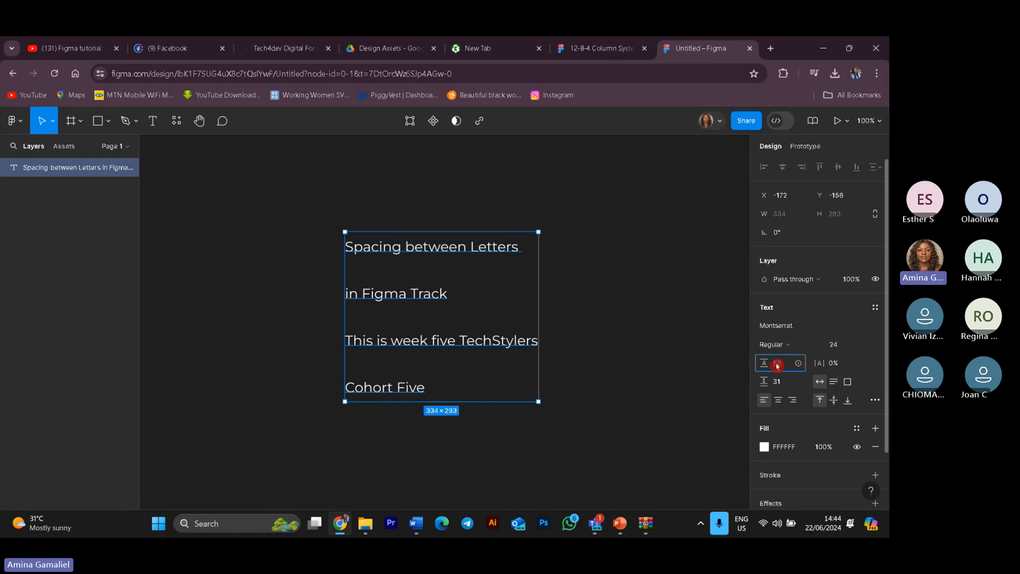
drag(777, 364, 794, 370)
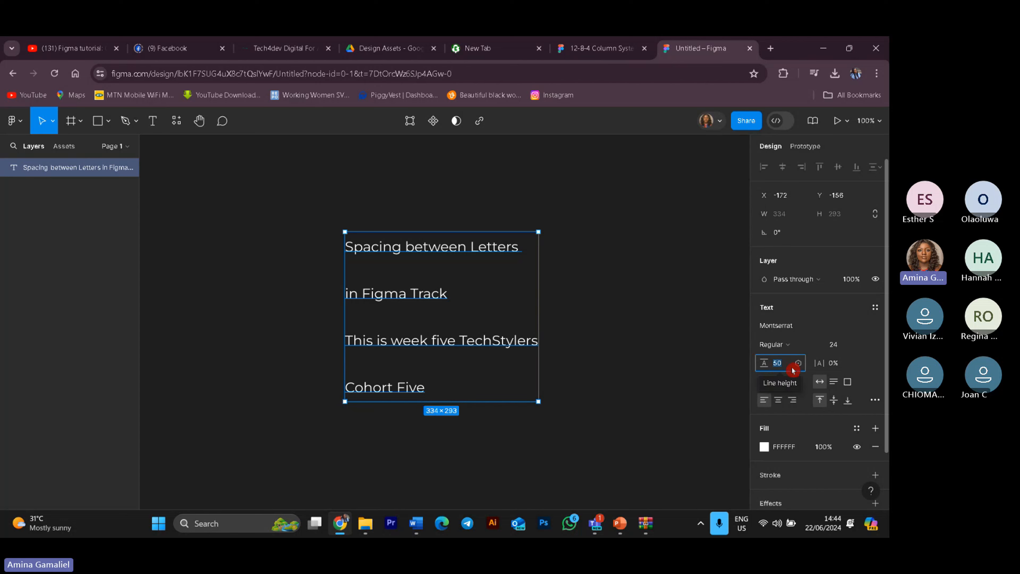
text(8)
key(Return)
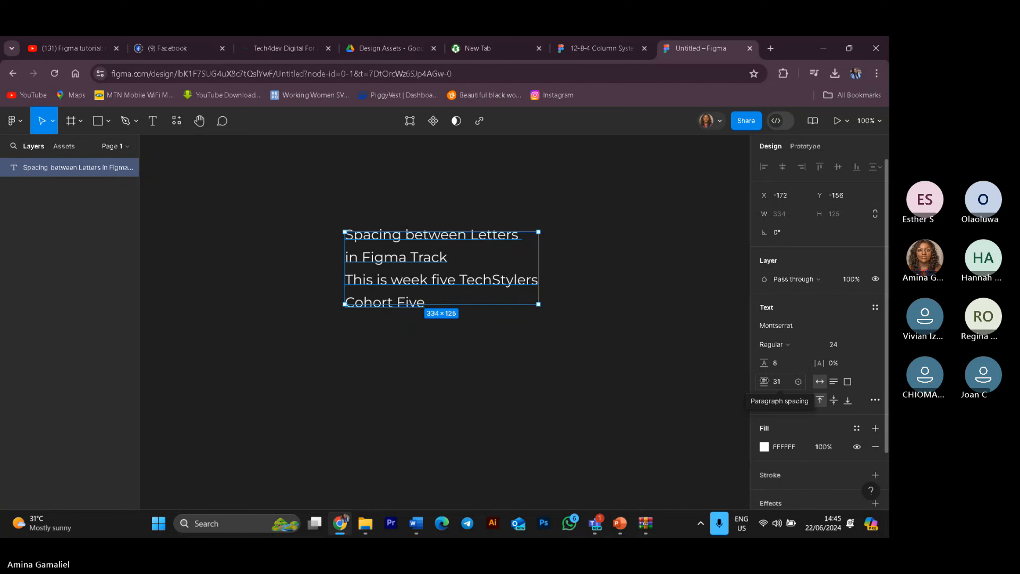
Step: Scrub the paragraph spacing to 33
drag(764, 381, 771, 379)
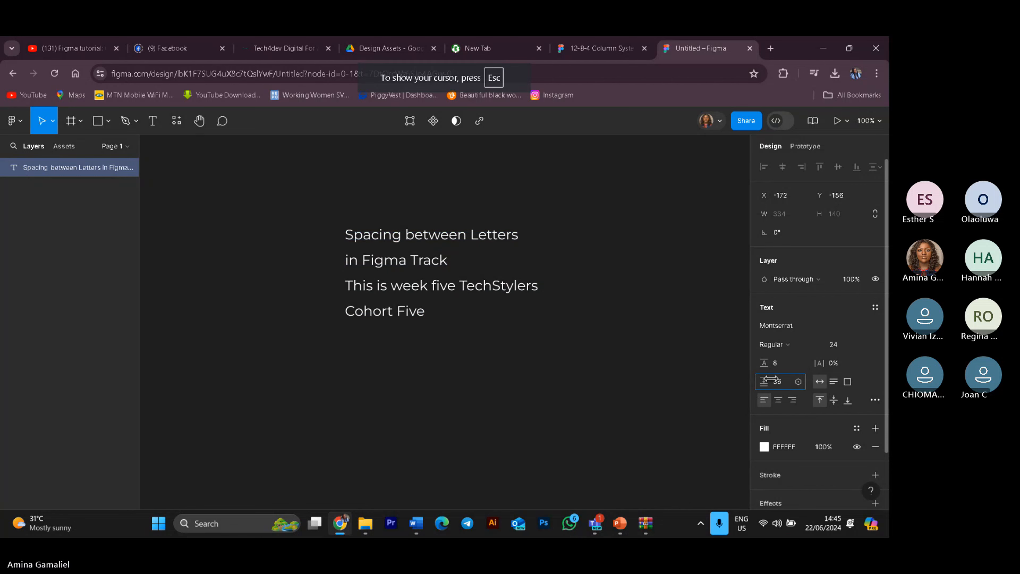
drag(771, 379, 769, 381)
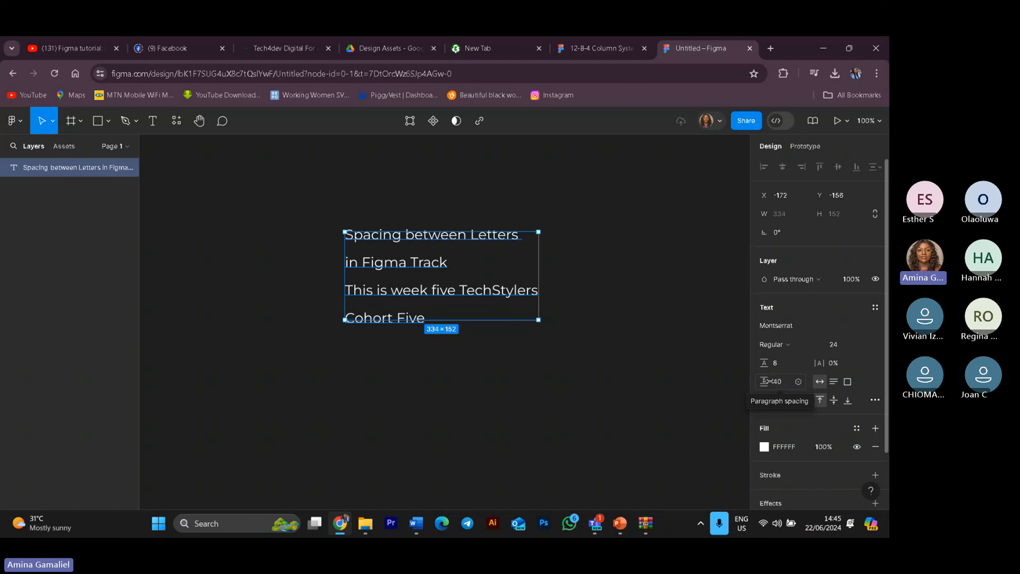
drag(766, 381, 772, 382)
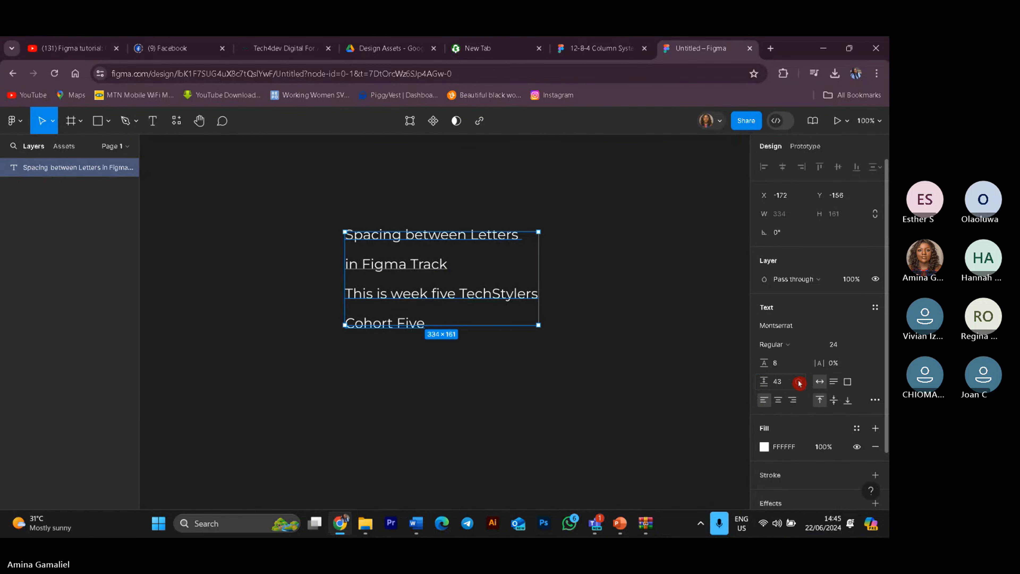
click(798, 381)
click(765, 385)
drag(767, 380, 766, 382)
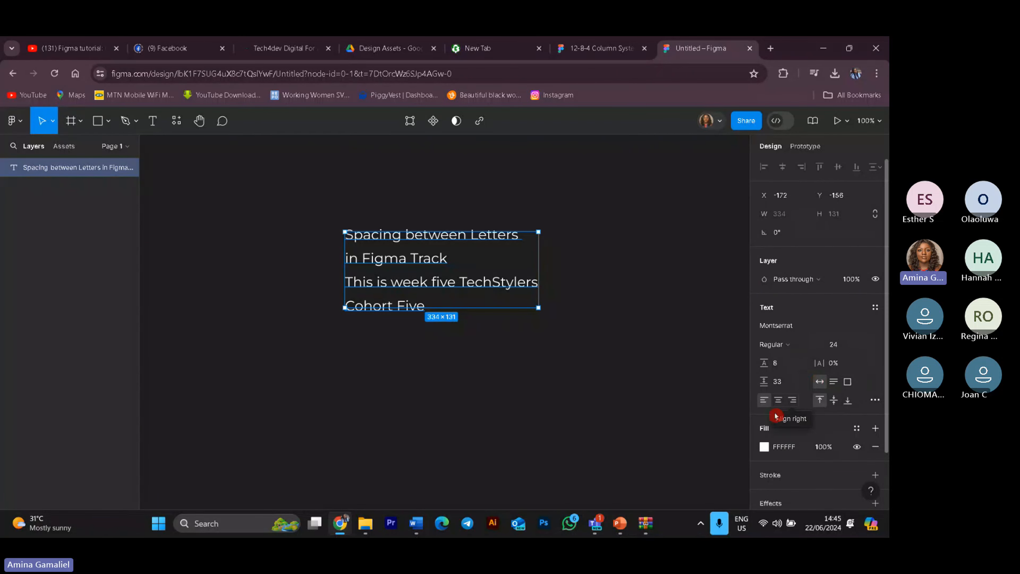
Step: Double the line height with the expression 8 * 2
click(777, 366)
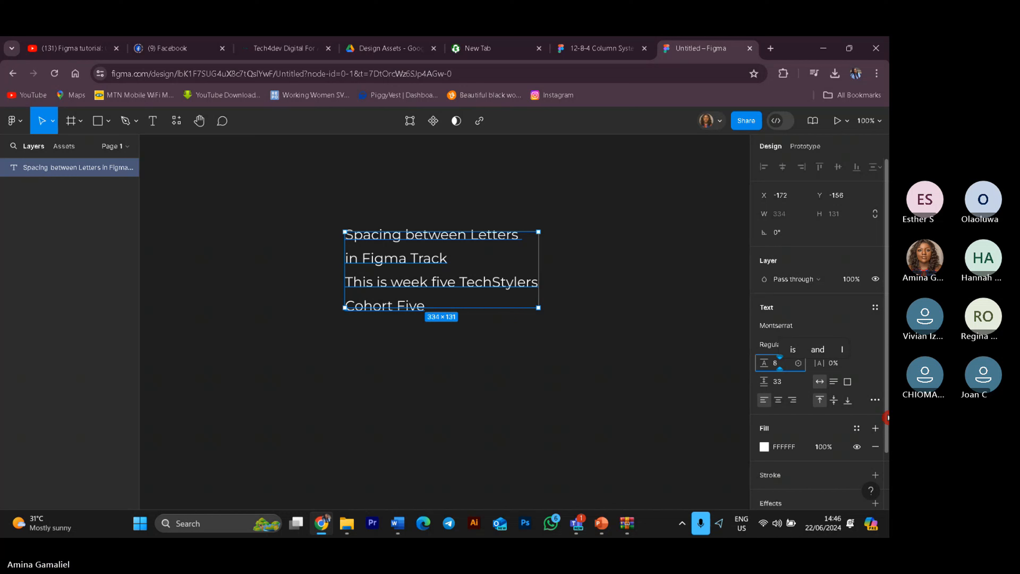
text(*)
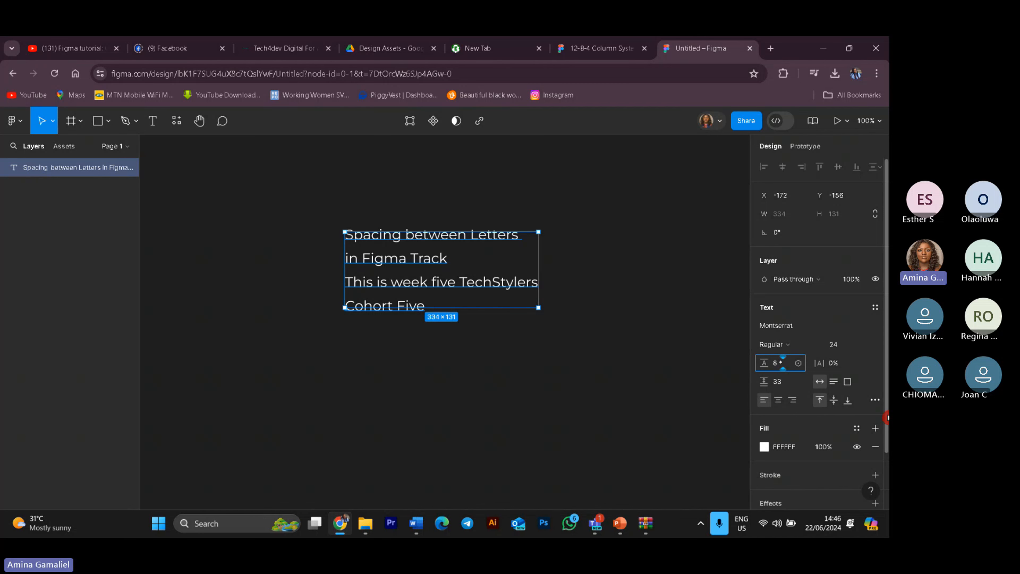
text( 2)
key(Return)
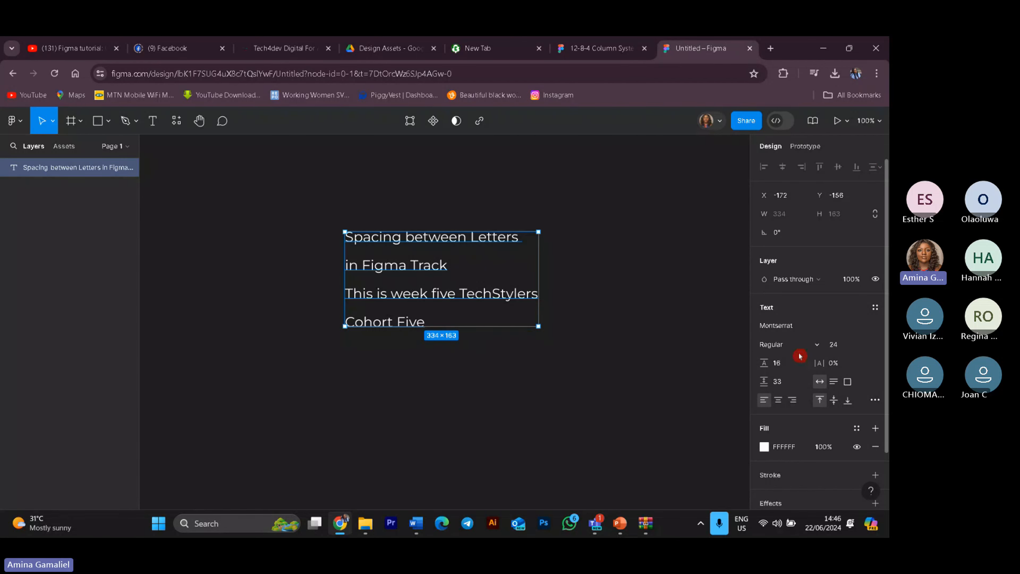
Step: Set the line height back to 8
click(799, 364)
click(798, 364)
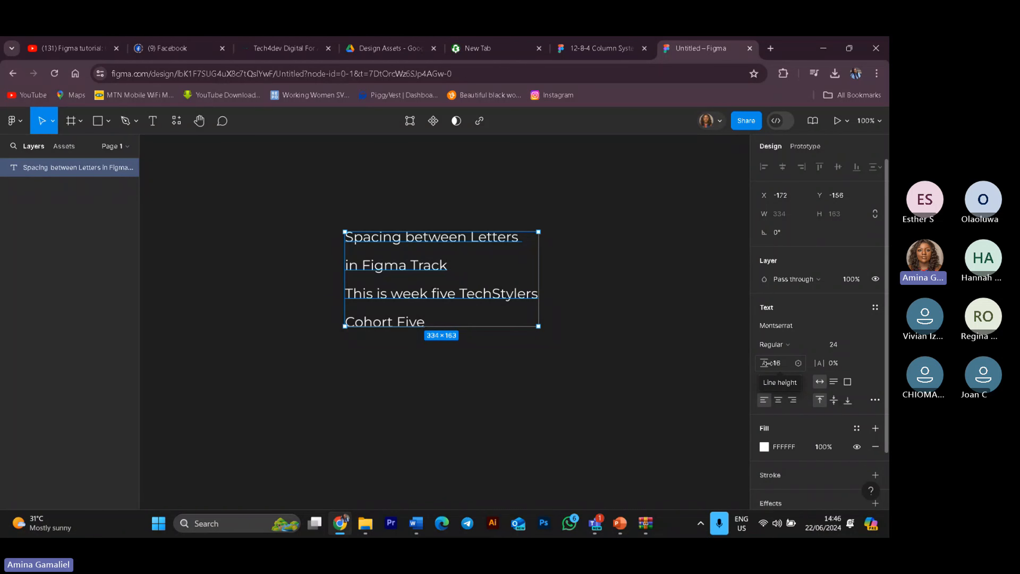
mouse_move(767, 363)
mouse_down()
mouse_move(789, 360)
mouse_move(755, 364)
mouse_up()
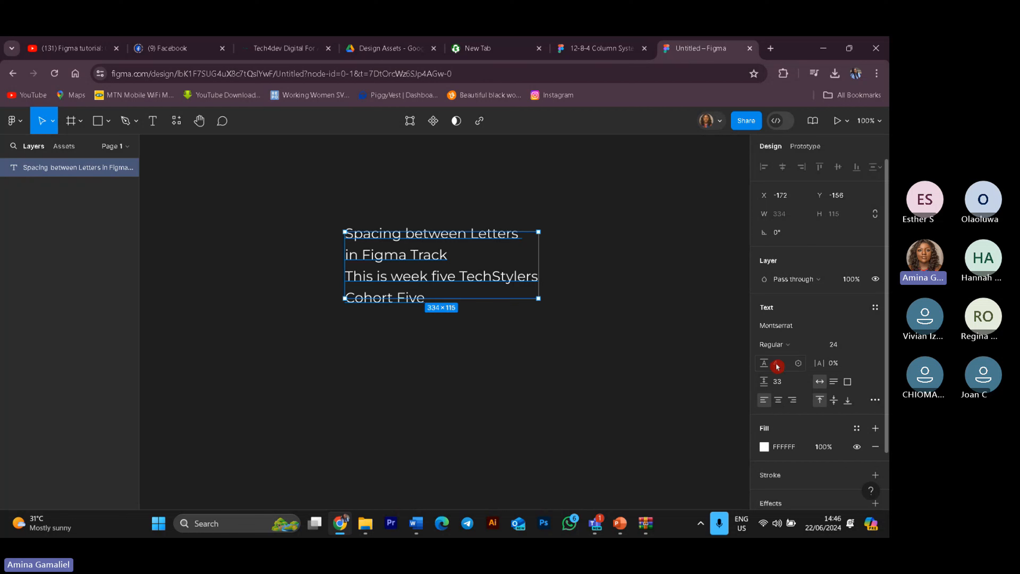
click(777, 366)
text(8)
key(Return)
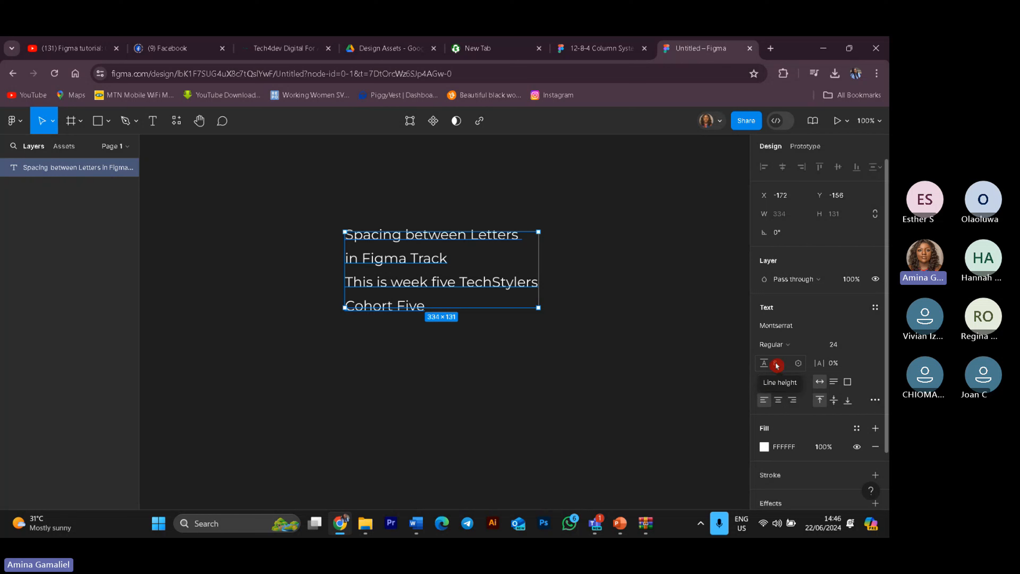
Step: Halve the line height with the expression 8 / 2
click(775, 364)
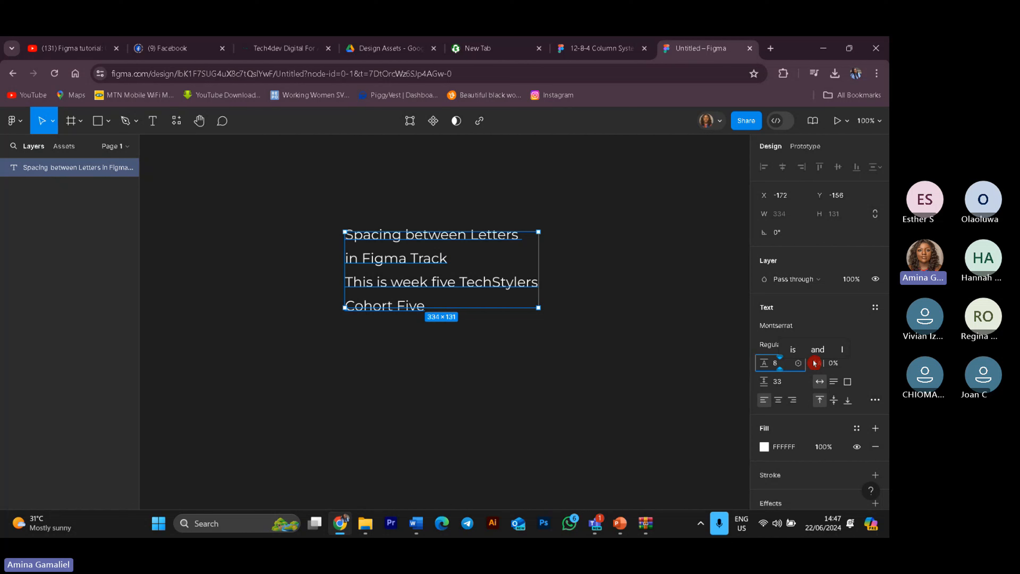
text(/ )
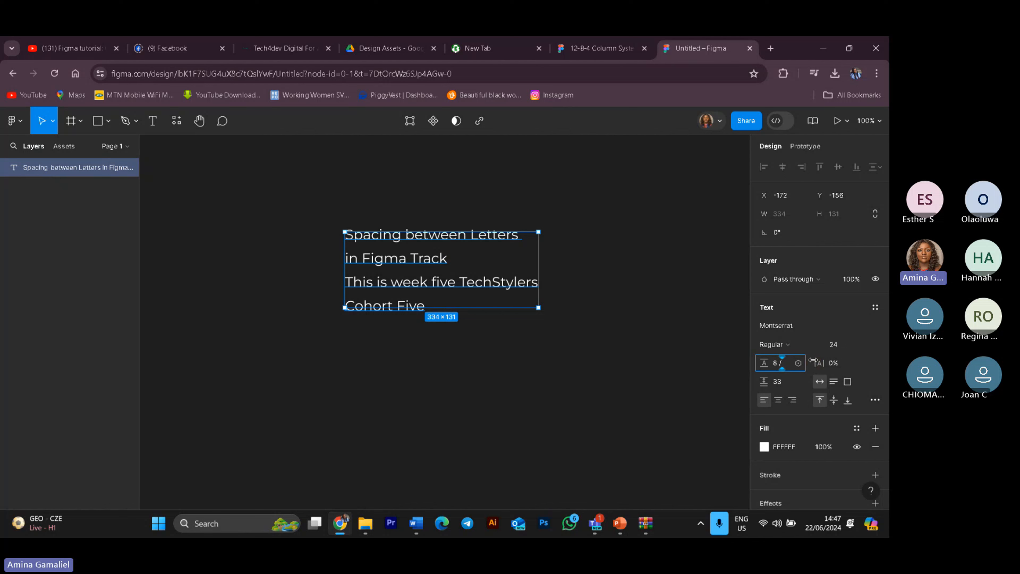
text(2)
key(Return)
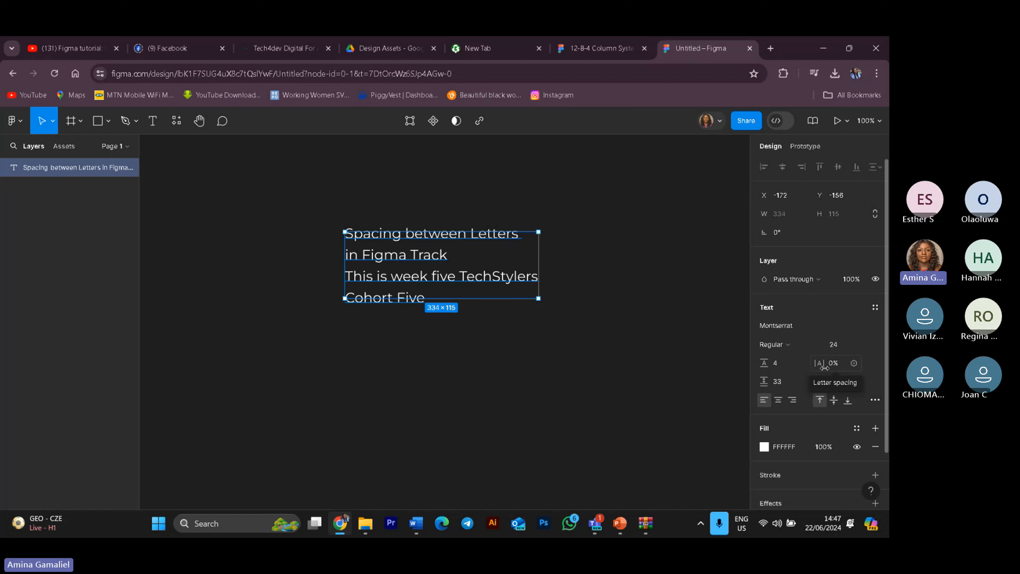
Step: Set the letter spacing to 50% and move the widened text block about 100 px left
click(835, 367)
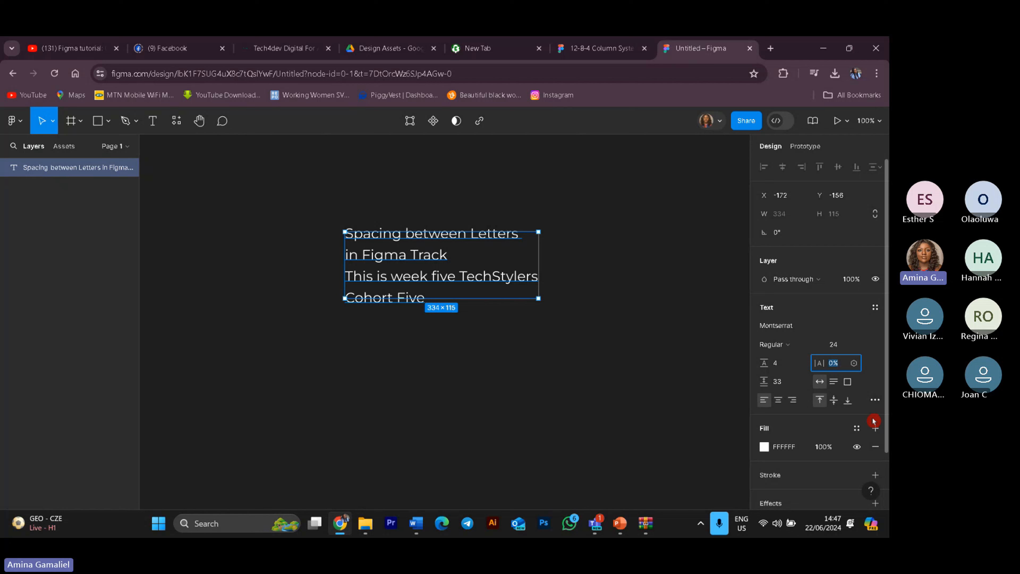
text(50)
key(Return)
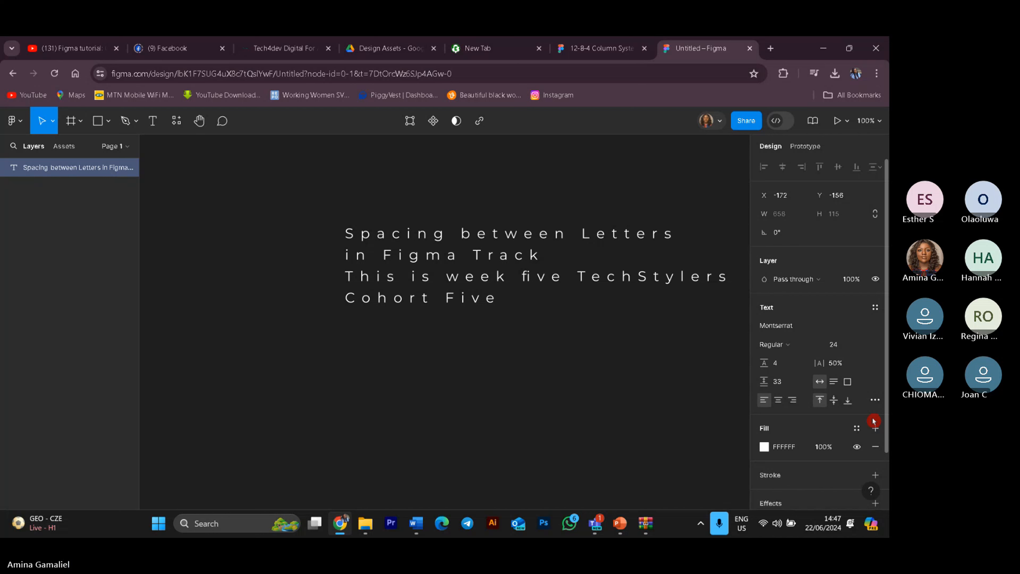
drag(543, 278, 482, 276)
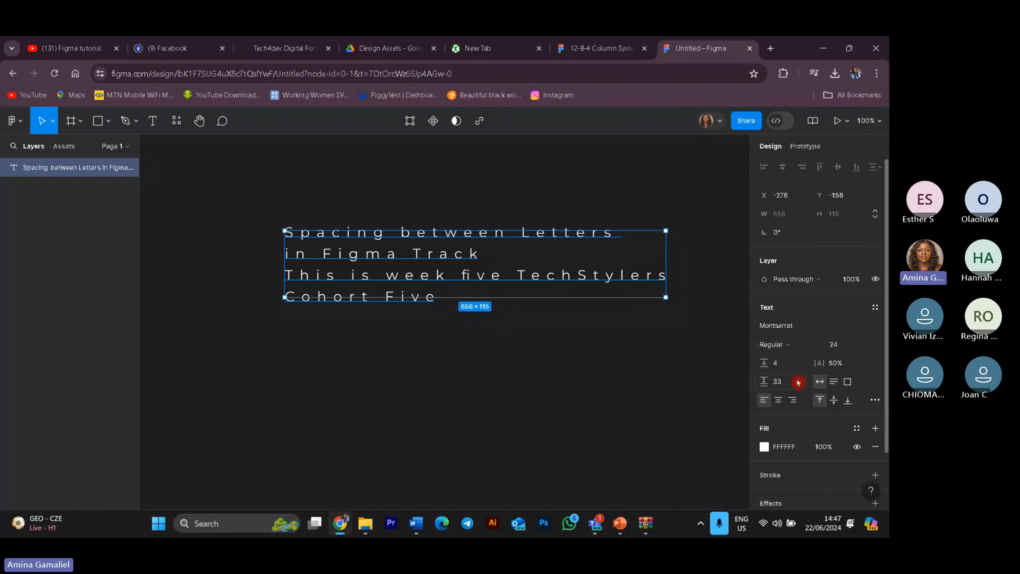
Step: Reduce the letter spacing to 10%
click(831, 363)
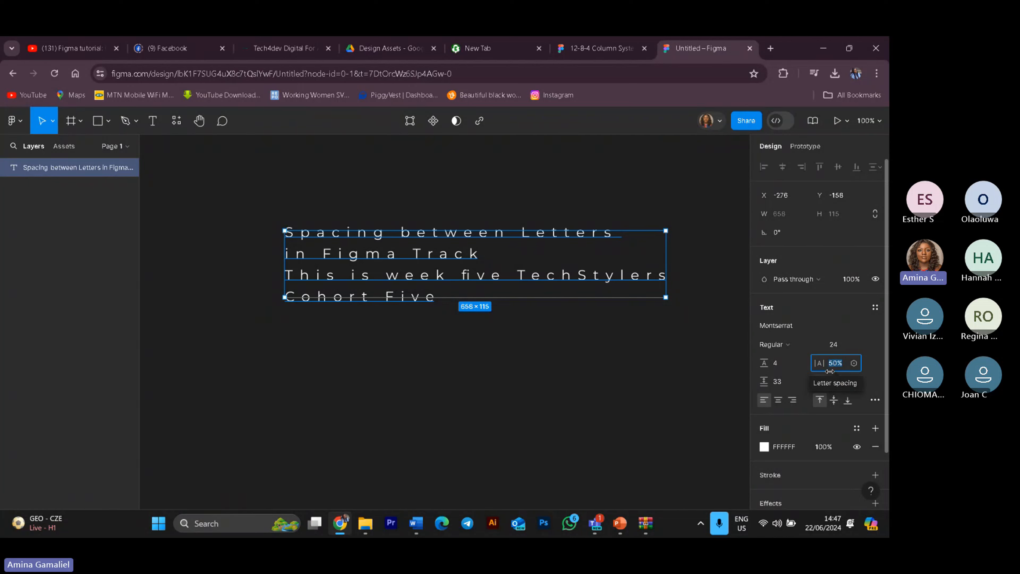
text(10)
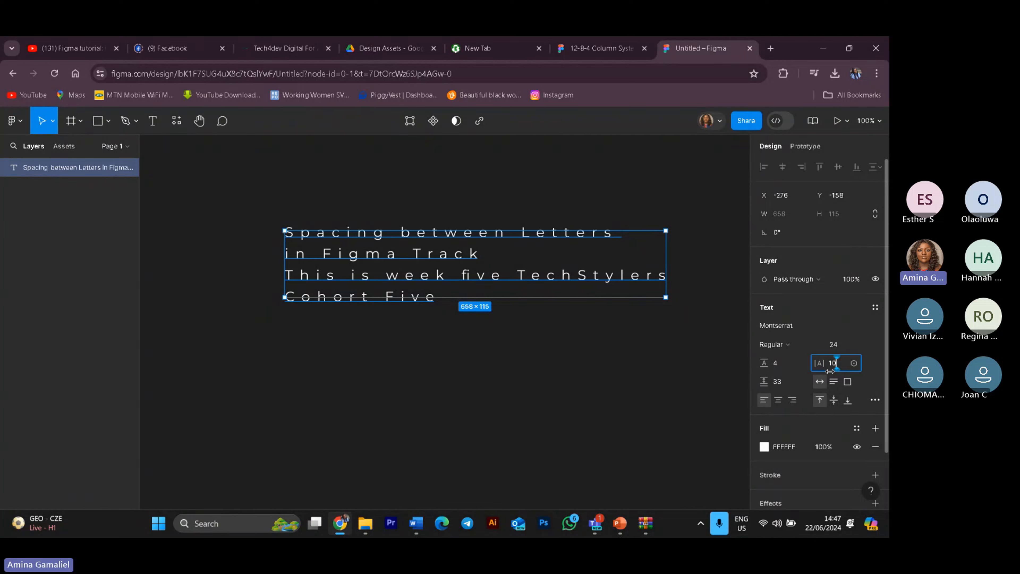
key(Return)
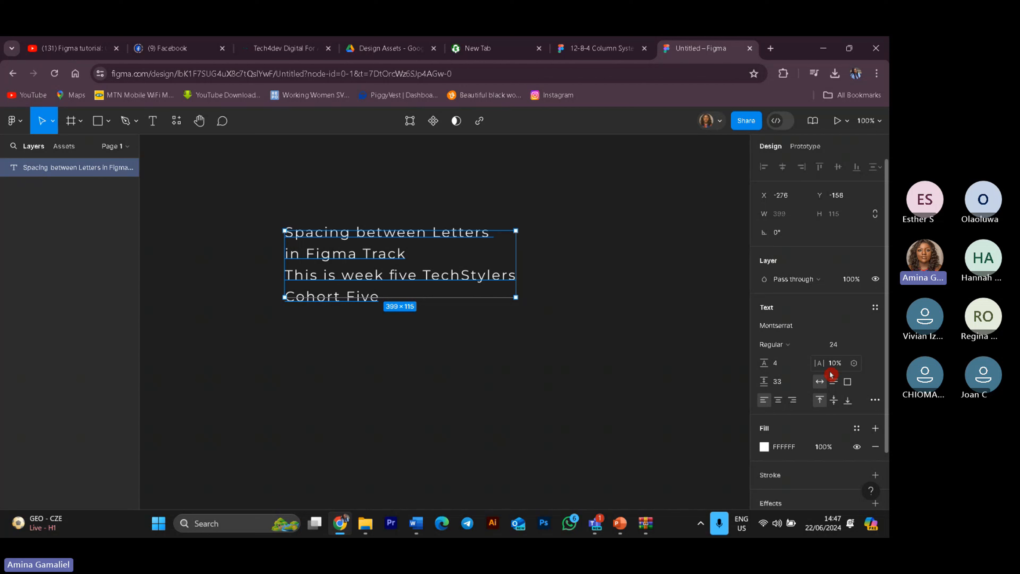
Step: Set the letter spacing of the paragraph to -10%
click(831, 365)
click(831, 365)
text(-)
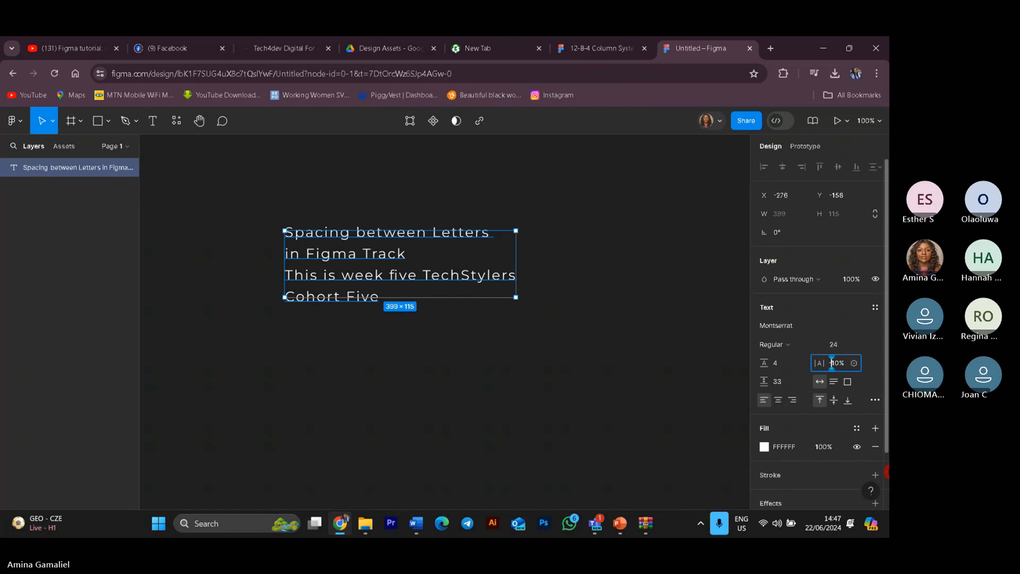
text(-)
key(Return)
key(Return)
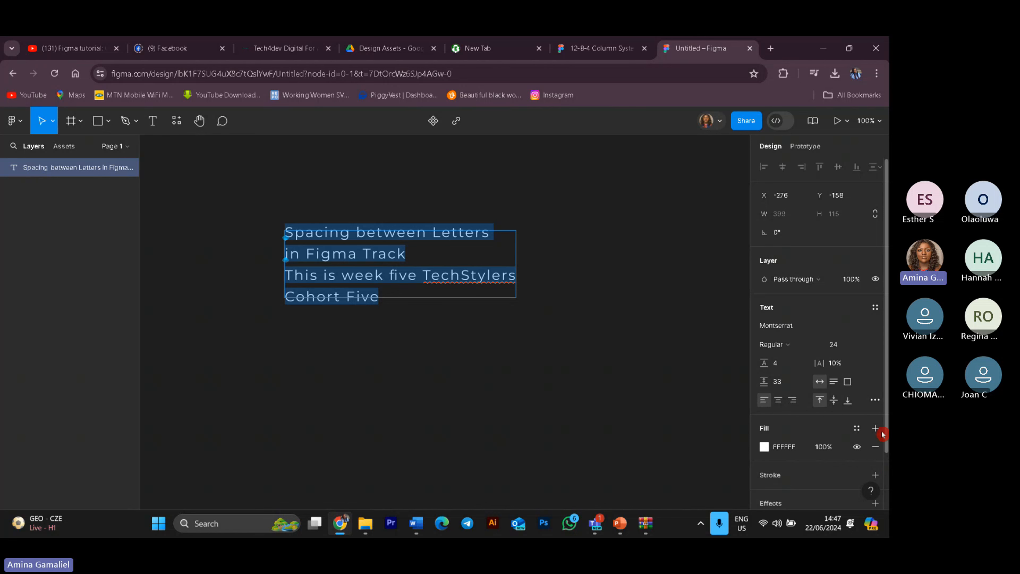
click(838, 363)
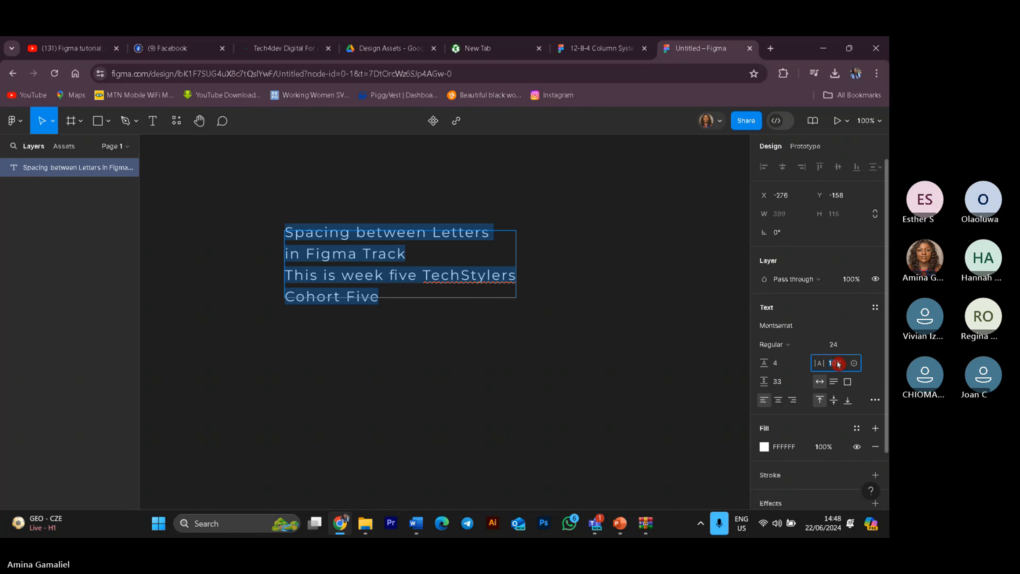
click(830, 363)
text(-)
key(Return)
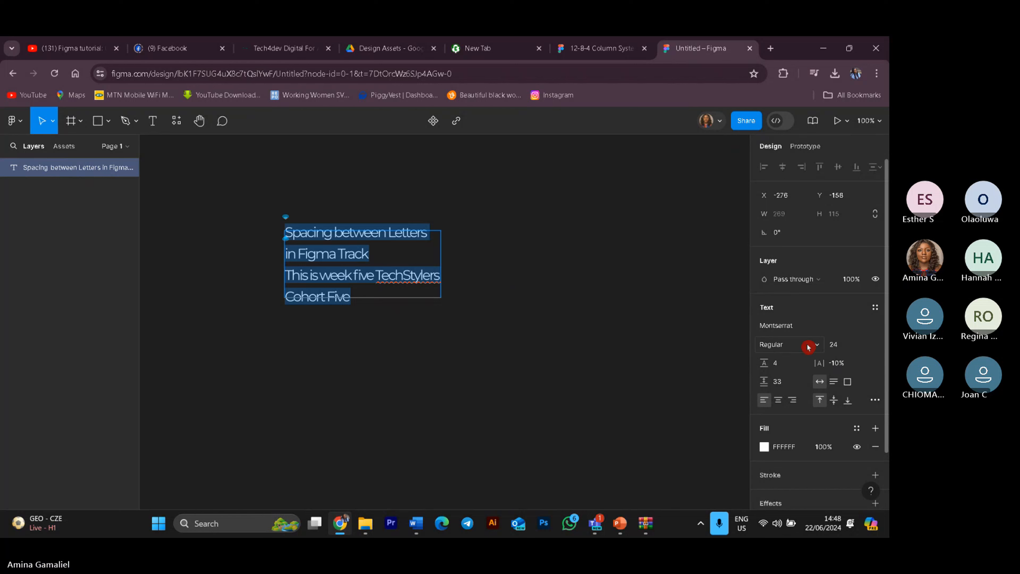
Step: Change the letter spacing to 5%
click(829, 363)
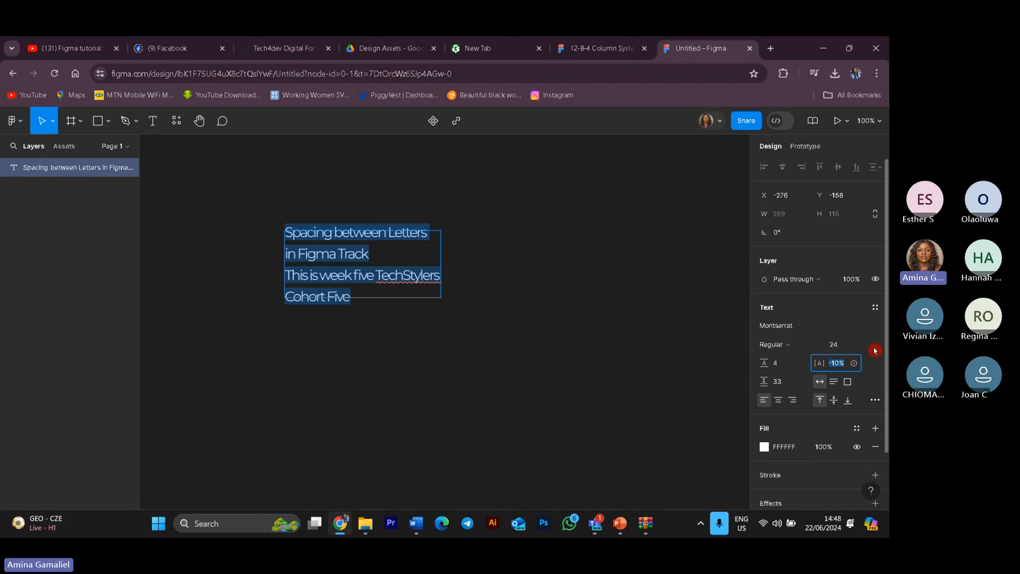
text(5)
key(Return)
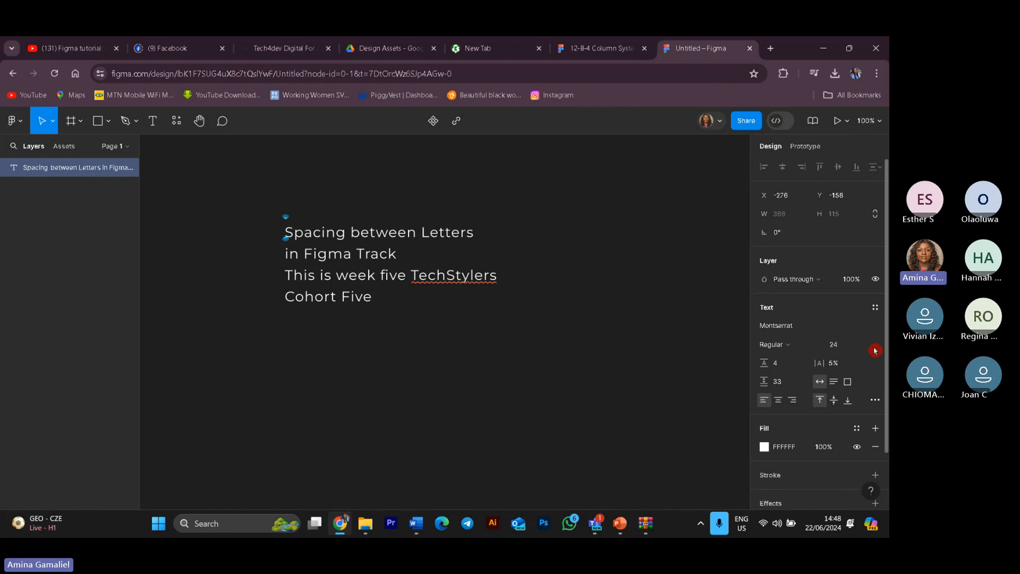
Step: Reset the paragraph's letter spacing to 0%
key(ctrl+a)
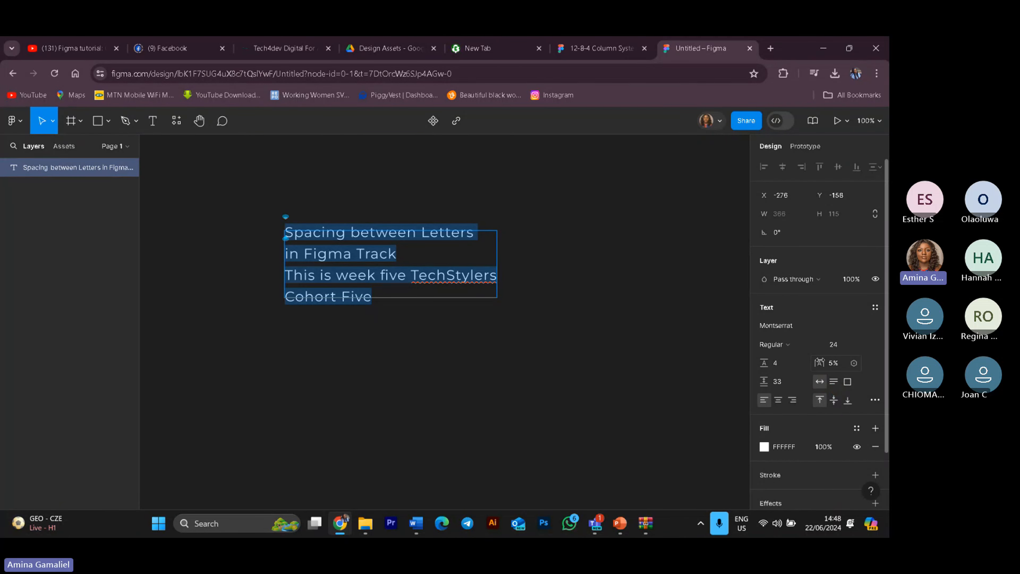
click(834, 365)
text(0)
key(Return)
key(ctrl+a)
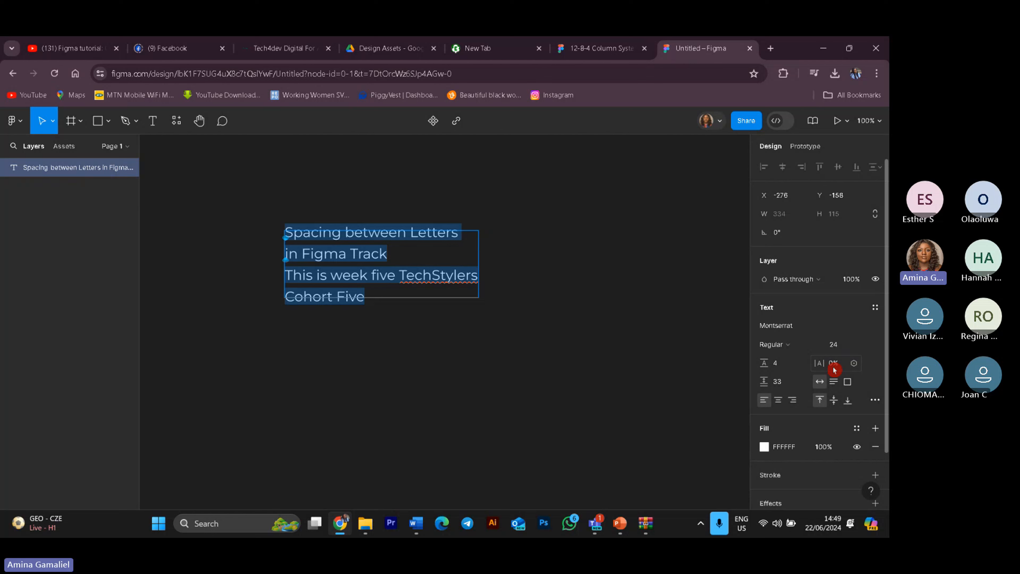
Step: Create a new text layer reading "Techstylers Figma" below the paragraph
click(152, 120)
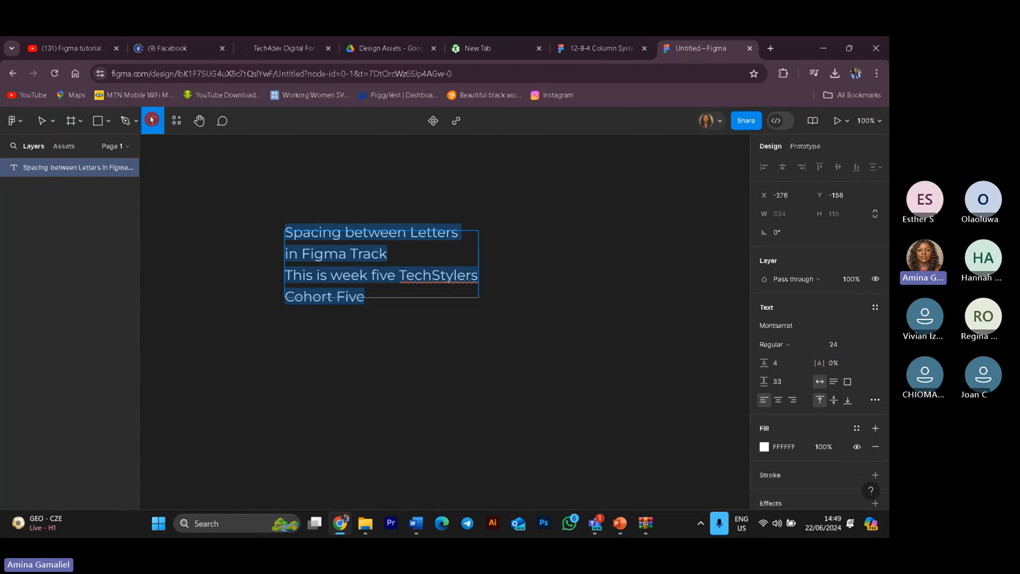
click(304, 361)
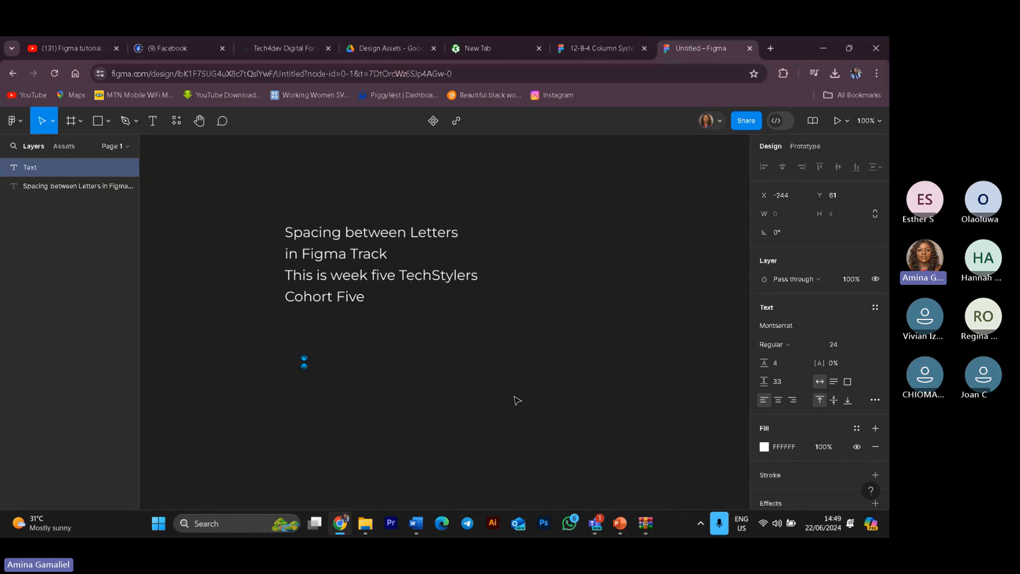
text(T)
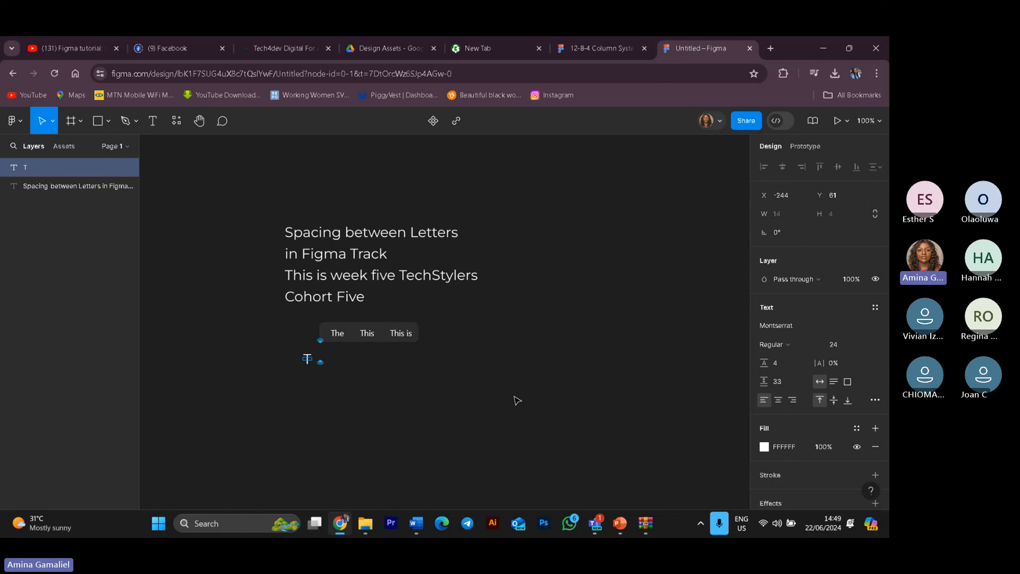
text(ech)
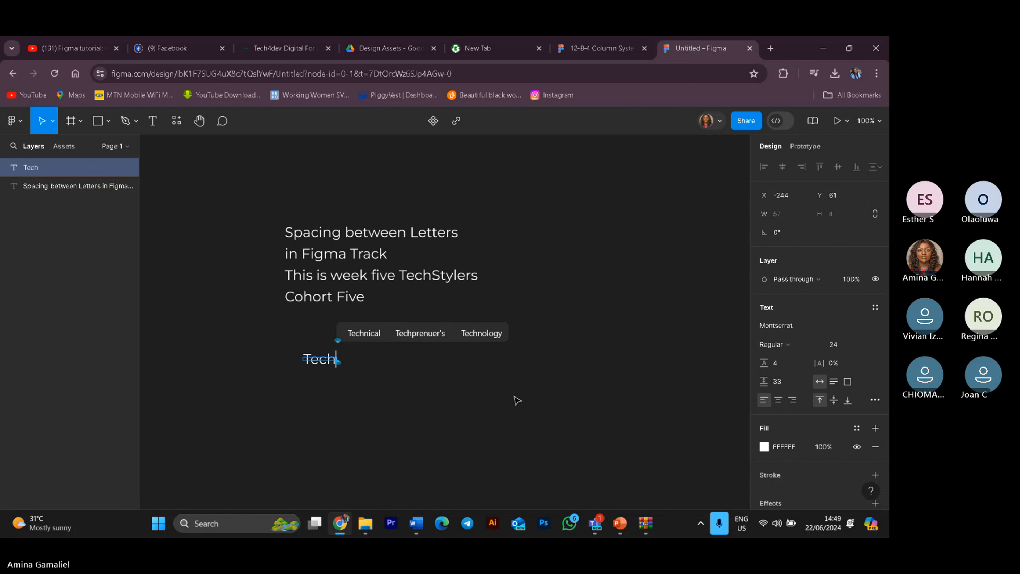
text(stylers)
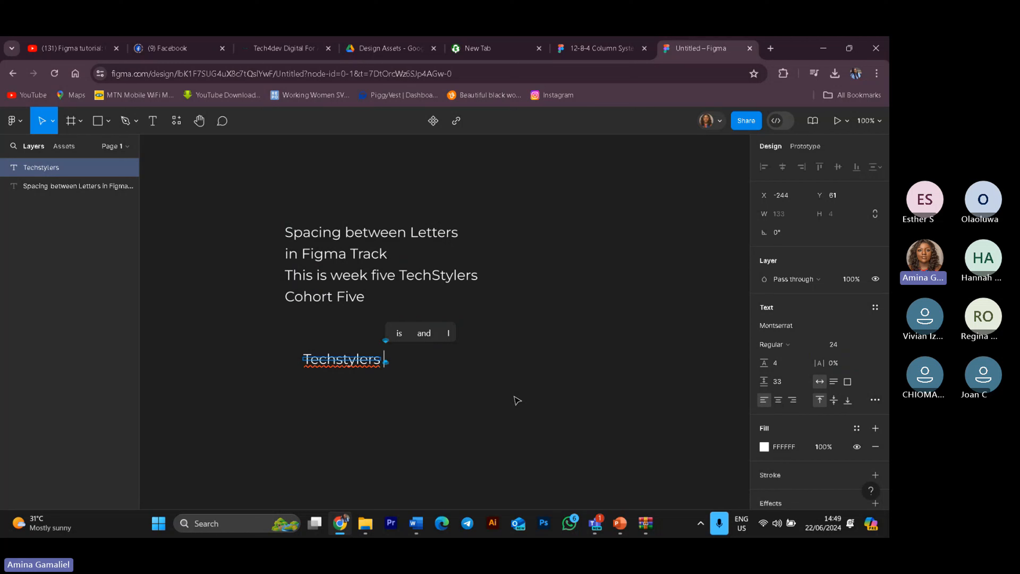
text( Fi)
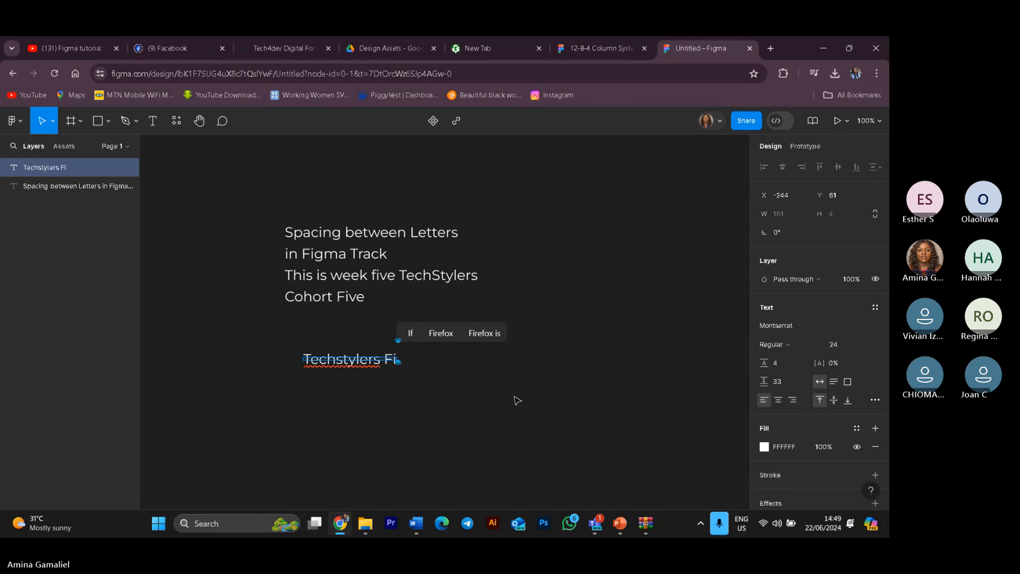
text(gma)
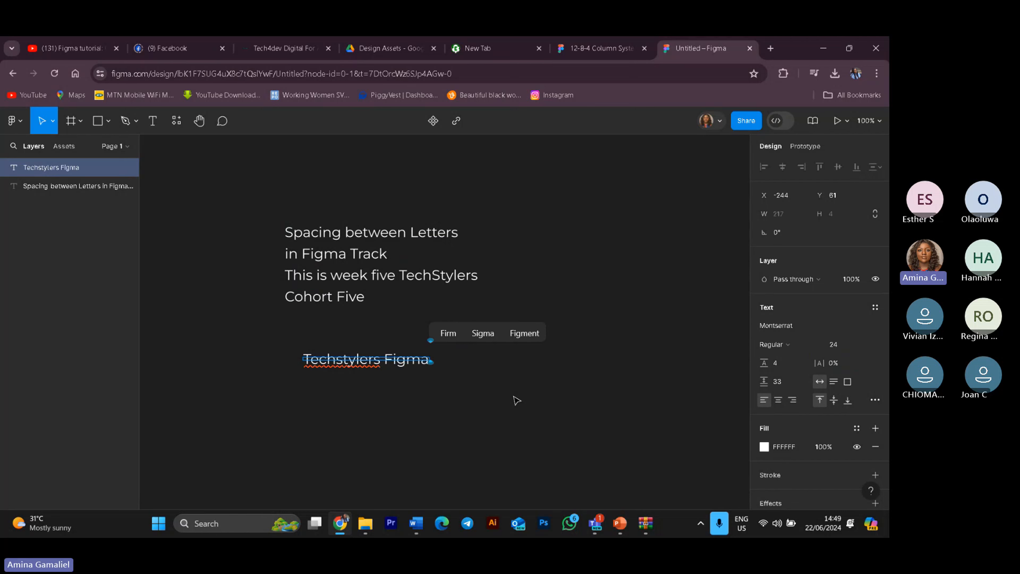
key(Escape)
key(Escape)
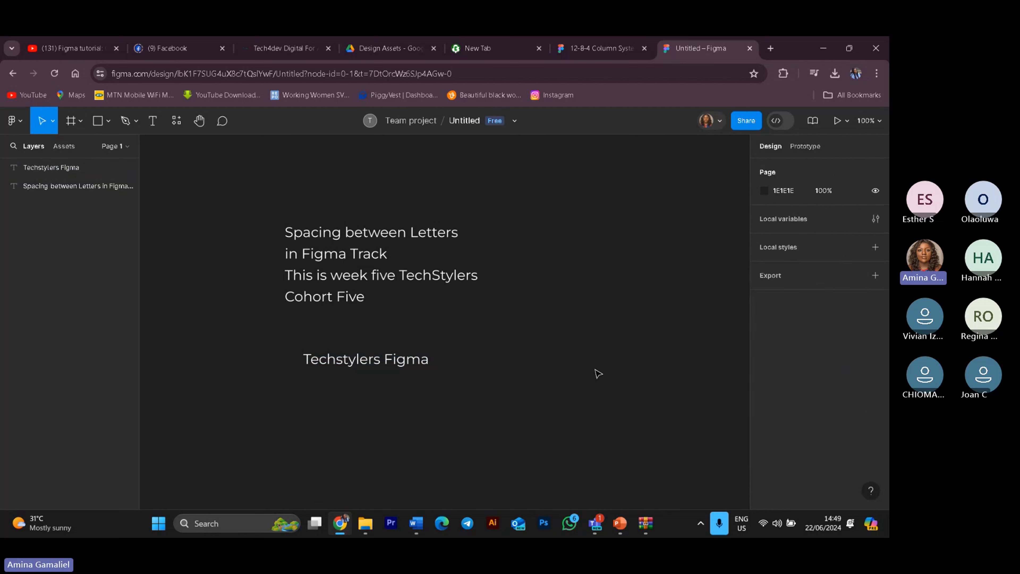
double_click(381, 362)
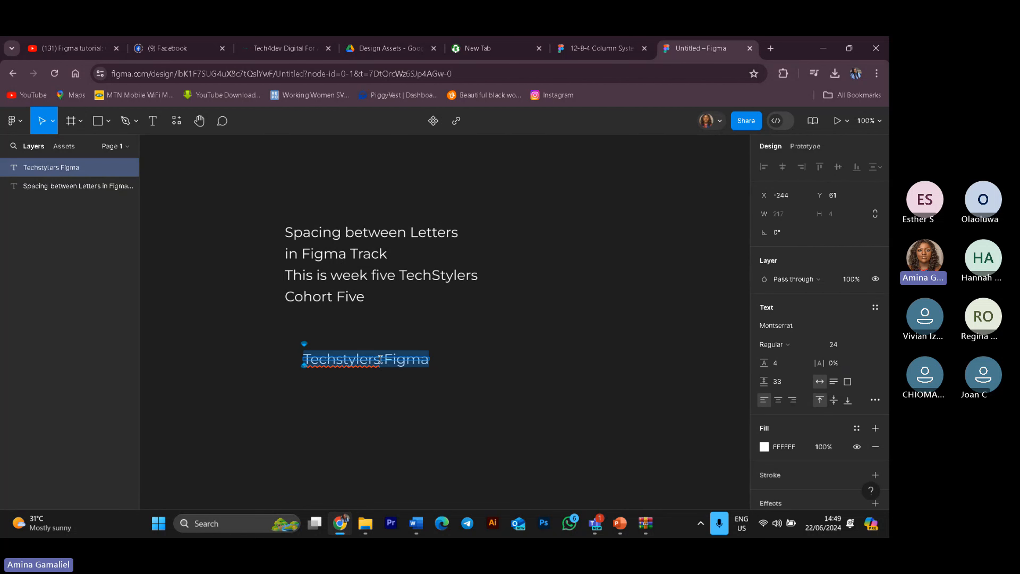
click(382, 360)
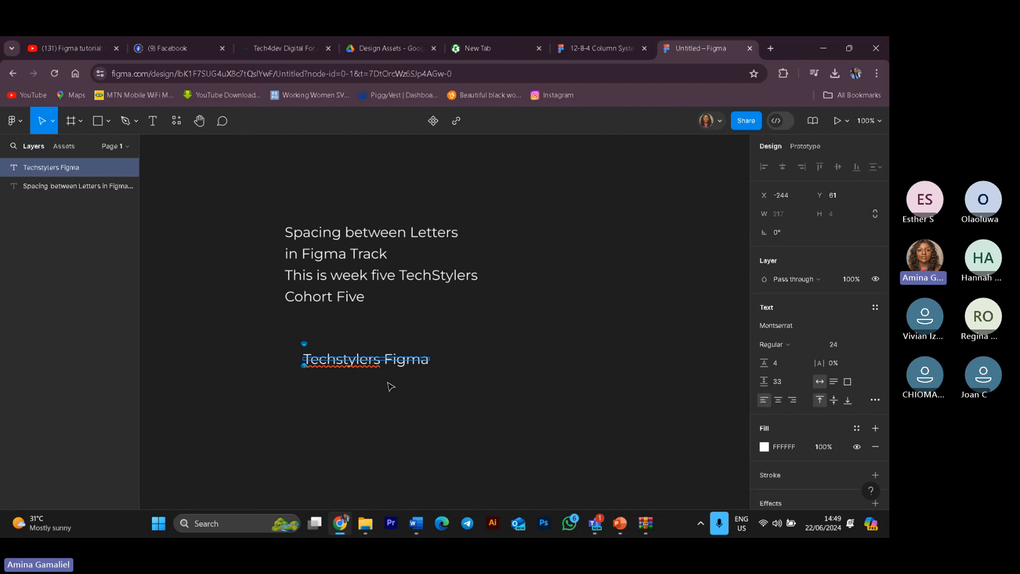
key(Escape)
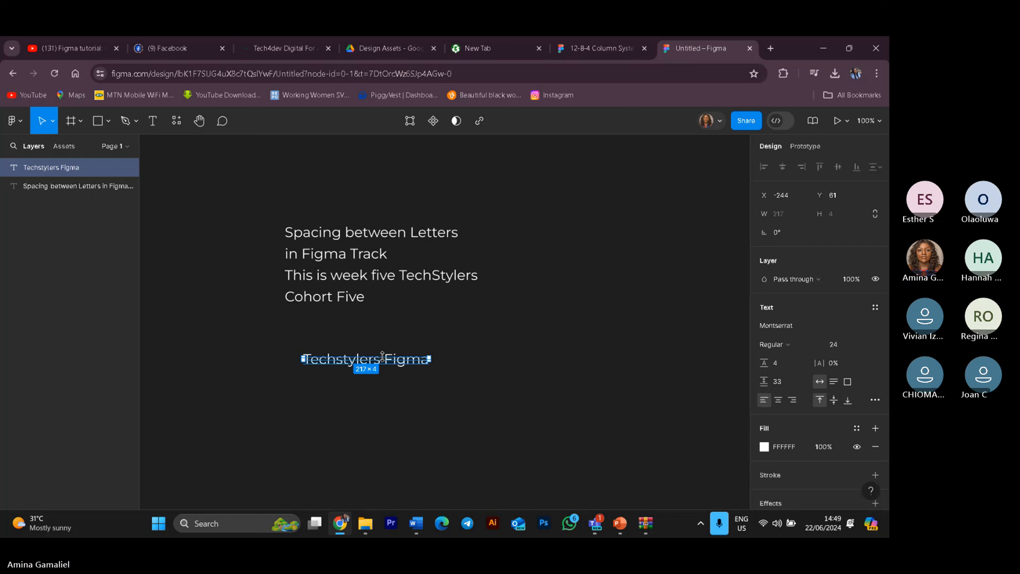
drag(382, 356, 382, 360)
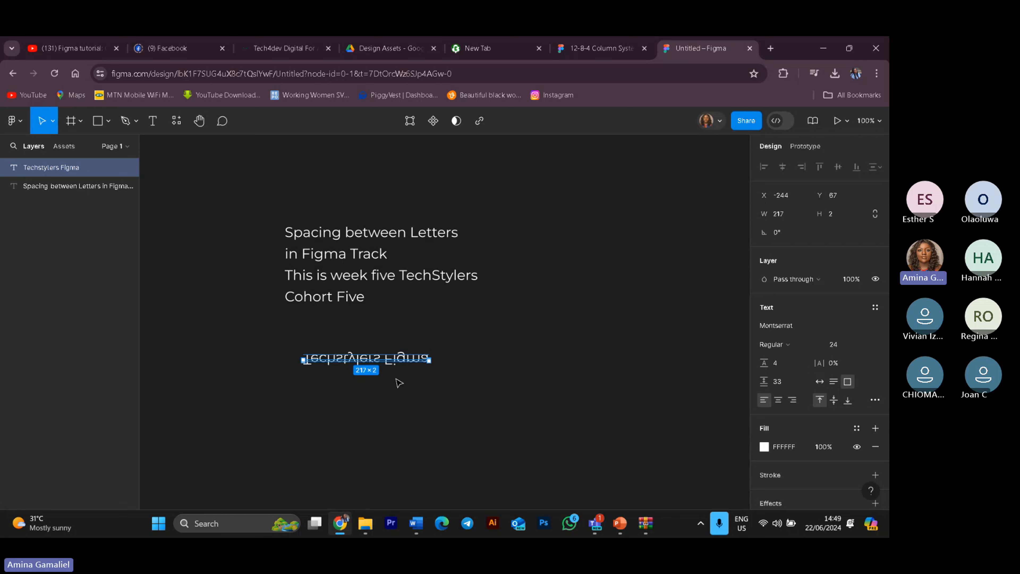
key(ctrl+z)
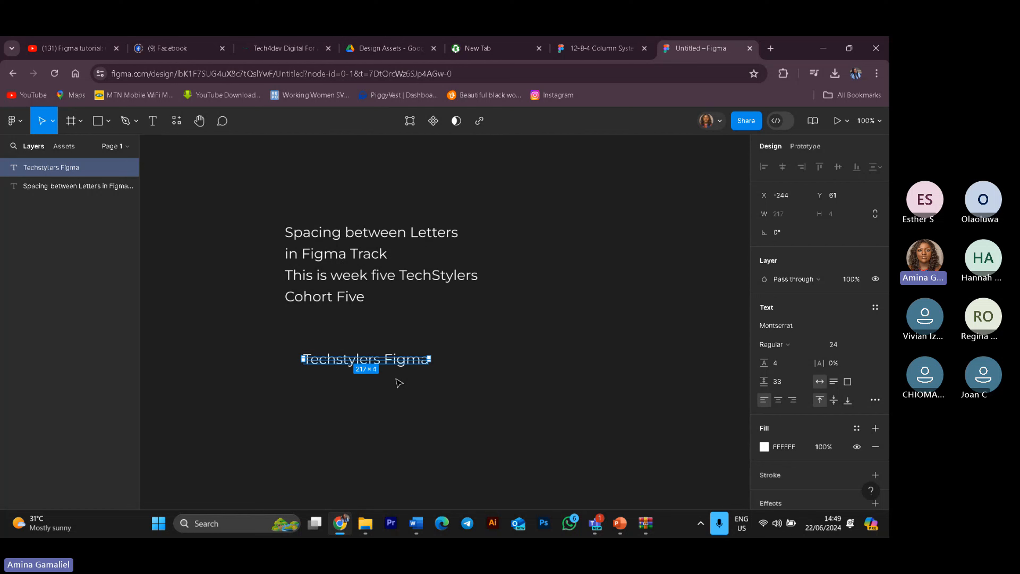
Step: Make the word "Techstylers" in the new text layer Bold
double_click(384, 363)
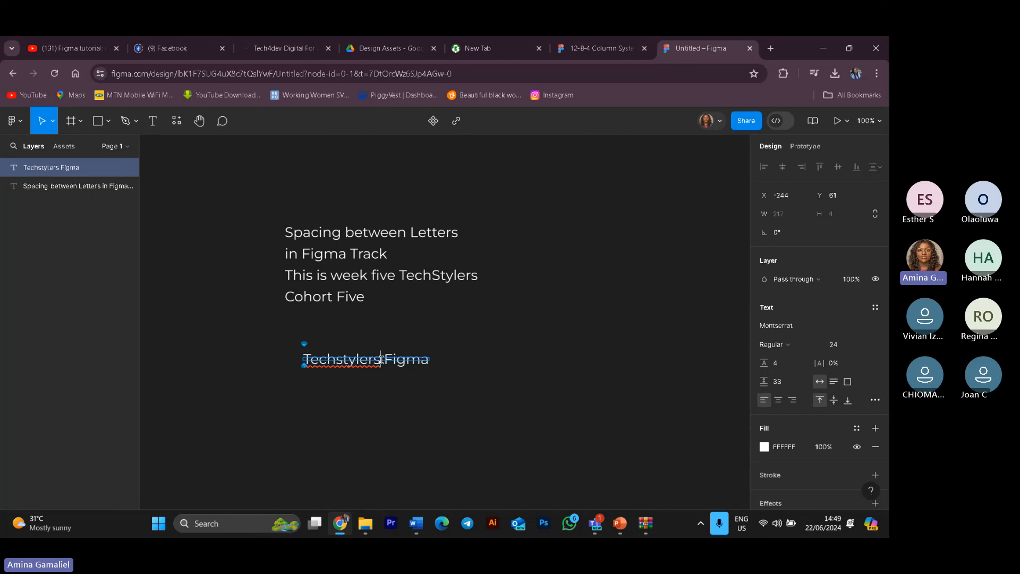
drag(382, 361, 296, 358)
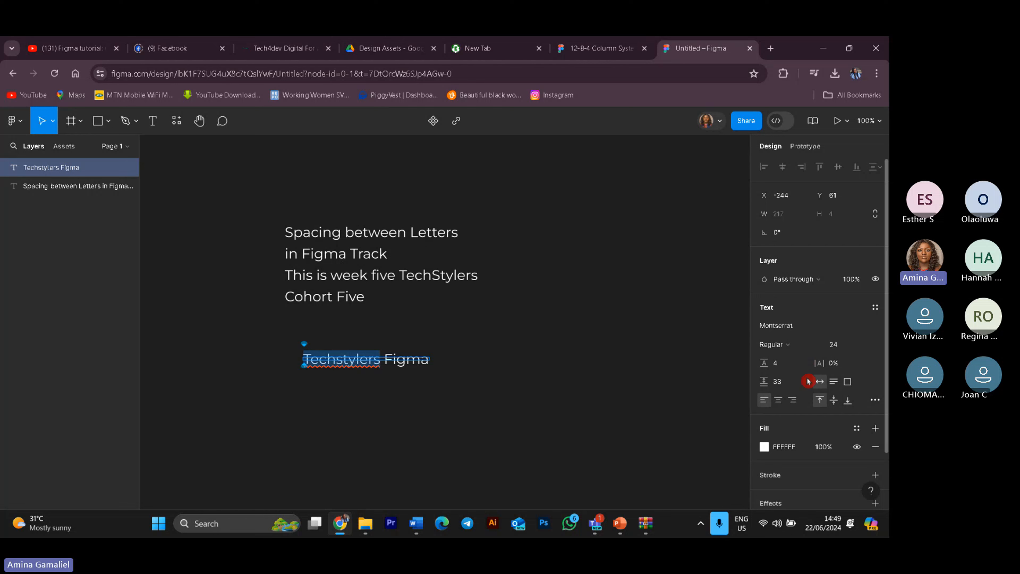
click(795, 350)
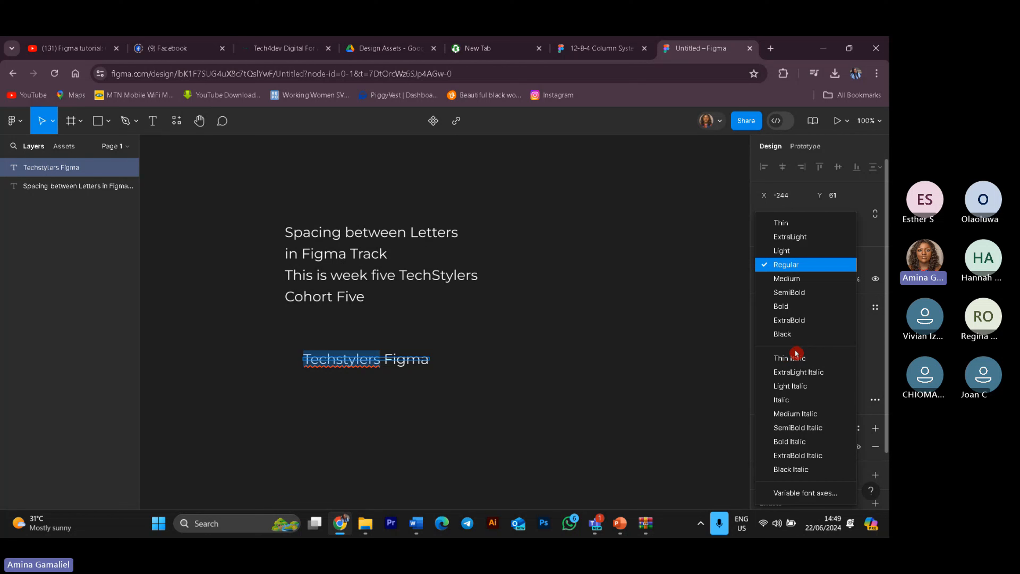
click(802, 306)
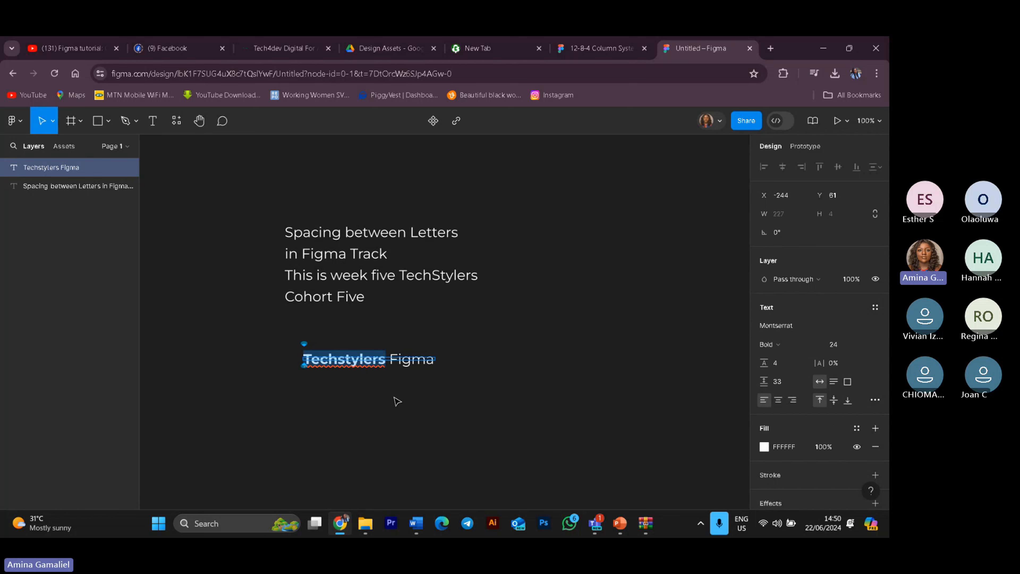
key(Escape)
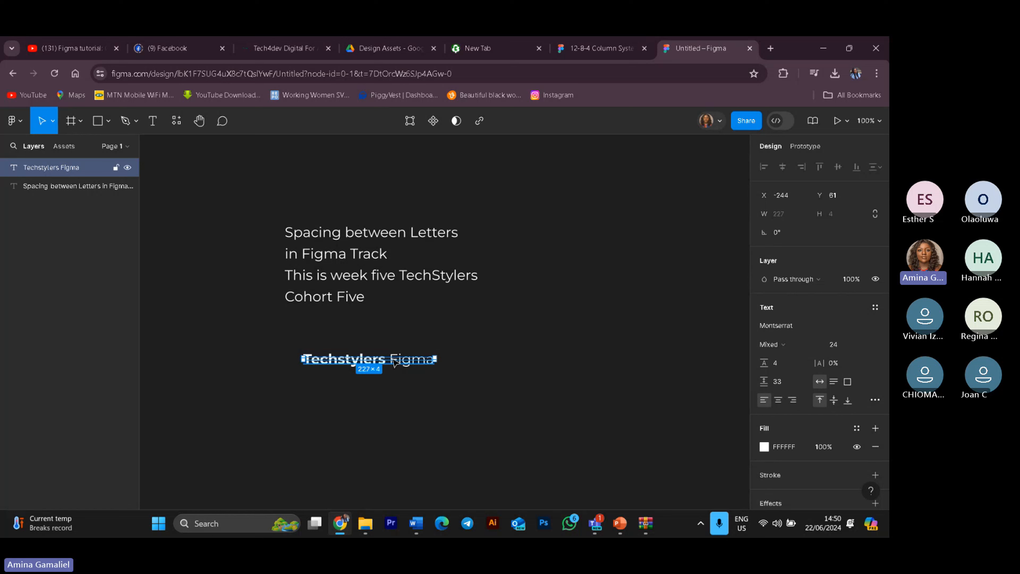
Step: Resize the Techstylers Figma text box upward to about 227 × 22 px
drag(392, 355, 393, 352)
click(450, 400)
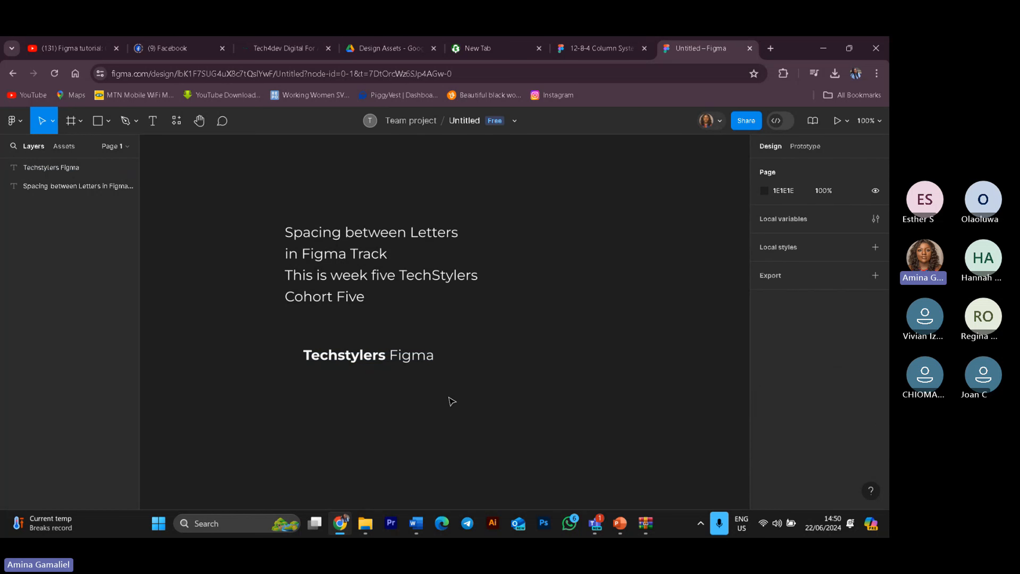
click(421, 362)
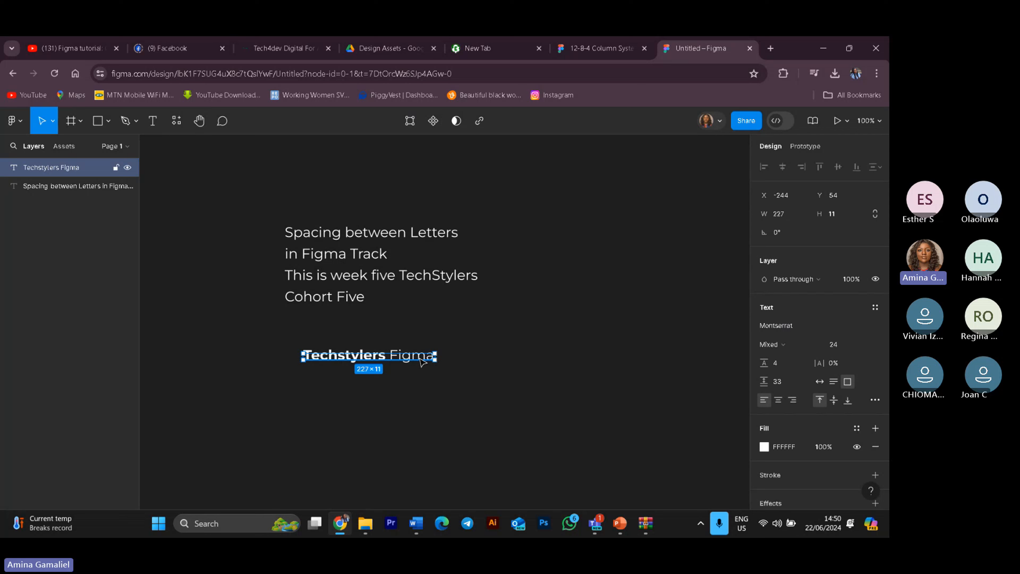
click(463, 384)
click(393, 355)
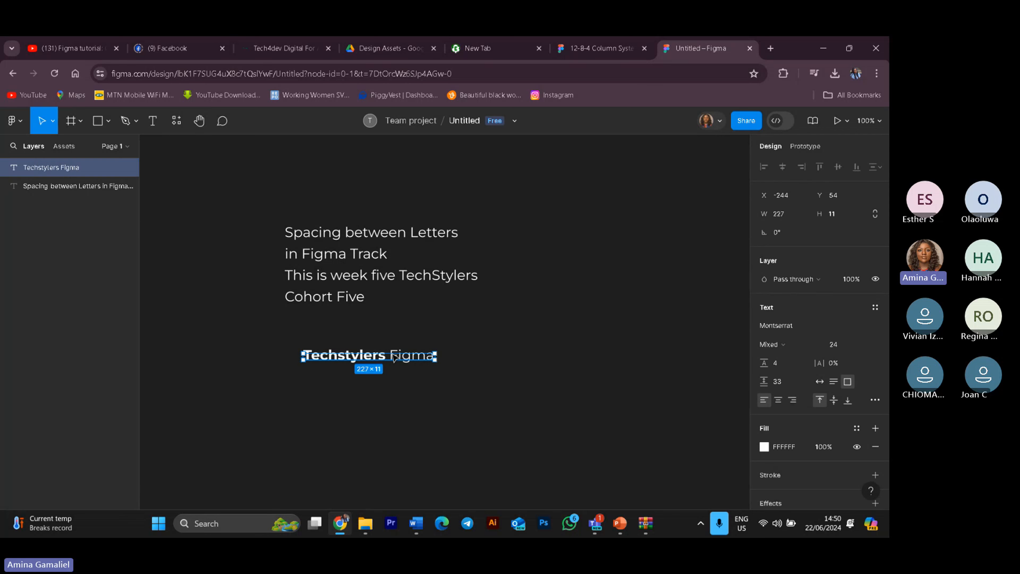
double_click(392, 355)
key(Escape)
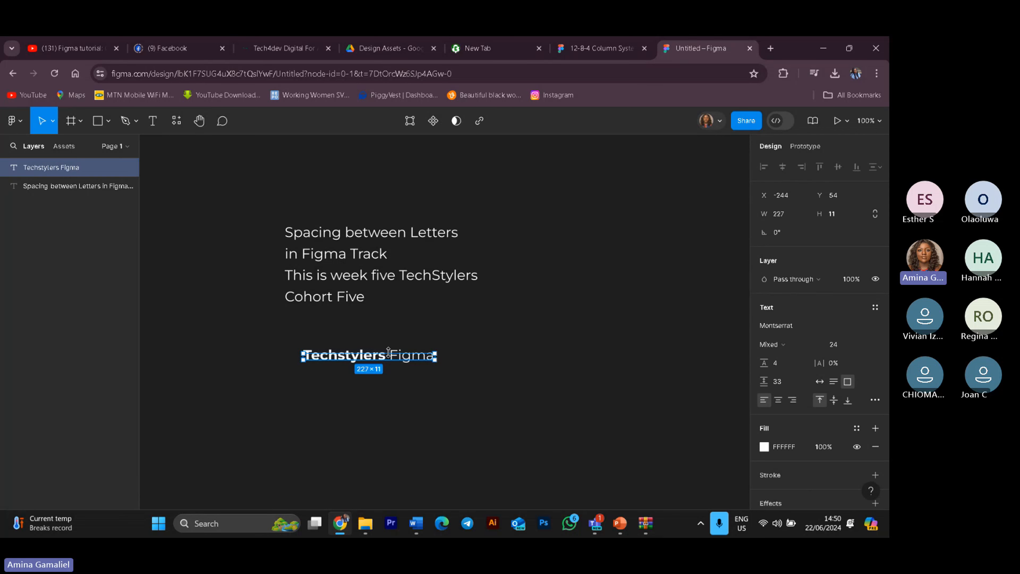
double_click(391, 352)
click(448, 363)
drag(435, 352, 441, 349)
click(468, 372)
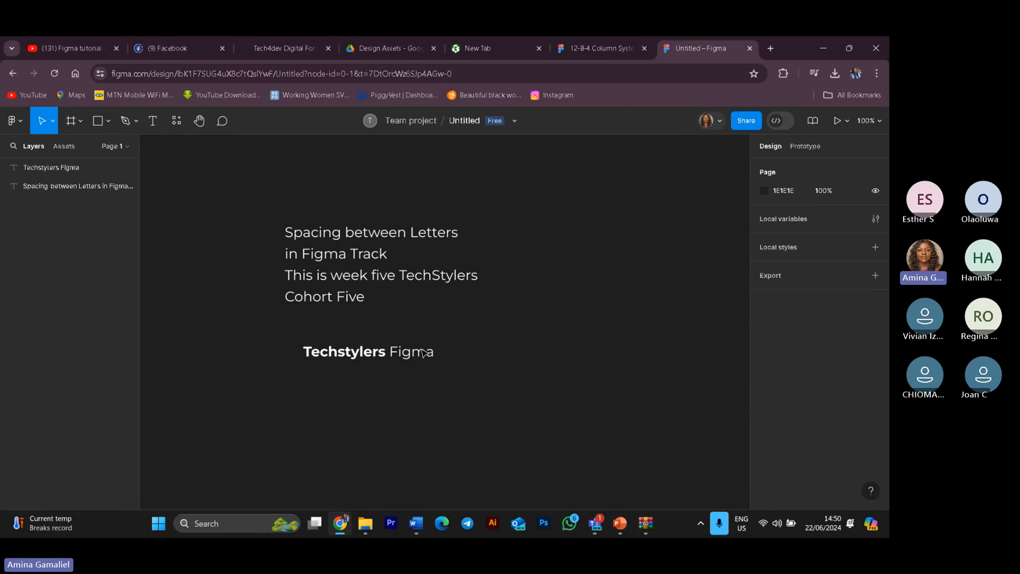
click(437, 353)
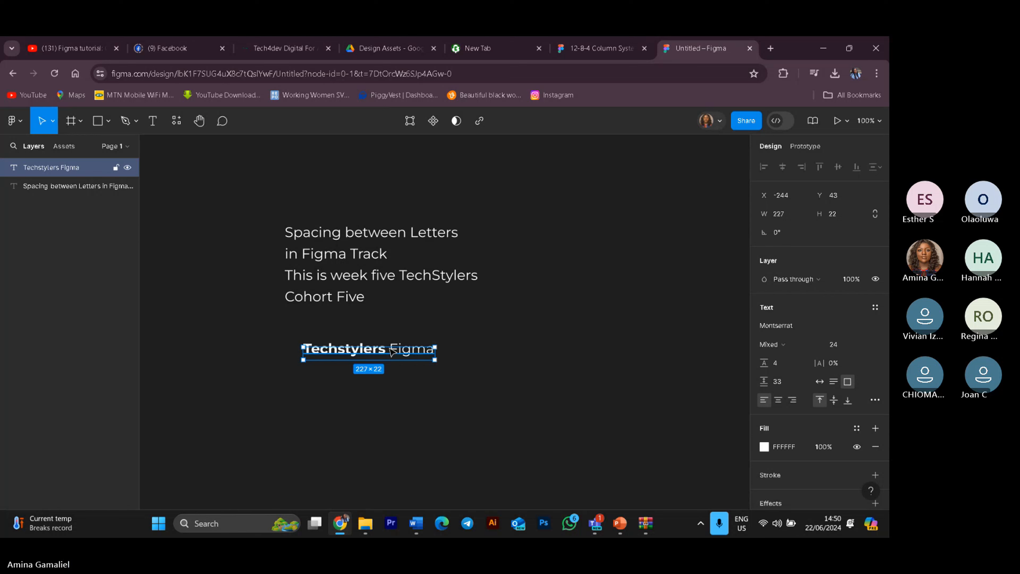
drag(390, 346, 432, 348)
click(448, 354)
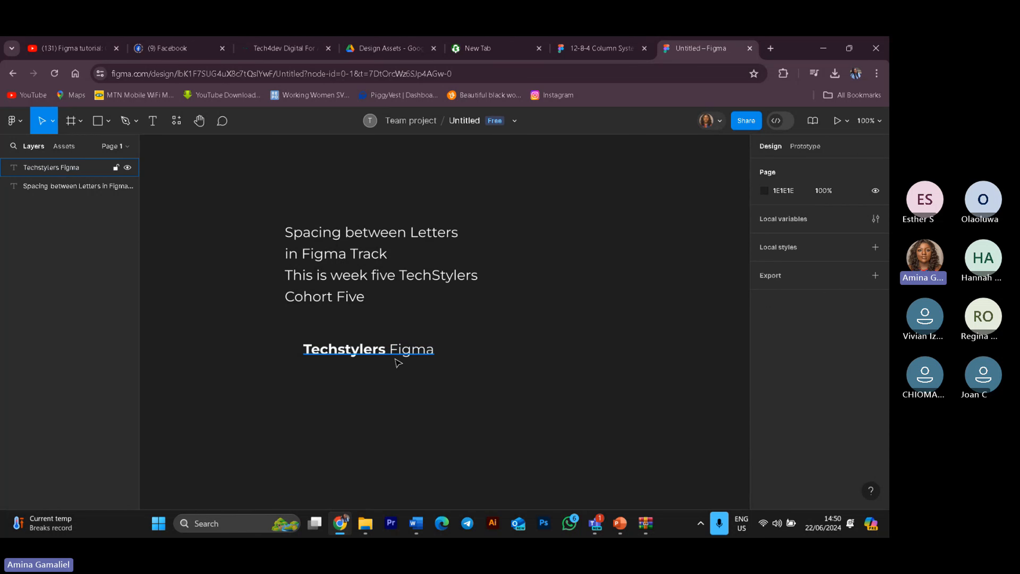
Step: Try to set the letter spacing of the word "Figma" to 30%, then undo it
click(396, 355)
double_click(396, 354)
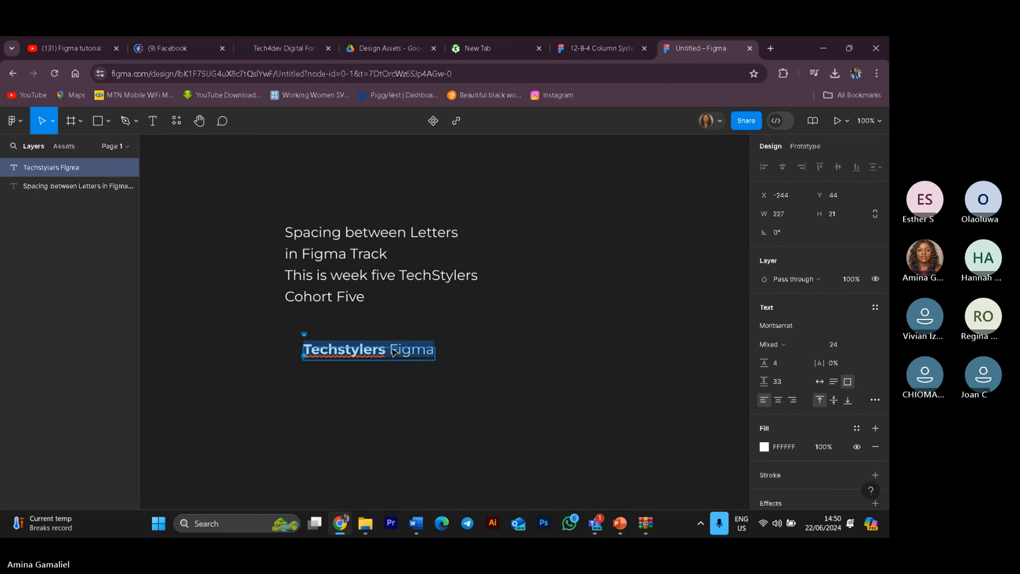
drag(389, 348, 435, 349)
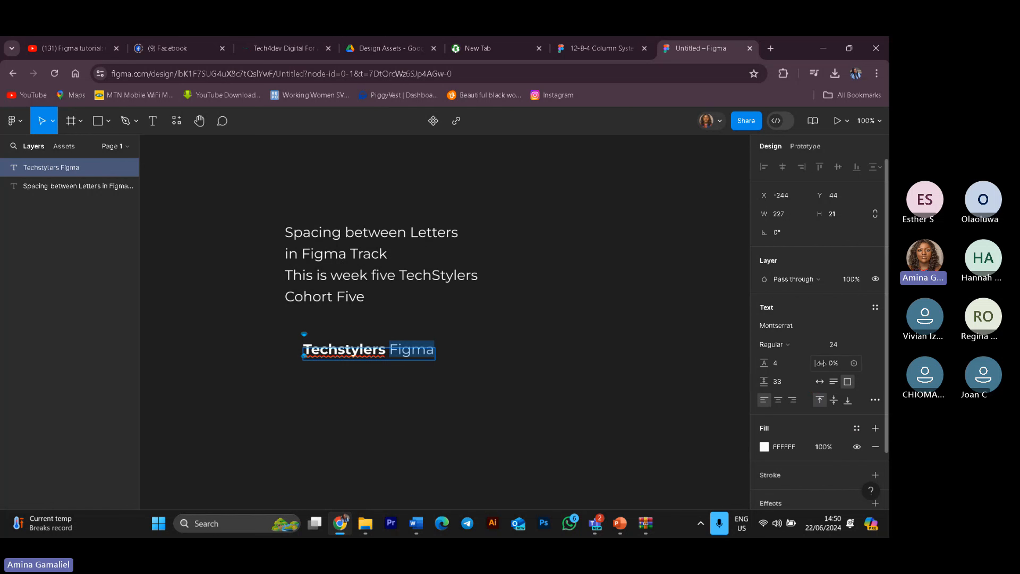
drag(821, 363, 818, 367)
click(834, 363)
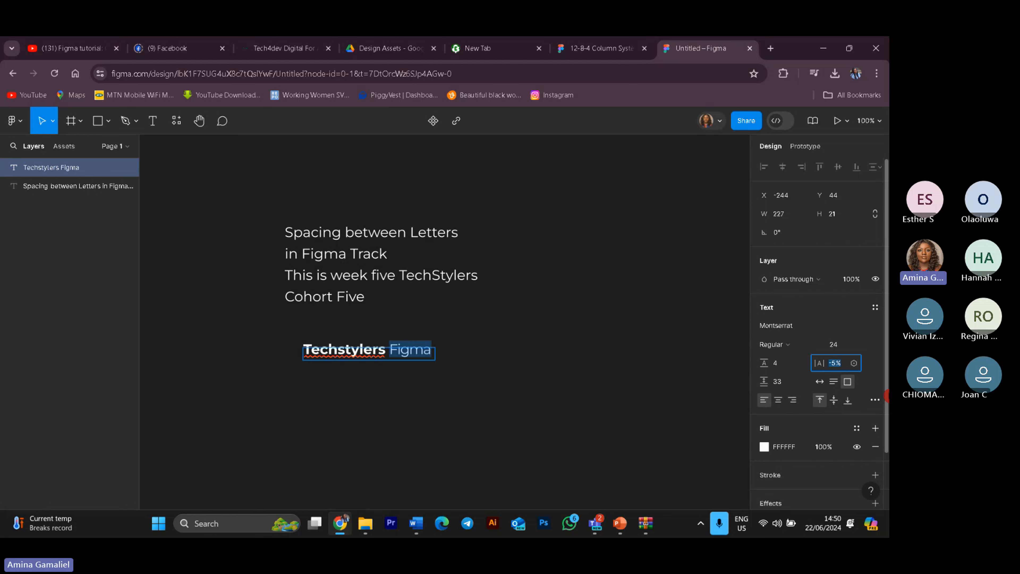
text(30)
key(Return)
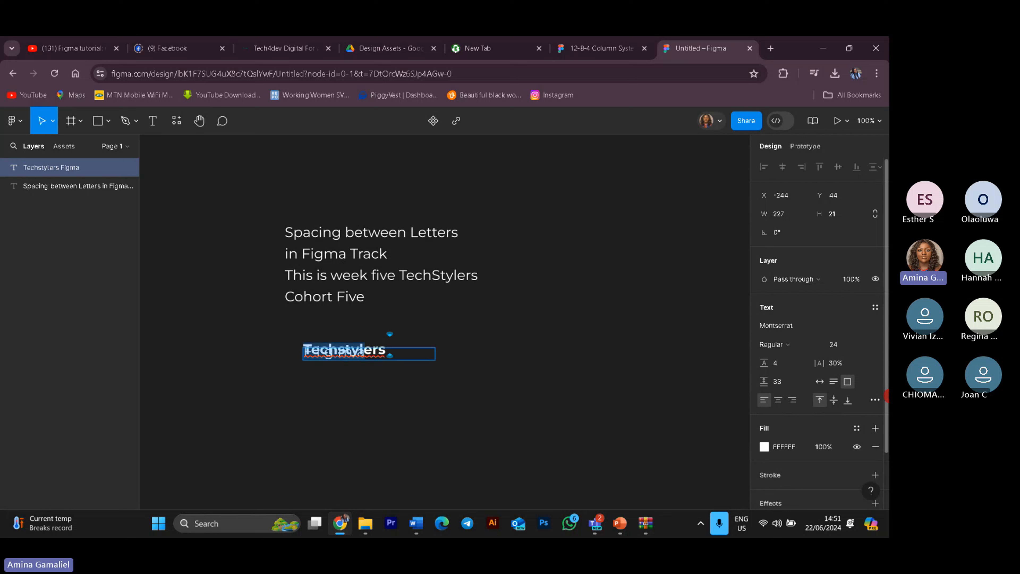
key(ctrl+z)
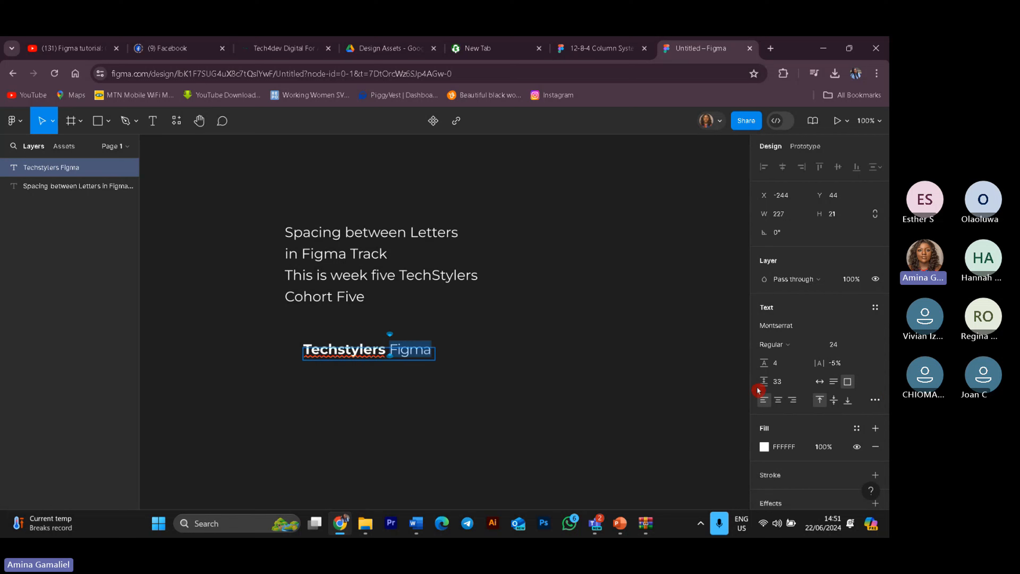
Step: Try to set the letter spacing of "Figma" to 50%
click(840, 366)
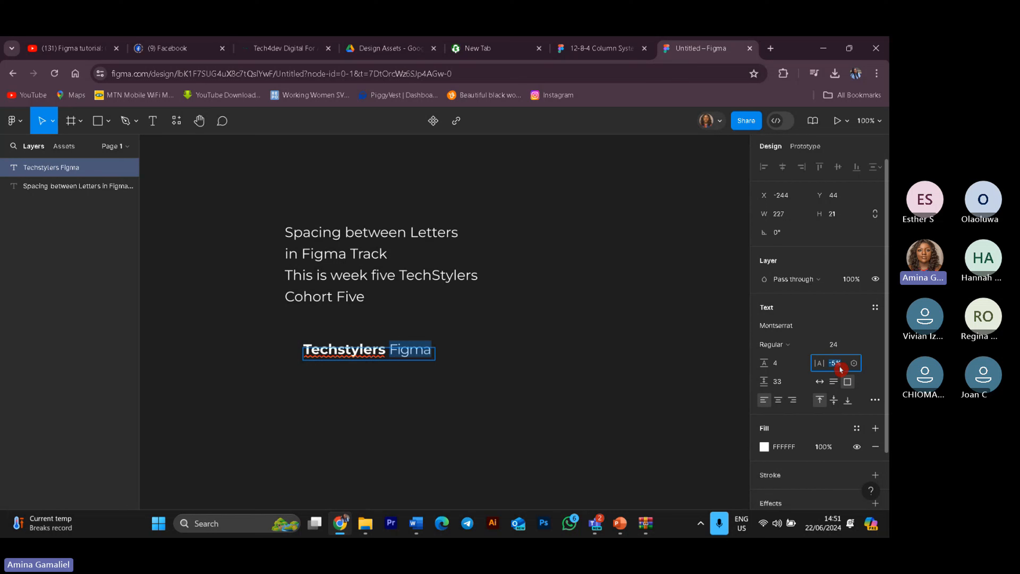
key(BackSpace)
text(50)
key(Return)
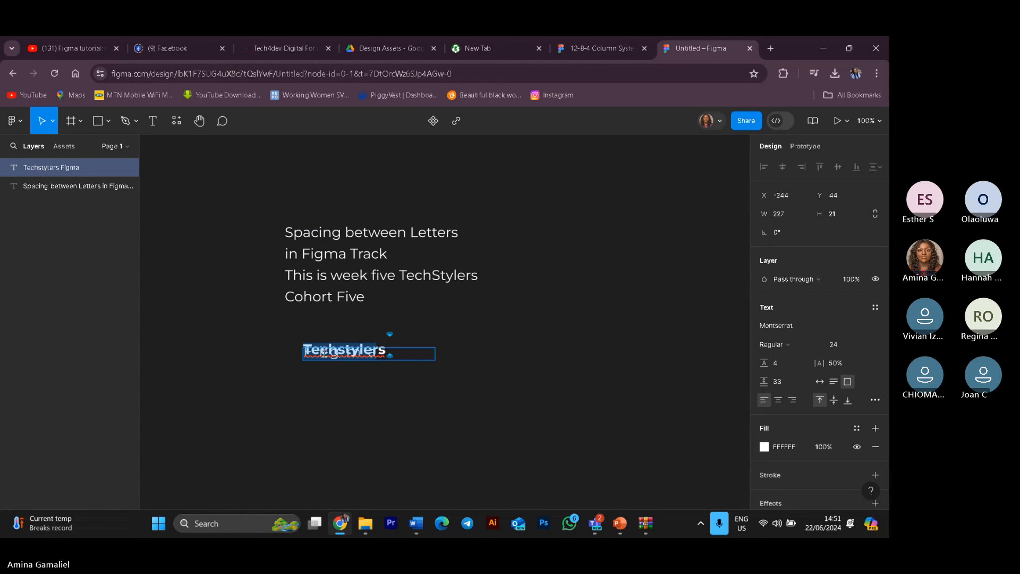
click(471, 397)
drag(385, 360, 385, 371)
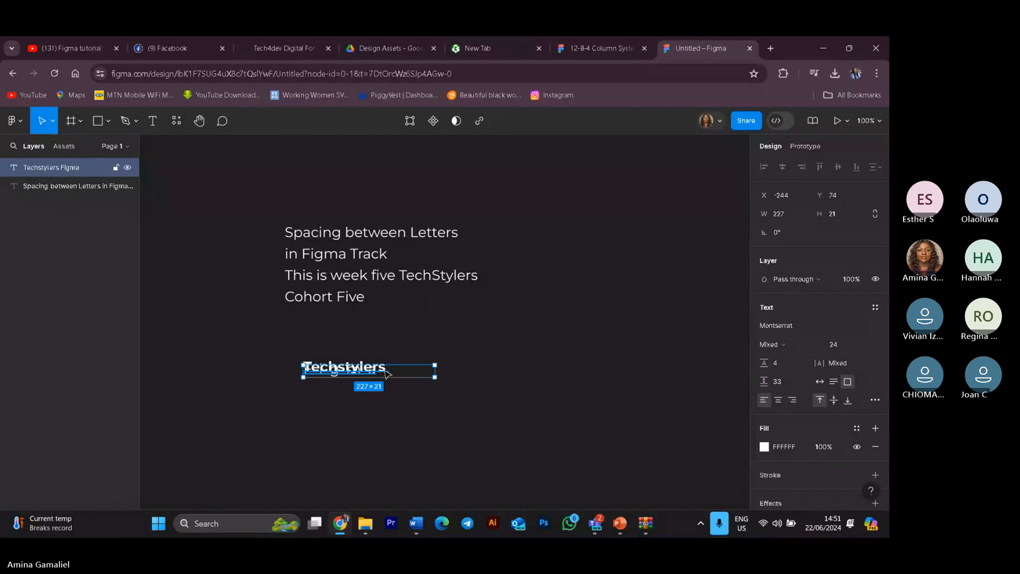
key(ctrl+z)
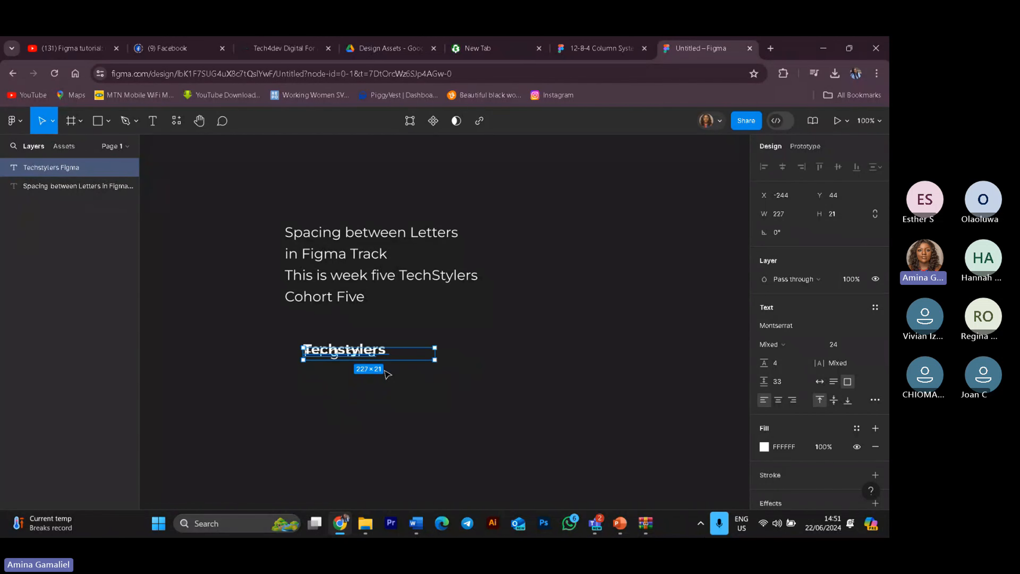
key(ctrl+z)
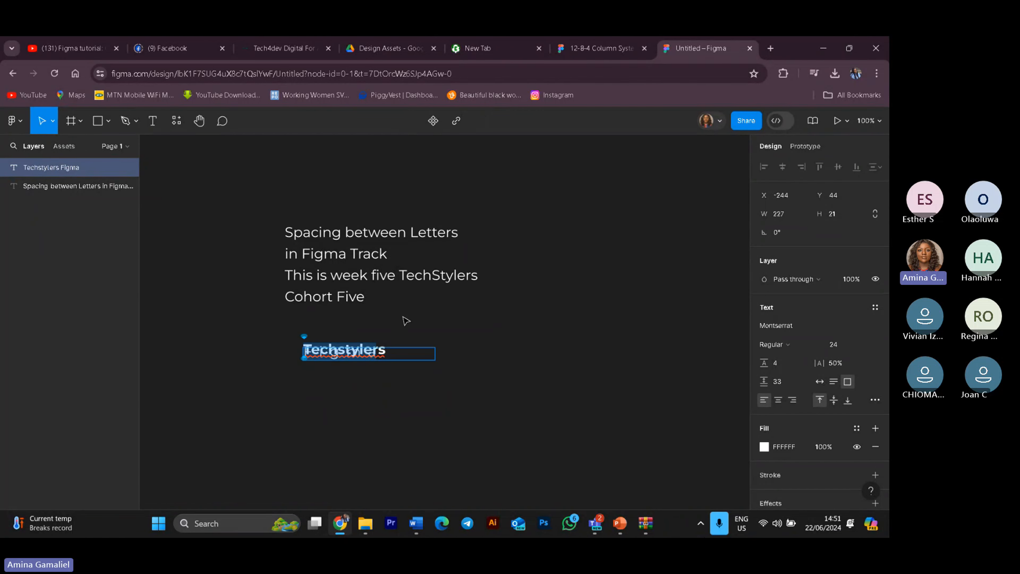
Step: Undo the letter spacing and text box sizing changes on the Techstylers Figma layer
click(390, 351)
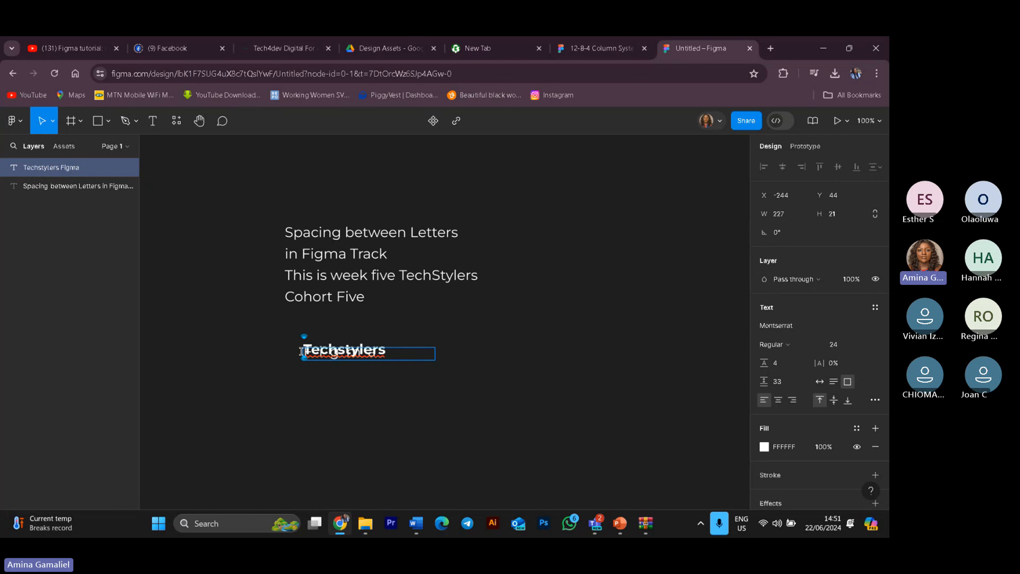
click(405, 356)
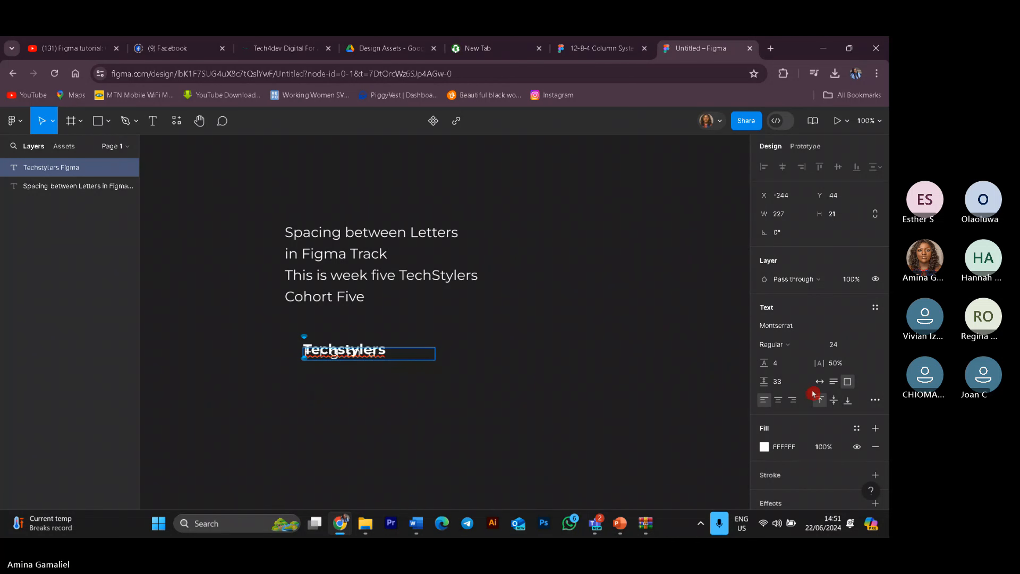
click(834, 383)
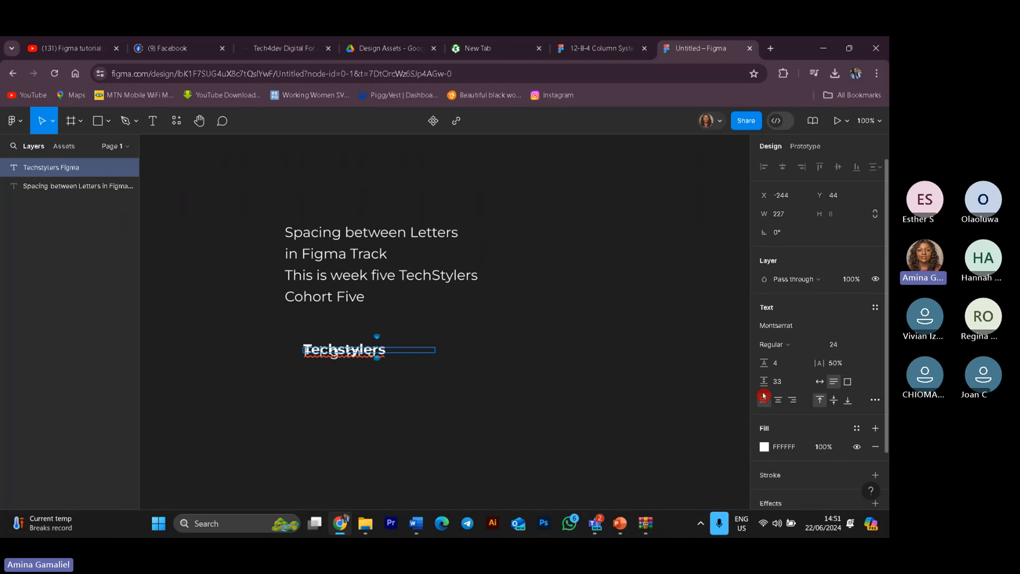
key(ctrl+z)
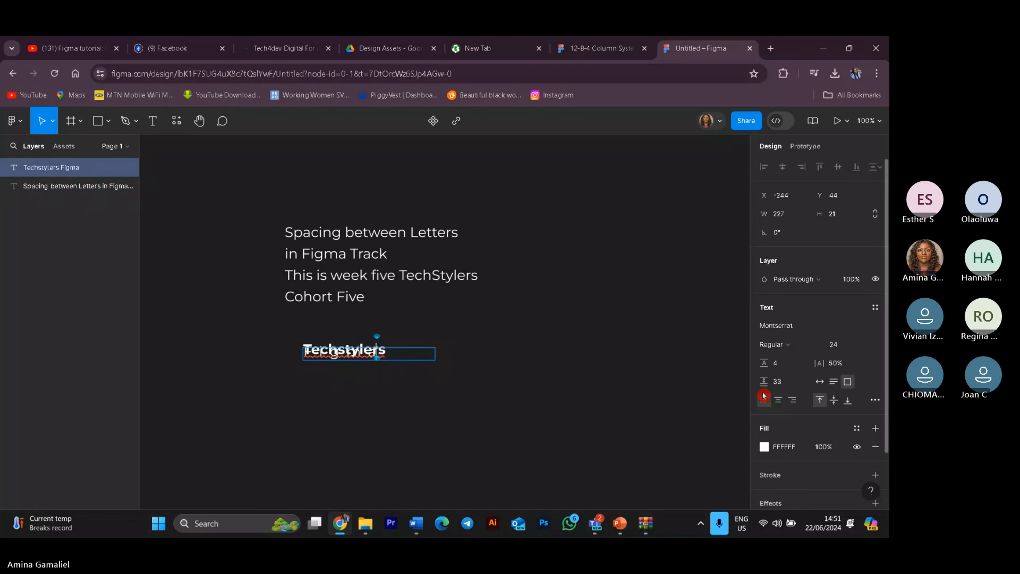
key(ctrl+z)
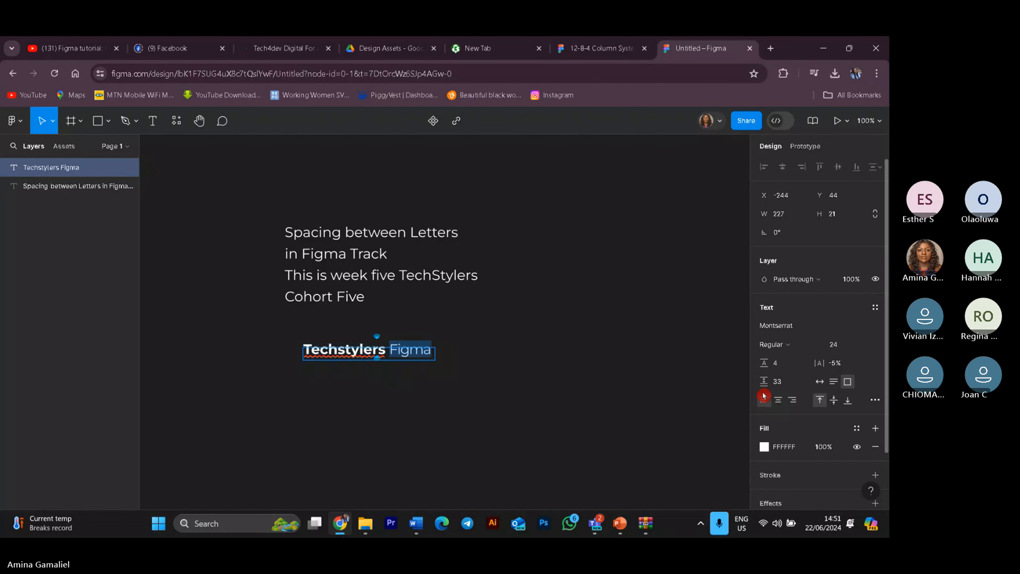
key(Escape)
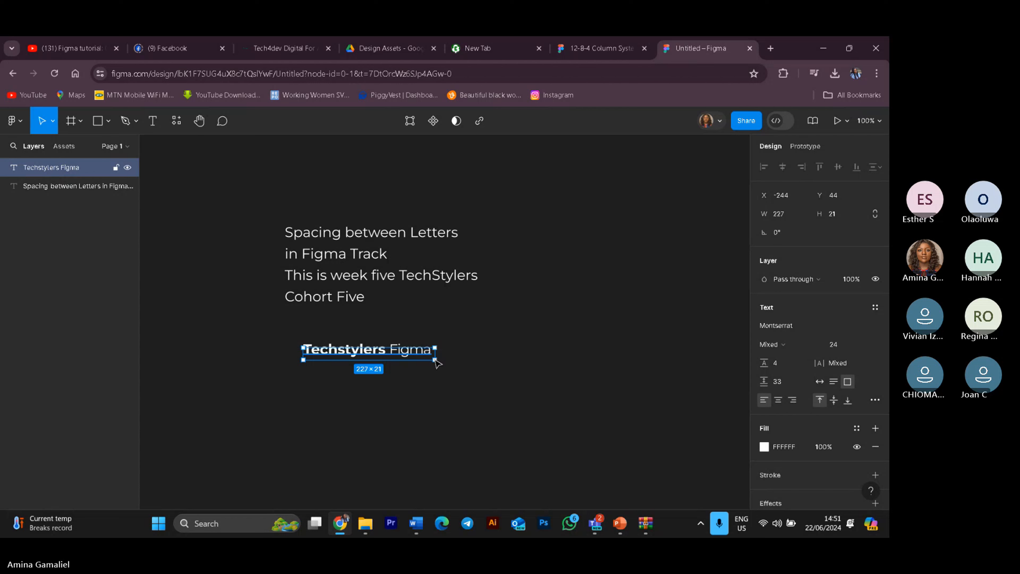
Step: Move the Techstylers Figma text box just below the paragraph and resize it to about 377 × 148 px
drag(438, 363, 491, 398)
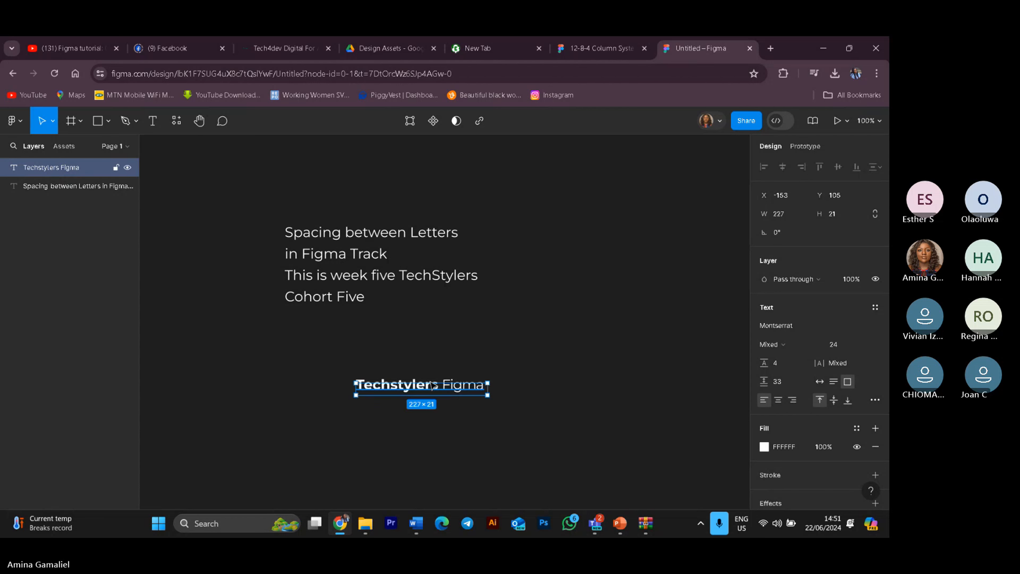
drag(429, 379, 426, 353)
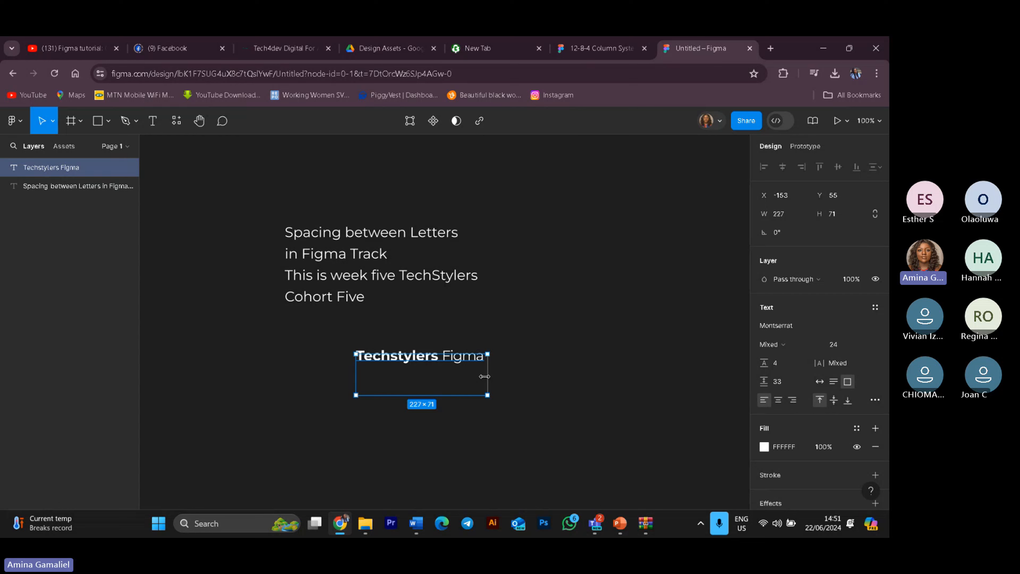
drag(484, 377, 357, 369)
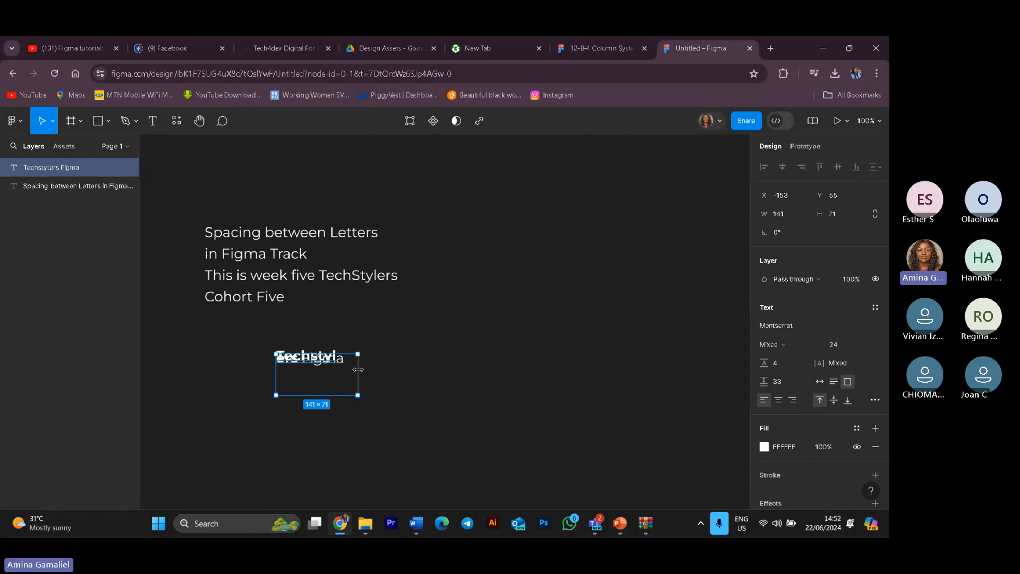
drag(358, 370, 494, 380)
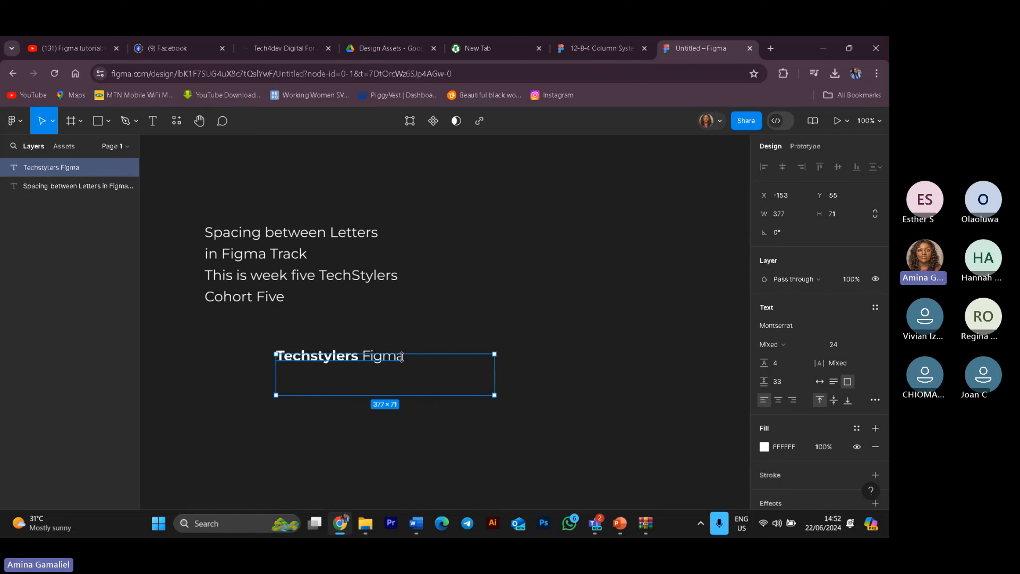
drag(361, 354, 391, 358)
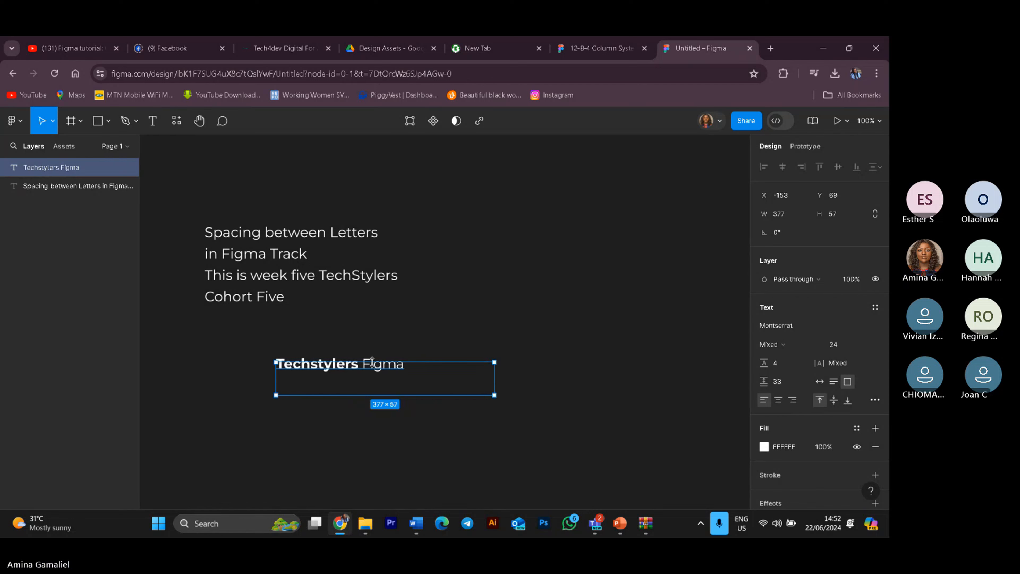
drag(371, 357, 367, 311)
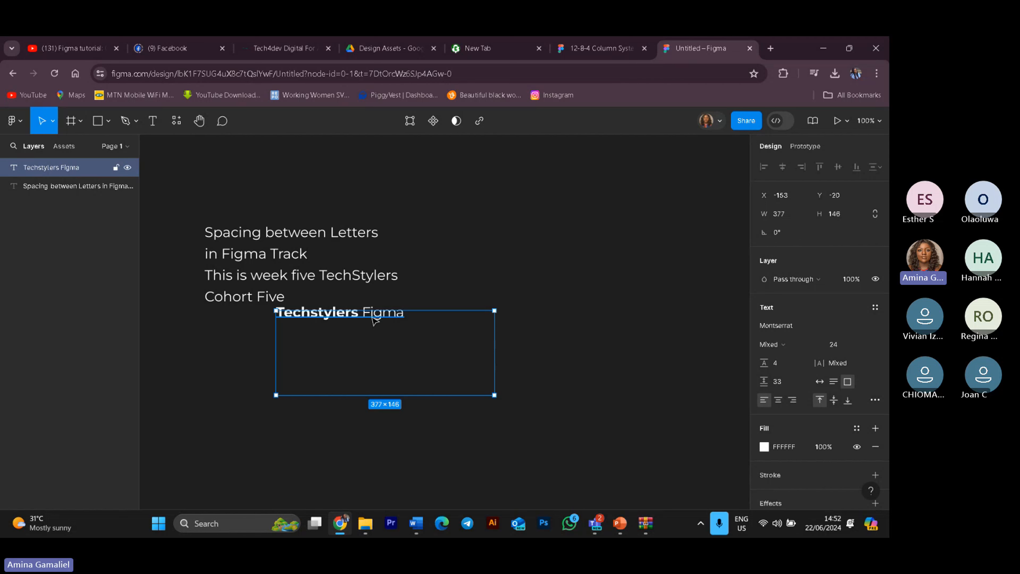
Step: Set the letter spacing of the word "Figma" to 50%
double_click(374, 320)
click(362, 314)
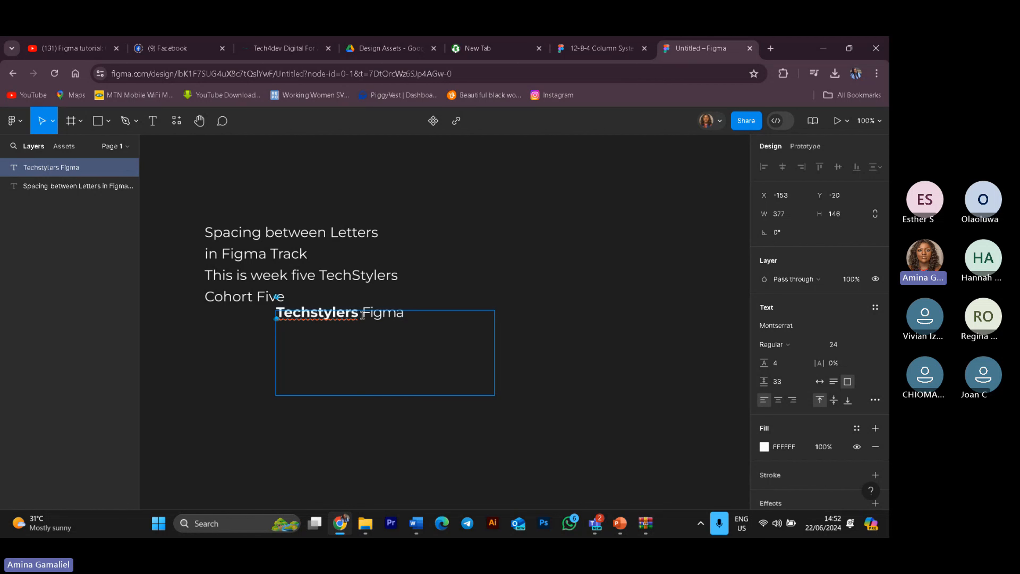
drag(362, 313, 412, 327)
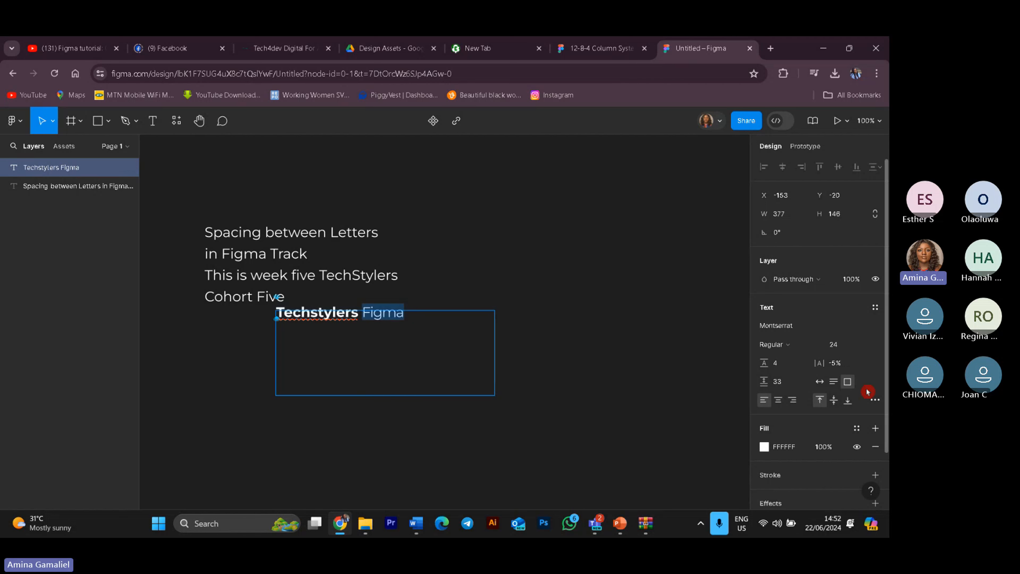
click(835, 366)
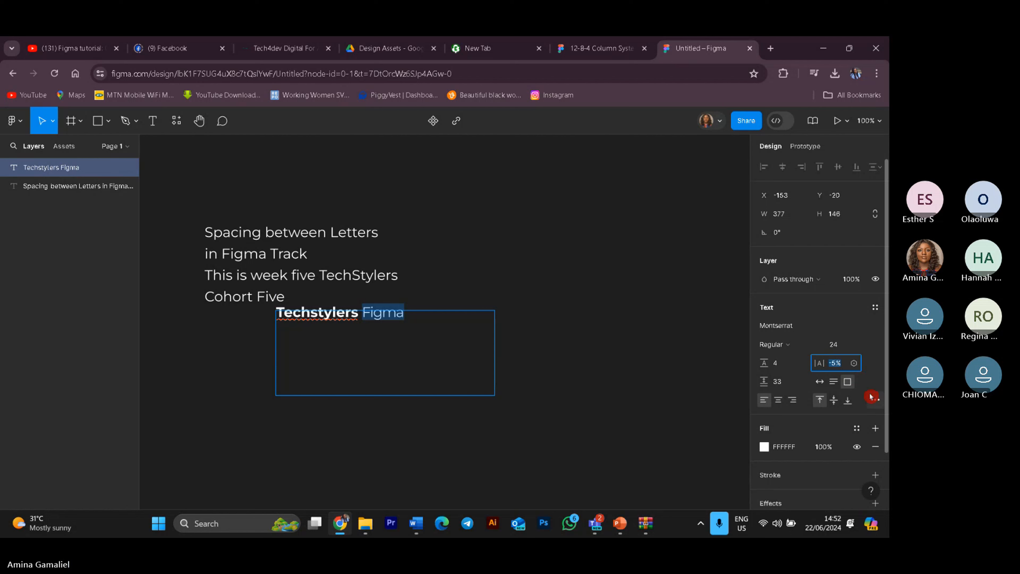
text(50)
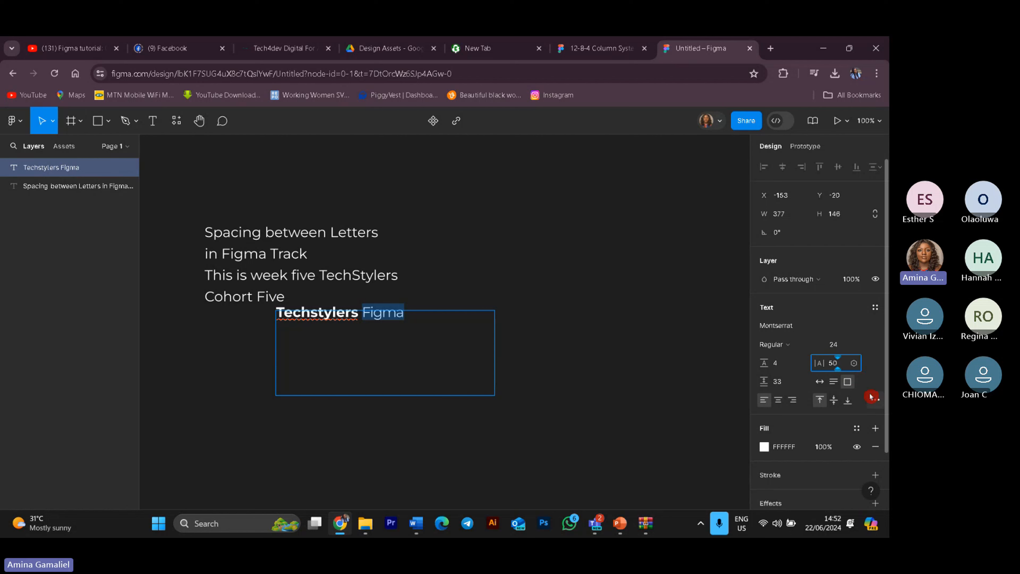
key(Return)
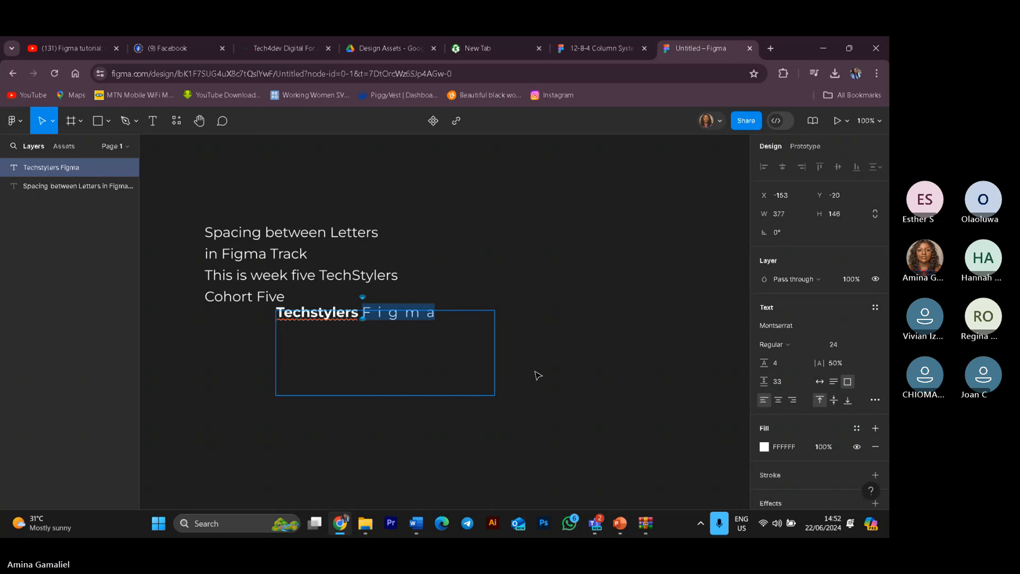
key(Escape)
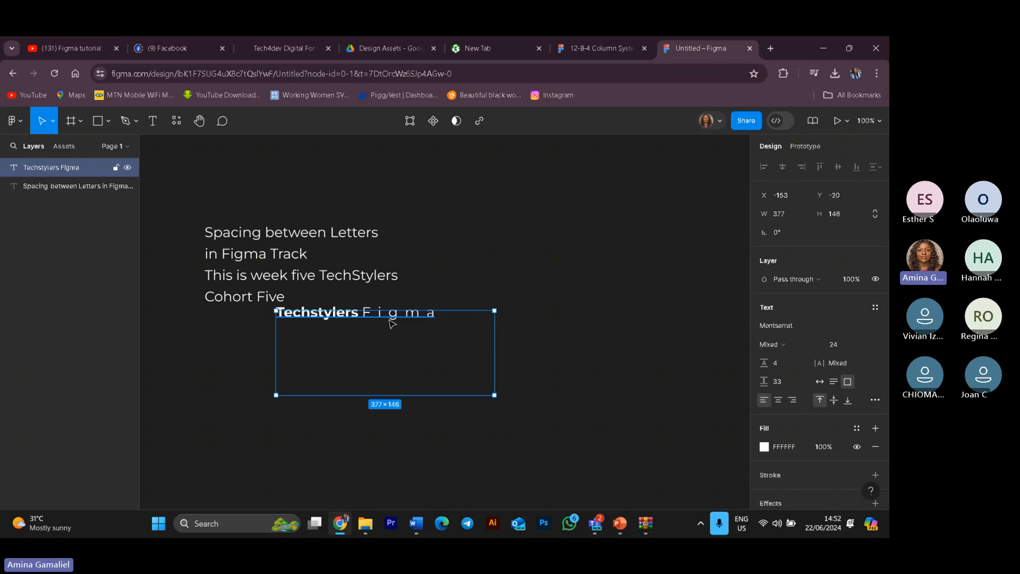
click(158, 125)
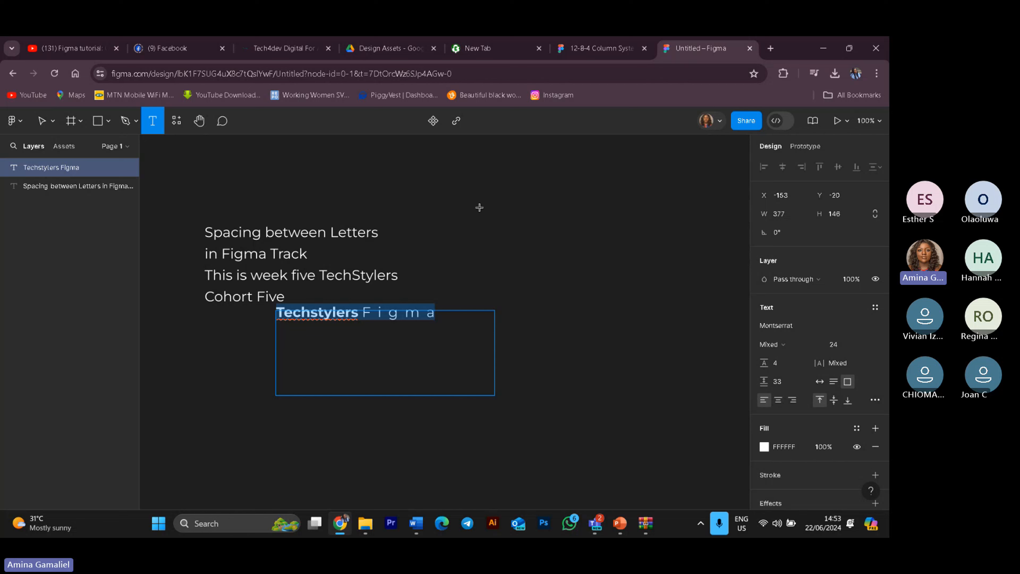
drag(479, 208, 692, 286)
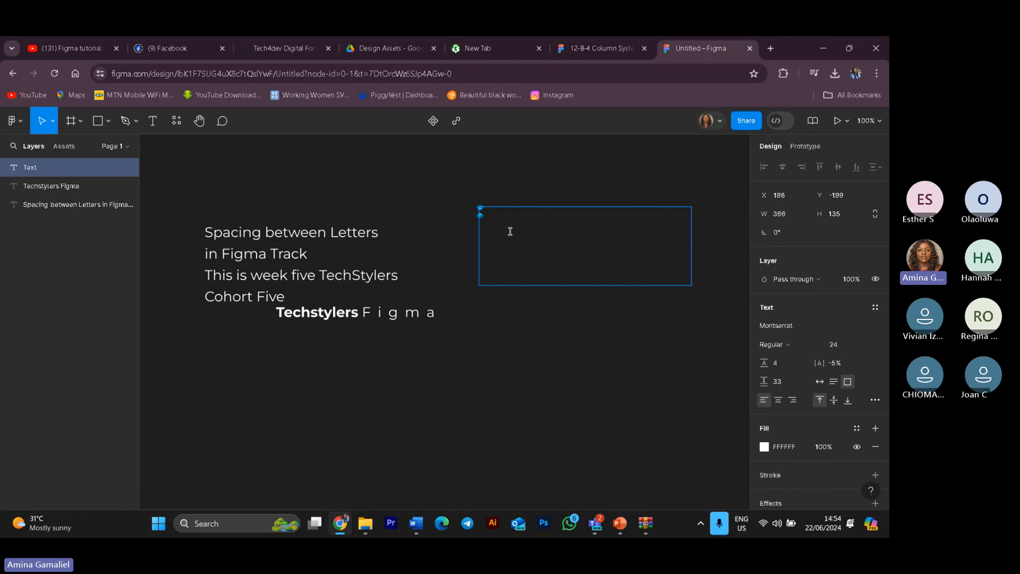
drag(205, 233, 314, 263)
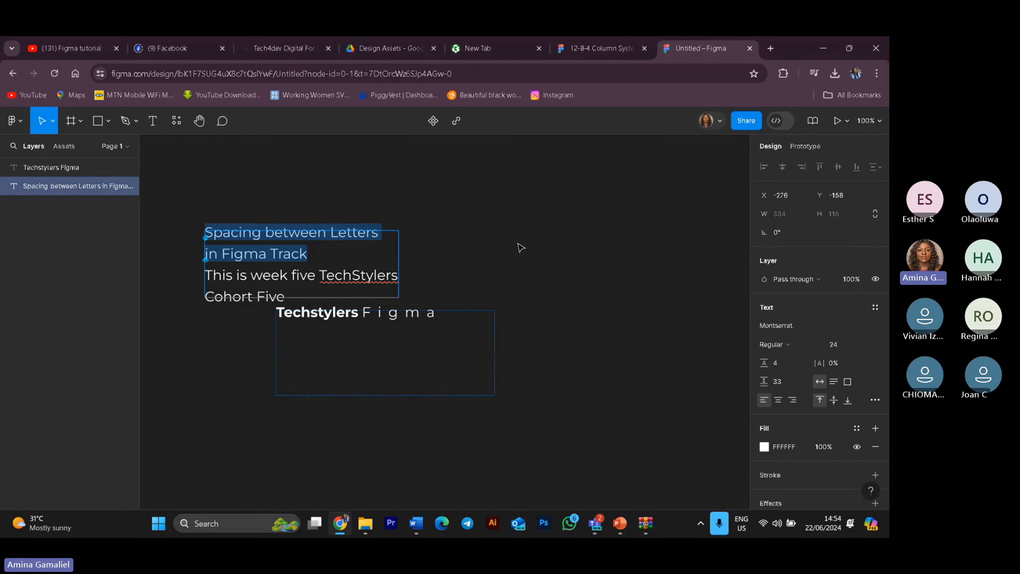
key(Escape)
click(527, 224)
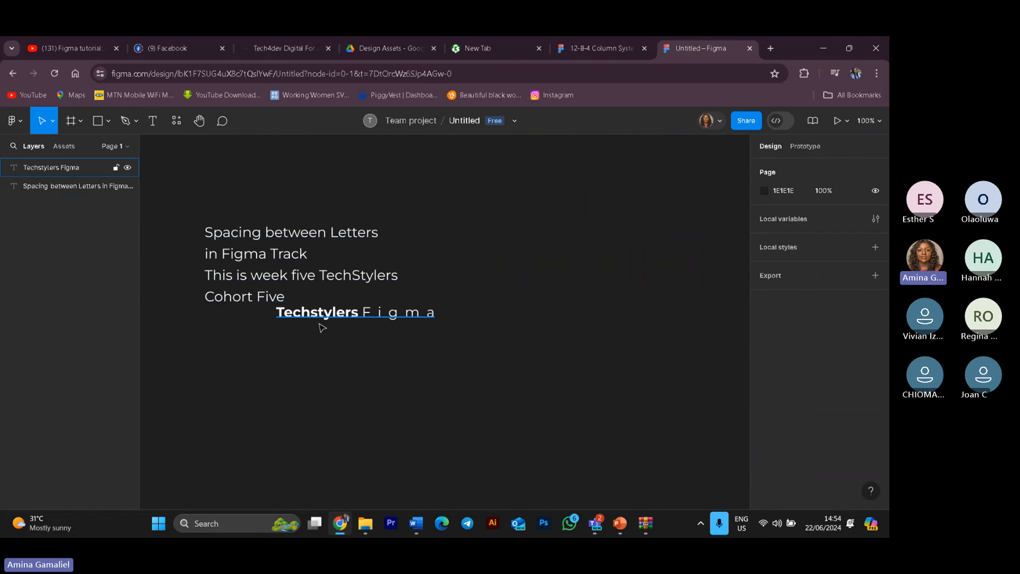
Step: Copy the word "Techstylers" and paste it into a new text box about 236 × 130 px drawn to the right
click(335, 314)
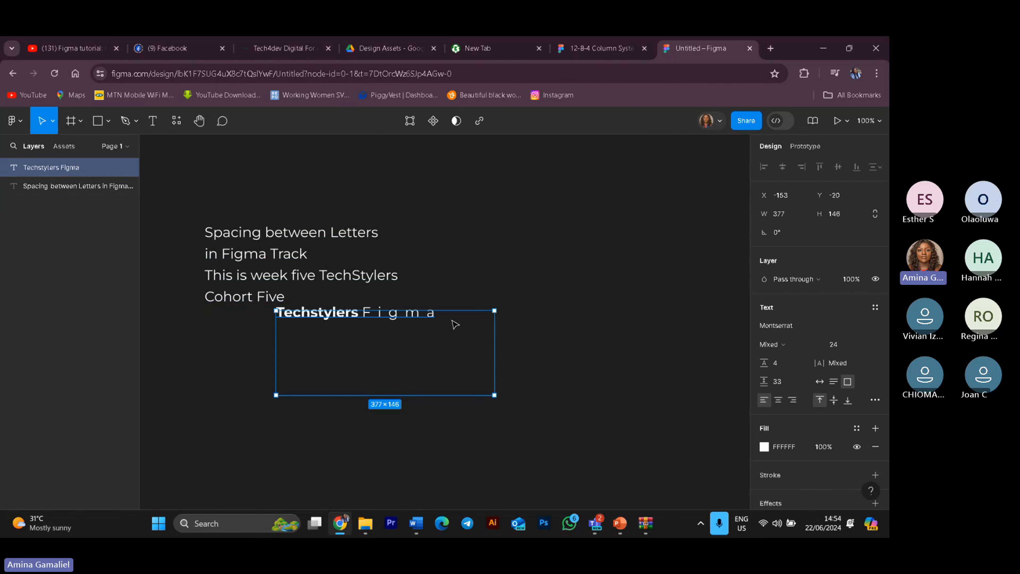
drag(438, 315, 286, 312)
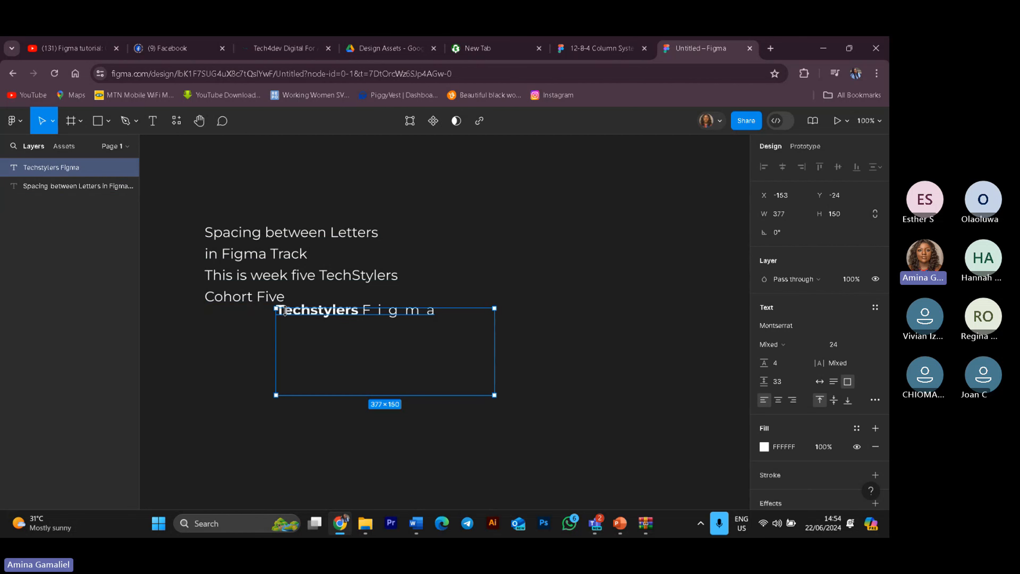
double_click(283, 314)
key(ctrl+c)
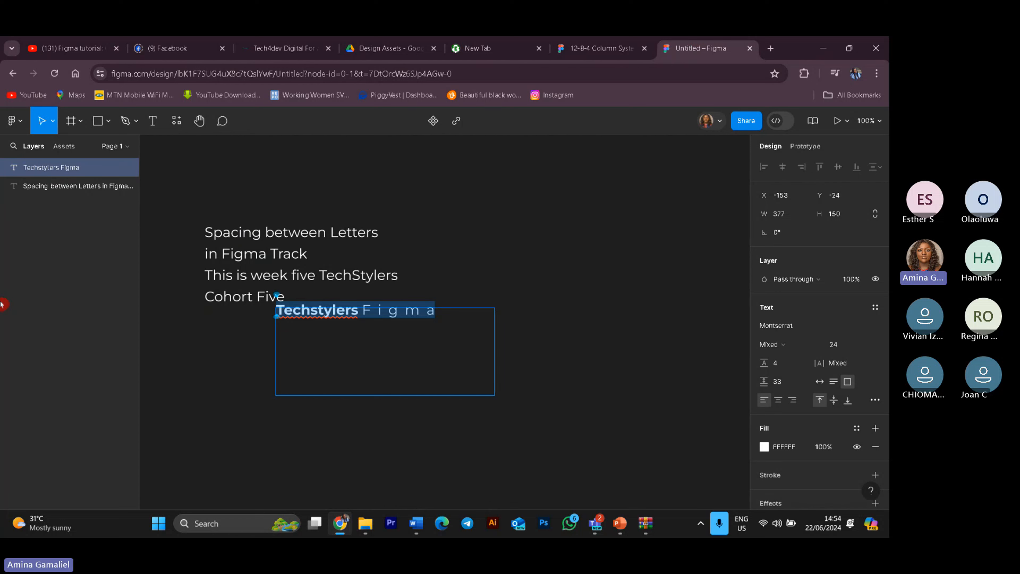
click(152, 123)
drag(526, 211, 662, 285)
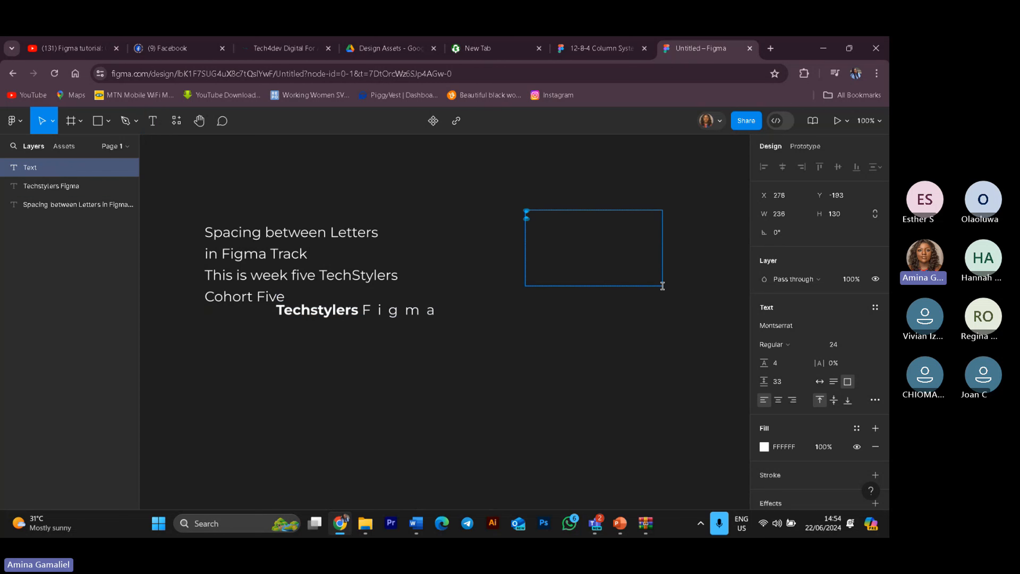
key(ctrl+v)
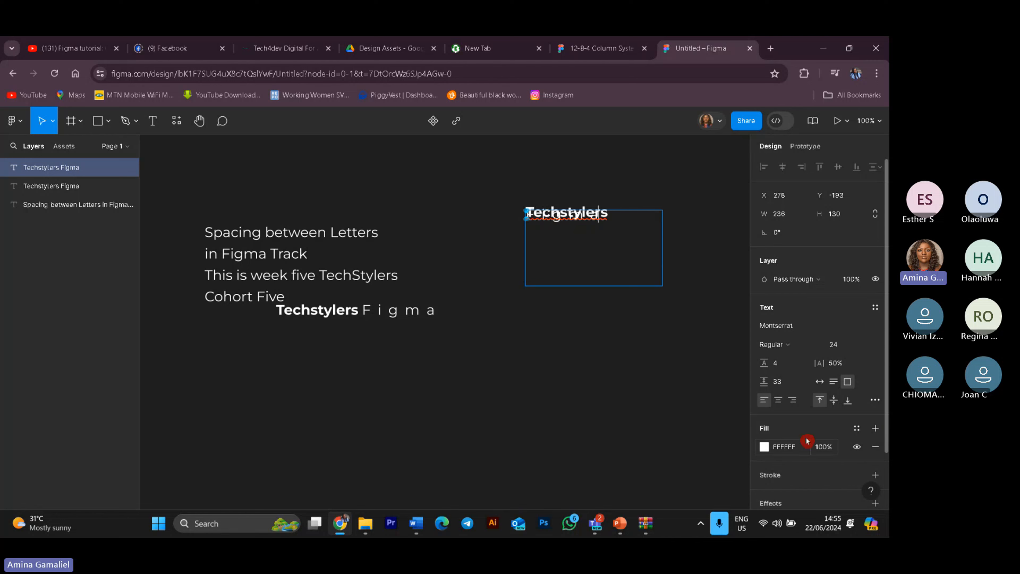
click(782, 401)
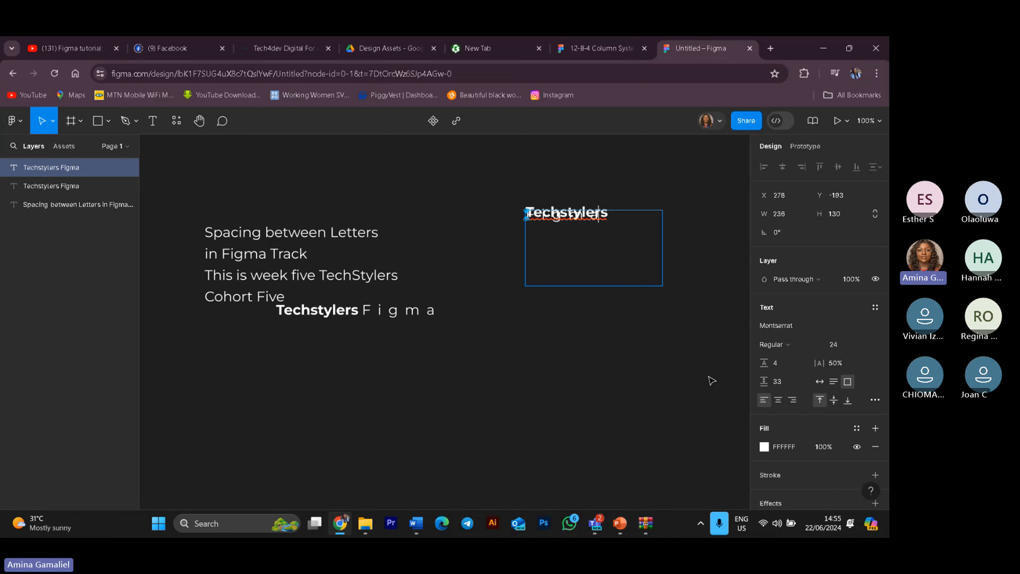
key(ctrl+a)
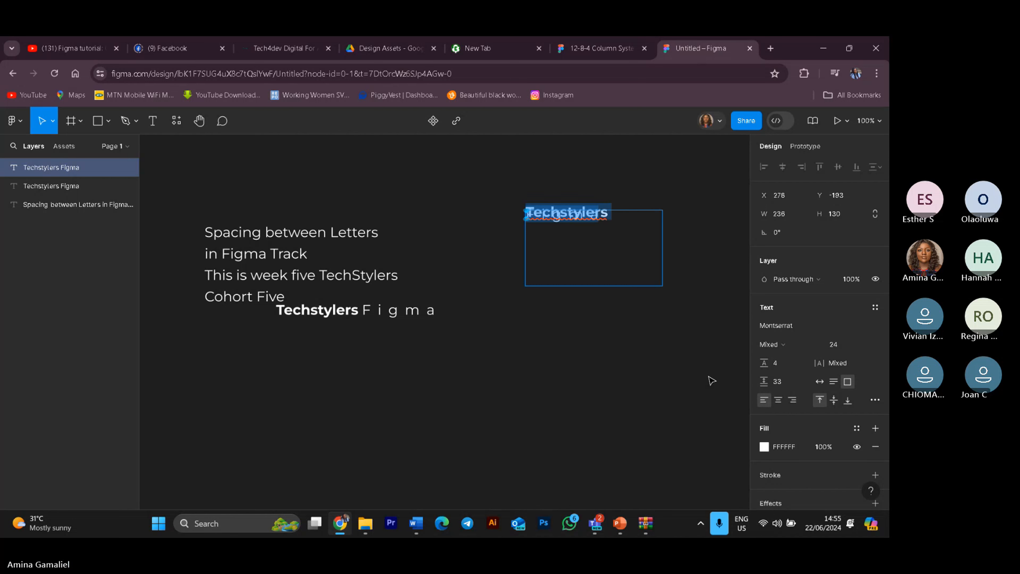
key(Escape)
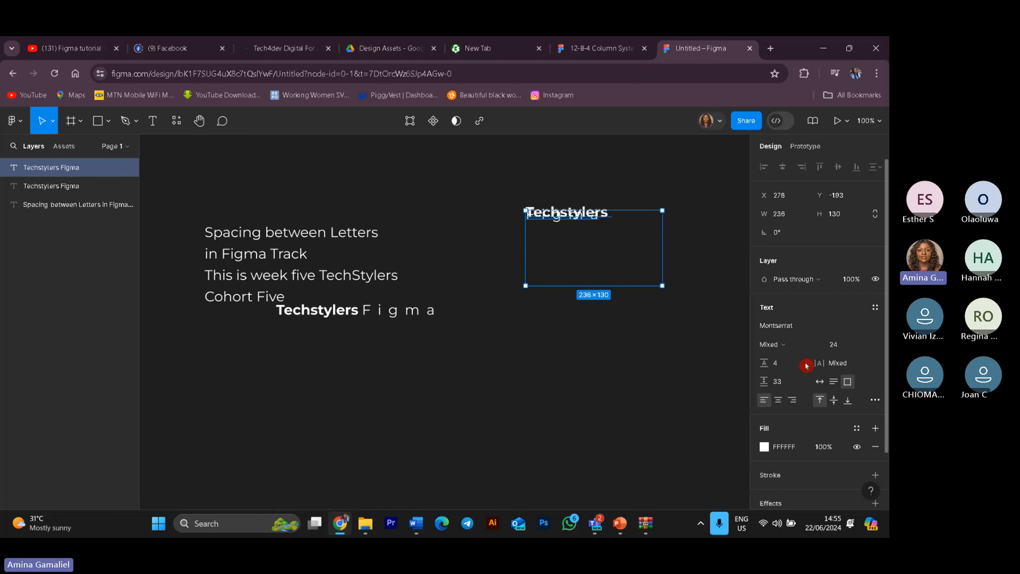
scroll(808, 390, down, 2)
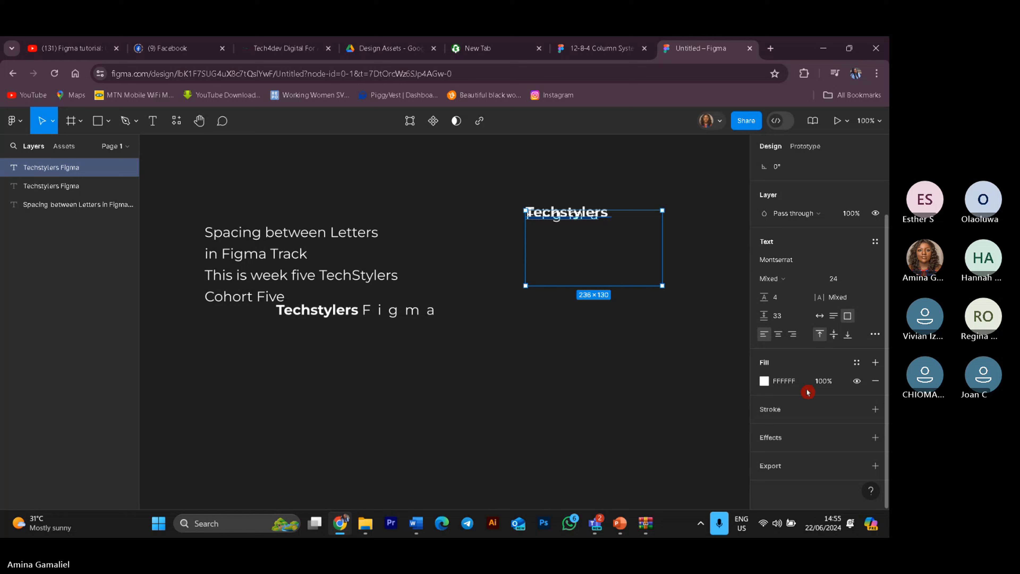
scroll(808, 392, up, 2)
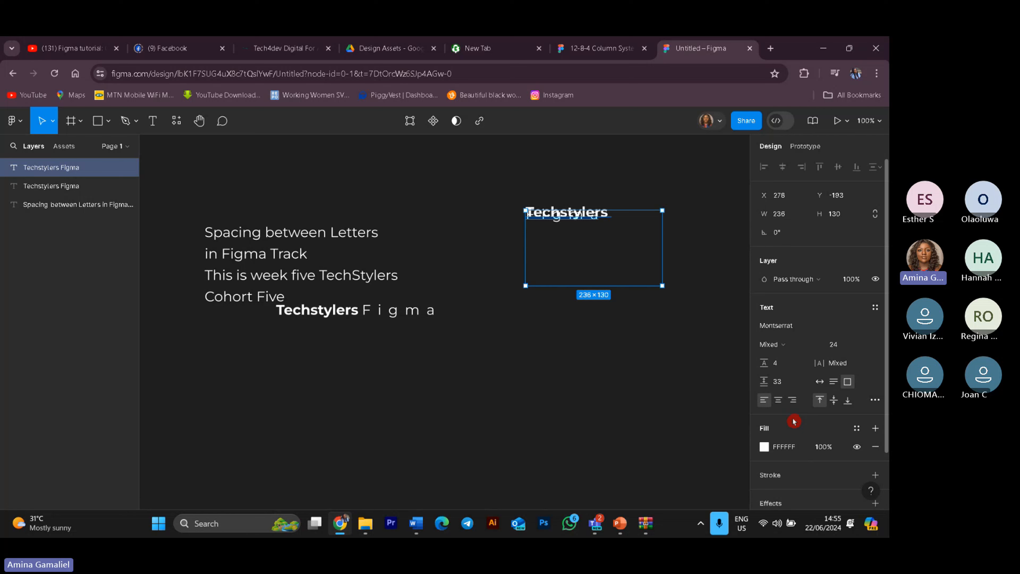
click(20, 127)
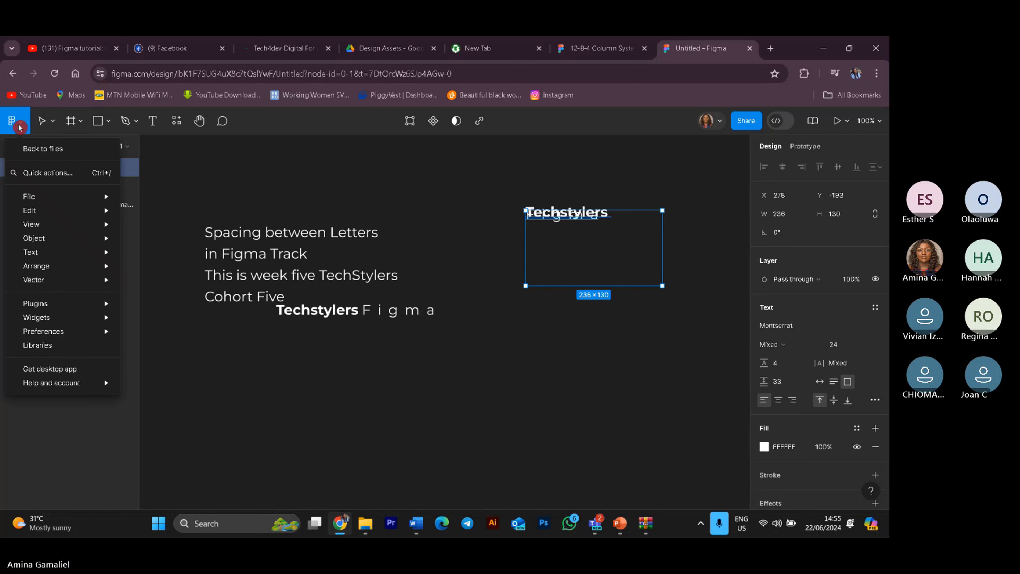
click(60, 121)
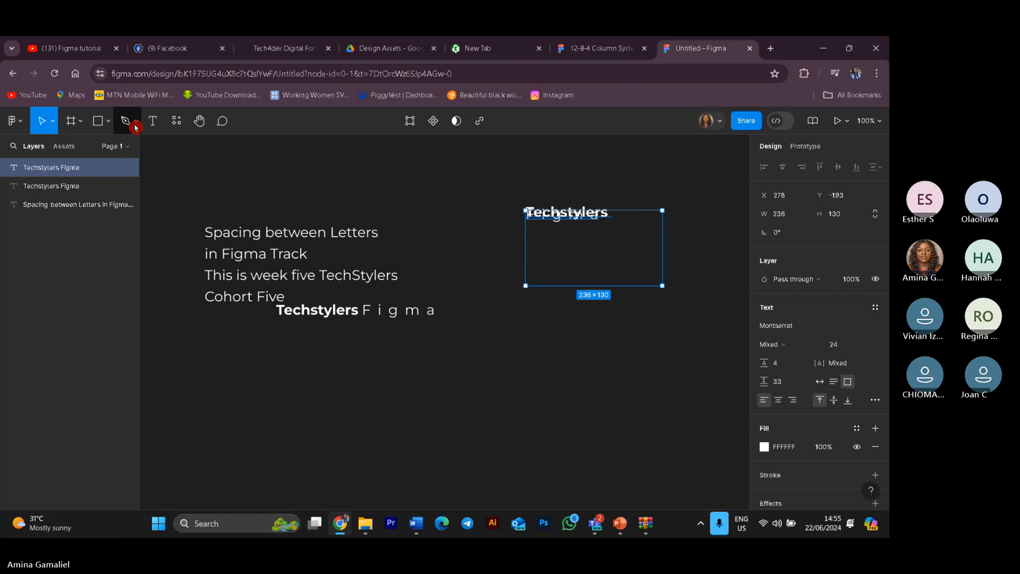
click(14, 121)
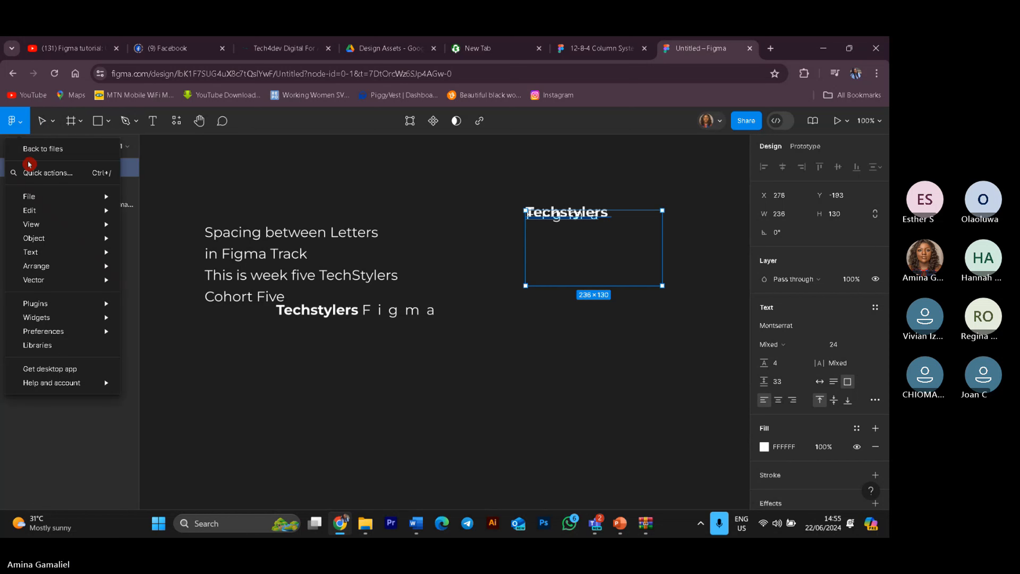
mouse_move(62, 196)
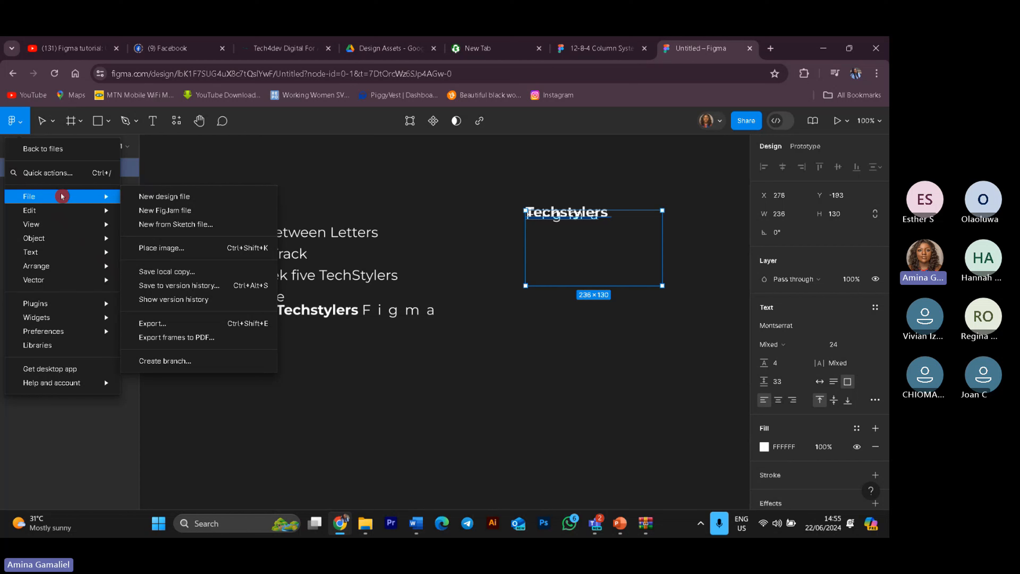
mouse_move(71, 214)
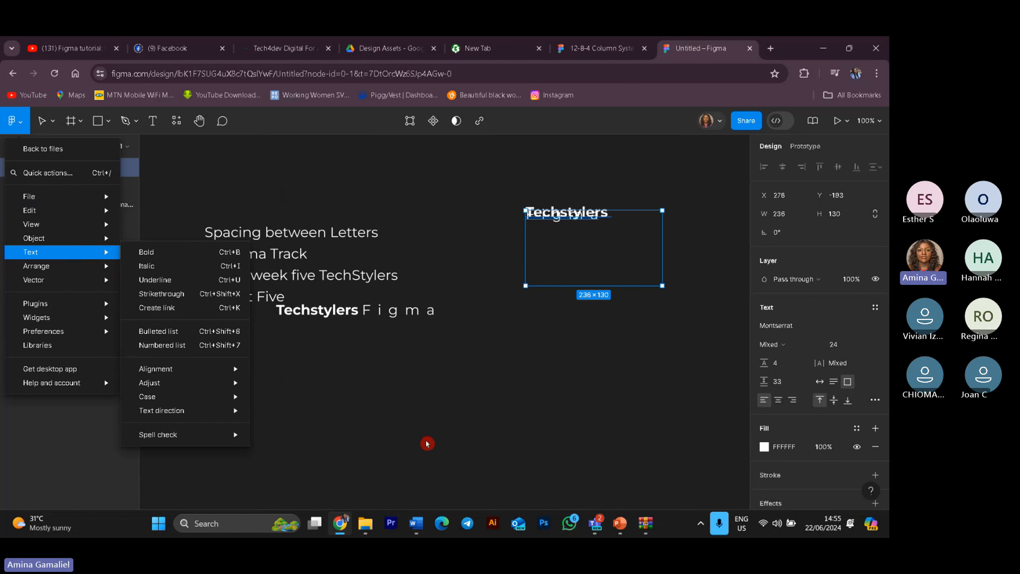
click(476, 428)
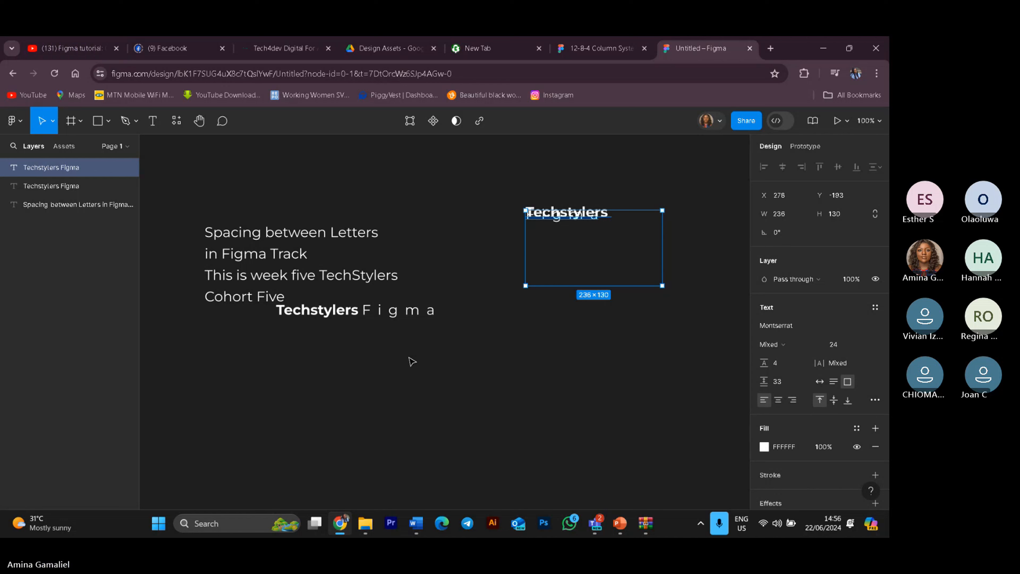
Step: Delete the pasted Techstylers text so the new text box is removed
double_click(608, 237)
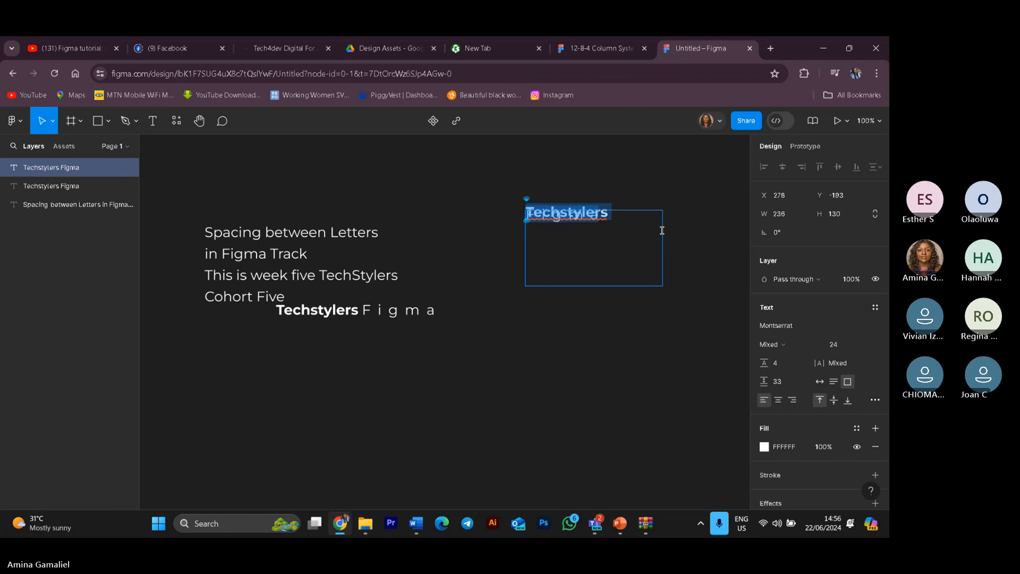
key(BackSpace)
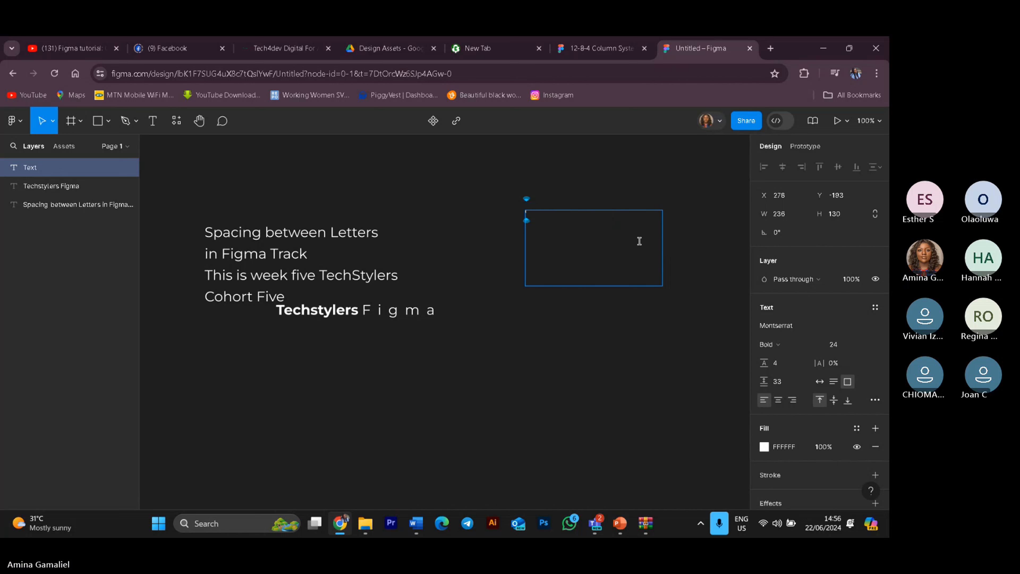
click(511, 209)
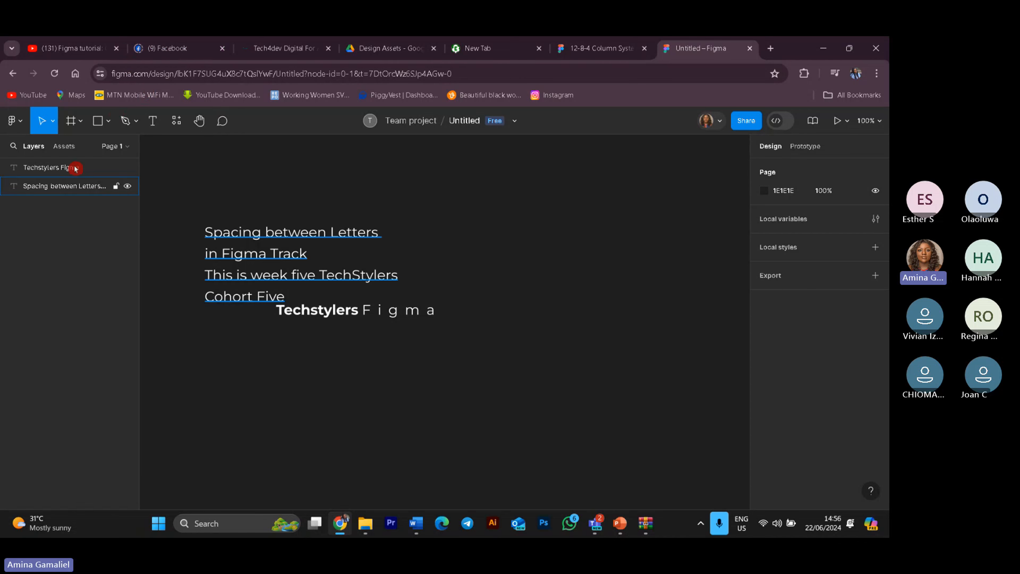
Step: Draw a rectangle about 214 × 76 px below the text block
click(92, 127)
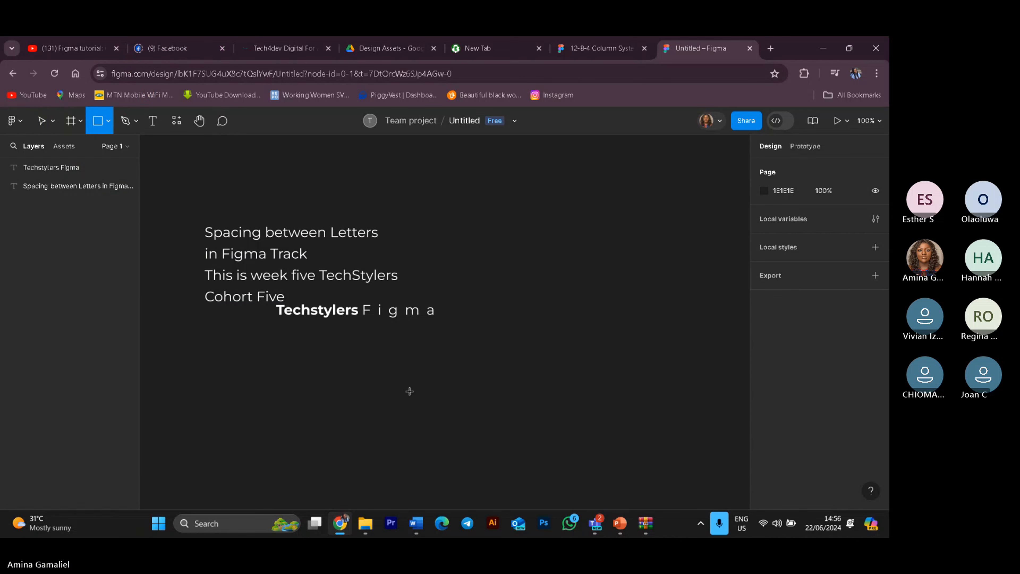
drag(355, 365, 479, 408)
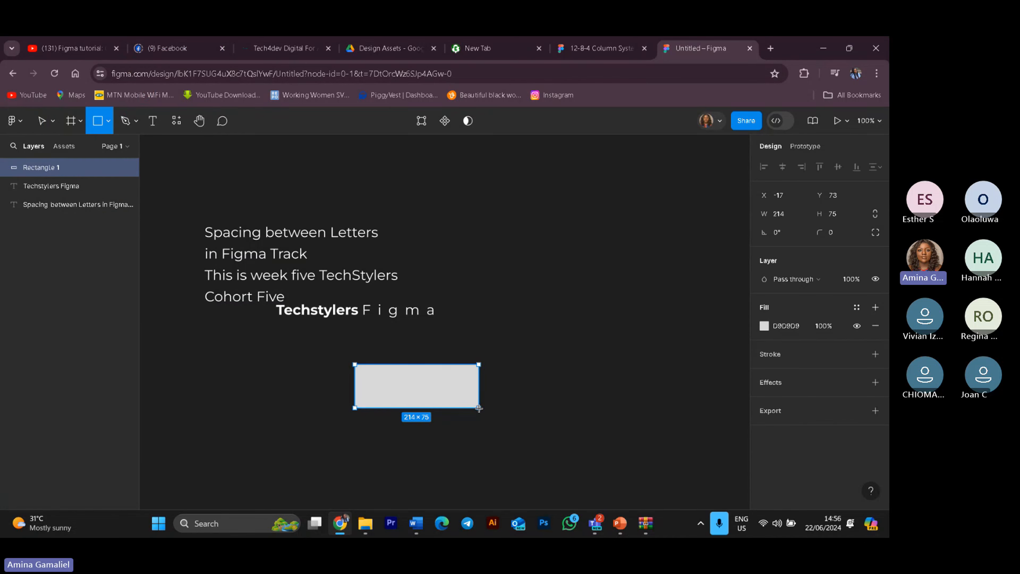
click(551, 430)
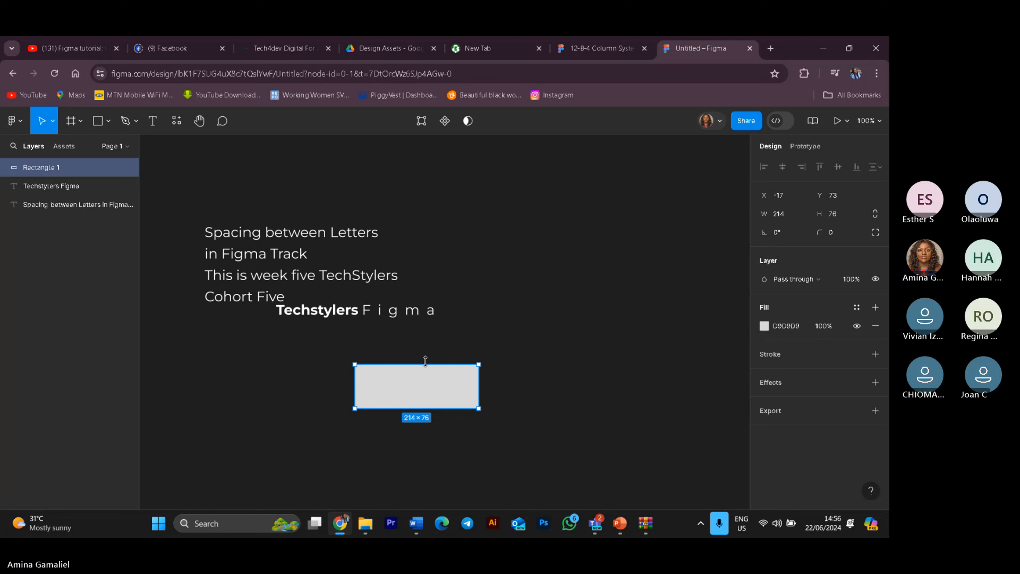
Step: Resize the rectangle to about 190 × 52 px
drag(425, 361, 465, 393)
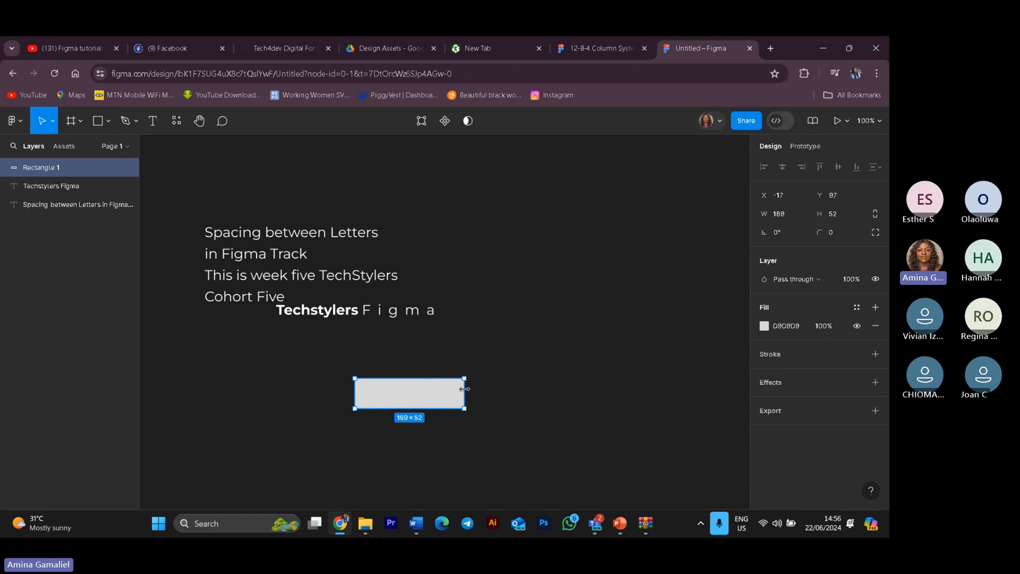
click(187, 378)
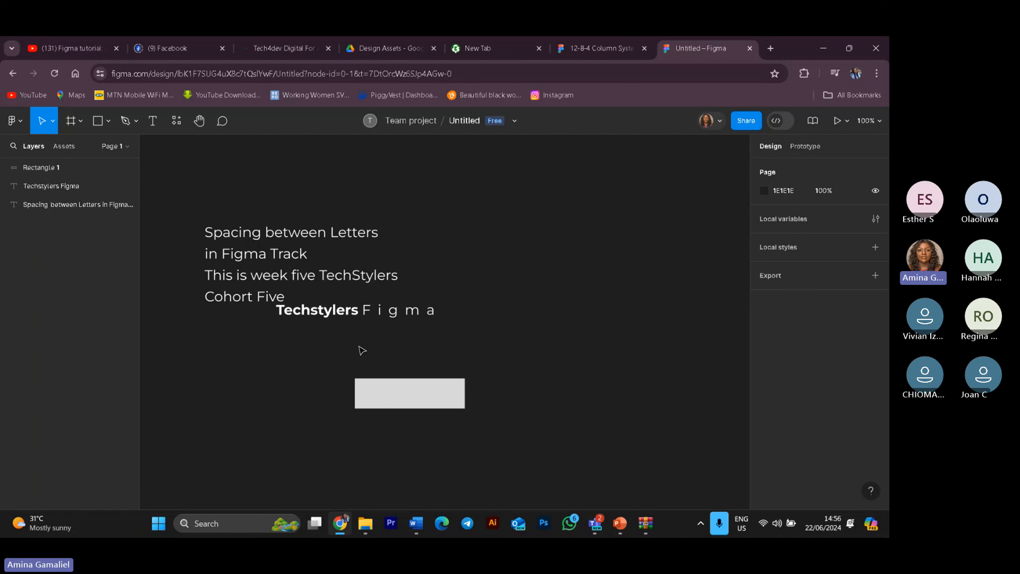
double_click(394, 396)
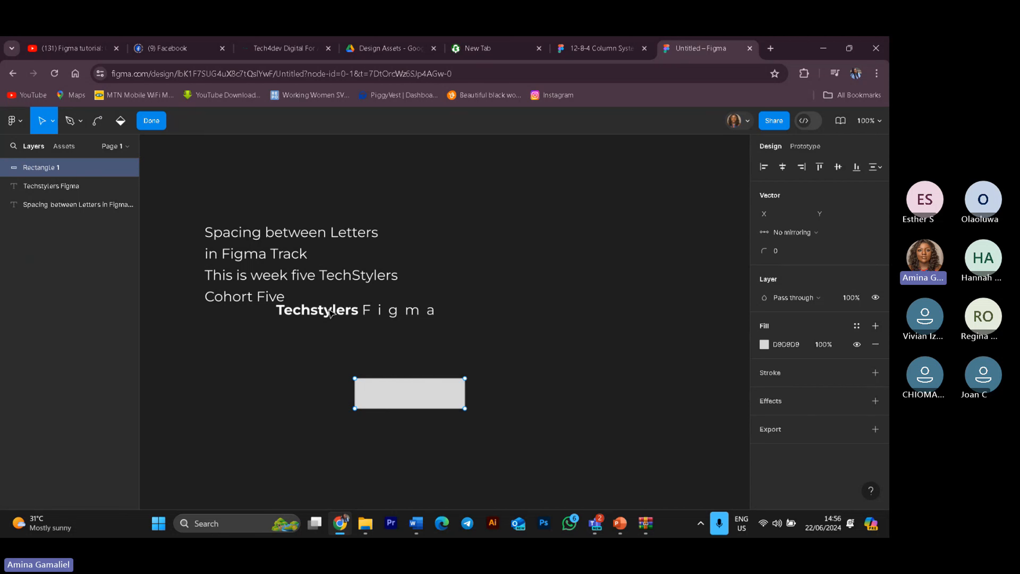
click(151, 121)
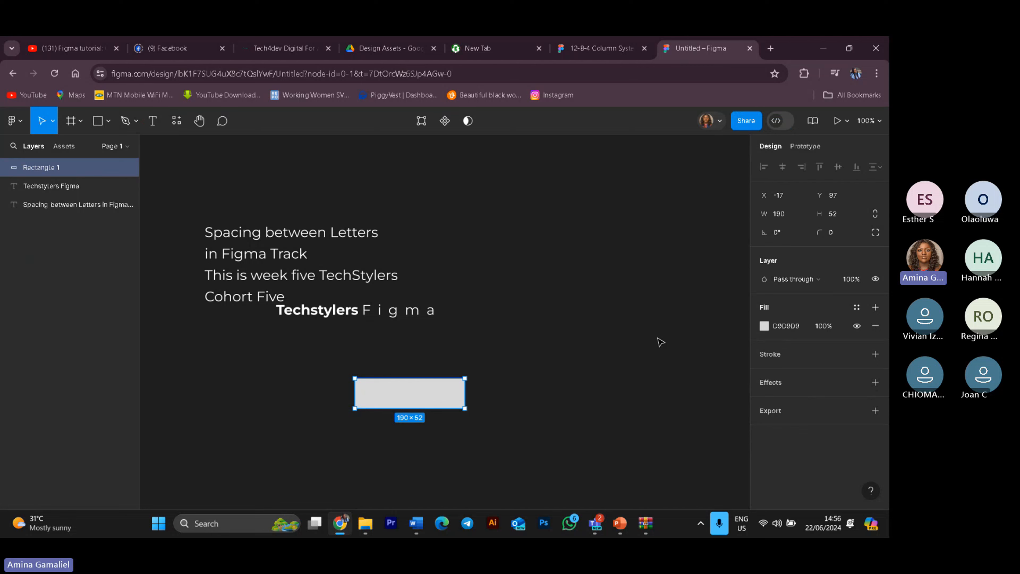
click(641, 329)
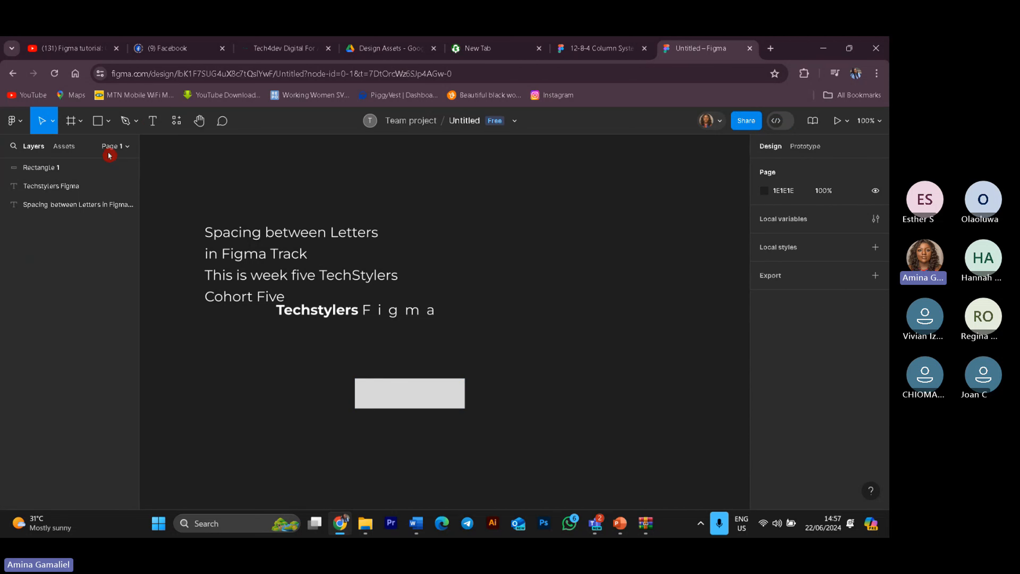
Step: Delete the Techstylers Figma text layer
click(153, 128)
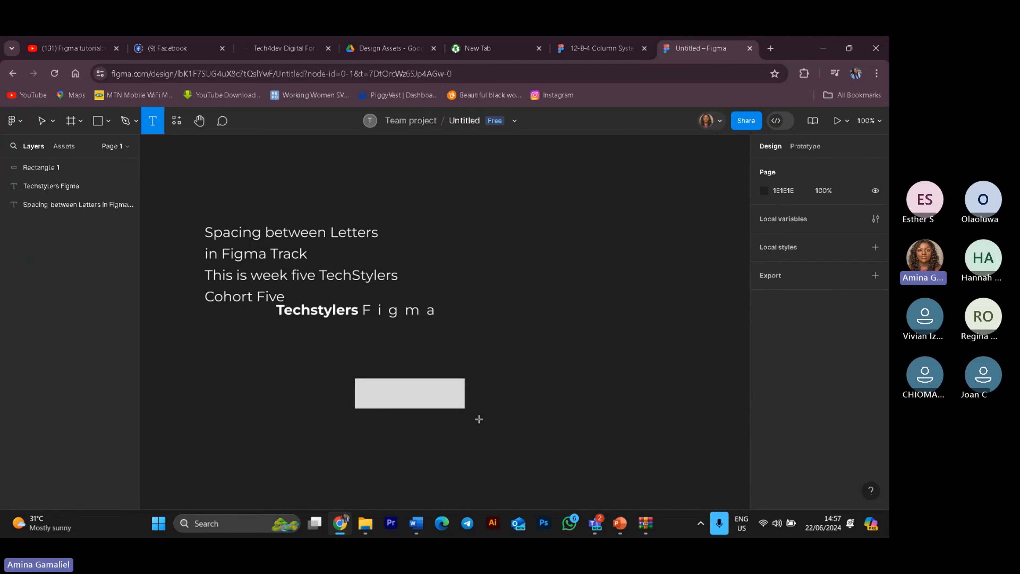
click(424, 437)
click(400, 314)
click(399, 313)
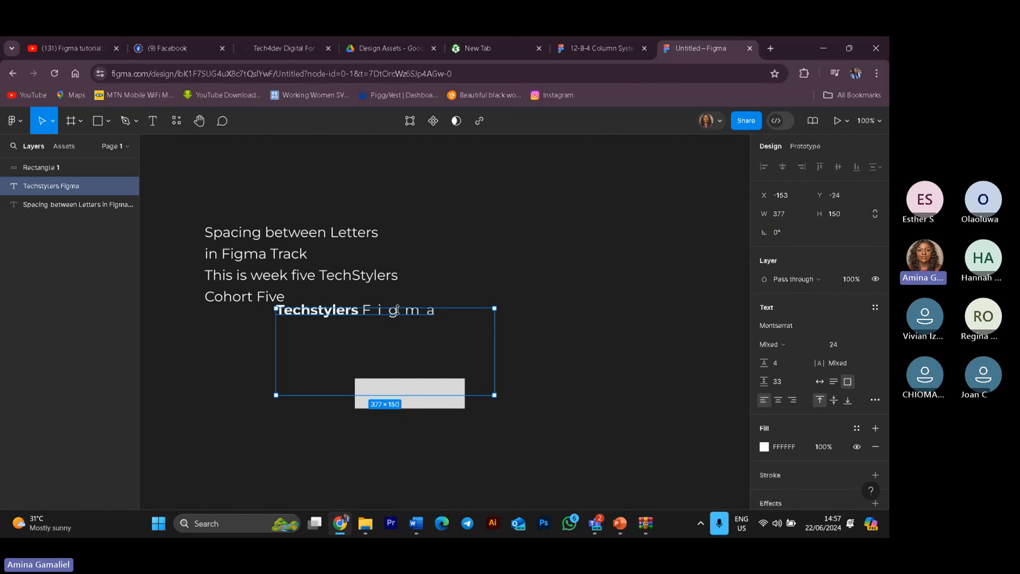
key(Delete)
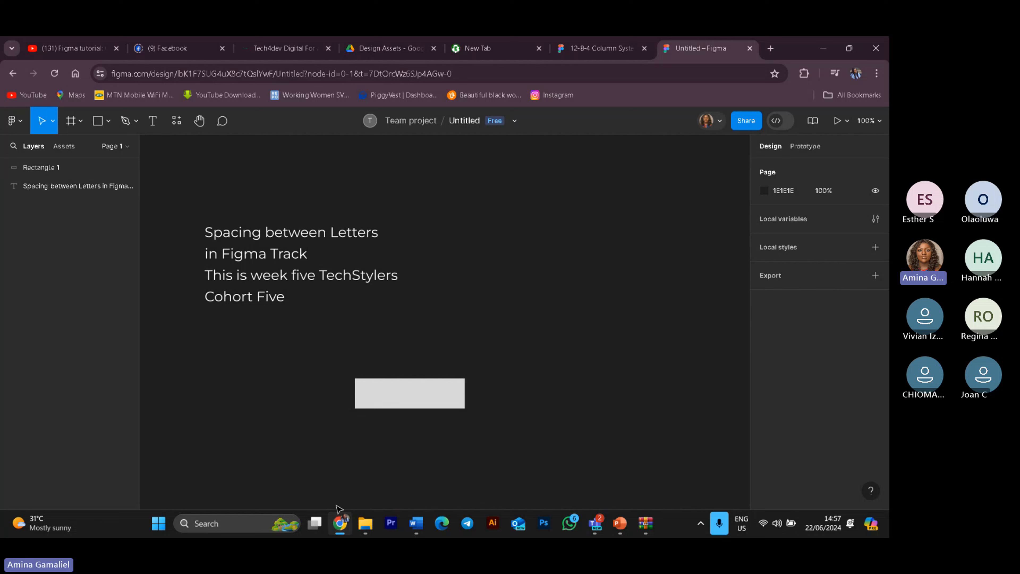
click(159, 120)
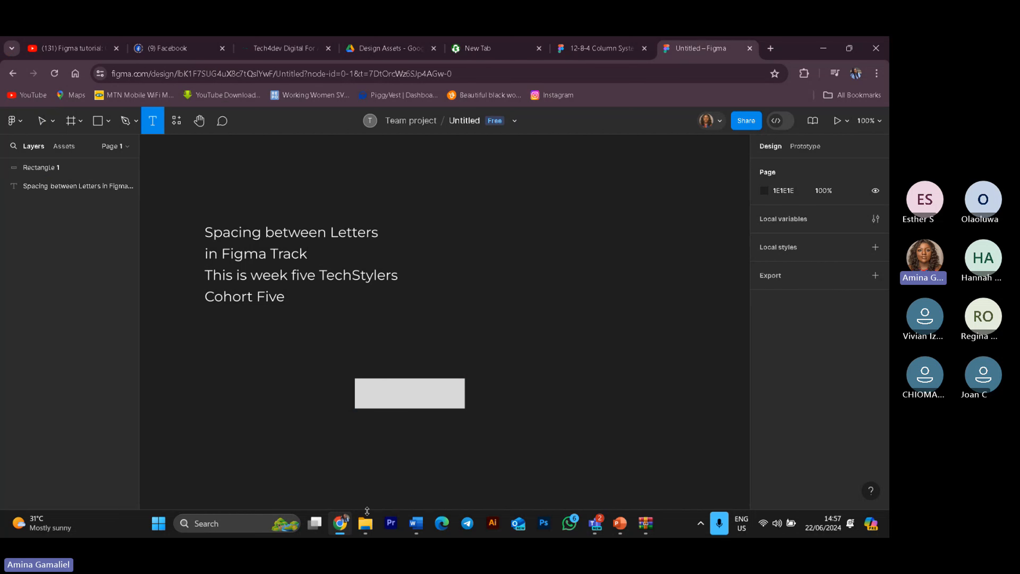
key(Escape)
click(385, 404)
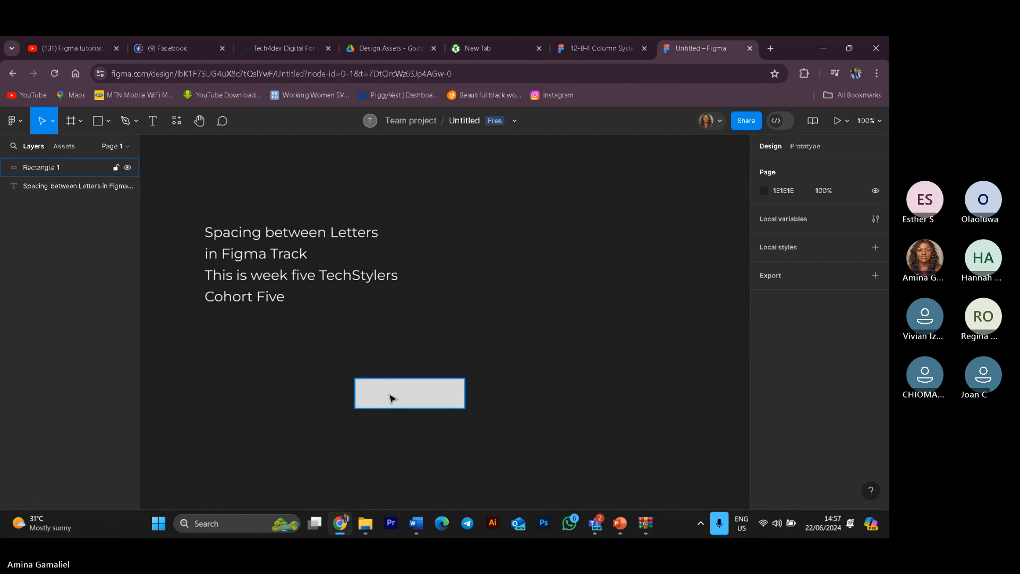
click(386, 402)
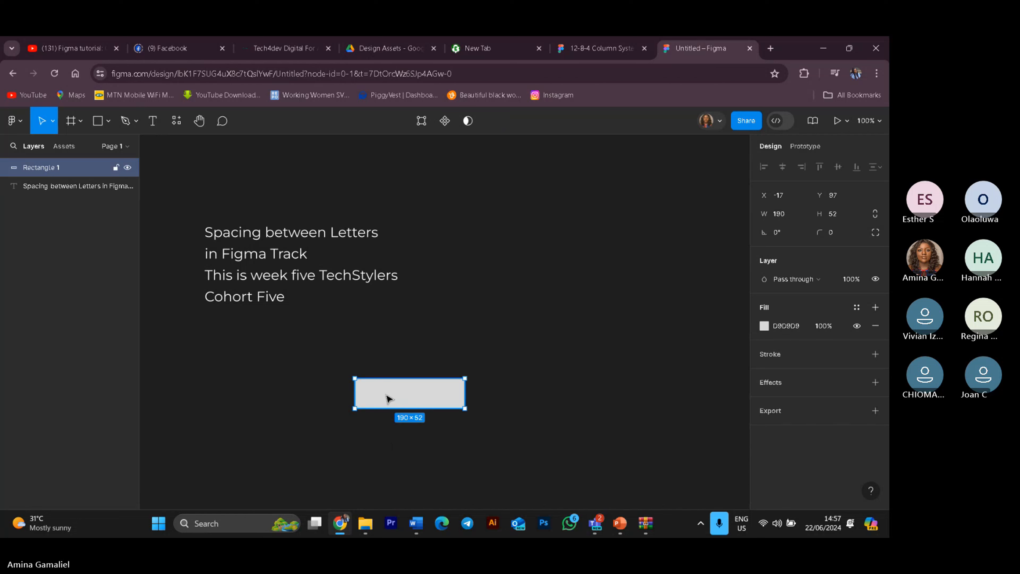
double_click(387, 400)
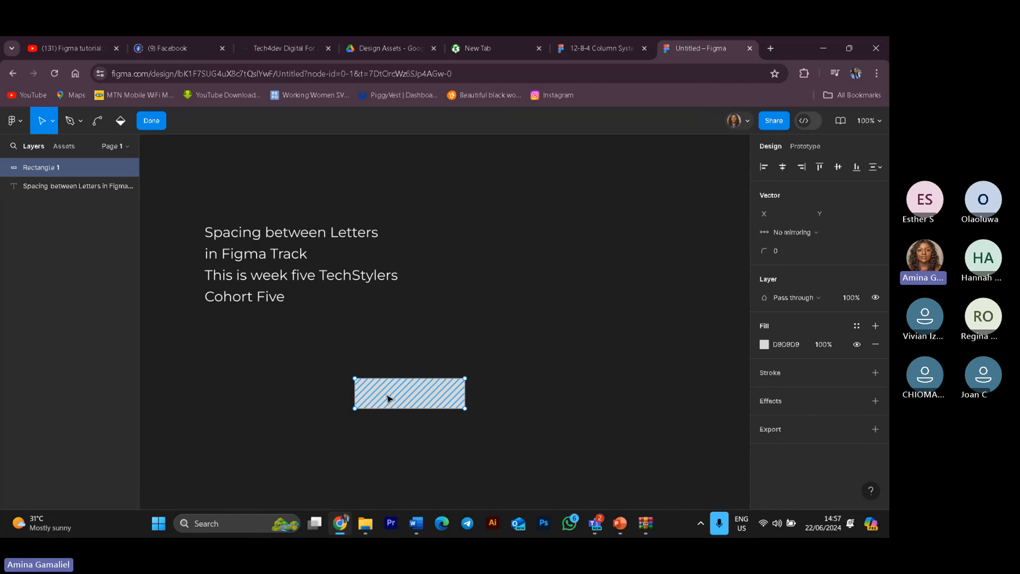
click(152, 121)
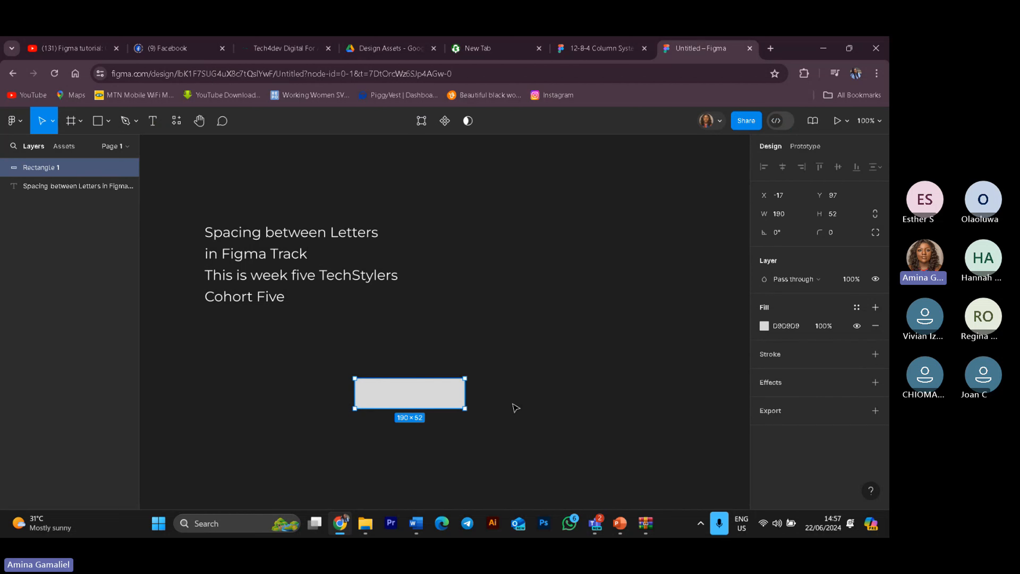
click(152, 120)
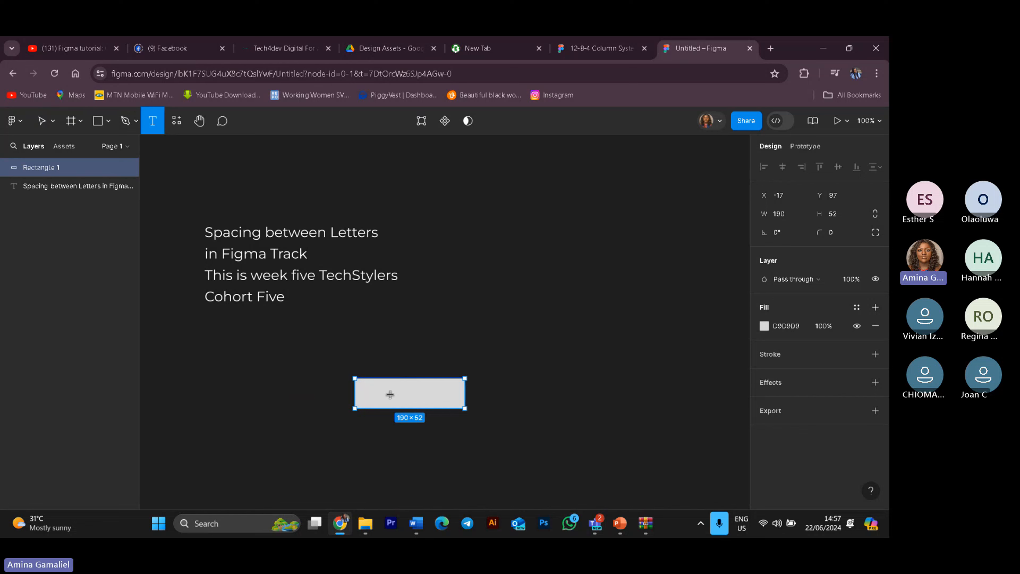
right_click(157, 127)
click(157, 127)
click(399, 350)
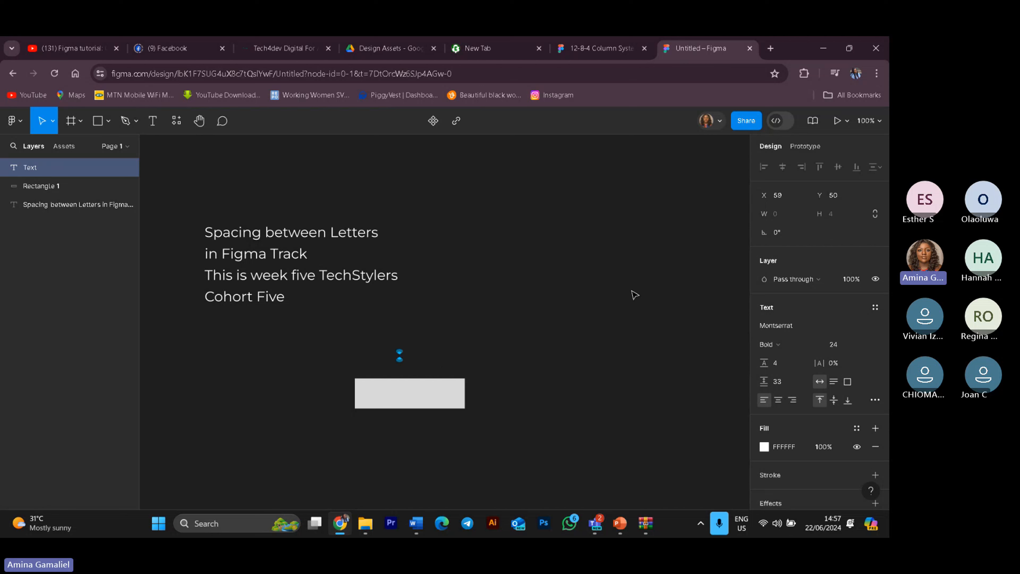
click(120, 170)
Step: Add a text layer reading Button inside the rectangle
click(153, 121)
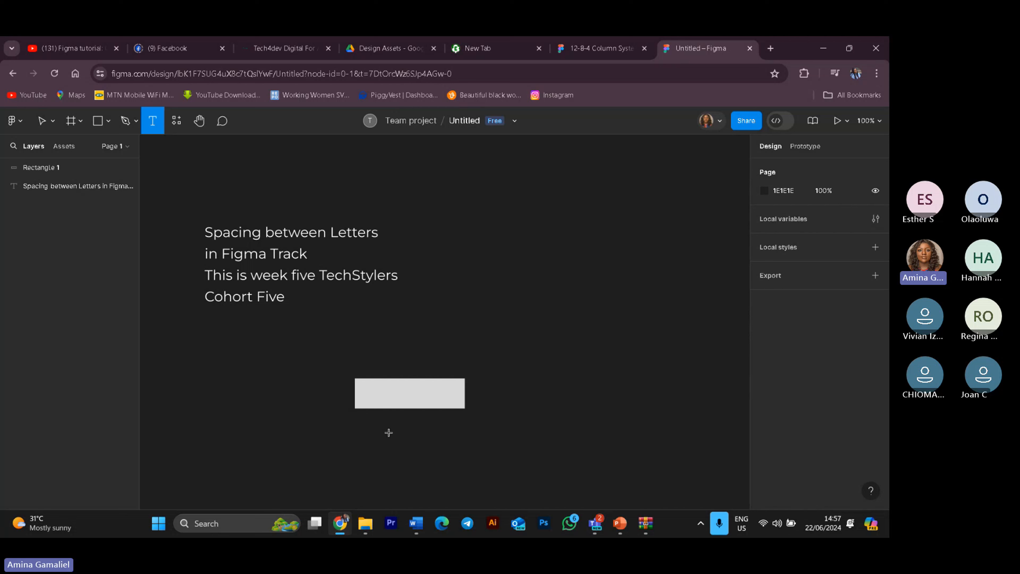
click(391, 396)
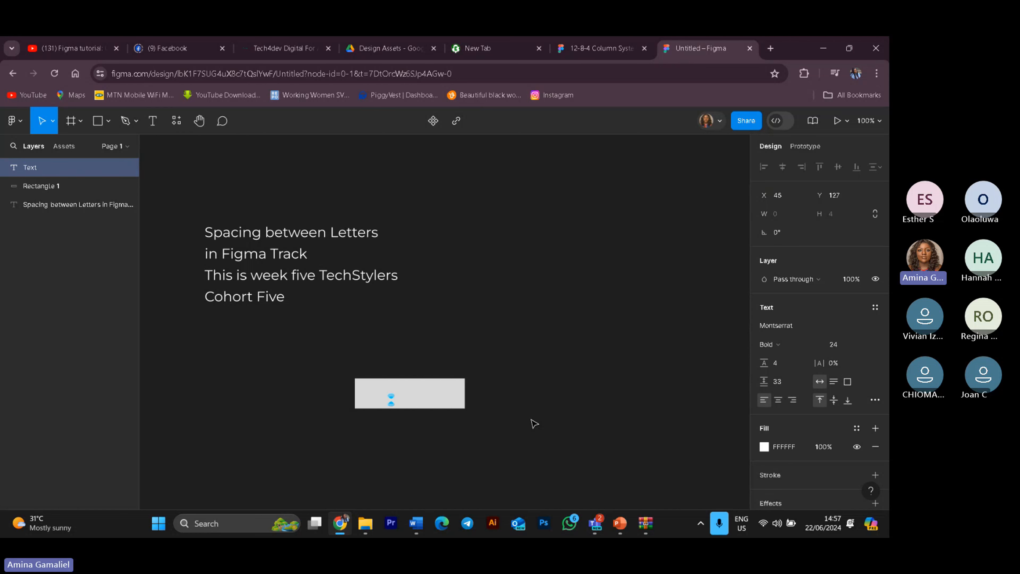
text(B)
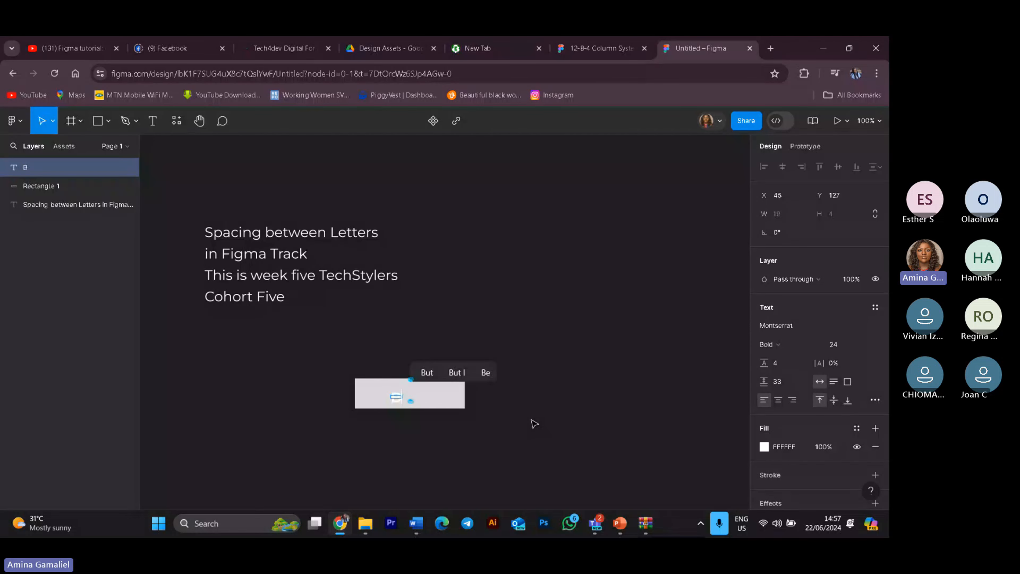
text(ut)
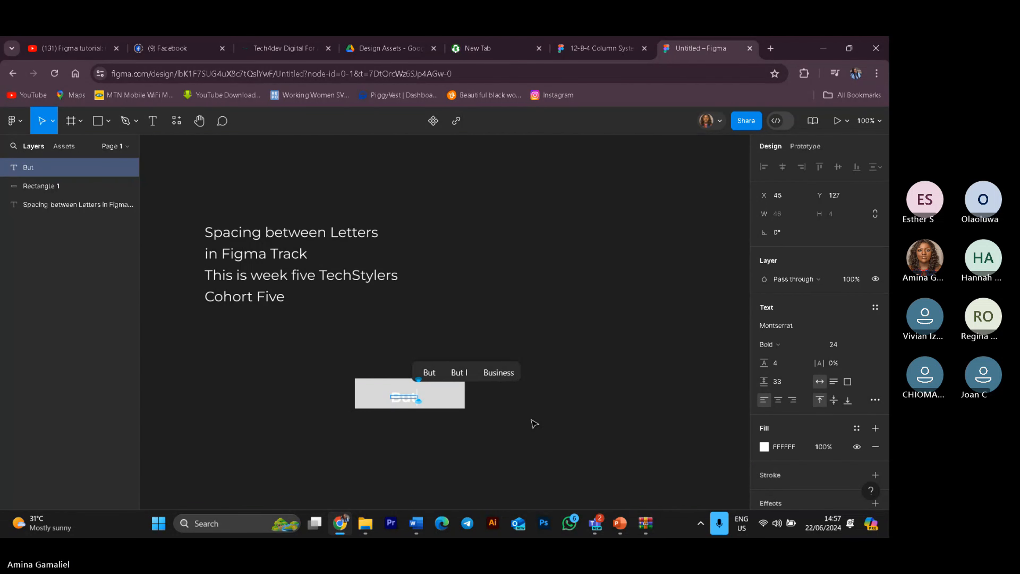
text(ton)
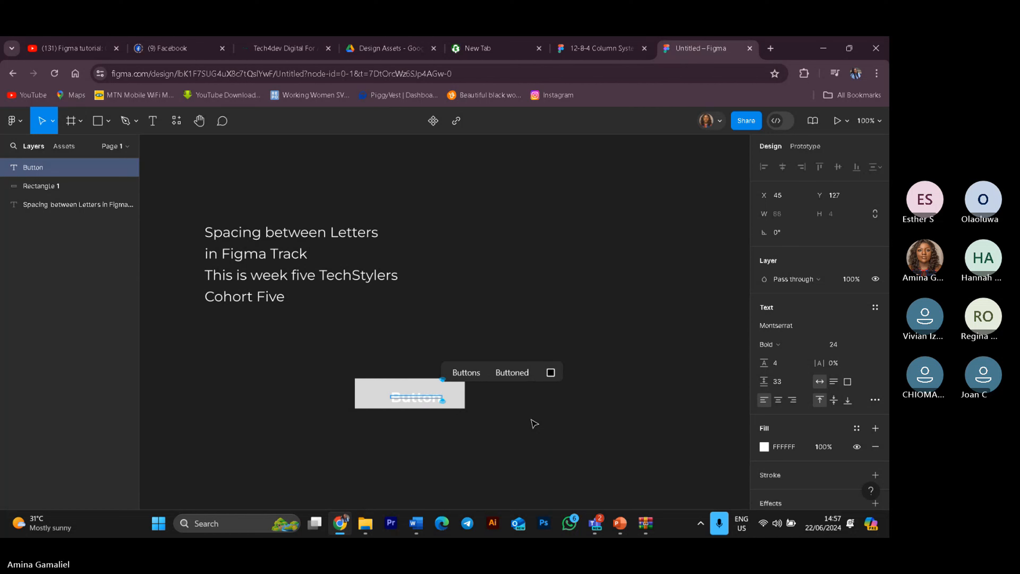
key(Escape)
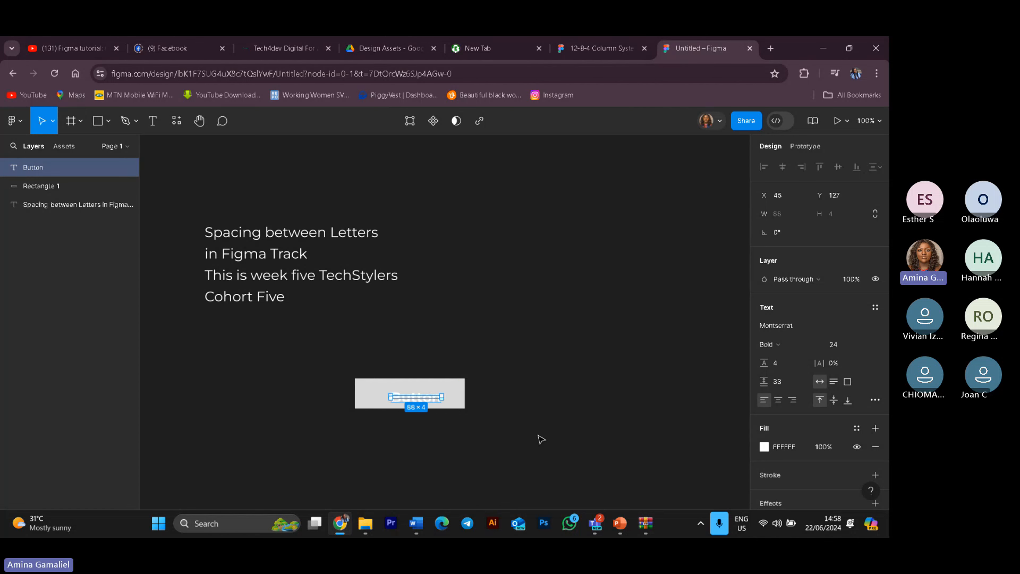
Step: Move the Button text slightly left and up within the rectangle
click(485, 332)
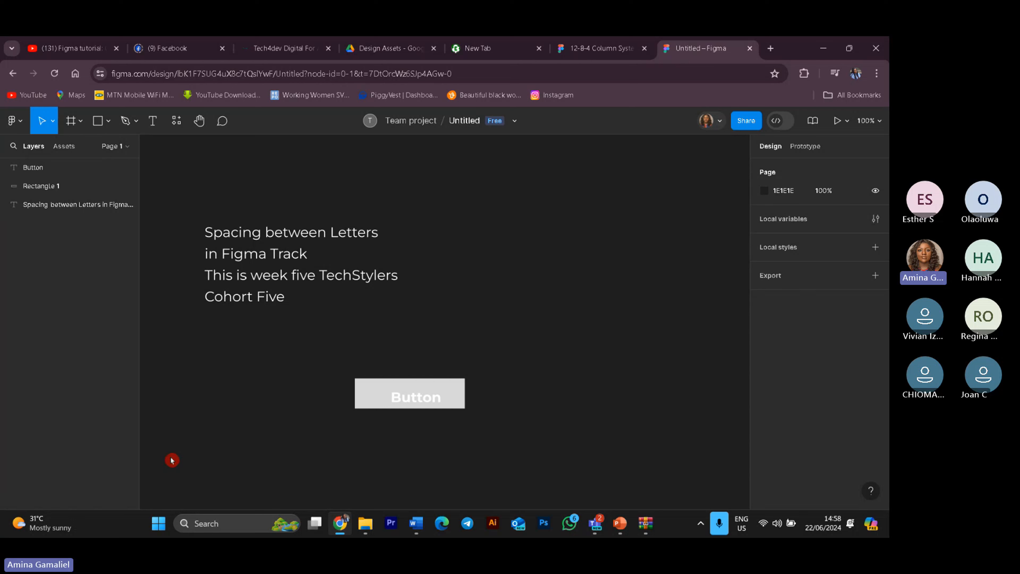
mouse_move(435, 398)
mouse_down()
mouse_move(419, 399)
mouse_move(423, 390)
mouse_move(444, 394)
mouse_move(429, 397)
mouse_up()
click(590, 418)
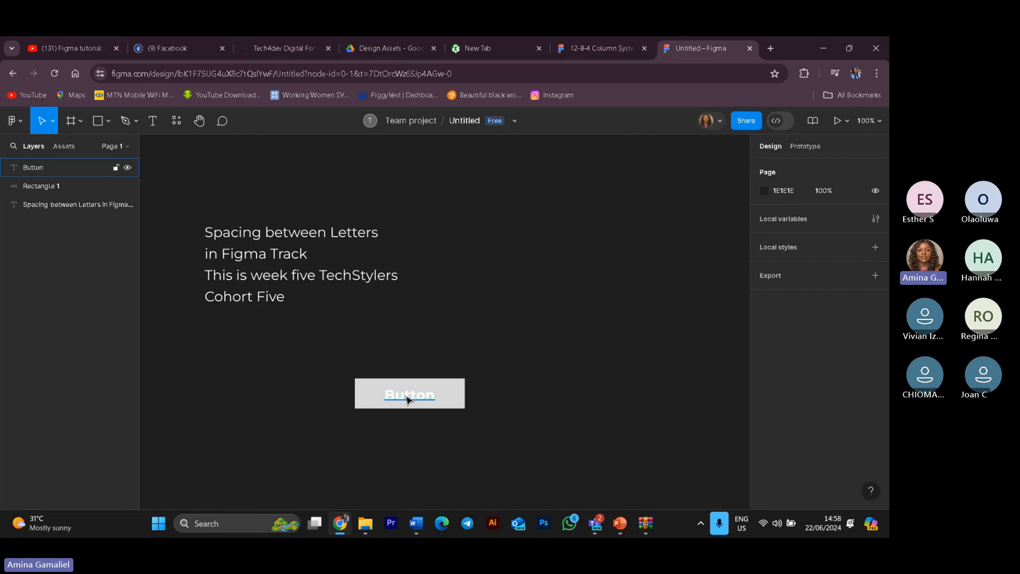
mouse_move(410, 405)
mouse_down()
mouse_move(410, 379)
mouse_move(412, 399)
mouse_move(391, 399)
mouse_up()
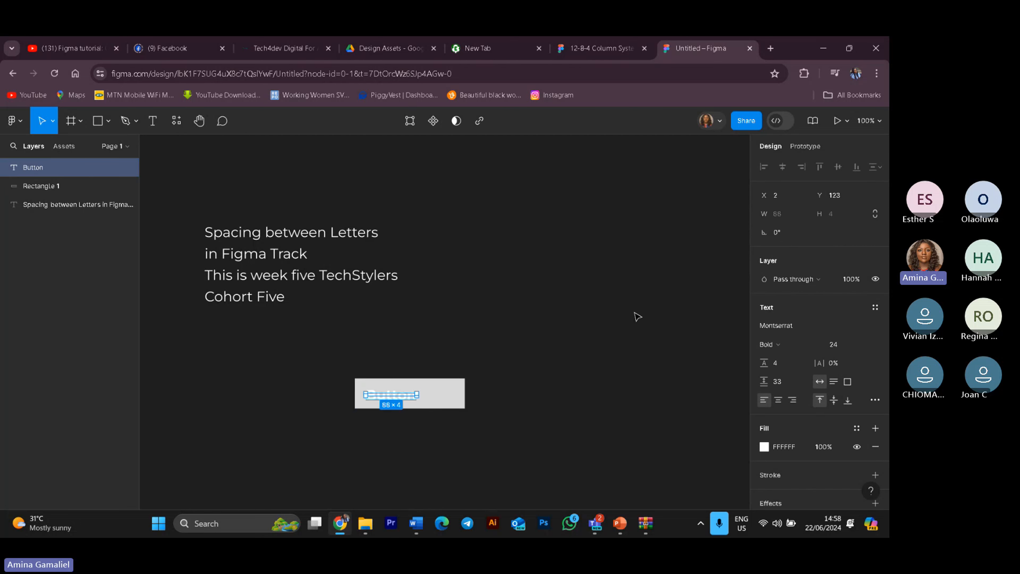
click(483, 434)
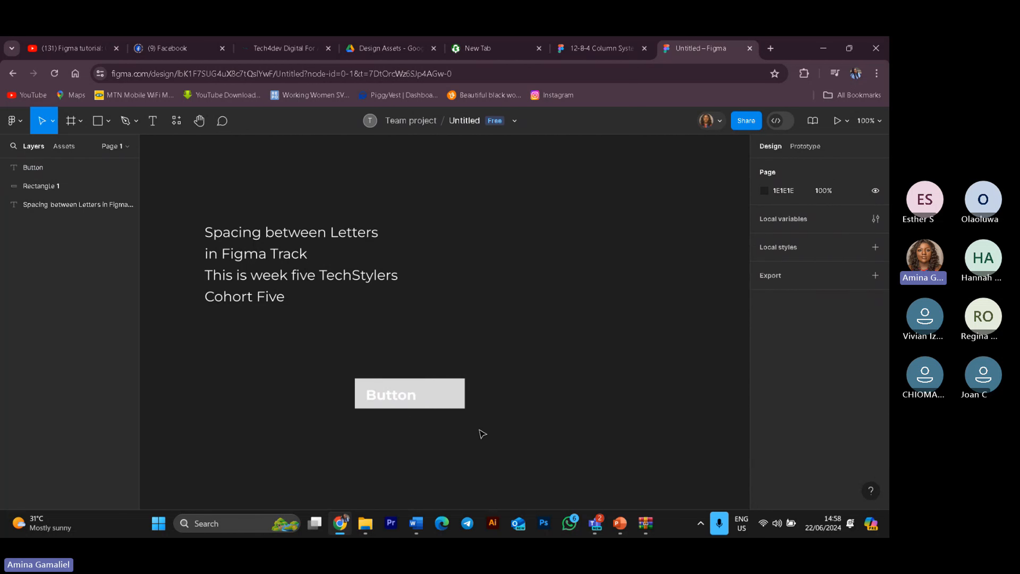
Step: Select the Button text and rectangle together and align their horizontal centers
drag(342, 351, 511, 450)
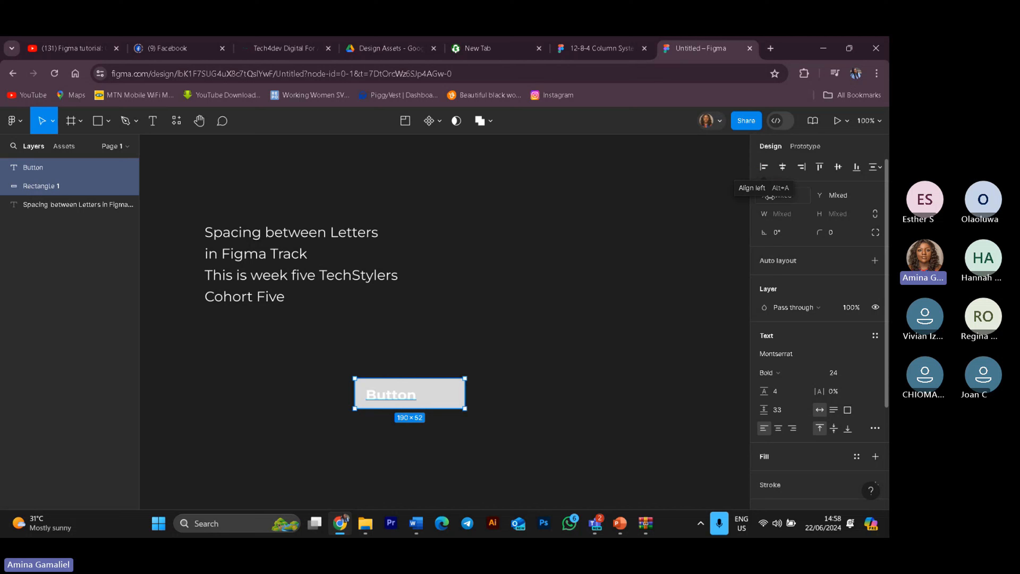
click(764, 171)
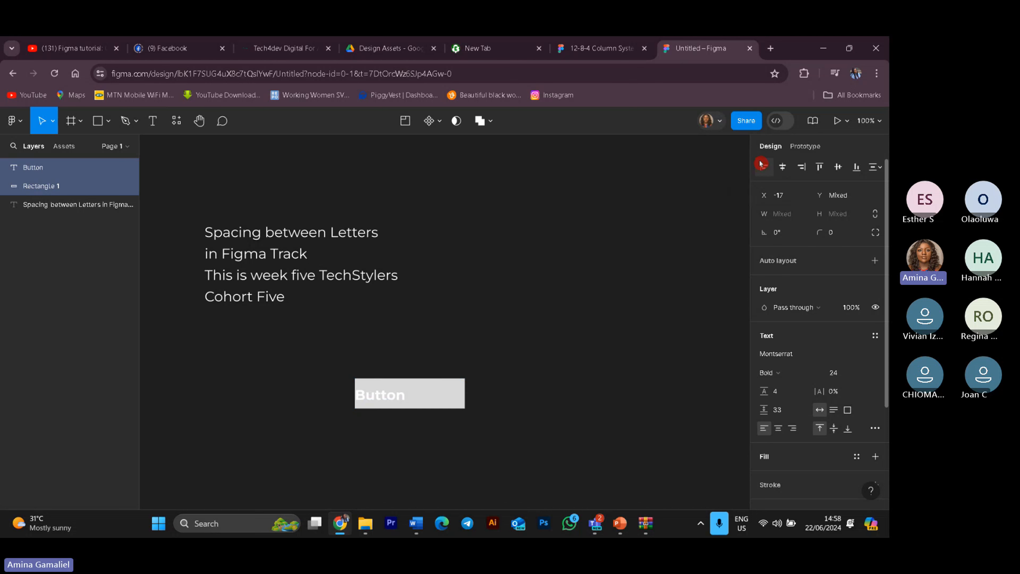
click(784, 166)
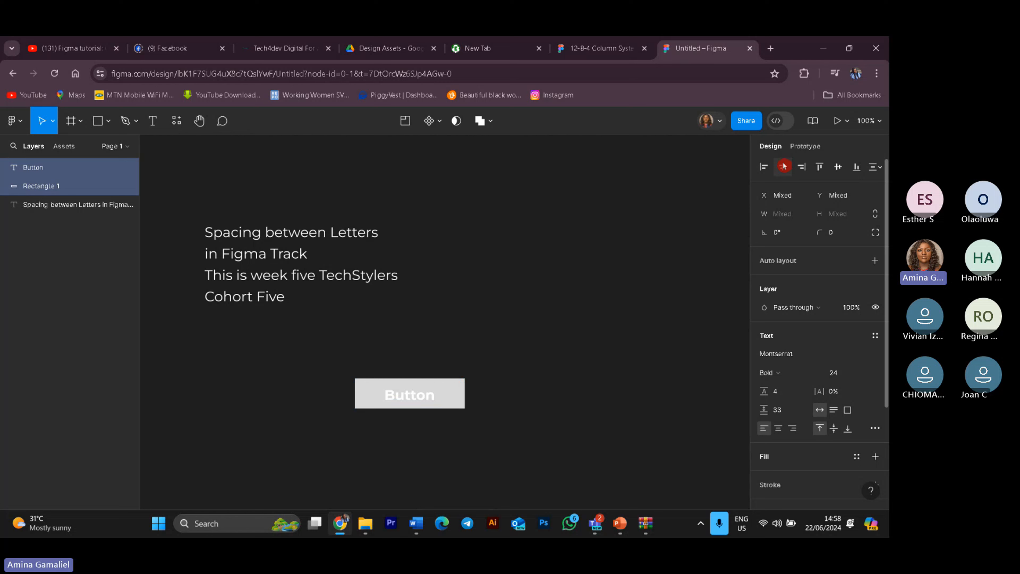
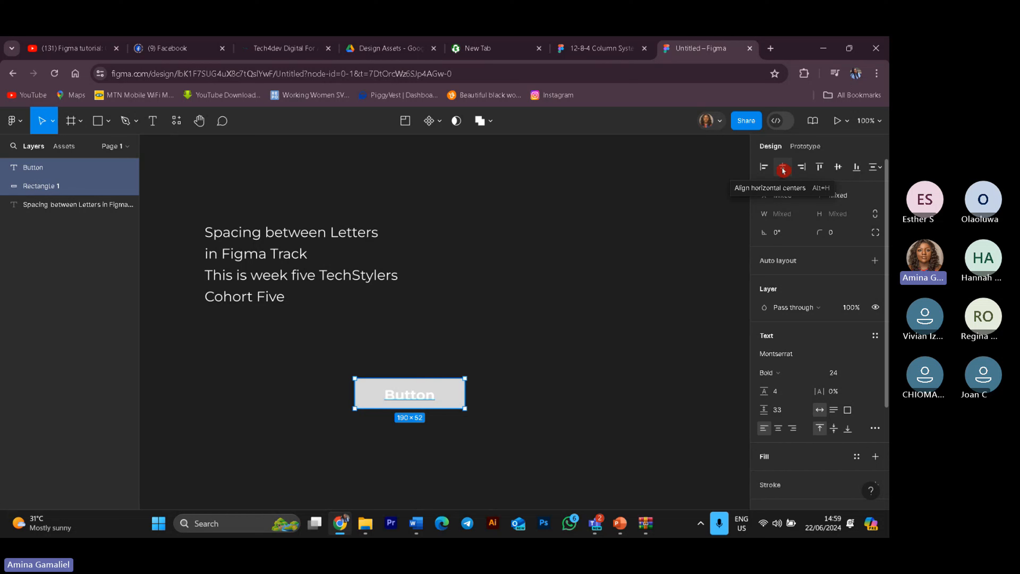
Step: Try the vertical-centre, right, top, bottom and horizontal-centre alignments on the selected Button text and rectangle
click(838, 171)
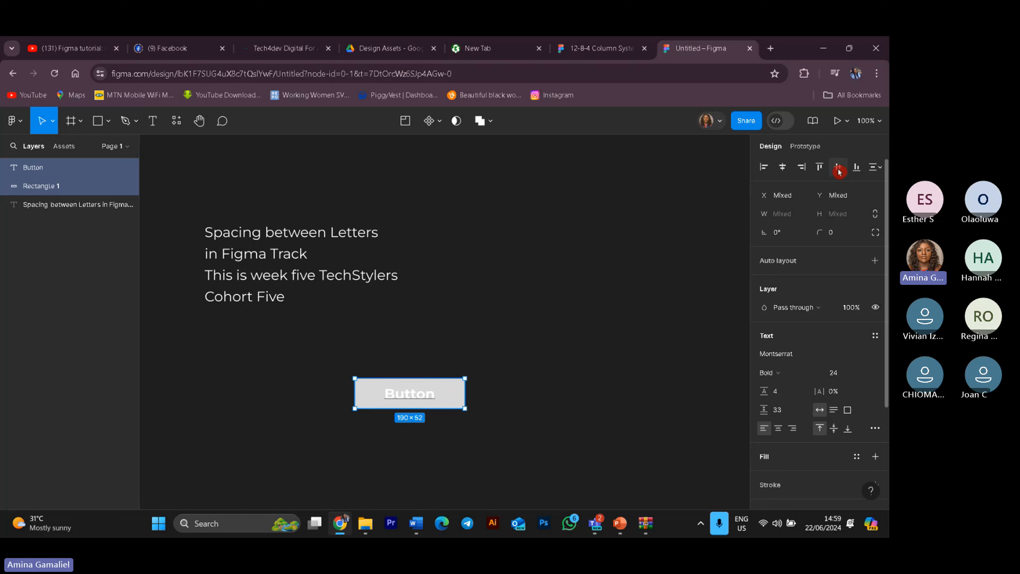
click(784, 178)
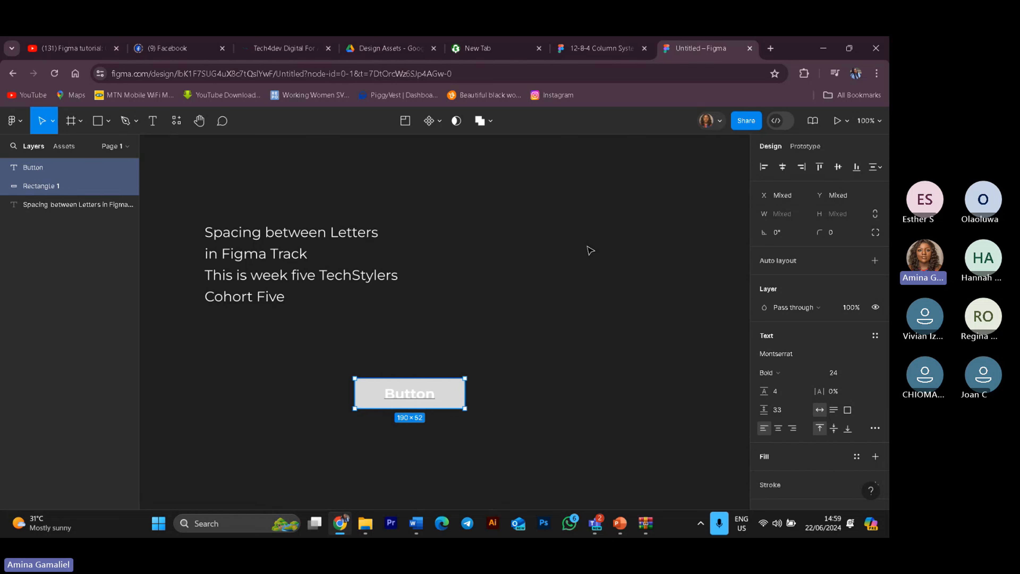
click(794, 151)
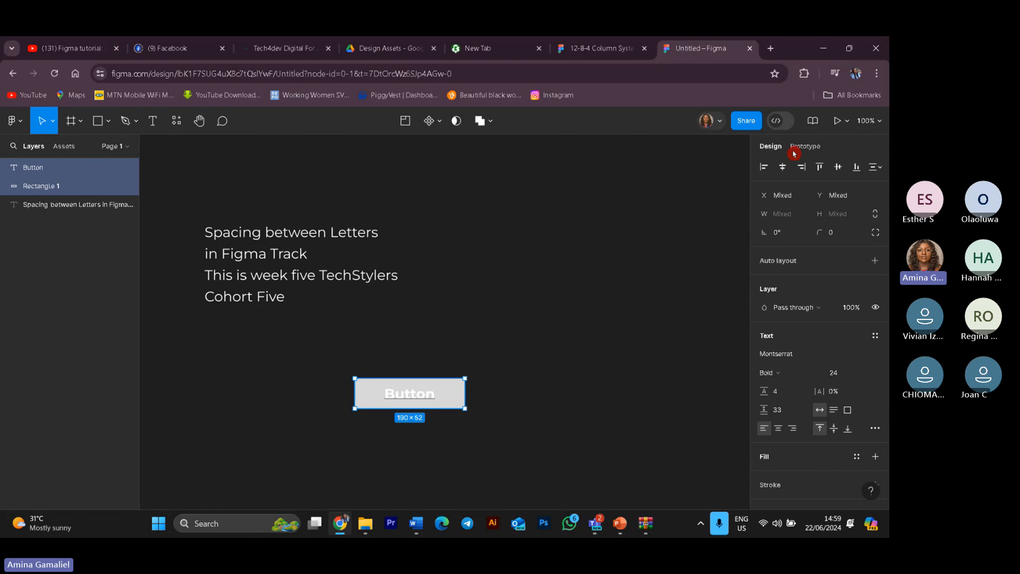
click(803, 168)
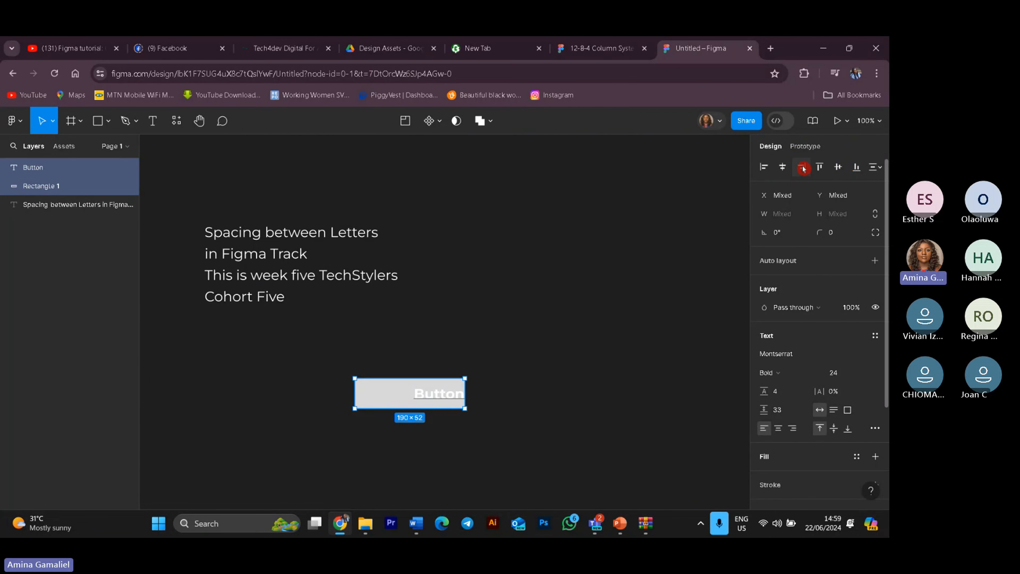
click(820, 168)
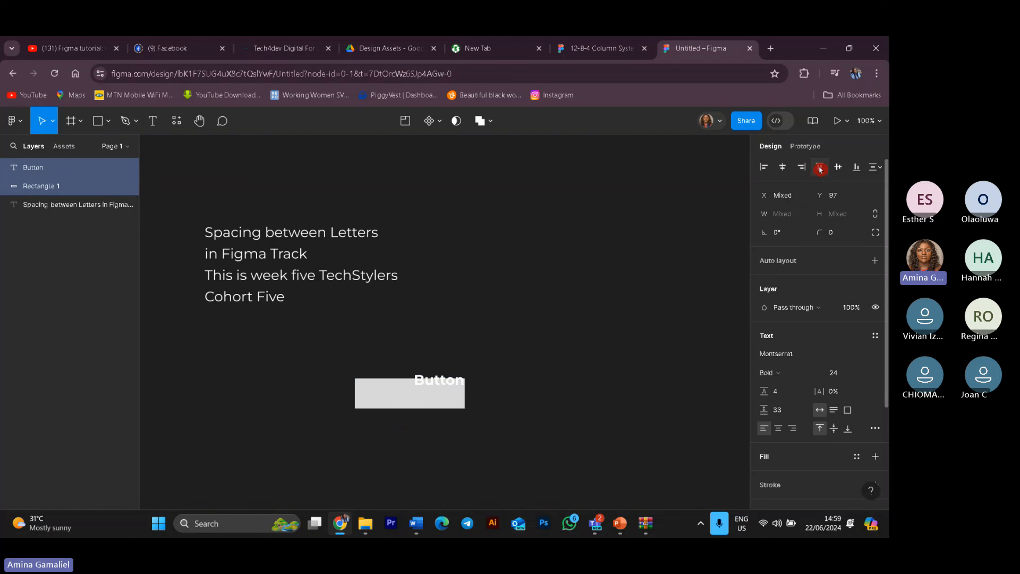
click(864, 171)
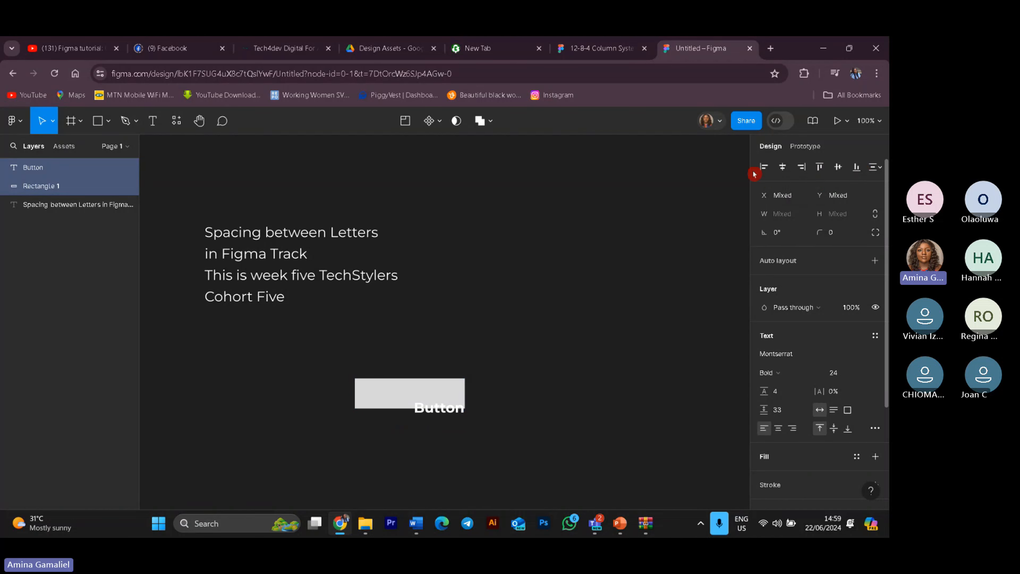
click(782, 166)
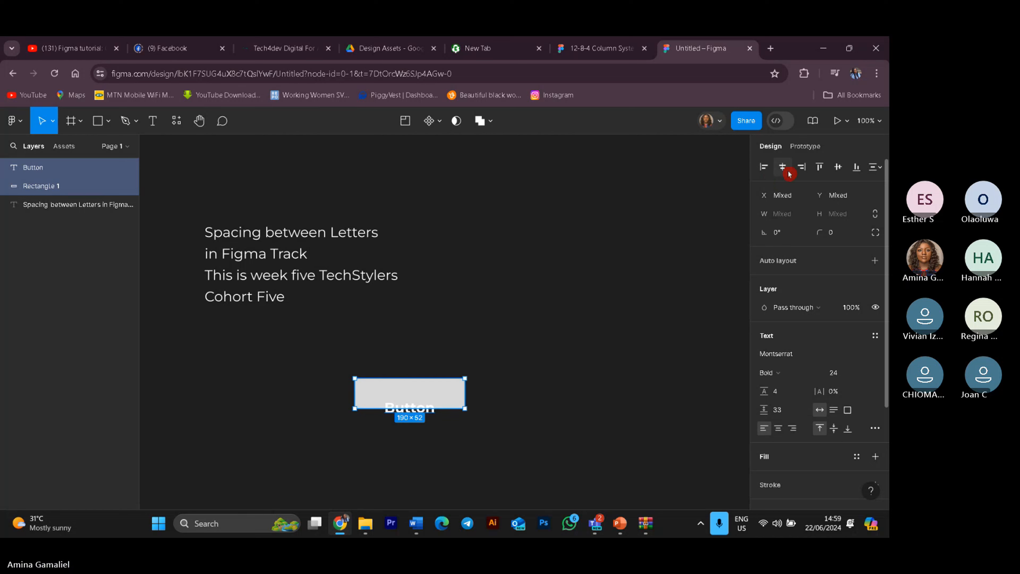
Step: Reselect the Button text and rectangle together and align their vertical centers
click(479, 330)
drag(333, 356, 494, 445)
click(841, 169)
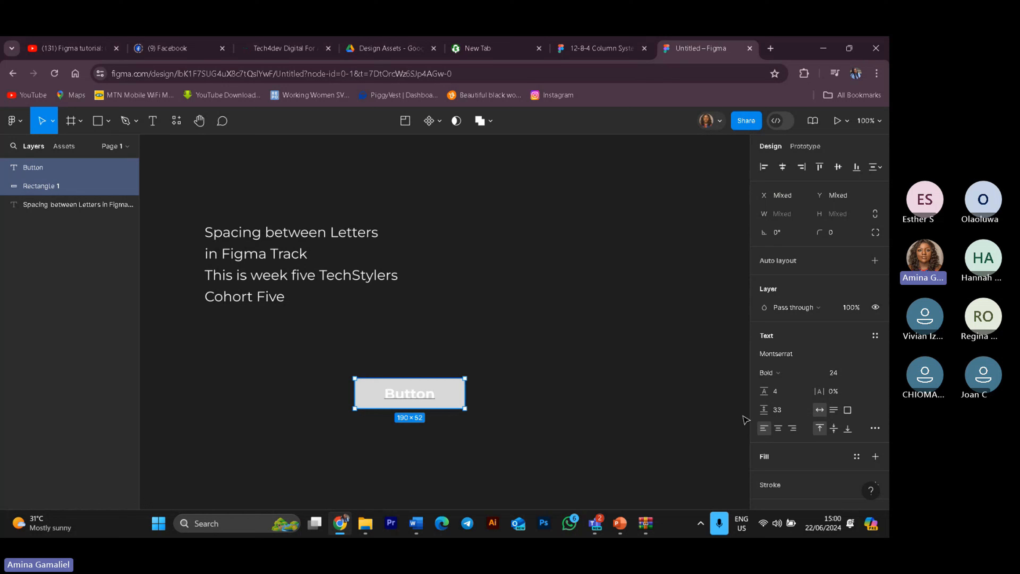
Step: Wrap the Button text and rectangle in an auto layout frame, then undo it
click(612, 341)
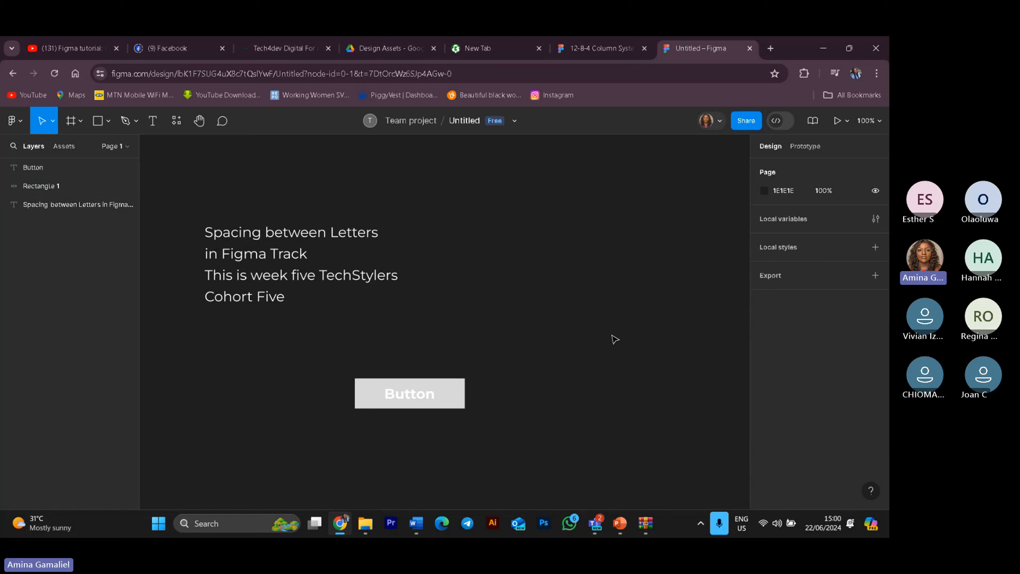
drag(352, 357, 471, 428)
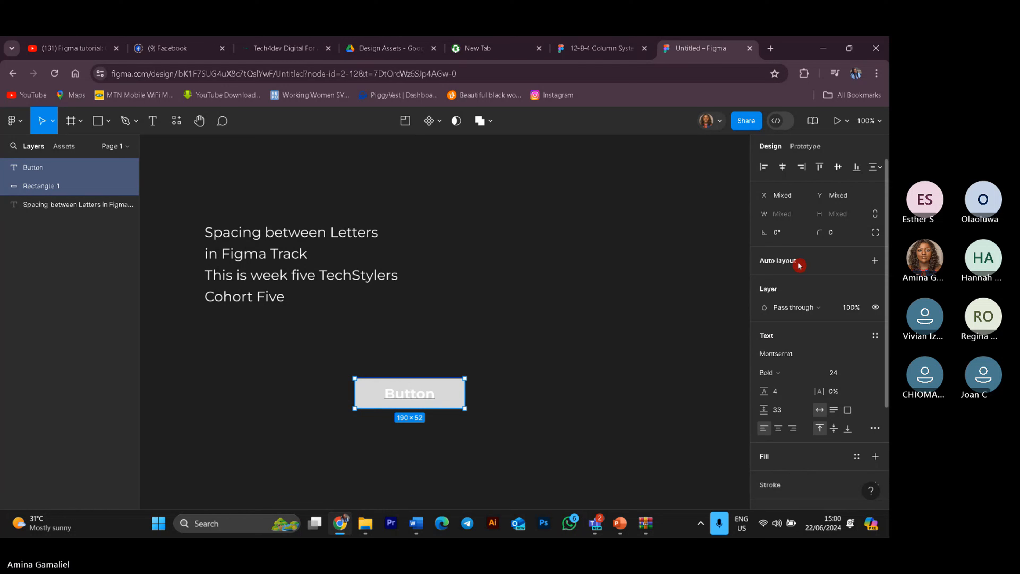
key(shift+a)
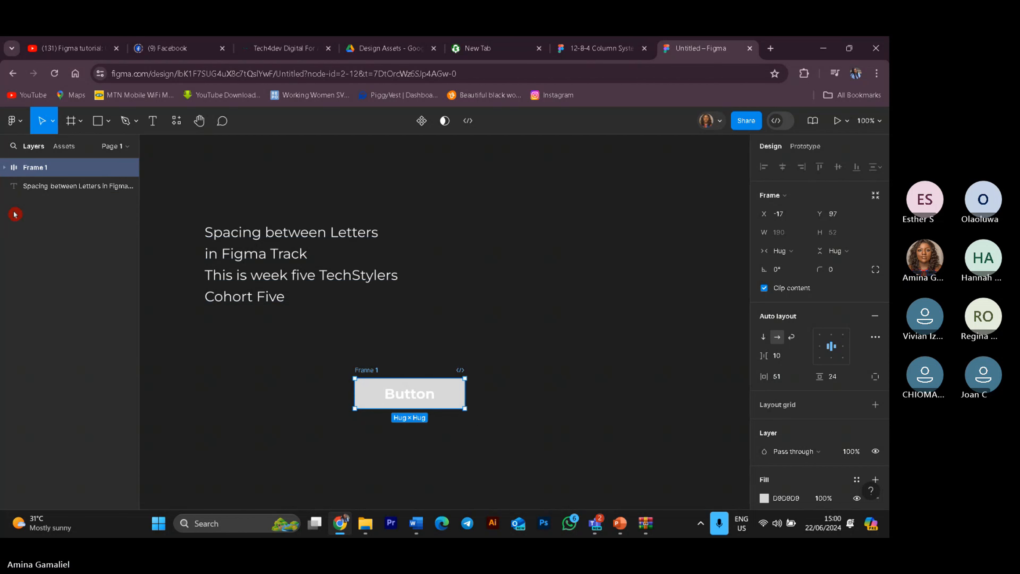
click(6, 168)
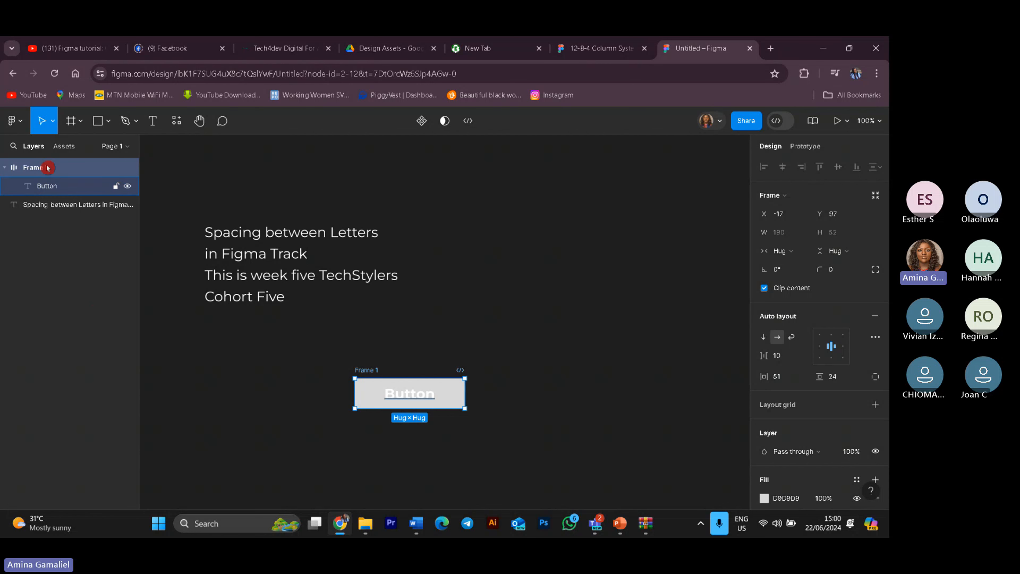
double_click(28, 187)
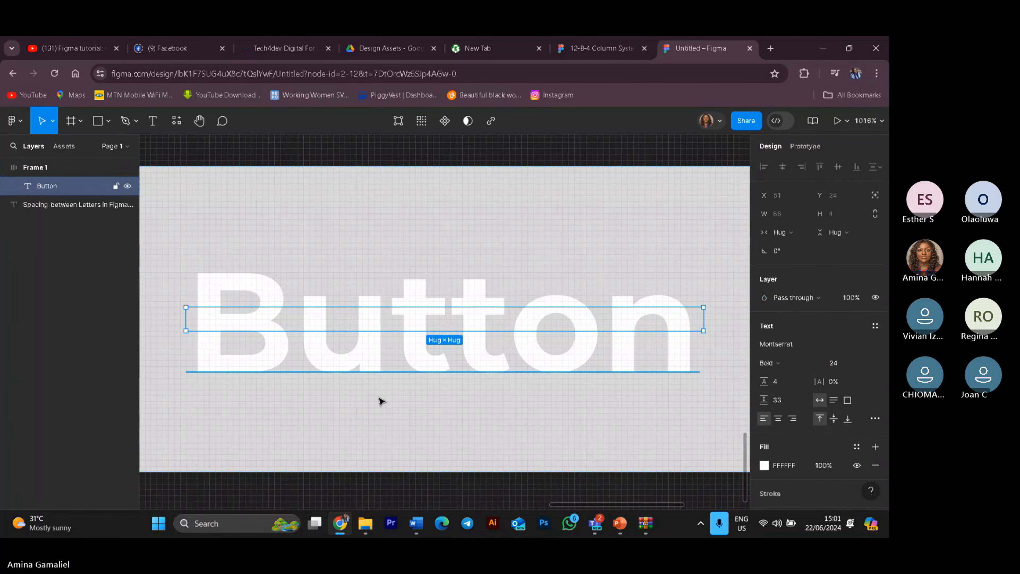
key(ctrl+z)
key(ctrl+z)
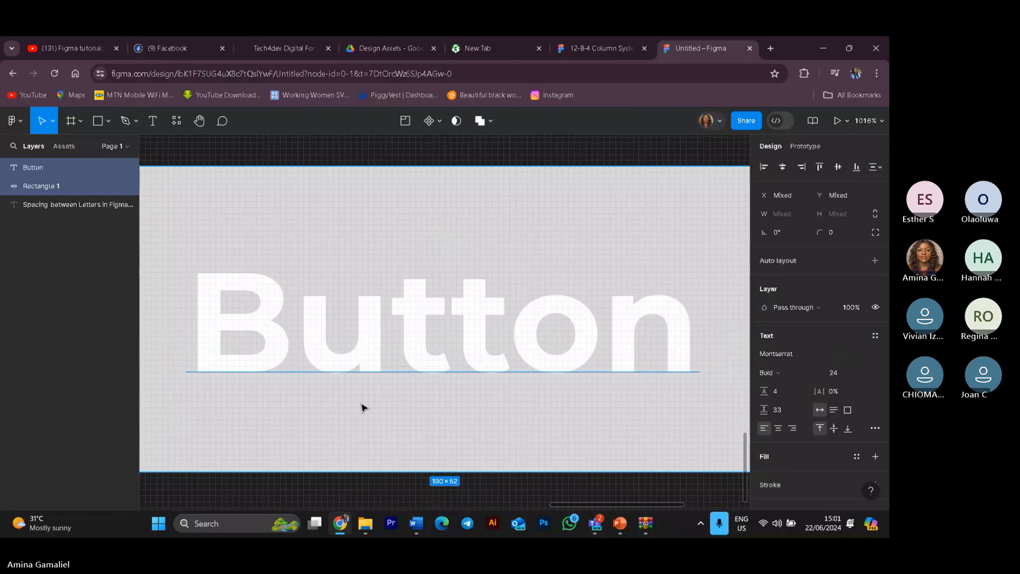
key(ctrl+z)
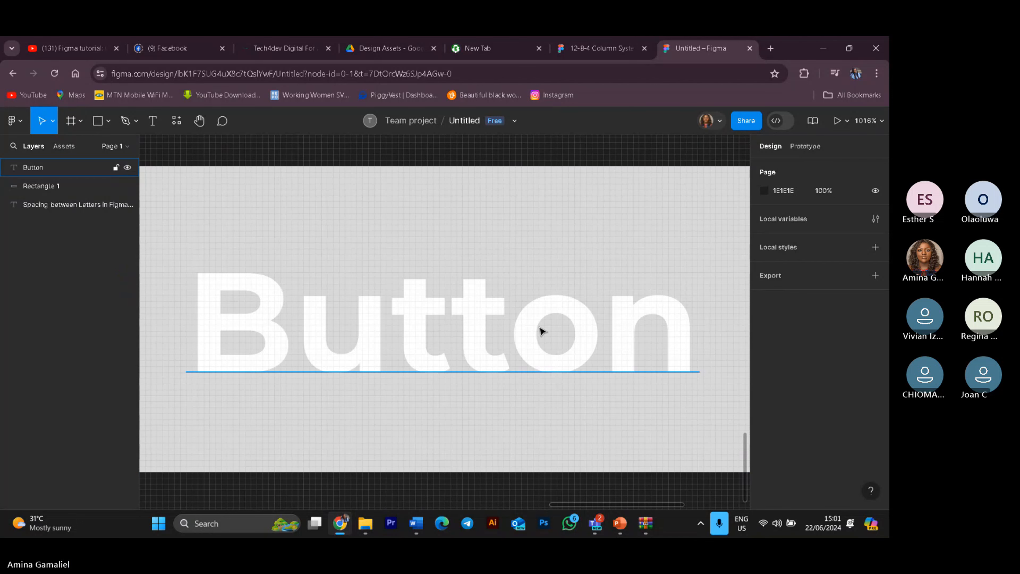
Step: Select the Button text and rectangle together and add auto layout to them
key(shift+0)
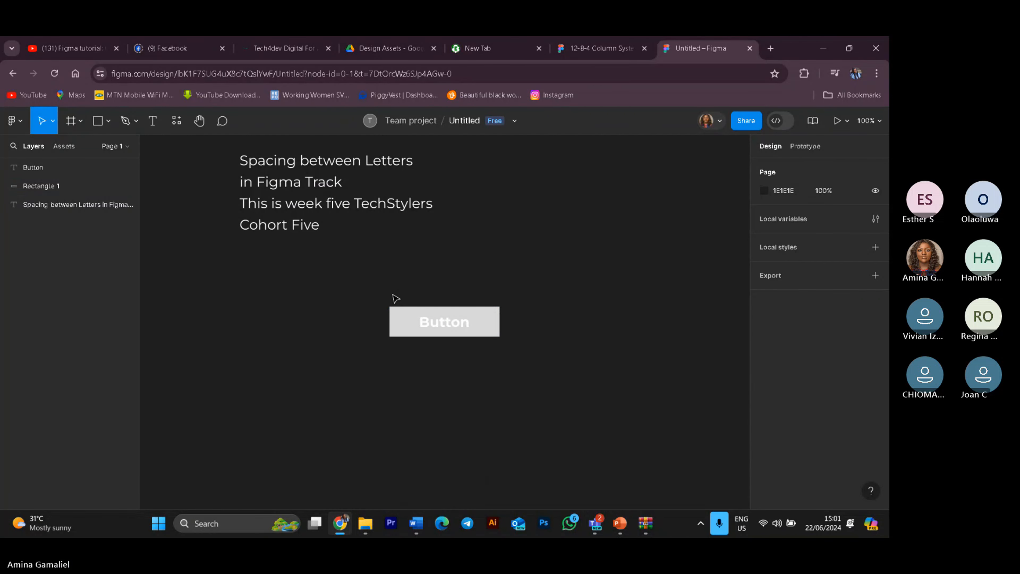
drag(352, 292, 509, 346)
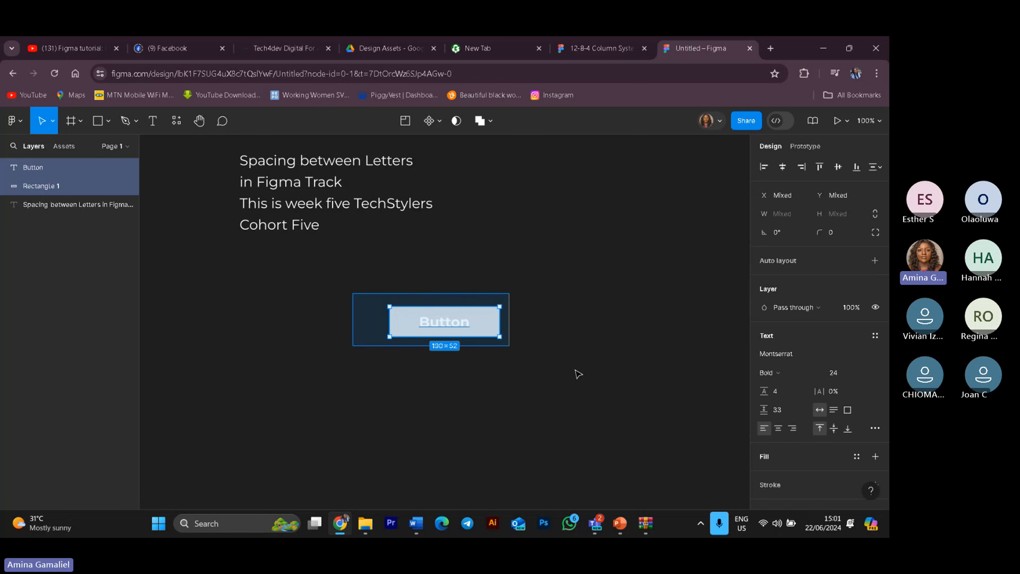
click(872, 260)
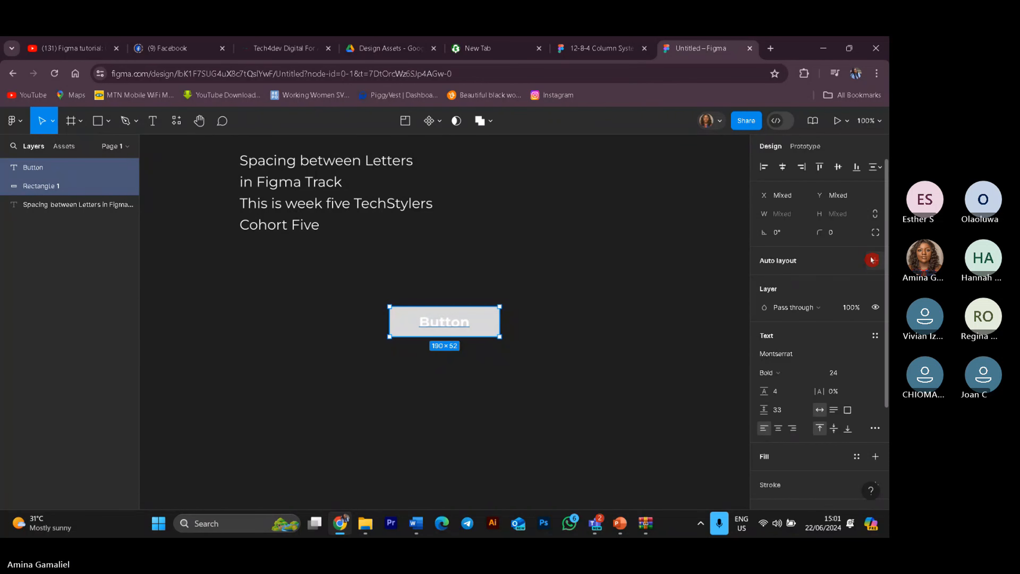
click(873, 260)
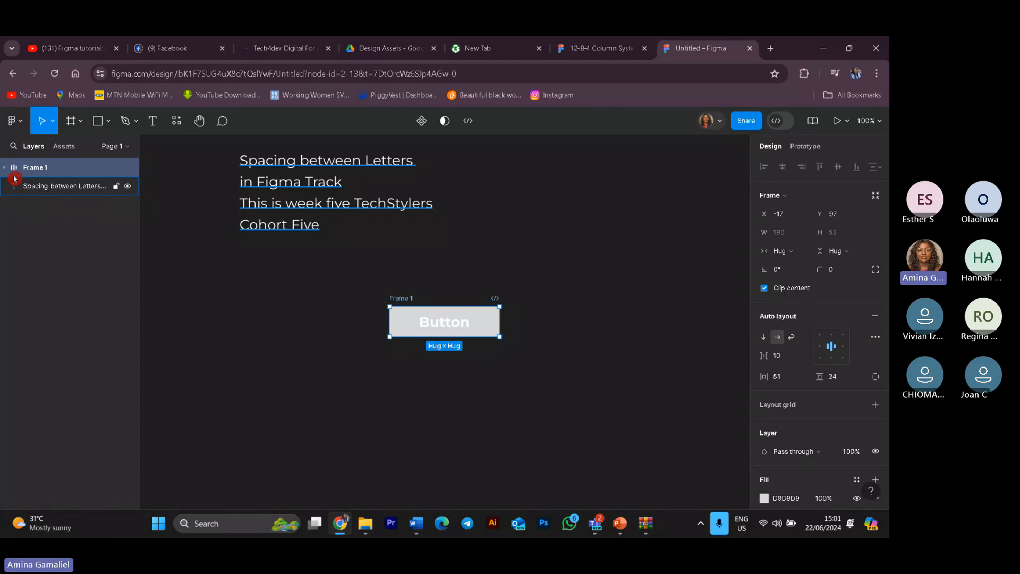
Step: Edit the button label inside Frame 1 to read Get Started Today
click(6, 169)
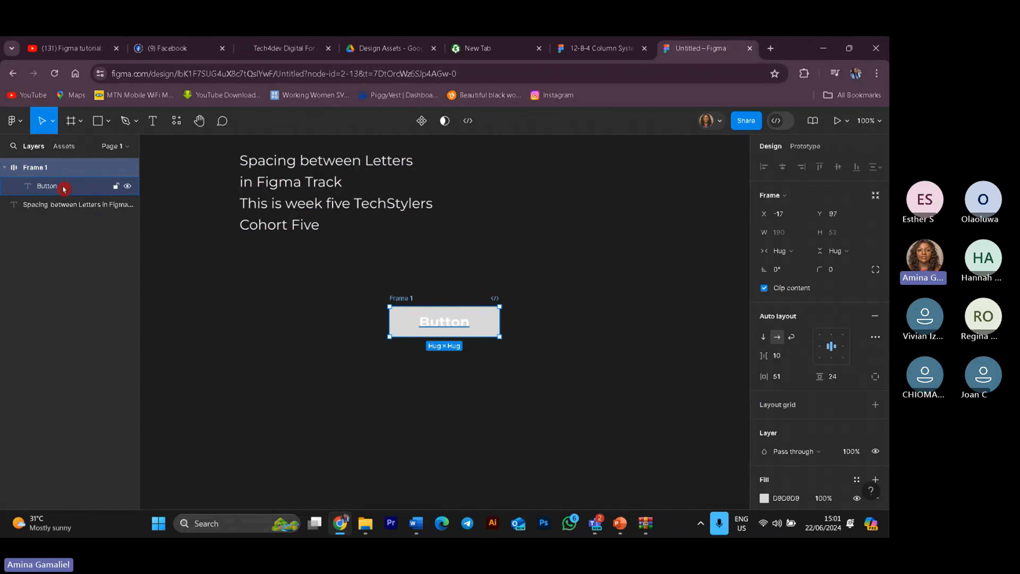
double_click(456, 325)
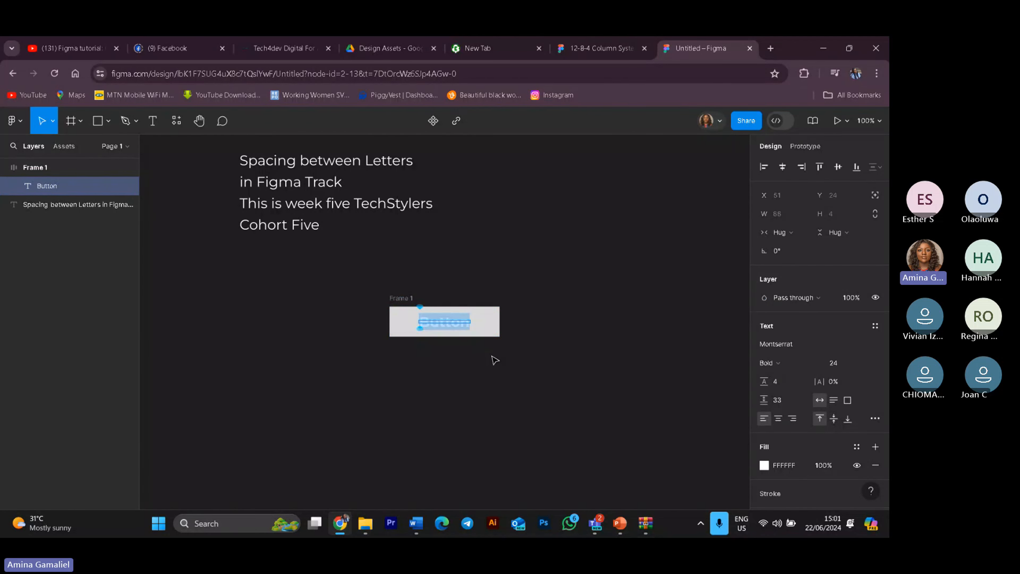
text(G)
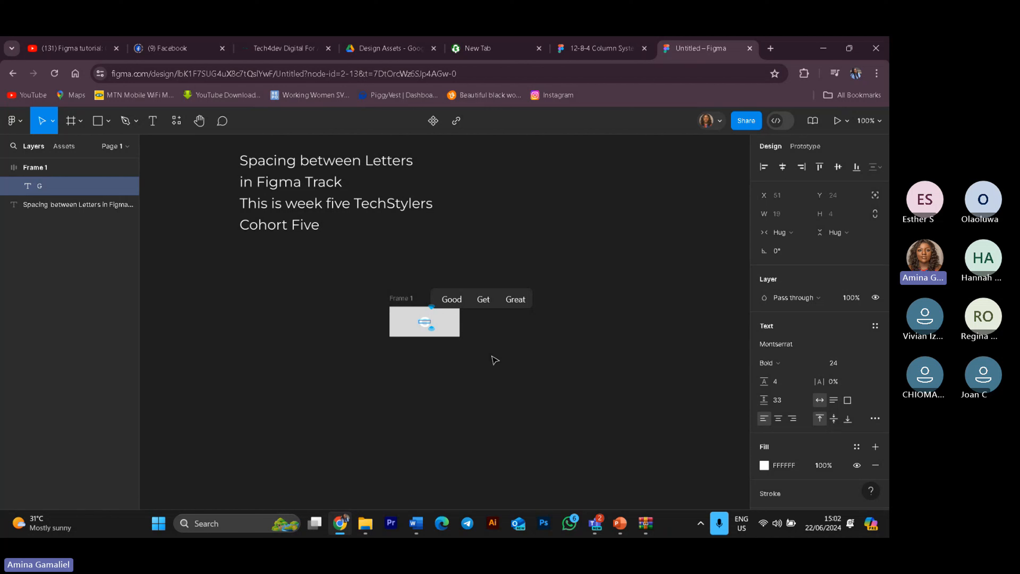
text(et )
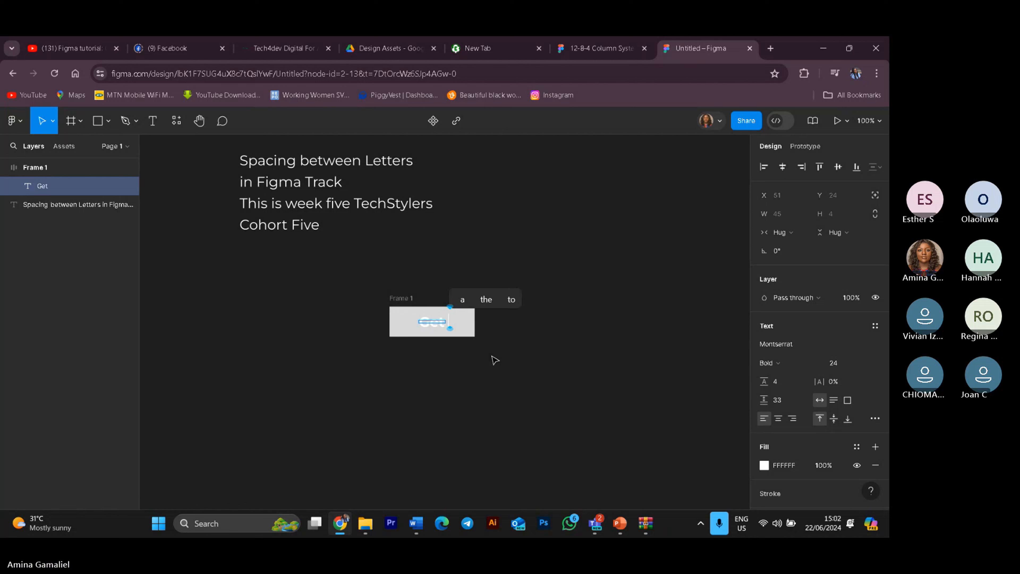
text(Start)
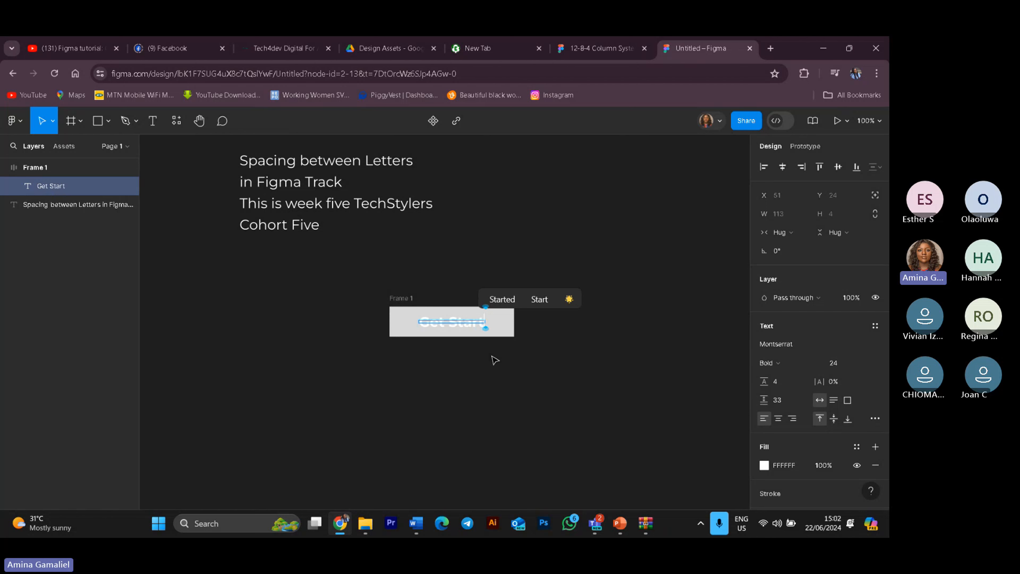
text(ed)
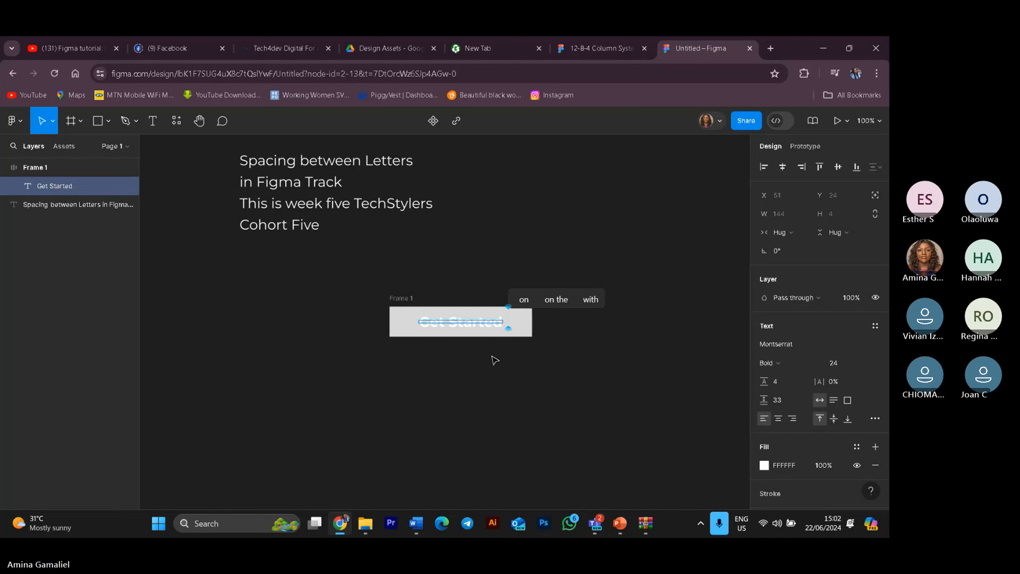
text(T)
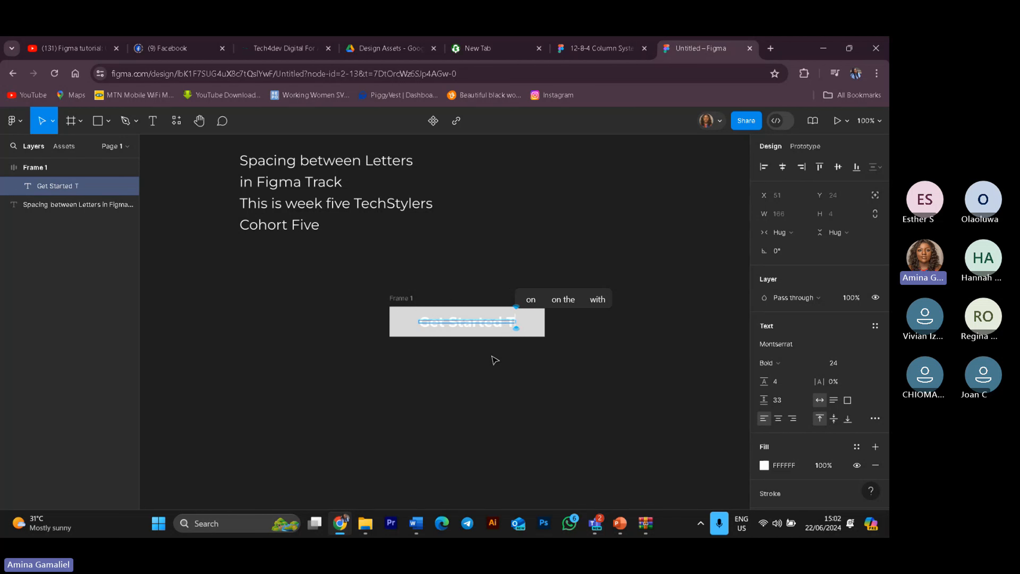
text(oday)
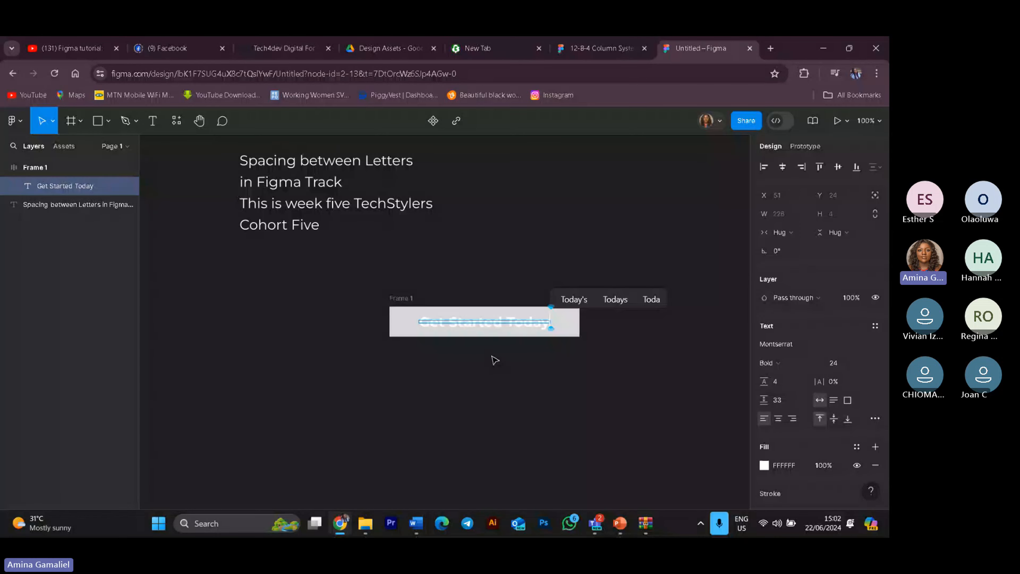
key(Escape)
click(582, 408)
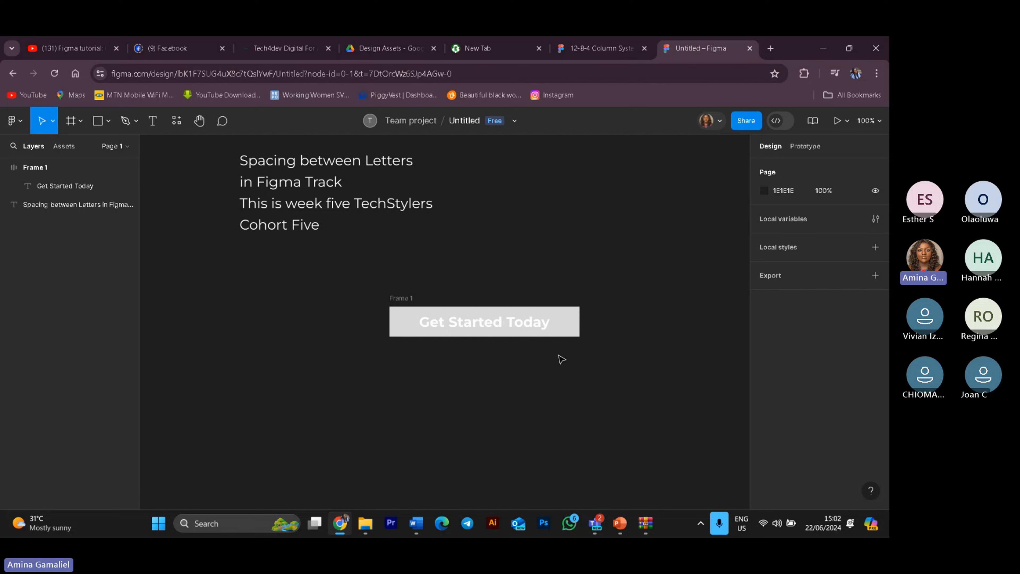
Step: Inspect the button frame's auto layout settings and its label's text properties
click(566, 320)
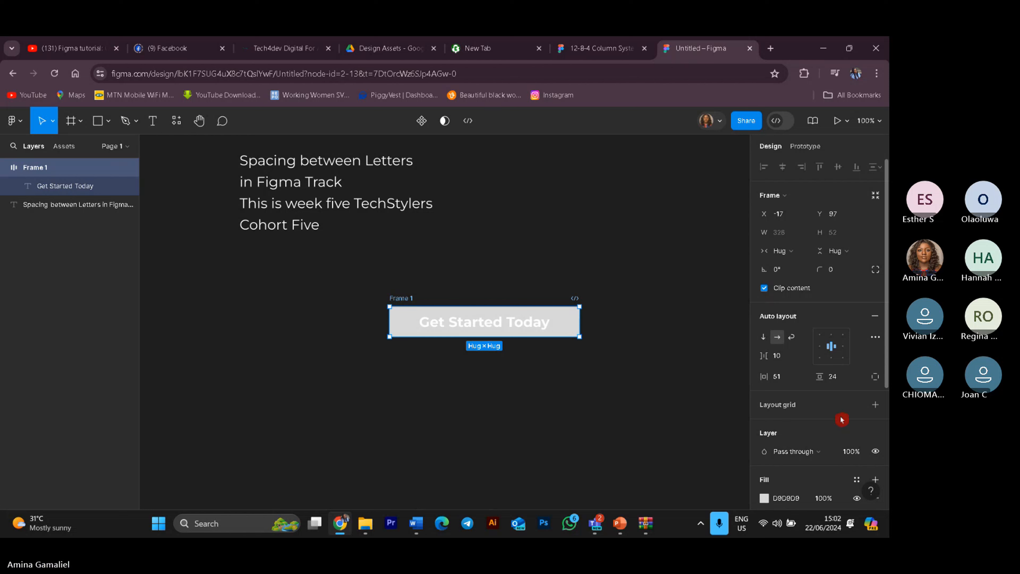
scroll(842, 420, down, 5)
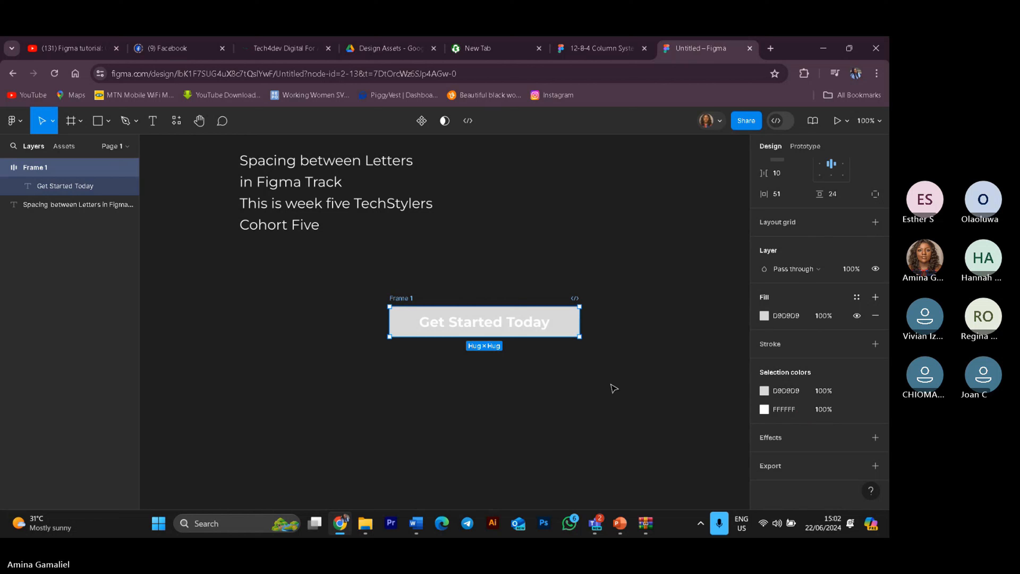
scroll(825, 305, up, 4)
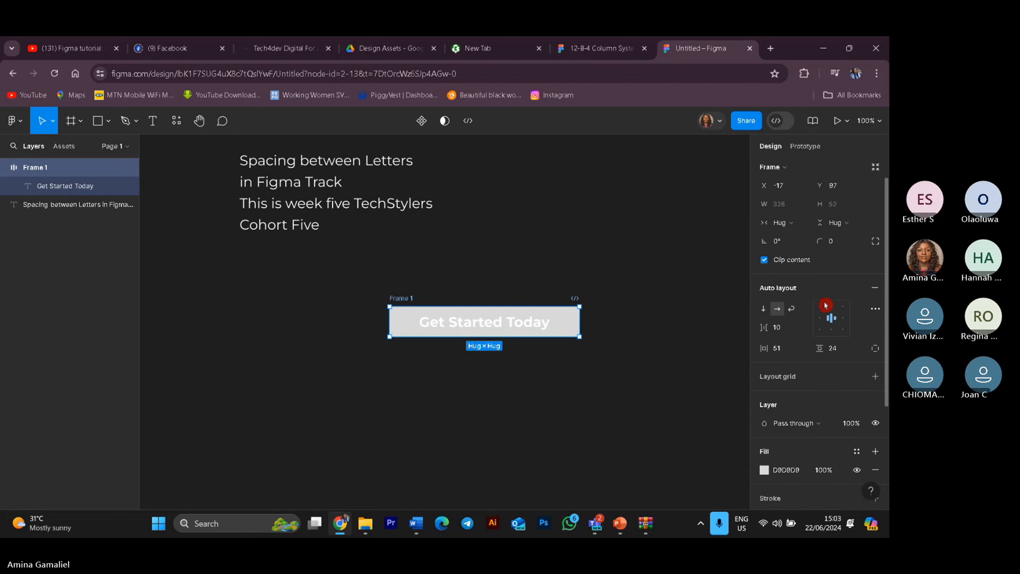
click(875, 309)
click(748, 270)
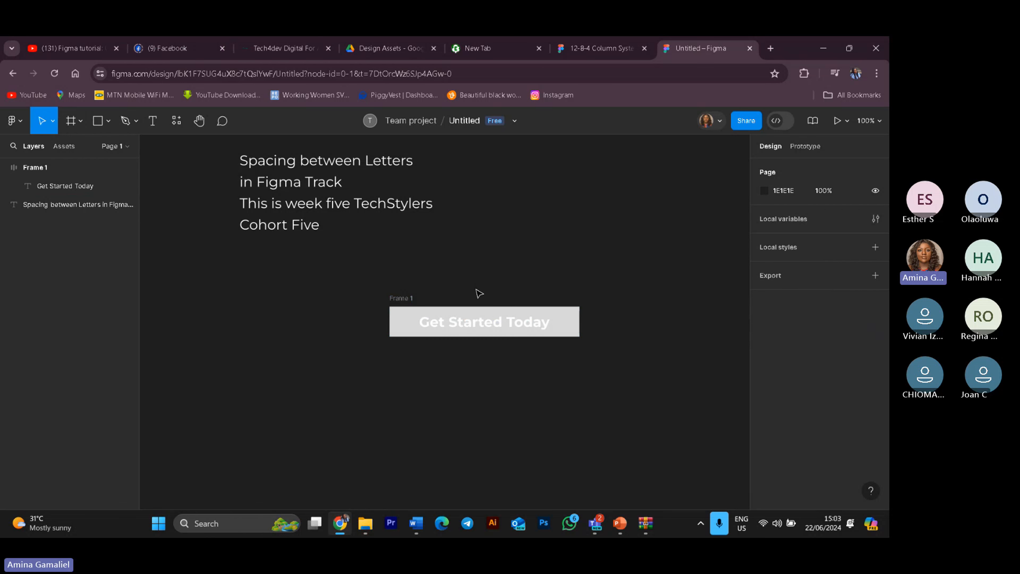
click(472, 323)
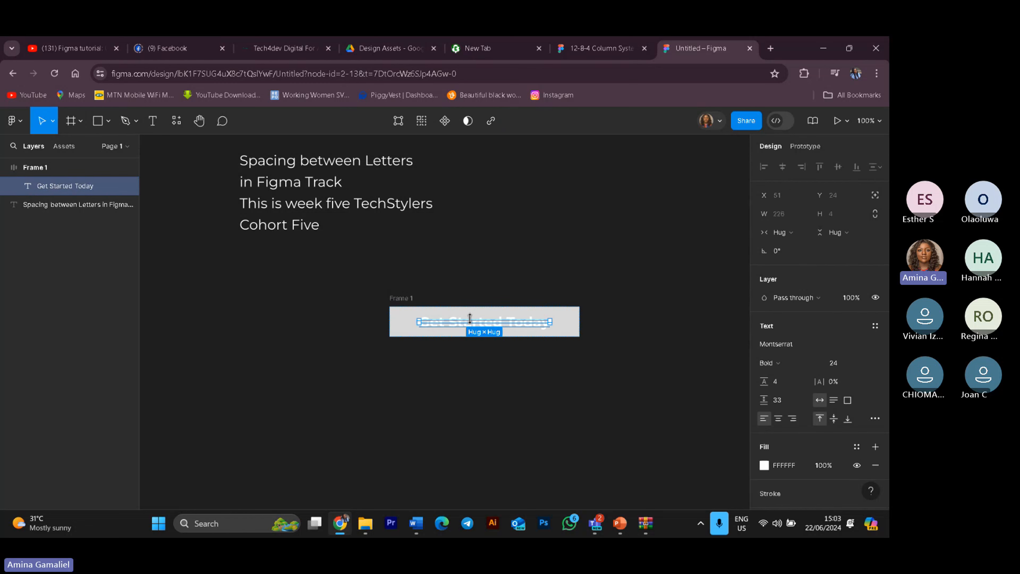
click(495, 346)
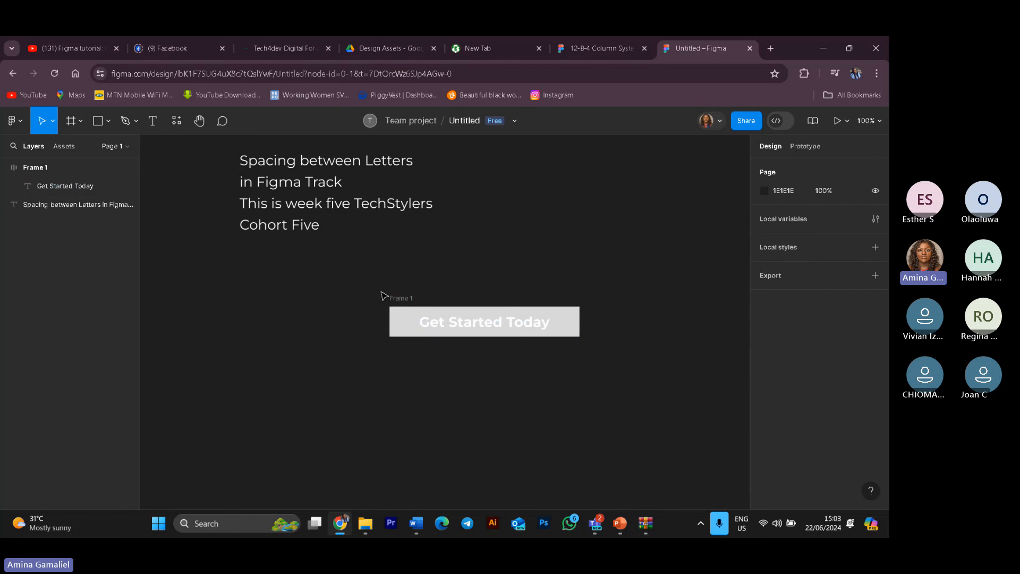
Step: Select the button frame and turn it into a component
drag(384, 297, 587, 360)
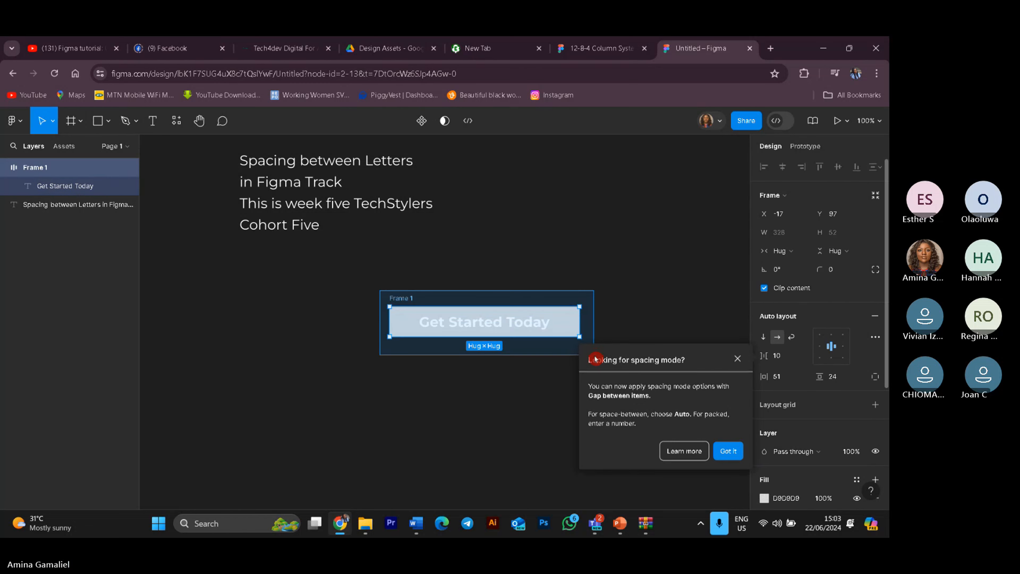
click(422, 120)
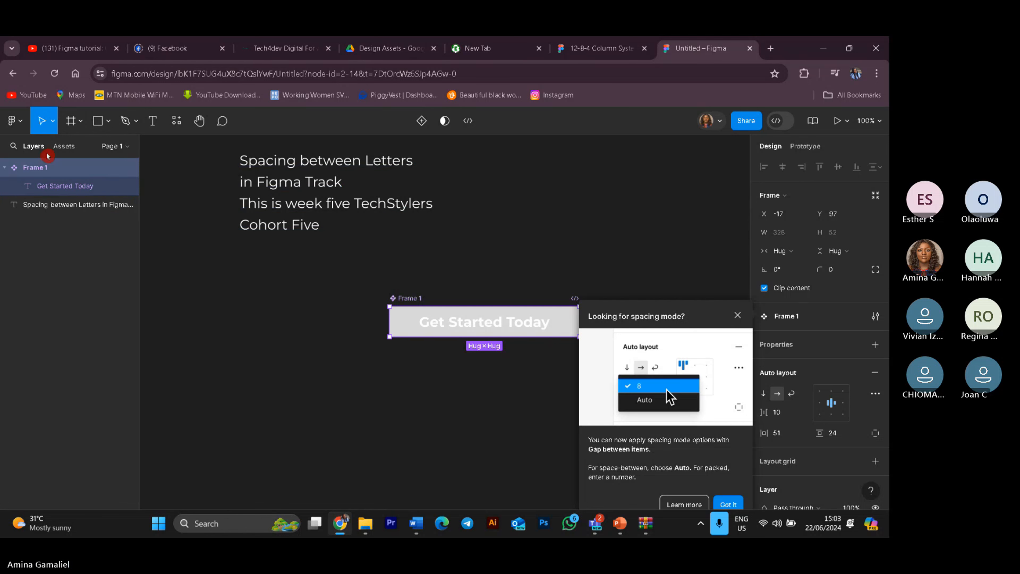
click(62, 147)
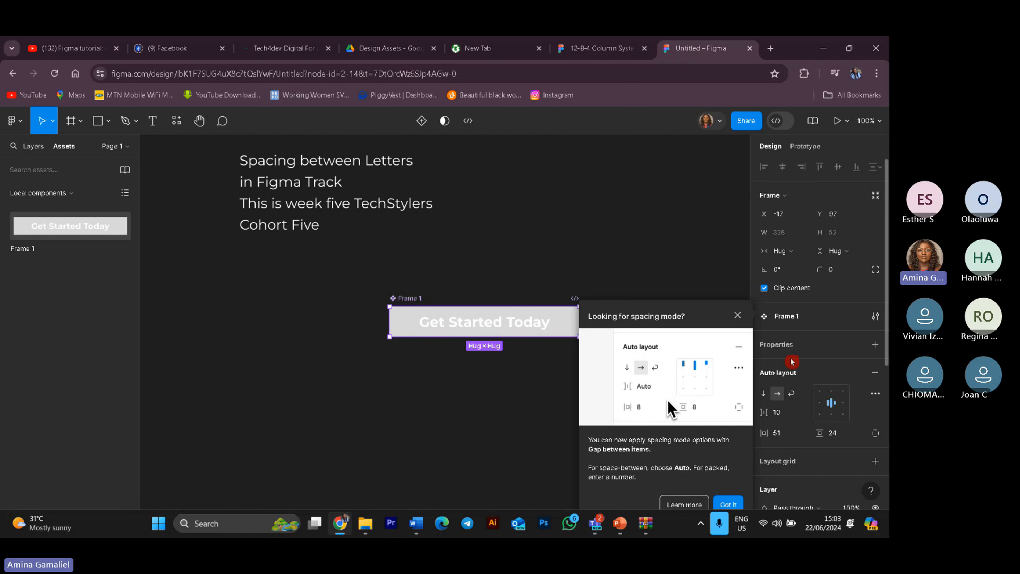
click(740, 321)
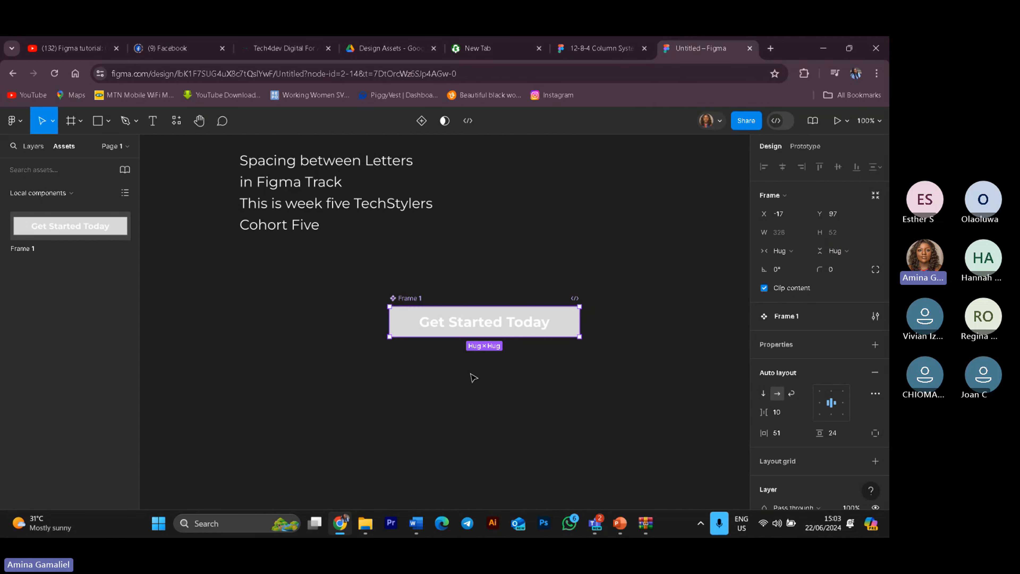
Step: Insert an instance of the button component from the assets and place it below the original
click(47, 227)
click(47, 226)
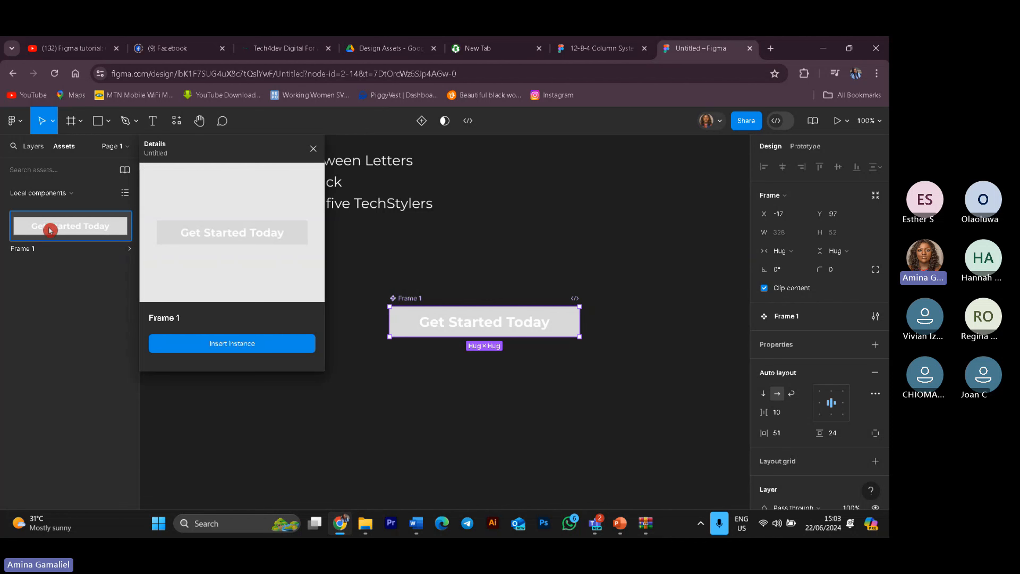
click(237, 356)
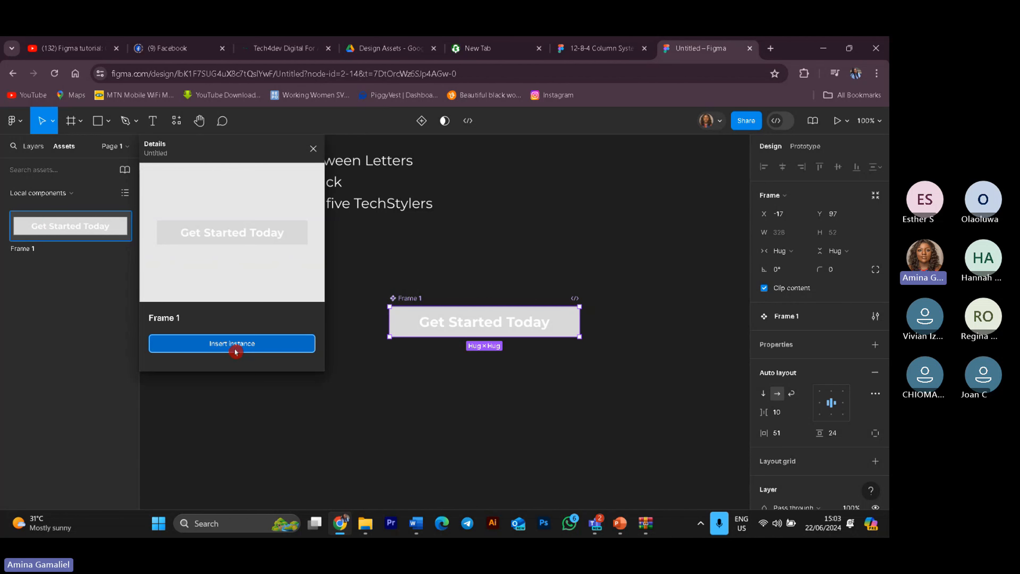
drag(540, 330, 440, 371)
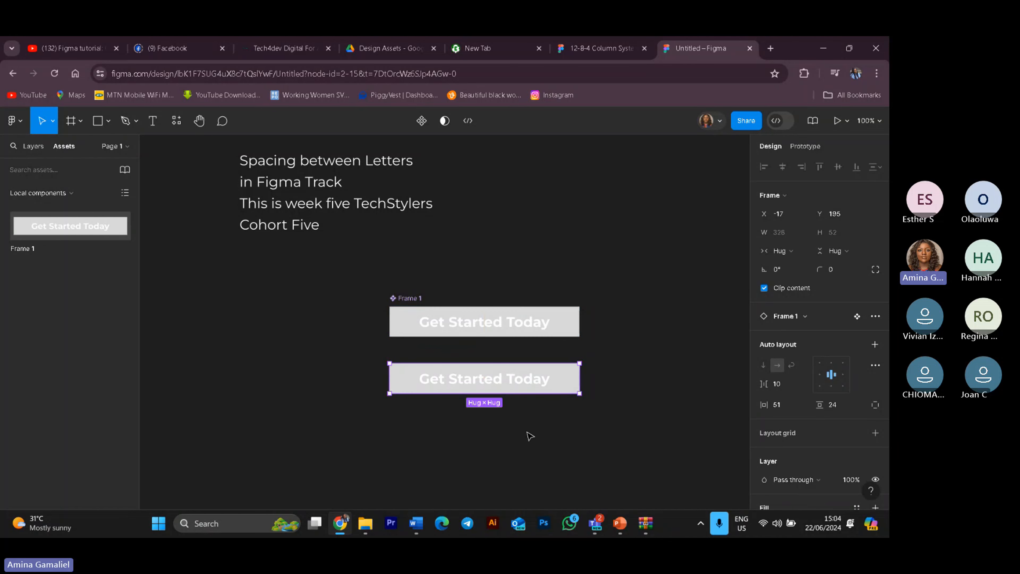
Step: Change the main component's background fill to dark red 9A0A0A
click(556, 331)
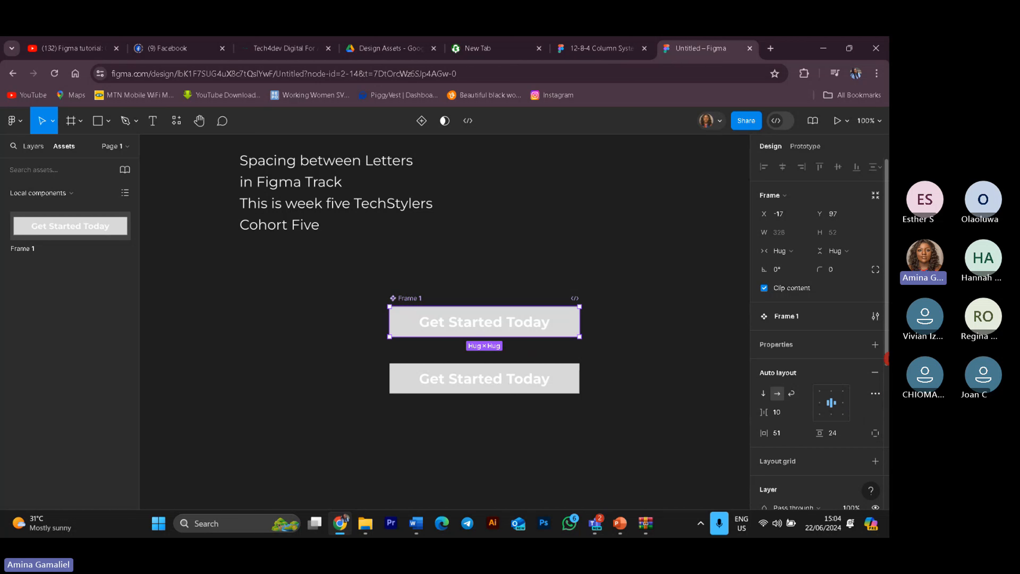
scroll(857, 342, down, 6)
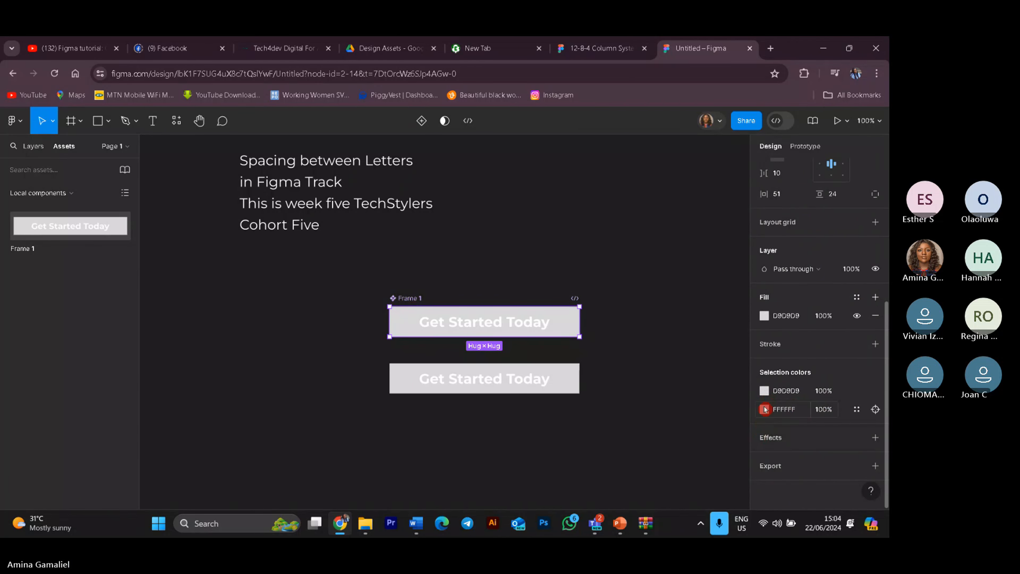
click(765, 393)
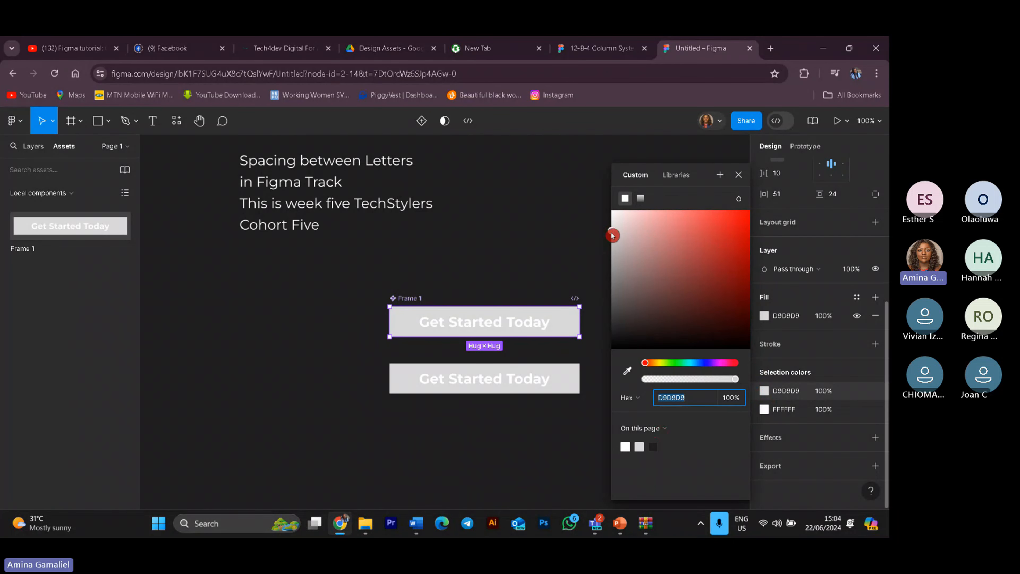
drag(612, 236, 741, 266)
click(353, 440)
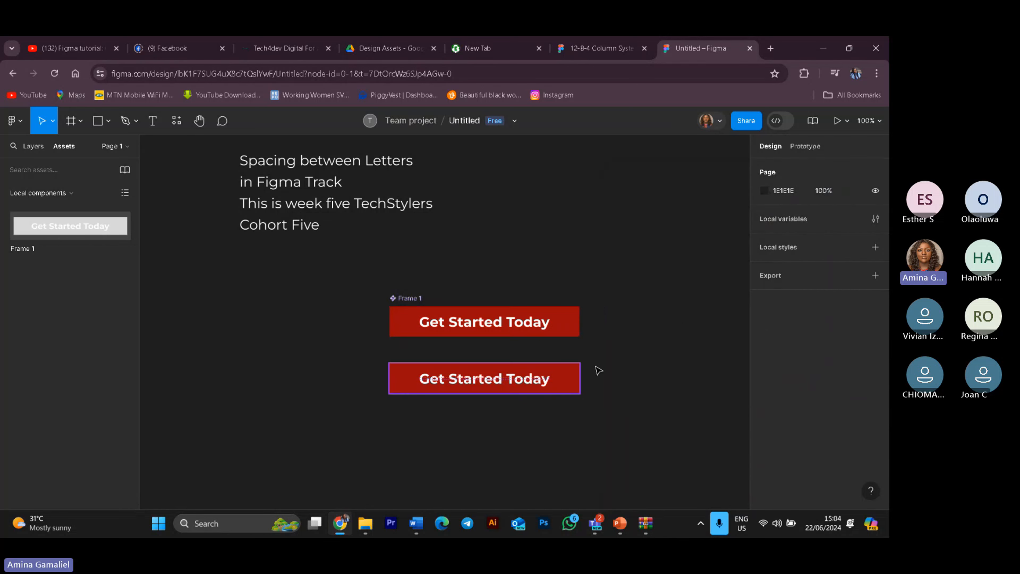
Step: Override the instance's background fill with the gold colour 9A720A
click(577, 378)
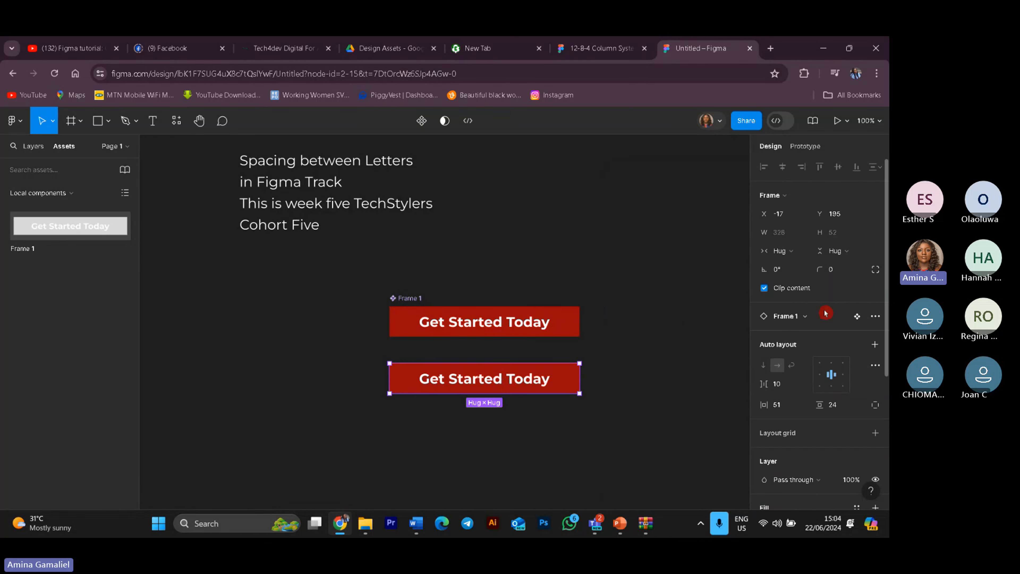
scroll(817, 438, down, 5)
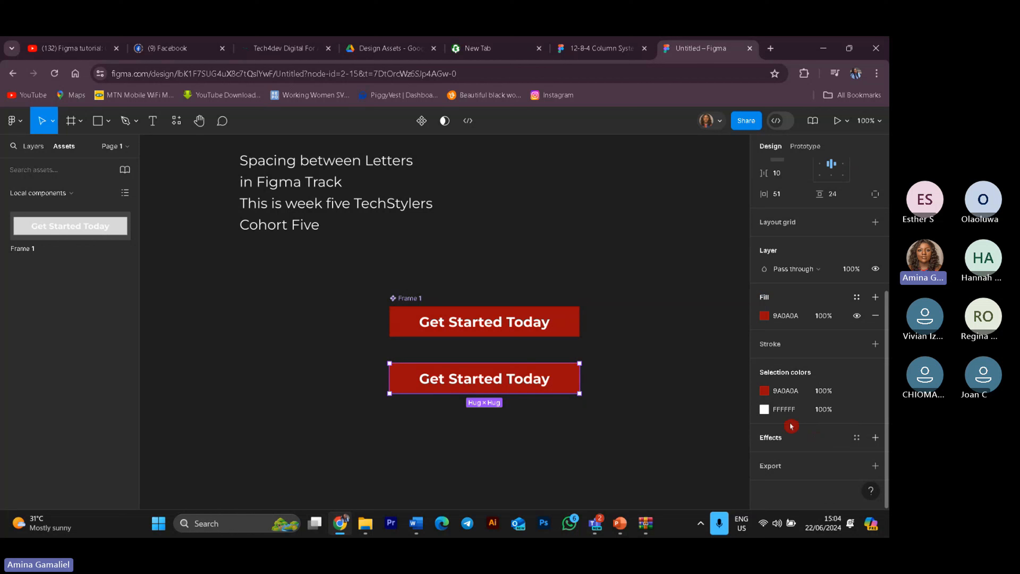
click(765, 391)
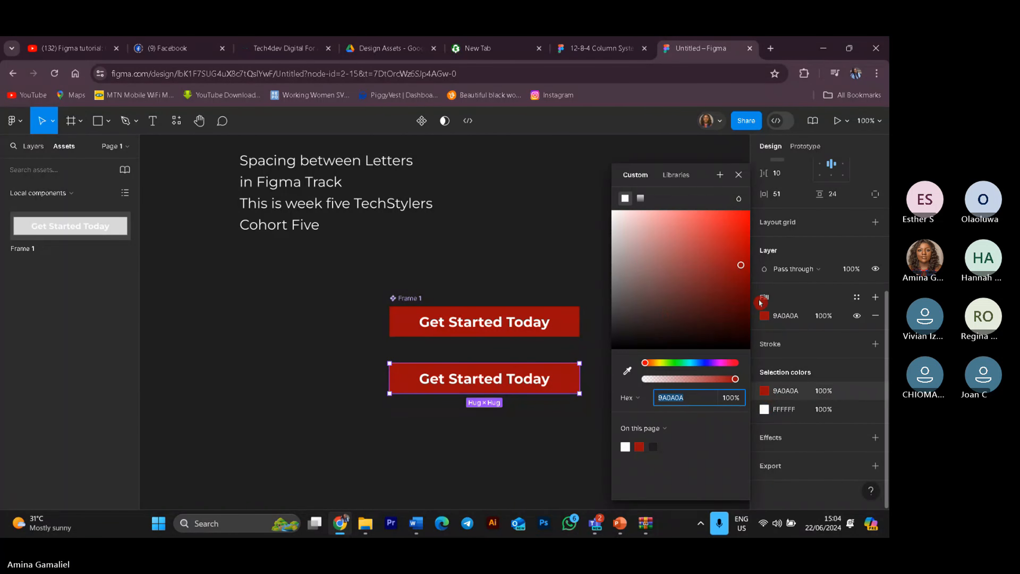
drag(651, 368, 657, 362)
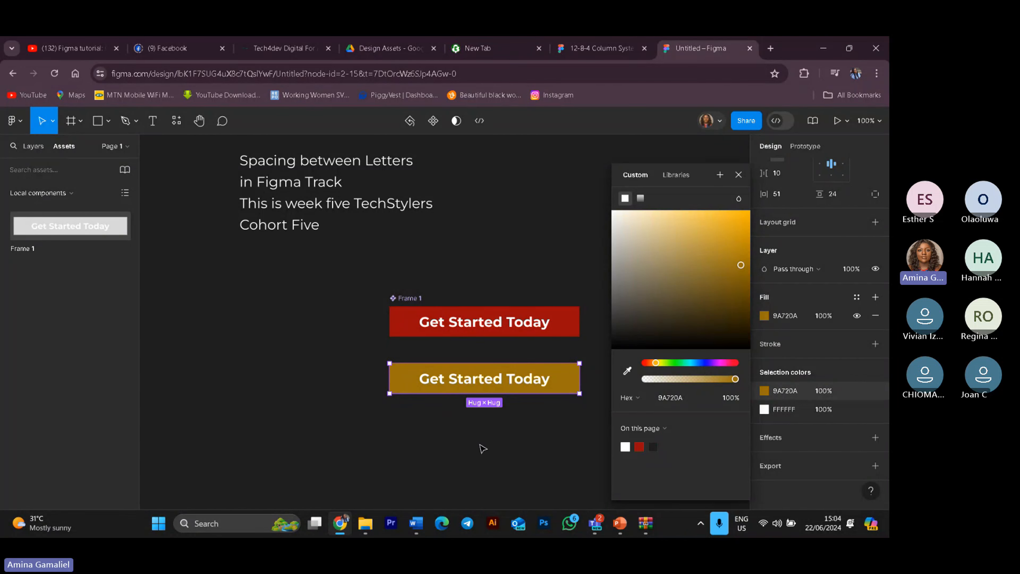
click(507, 462)
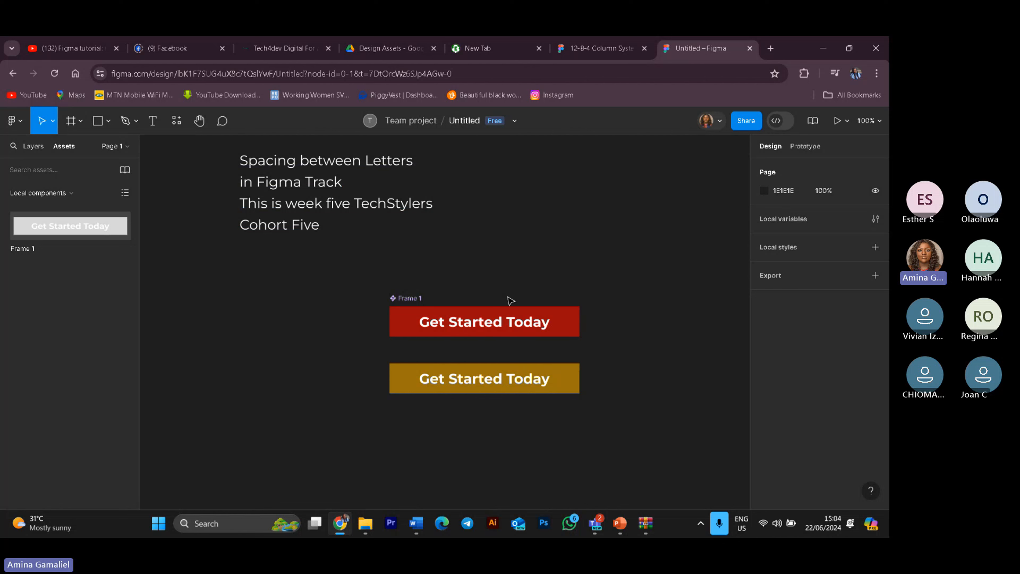
Step: Delete the main button component, then undo the deletion
click(547, 330)
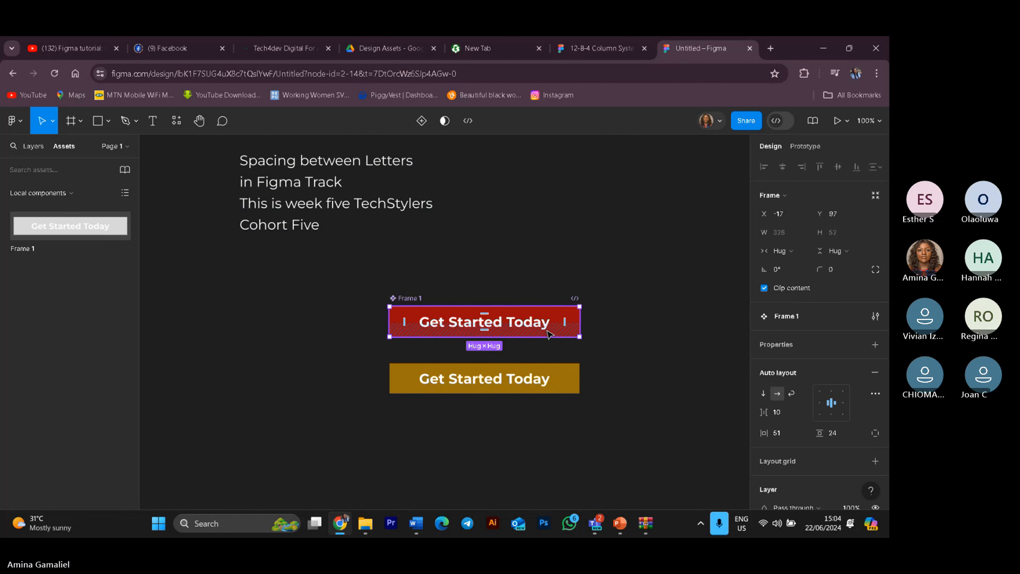
key(Delete)
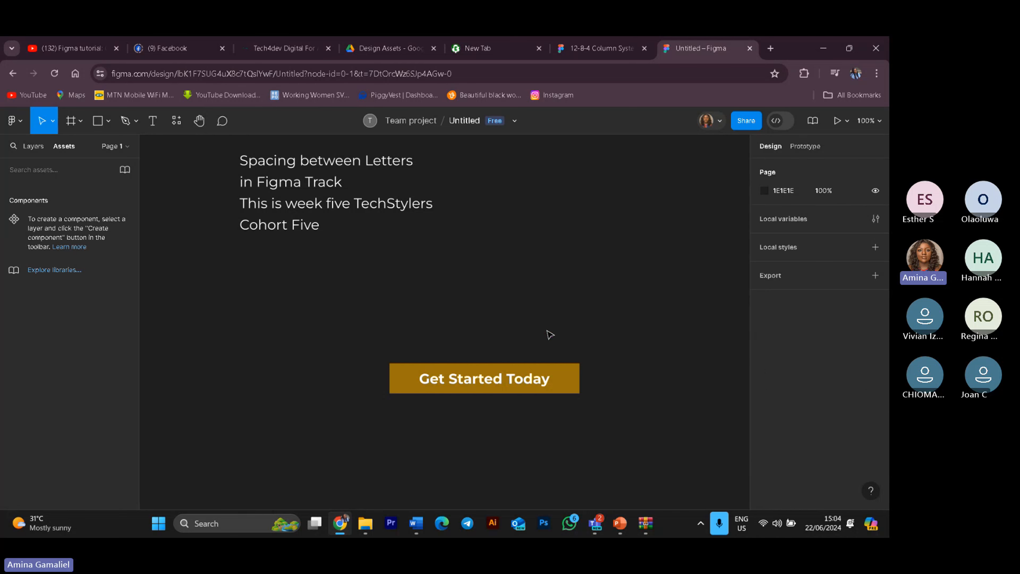
click(537, 385)
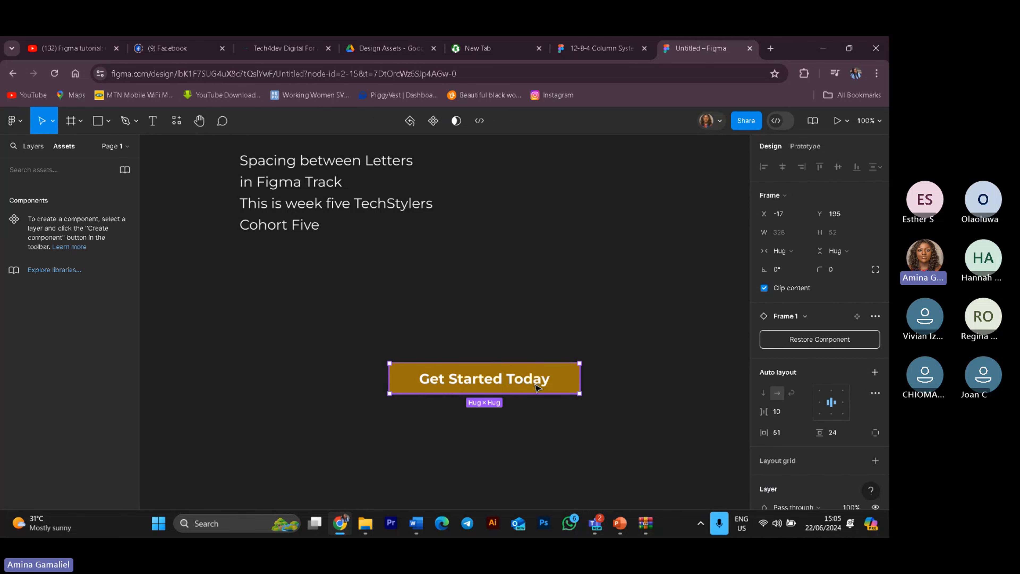
key(Escape)
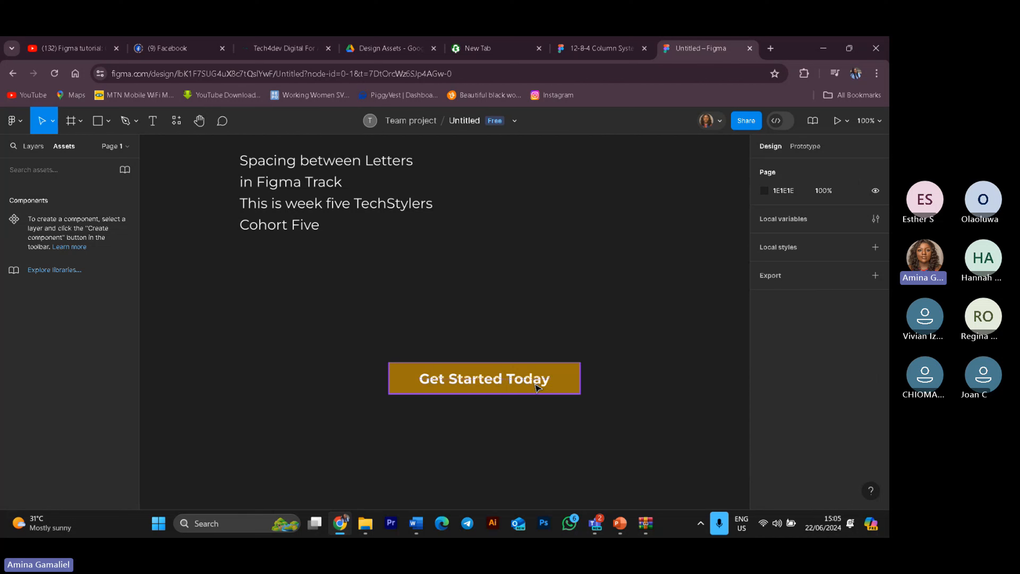
key(ctrl+z)
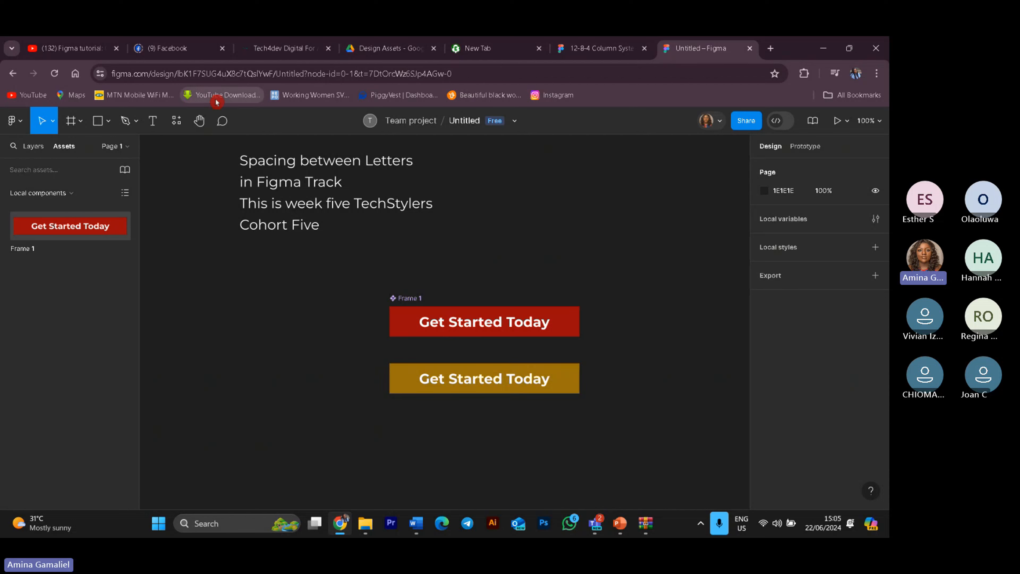
Step: Add a new page named Page 2 to the file
click(117, 148)
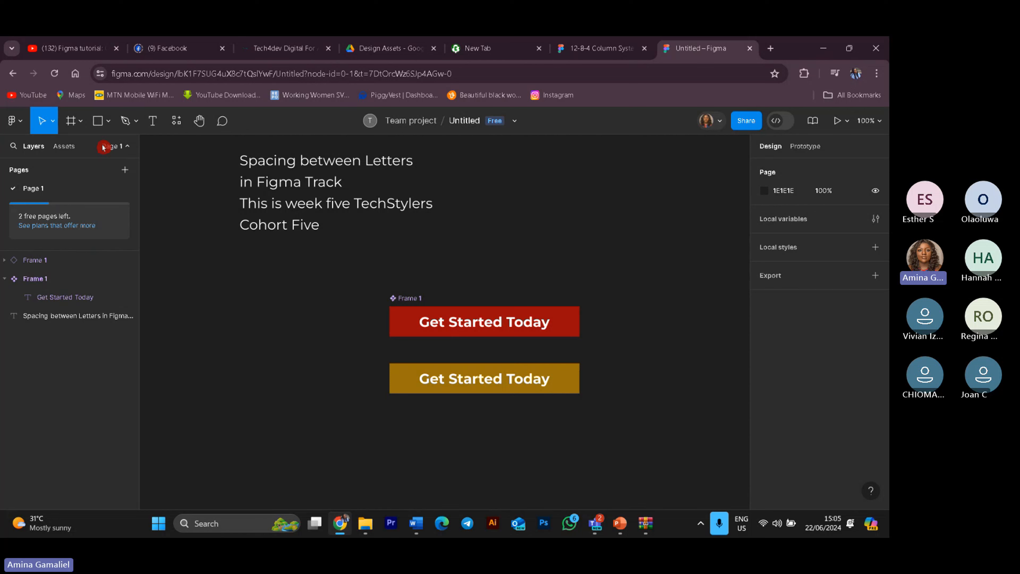
click(125, 173)
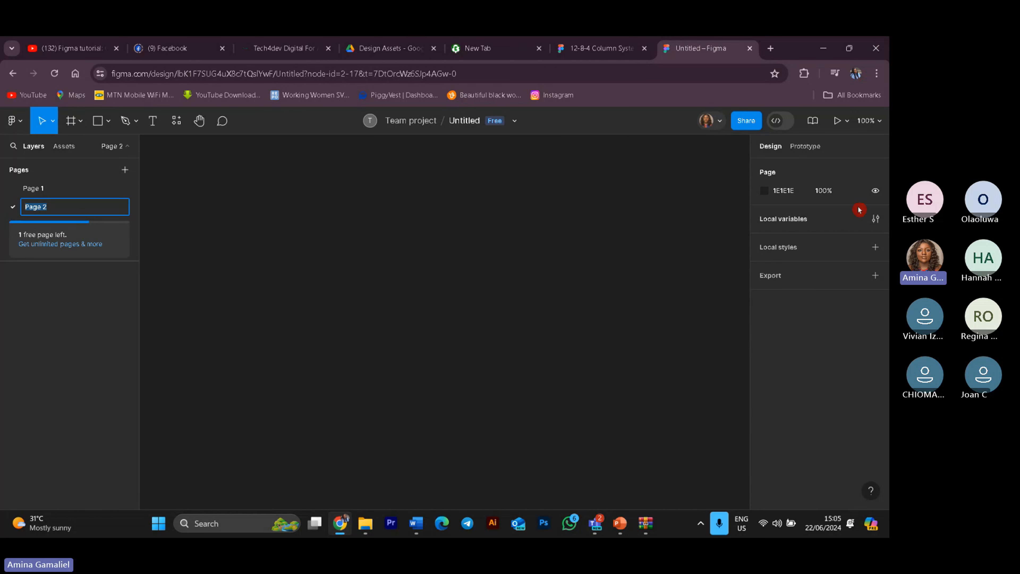
Step: Create a MacBook Pro 14" desktop frame on the new page with the Frame tool preset
click(80, 121)
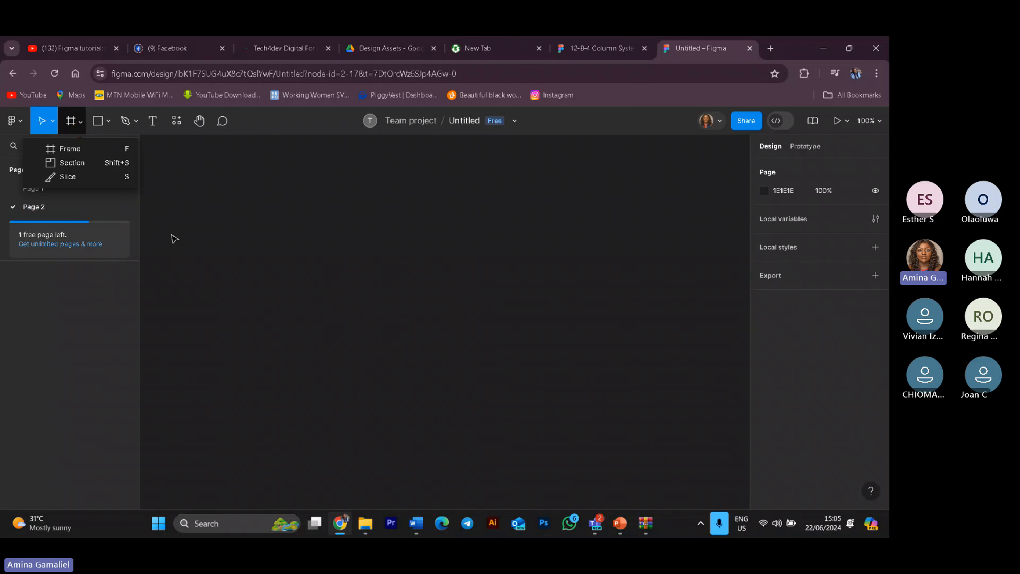
click(75, 154)
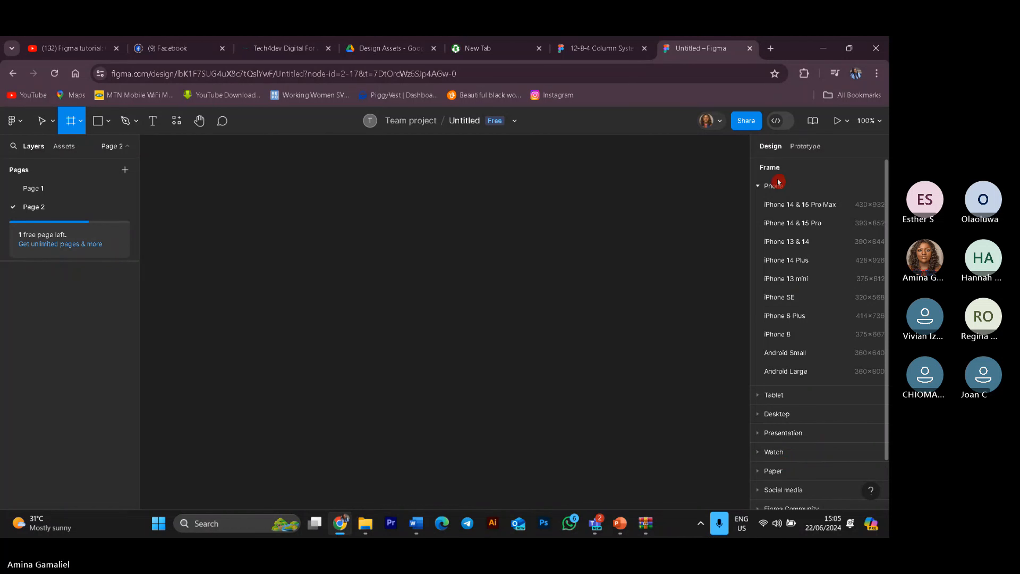
scroll(809, 224, down, 1)
click(763, 359)
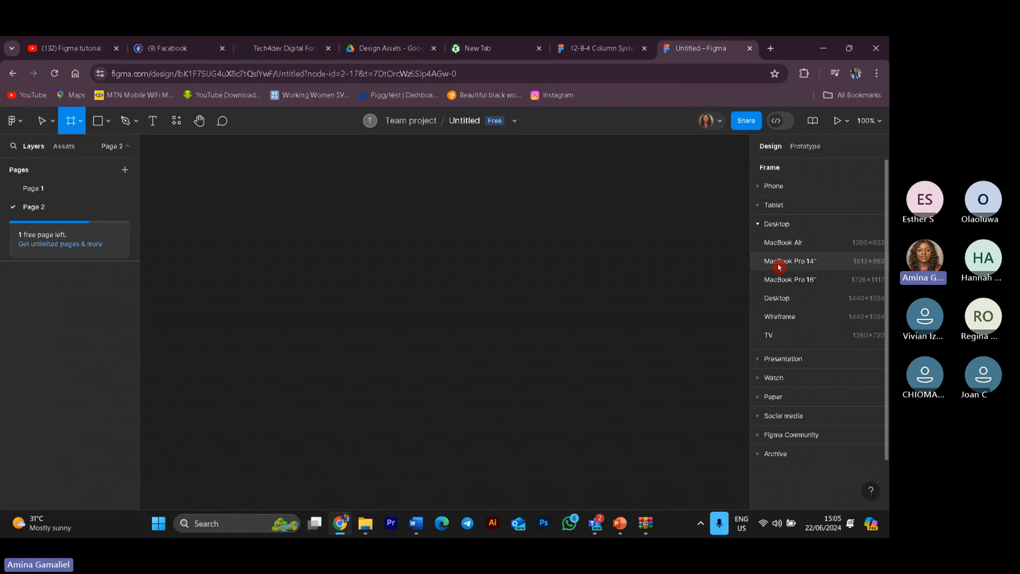
click(780, 266)
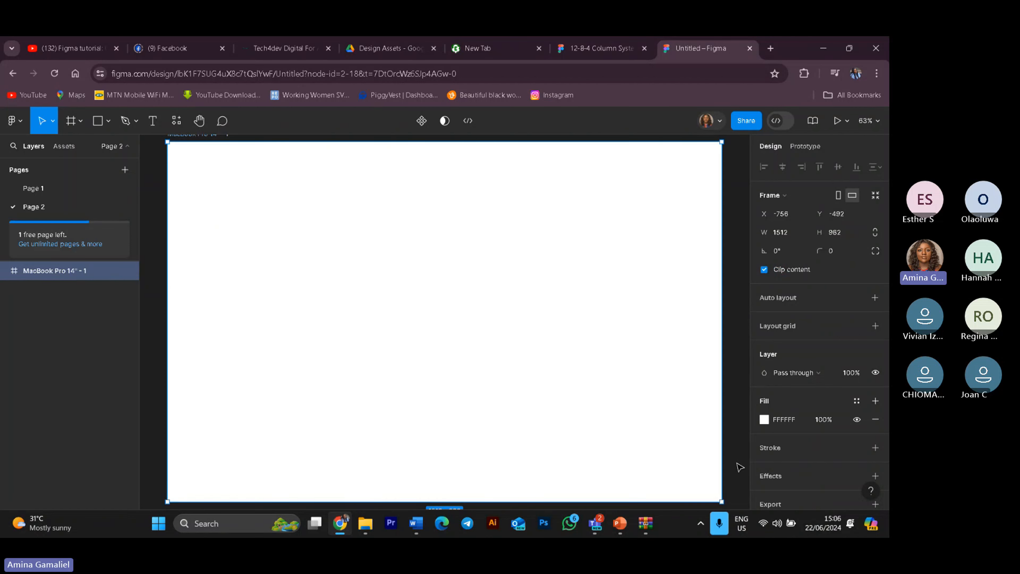
Step: Set the desktop frame's fill to the dark colour 0D0404
click(762, 422)
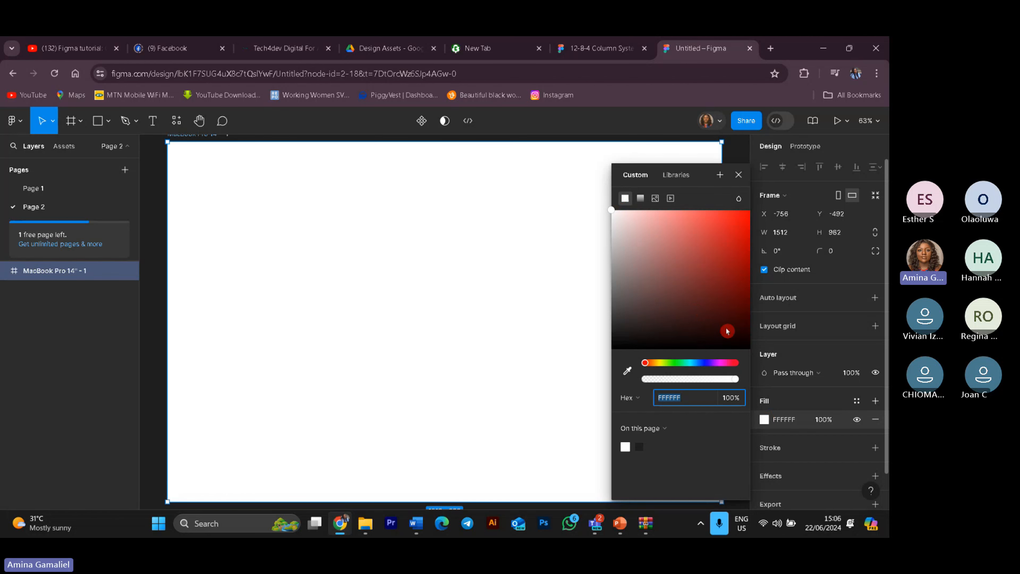
click(711, 342)
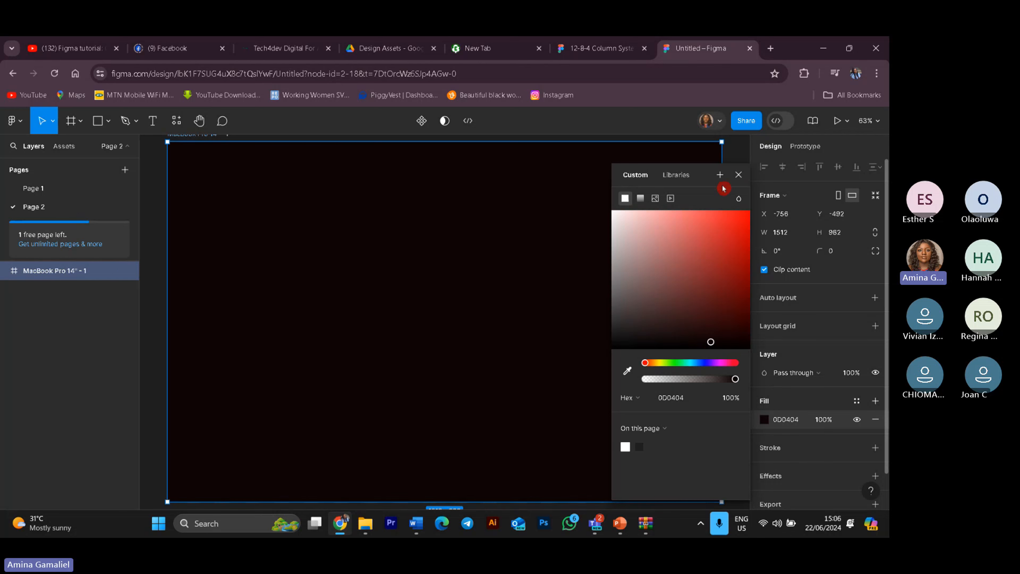
click(740, 180)
click(739, 177)
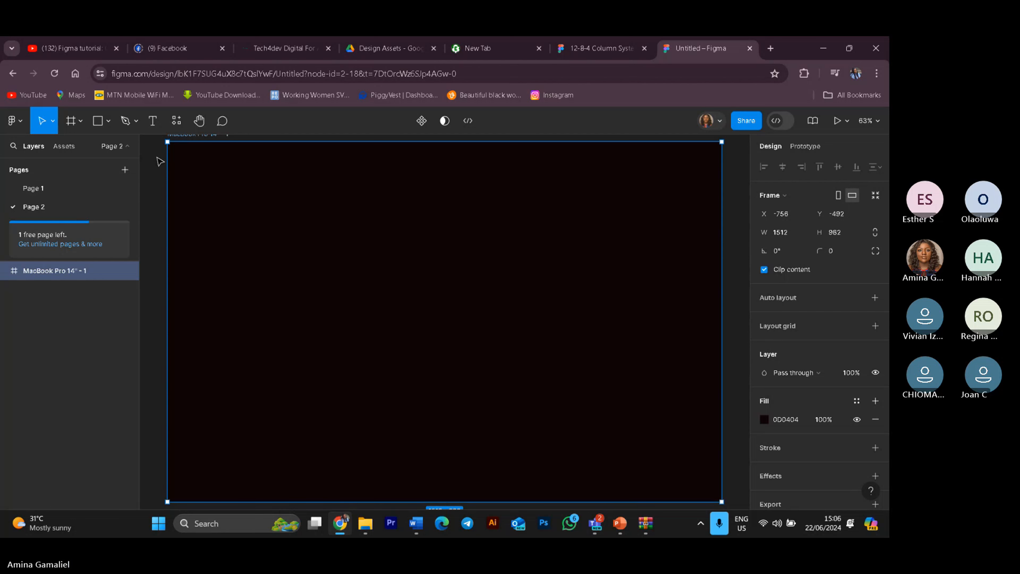
Step: Add a Home text label near the top centre of the frame
click(153, 122)
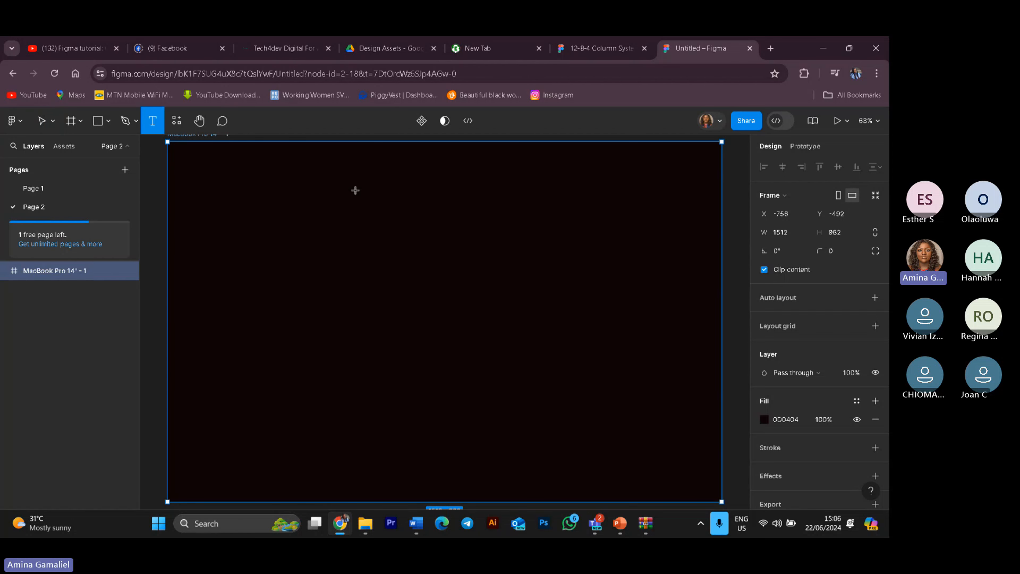
click(432, 183)
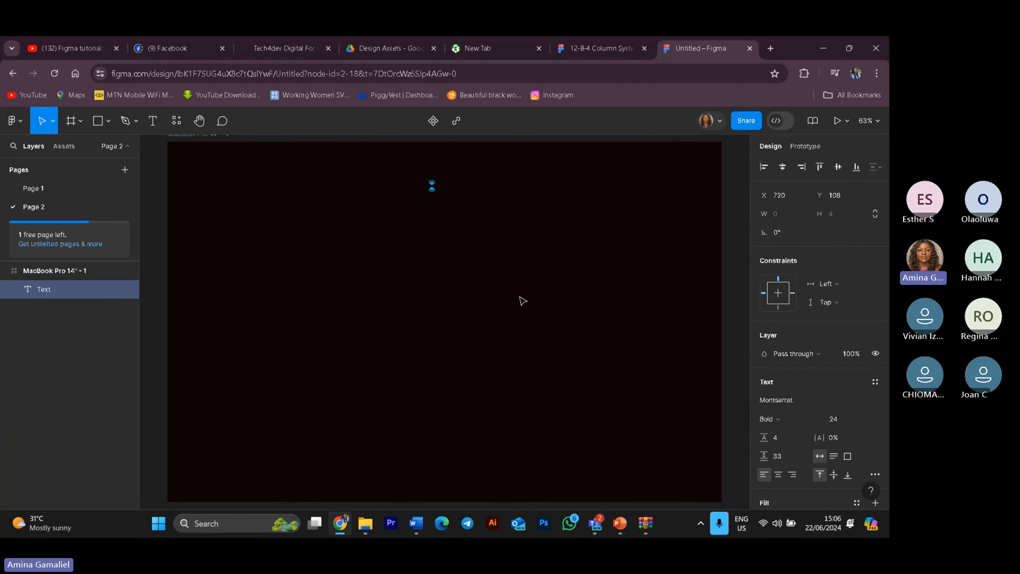
text(Hoe)
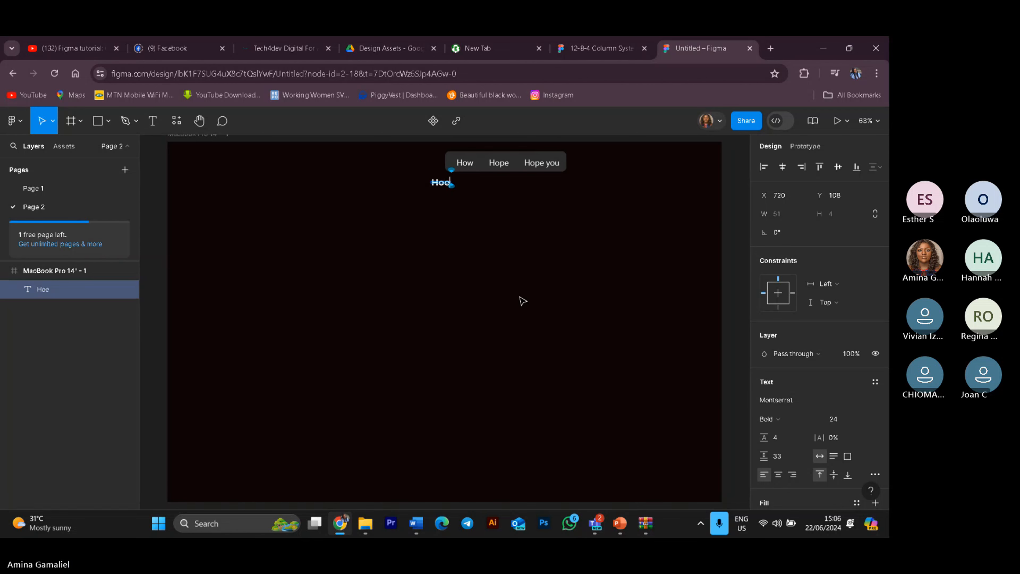
key(BackSpace)
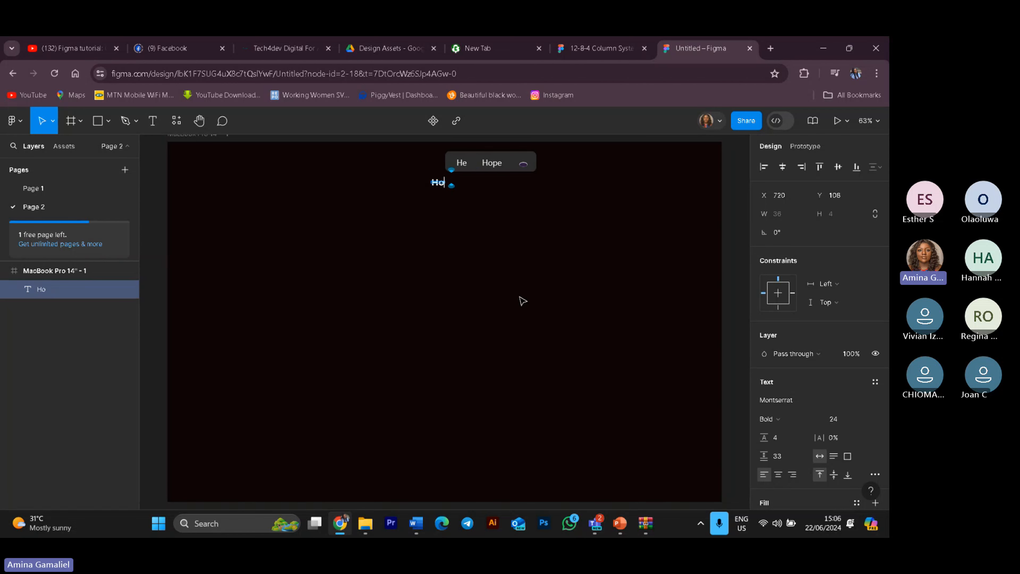
text(me)
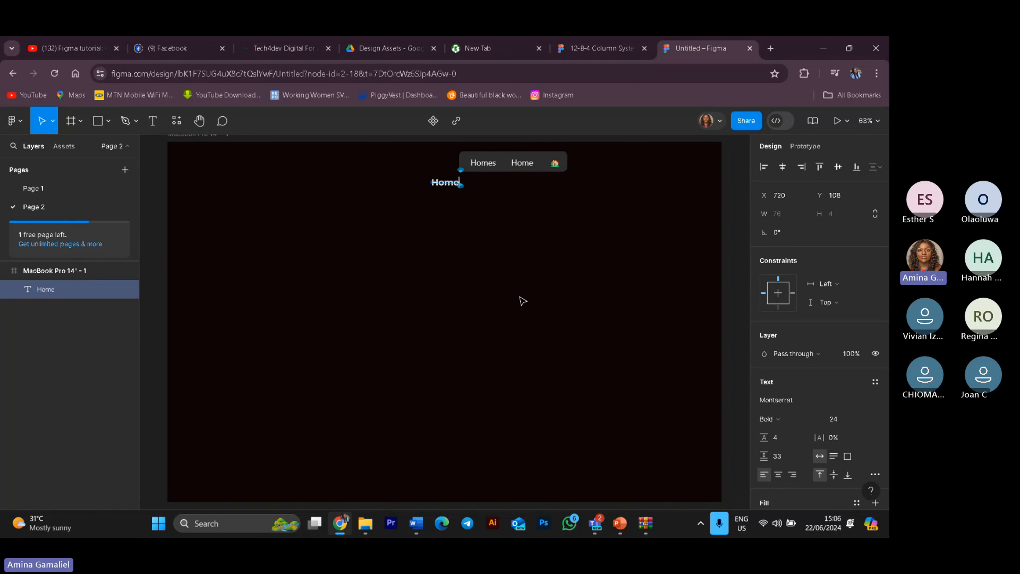
key(Escape)
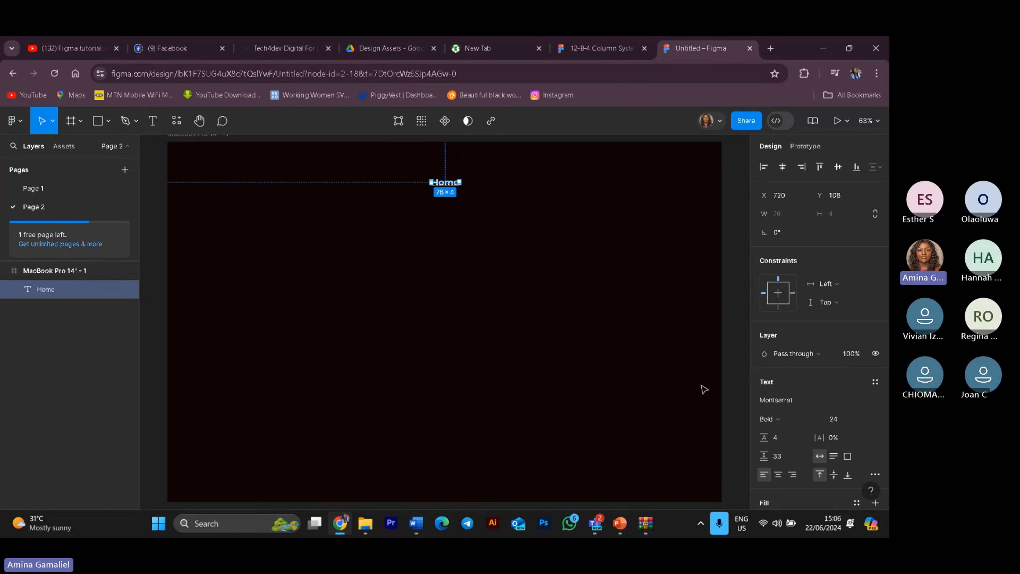
Step: Set the Home label's font weight to Medium
click(819, 420)
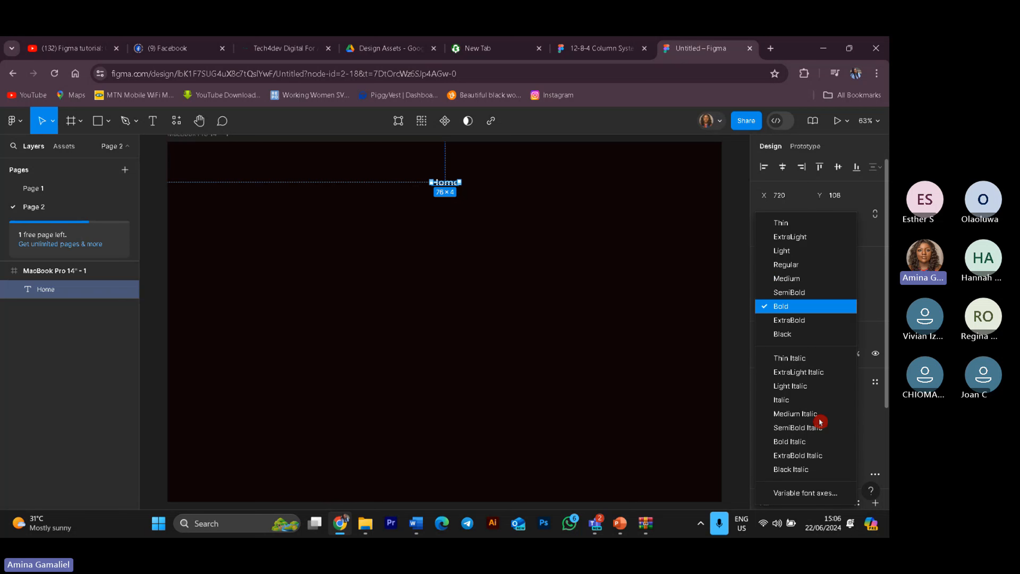
click(786, 278)
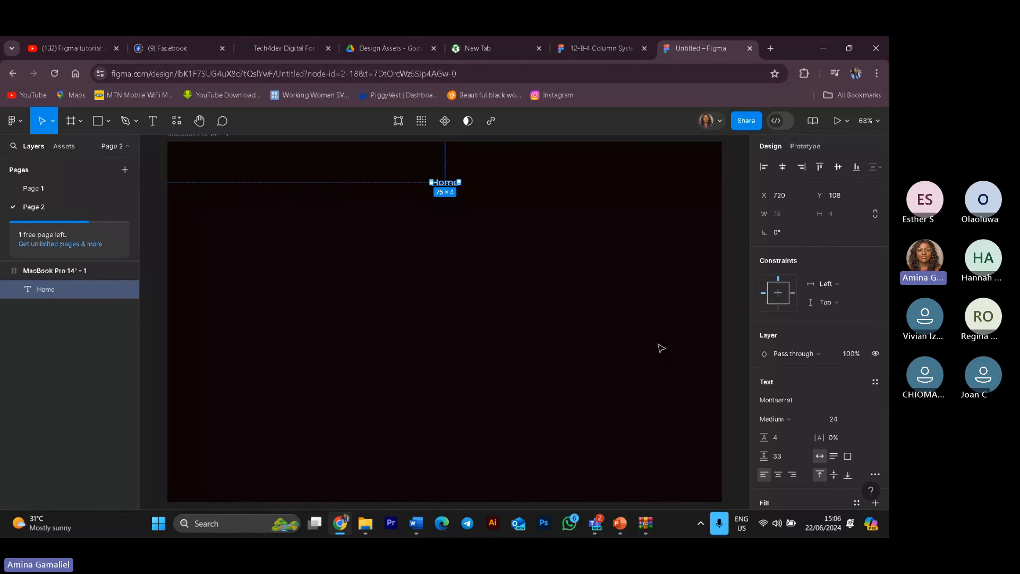
click(864, 420)
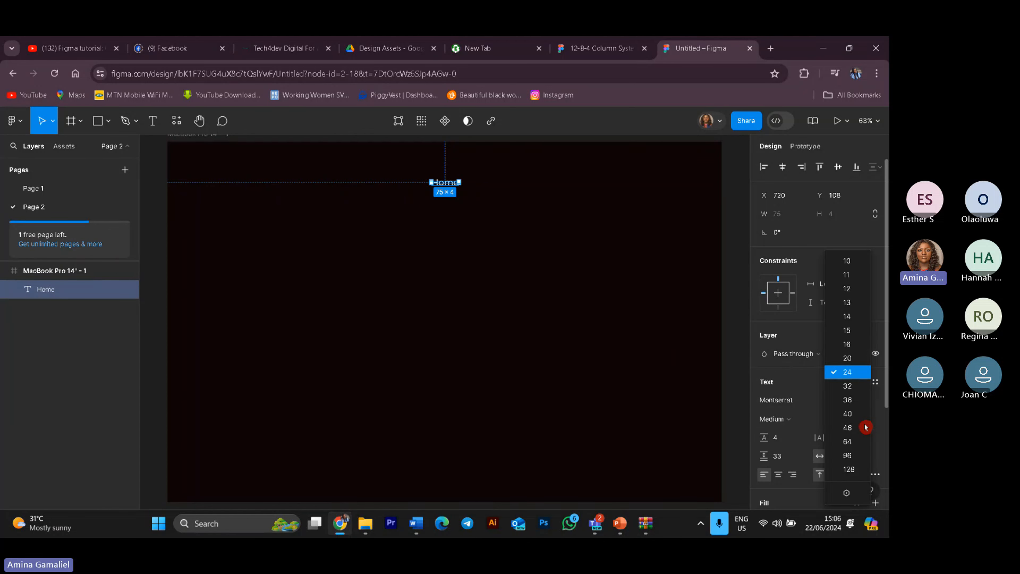
click(601, 315)
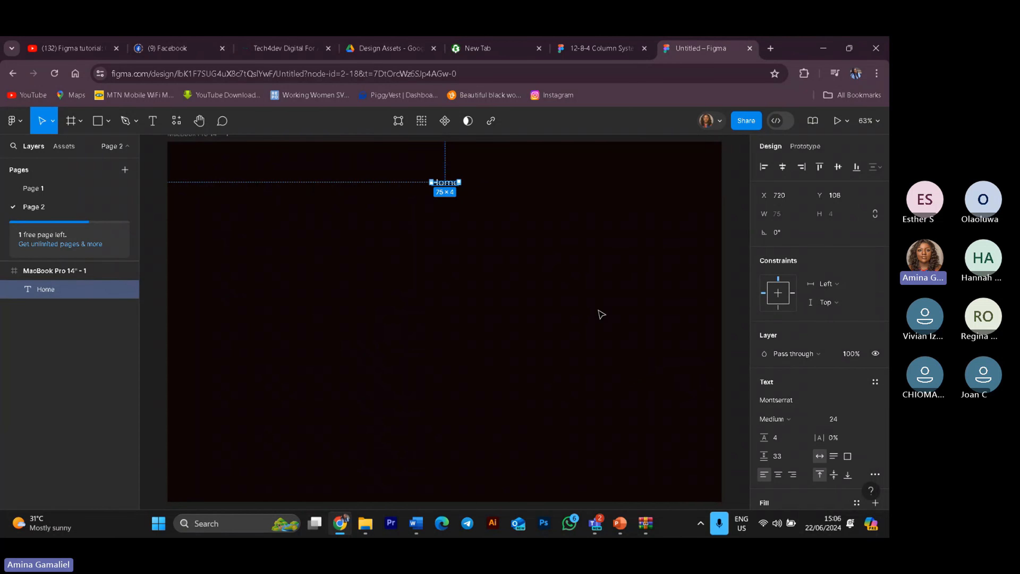
click(486, 189)
click(441, 179)
key(shift+d)
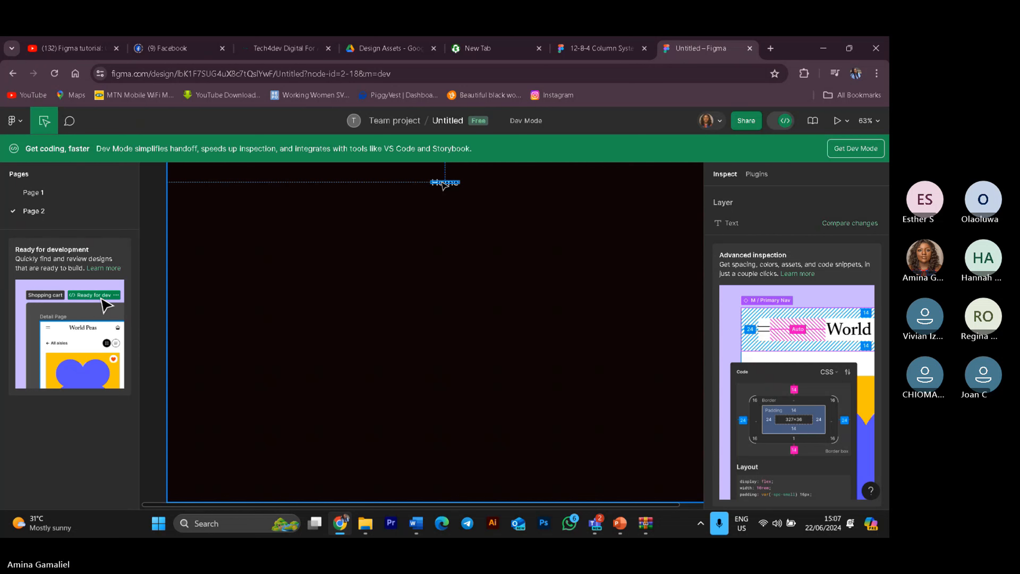
key(Escape)
click(444, 184)
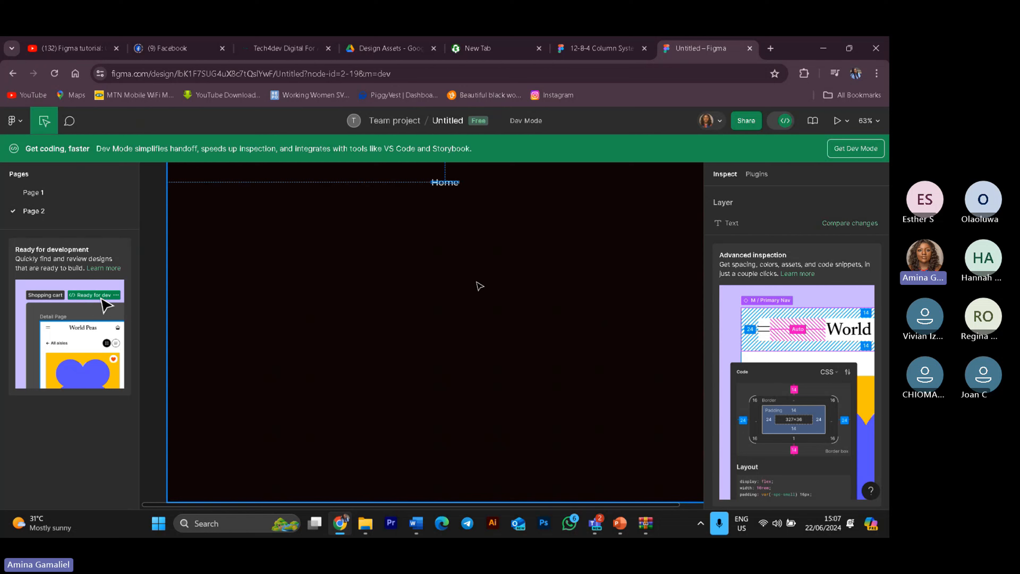
click(486, 290)
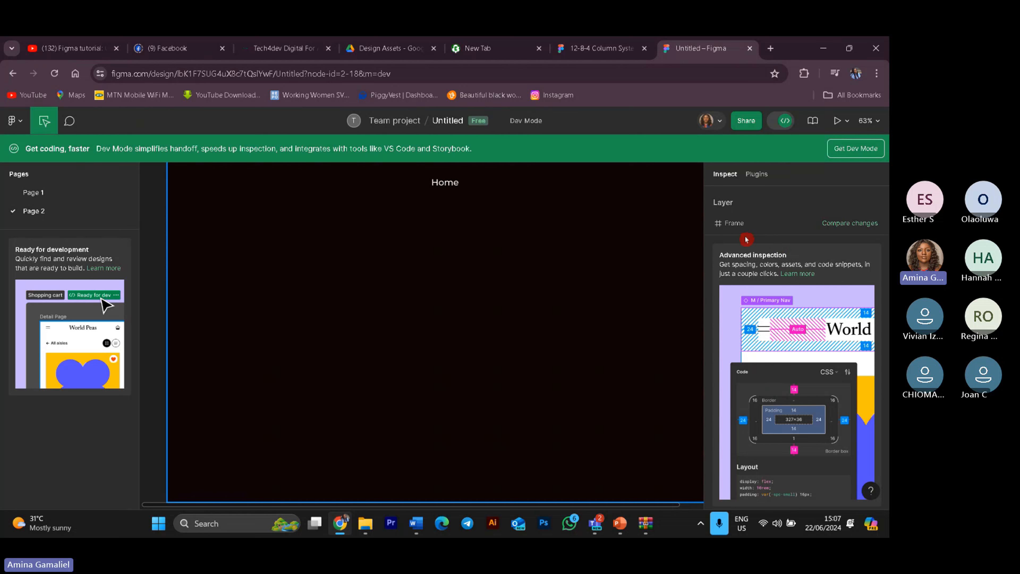
click(786, 121)
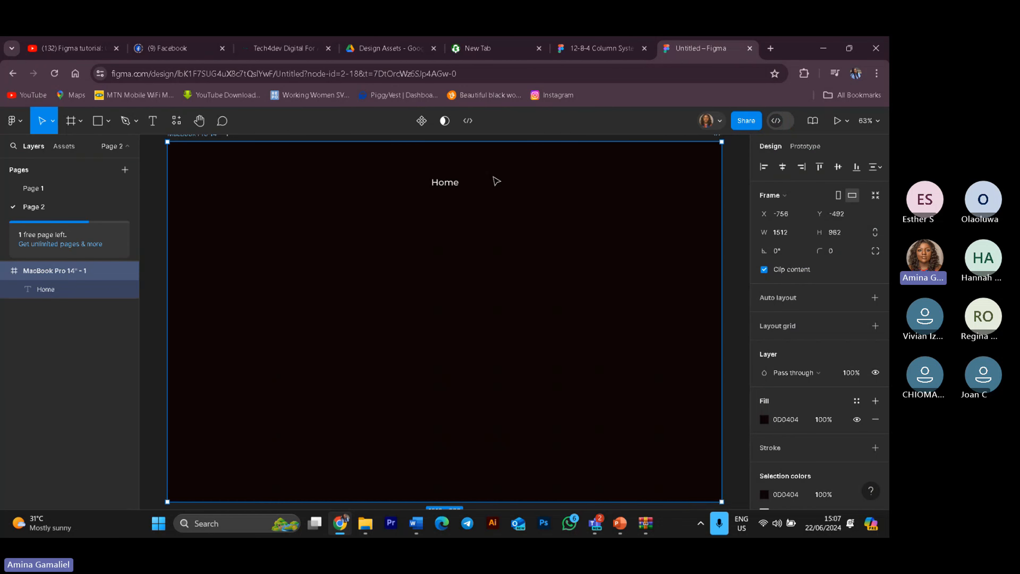
Step: Duplicate the Home label and move the copy to its right
click(445, 191)
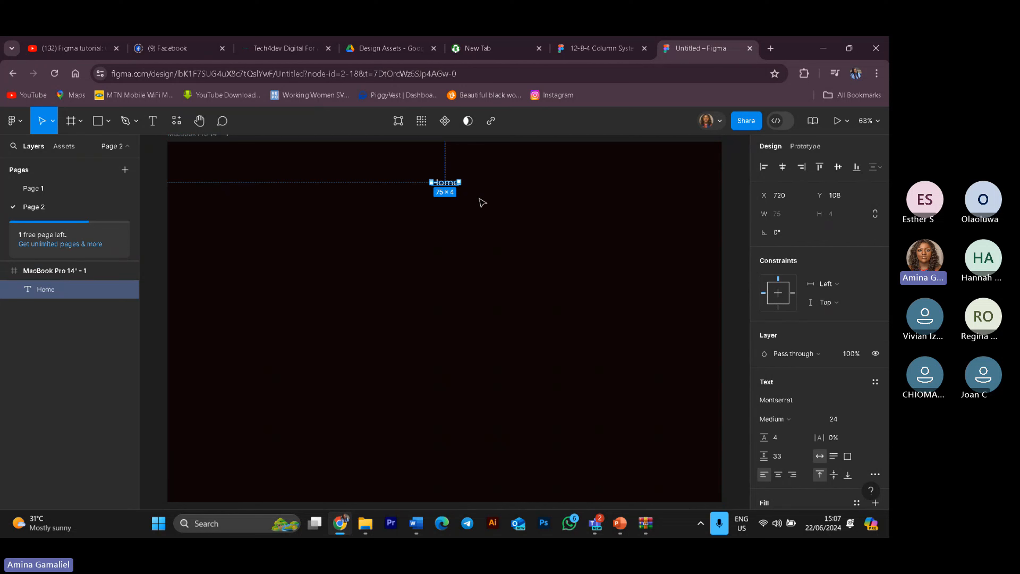
key(ctrl+d)
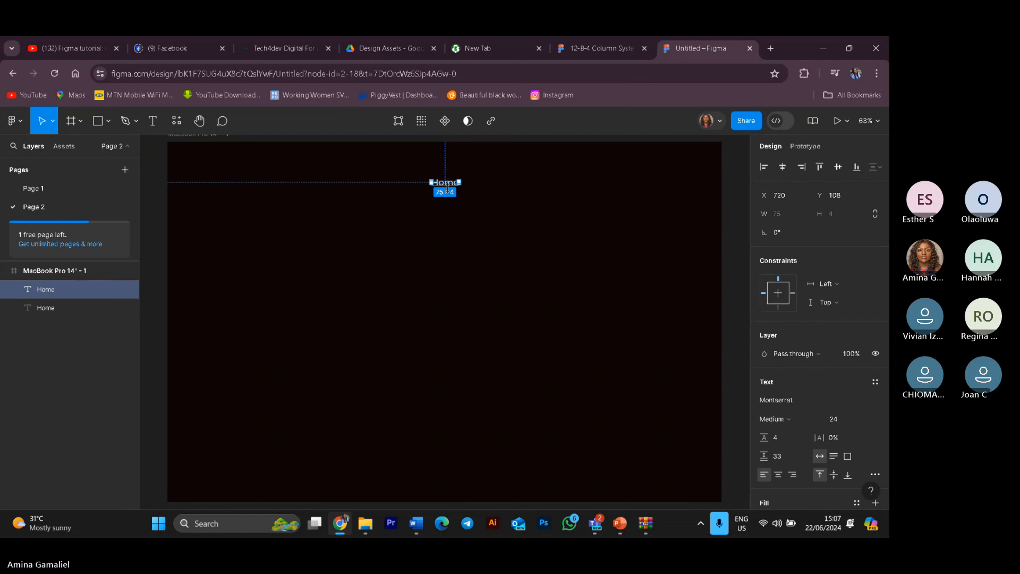
key(Right)
key(Right)
key(Right)
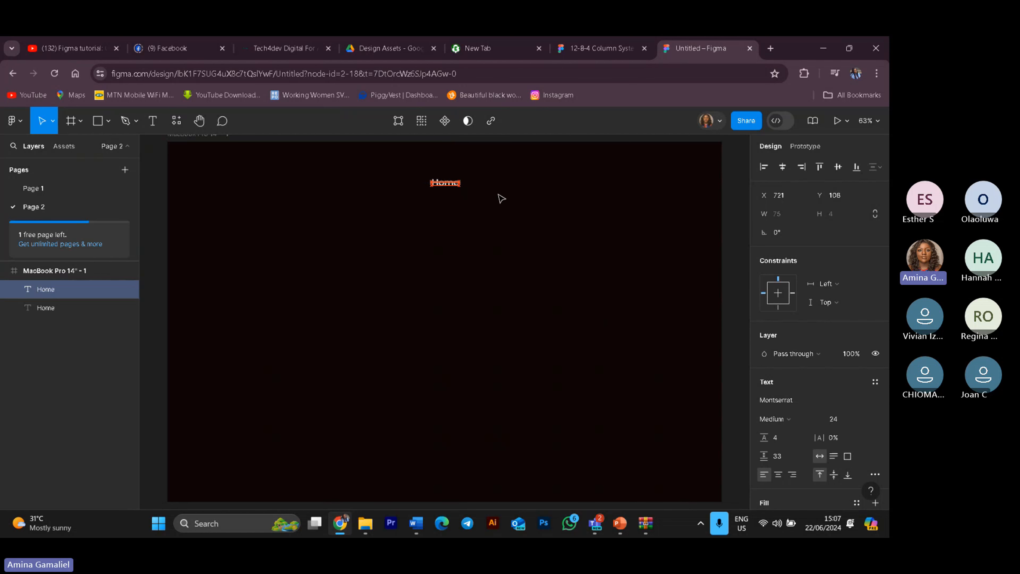
key(Right)
key(Right)
key(Right)
key(Right)
key(Right)
key(Right)
key(Right)
key(Right)
key(Right)
key(Right)
key(Right)
key(Right)
key(Right)
key(Right)
key(Right)
key(Right)
key(Right)
key(Right)
key(Right)
key(Right)
key(Right)
key(Right)
key(Right)
key(Right)
key(Right)
key(Right)
key(Right)
key(Right)
key(Right)
key(Right)
key(Right)
key(Right)
key(Right)
key(Right)
key(Right)
key(Right)
key(Right)
key(Right)
key(Right)
key(Right)
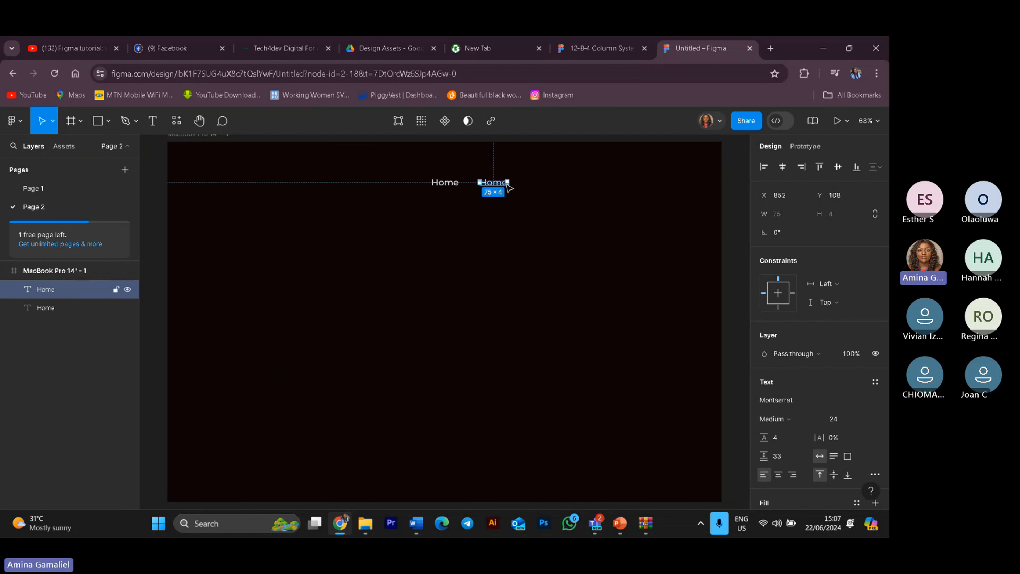
Step: Change the copied label's text to Services
double_click(505, 183)
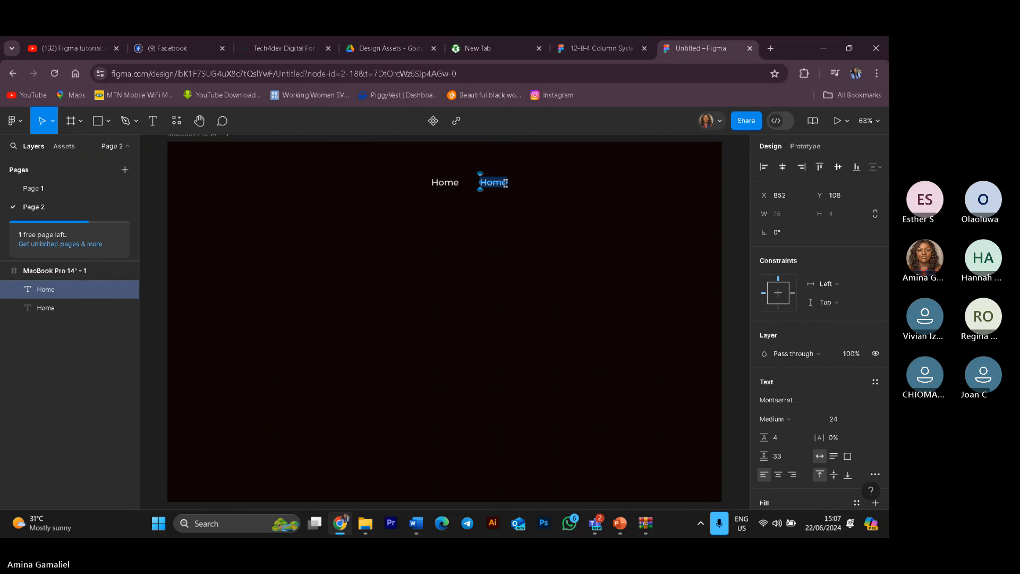
text(Service)
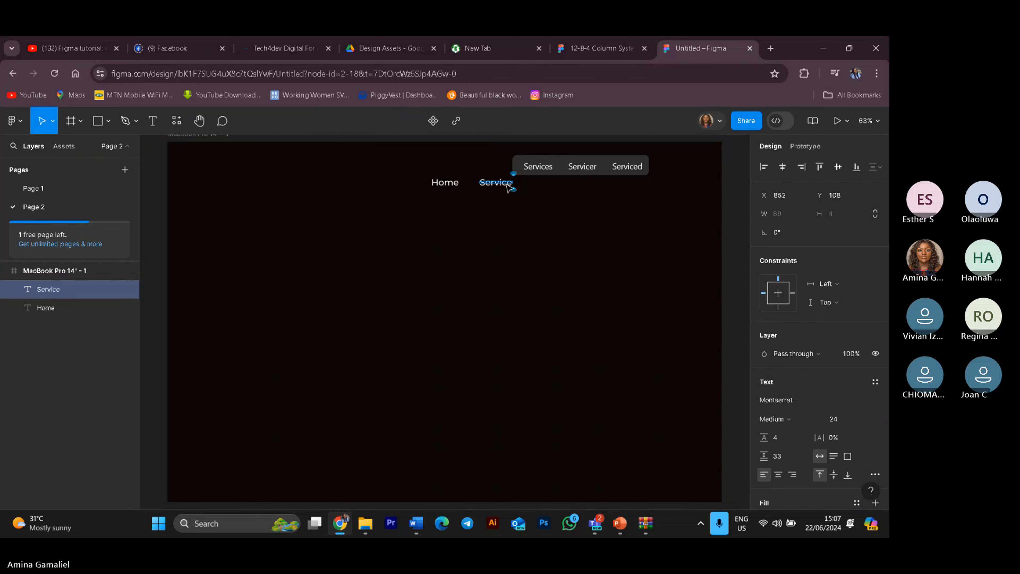
text(s)
key(Escape)
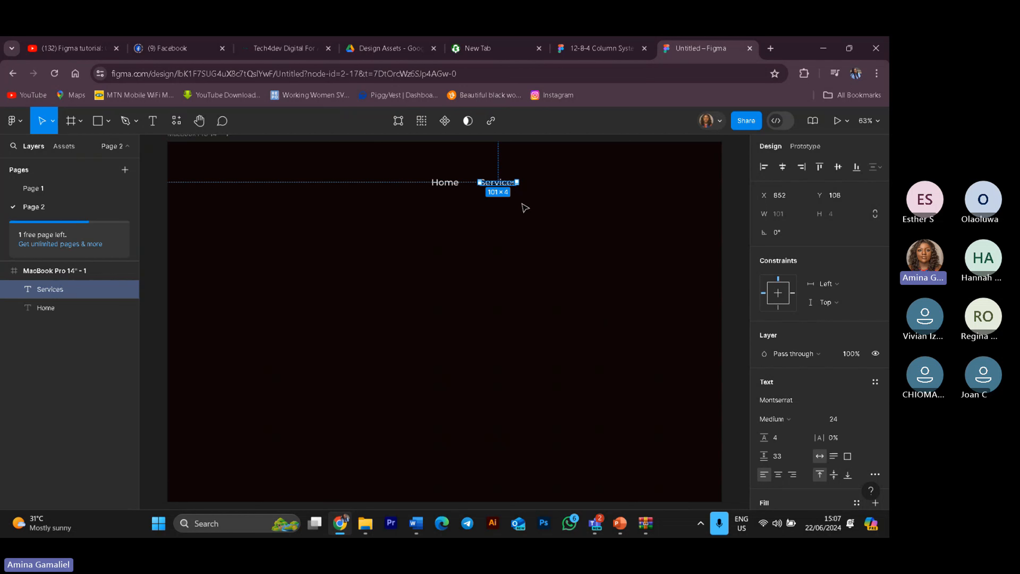
Step: Duplicate the Services label and place the copy to its right
click(521, 204)
click(507, 185)
key(ctrl+d)
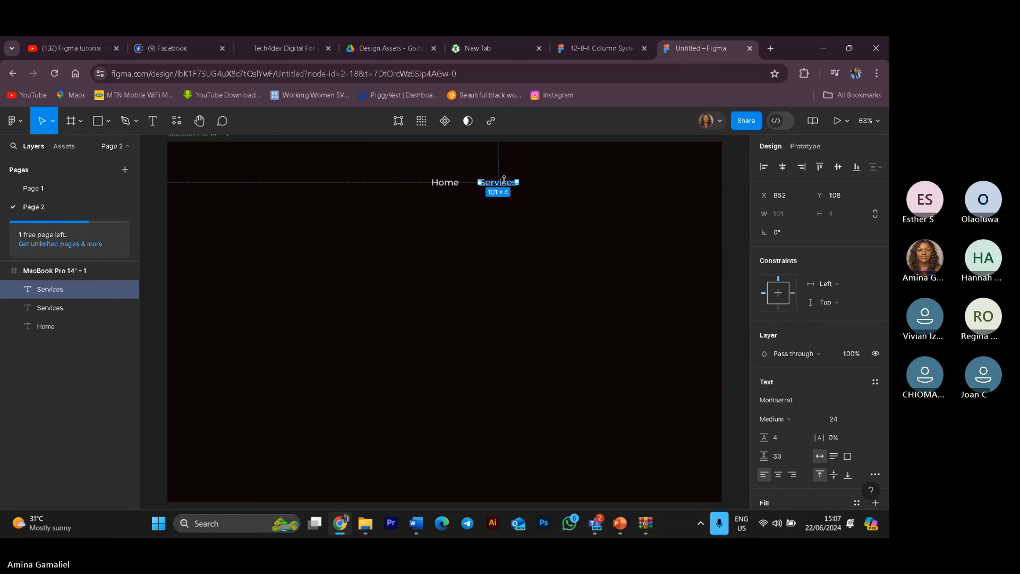
drag(504, 187, 557, 185)
Step: Change the new copy's text to Pricing
double_click(556, 184)
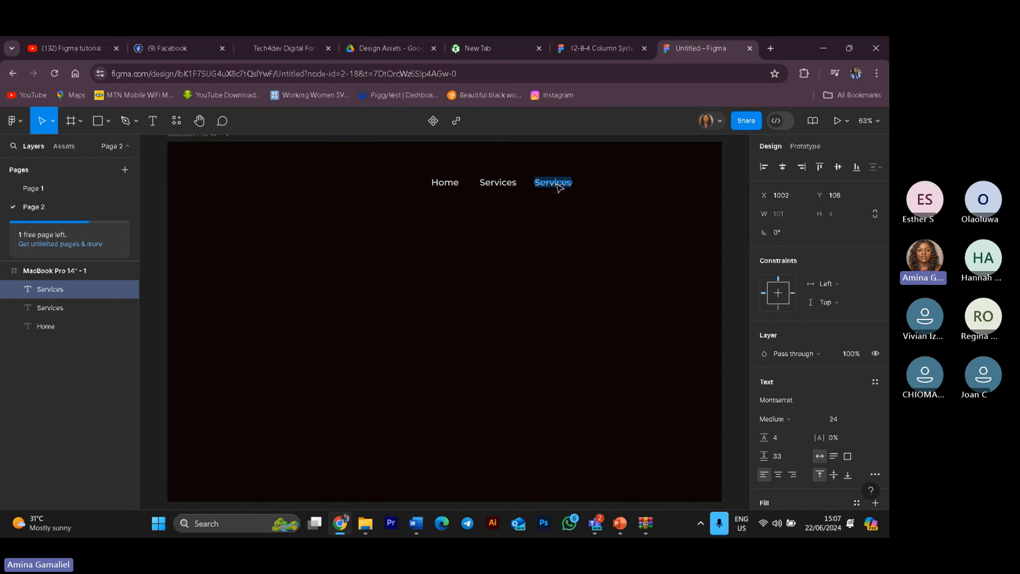
text(P)
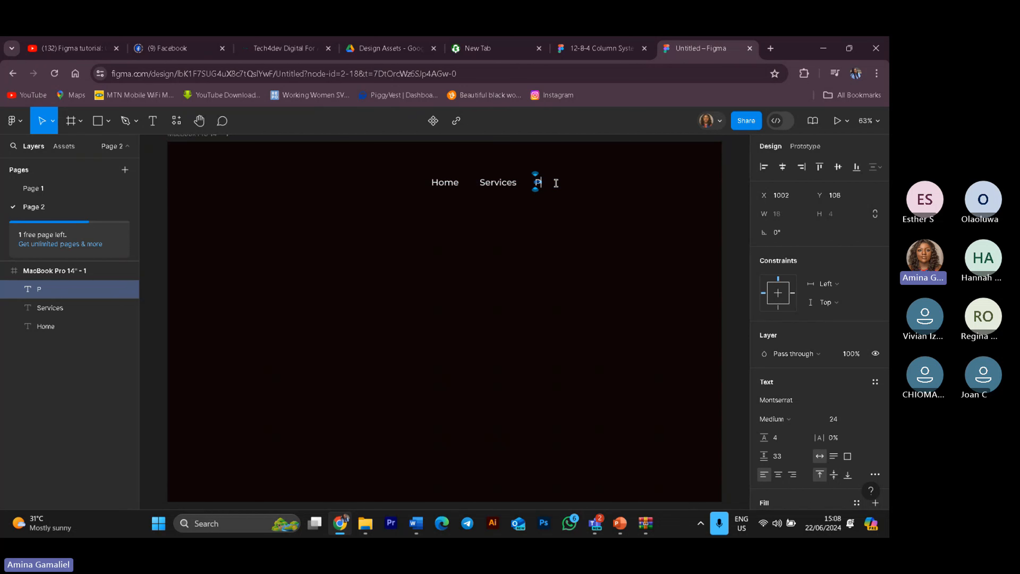
text(ricing)
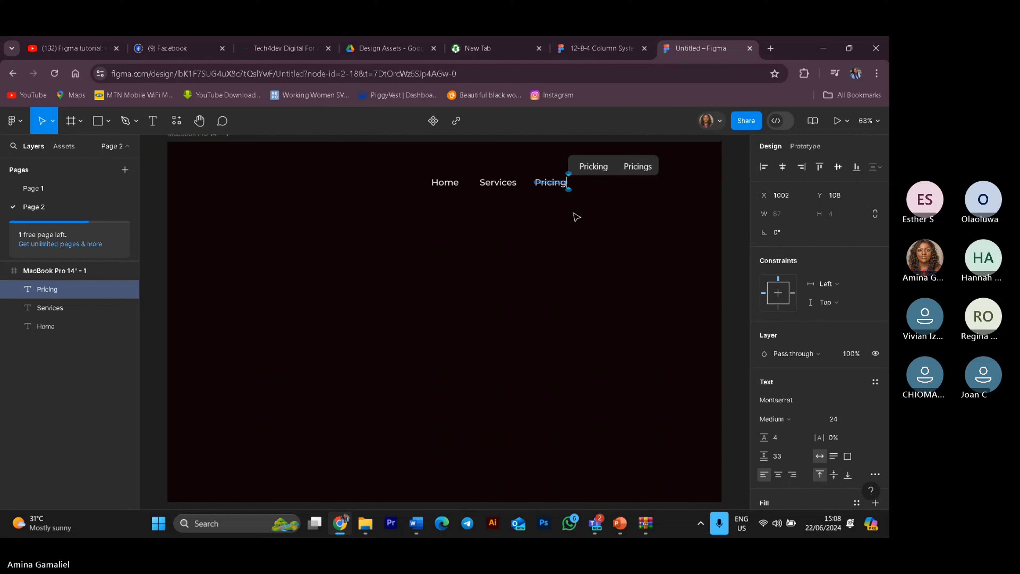
key(Escape)
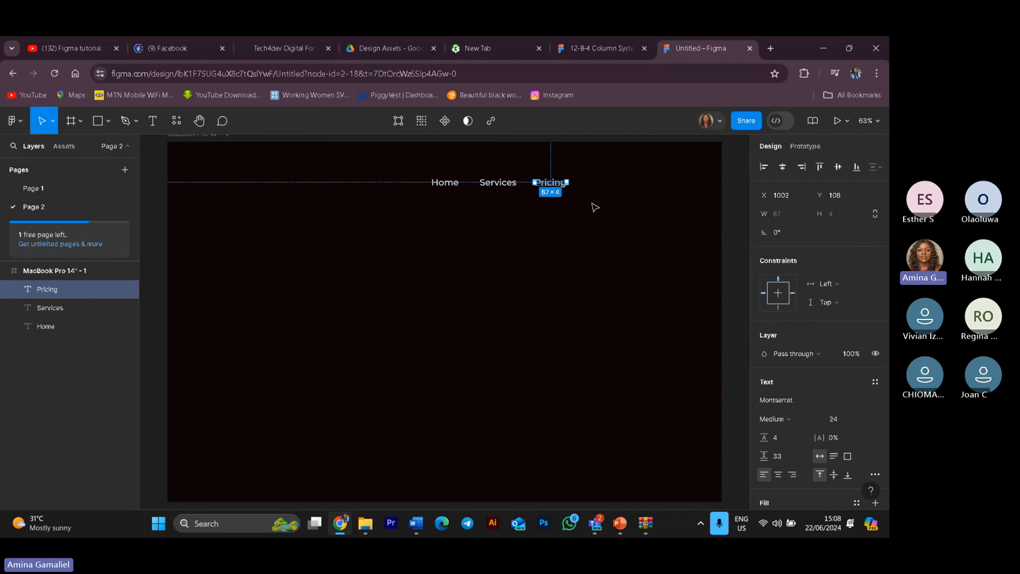
Step: Duplicate the Pricing label and place the copy to its right
key(ctrl+d)
drag(562, 184, 614, 187)
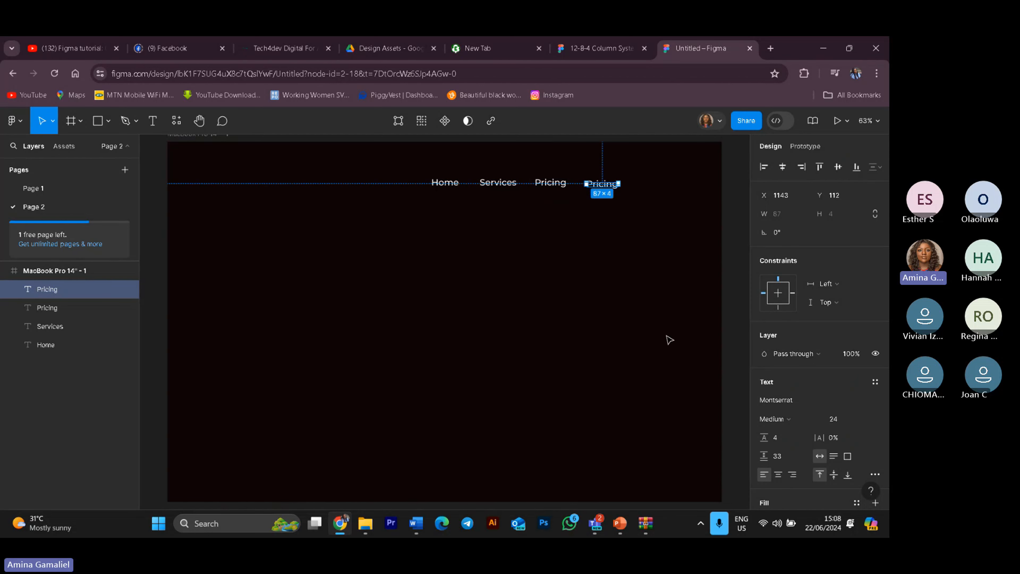
key(shift+c)
key(o)
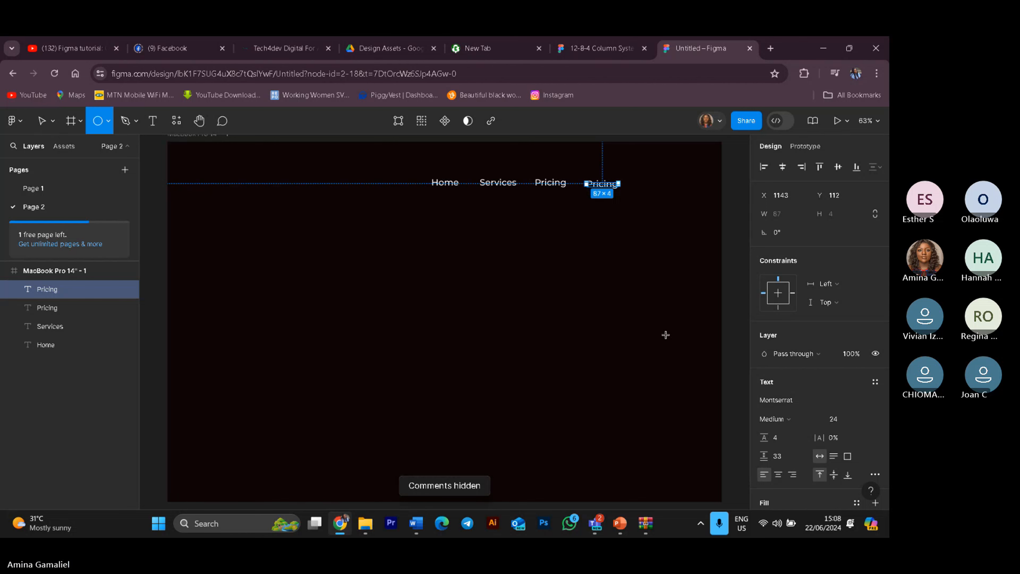
key(n)
key(t)
key(a)
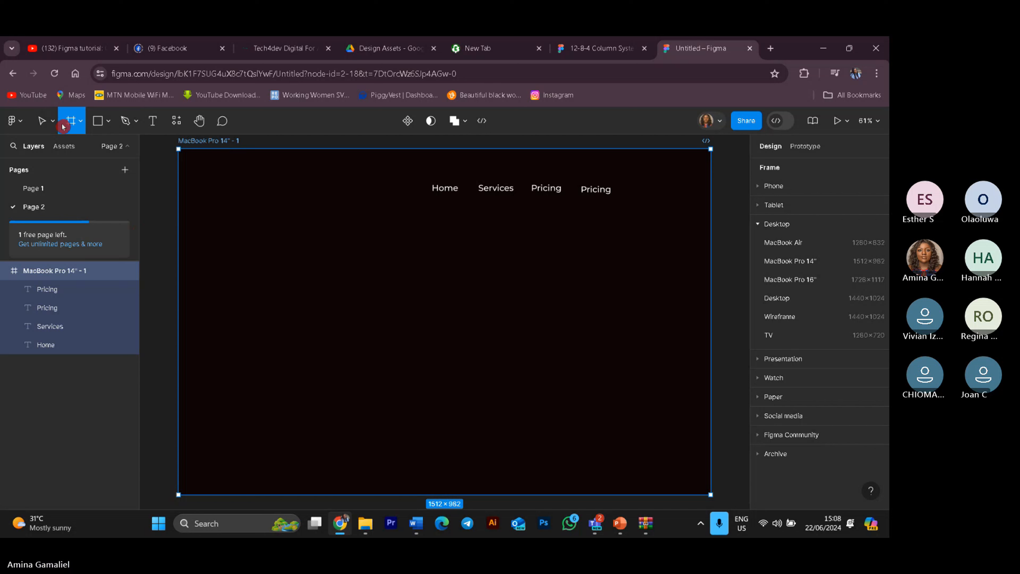
click(153, 121)
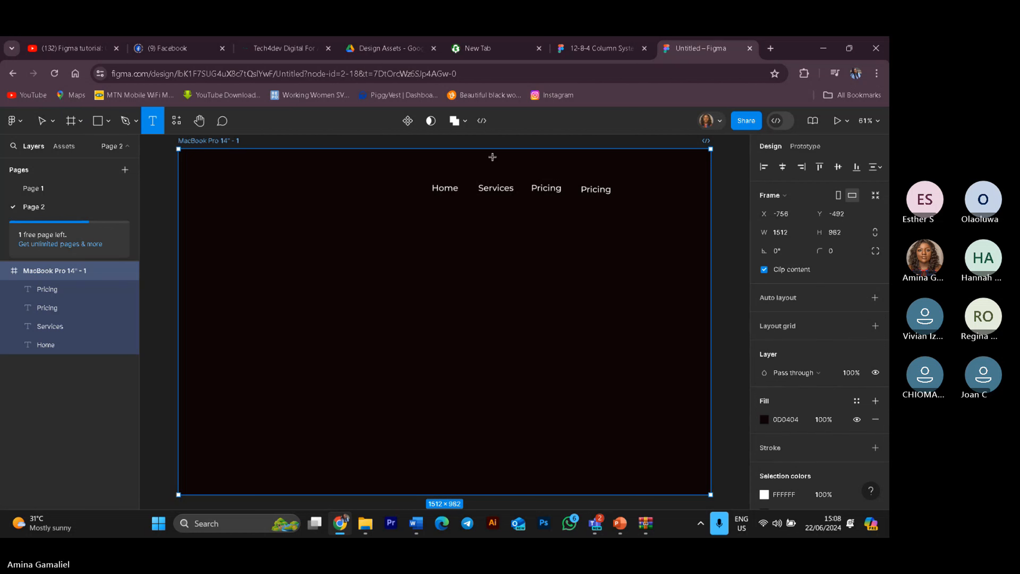
click(42, 121)
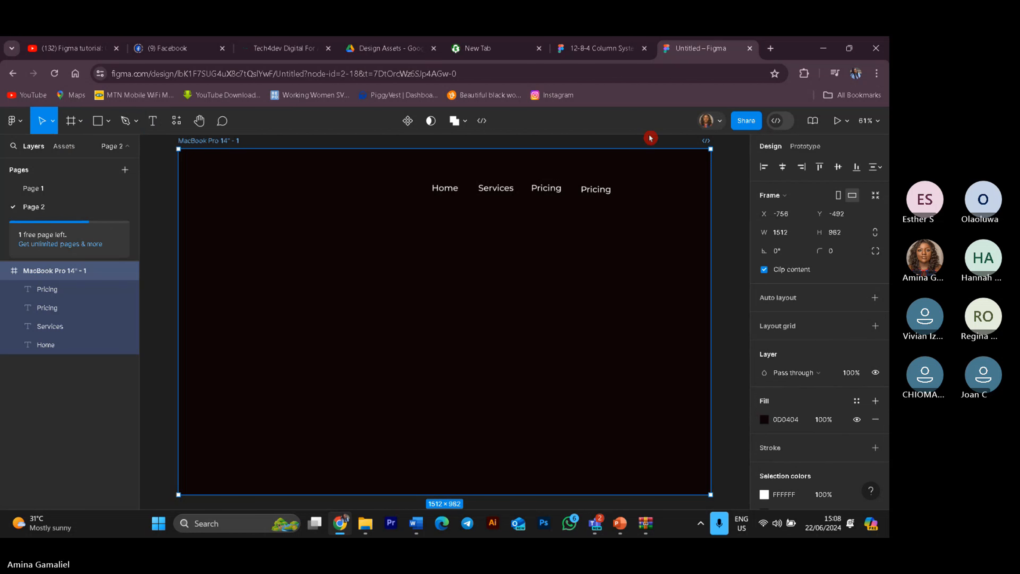
key(Escape)
Step: Change the last copied label's text to Contact
double_click(597, 188)
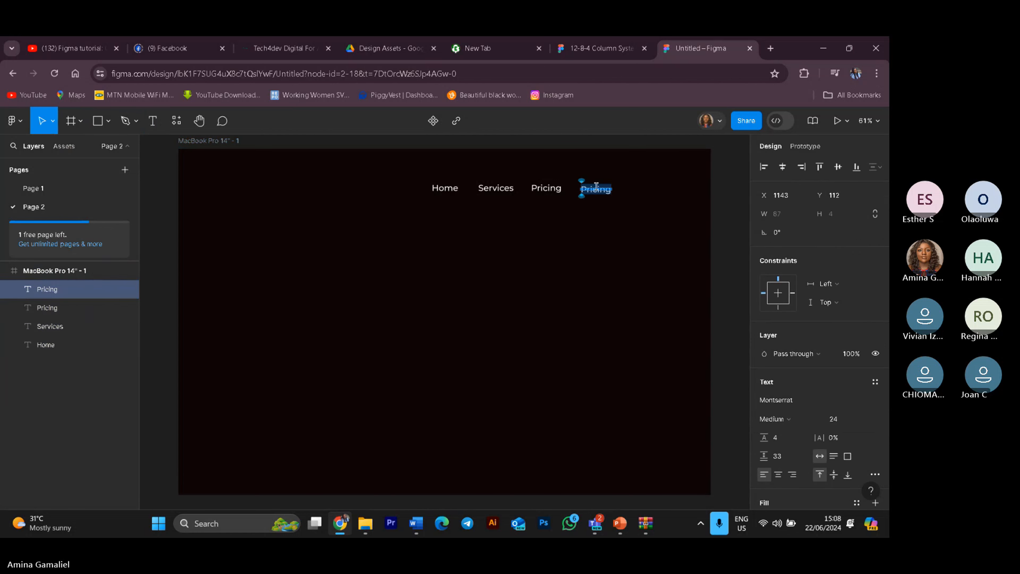
text(C)
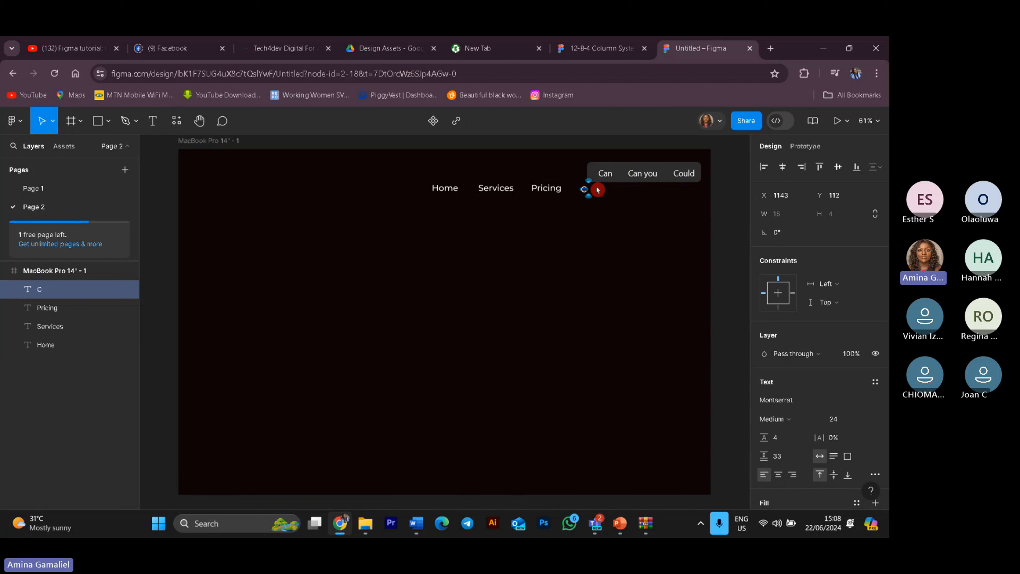
text(ontact)
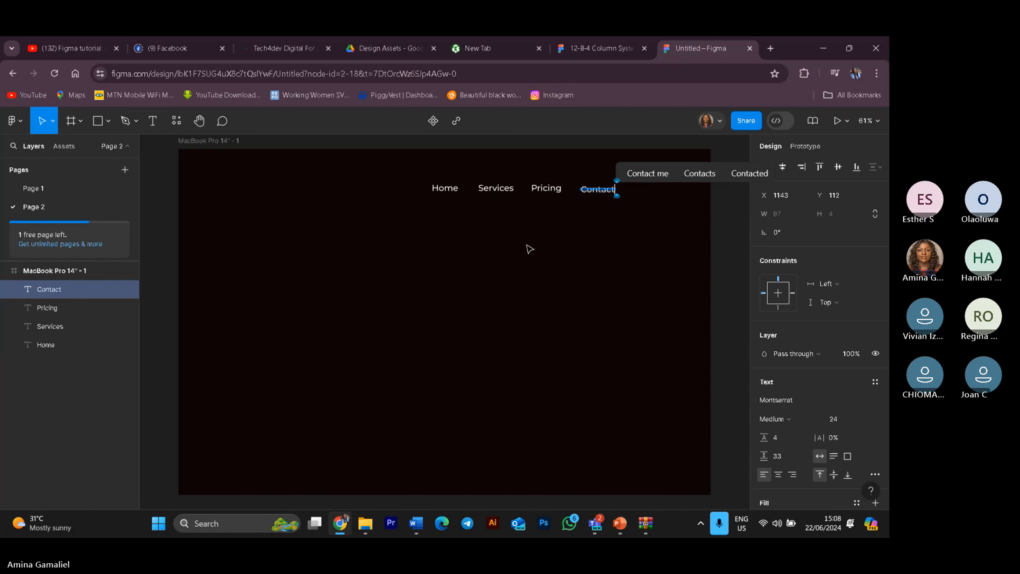
key(Escape)
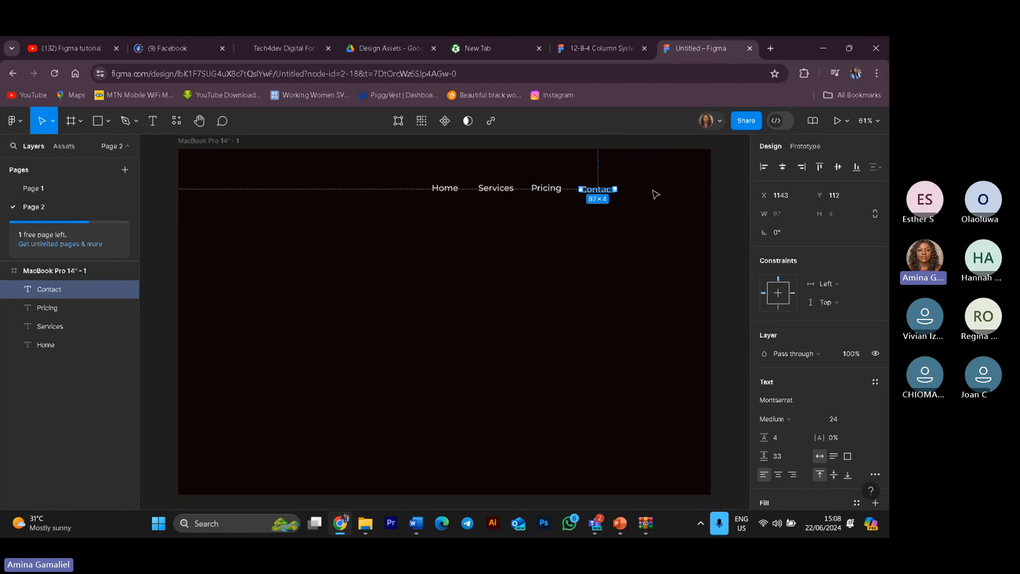
Step: Shift the Contact label further right of Pricing, adjusting the Home label's position slightly
click(658, 249)
click(612, 199)
drag(612, 198, 611, 198)
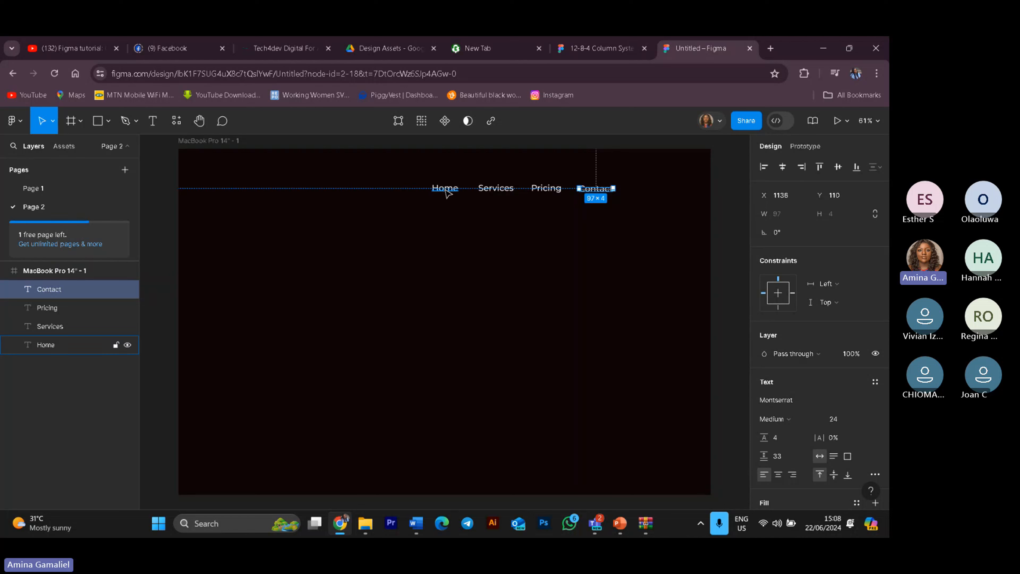
click(453, 192)
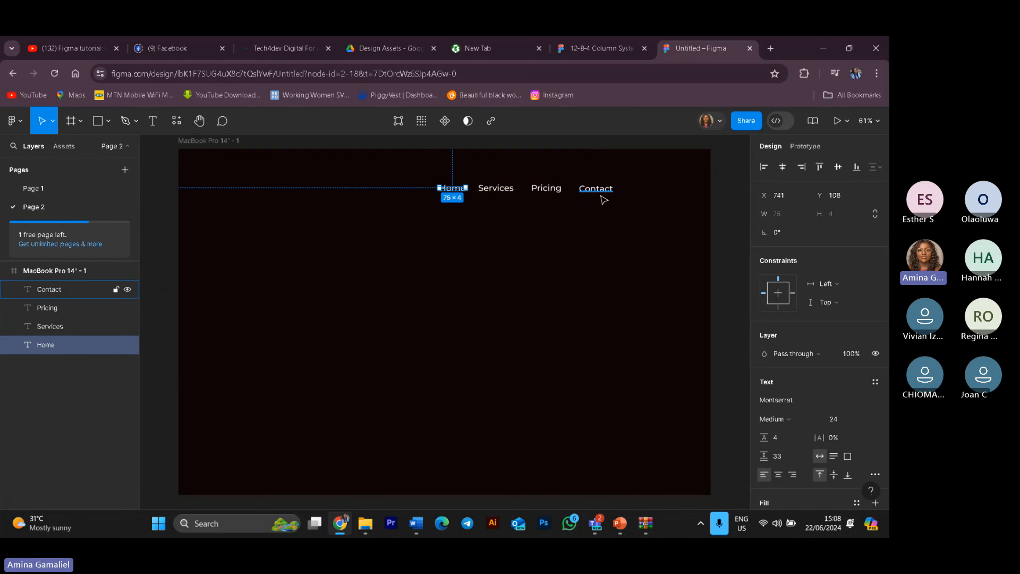
click(598, 190)
drag(598, 193, 624, 192)
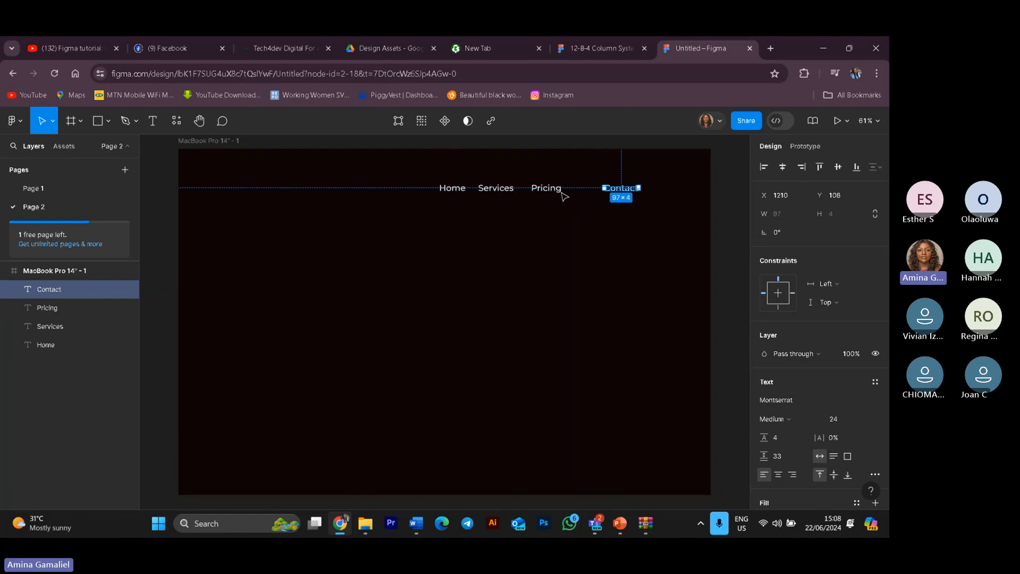
click(559, 327)
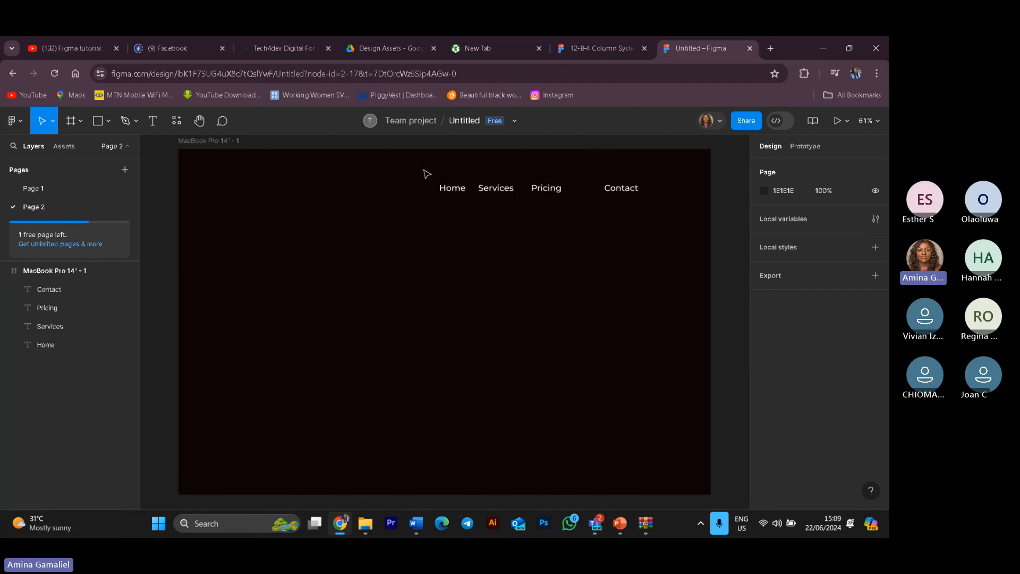
Step: Select all four navigation labels, align their vertical centres and distribute them with equal horizontal spacing
drag(423, 169, 649, 210)
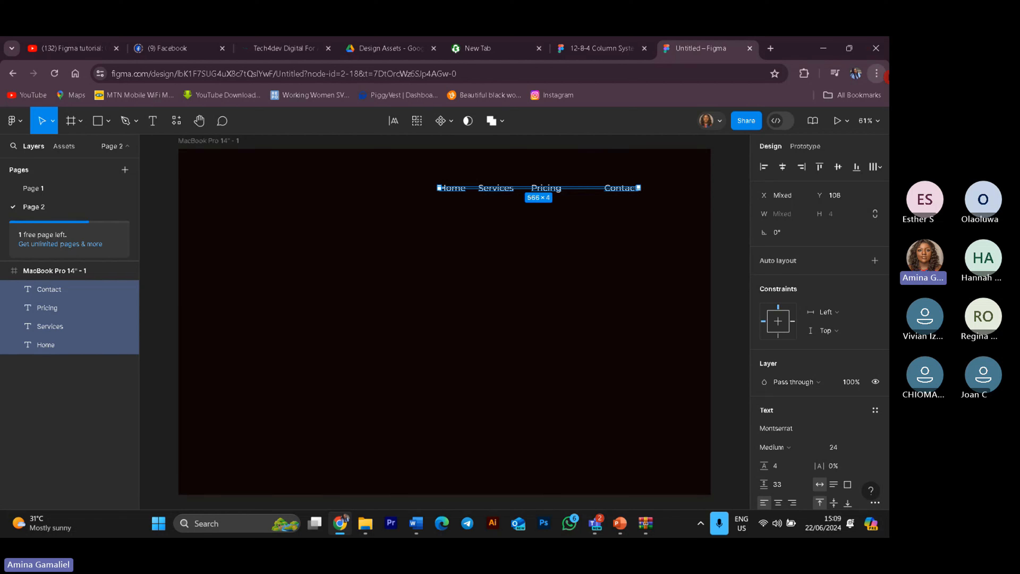
click(840, 168)
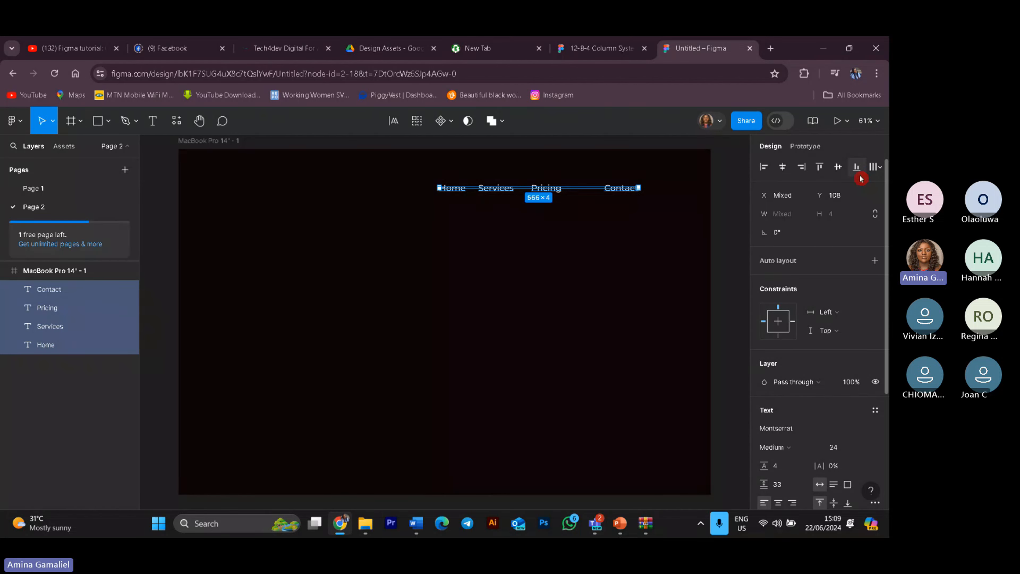
click(882, 168)
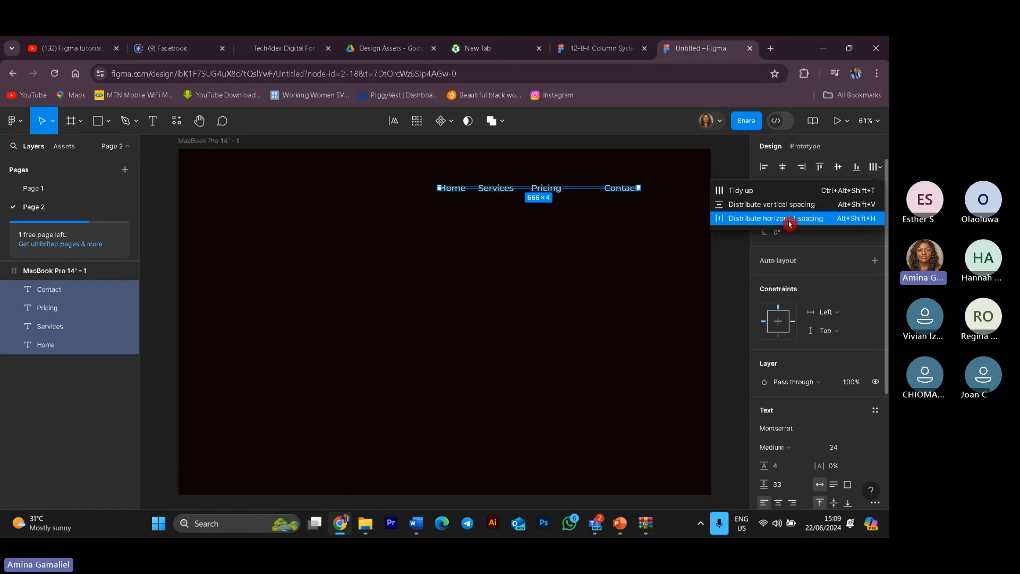
click(785, 208)
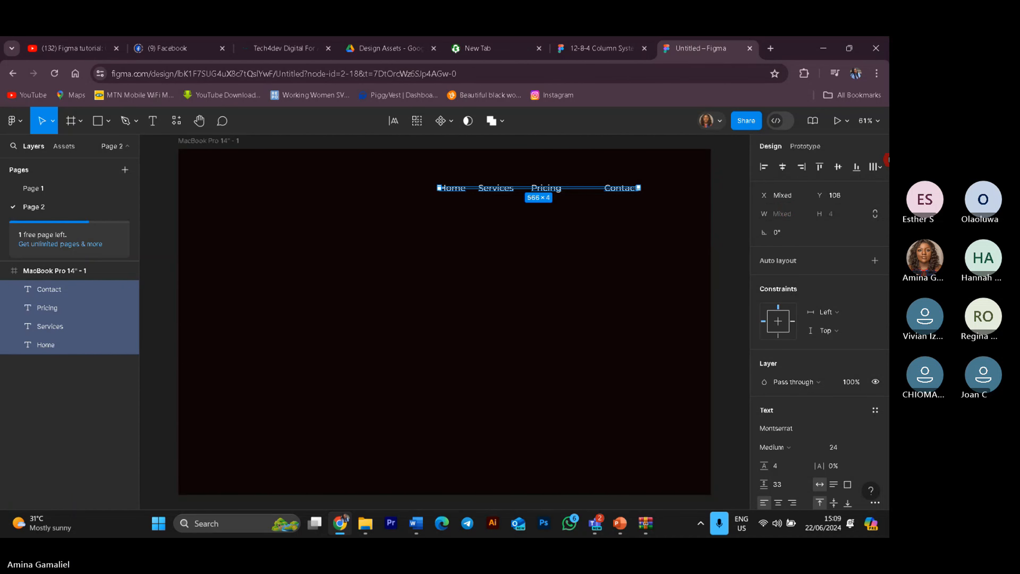
click(879, 169)
click(771, 206)
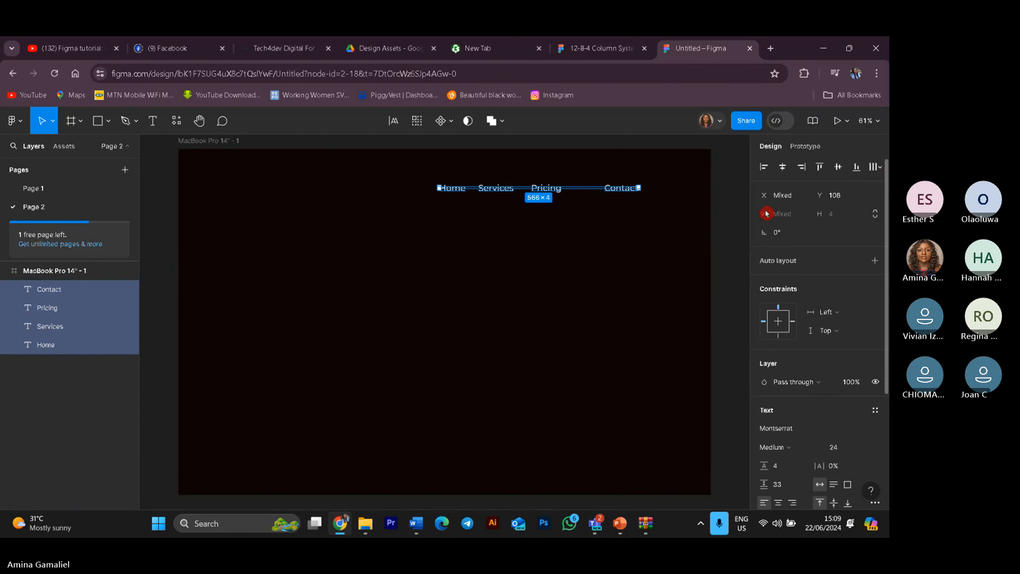
click(878, 169)
click(763, 218)
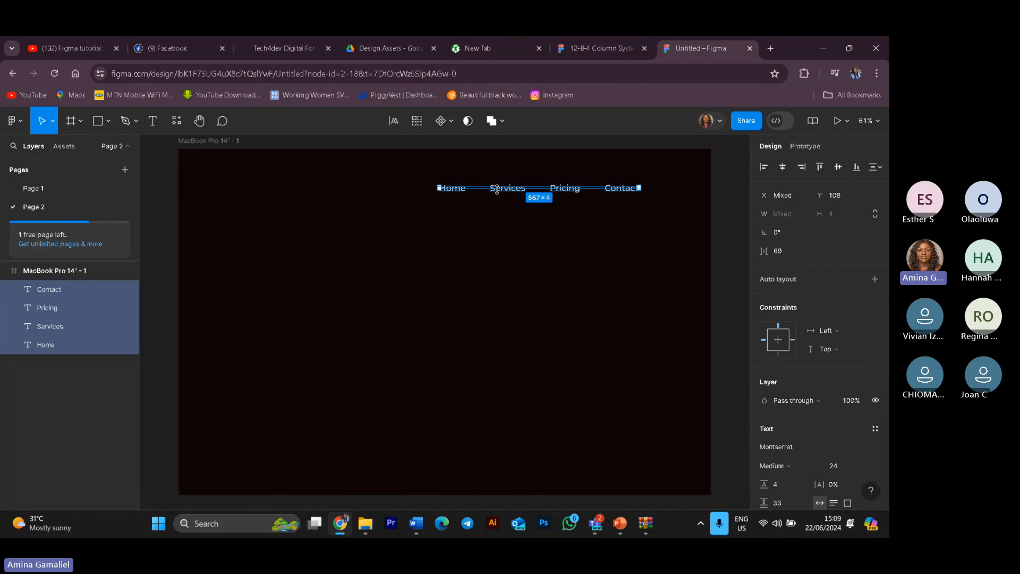
Step: Resize the four labels' text boxes to about 46 px tall, undoing an accidental vertical flip
click(588, 274)
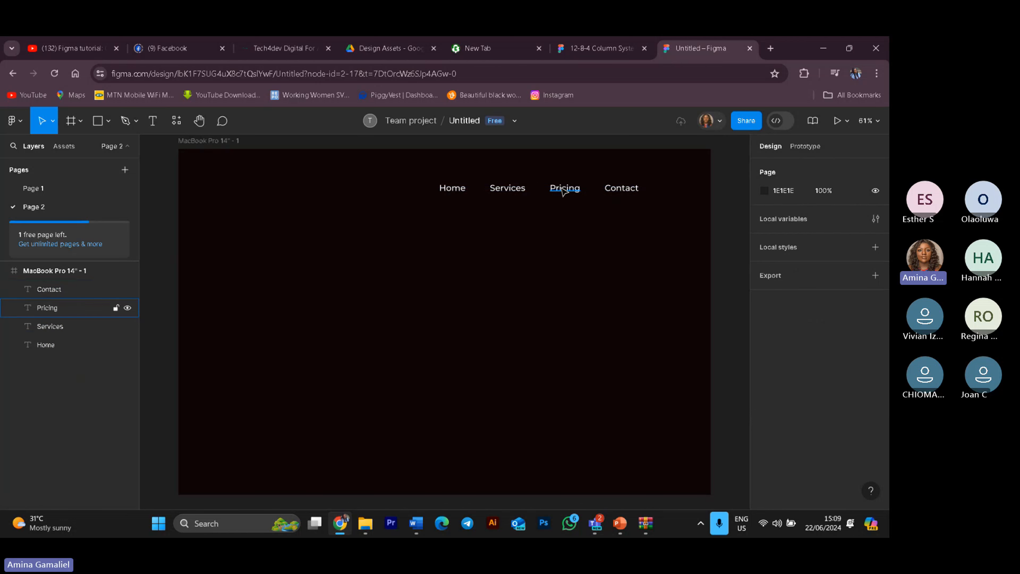
drag(628, 208, 660, 213)
drag(576, 189, 605, 184)
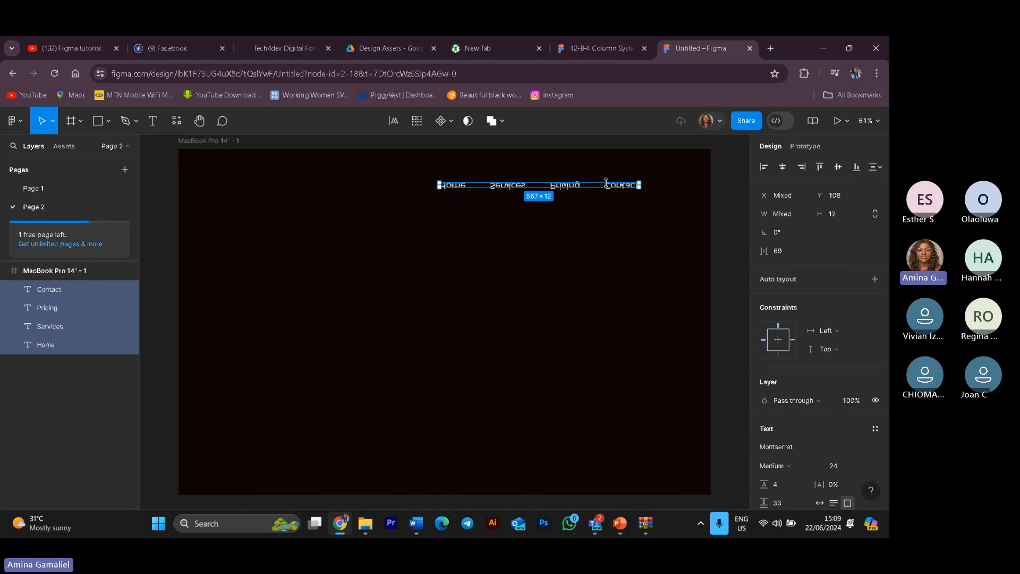
click(625, 319)
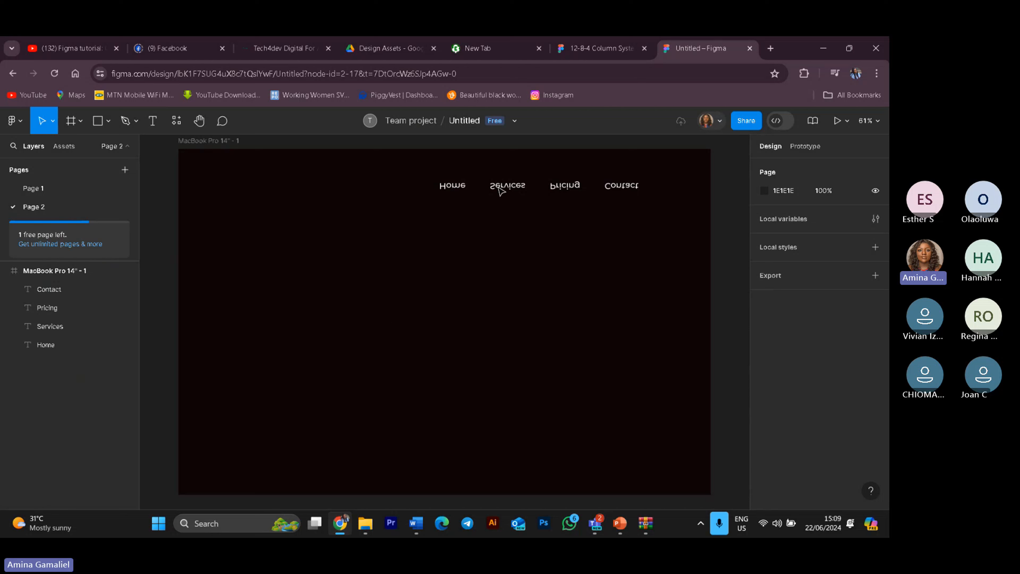
drag(425, 160, 653, 214)
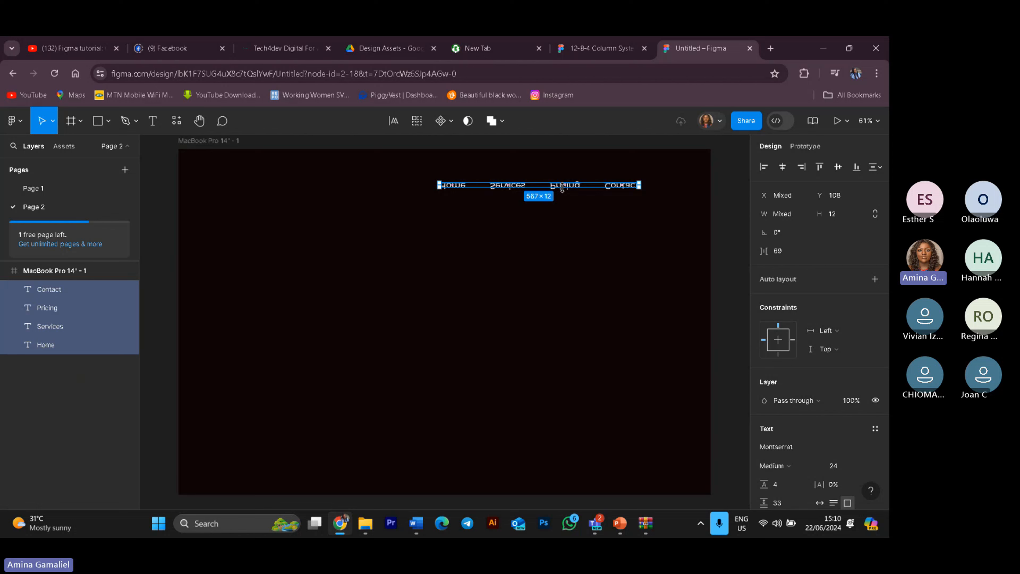
mouse_move(562, 188)
mouse_down()
mouse_move(563, 168)
mouse_move(563, 195)
mouse_up()
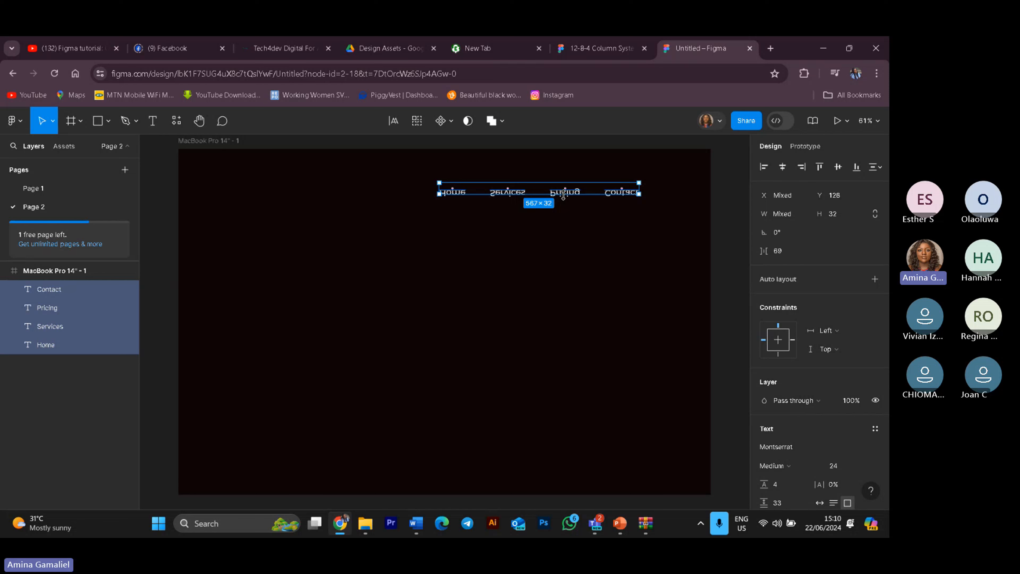
drag(563, 194, 563, 166)
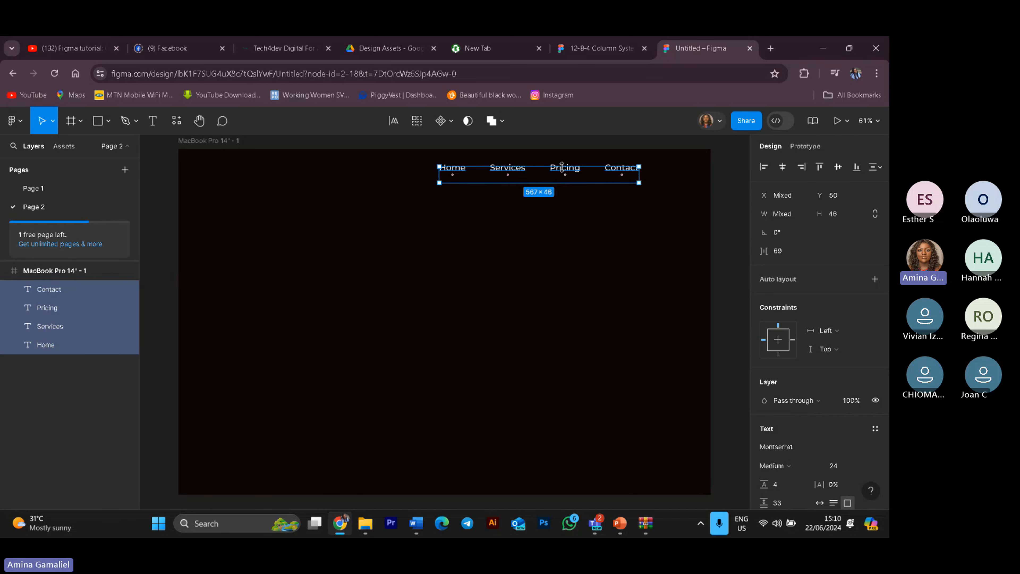
click(597, 244)
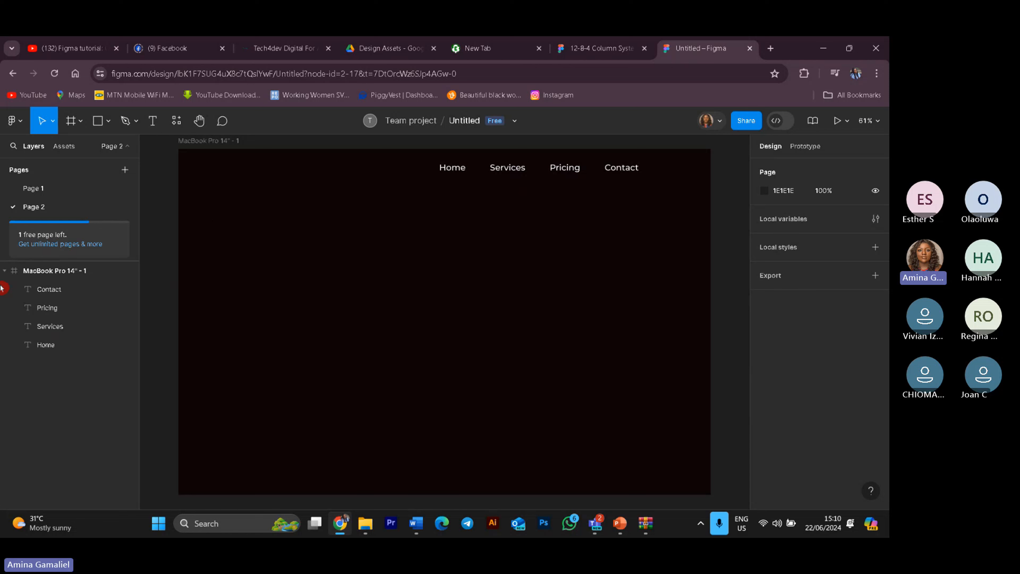
Step: Move the navigation labels slightly down and to the right in the frame
drag(401, 158, 690, 183)
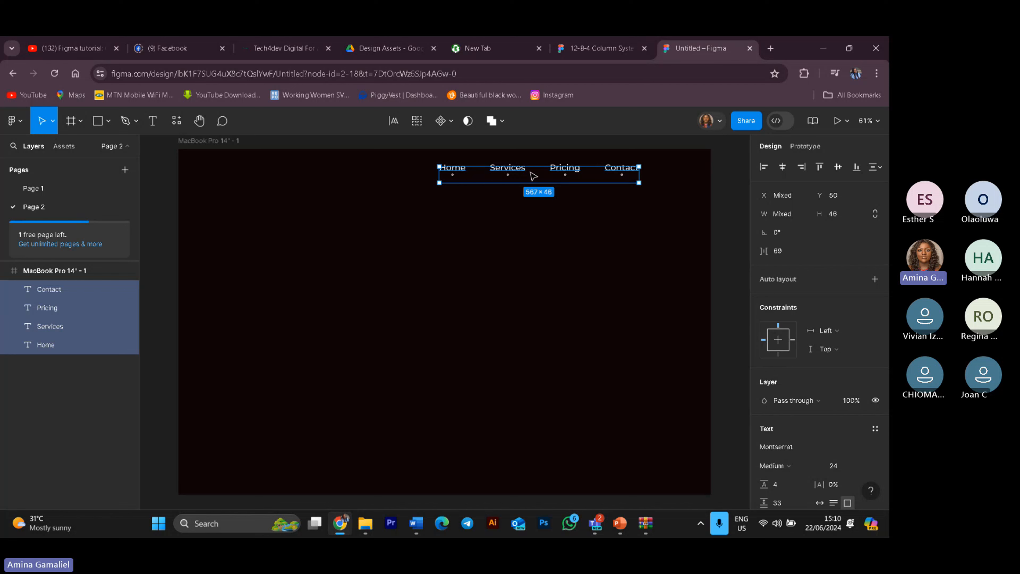
drag(549, 177, 580, 203)
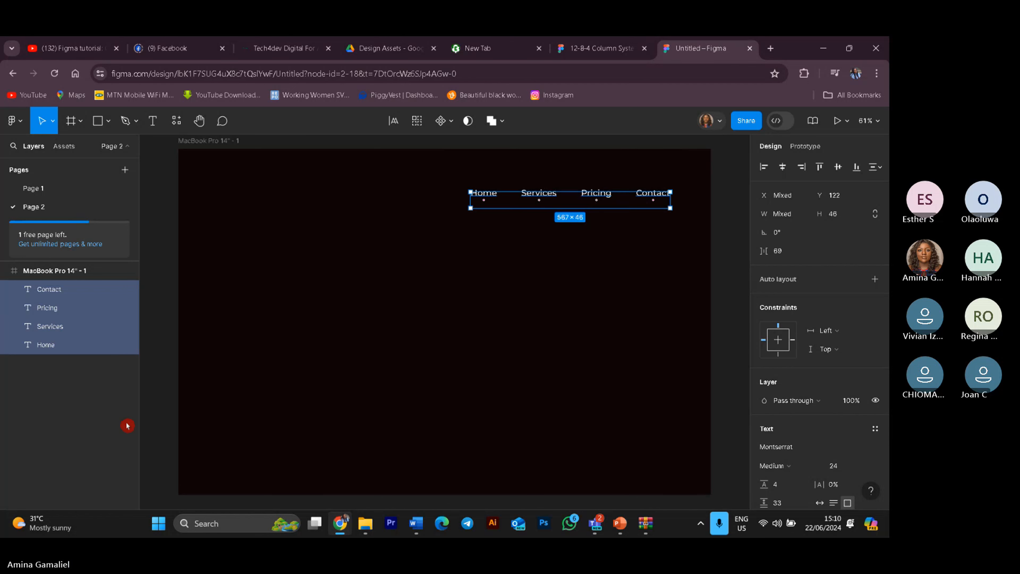
click(354, 281)
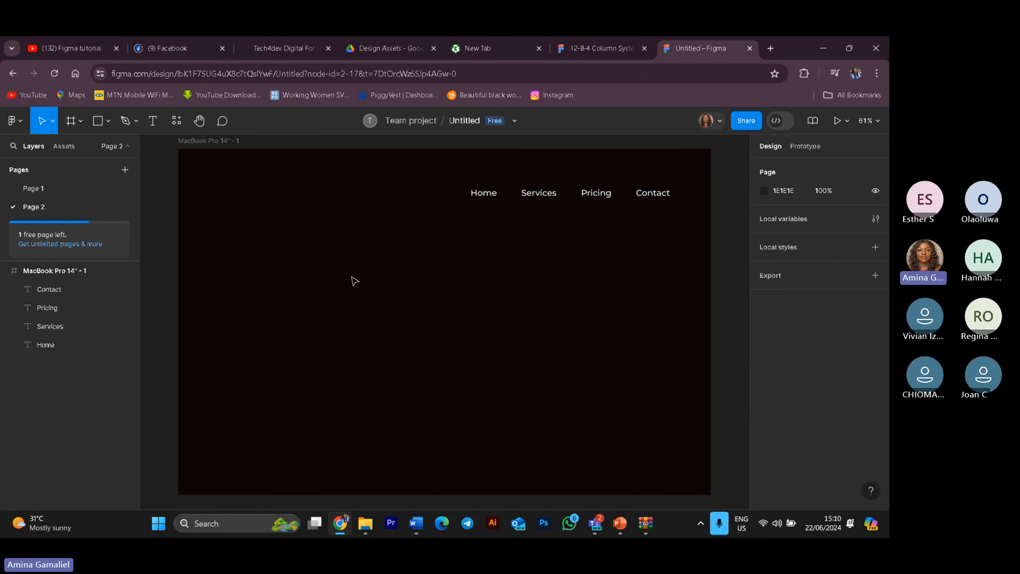
click(157, 128)
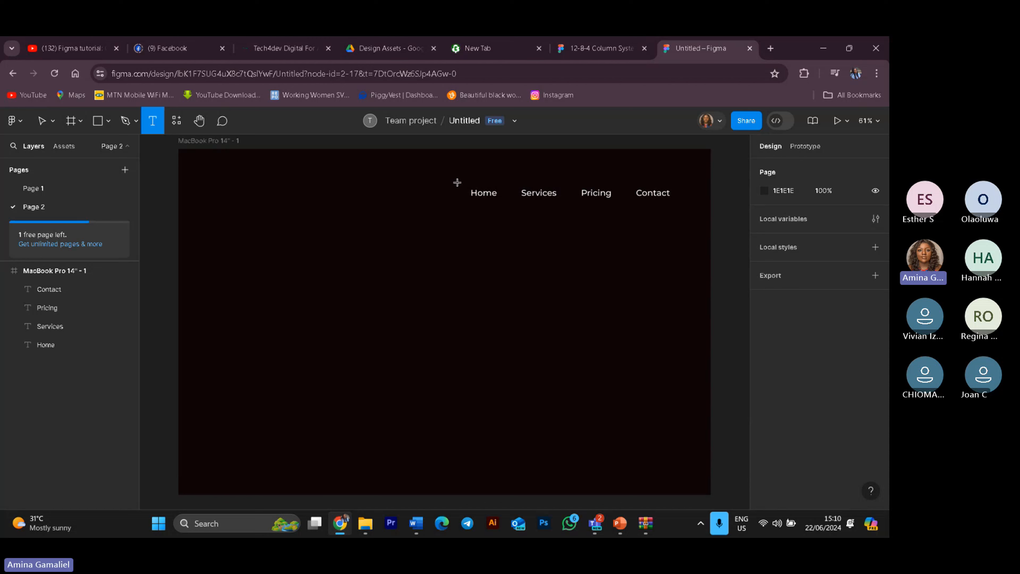
drag(457, 175, 692, 216)
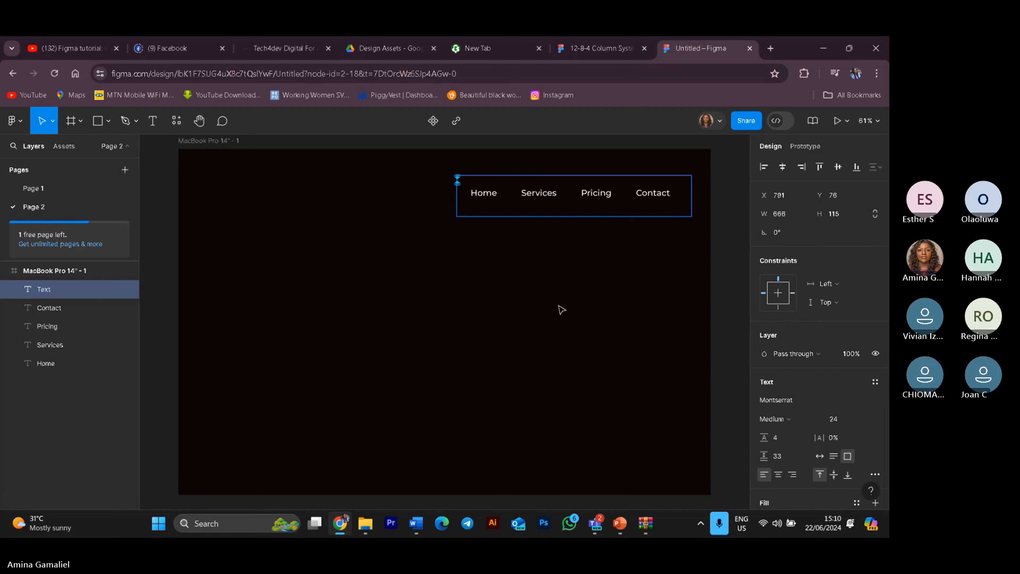
key(Delete)
Step: Wrap the four navigation labels in a horizontal auto layout frame
drag(466, 196, 679, 232)
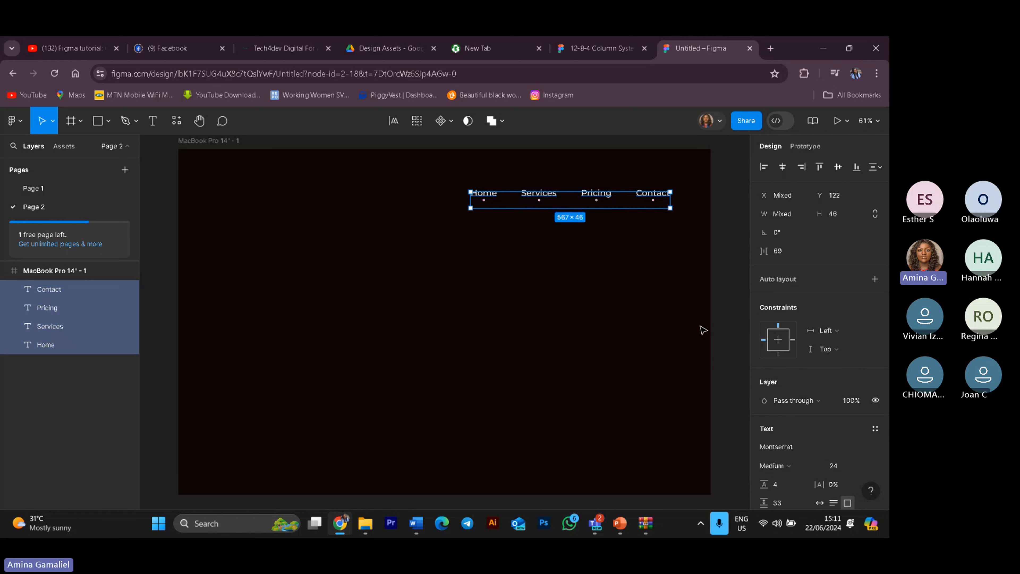
click(876, 281)
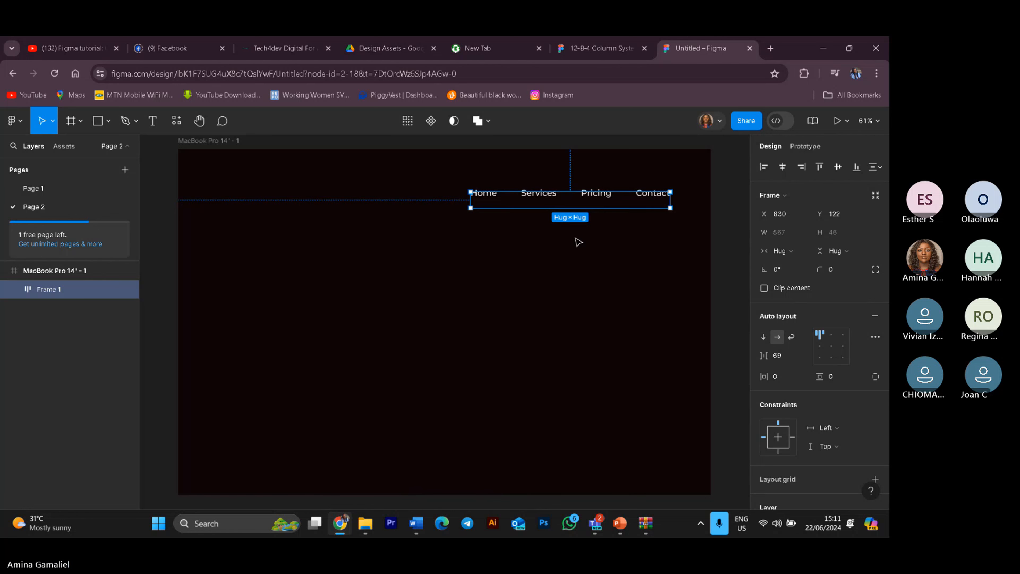
click(579, 265)
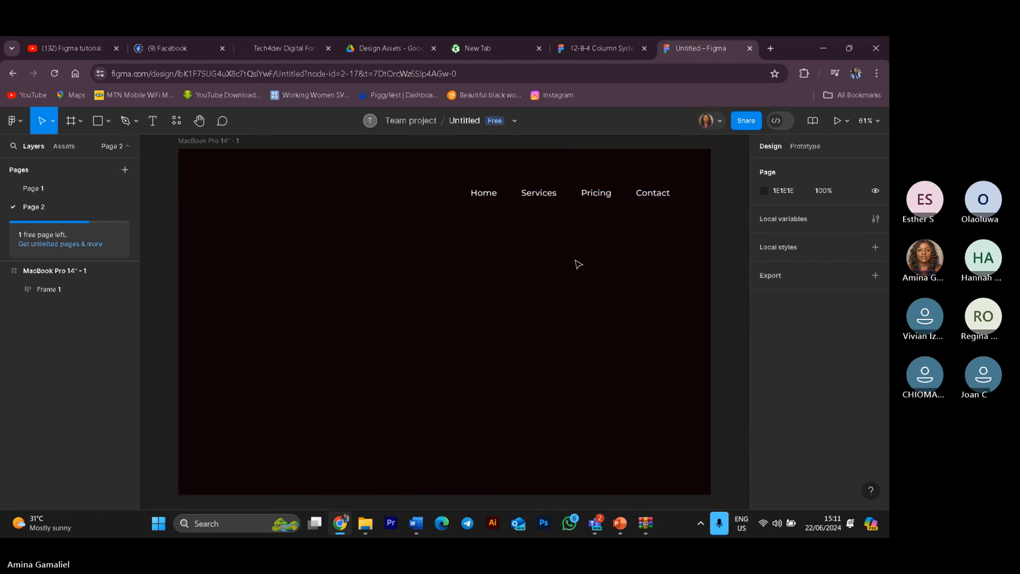
Step: Reorder the items inside the auto layout frame so Pricing comes before Services
click(553, 201)
double_click(555, 197)
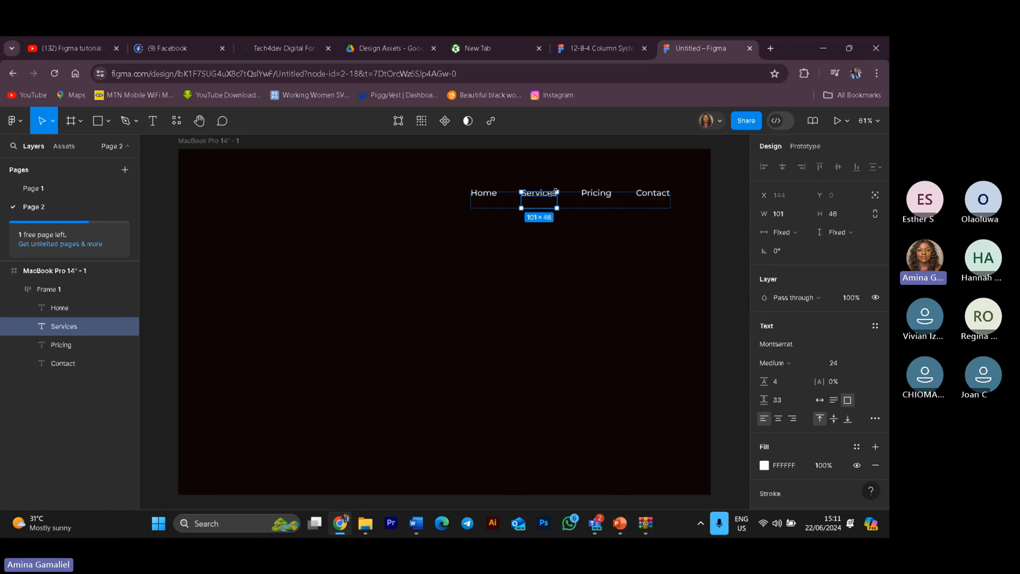
click(557, 193)
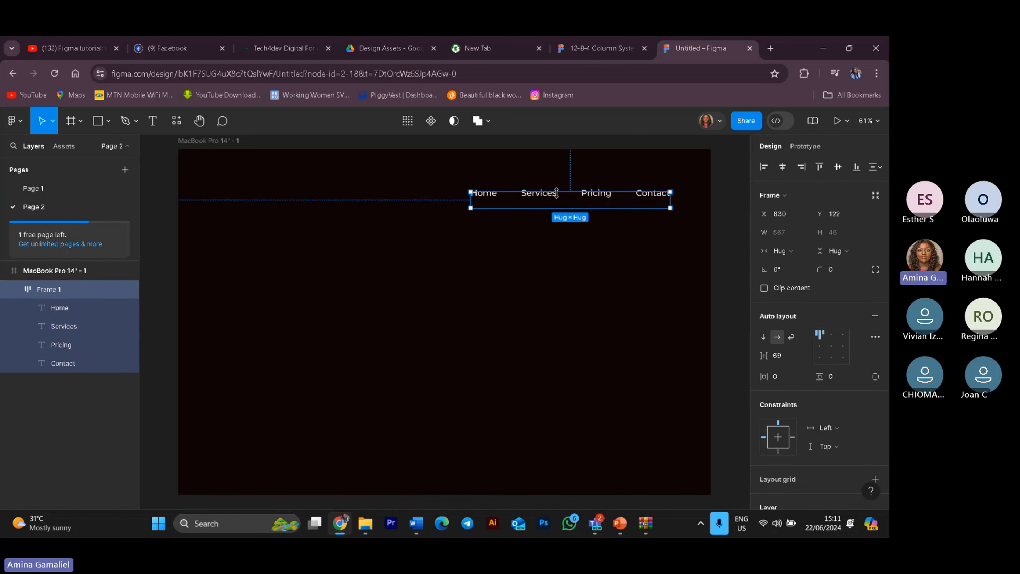
click(561, 199)
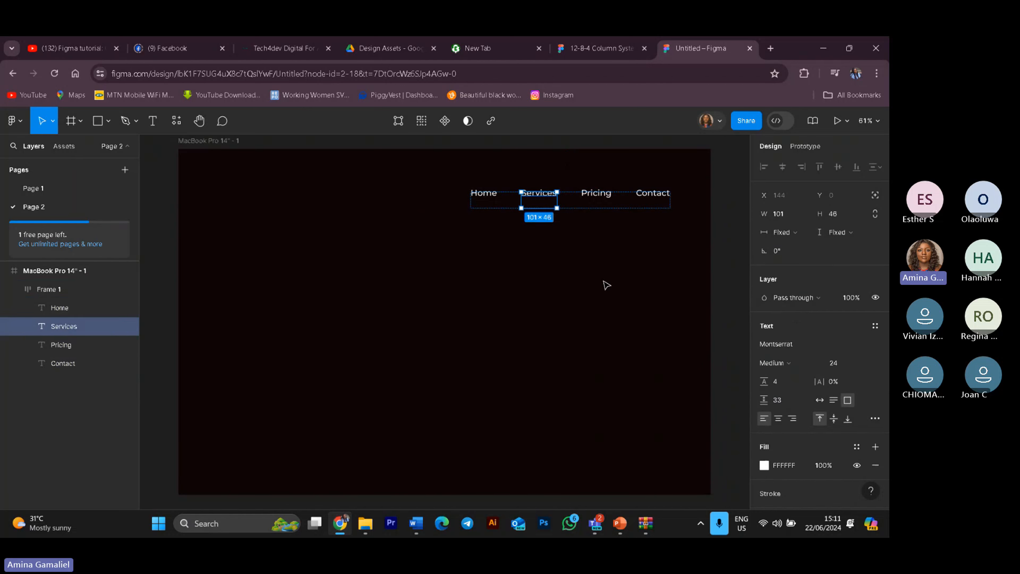
click(598, 288)
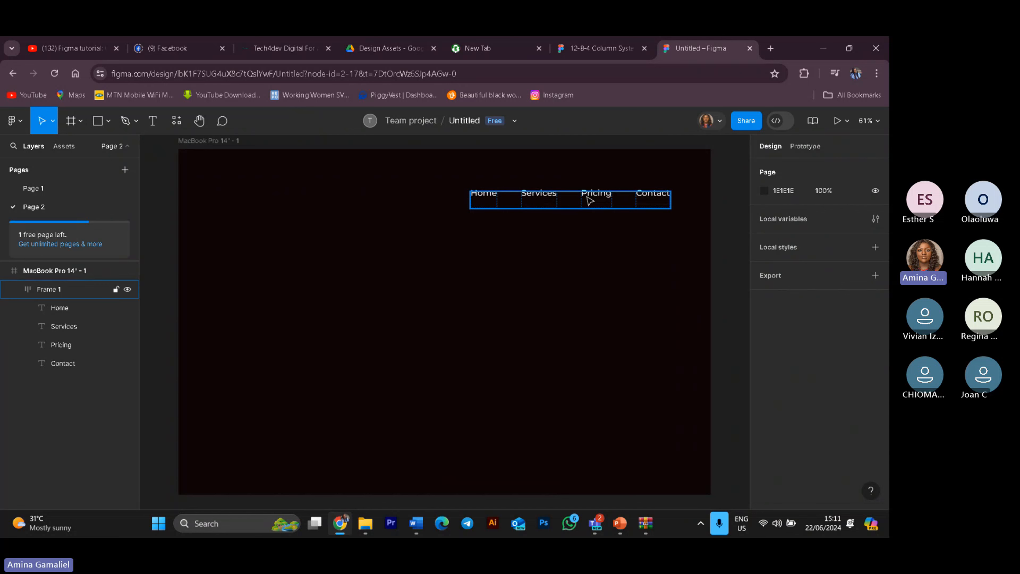
drag(596, 196, 572, 201)
double_click(510, 201)
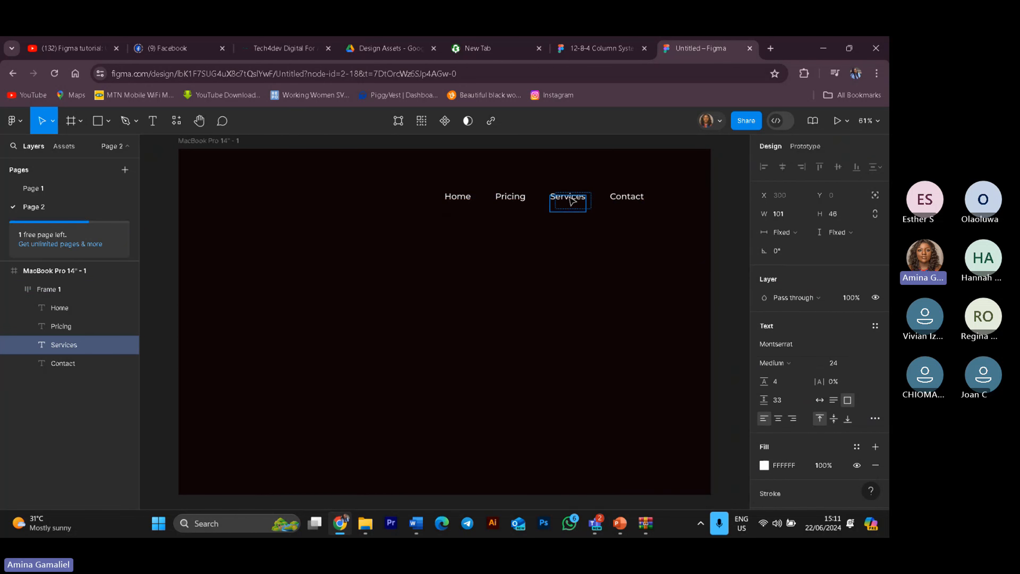
drag(573, 201, 572, 202)
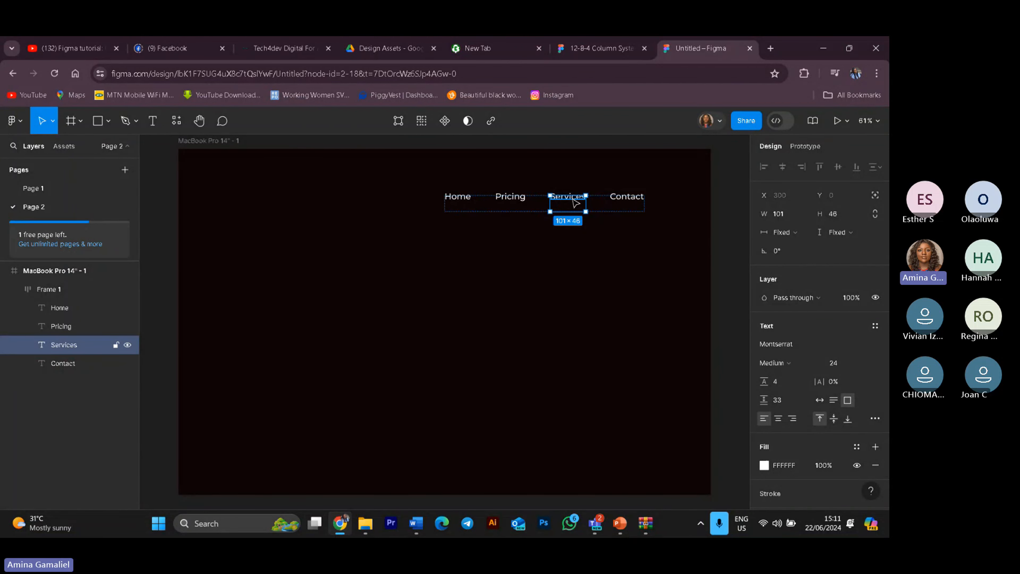
Step: Move Services back before Pricing inside the navigation auto layout frame
drag(575, 203, 516, 201)
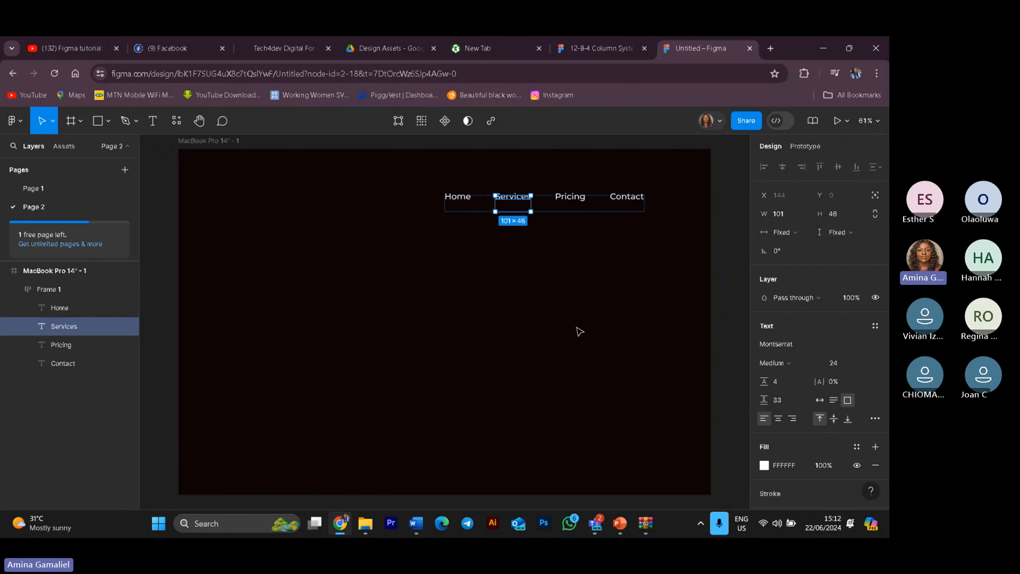
Step: Inspect the individual navigation labels and the auto layout frame's settings
click(579, 256)
click(601, 206)
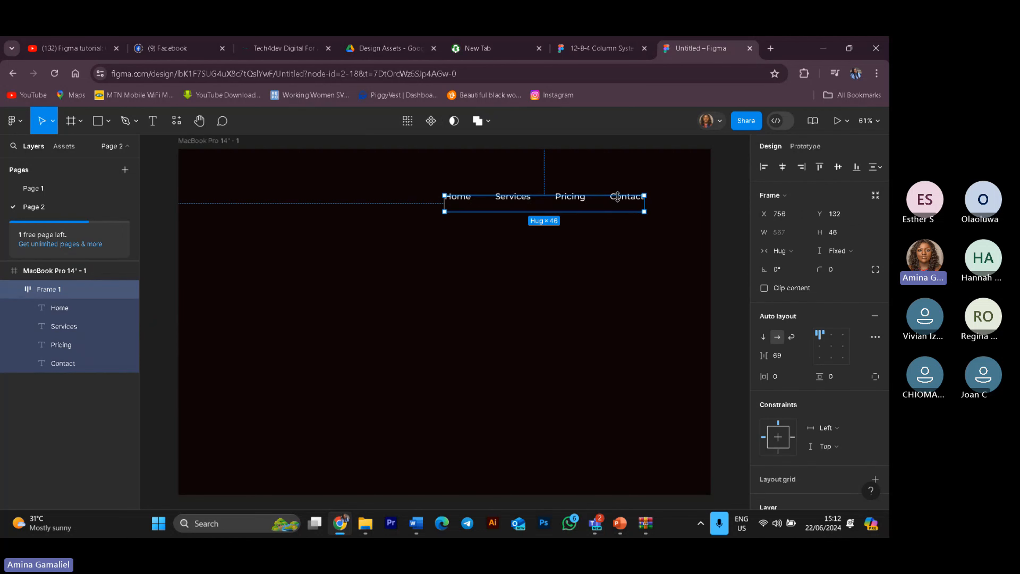
click(595, 218)
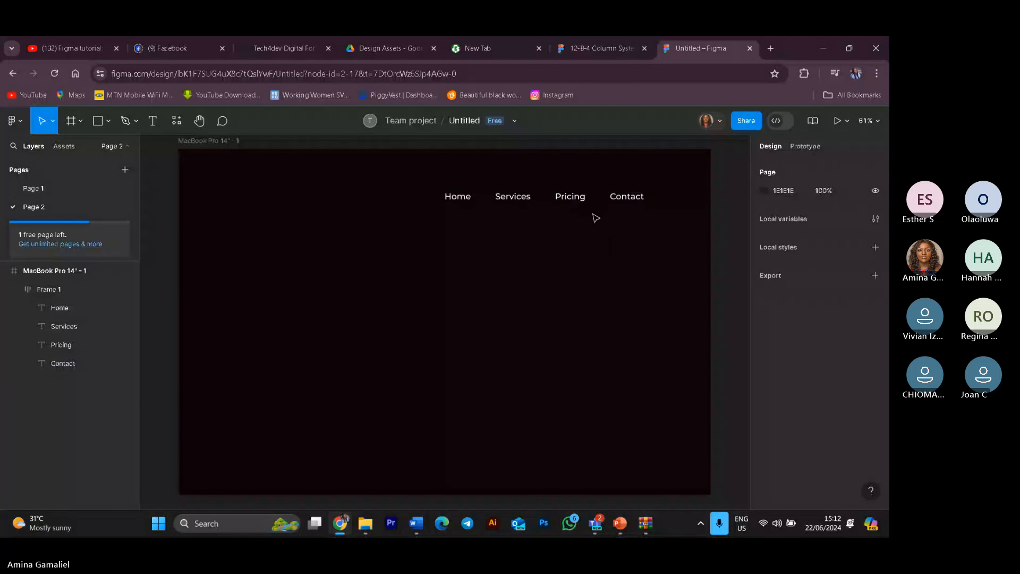
click(585, 200)
click(585, 200)
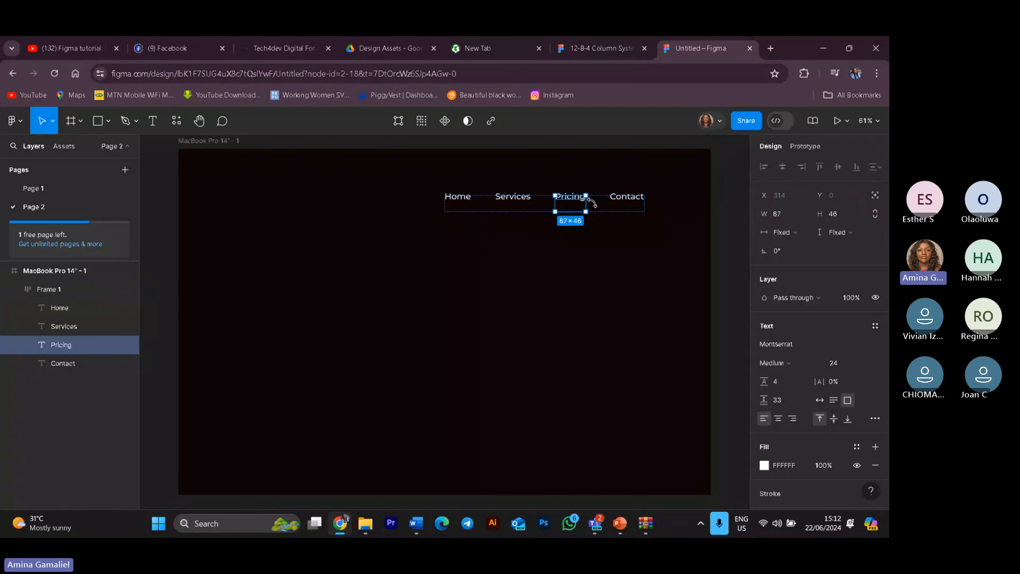
click(613, 236)
click(535, 201)
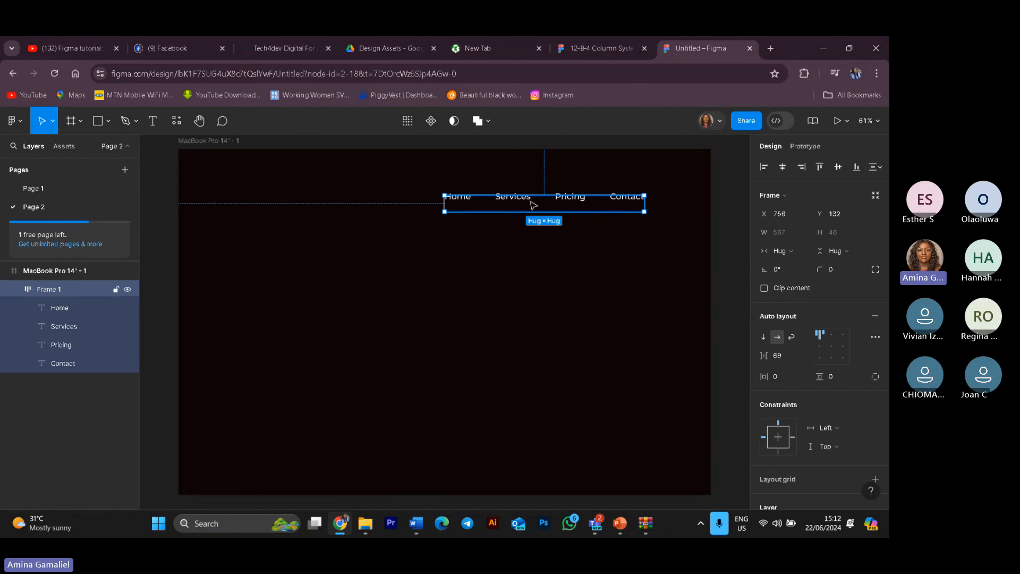
click(532, 204)
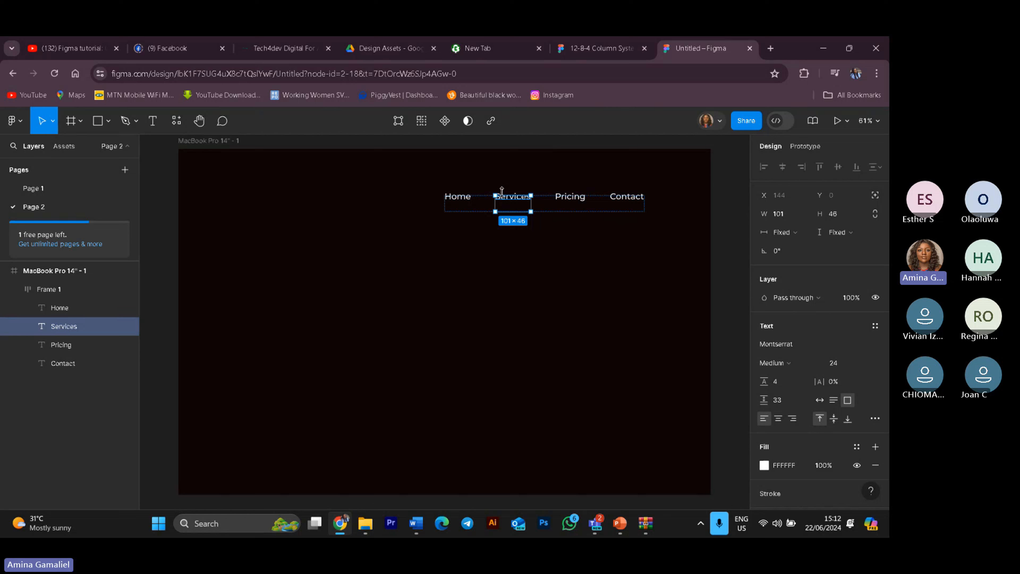
click(606, 308)
click(530, 195)
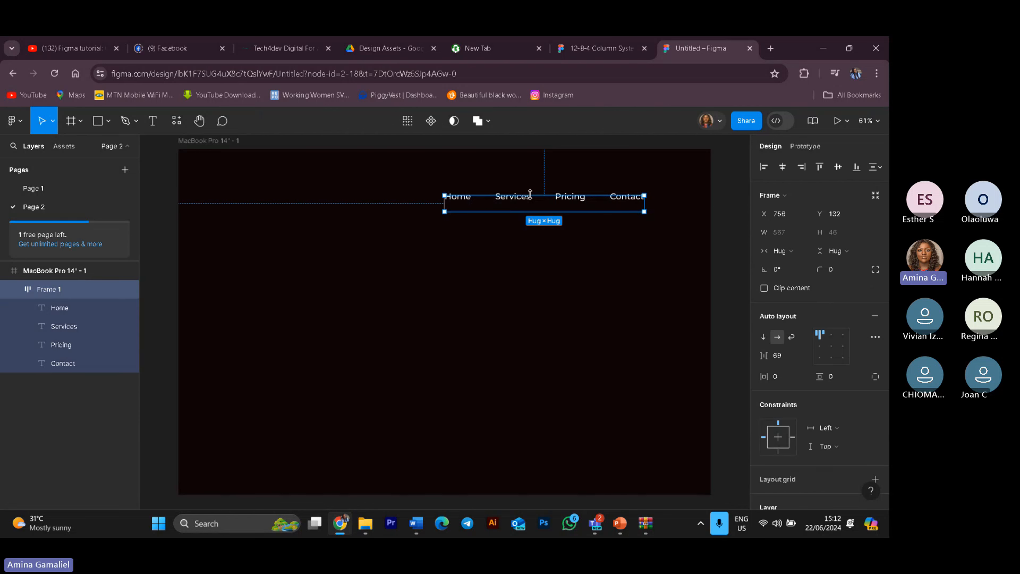
click(531, 196)
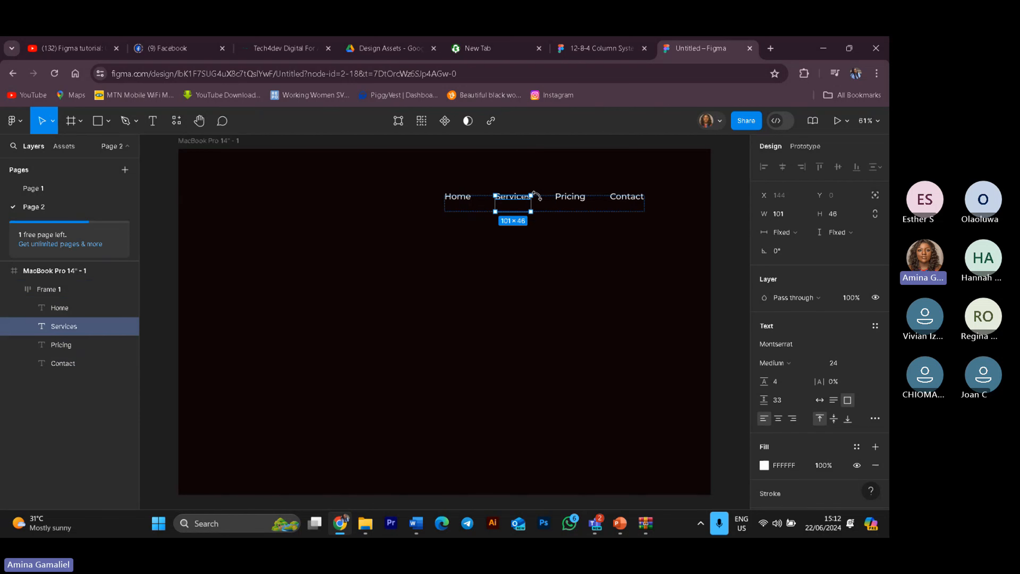
click(553, 236)
double_click(517, 202)
key(Tab)
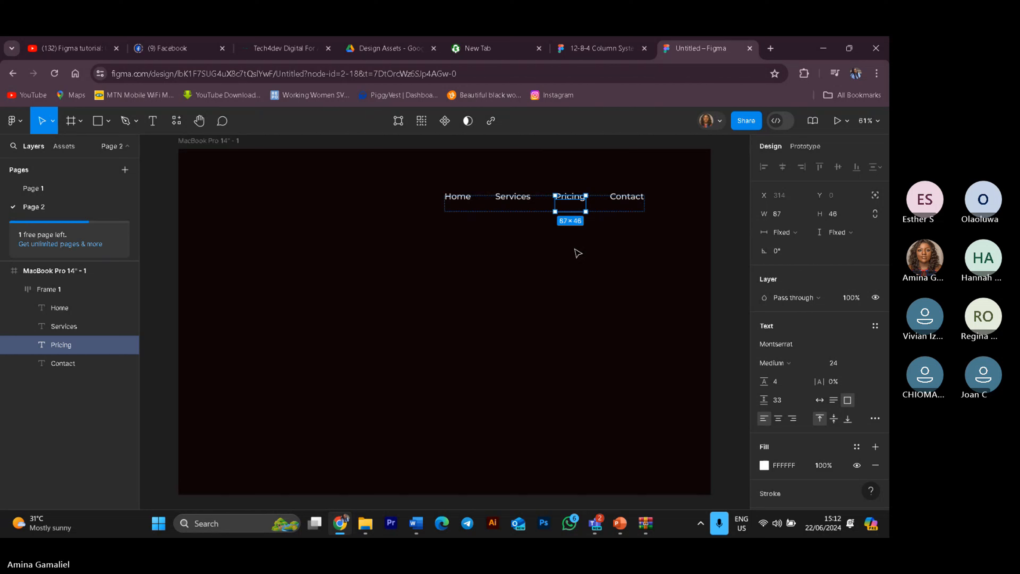
click(595, 206)
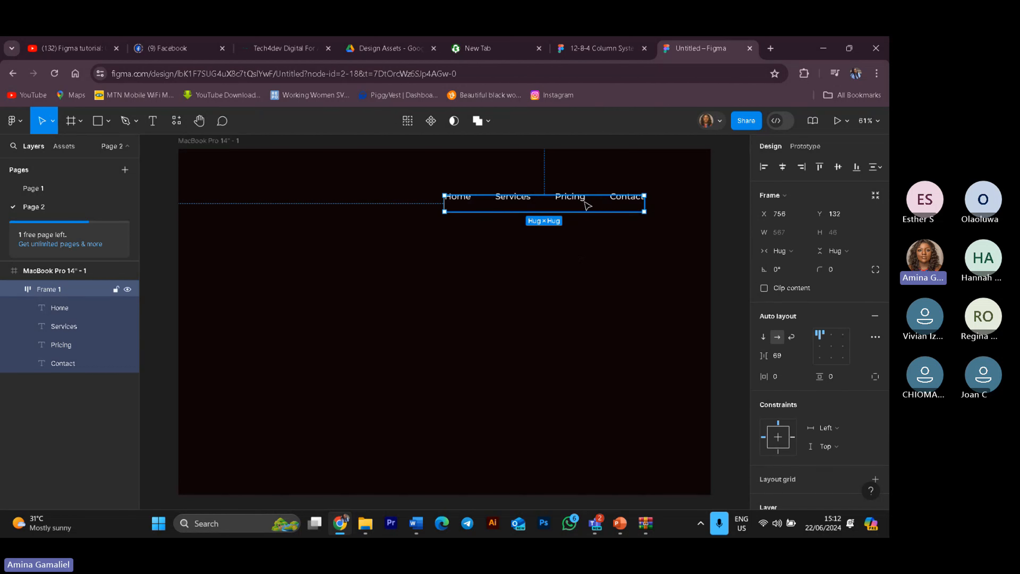
click(587, 199)
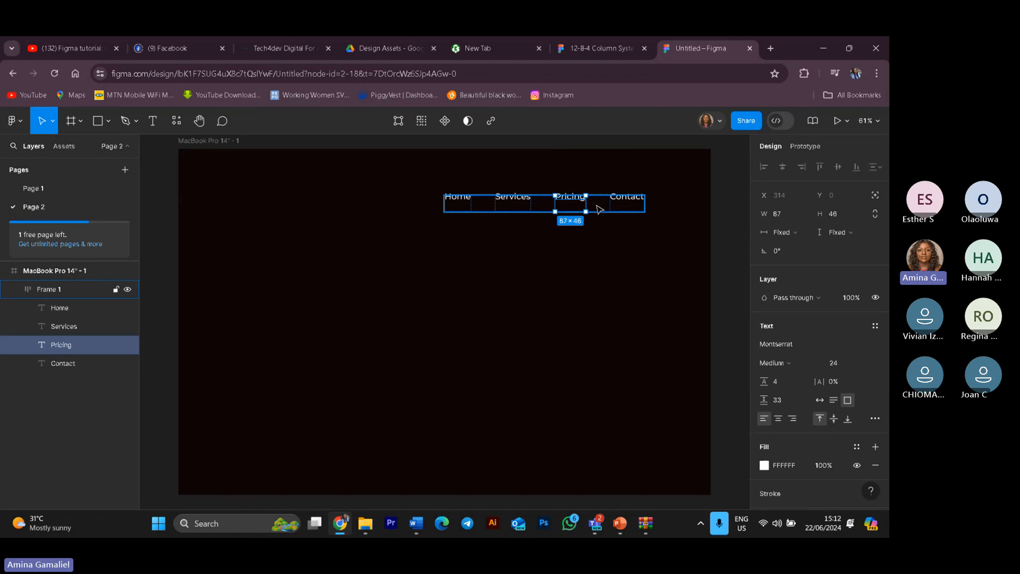
click(594, 204)
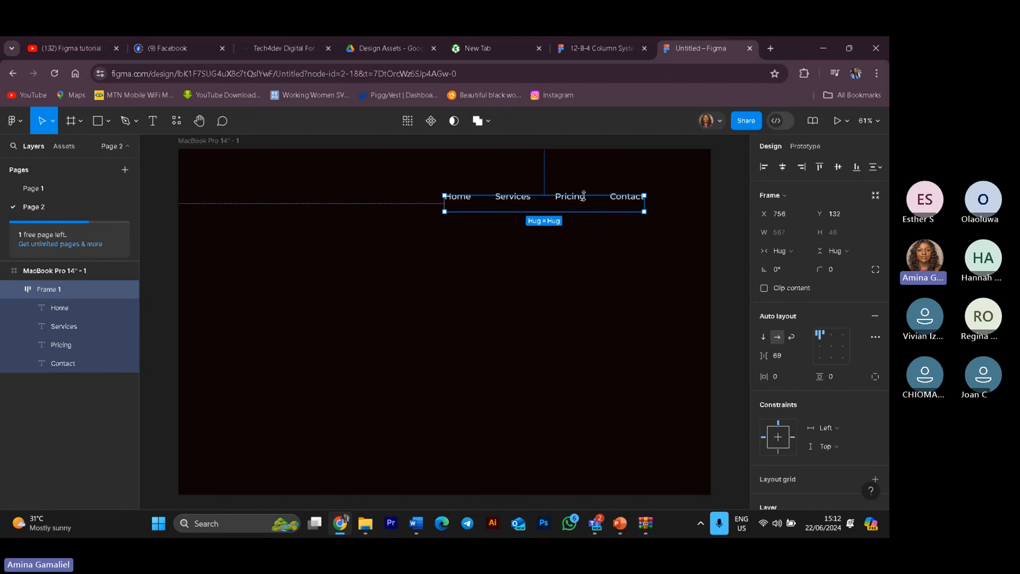
click(583, 200)
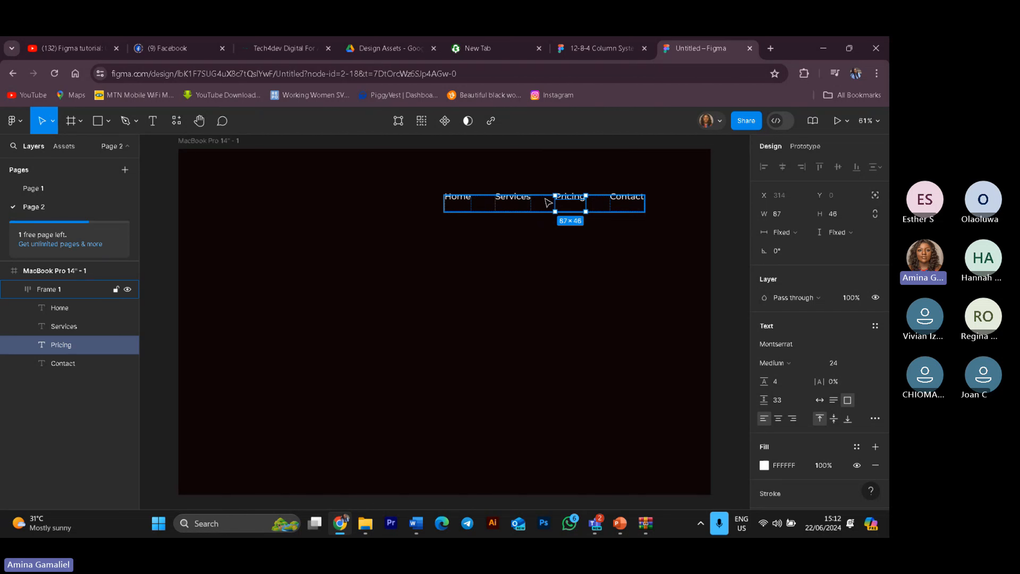
click(530, 199)
double_click(531, 198)
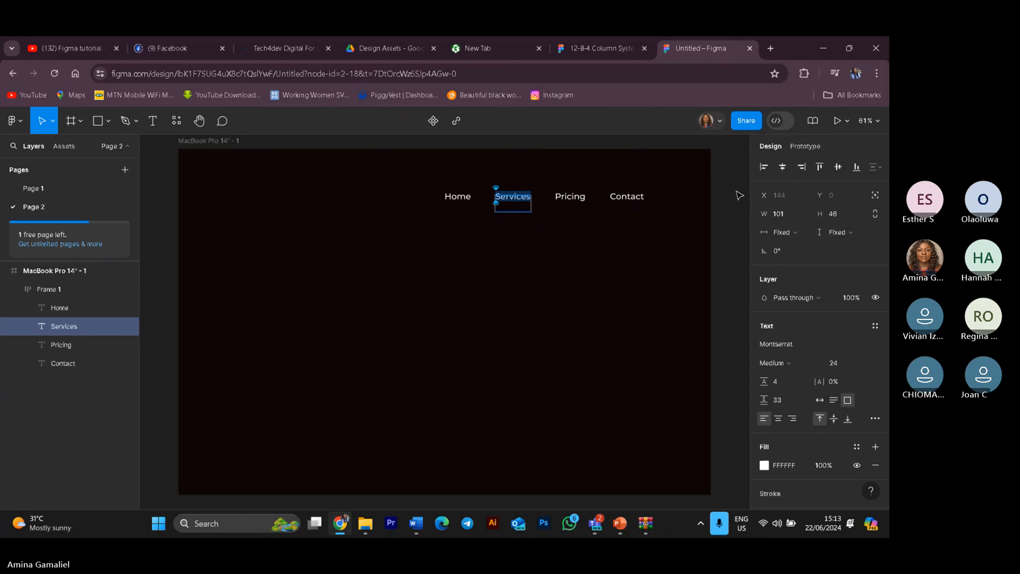
key(Escape)
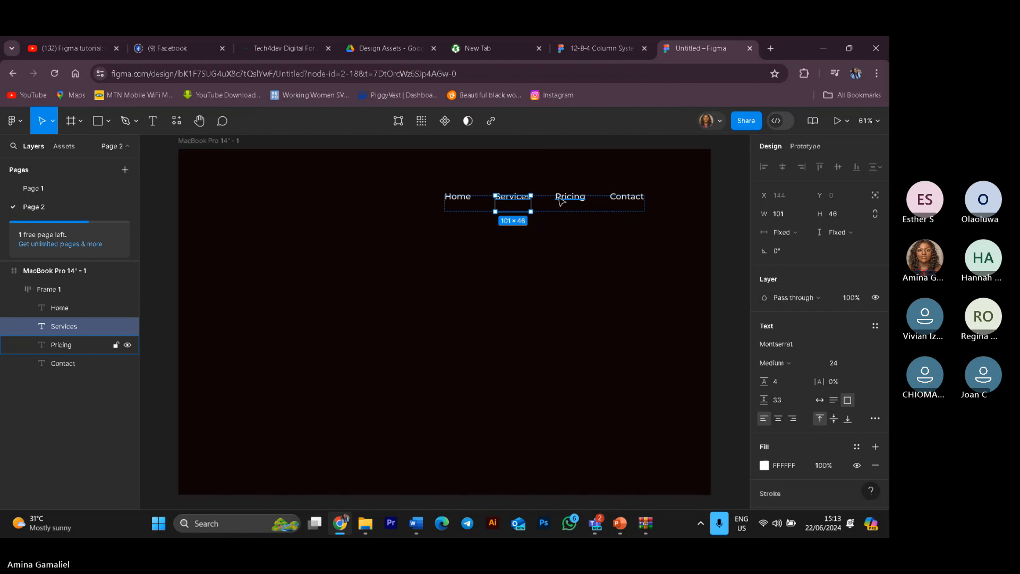
click(639, 196)
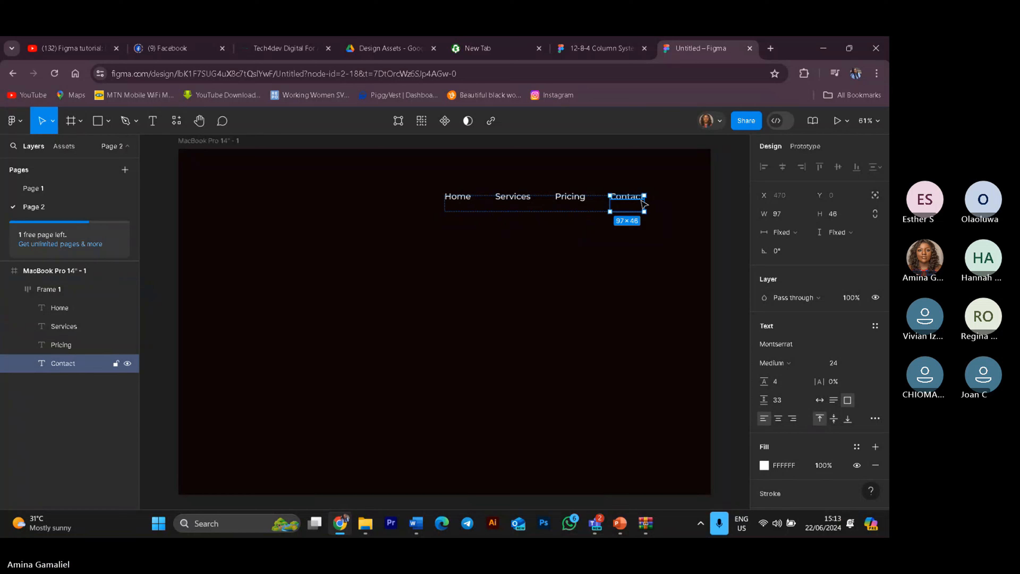
double_click(642, 204)
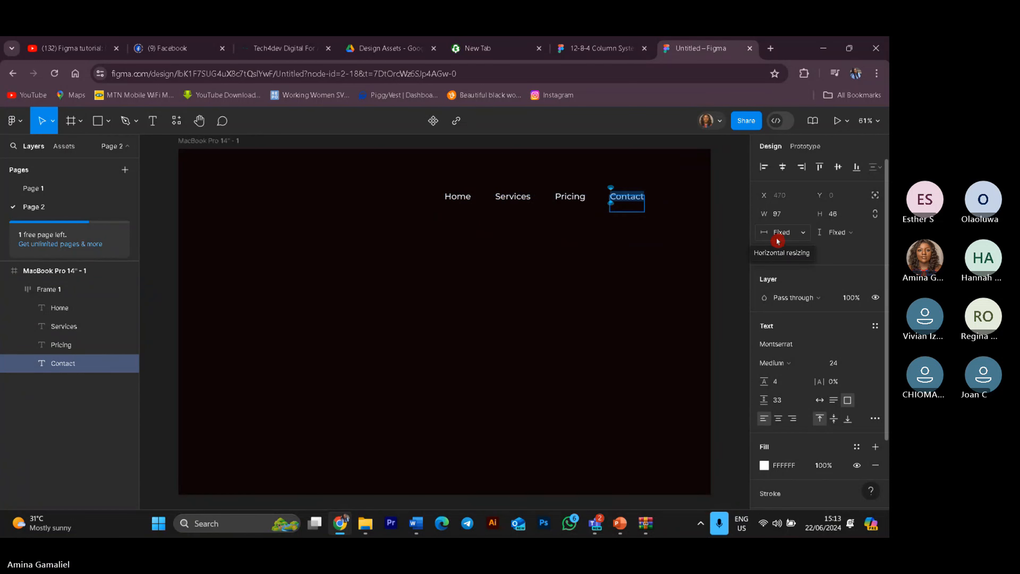
key(BackSpace)
key(ctrl+z)
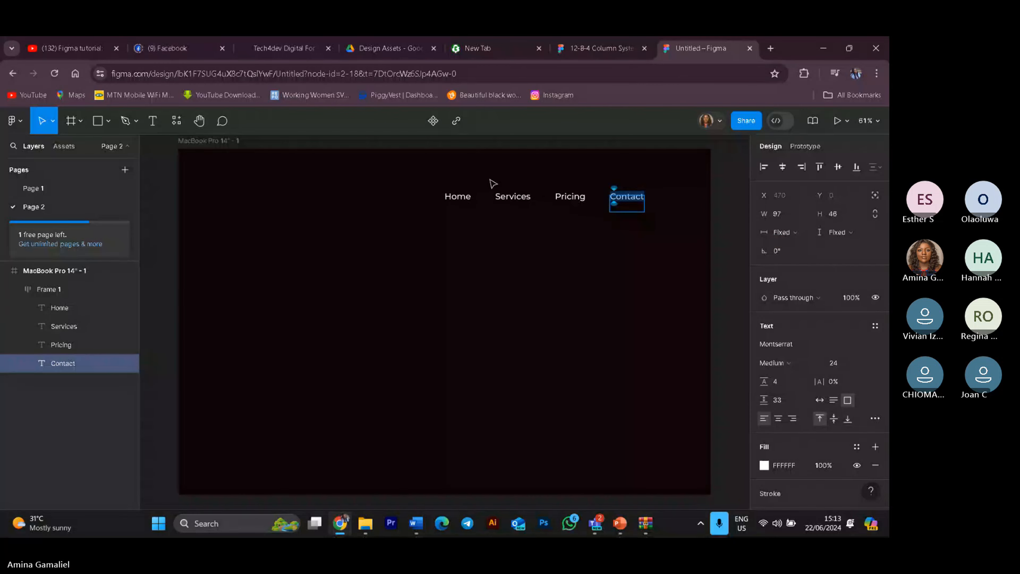
key(Escape)
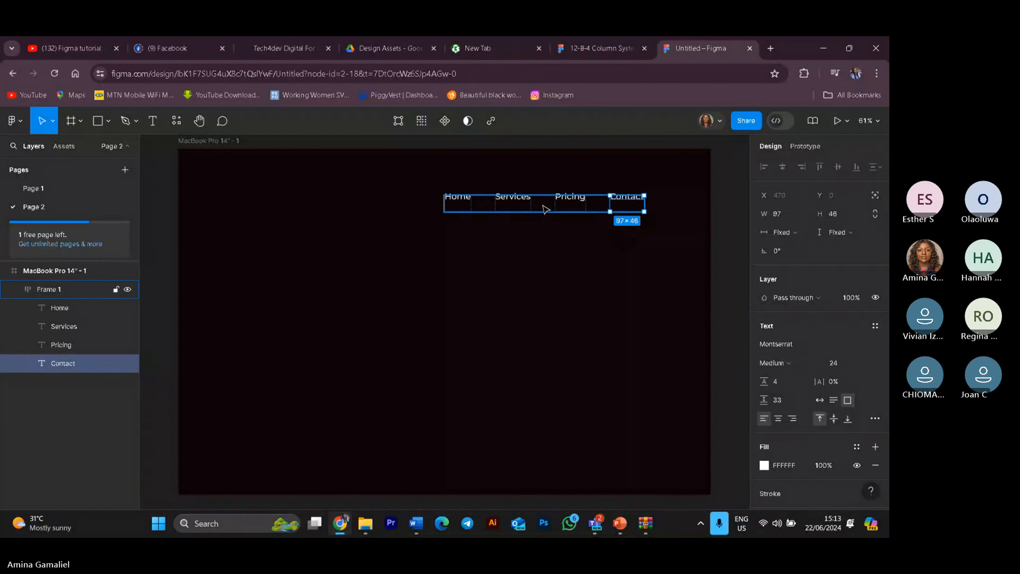
Step: Add a text line reading Welcome to our Practice website near the middle of the frame
click(477, 204)
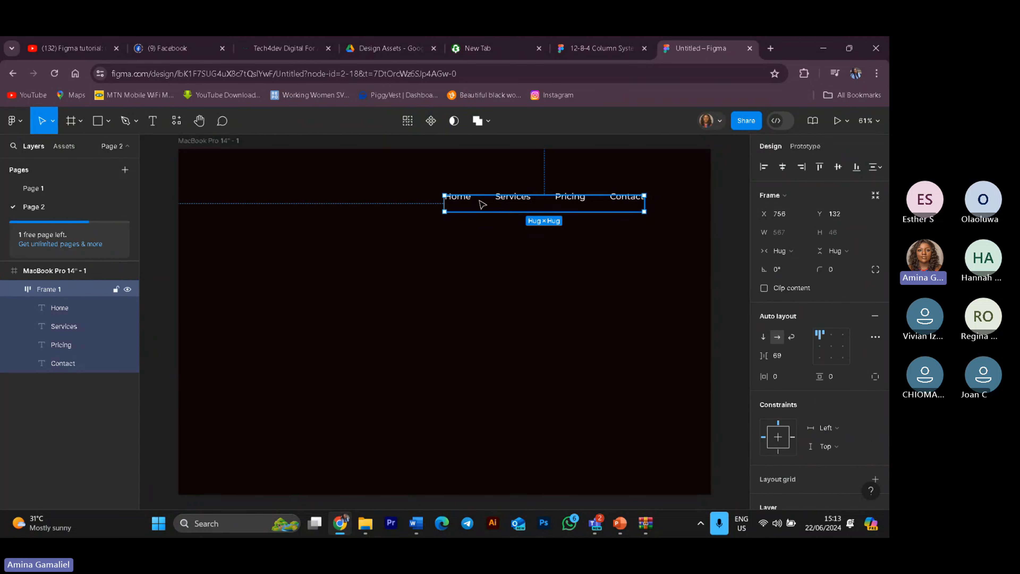
click(495, 278)
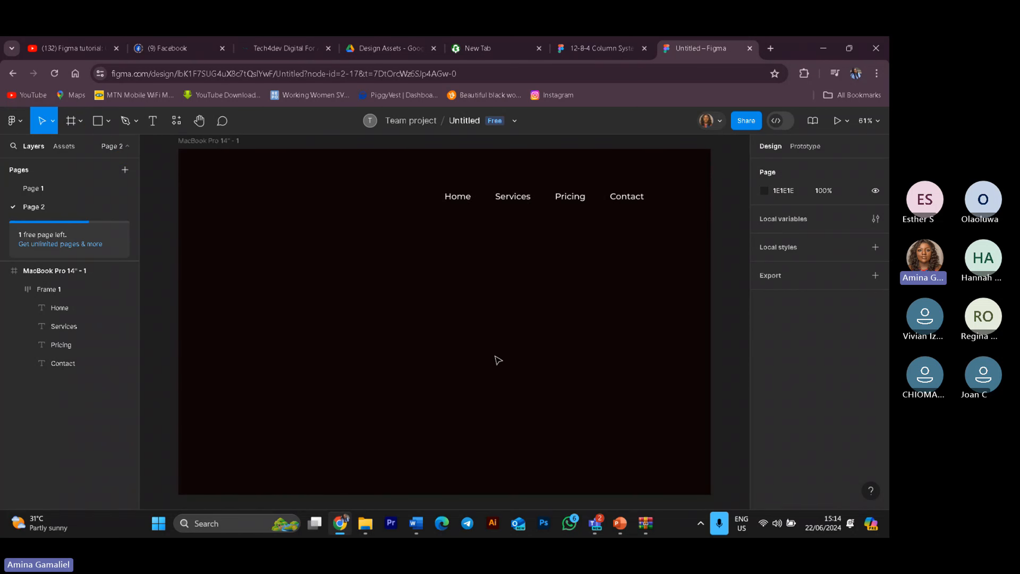
click(153, 121)
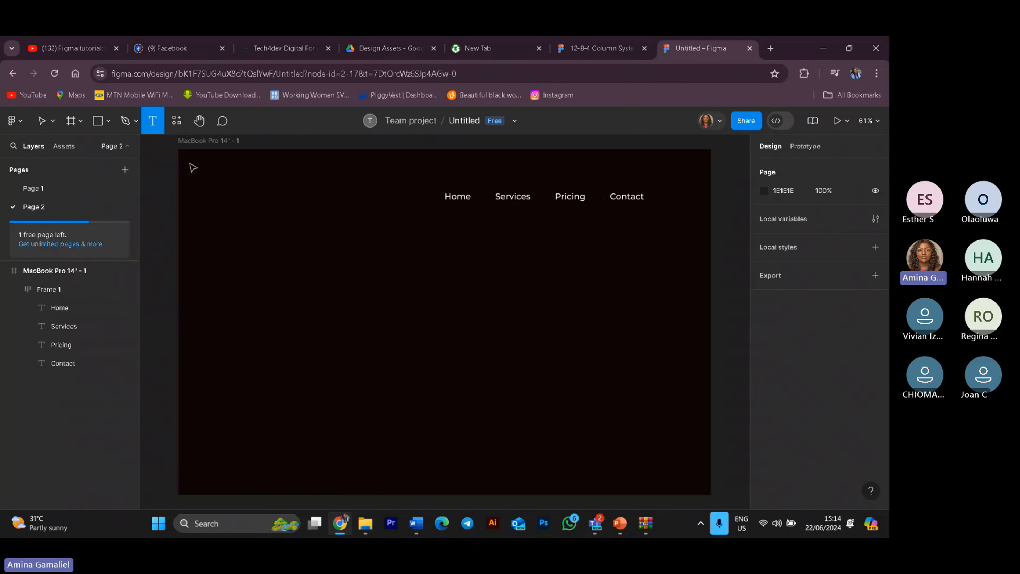
click(324, 313)
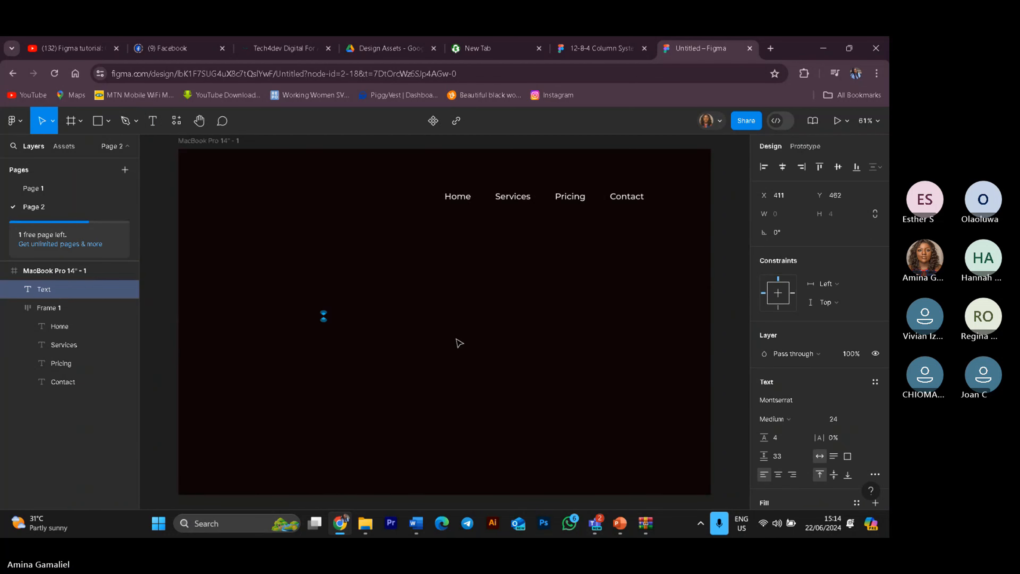
text(We)
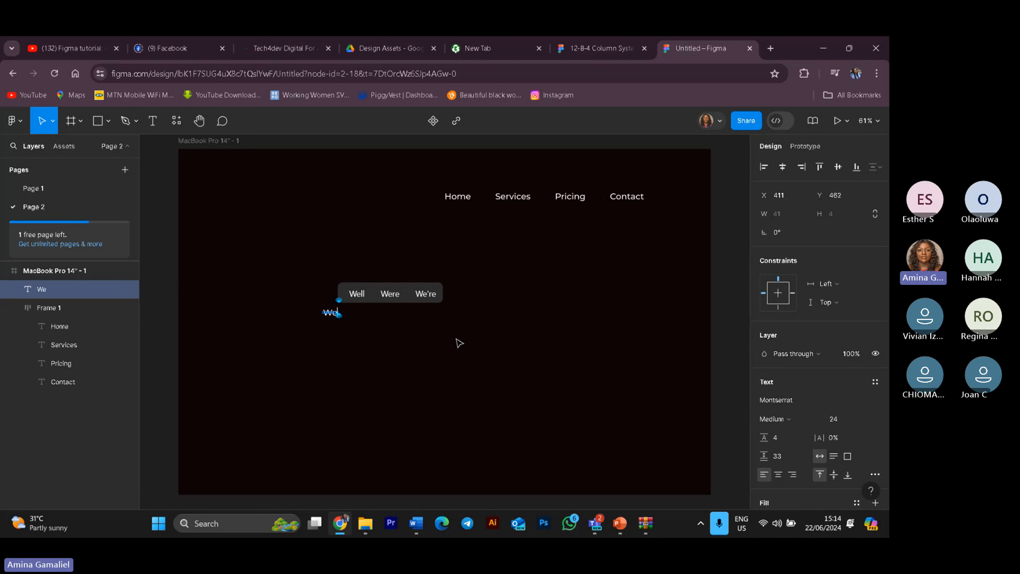
text(lcome to )
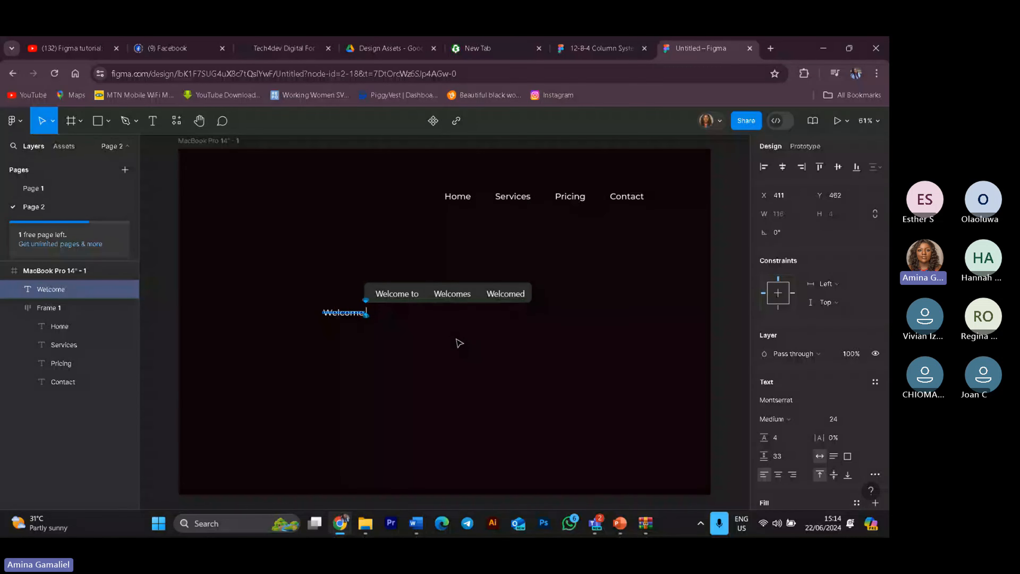
text(o)
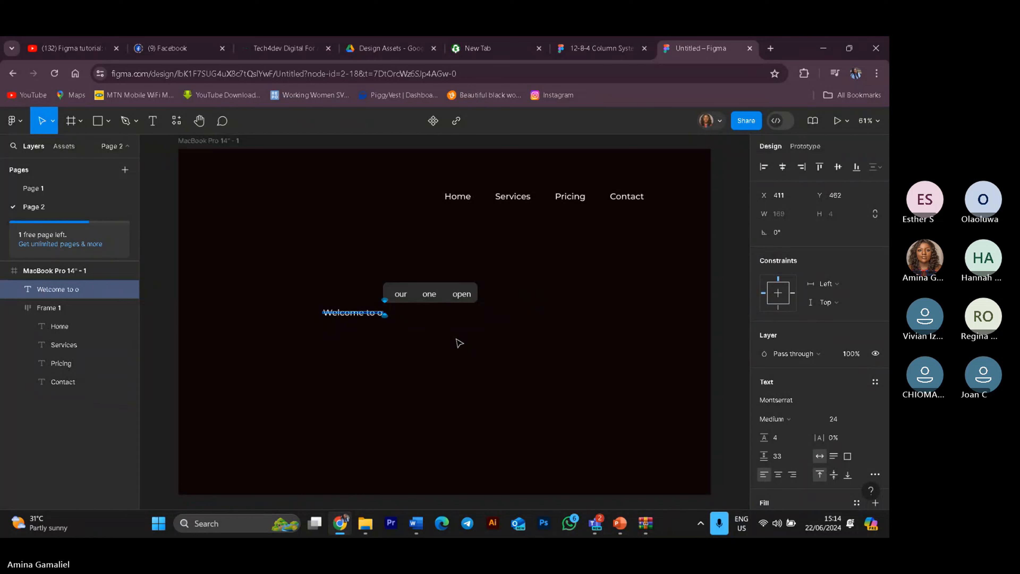
text(ur P)
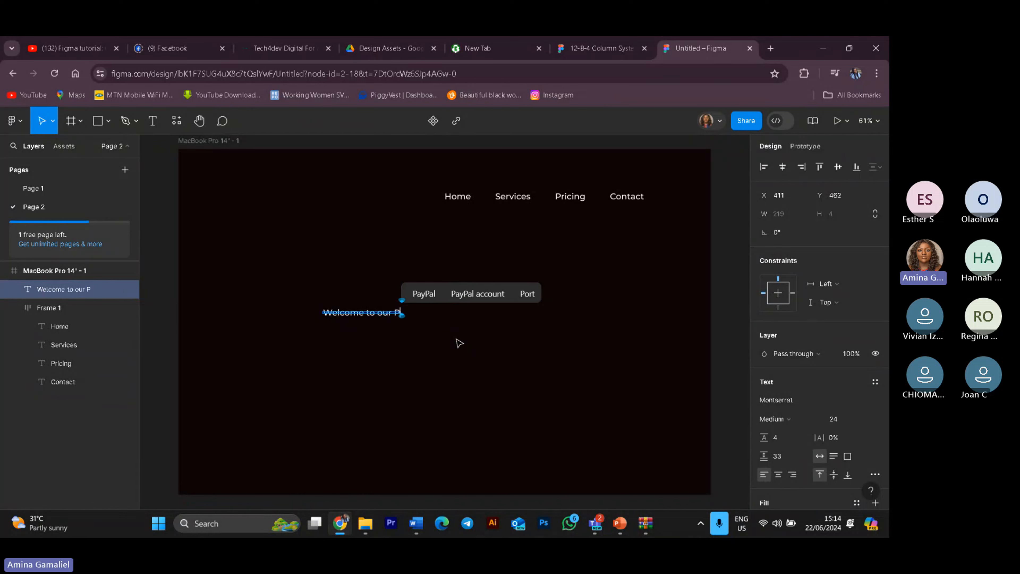
text(rac)
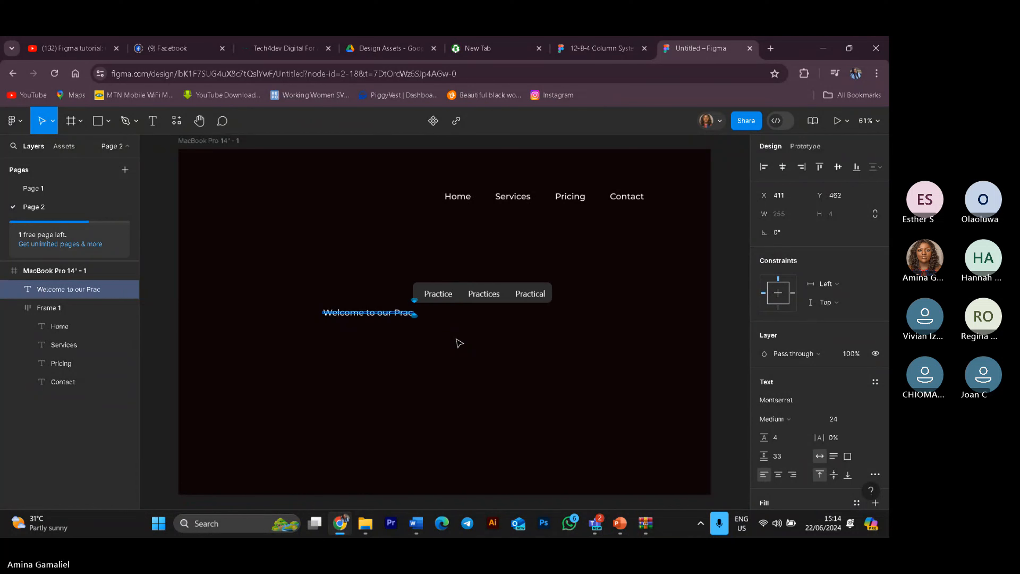
text(tice )
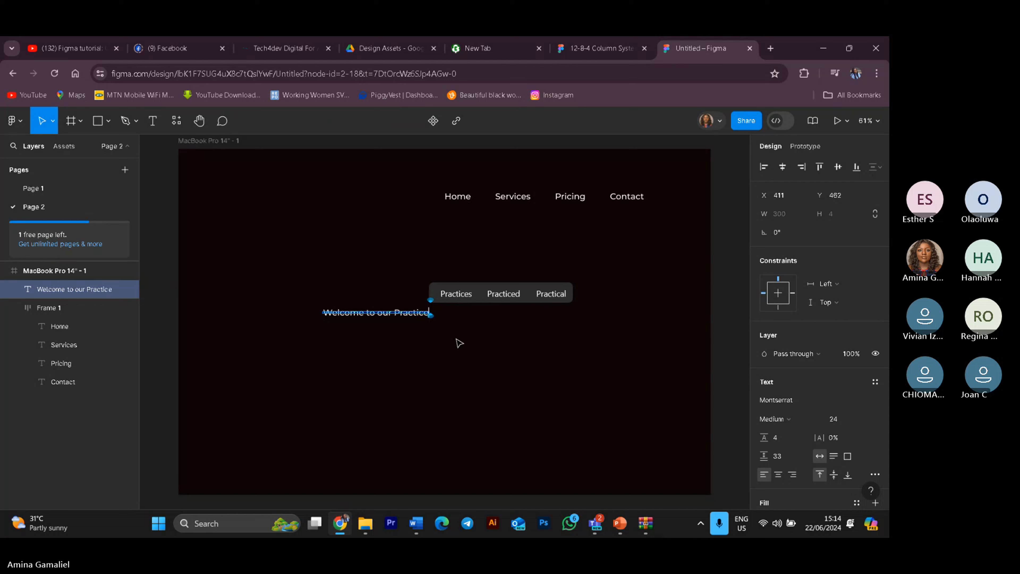
text(webs)
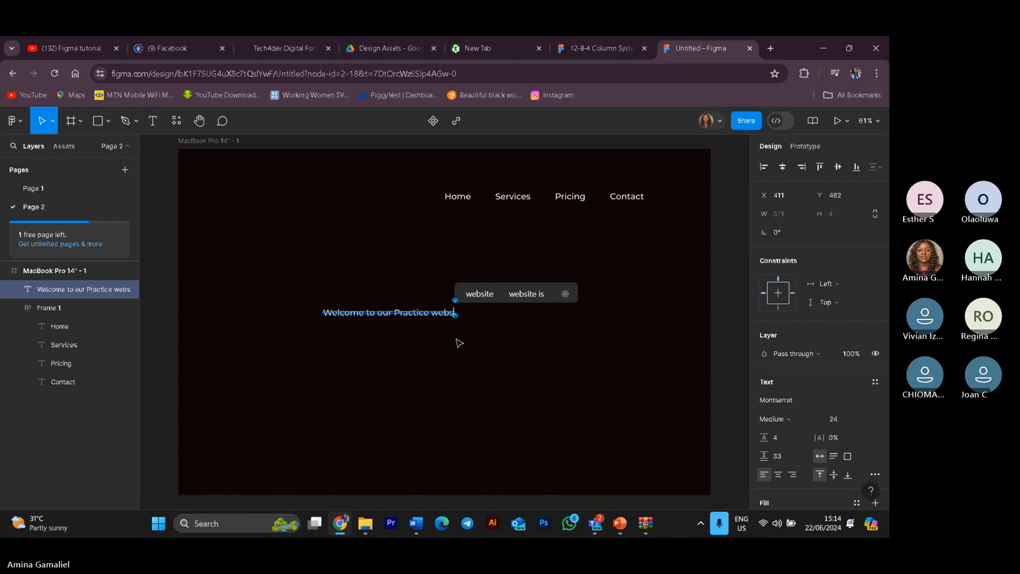
text(ite)
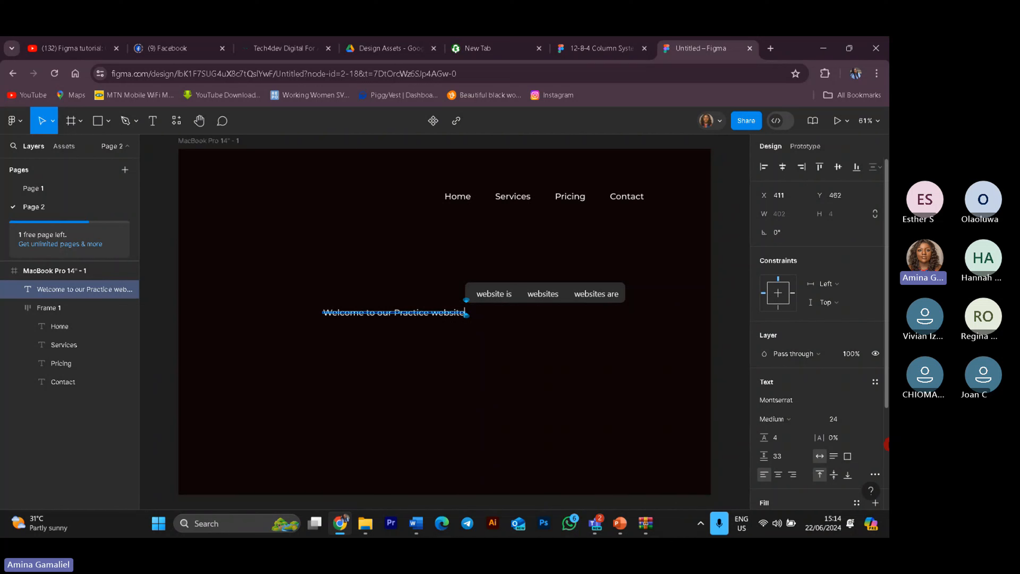
Step: Set the welcome heading's font size to 48
click(867, 424)
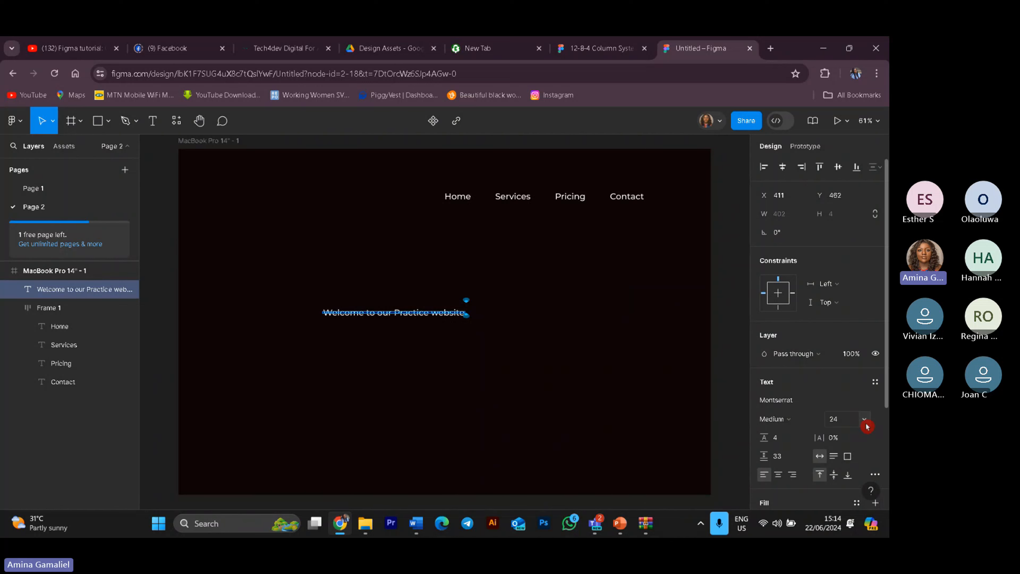
click(866, 426)
click(856, 455)
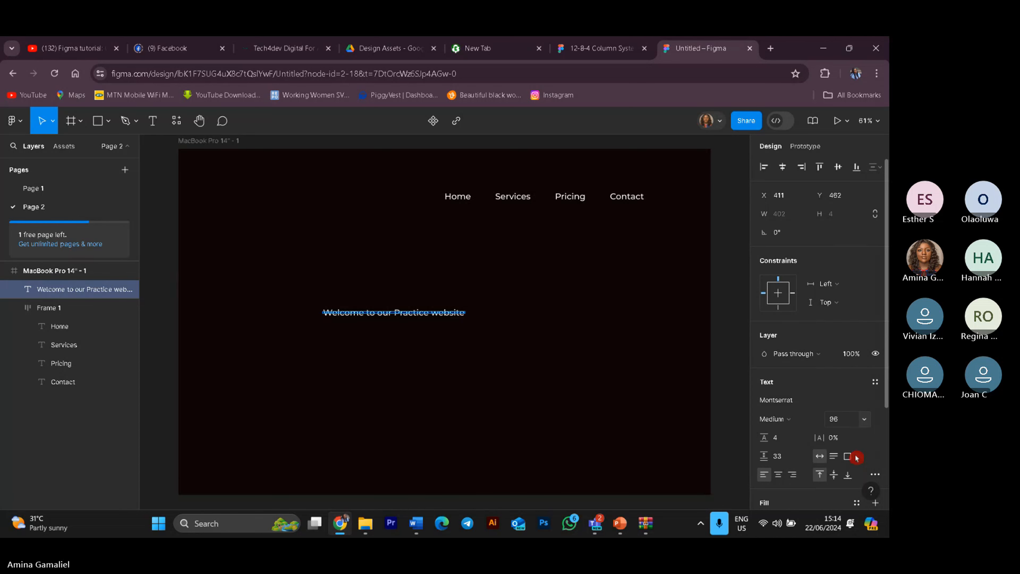
click(413, 346)
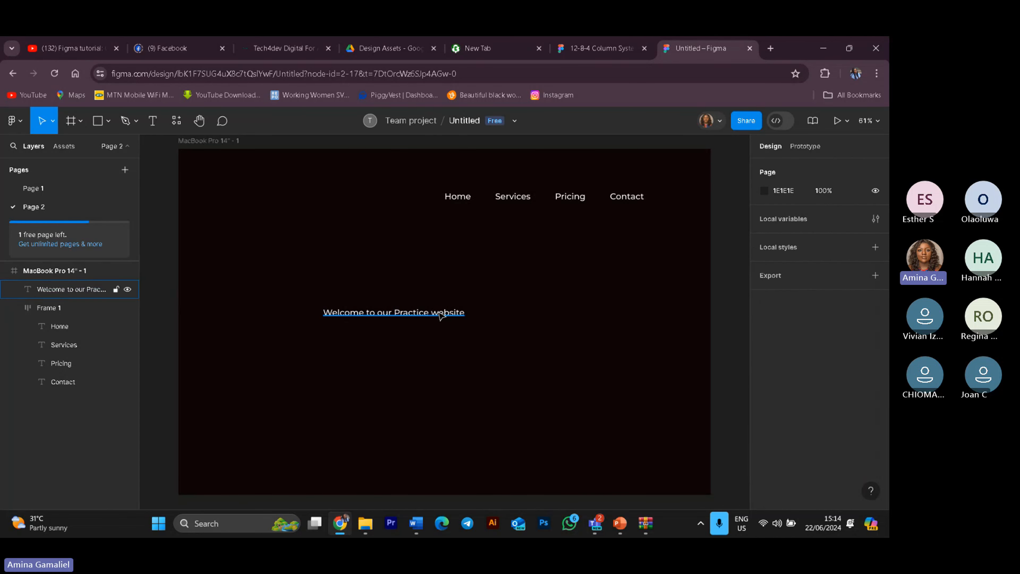
click(462, 318)
click(866, 421)
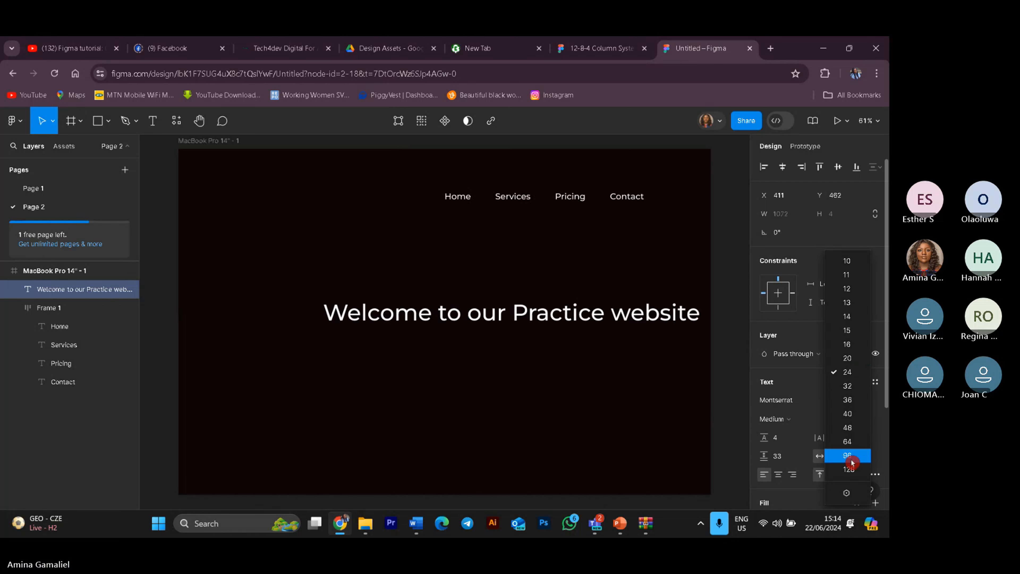
click(849, 433)
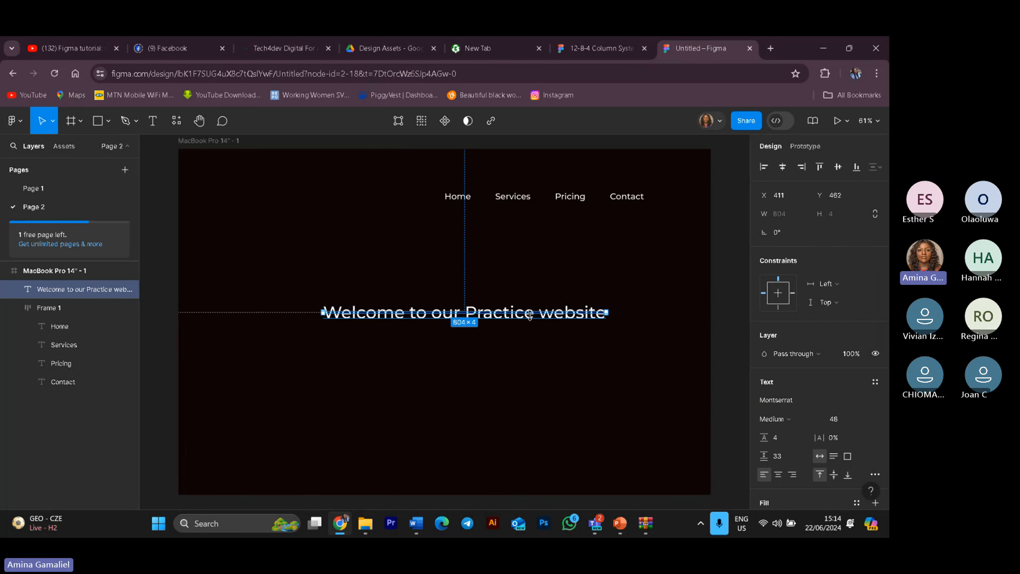
Step: Move the heading slightly left and down within the desktop frame
click(378, 412)
click(403, 321)
mouse_move(403, 321)
mouse_down()
mouse_move(371, 322)
mouse_move(385, 325)
mouse_up()
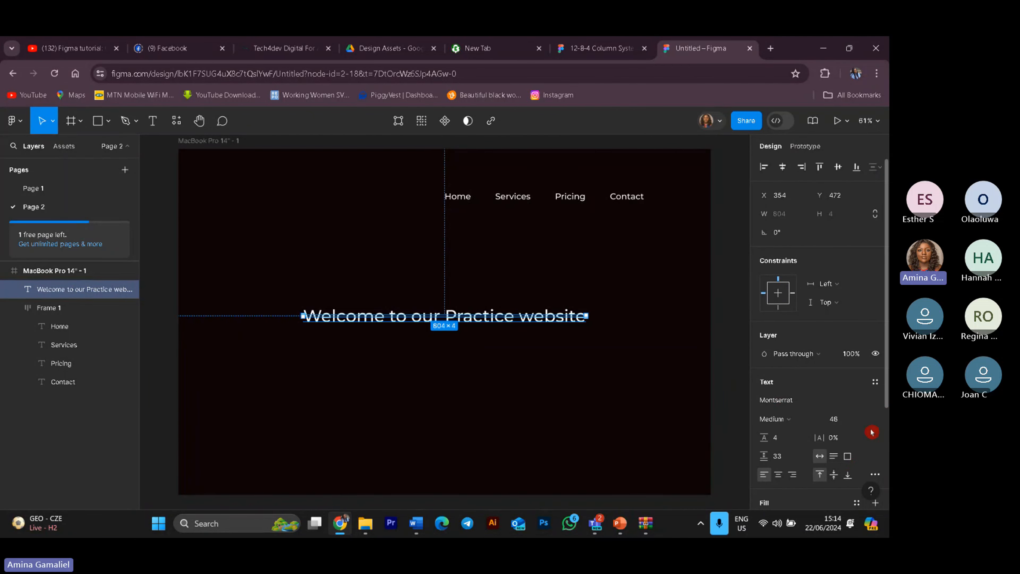
Step: Open the heading's type settings and try each case option, settling on lowercase
scroll(853, 466, down, 3)
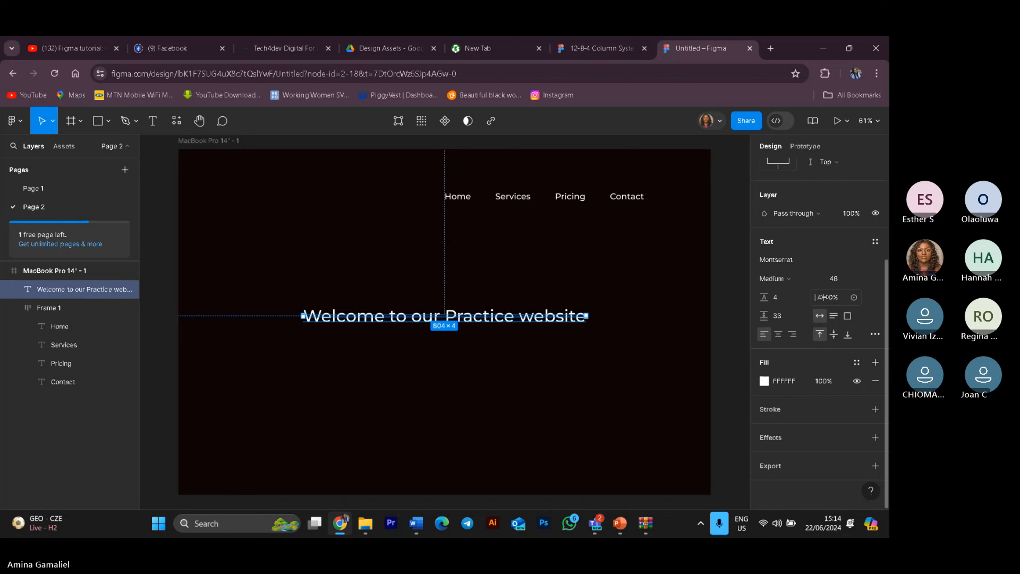
click(874, 334)
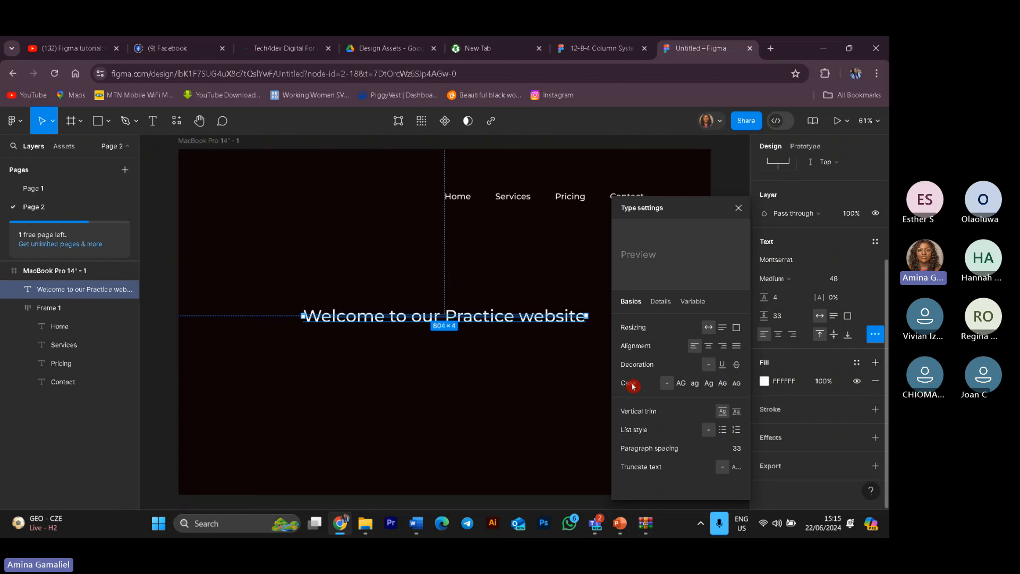
click(683, 384)
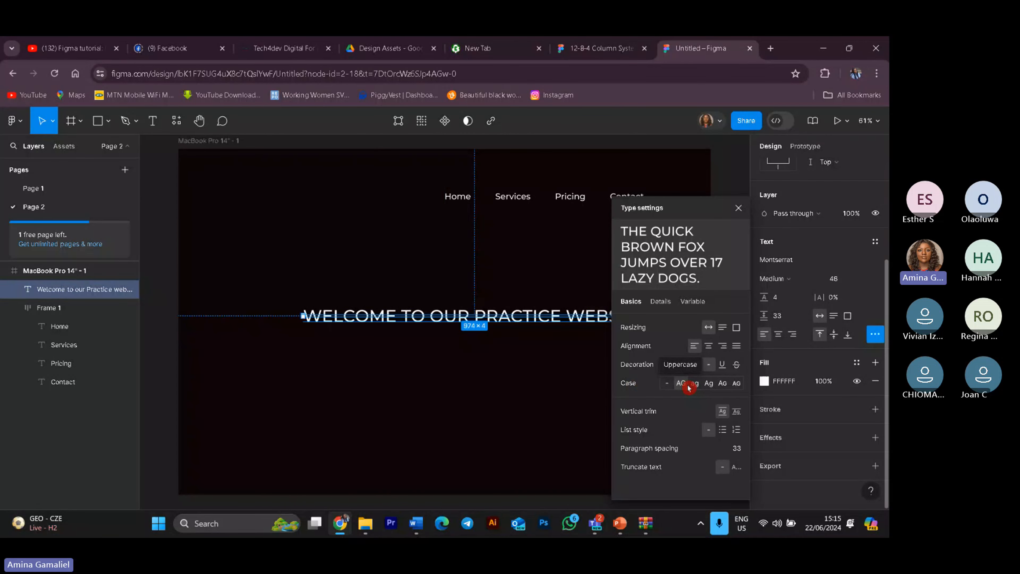
click(695, 384)
click(709, 384)
click(709, 384)
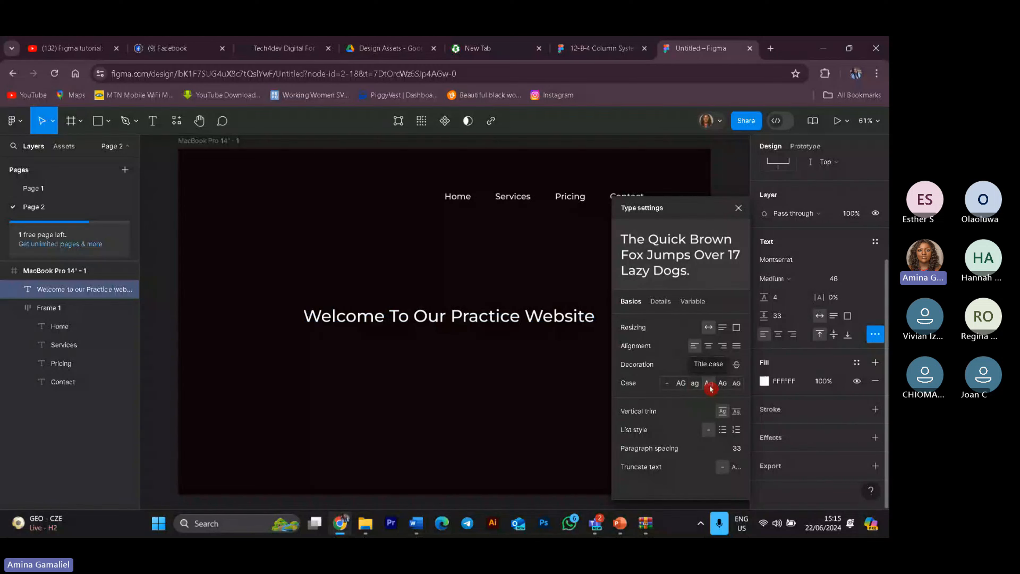
click(723, 384)
click(736, 385)
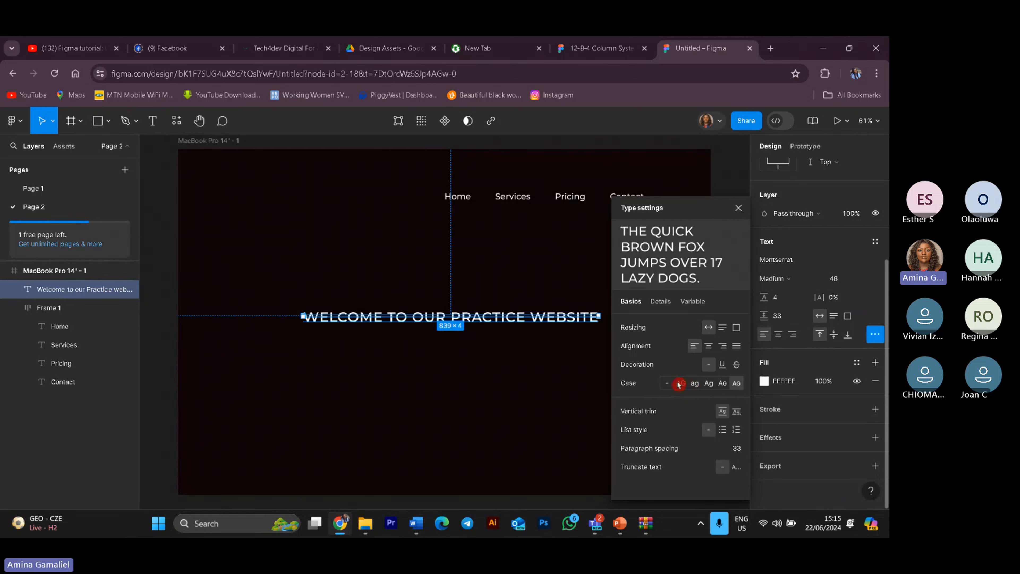
click(697, 387)
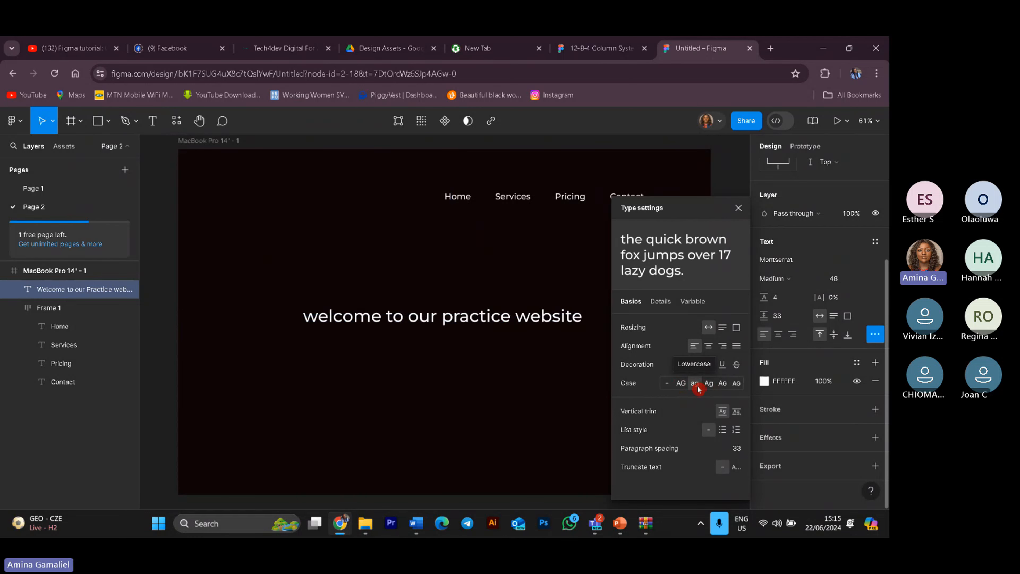
Step: Try the underline and strikethrough decorations on the heading, ending with no decoration
click(722, 367)
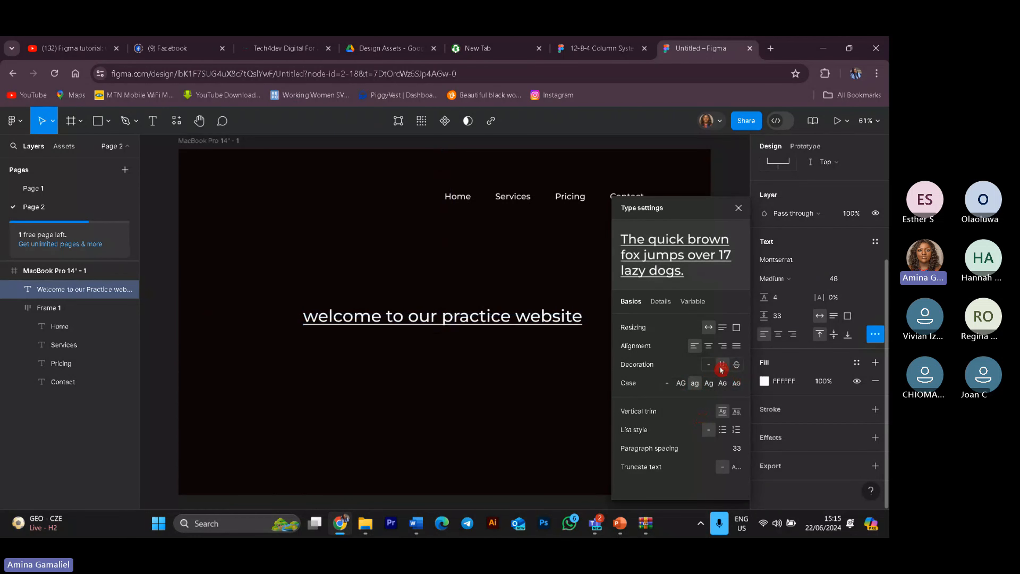
click(738, 368)
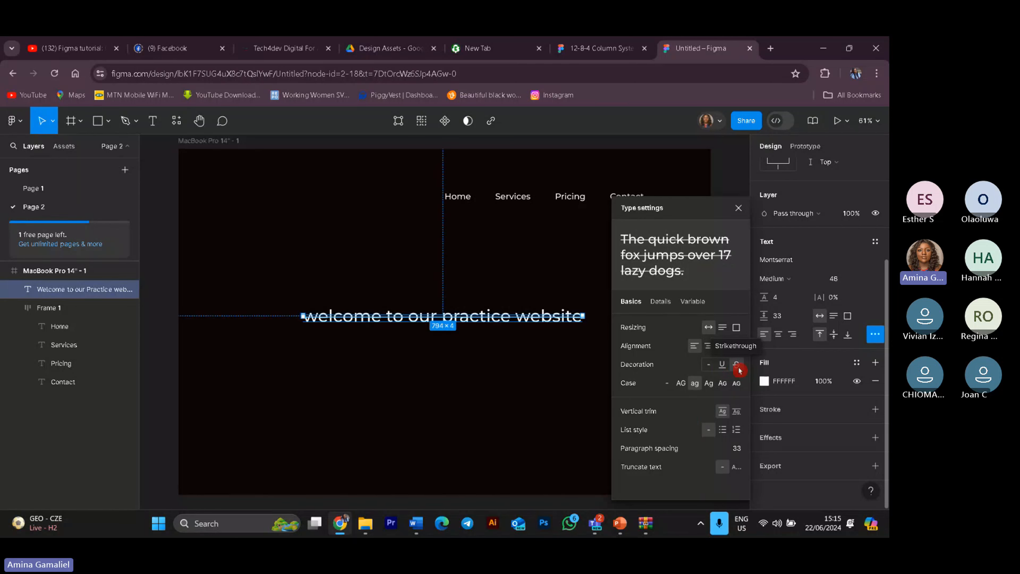
click(723, 366)
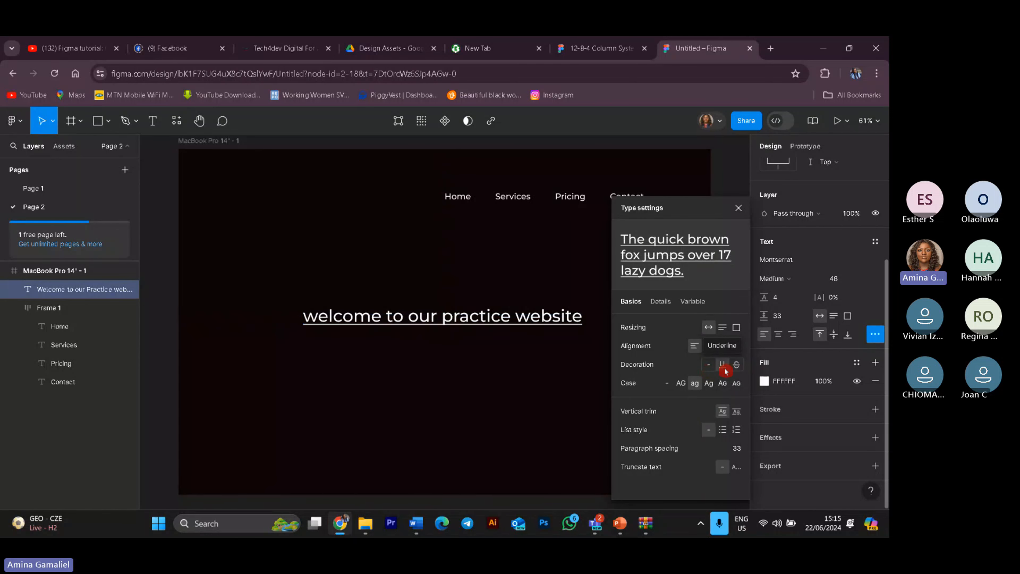
click(709, 366)
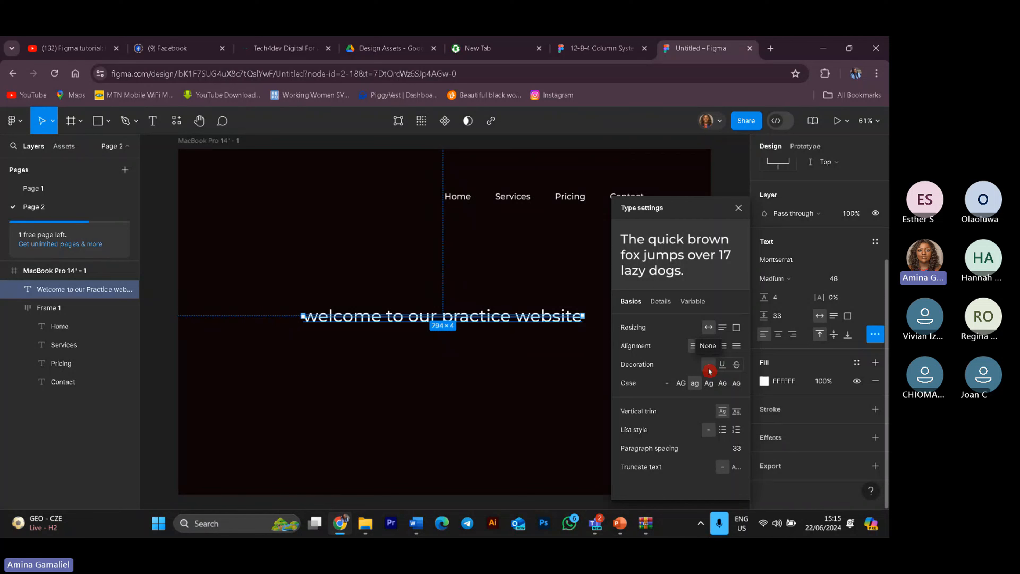
click(722, 364)
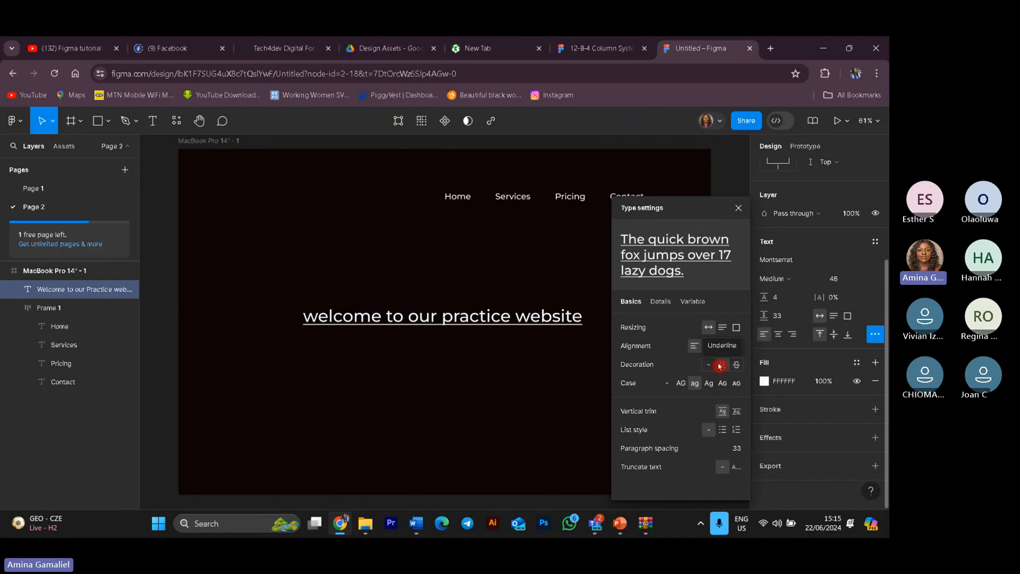
click(742, 369)
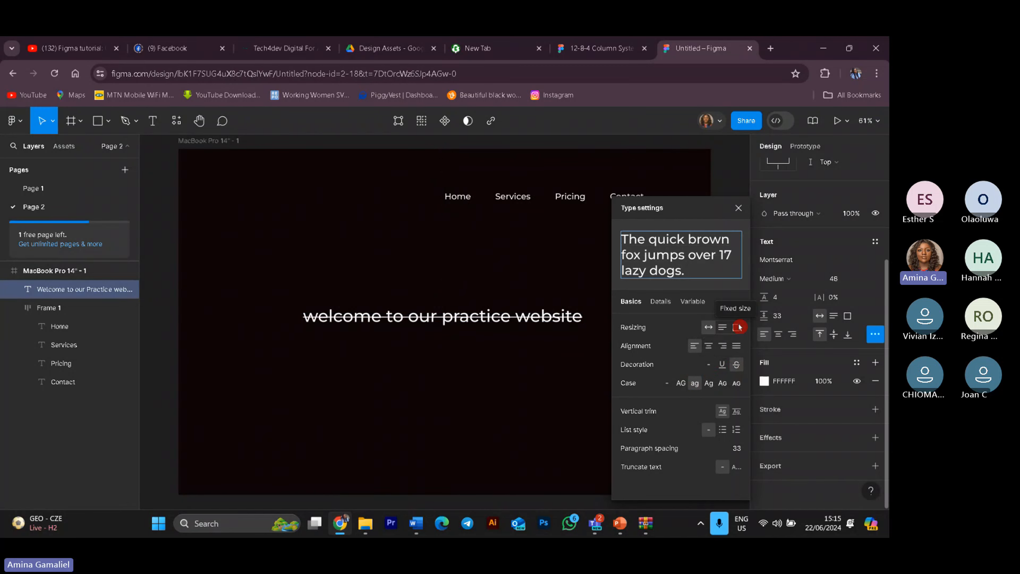
click(708, 364)
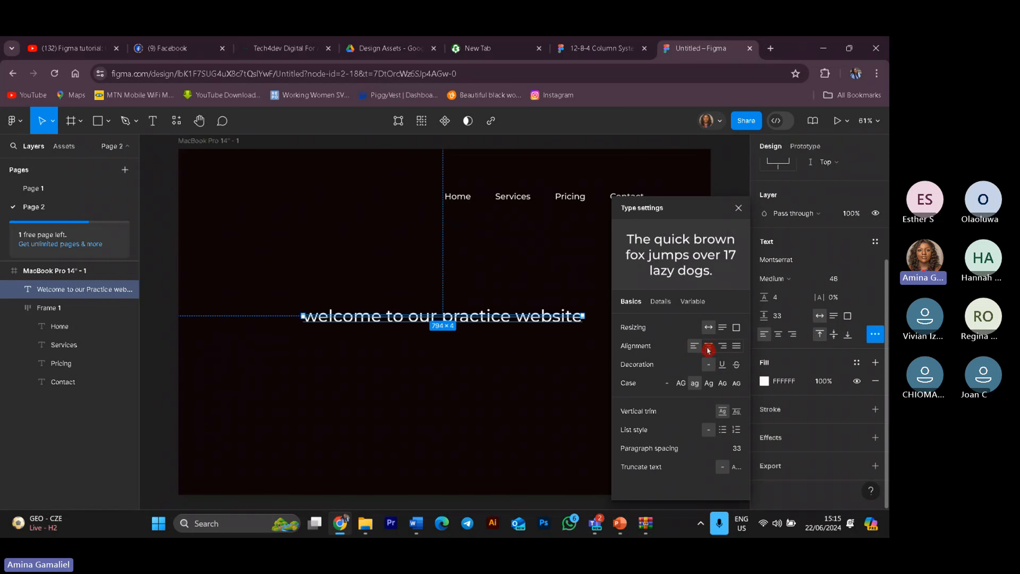
Step: Set the heading's text alignment to justified and leave text editing
click(735, 349)
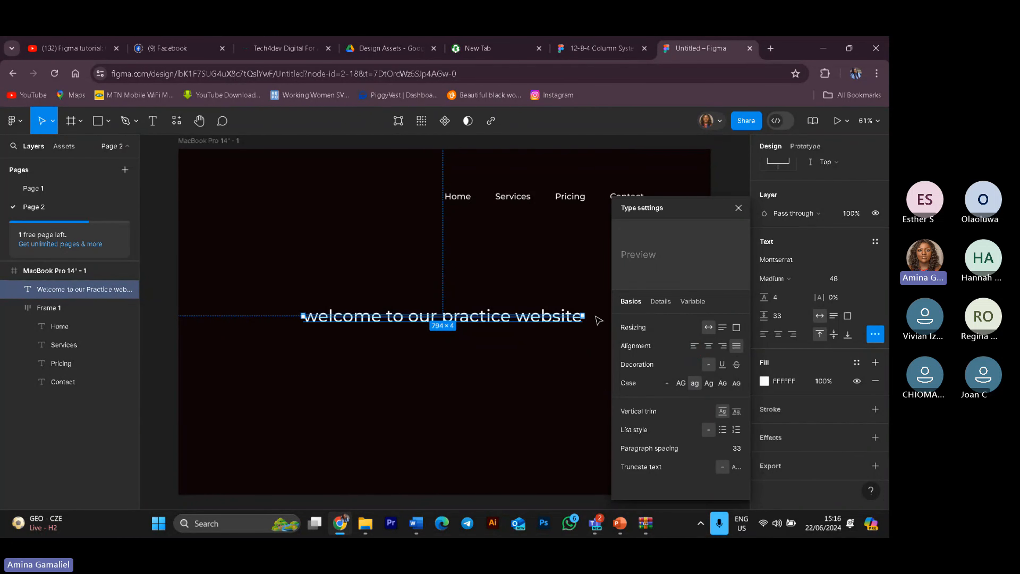
key(Return)
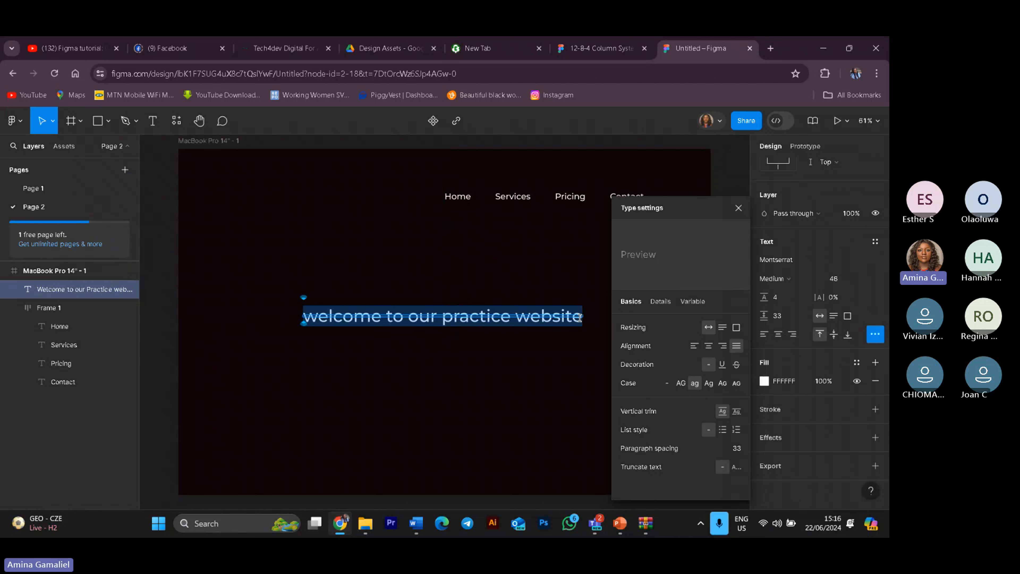
key(Escape)
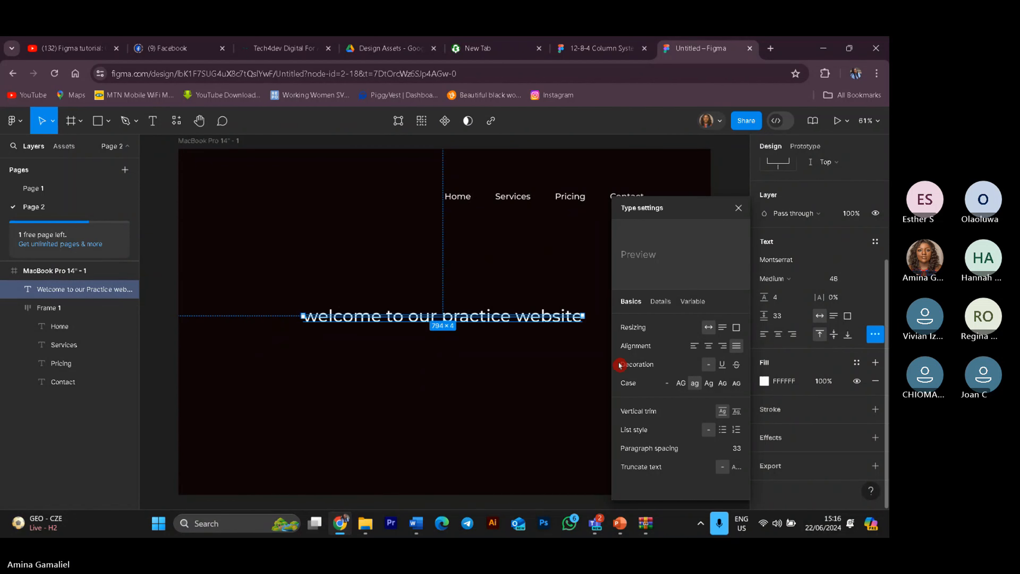
key(o)
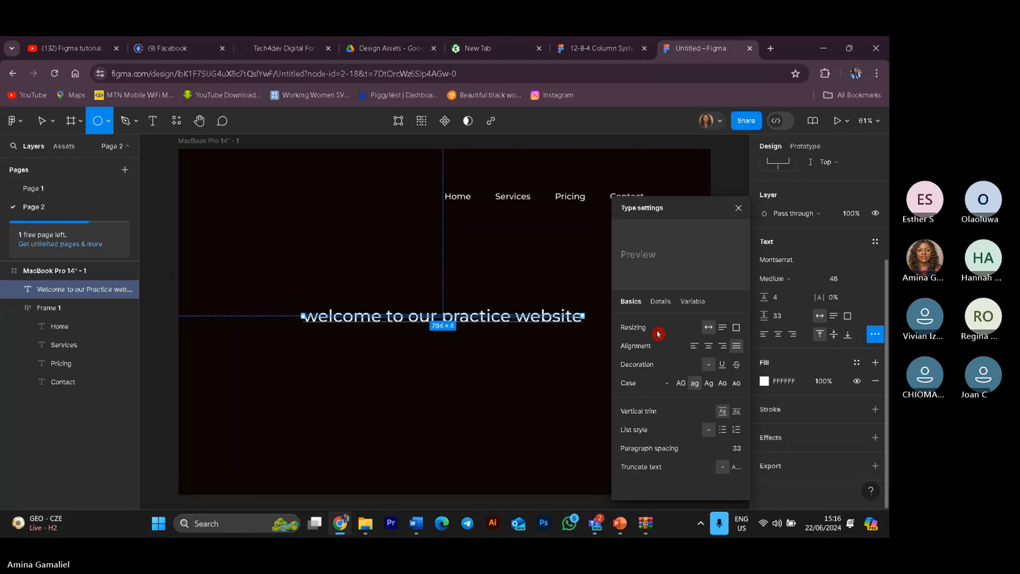
click(541, 318)
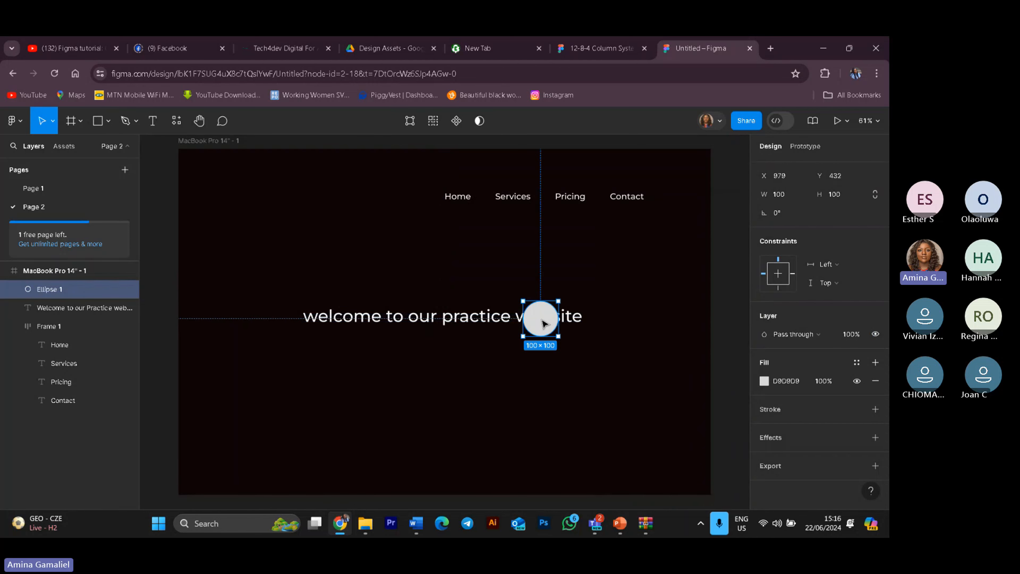
key(ctrl+z)
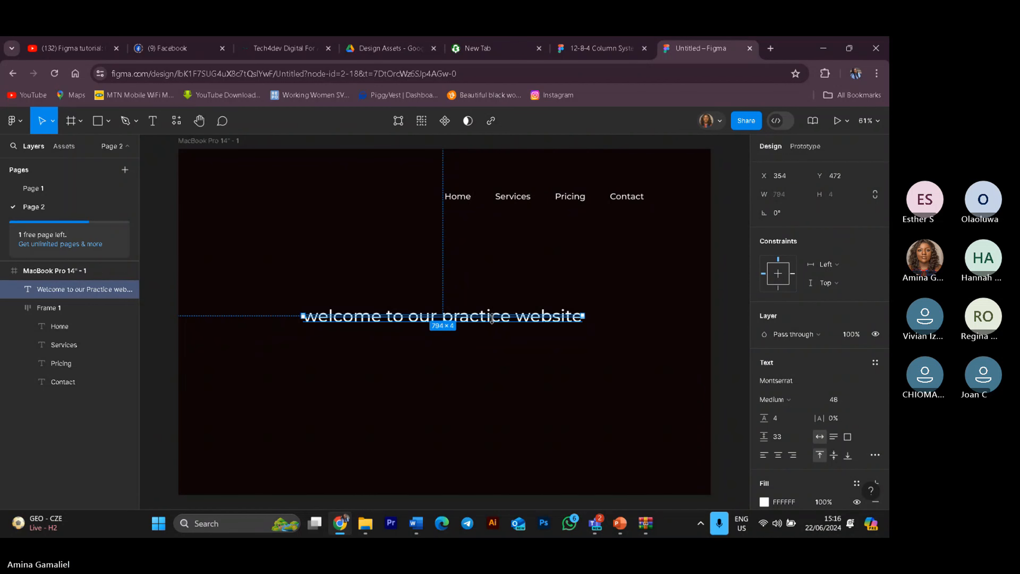
Step: Reselect the heading and resize its text box to a fixed height of about 27
key(ctrl+a)
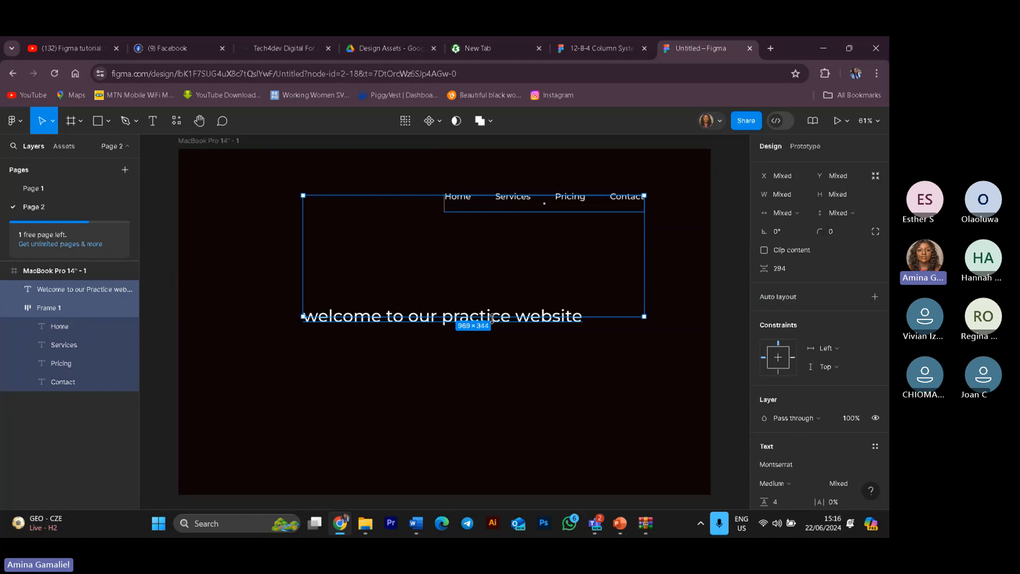
click(491, 319)
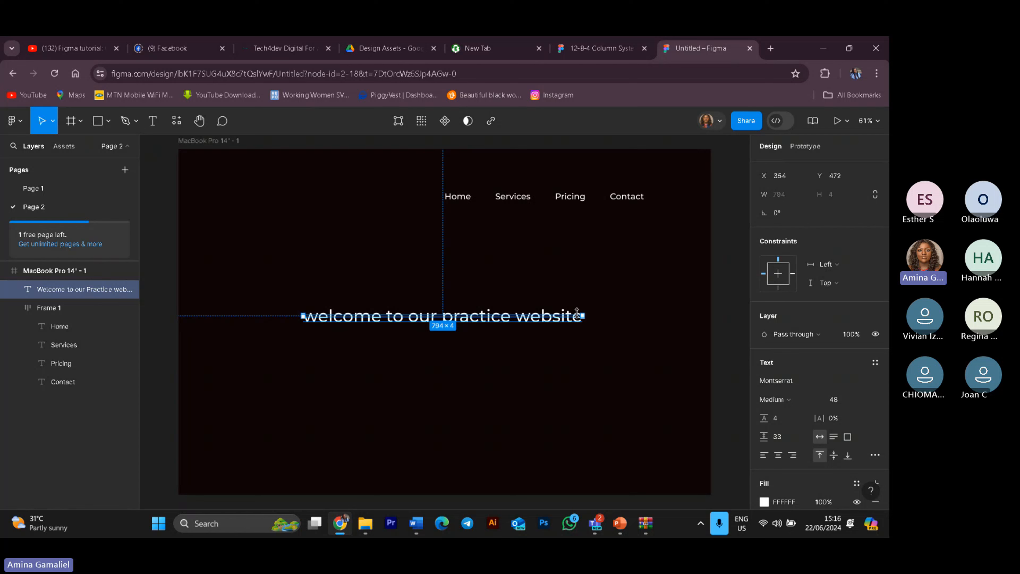
drag(577, 312, 577, 306)
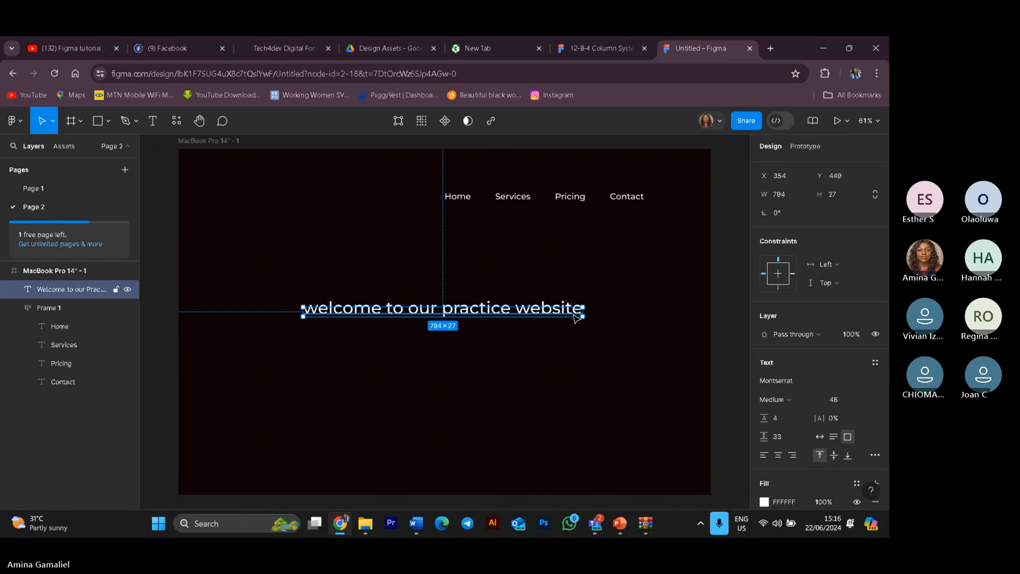
Step: Add a second line reading for figma class to the end of the heading
double_click(572, 310)
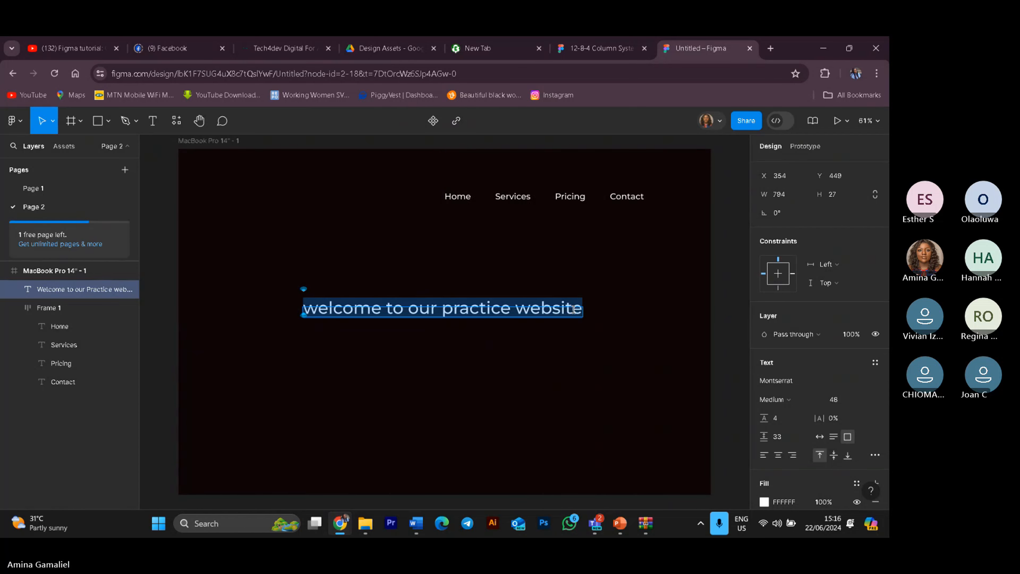
click(579, 310)
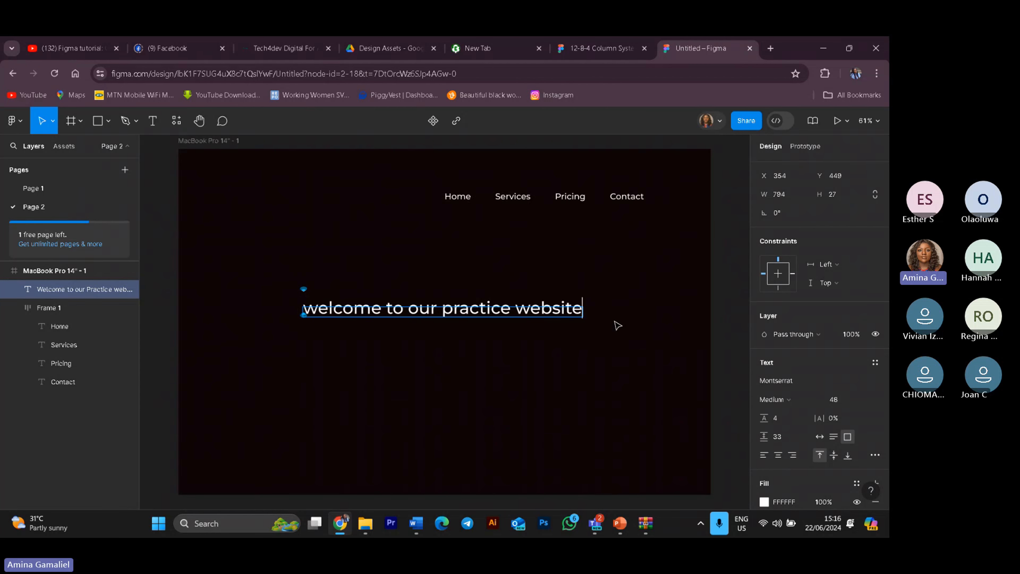
key(Return)
text(f)
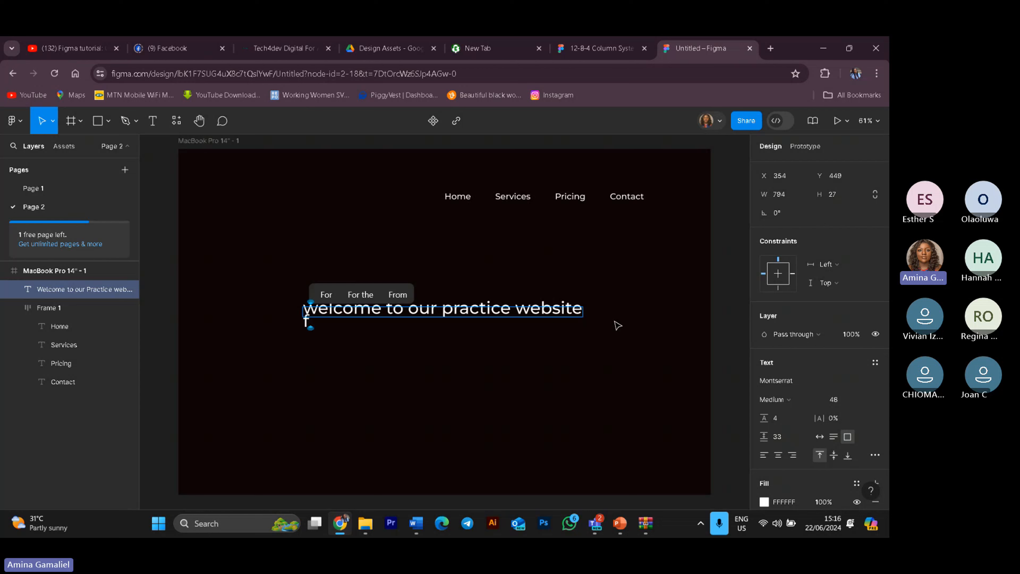
text(o)
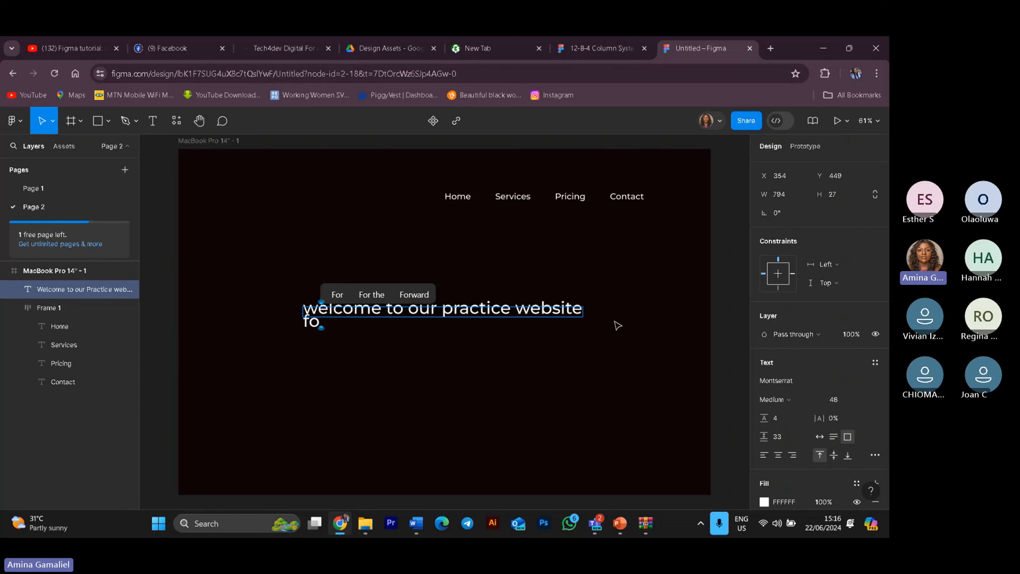
text(r )
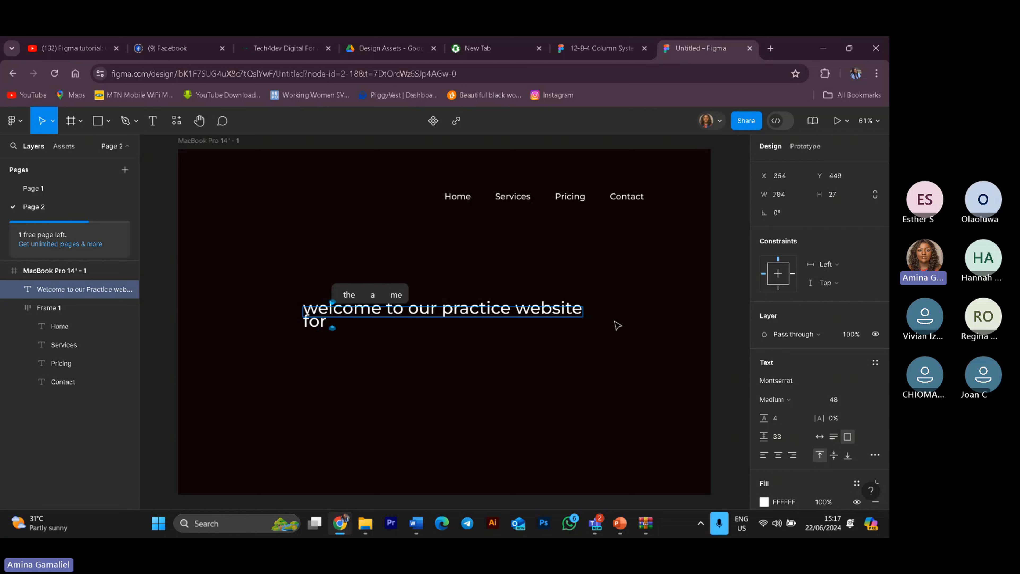
text(figma )
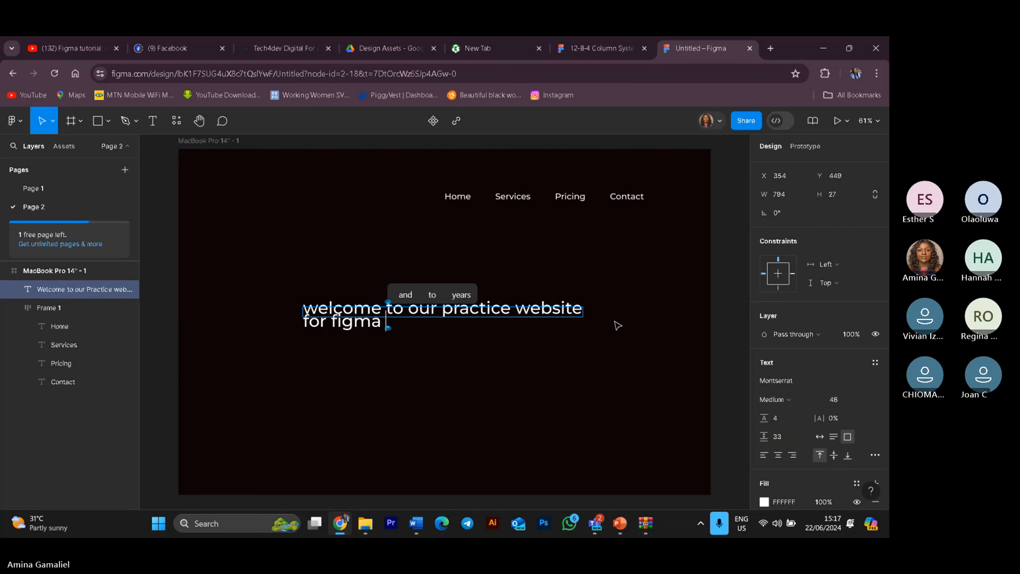
text(class)
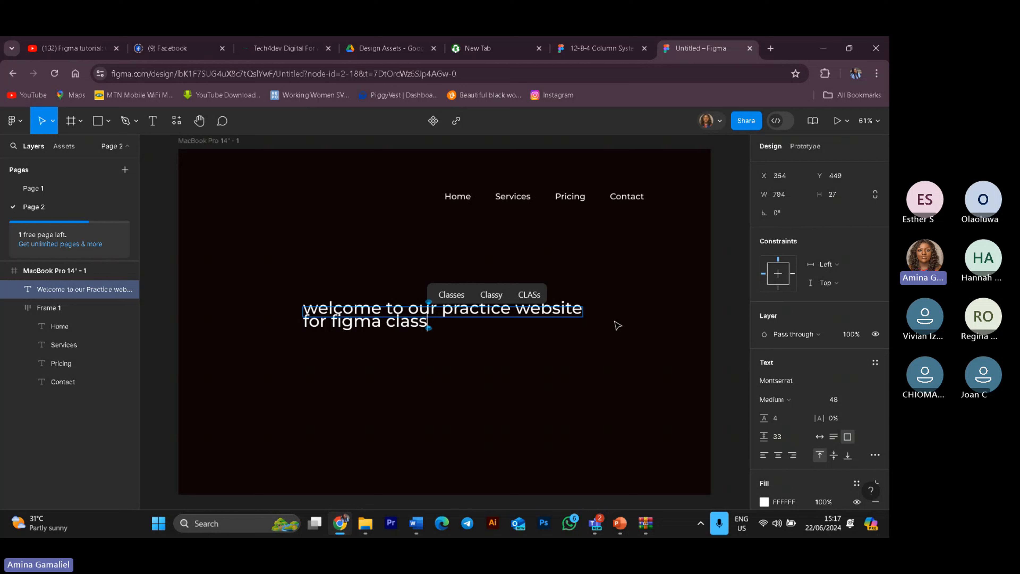
text(.)
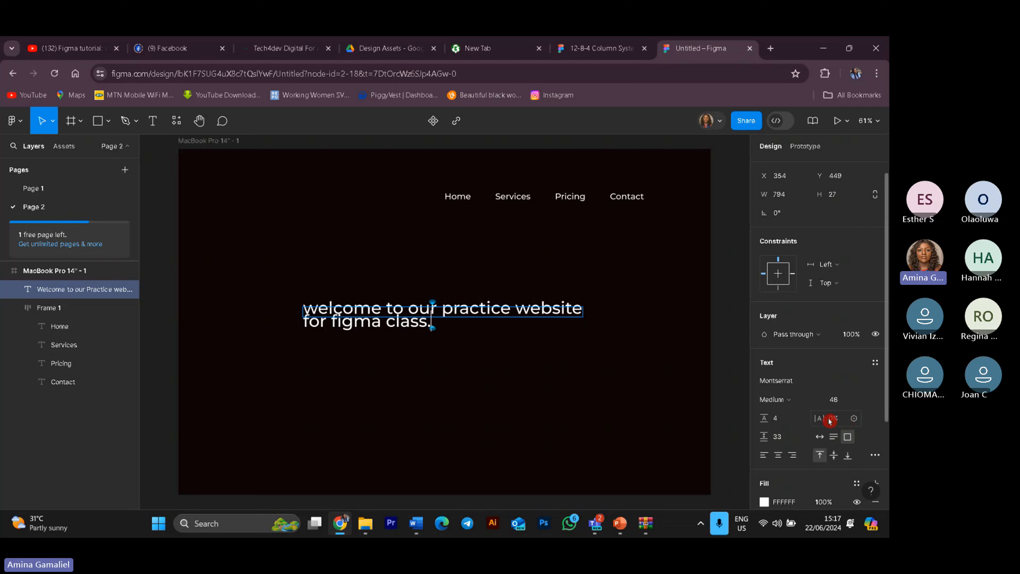
Step: End the heading with a period and set its paragraph spacing to 0
click(818, 418)
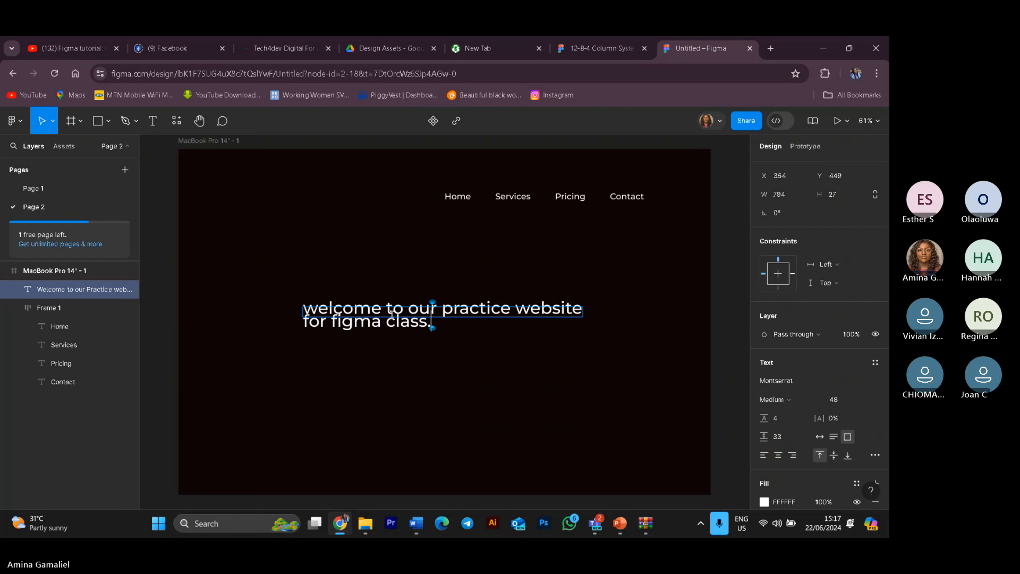
click(778, 440)
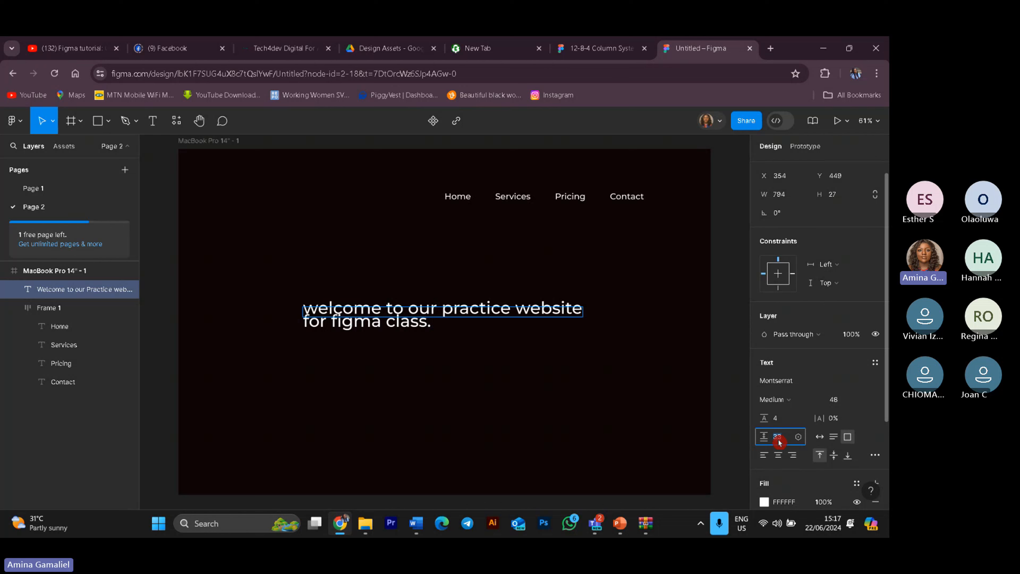
text(0)
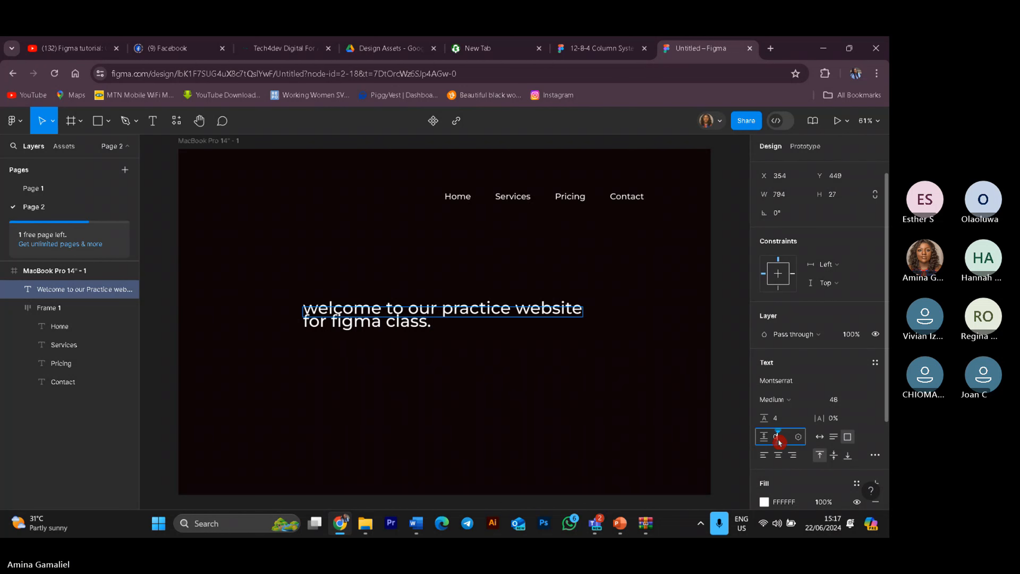
key(Return)
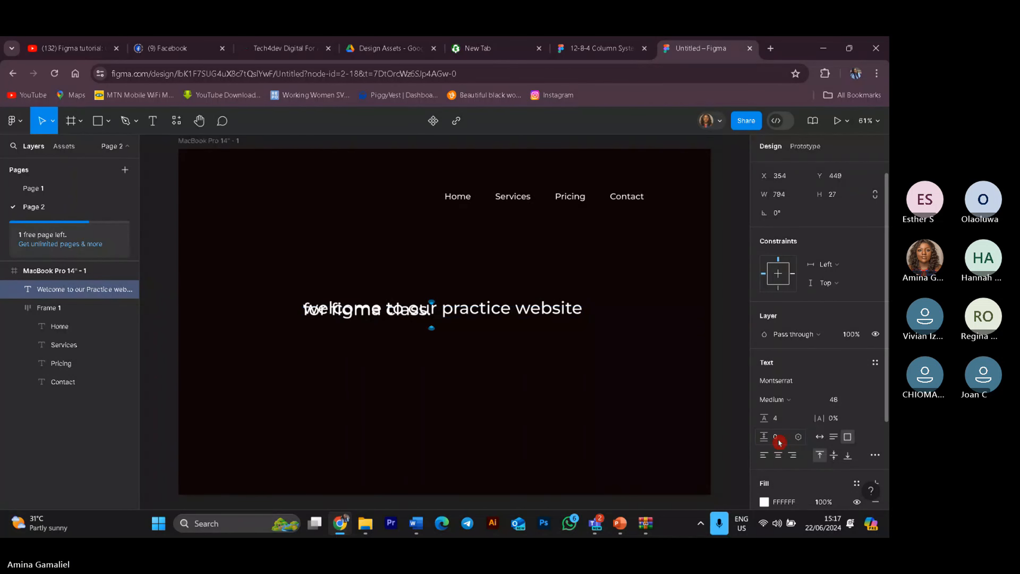
Step: Try setting the heading's line height to 10, then undo it
click(778, 419)
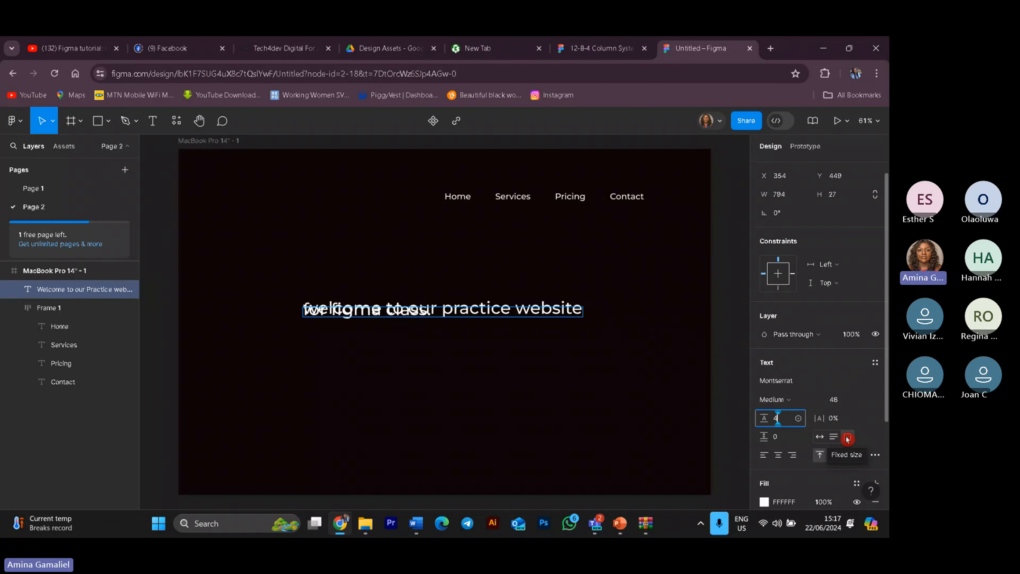
key(BackSpace)
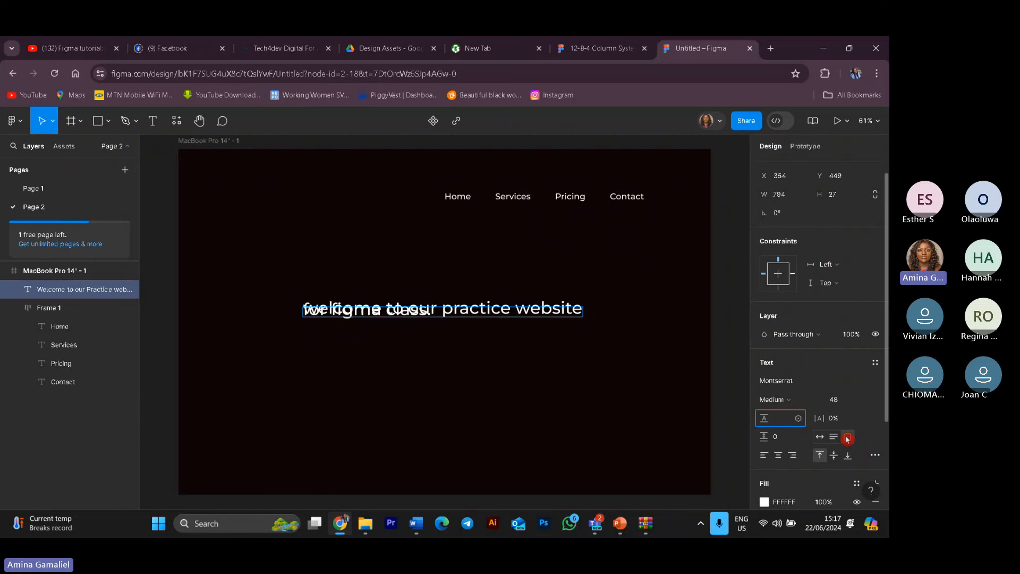
text(10)
key(Return)
key(ctrl+z)
Step: Reselect the heading and set its line height to 10 and then 40
click(778, 420)
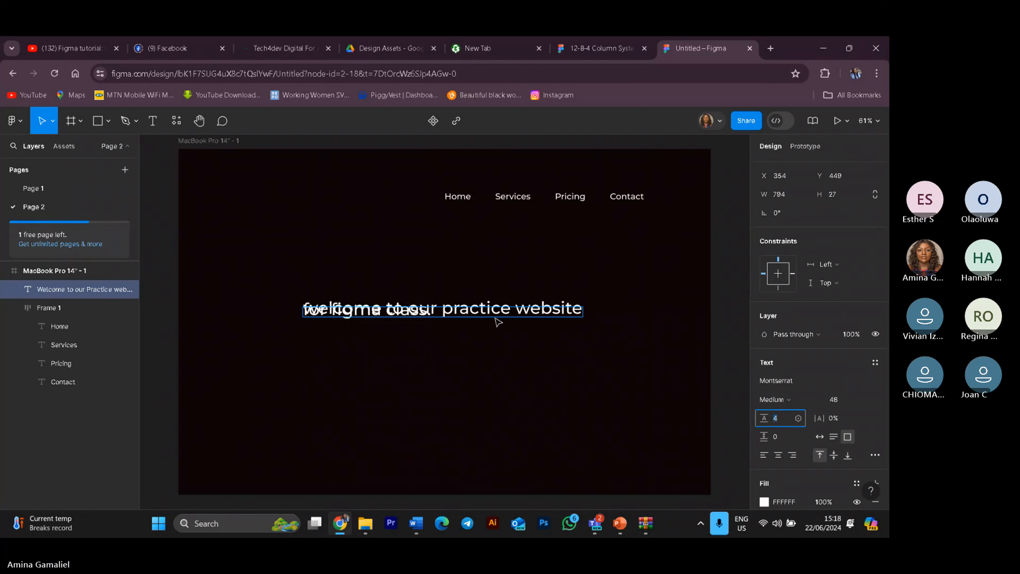
click(458, 328)
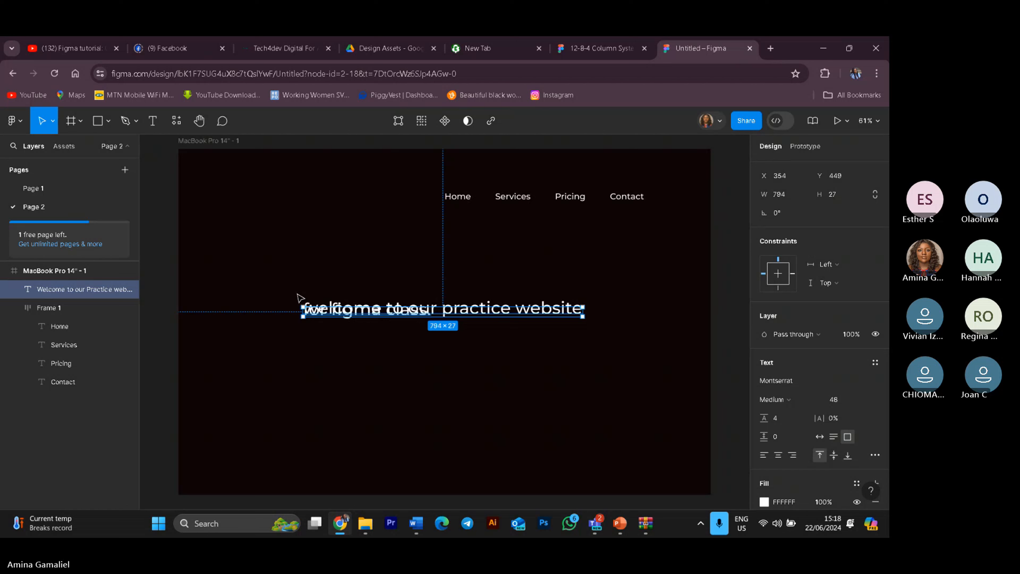
click(780, 442)
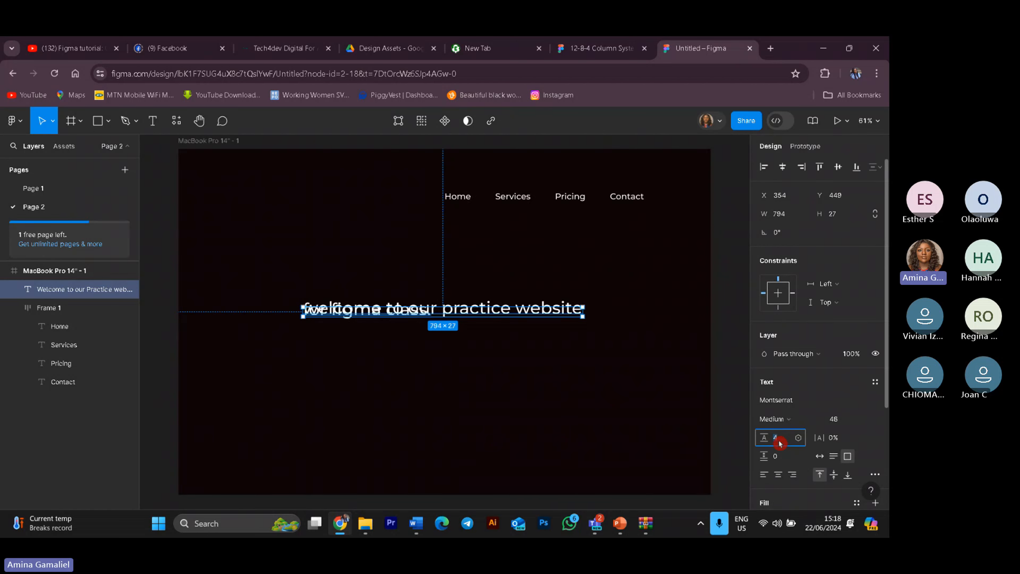
text(10)
key(Return)
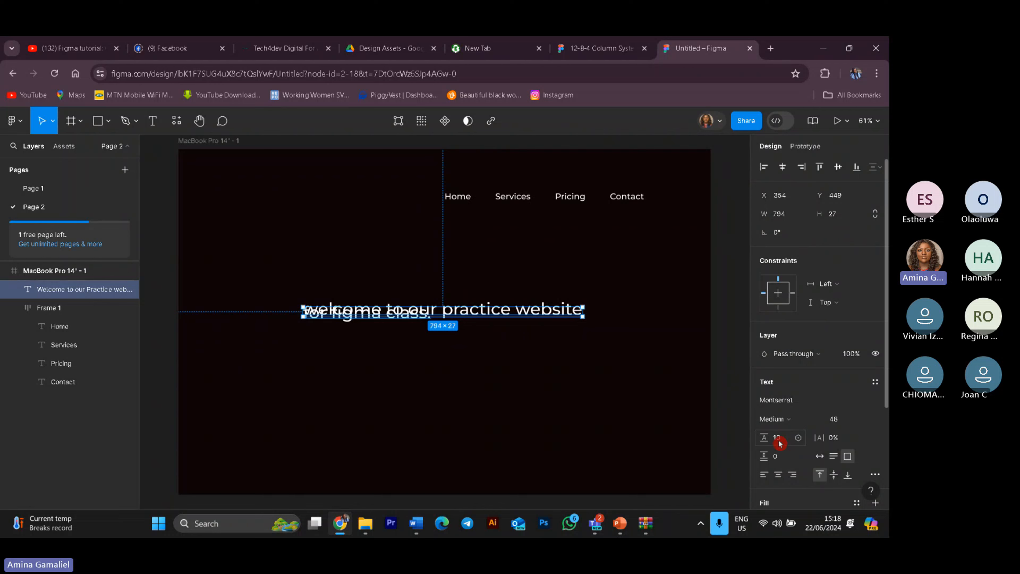
click(780, 443)
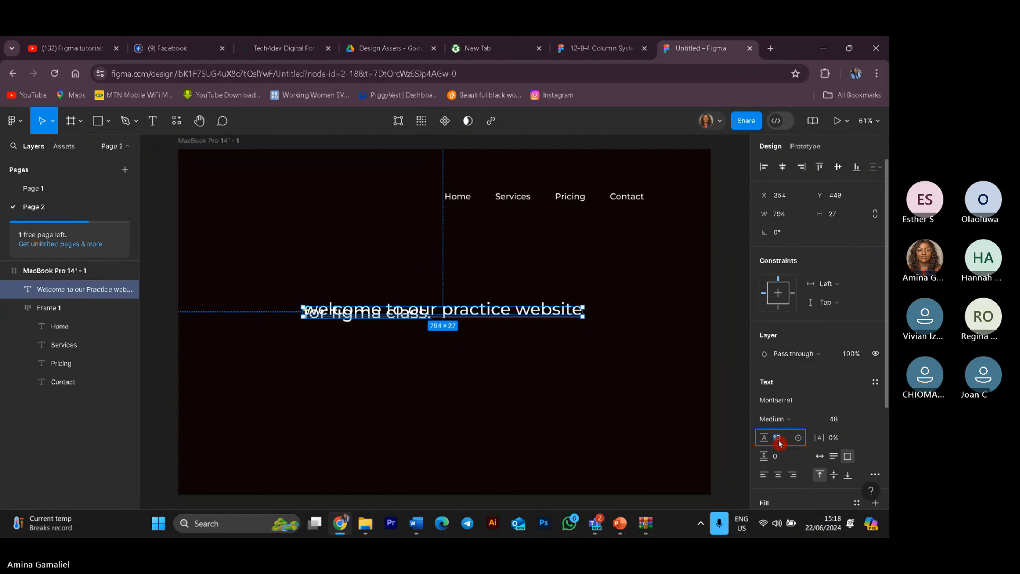
text(40)
key(Return)
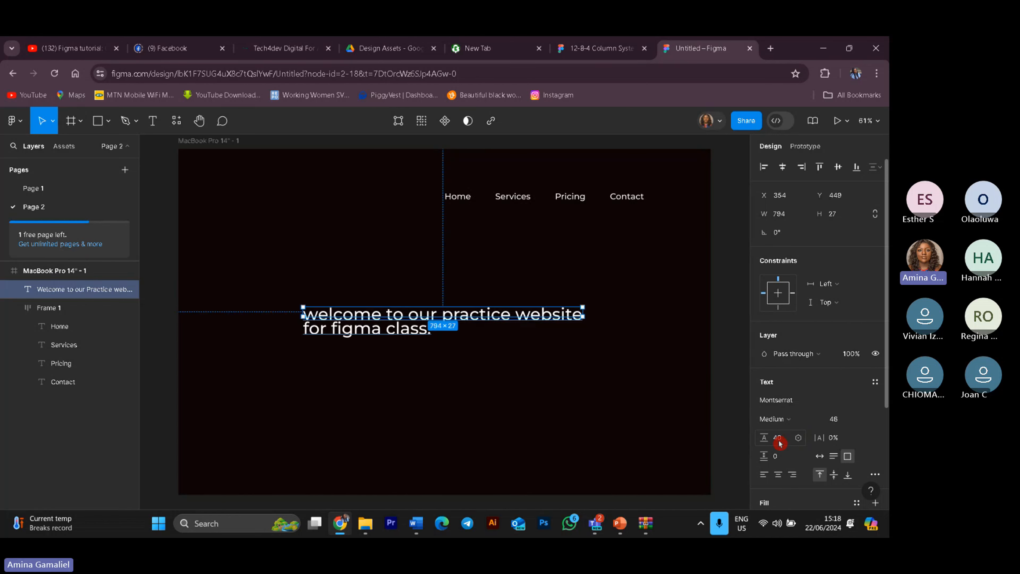
Step: Set the heading's paragraph spacing to 10 and then 20
click(781, 459)
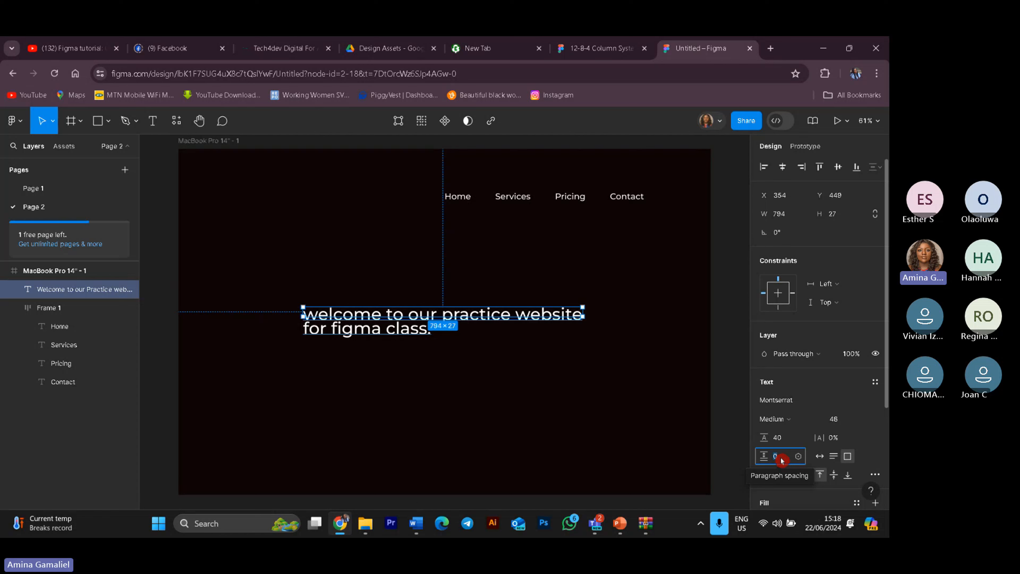
text(10)
key(Return)
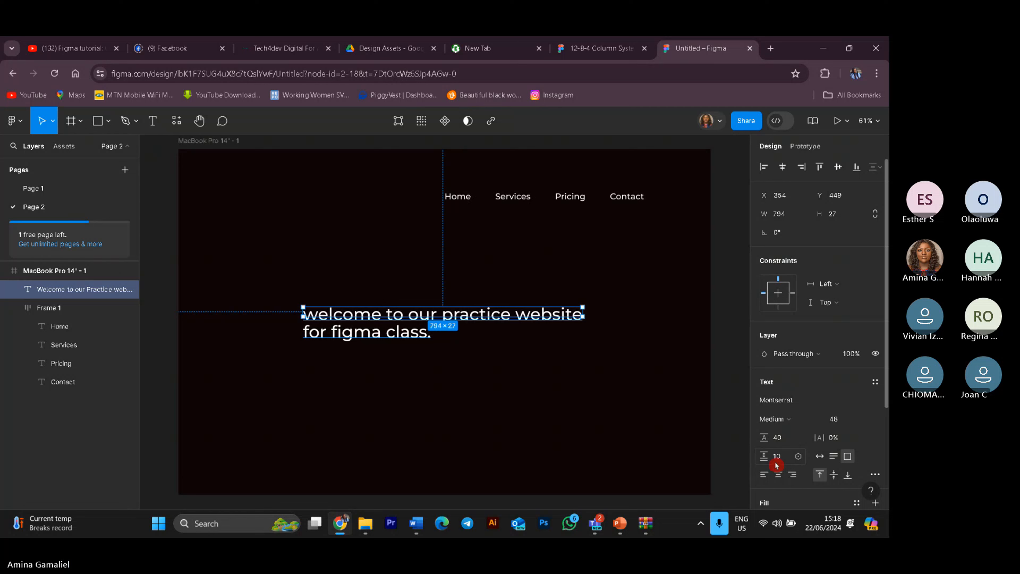
click(776, 462)
text(20)
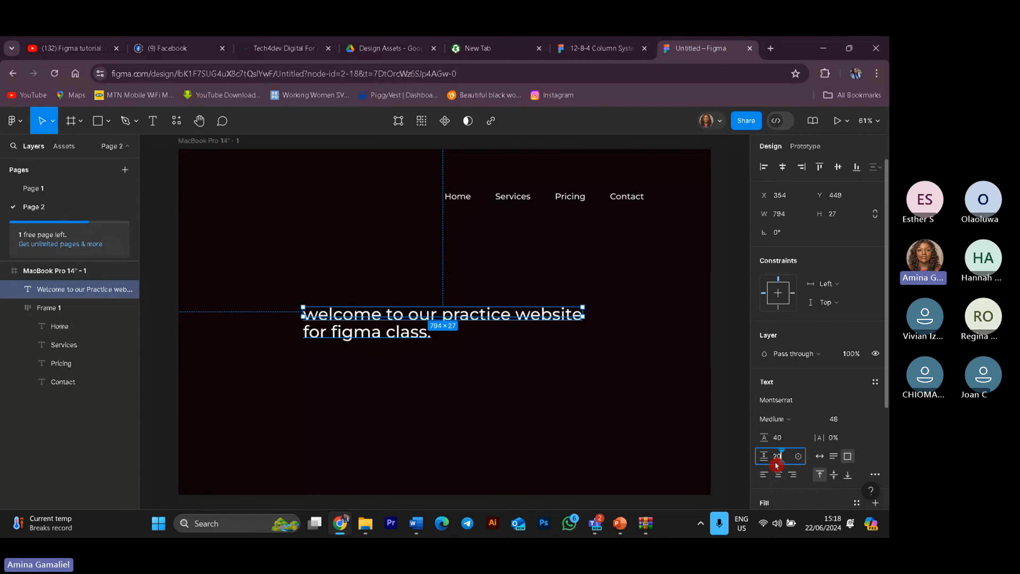
key(Return)
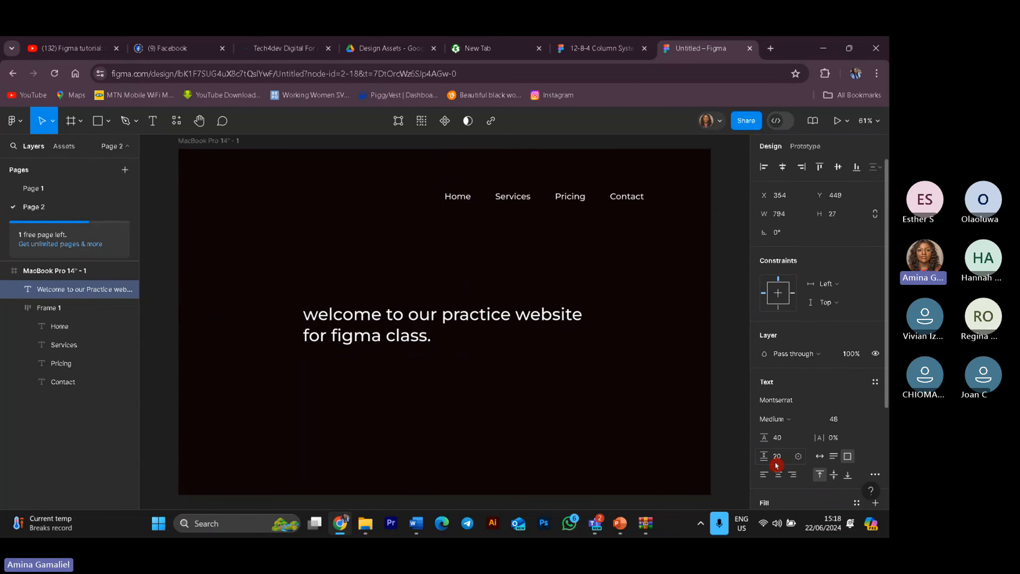
Step: Set the heading's line height to 20 and its paragraph spacing to 30
click(781, 439)
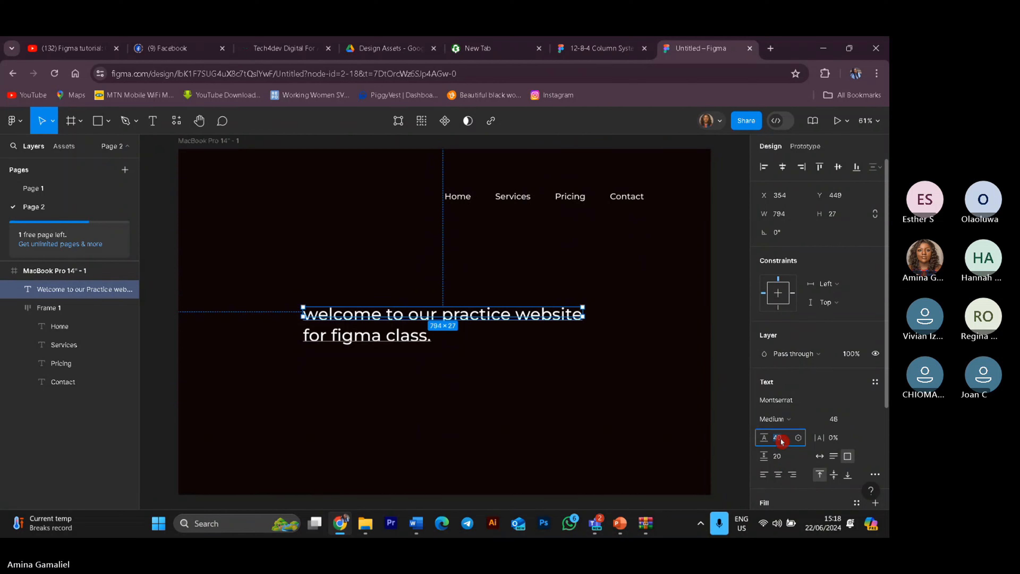
text(20)
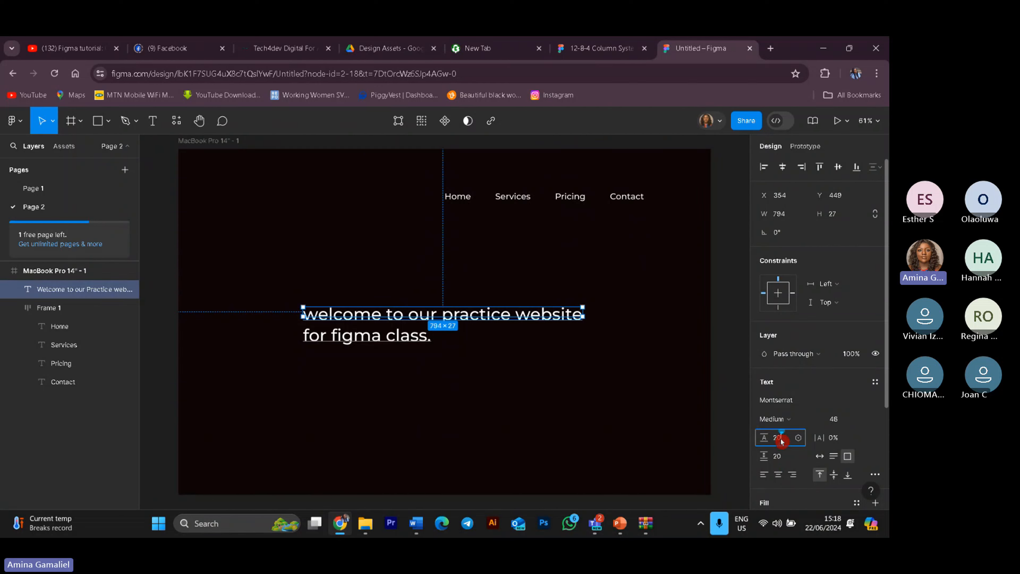
key(Return)
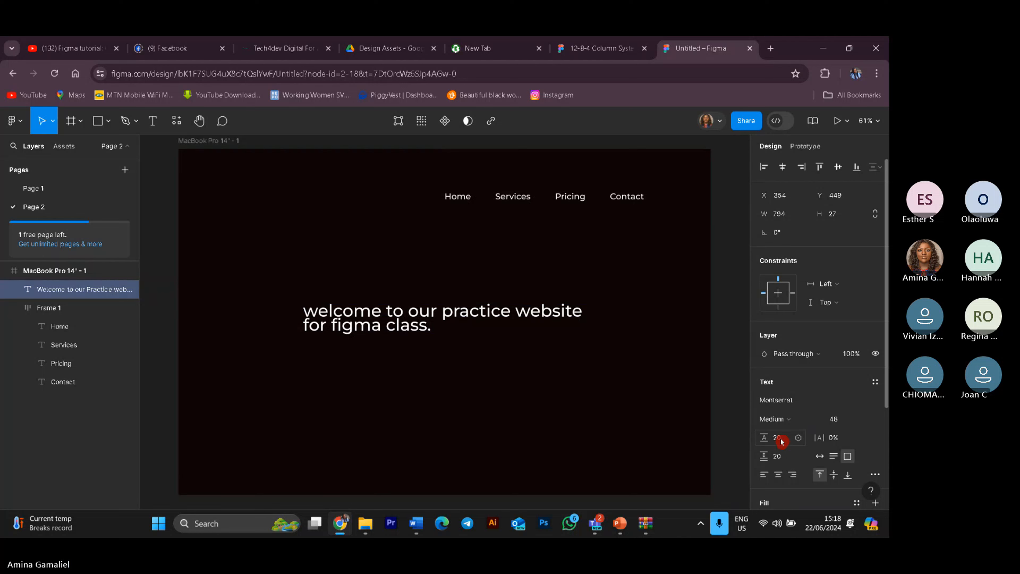
click(774, 462)
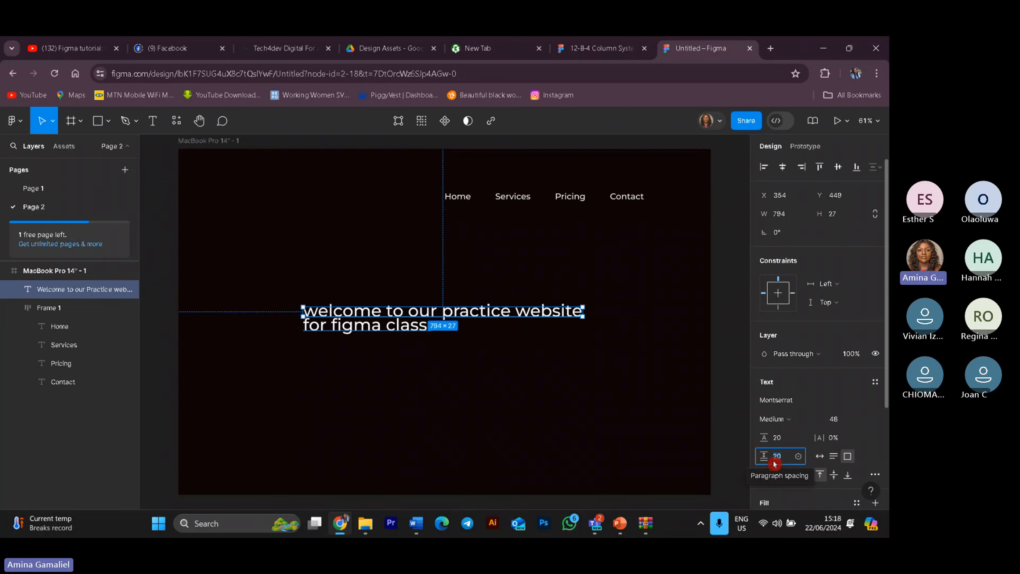
text(30)
key(Return)
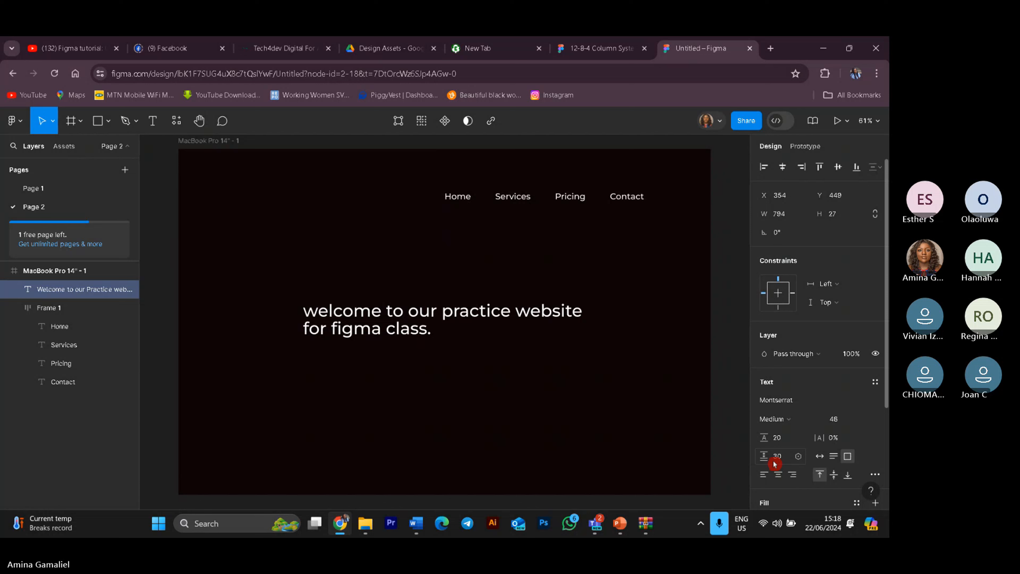
Step: Set the heading's paragraph spacing to 50 and its line height to 15
click(775, 462)
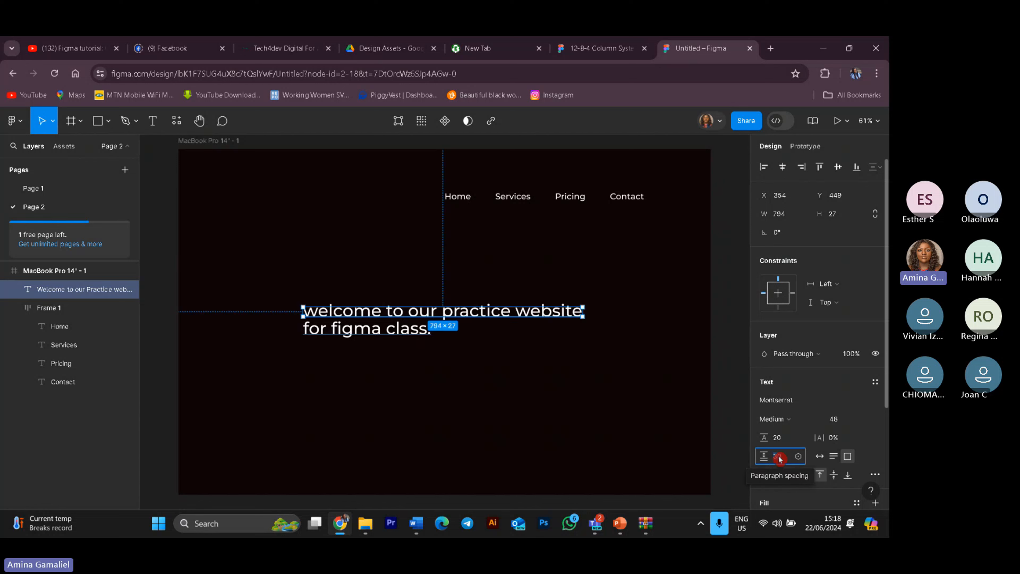
text(50)
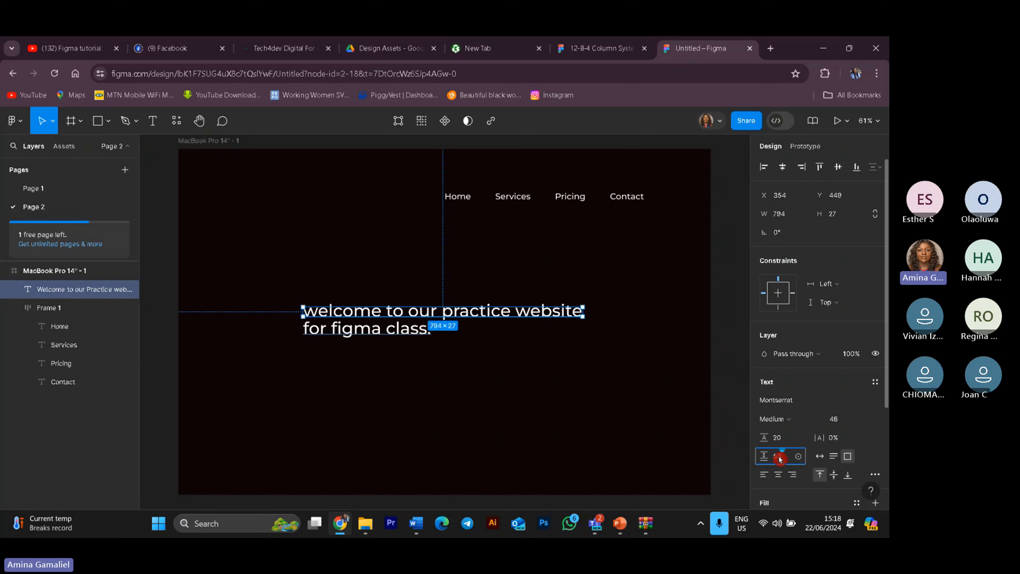
key(Return)
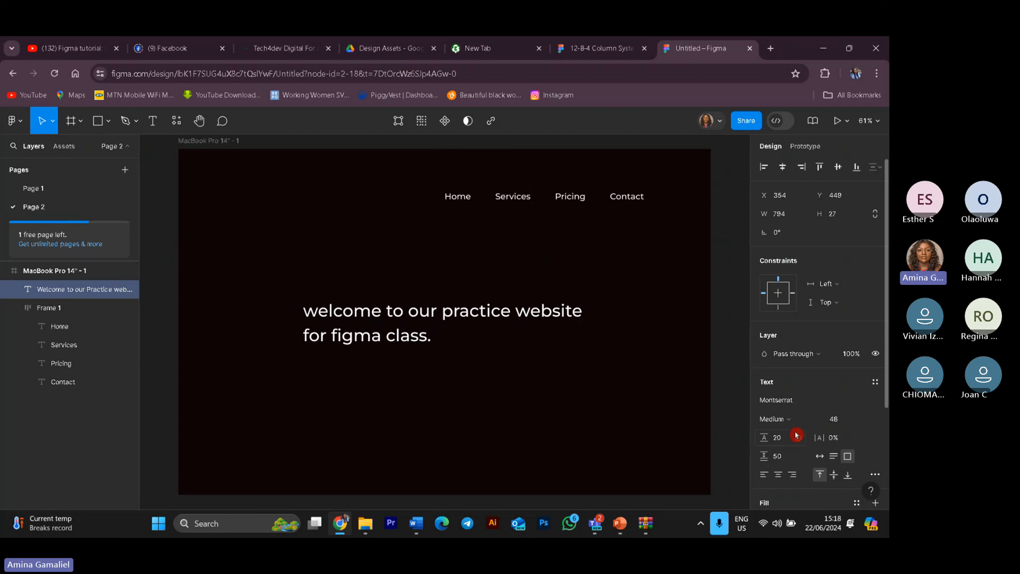
click(781, 441)
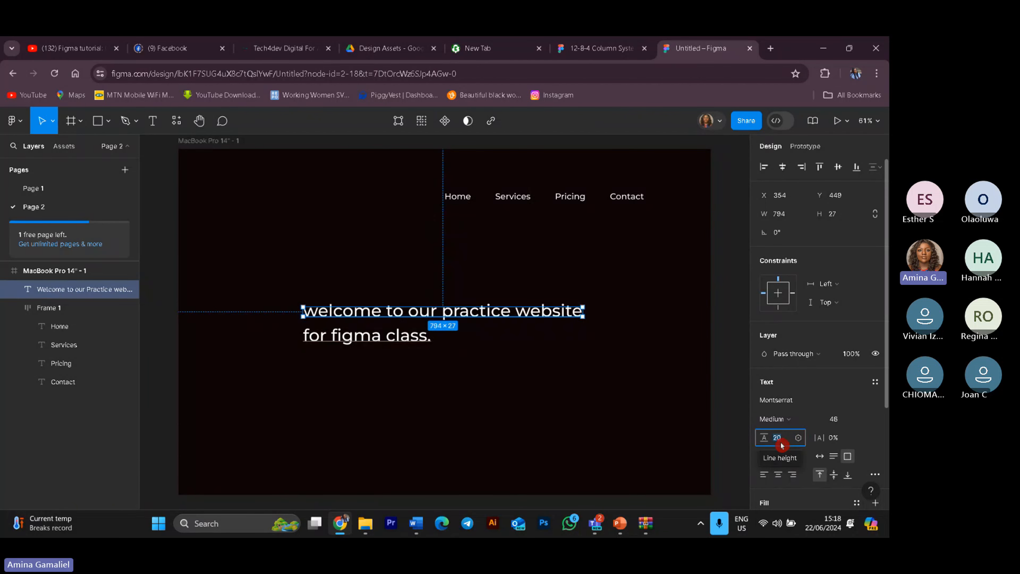
text(15)
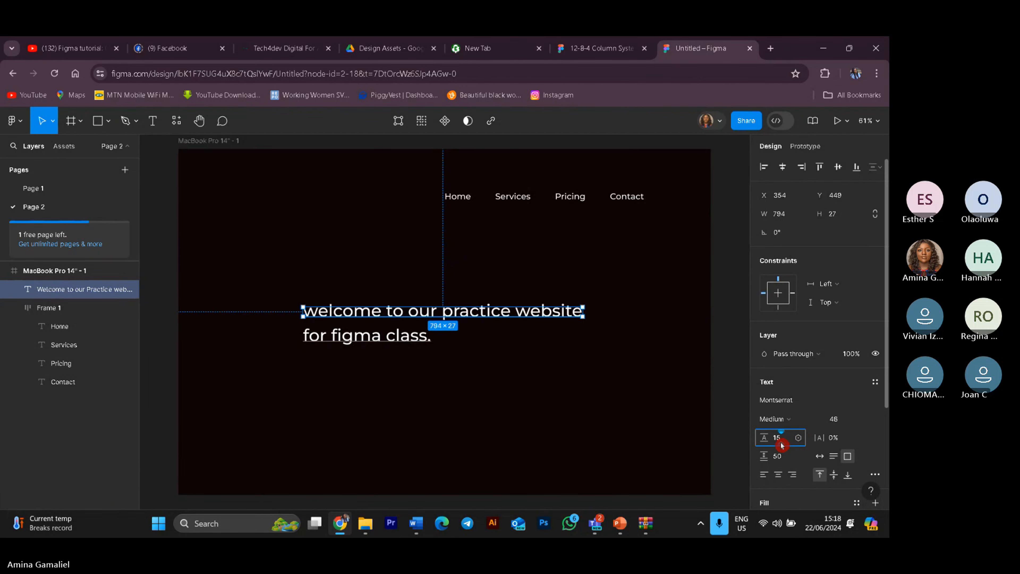
key(Return)
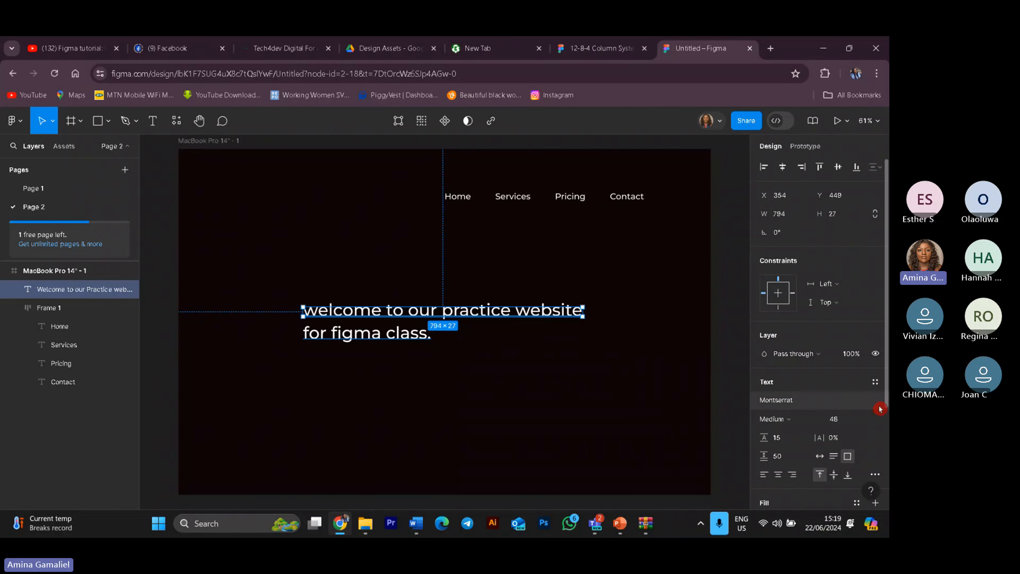
Step: Open the type settings and try center and right alignment on the heading, returning to justified
click(876, 474)
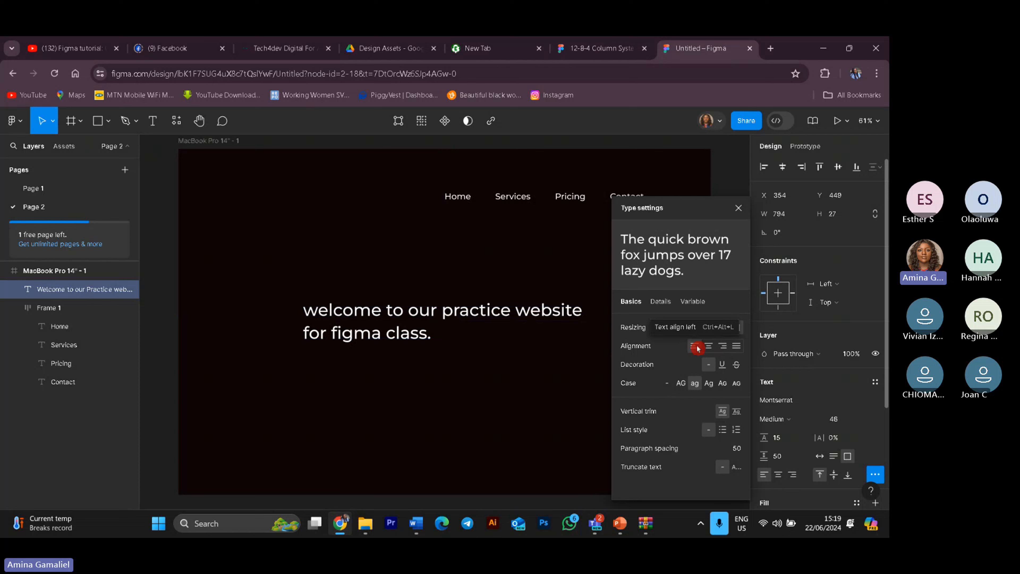
click(711, 350)
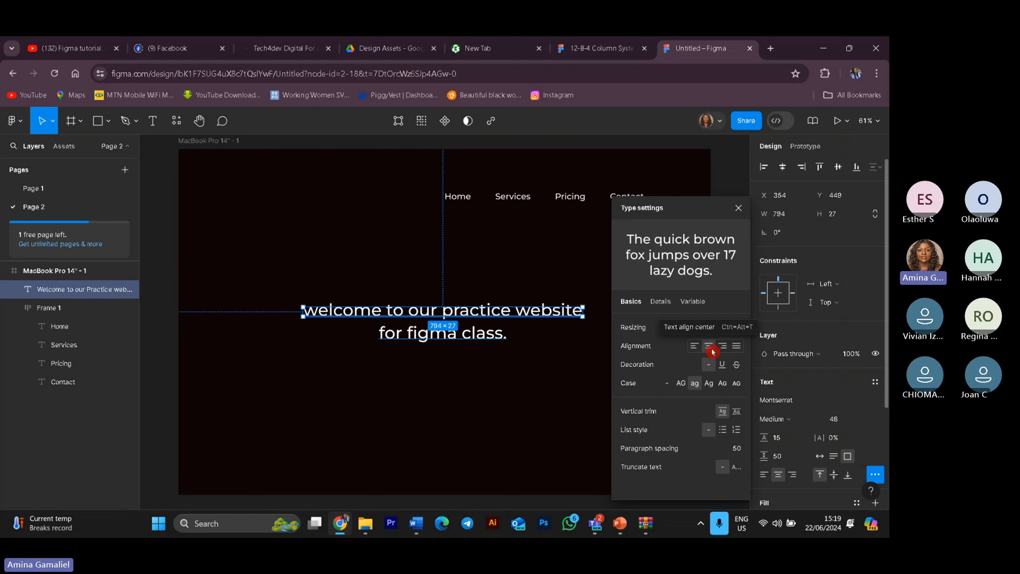
click(723, 350)
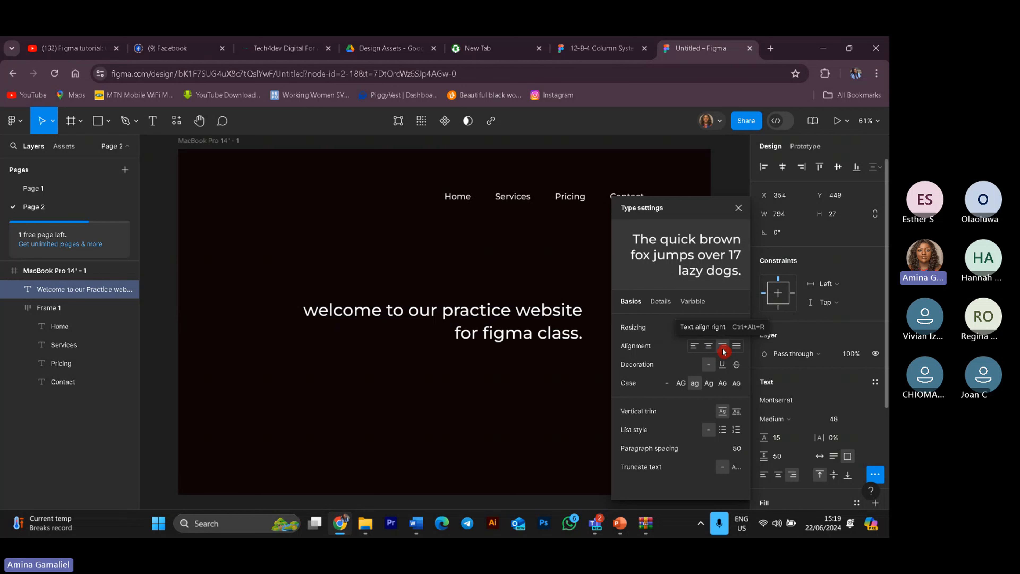
click(741, 351)
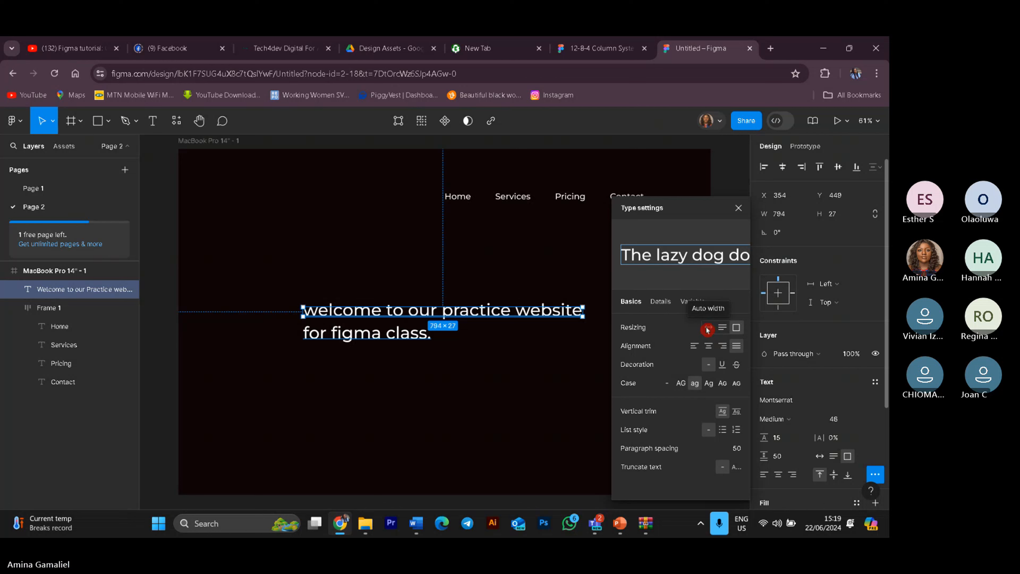
Step: Switch the heading's resizing to auto width and select the frame
click(708, 328)
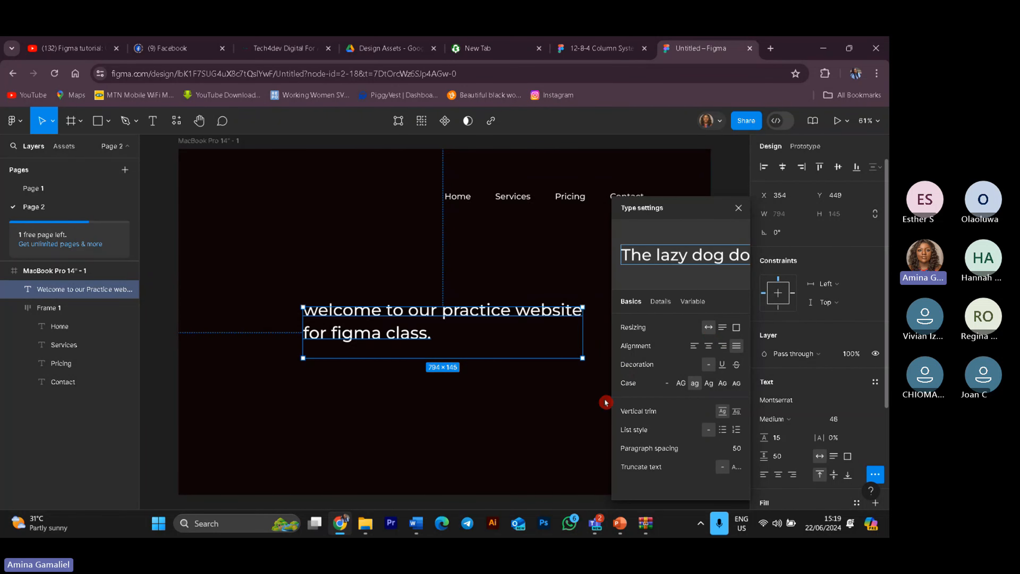
click(546, 241)
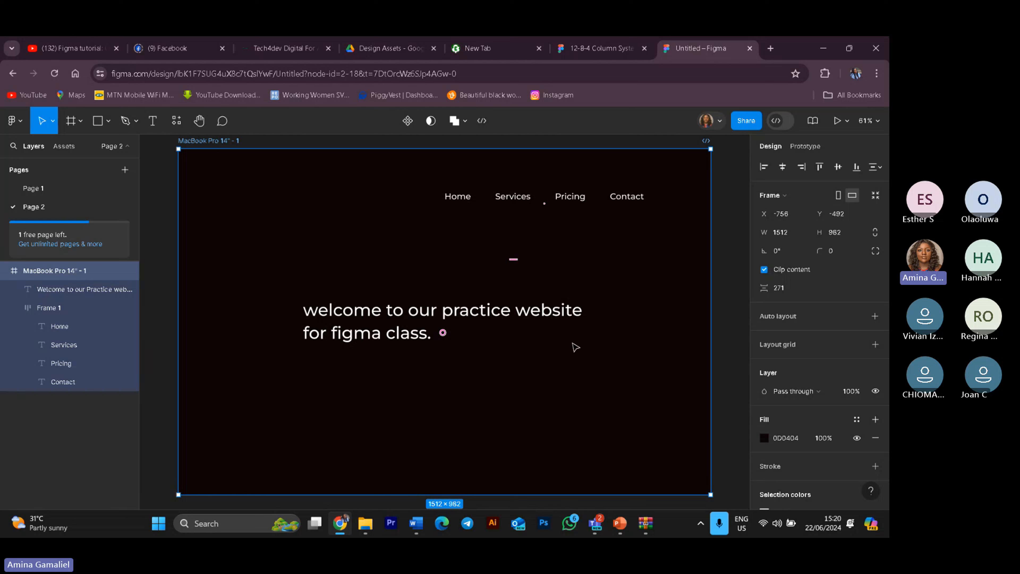
scroll(790, 342, down, 3)
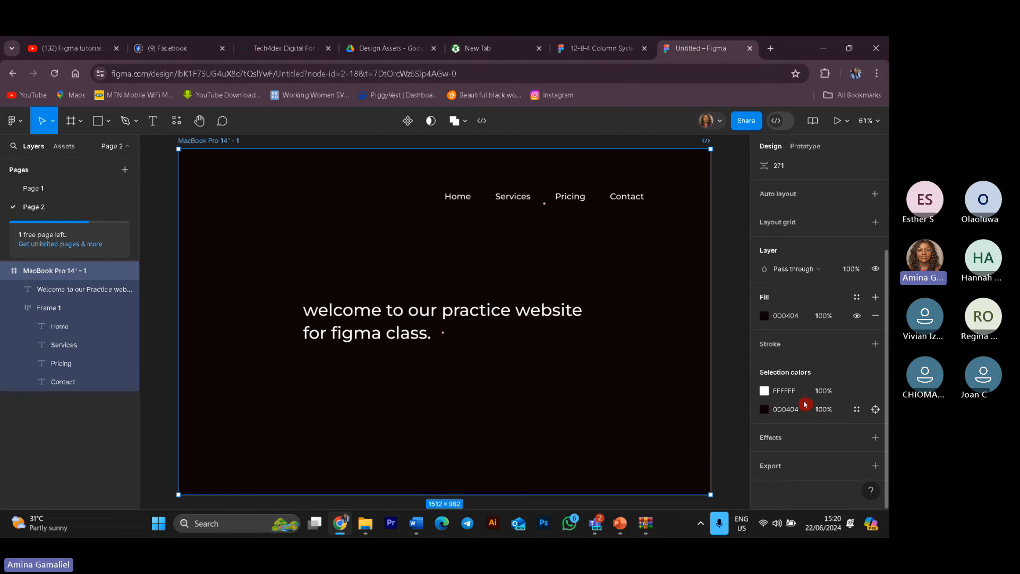
scroll(805, 404, up, 3)
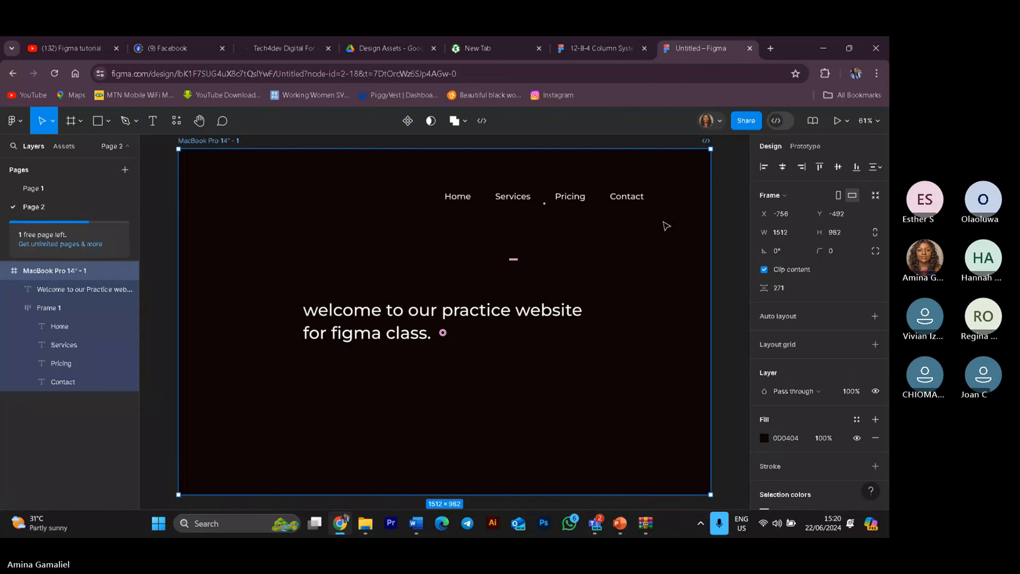
Step: Resize the MacBook frame to 1512 × 768 in landscape orientation
click(840, 196)
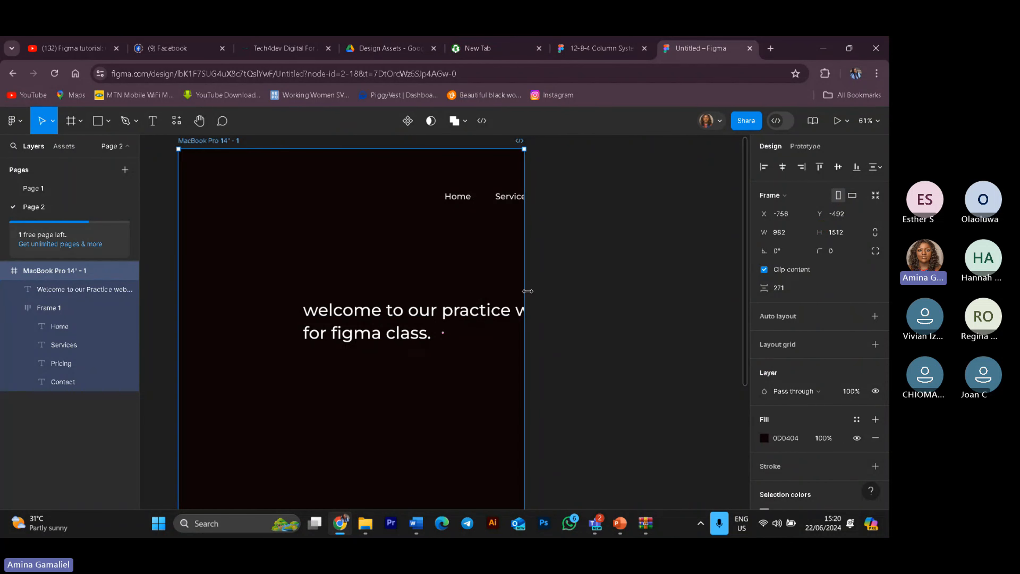
drag(525, 291, 449, 353)
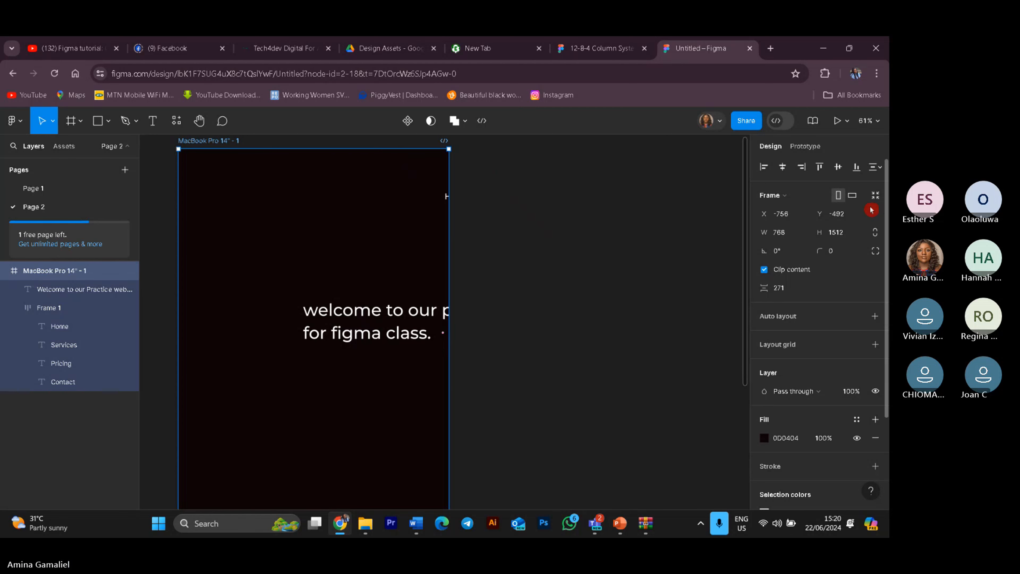
click(852, 195)
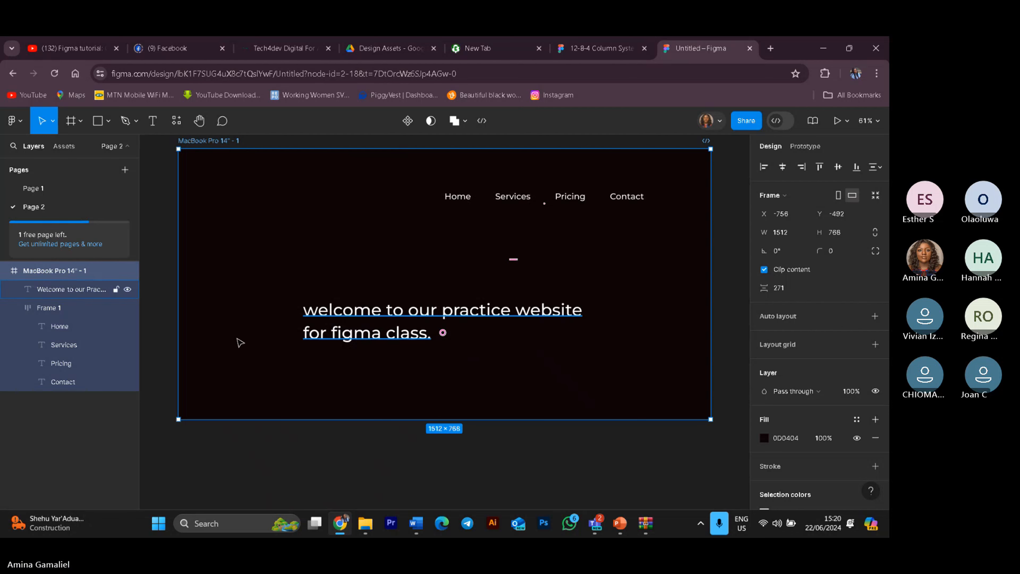
Step: Nudge the frame slightly on the canvas and select the welcome heading
mouse_move(285, 286)
mouse_down()
mouse_move(312, 300)
mouse_move(298, 298)
mouse_up()
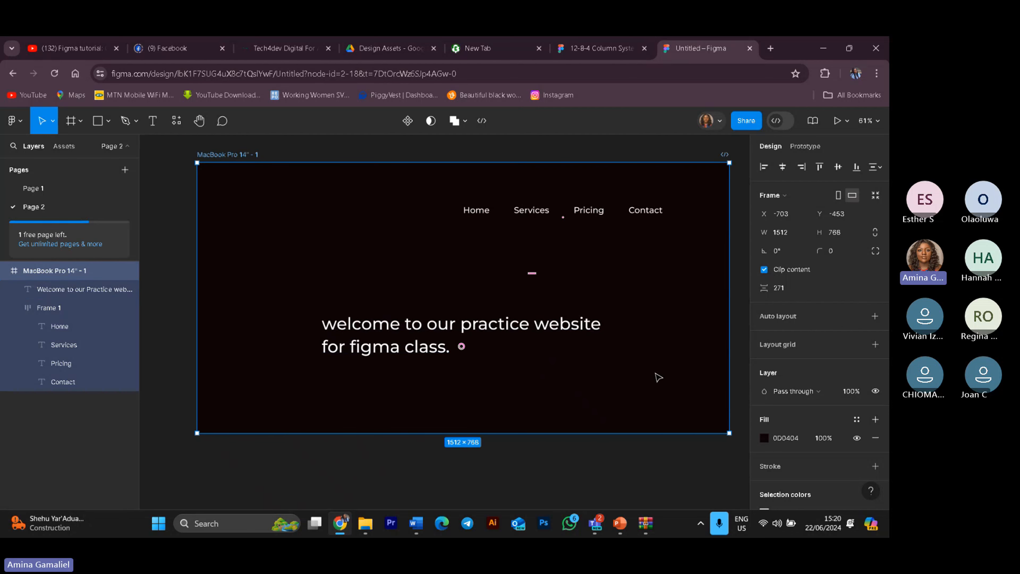
drag(617, 293, 607, 294)
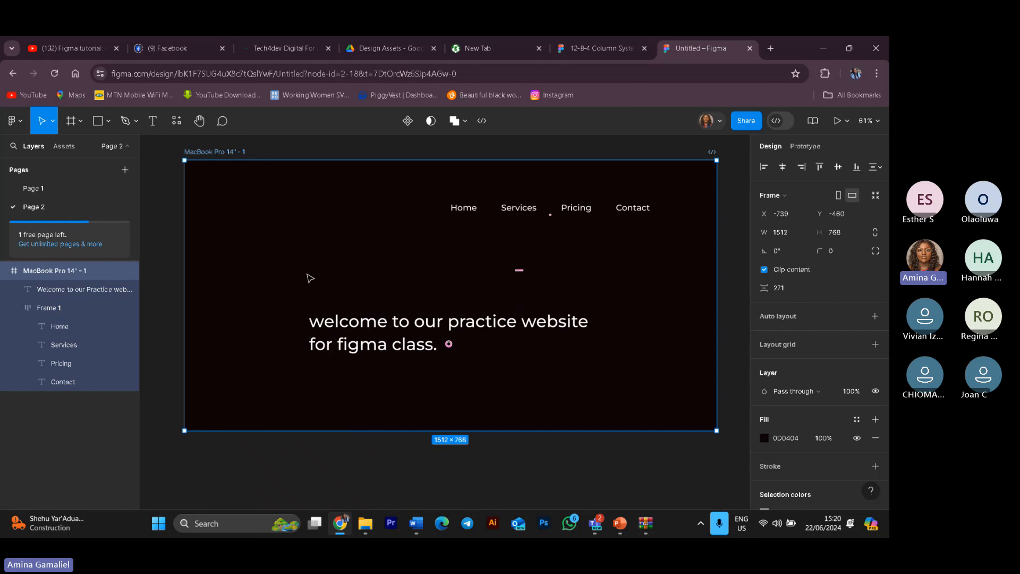
click(373, 334)
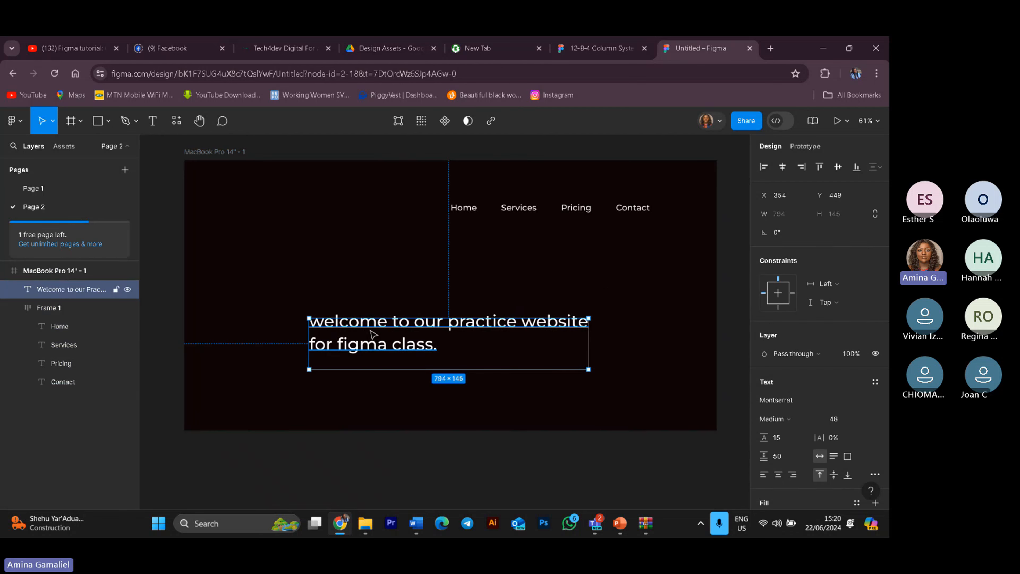
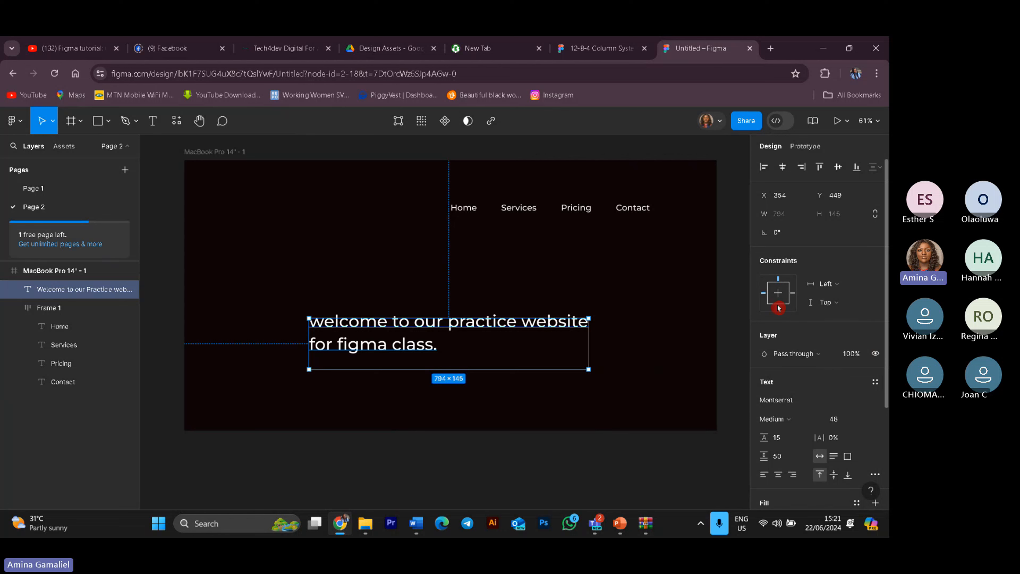
Step: Set the welcome heading's horizontal constraint to Center and select the MacBook frame
click(779, 296)
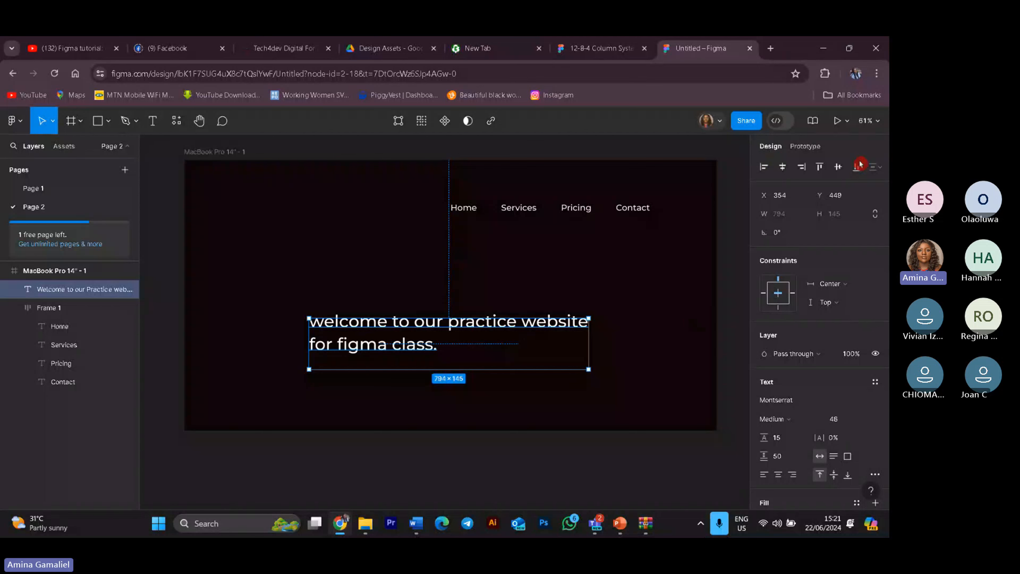
click(416, 159)
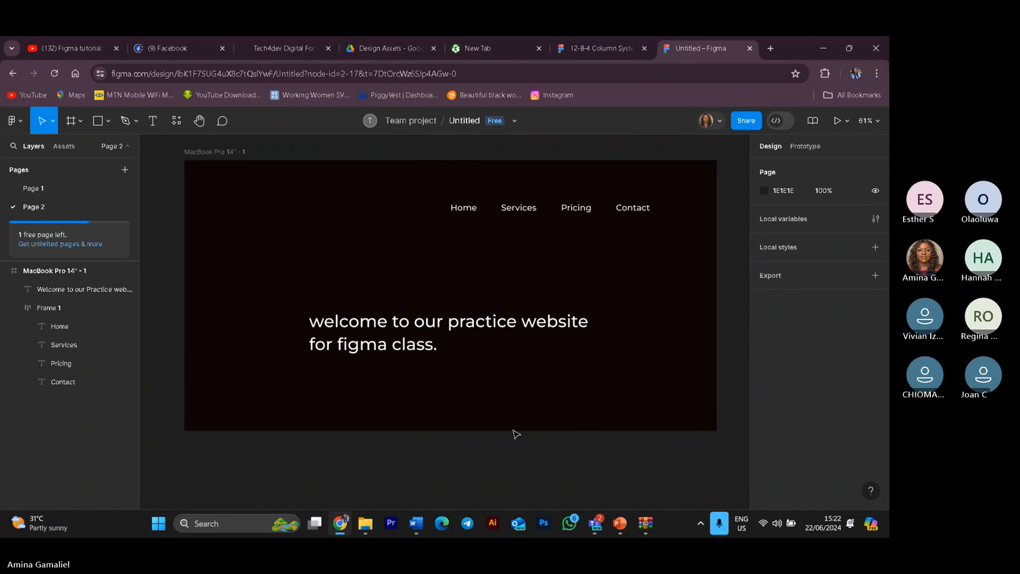
click(221, 163)
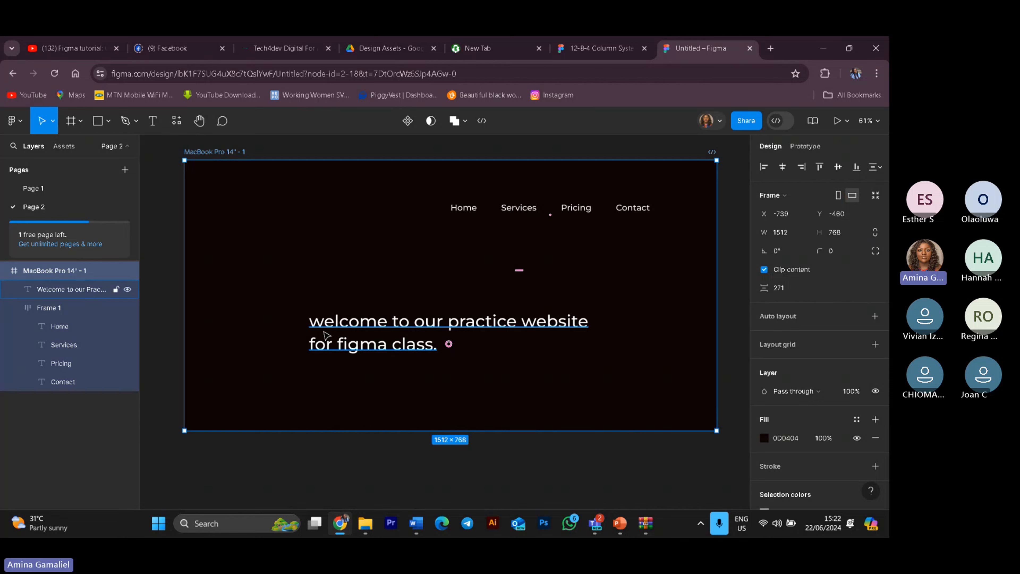
click(329, 332)
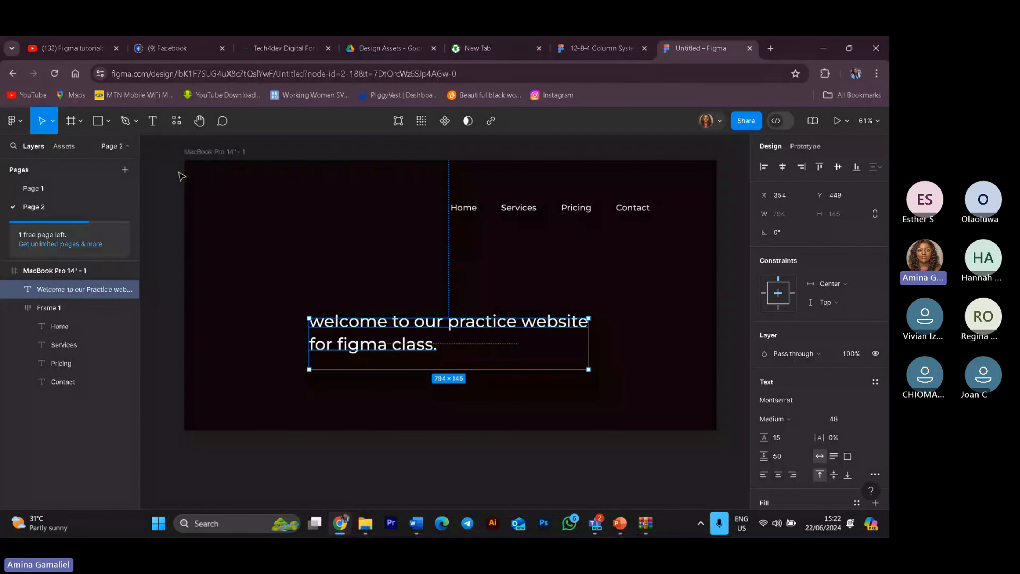
click(168, 221)
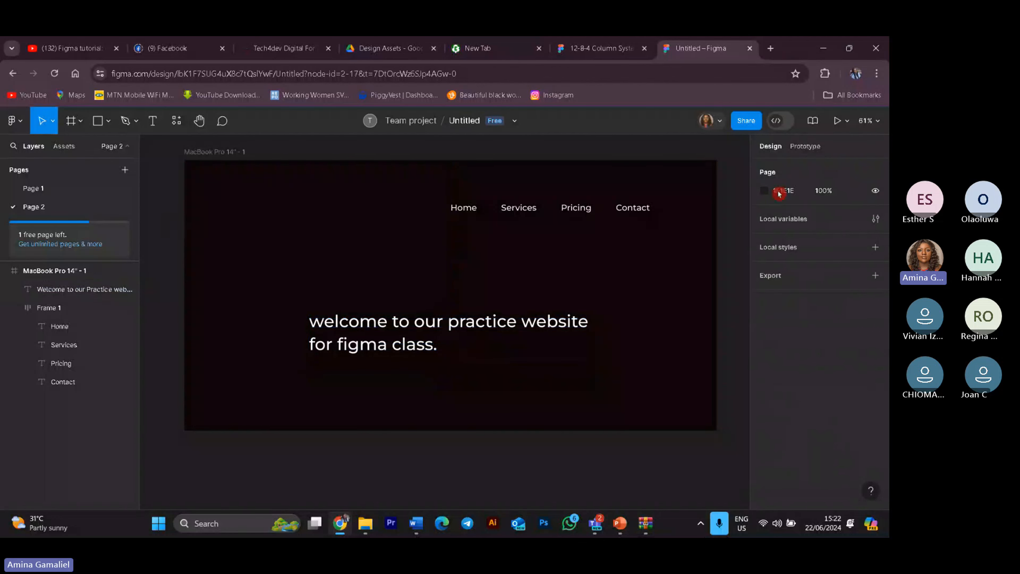
click(210, 154)
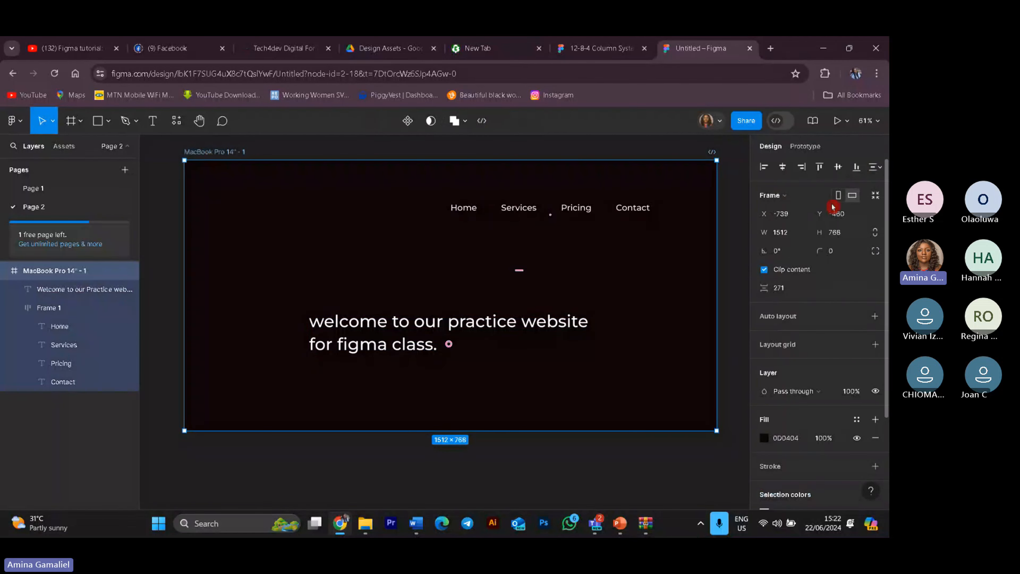
Step: Switch the frame to portrait orientation to preview the heading's constraint, then return it to landscape
click(840, 196)
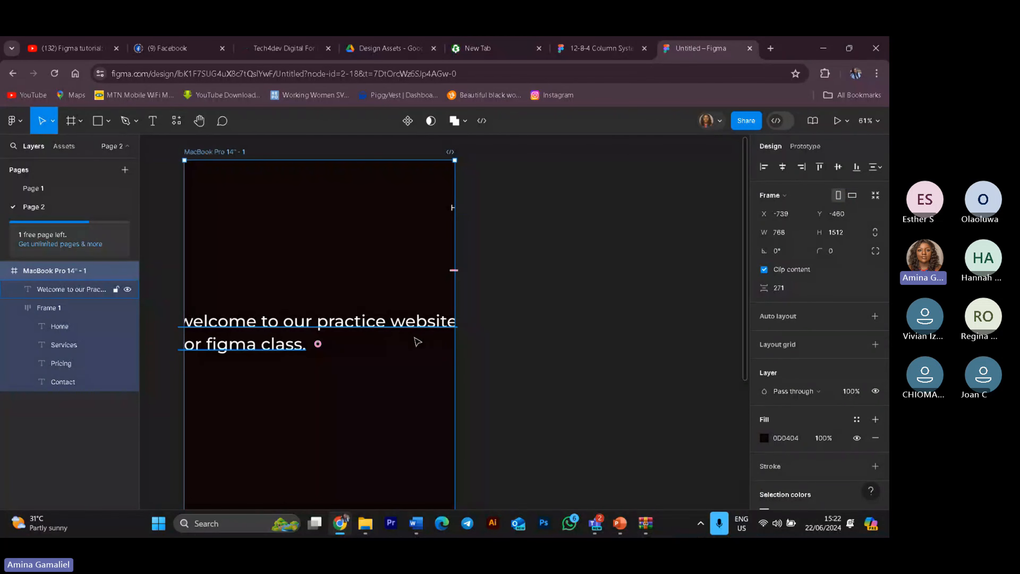
click(418, 322)
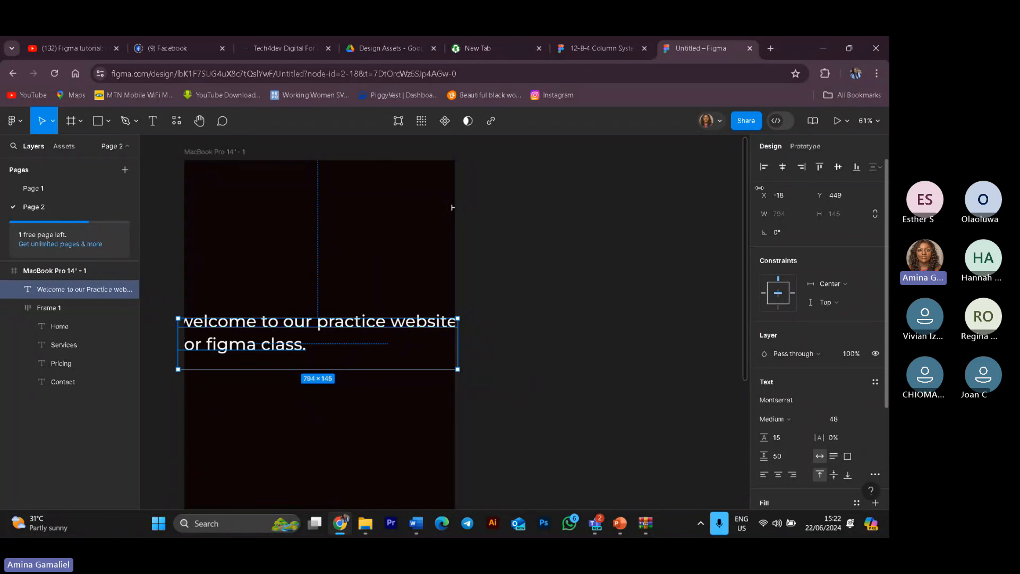
scroll(642, 234, up, 4)
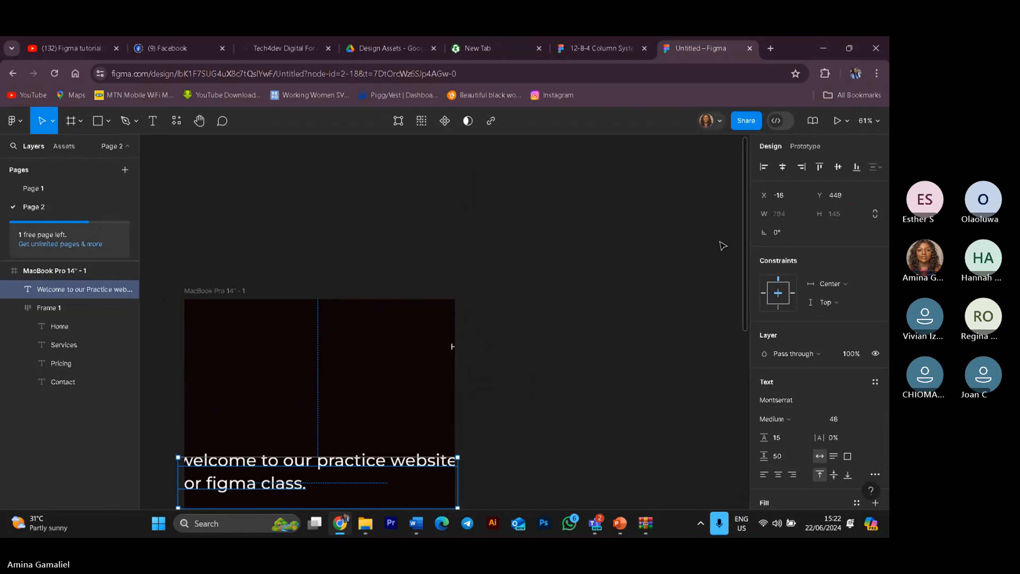
scroll(750, 258, down, 3)
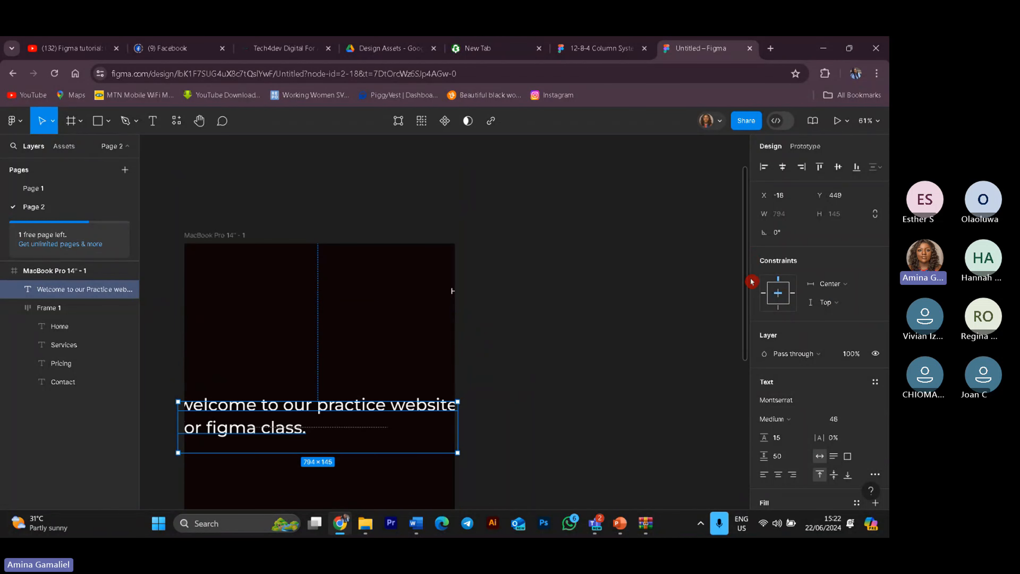
click(654, 259)
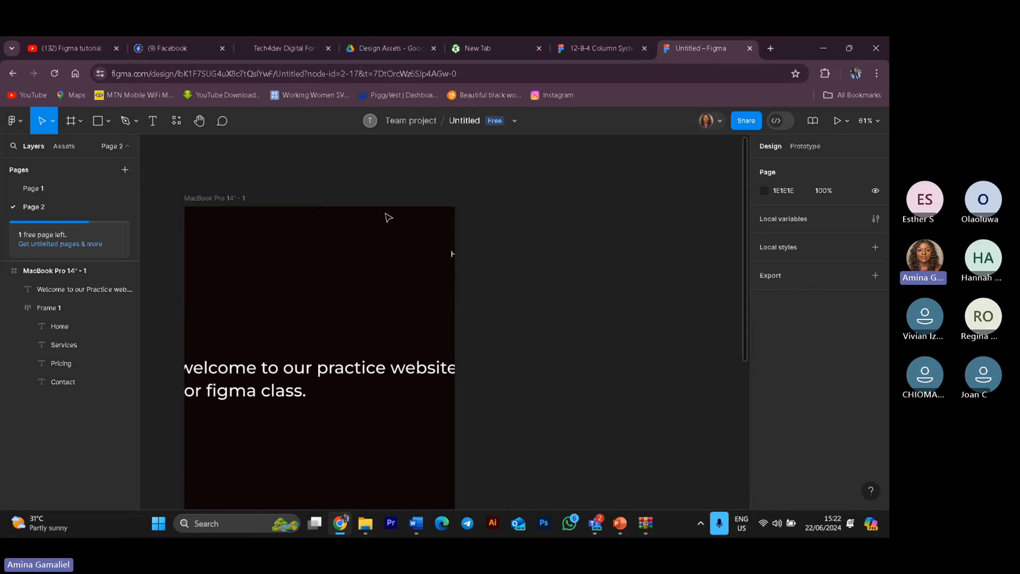
click(242, 207)
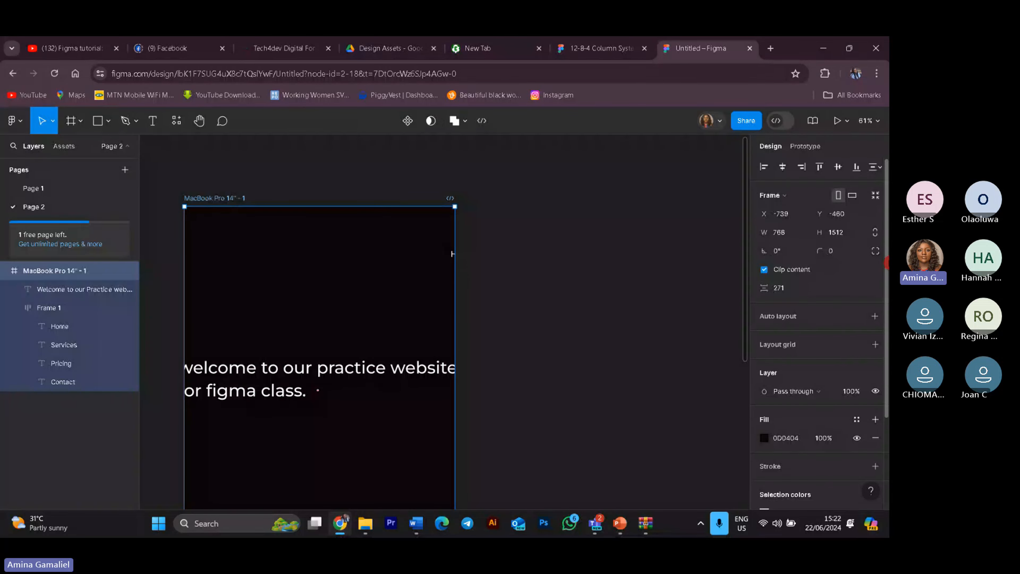
click(853, 196)
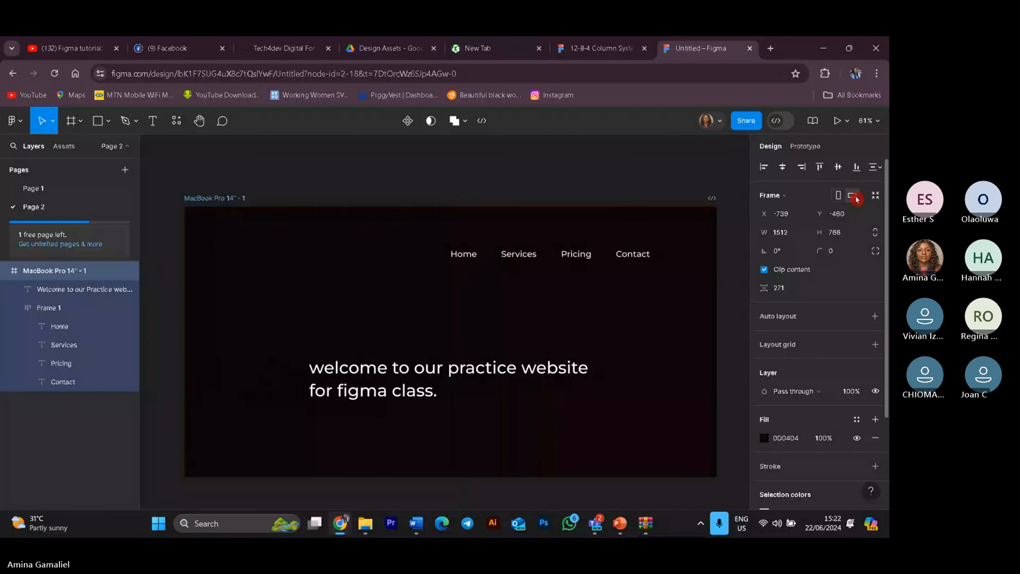
Step: Try Center and Top and bottom vertical constraints on the heading, returning it to Top
click(457, 365)
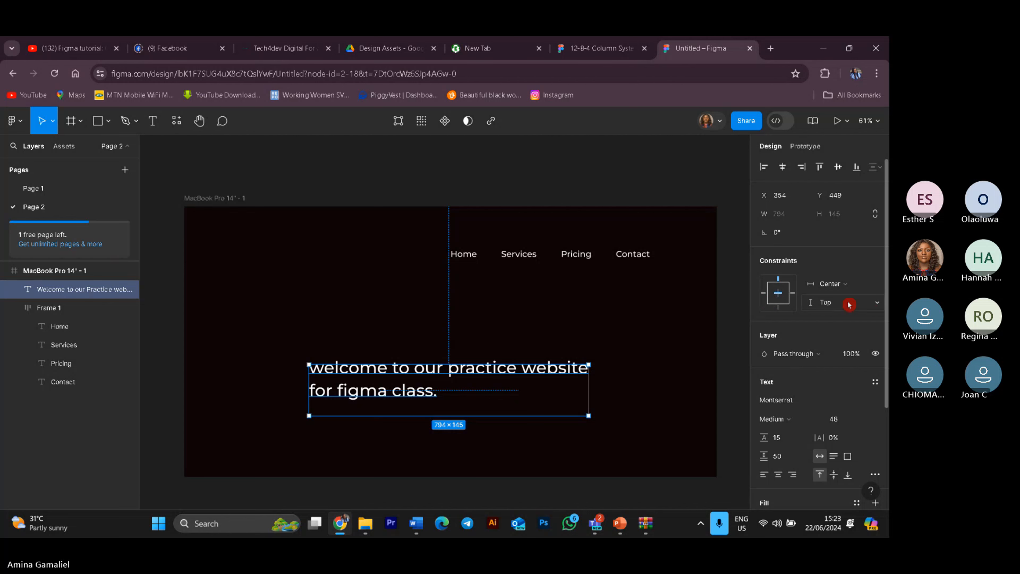
click(874, 306)
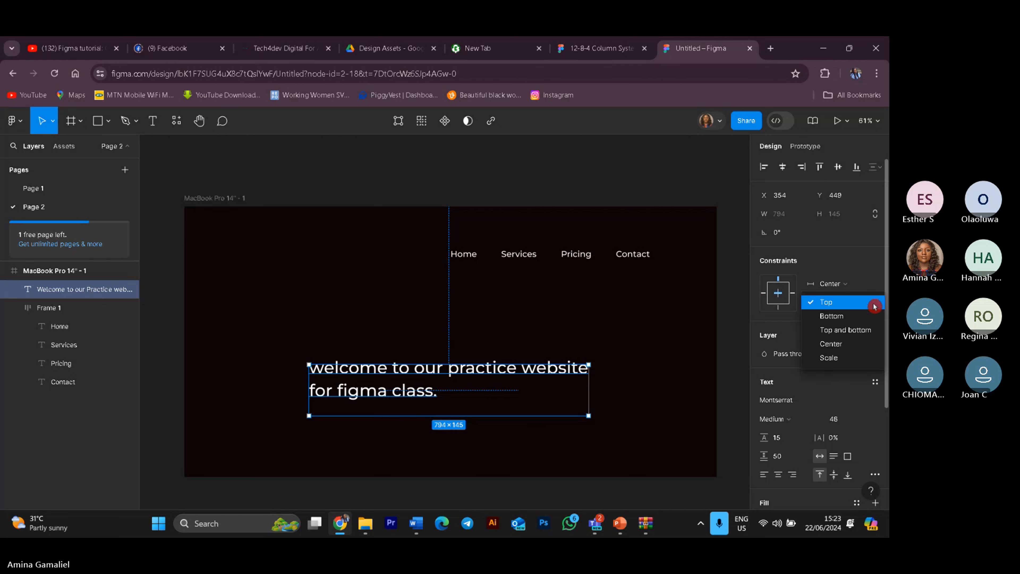
click(859, 344)
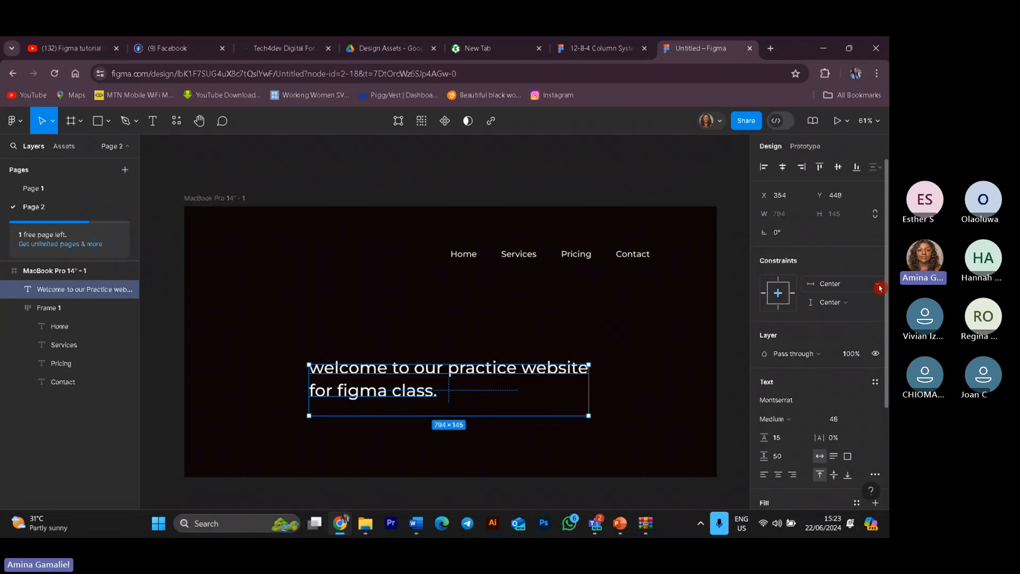
click(879, 286)
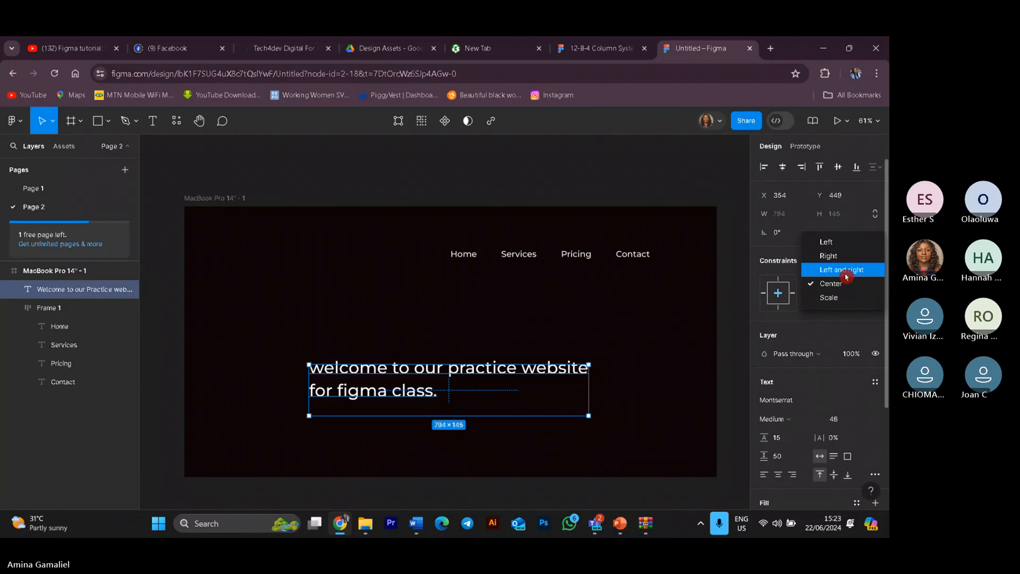
click(845, 284)
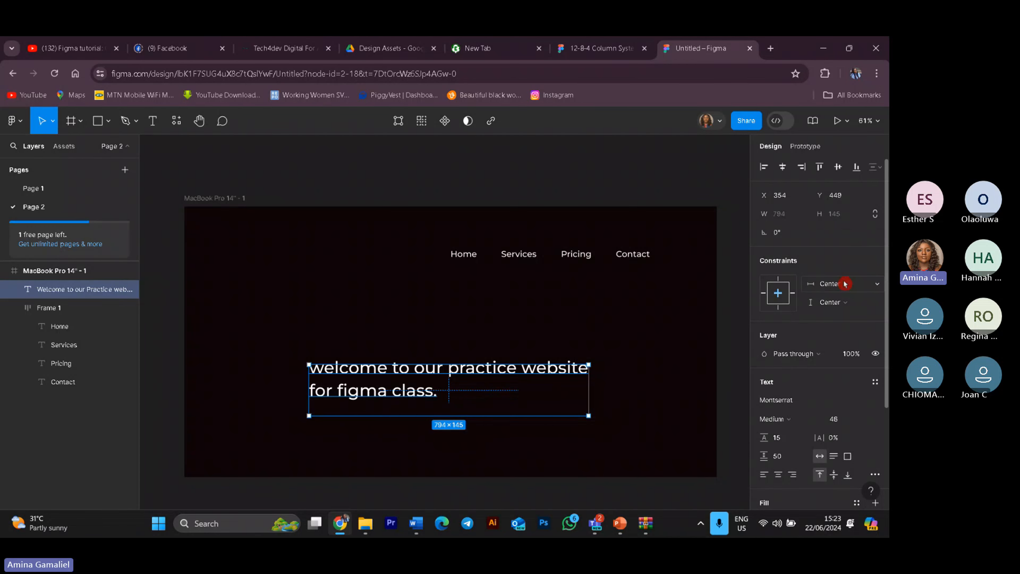
click(875, 304)
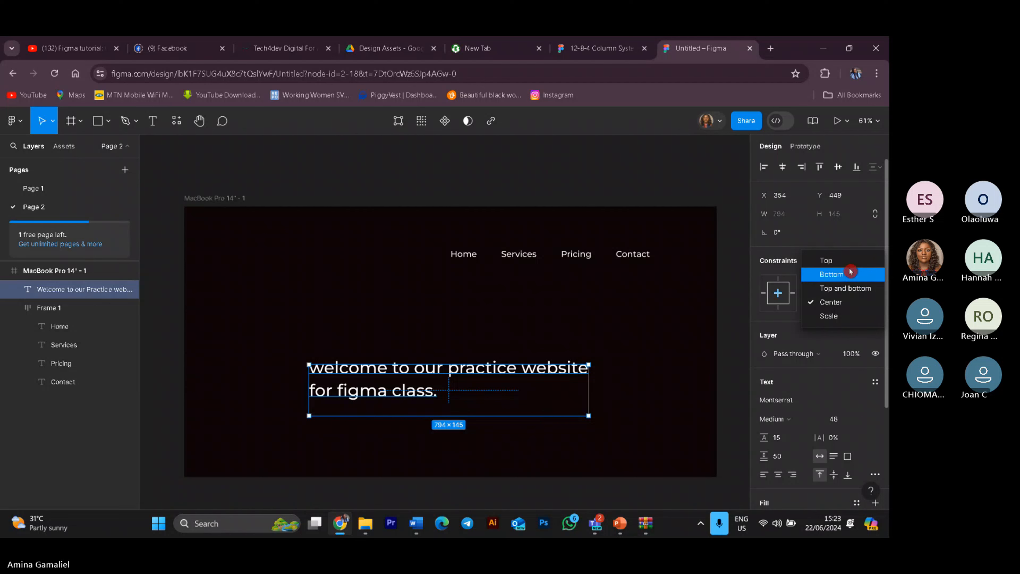
click(857, 288)
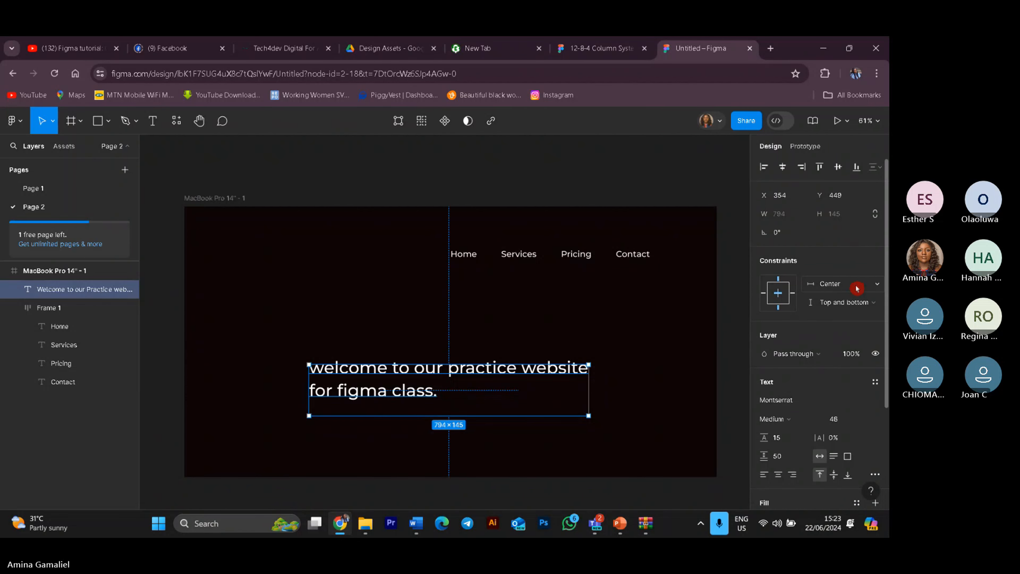
click(876, 301)
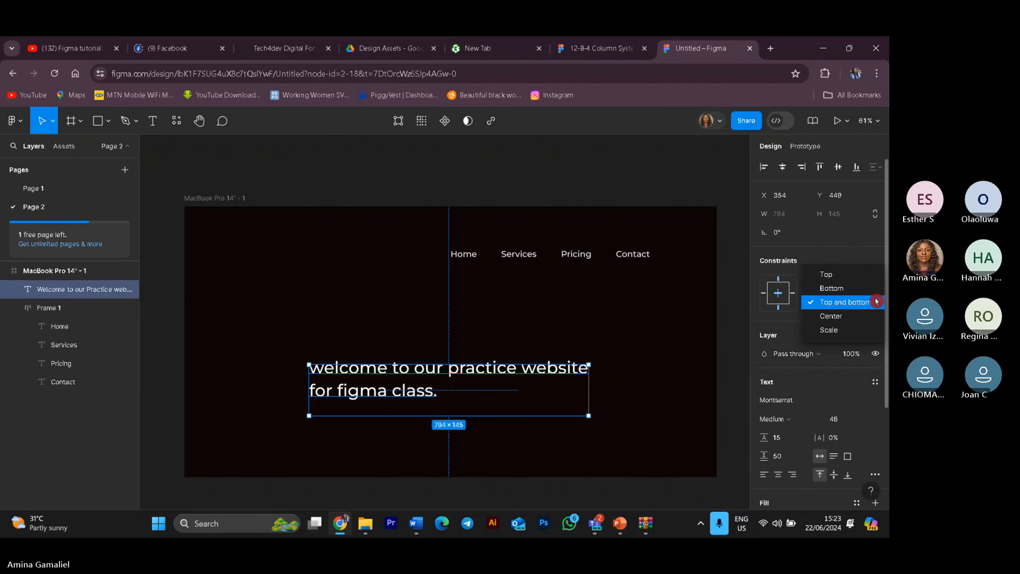
click(841, 278)
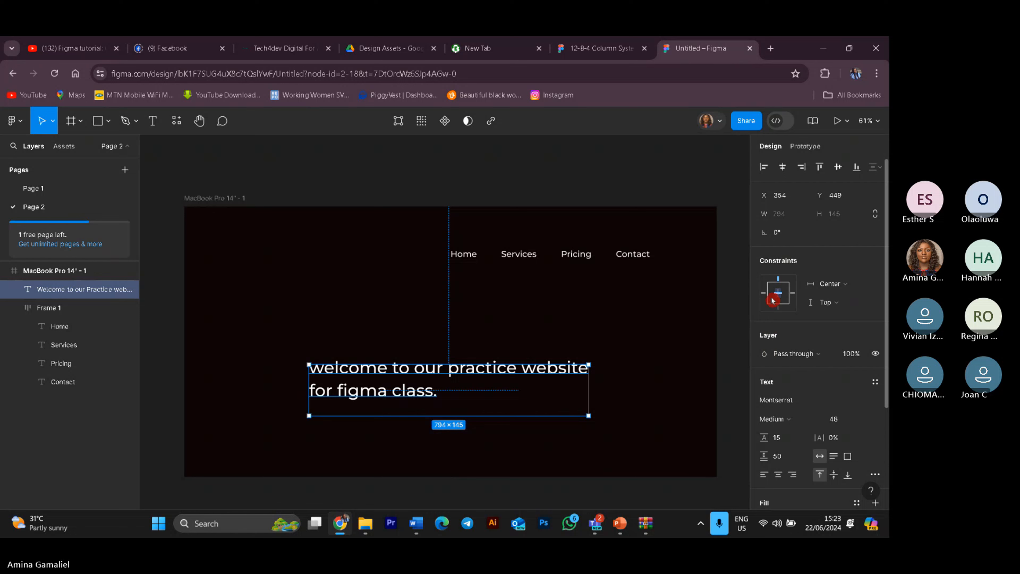
Step: Toggle the heading's horizontal constraint in the constraint widget, setting it to Left
click(763, 297)
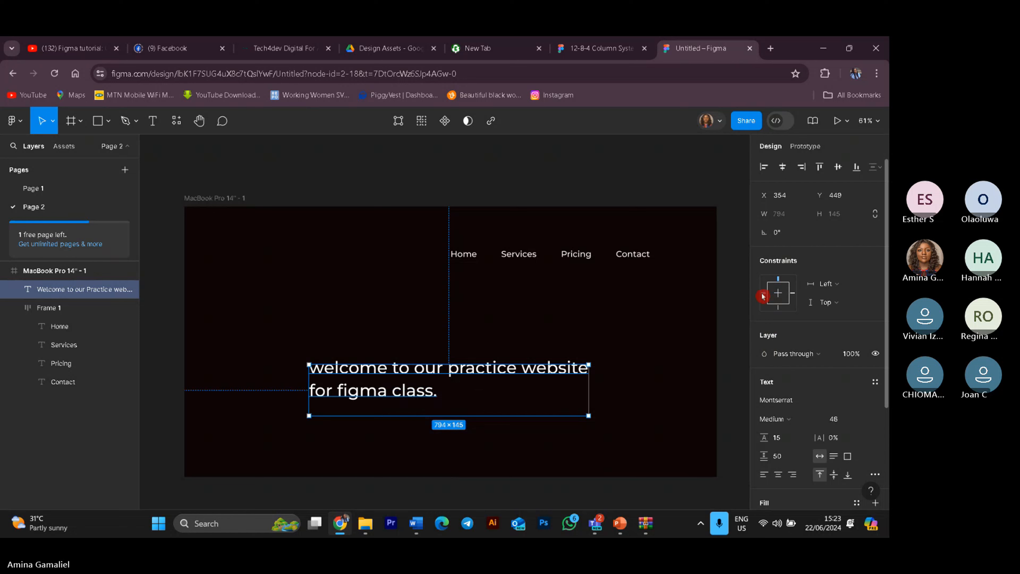
click(782, 296)
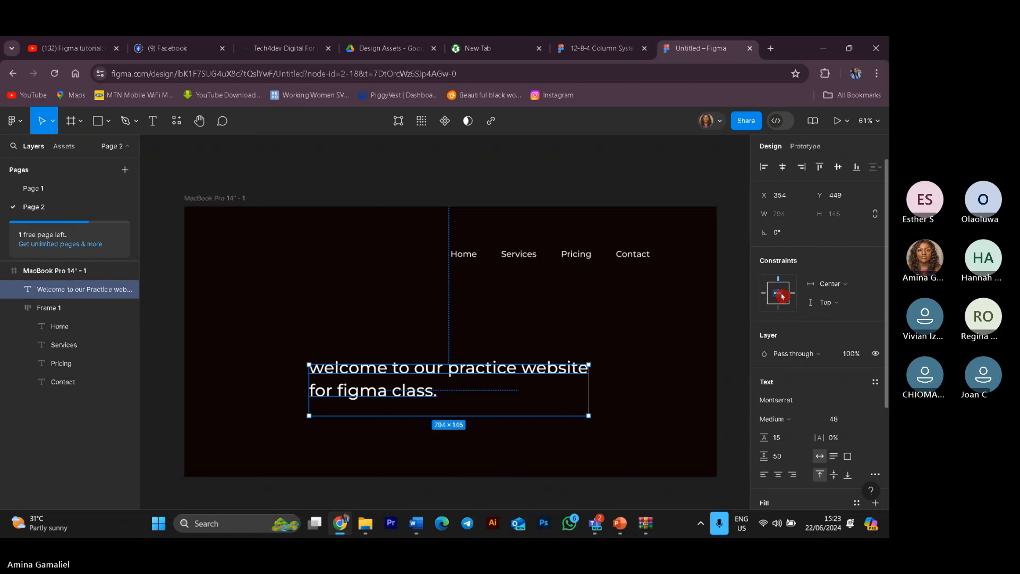
click(764, 295)
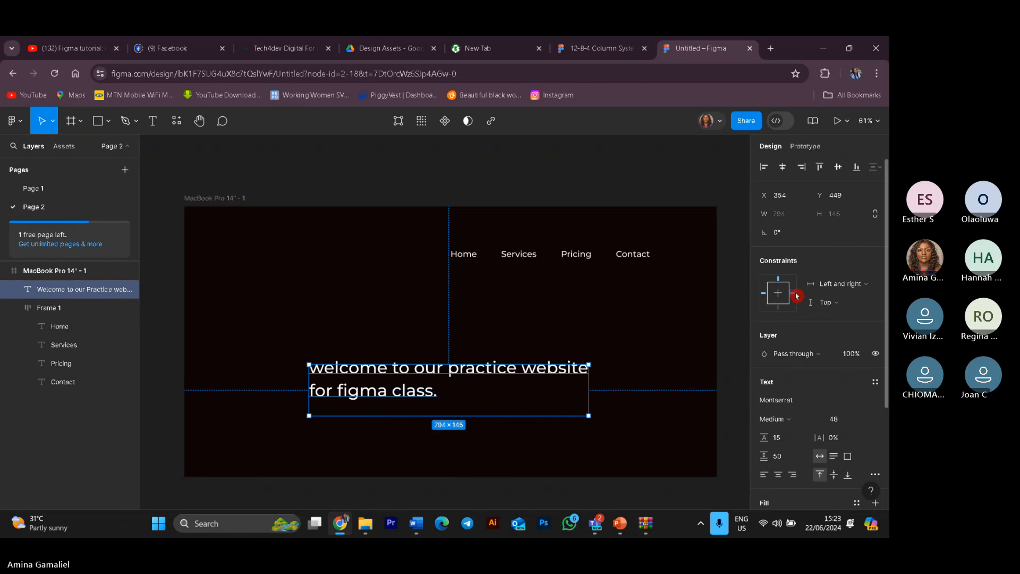
click(783, 296)
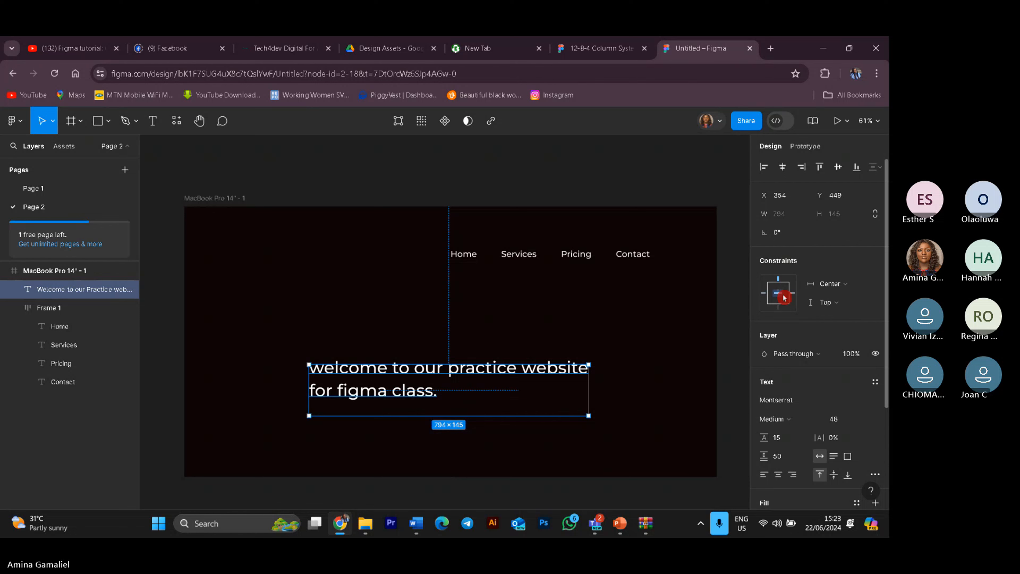
click(764, 293)
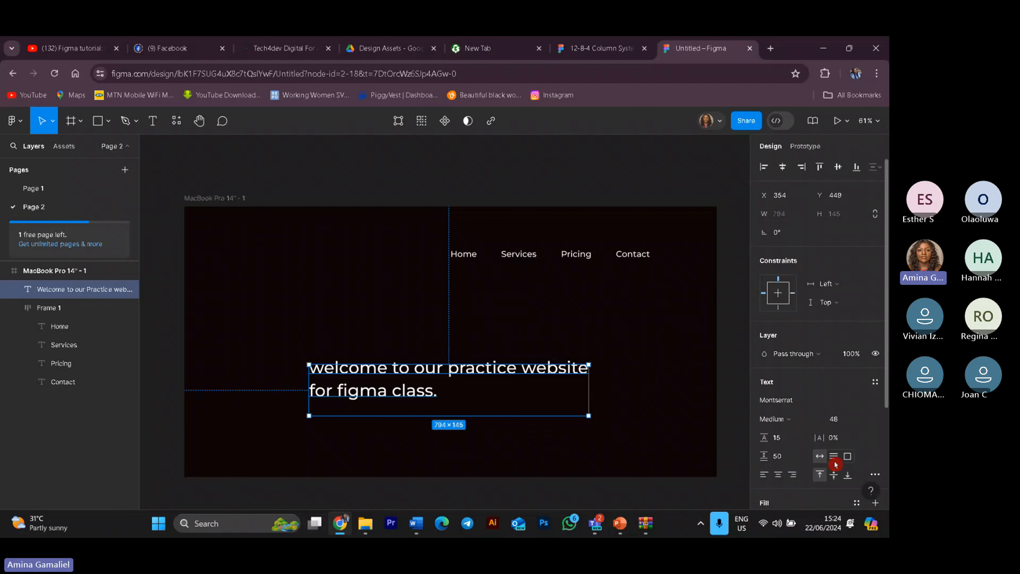
Step: Center-align the heading text and move the heading slightly higher in the frame
click(778, 474)
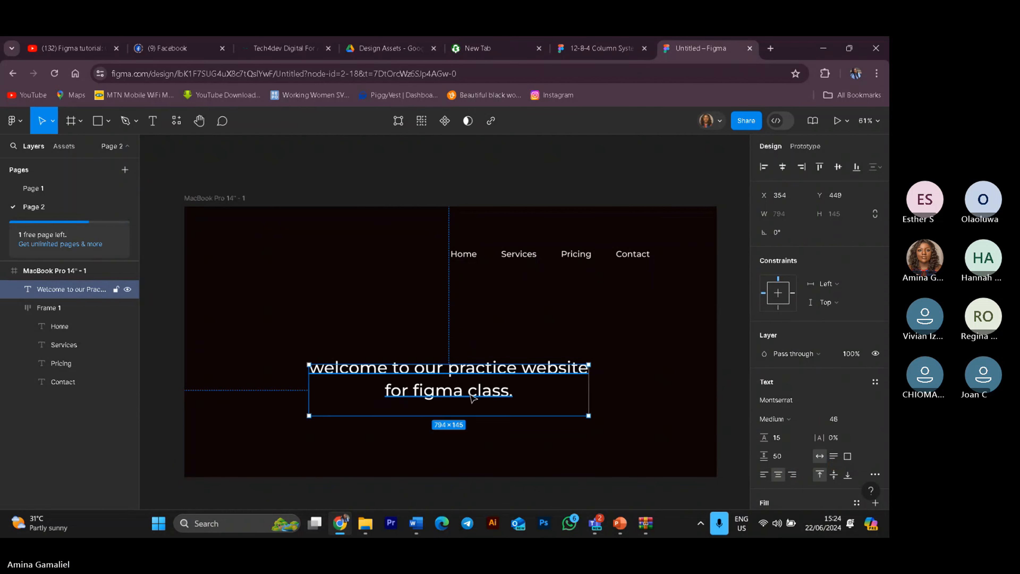
click(489, 433)
click(452, 364)
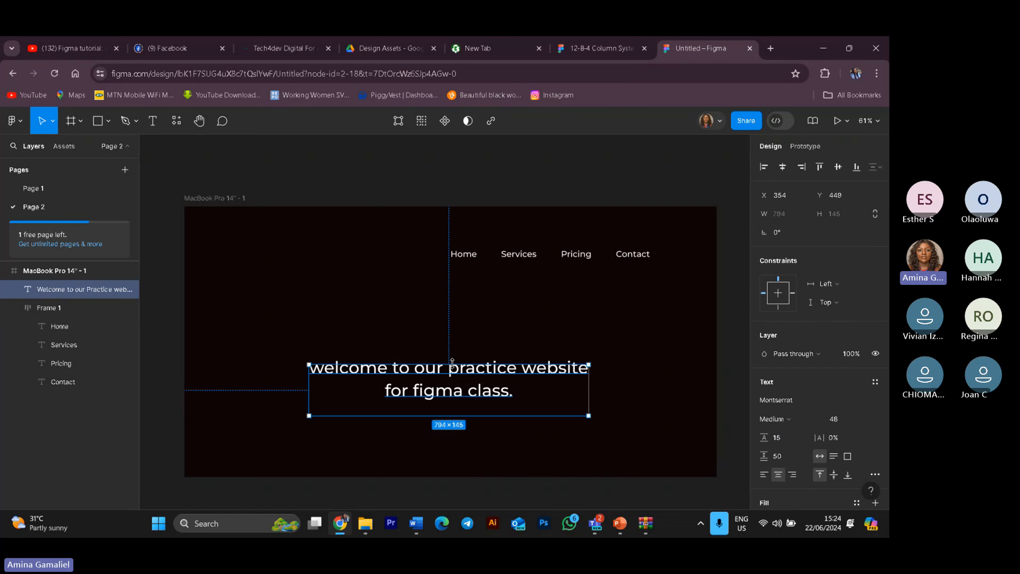
drag(463, 382, 465, 349)
click(687, 497)
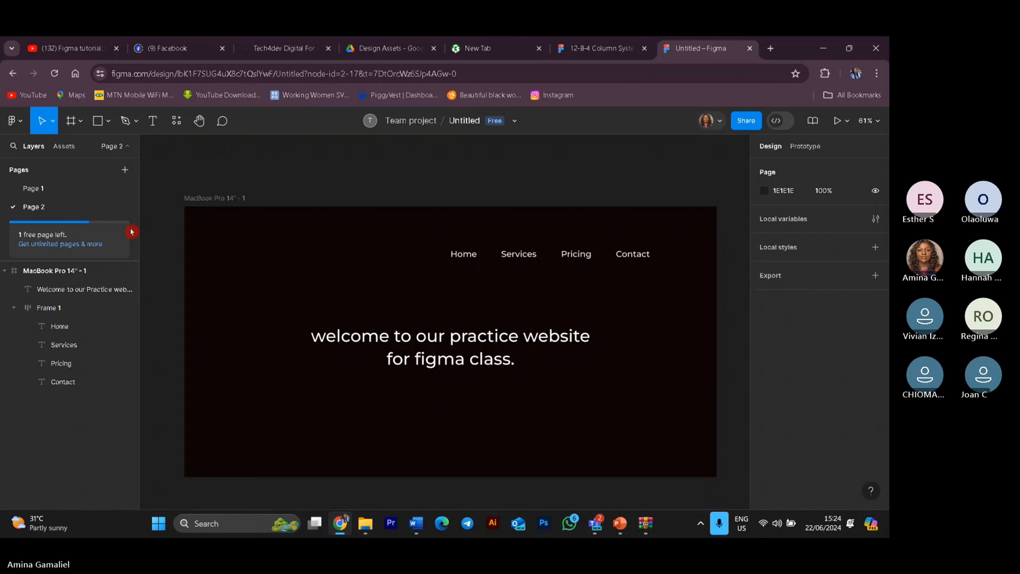
Step: Place an instance of the Get Started Today component below the heading in the frame
scroll(216, 240, down, 3)
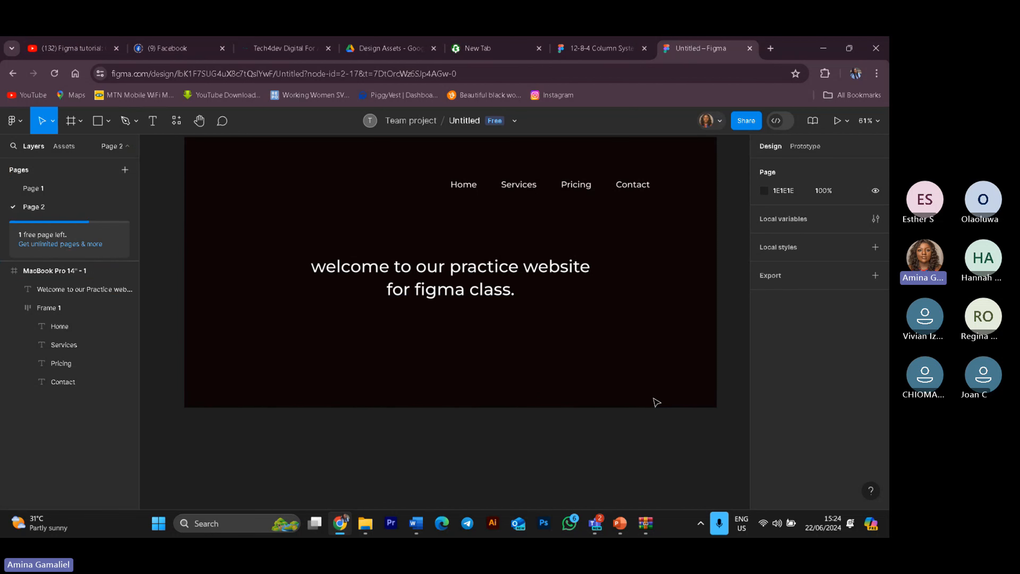
click(60, 147)
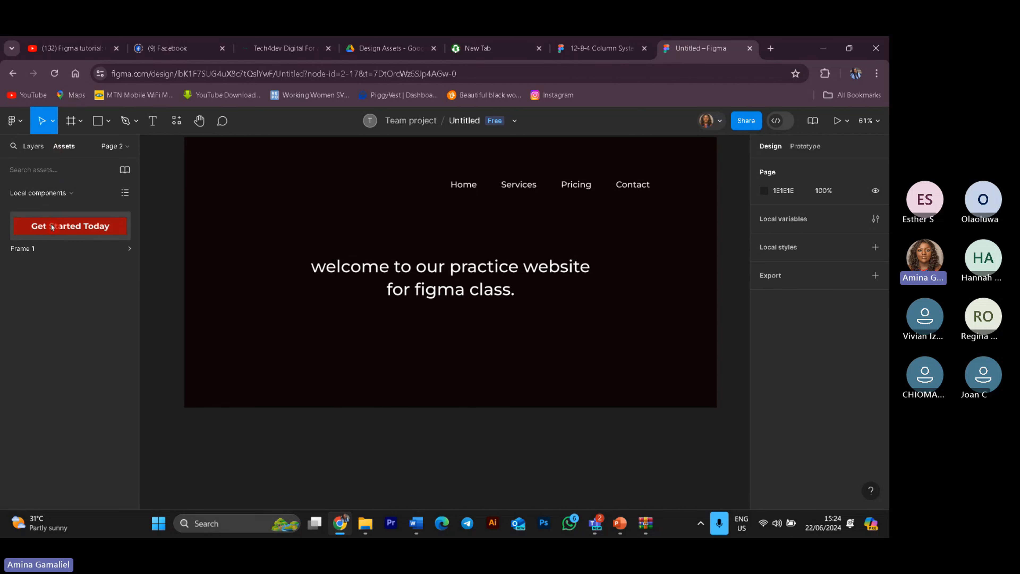
drag(52, 227, 440, 331)
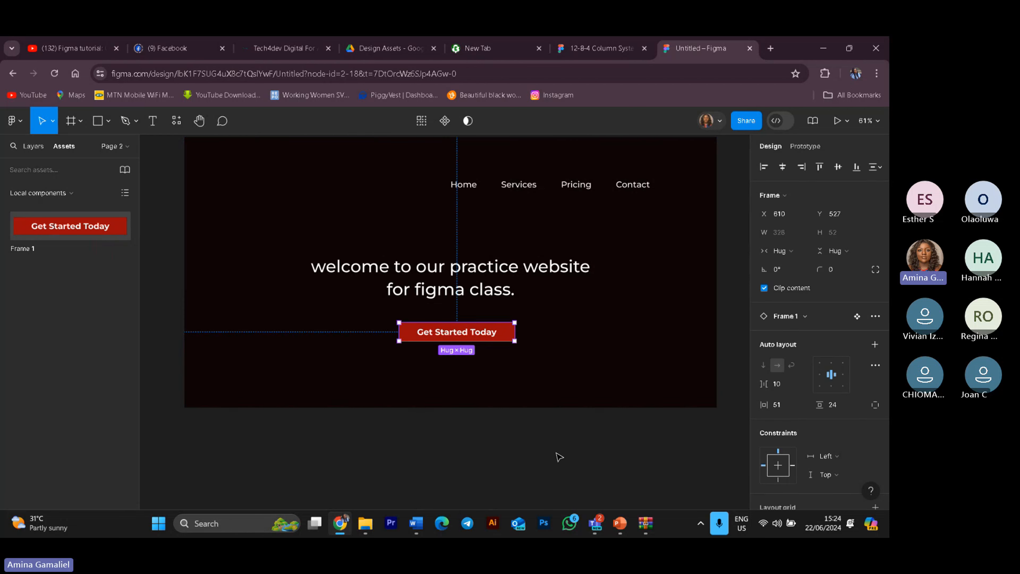
click(560, 457)
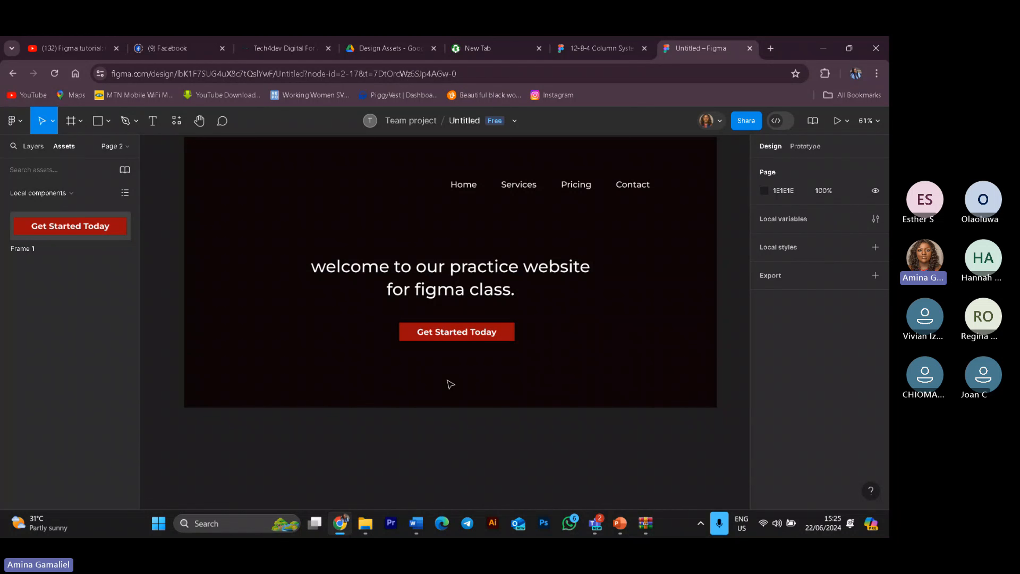
Step: Set the Get Started Today button's vertical and horizontal constraints to Center
click(437, 333)
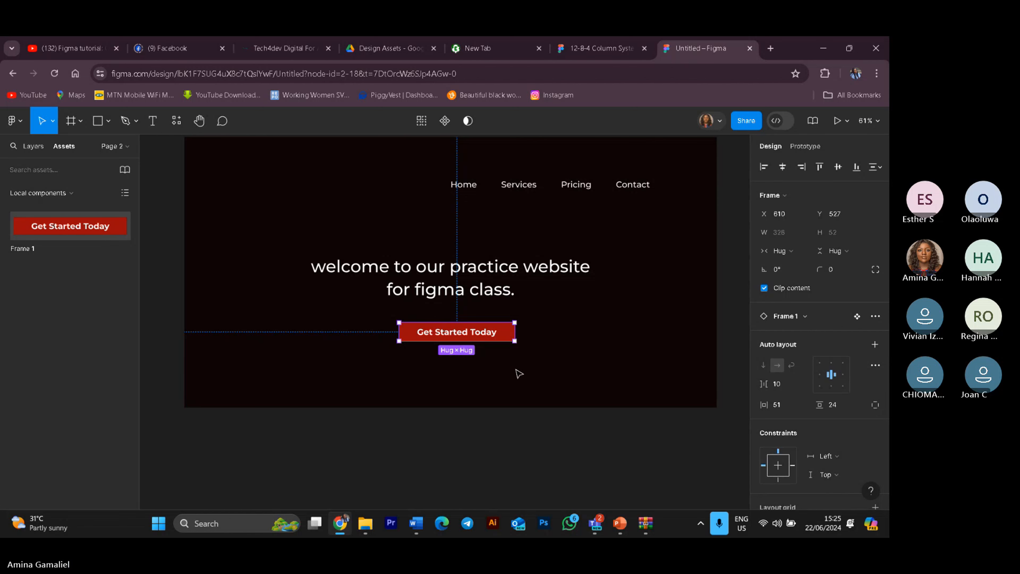
click(516, 370)
drag(386, 317, 527, 353)
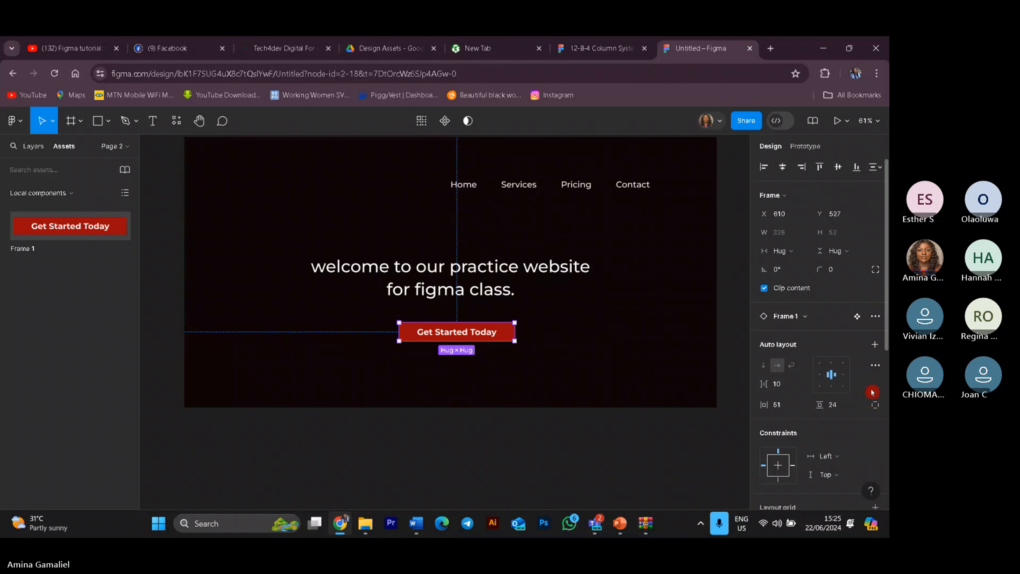
scroll(827, 431, down, 6)
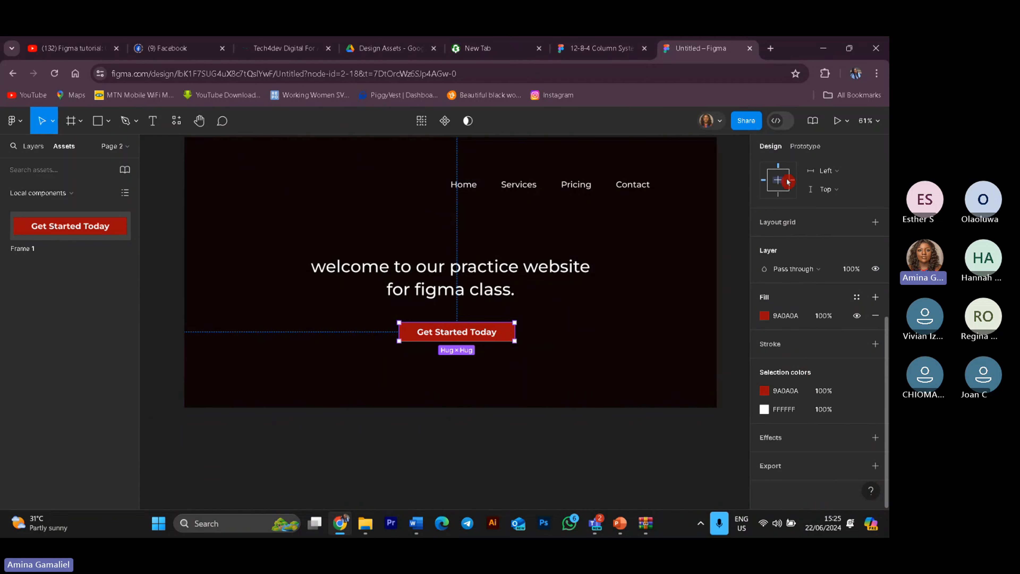
click(854, 197)
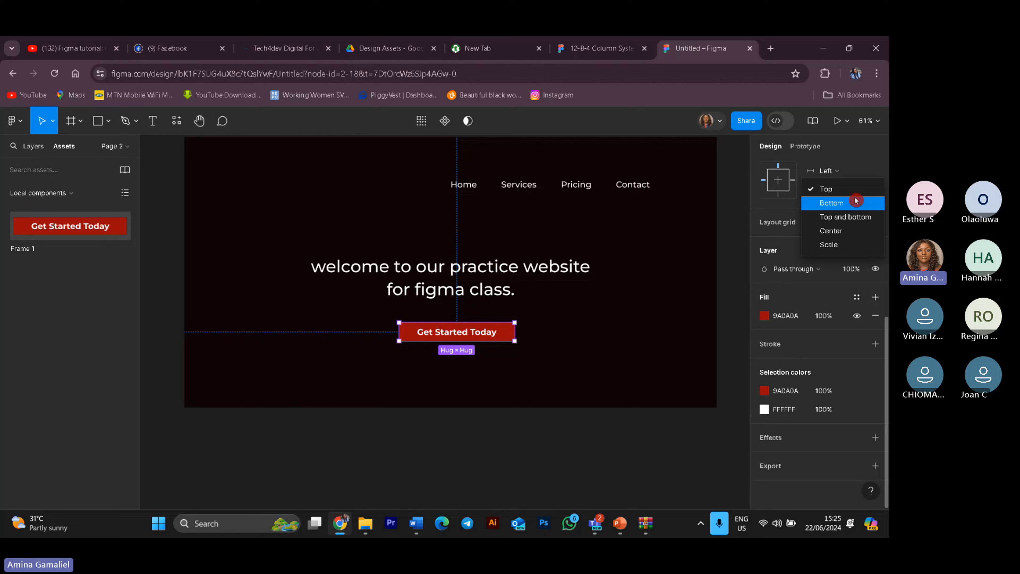
click(831, 231)
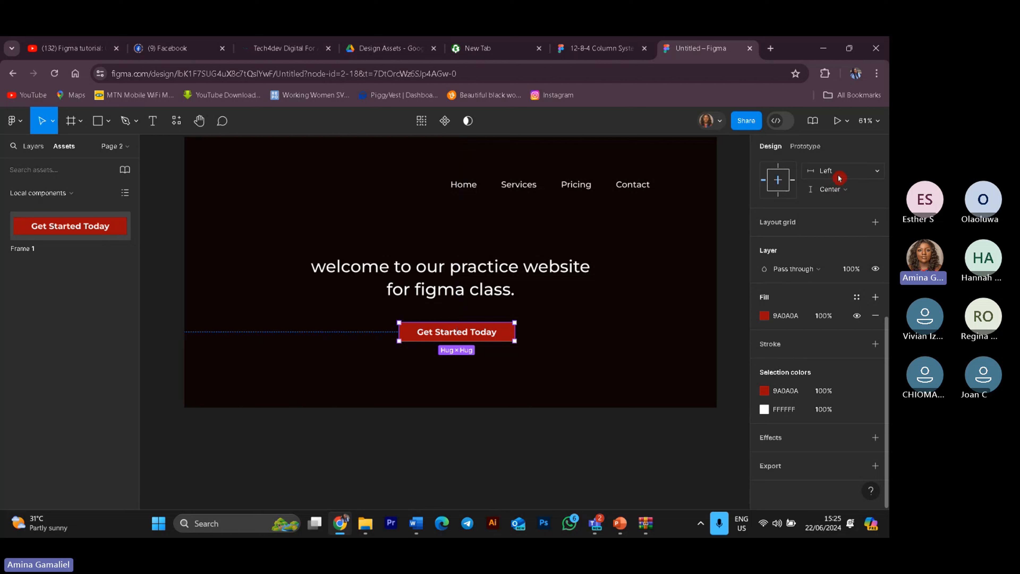
click(864, 176)
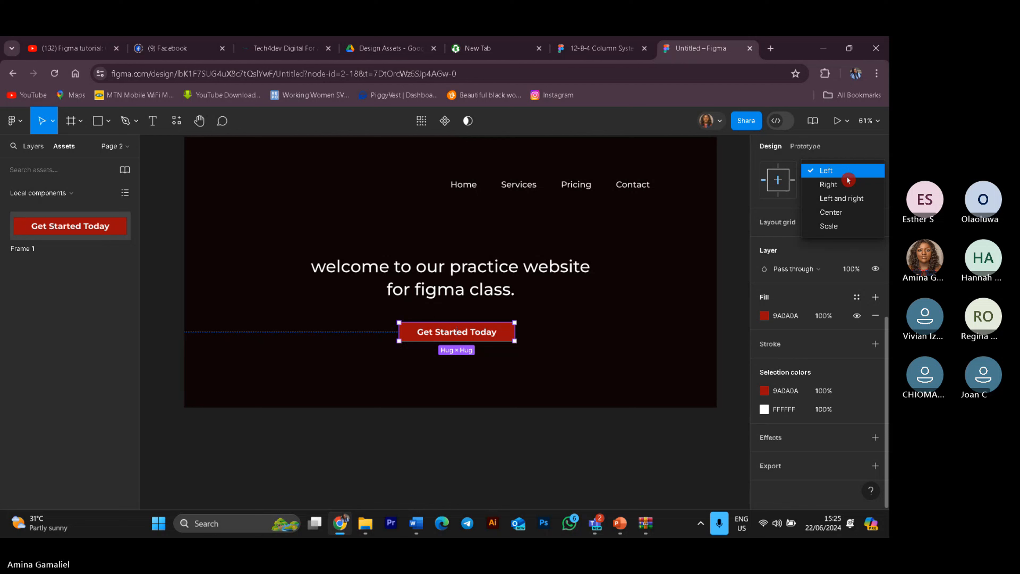
click(842, 212)
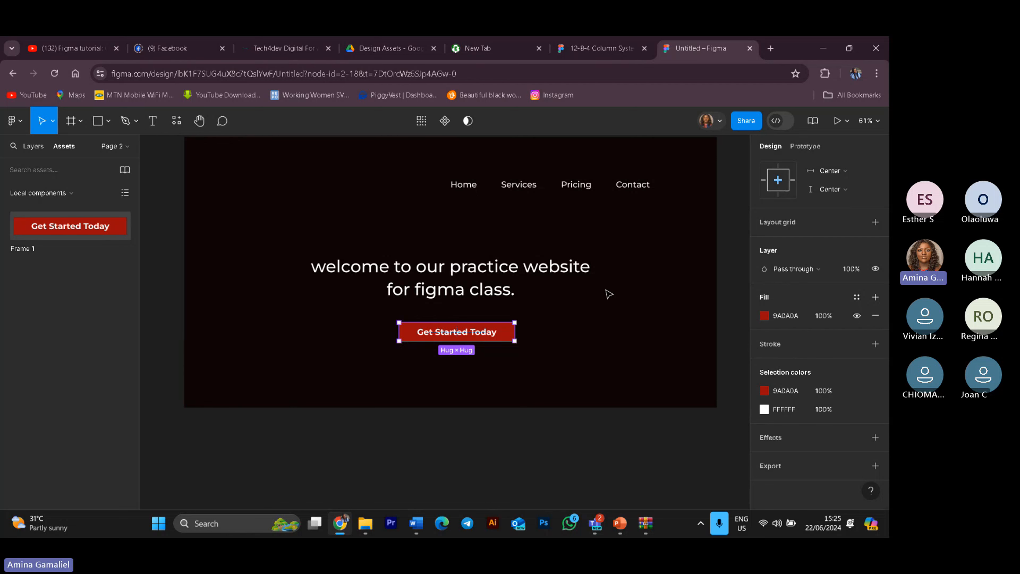
Step: Set the heading's vertical and horizontal constraints to Center
click(497, 282)
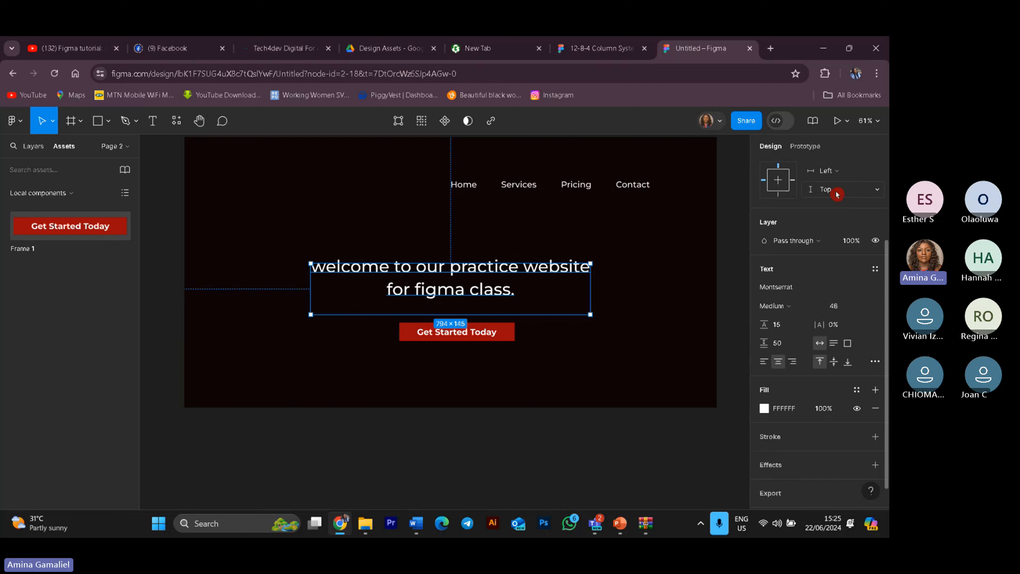
click(871, 193)
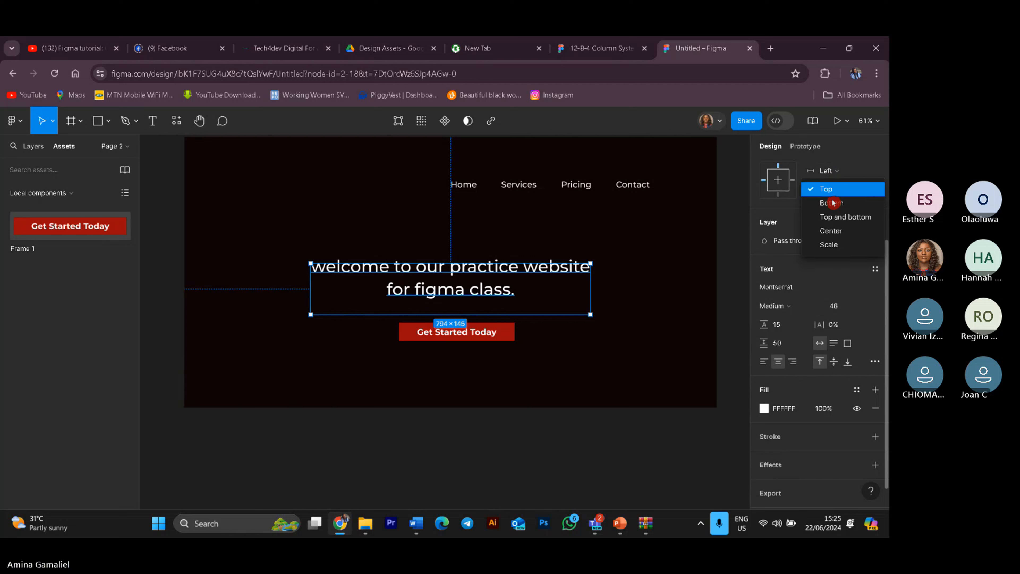
click(843, 229)
click(835, 171)
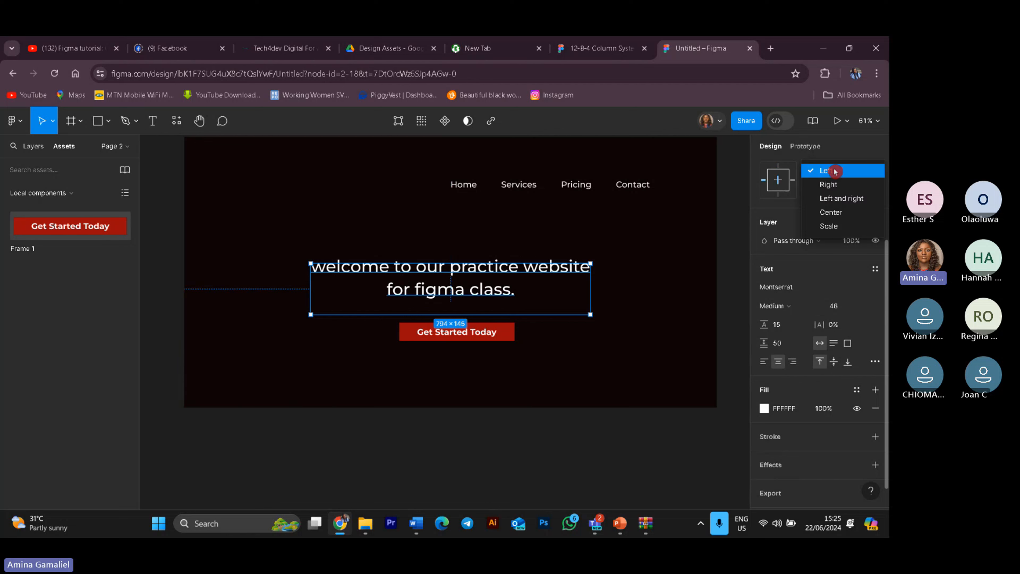
click(832, 212)
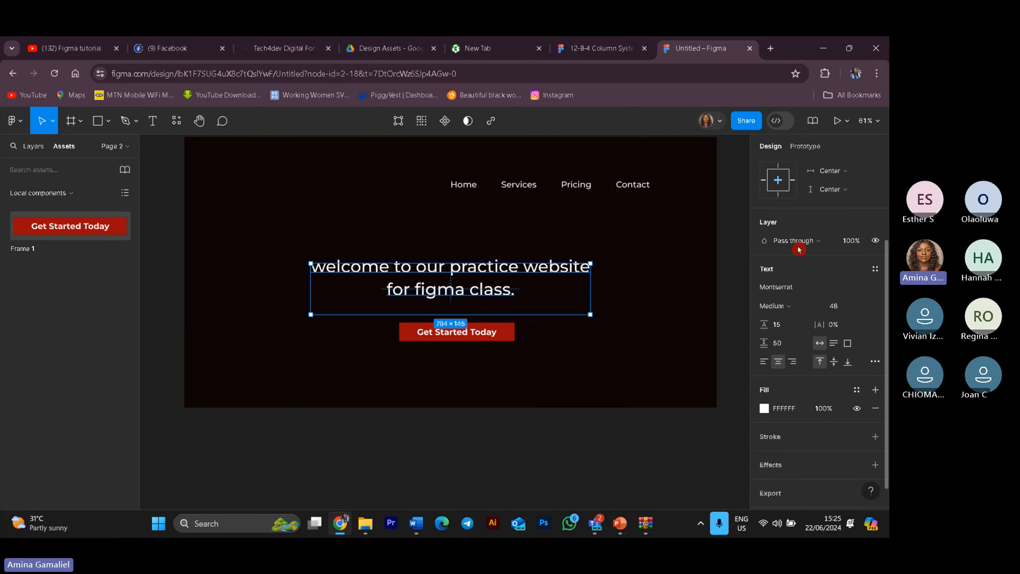
Step: Inspect the button and navigation layers in the layer list of the MacBook Pro frame
click(636, 426)
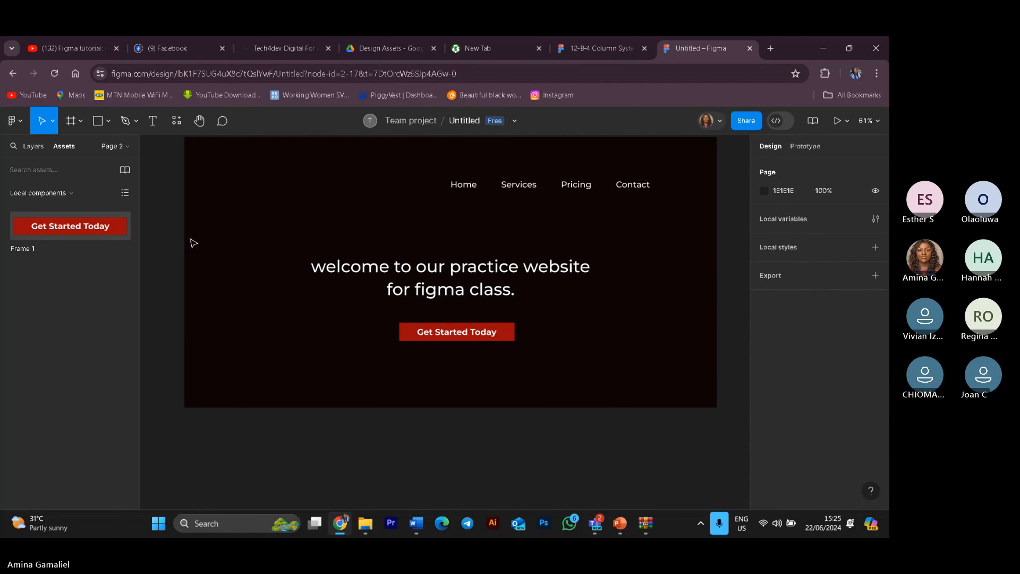
scroll(266, 273, up, 3)
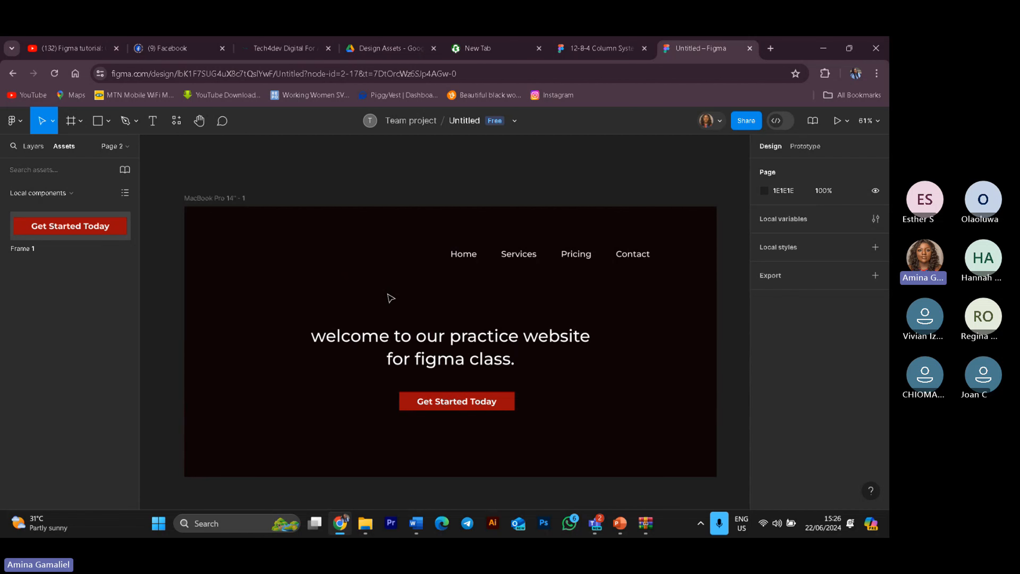
click(30, 145)
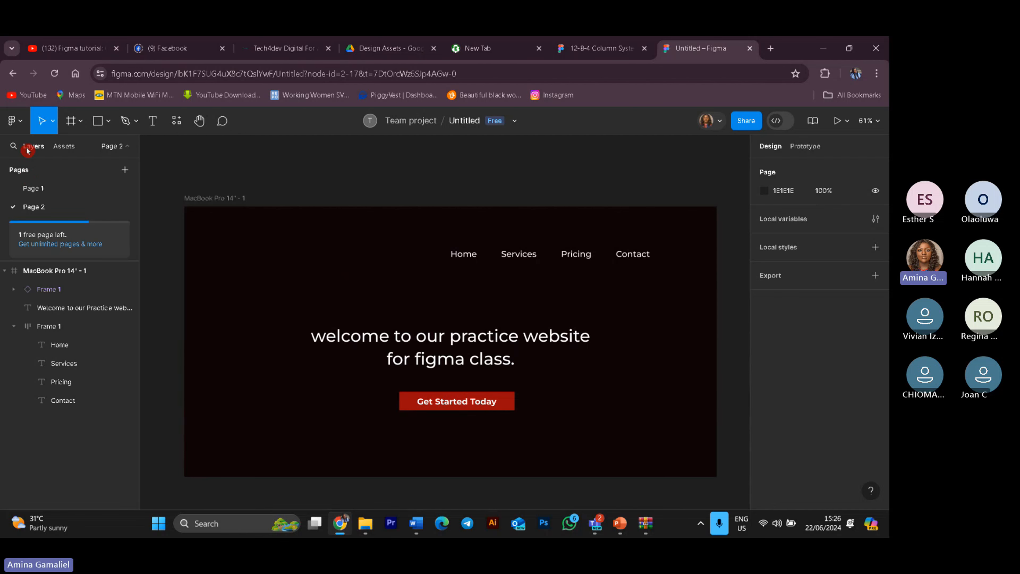
click(56, 293)
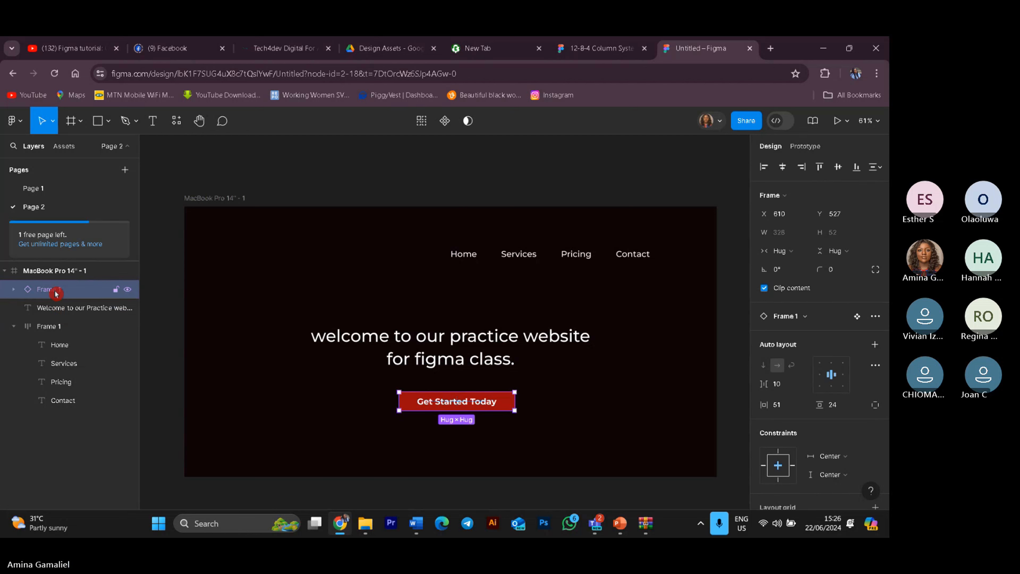
click(634, 144)
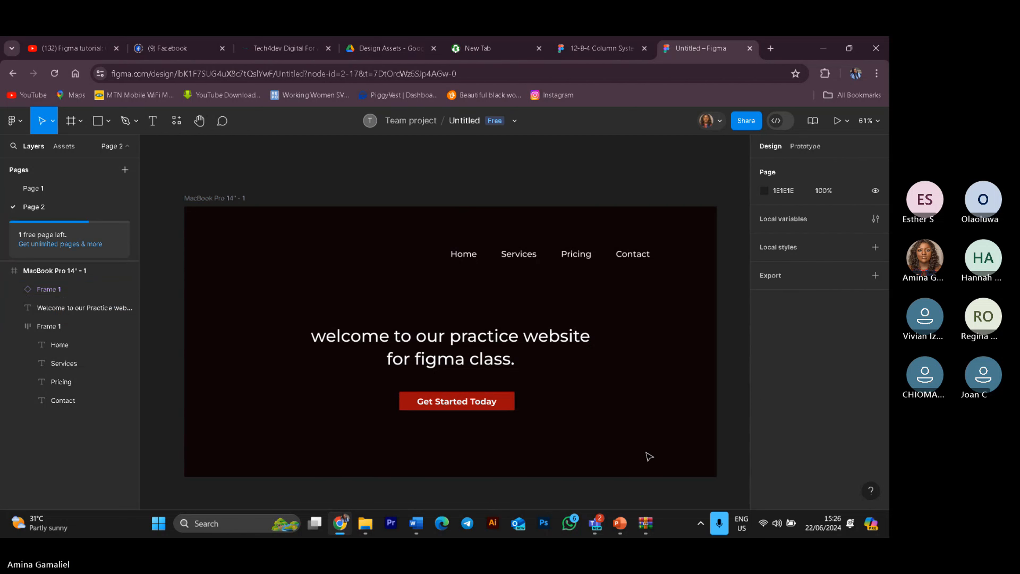
click(61, 326)
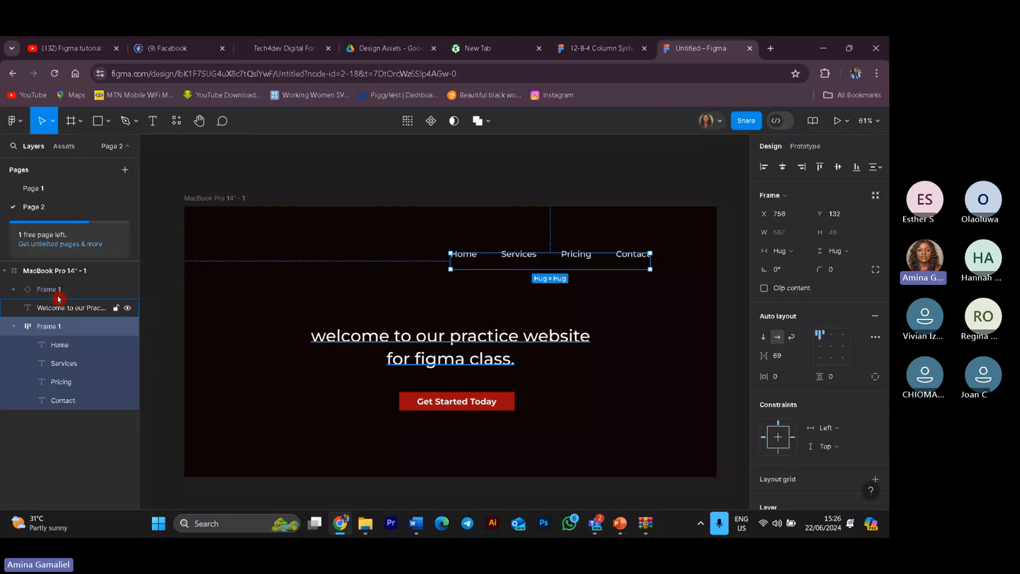
Step: Switch the MacBook Pro 14" frame to portrait and back to landscape to preview the constraints
click(48, 270)
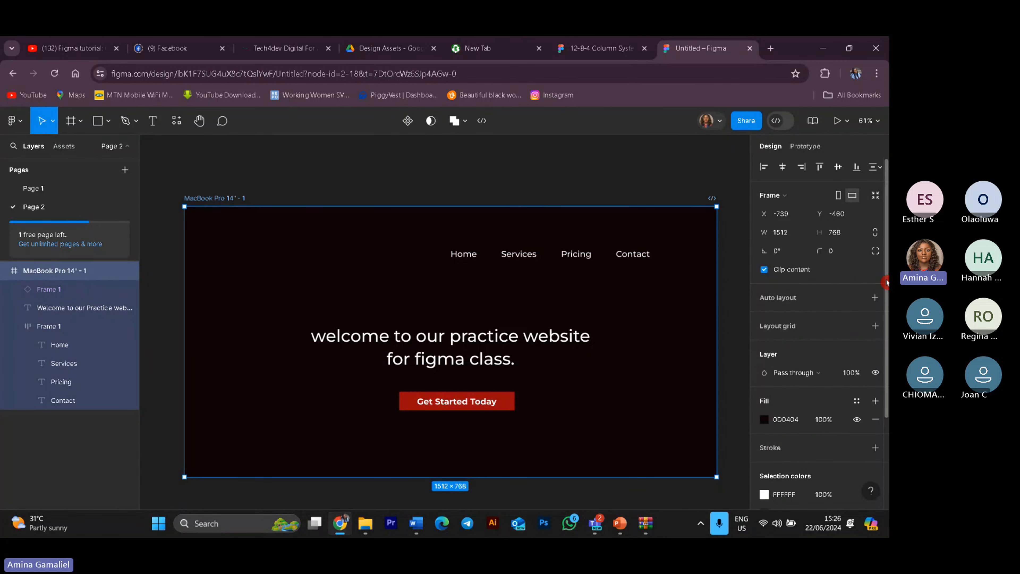
click(839, 196)
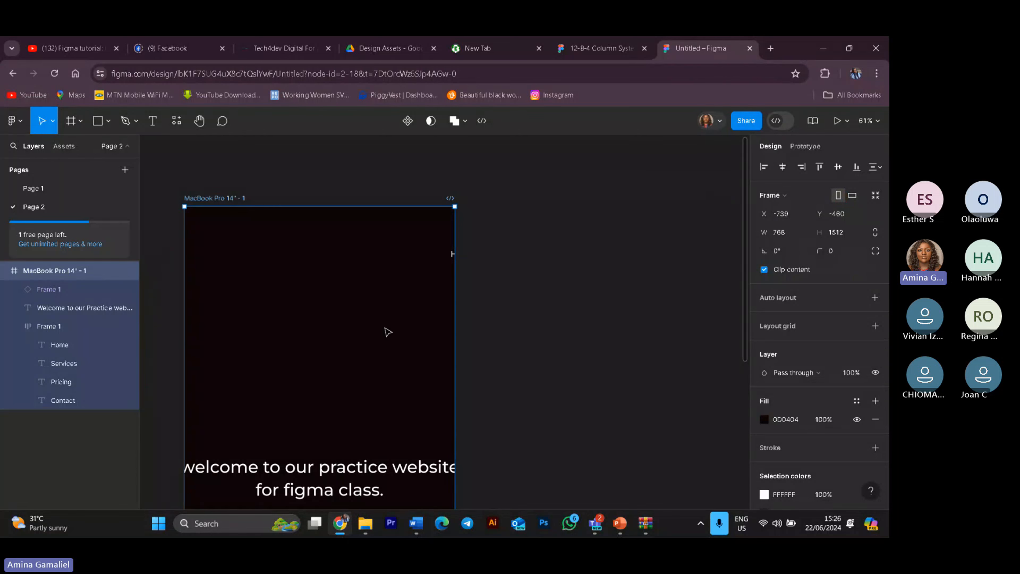
scroll(388, 330, down, 3)
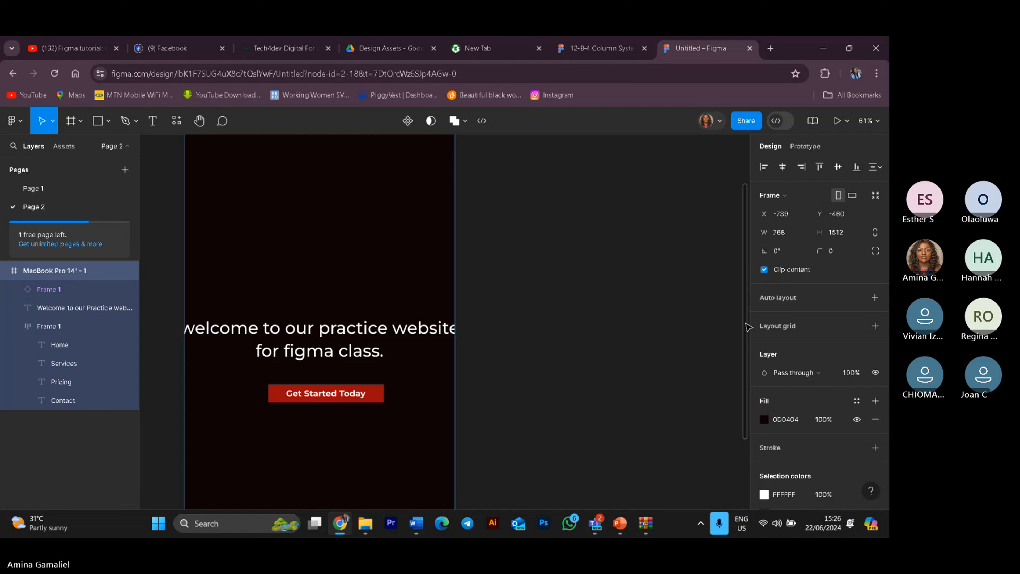
drag(748, 326, 754, 268)
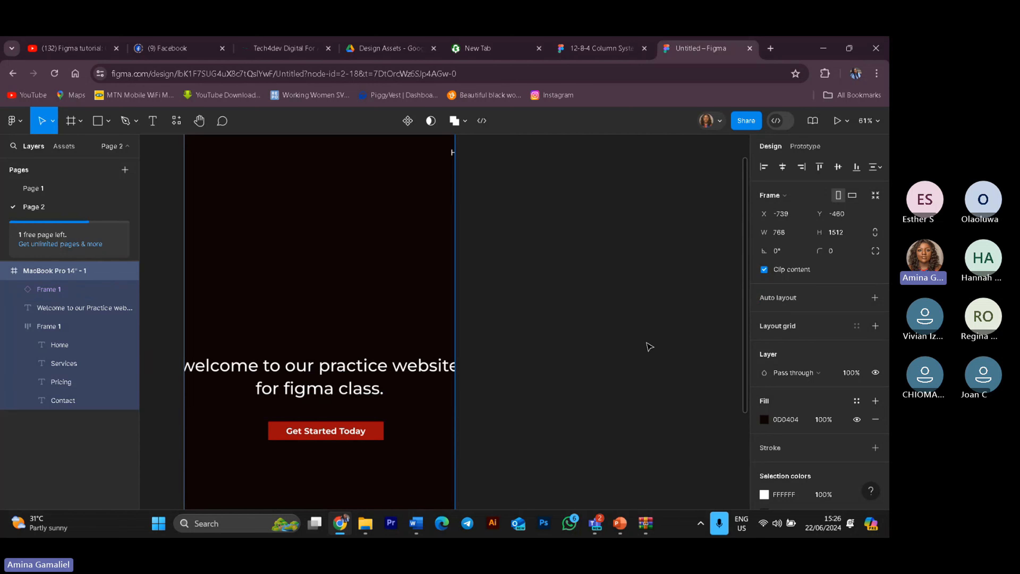
click(852, 197)
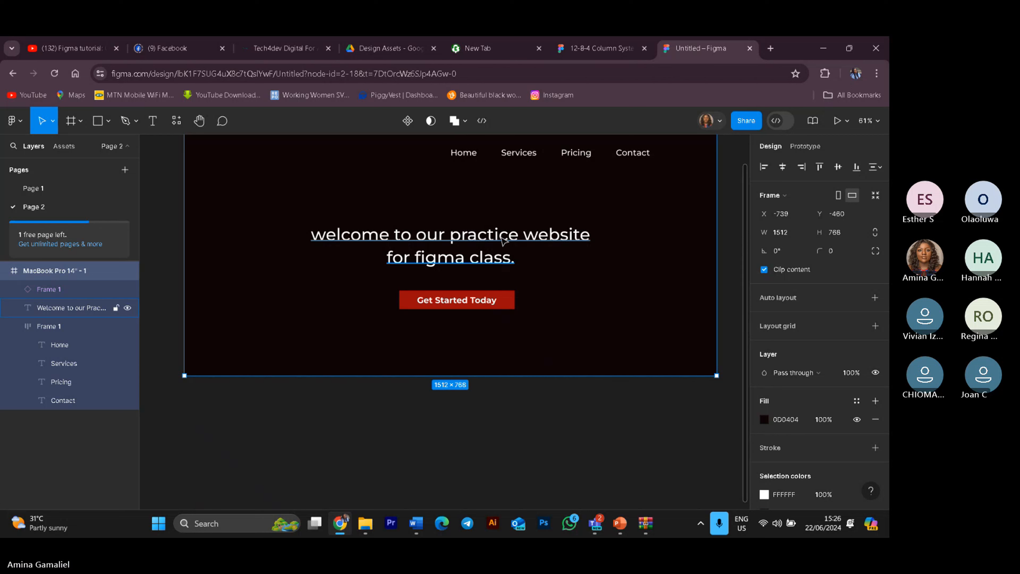
Step: Rewrap the heading as "welcome to our practice / website for figma class." and left-align its text
double_click(521, 237)
click(521, 237)
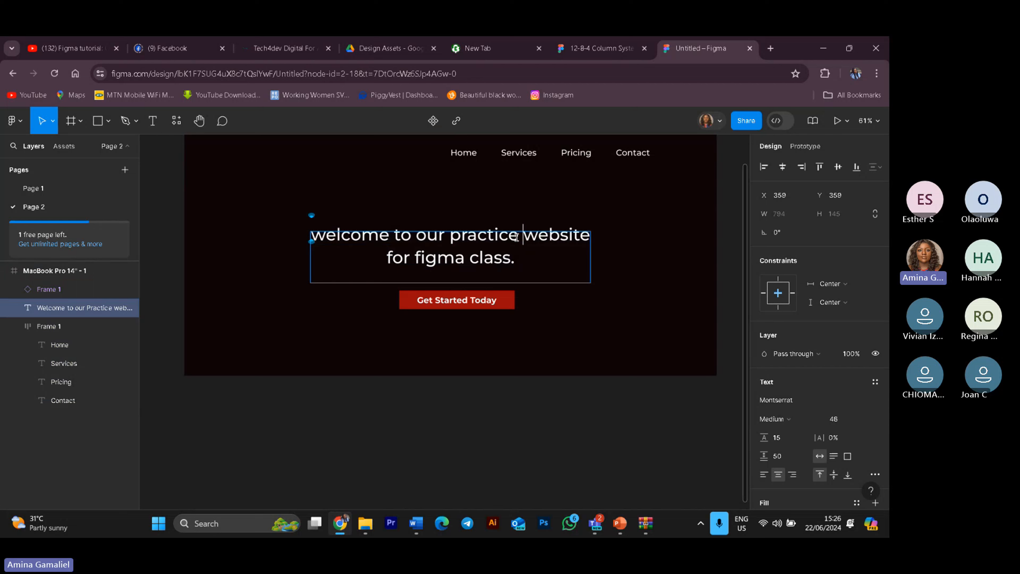
key(Return)
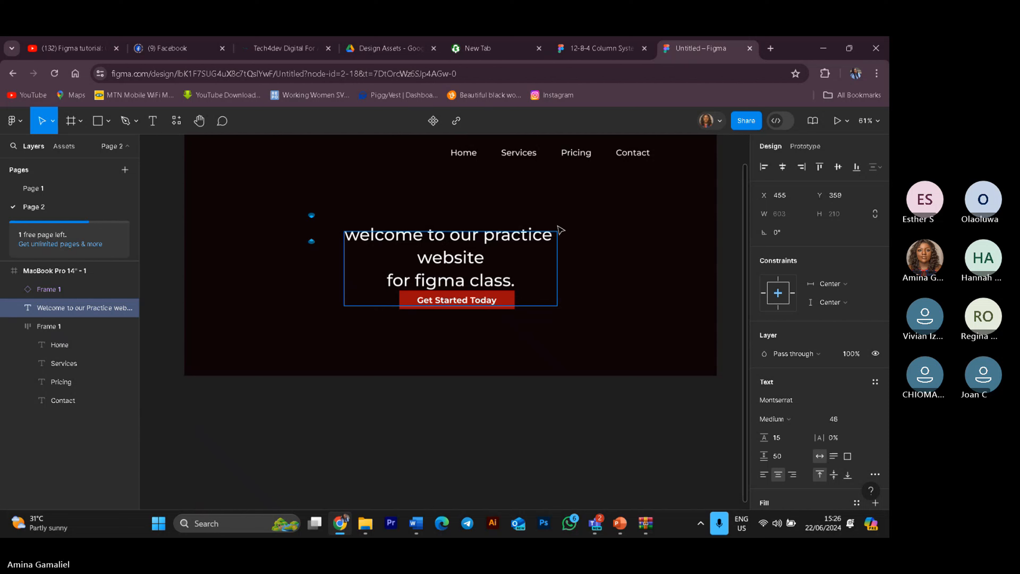
click(764, 475)
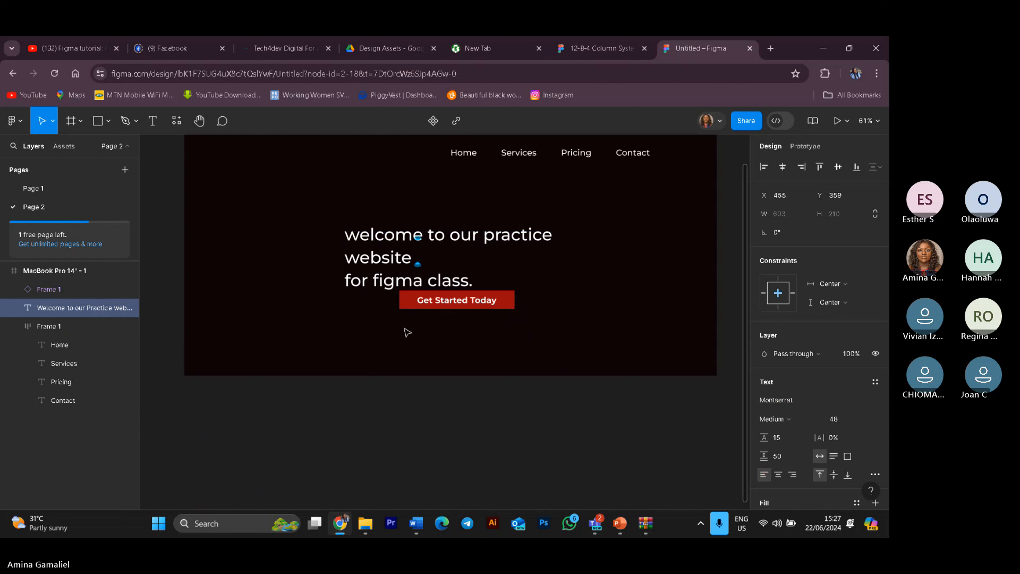
click(345, 273)
key(BackSpace)
key(BackSpace)
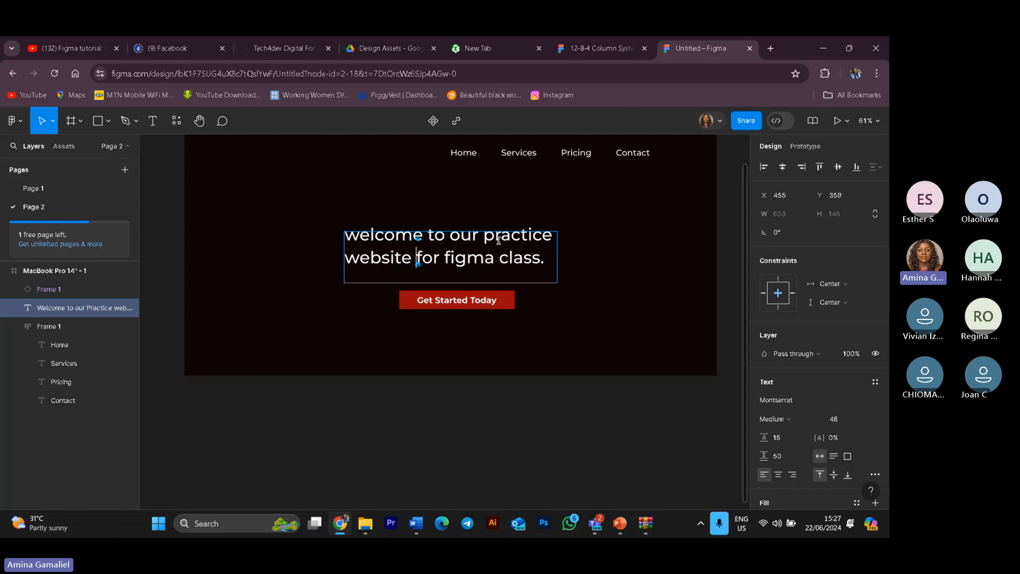
Step: Try to capitalize the heading's first letter as W
click(358, 237)
key(BackSpace)
text(W)
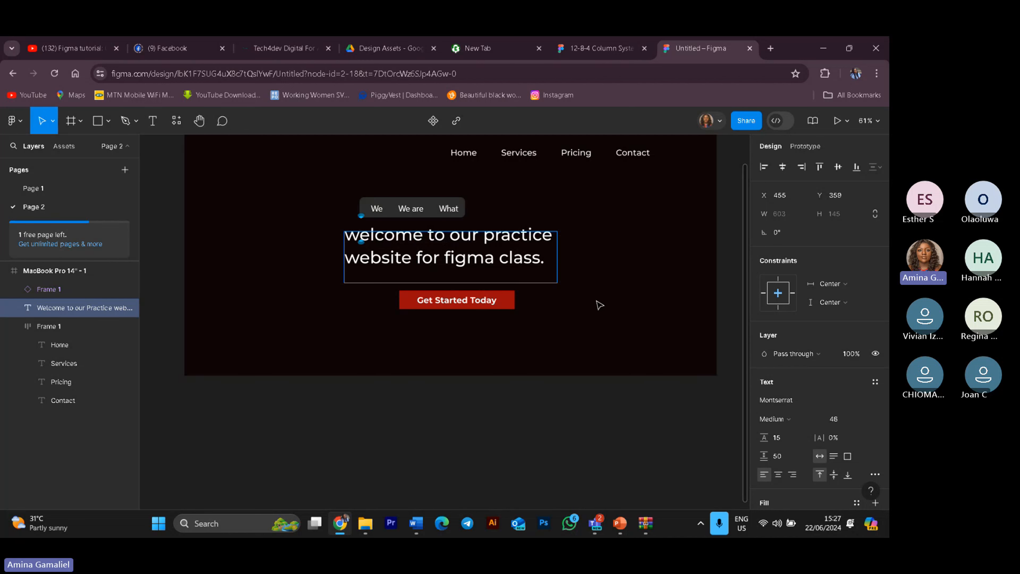
key(Escape)
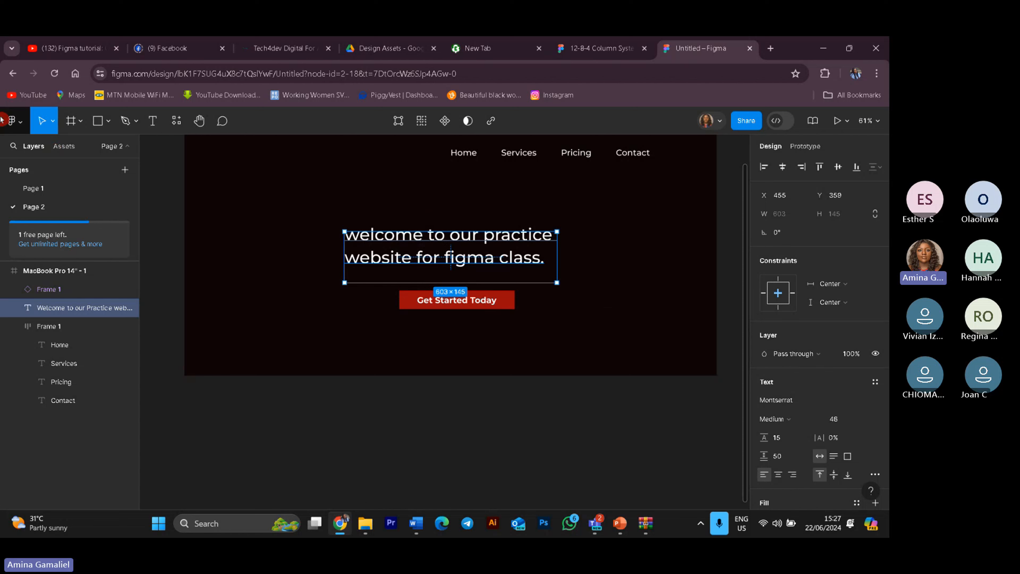
Step: Move the heading slightly right and down so it sits just above the button
click(479, 216)
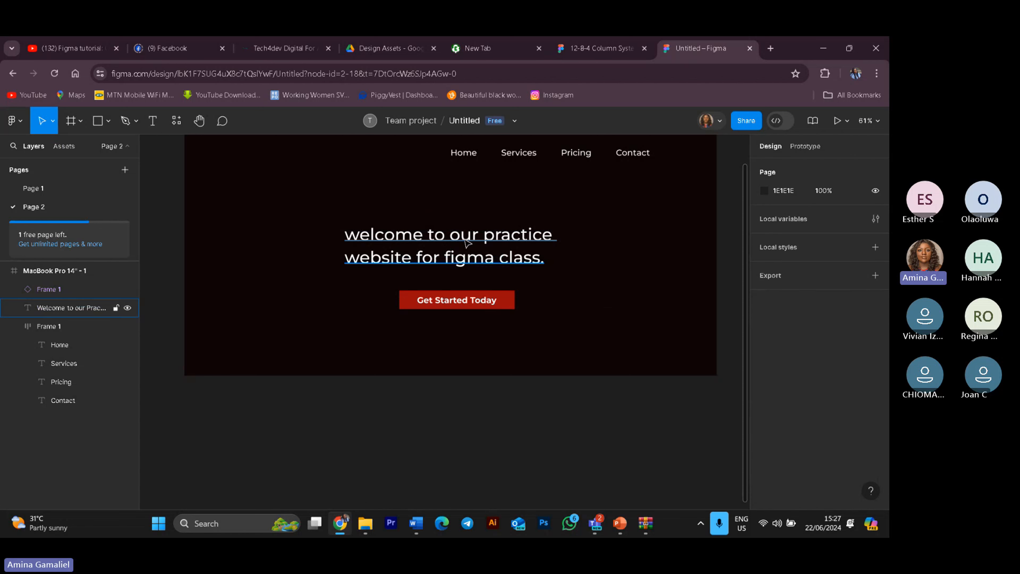
drag(466, 241, 478, 251)
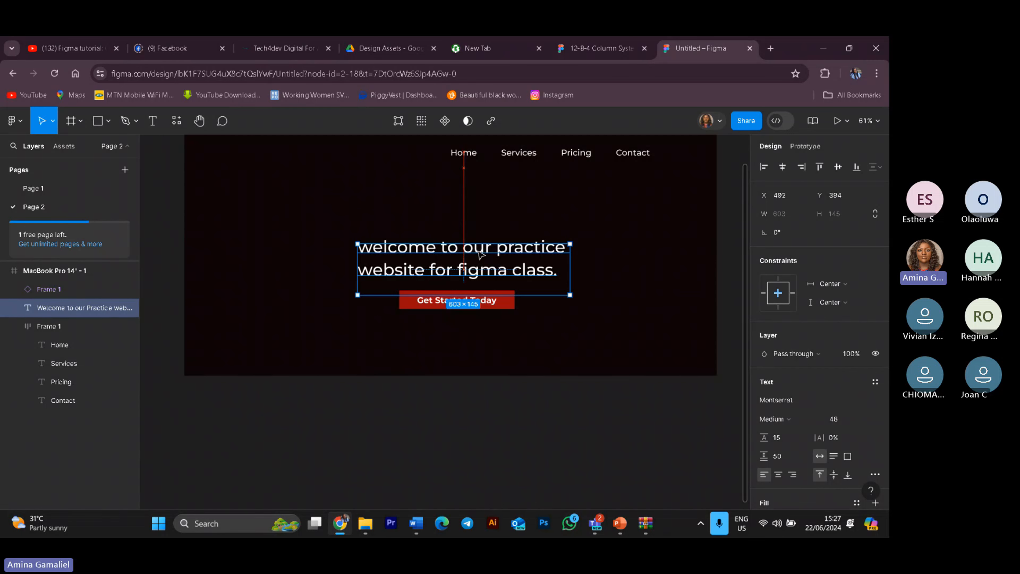
click(722, 434)
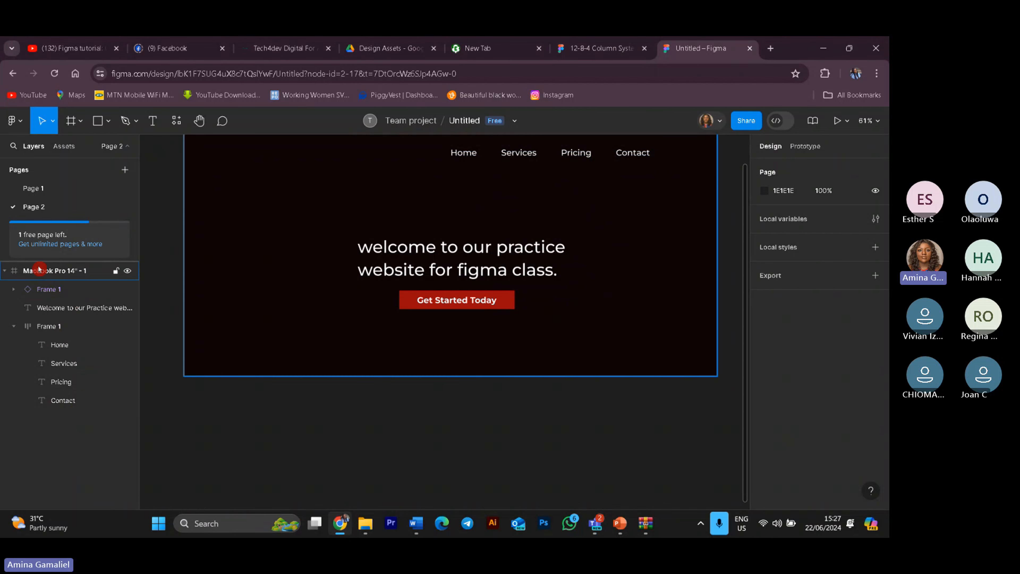
Step: Flip the MacBook Pro 14" frame to portrait orientation and back to landscape to check the layout
click(56, 271)
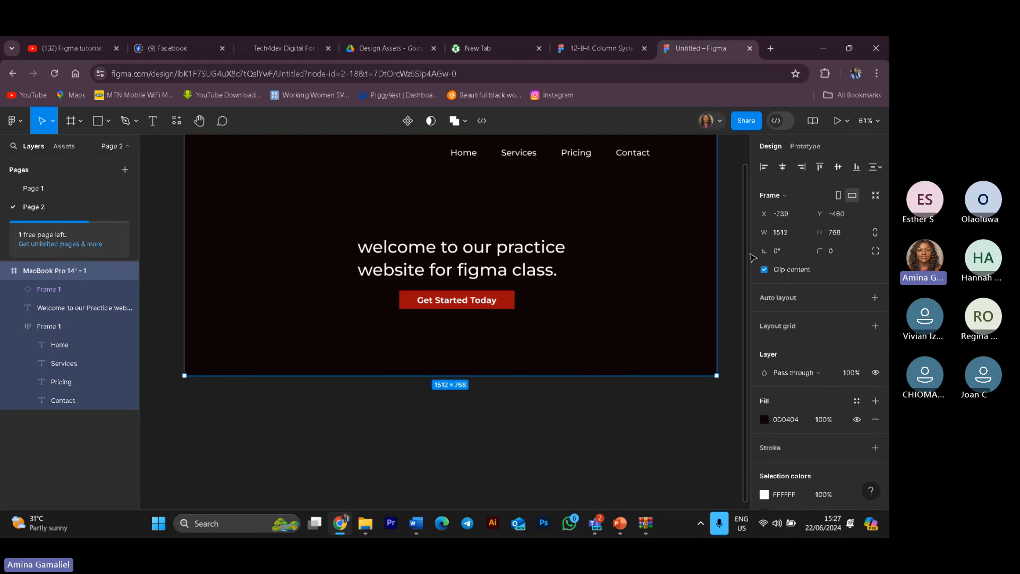
click(839, 196)
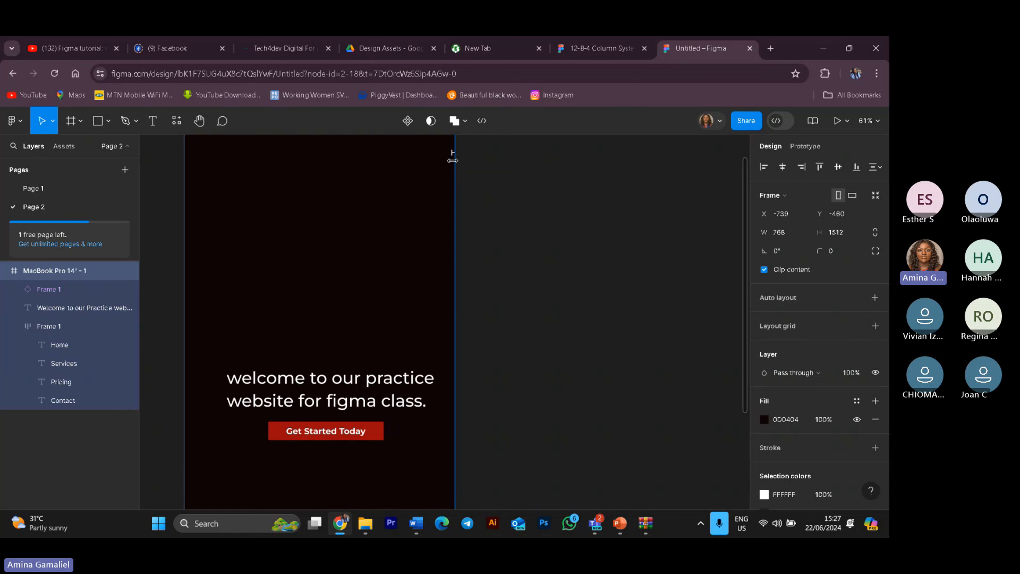
click(836, 229)
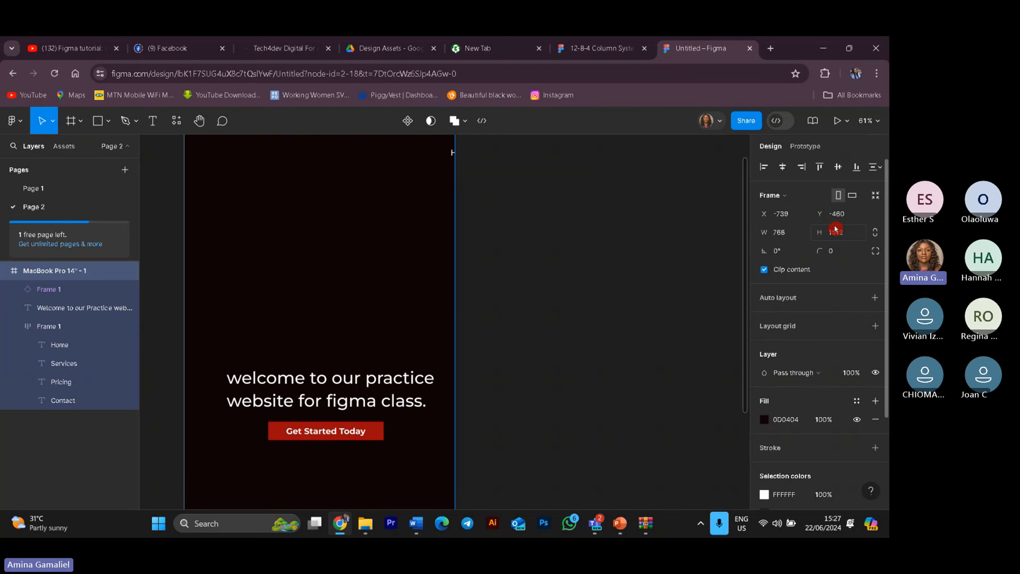
click(853, 197)
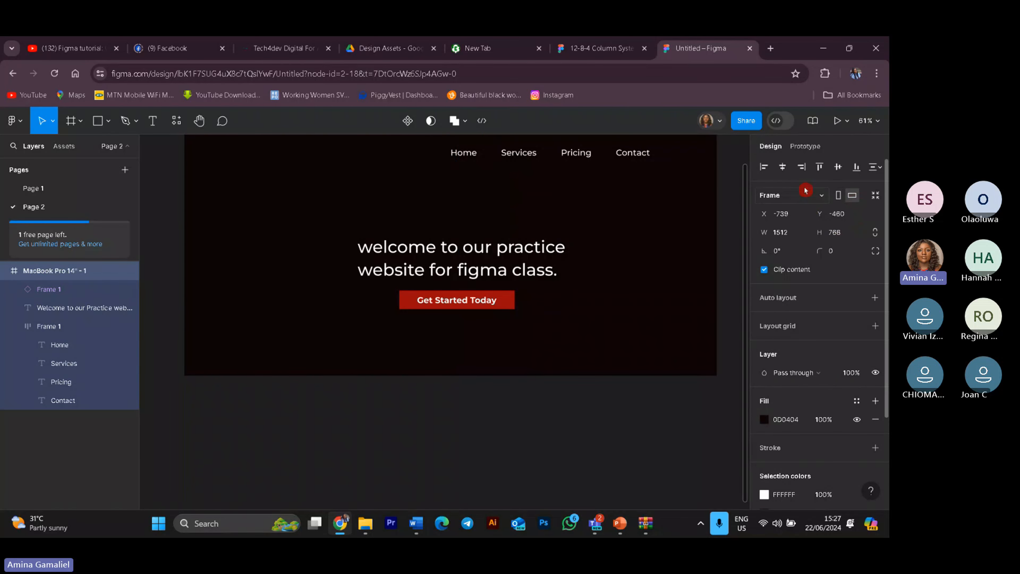
Step: Set the navigation bar's constraints to Center horizontally and Top vertically
drag(427, 153, 400, 197)
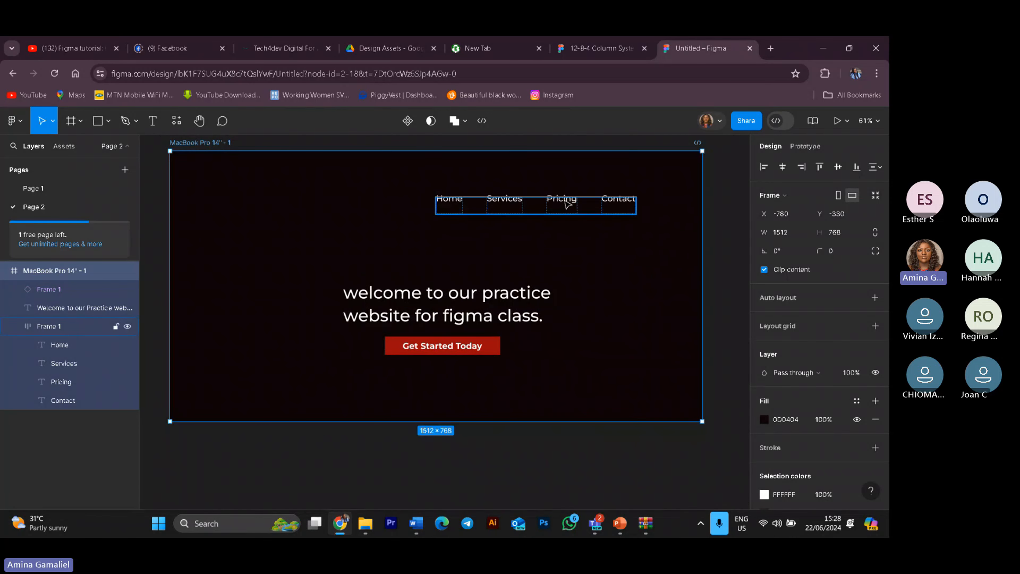
click(564, 198)
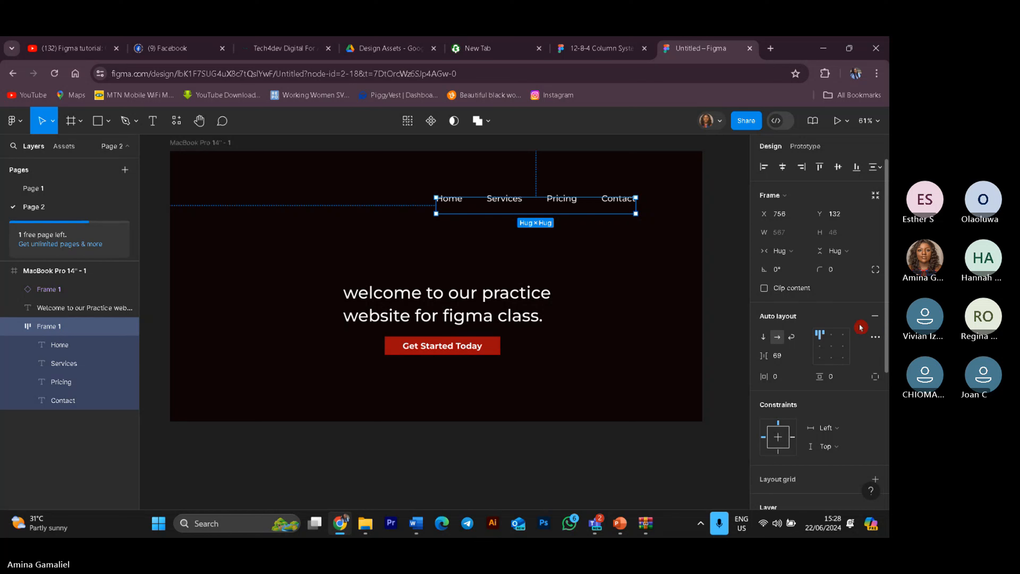
click(853, 435)
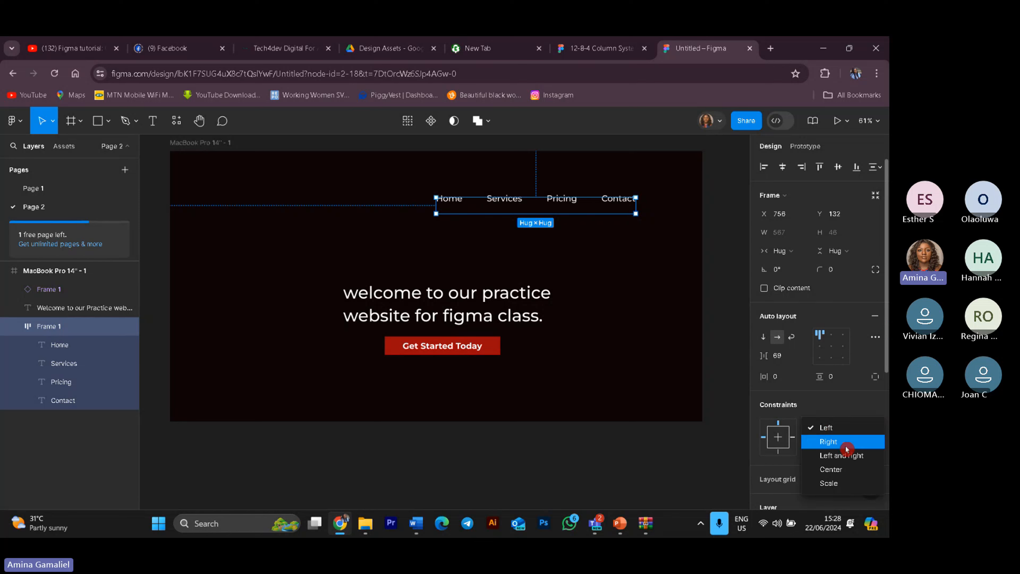
click(842, 470)
click(837, 447)
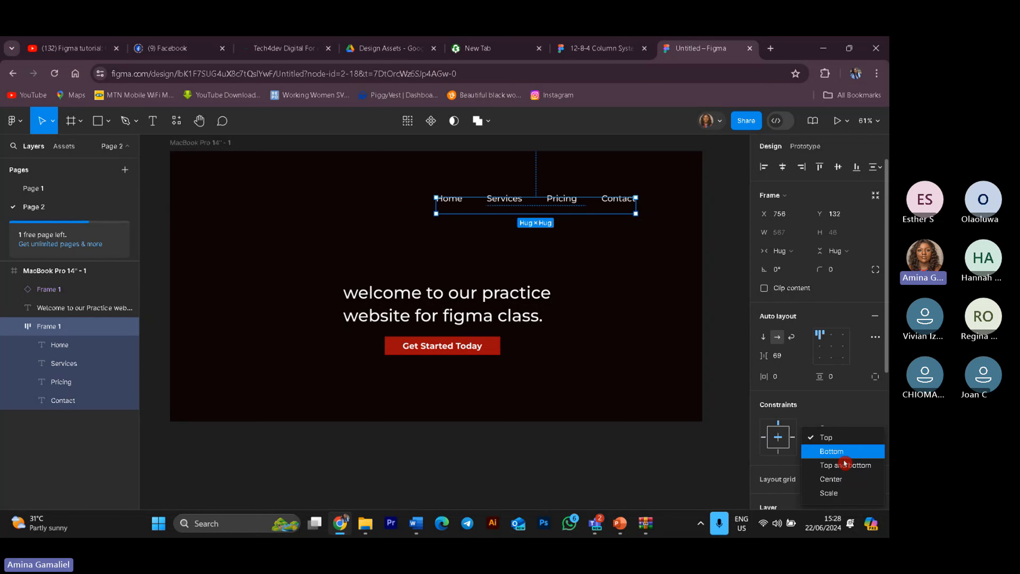
click(853, 482)
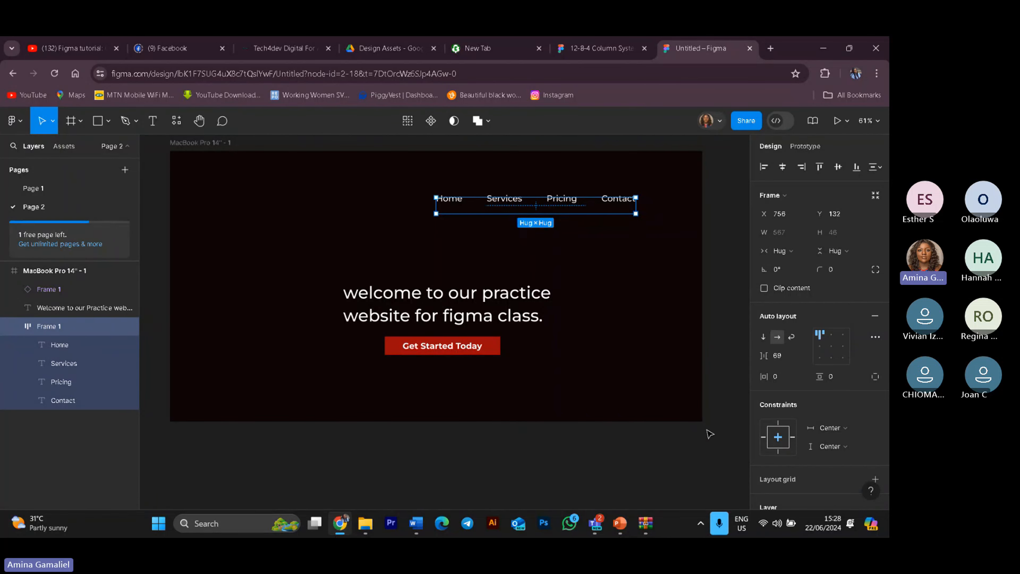
click(870, 434)
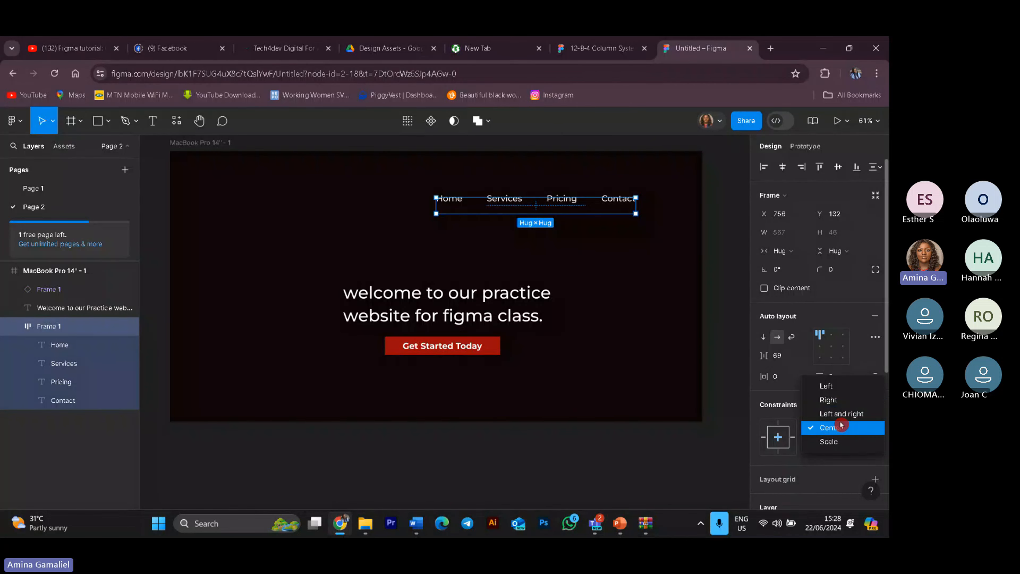
click(829, 459)
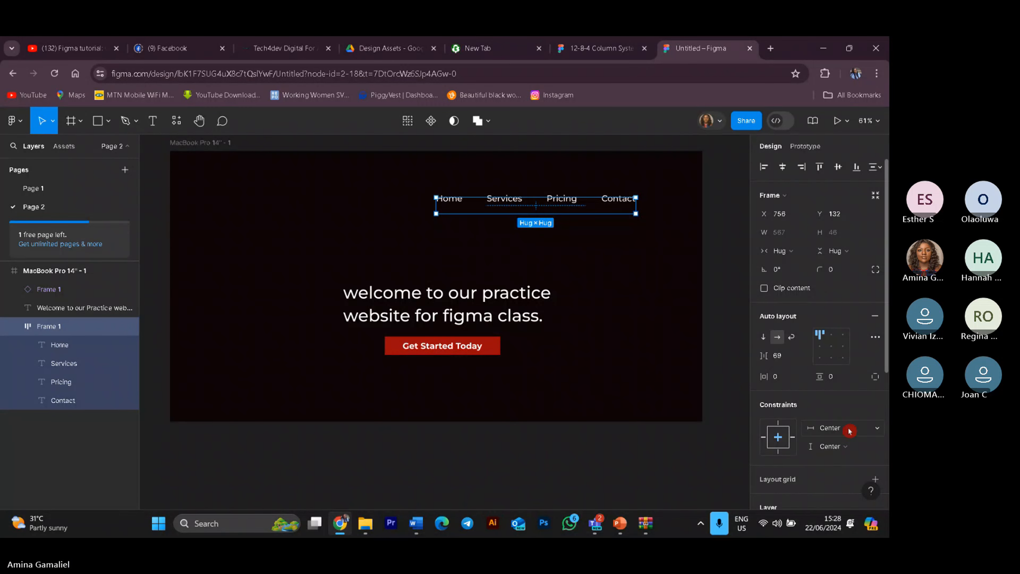
click(870, 429)
click(854, 463)
click(852, 450)
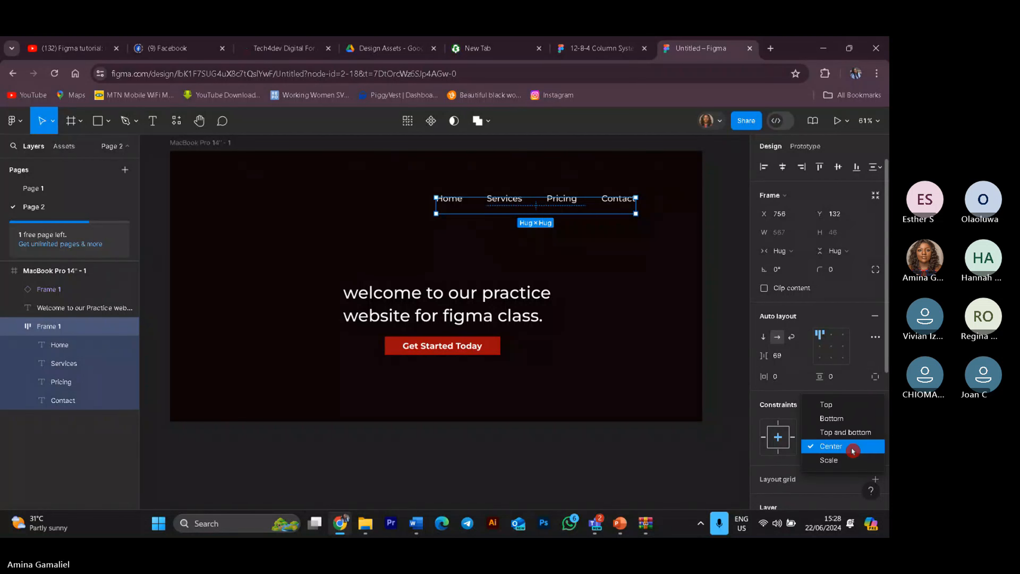
click(841, 406)
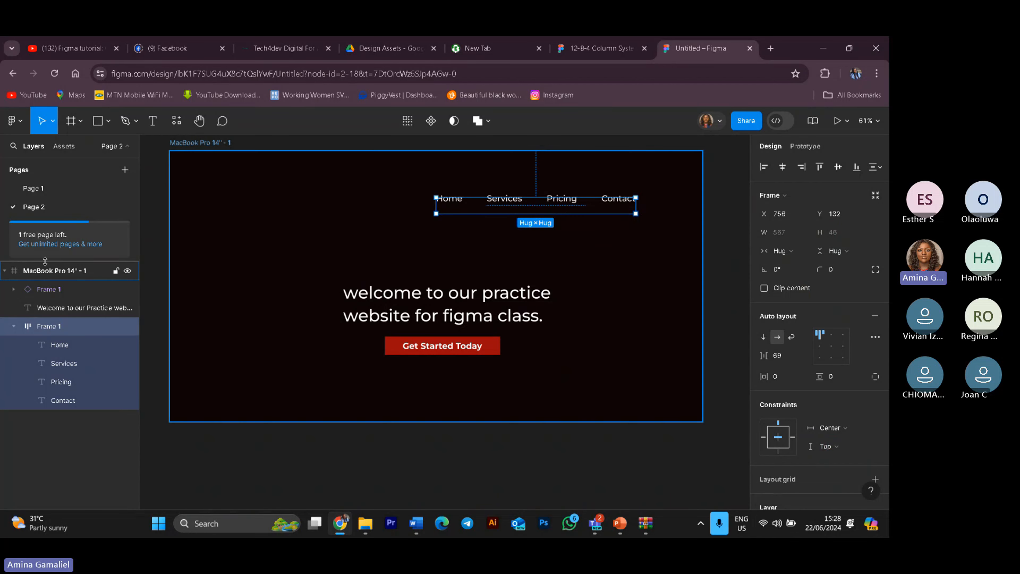
Step: Switch the MacBook Pro 14" frame to portrait and back to landscape to test the navigation constraints
click(50, 279)
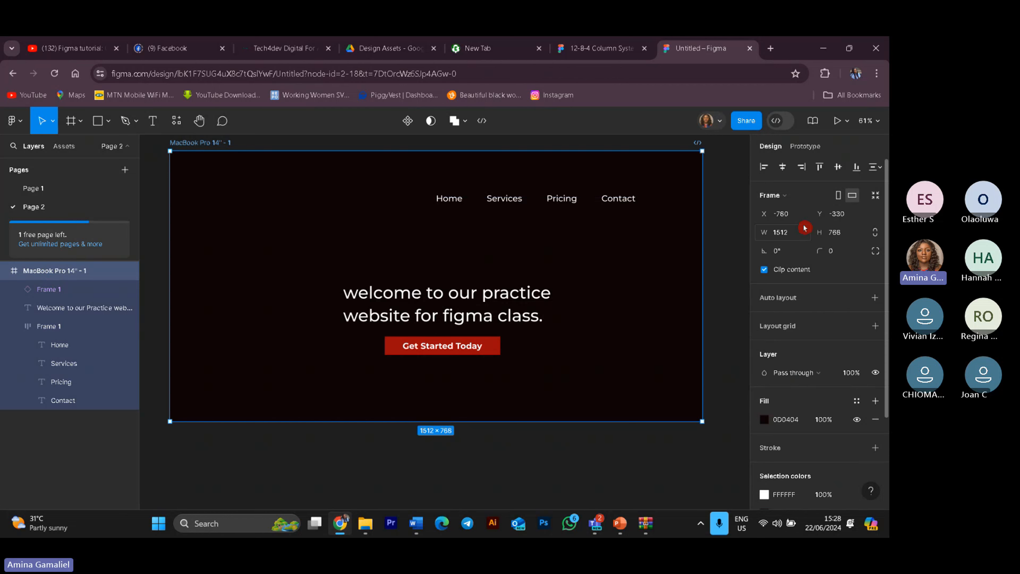
click(838, 196)
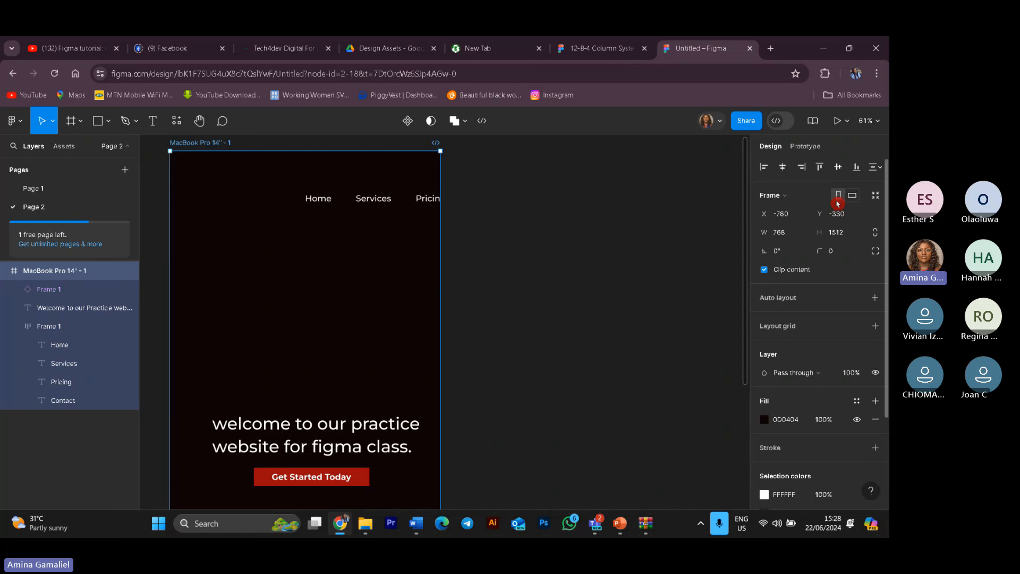
click(851, 197)
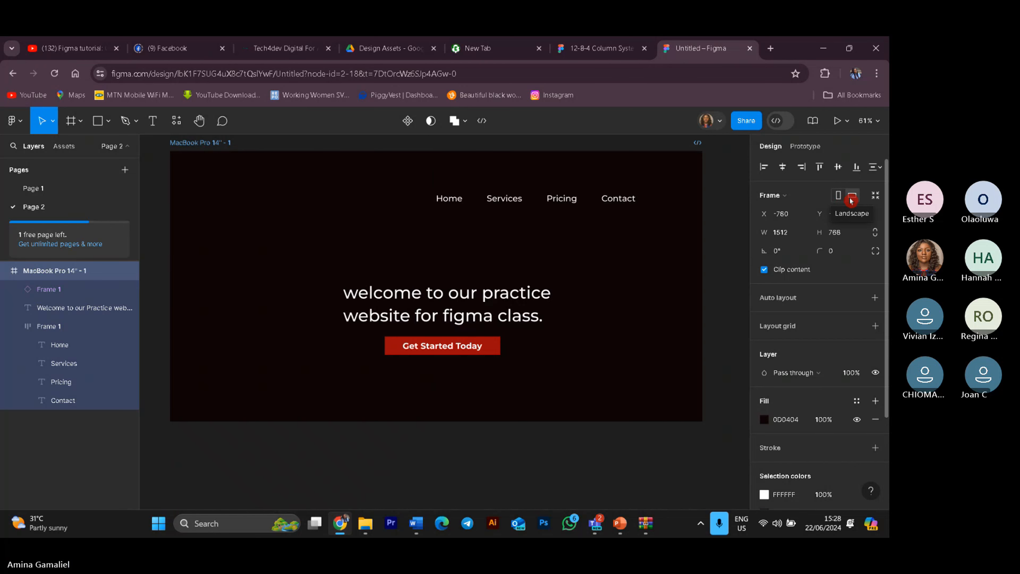
Step: Move the MacBook Pro 14" frame slightly on the canvas
drag(453, 178, 469, 193)
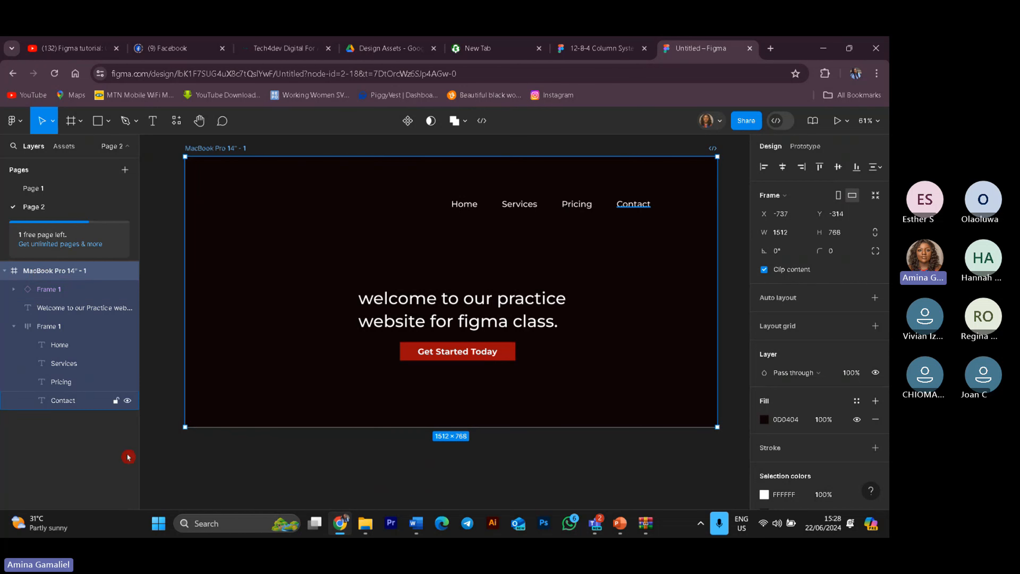
click(112, 465)
click(207, 273)
drag(483, 180, 438, 211)
click(109, 457)
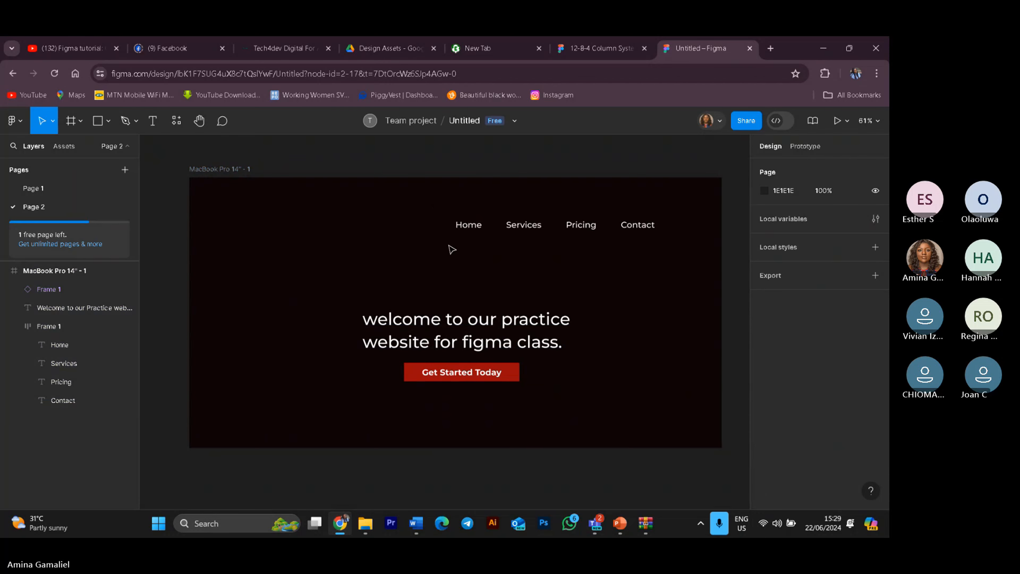
Step: Set the navigation bar's vertical constraint to Center
click(649, 238)
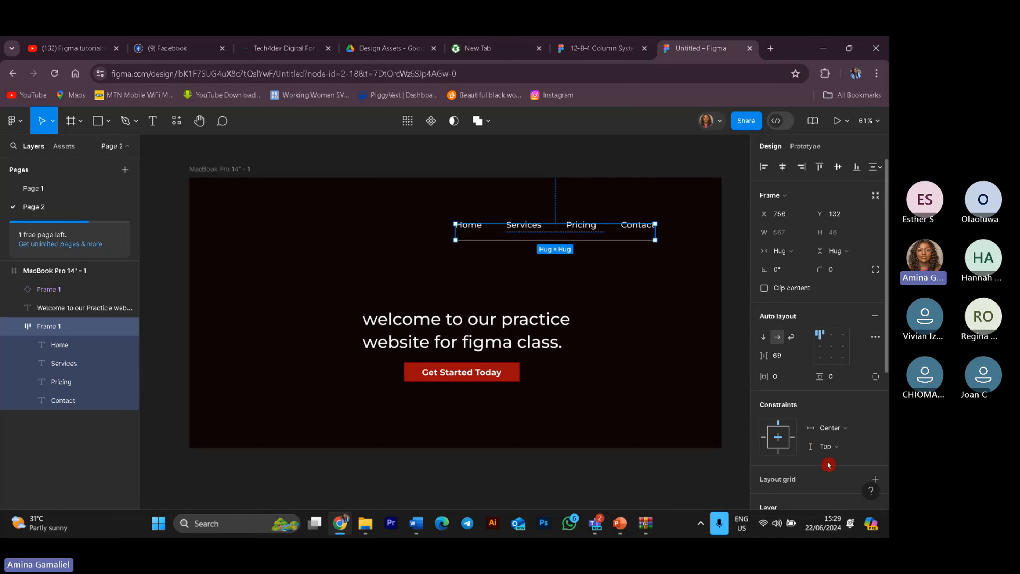
click(871, 446)
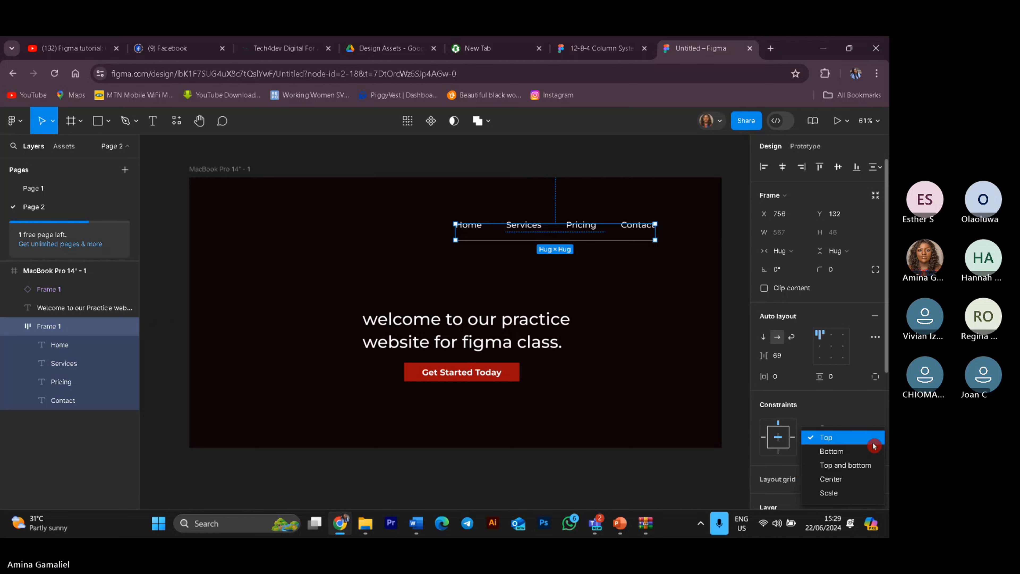
click(844, 479)
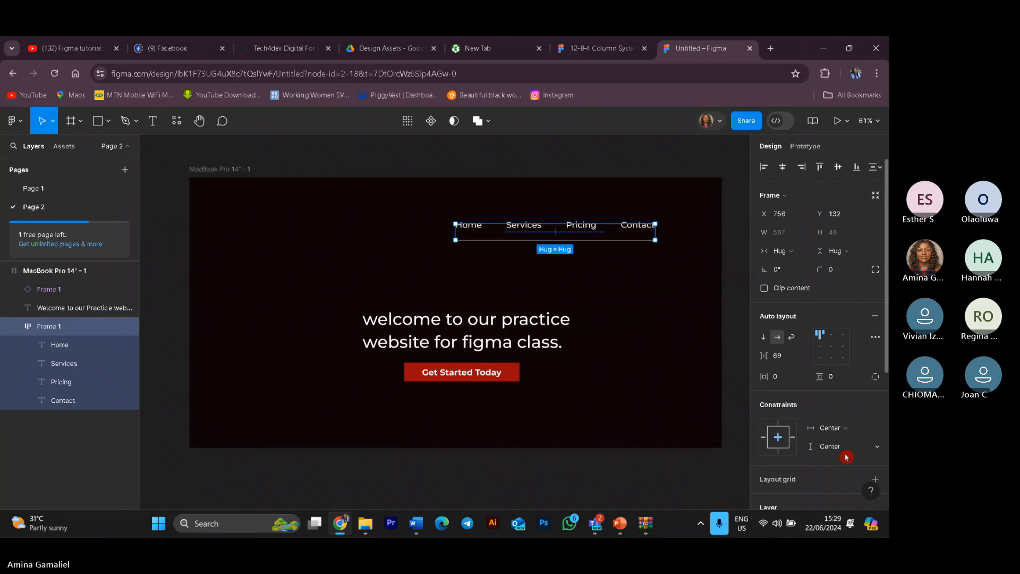
click(846, 430)
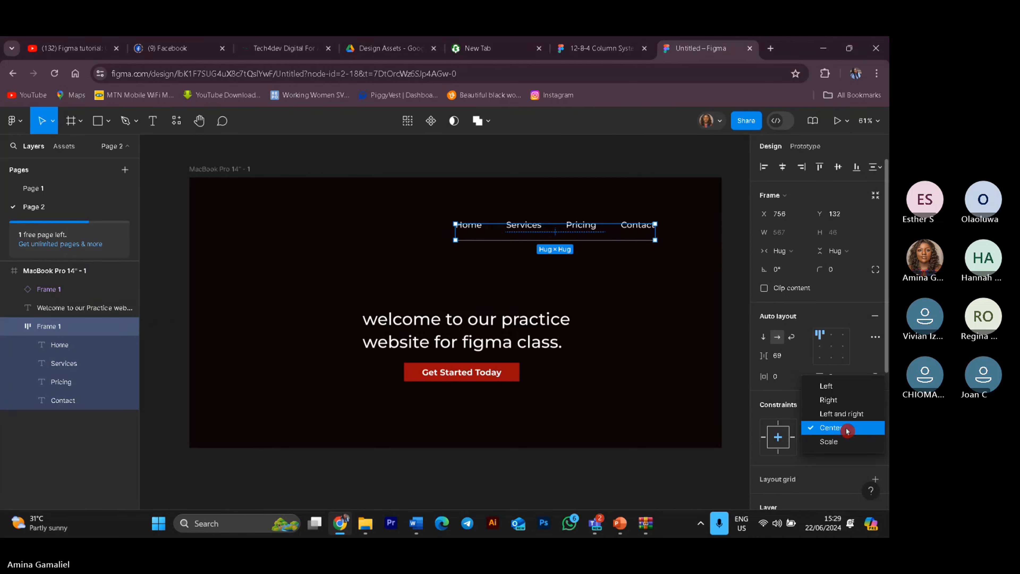
click(856, 462)
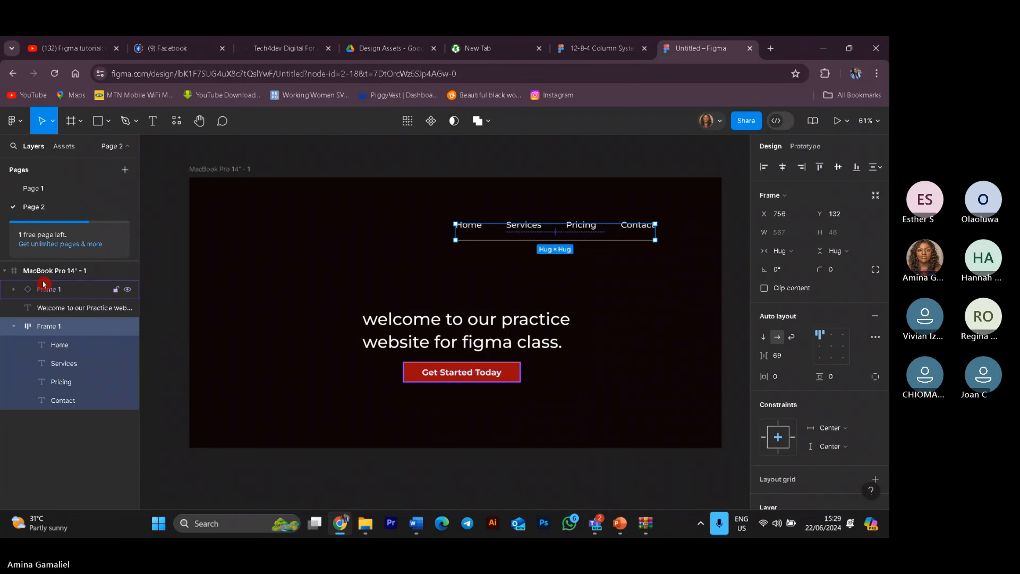
Step: Switch the MacBook Pro 14" frame to portrait and set the navigation bar's horizontal constraint to Left
click(48, 270)
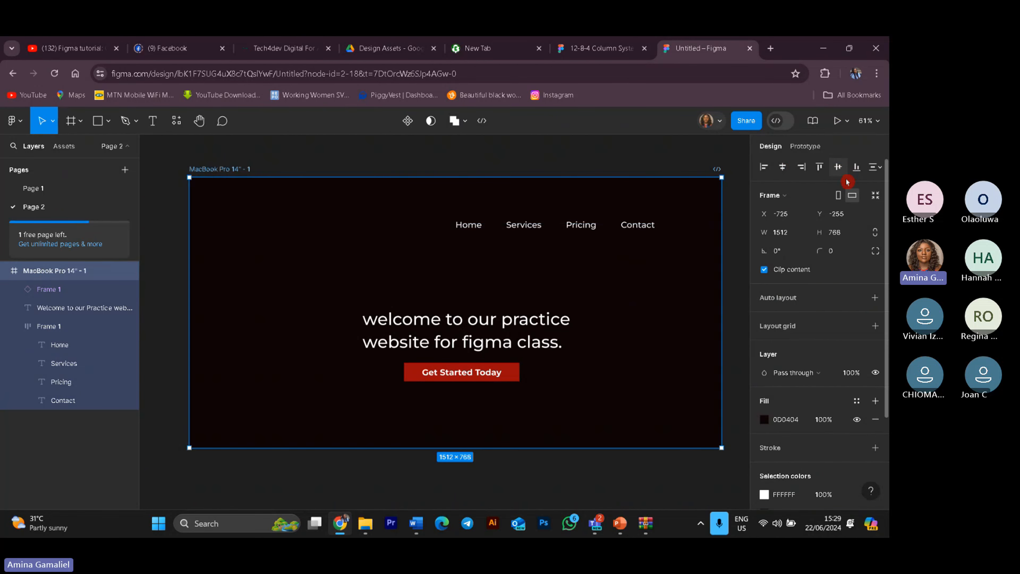
click(839, 199)
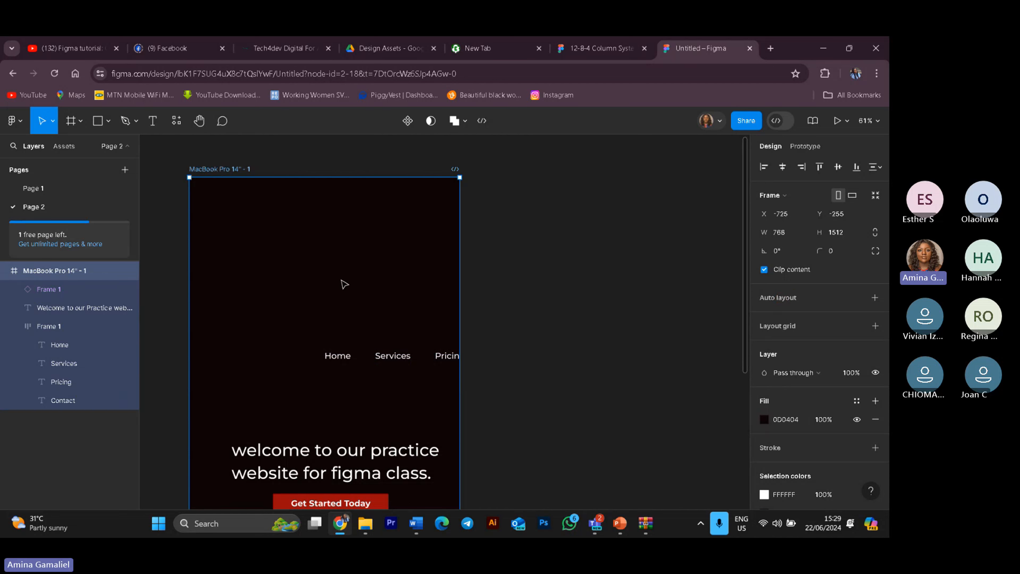
click(402, 363)
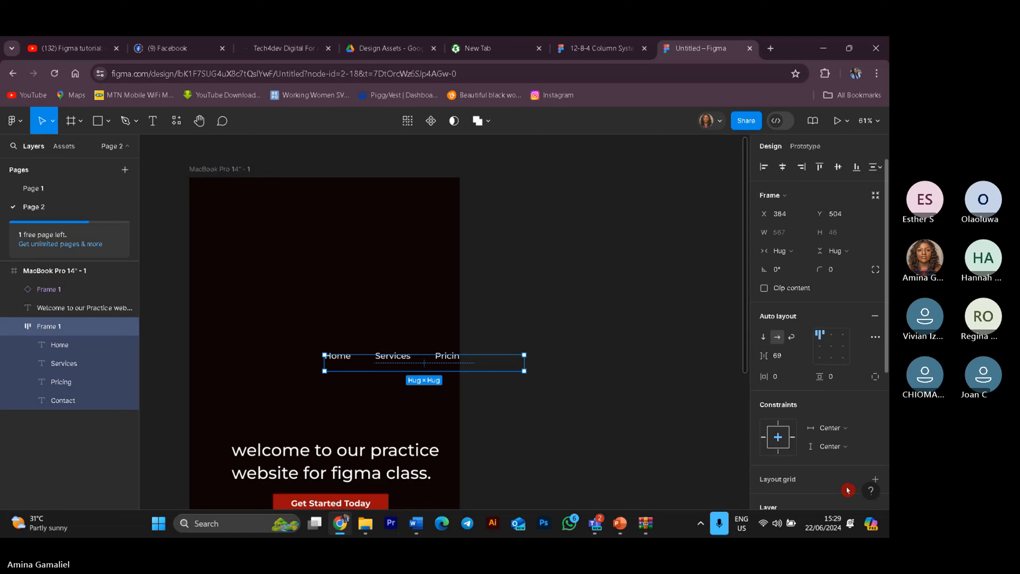
click(846, 430)
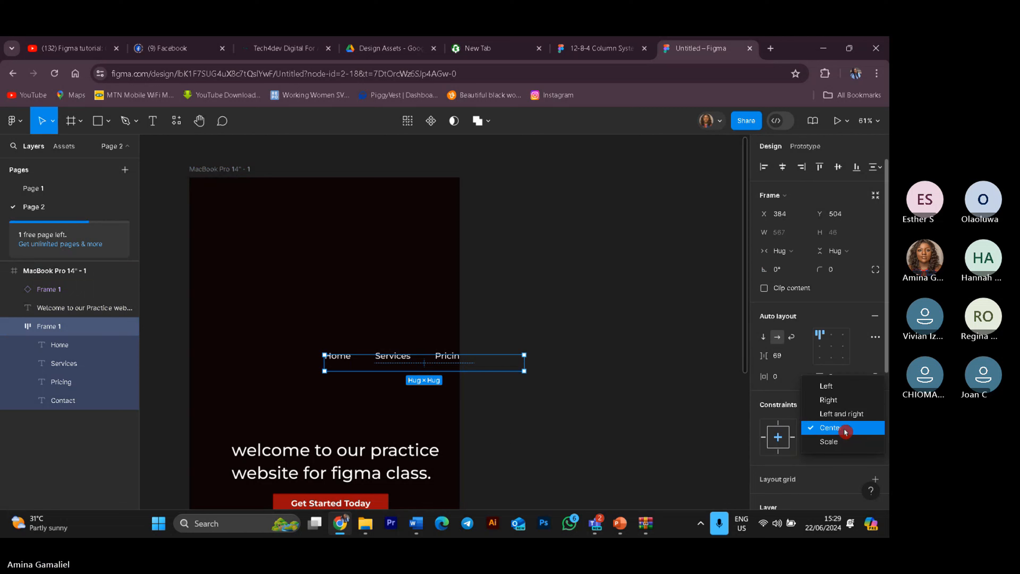
click(827, 387)
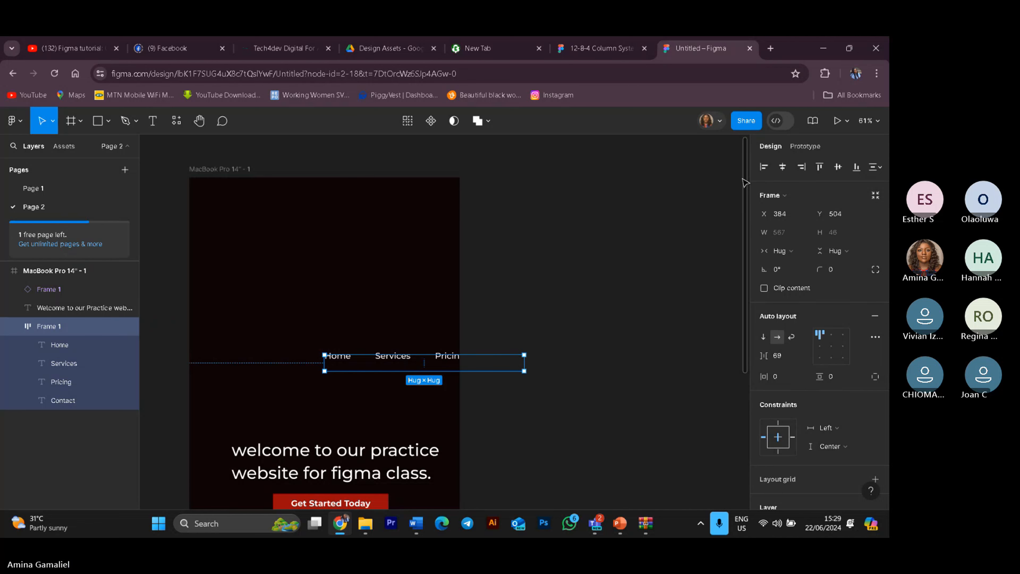
Step: Toggle the frame to landscape and back to portrait to compare the navigation position
click(70, 274)
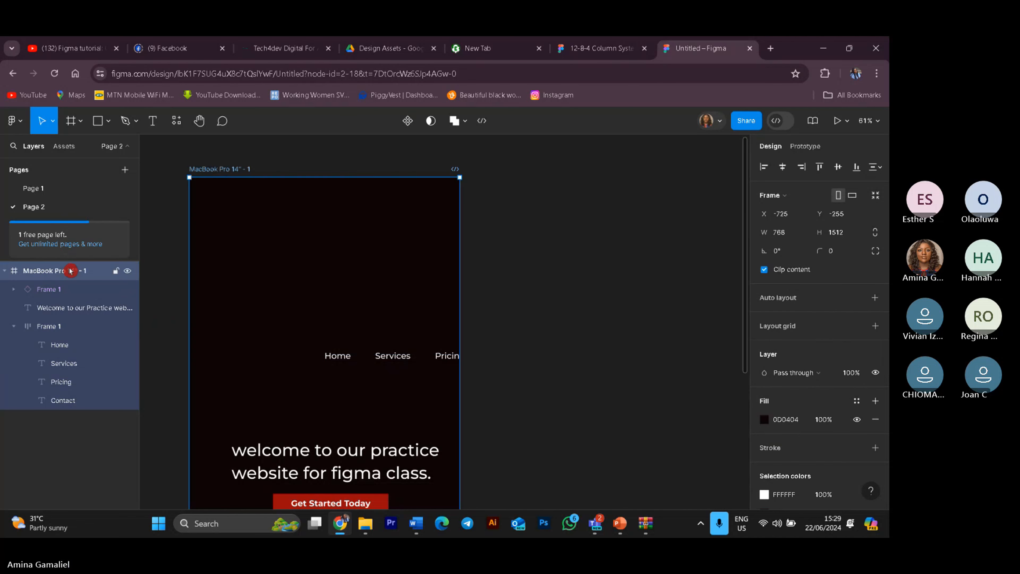
click(854, 197)
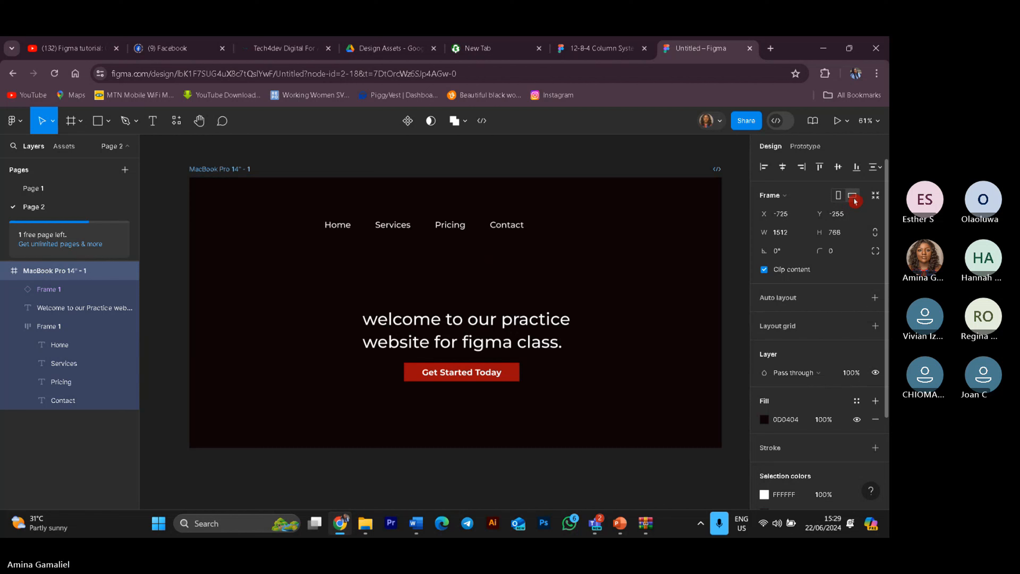
click(841, 197)
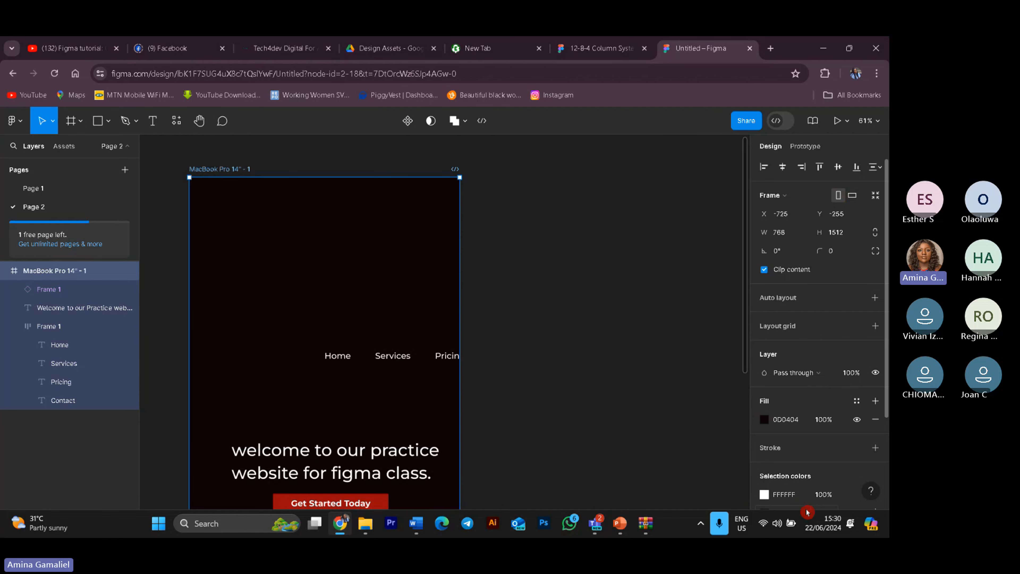
scroll(802, 491, down, 3)
scroll(783, 281, up, 3)
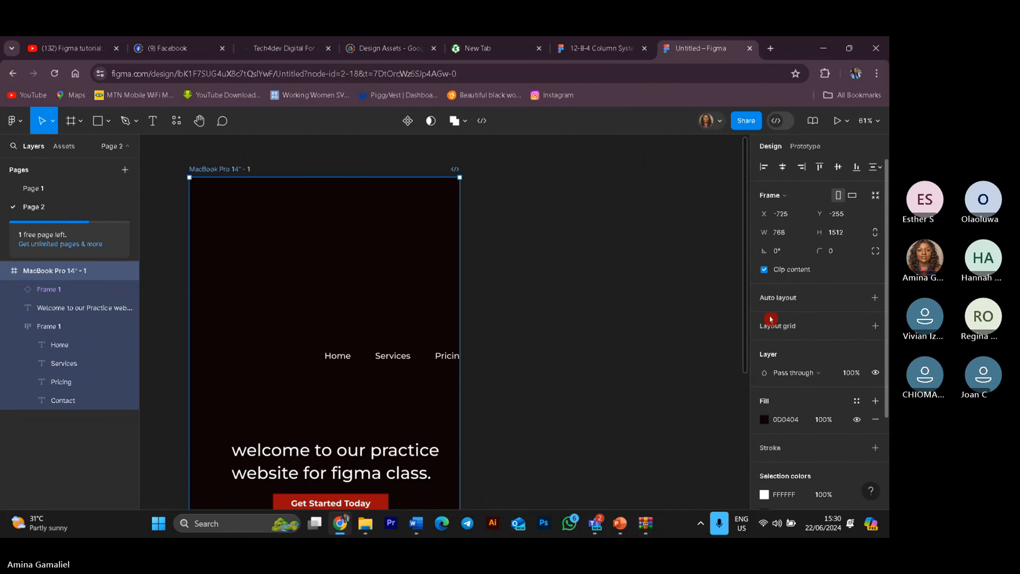
Step: Try a Center horizontal constraint on the navigation bar, then undo that change
click(440, 358)
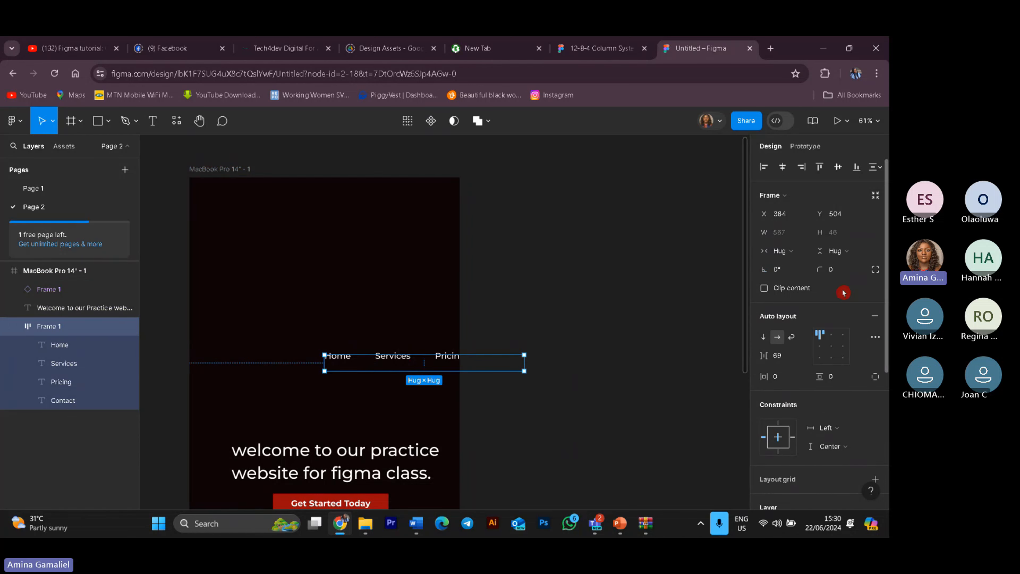
click(833, 335)
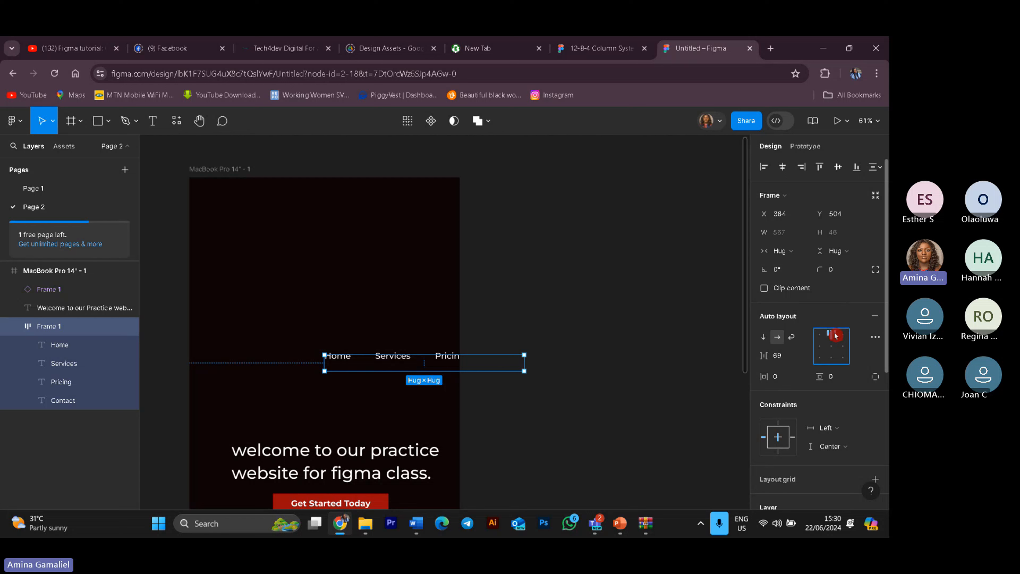
click(822, 337)
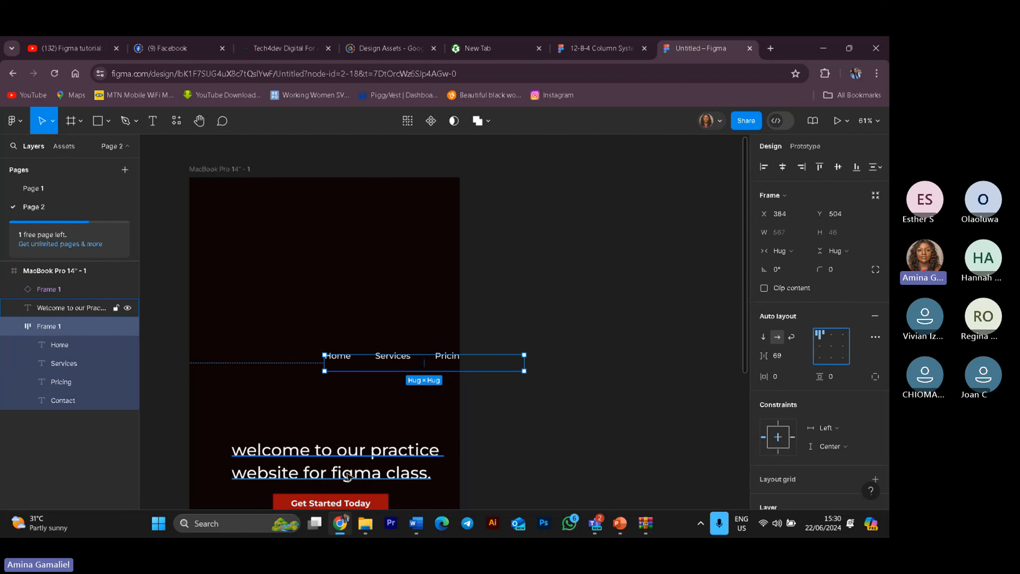
click(840, 436)
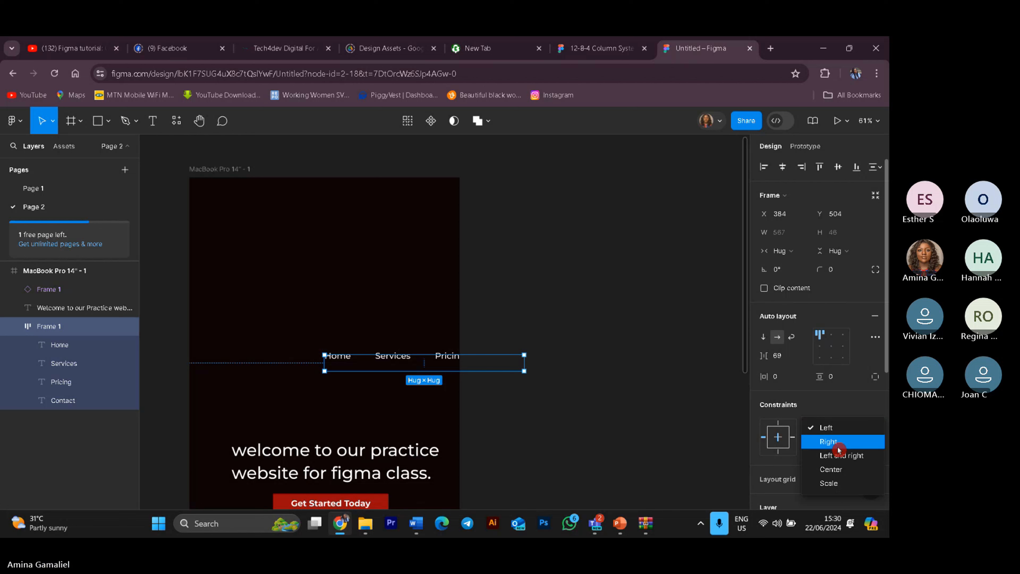
click(837, 467)
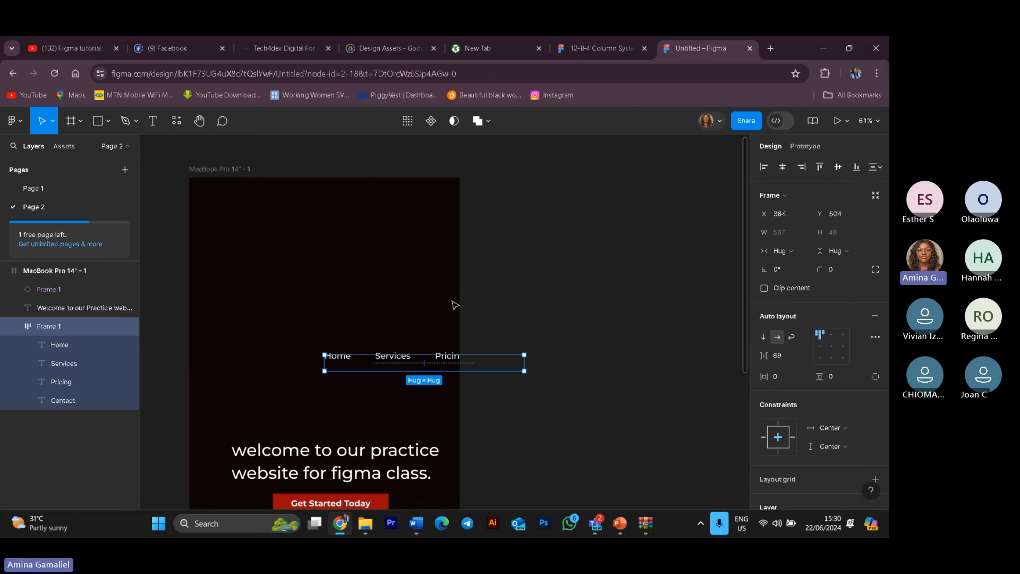
key(ctrl+z)
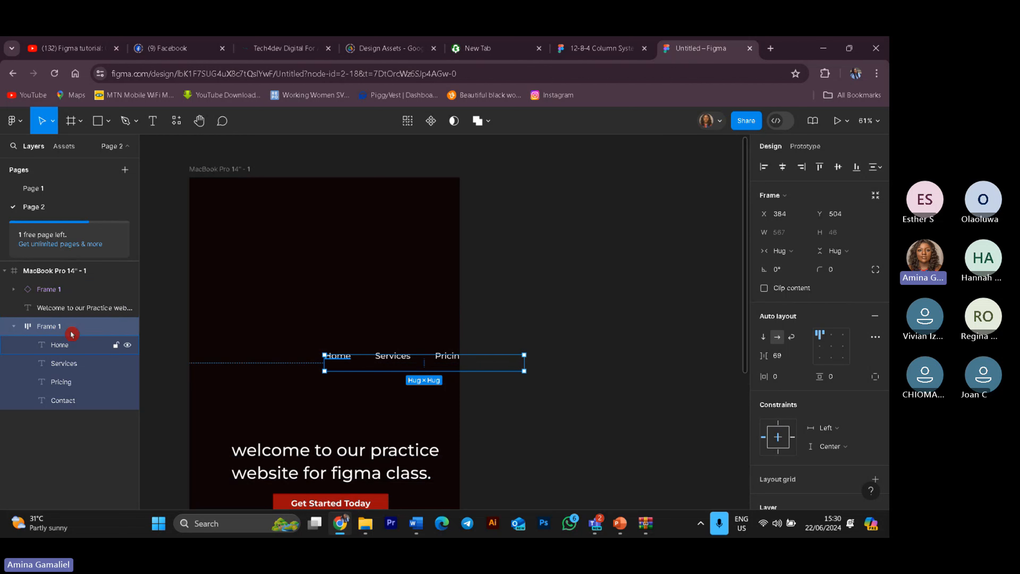
Step: Switch the MacBook Pro 14" frame to landscape and set the navigation bar's horizontal constraint to Center
click(70, 270)
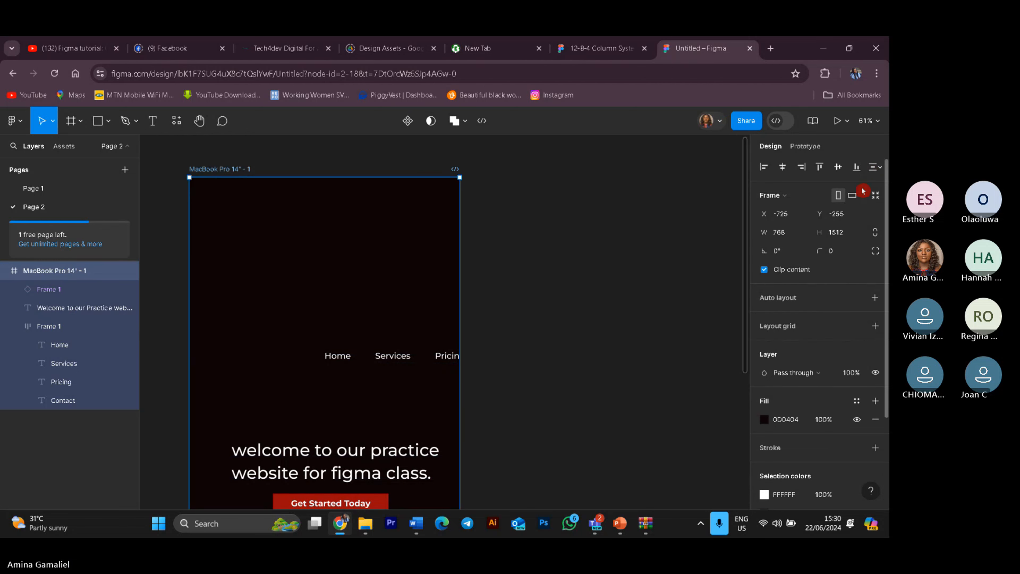
click(852, 195)
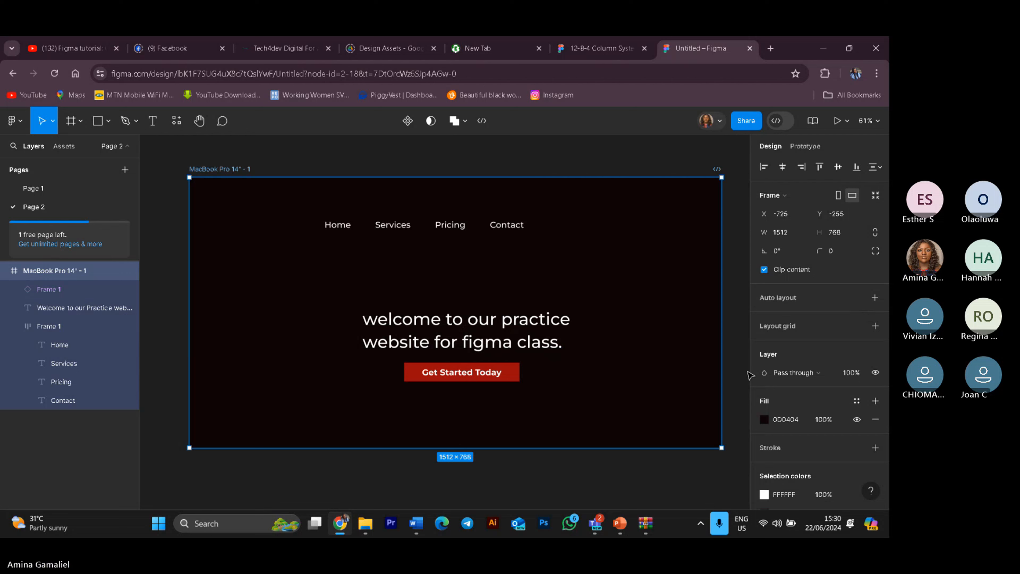
click(513, 233)
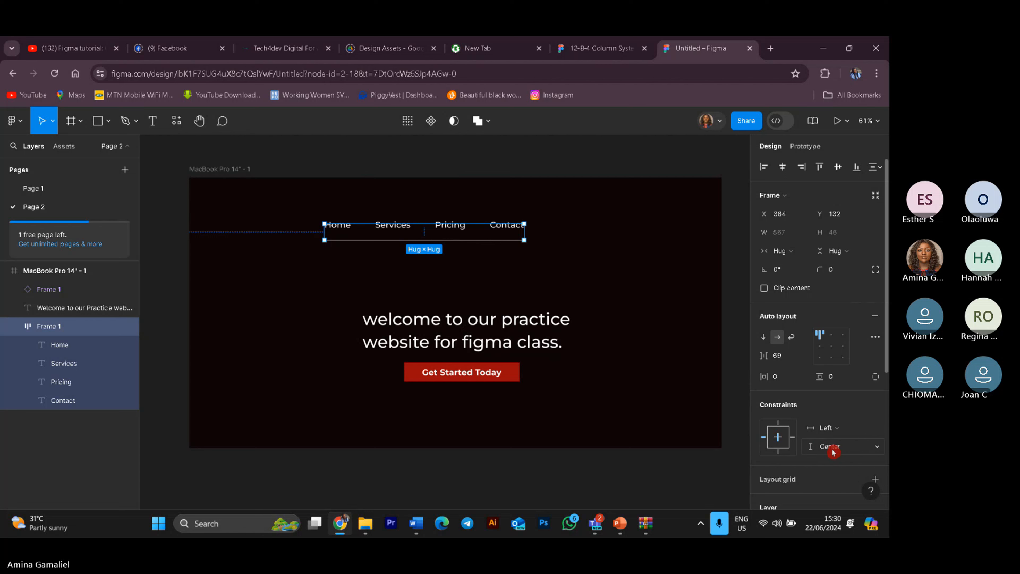
click(841, 433)
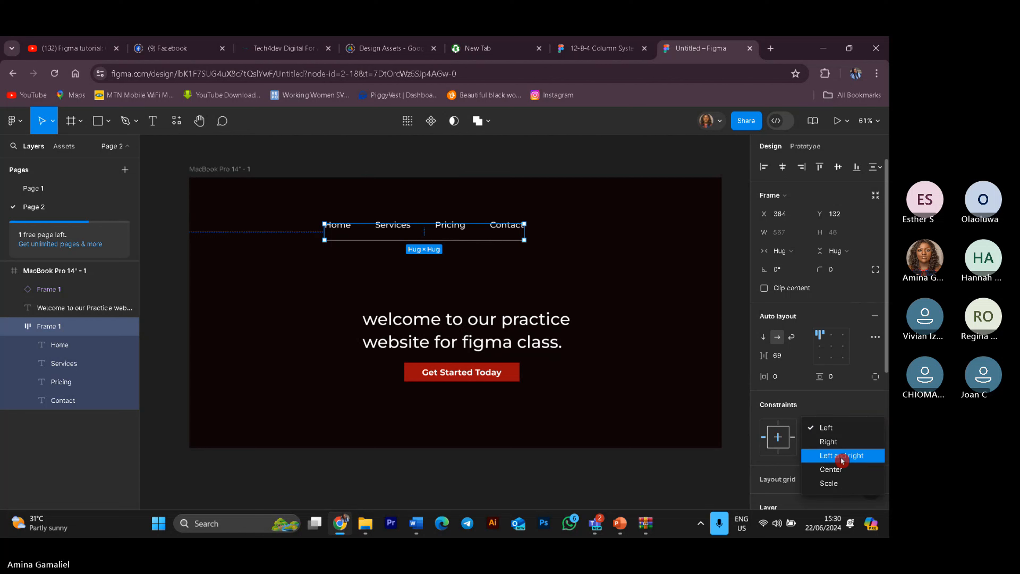
click(846, 470)
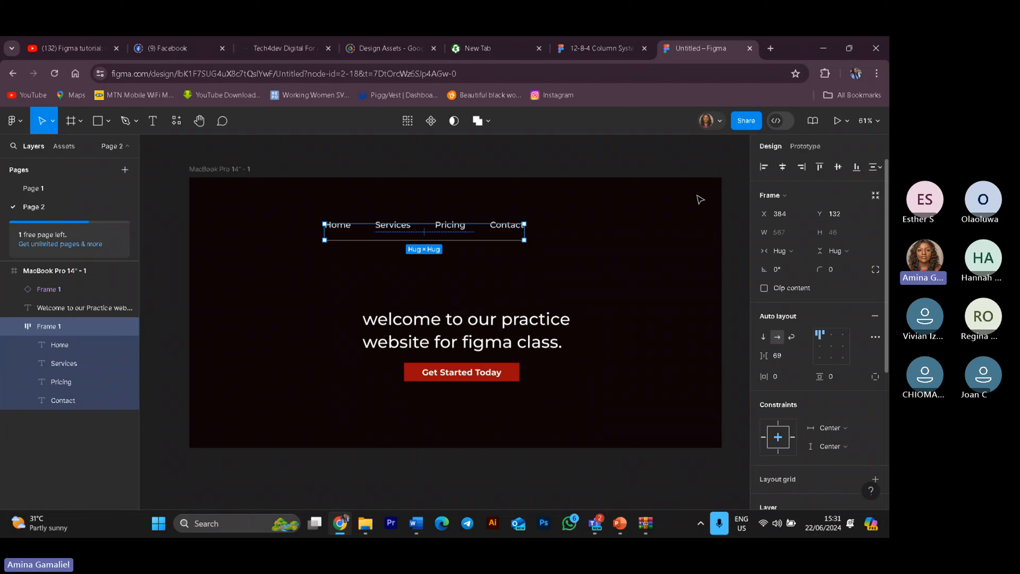
Step: Switch the frame to portrait and move the navigation bar to the horizontal centre, about X 101
click(54, 271)
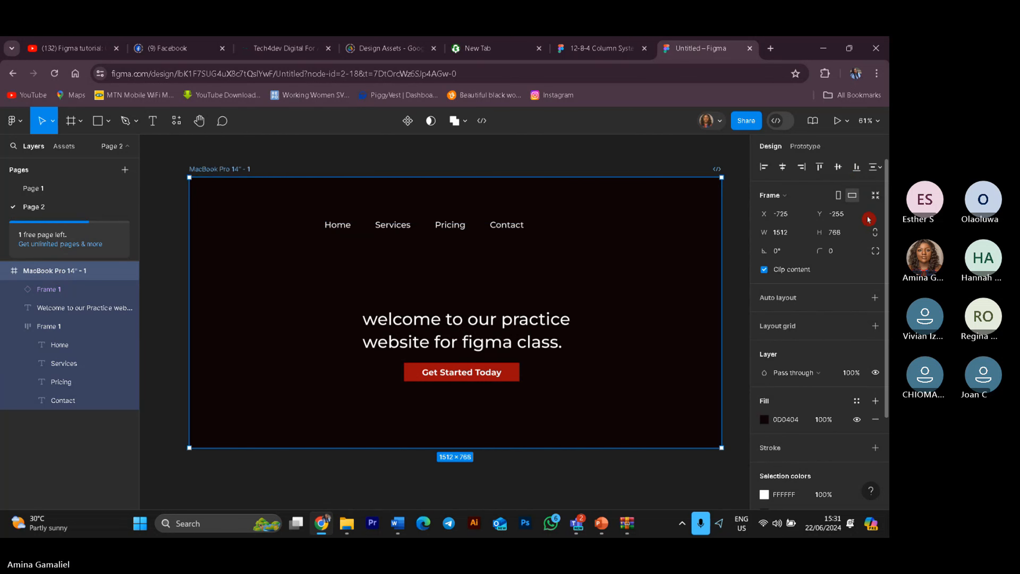
click(843, 203)
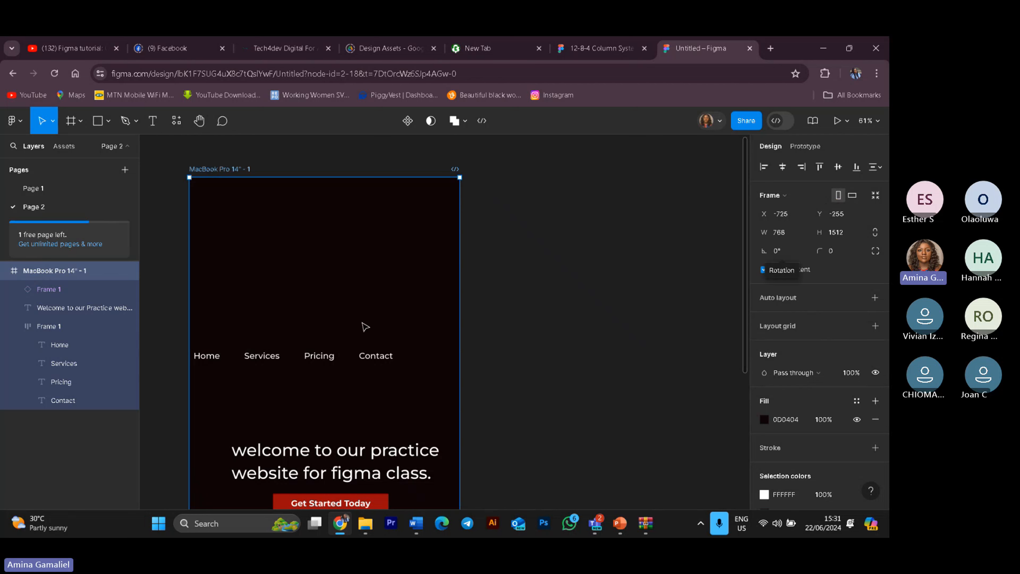
click(236, 365)
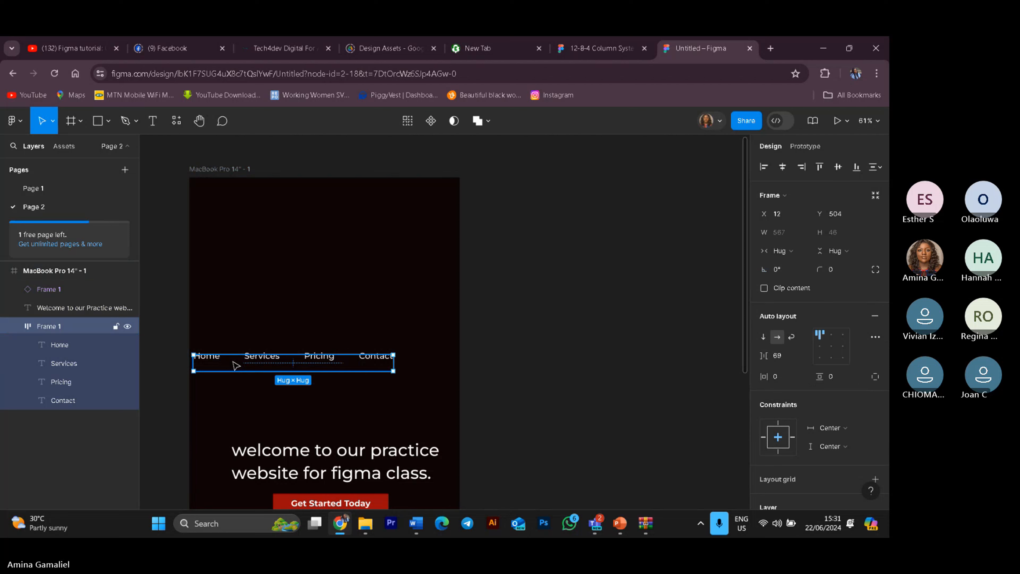
click(831, 339)
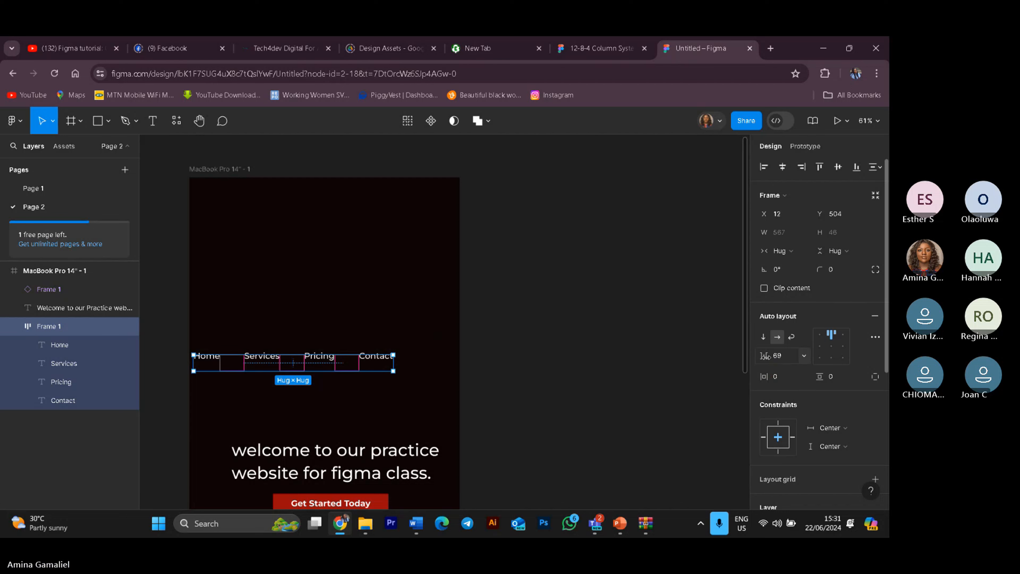
drag(766, 357, 765, 356)
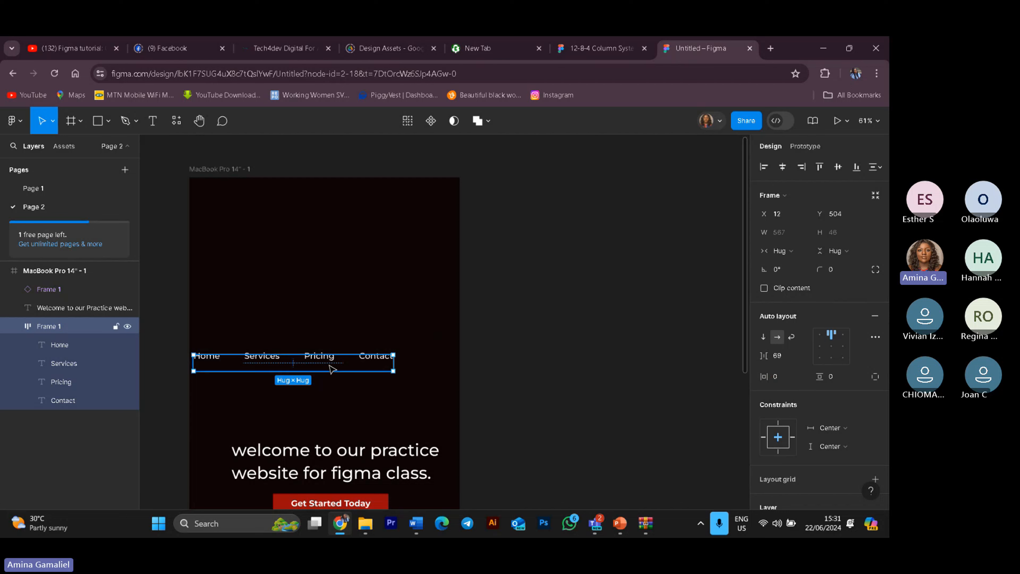
drag(329, 366, 363, 362)
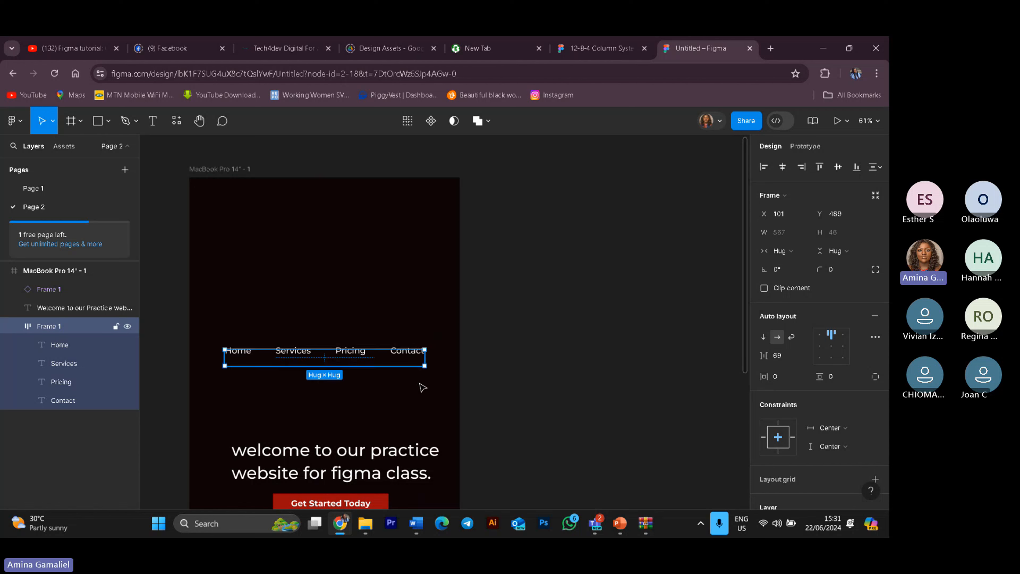
click(383, 402)
Step: Inspect the constraints of the heading, the Get Started Today button and the navigation bar
scroll(466, 370, down, 3)
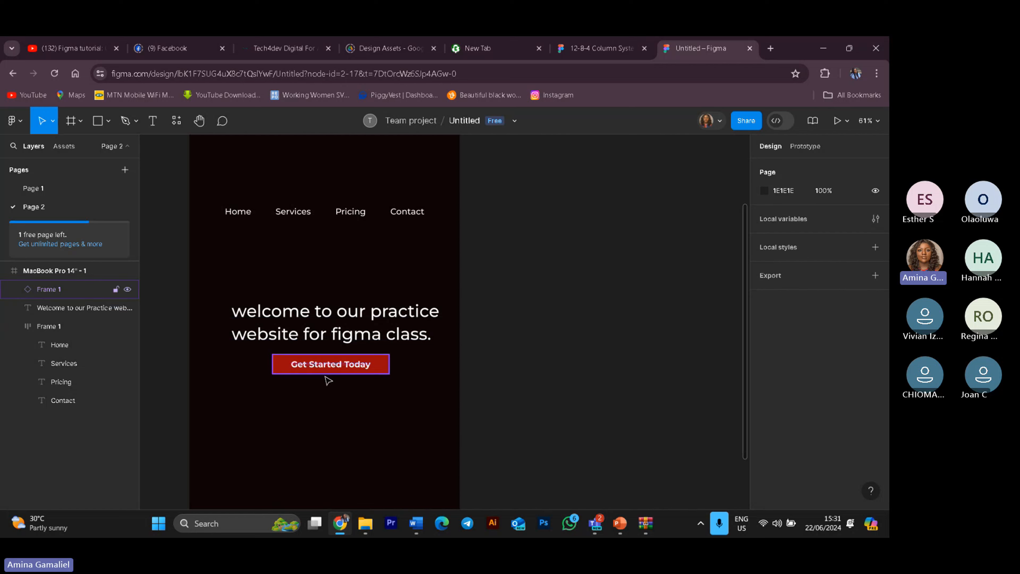
click(314, 340)
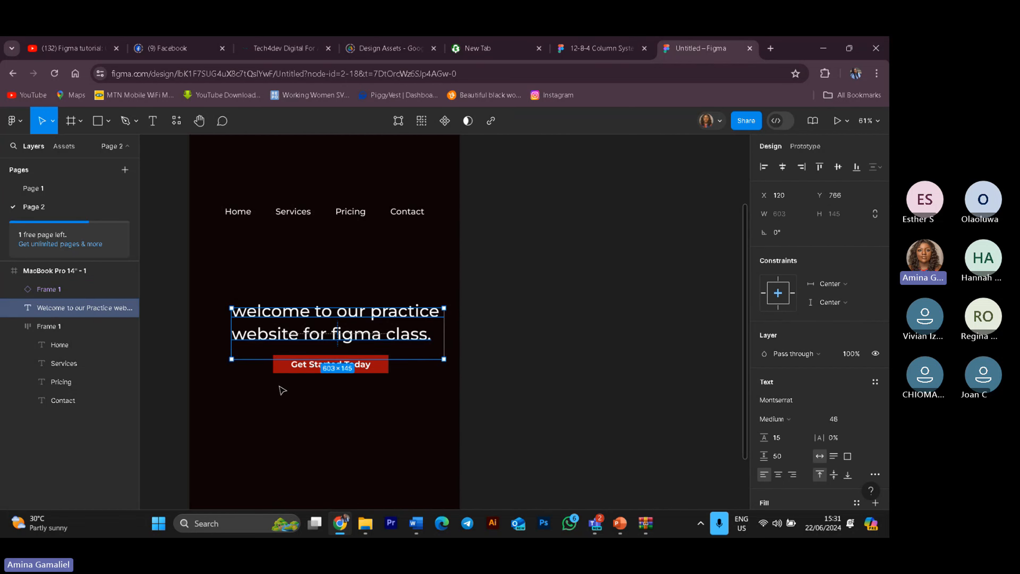
click(288, 370)
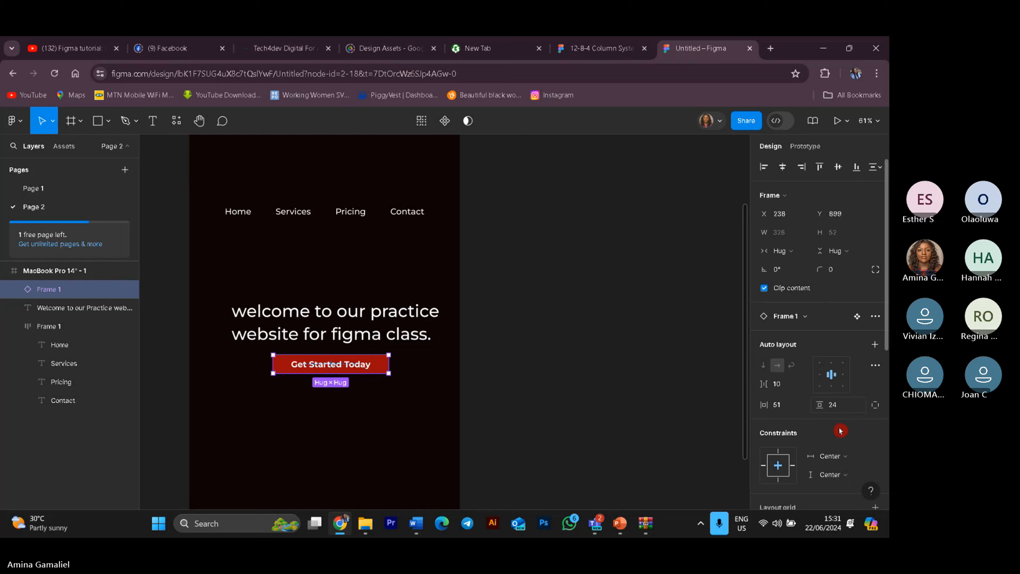
click(237, 220)
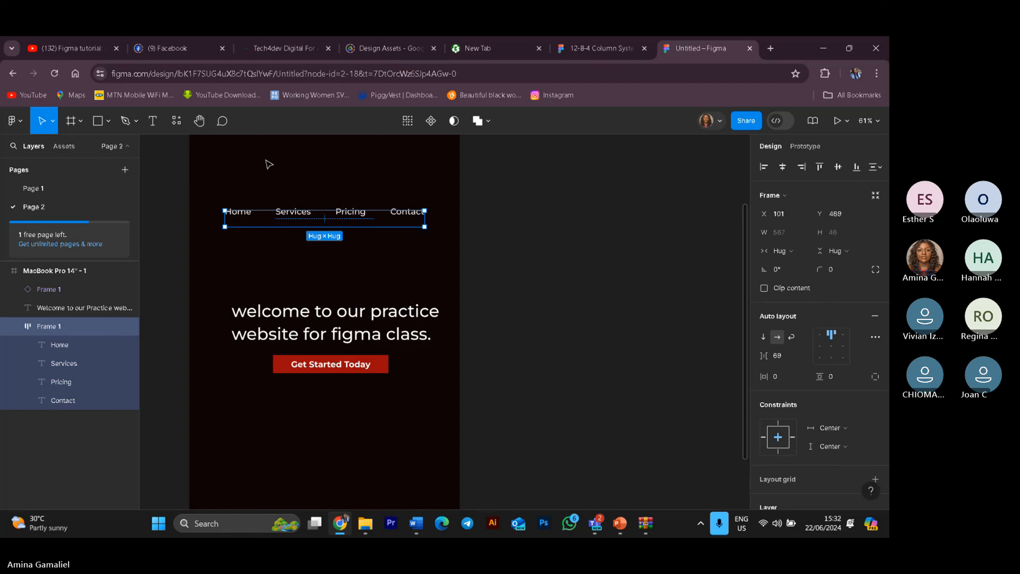
click(314, 183)
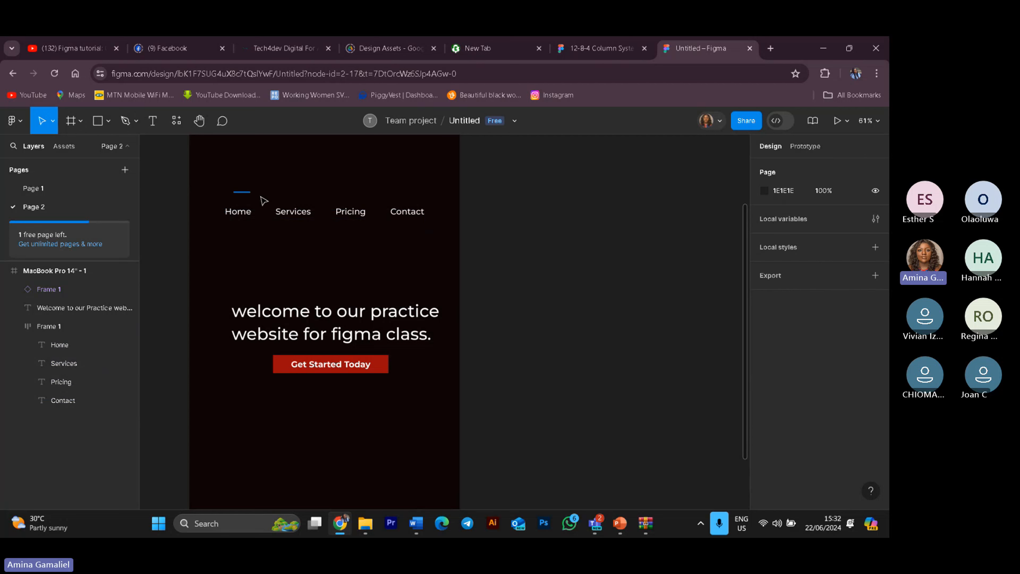
drag(263, 200, 452, 263)
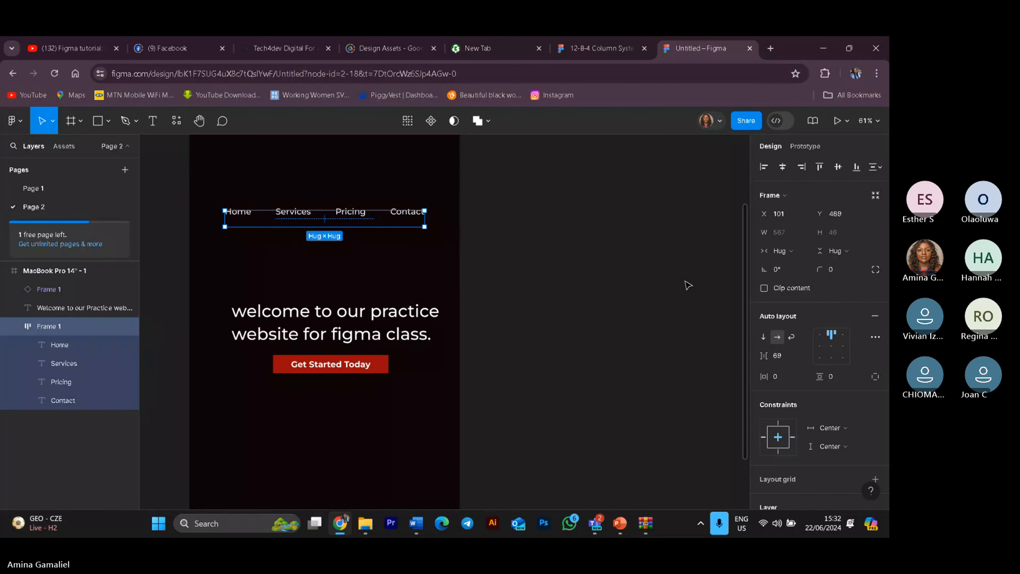
click(820, 334)
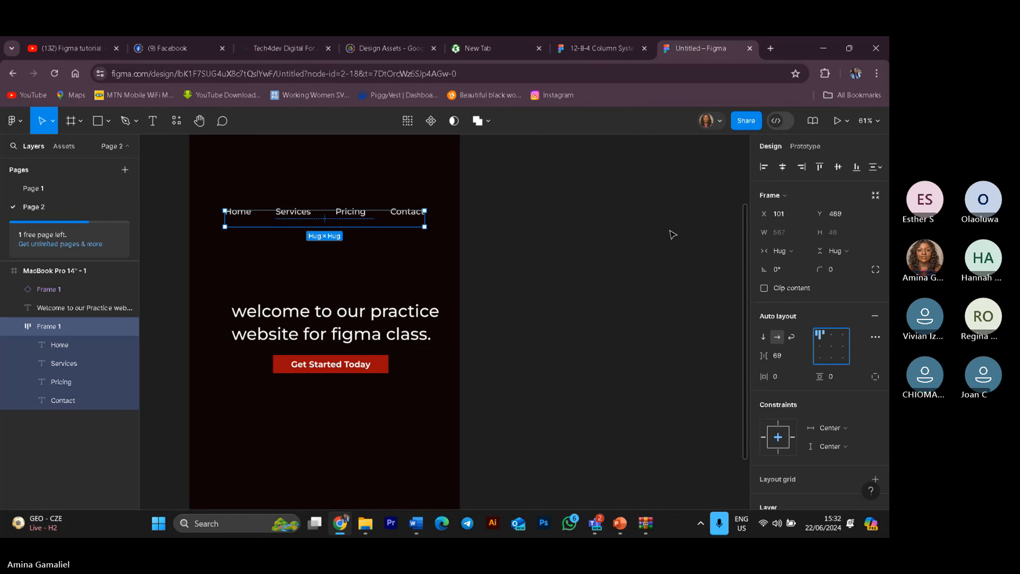
Step: Switch the frame to landscape and move the navigation bar to the upper right, about X 855, Y 92
click(52, 271)
click(852, 195)
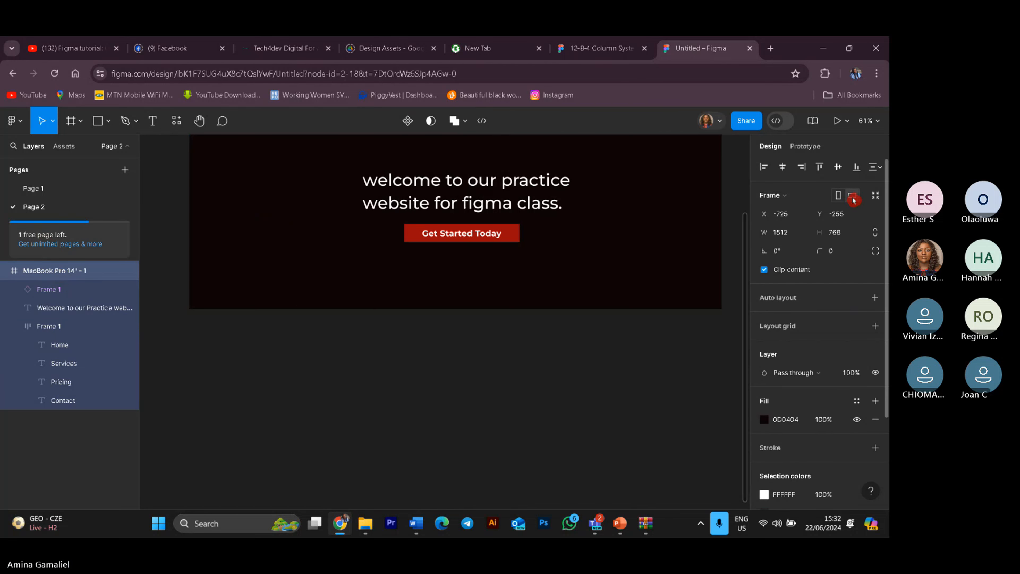
scroll(603, 242, up, 3)
drag(500, 226, 475, 230)
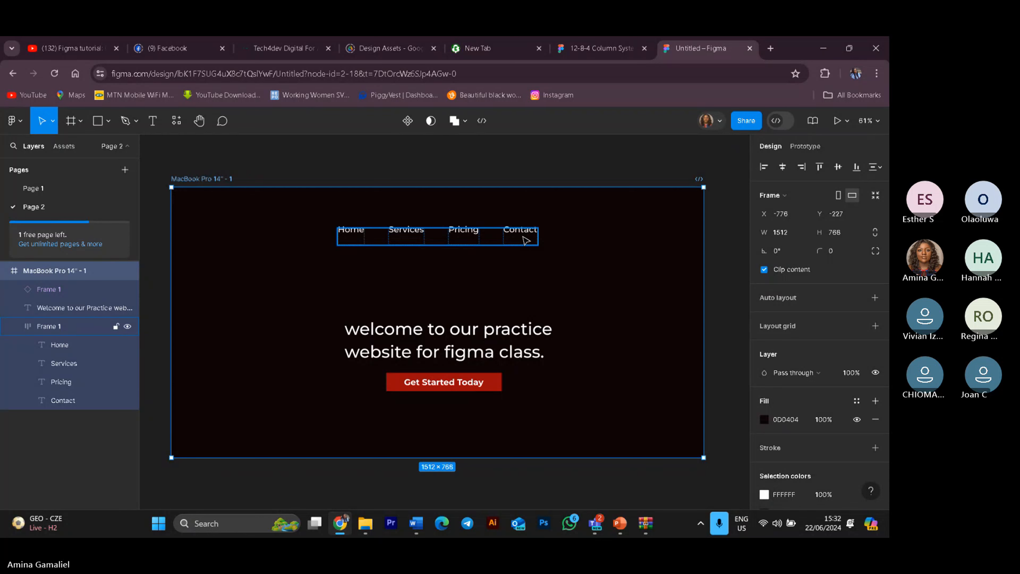
key(Escape)
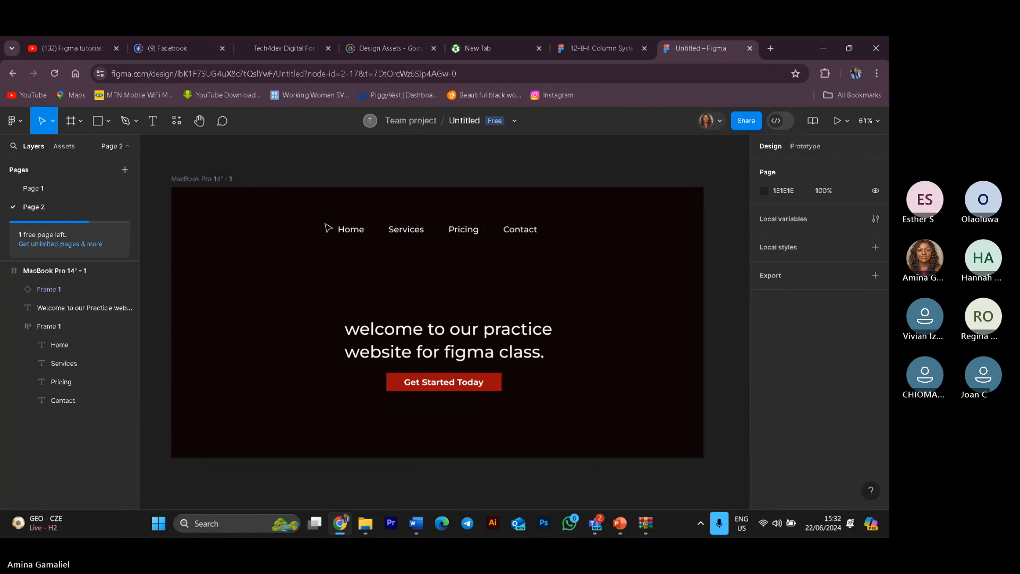
click(341, 230)
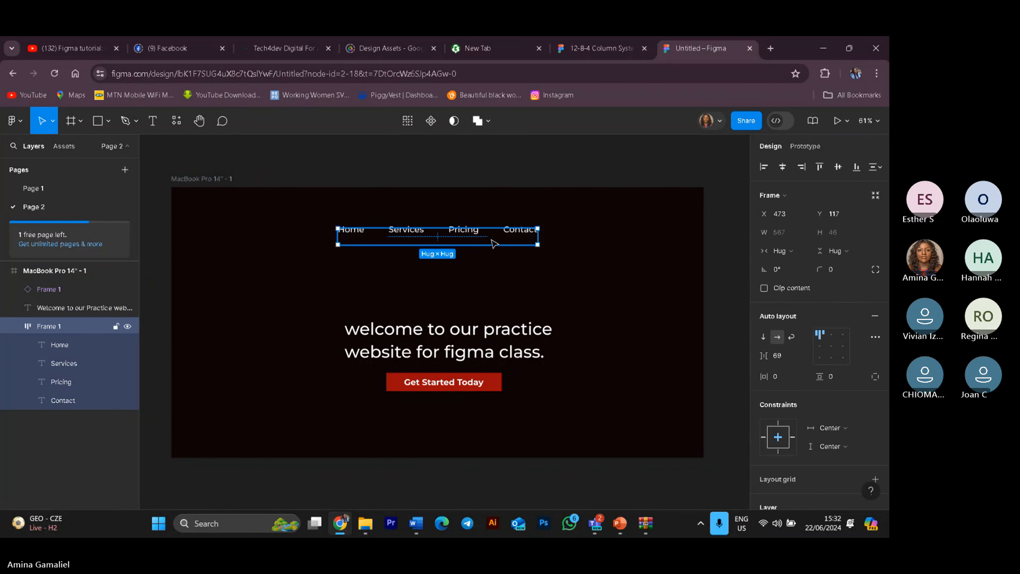
drag(494, 244, 629, 235)
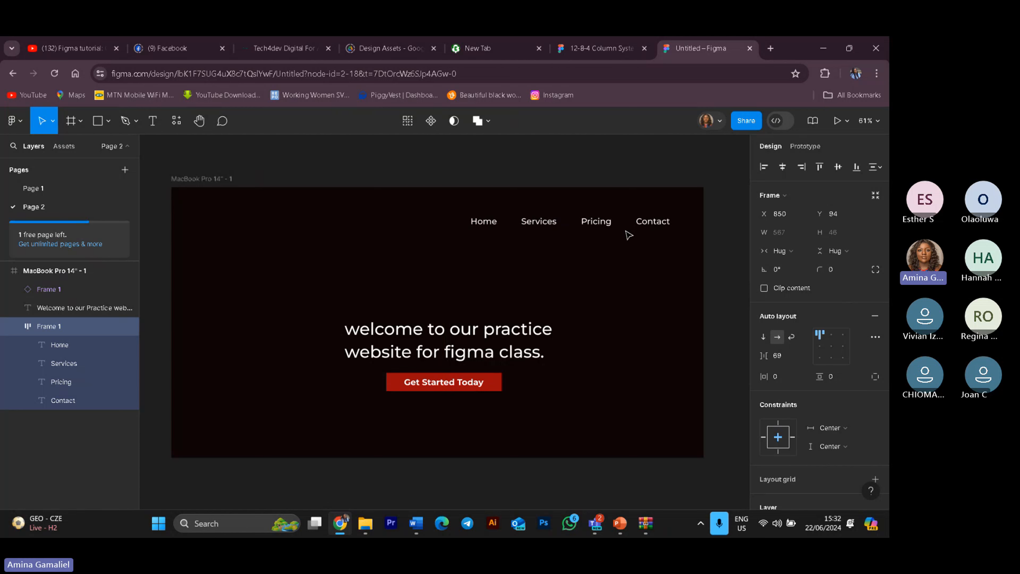
click(734, 487)
Step: Toggle the frame to portrait and back to landscape to compare the navigation bar position
click(528, 231)
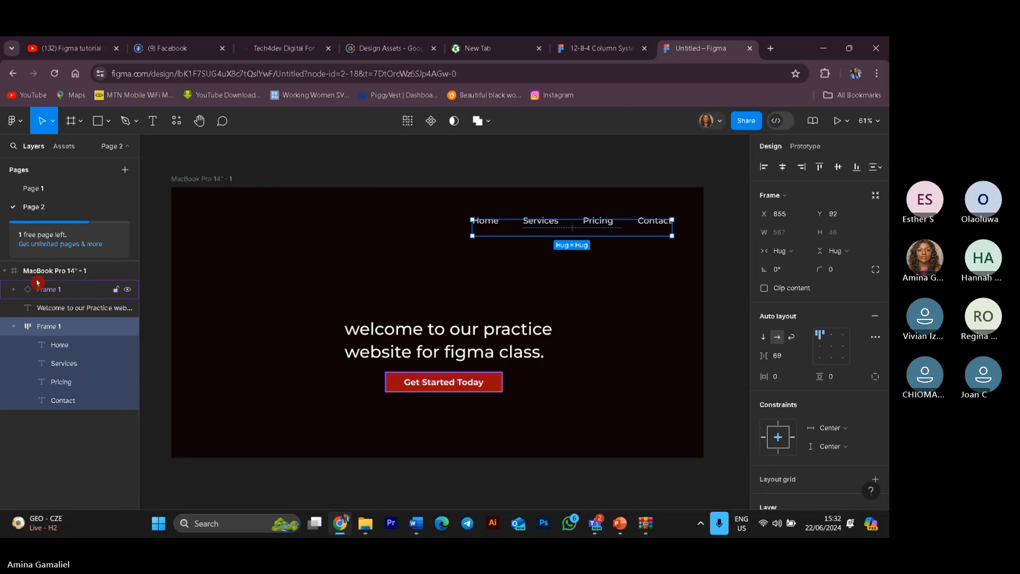
click(39, 270)
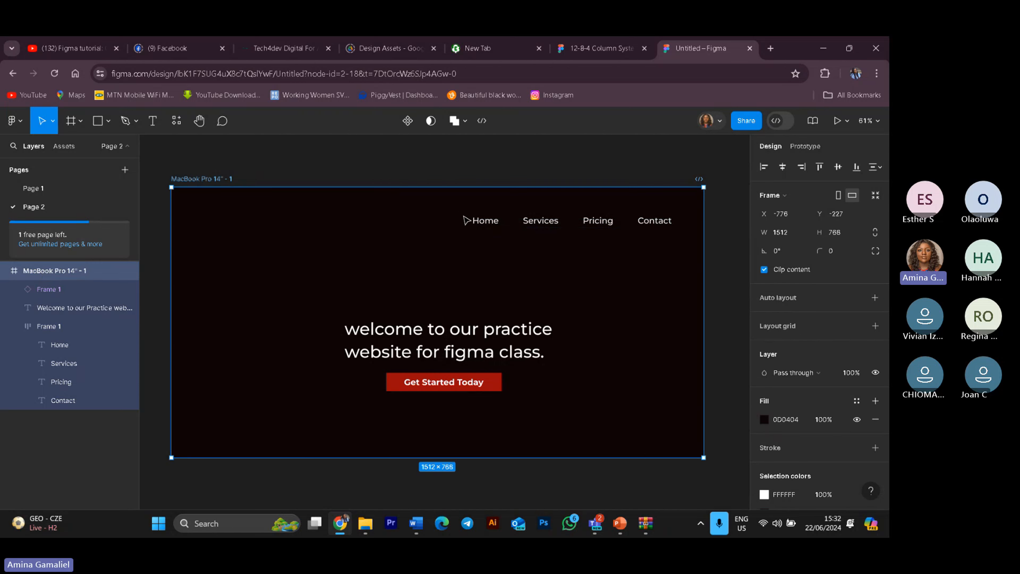
click(505, 232)
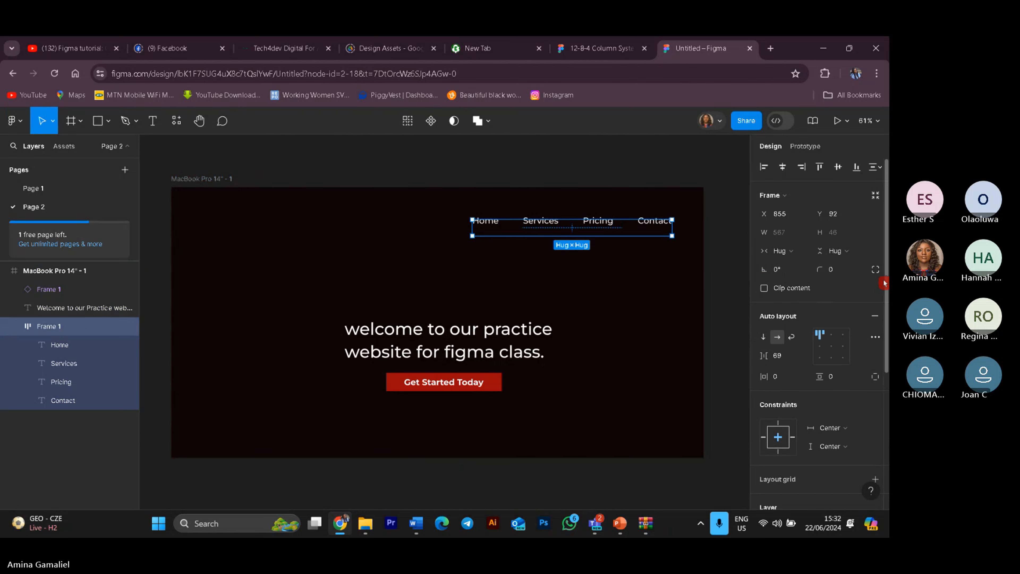
click(74, 273)
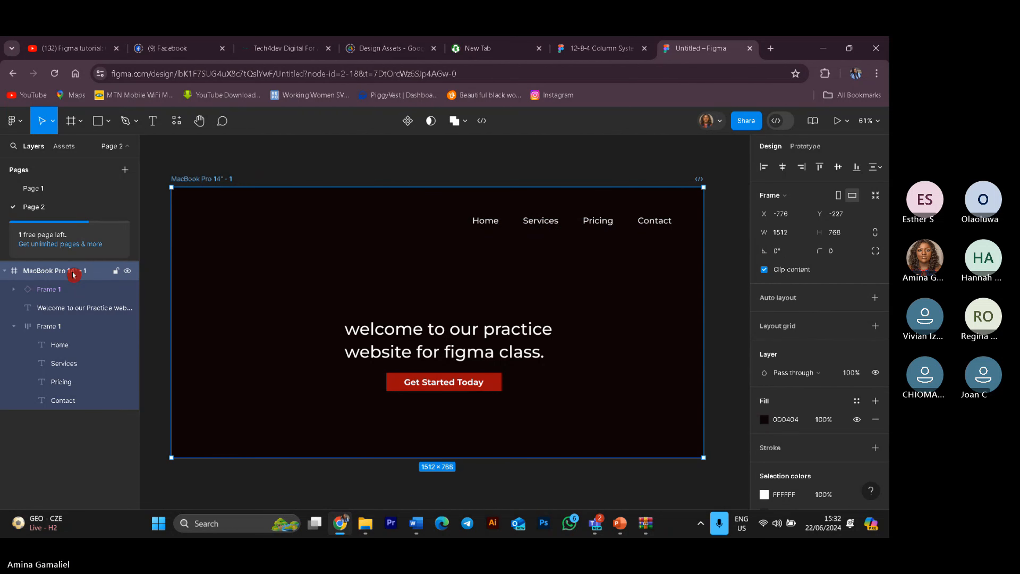
click(839, 197)
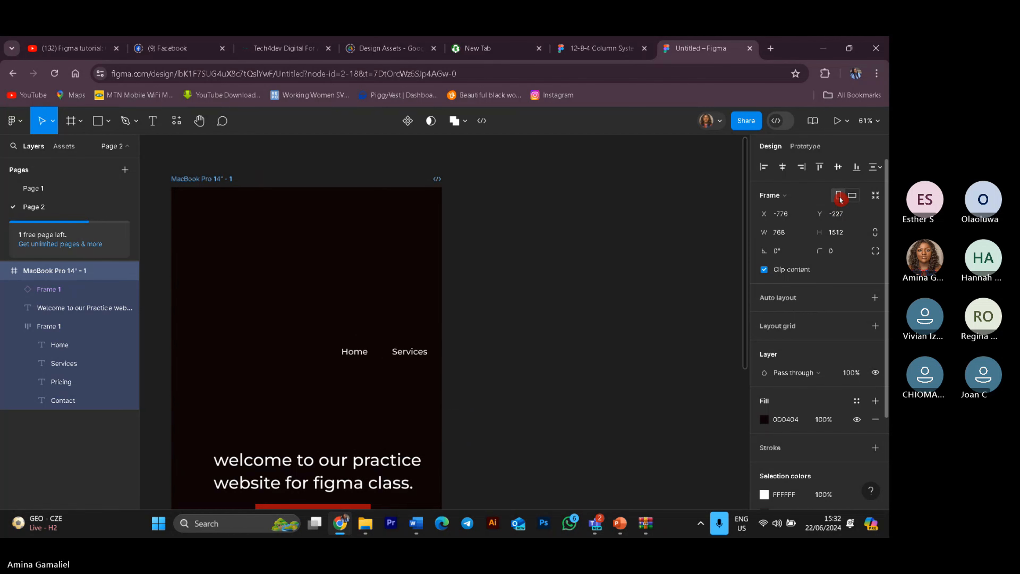
click(856, 196)
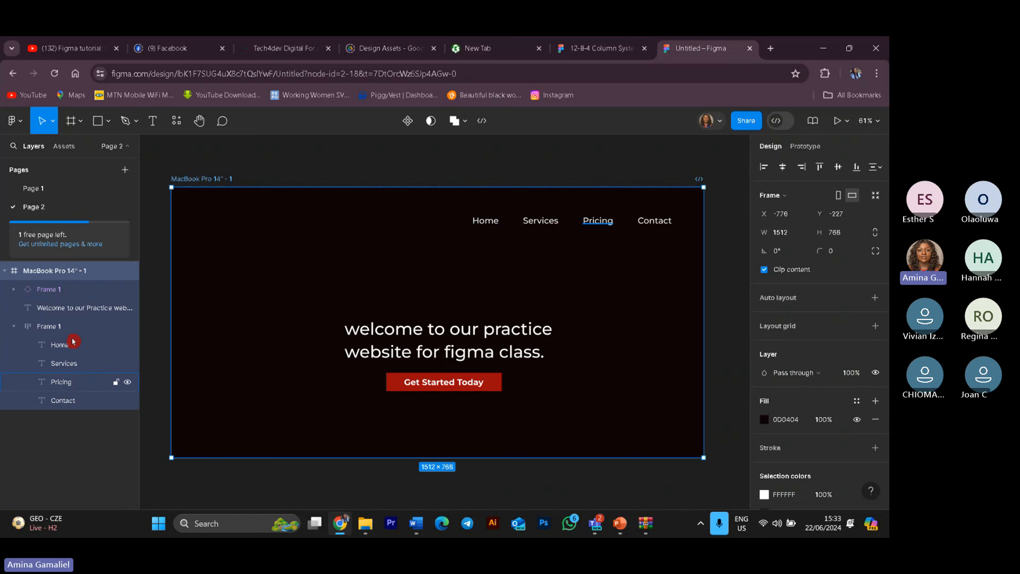
Step: Set the navigation bar's auto layout alignment to top left and turn on Clip content
click(21, 329)
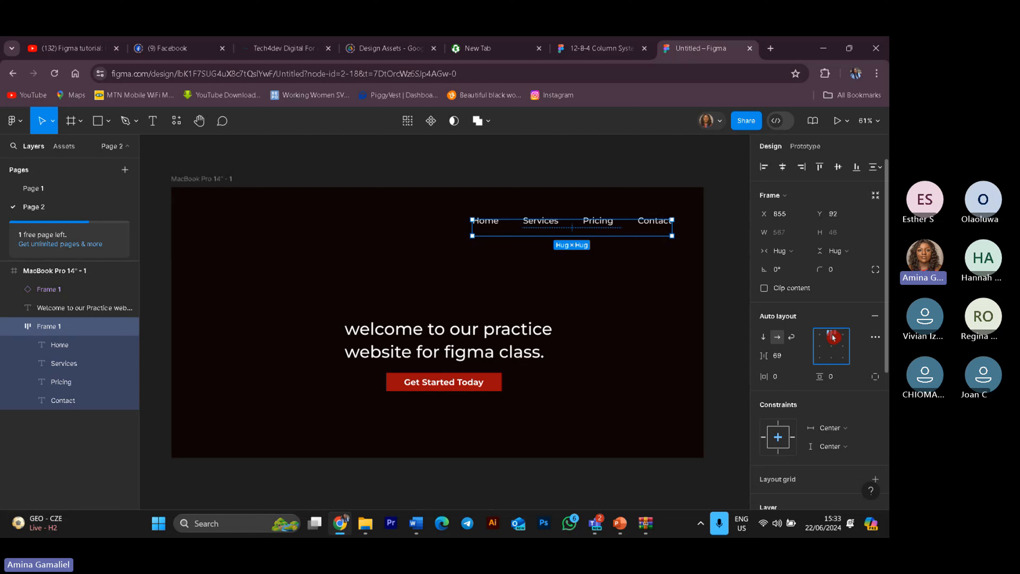
click(842, 334)
click(819, 335)
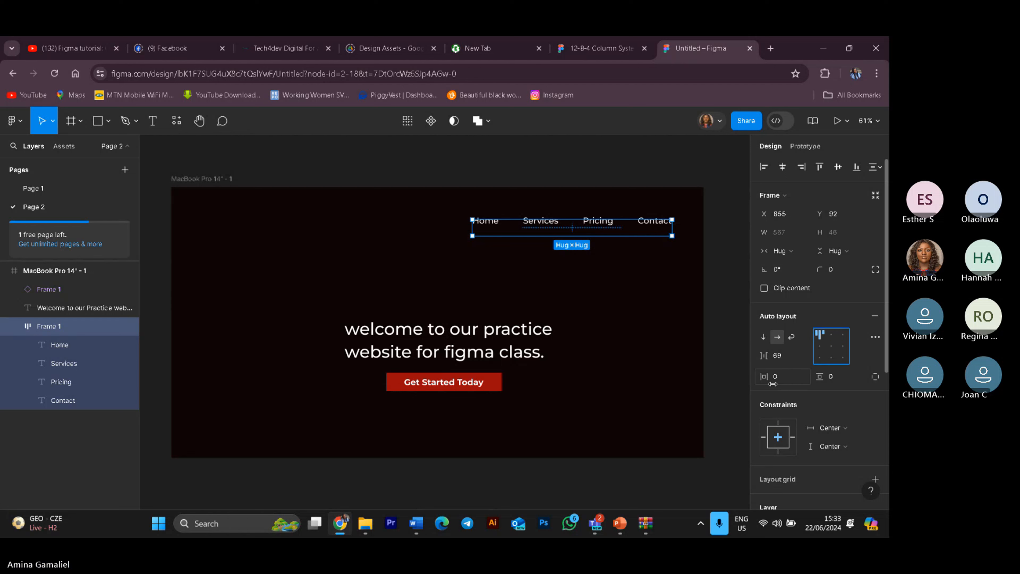
scroll(829, 438, down, 5)
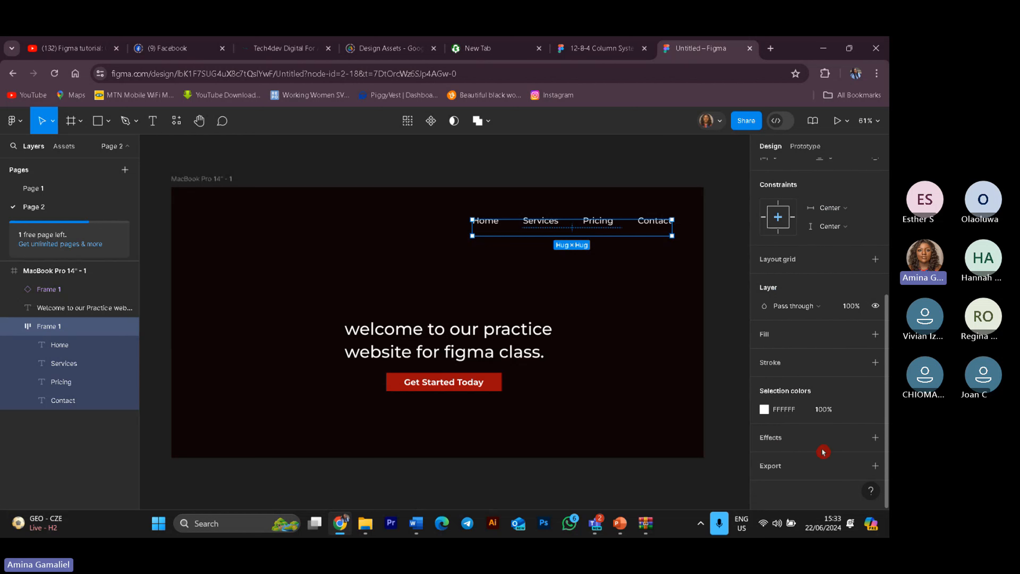
scroll(799, 358, up, 4)
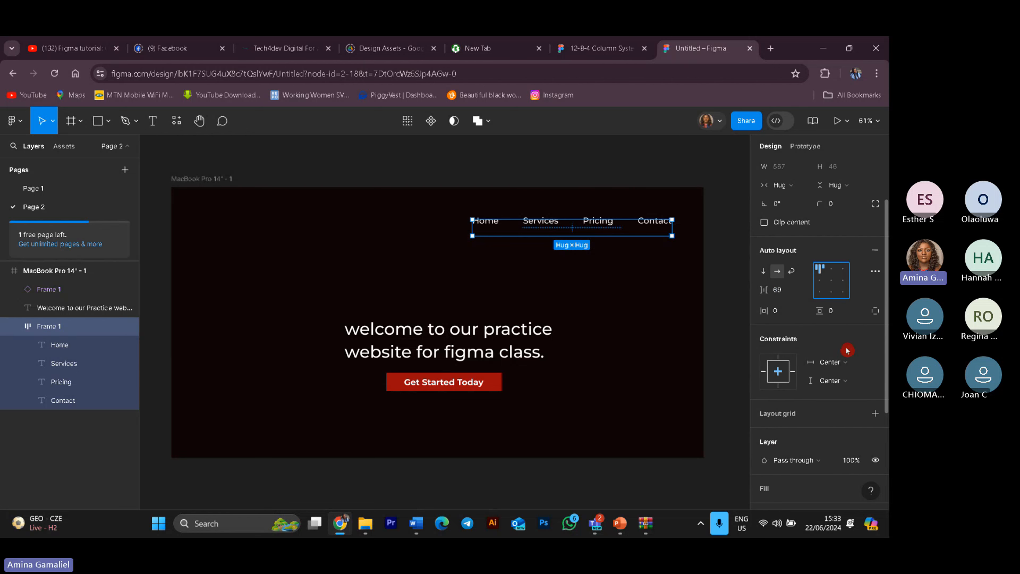
scroll(814, 448, down, 4)
scroll(791, 309, up, 6)
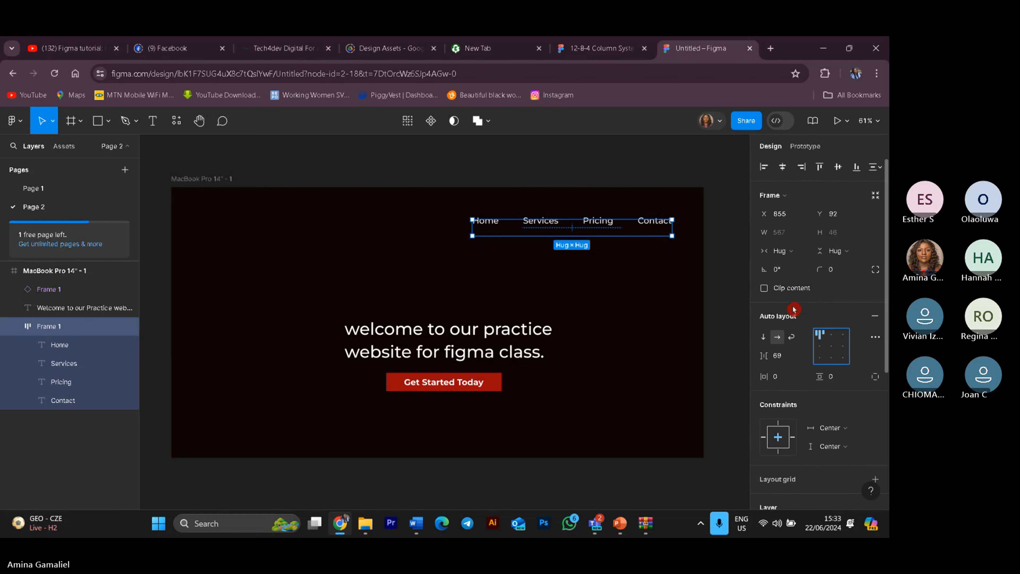
click(763, 289)
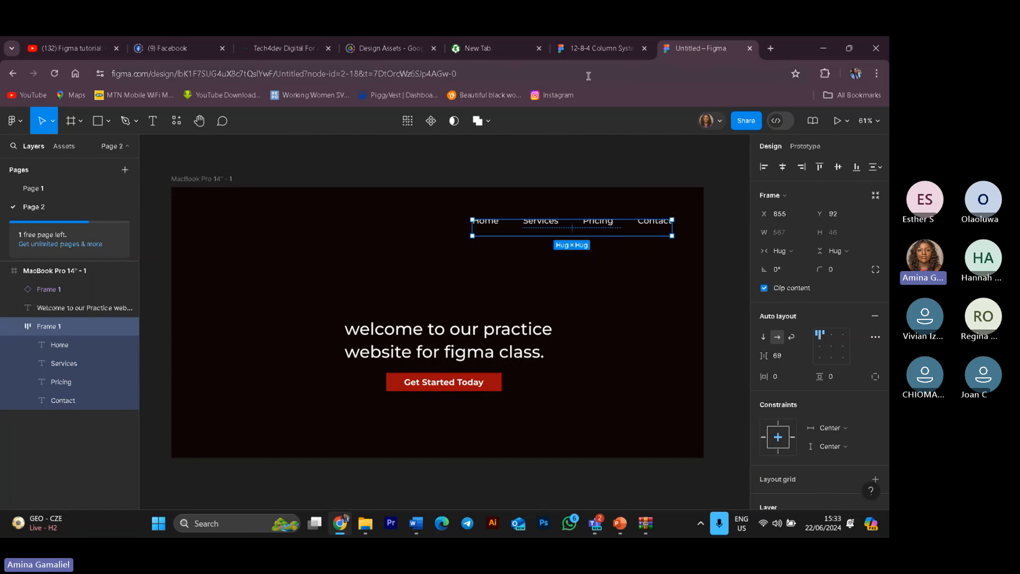
Step: Switch the frame to portrait and set the navigation bar's horizontal constraint to Left and right
click(44, 277)
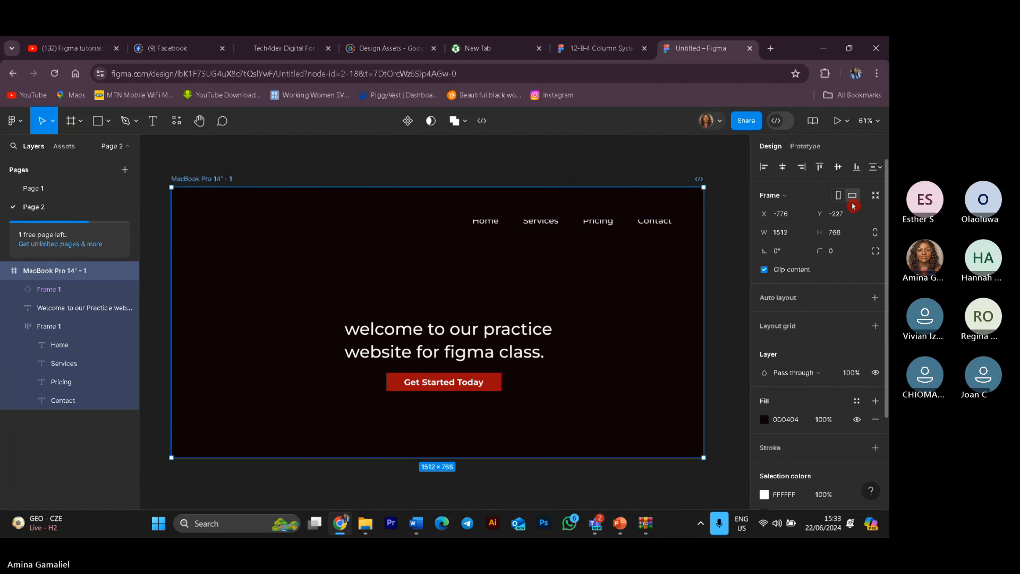
click(839, 197)
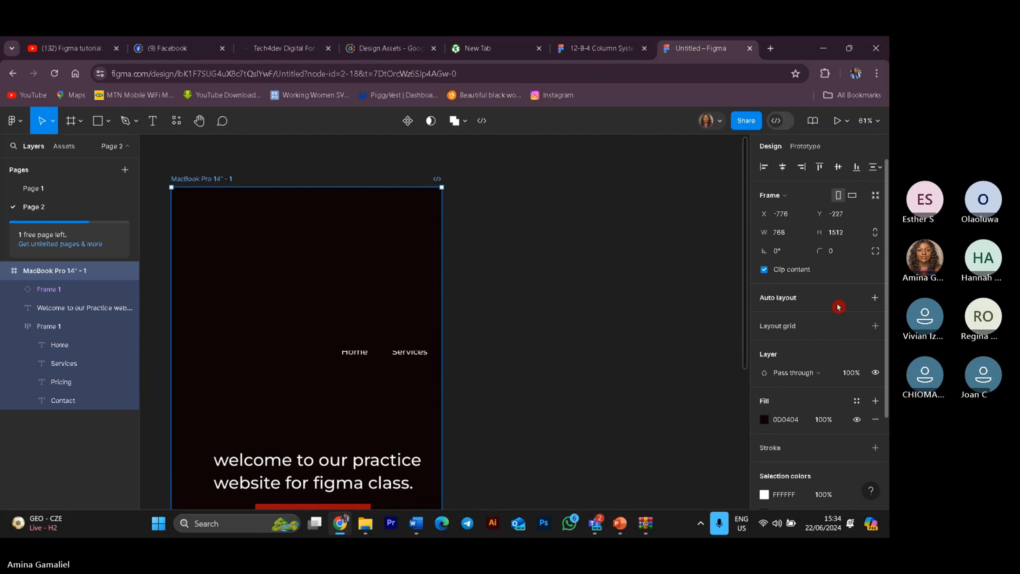
click(368, 366)
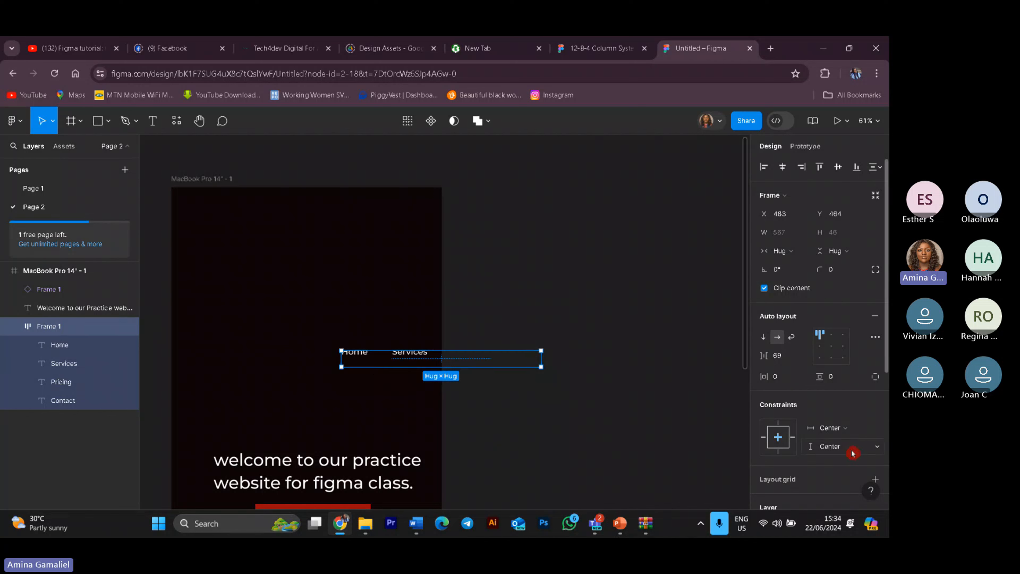
click(877, 433)
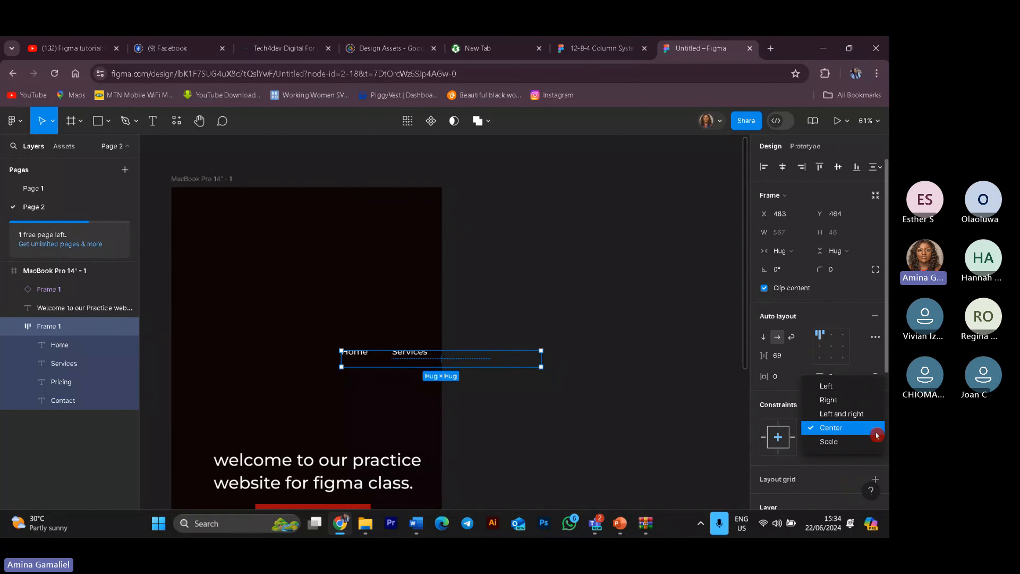
click(854, 400)
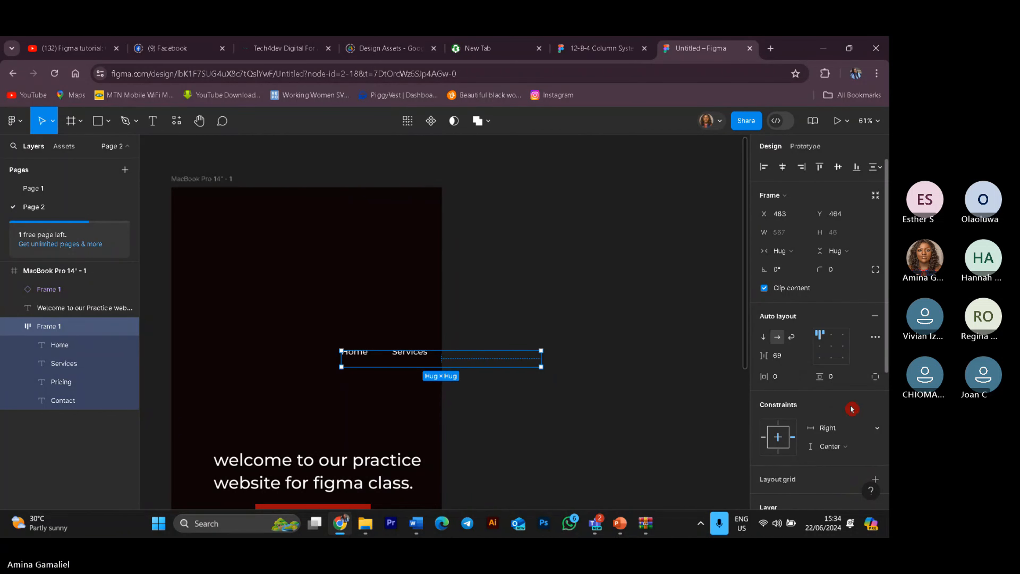
click(863, 434)
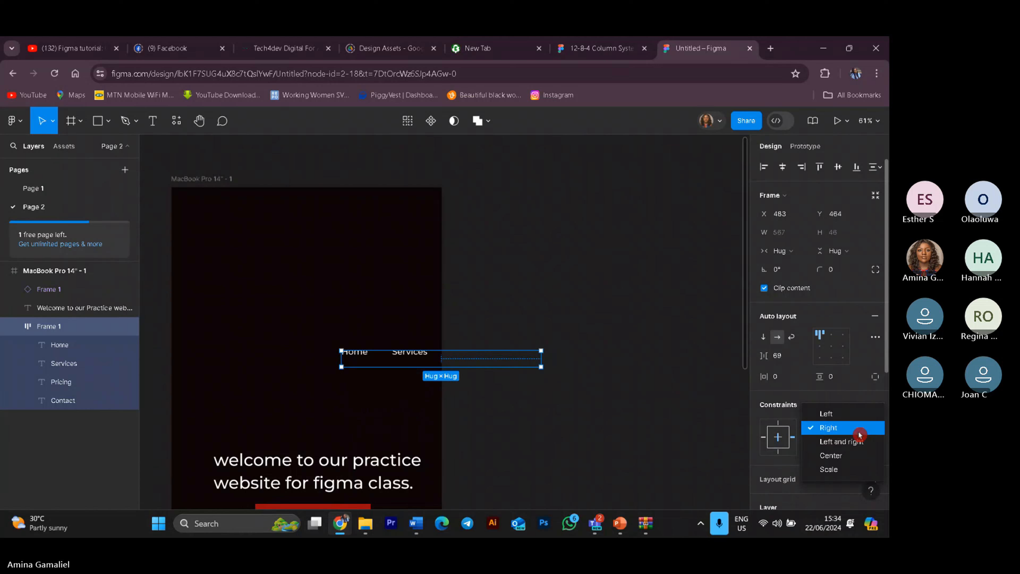
click(861, 439)
Step: Try the navigation bar's constraints as Scale, Center and Top before returning both to Center
click(883, 447)
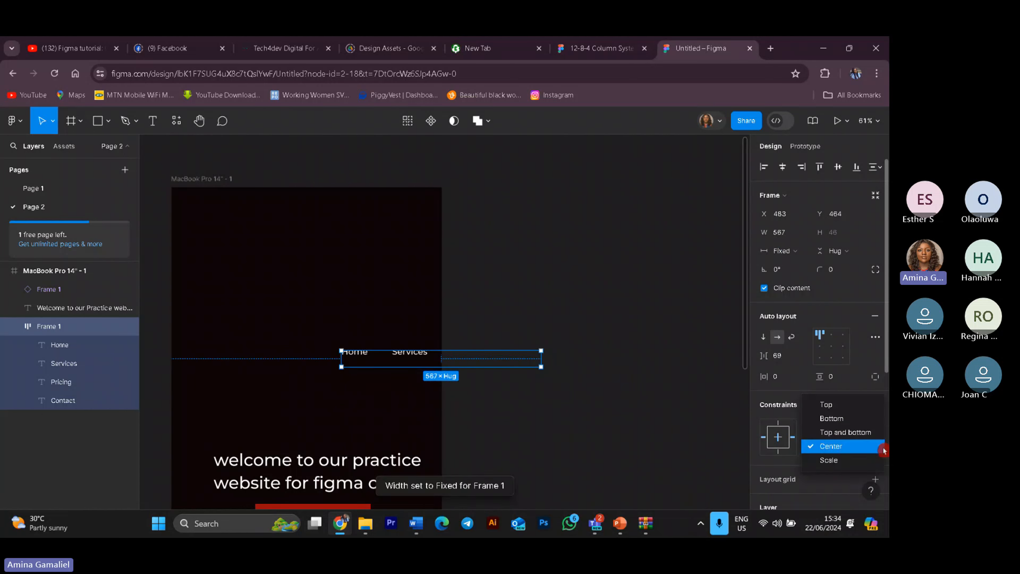
click(844, 459)
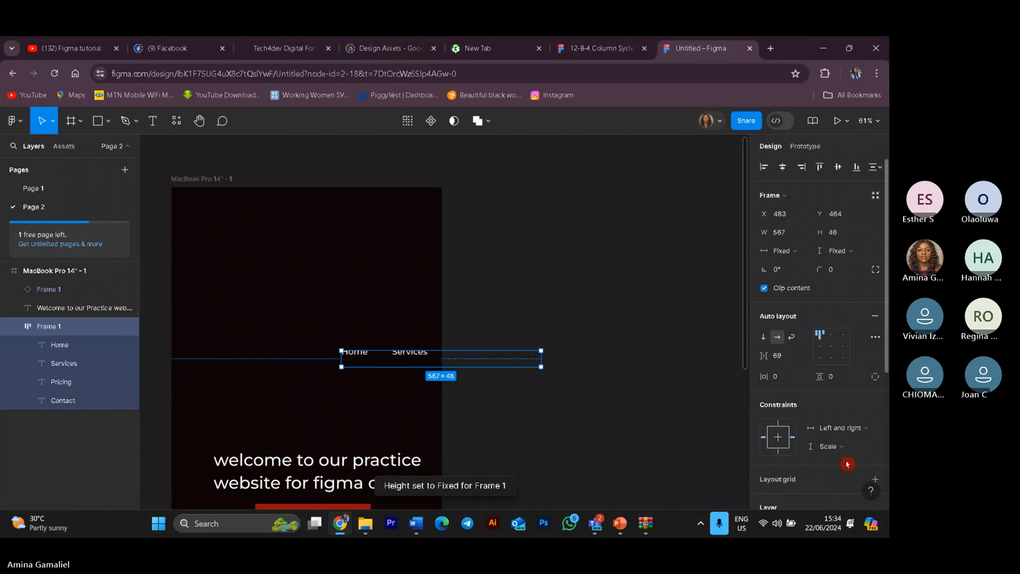
click(873, 435)
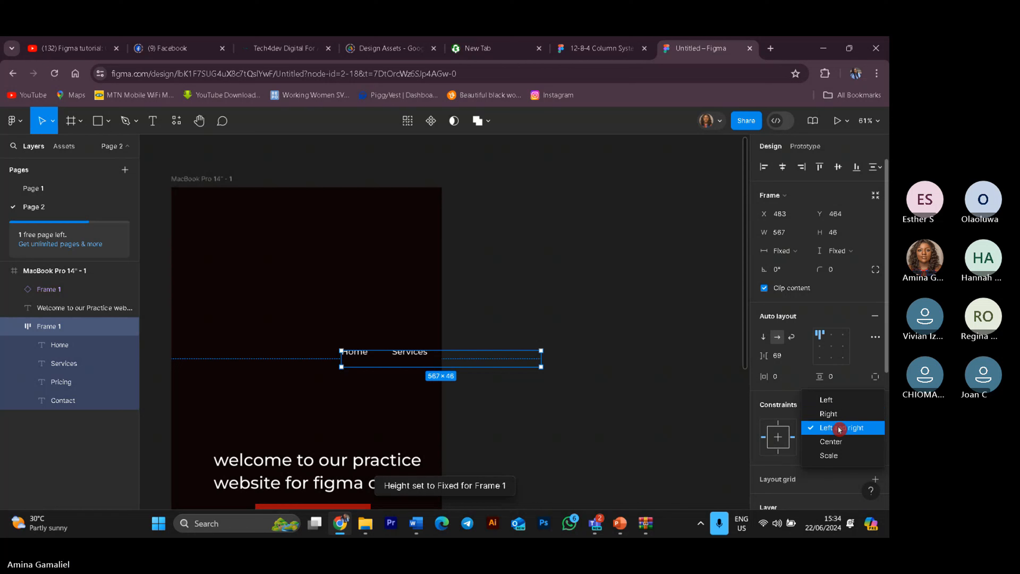
click(843, 441)
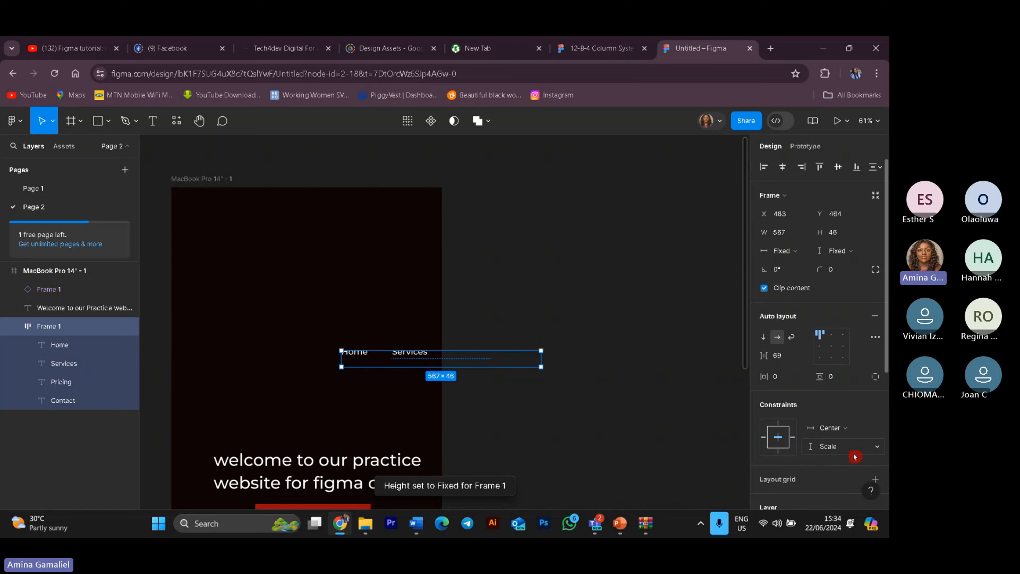
click(873, 453)
click(832, 392)
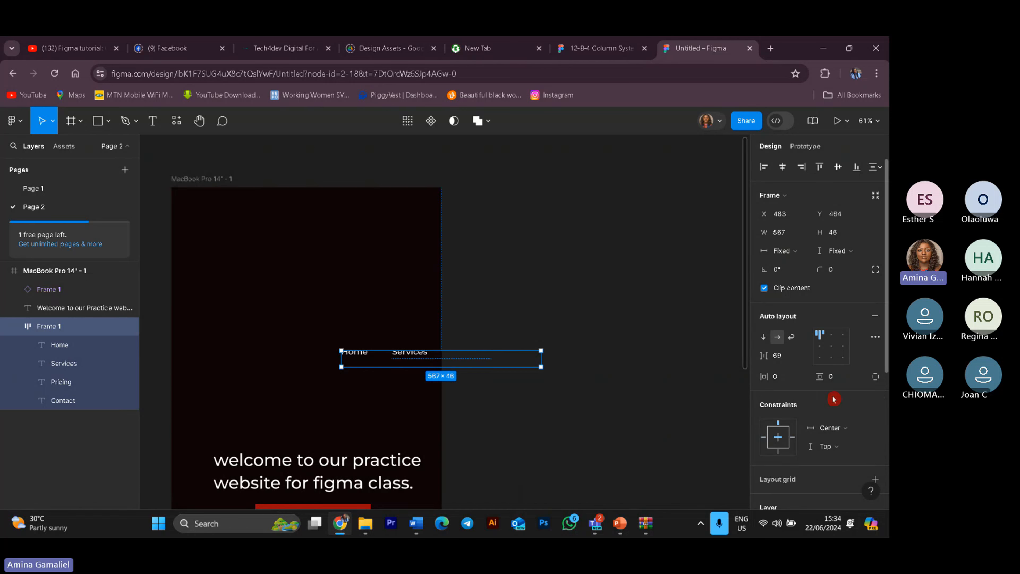
click(860, 446)
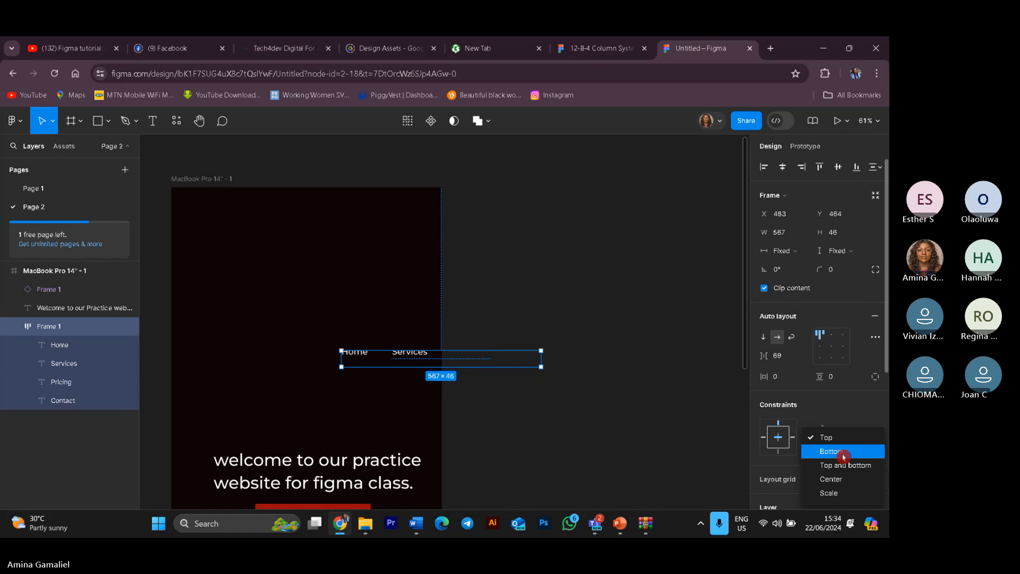
click(833, 478)
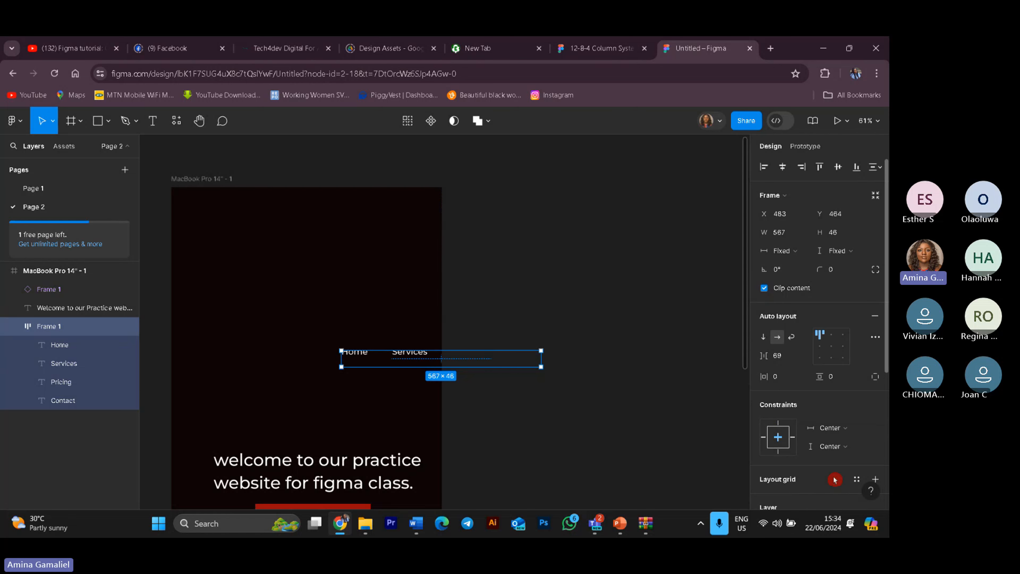
click(856, 450)
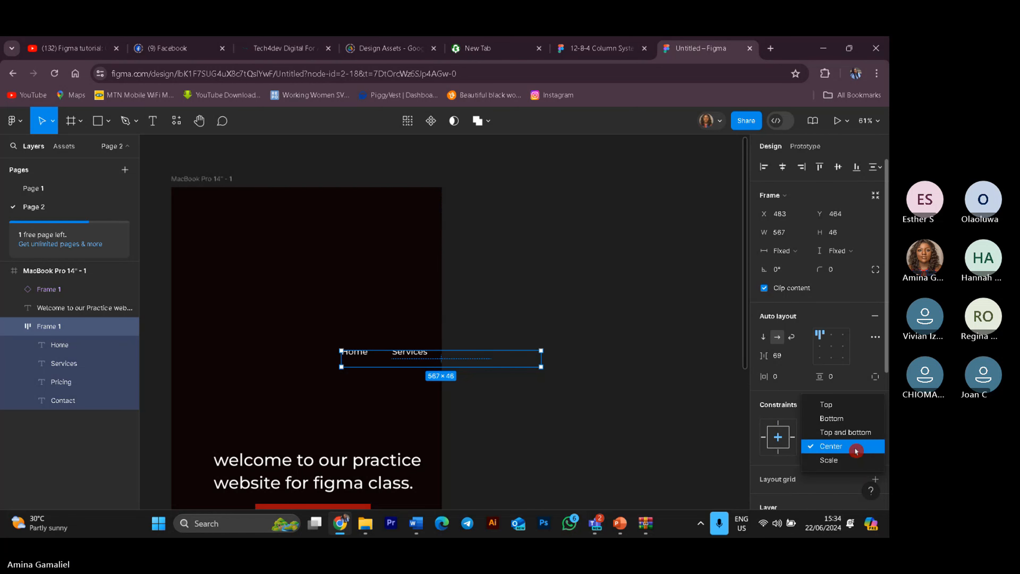
click(809, 443)
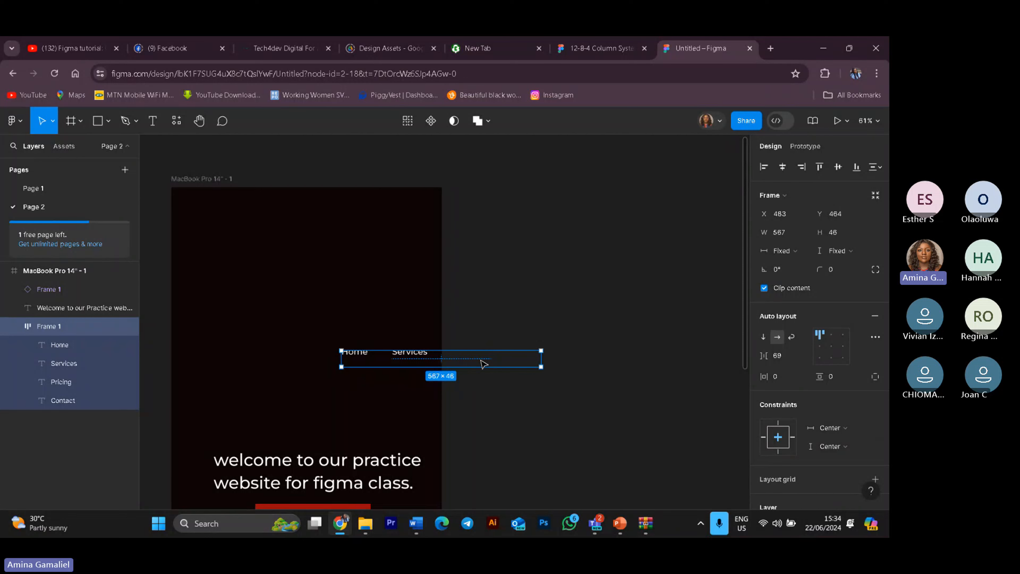
Step: Move the navigation bar left, then undo the recent changes back to the landscape frame
drag(483, 364, 400, 364)
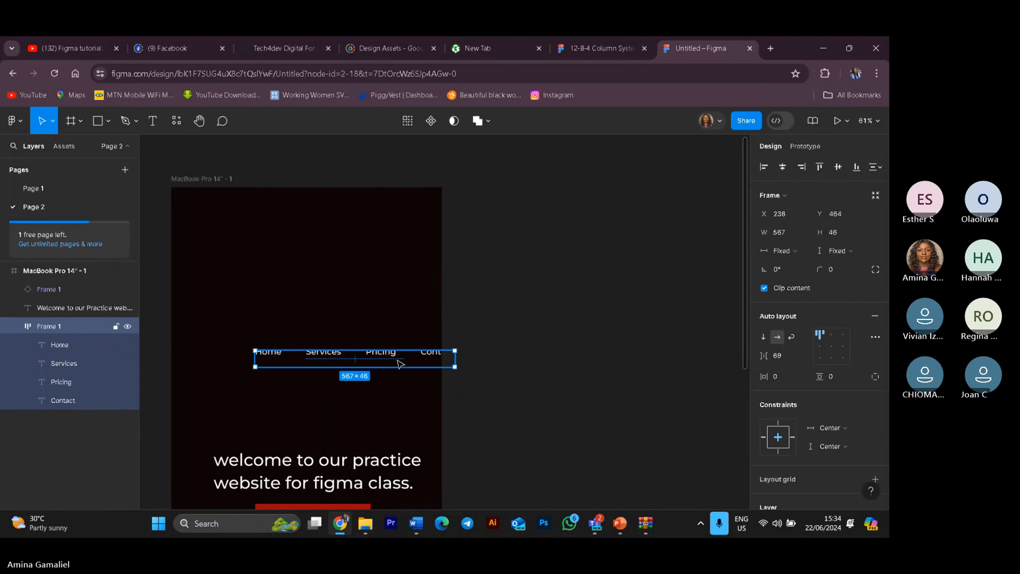
key(ctrl+z)
key(ctrl+z)
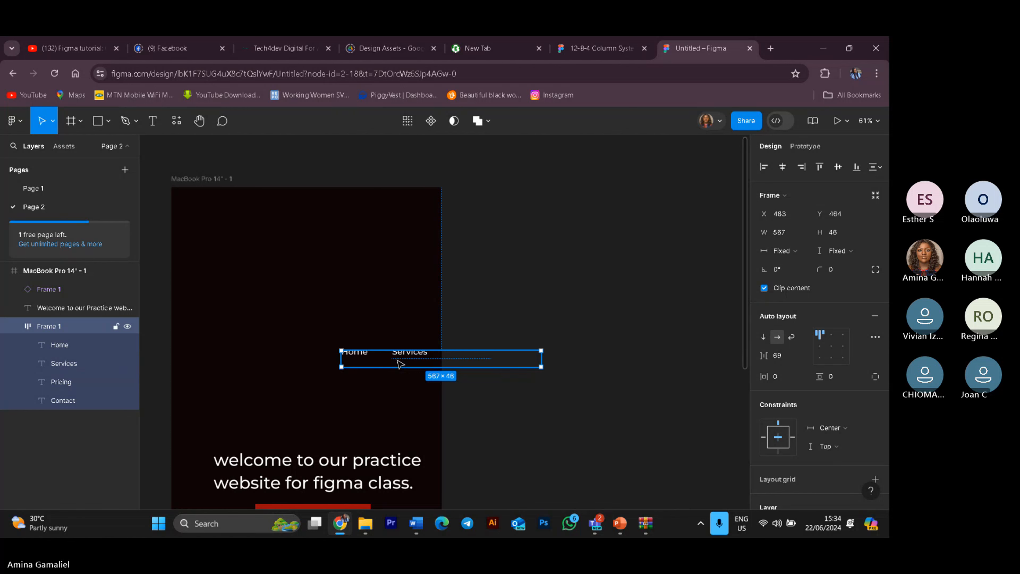
key(ctrl+z)
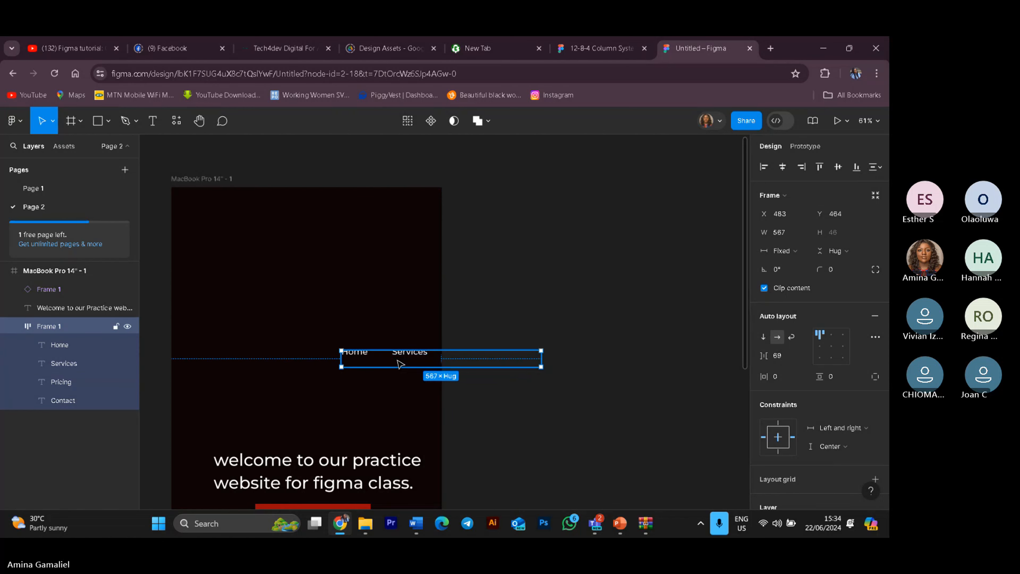
key(ctrl+z)
key(ctrl+z)
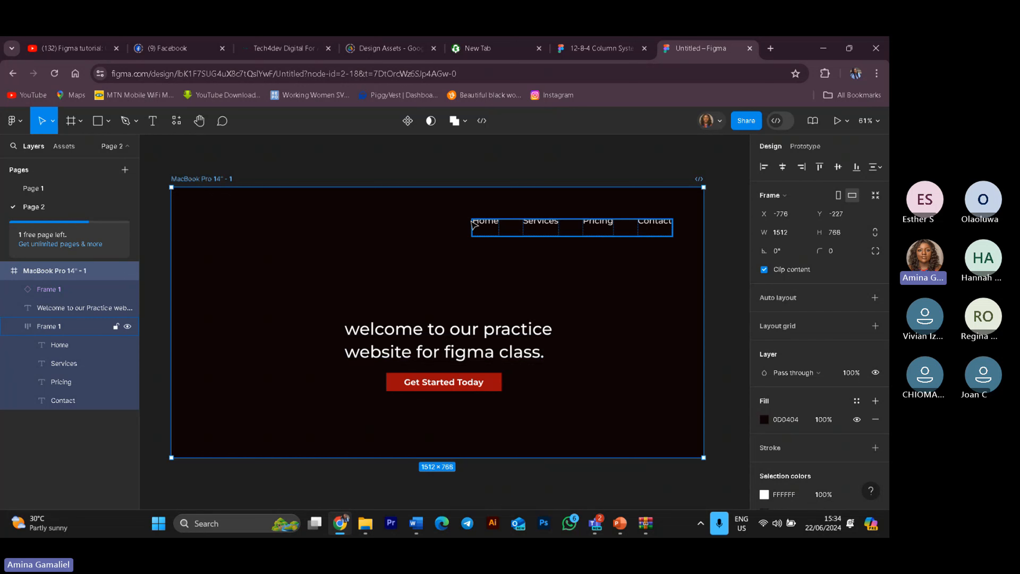
Step: Group the navigation bar items and delete the whole navigation bar from the frame
drag(506, 222, 508, 272)
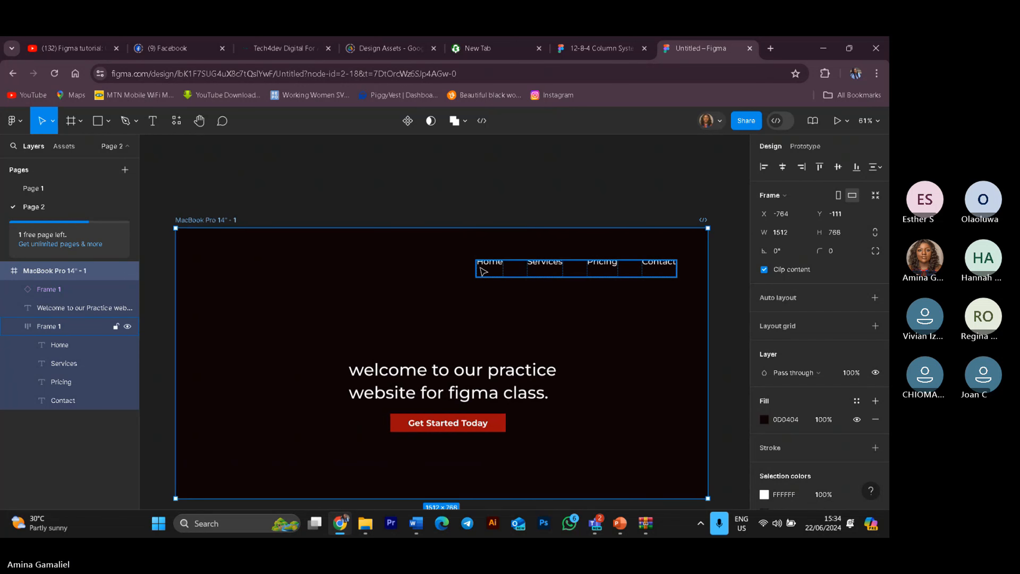
click(82, 415)
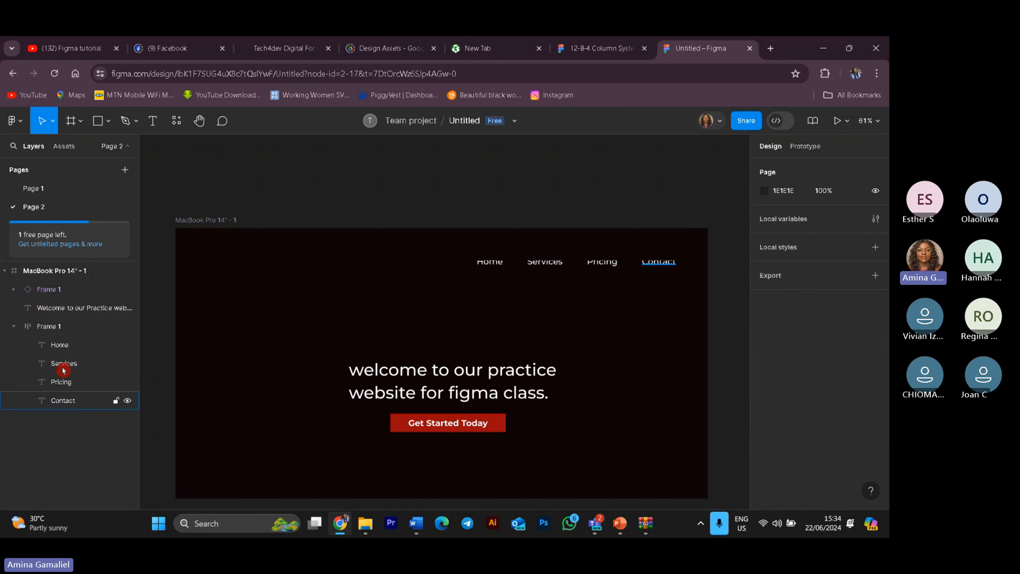
click(68, 344)
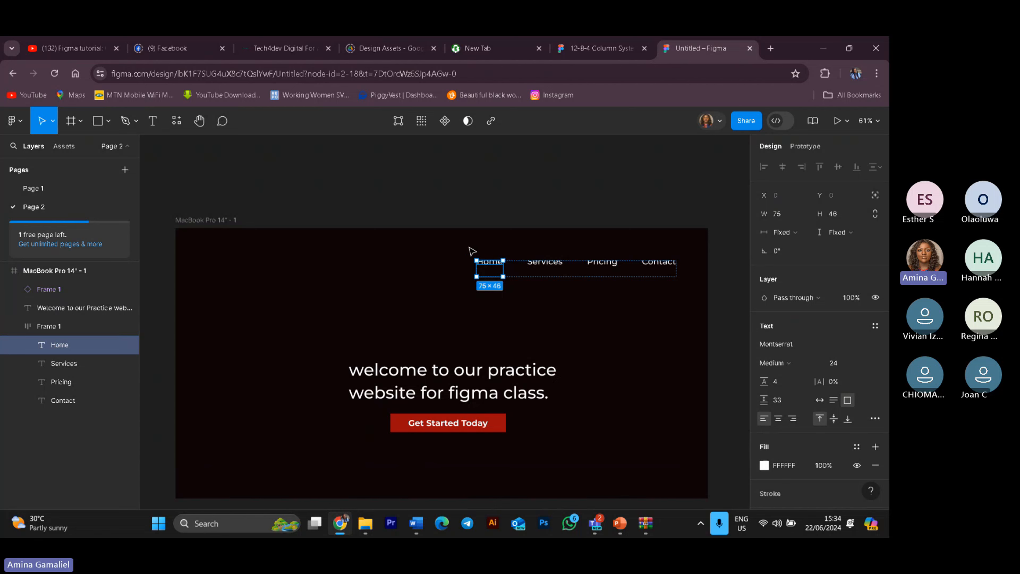
drag(468, 246, 679, 298)
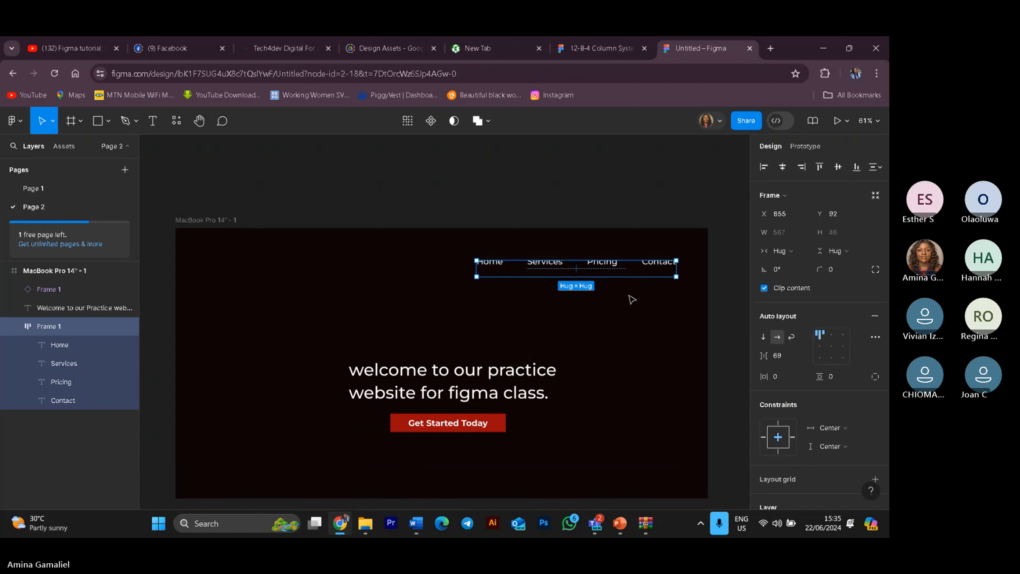
key(ctrl+g)
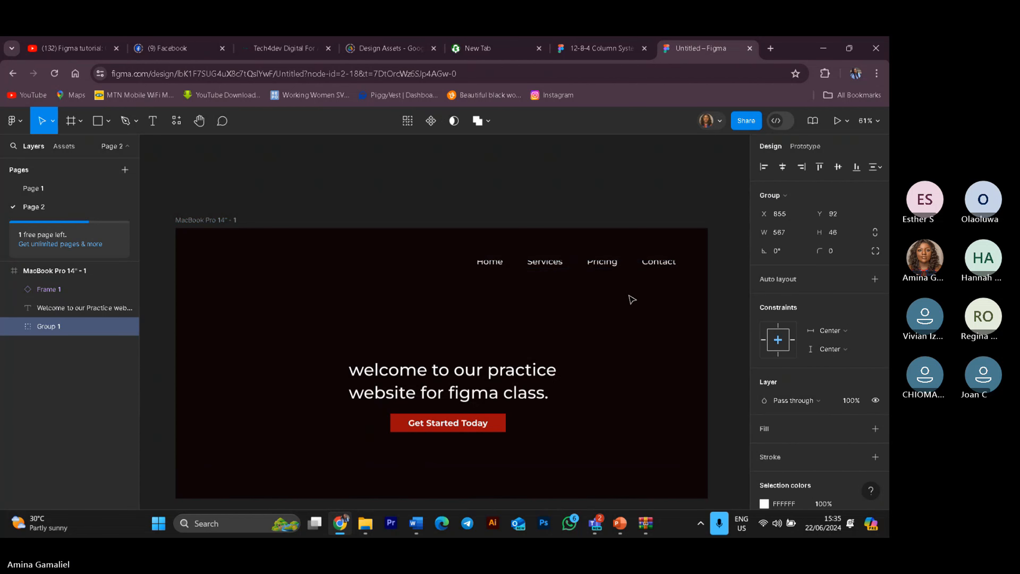
drag(595, 267, 536, 312)
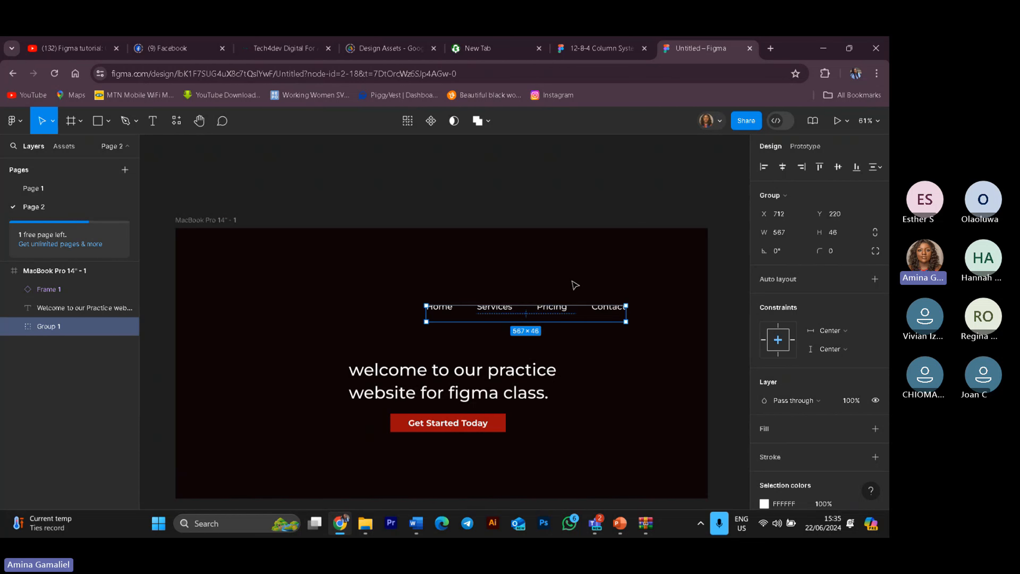
drag(568, 306, 624, 294)
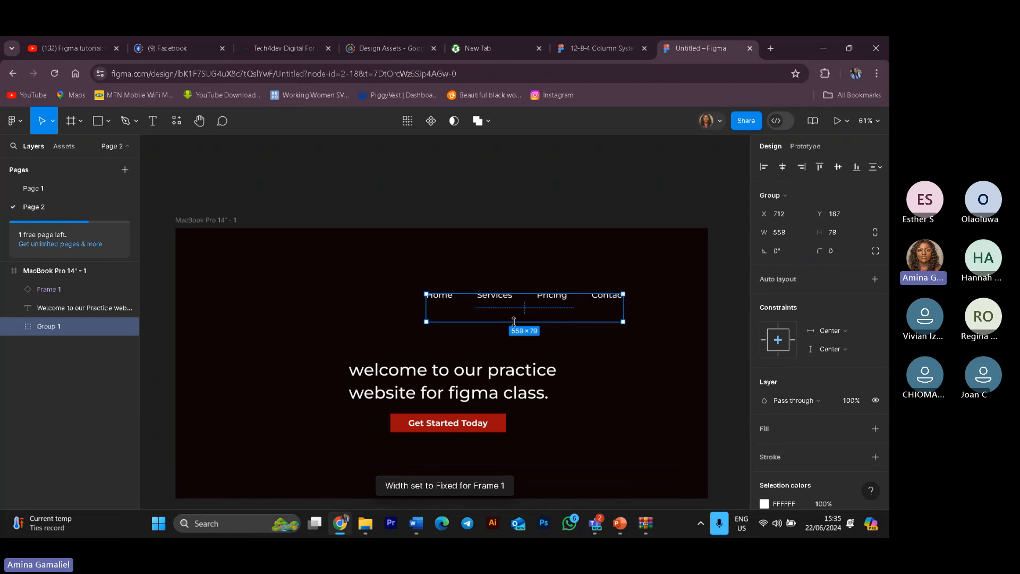
key(Delete)
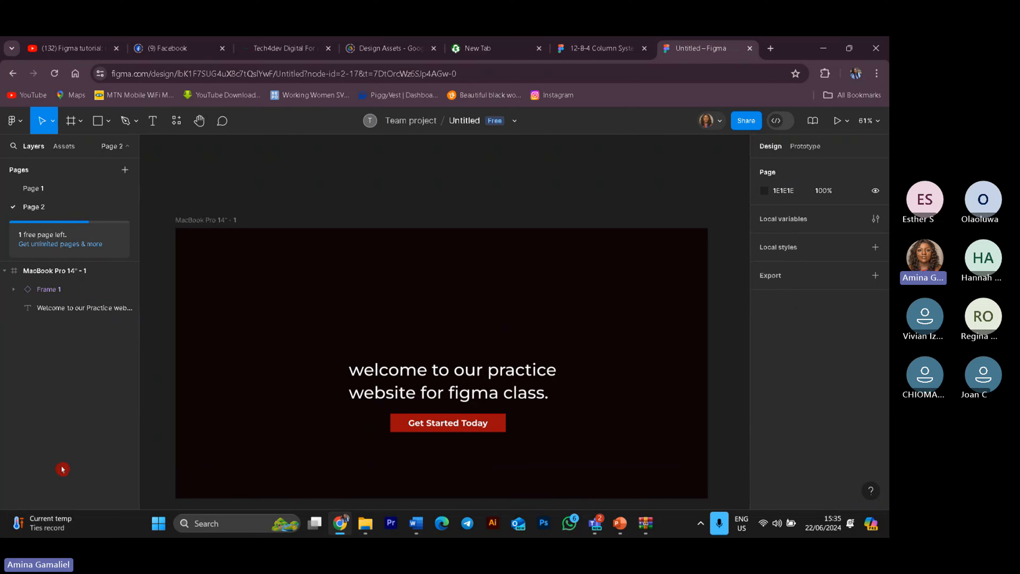
Step: Add a Home text label near the top centre of the frame
click(153, 122)
click(437, 278)
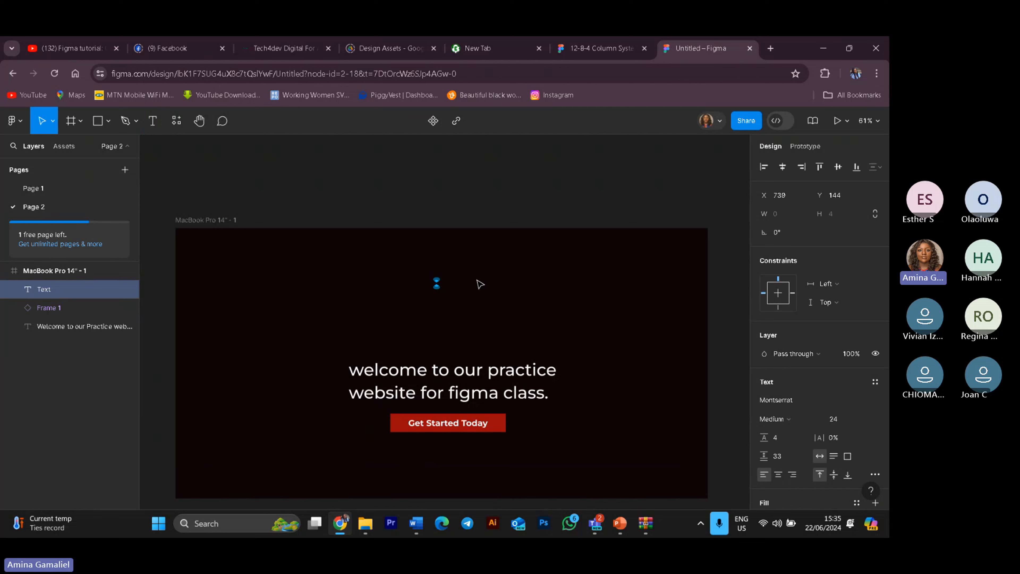
text(Home)
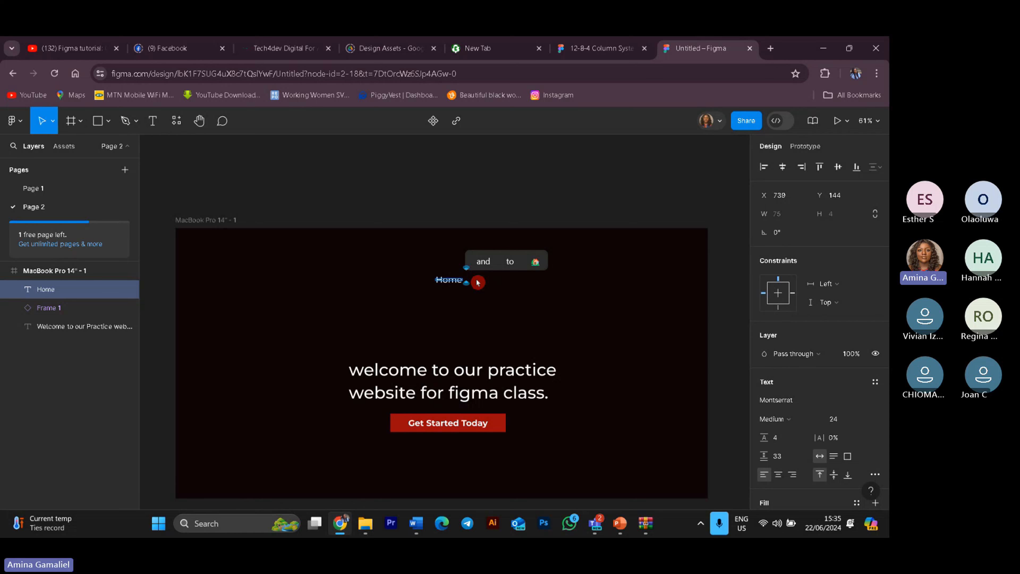
key(super)
key(super)
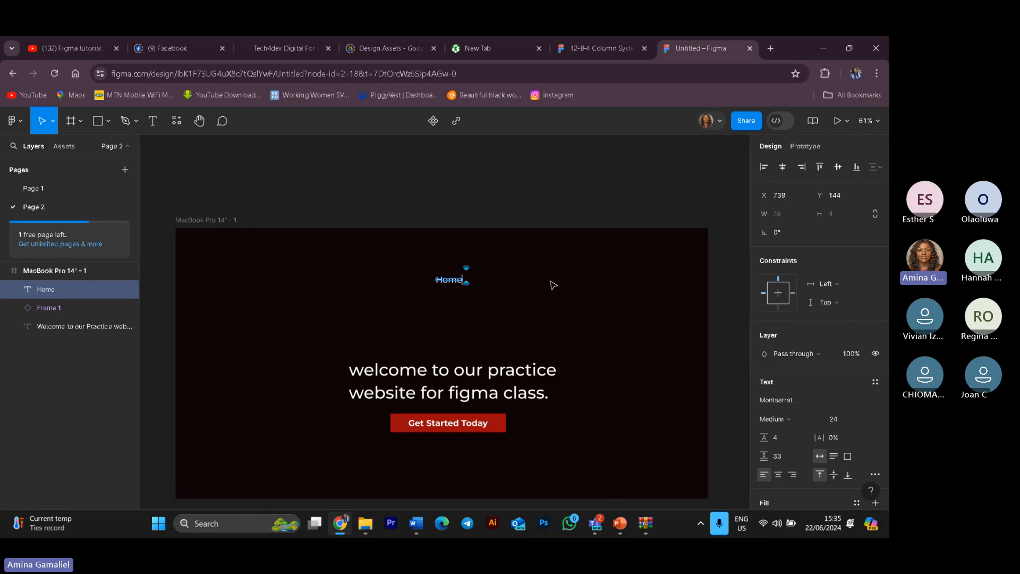
key(Escape)
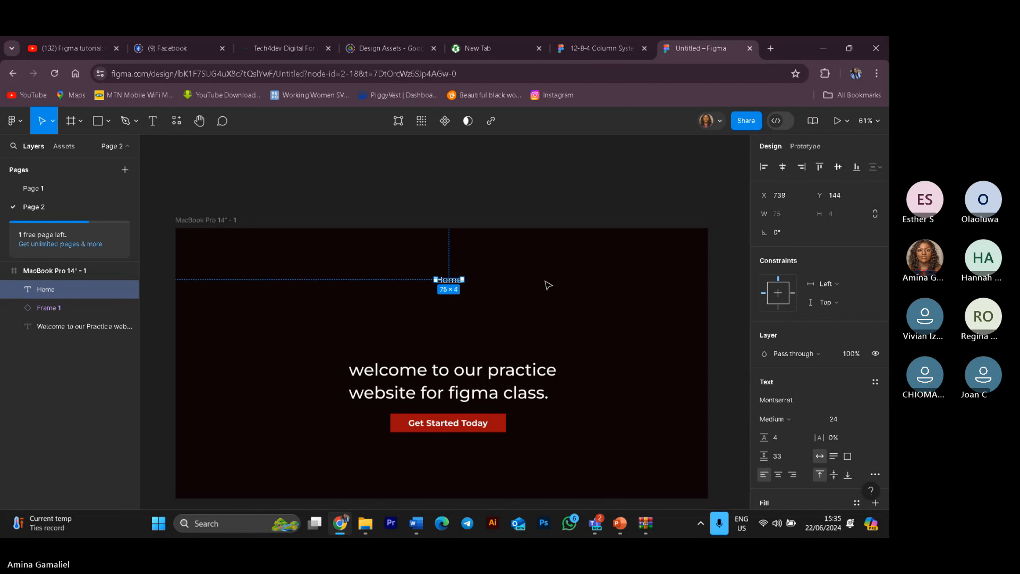
Step: Duplicate the Home label and place the copy just to its right, about X 849, Y 148
click(483, 283)
click(458, 281)
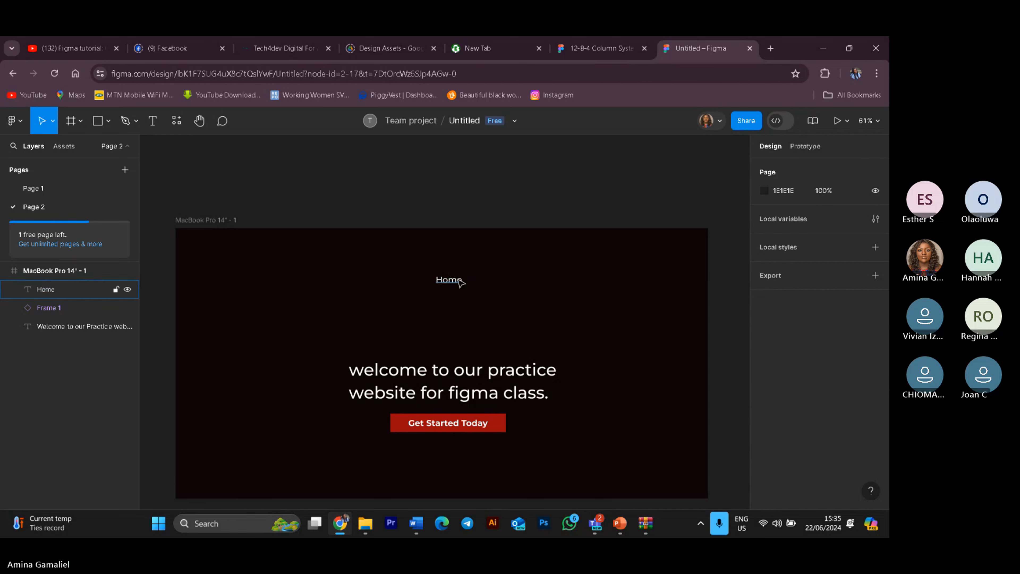
drag(457, 284, 457, 277)
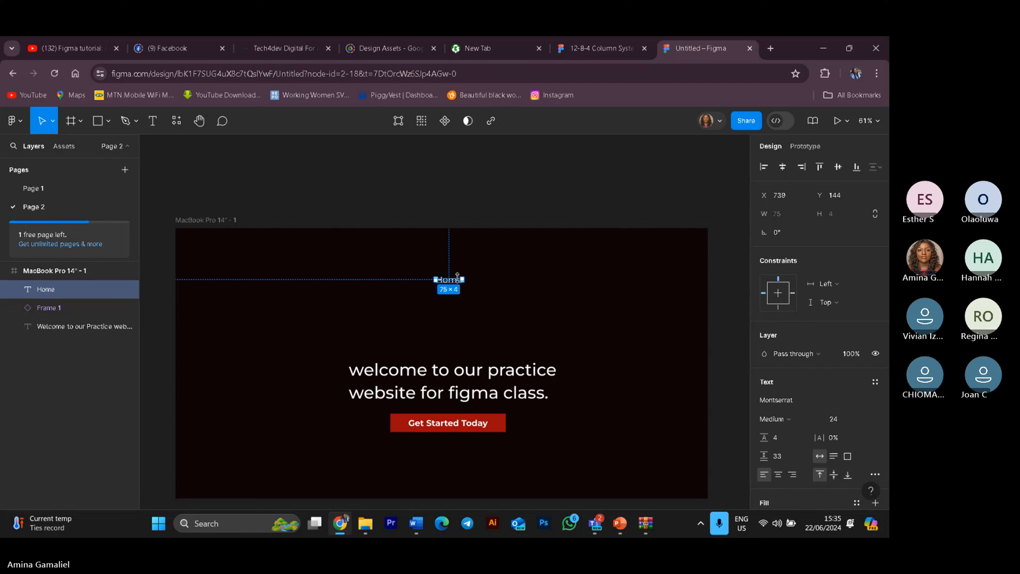
key(ctrl+d)
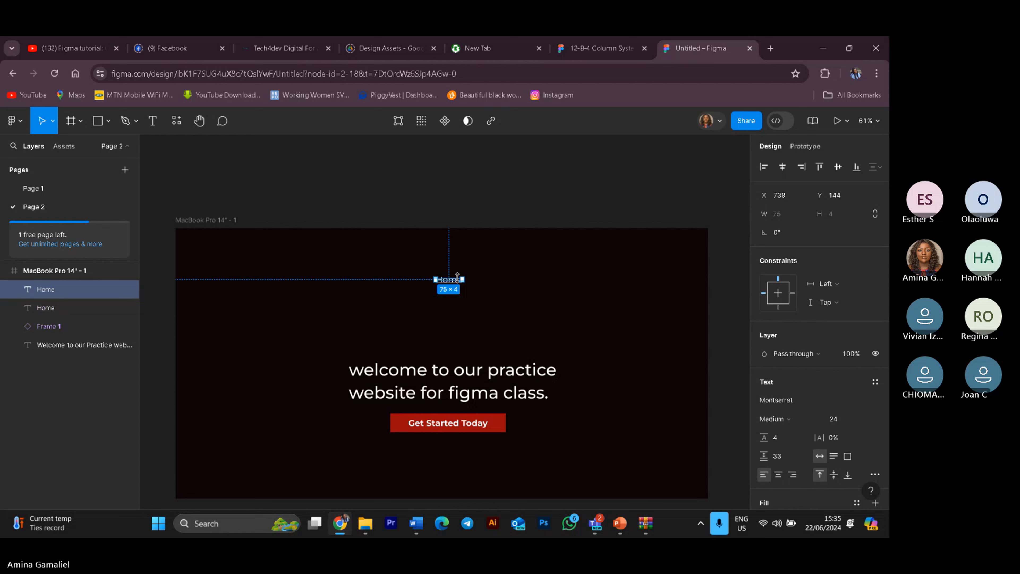
click(485, 303)
click(459, 282)
drag(459, 284, 494, 285)
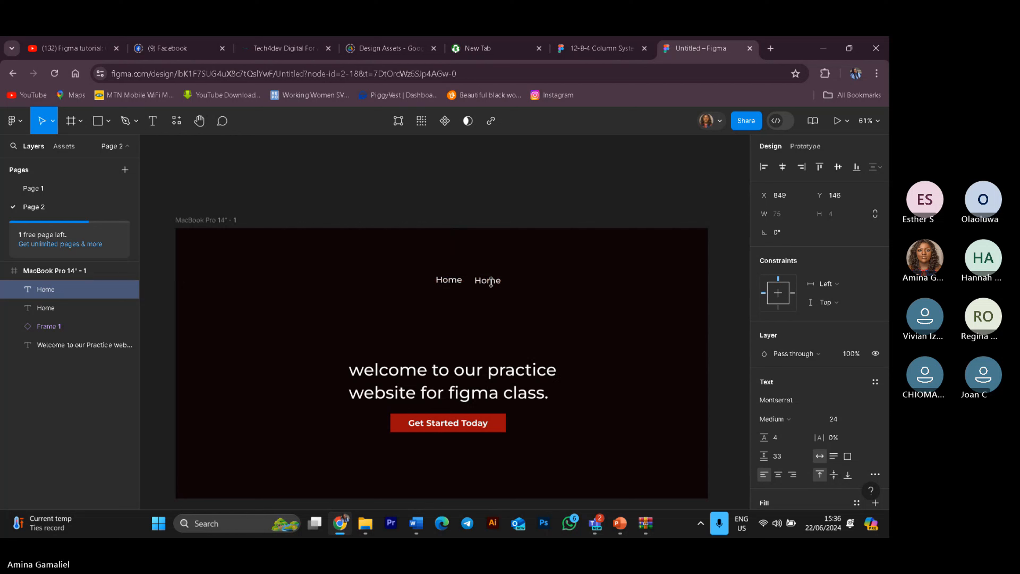
Step: Rename the copied Home label to Pricing
double_click(490, 282)
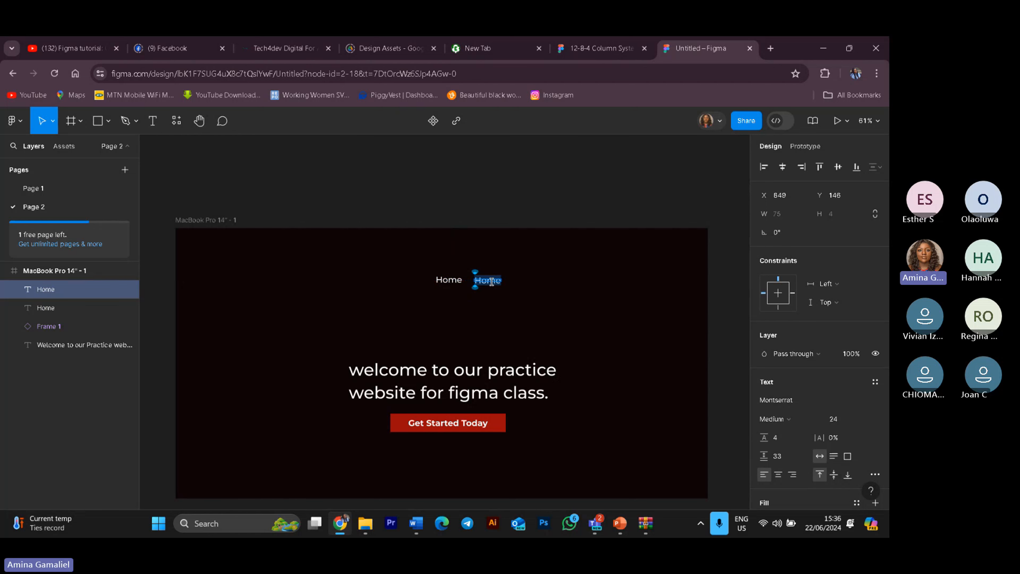
text(Pr)
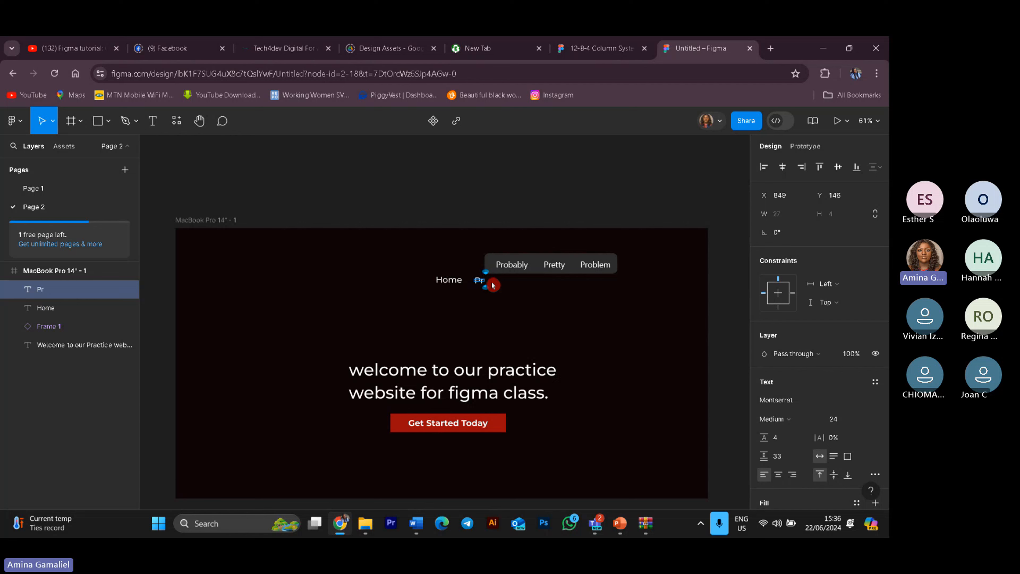
text(icing)
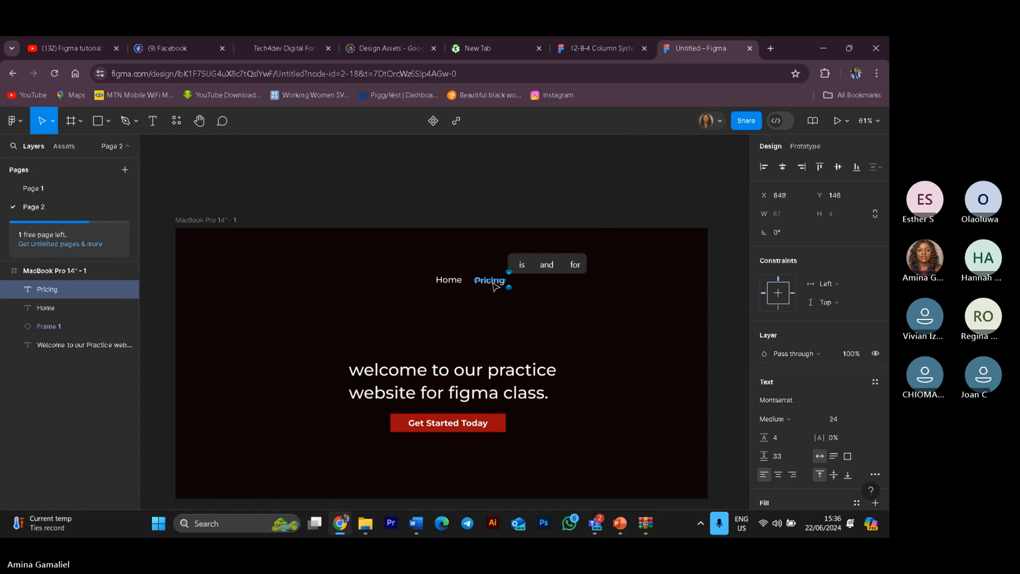
key(Escape)
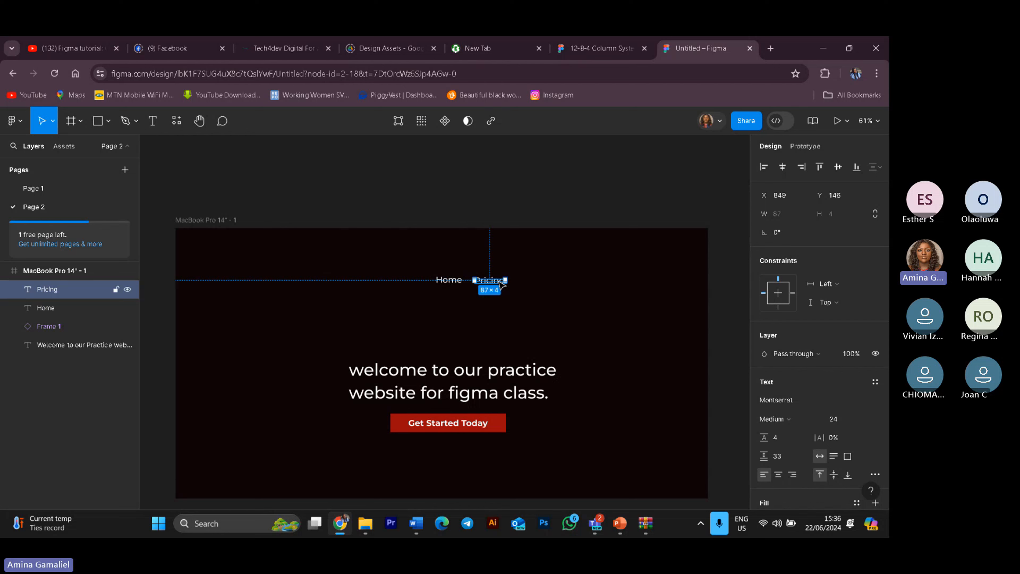
Step: Duplicate the Pricing label and move the copy to its right, about X 1002
key(ctrl+d)
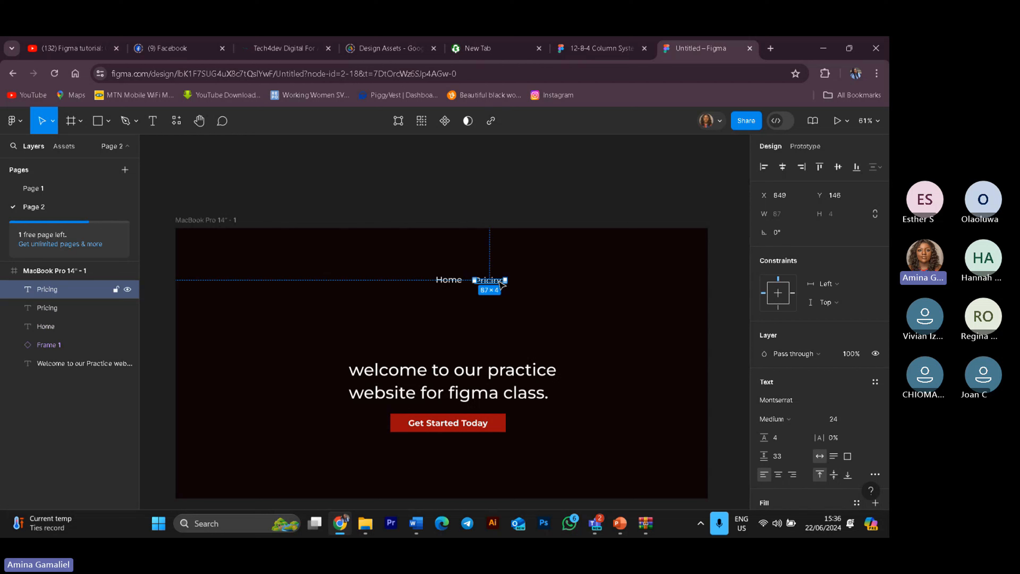
drag(502, 283, 556, 284)
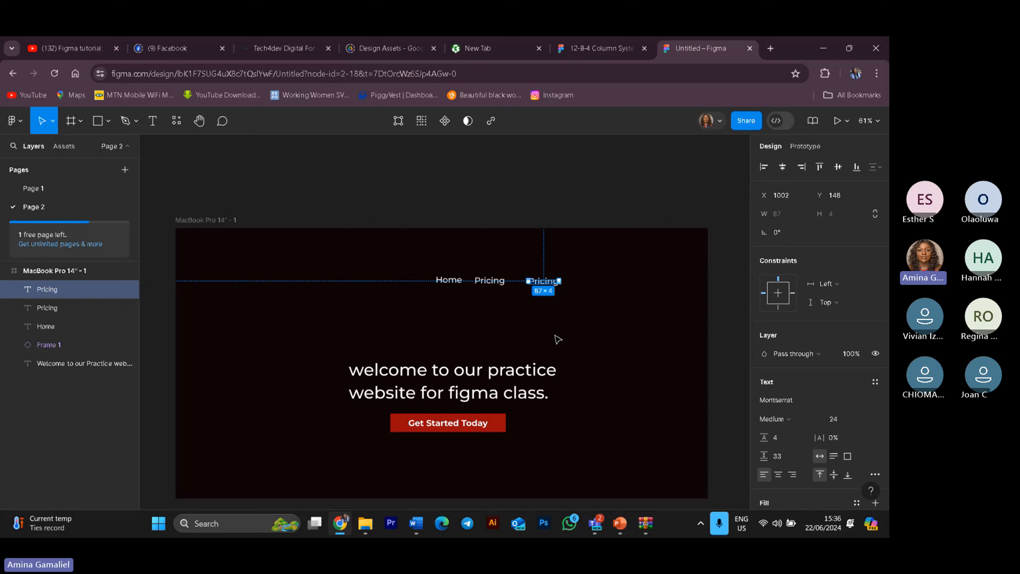
key(shift+s)
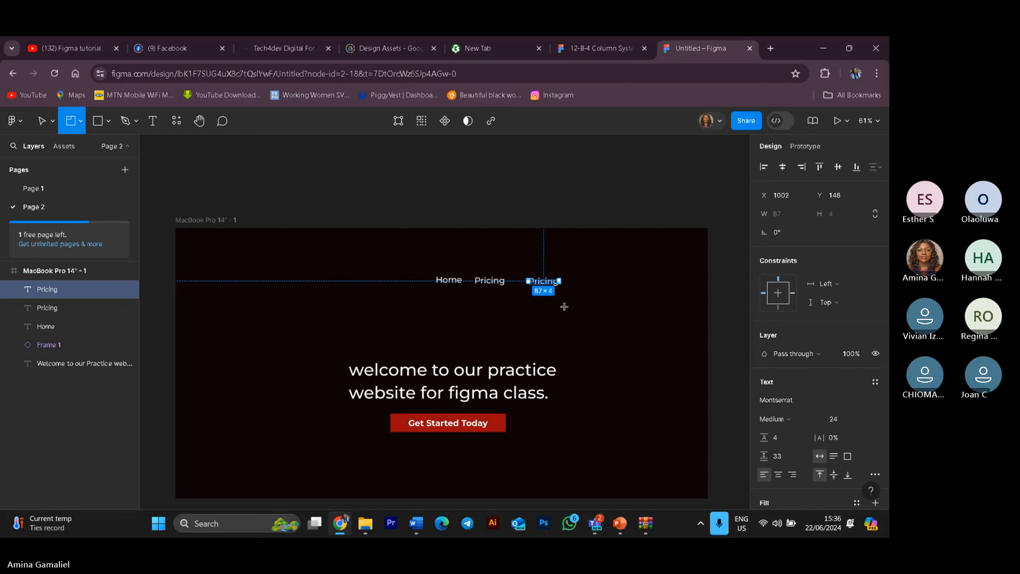
click(586, 317)
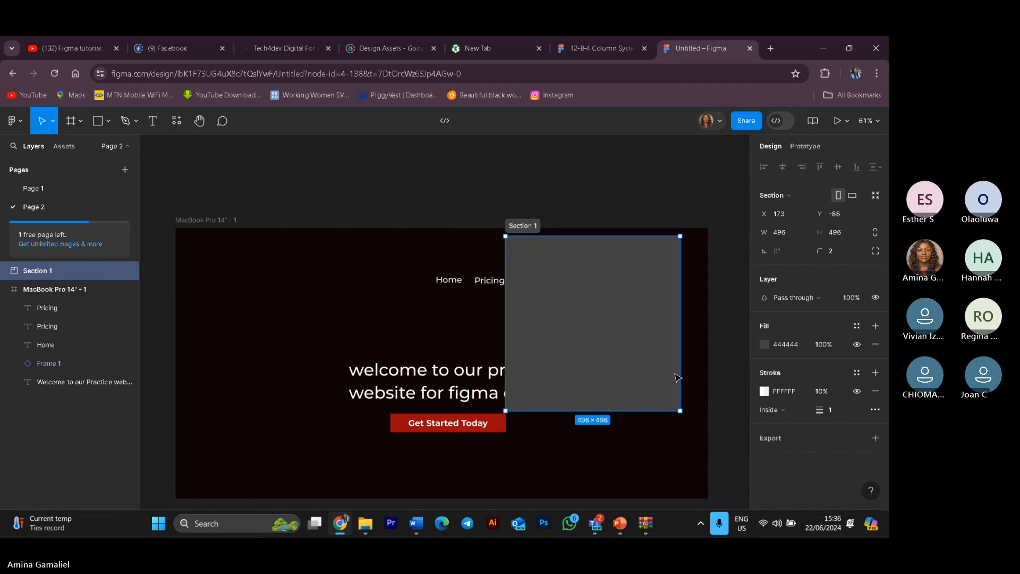
key(ctrl+z)
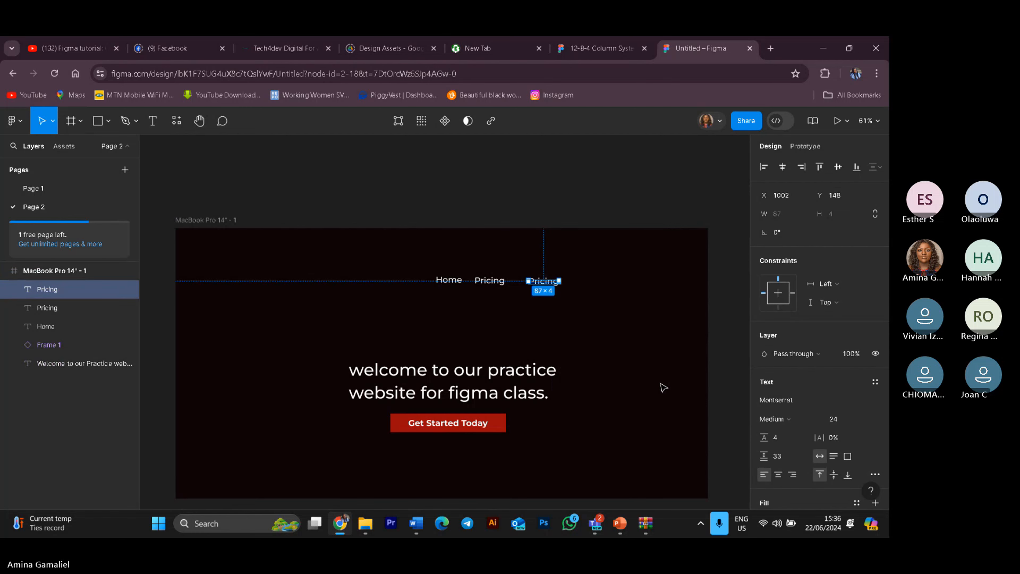
Step: Rename the new copy to Services
click(542, 286)
double_click(544, 282)
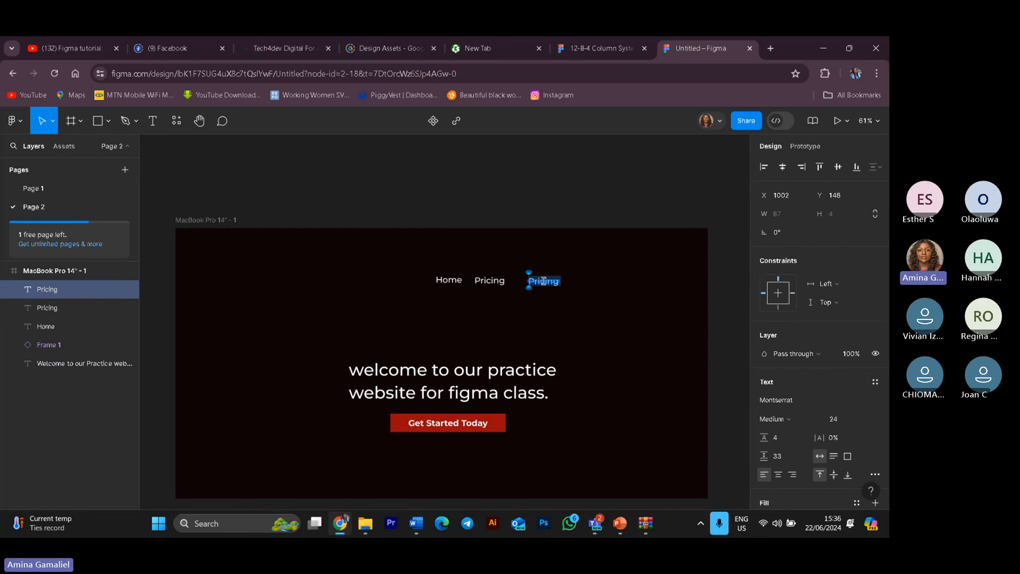
text(ser)
key(BackSpace)
key(BackSpace)
key(BackSpace)
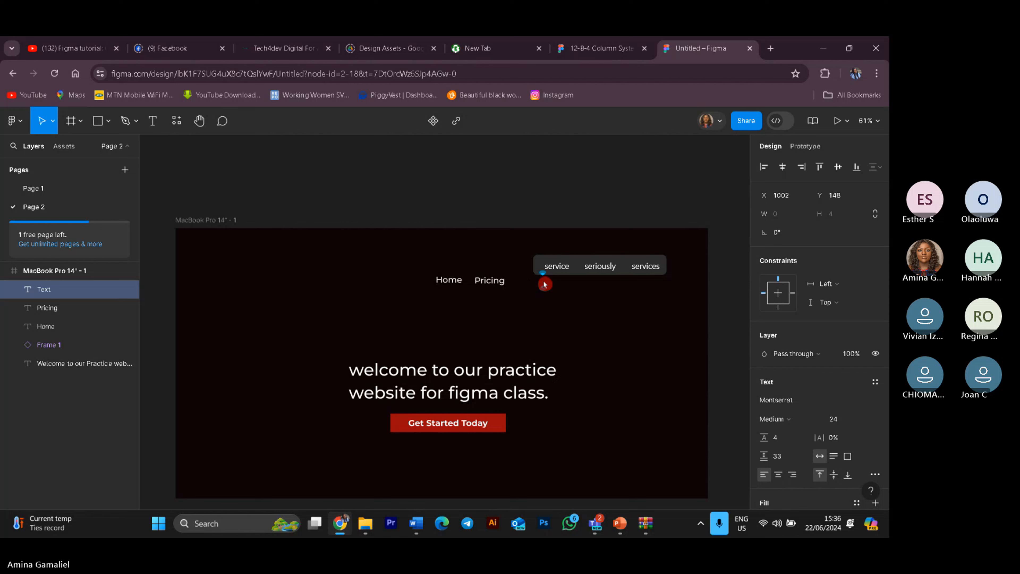
text(Ser)
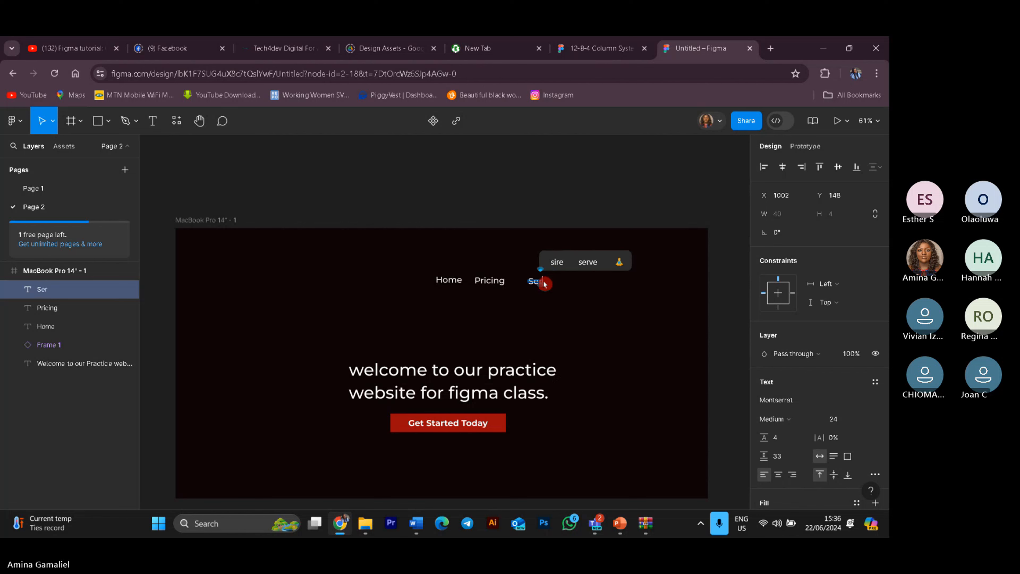
text(vice)
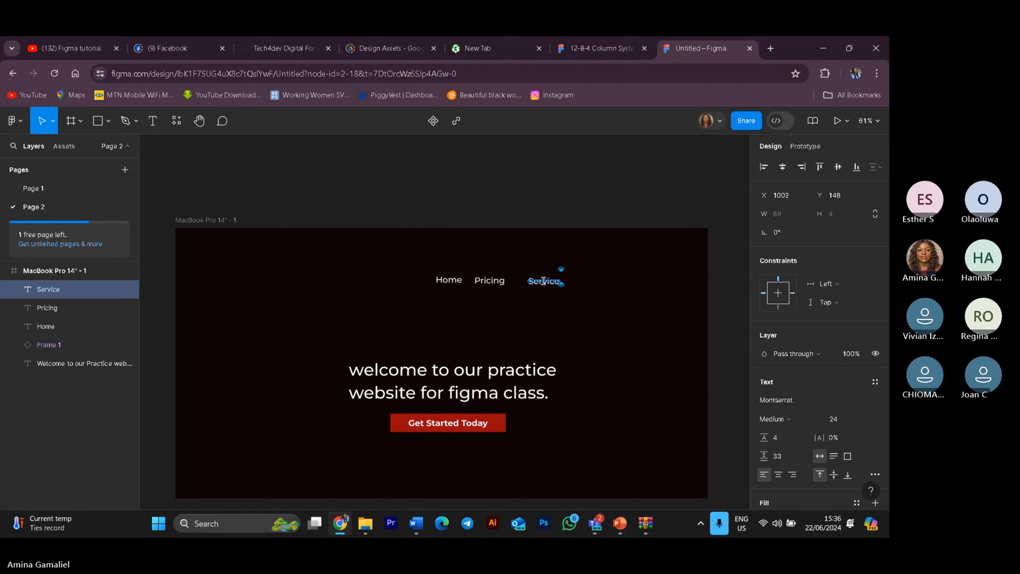
text(s)
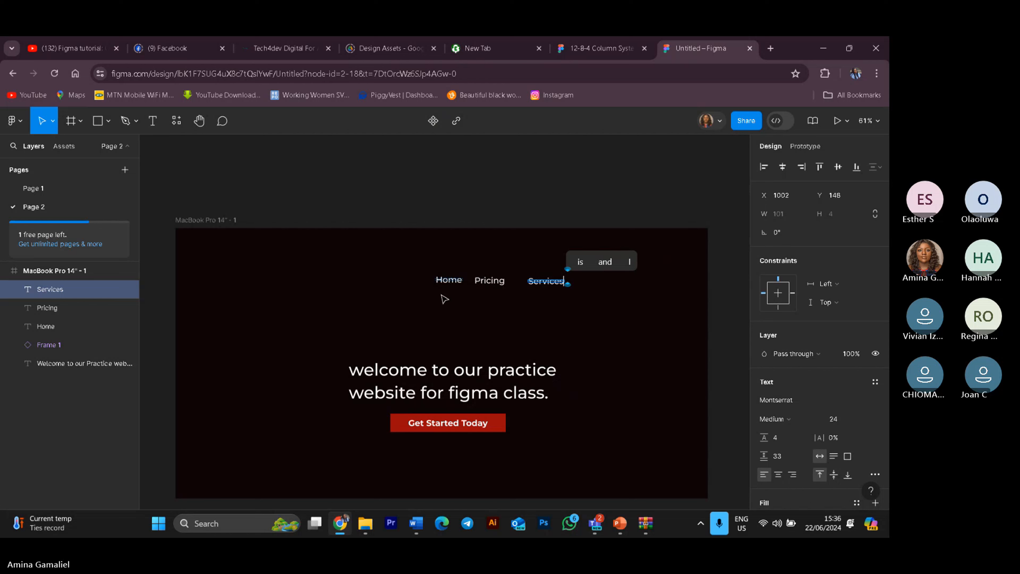
click(553, 282)
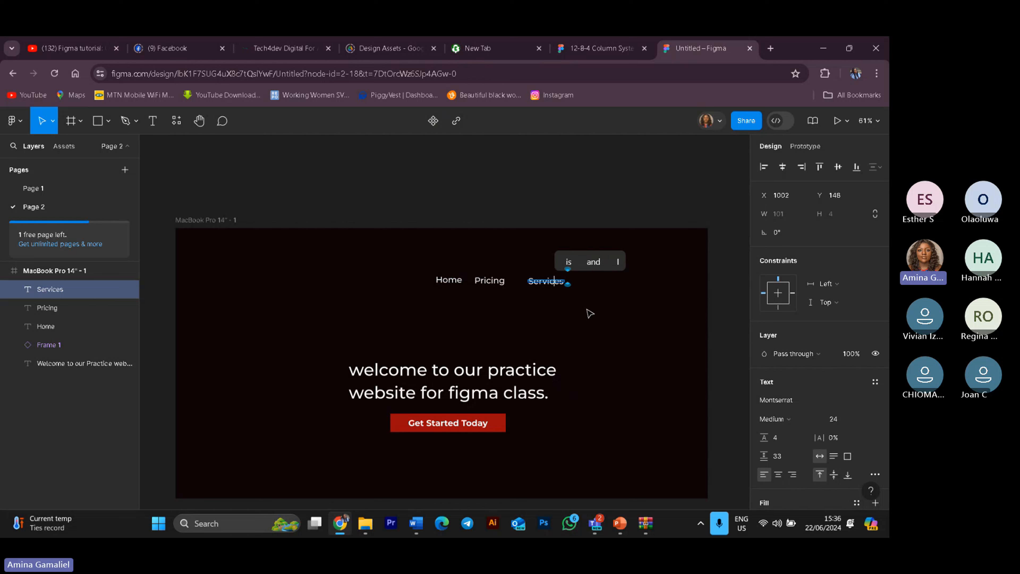
key(Escape)
click(603, 318)
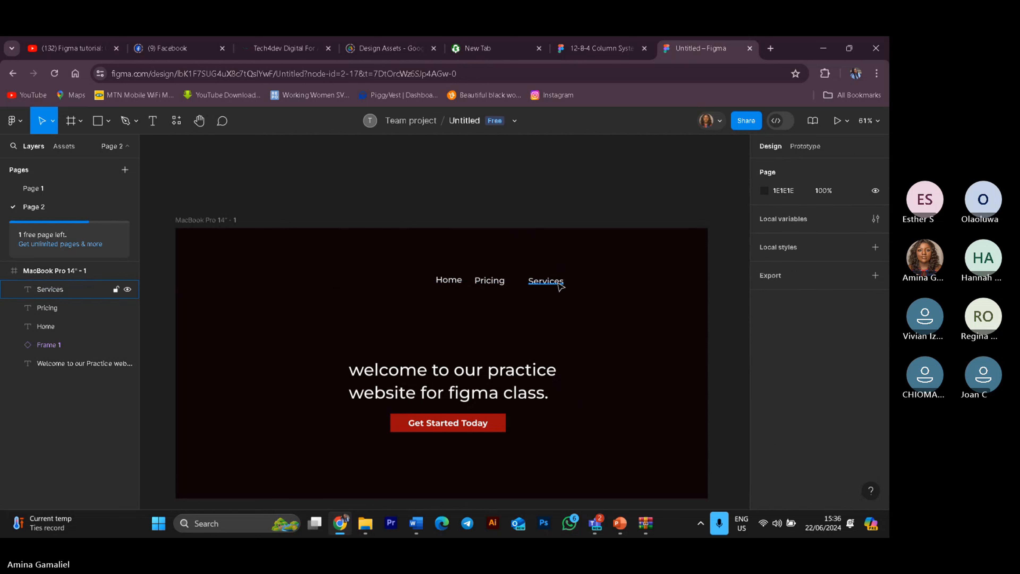
Step: Duplicate the Services label and place the copy to its right, about X 1178, Y 153
click(556, 282)
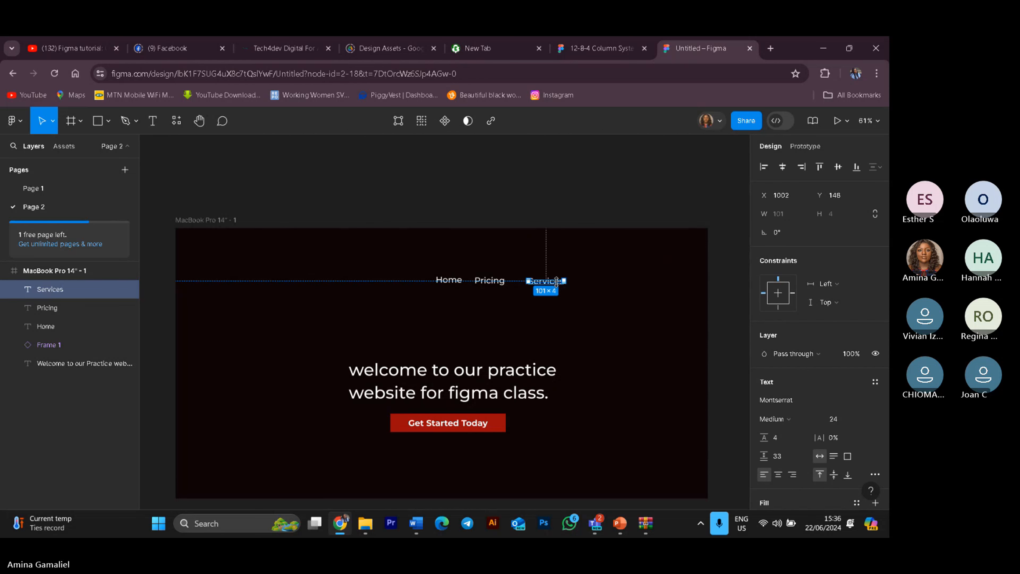
key(ctrl+d)
click(599, 301)
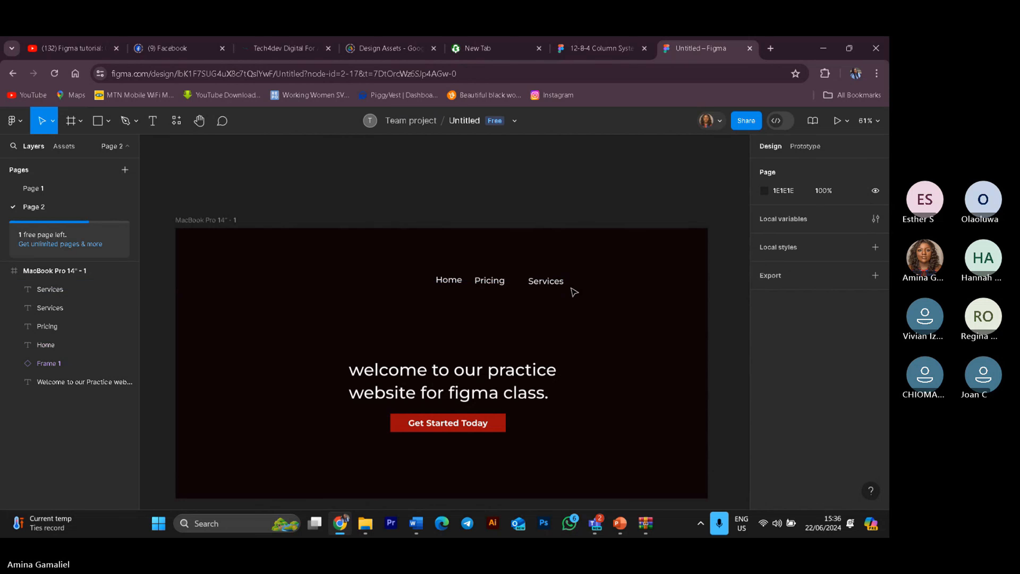
drag(560, 284, 606, 285)
Step: Rename the last copy to Contact
double_click(604, 283)
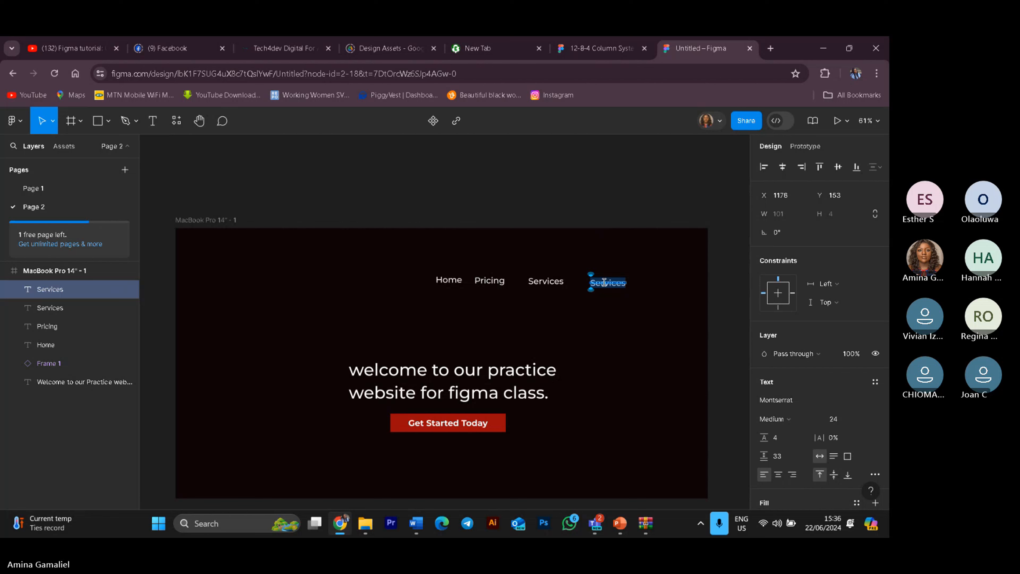
text(Co)
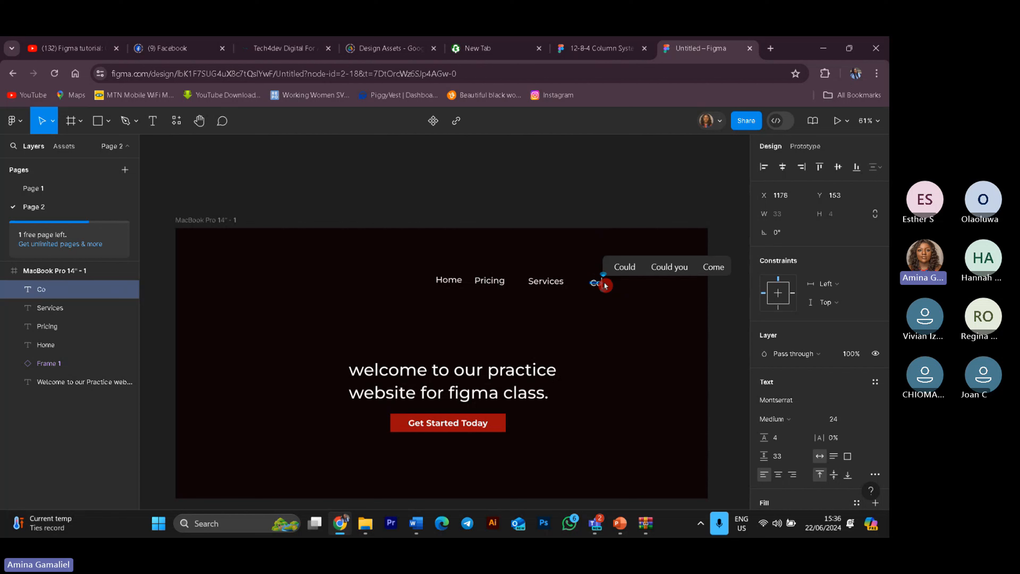
text(ntact)
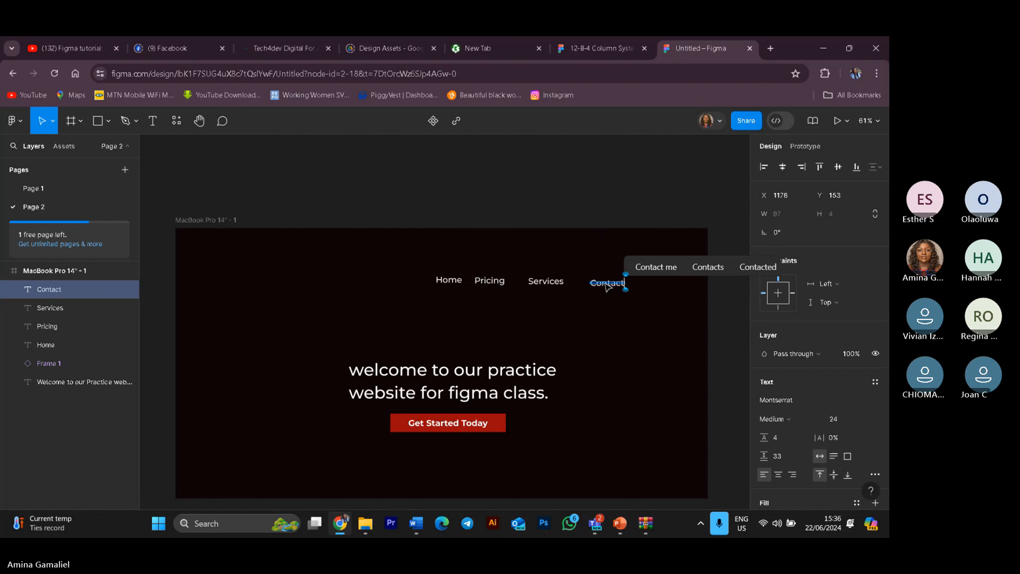
key(Escape)
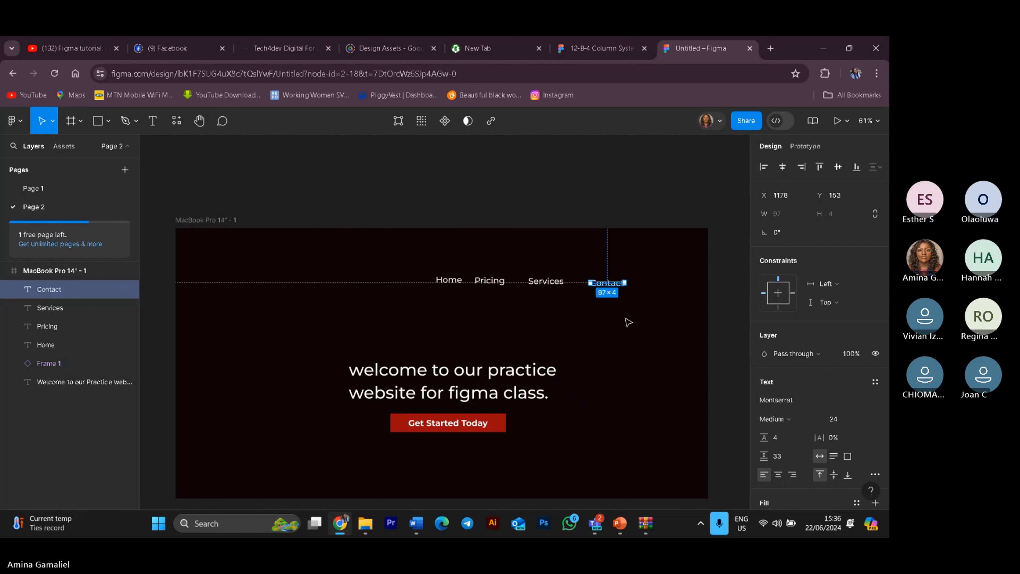
click(549, 268)
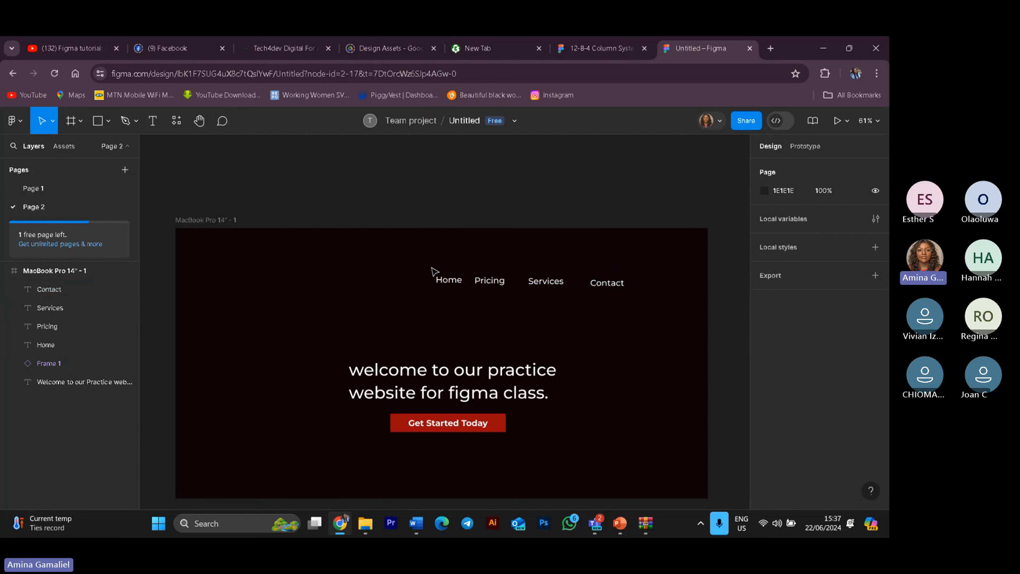
Step: Try aligning the four navigation labels by their centres and tops, then undo the alignment
mouse_move(428, 266)
mouse_down()
mouse_move(644, 299)
mouse_move(637, 308)
mouse_up()
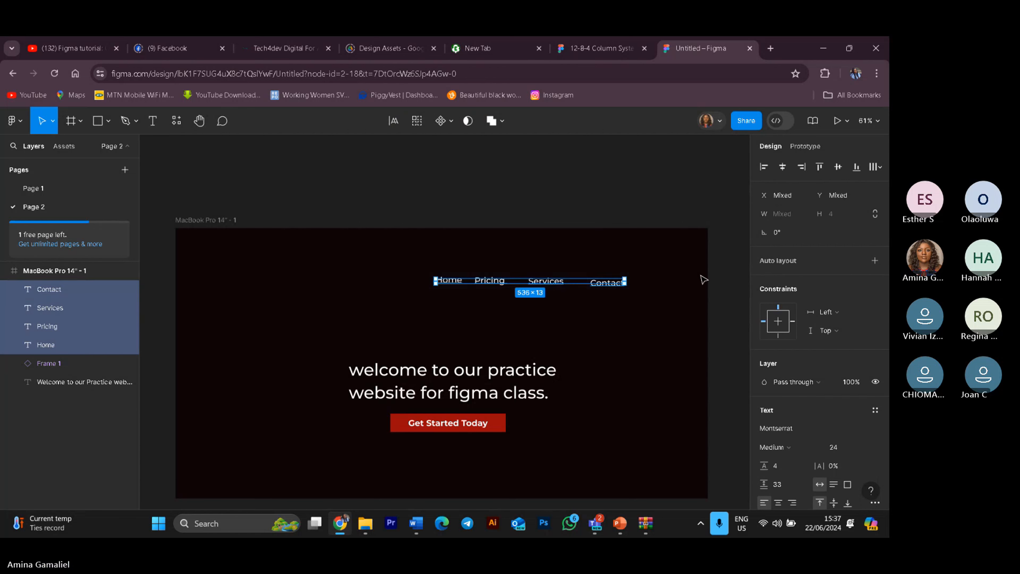
click(785, 170)
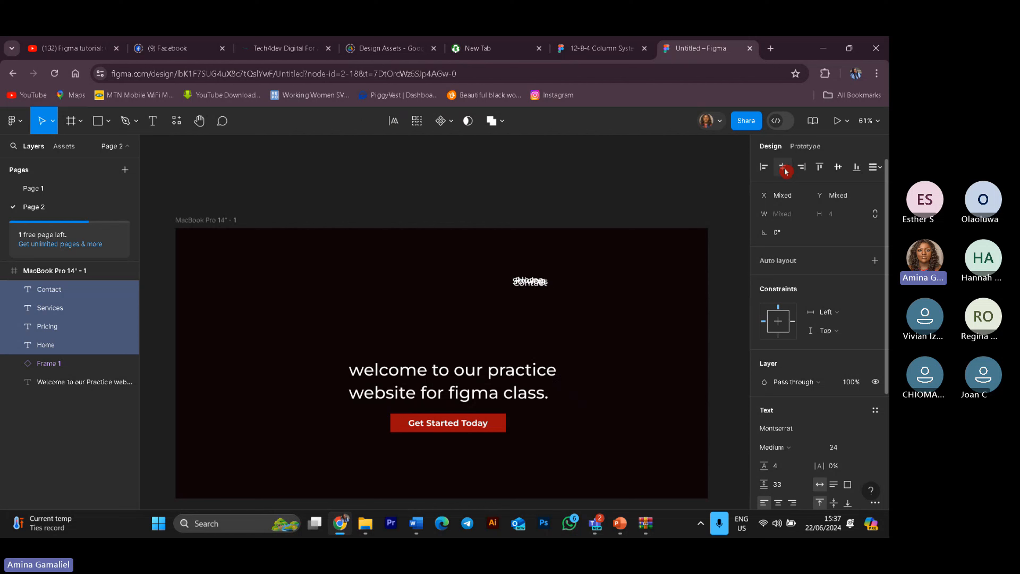
click(797, 170)
click(840, 170)
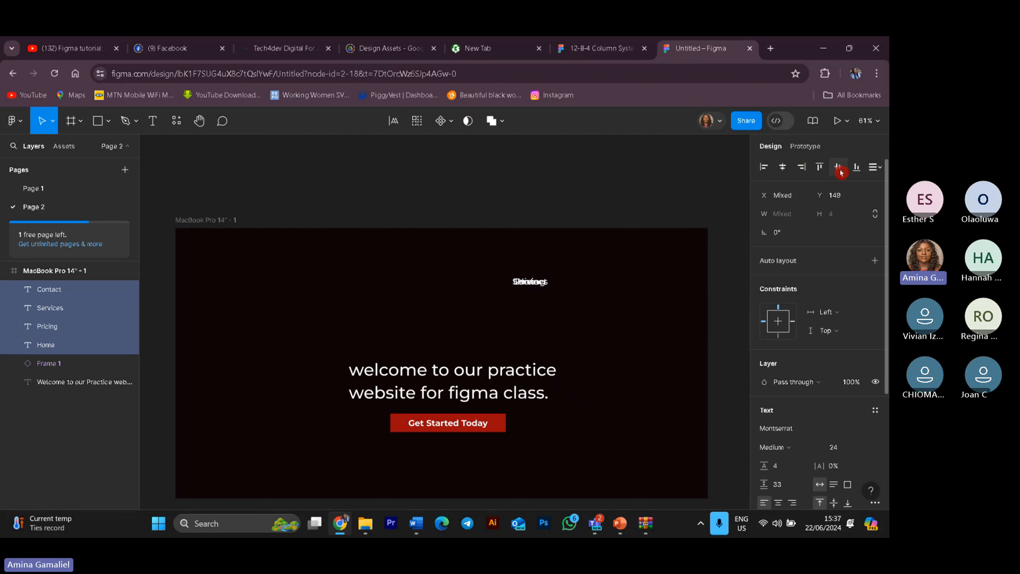
click(819, 169)
key(ctrl+z)
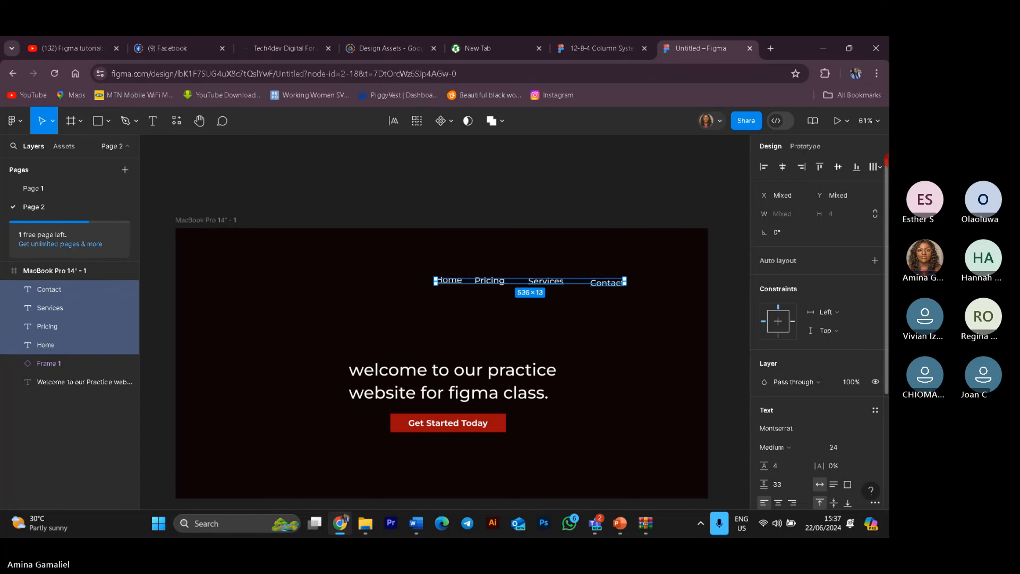
Step: Distribute horizontal spacing across the four navigation labels and tidy them into an evenly spaced row
click(878, 166)
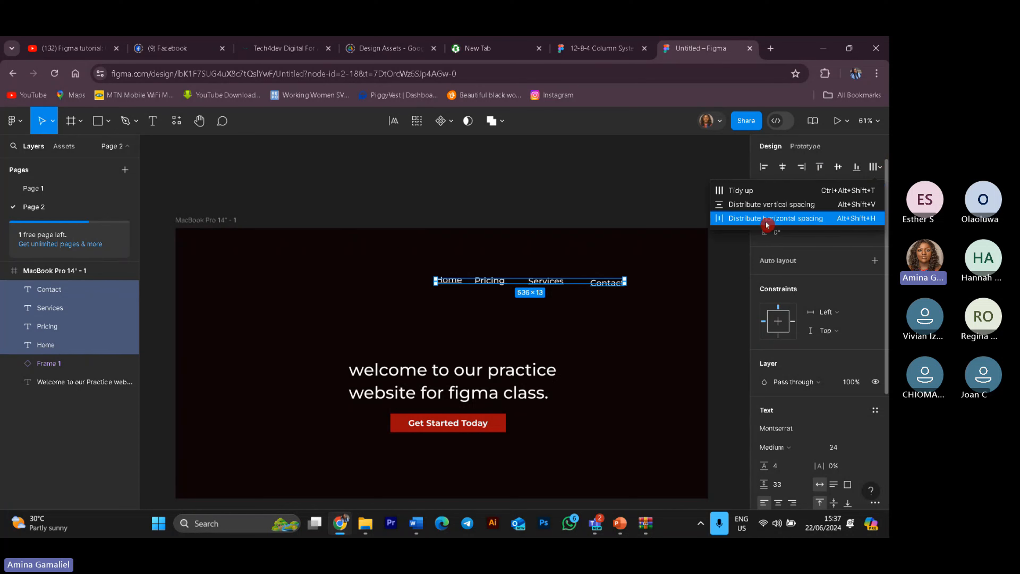
click(768, 211)
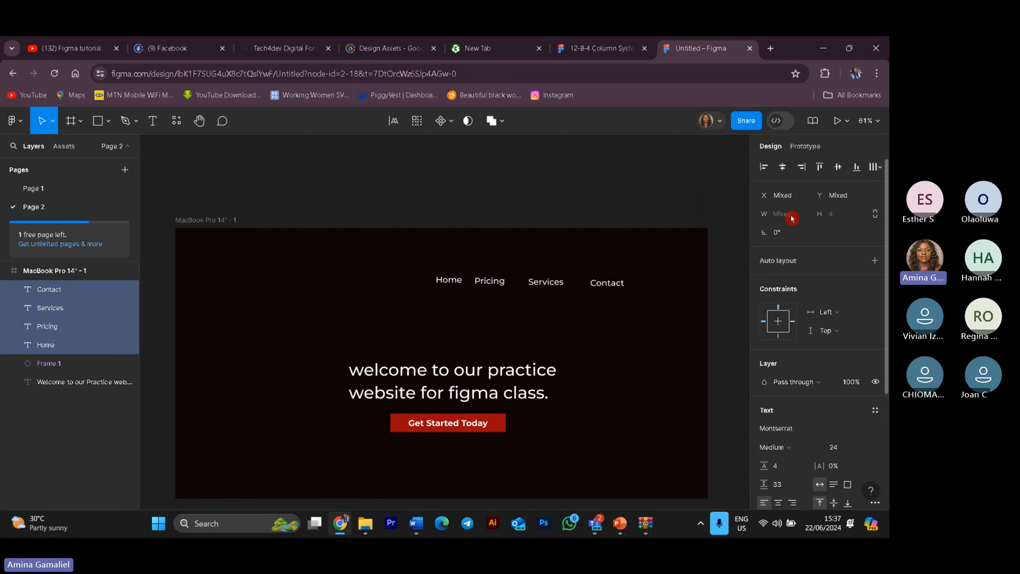
click(878, 167)
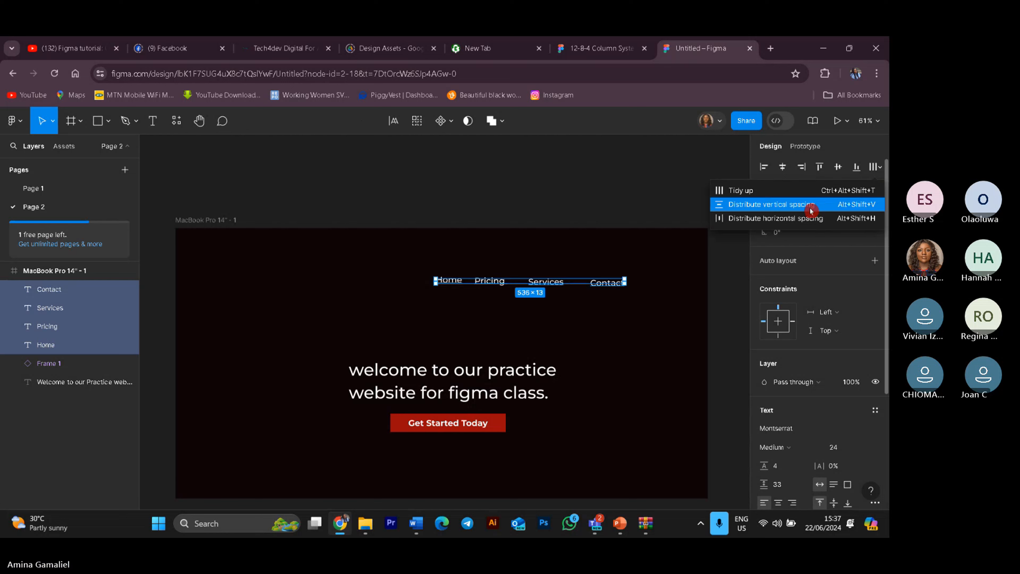
click(800, 218)
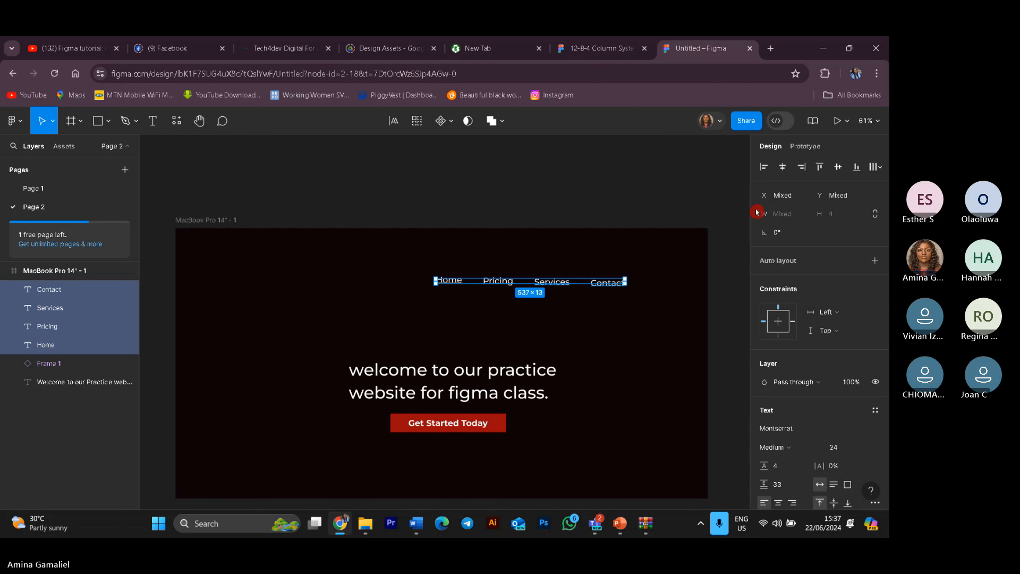
click(881, 167)
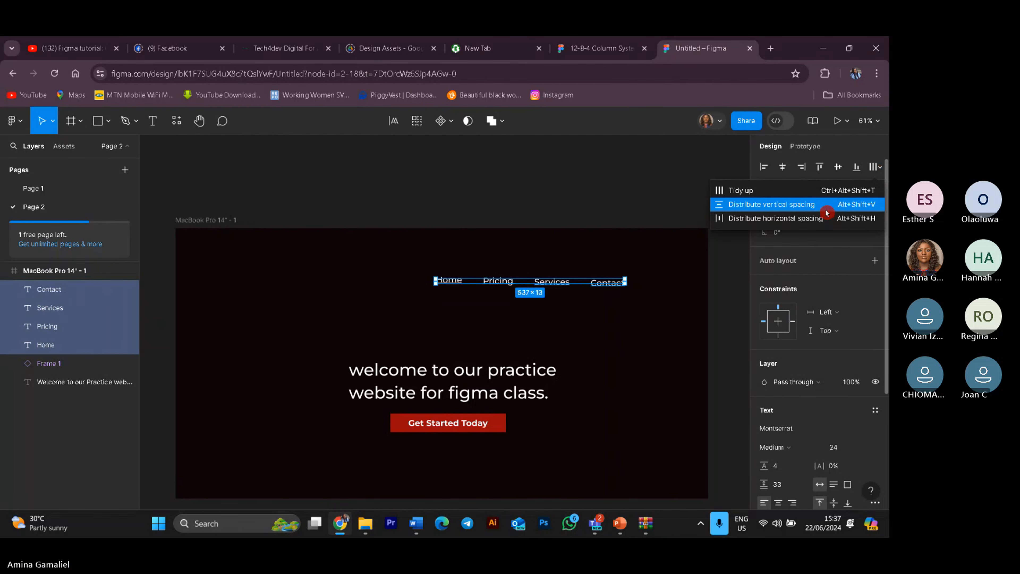
click(826, 213)
click(879, 174)
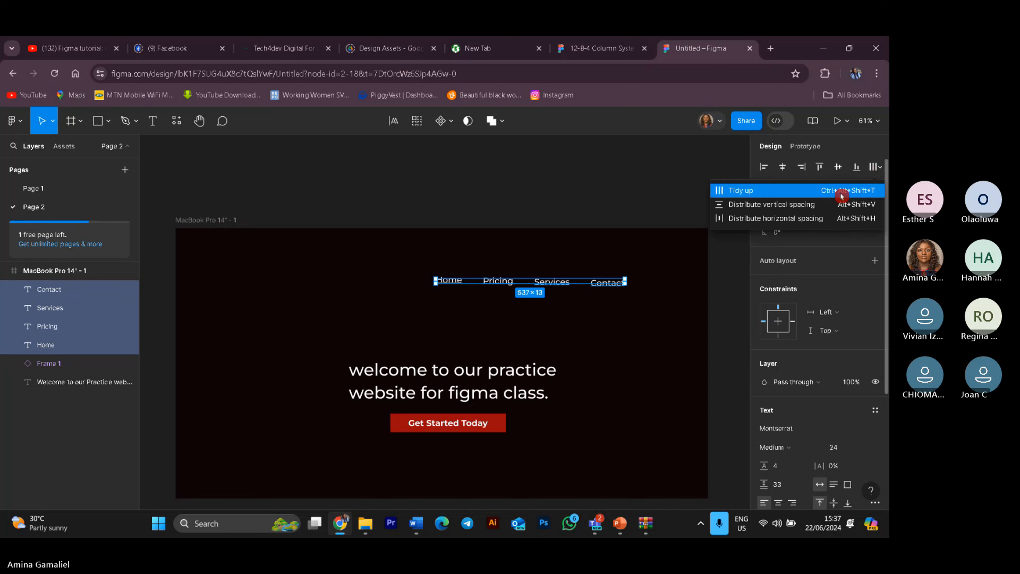
click(784, 211)
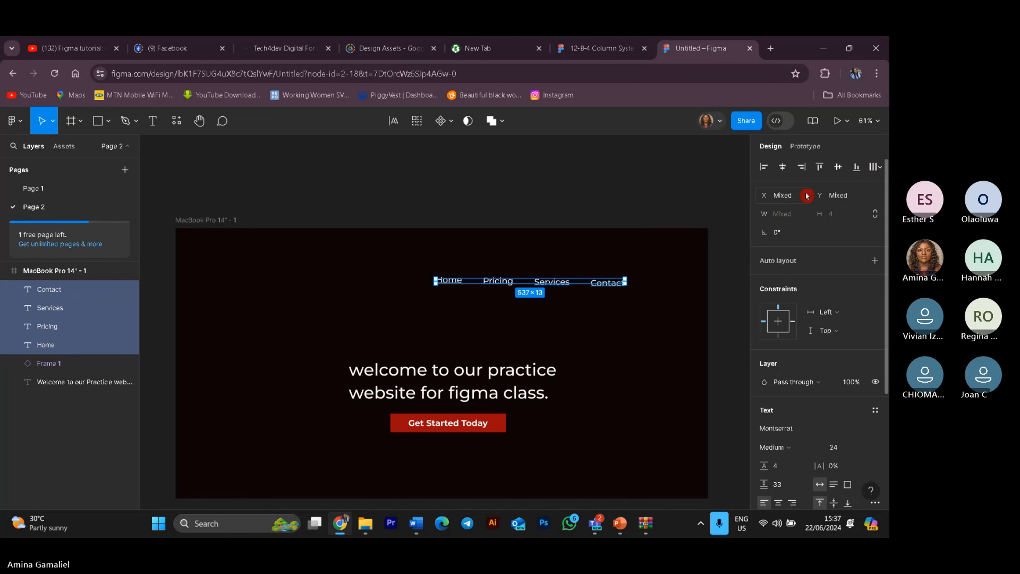
click(878, 167)
click(733, 200)
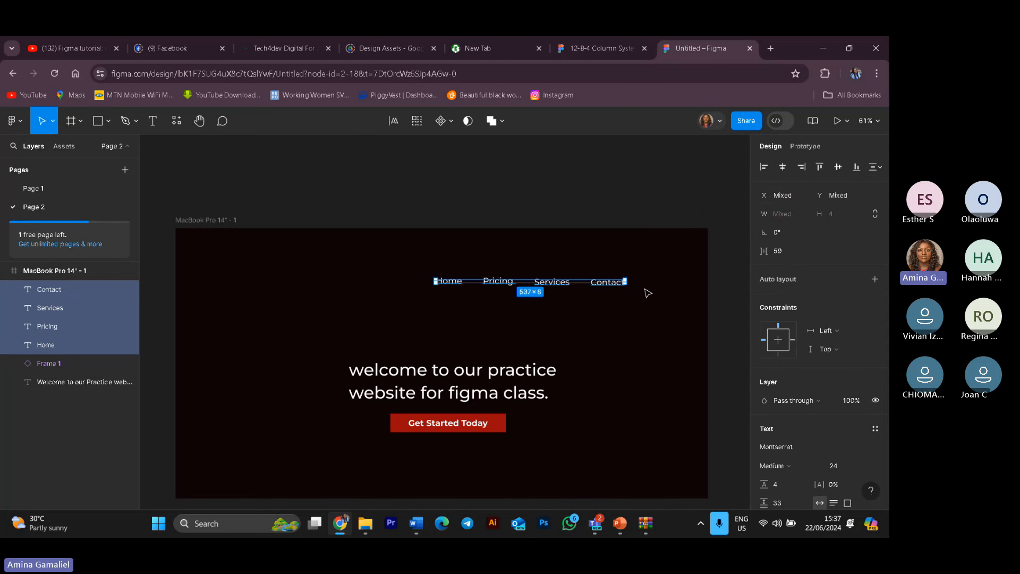
Step: Align the four navigation labels by their vertical centres
click(839, 168)
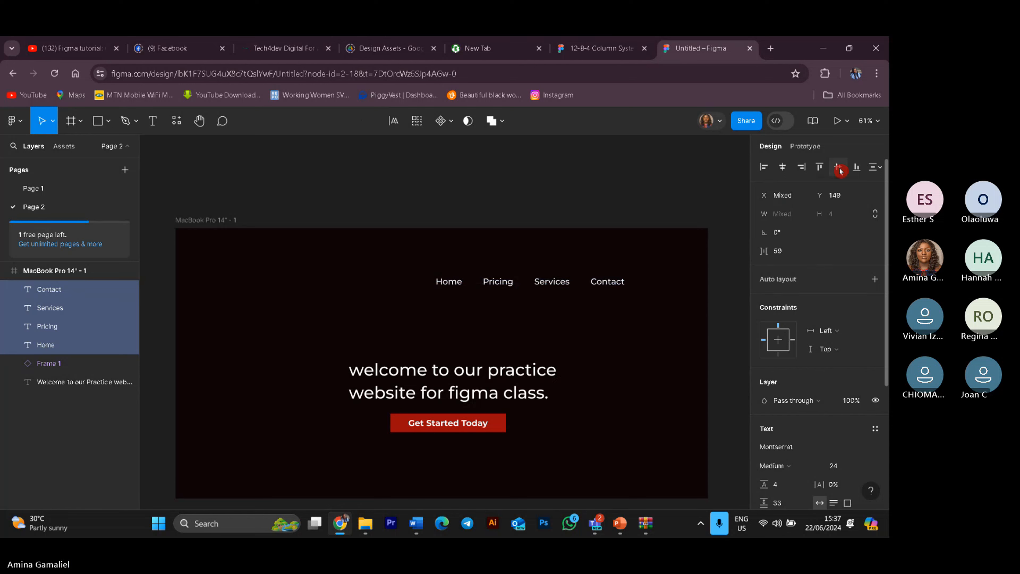
click(623, 358)
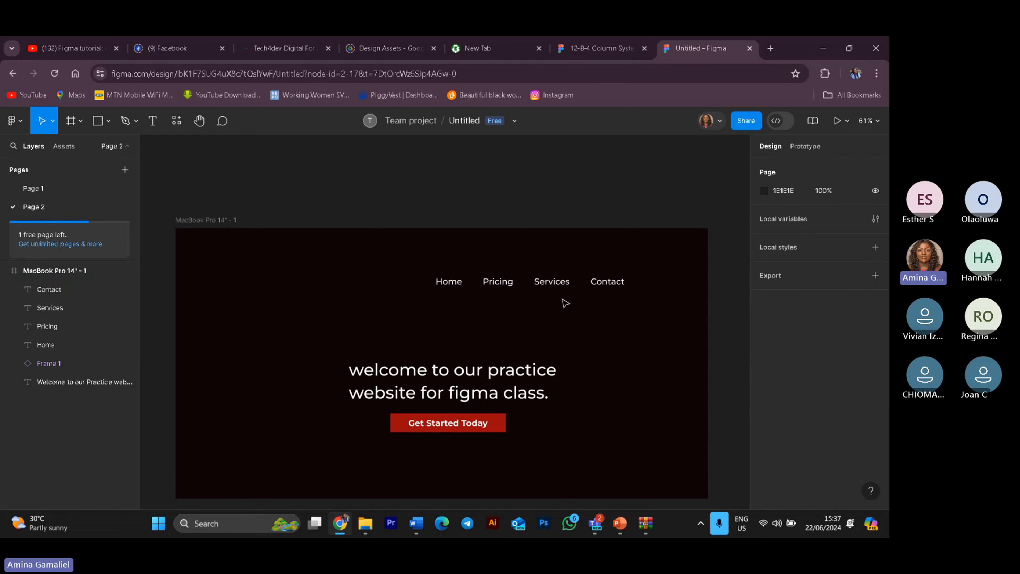
Step: Select the four navigation labels and group them together
drag(422, 264, 677, 301)
click(594, 312)
drag(418, 260, 631, 287)
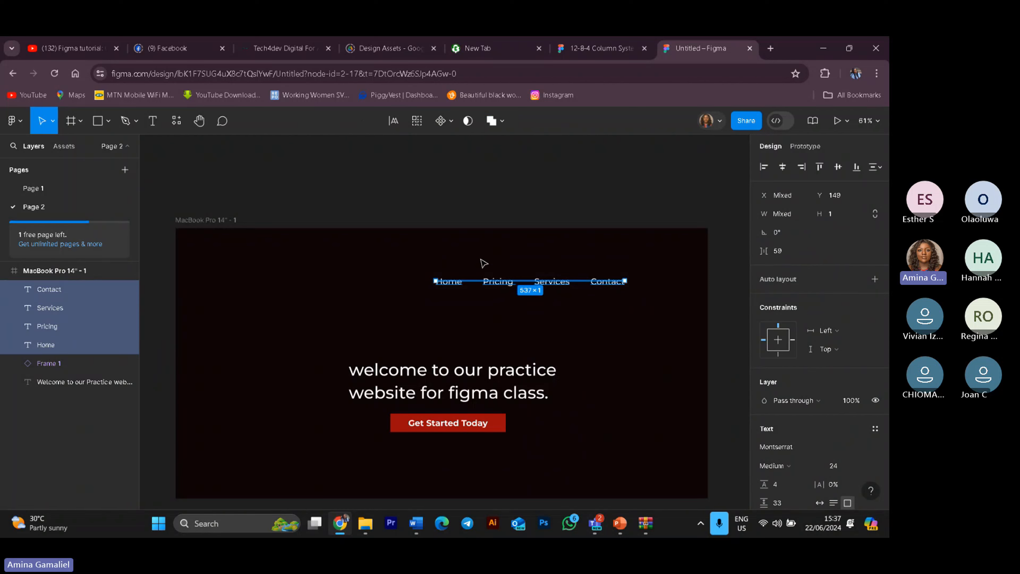
click(471, 294)
drag(471, 294, 629, 279)
key(ctrl+z)
drag(418, 260, 679, 305)
key(ctrl+g)
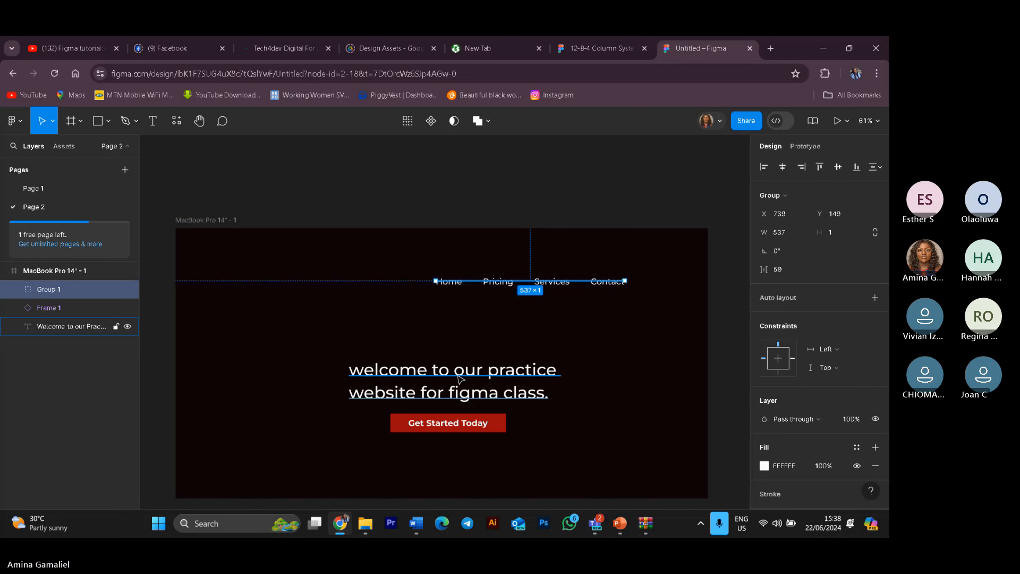
Step: Set the navigation group's horizontal and vertical constraints to Center
click(602, 333)
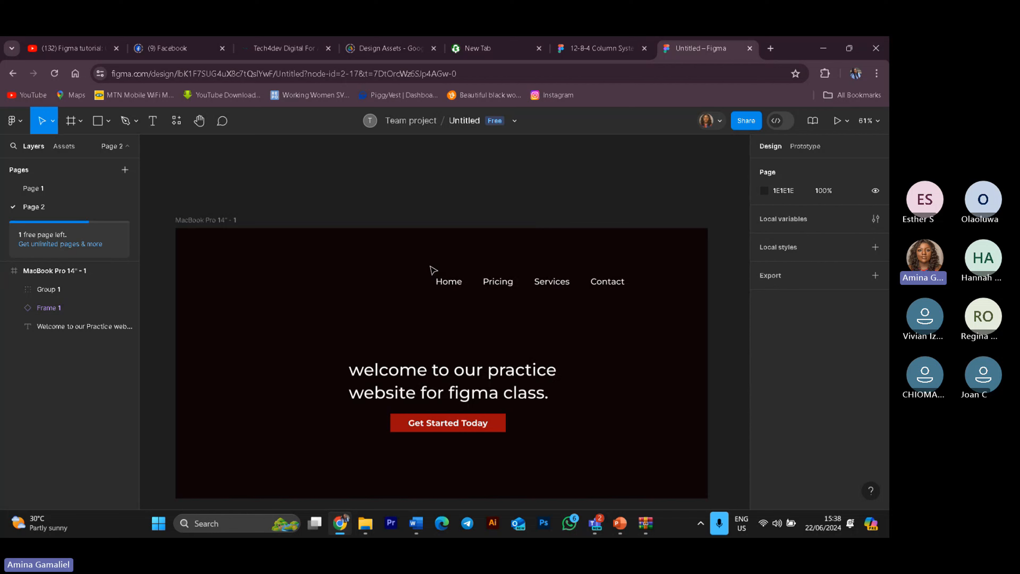
click(438, 279)
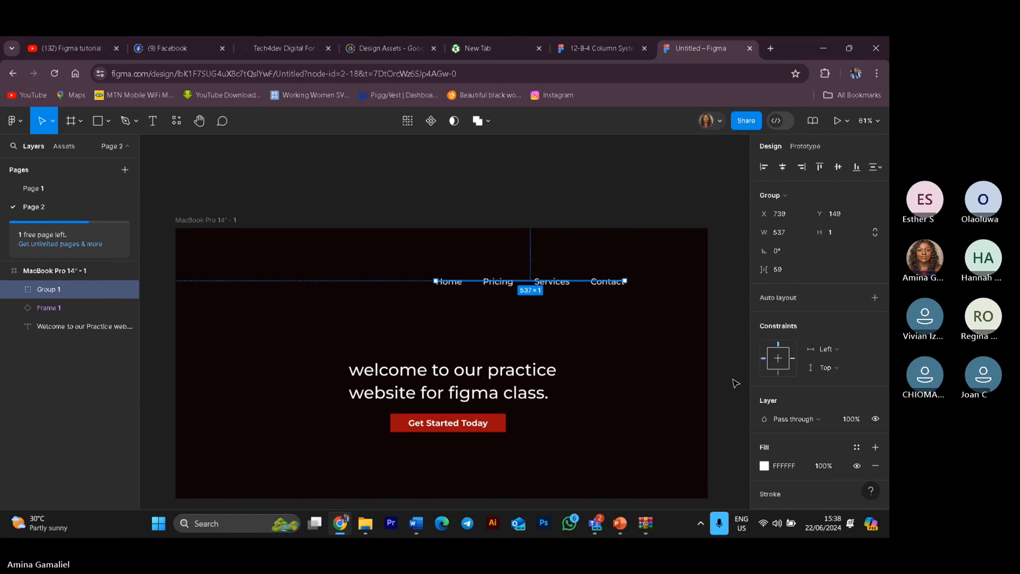
click(827, 349)
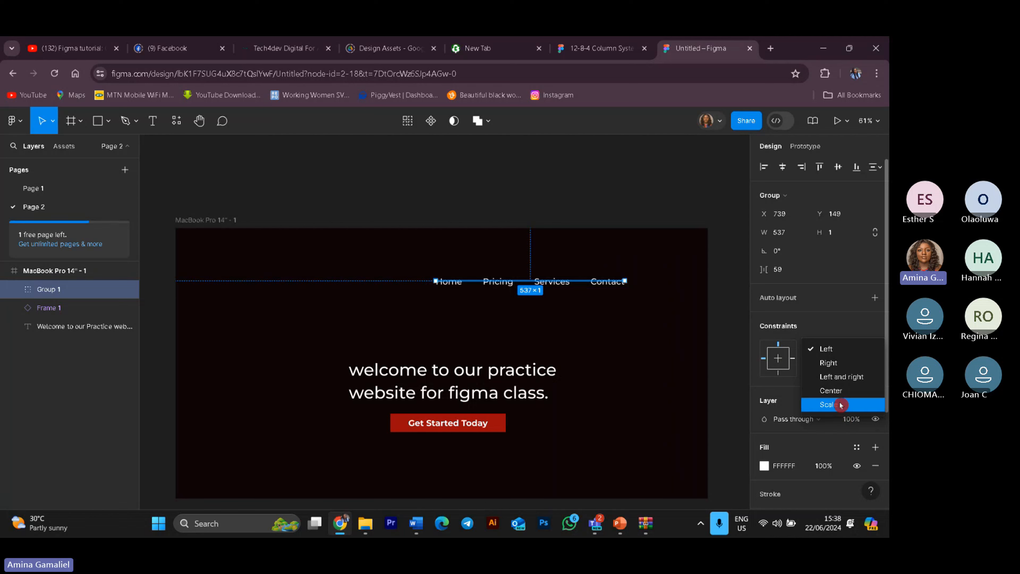
click(839, 390)
click(837, 374)
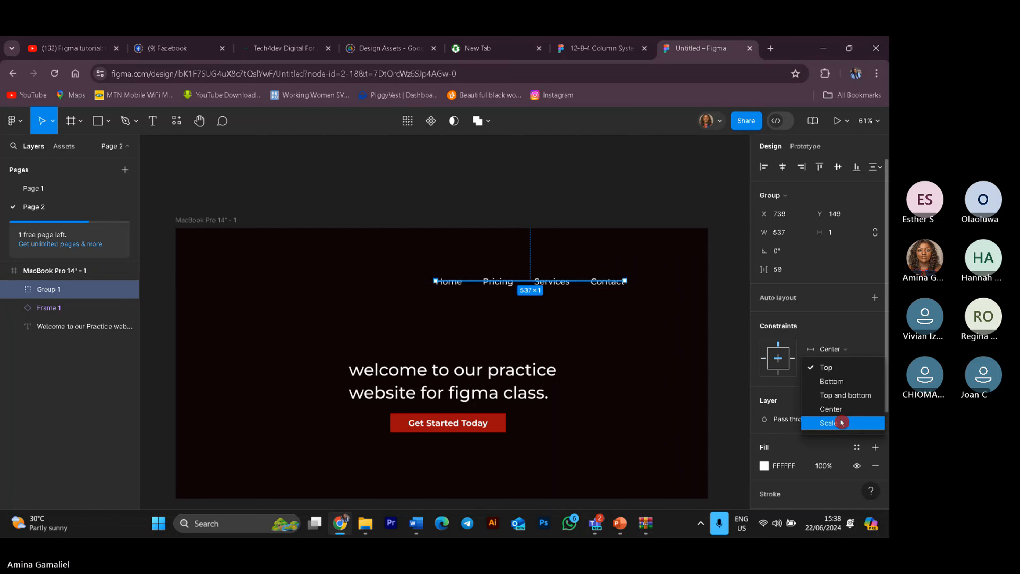
click(838, 410)
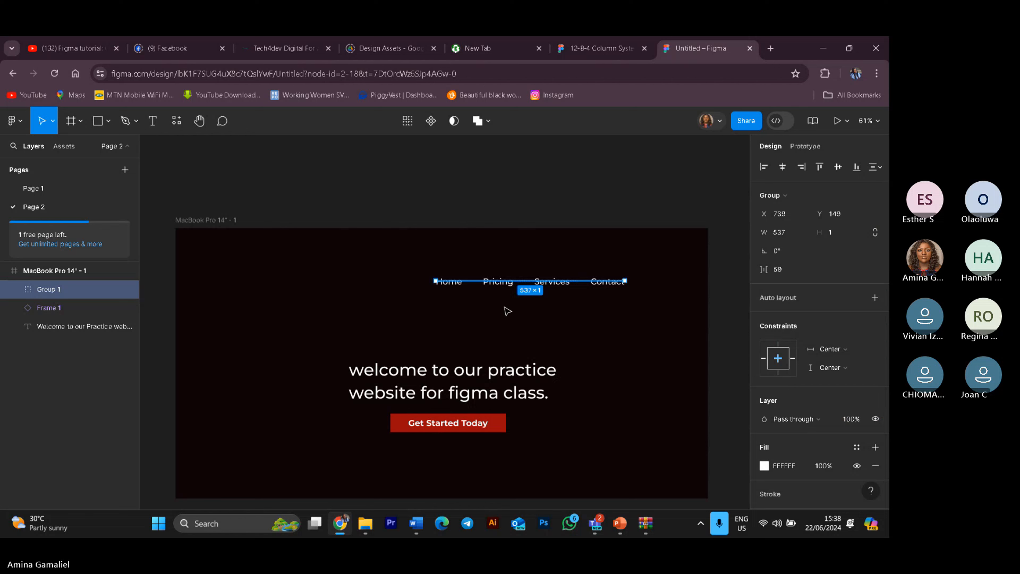
click(636, 326)
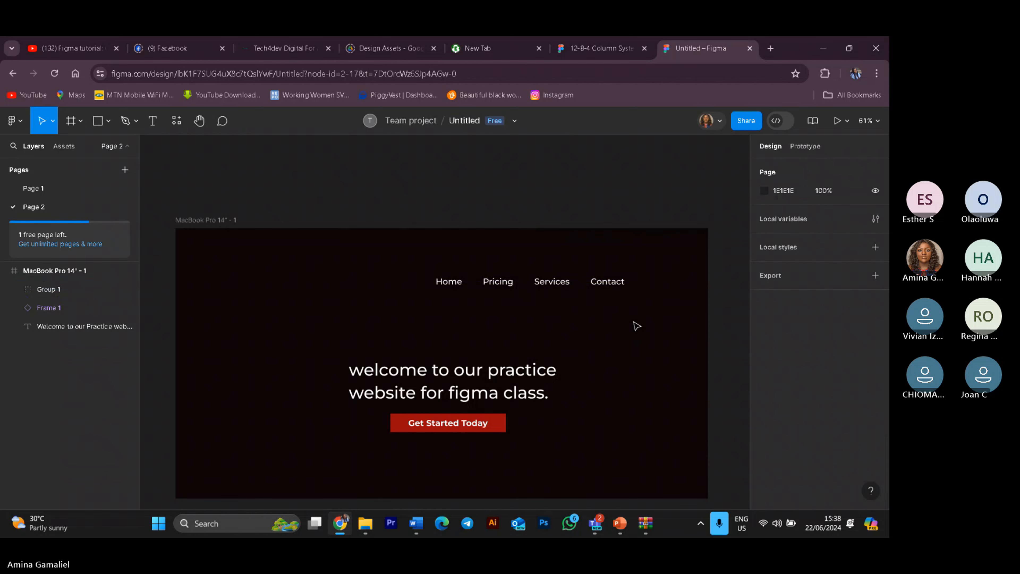
Step: Move the navigation group to about X 856, Y 121 near the frame's top-right
drag(433, 269, 628, 311)
click(590, 265)
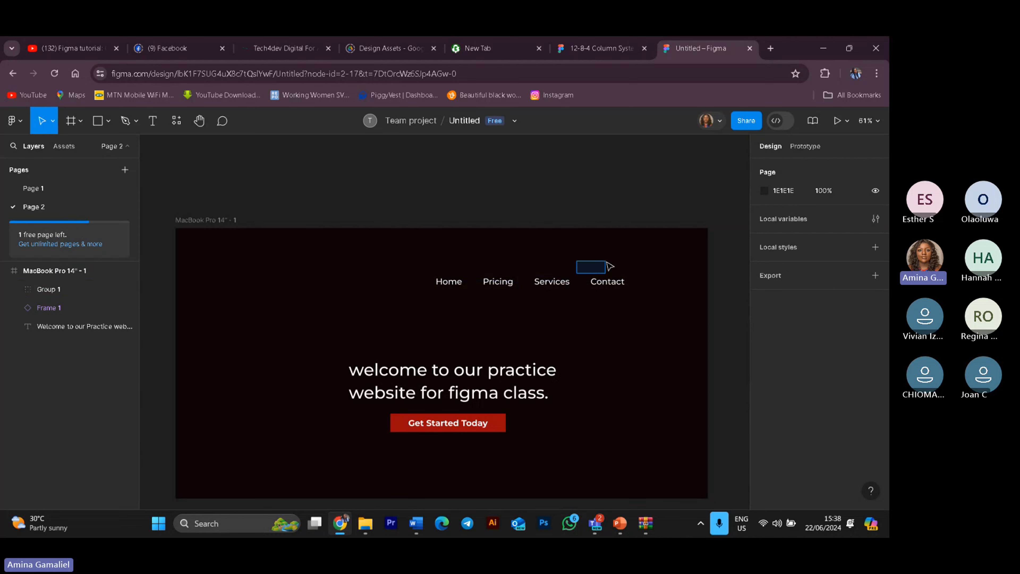
drag(413, 267, 647, 315)
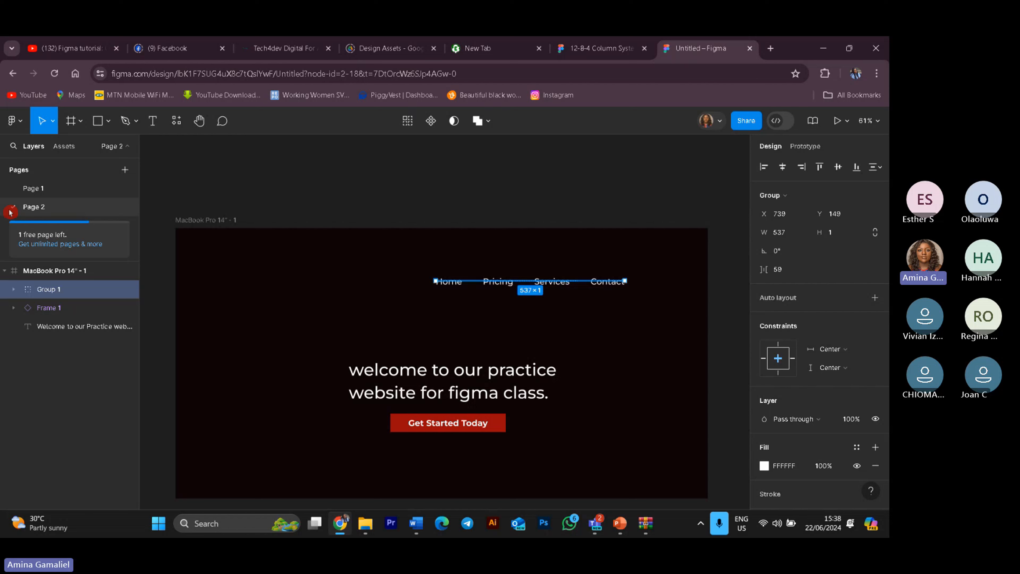
click(303, 187)
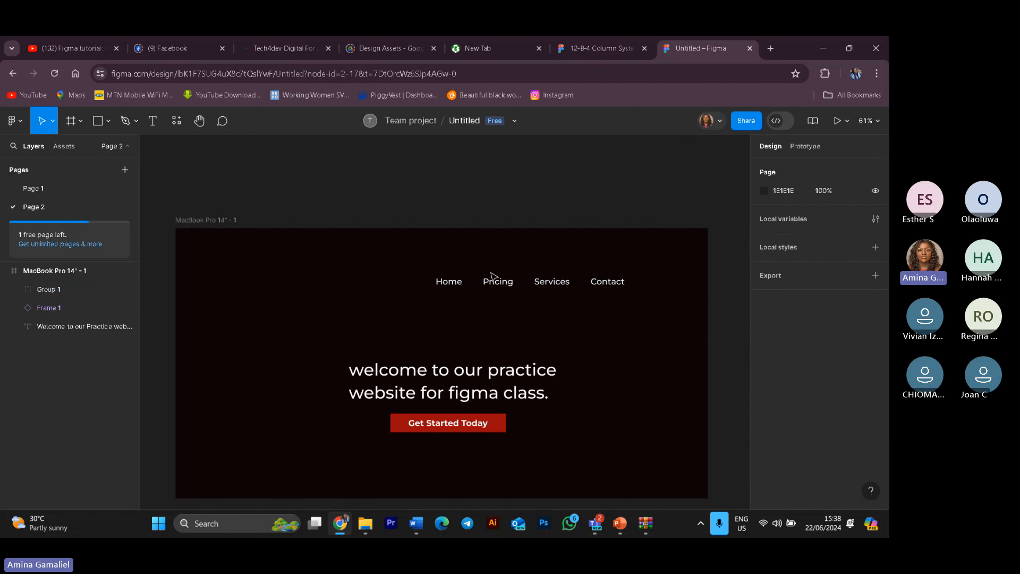
drag(501, 283, 544, 279)
click(601, 376)
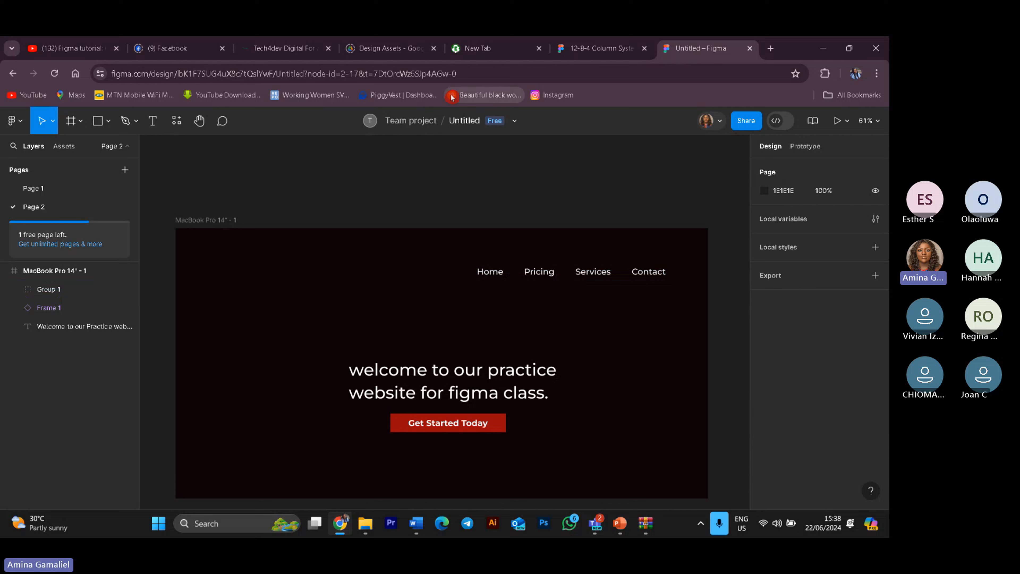
Step: Switch the frame to portrait orientation and back to landscape to test the navigation constraints
click(74, 275)
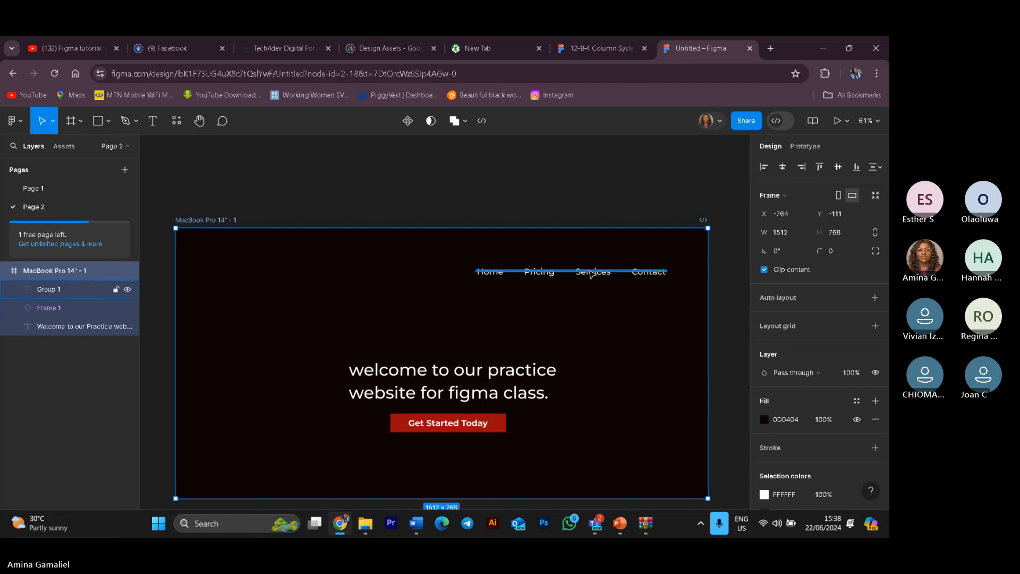
click(839, 197)
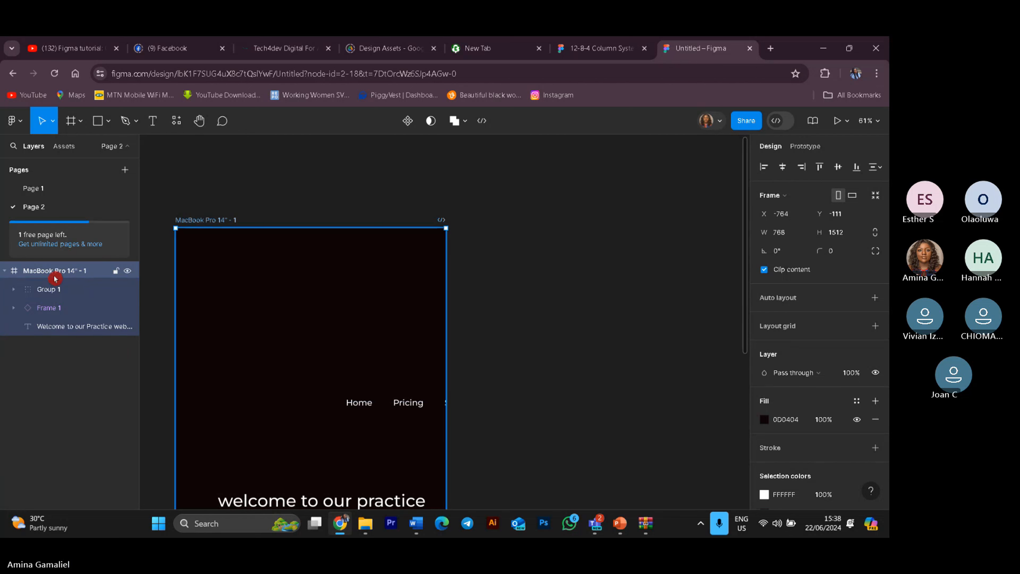
click(45, 369)
click(23, 274)
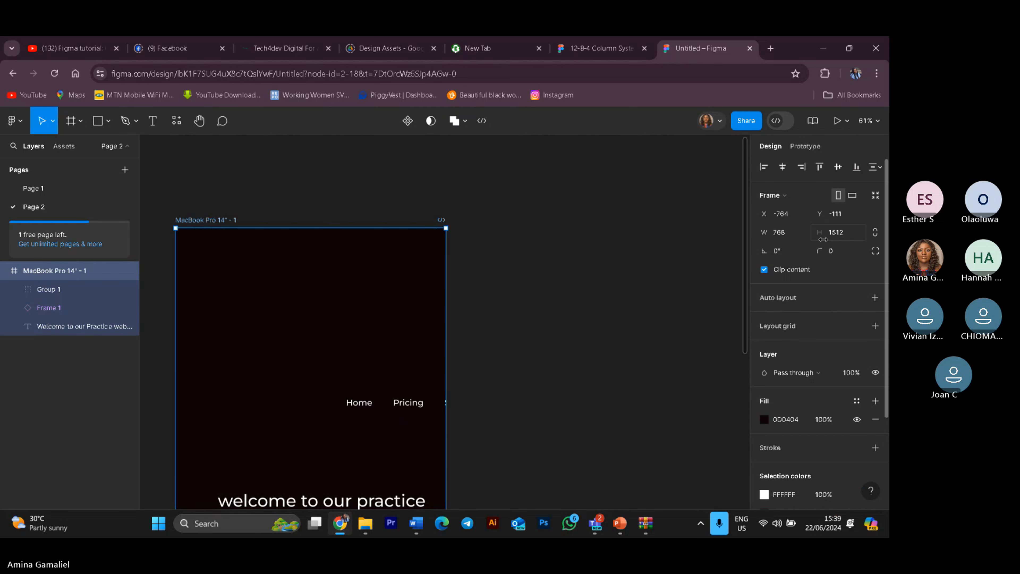
click(852, 195)
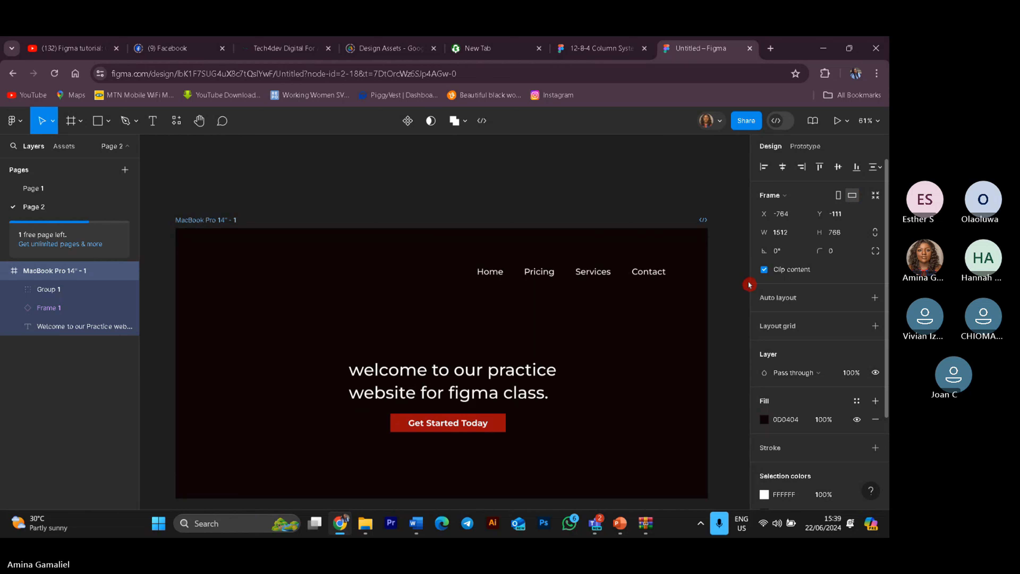
Step: Nudge the frame on the canvas and add a horizontal auto layout to the navigation group
drag(494, 266, 467, 264)
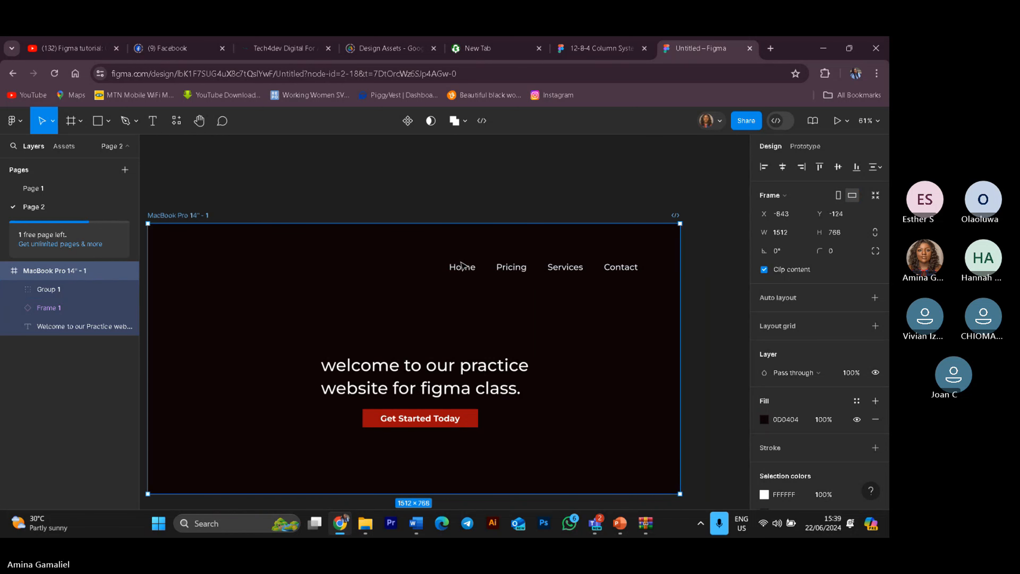
click(88, 294)
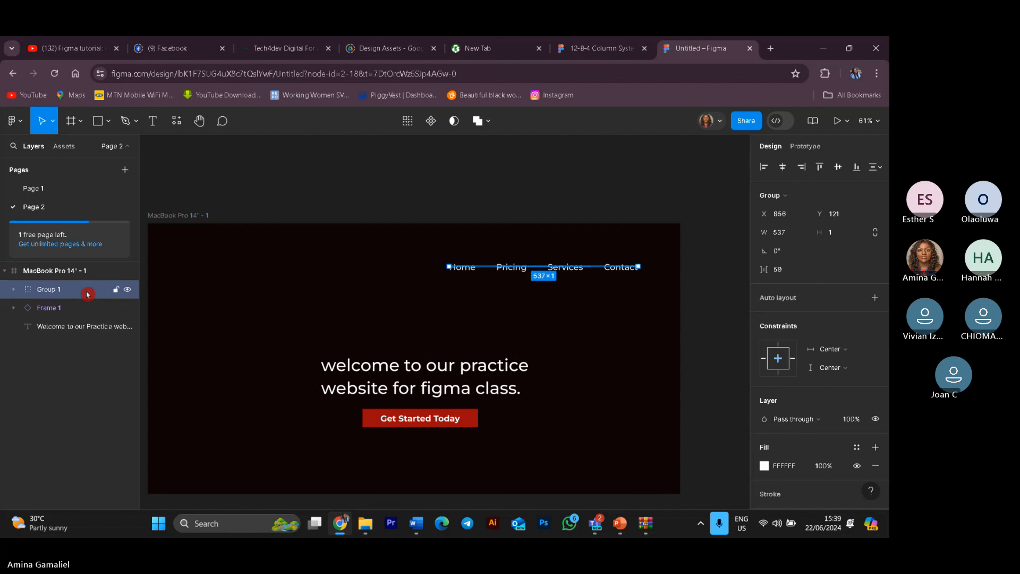
click(87, 369)
click(91, 298)
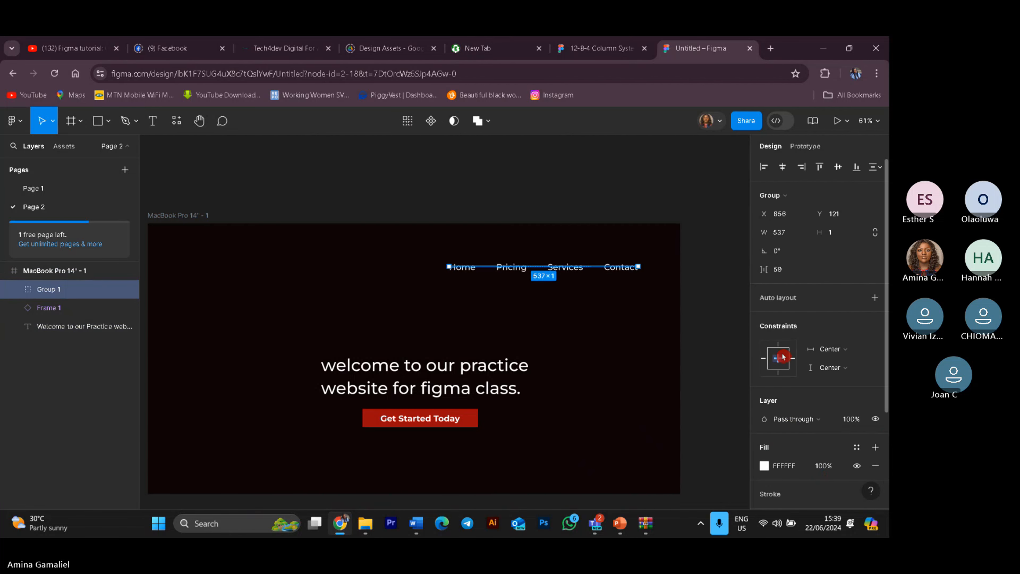
scroll(849, 350, down, 3)
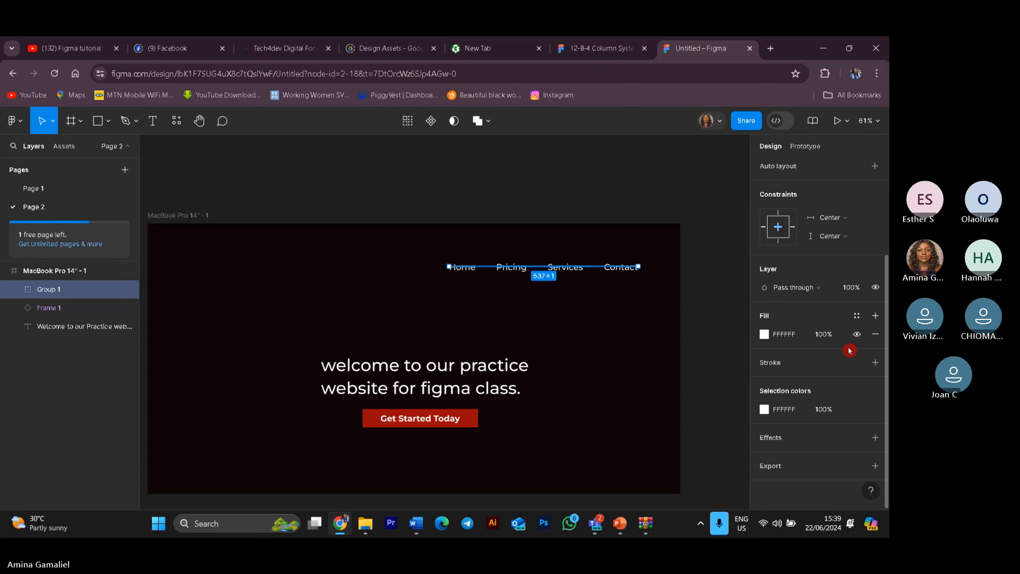
scroll(849, 350, up, 3)
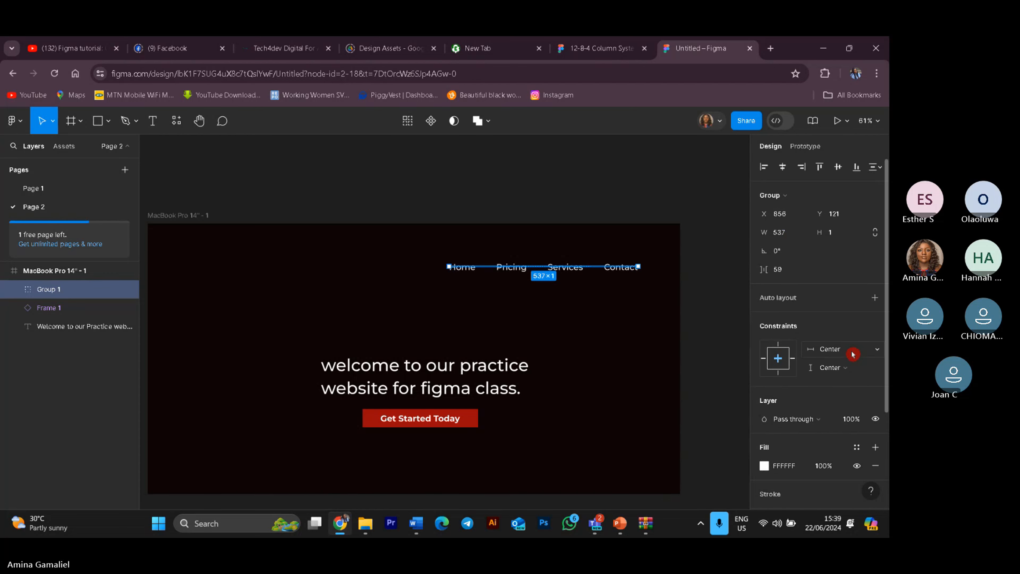
click(875, 298)
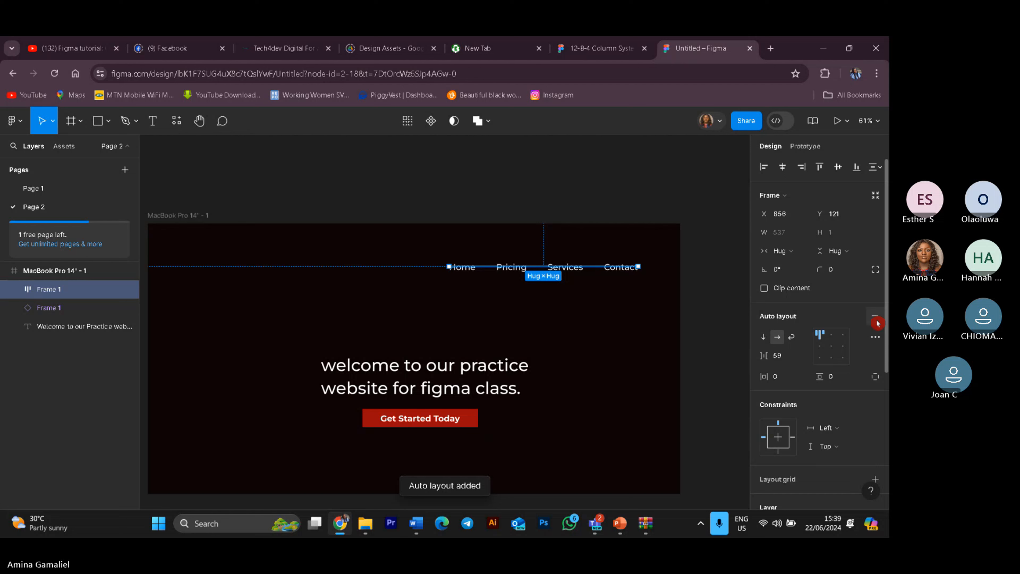
click(876, 337)
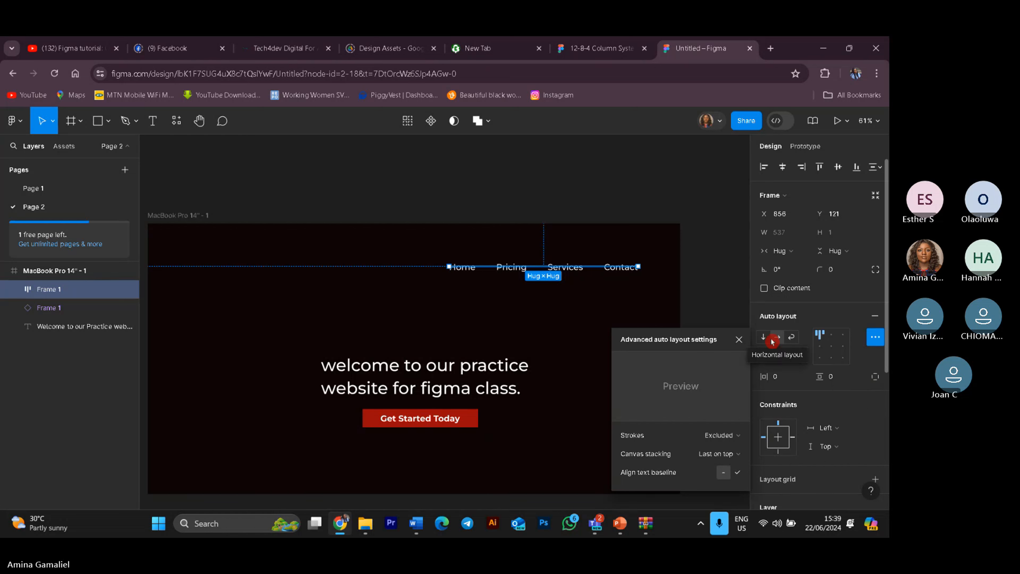
click(692, 235)
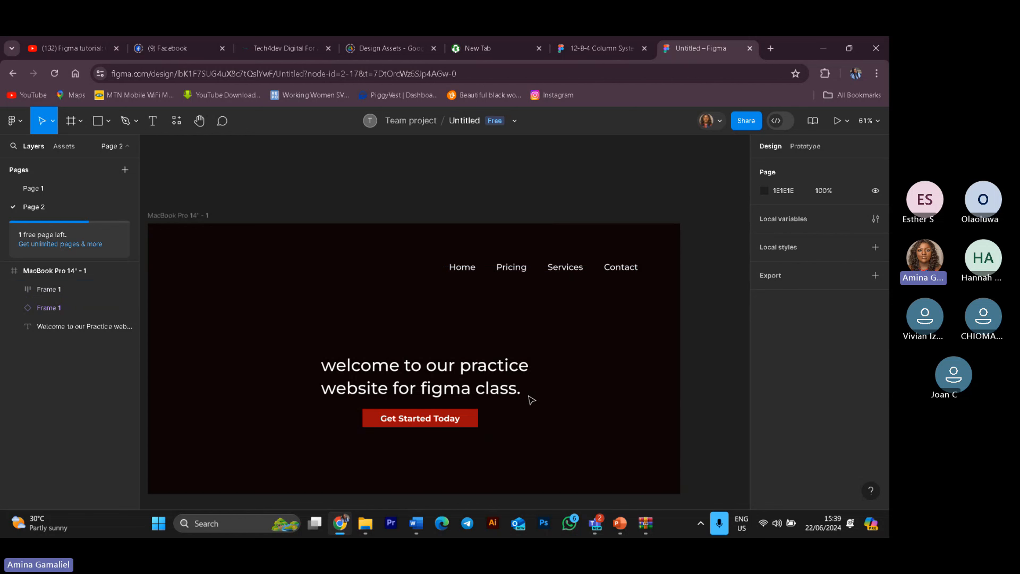
scroll(462, 366, down, 3)
scroll(474, 382, up, 2)
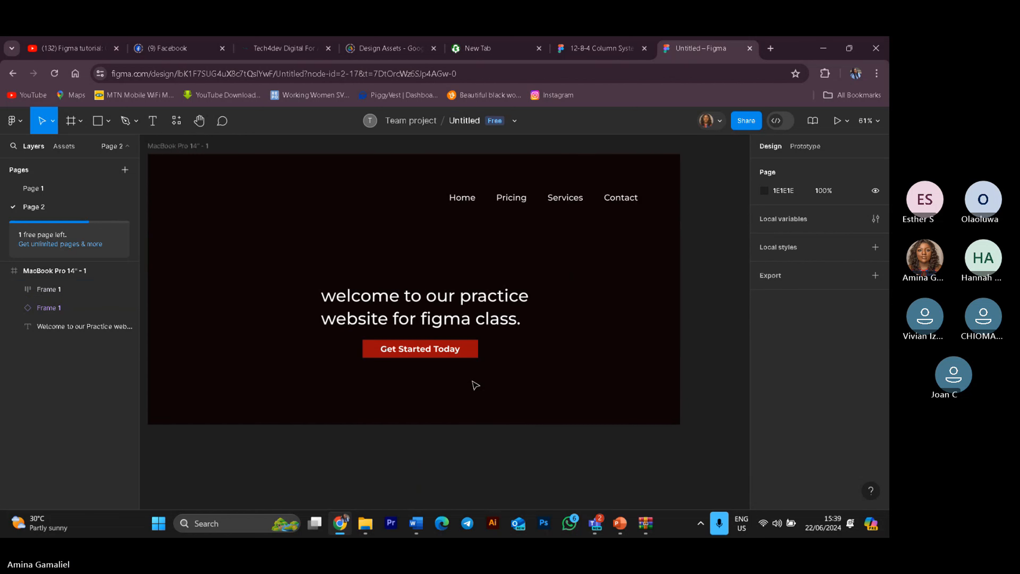
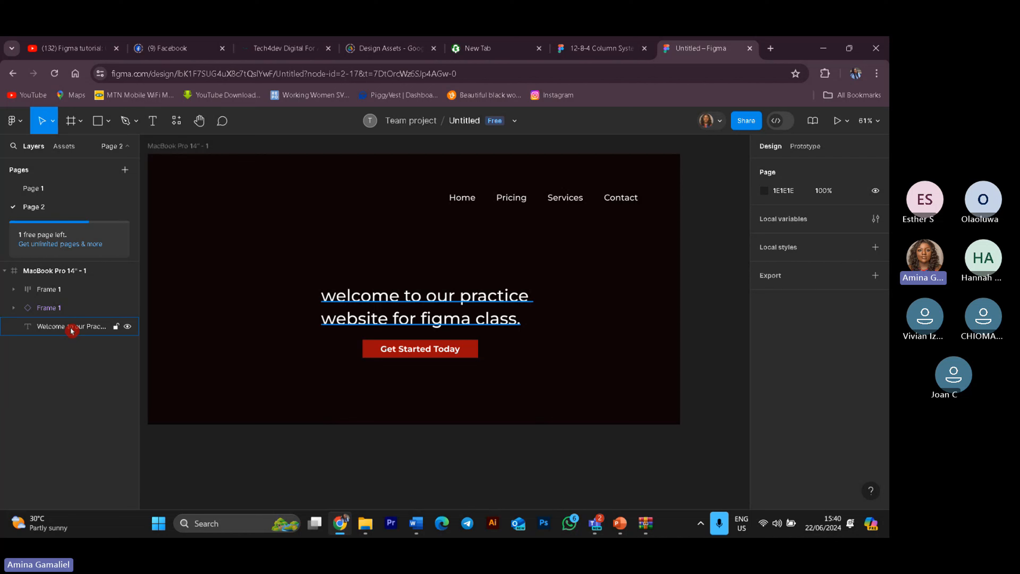
Step: Draw a 148 × 148 circle near the landing page frame's top-left and duplicate it
click(65, 272)
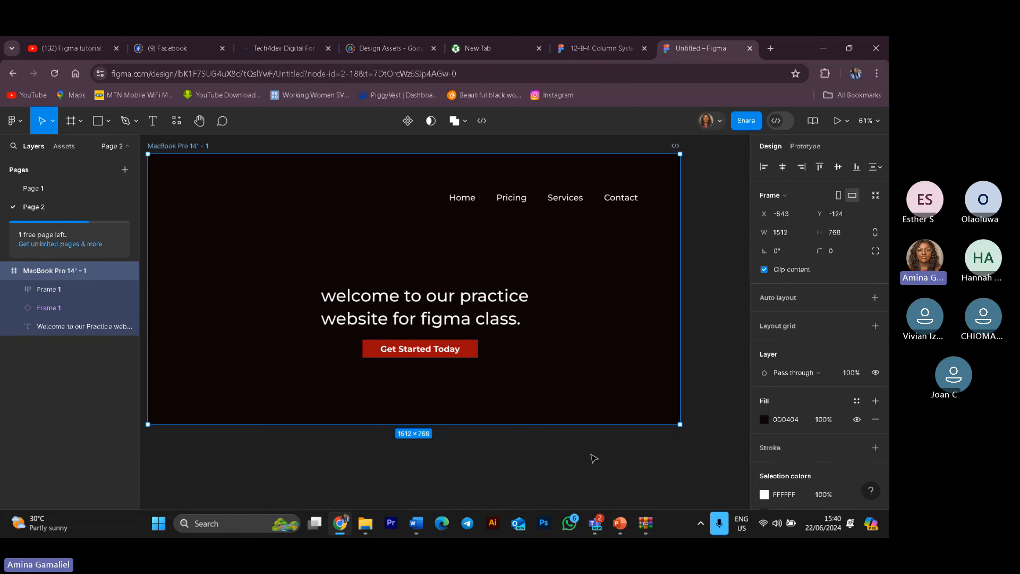
click(594, 457)
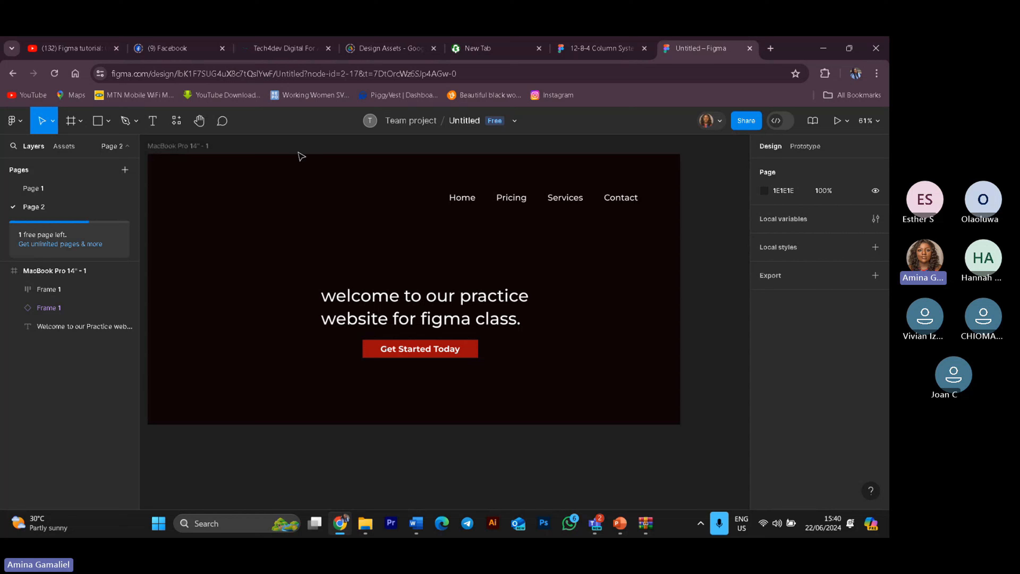
click(104, 126)
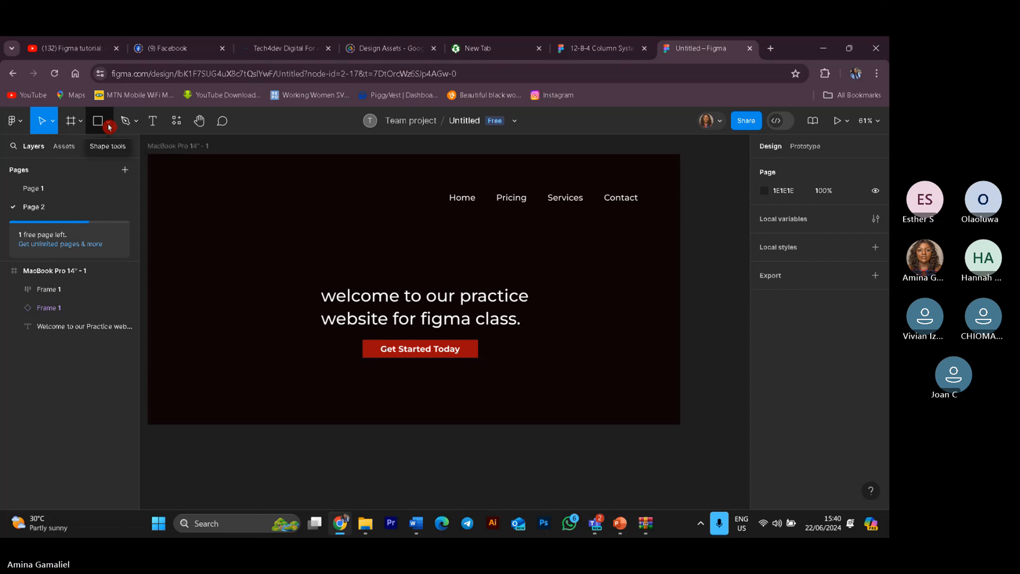
click(109, 126)
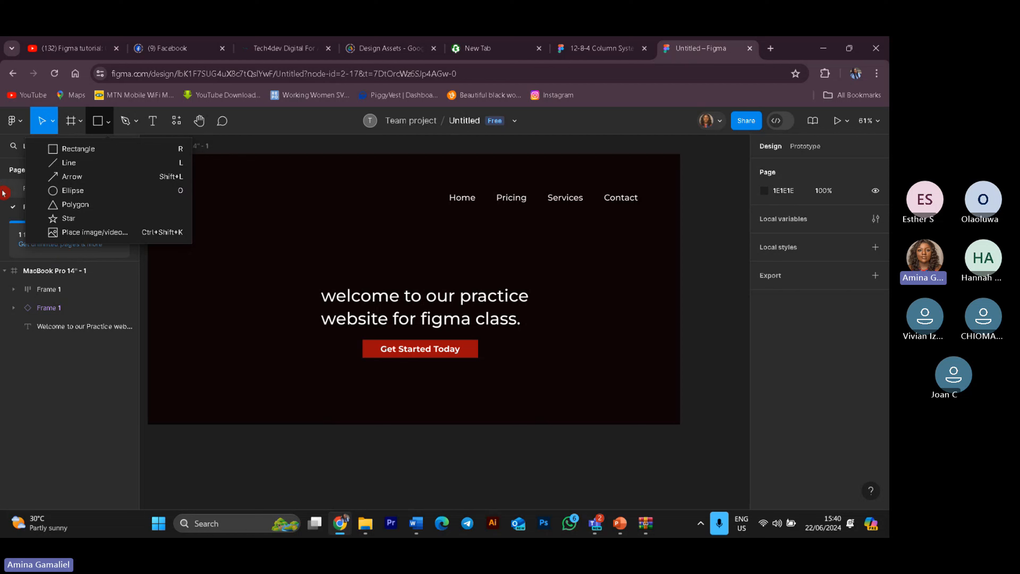
click(96, 188)
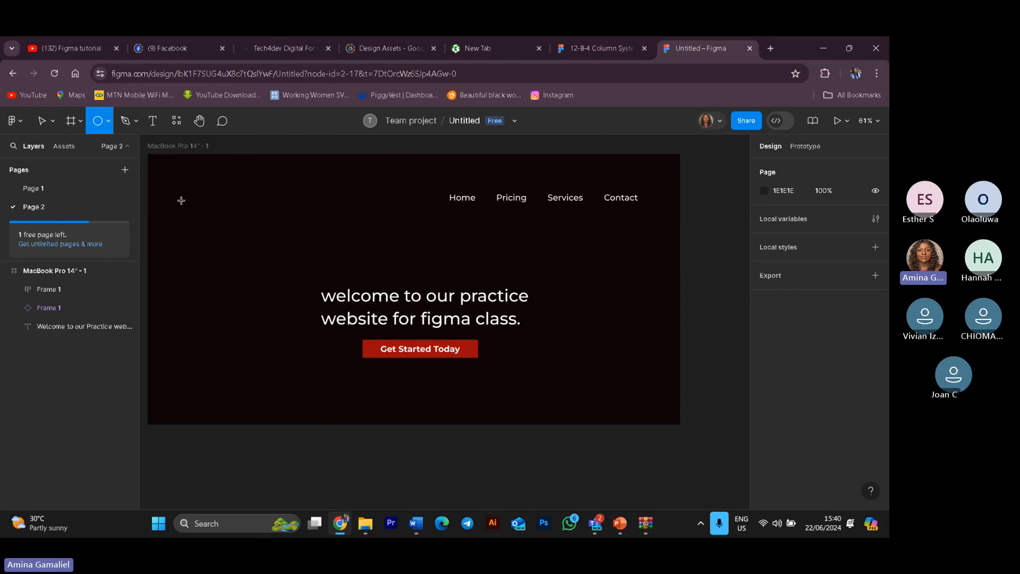
drag(210, 179, 263, 232)
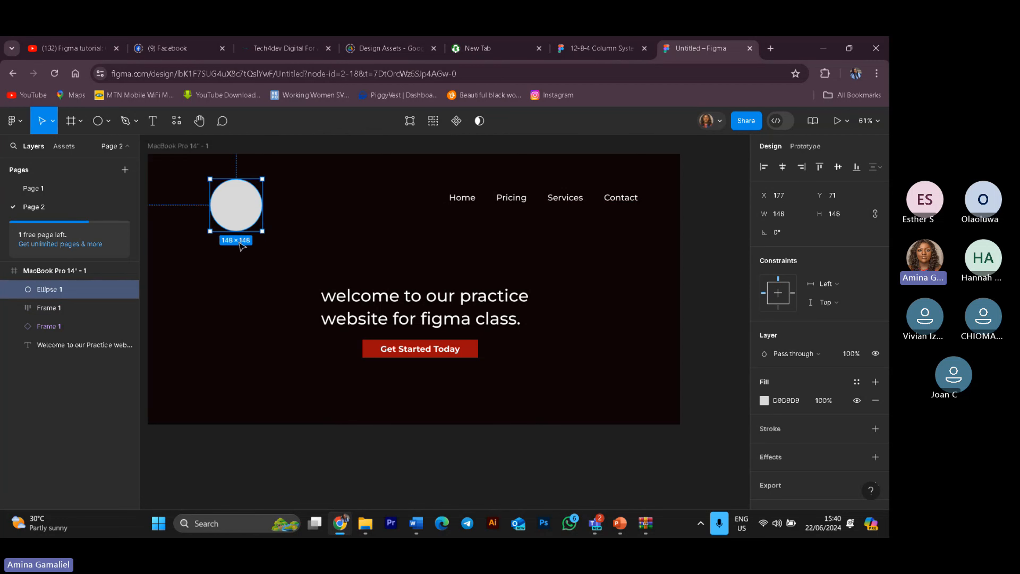
key(ctrl+d)
Step: Select the MacBook Pro 14" landing page frame and delete it
click(290, 319)
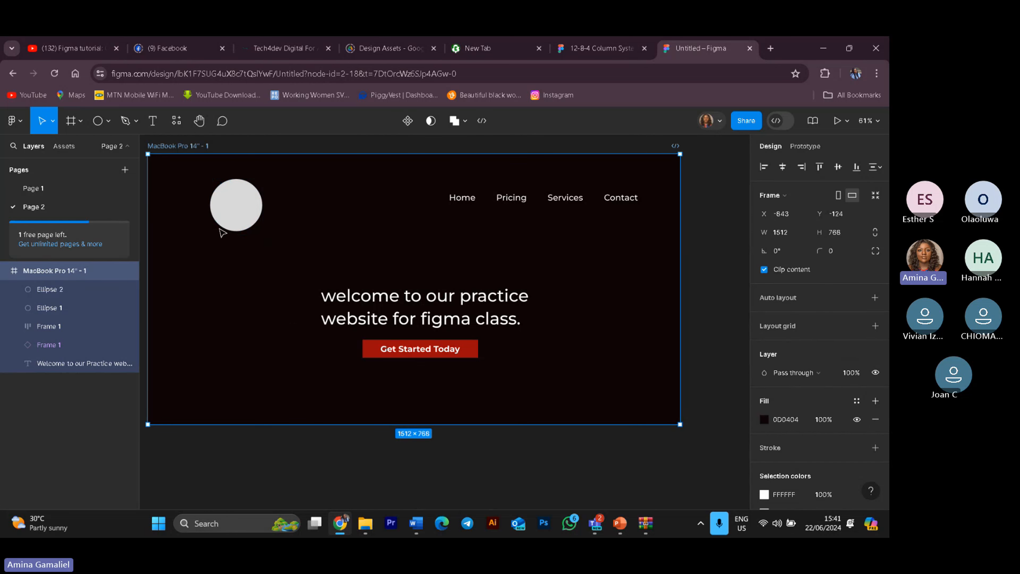
drag(233, 211, 242, 232)
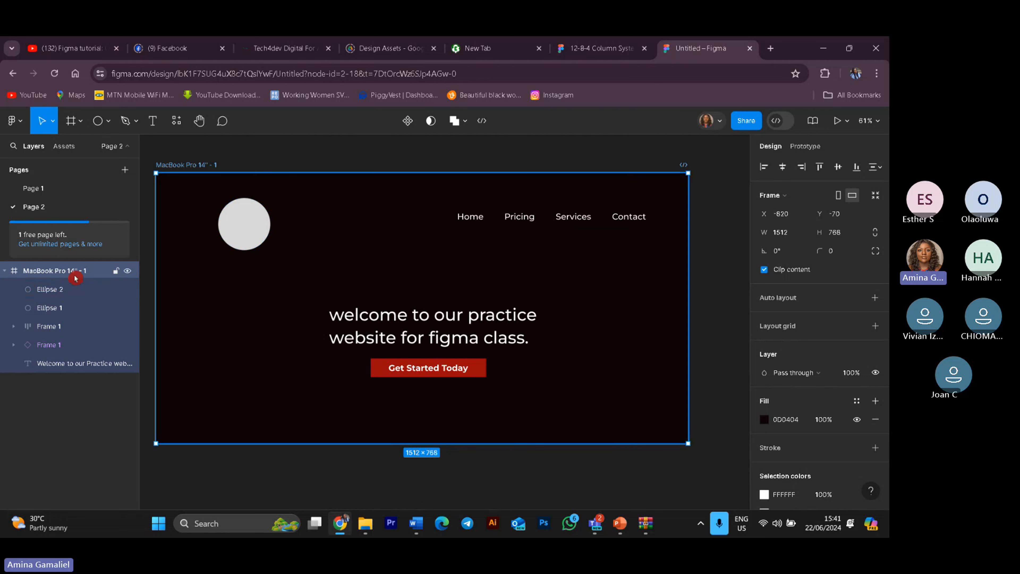
key(Delete)
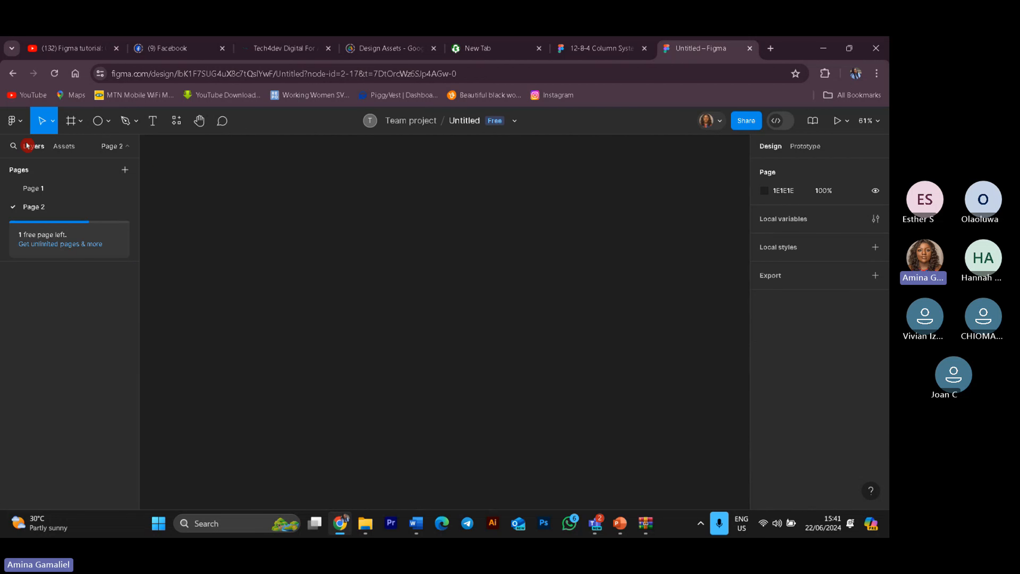
Step: Draw a new frame about 1230 × 717 on the empty canvas
click(71, 120)
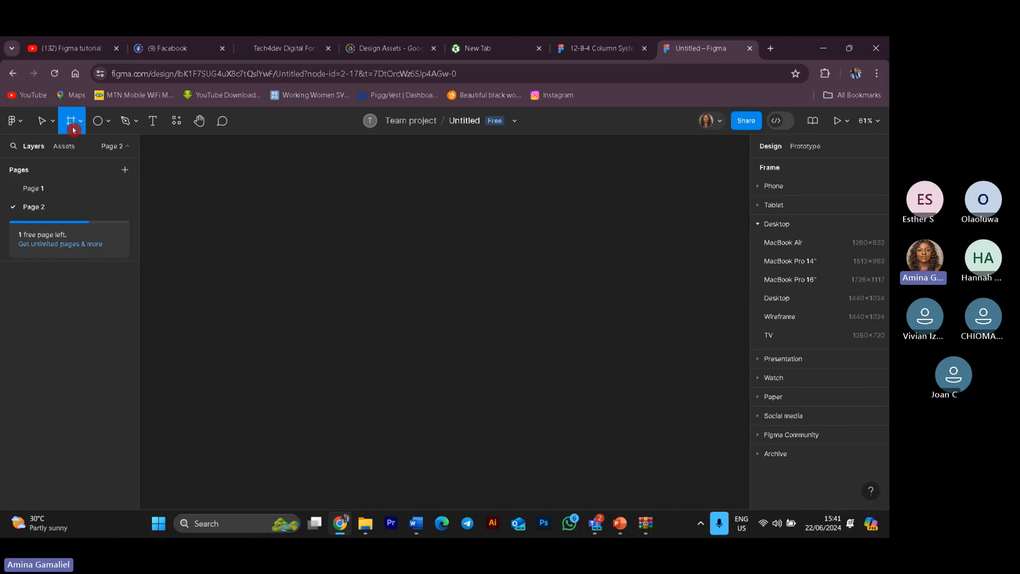
drag(213, 196, 647, 449)
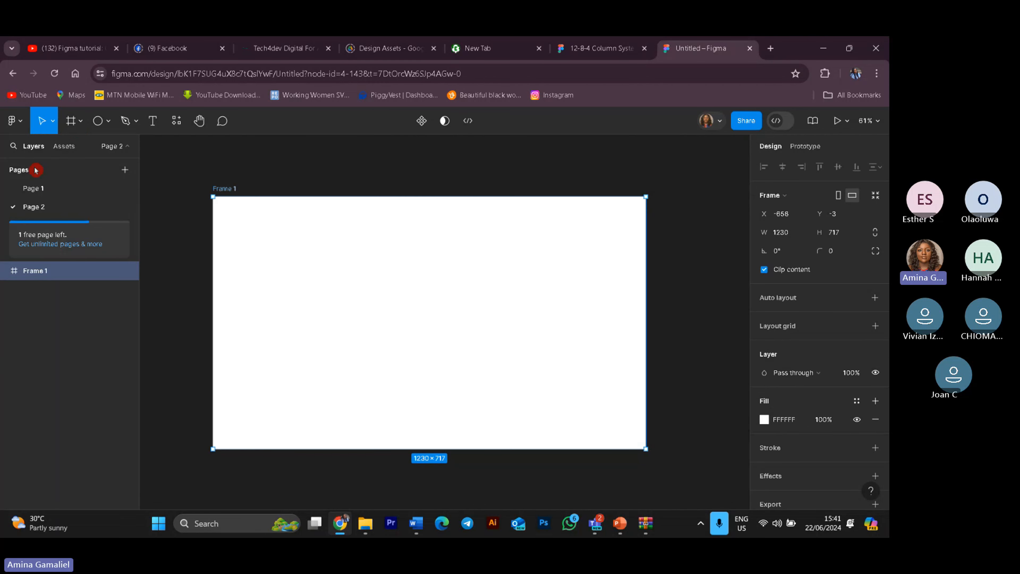
Step: Draw a 156 × 156 circle near the new frame's top-left and duplicate it
click(98, 120)
mouse_move(245, 221)
mouse_down()
mouse_move(268, 232)
mouse_move(300, 274)
mouse_up()
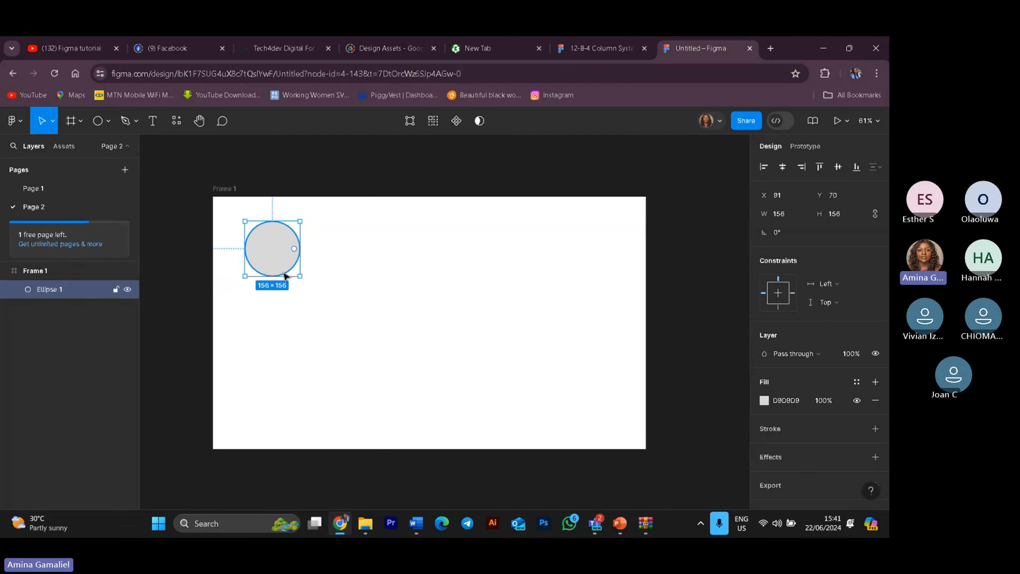
key(ctrl+d)
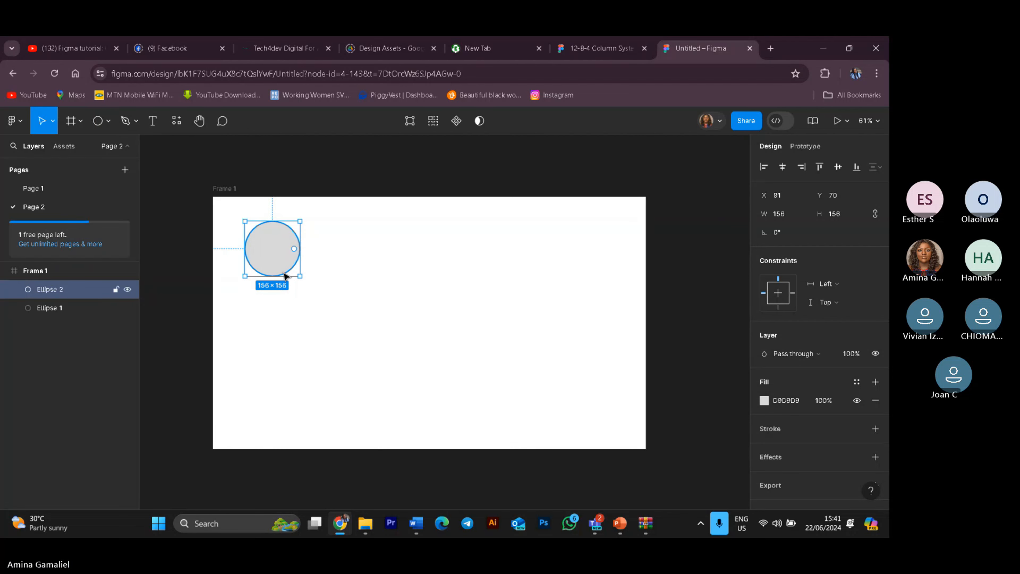
Step: Move both circles to about X 140, Y 118, then slide one copy right to about X 347
drag(281, 247, 376, 259)
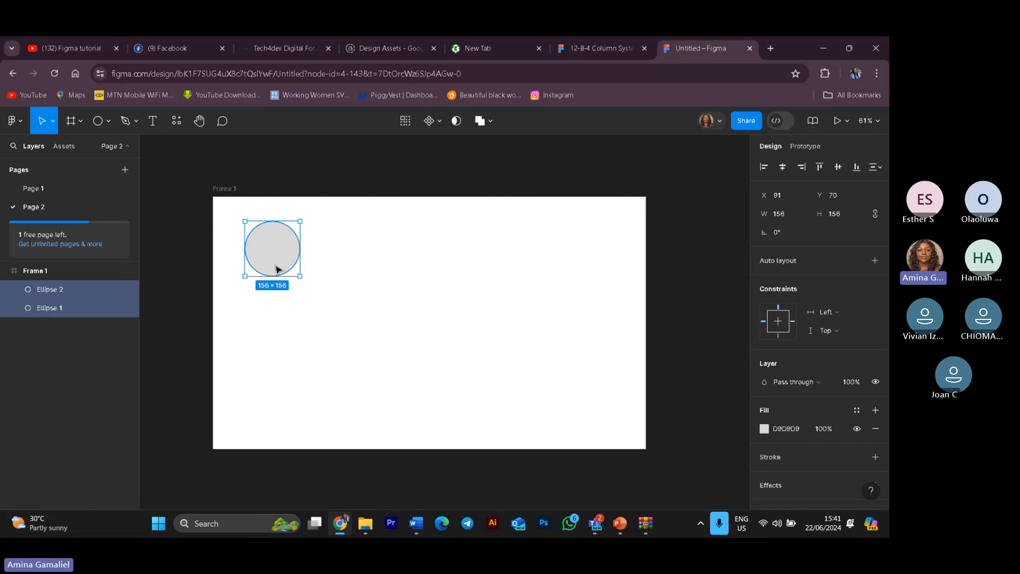
drag(277, 268, 294, 284)
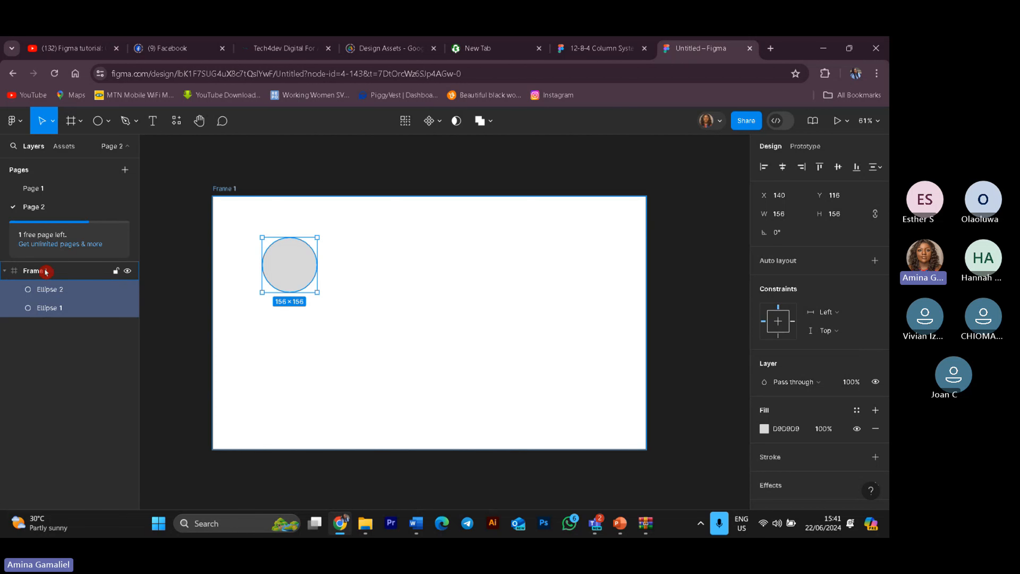
click(41, 376)
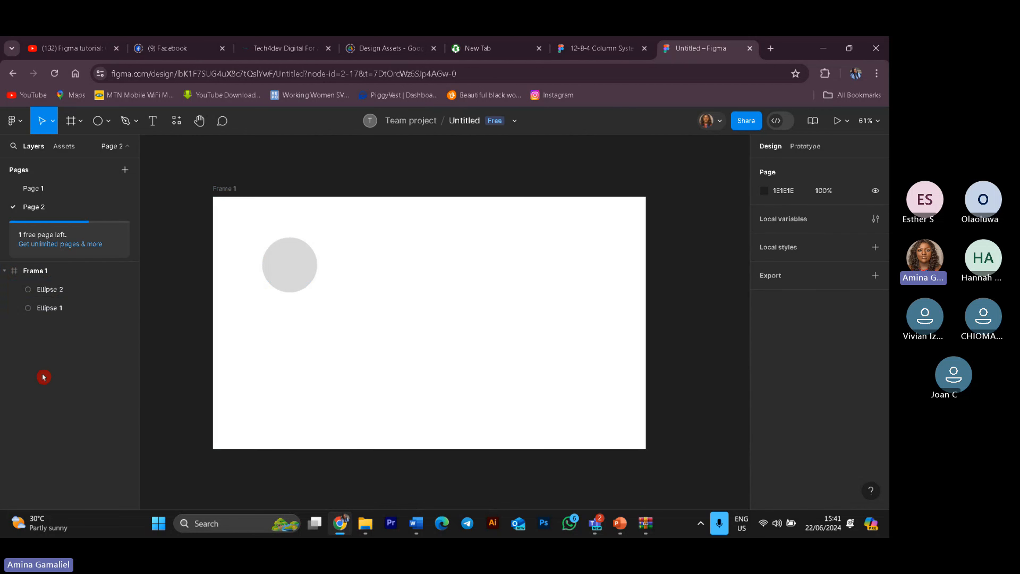
click(60, 316)
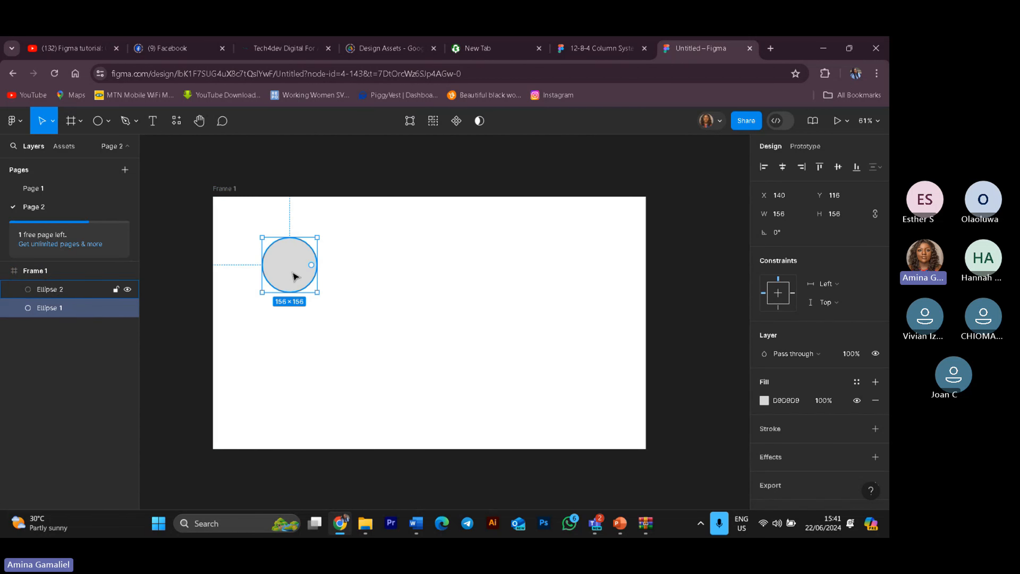
drag(296, 277, 369, 276)
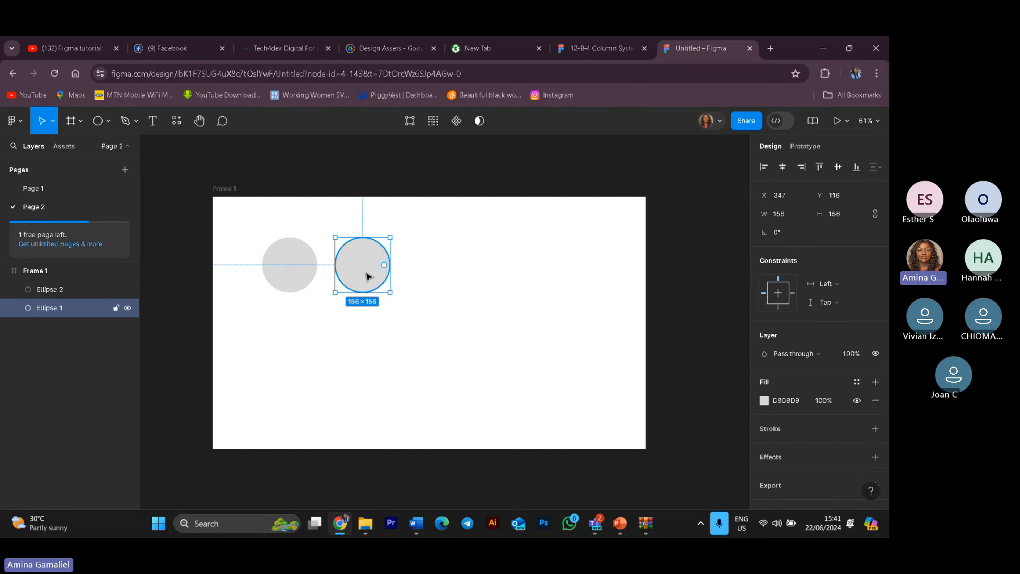
Step: Duplicate the circle and place the third copy further right, forming a row of three circles
key(shift+d)
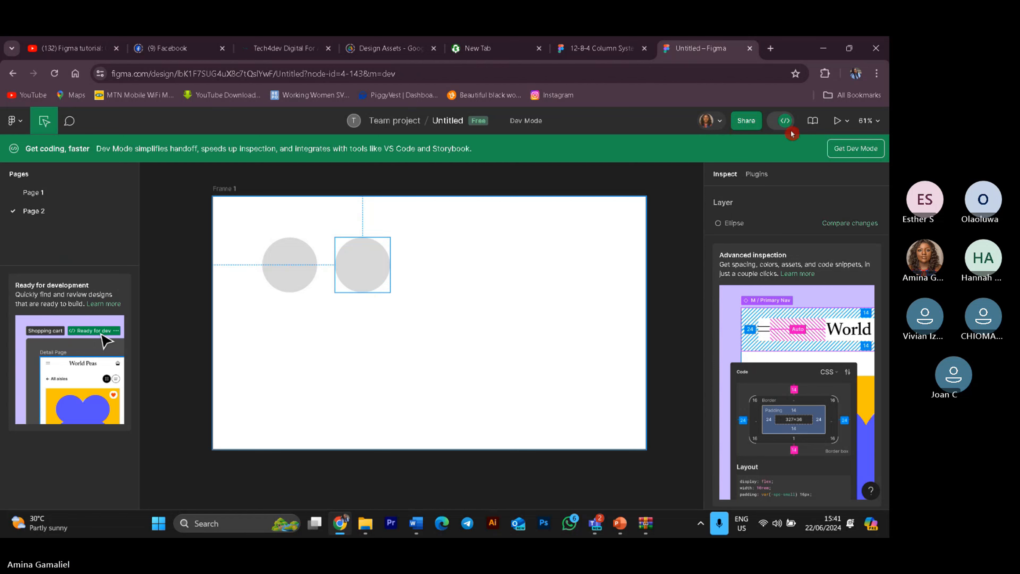
click(788, 122)
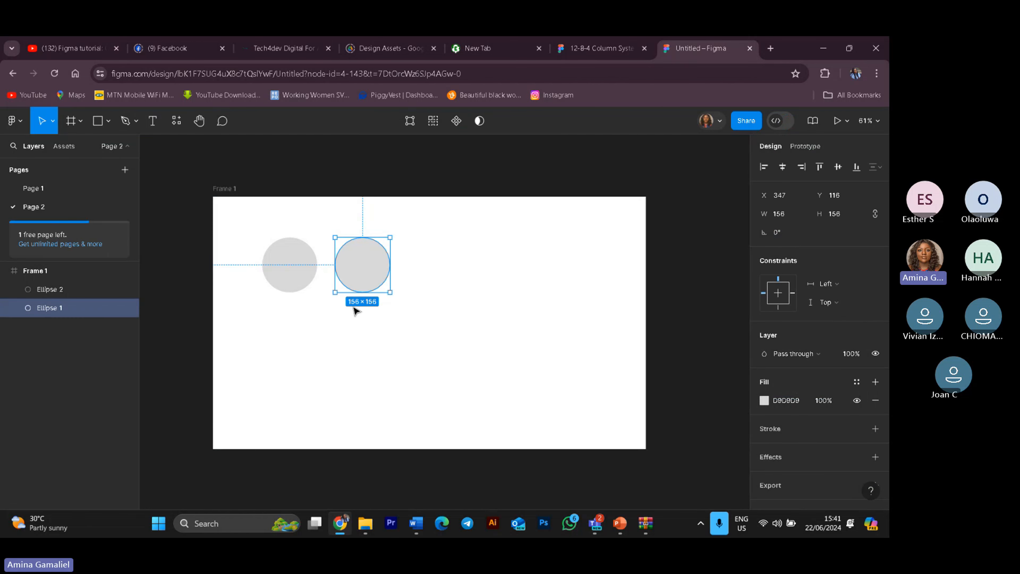
drag(362, 274, 391, 273)
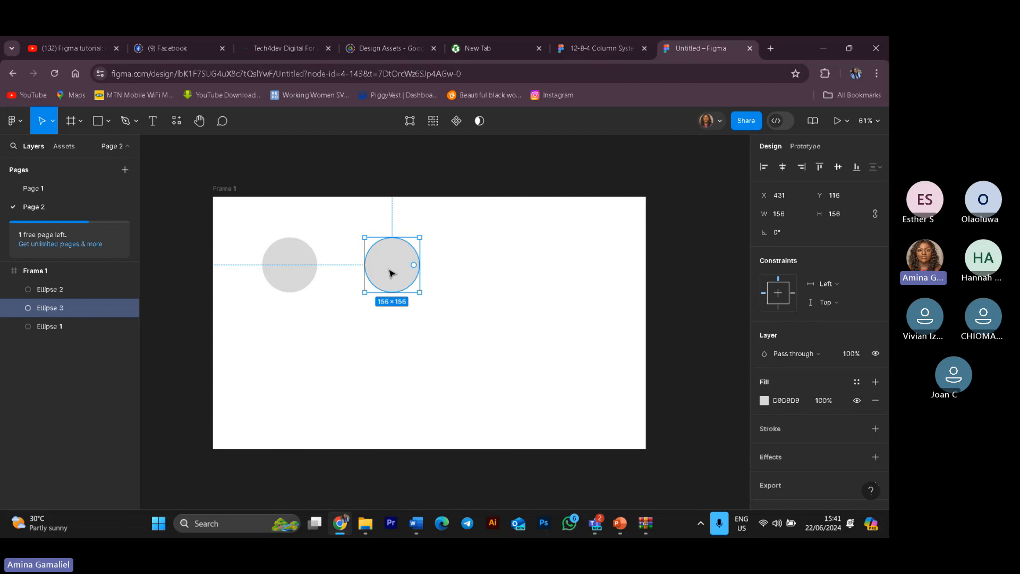
drag(392, 277, 492, 275)
click(559, 349)
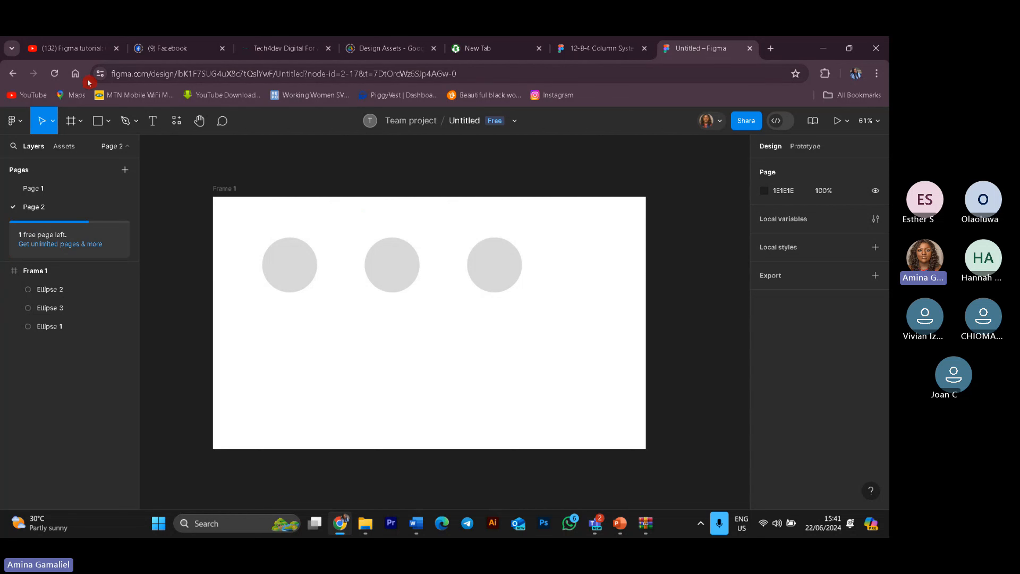
Step: Draw a rectangle about 253 × 321 below the first circle
click(107, 122)
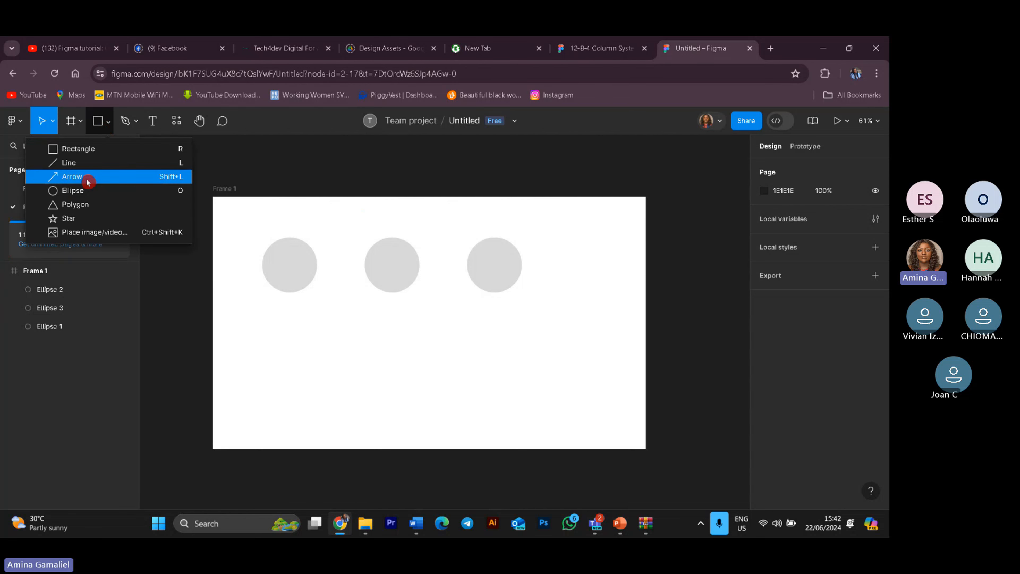
click(96, 152)
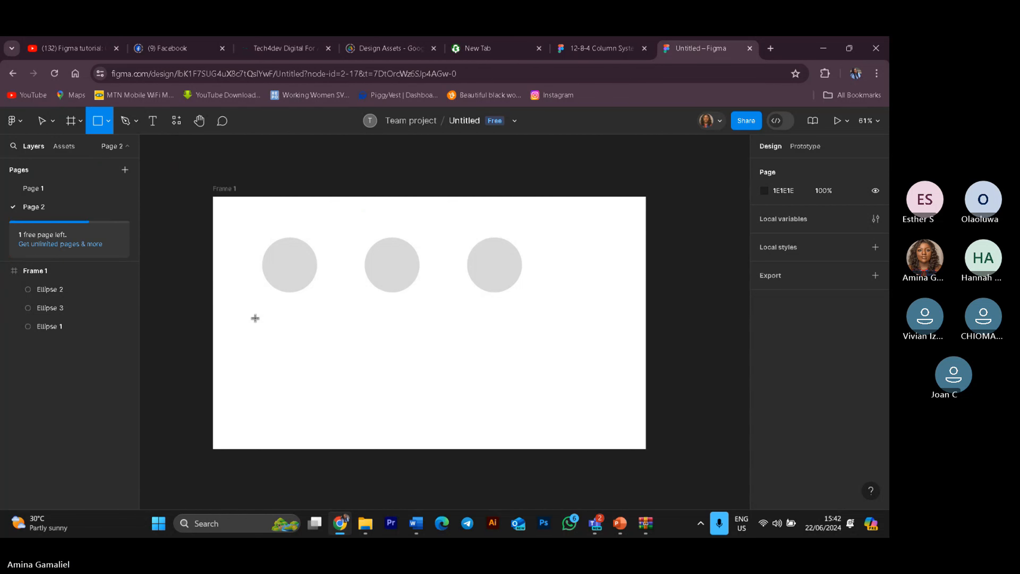
mouse_move(275, 318)
mouse_down()
mouse_move(337, 377)
mouse_move(365, 430)
mouse_up()
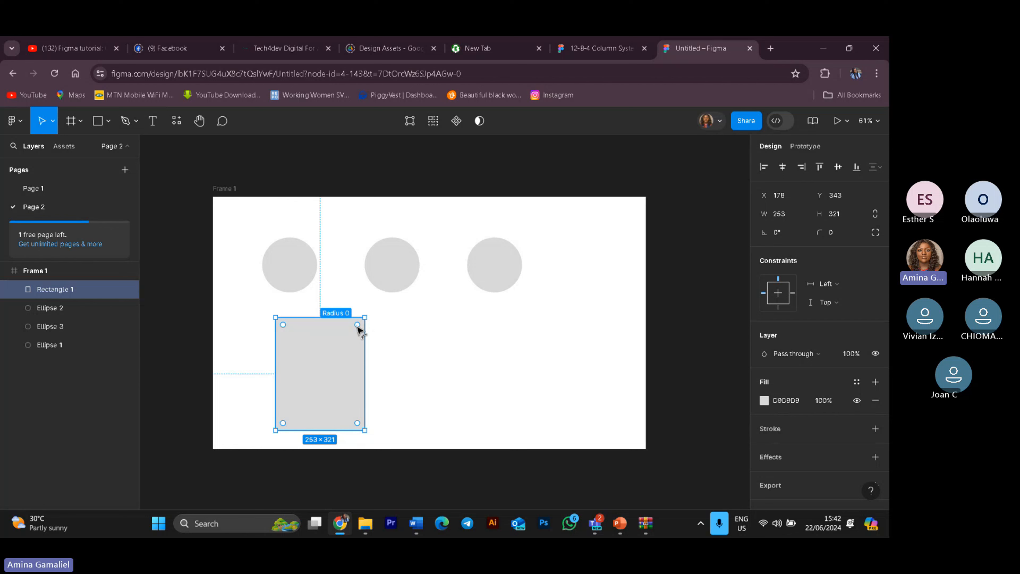
Step: Round the rectangle's corners to a radius of about 48
mouse_move(358, 327)
mouse_down()
mouse_move(348, 342)
mouse_move(380, 322)
mouse_move(352, 331)
mouse_up()
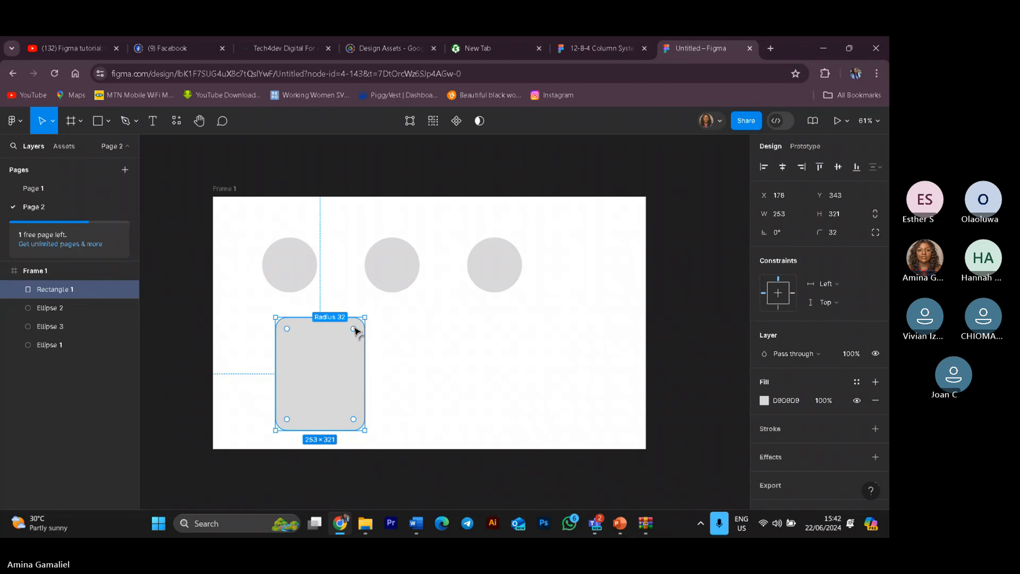
drag(355, 329, 357, 328)
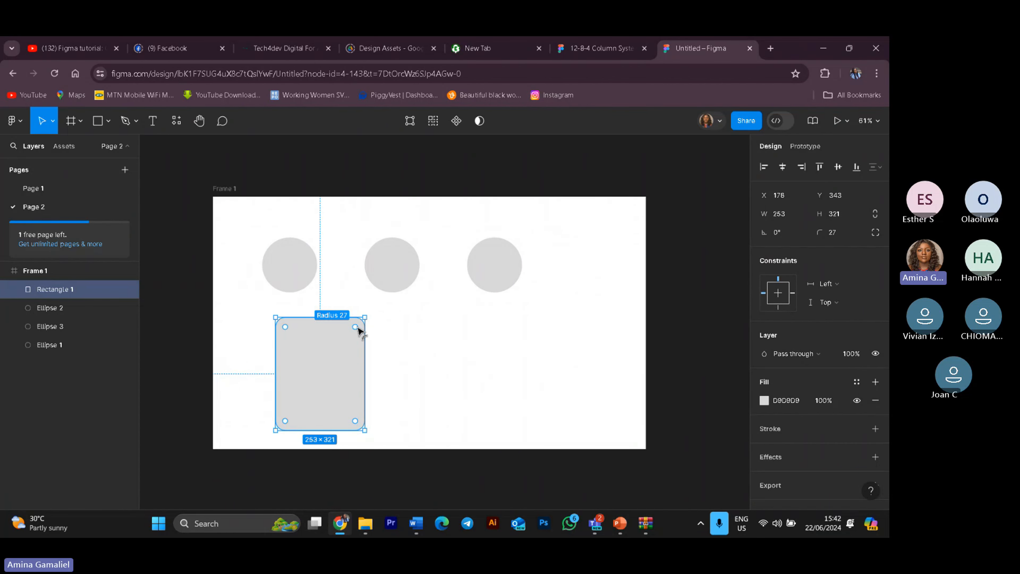
double_click(357, 329)
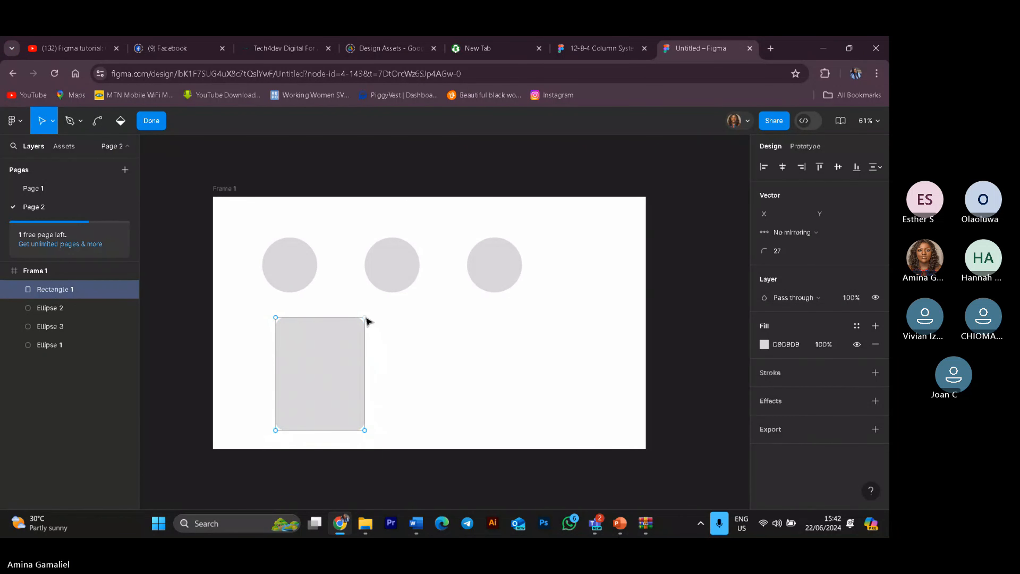
key(Escape)
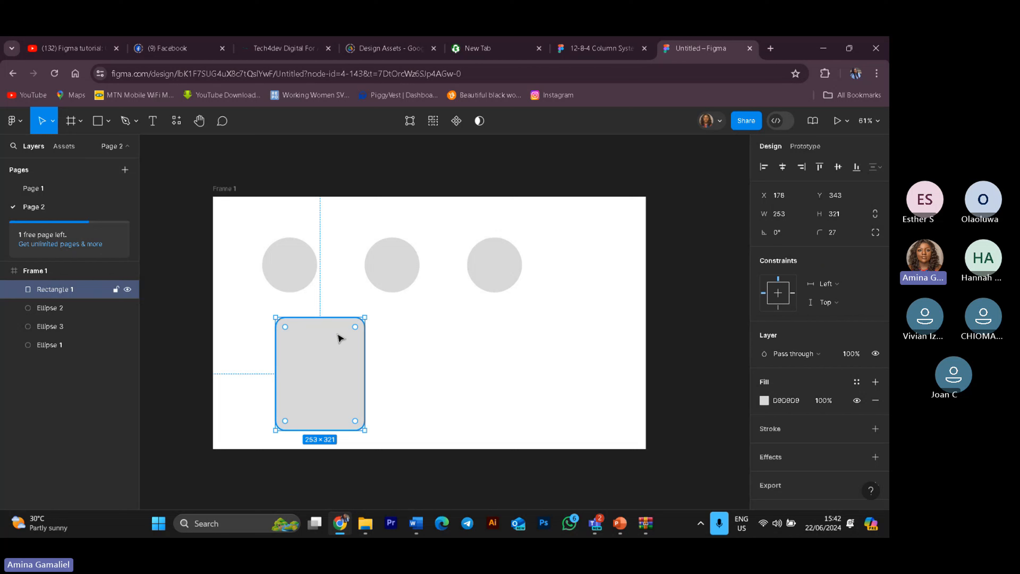
mouse_move(350, 329)
mouse_down()
mouse_move(361, 330)
mouse_move(353, 336)
mouse_up()
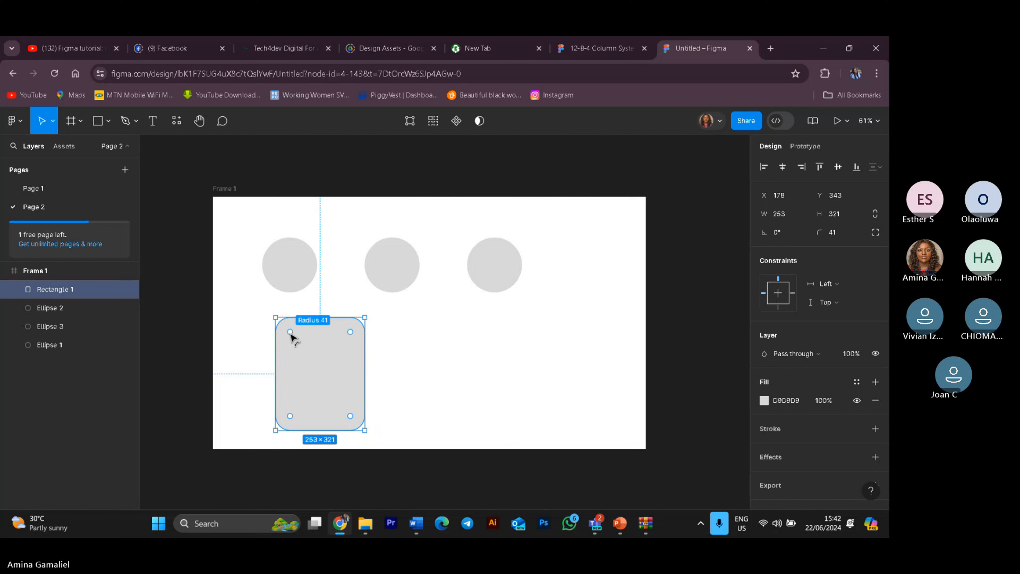
drag(290, 333, 294, 334)
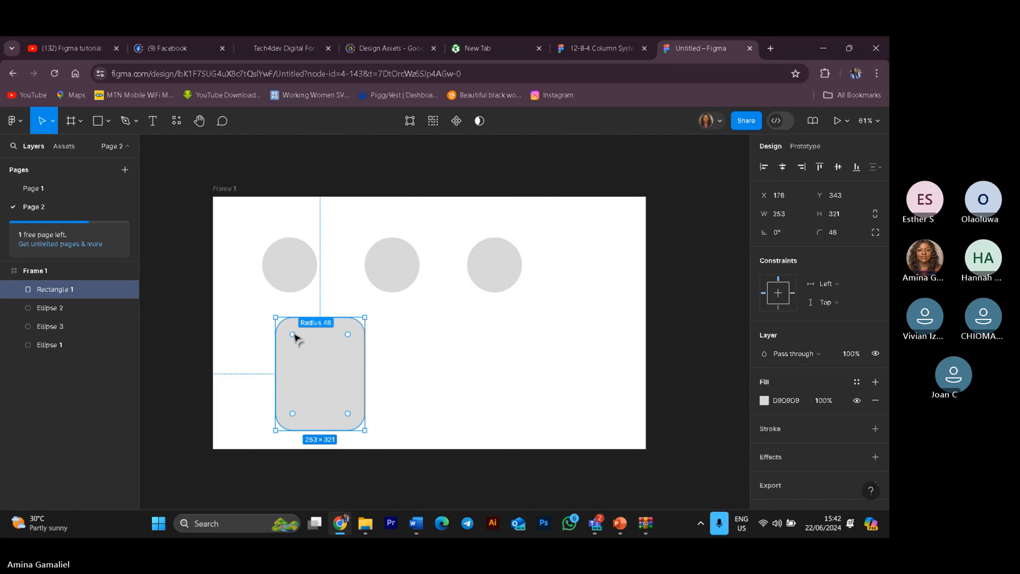
Step: Edit the rectangle's vertices, pulling its top-right corner outward to widen the shape to about 402.5
double_click(296, 337)
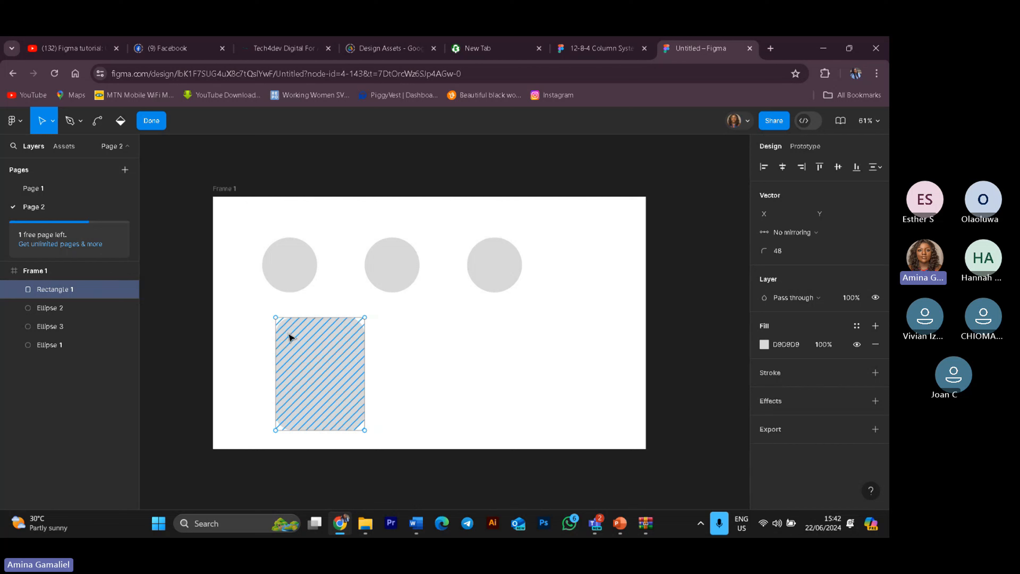
mouse_move(366, 317)
mouse_down()
mouse_move(353, 333)
mouse_move(423, 328)
mouse_move(440, 340)
mouse_move(371, 353)
mouse_move(371, 364)
mouse_move(464, 392)
mouse_move(444, 340)
mouse_move(314, 262)
mouse_move(336, 295)
mouse_move(472, 356)
mouse_move(334, 372)
mouse_move(328, 312)
mouse_move(365, 317)
mouse_up()
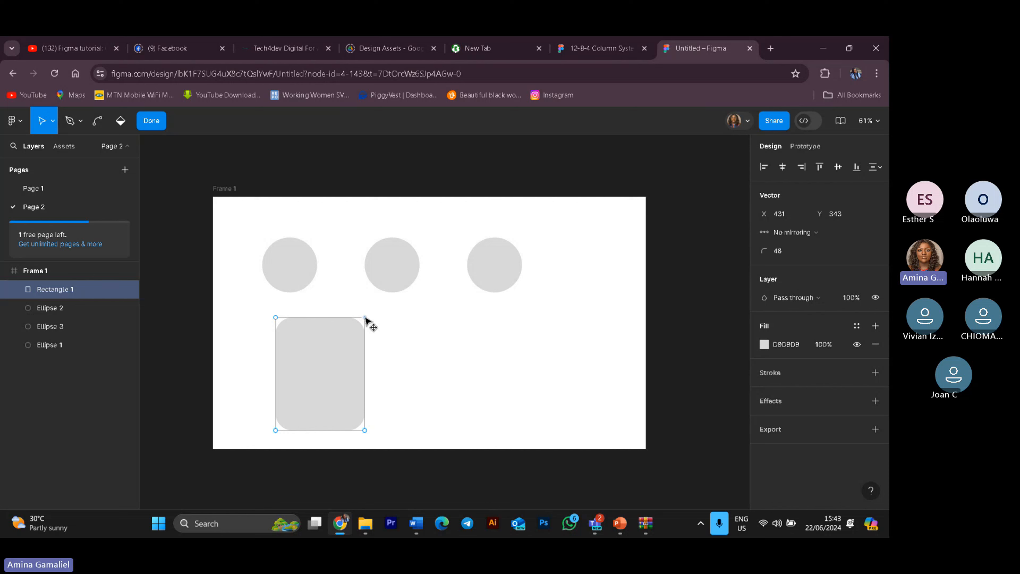
drag(365, 317, 449, 341)
click(509, 380)
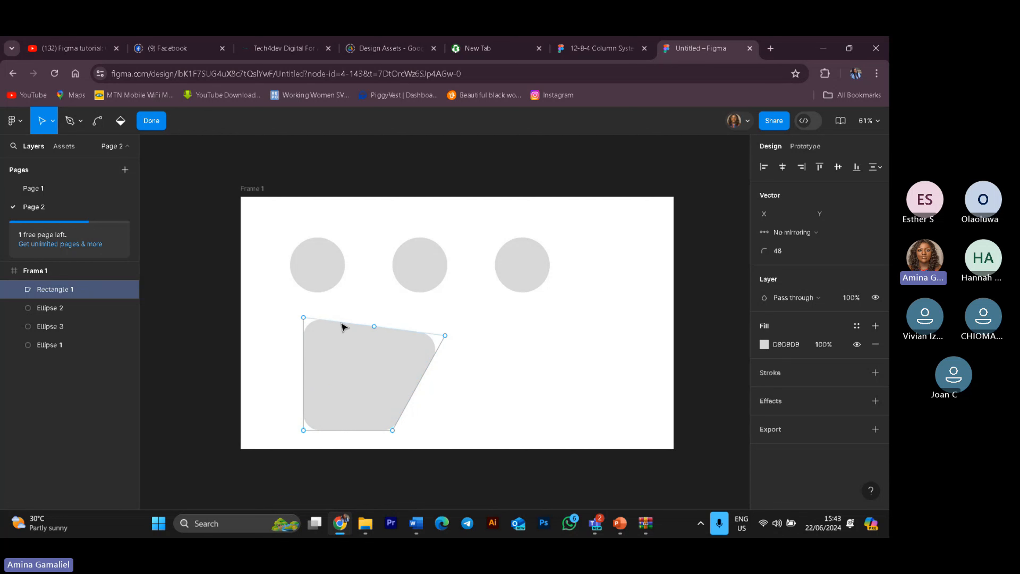
key(Escape)
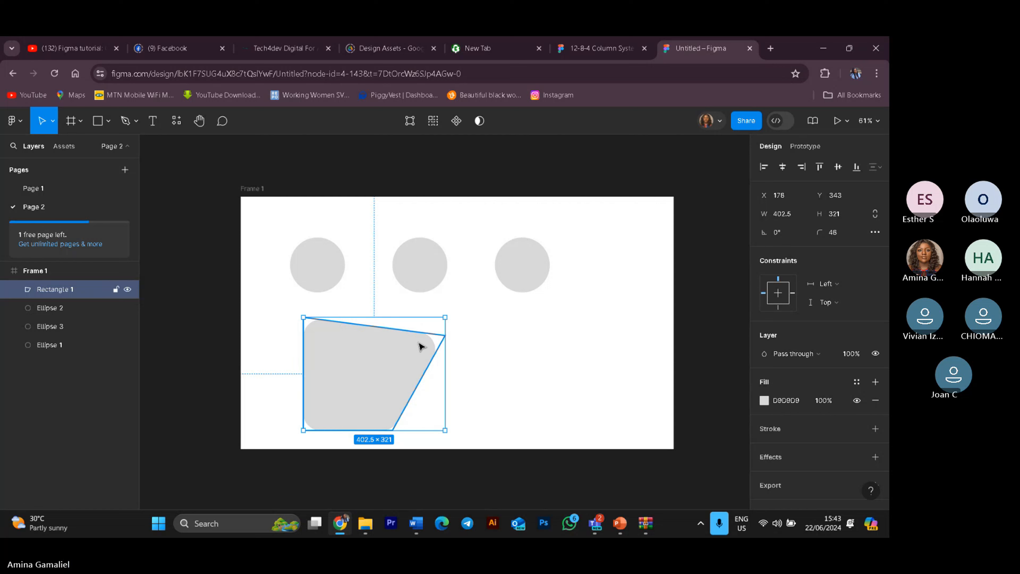
Step: Enter vector editing on the rectangle and pull new points outward from its top and right edges
click(474, 410)
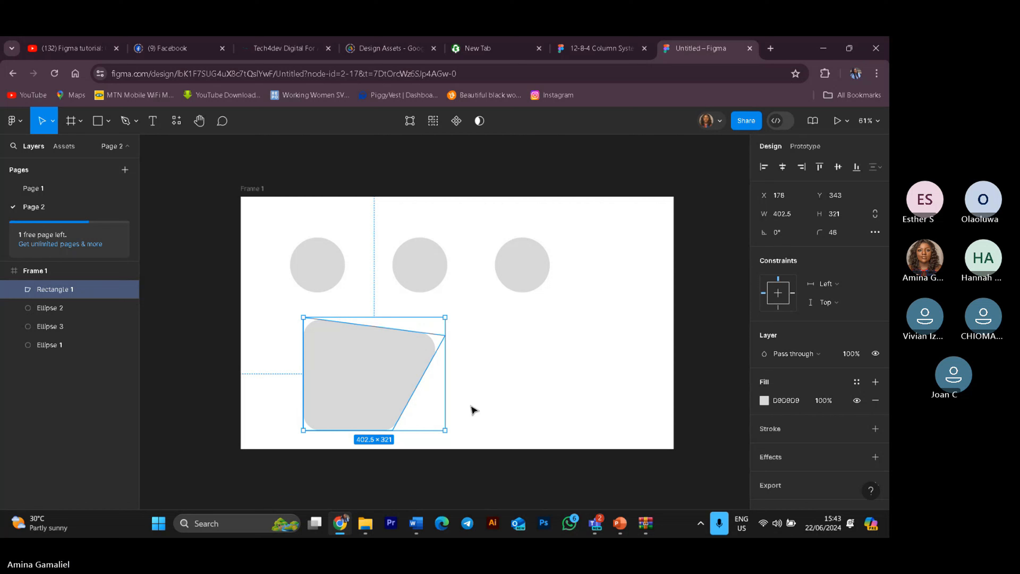
click(425, 378)
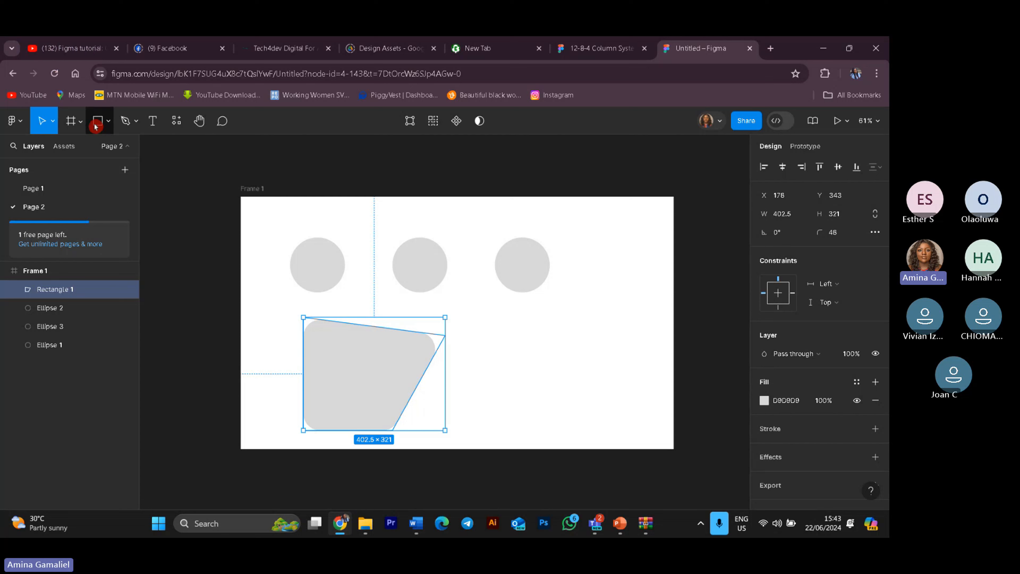
double_click(344, 362)
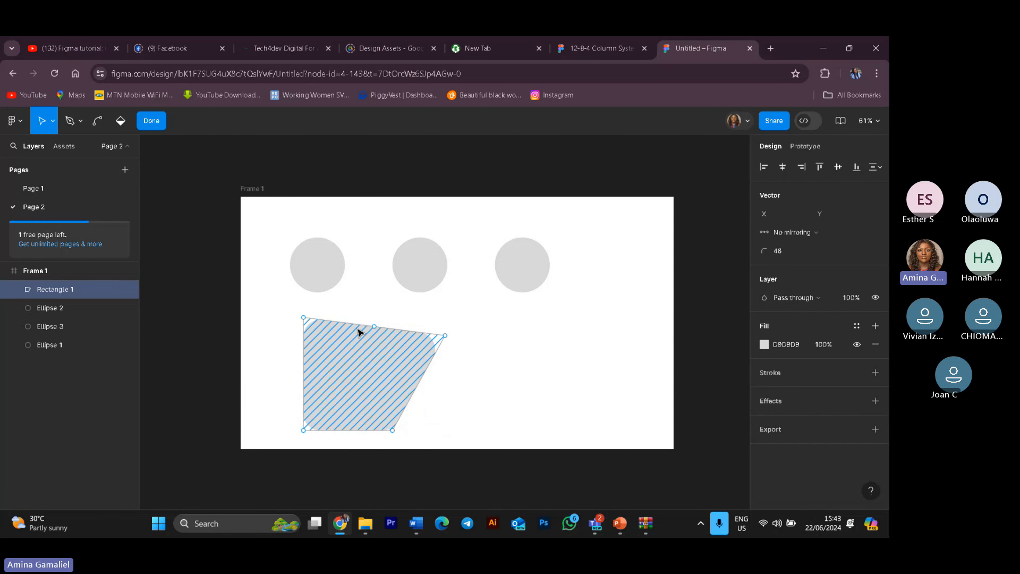
drag(376, 330, 378, 306)
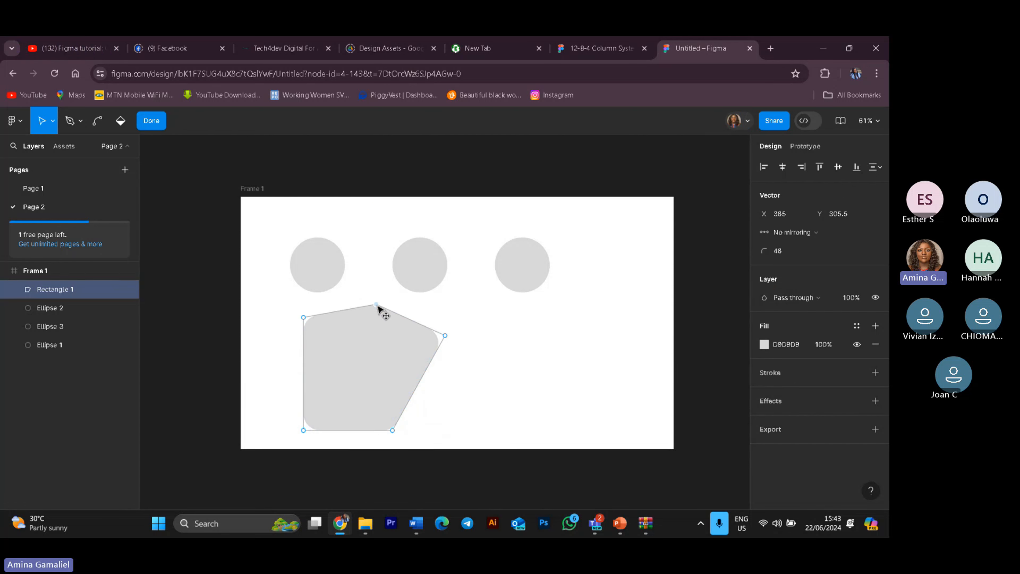
click(419, 384)
drag(419, 384, 450, 411)
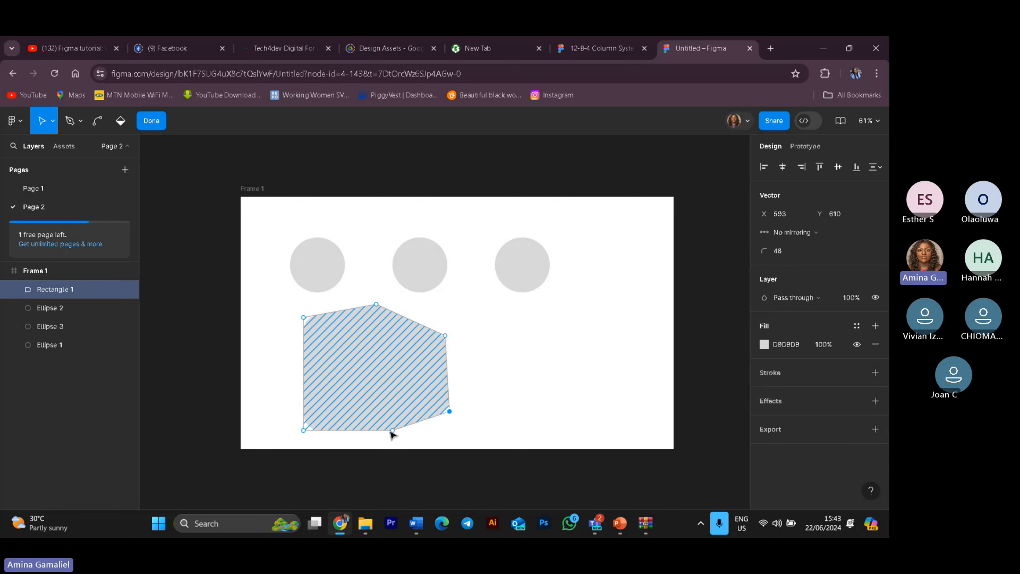
Step: Pull further points out from the shape's bottom, left and upper edges to form an irregular polygon
drag(347, 431, 355, 442)
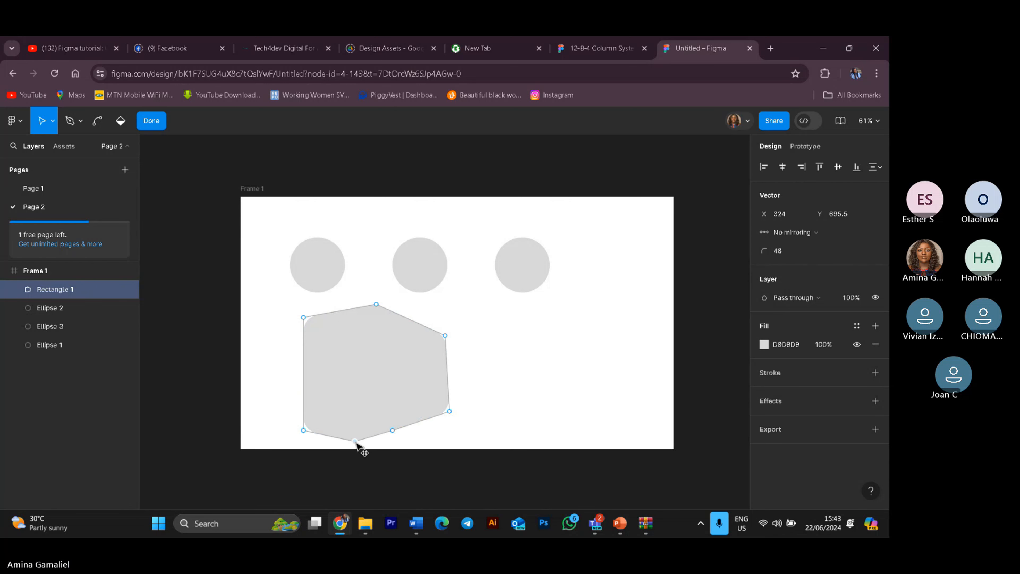
drag(306, 376, 280, 364)
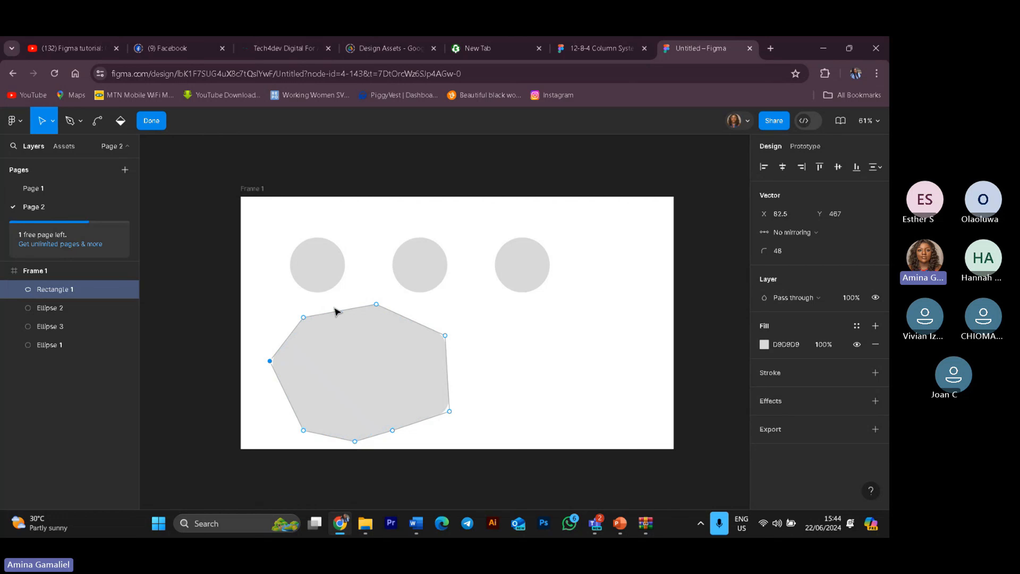
drag(340, 312, 351, 288)
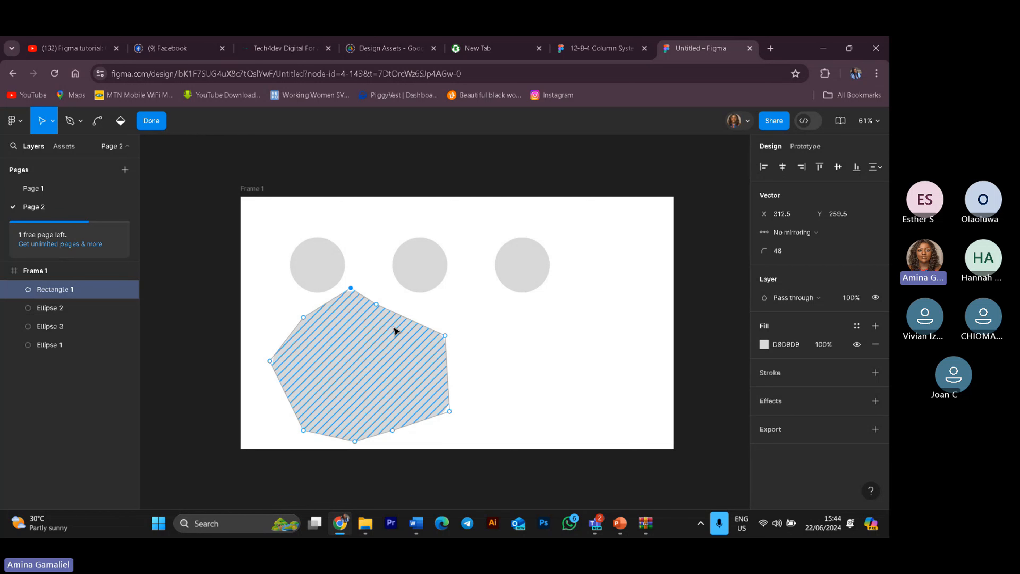
click(411, 321)
drag(411, 321, 413, 304)
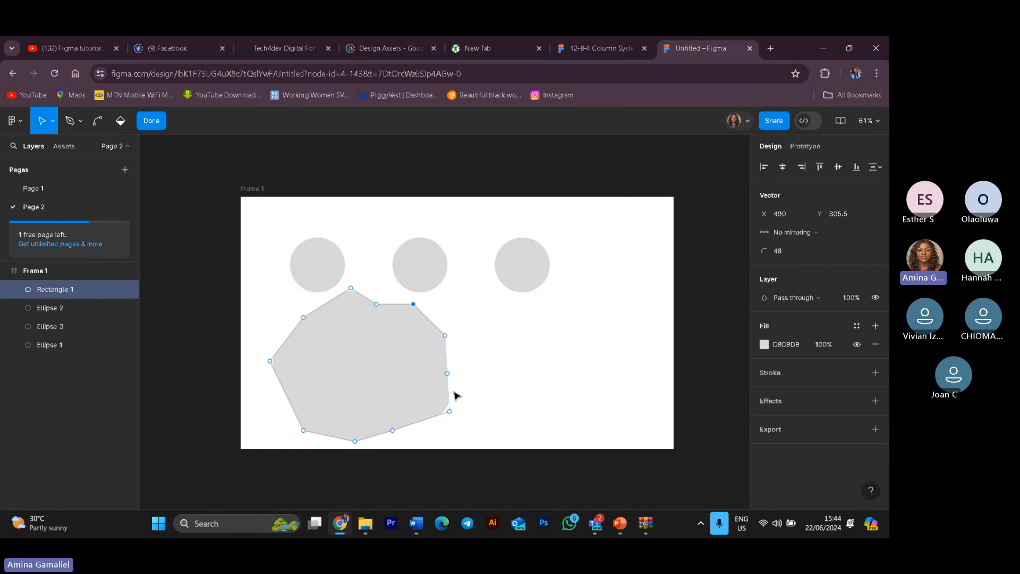
Step: Delete the reshaped rectangle from the frame
key(Delete)
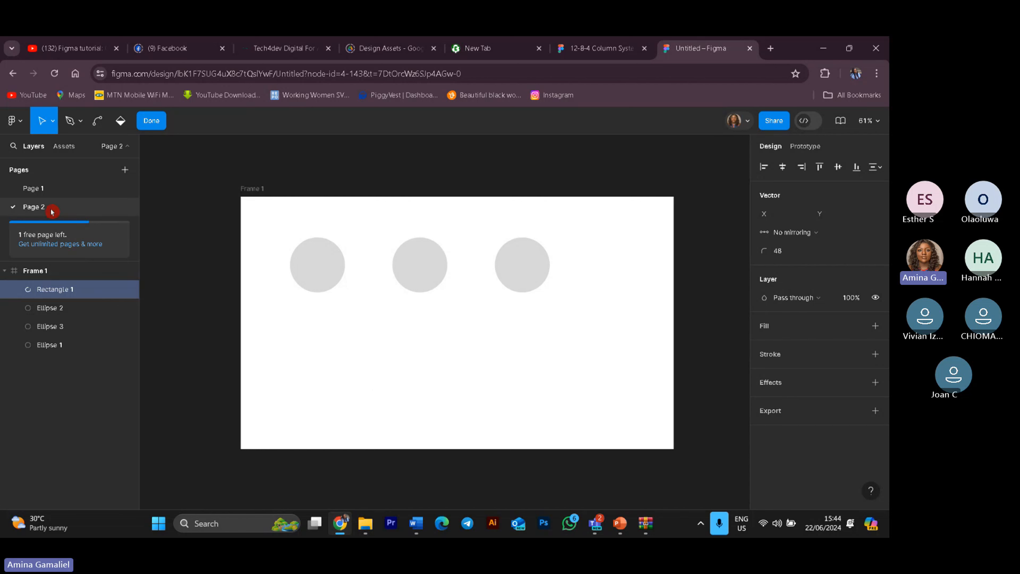
key(ctrl+z)
click(151, 121)
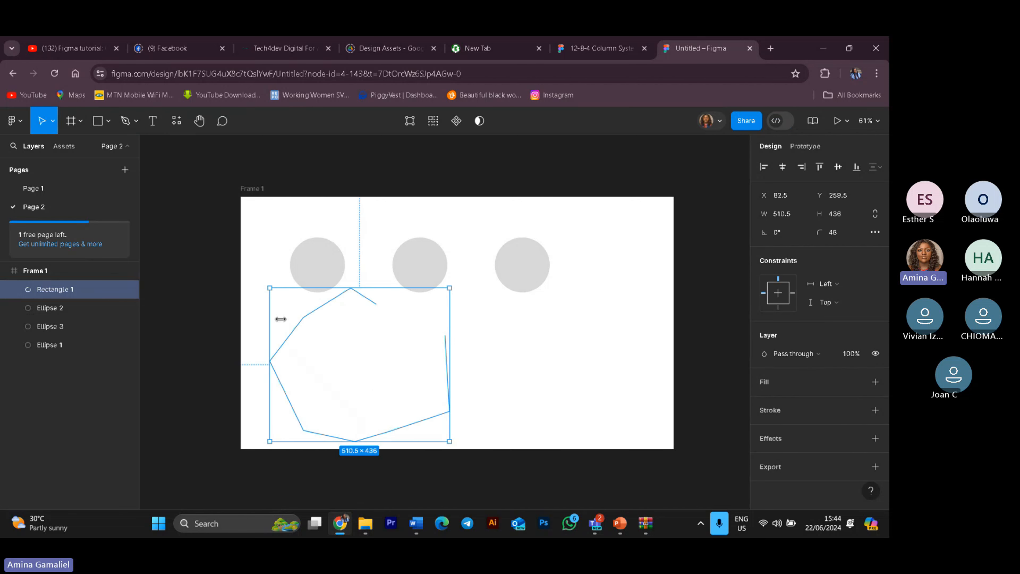
key(Delete)
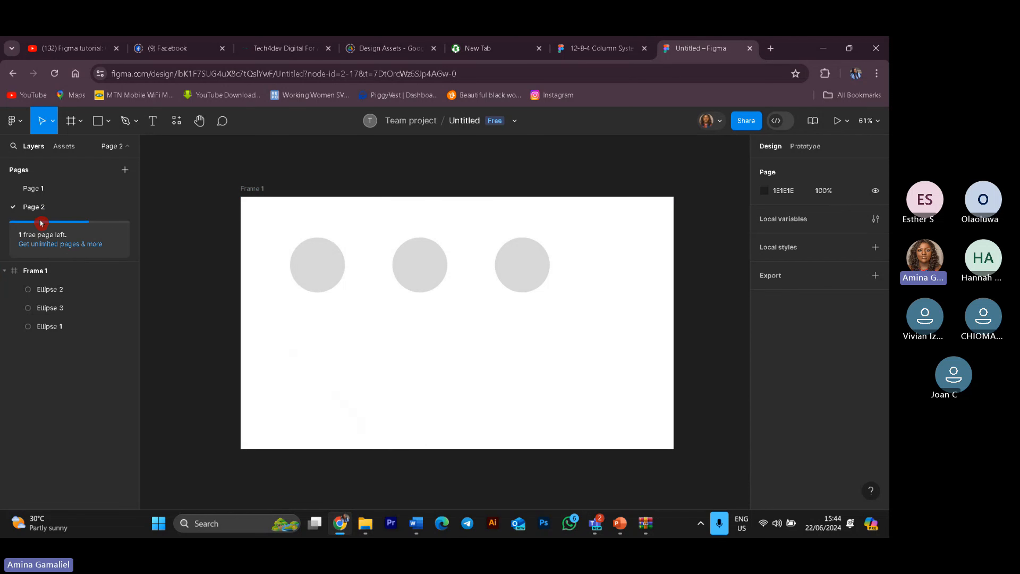
Step: Draw a circle about 166 × 166 below the first circle with the Ellipse tool
click(110, 122)
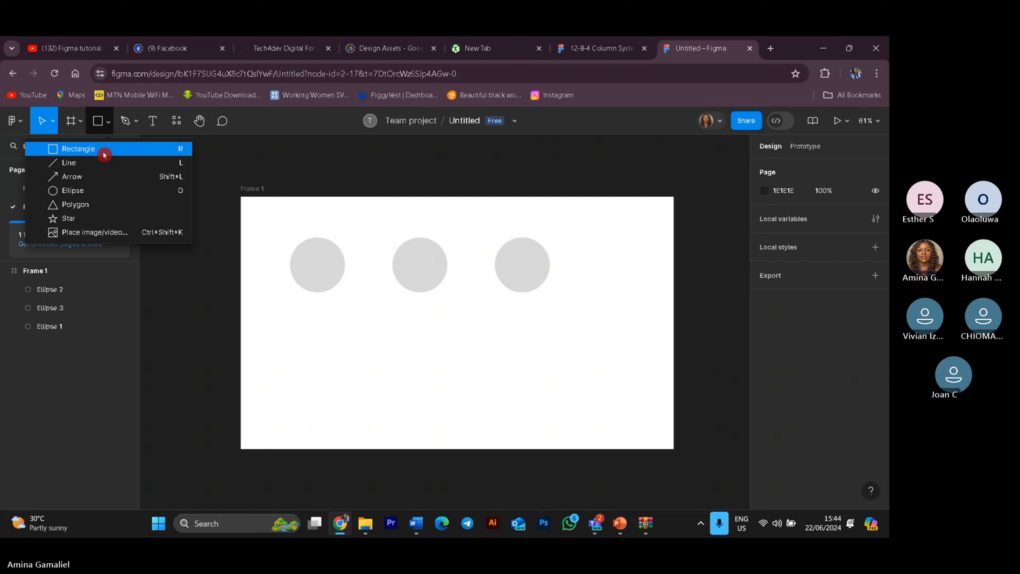
click(74, 192)
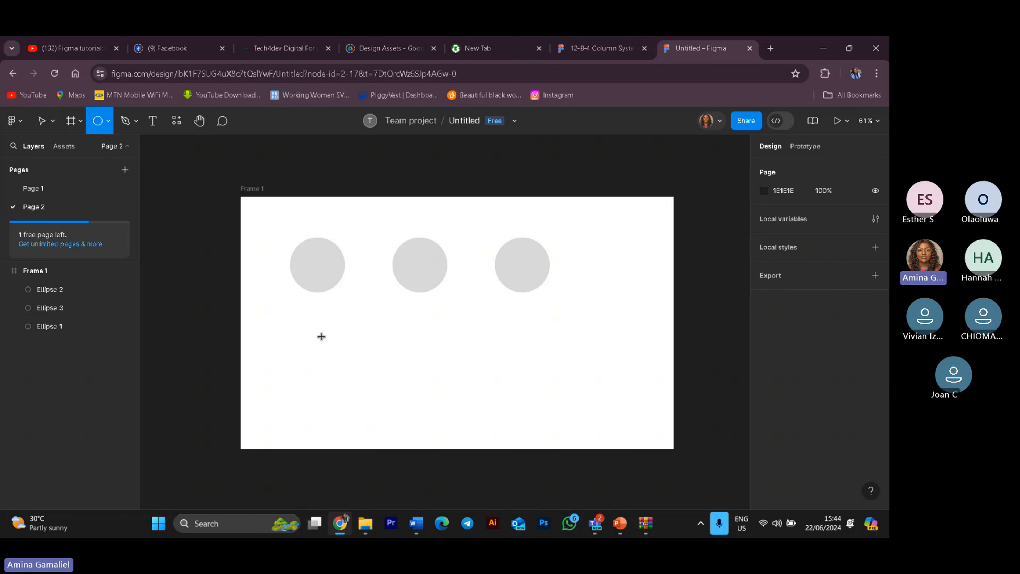
drag(321, 337, 387, 401)
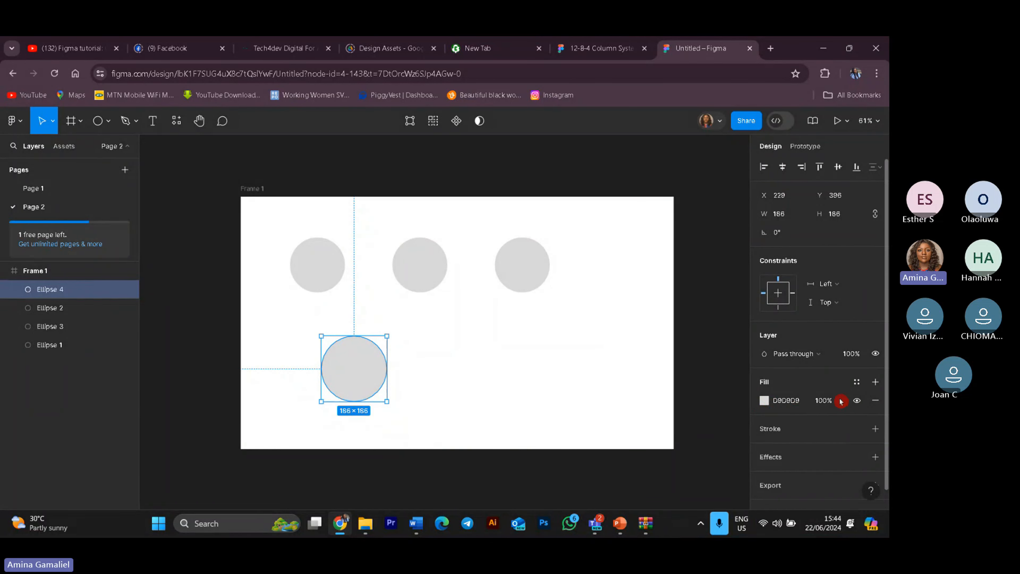
Step: Hide the new circle's fill and add a black 000000 stroke to it
click(857, 401)
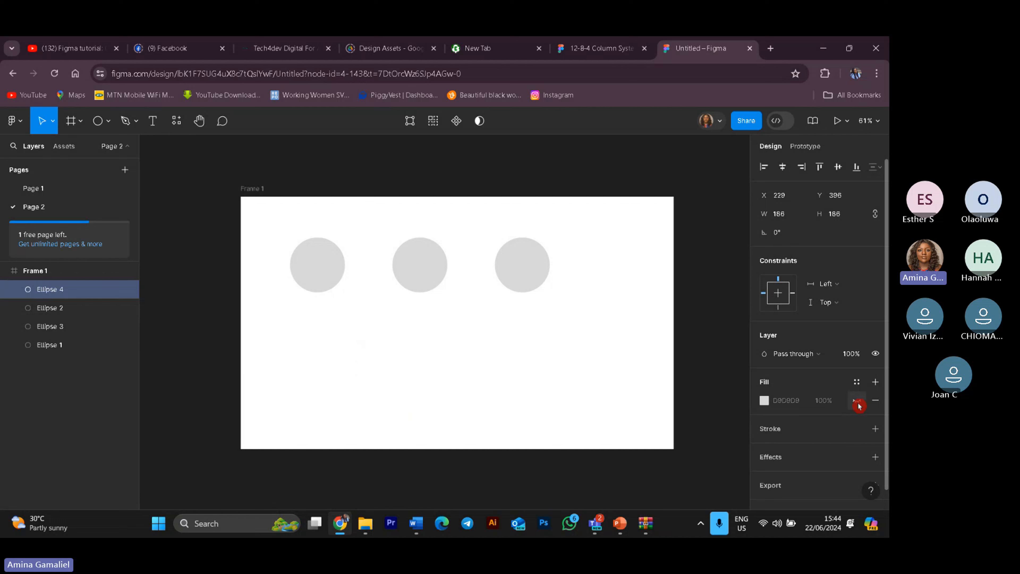
click(876, 429)
click(765, 446)
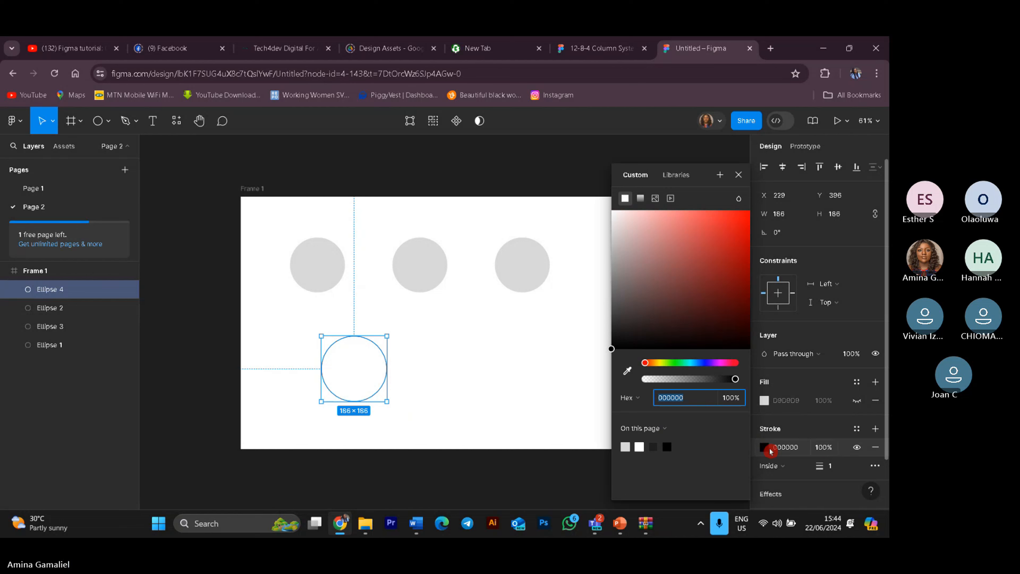
click(763, 449)
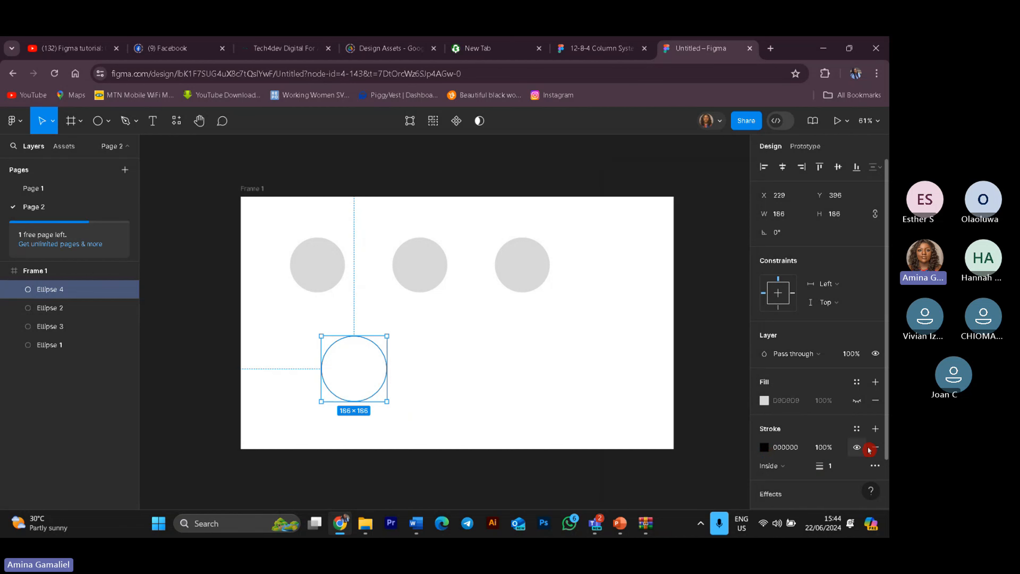
scroll(820, 321, down, 3)
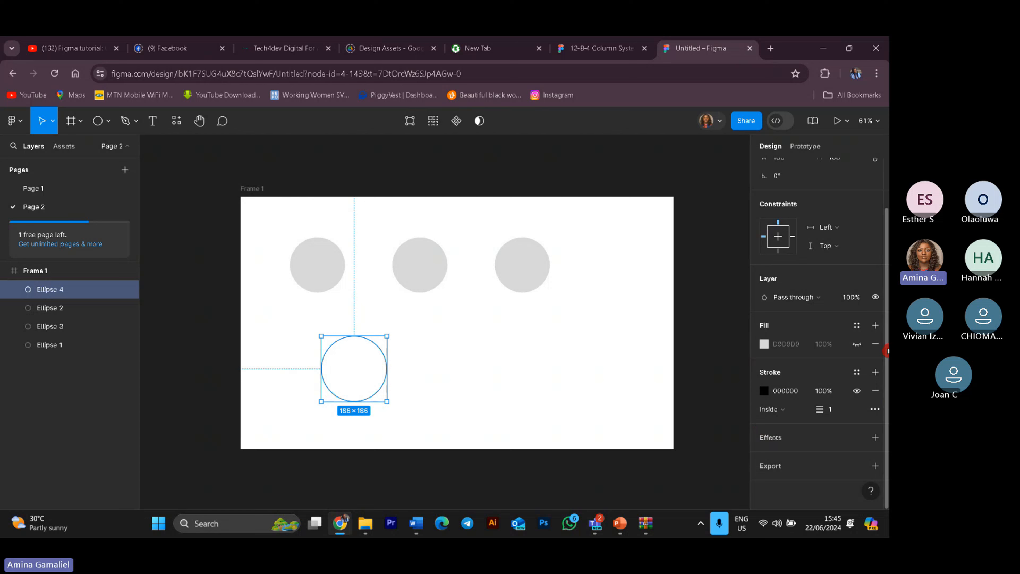
scroll(887, 352, up, 1)
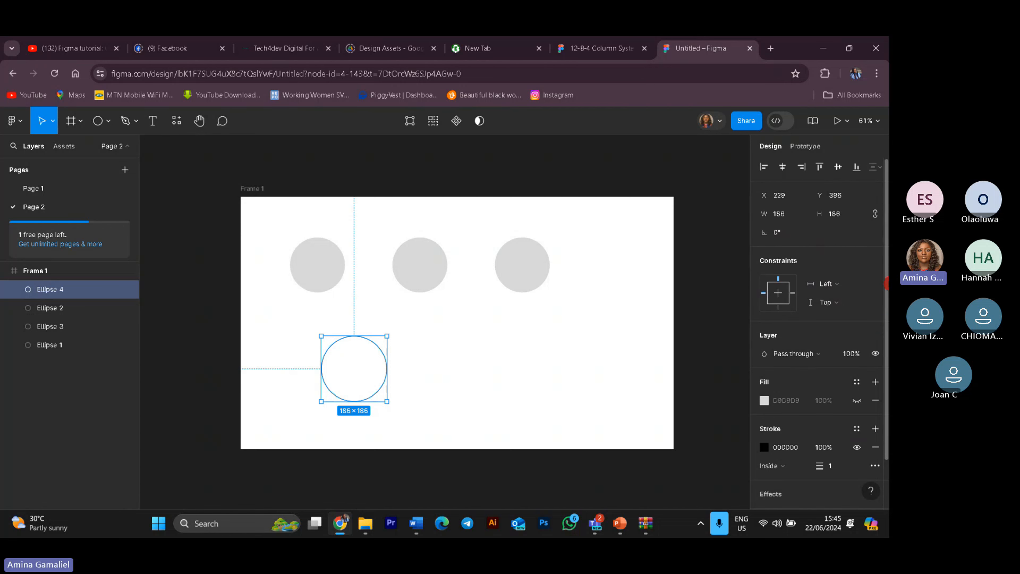
scroll(888, 373, down, 1)
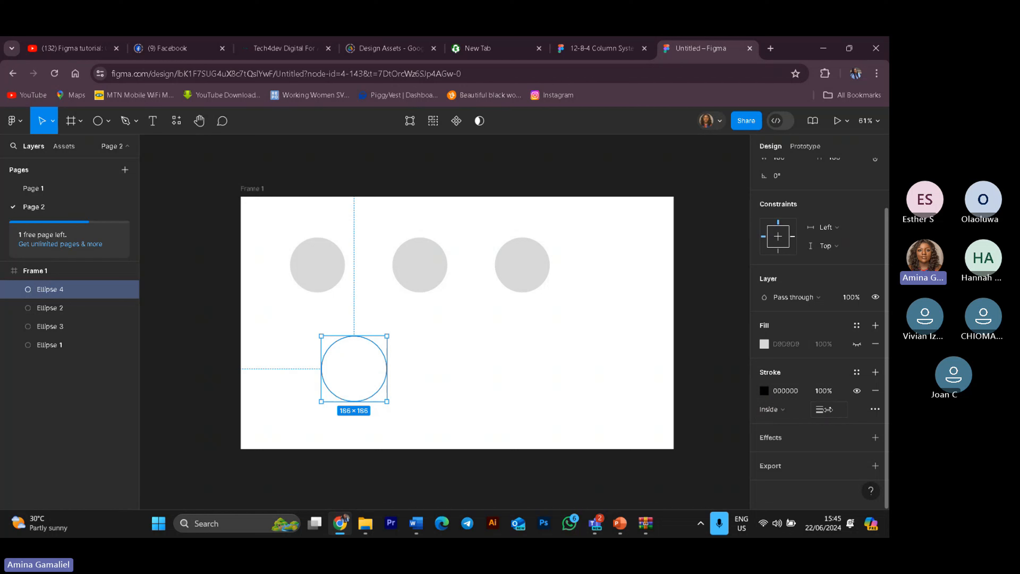
Step: Set the circle's stroke weight to 10 and its layer opacity to 90%
click(837, 416)
text(2)
key(Return)
key(9)
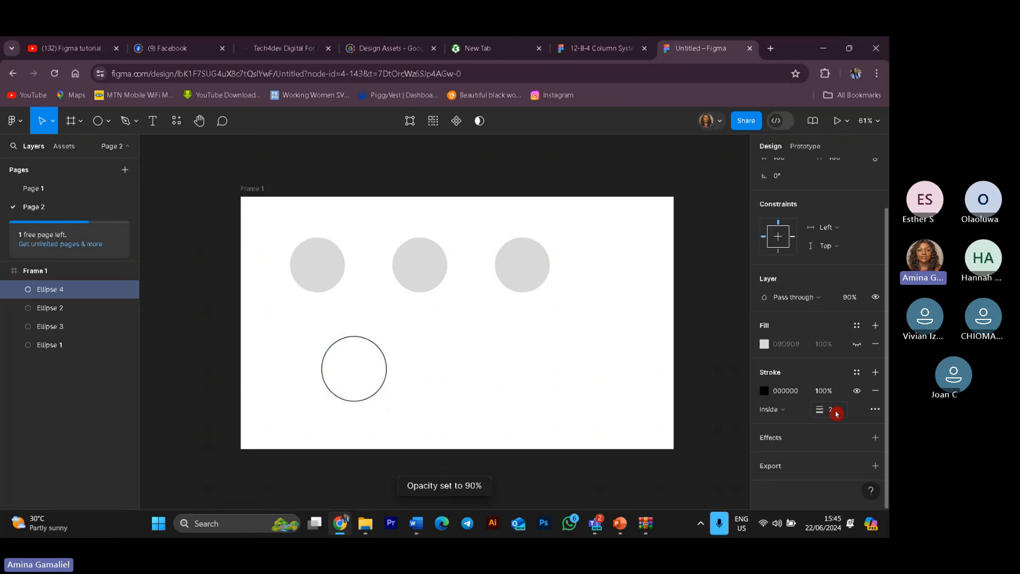
key(Return)
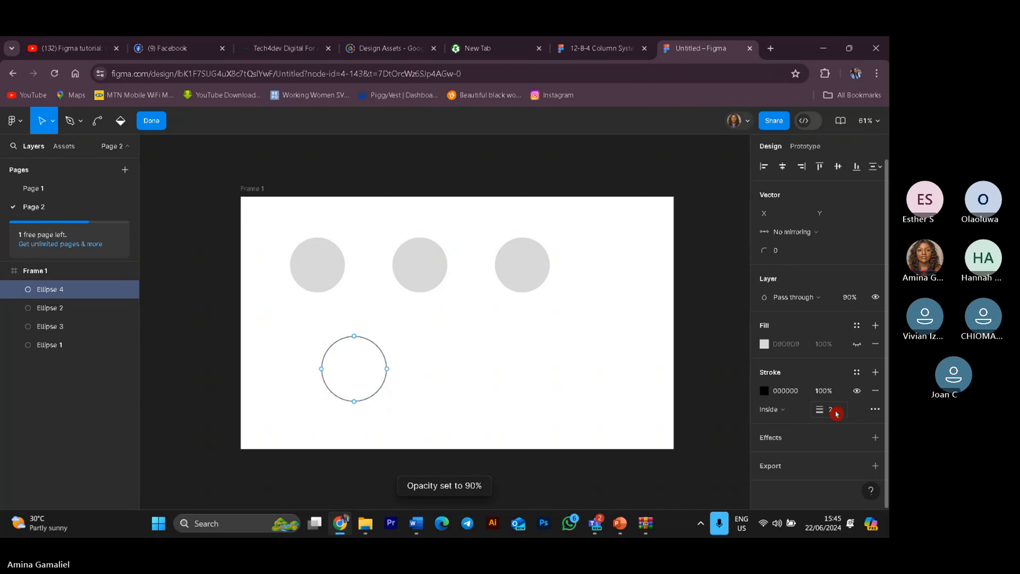
click(835, 411)
text(9)
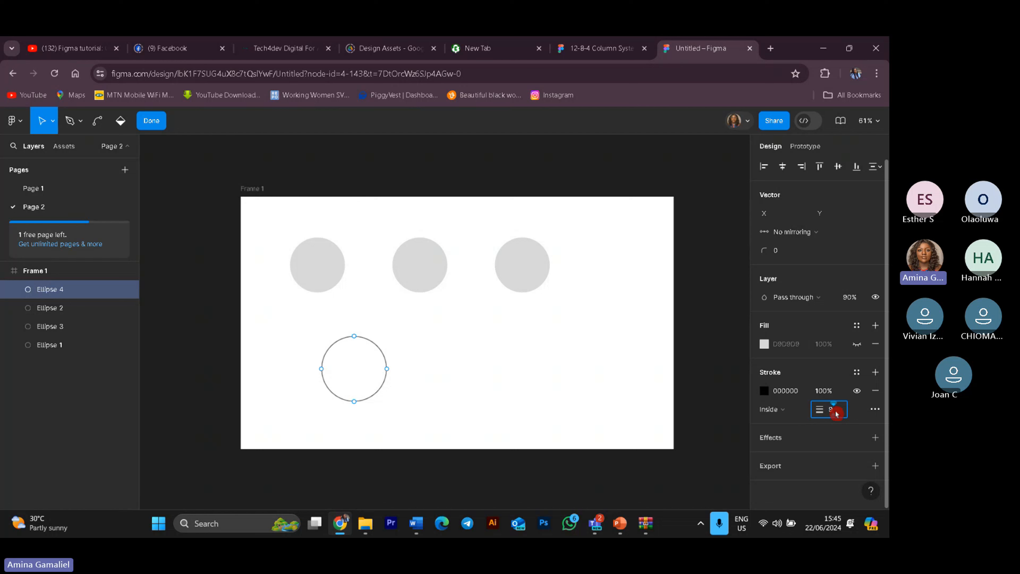
key(Return)
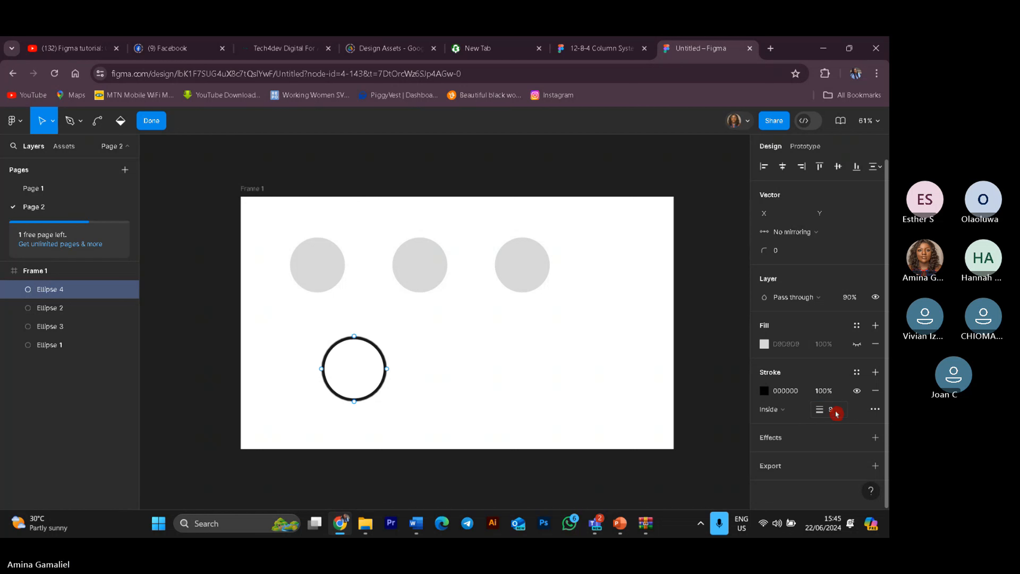
click(836, 416)
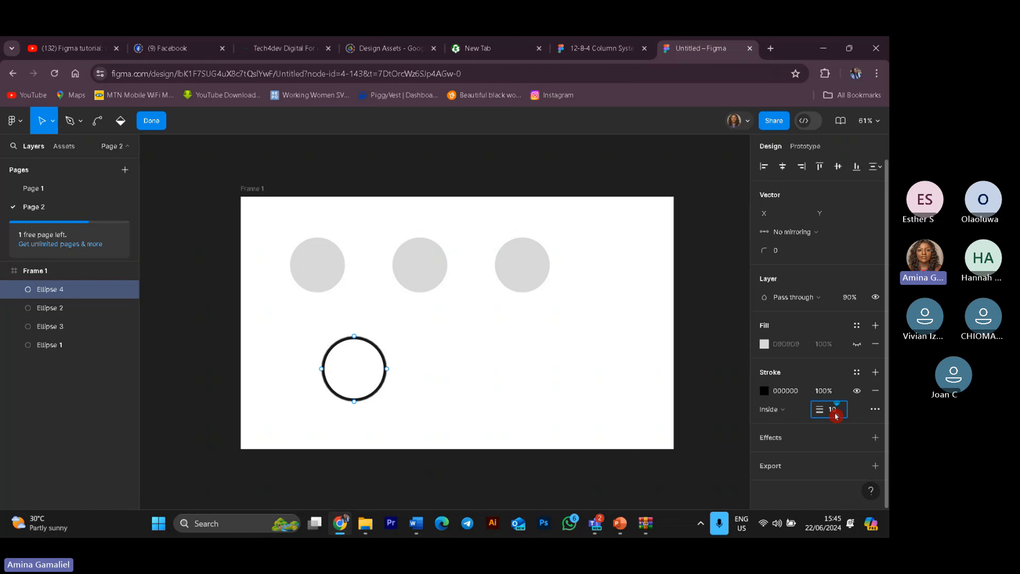
text(10)
key(Return)
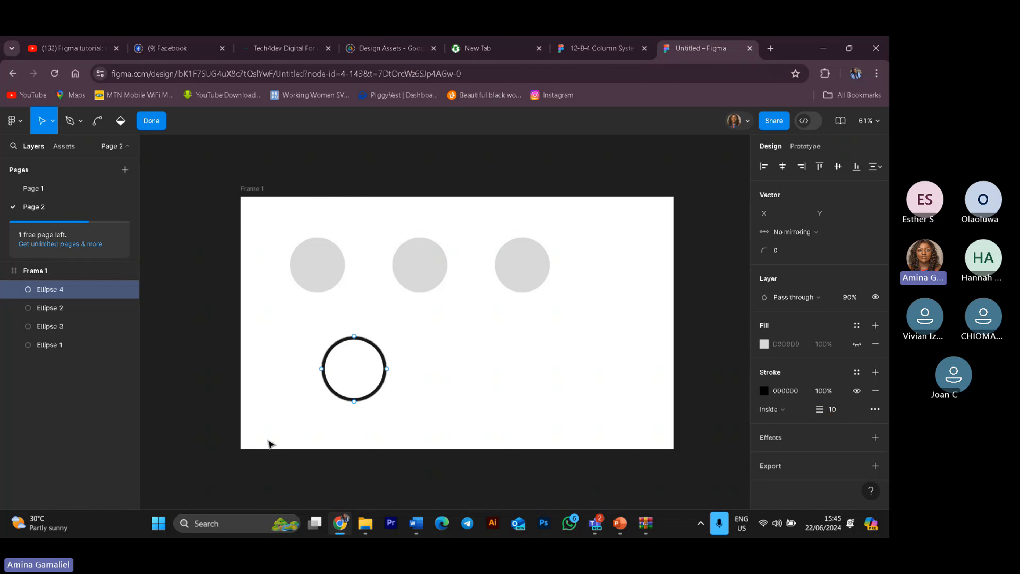
click(384, 353)
drag(384, 353, 420, 341)
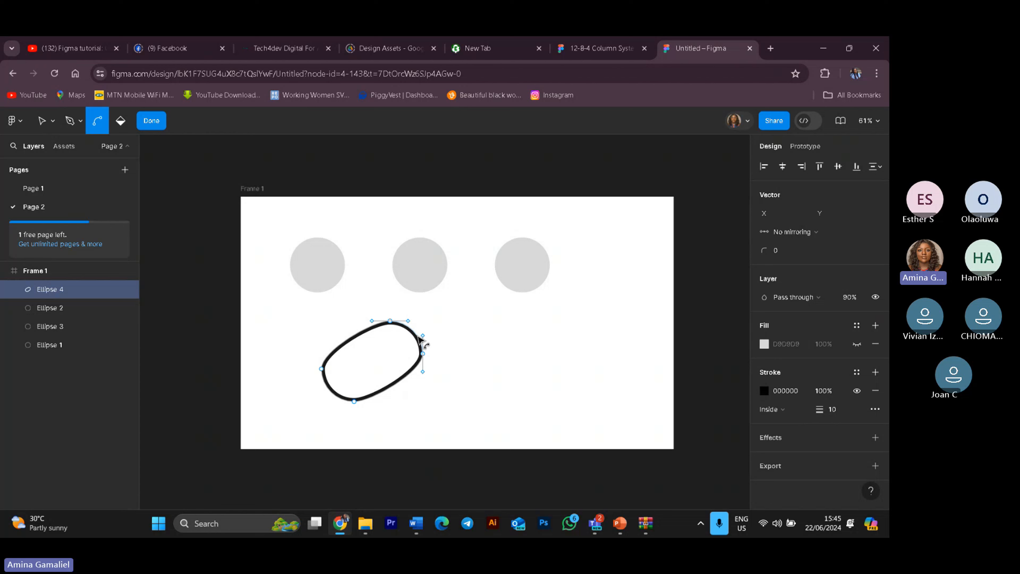
key(ctrl+z)
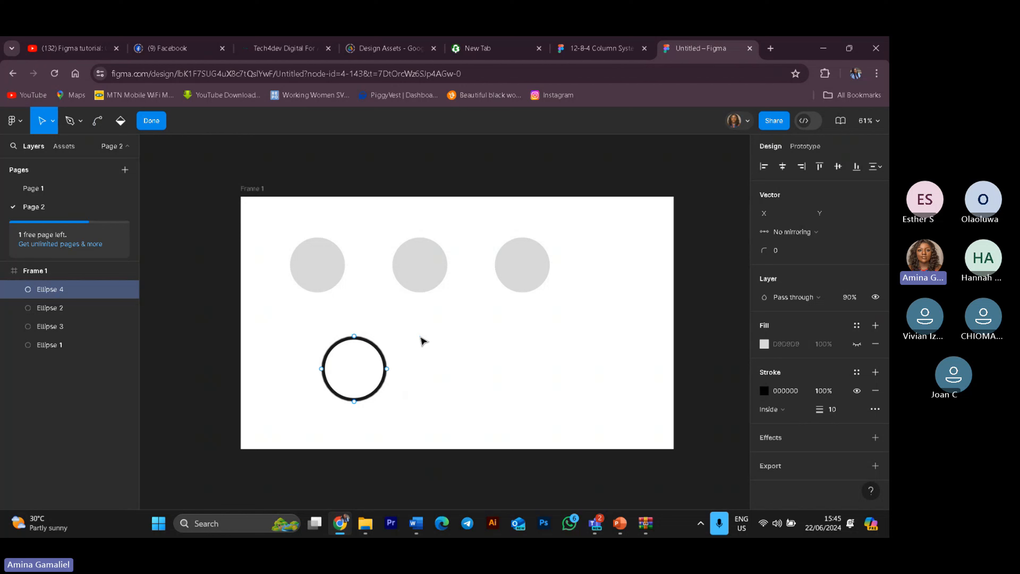
Step: Toggle the circle's fill visibility on and then off again
click(358, 381)
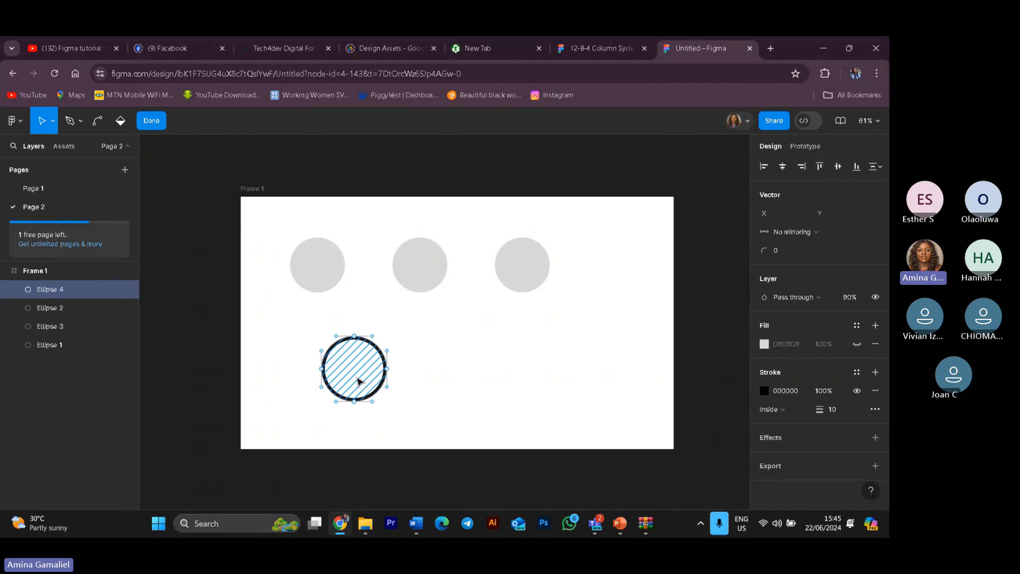
click(534, 372)
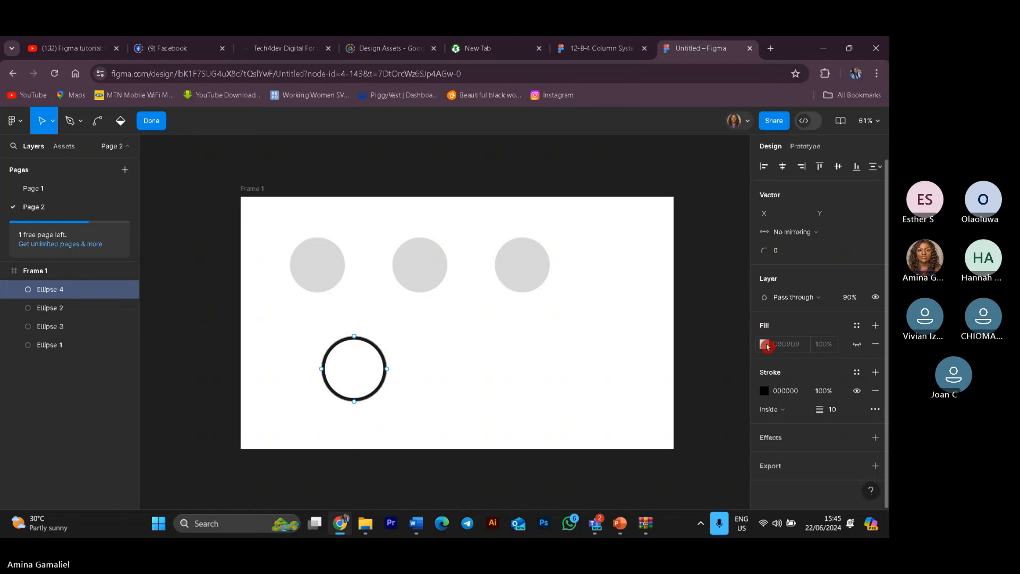
click(858, 344)
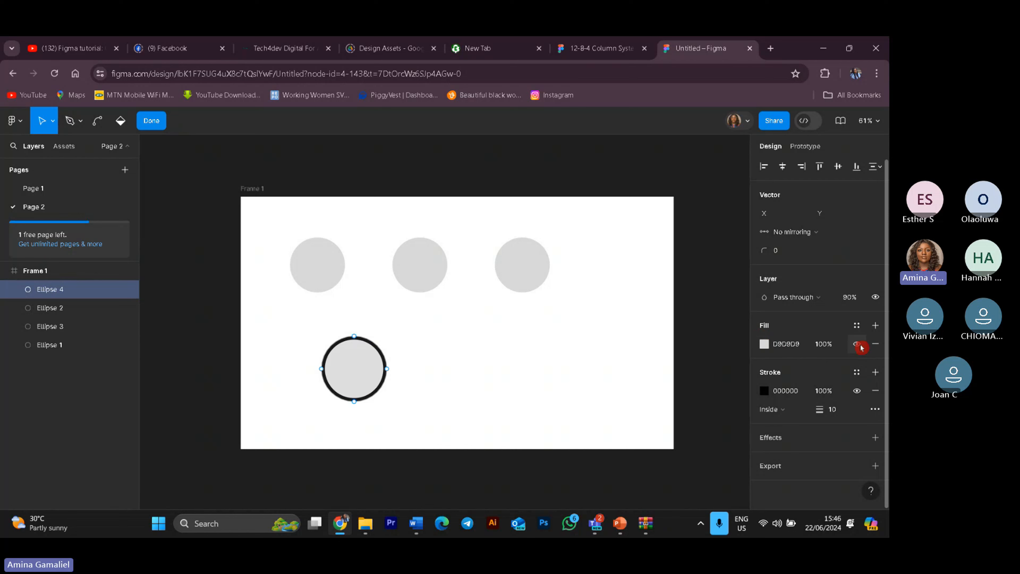
click(857, 345)
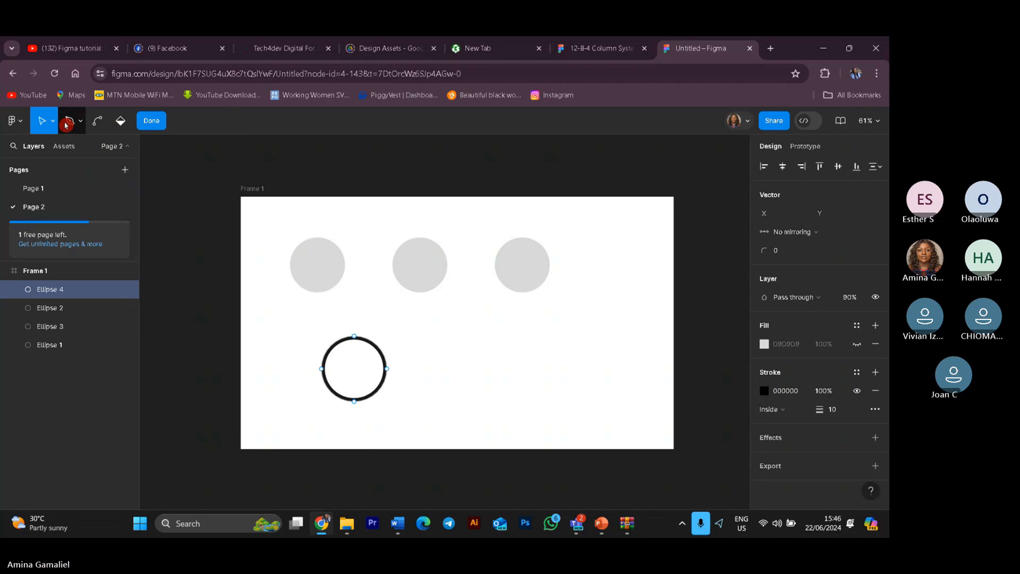
click(82, 122)
click(82, 122)
click(98, 121)
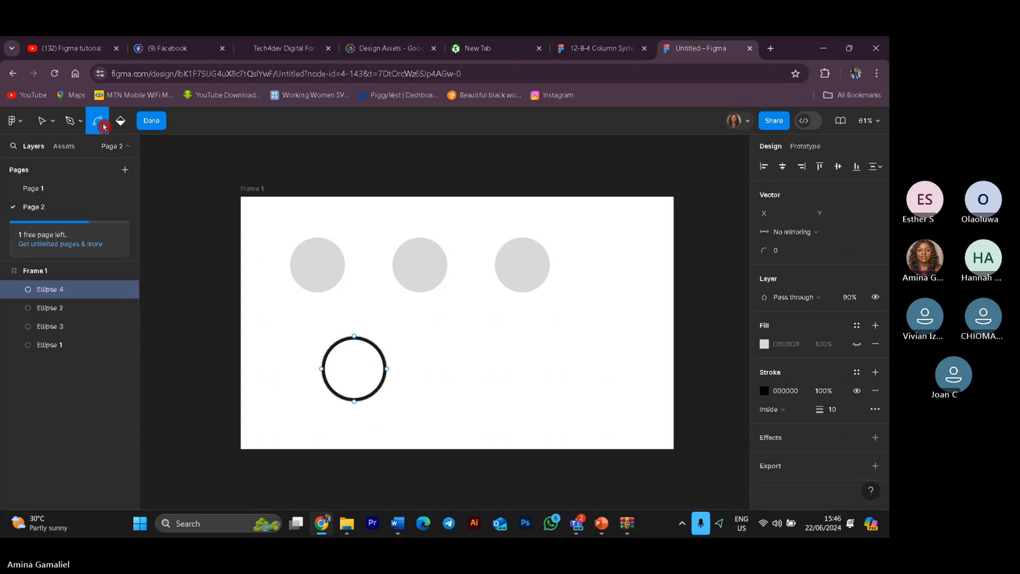
right_click(103, 125)
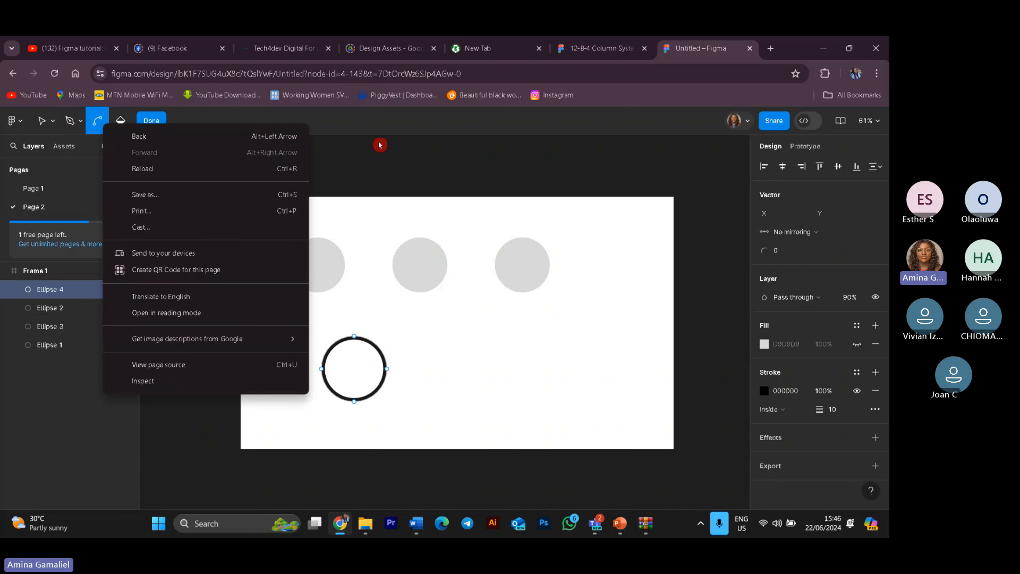
Step: Leave vector editing and draw a vertical line about 109 long down from the outlined circle's bottom
click(380, 144)
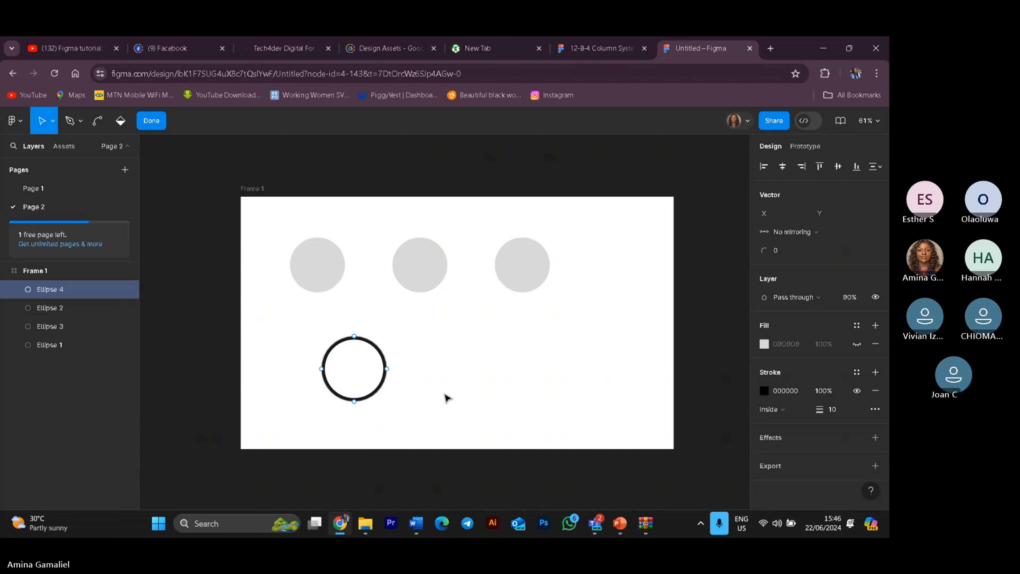
click(155, 122)
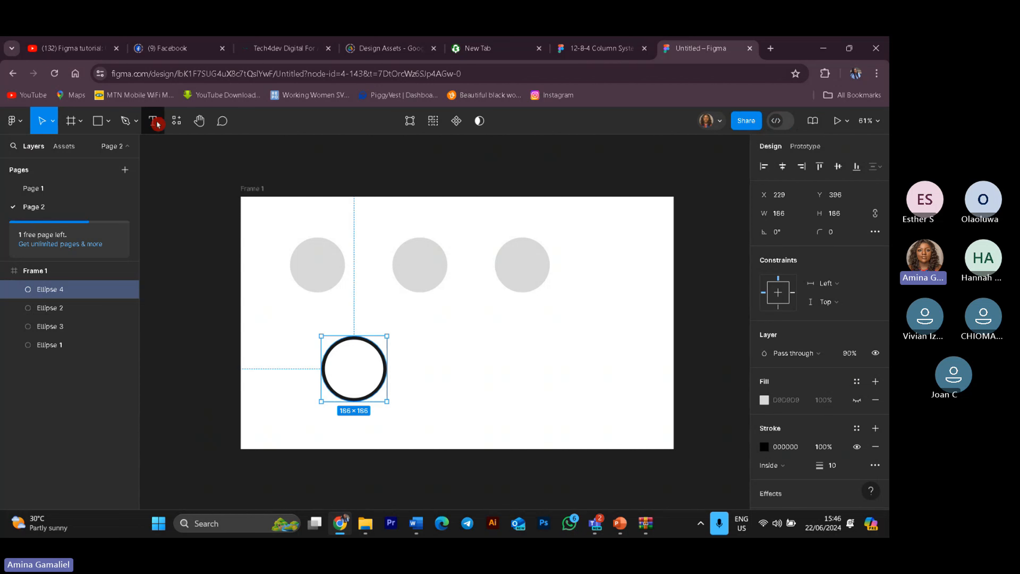
click(449, 428)
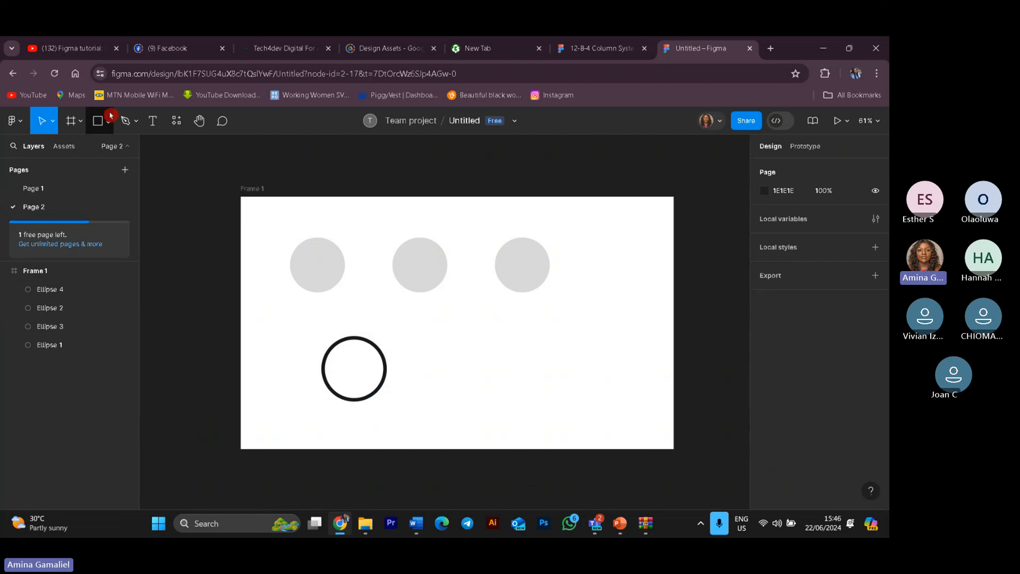
click(112, 120)
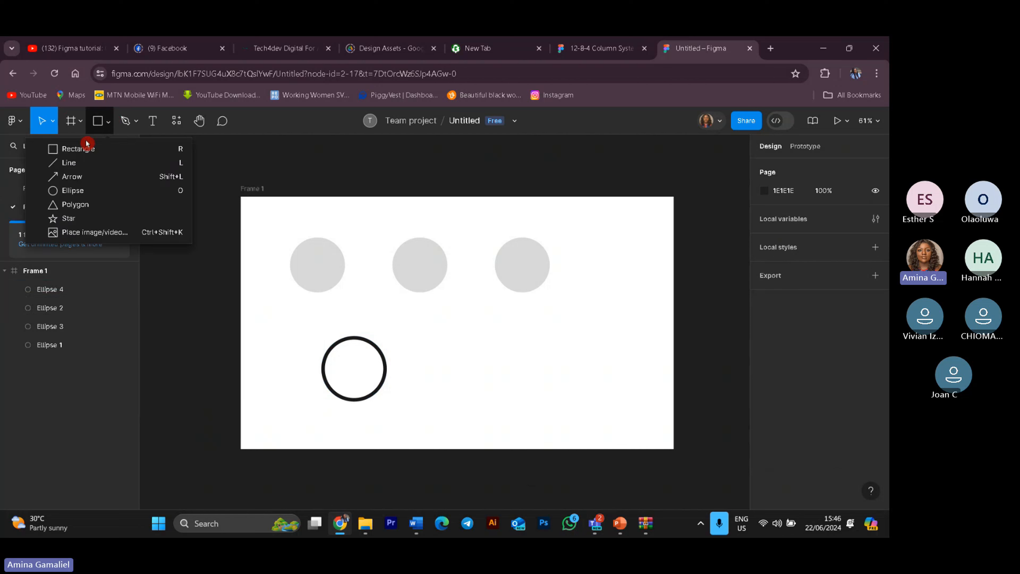
click(82, 170)
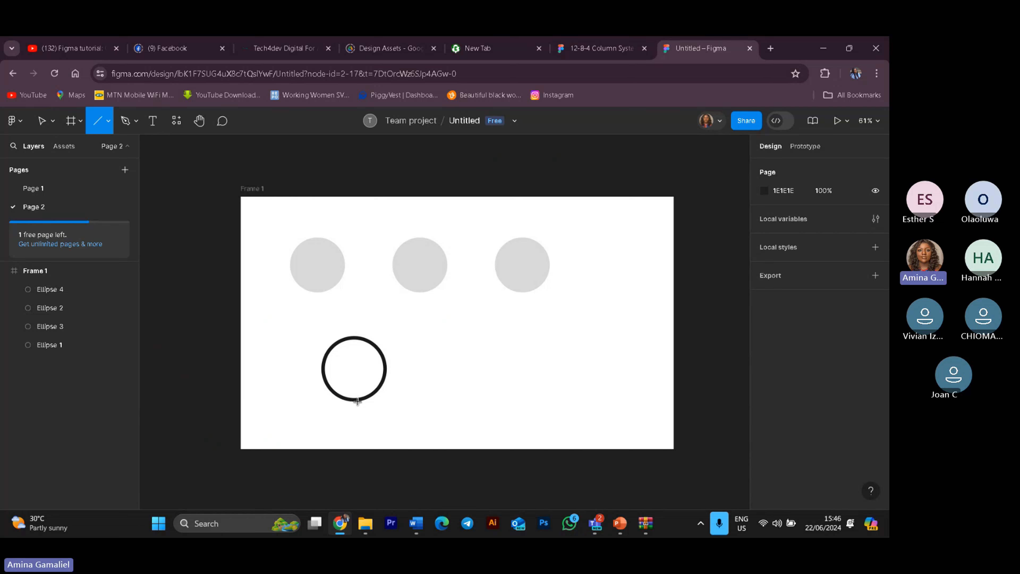
drag(358, 404, 360, 439)
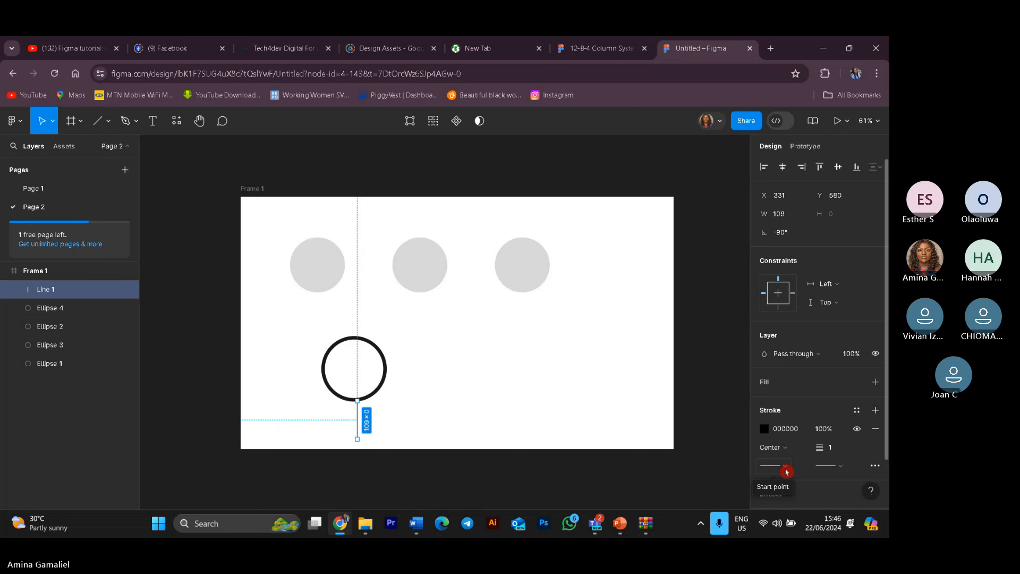
Step: Set the line's stroke weight to 10
click(833, 449)
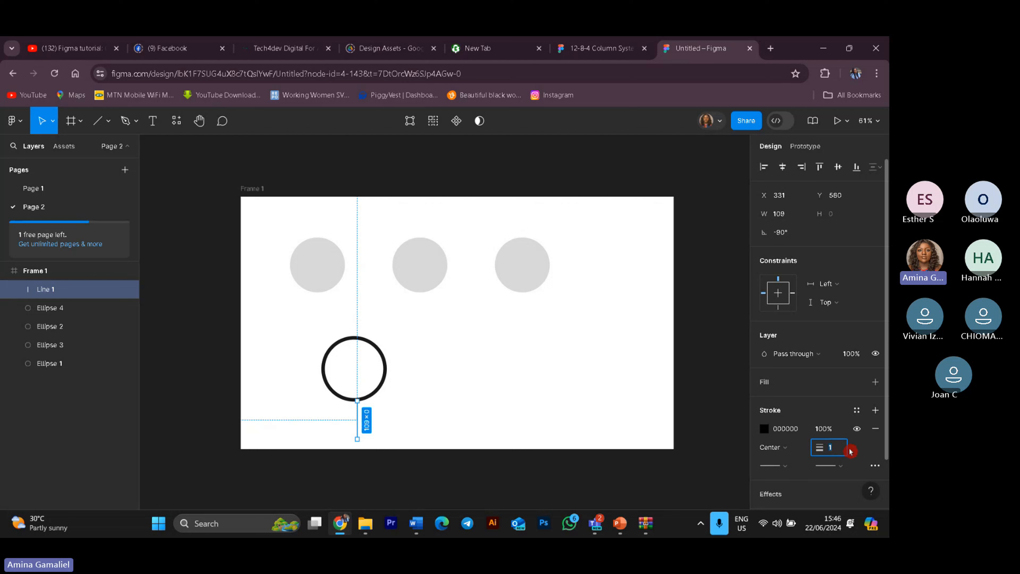
text(0)
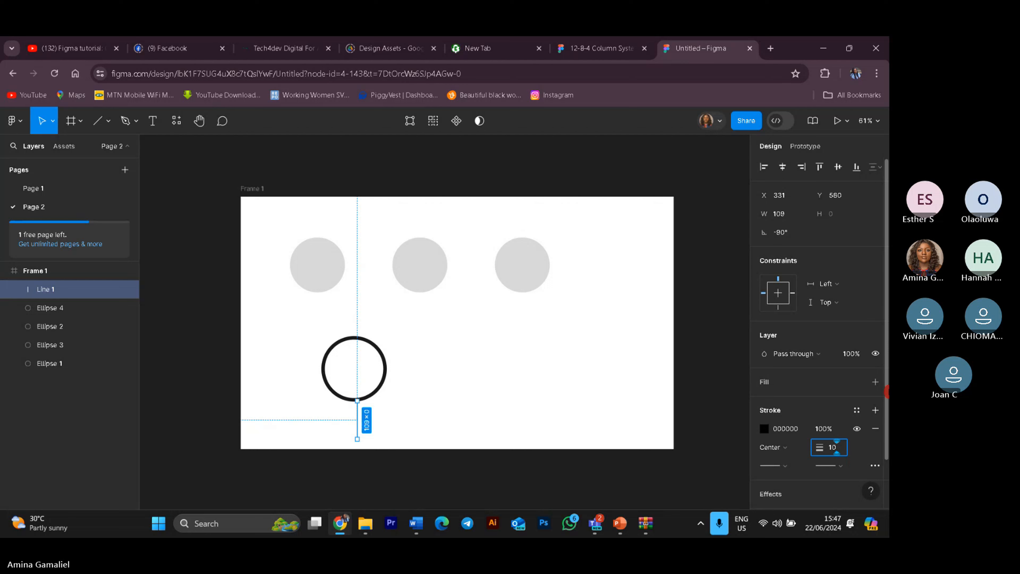
key(Return)
Step: Select the outlined circle together with its line and delete both
click(522, 379)
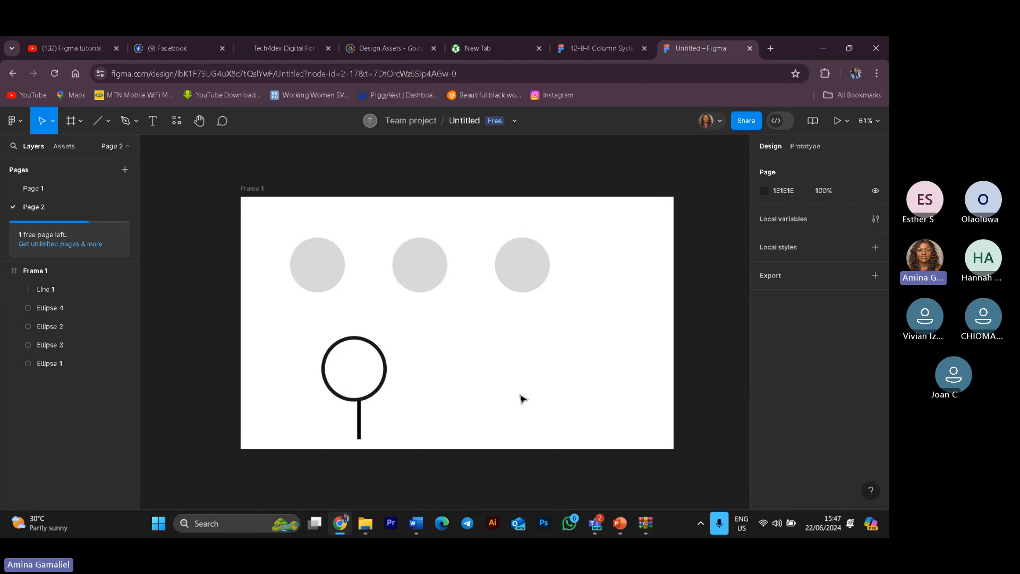
click(359, 407)
click(442, 418)
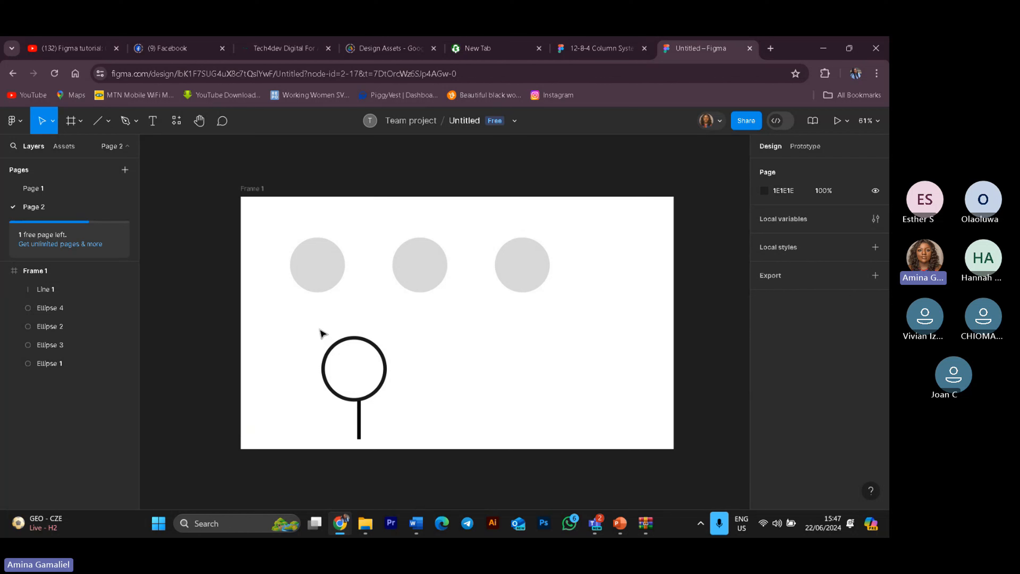
drag(319, 328, 438, 442)
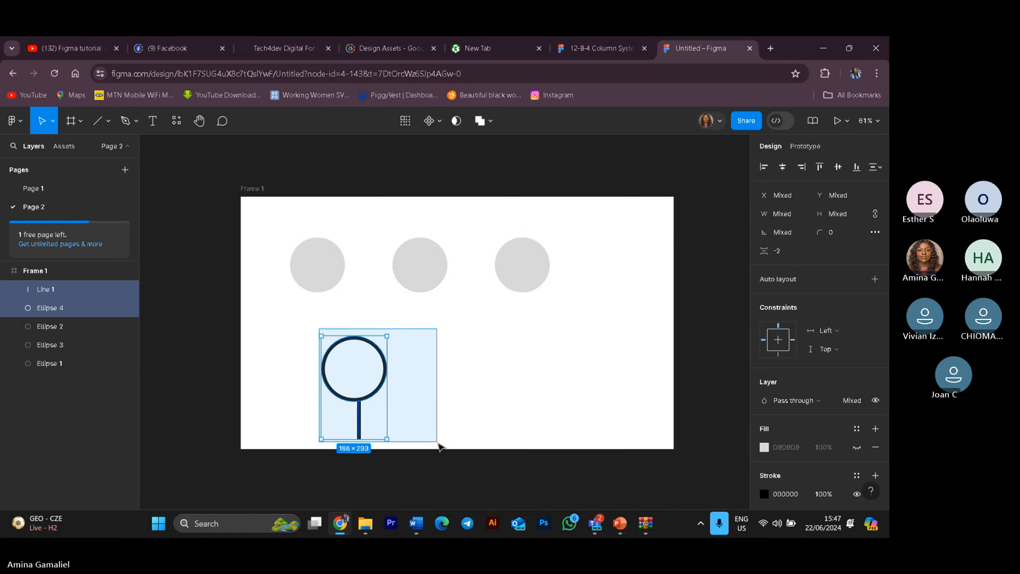
drag(439, 446, 439, 444)
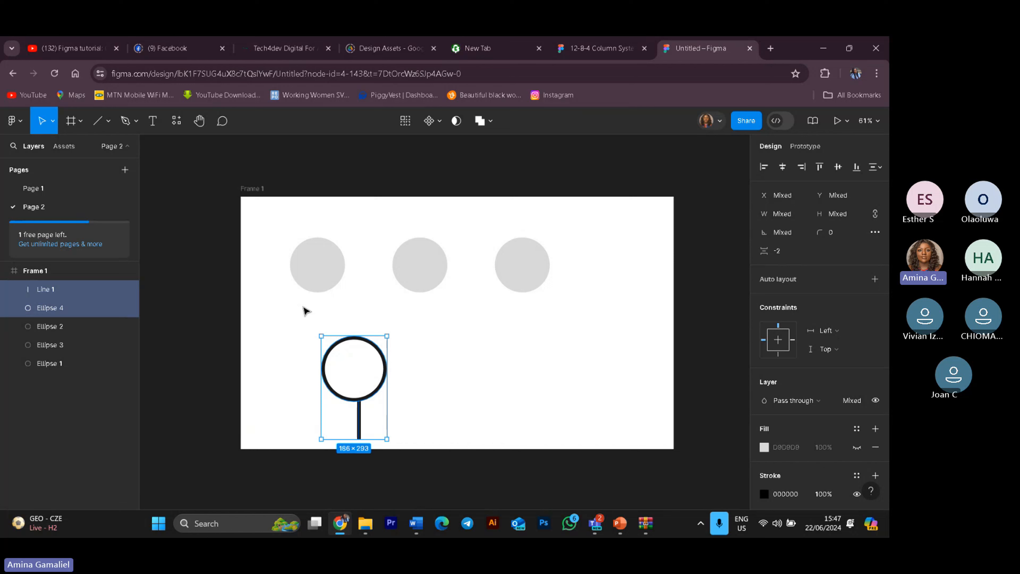
click(491, 122)
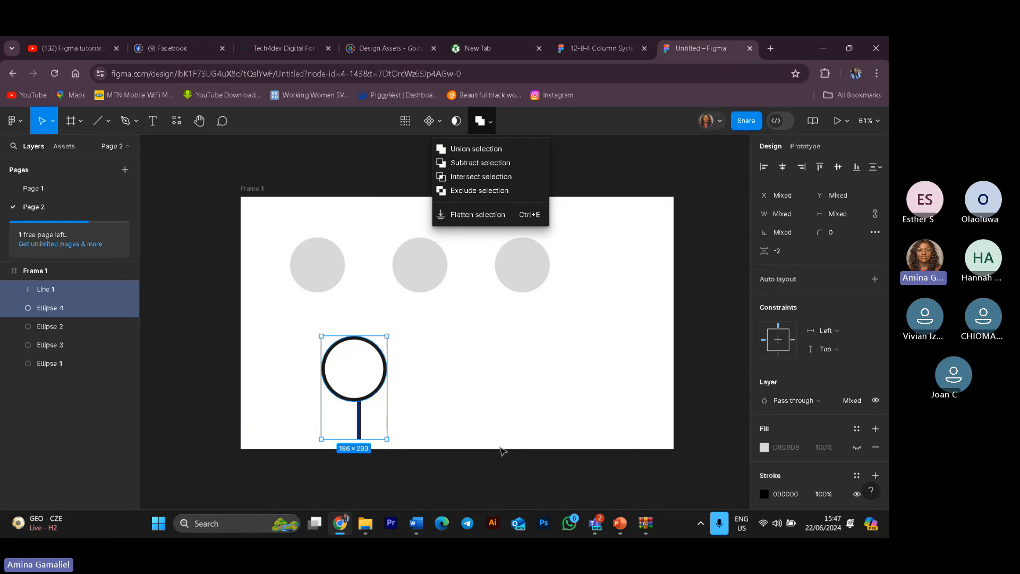
click(456, 415)
drag(326, 333, 419, 437)
key(Delete)
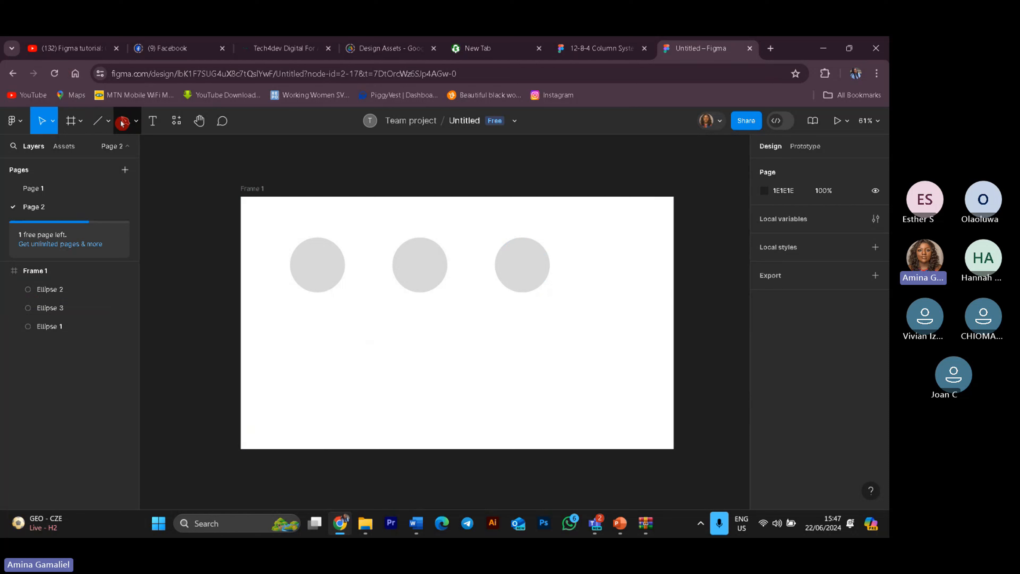
Step: Draw a large circle about 382 × 382 in the frame's lower left area with the Ellipse tool
click(109, 122)
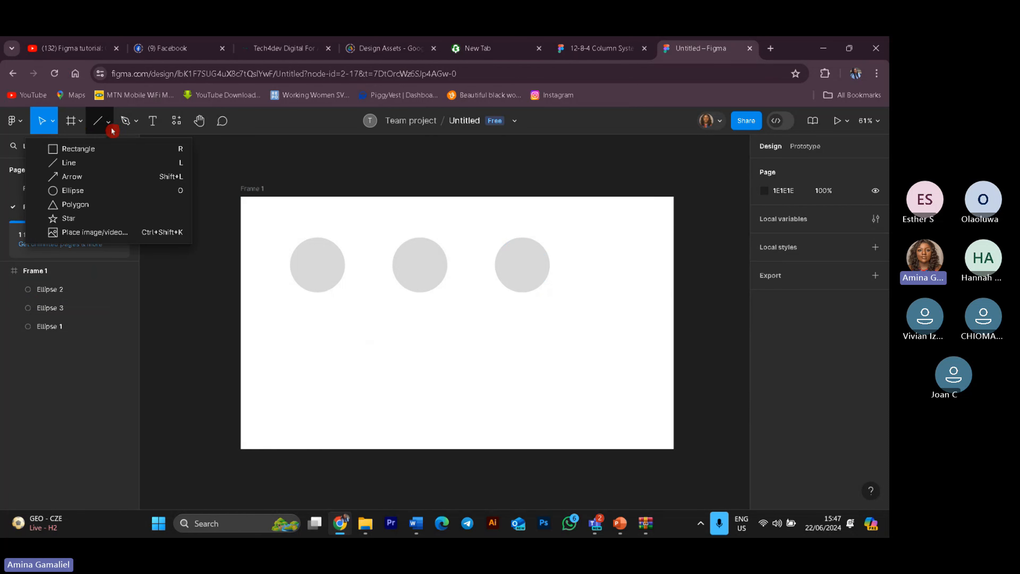
click(82, 190)
drag(296, 343, 430, 477)
drag(388, 426, 386, 391)
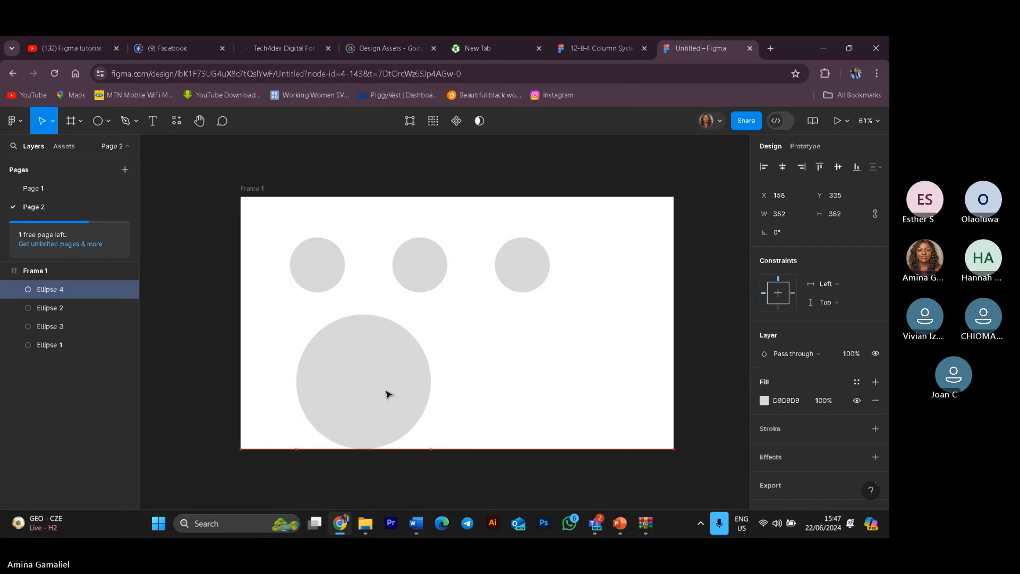
Step: Select Frame 1 and extend its height to about 1396
click(497, 450)
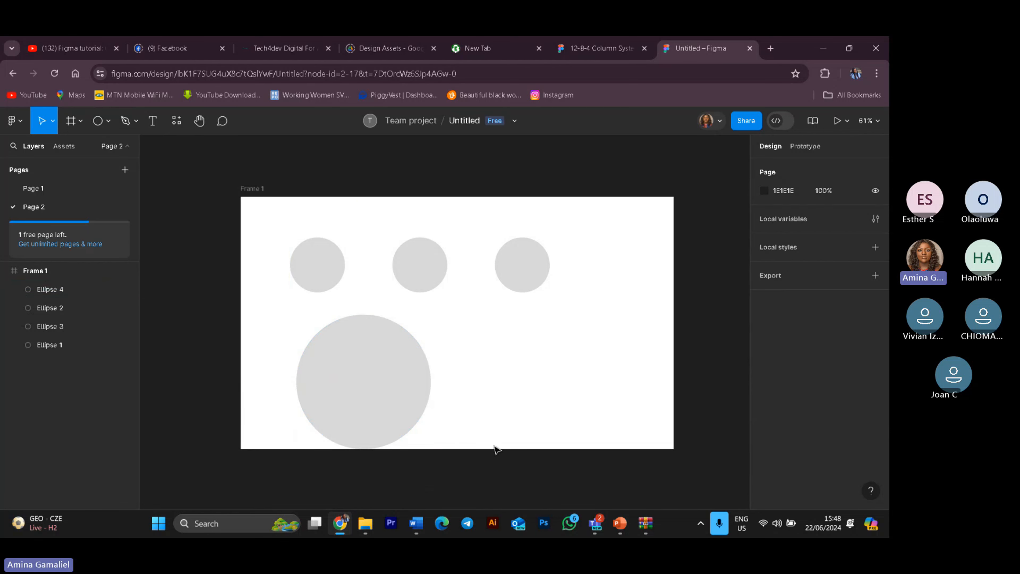
click(78, 271)
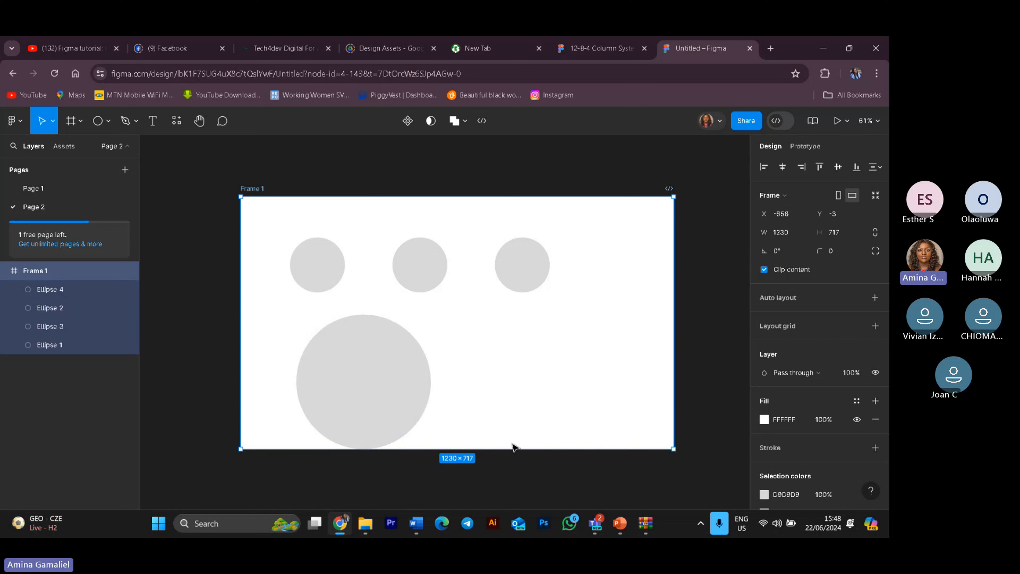
mouse_move(510, 447)
mouse_down()
mouse_move(510, 502)
mouse_move(510, 465)
mouse_up()
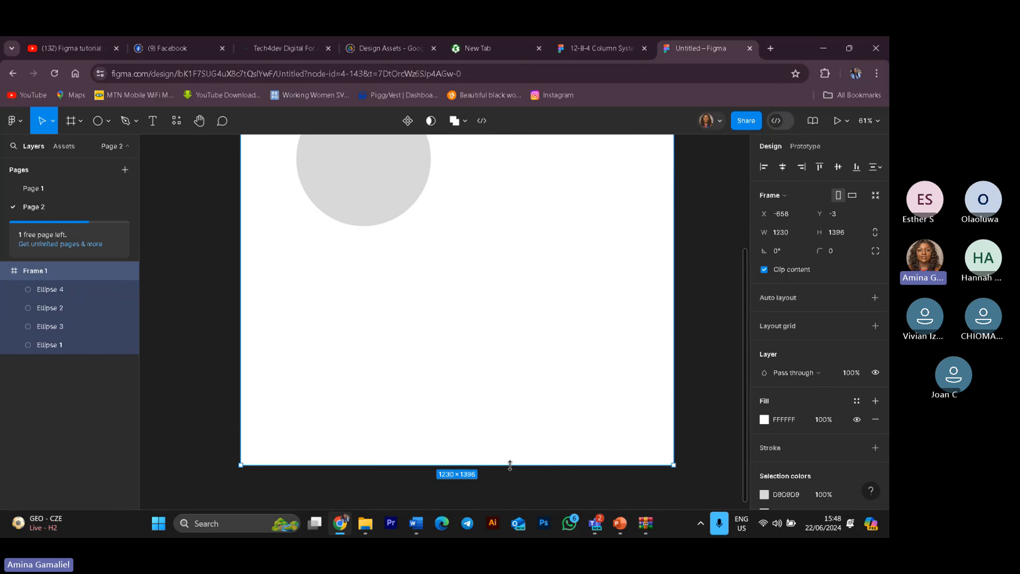
Step: Move the large circle further down and duplicate it beside itself to the right
drag(360, 187, 337, 417)
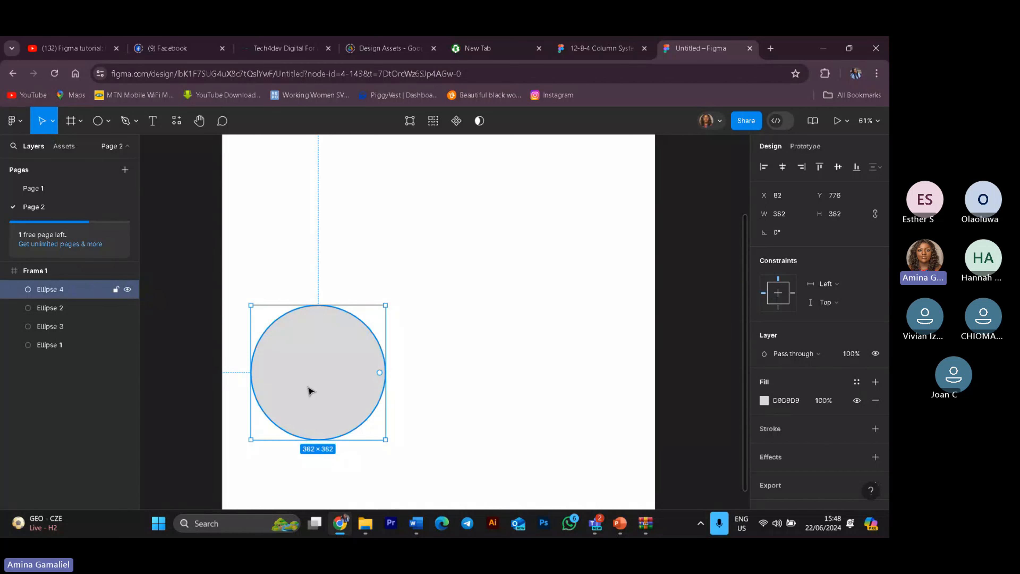
alt+drag(310, 398, 441, 397)
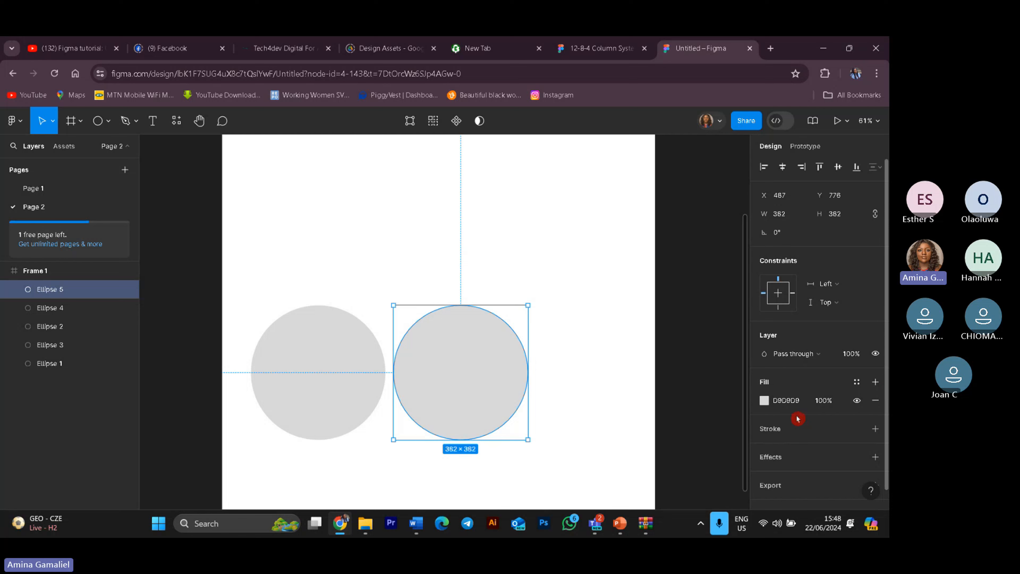
Step: Change the duplicated circle's fill colour to red D32727
click(765, 401)
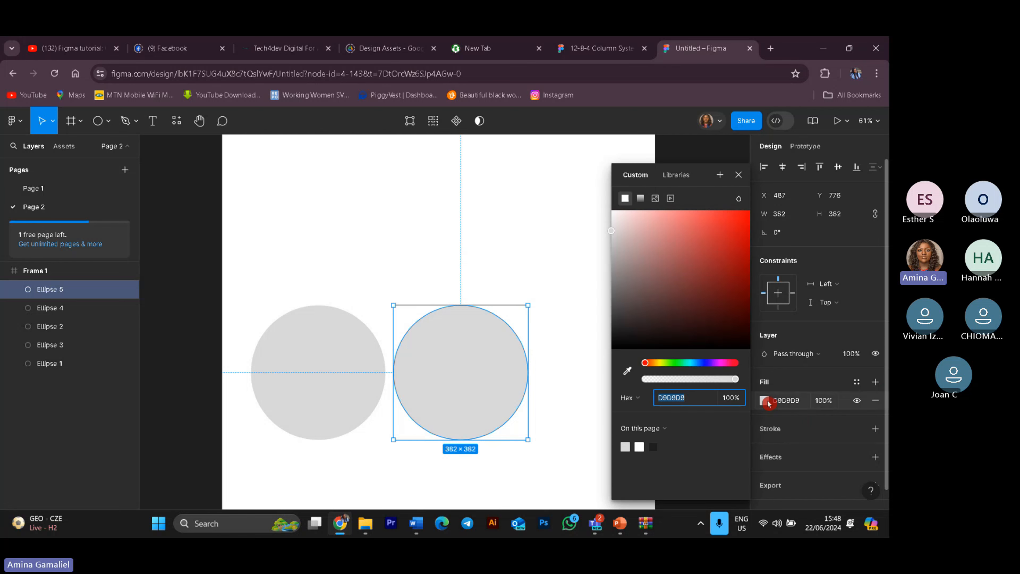
click(726, 238)
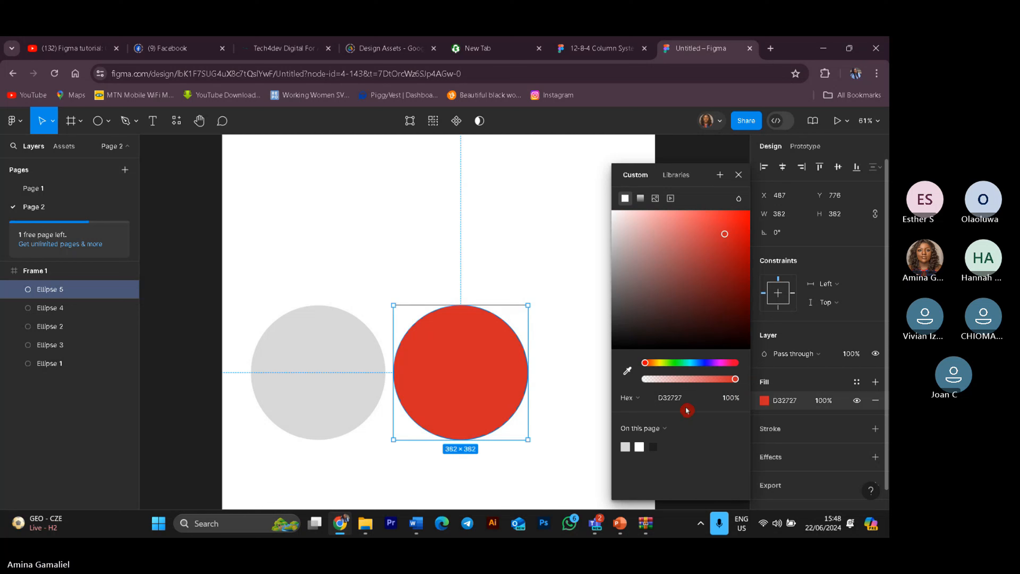
click(679, 397)
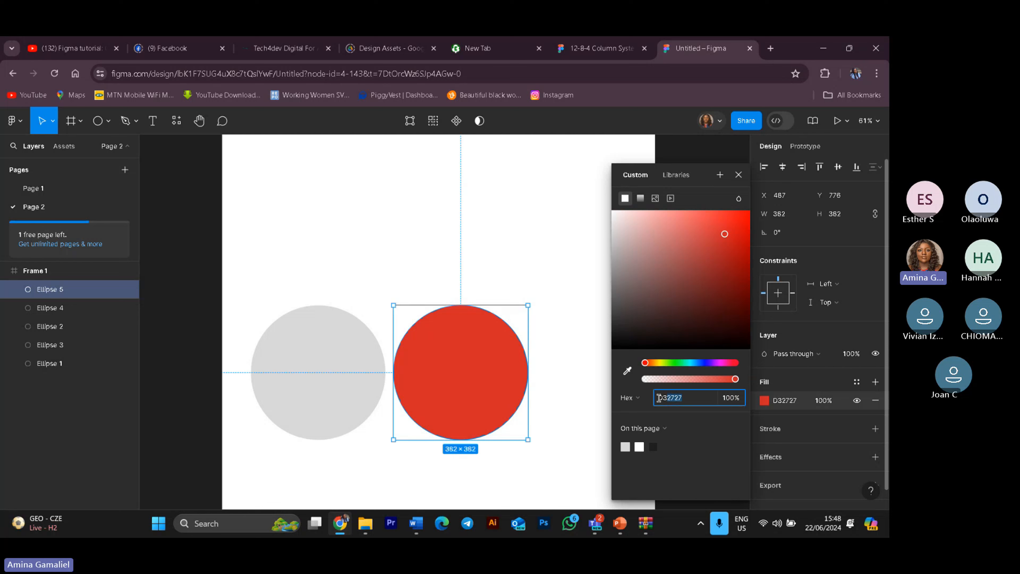
Step: Copy the D32727 hex value and paste it into the first large circle's fill
right_click(672, 397)
click(715, 159)
click(322, 397)
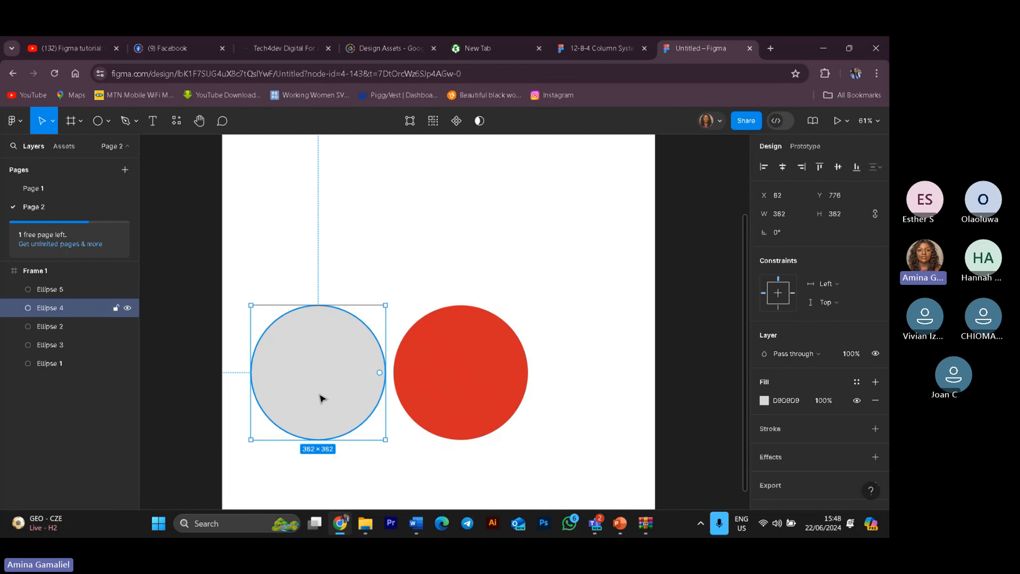
click(764, 401)
click(678, 398)
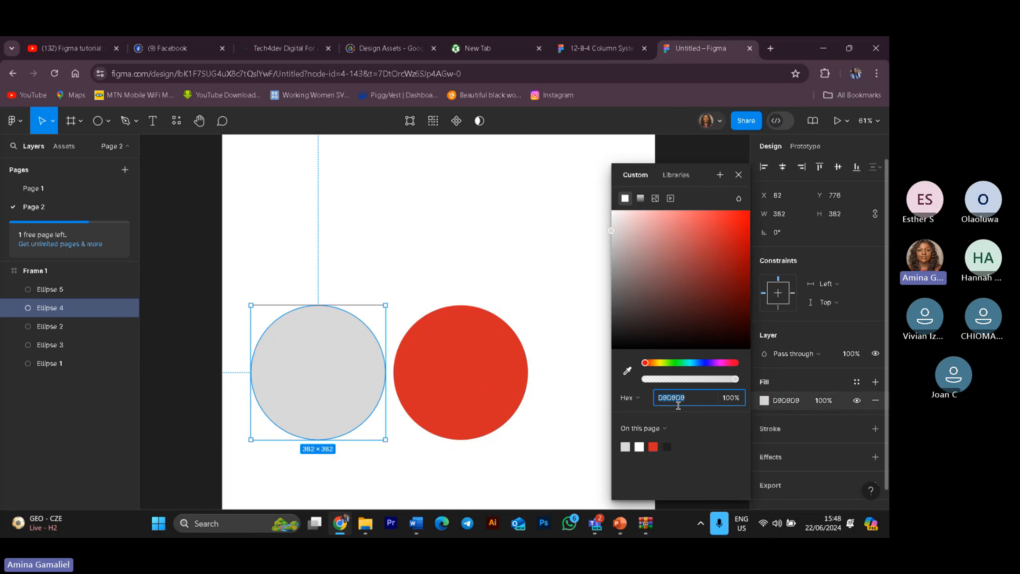
key(ctrl+v)
click(662, 443)
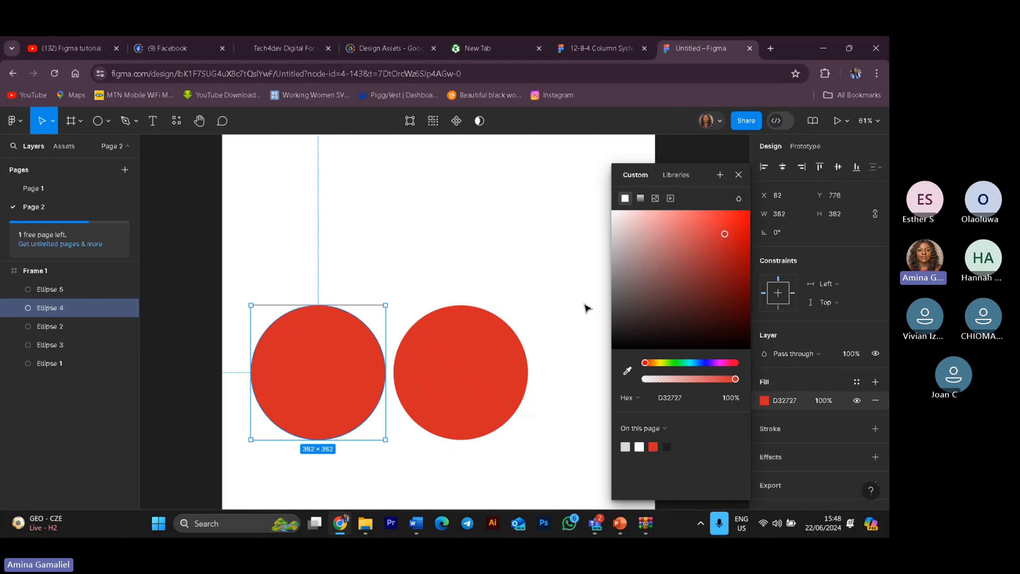
click(548, 286)
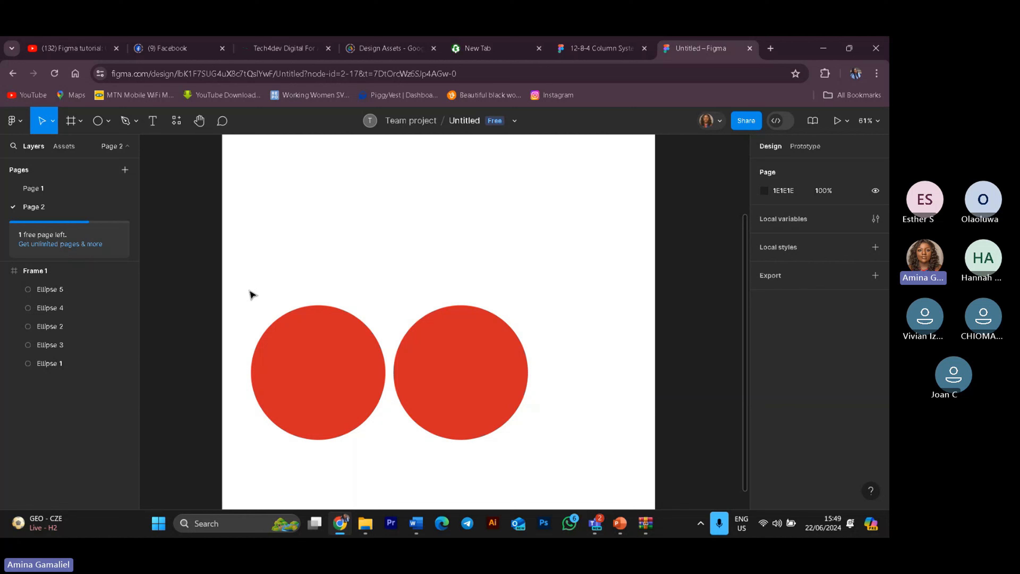
Step: Slide the first red circle right so it overlaps the second red circle
drag(249, 290, 540, 440)
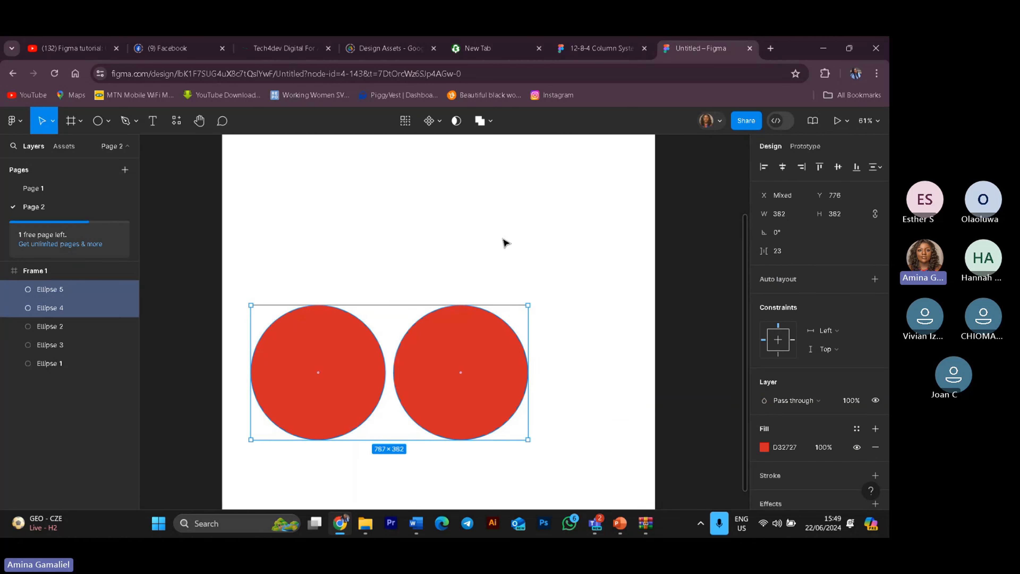
click(493, 122)
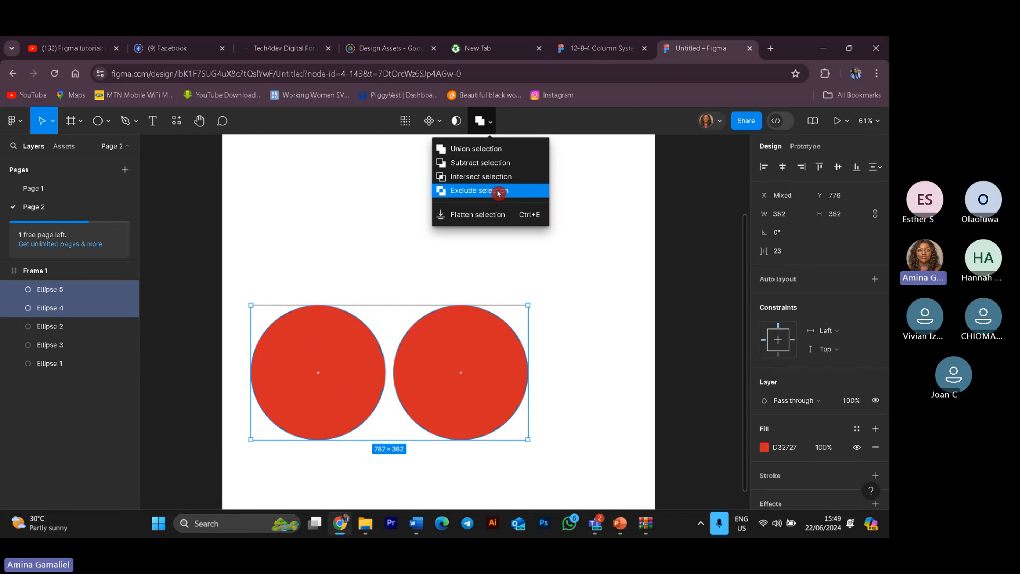
click(603, 366)
drag(319, 396, 384, 398)
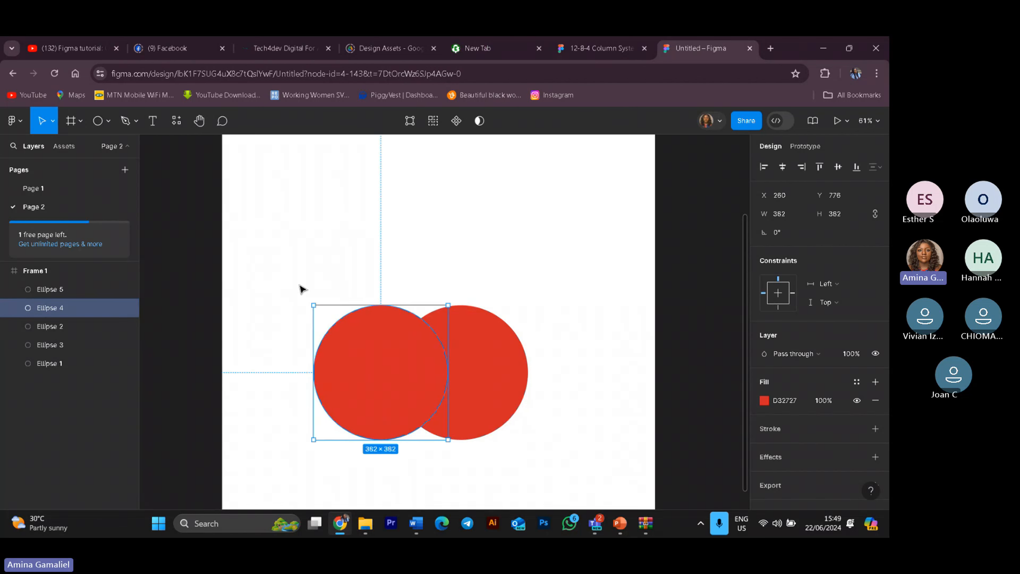
drag(286, 271, 378, 301)
drag(427, 334, 536, 428)
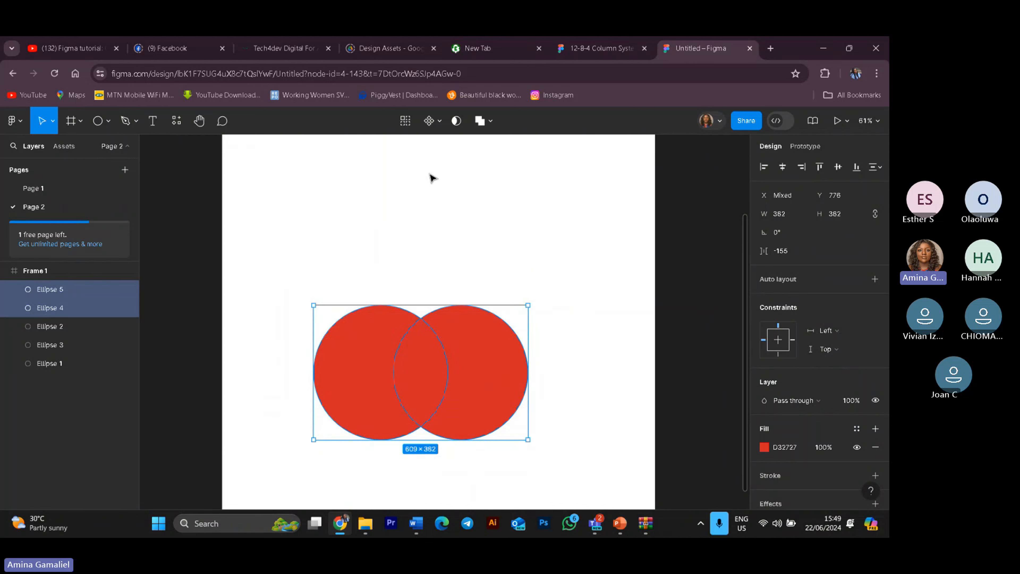
click(482, 124)
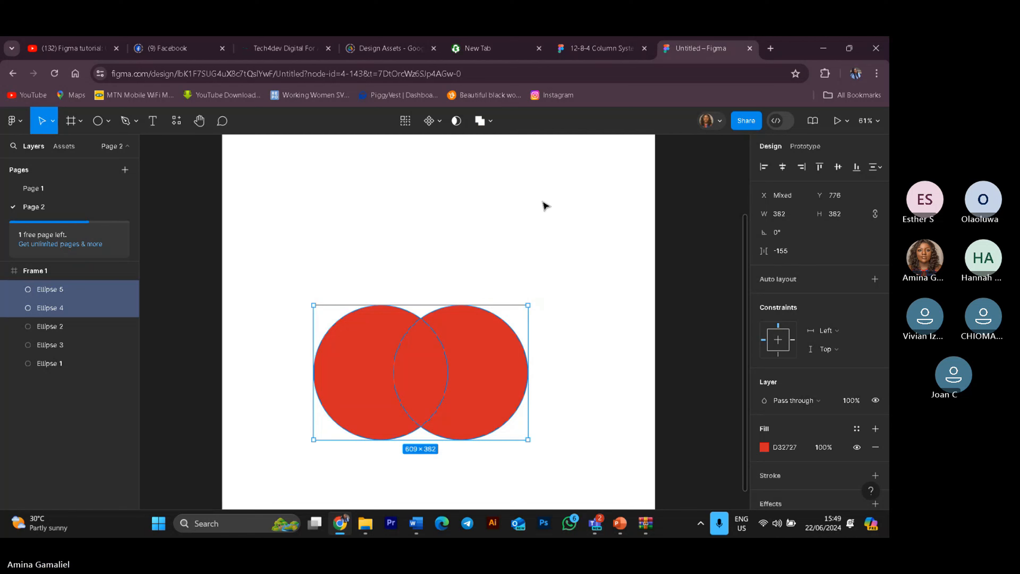
click(571, 242)
drag(441, 381, 523, 380)
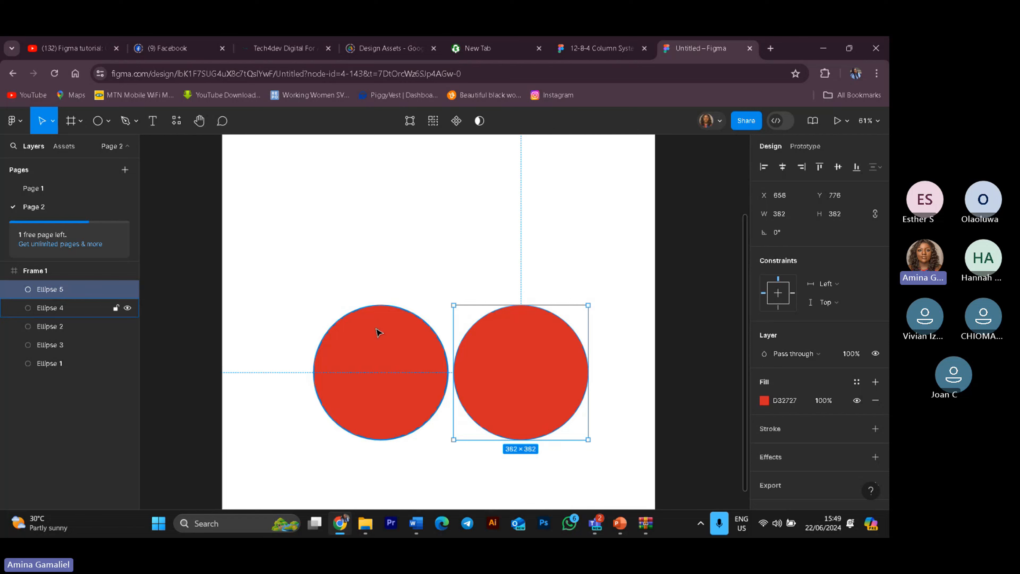
drag(300, 266, 569, 446)
click(283, 258)
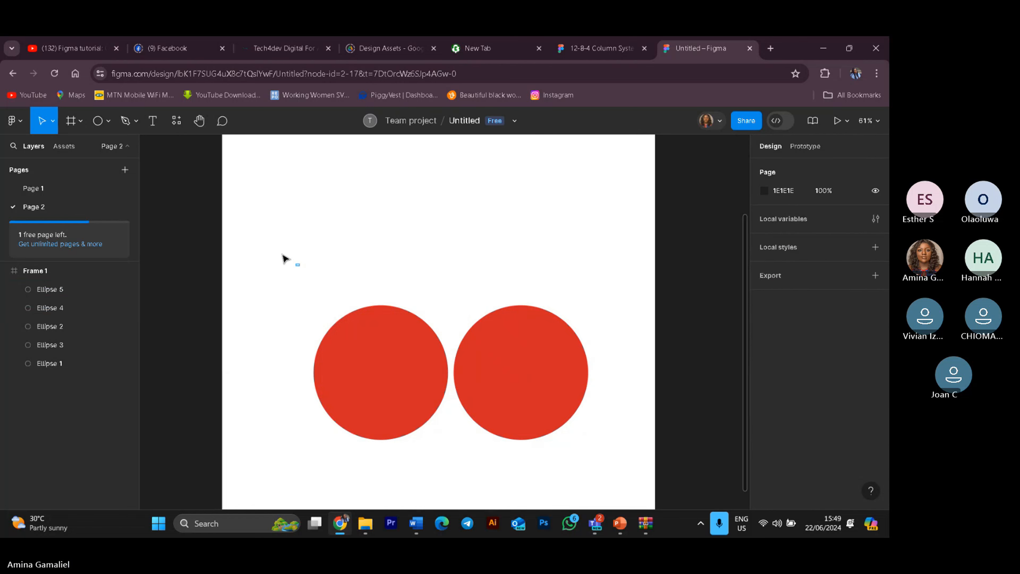
Step: Move the second red circle back to overlap the first and select both circles
click(517, 410)
drag(517, 410, 458, 408)
drag(256, 263, 558, 457)
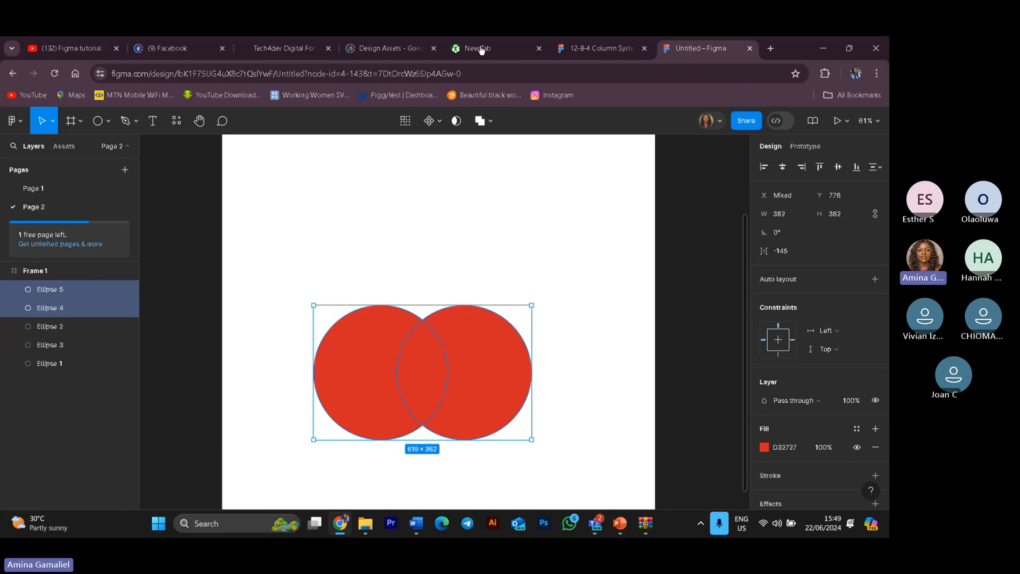
Step: Slide the second red circle clear of the first circle and select both circles
click(551, 283)
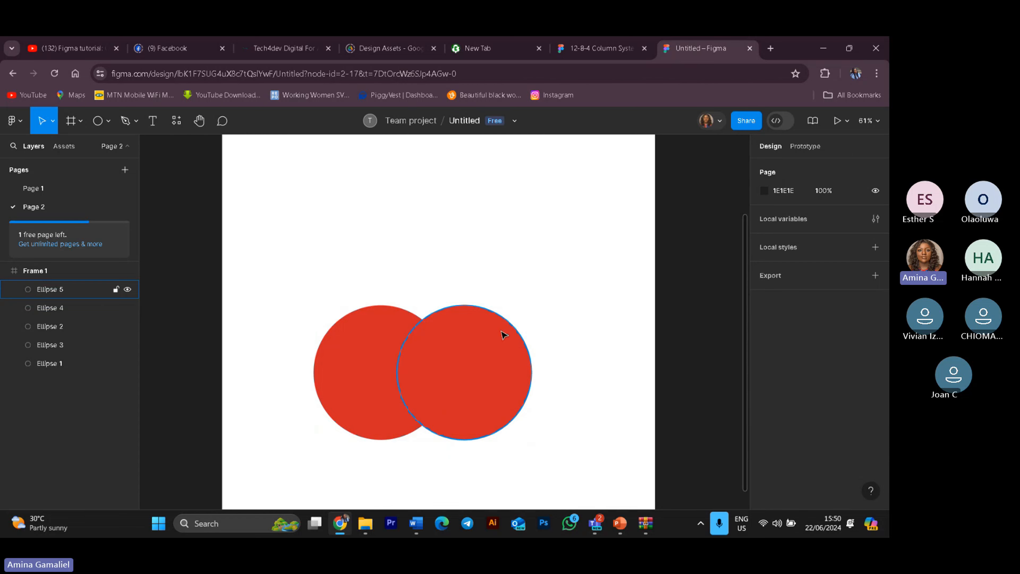
drag(503, 334, 538, 354)
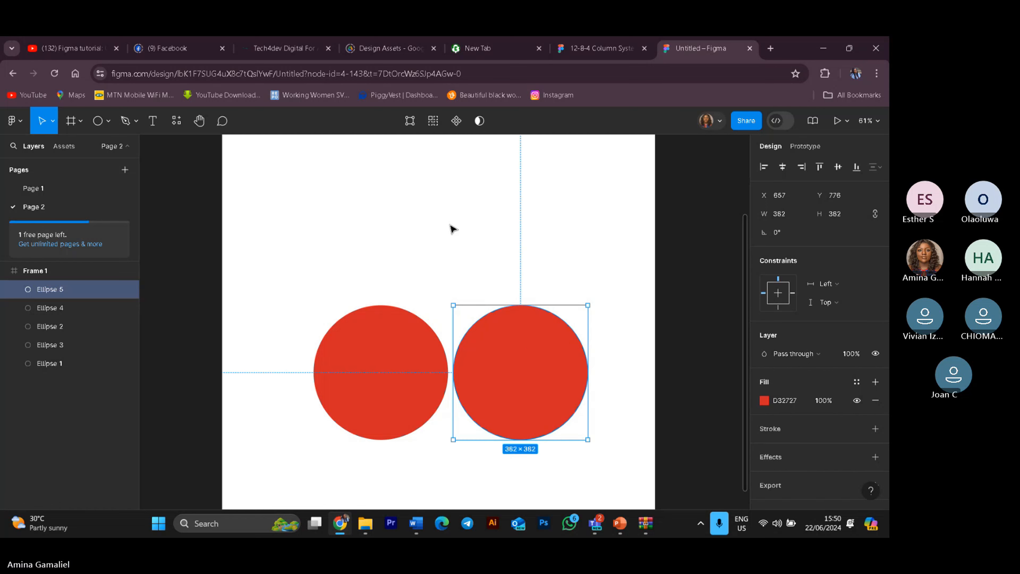
click(326, 234)
drag(315, 233, 601, 450)
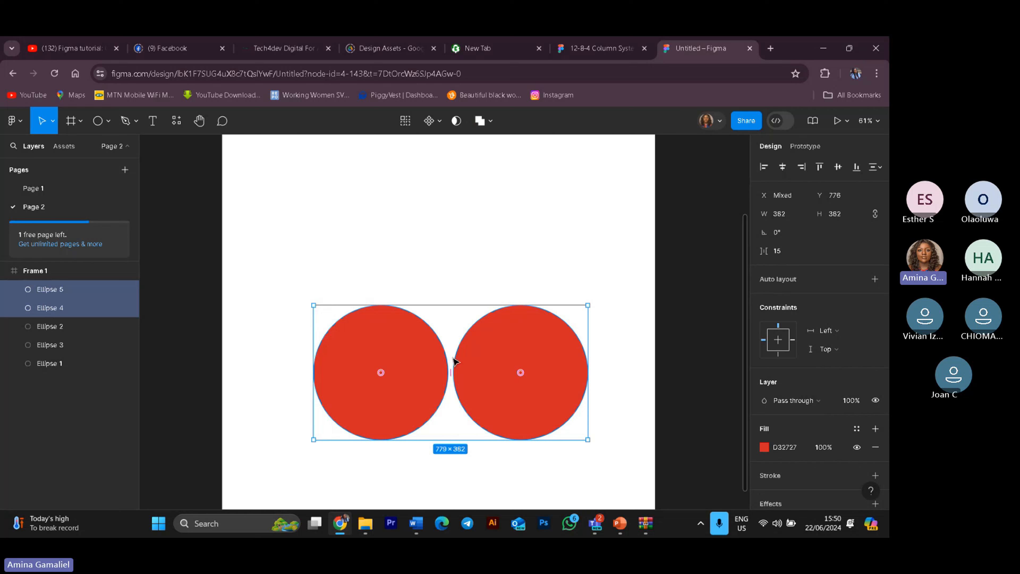
click(337, 273)
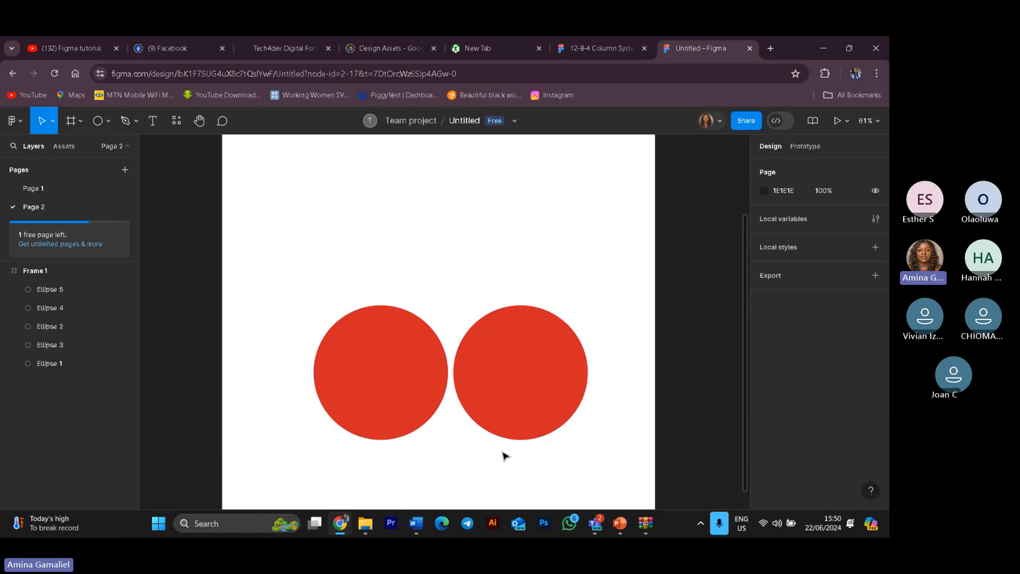
drag(512, 381, 462, 374)
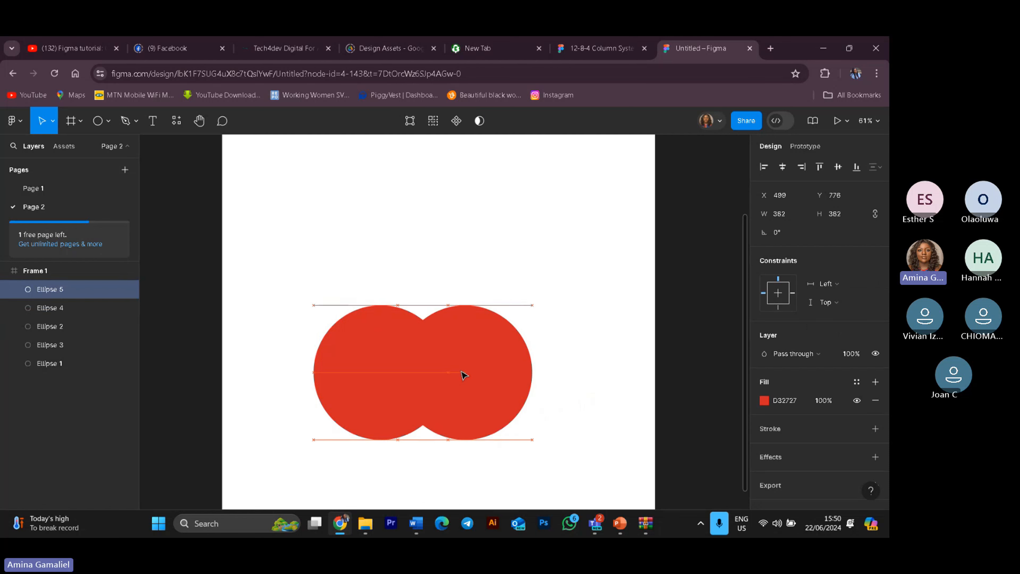
drag(232, 279, 576, 472)
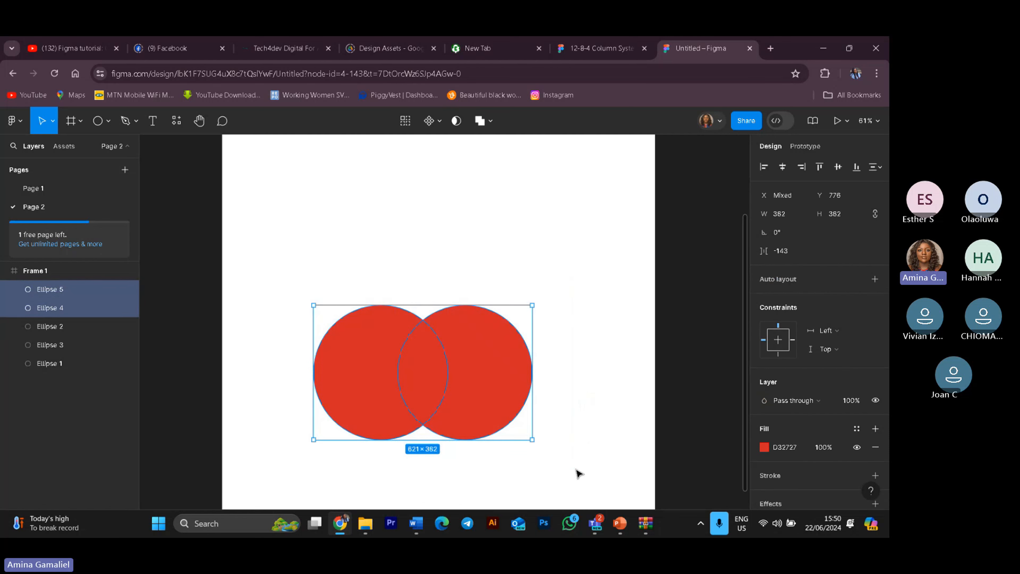
click(588, 478)
drag(474, 406, 533, 405)
drag(300, 282, 626, 470)
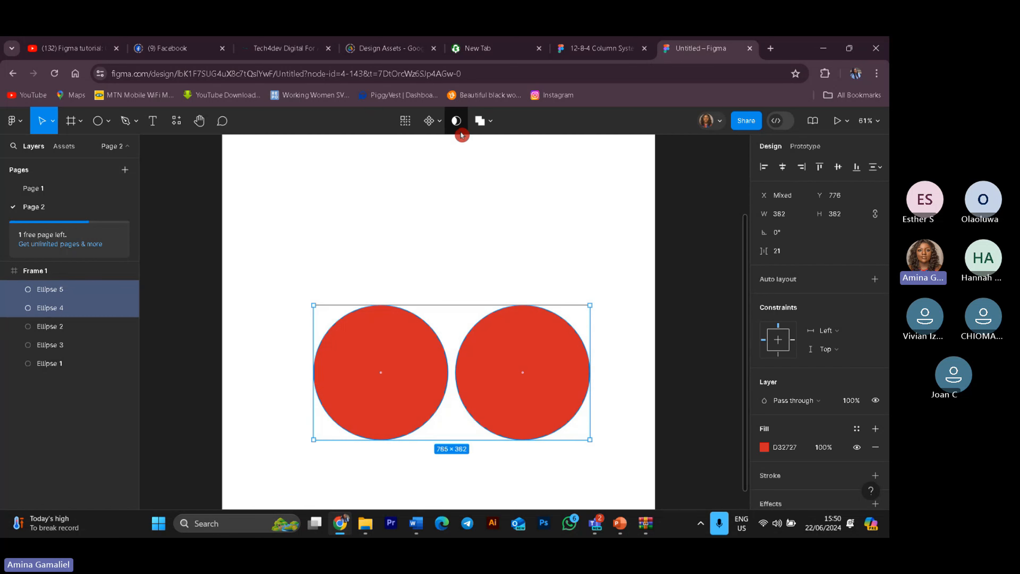
Step: Combine the two separate circles with Union selection, move the result, and undo back to the individual circles
click(491, 126)
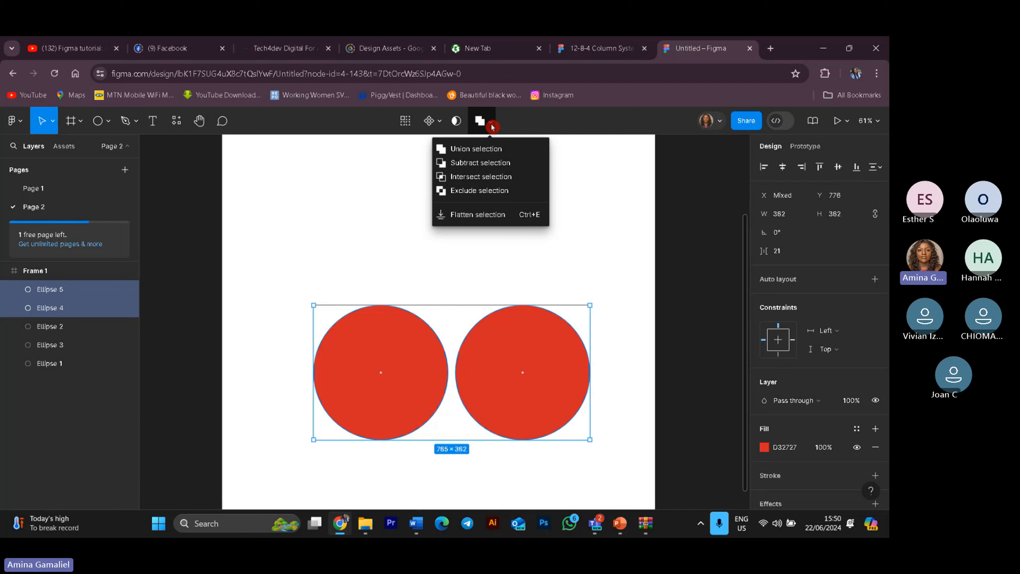
click(490, 148)
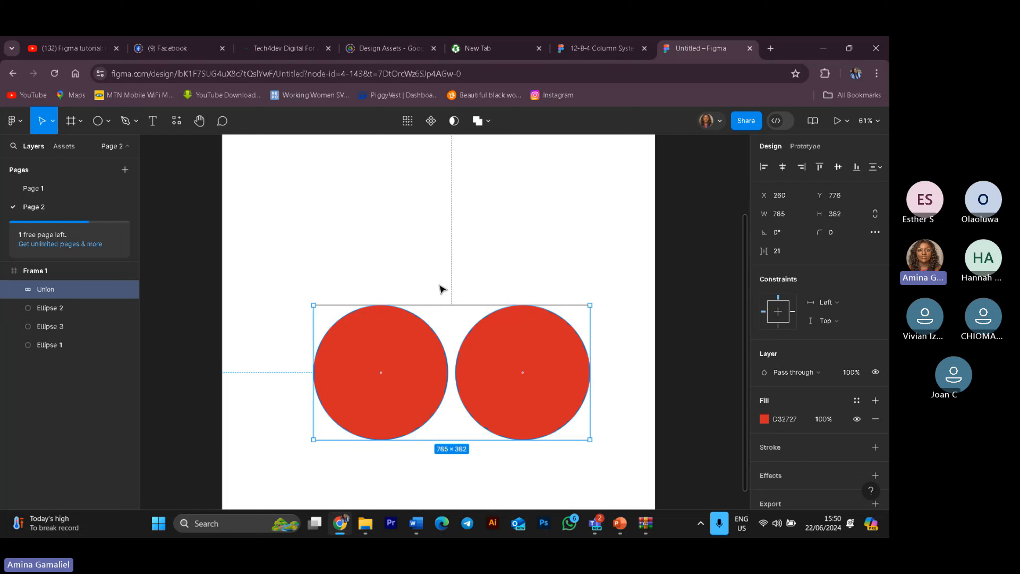
mouse_move(457, 335)
mouse_down()
mouse_move(450, 274)
mouse_move(570, 387)
mouse_move(422, 346)
mouse_move(438, 310)
mouse_move(435, 317)
mouse_up()
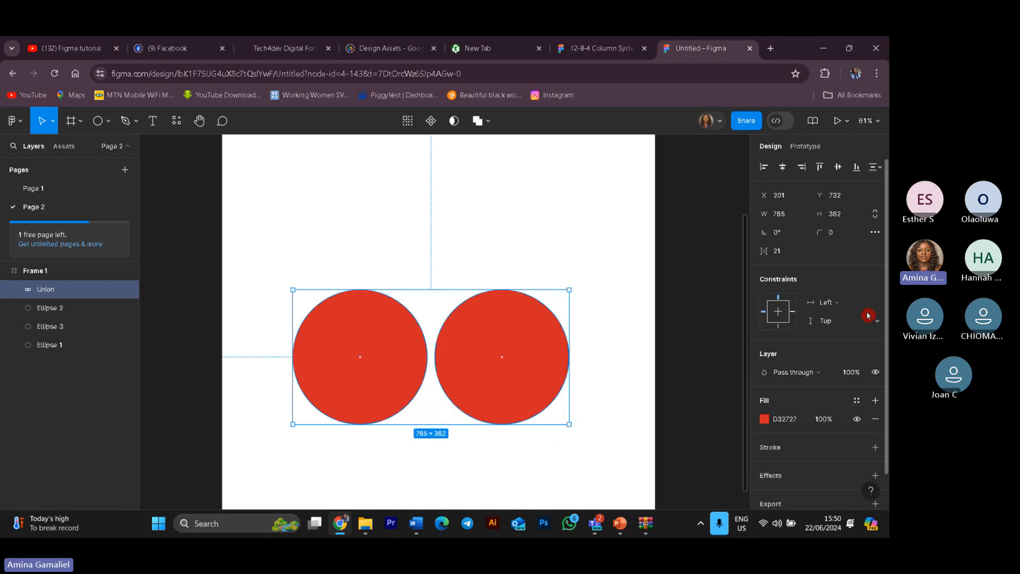
key(ctrl+z)
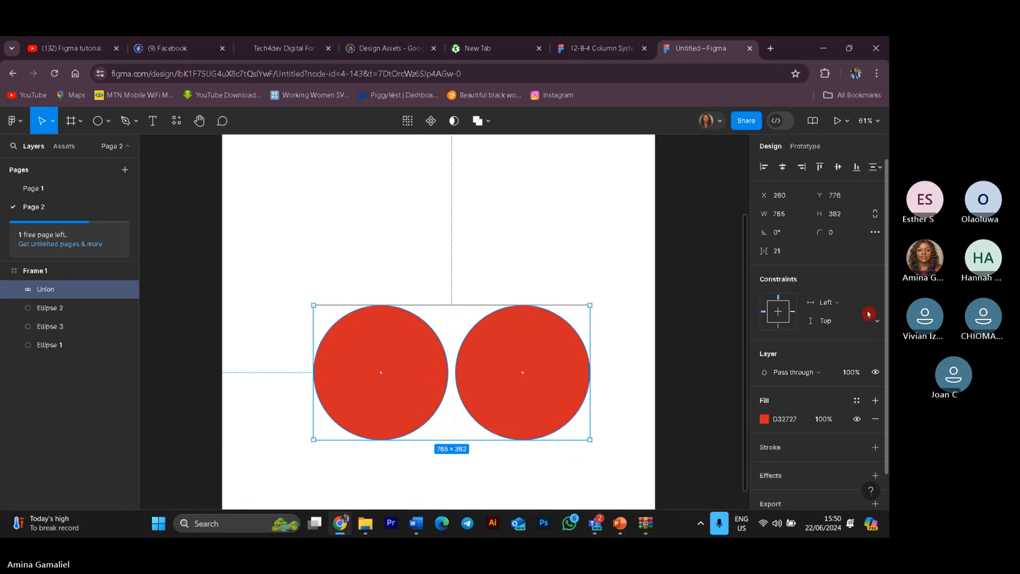
key(ctrl+z)
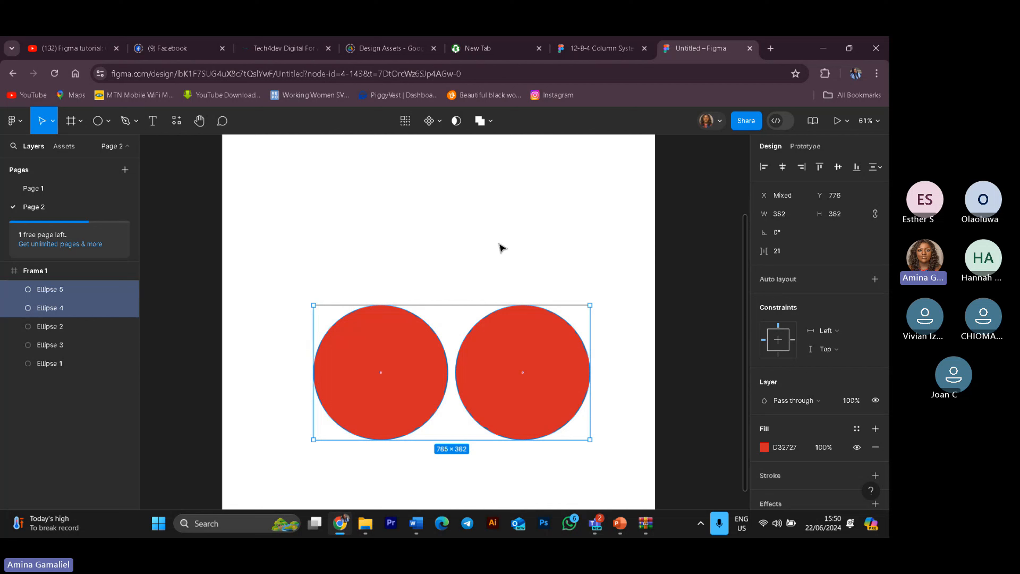
key(ctrl+z)
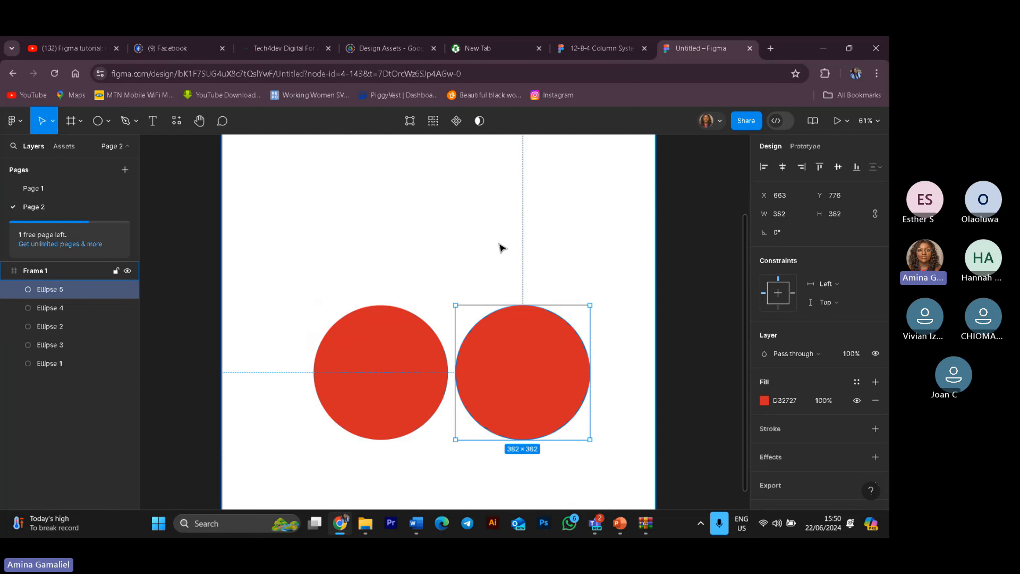
Step: Slide the second red circle left to overlap the first and select both circles
click(564, 266)
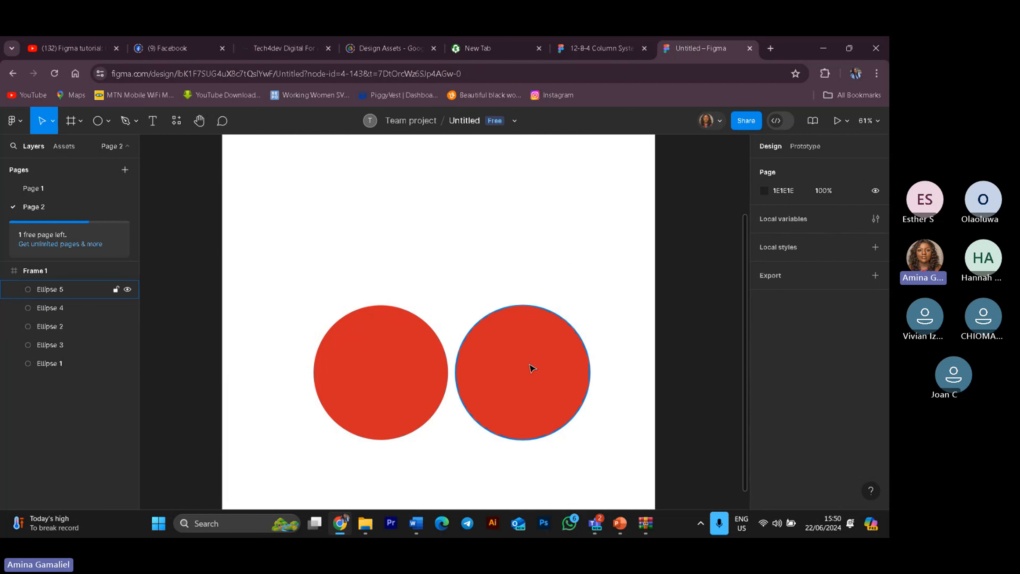
drag(531, 369, 528, 371)
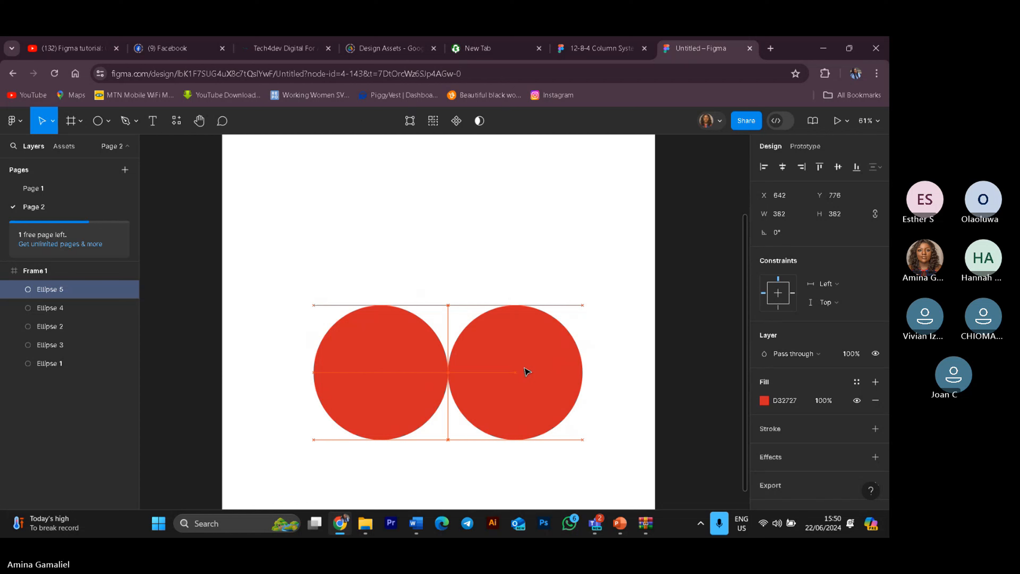
drag(528, 372, 473, 365)
click(343, 274)
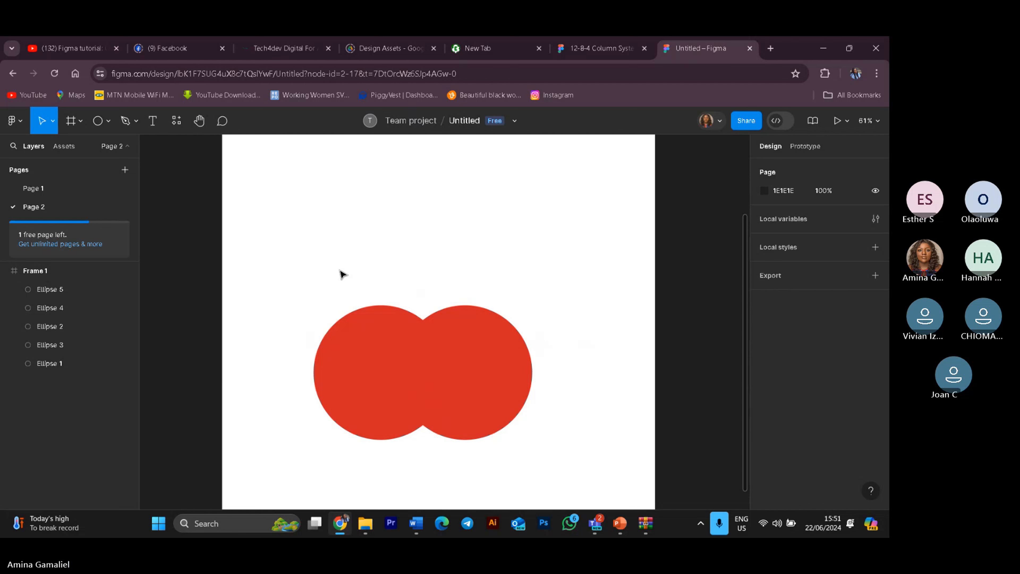
drag(343, 274, 502, 385)
Step: Unite the overlapping circles with Union selection, move the union upward, and undo back to the separate circles
click(490, 121)
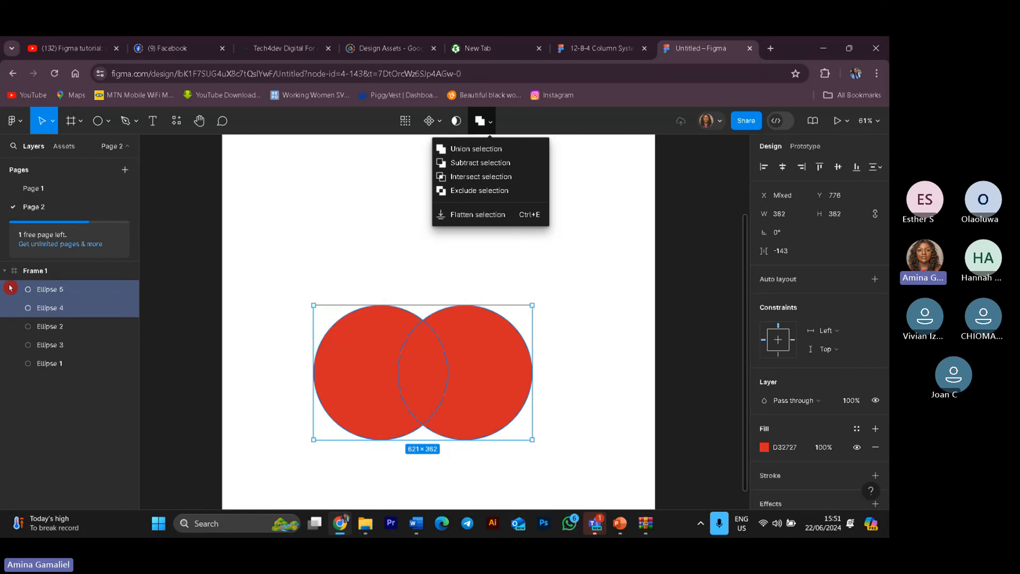
click(493, 156)
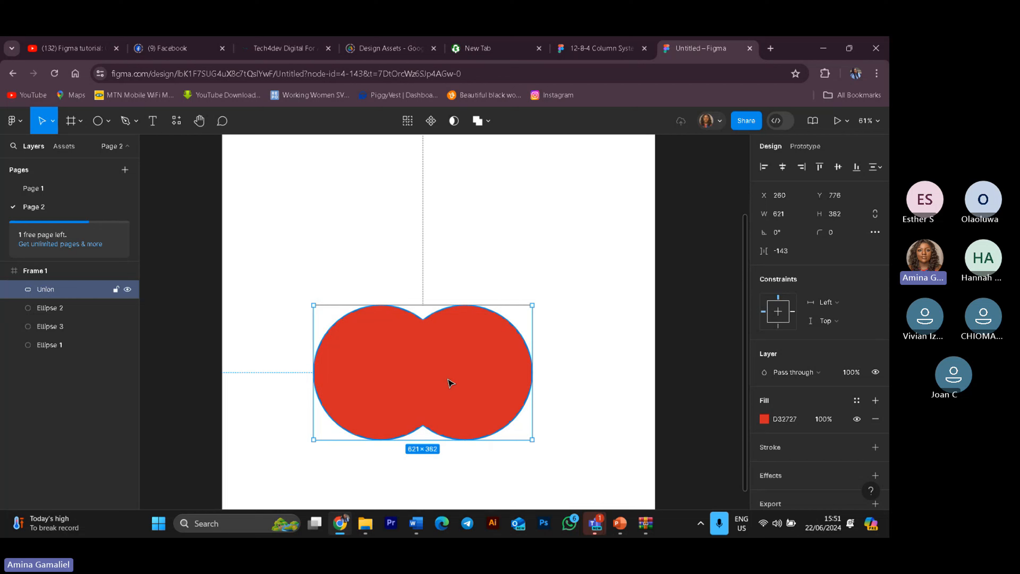
drag(449, 380, 452, 345)
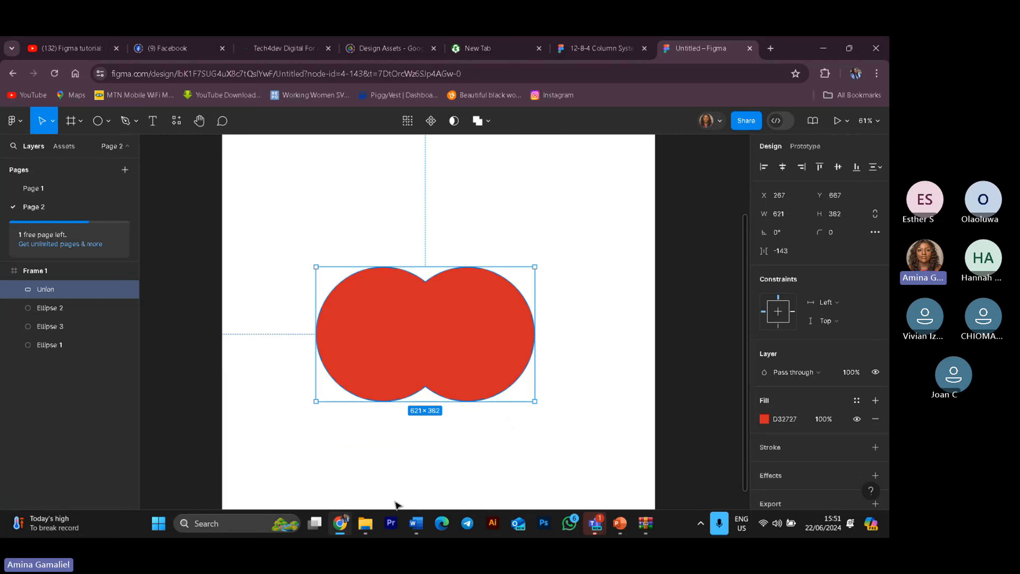
drag(483, 382, 490, 346)
key(ctrl+z)
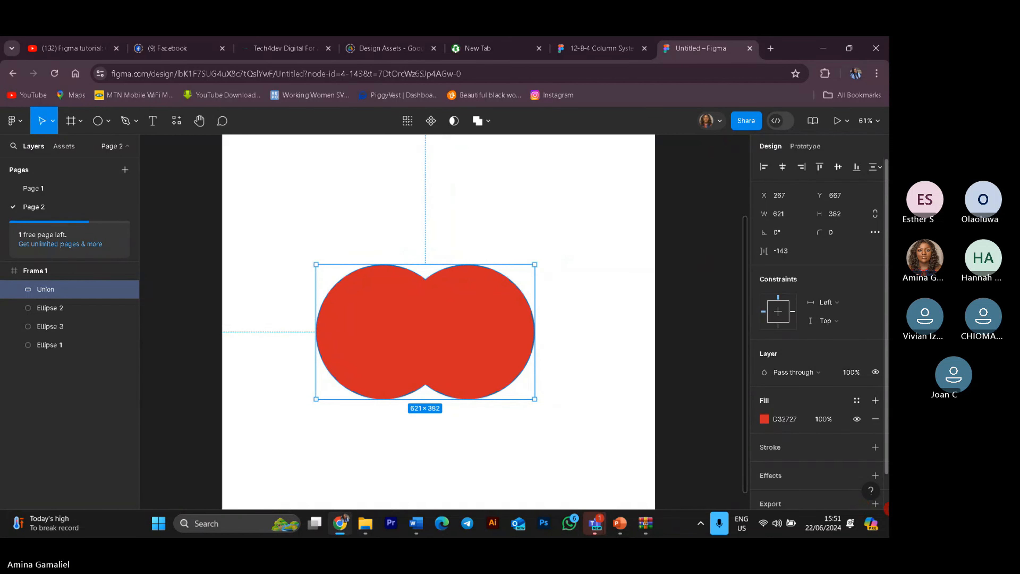
key(ctrl+z)
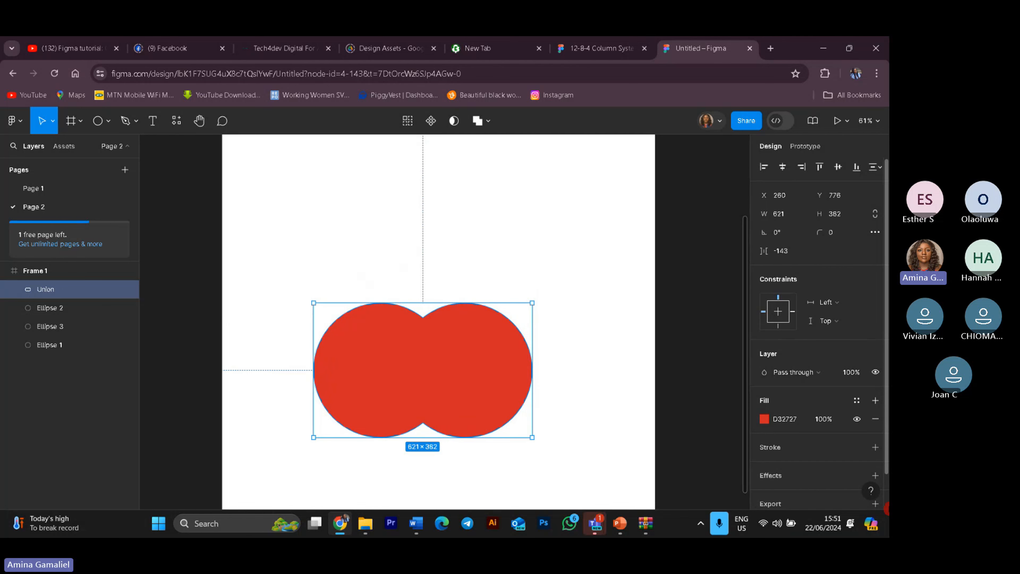
key(ctrl+z)
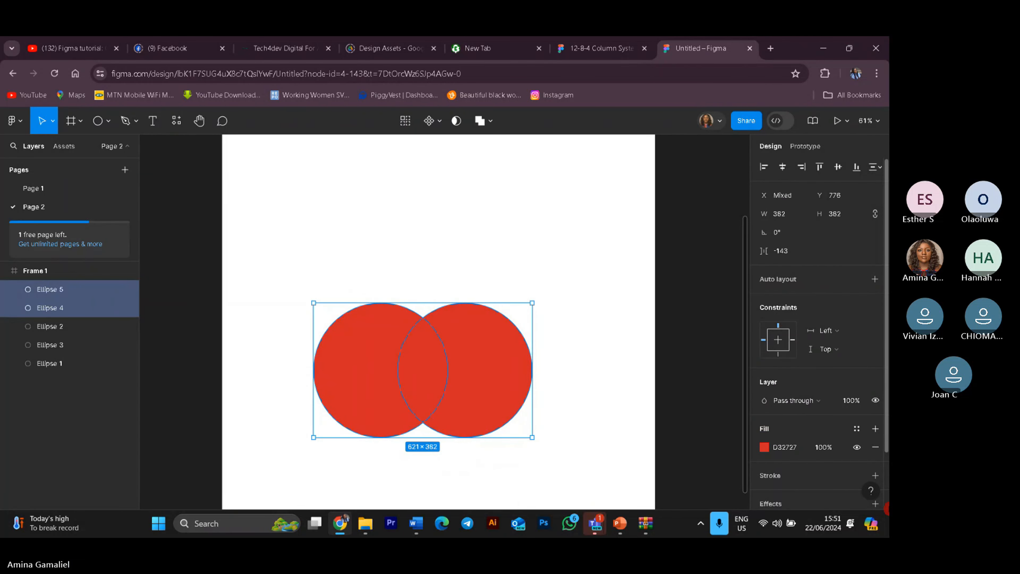
key(ctrl+z)
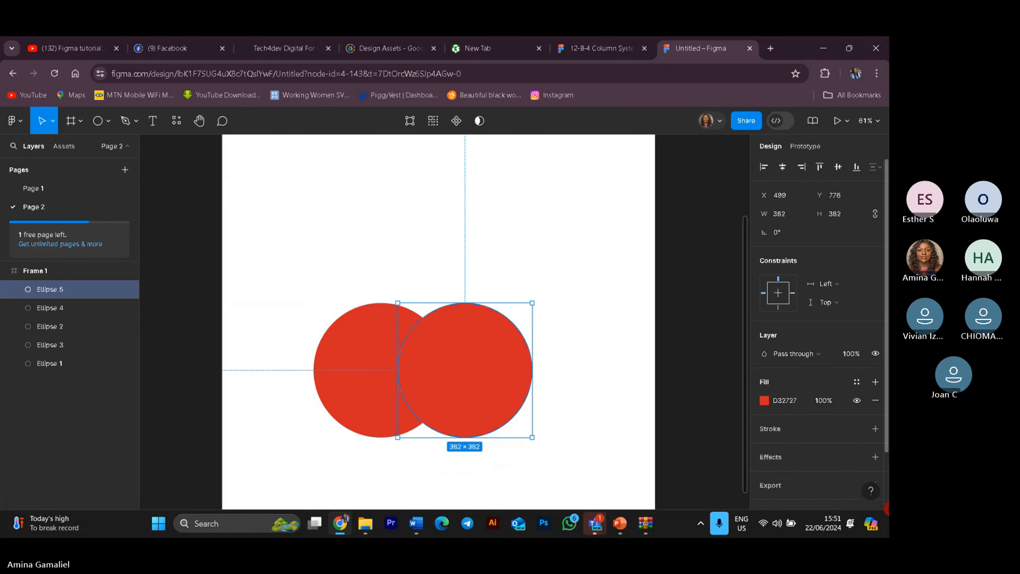
Step: Reposition the second circle so it overlaps the first and select both circles
click(527, 277)
drag(478, 389, 529, 388)
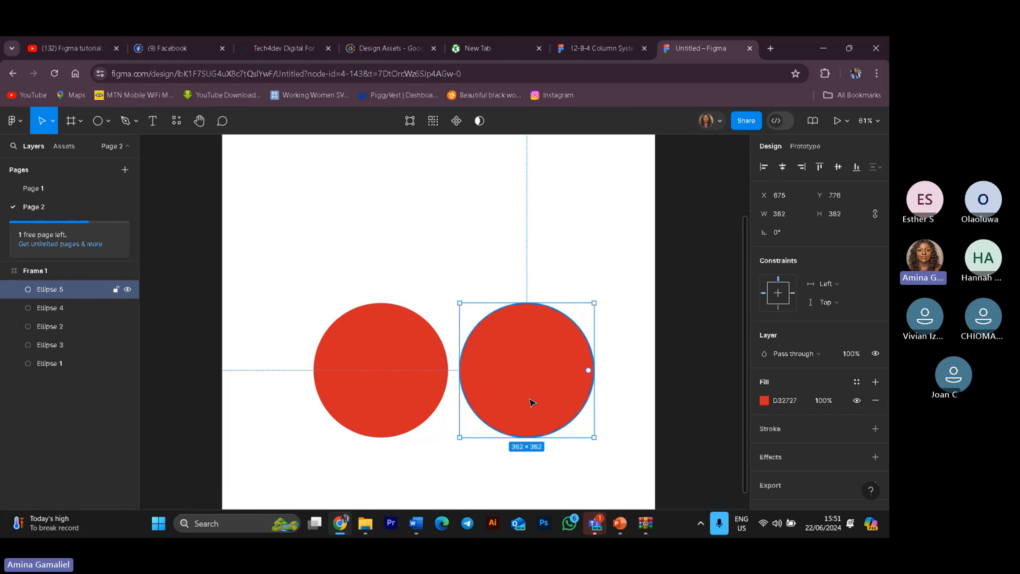
drag(531, 403, 468, 403)
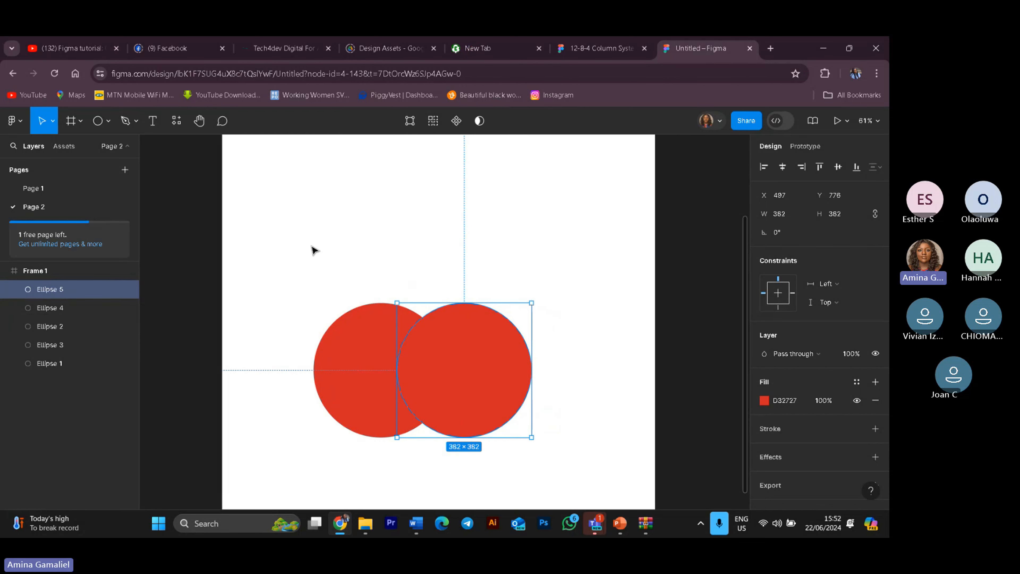
drag(300, 240, 564, 409)
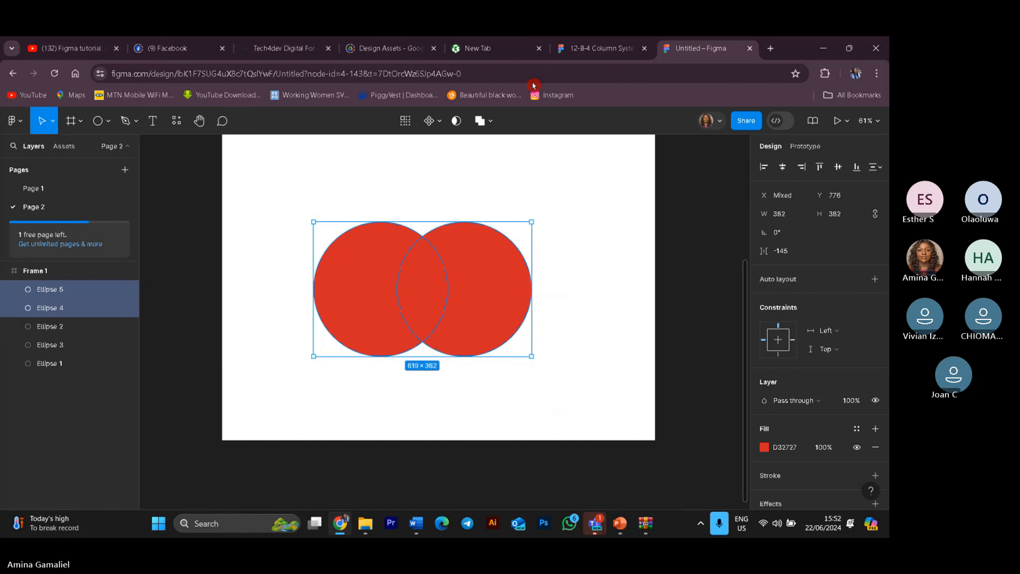
Step: Apply Subtract selection to the two overlapping circles and undo it
click(494, 123)
click(498, 164)
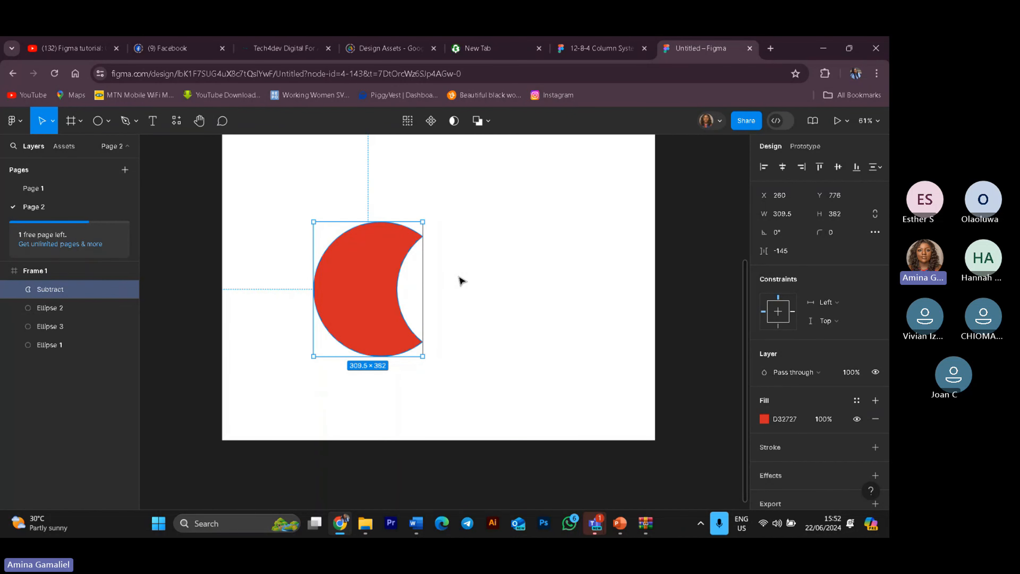
key(ctrl+z)
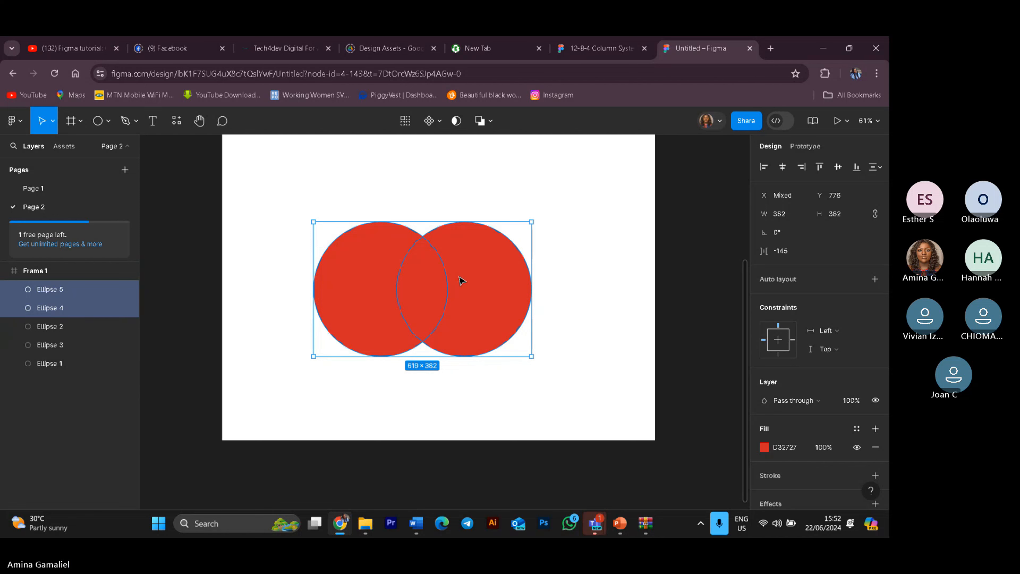
Step: Shift the second circle further left over the first and select both circles
drag(462, 281, 424, 299)
key(Escape)
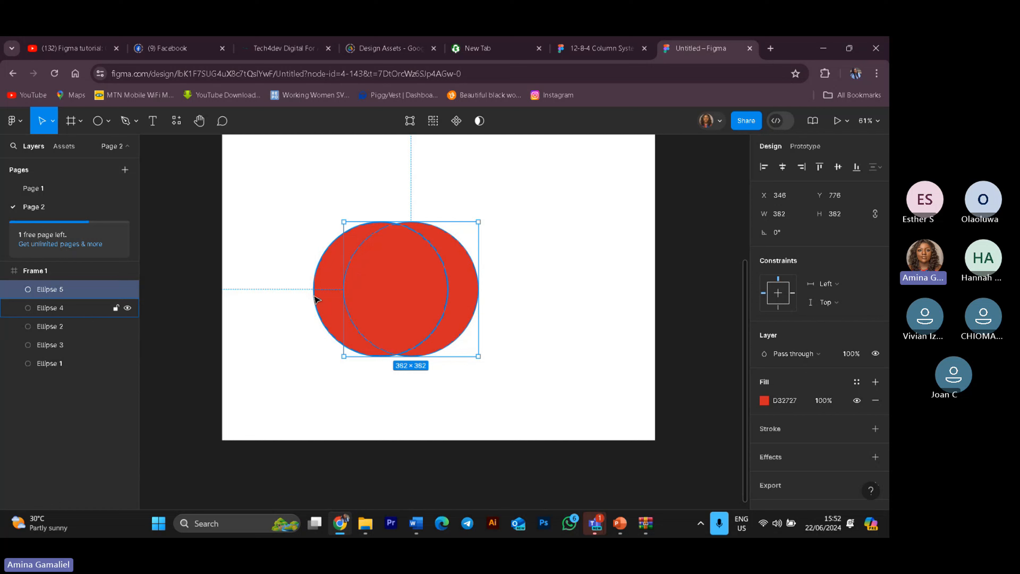
click(555, 353)
drag(283, 202, 521, 389)
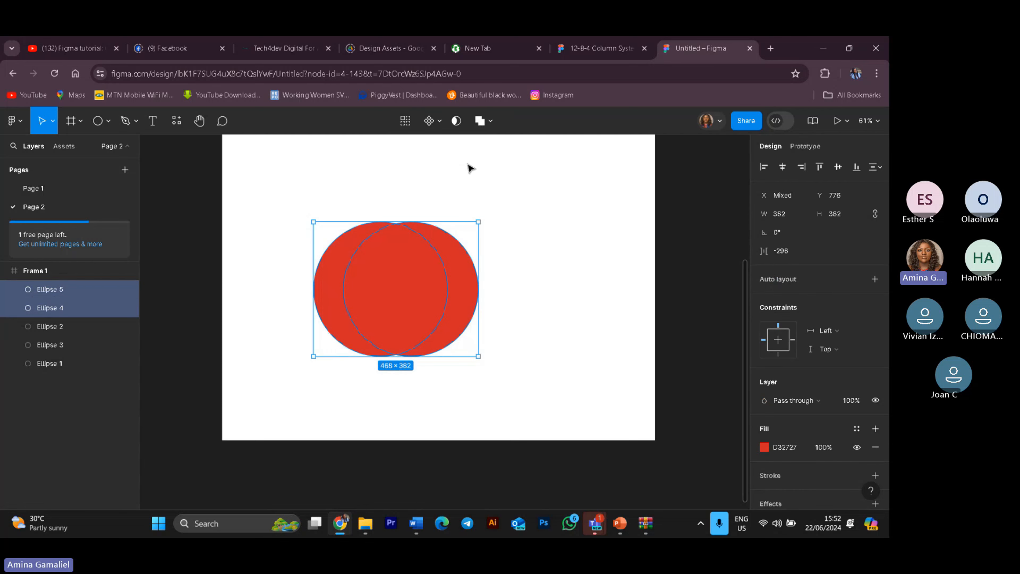
Step: Subtract the front circle from the back one to form a crescent, then undo it
click(495, 124)
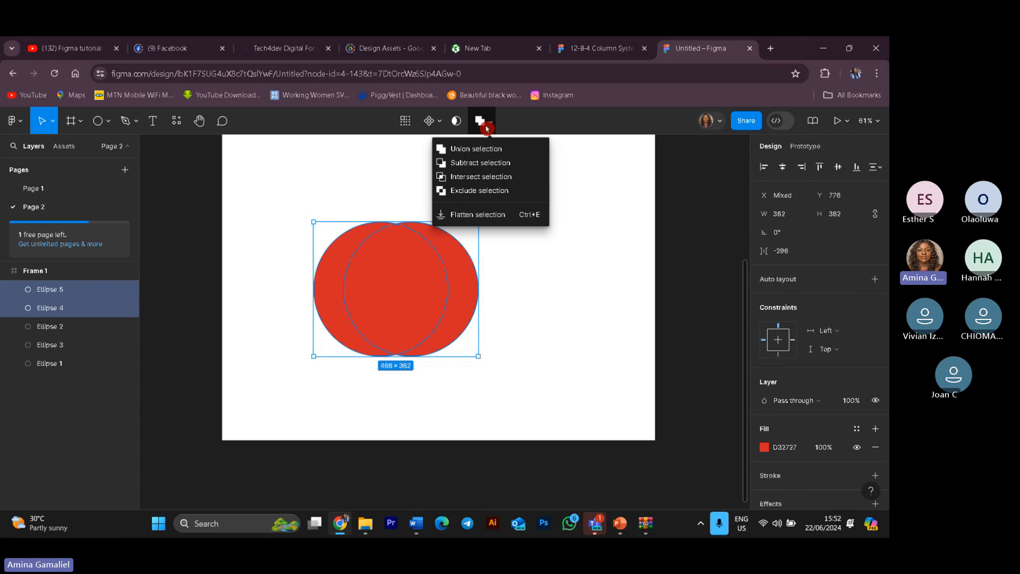
click(484, 163)
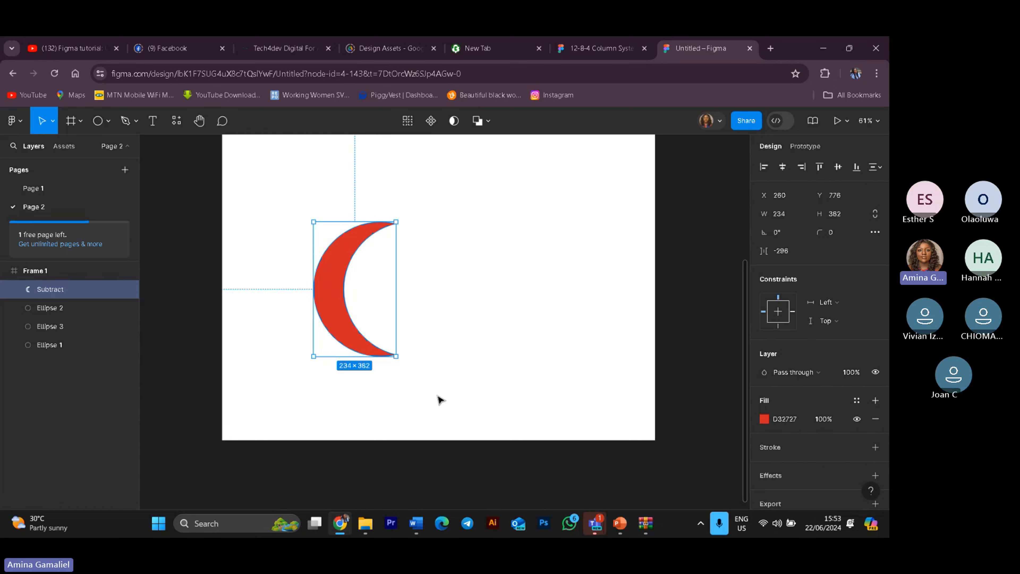
key(ctrl+z)
Step: Select the second red circle and move it right to reduce the overlap
click(501, 269)
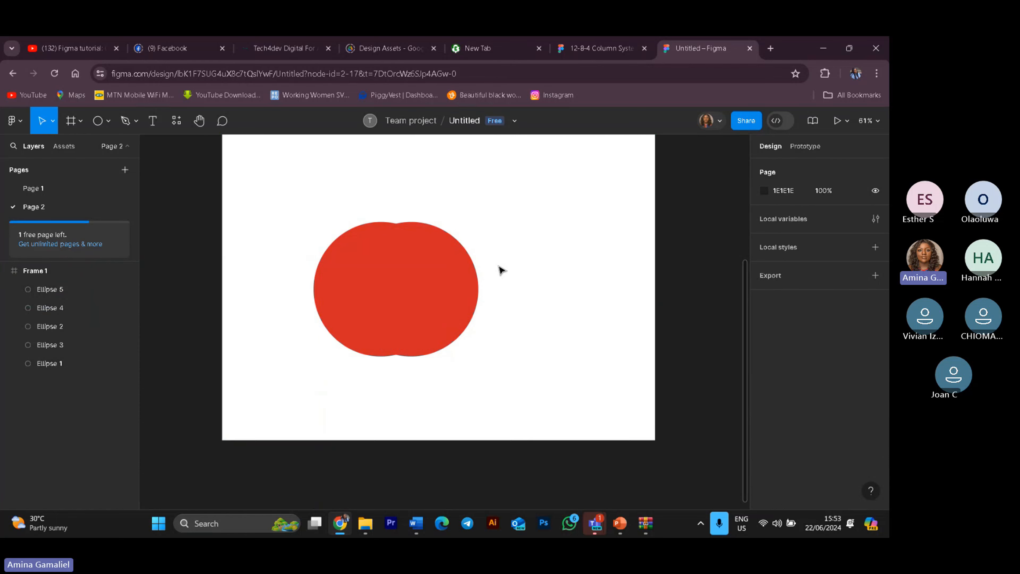
click(501, 269)
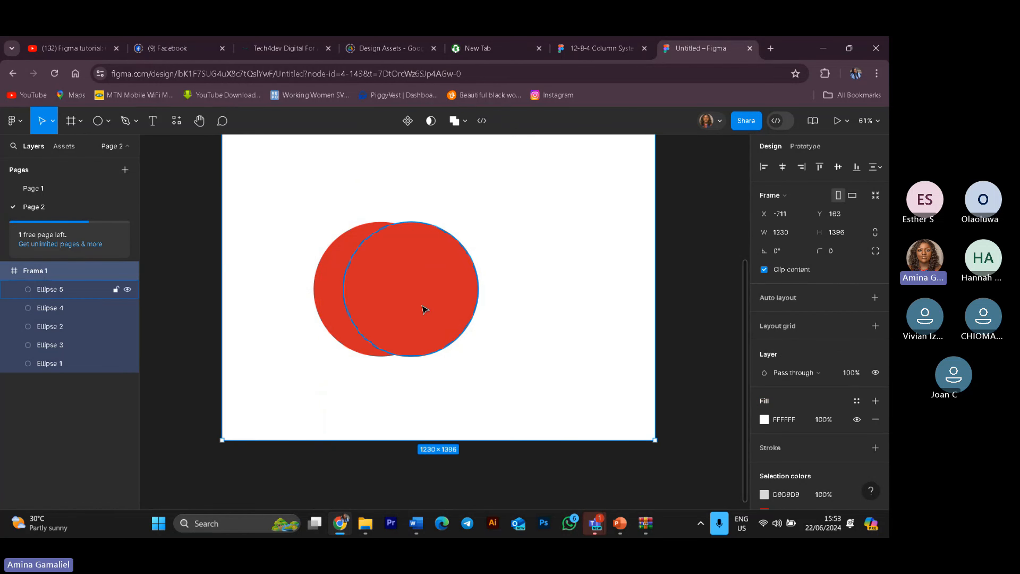
drag(425, 309, 519, 330)
click(477, 321)
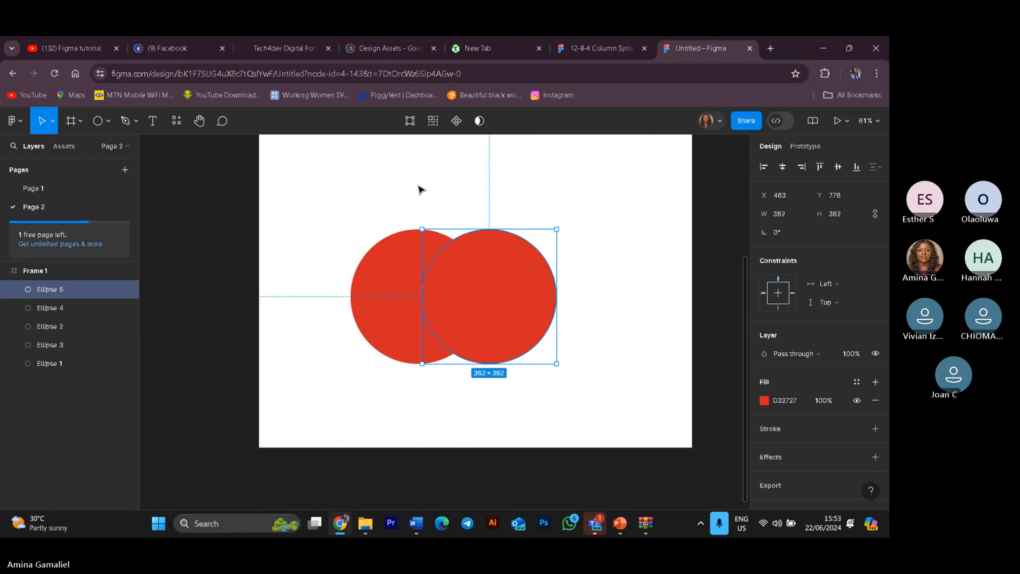
Step: Select both red circles, apply Intersect selection, and undo it
drag(346, 182, 543, 349)
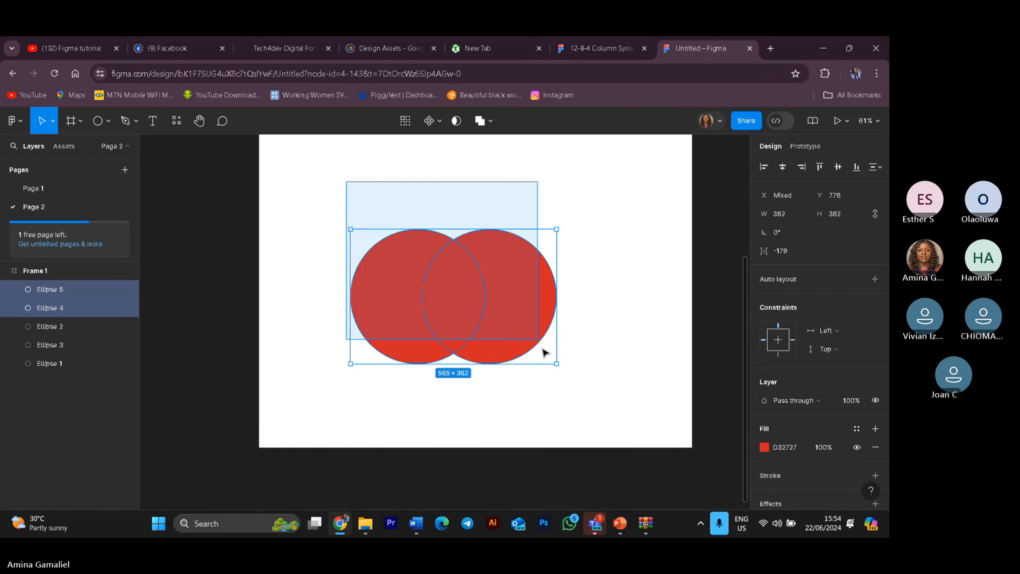
click(490, 121)
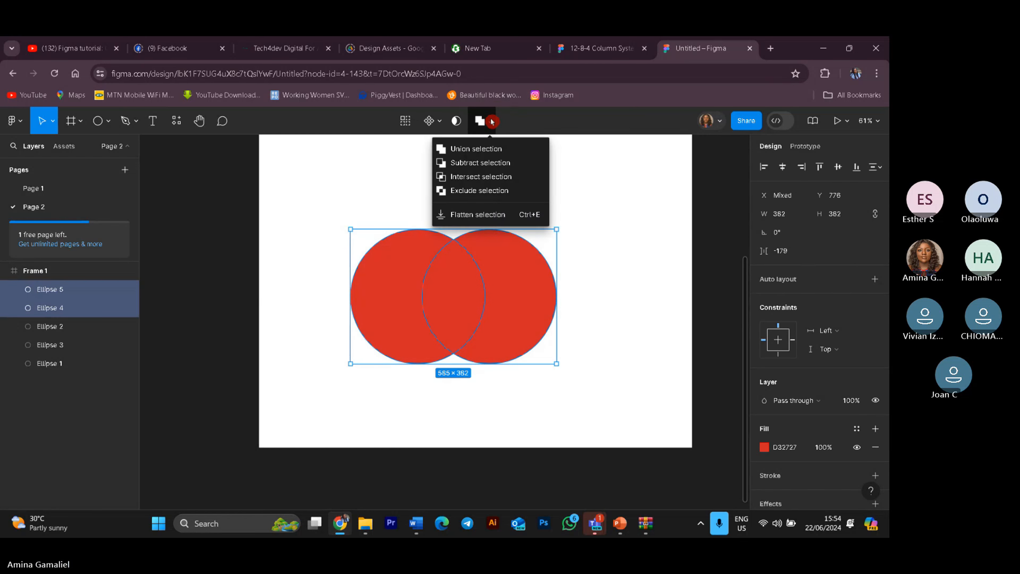
click(503, 180)
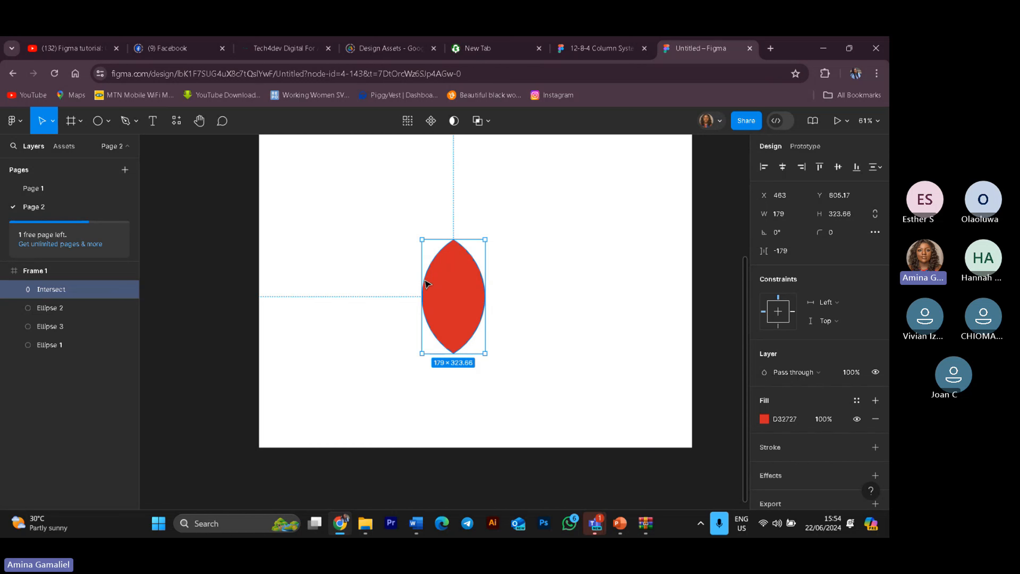
key(ctrl+z)
key(Escape)
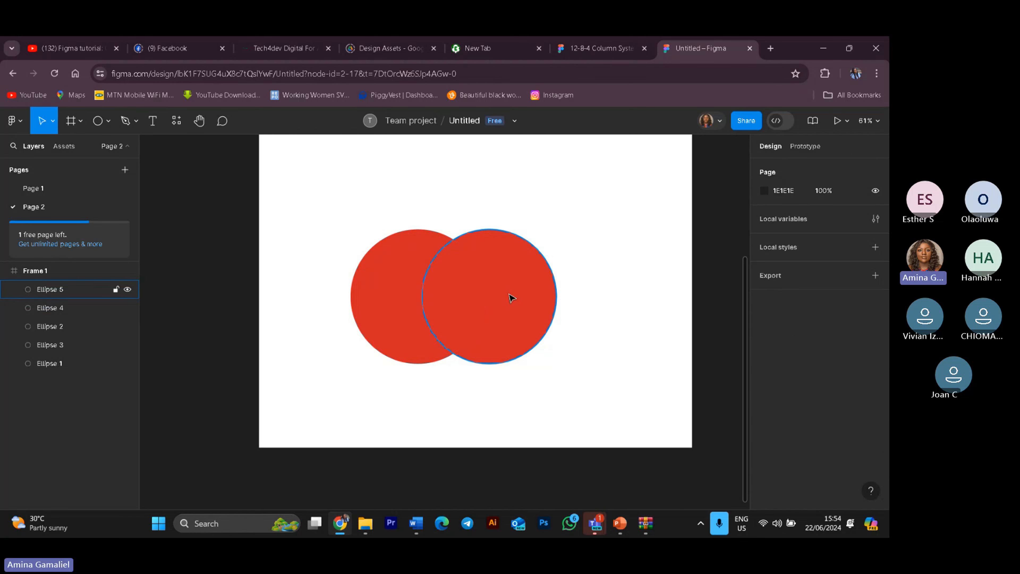
Step: Shift the second circle slightly right, then combine both circles with Exclude selection
mouse_move(510, 296)
mouse_down()
mouse_move(622, 294)
mouse_move(518, 298)
mouse_up()
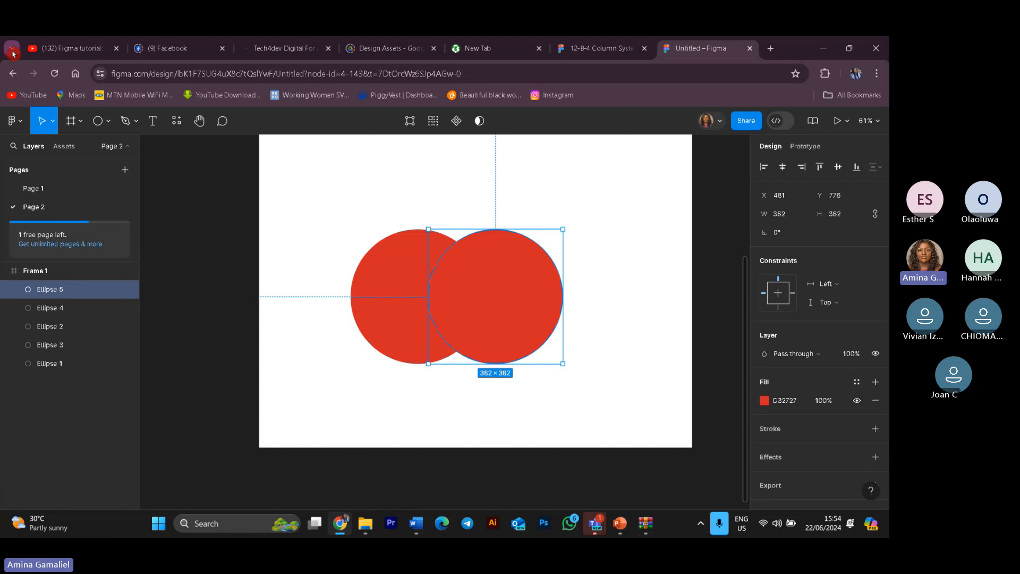
key(Escape)
drag(290, 224, 640, 391)
click(478, 120)
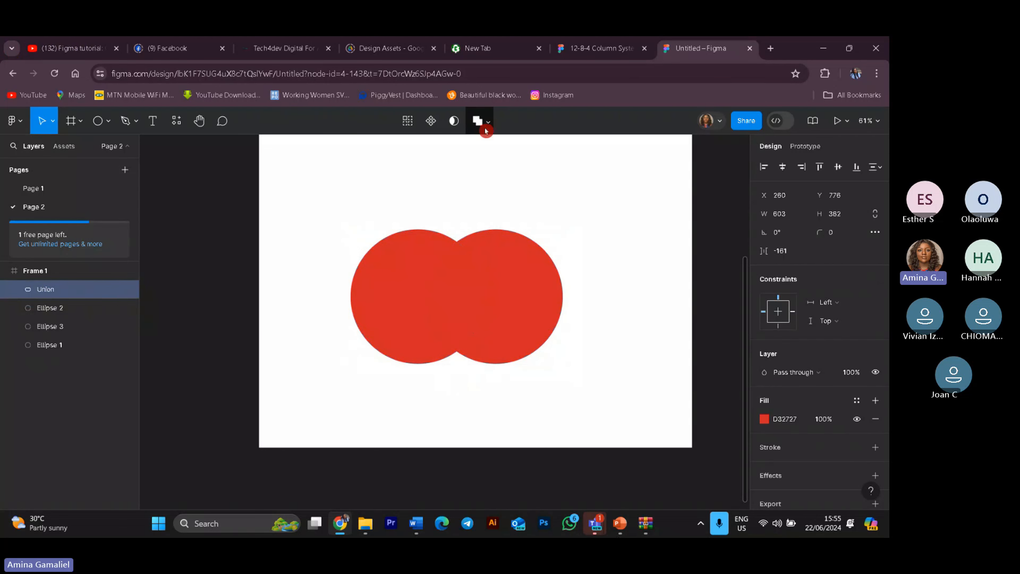
click(487, 128)
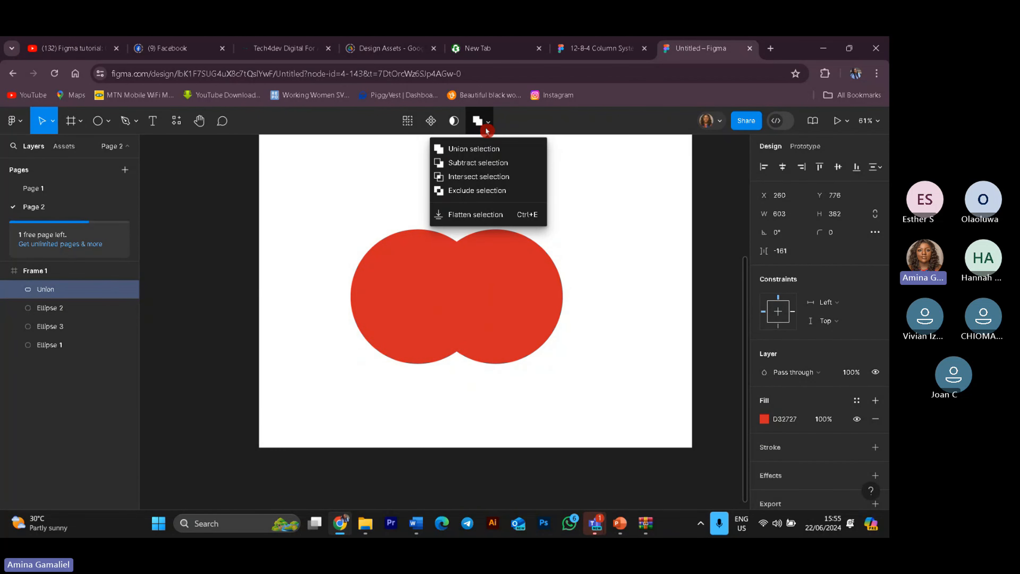
click(491, 193)
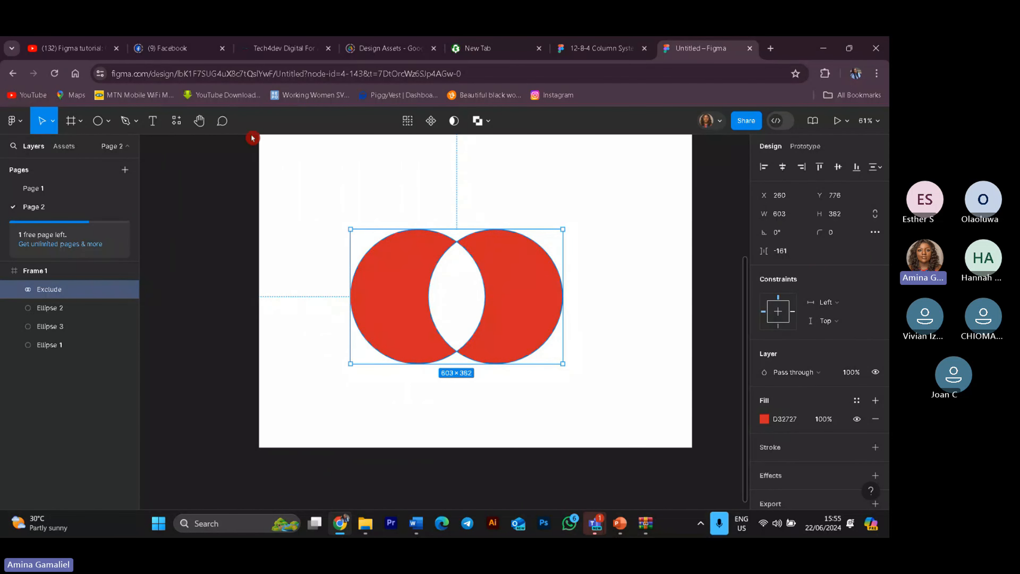
Step: Select the excluded shape and delete it
click(188, 203)
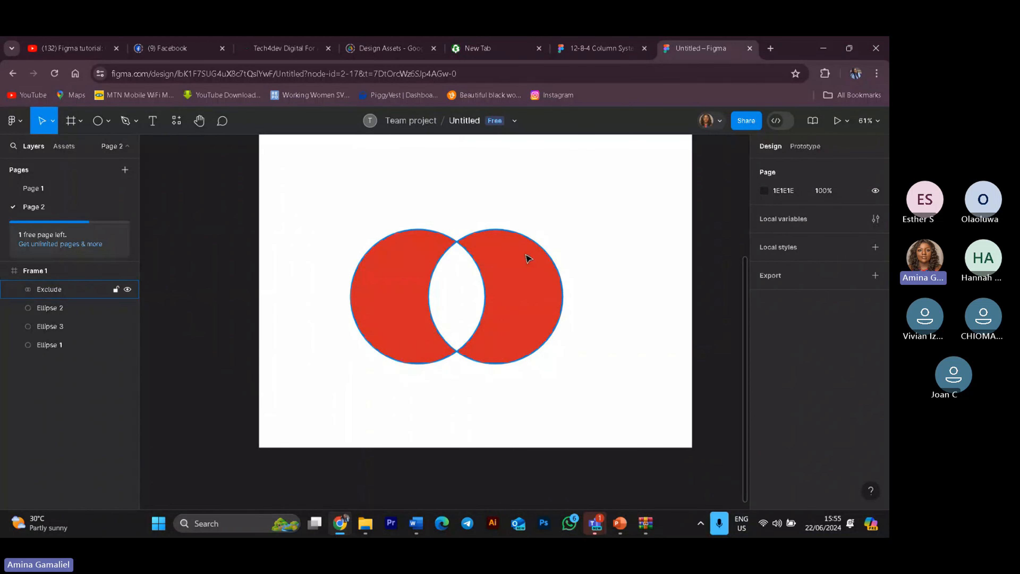
drag(342, 228, 594, 374)
key(Delete)
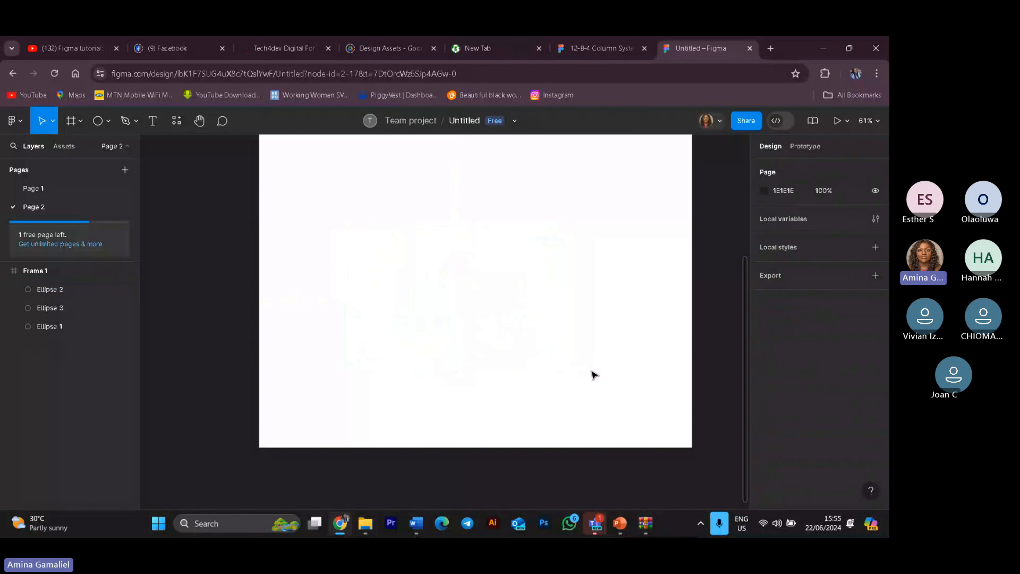
Step: Draw a circle about 176 × 176 in the frame with the Ellipse tool
scroll(507, 264, up, 2)
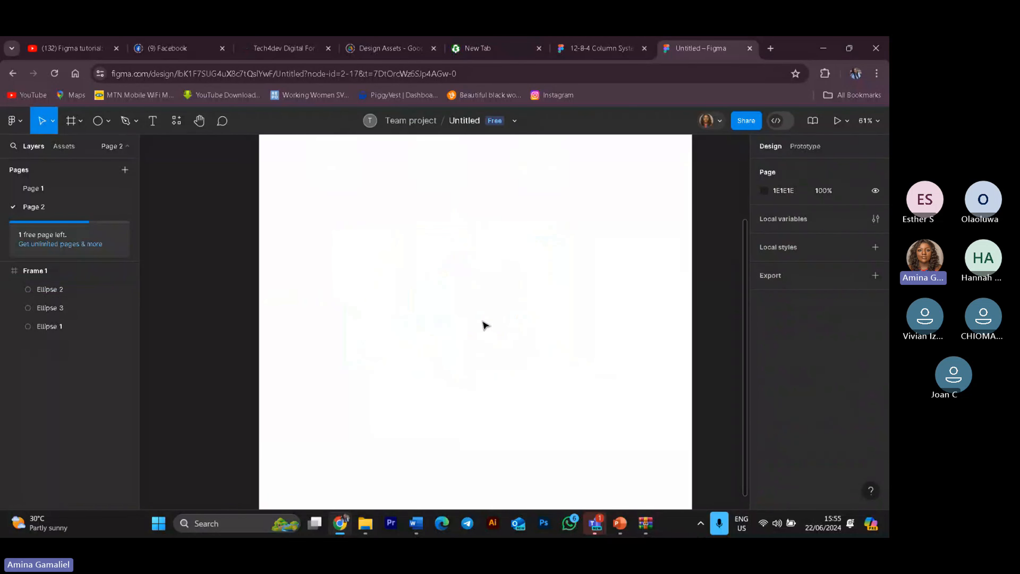
click(104, 128)
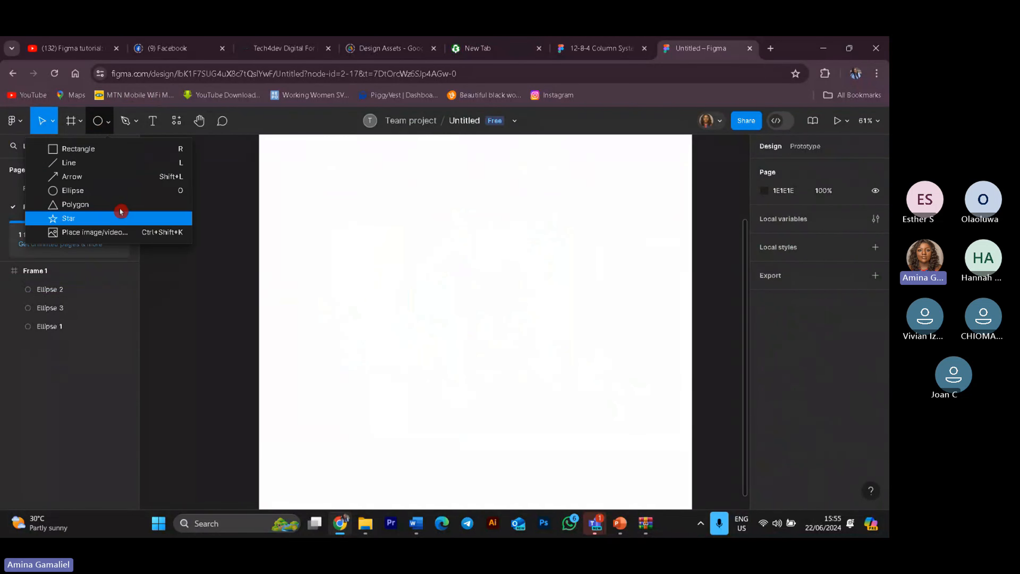
click(91, 189)
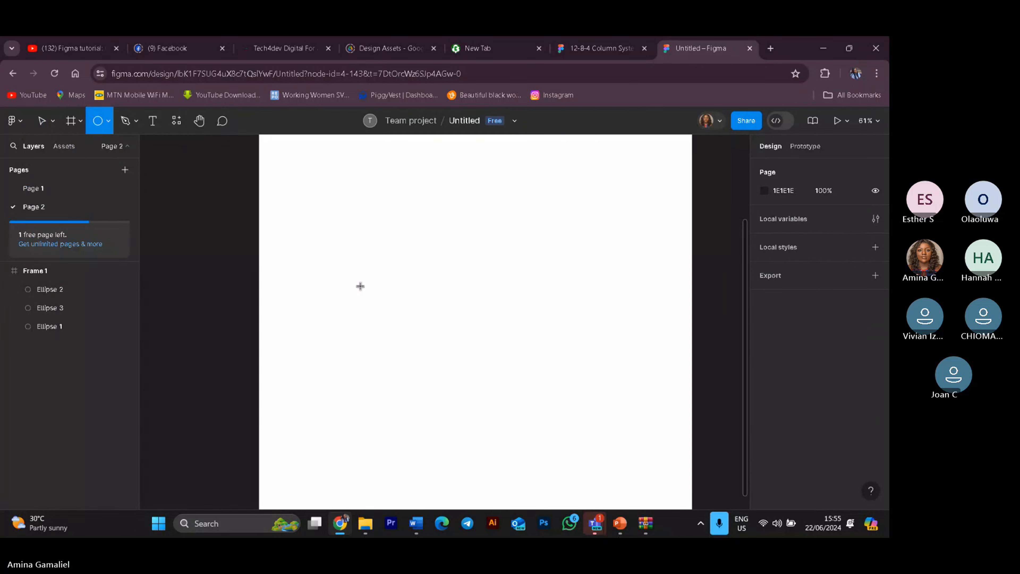
drag(351, 280, 414, 342)
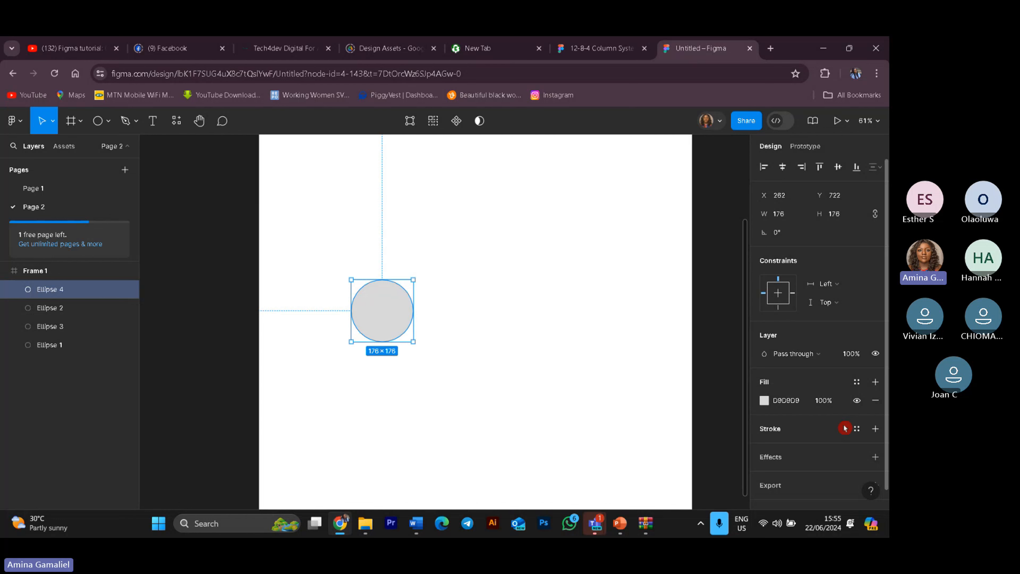
Step: Hide the circle's fill and add a black stroke to it
click(856, 401)
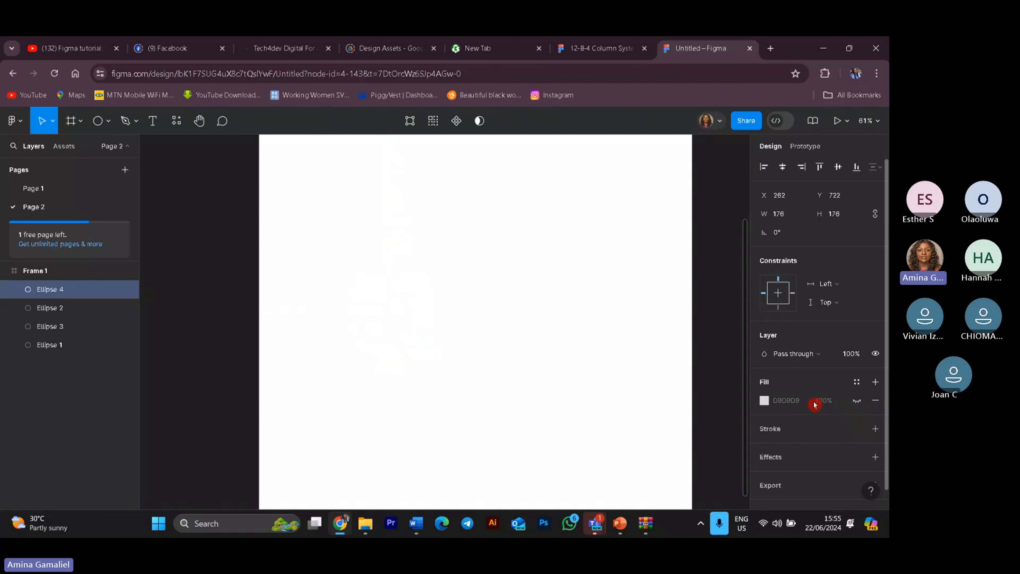
click(776, 428)
click(770, 450)
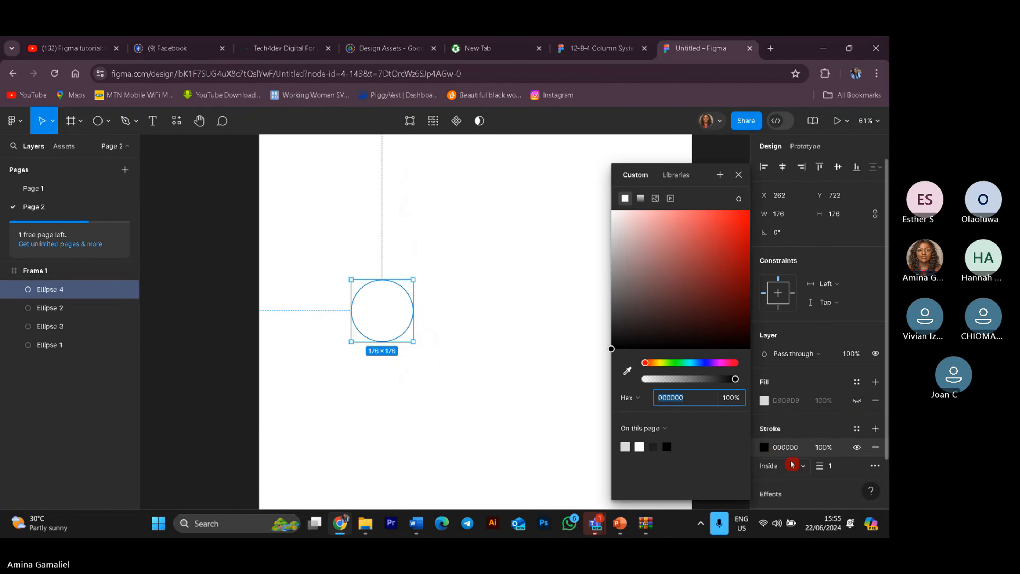
click(766, 449)
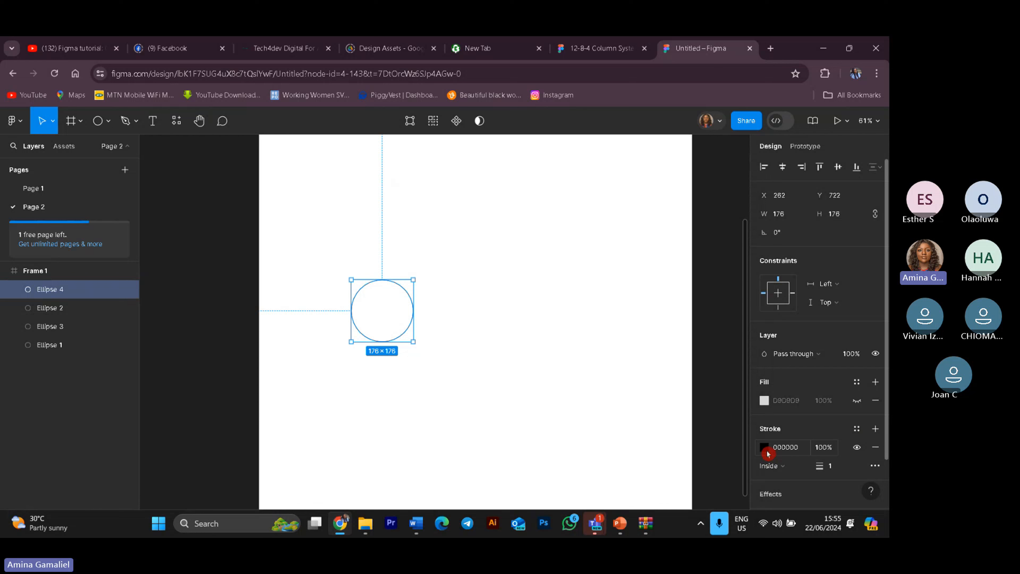
Step: Set the circle's stroke weight to 10
click(829, 467)
text(01)
key(Return)
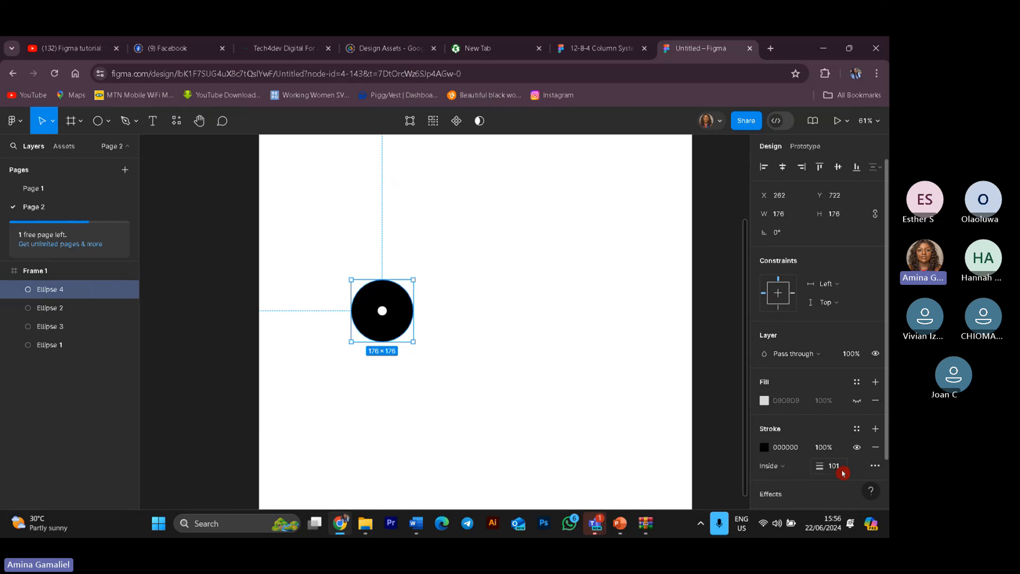
click(841, 471)
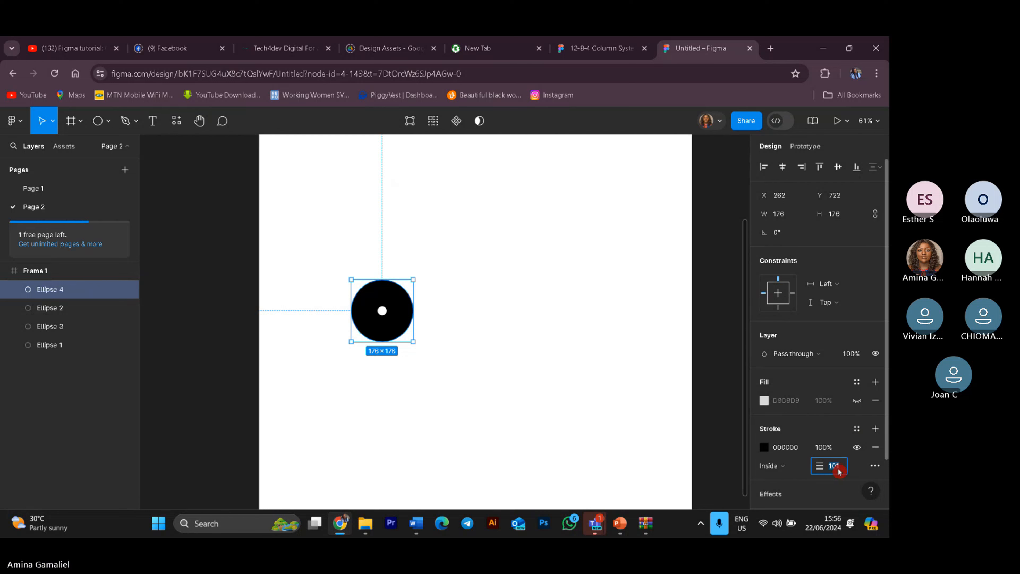
text(10)
key(Return)
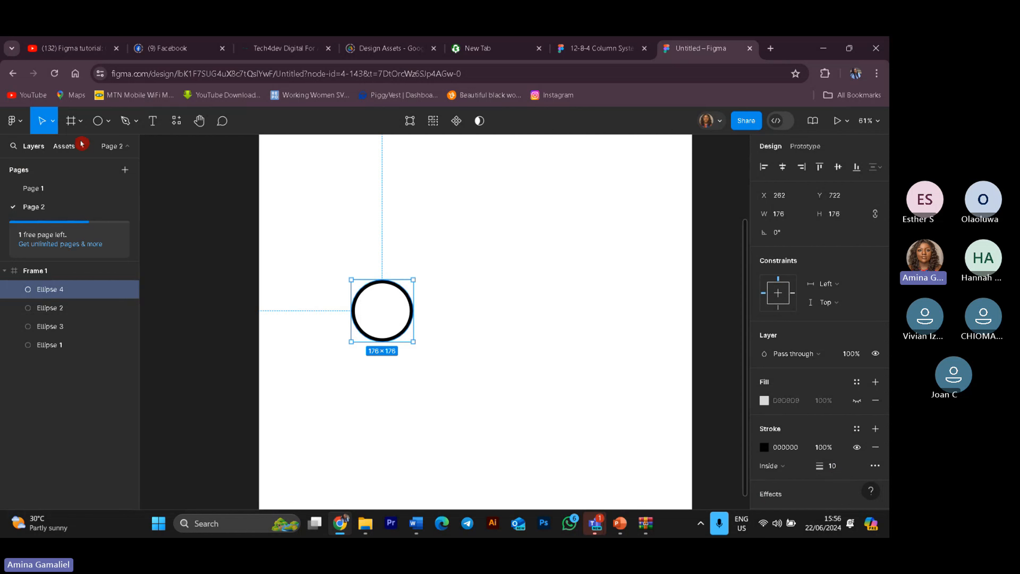
Step: Draw a short vertical line below the circle and delete it
click(107, 131)
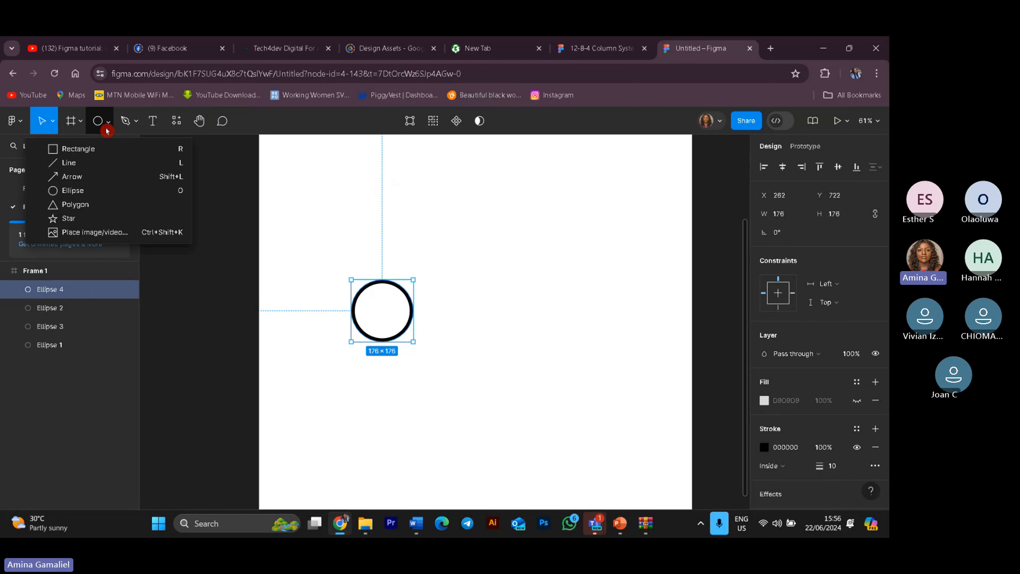
click(551, 316)
click(107, 123)
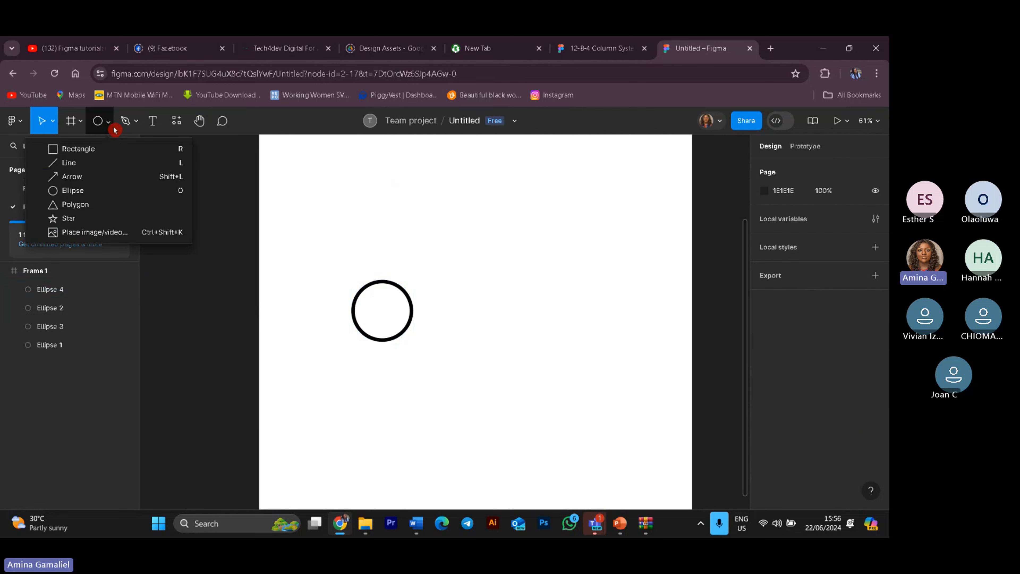
click(86, 164)
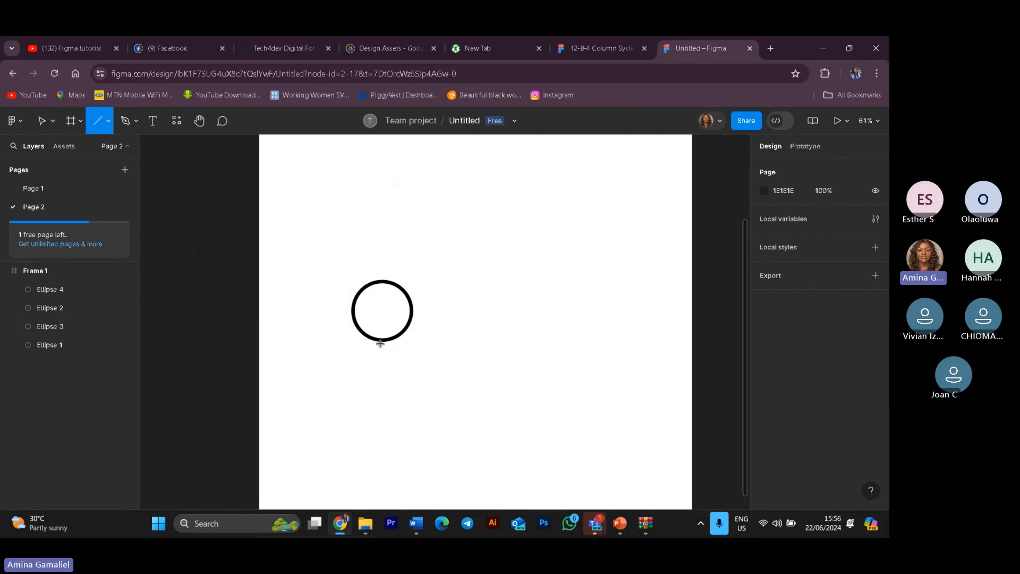
drag(380, 341, 382, 379)
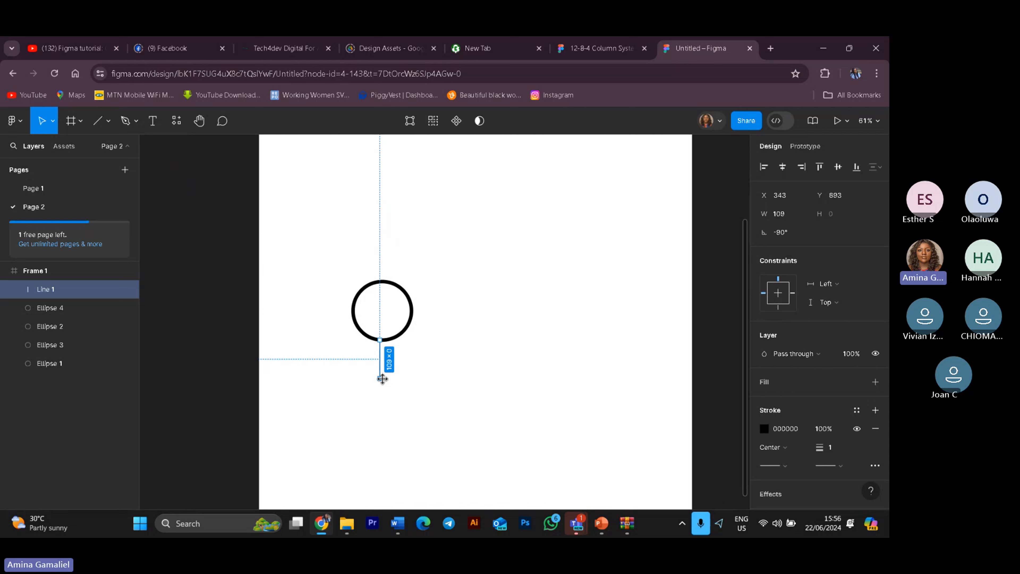
key(Delete)
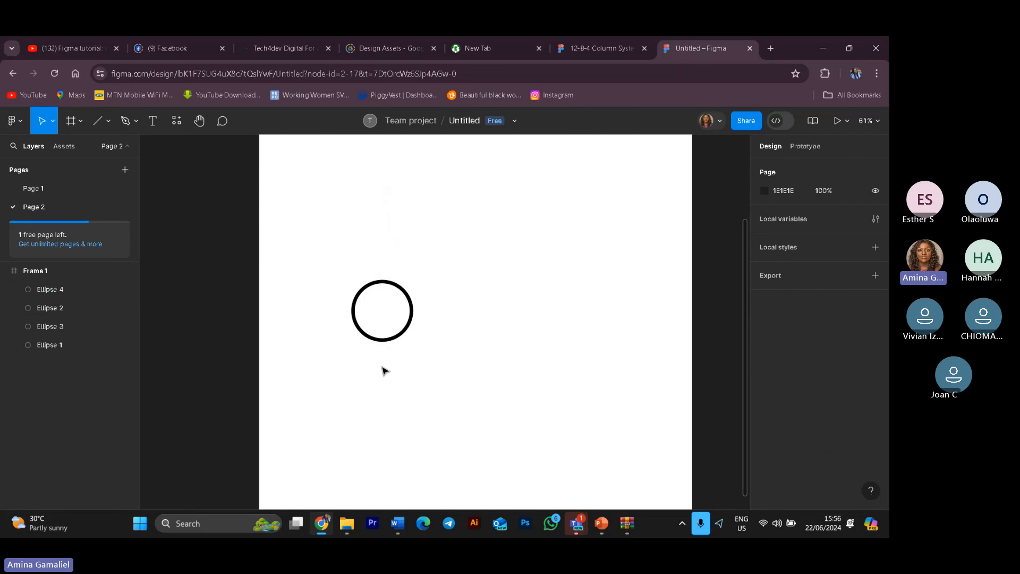
Step: Draw a vertical line about 80 long below the circle and set its stroke weight to 10
click(107, 120)
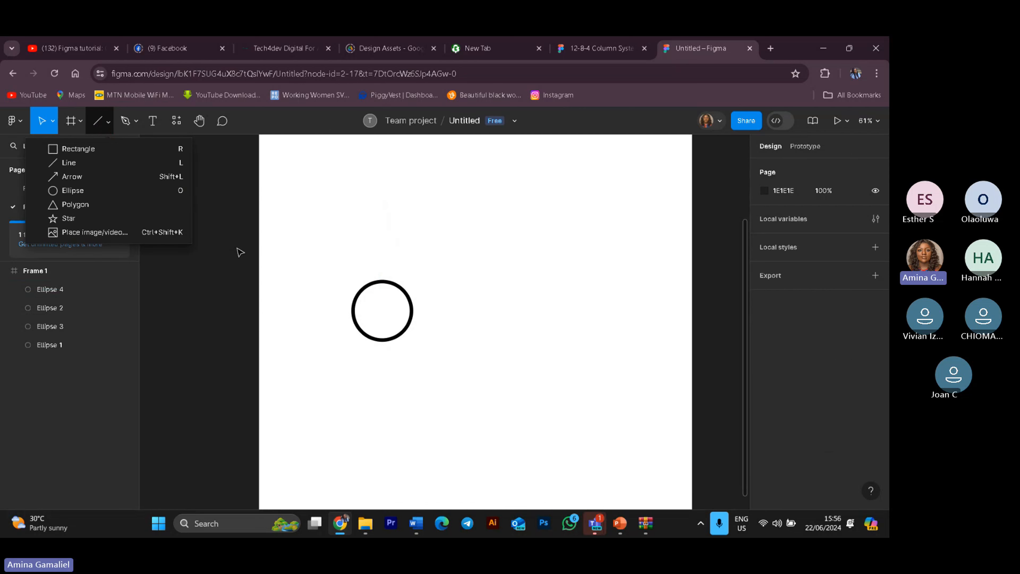
click(129, 163)
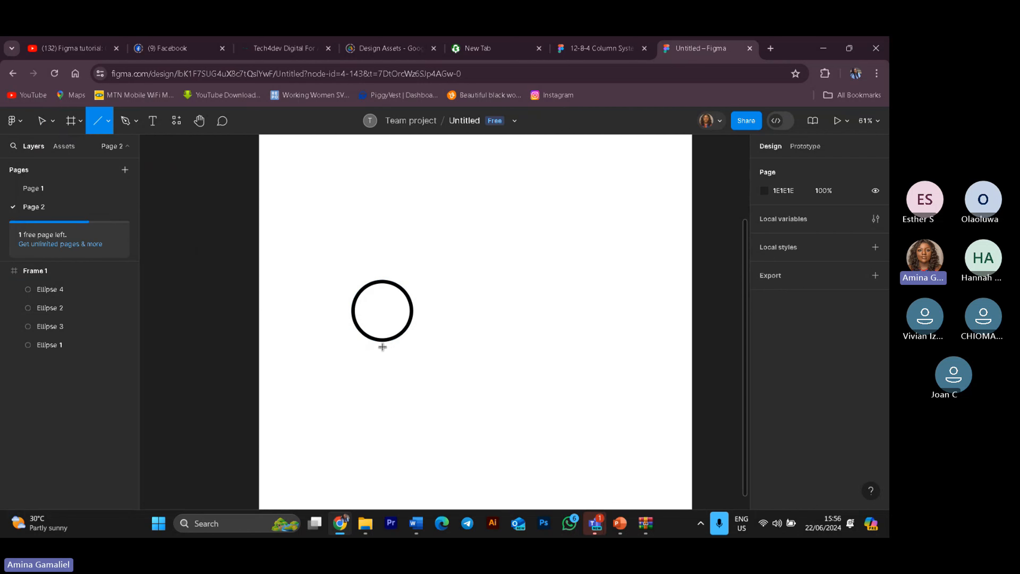
drag(383, 337, 383, 365)
click(836, 451)
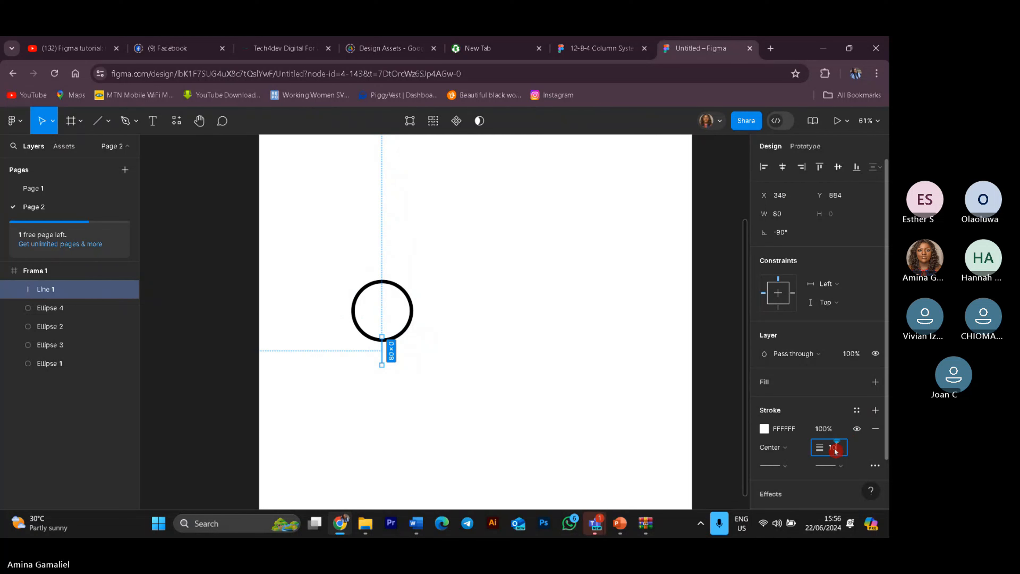
key(Return)
Step: Change the line's stroke colour to black
click(765, 429)
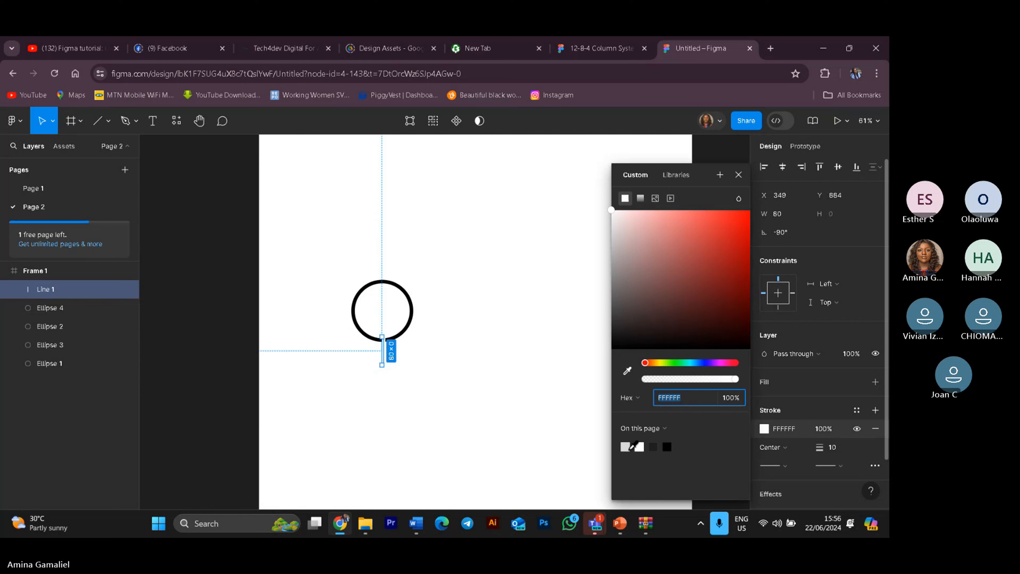
click(665, 446)
click(515, 431)
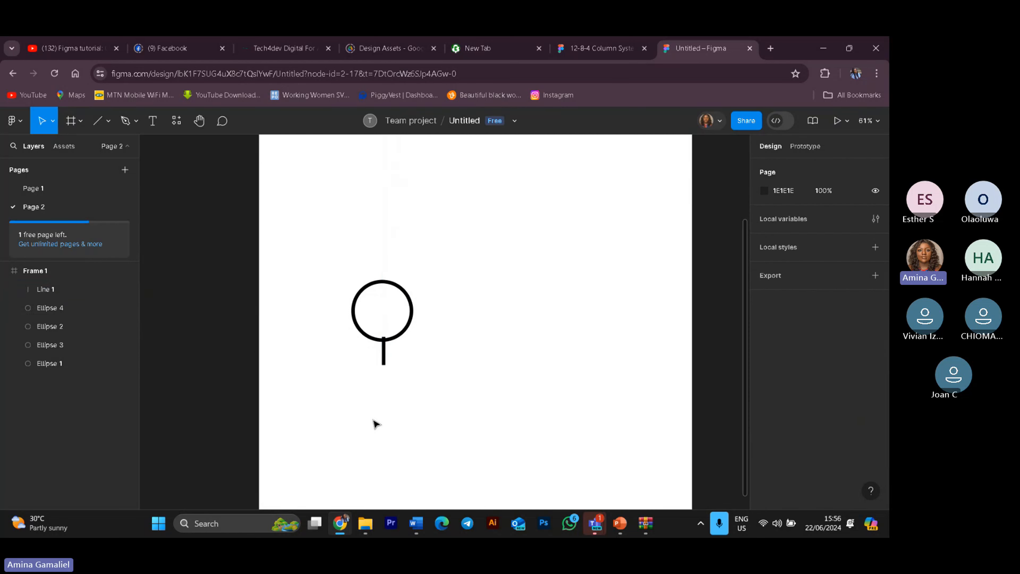
Step: Nudge the line slightly down beneath the circle
click(384, 354)
mouse_move(384, 358)
mouse_down()
mouse_move(384, 372)
mouse_move(383, 362)
mouse_up()
click(456, 381)
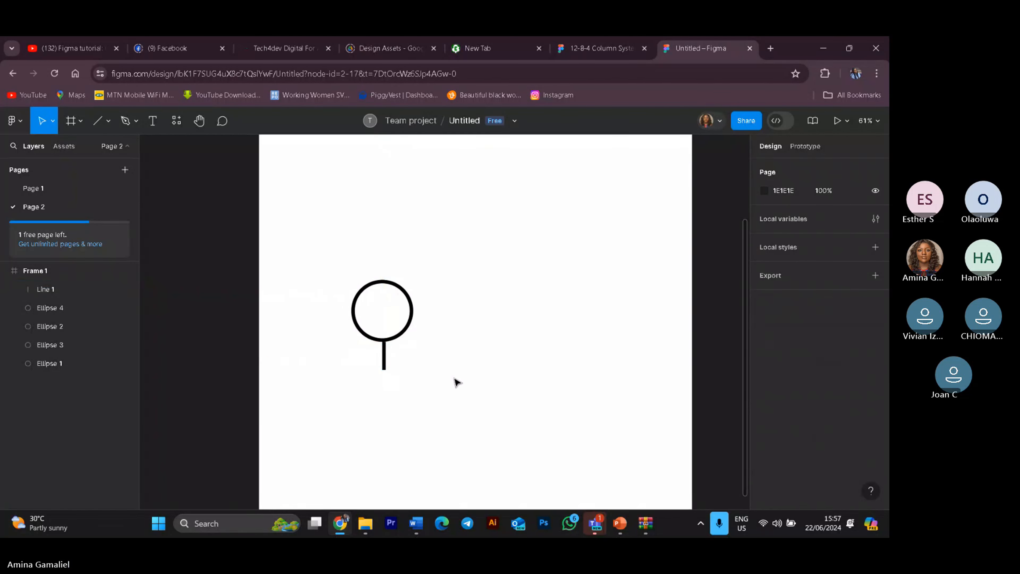
Step: Select the circle and line together and shift them slightly right
drag(329, 246, 420, 380)
mouse_move(402, 343)
mouse_down()
mouse_move(417, 325)
mouse_move(398, 369)
mouse_move(404, 347)
mouse_up()
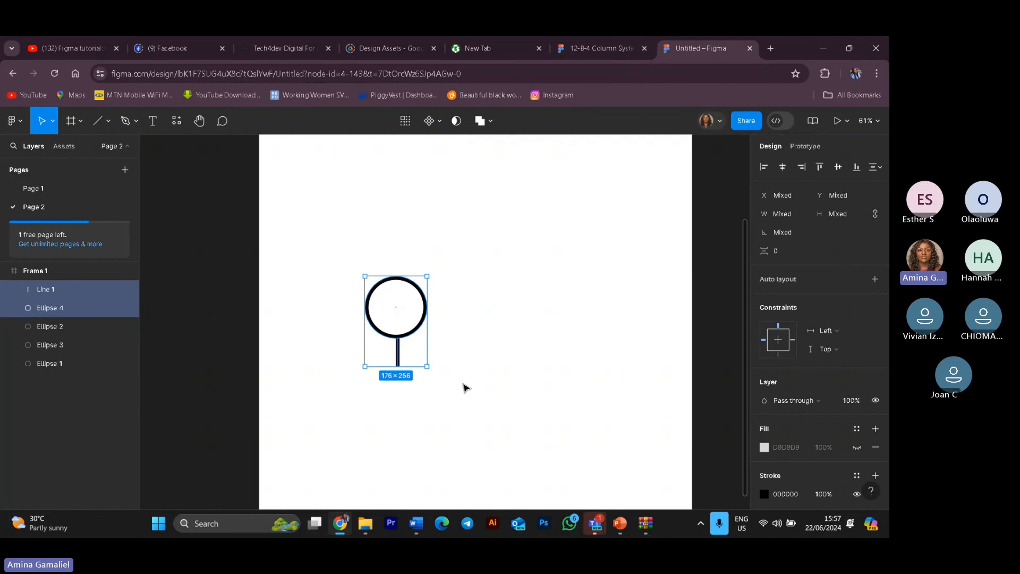
click(465, 406)
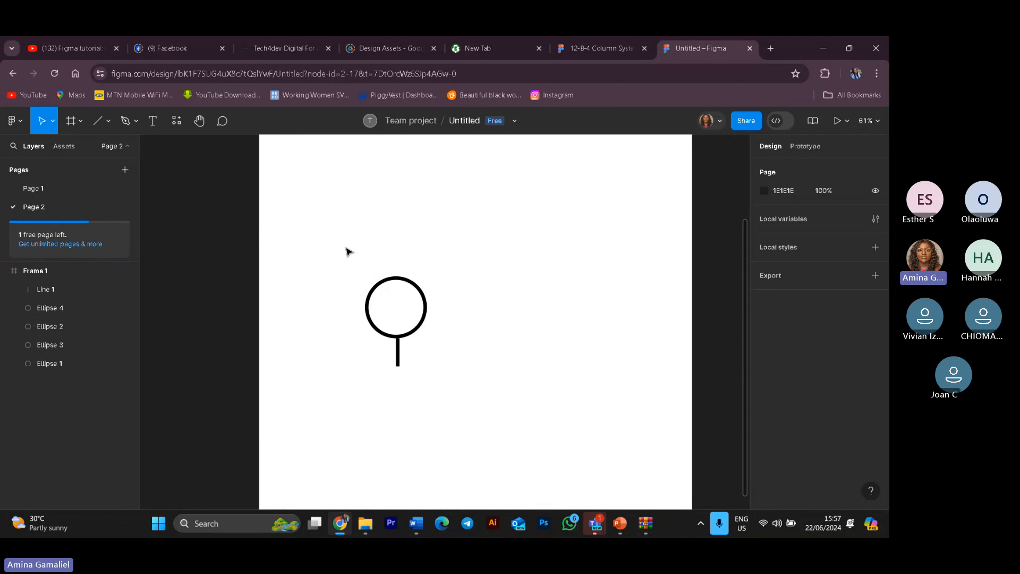
Step: Select the circle and line together and combine them into one shape with Union selection
drag(345, 244, 472, 384)
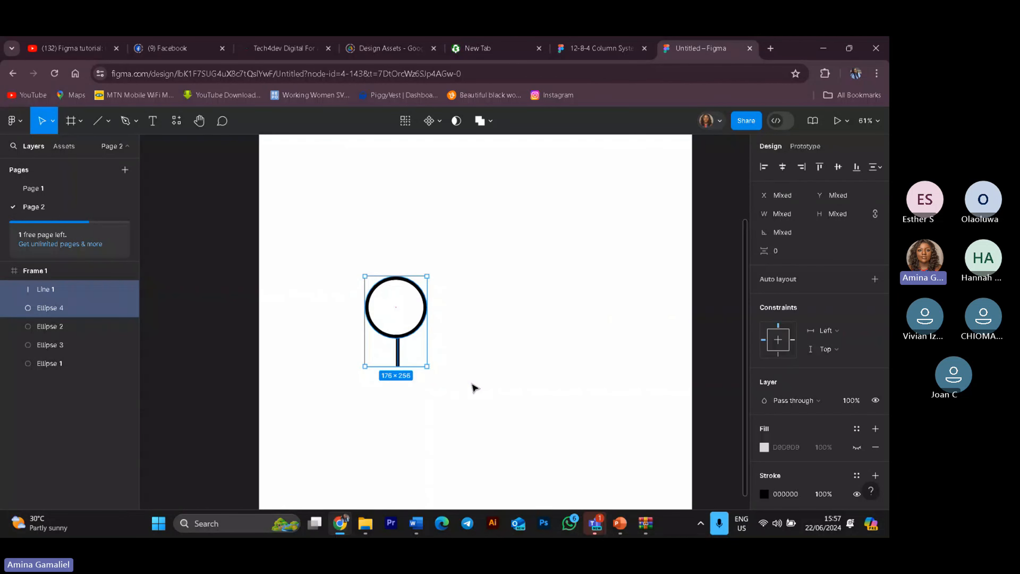
click(490, 121)
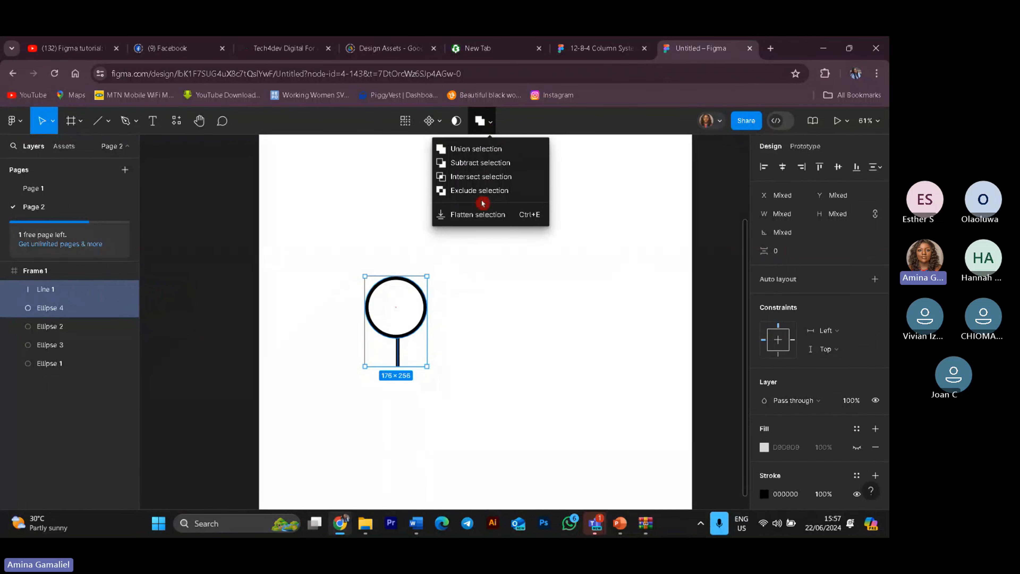
click(479, 149)
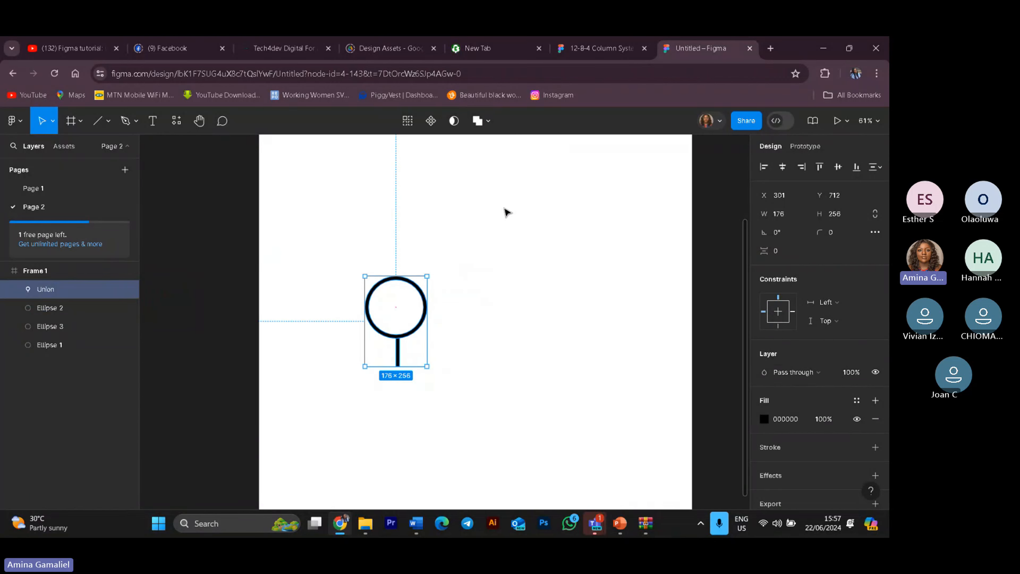
click(446, 356)
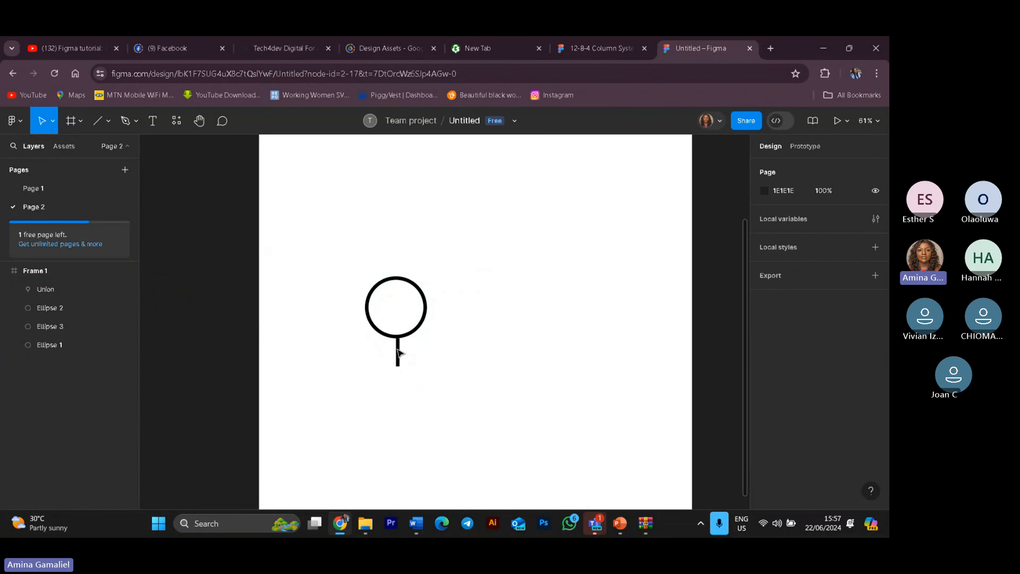
Step: Move the union shape across the frame and undo the last move
drag(398, 352, 337, 450)
click(483, 365)
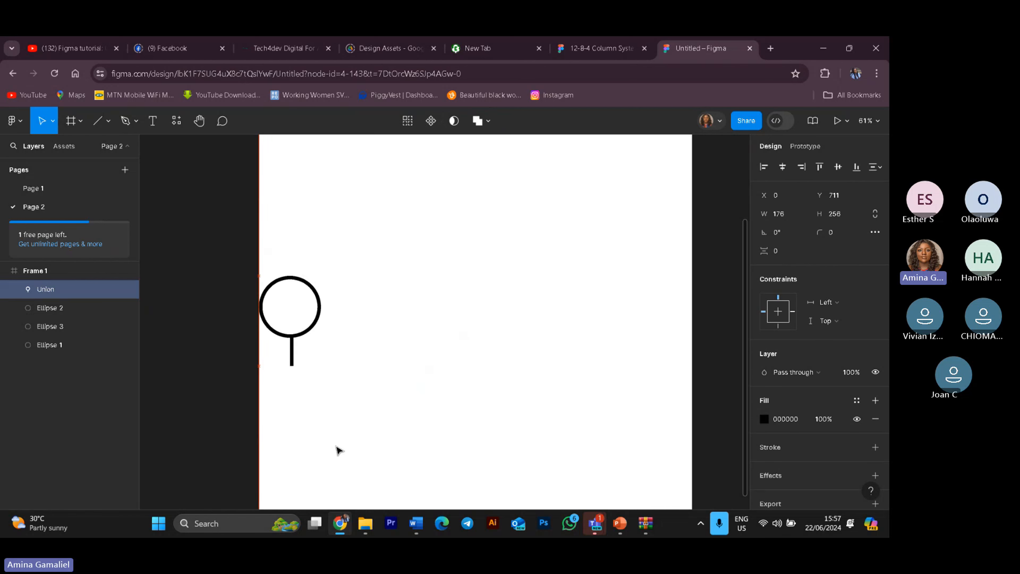
key(ctrl+z)
Step: Rename the union layer to search icon
click(408, 267)
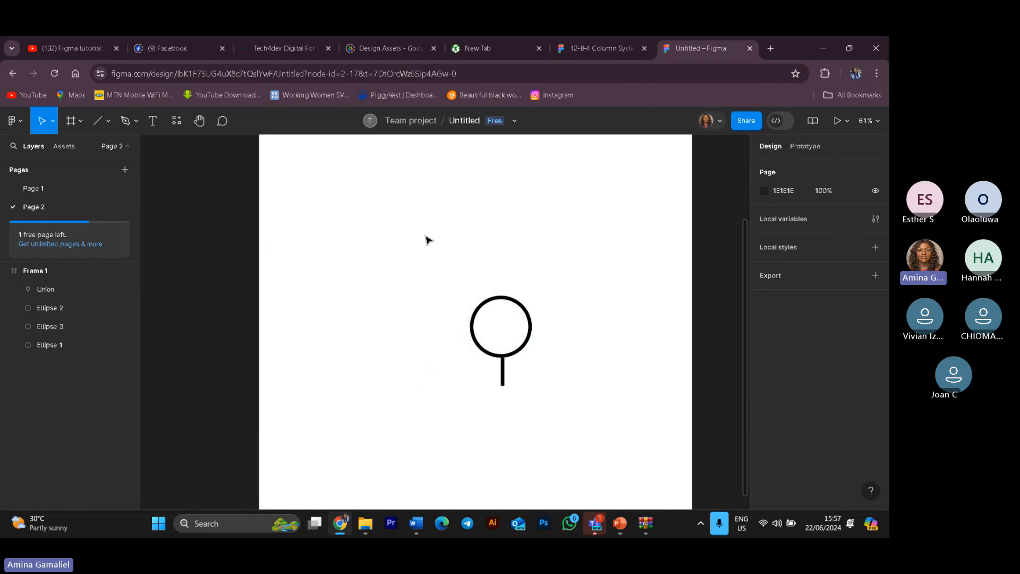
drag(427, 239, 521, 383)
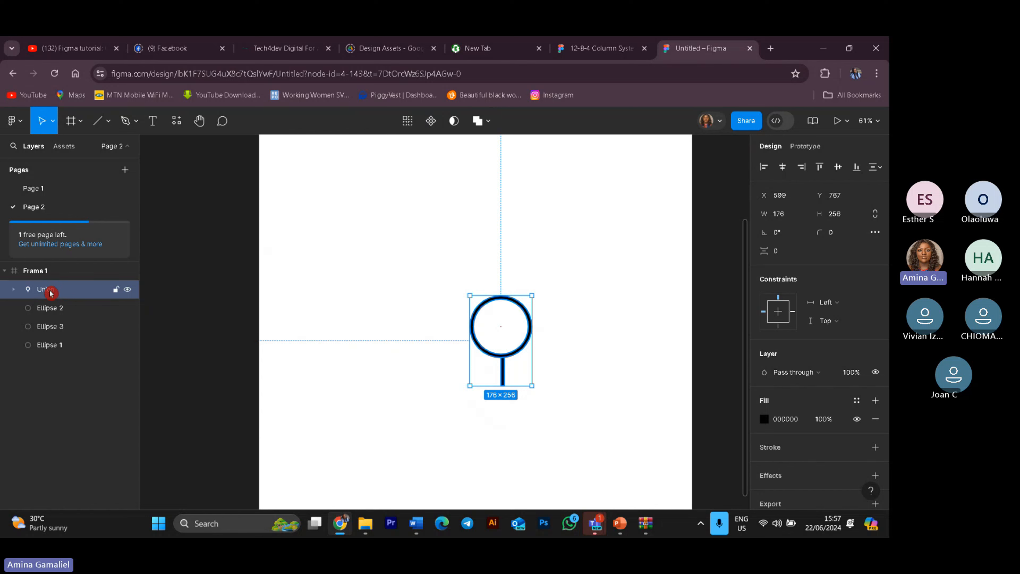
click(14, 293)
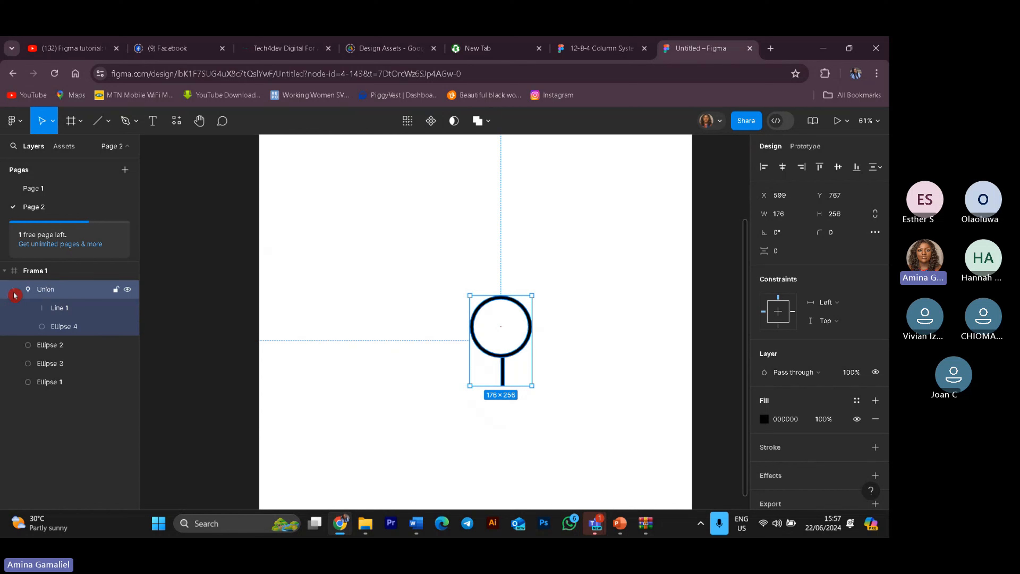
click(15, 295)
double_click(45, 290)
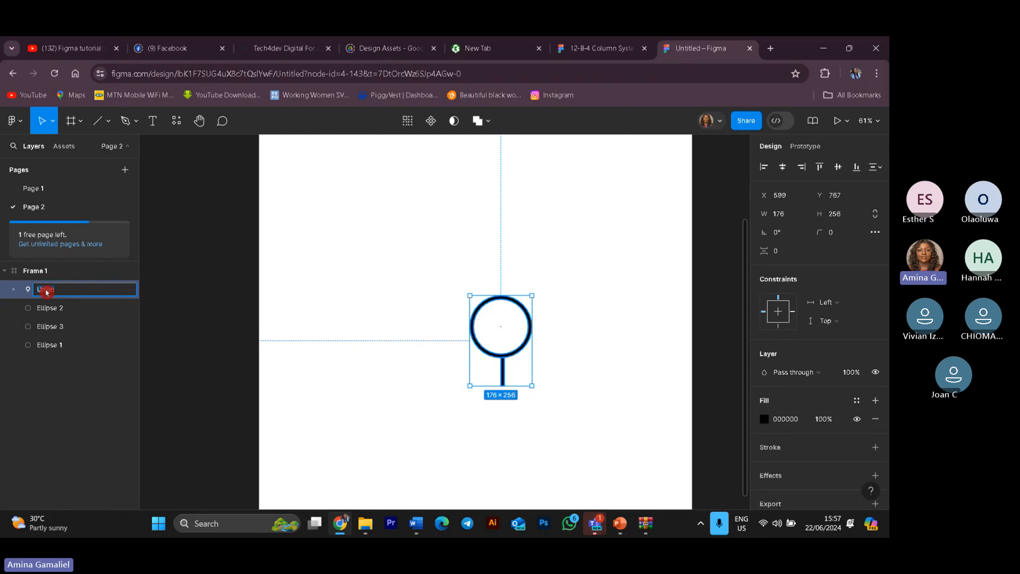
text(search)
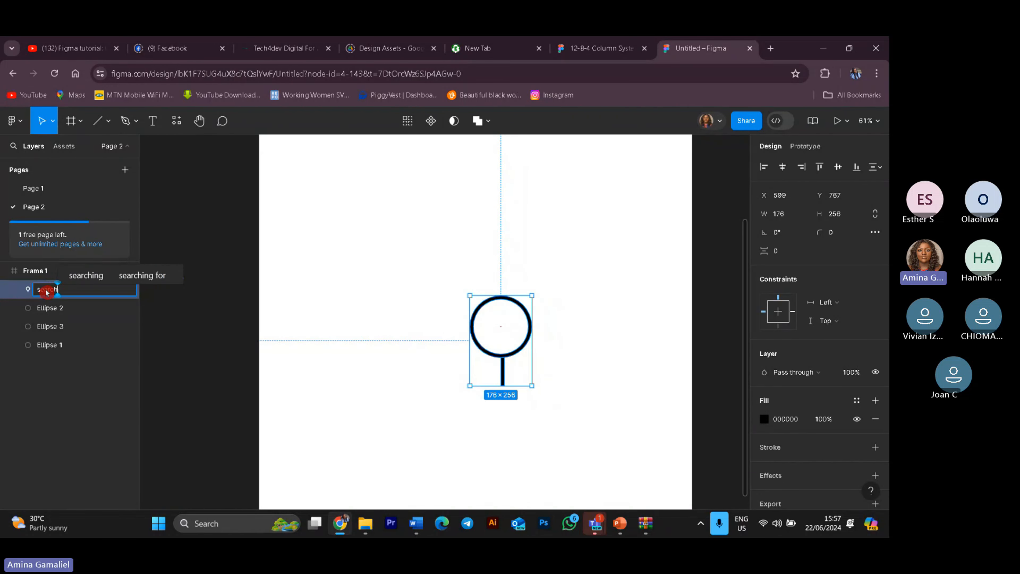
text( ic)
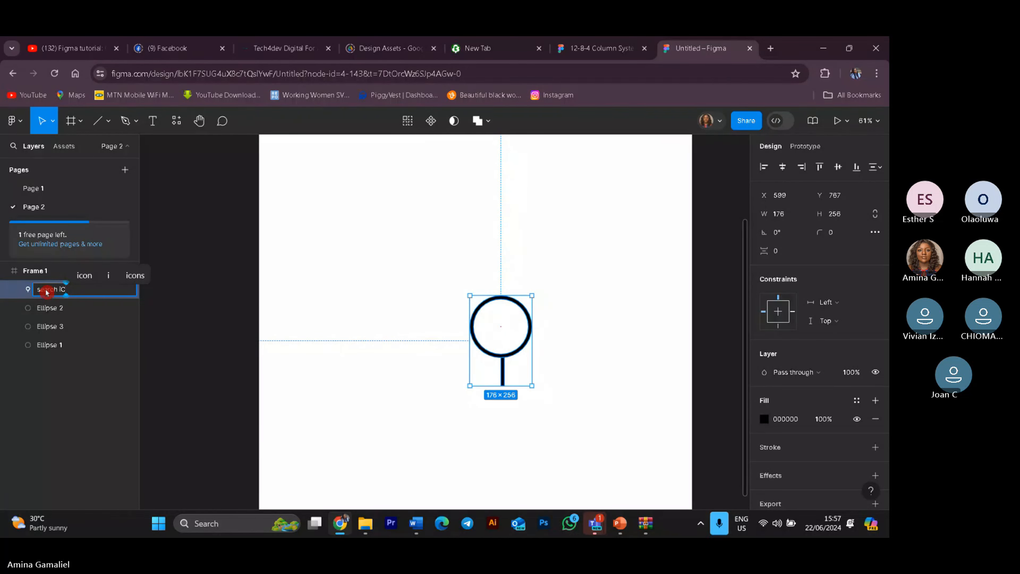
key(BackSpace)
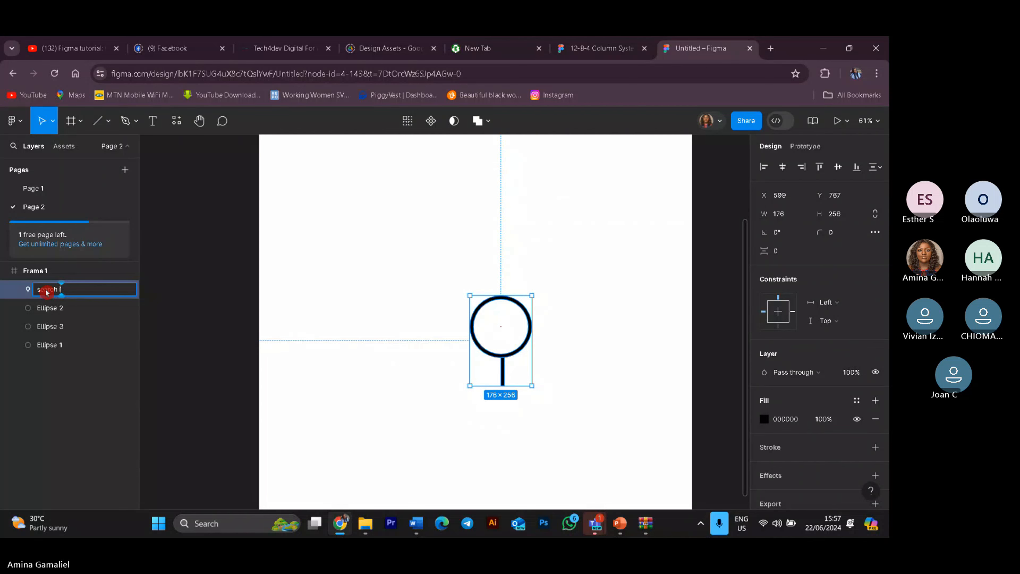
text(con)
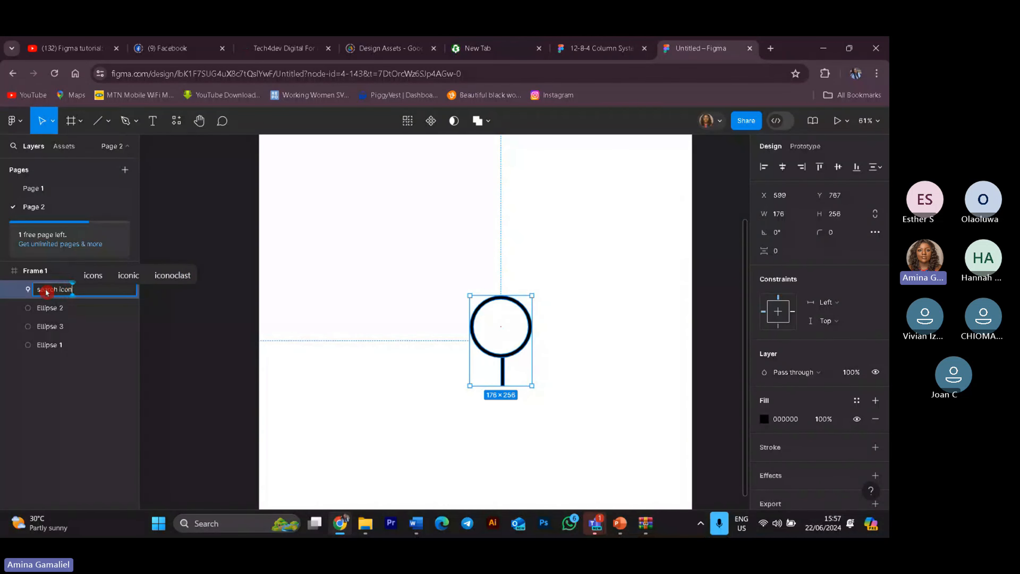
key(Return)
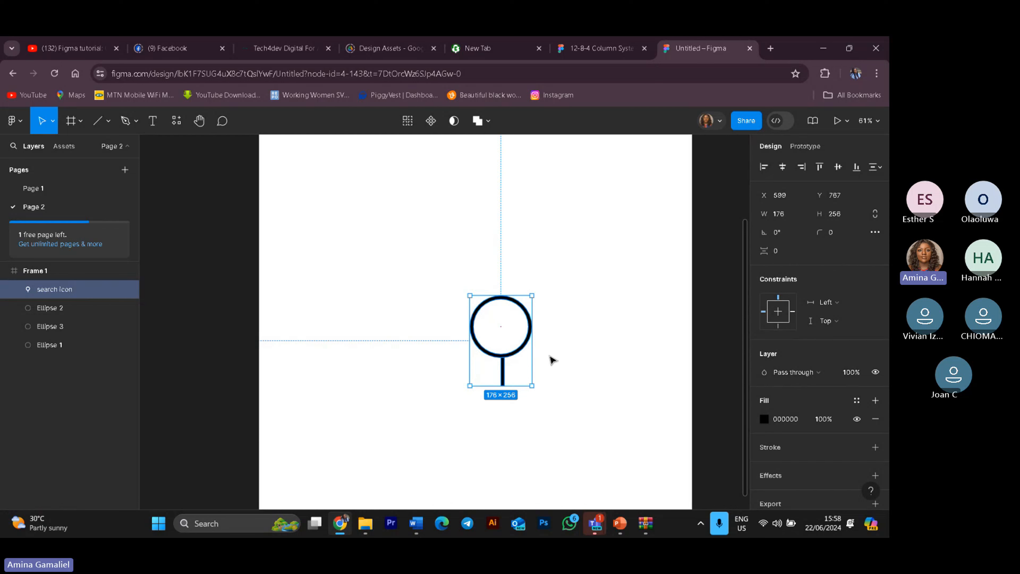
Step: Change the search icon's fill colour to a grey of BEBEBE
click(764, 420)
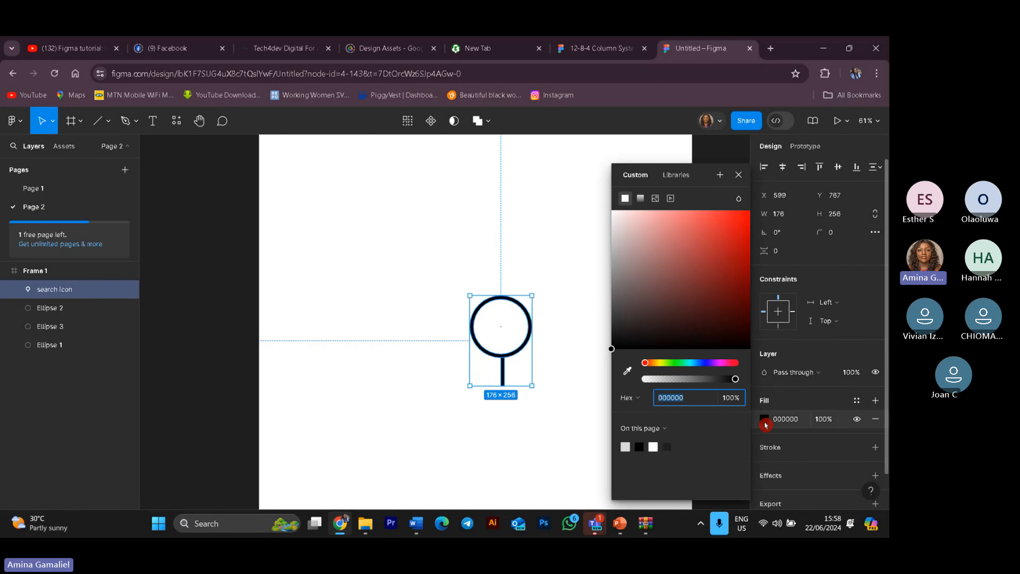
click(628, 446)
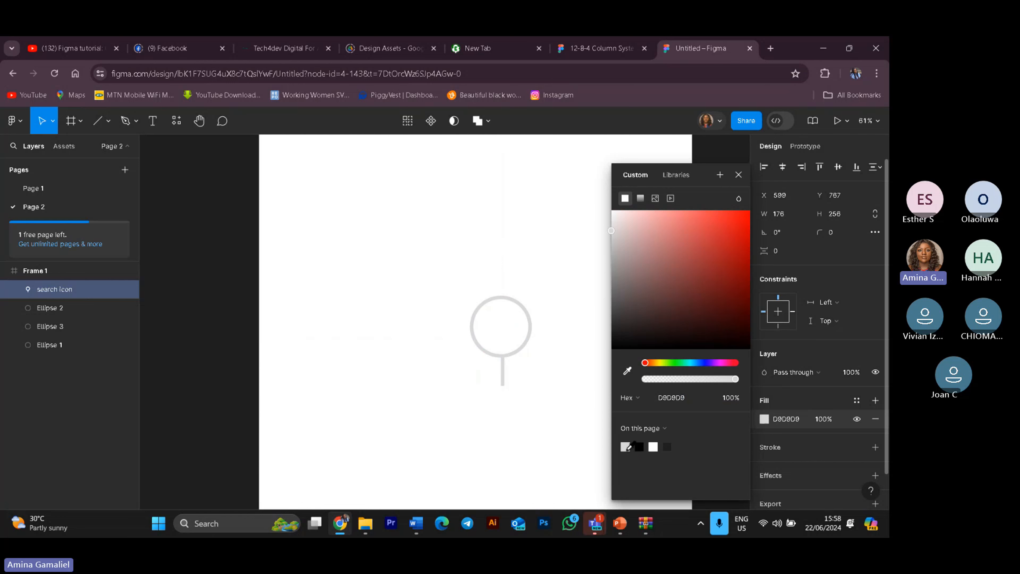
click(614, 234)
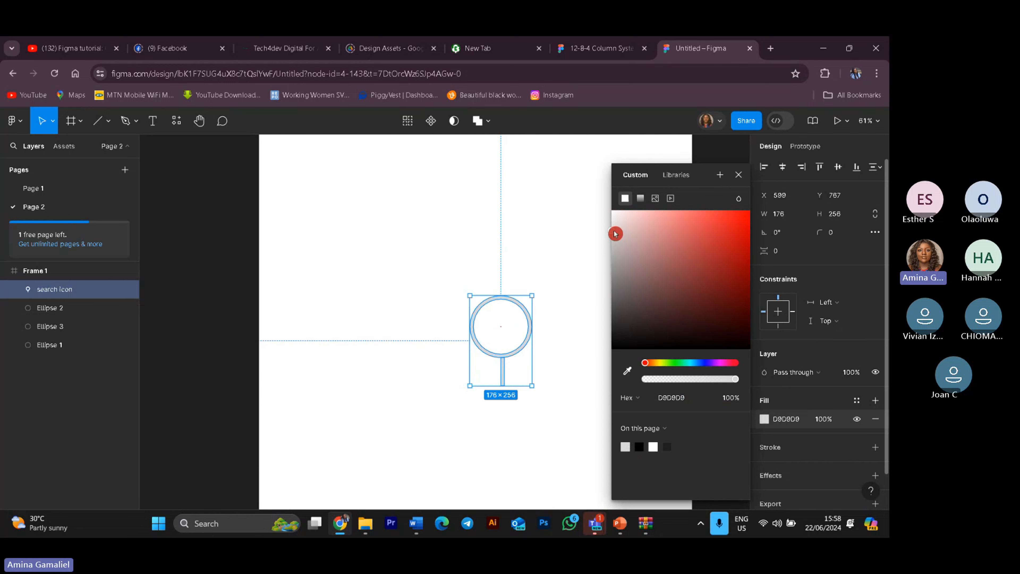
drag(614, 234, 599, 268)
click(564, 467)
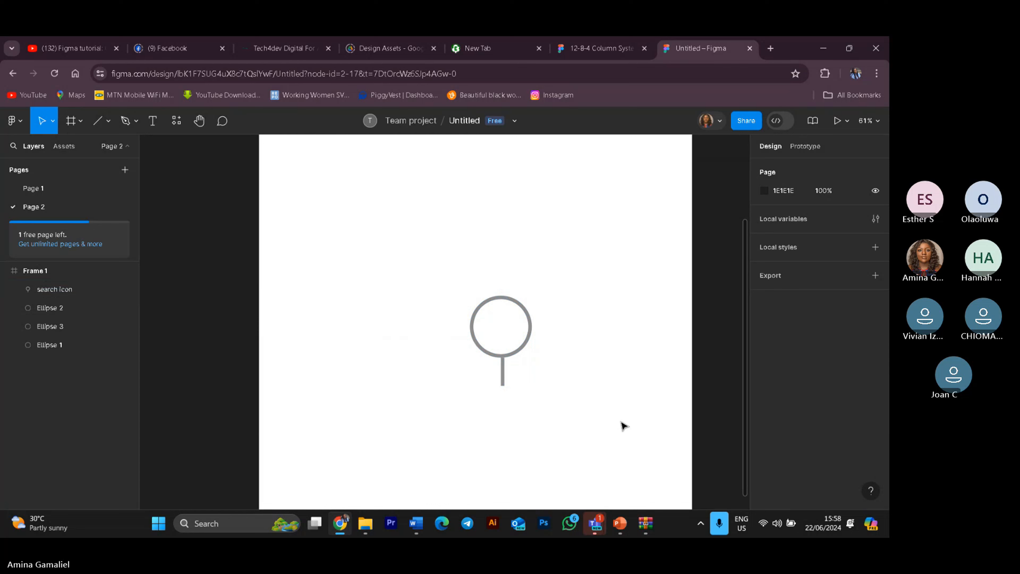
Step: Rotate the search icon about -33° and move it towards the upper-left of the frame
click(515, 304)
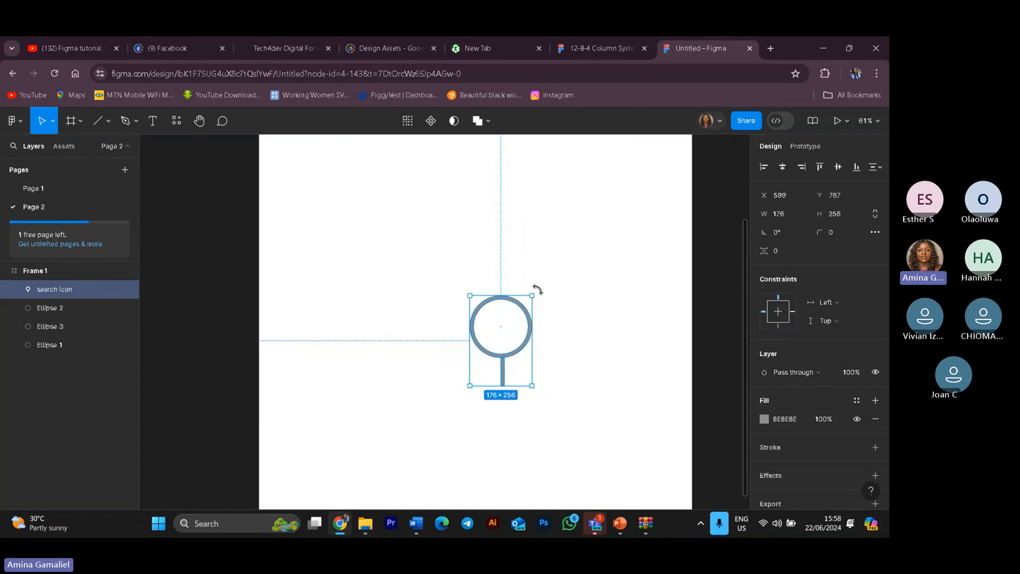
mouse_move(539, 289)
mouse_down()
mouse_move(554, 324)
mouse_move(539, 309)
mouse_up()
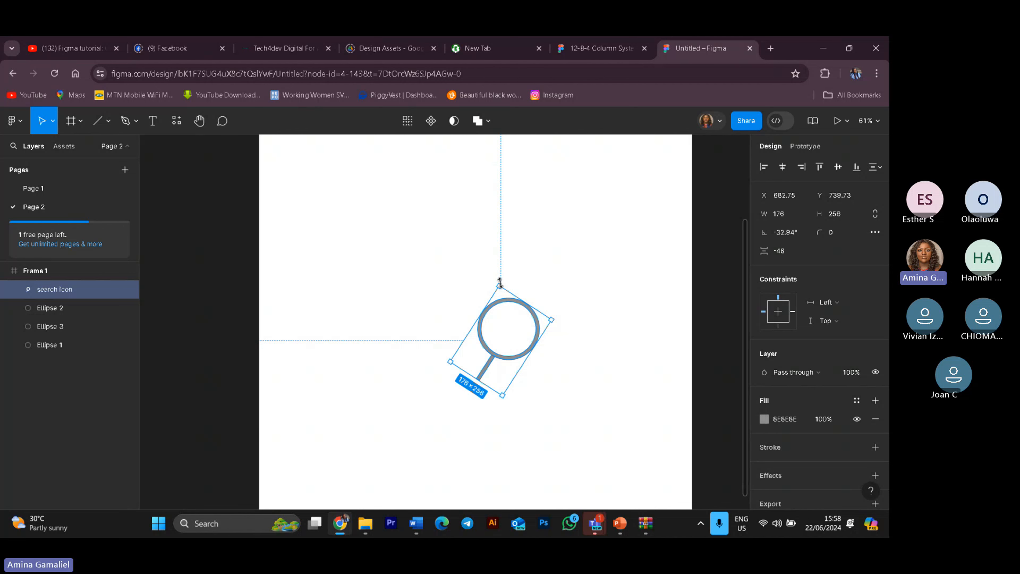
drag(500, 282, 348, 299)
click(617, 414)
click(633, 413)
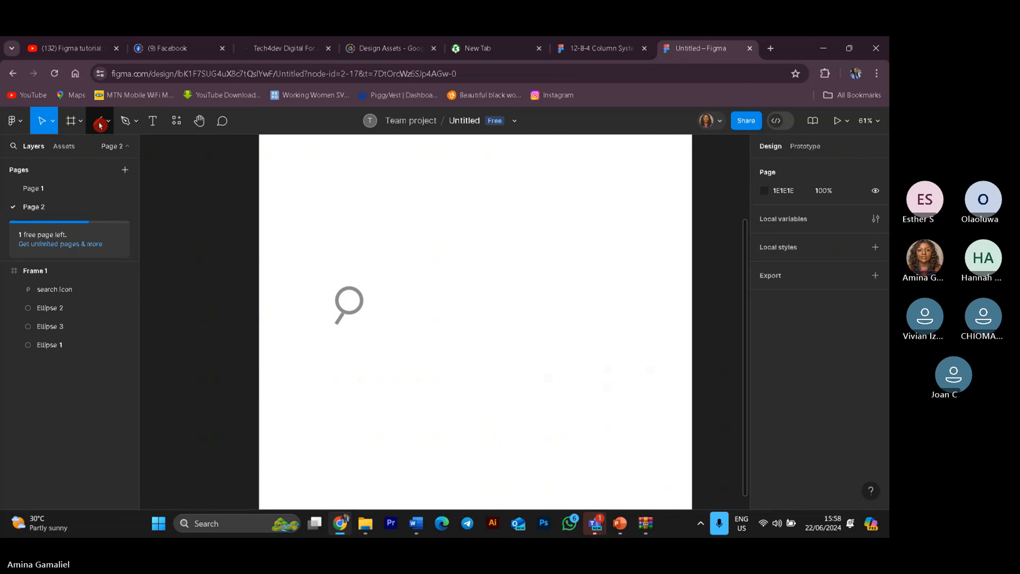
Step: Draw a rectangle about 122 × 51 to the right of the search icon
click(109, 125)
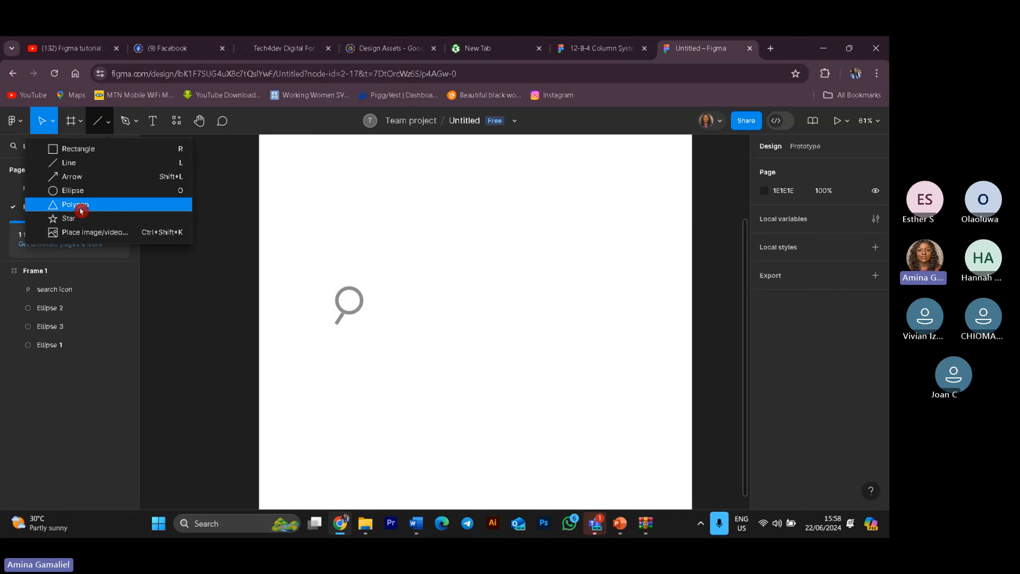
click(100, 149)
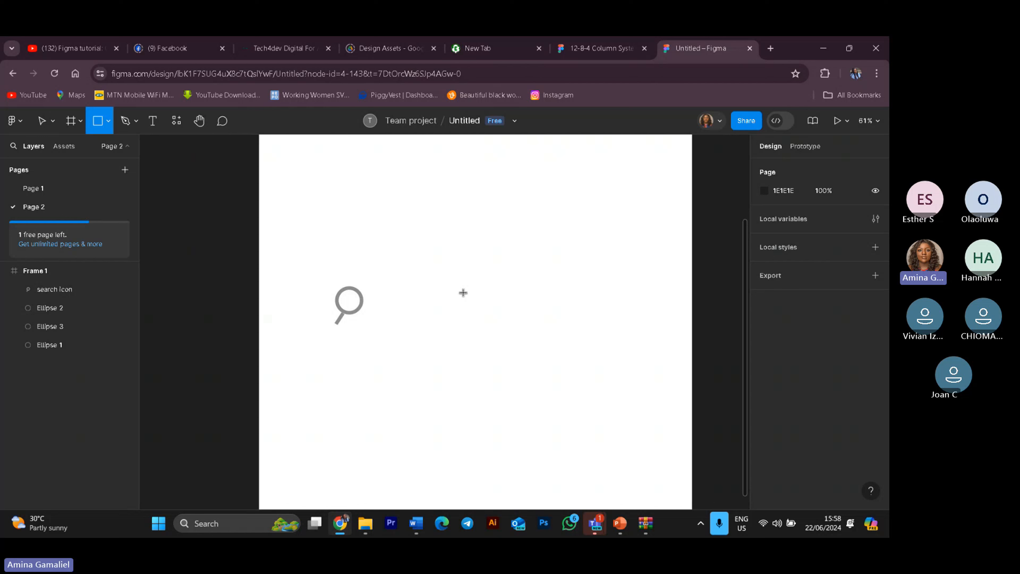
mouse_move(444, 288)
mouse_down()
mouse_move(494, 315)
mouse_move(488, 306)
mouse_up()
click(503, 324)
click(478, 301)
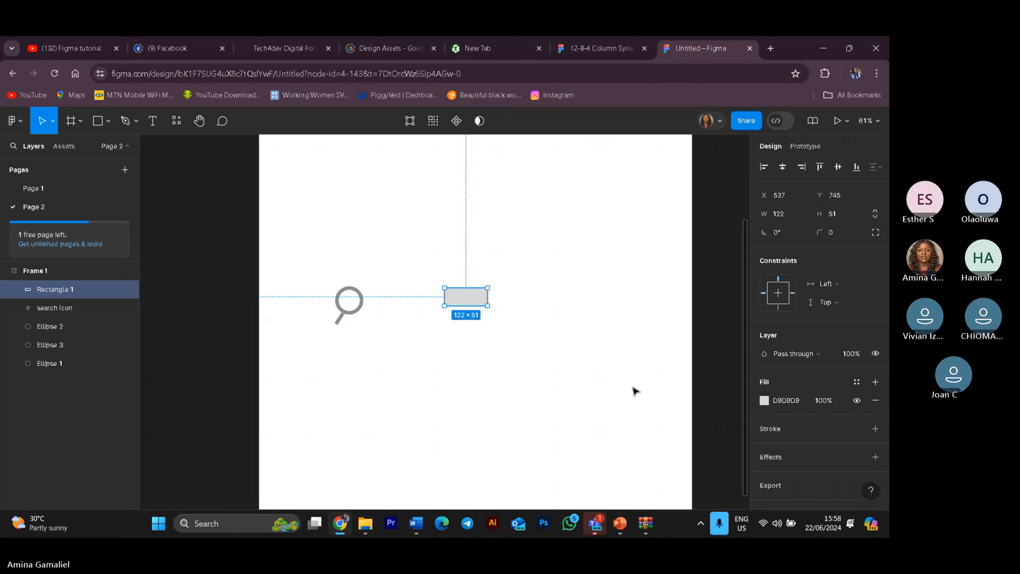
Step: Select the line inside the search icon group and nudge it up by 2 pixels
key(shift+0)
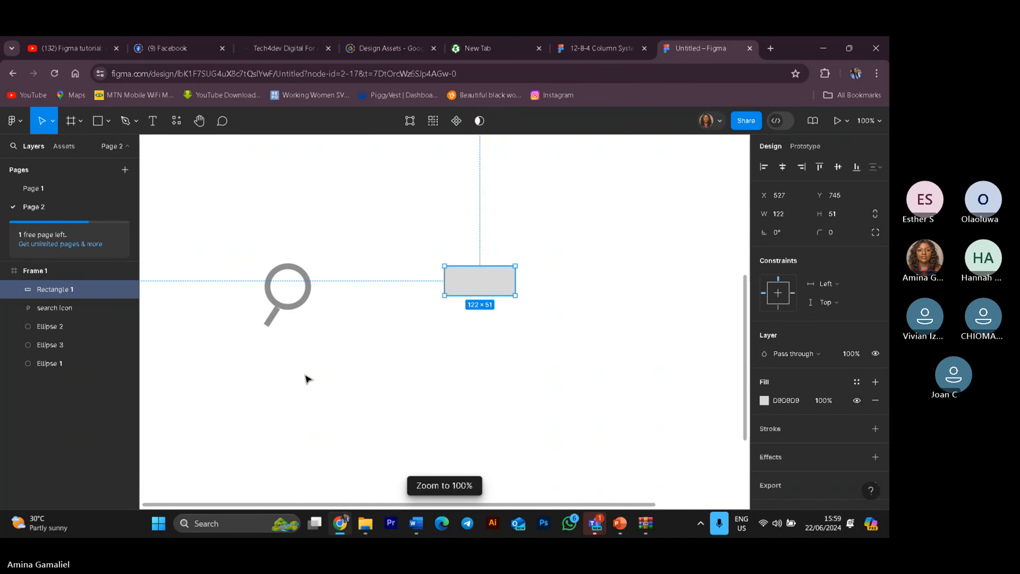
click(307, 377)
click(298, 306)
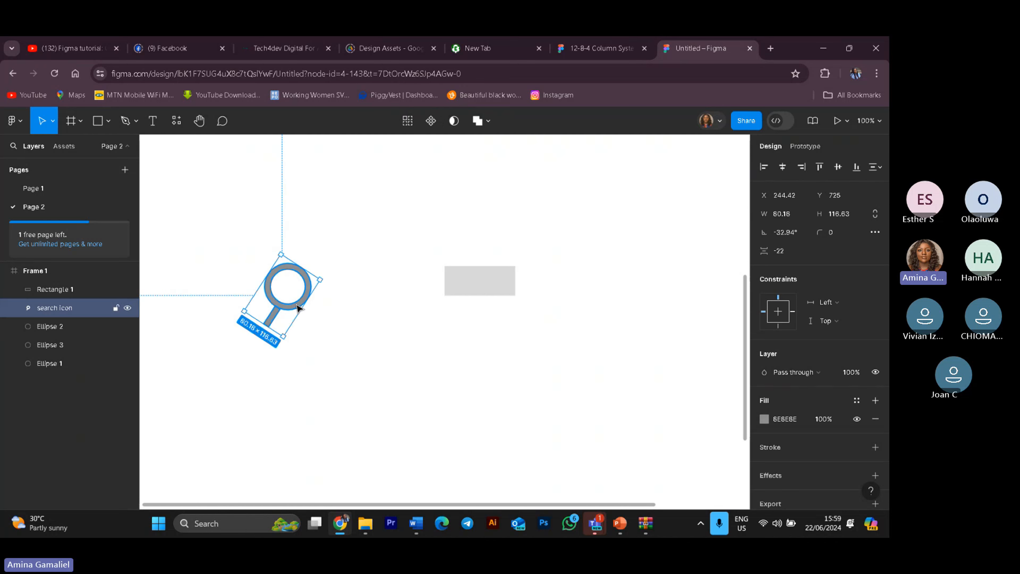
click(296, 335)
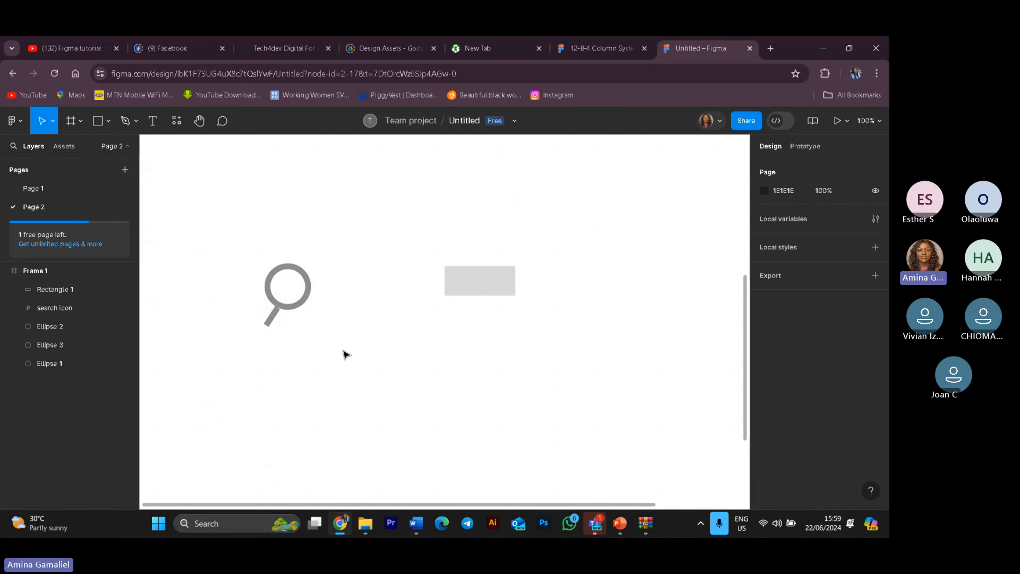
click(294, 304)
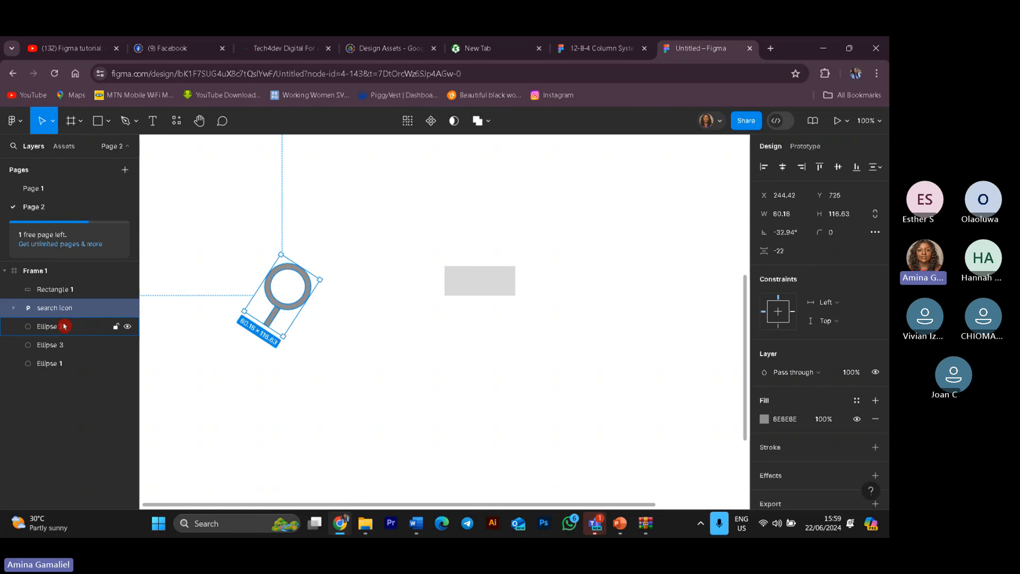
click(15, 308)
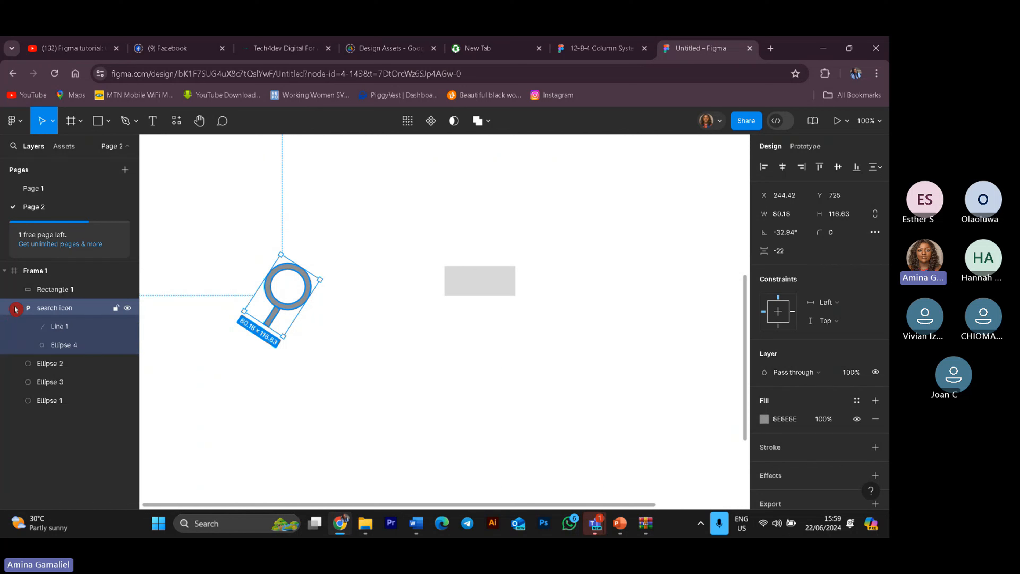
click(82, 328)
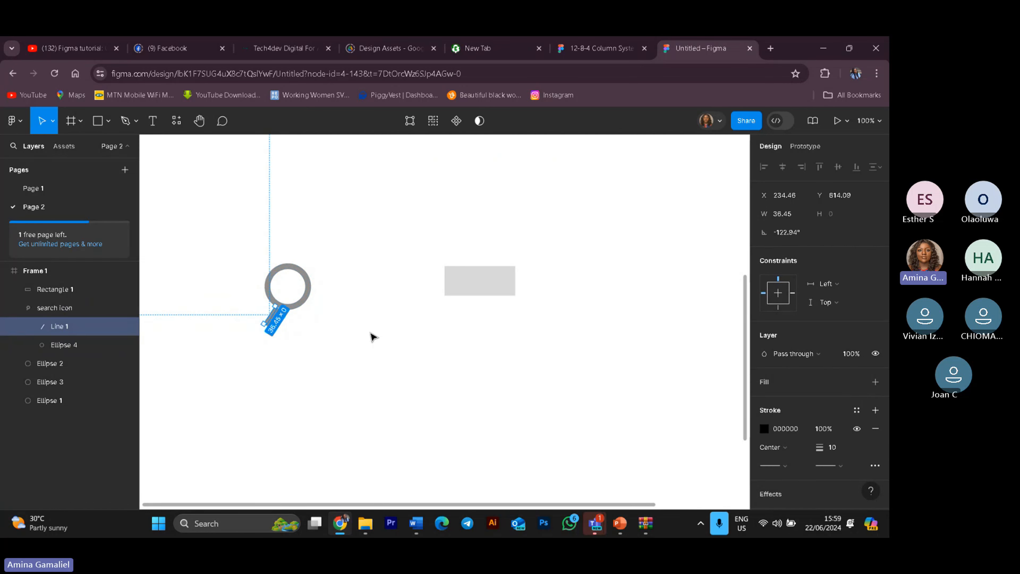
key(Up)
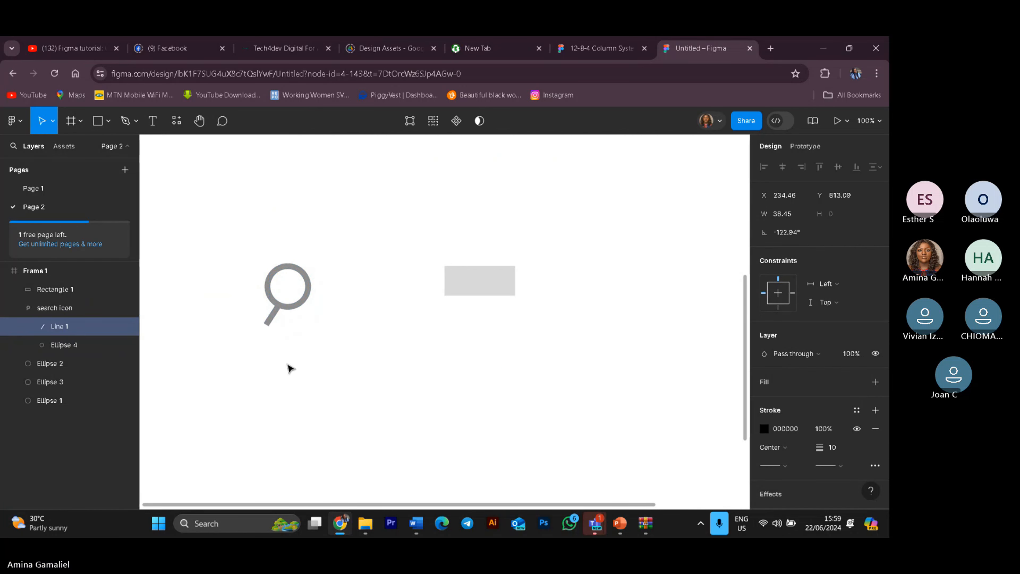
key(Up)
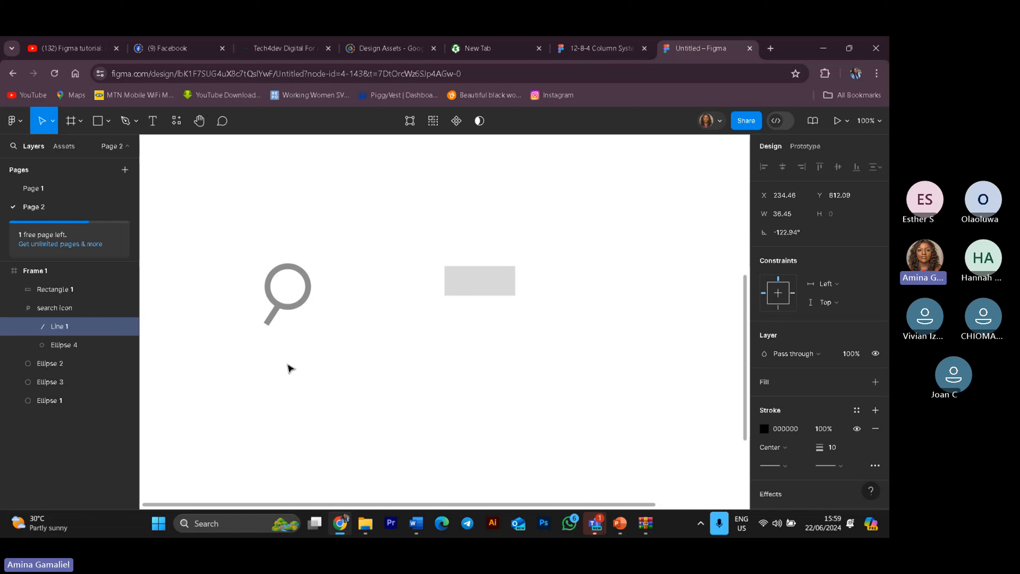
click(319, 371)
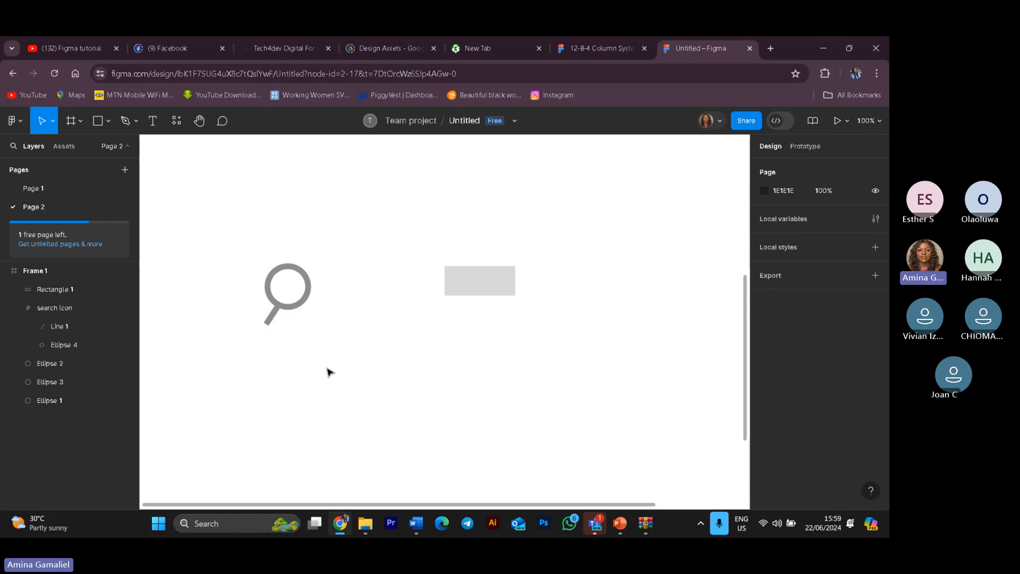
Step: Round the corners of the rectangle next to the search icon with a corner radius of 19
click(474, 289)
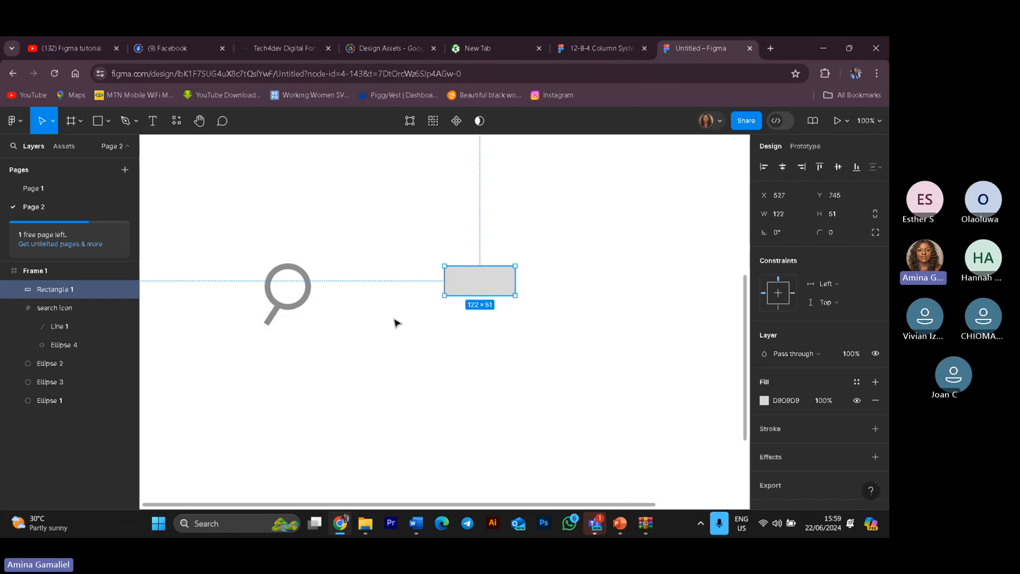
click(10, 308)
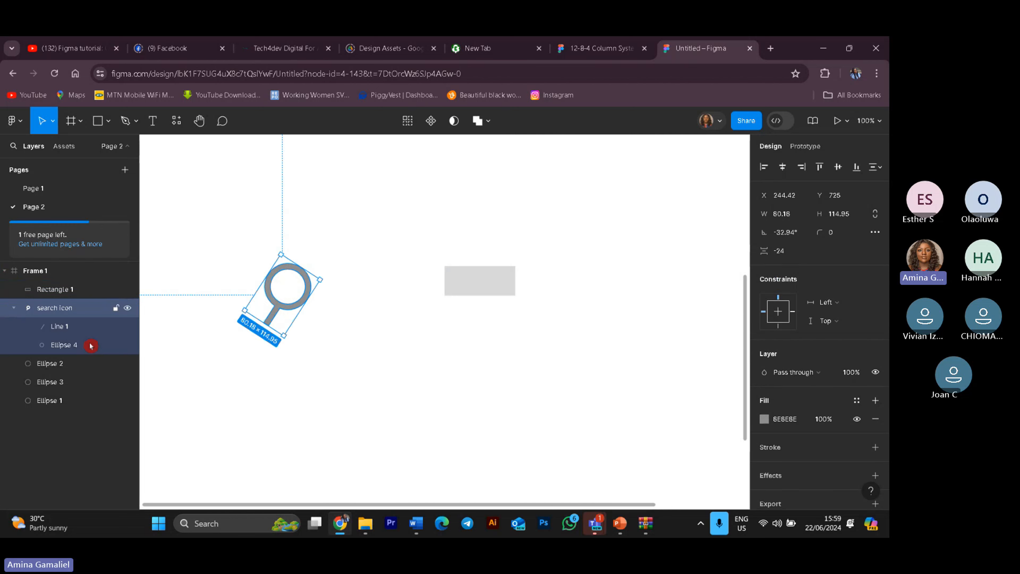
click(10, 310)
click(460, 287)
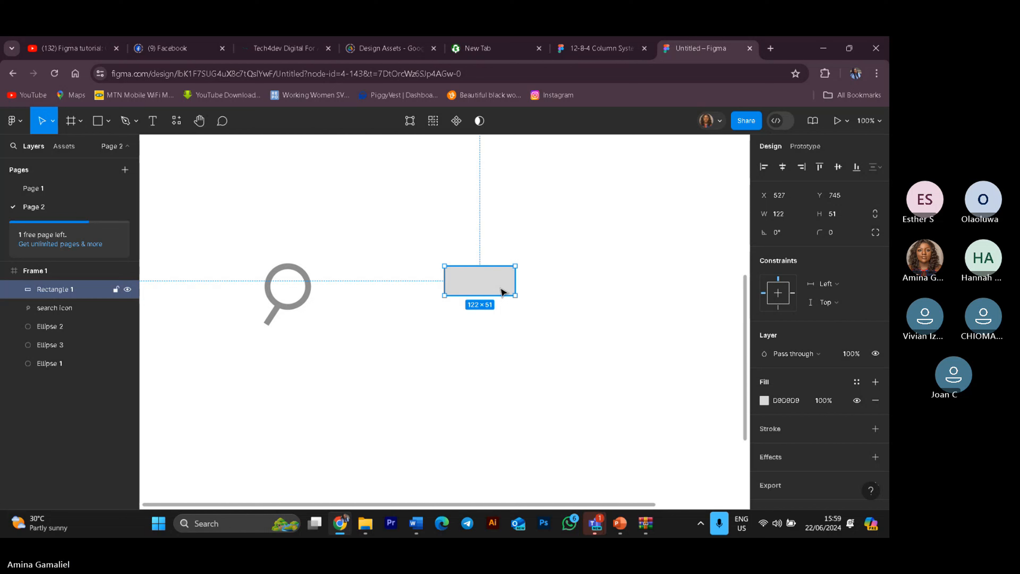
key(shift+0)
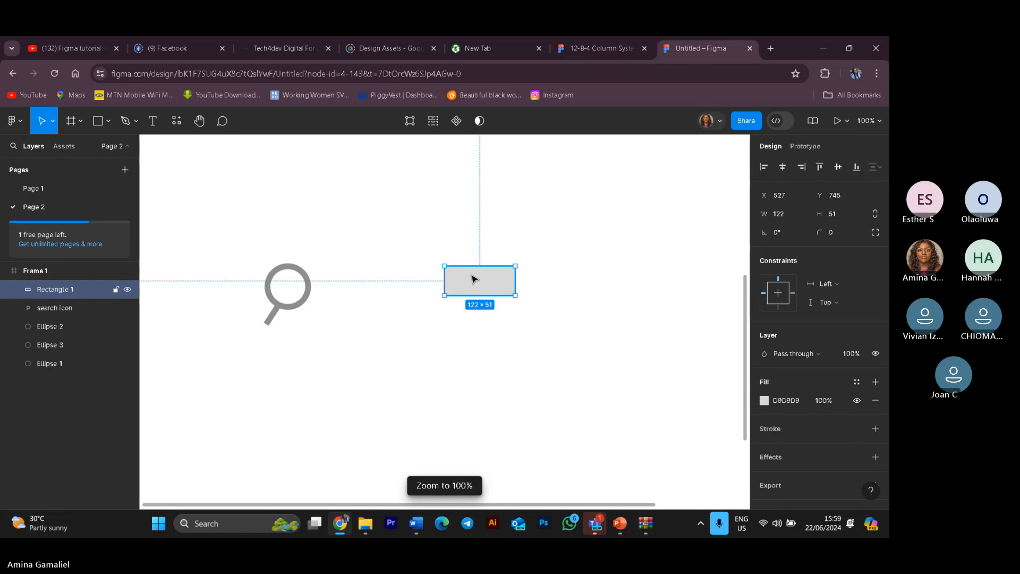
scroll(473, 278, up, 3)
scroll(499, 388, down, 2)
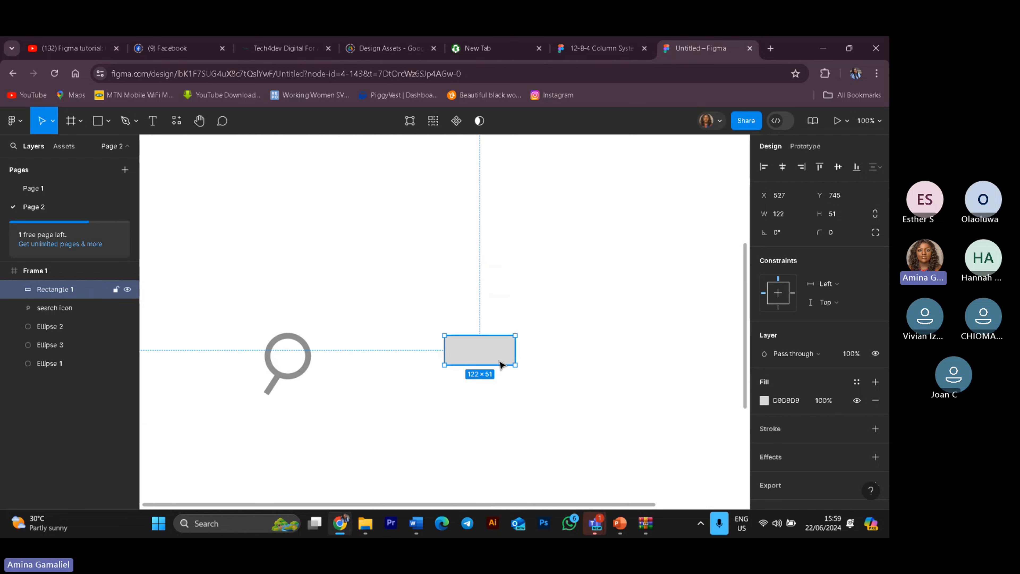
click(846, 233)
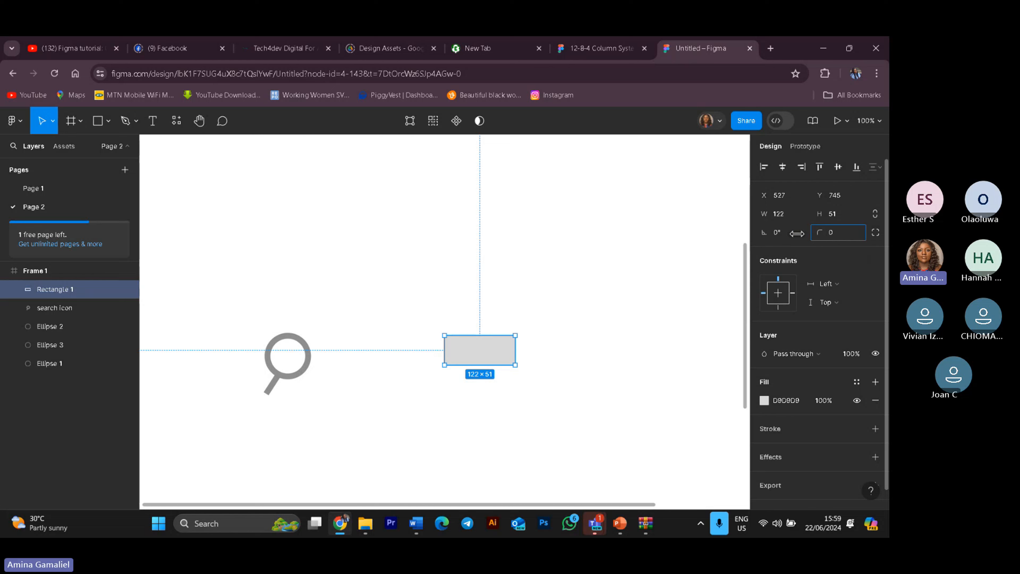
drag(829, 234, 819, 233)
click(554, 348)
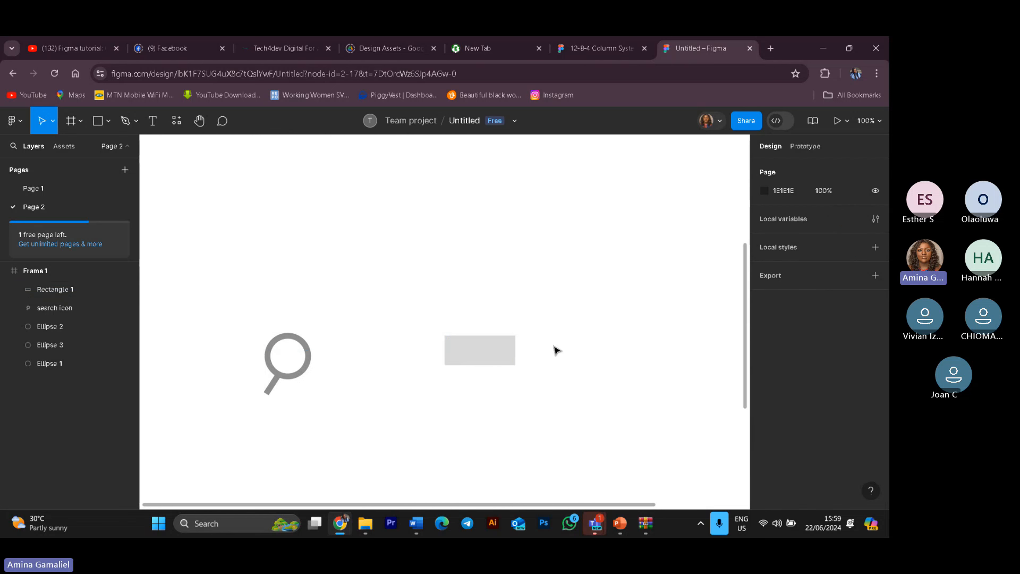
click(514, 349)
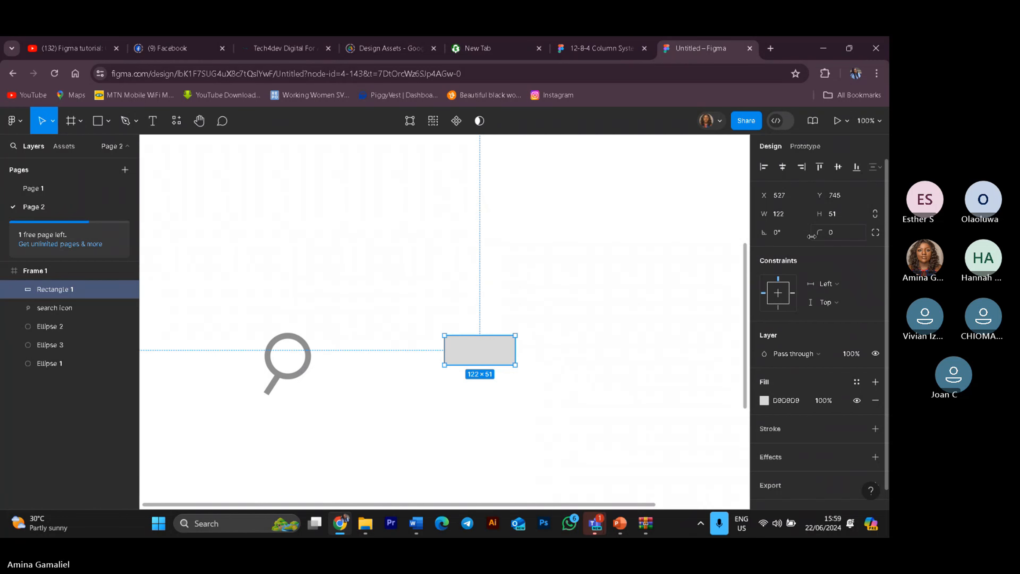
mouse_move(820, 232)
mouse_down()
mouse_move(852, 235)
mouse_move(801, 238)
mouse_up()
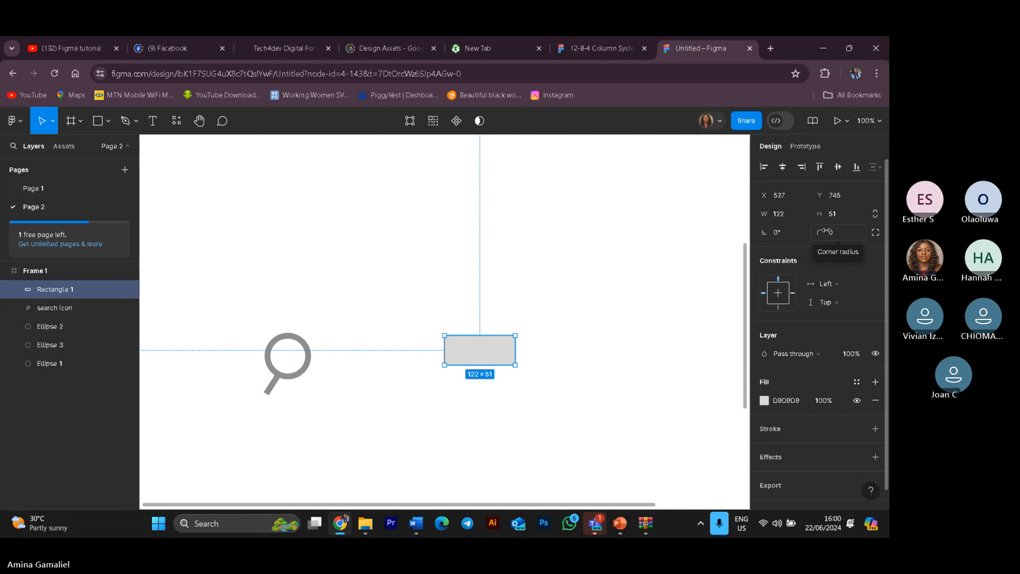
drag(820, 232, 159, 281)
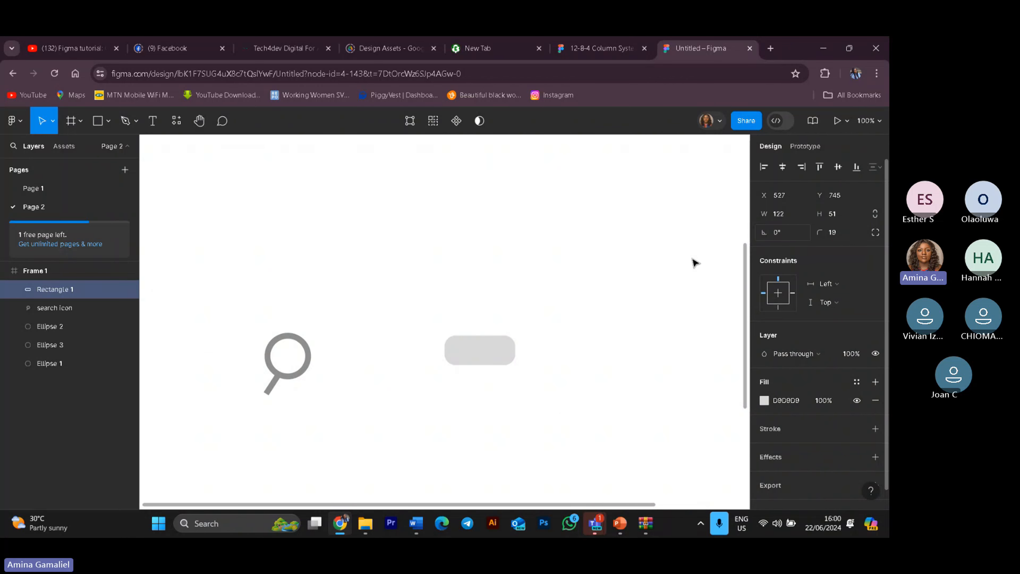
click(381, 439)
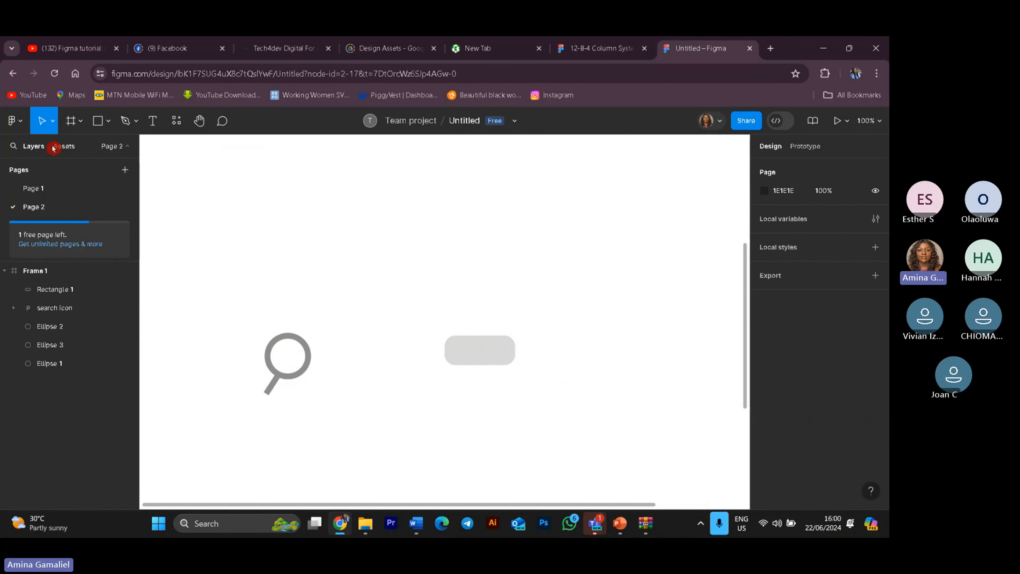
Step: Draw a circle about 54 × 54 overlapping the top middle of the rounded rectangle
click(108, 121)
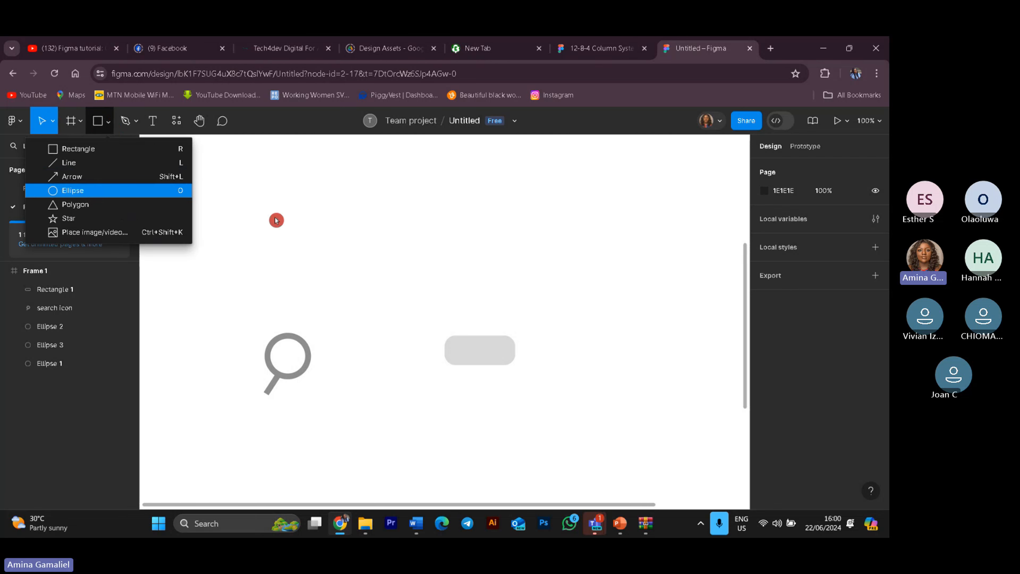
key(o)
drag(472, 309, 494, 333)
click(560, 359)
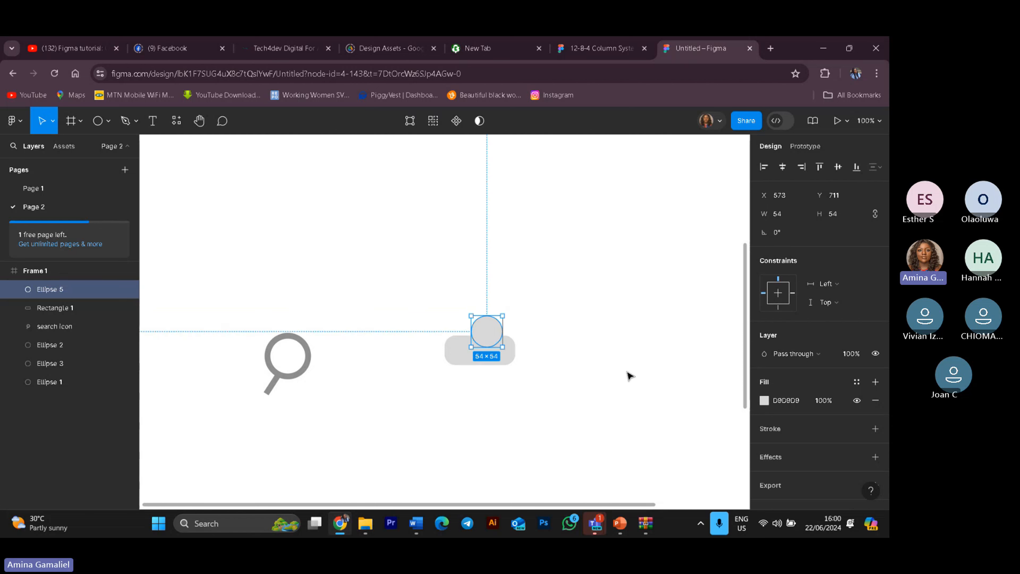
click(632, 378)
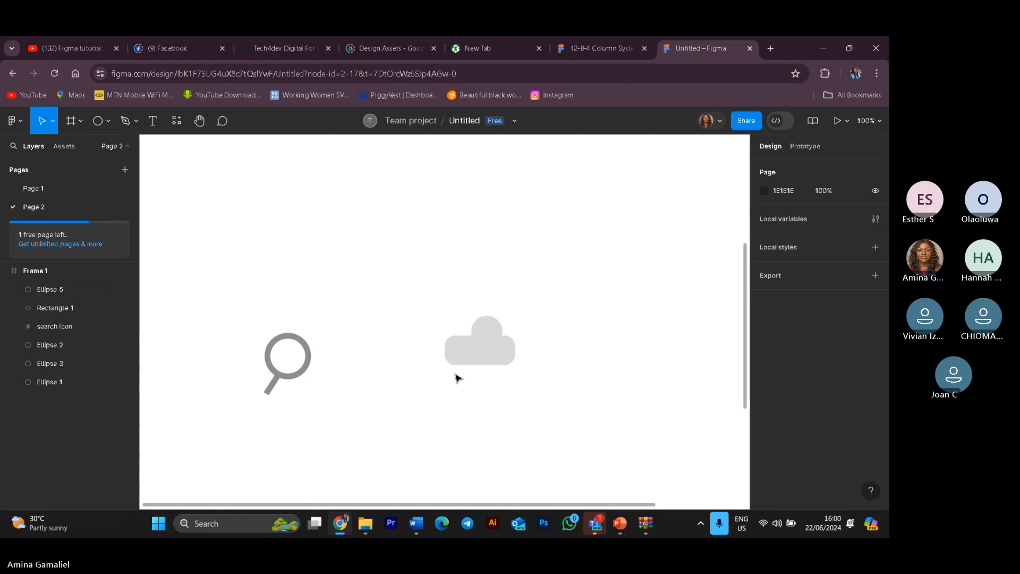
Step: Select the circle and rounded rectangle together and combine them with Union selection into a cloud shape
click(463, 354)
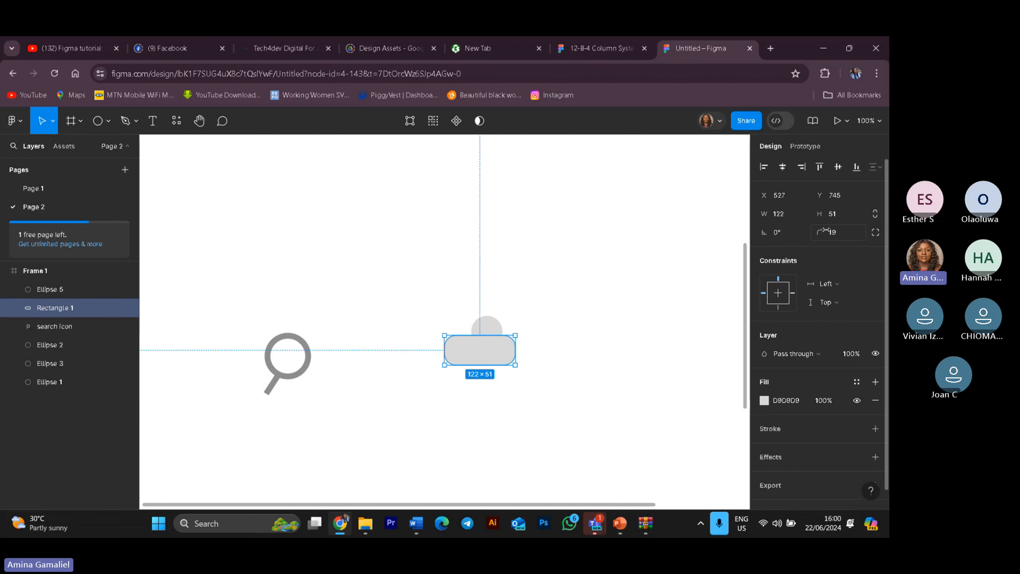
drag(821, 233, 13, 251)
click(660, 362)
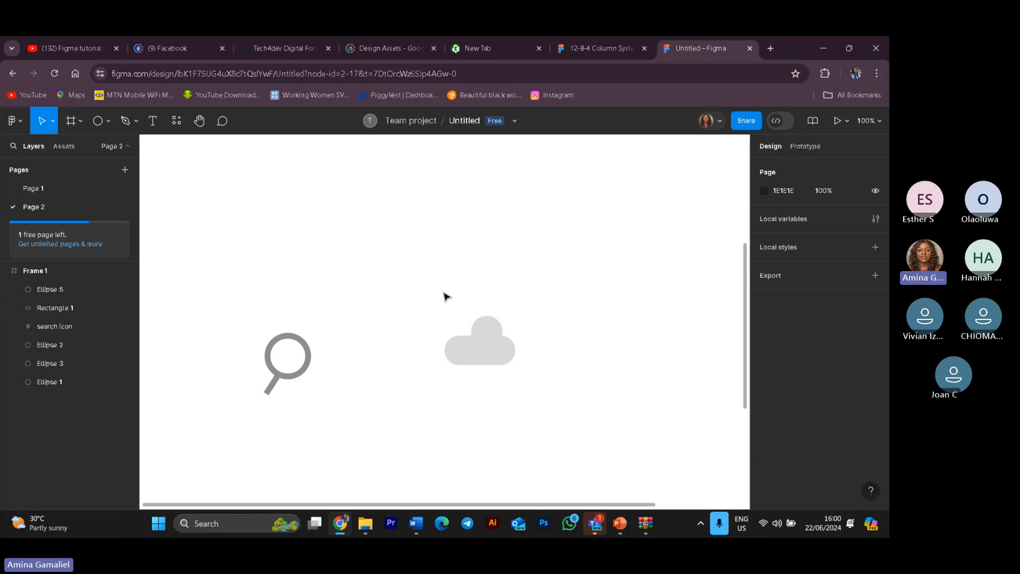
drag(443, 292, 535, 370)
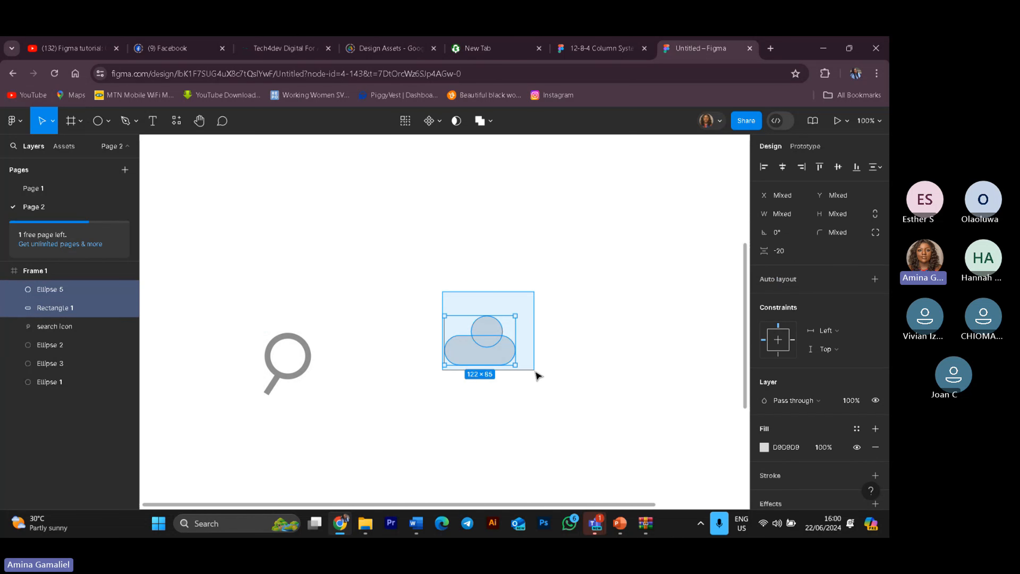
click(482, 121)
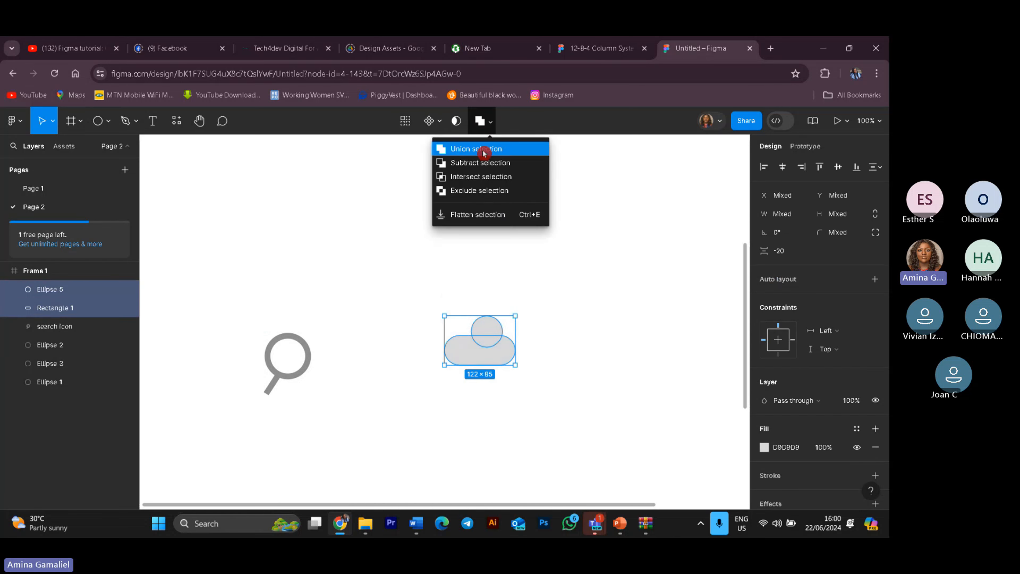
click(484, 153)
click(520, 340)
click(495, 357)
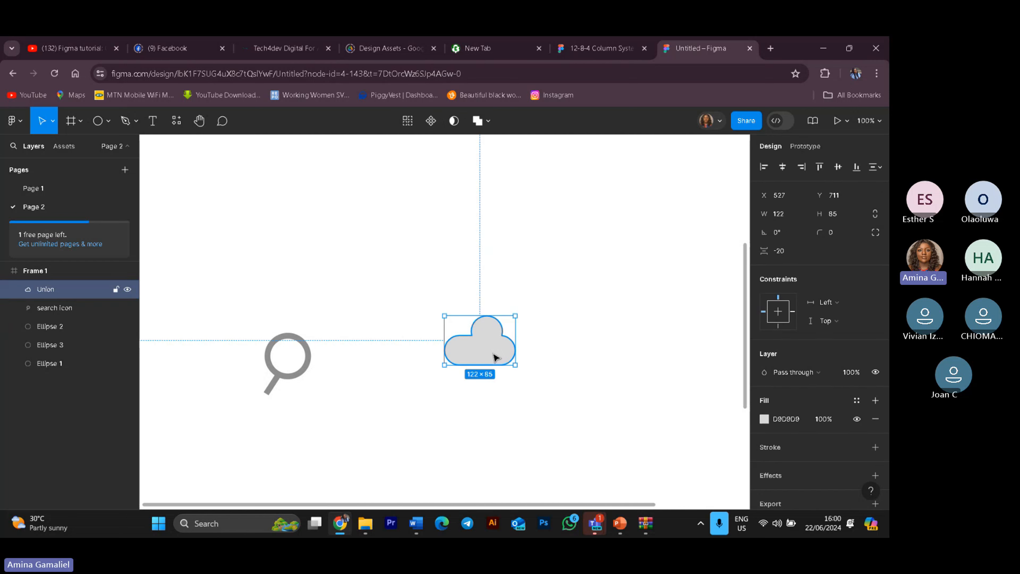
Step: Move the cloud shape beside the search icon
drag(495, 357, 378, 373)
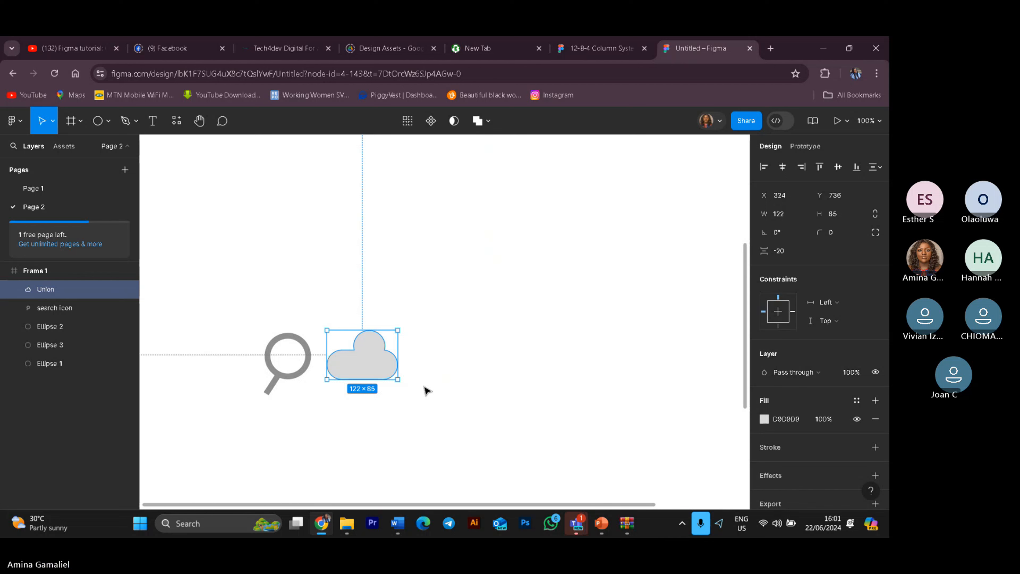
click(102, 129)
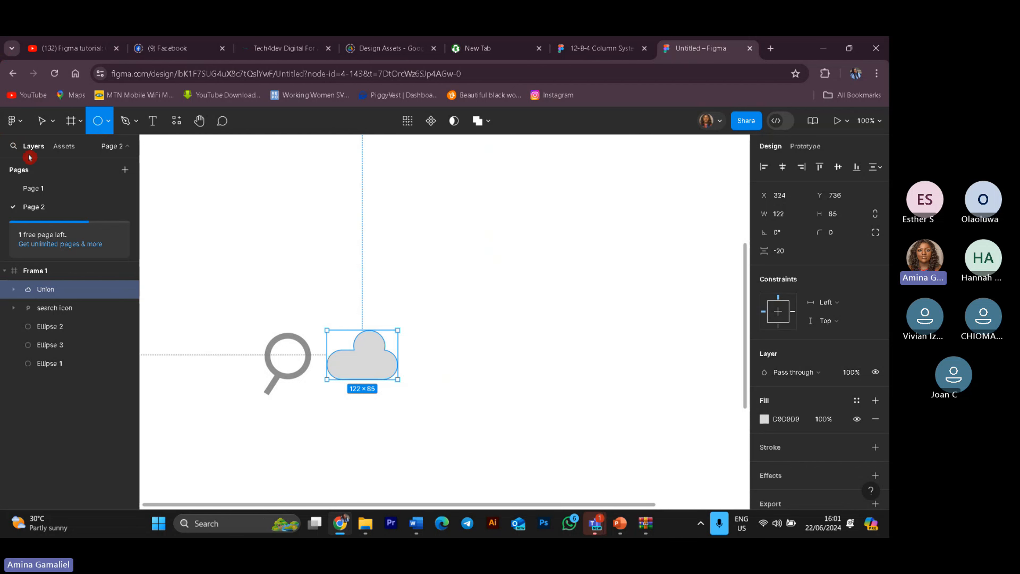
click(42, 121)
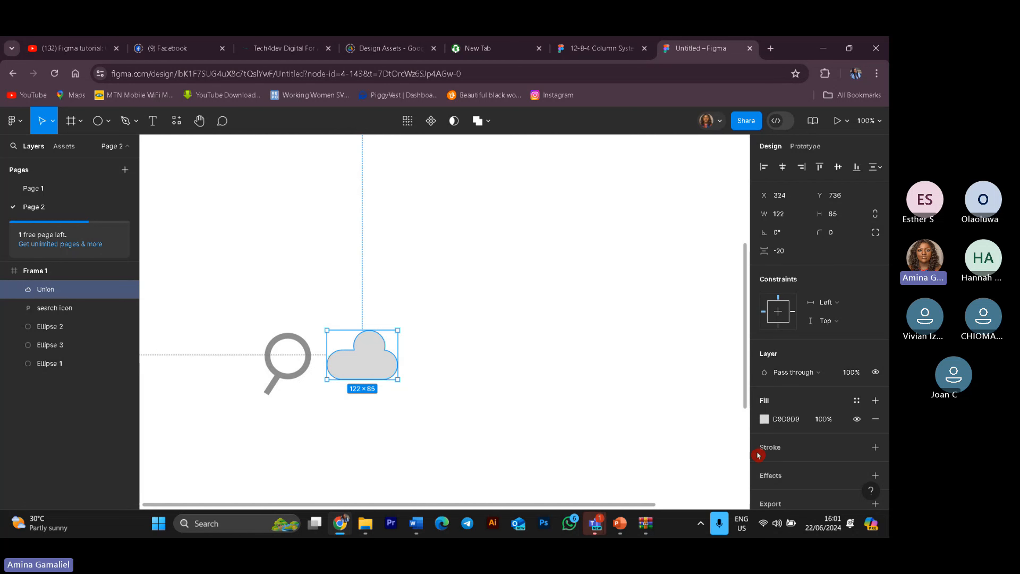
Step: Hide the cloud's fill and add a stroke with a weight of 10
click(856, 422)
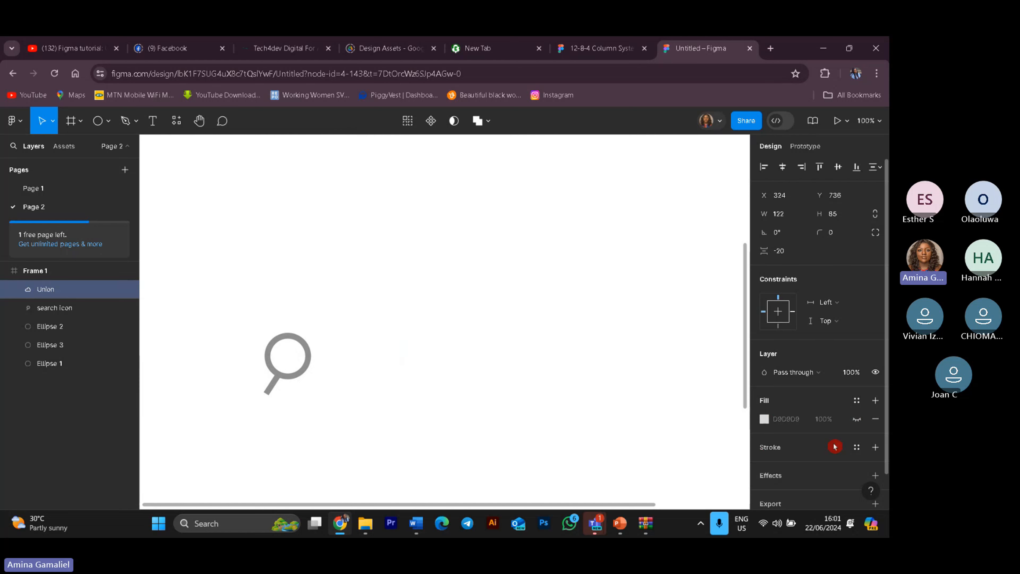
scroll(827, 458, down, 1)
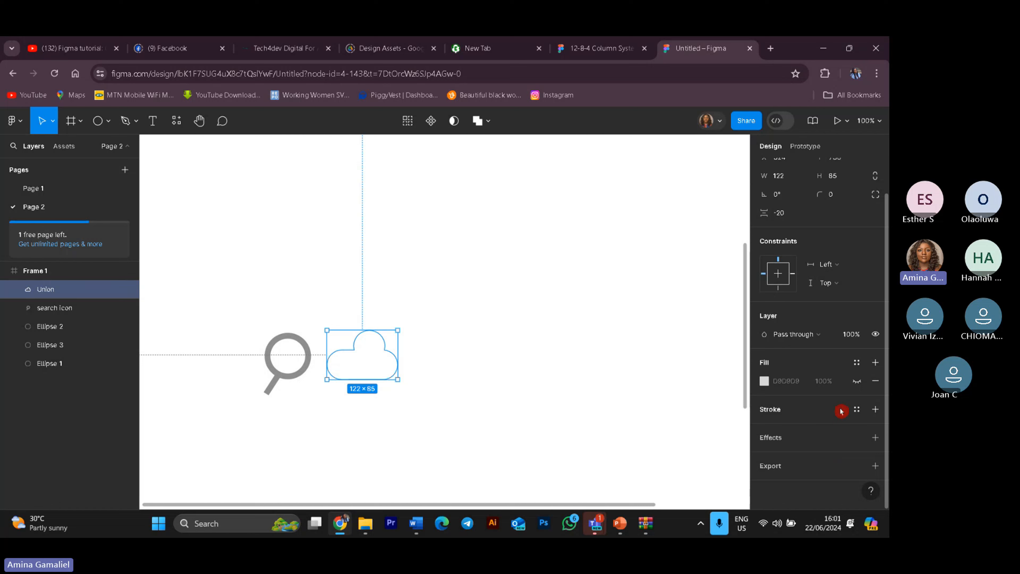
click(823, 411)
click(831, 448)
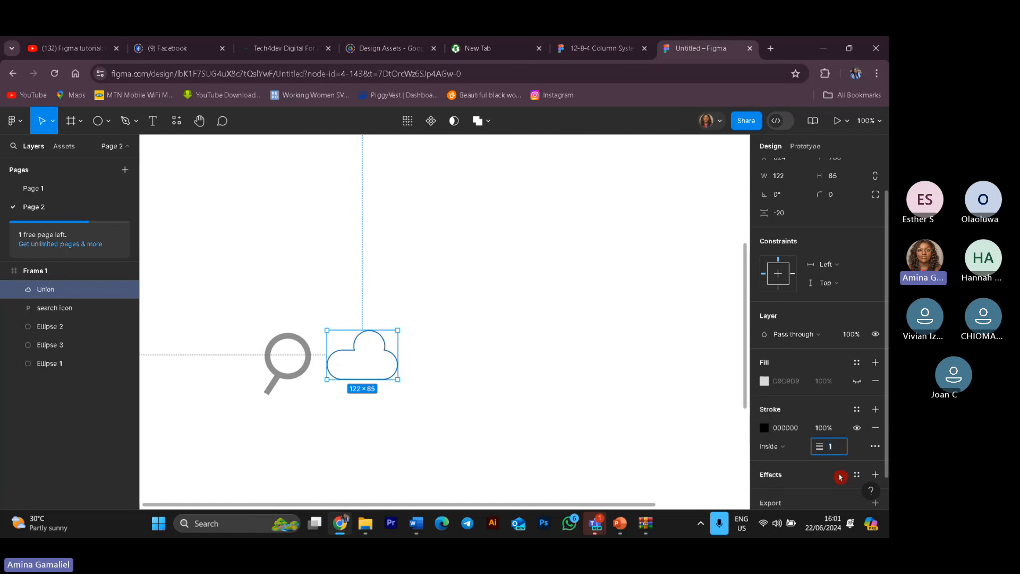
text(10)
key(Return)
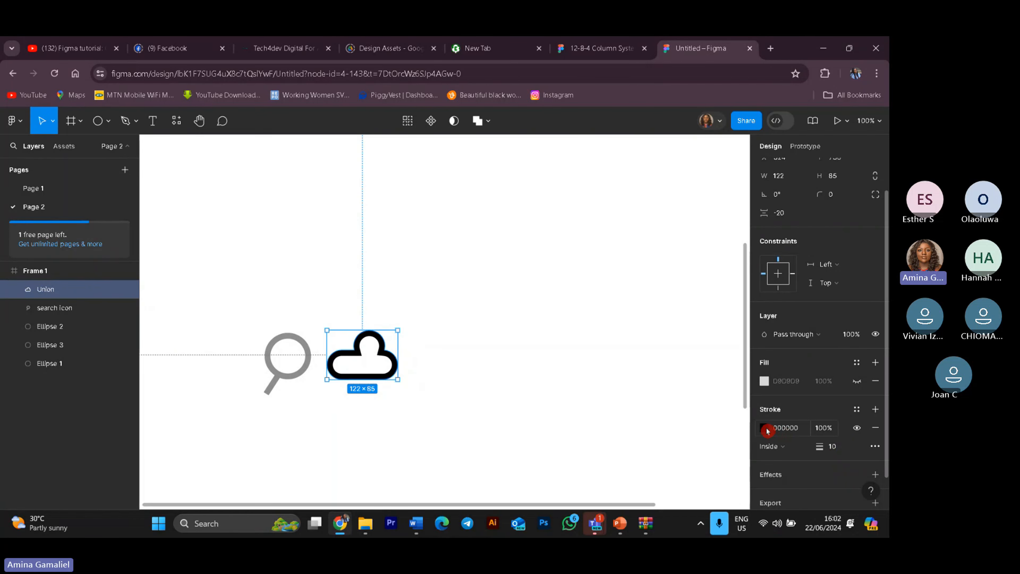
Step: Change the cloud's stroke colour to the grey BEBEBE swatch
click(767, 428)
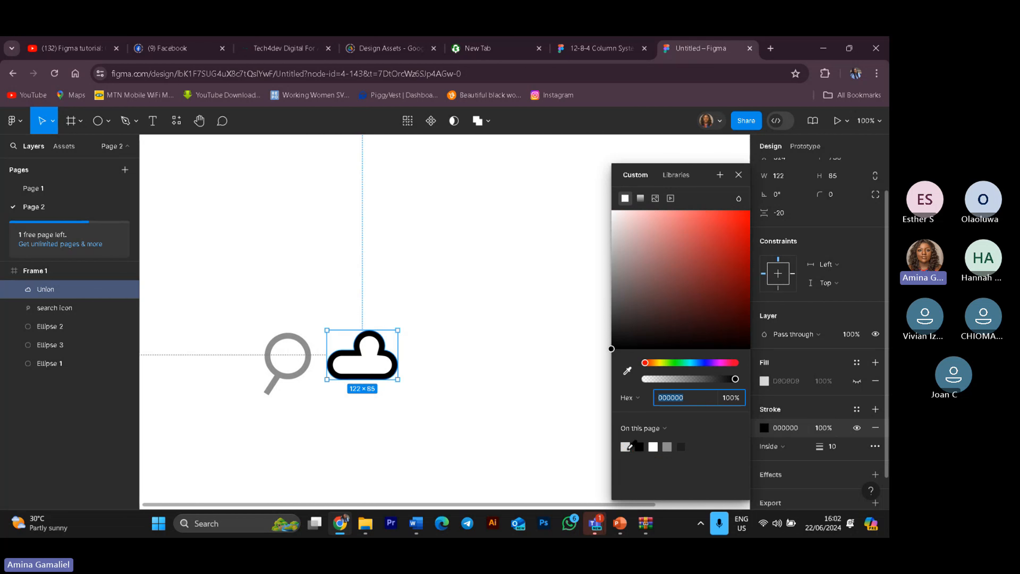
click(667, 447)
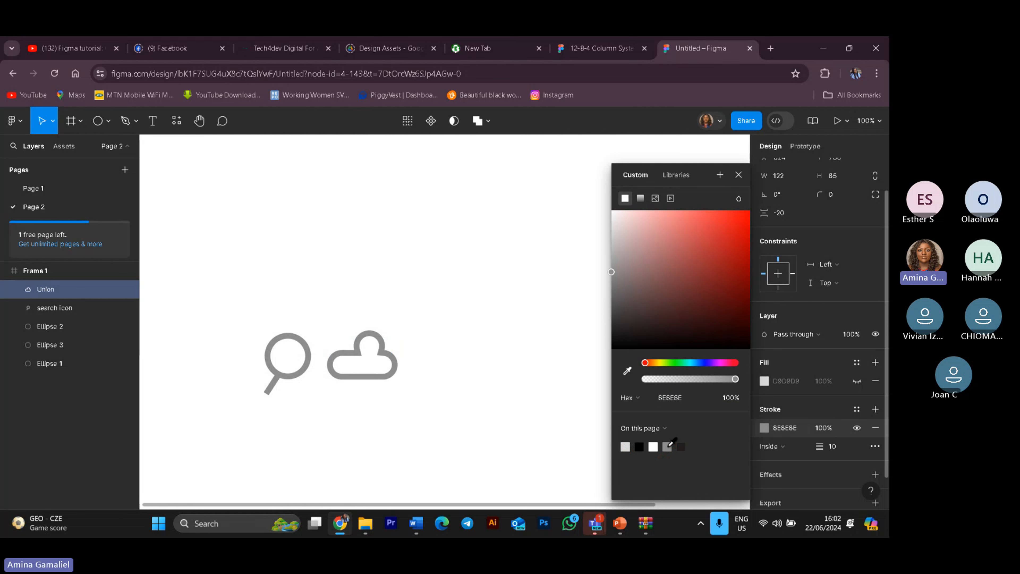
click(540, 304)
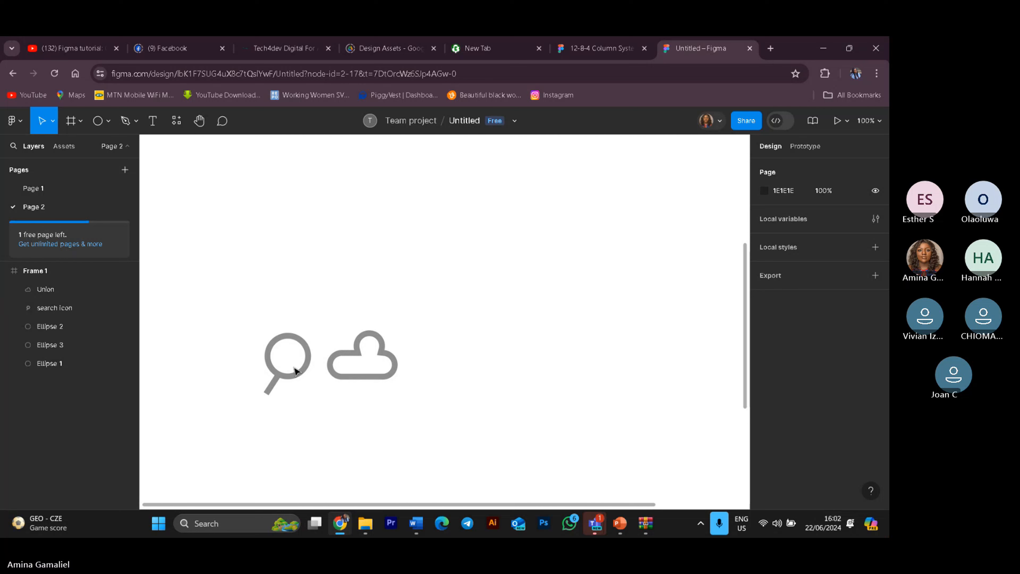
Step: Rotate the search icon to about -17°
click(83, 308)
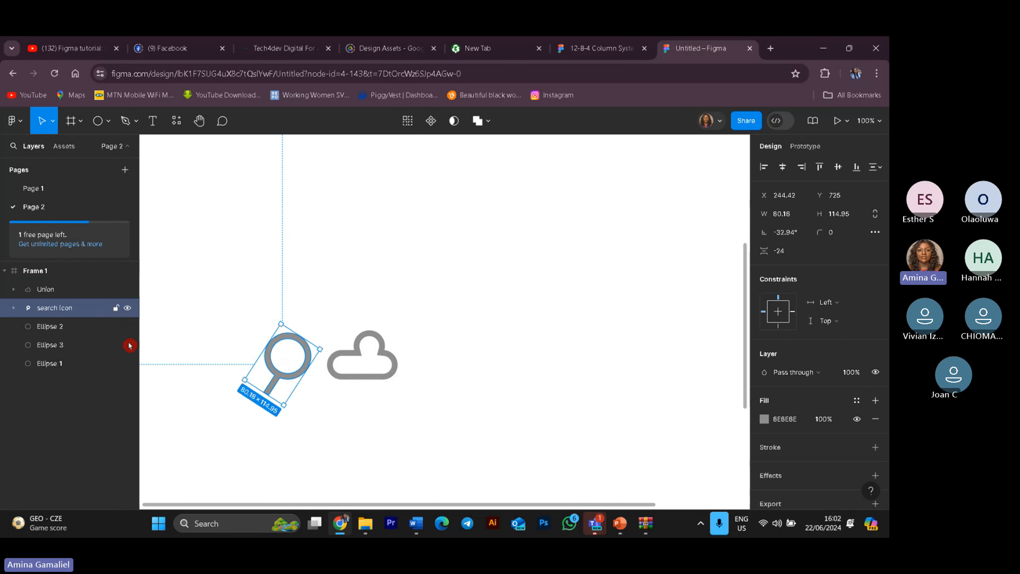
mouse_move(283, 405)
mouse_down()
mouse_move(286, 391)
mouse_move(289, 407)
mouse_move(301, 396)
mouse_up()
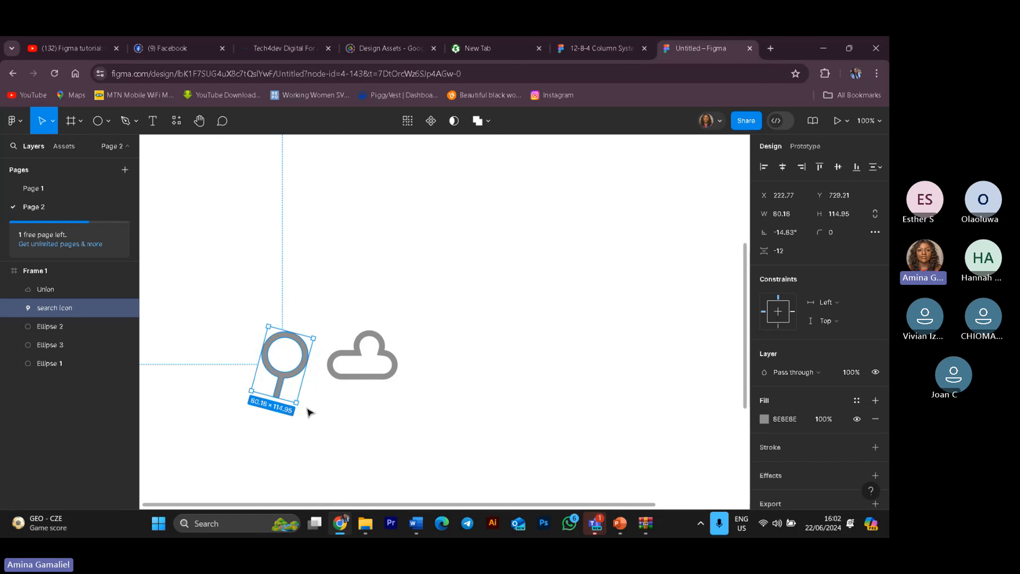
drag(298, 403, 297, 399)
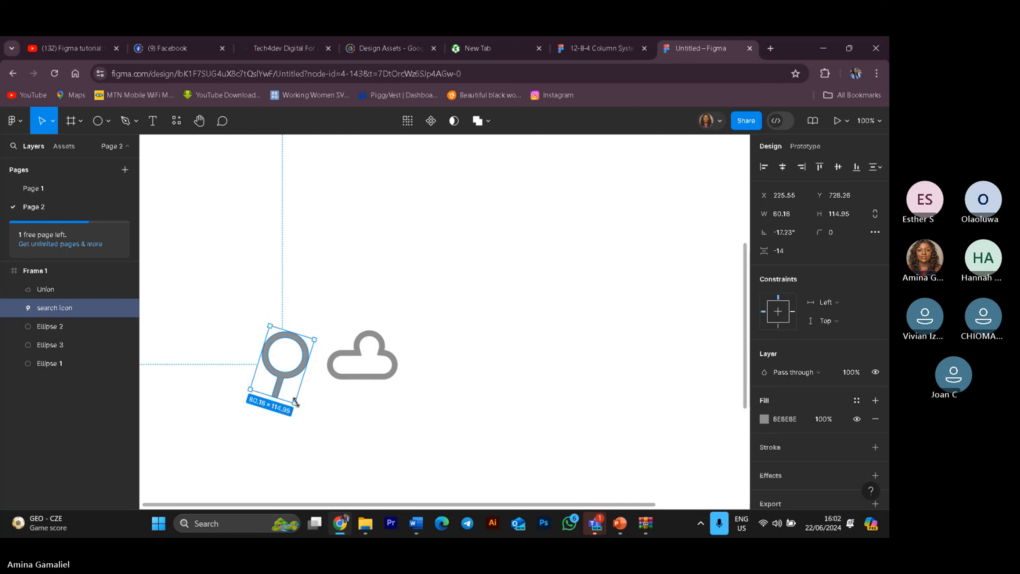
click(538, 399)
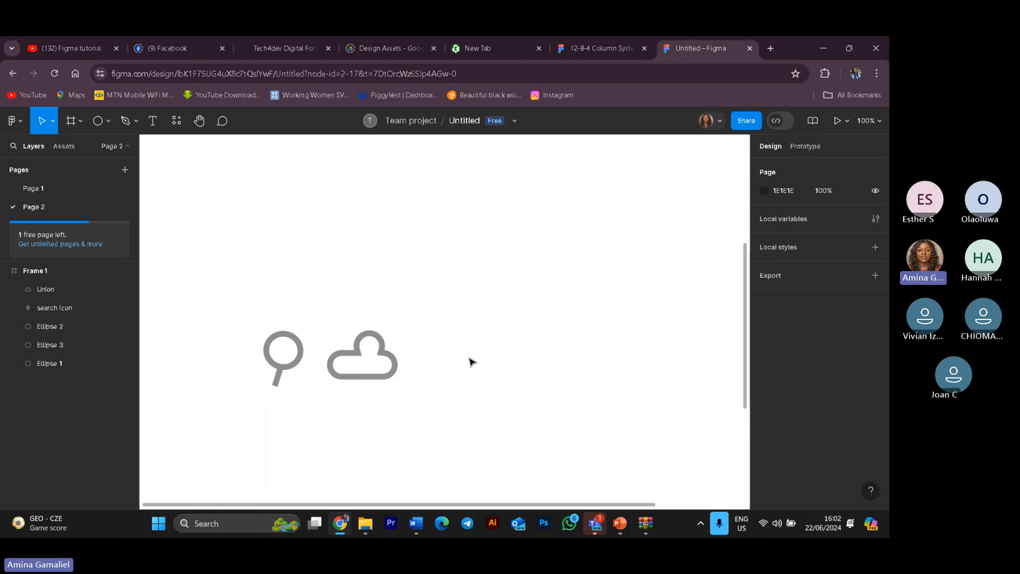
Step: Select both the search icon and the cloud icon and delete them
drag(245, 312, 431, 392)
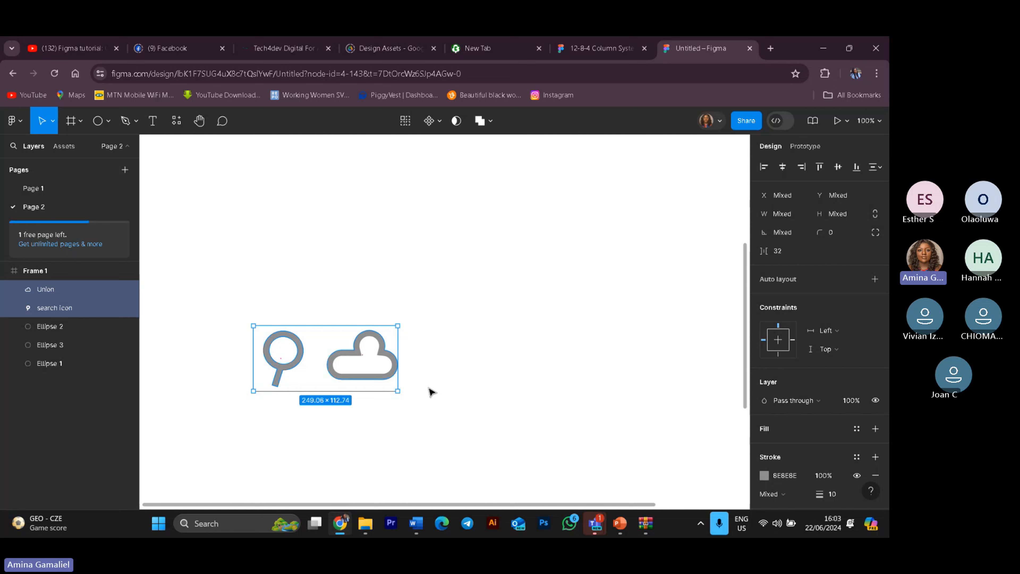
key(Delete)
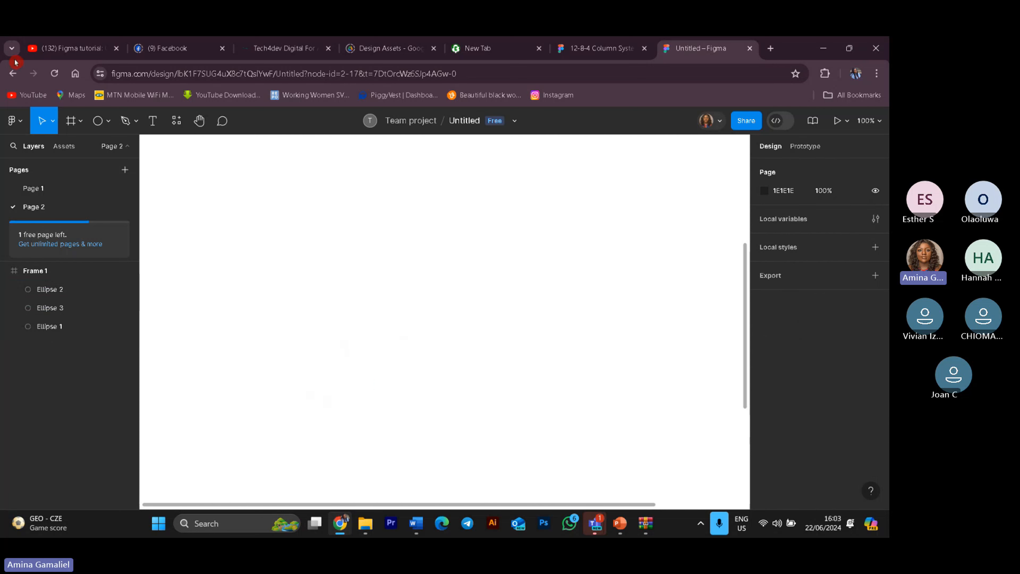
scroll(456, 257, up, 3)
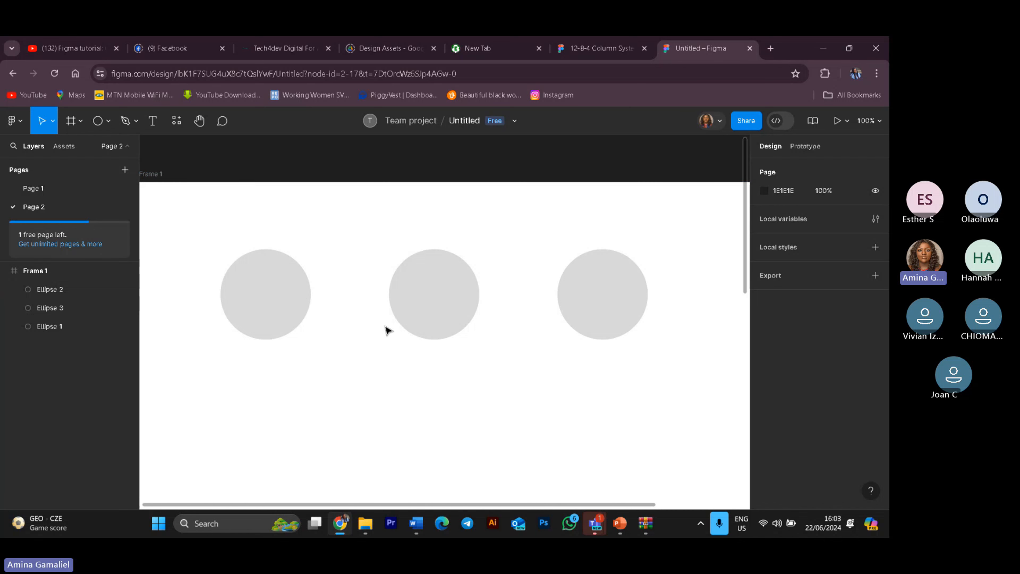
Step: Move the second and third circles left so the three circles sit closer together in a row
drag(421, 313, 369, 316)
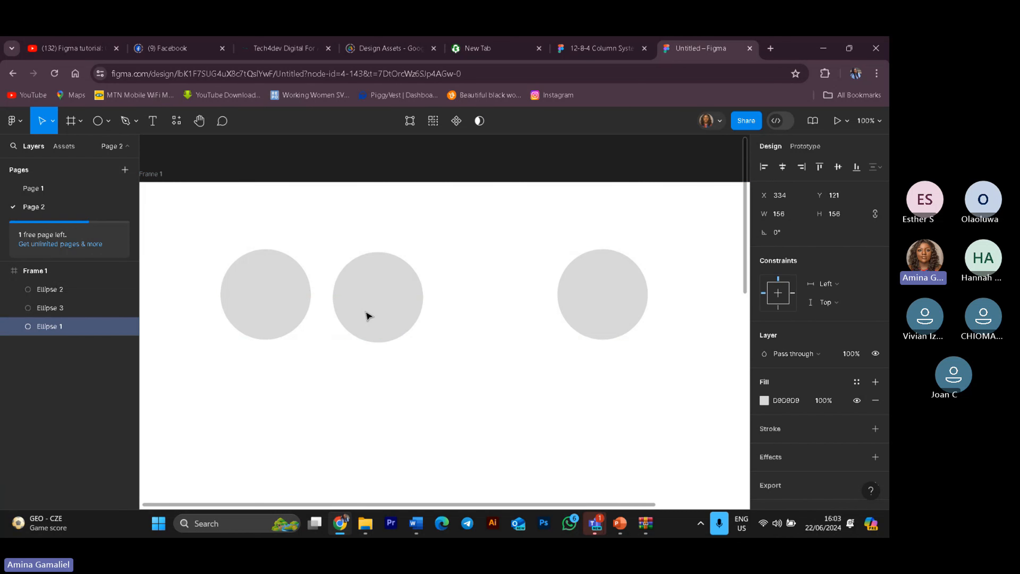
drag(641, 301, 534, 304)
scroll(604, 348, down, 2)
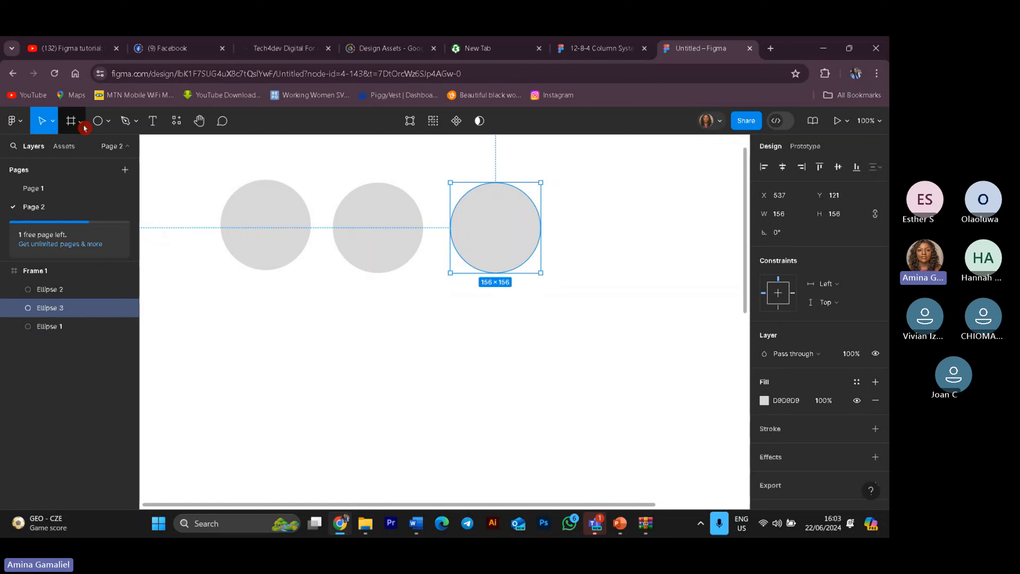
Step: Draw a rectangle about 156 × 237 below the first circle using the Rectangle tool
click(98, 128)
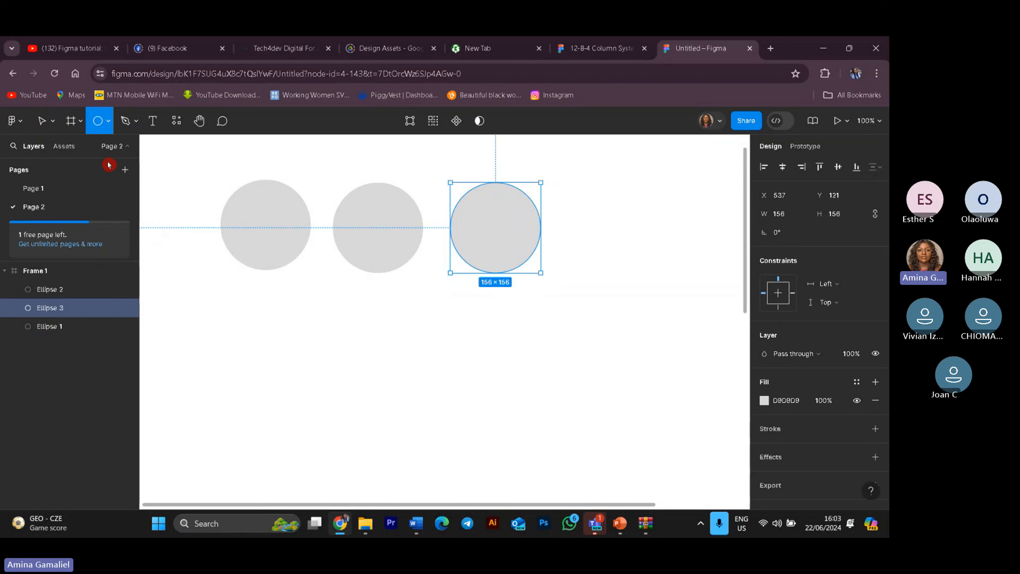
click(107, 131)
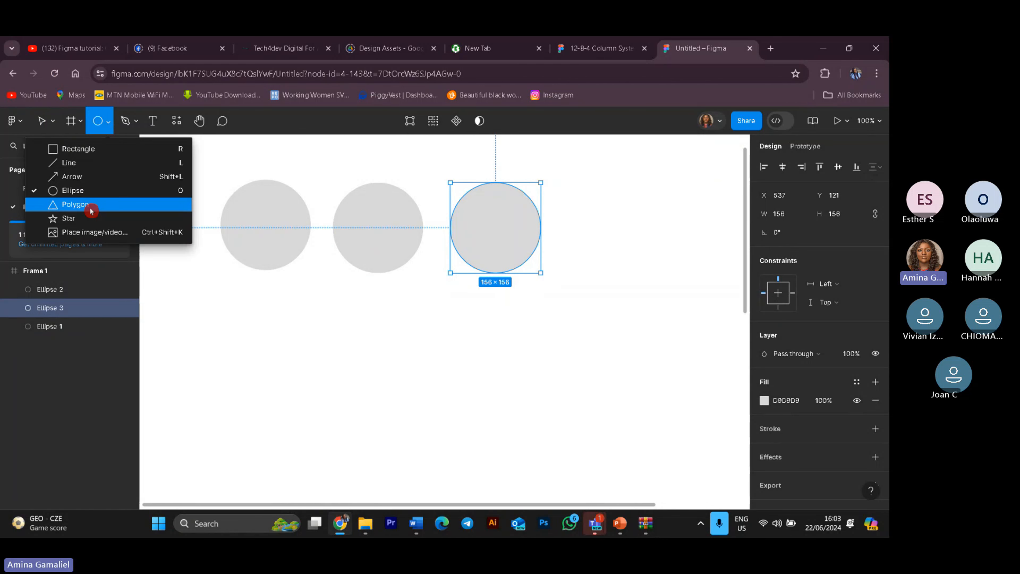
click(109, 150)
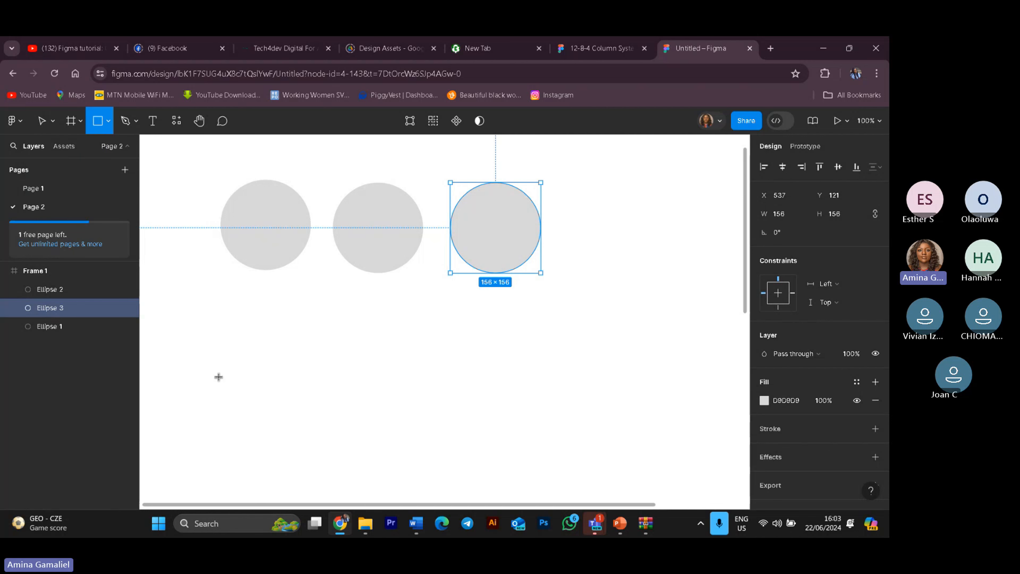
mouse_move(227, 303)
mouse_down()
mouse_move(288, 370)
mouse_move(318, 439)
mouse_up()
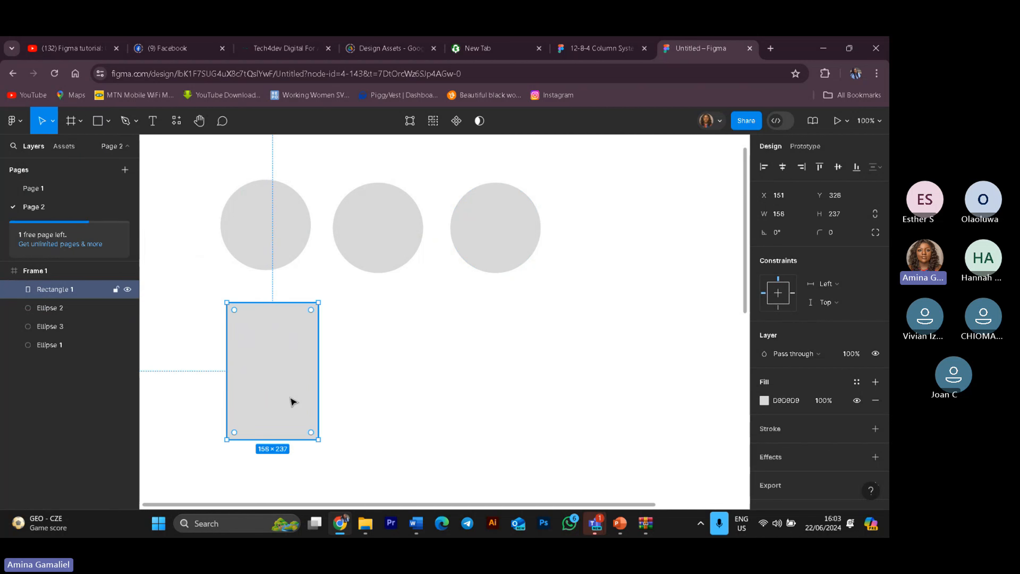
Step: Align the rectangle under the first circle and round its corners to a radius of 34
drag(292, 401, 283, 403)
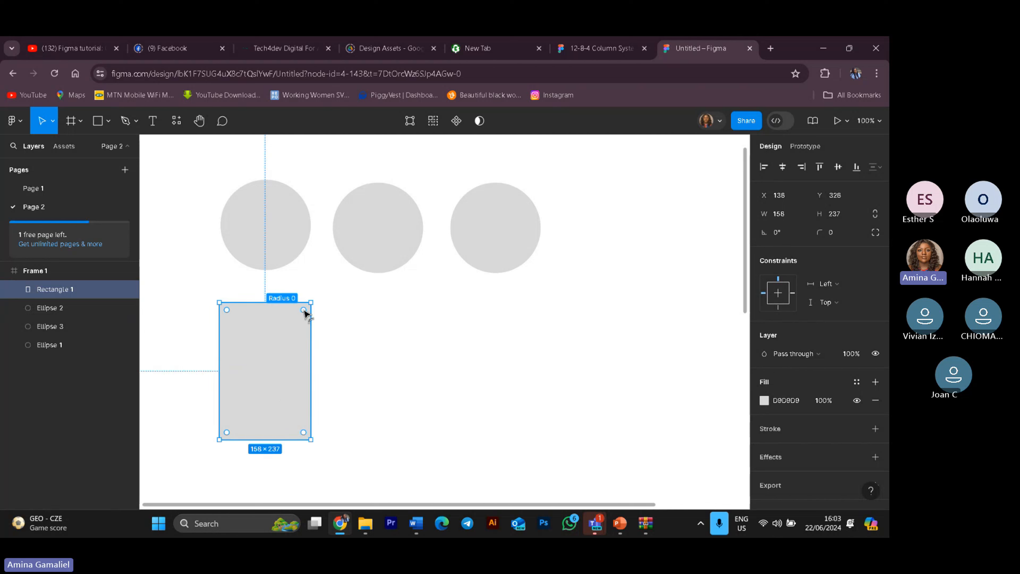
drag(303, 310, 291, 322)
click(386, 387)
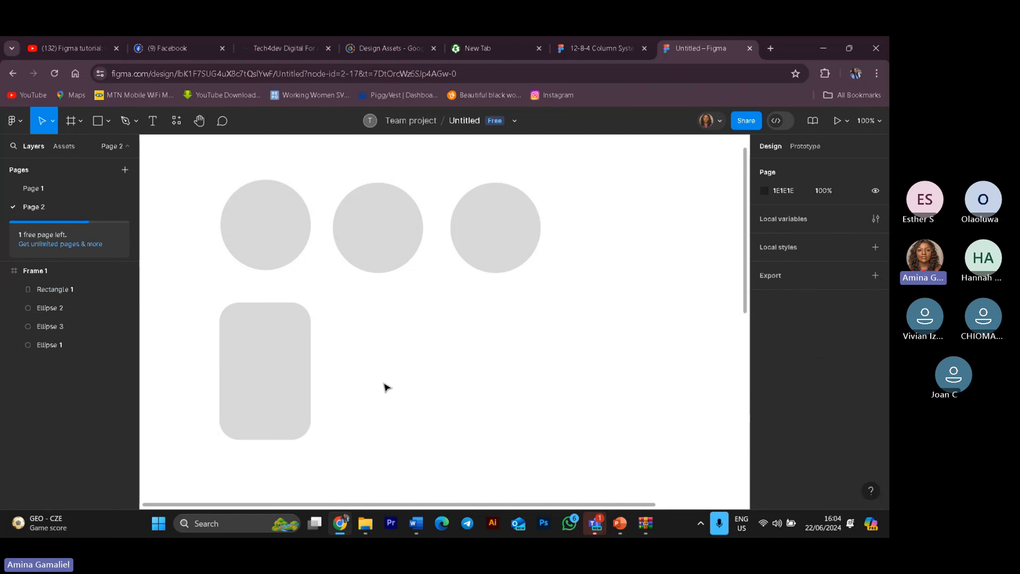
Step: Duplicate the rounded rectangle and place the copy under the second circle
click(278, 374)
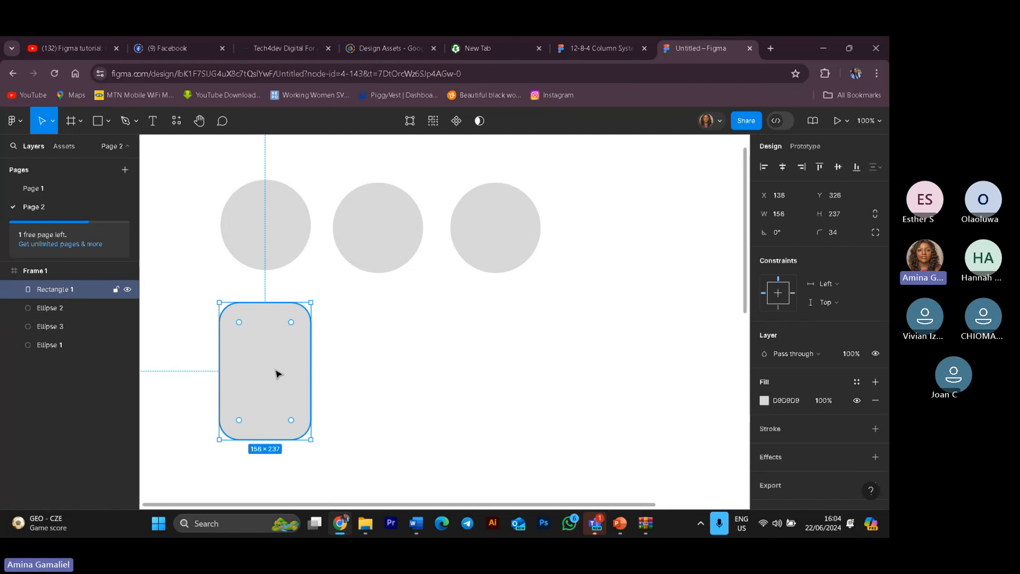
key(ctrl+d)
drag(278, 375, 406, 369)
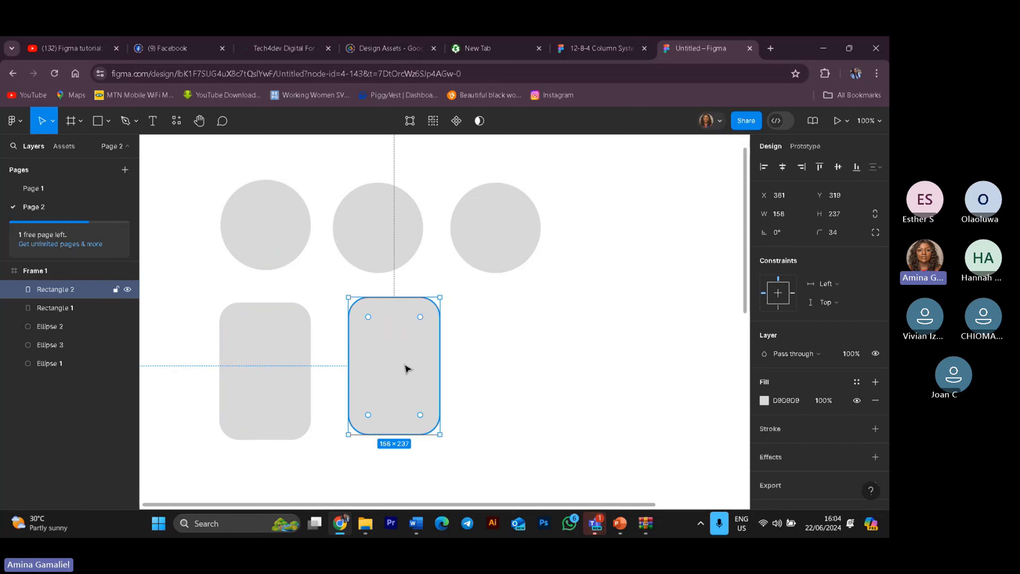
Step: Duplicate it again for a third rectangle and align the second and third rectangles in the row
key(ctrl+d)
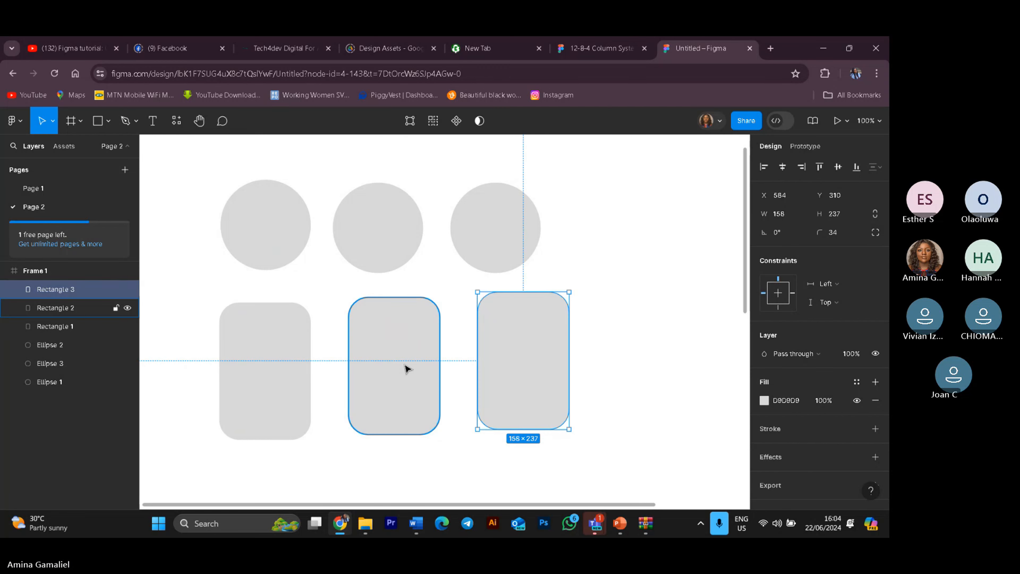
click(675, 353)
drag(412, 376, 404, 386)
drag(515, 392, 511, 401)
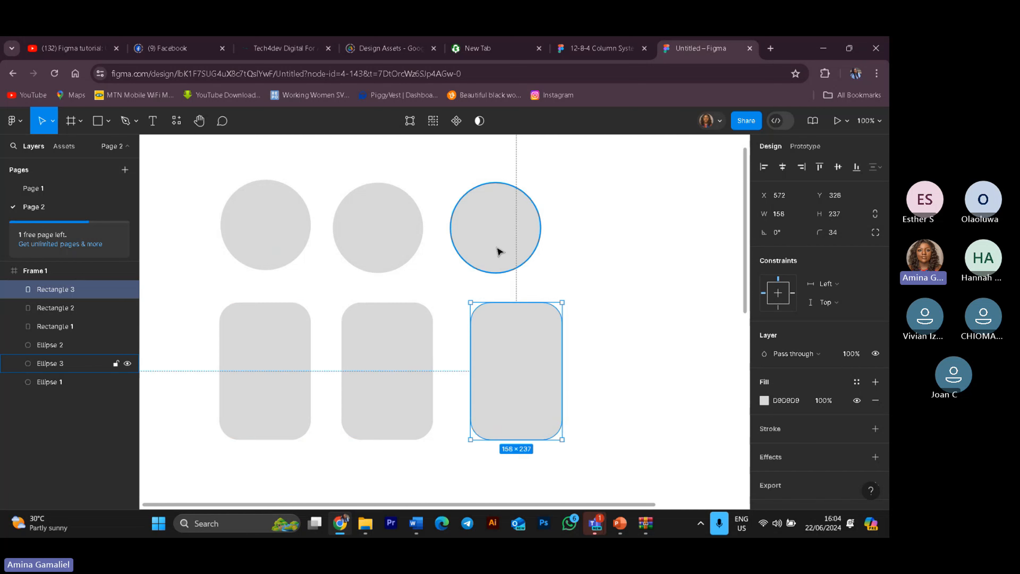
Step: Nudge the second and third circles so they line up above their rectangles
click(507, 238)
drag(507, 238, 506, 236)
drag(391, 227, 395, 225)
click(670, 325)
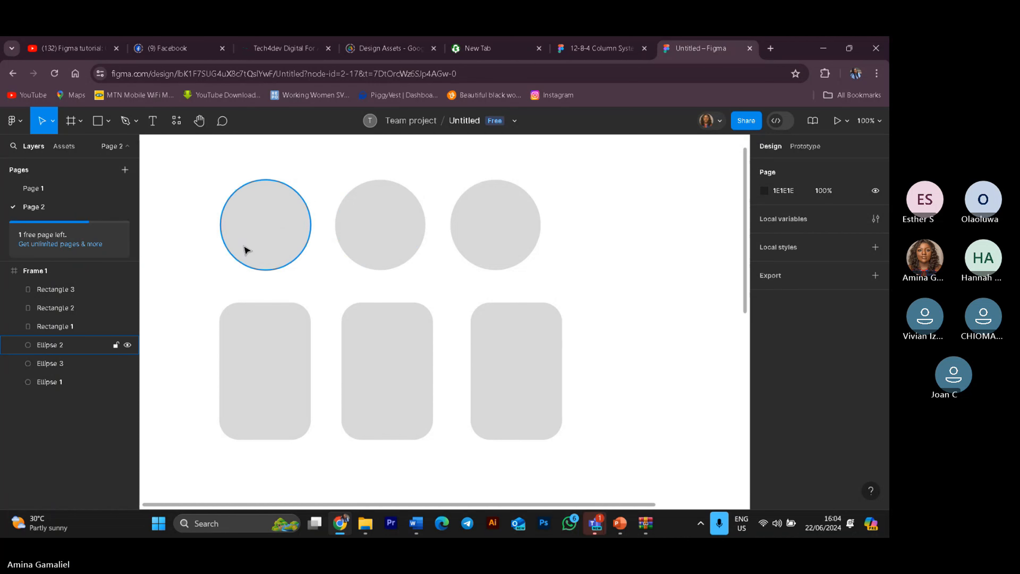
Step: Select the first circle and open the Place image dialog from the main menu's File options
click(245, 250)
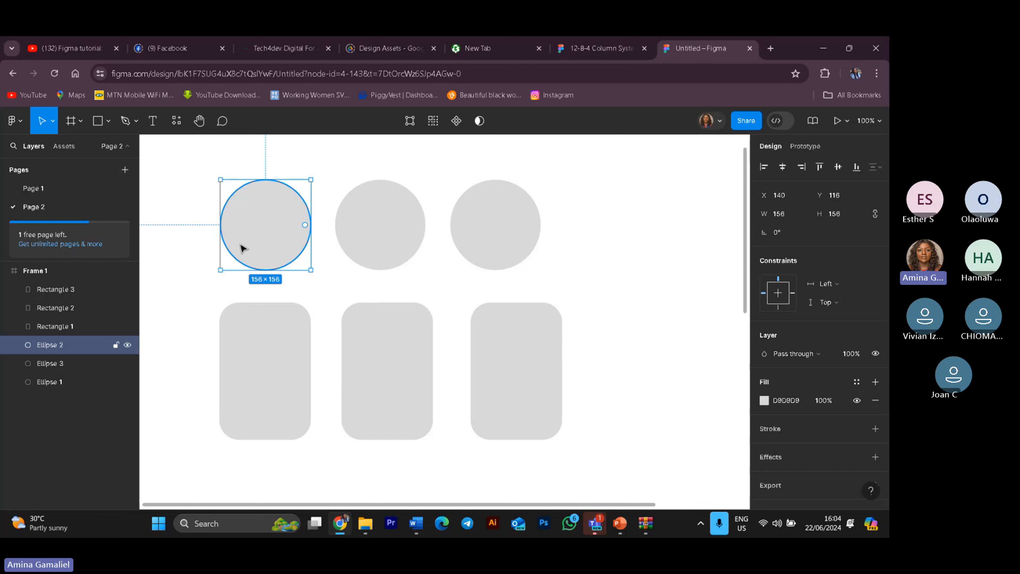
click(54, 123)
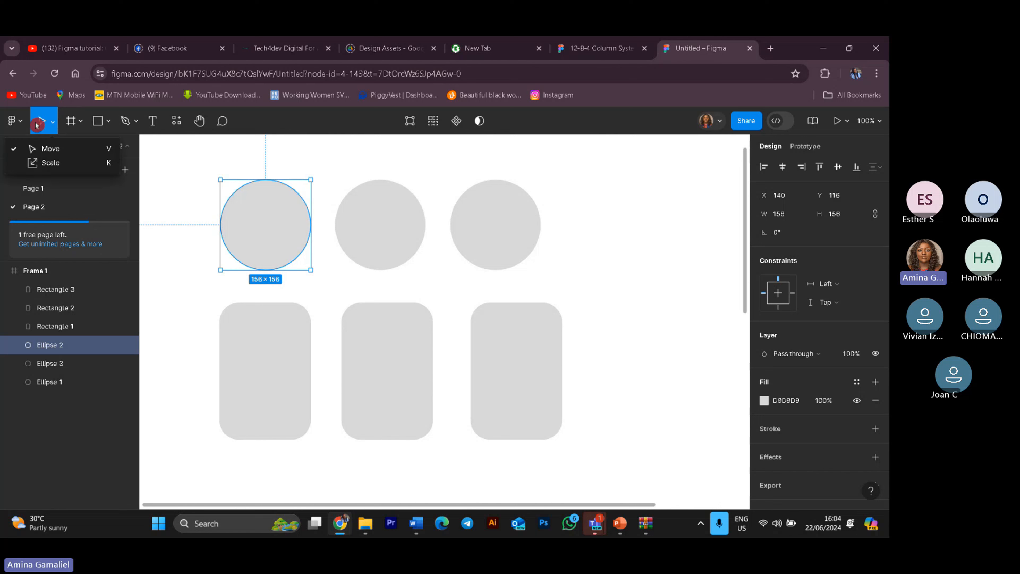
click(24, 120)
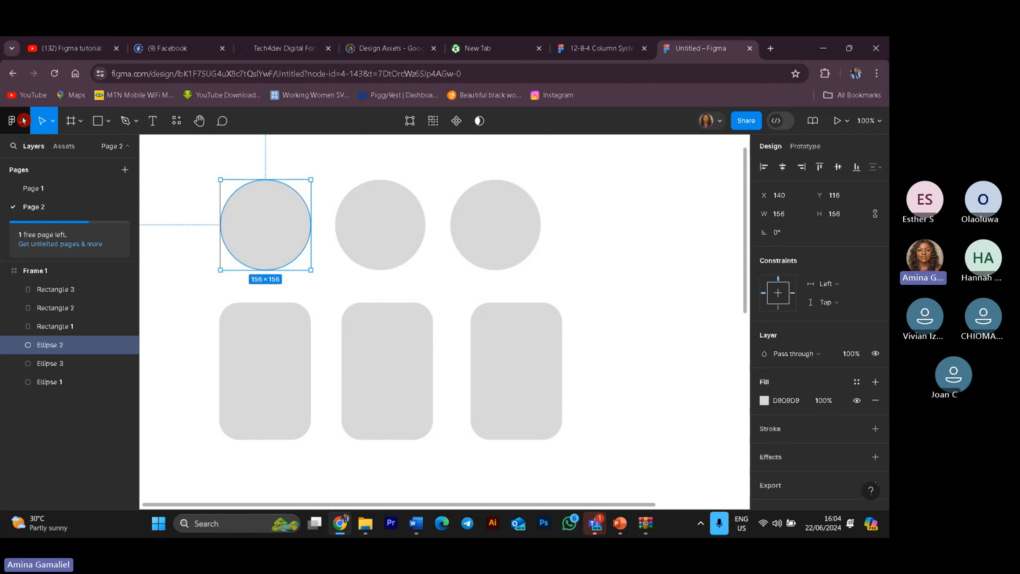
click(24, 120)
mouse_move(96, 193)
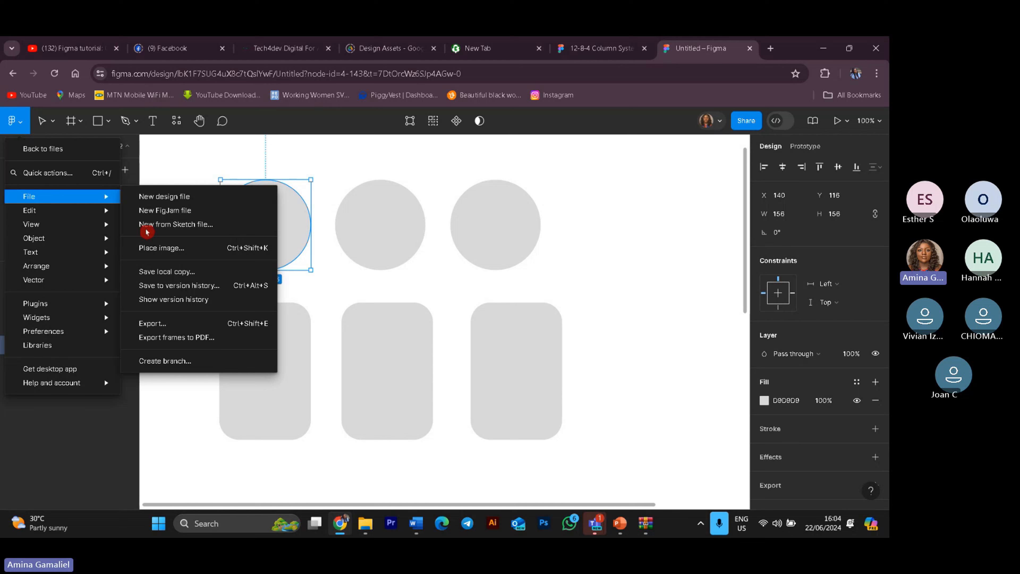
click(185, 253)
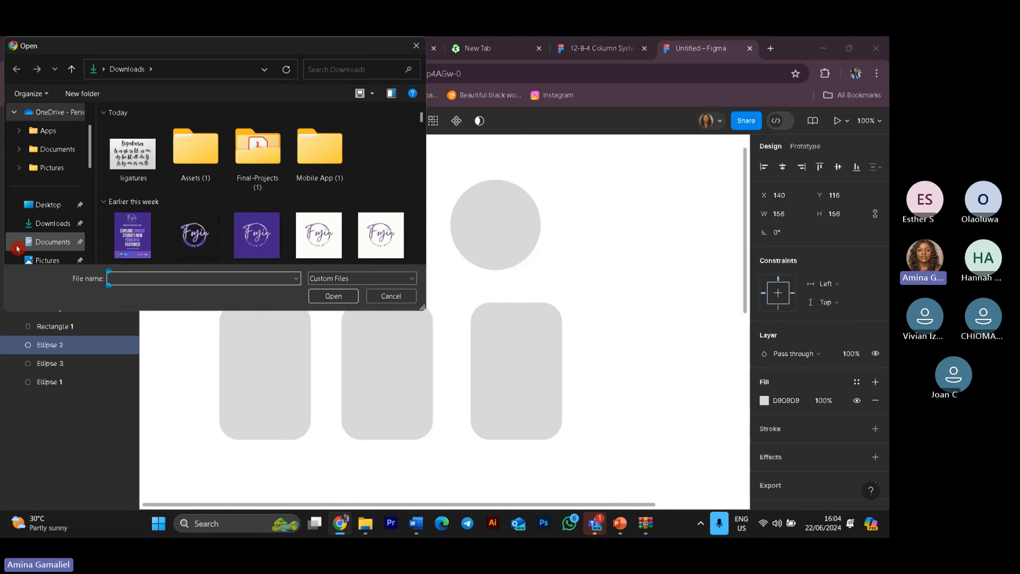
Step: Browse the Assets folders inside Downloads for an image to place
click(53, 225)
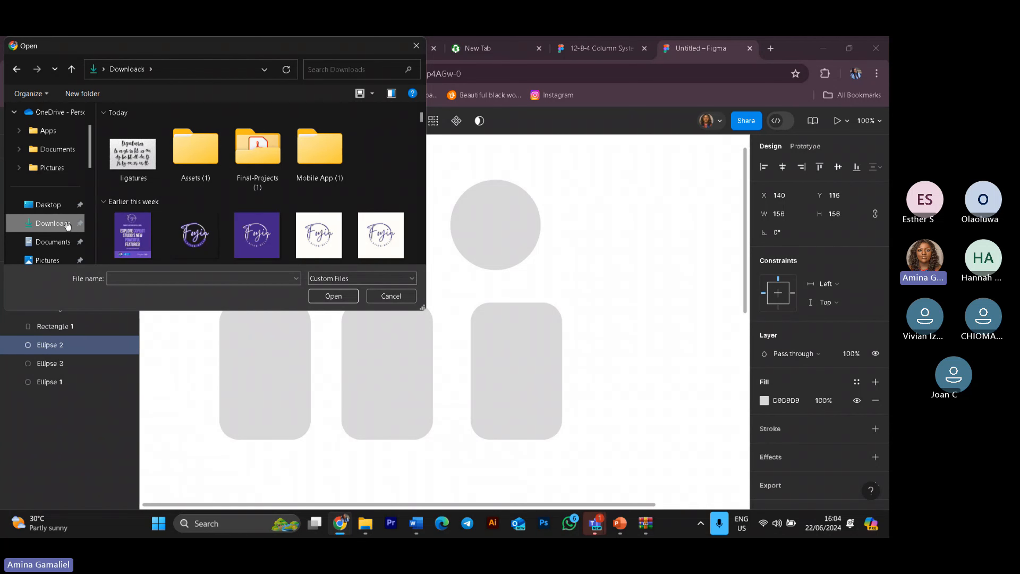
double_click(182, 172)
double_click(179, 165)
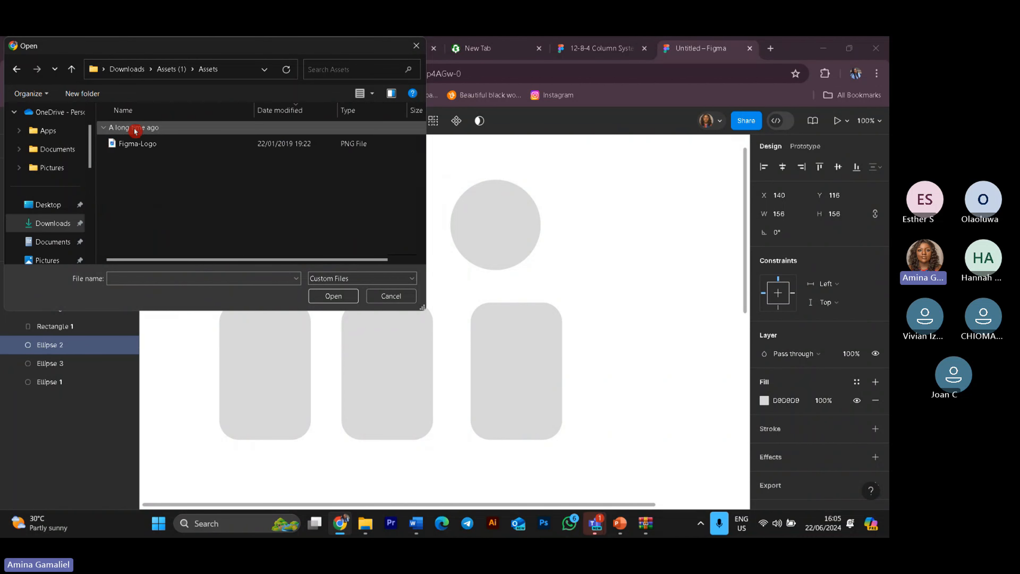
click(167, 74)
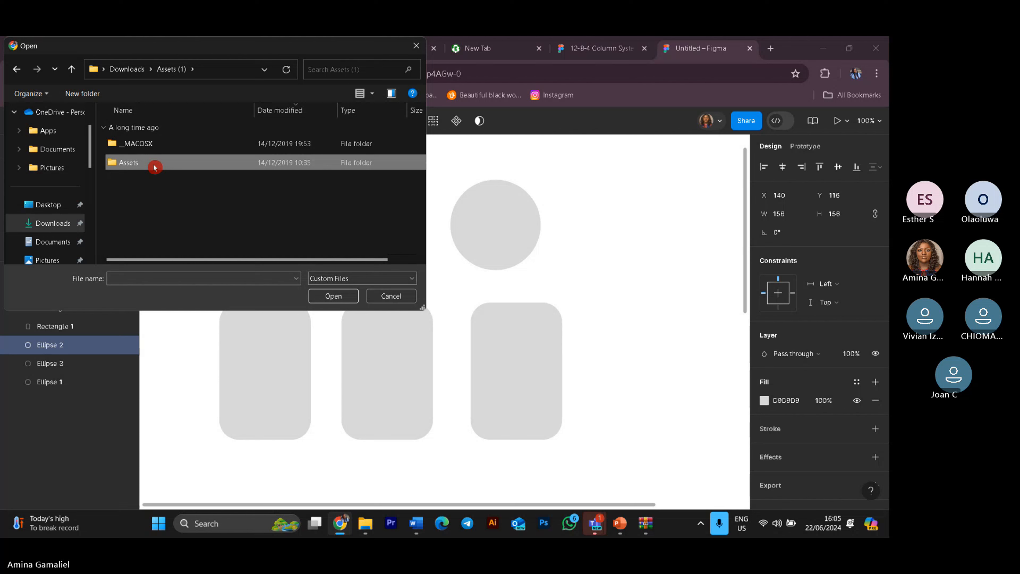
click(127, 69)
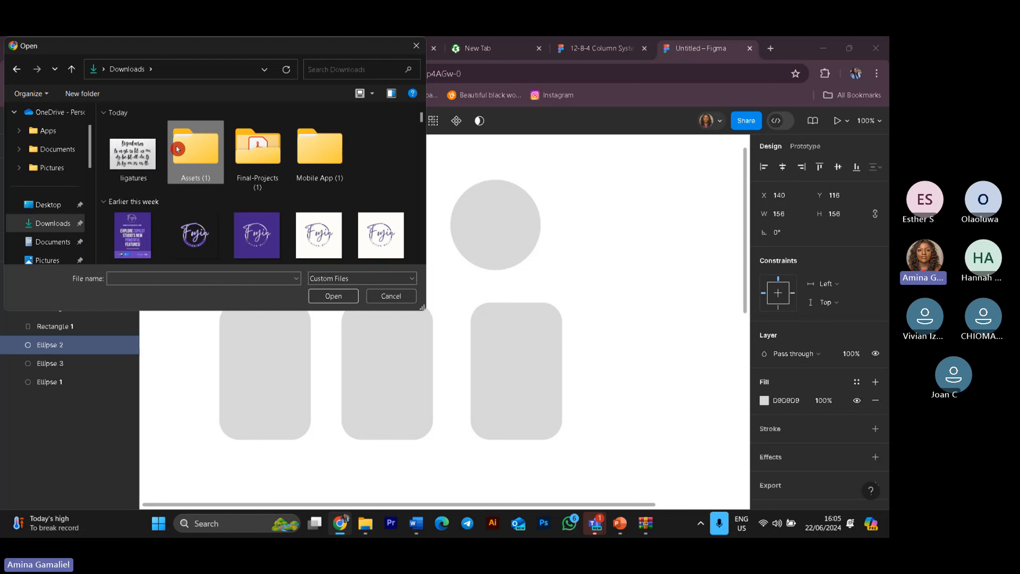
double_click(177, 149)
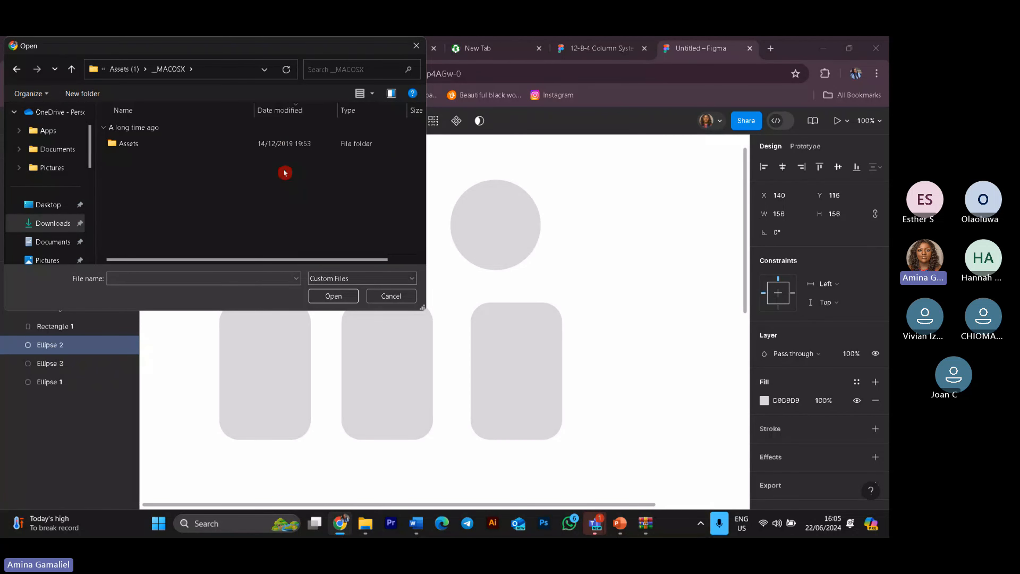
double_click(165, 140)
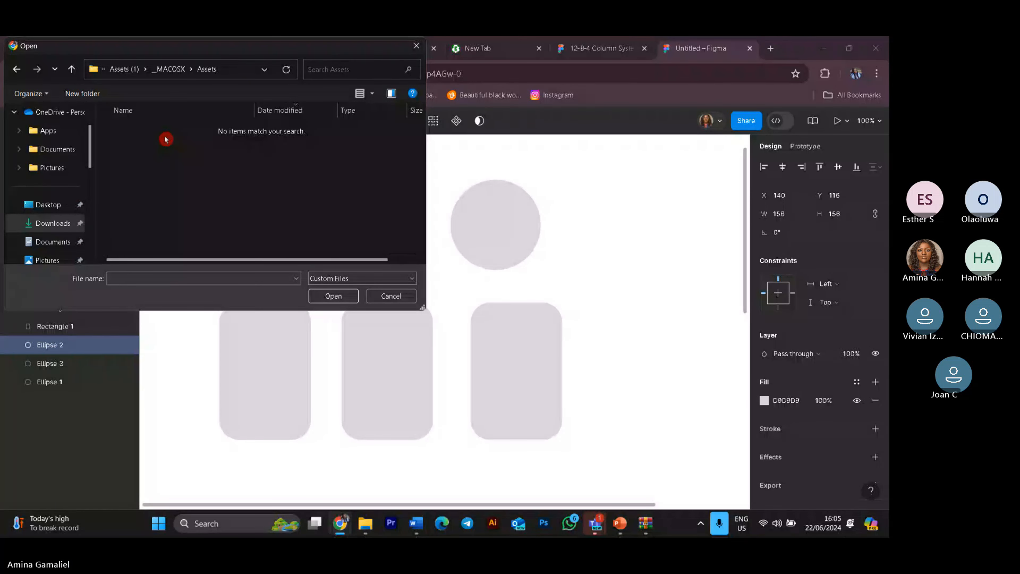
click(17, 69)
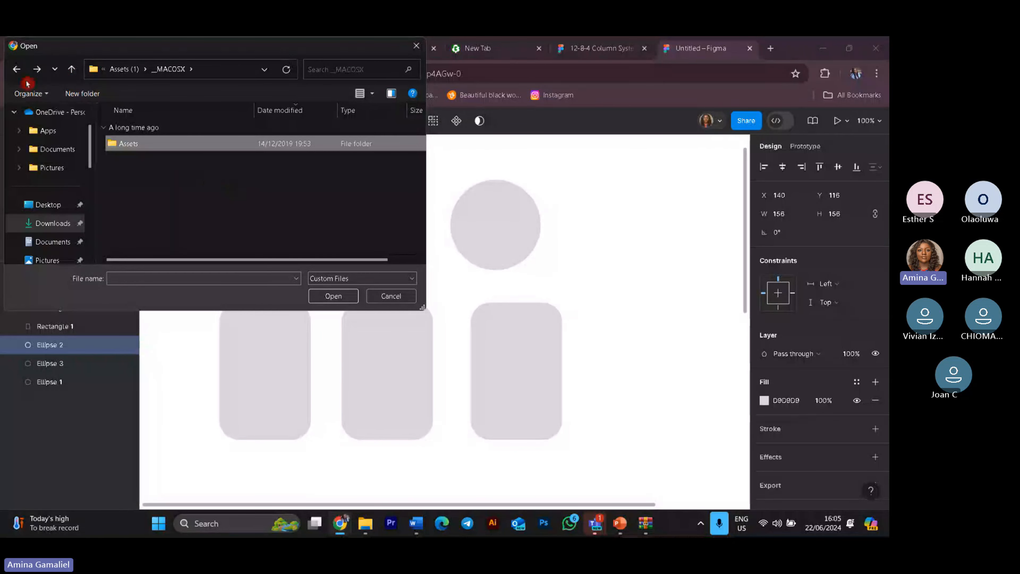
click(17, 70)
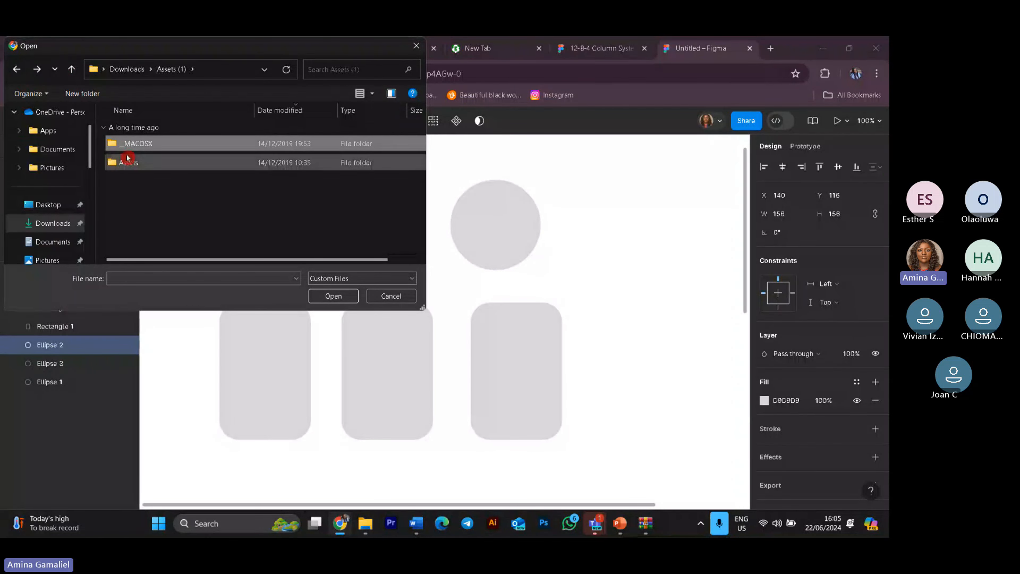
click(16, 71)
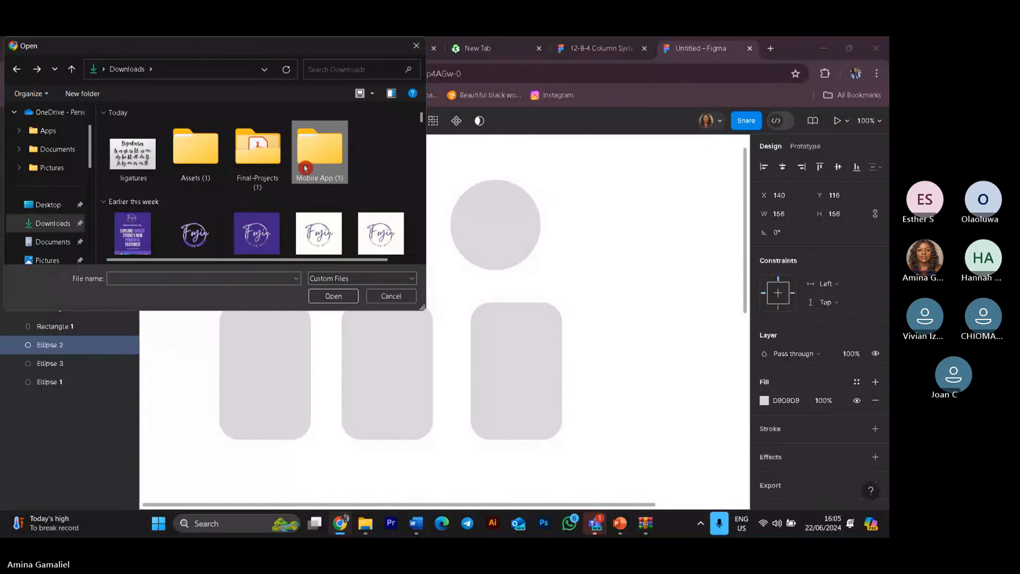
Step: Browse the Mobile App, Assets and Illustrations folders in the Open dialog for a usable image
double_click(305, 155)
double_click(188, 139)
click(166, 159)
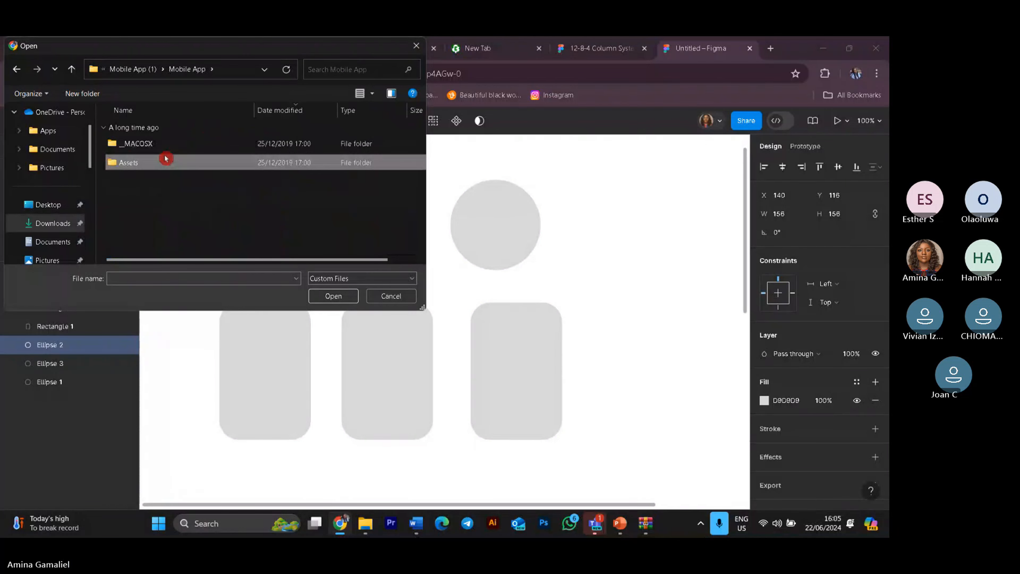
double_click(166, 158)
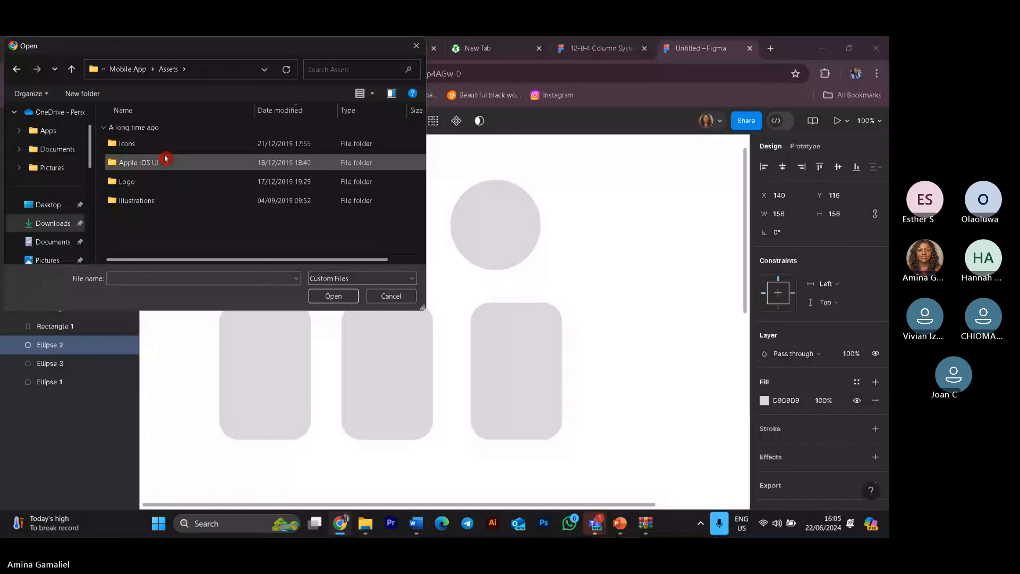
double_click(164, 201)
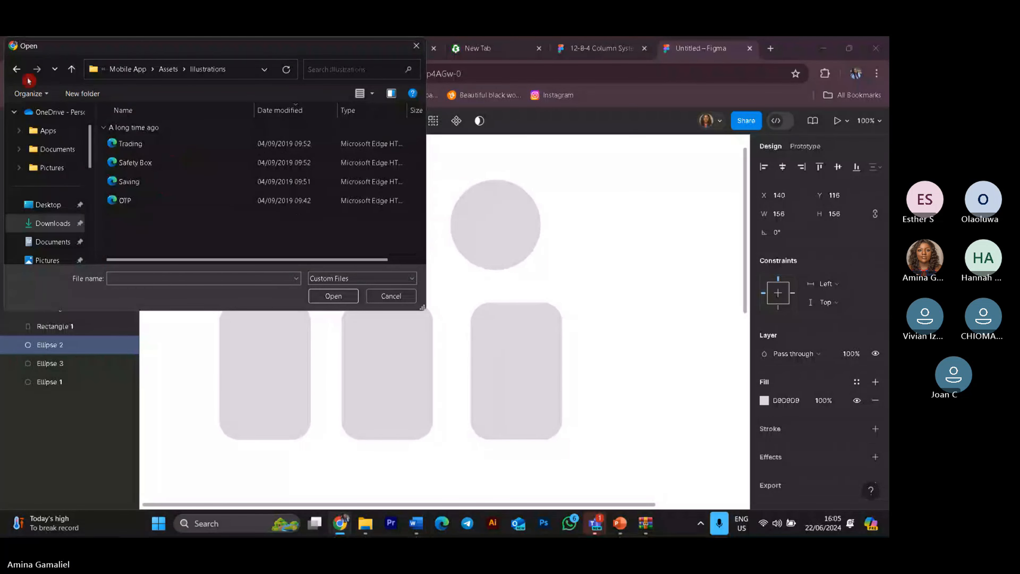
click(18, 69)
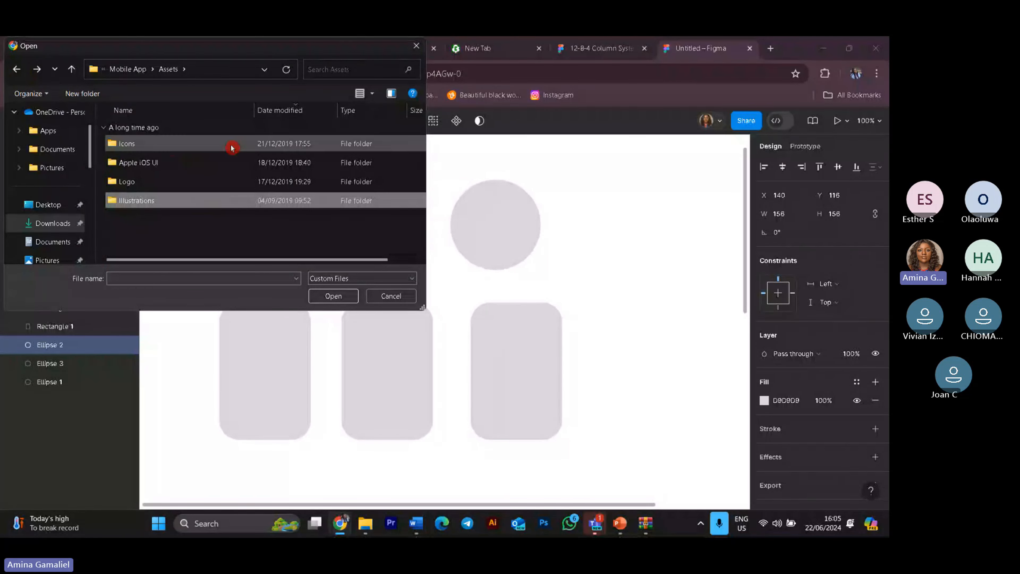
scroll(227, 189, right, 2)
click(317, 295)
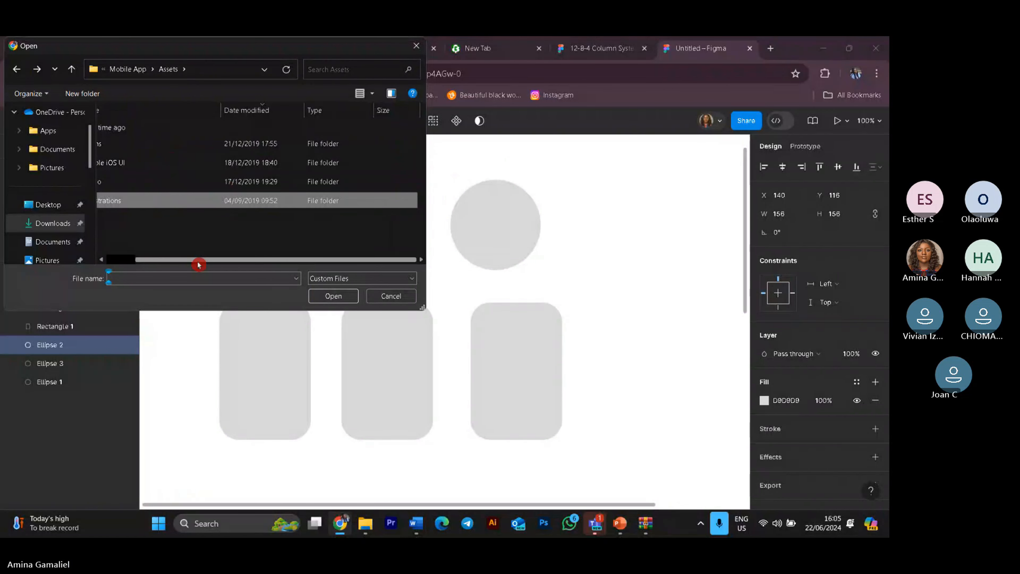
drag(199, 264, 170, 264)
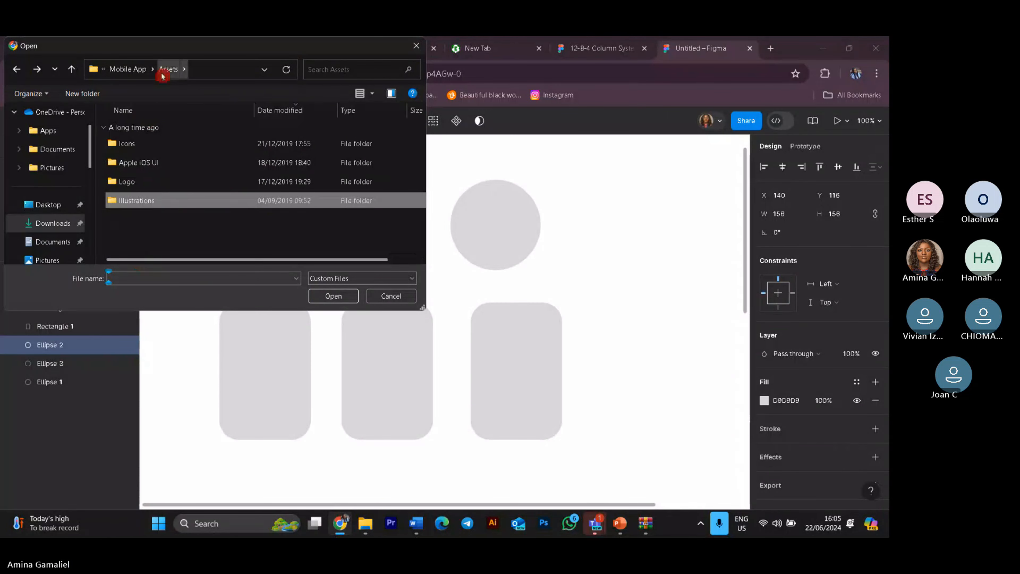
click(19, 70)
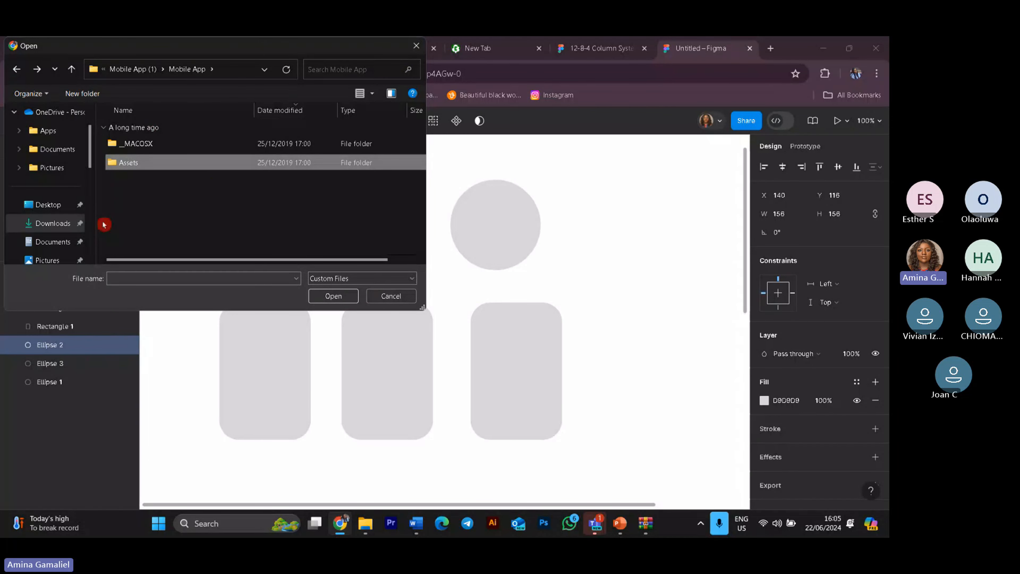
Step: Pick the portrait photo from the Pictures folder and place it into the first circle
click(47, 260)
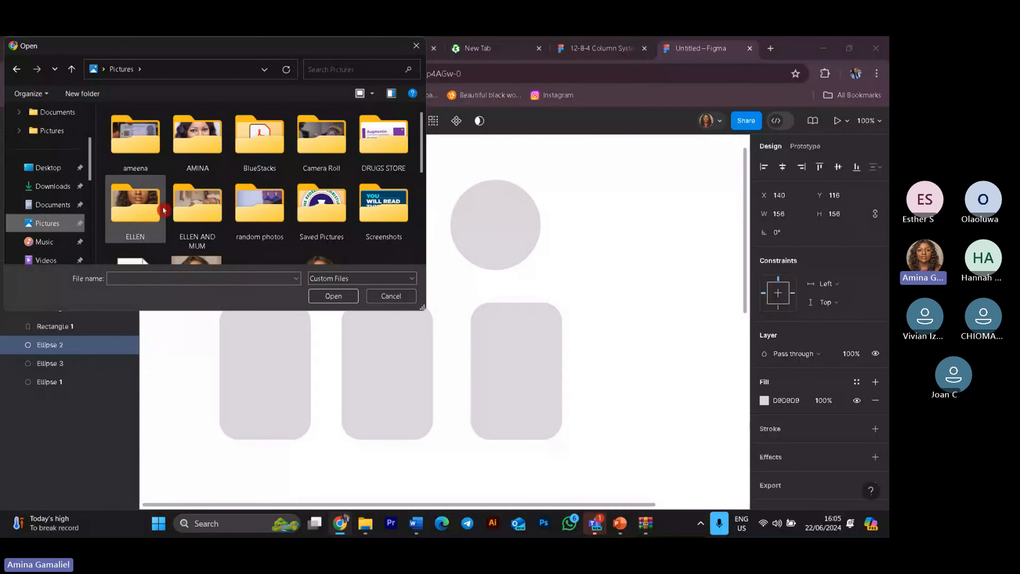
scroll(163, 208, down, 5)
scroll(178, 207, down, 2)
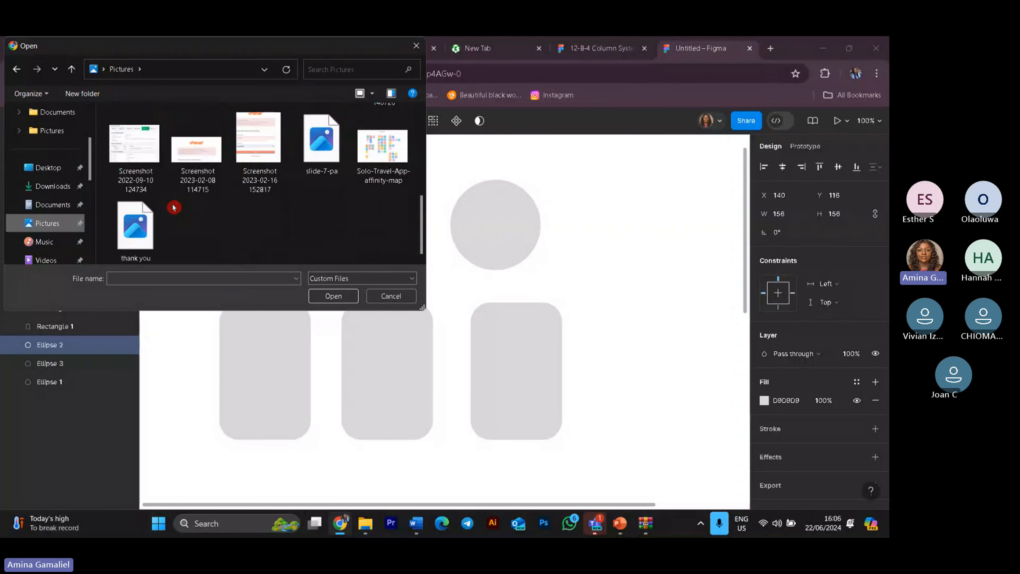
scroll(58, 212, down, 3)
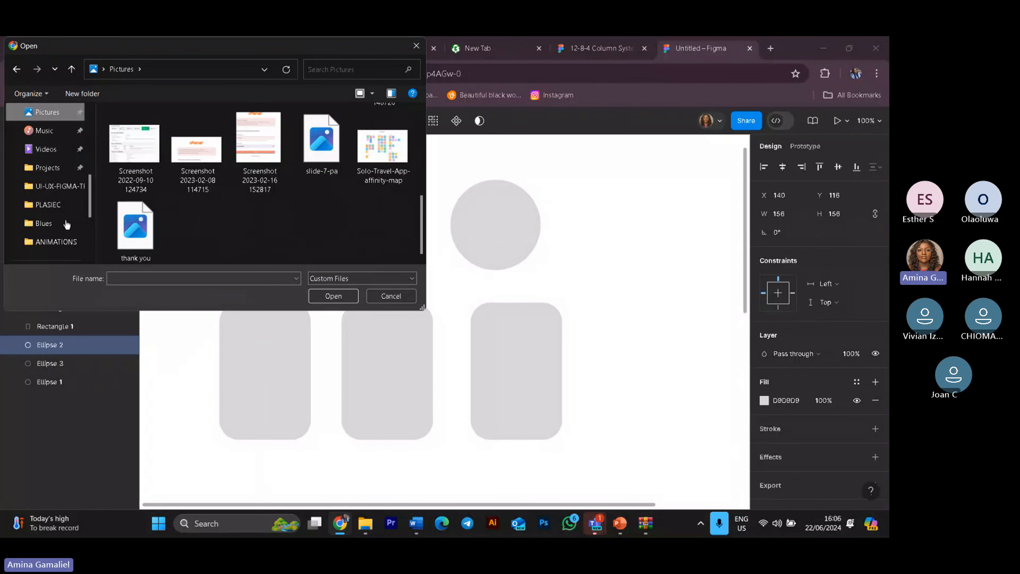
scroll(137, 219, up, 5)
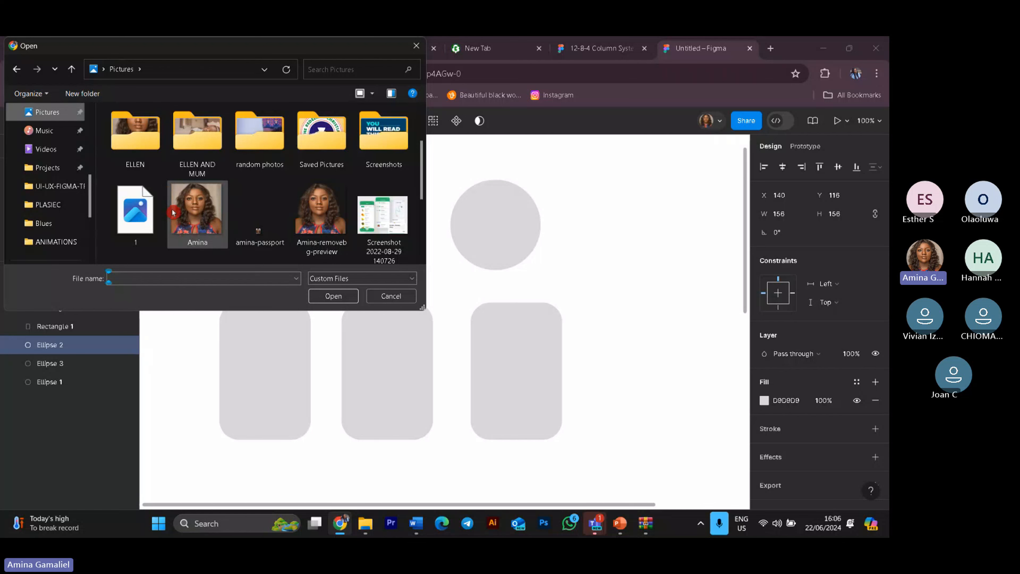
scroll(180, 205, down, 2)
scroll(183, 205, up, 2)
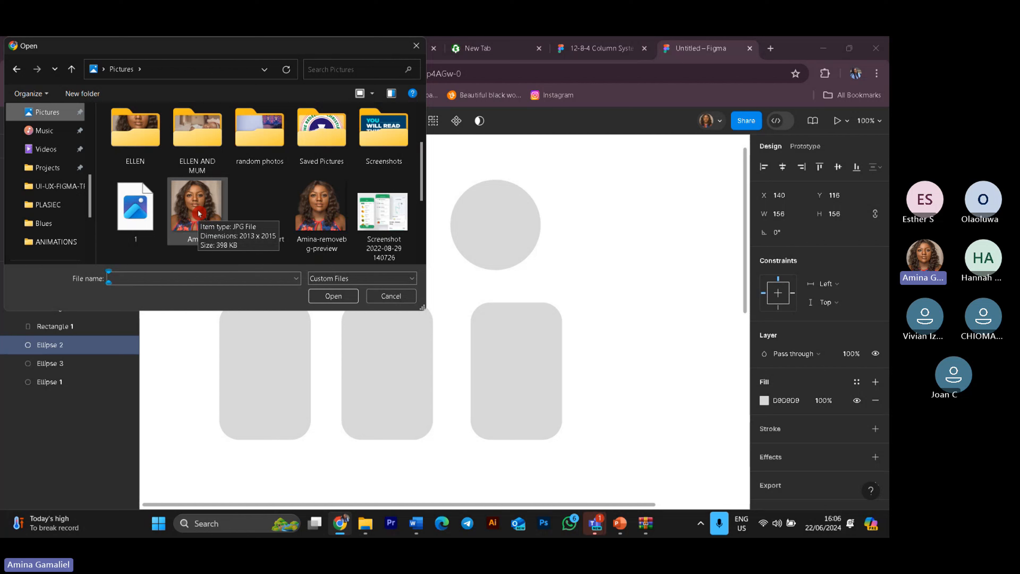
scroll(199, 213, up, 1)
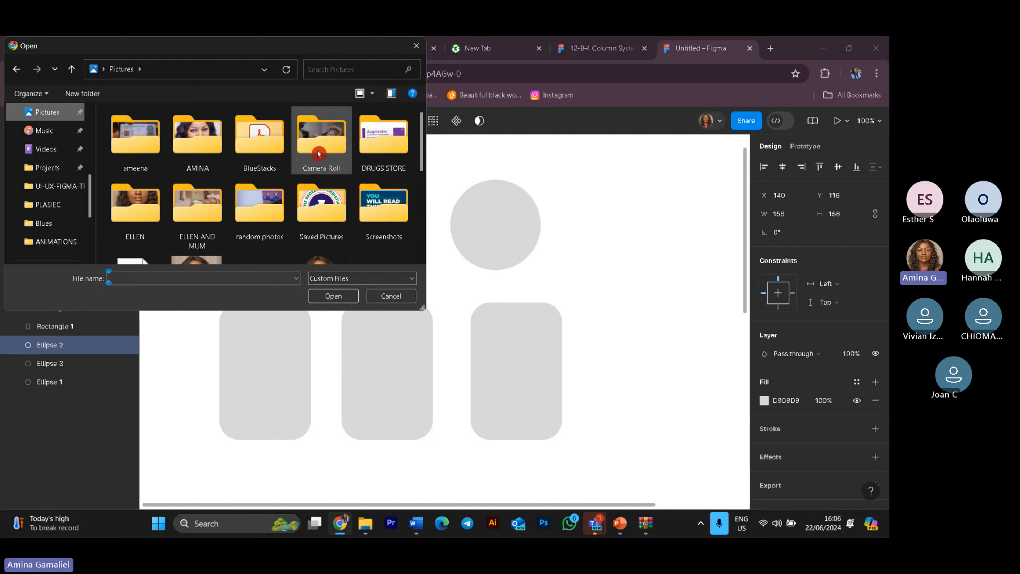
scroll(250, 201, down, 2)
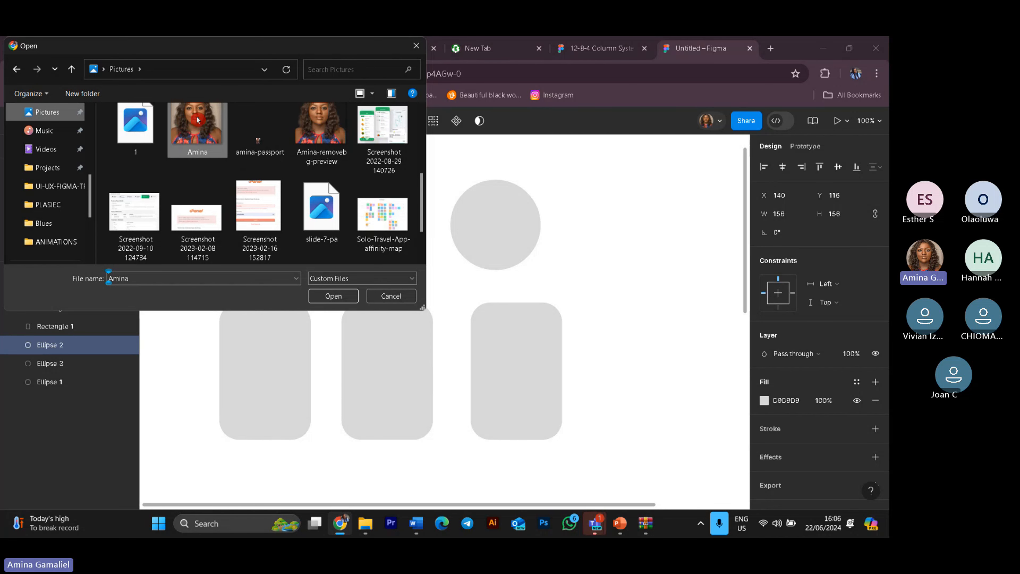
click(197, 120)
click(335, 299)
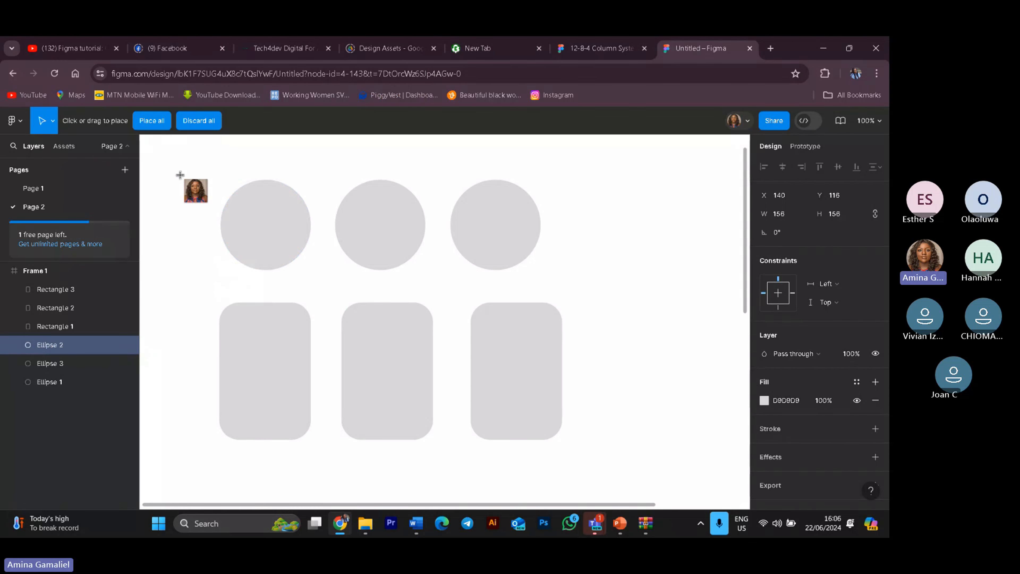
click(248, 216)
click(689, 399)
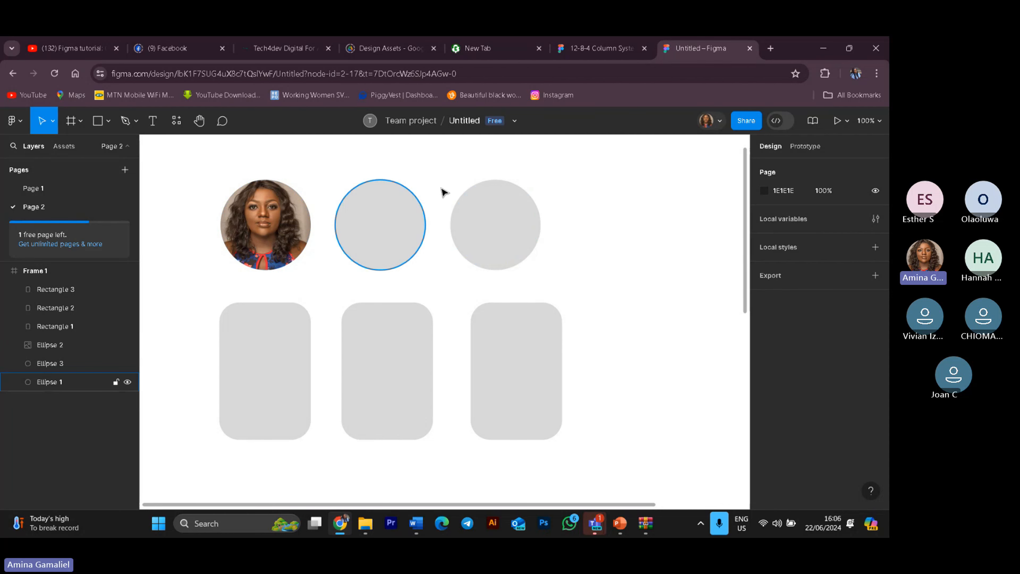
click(281, 369)
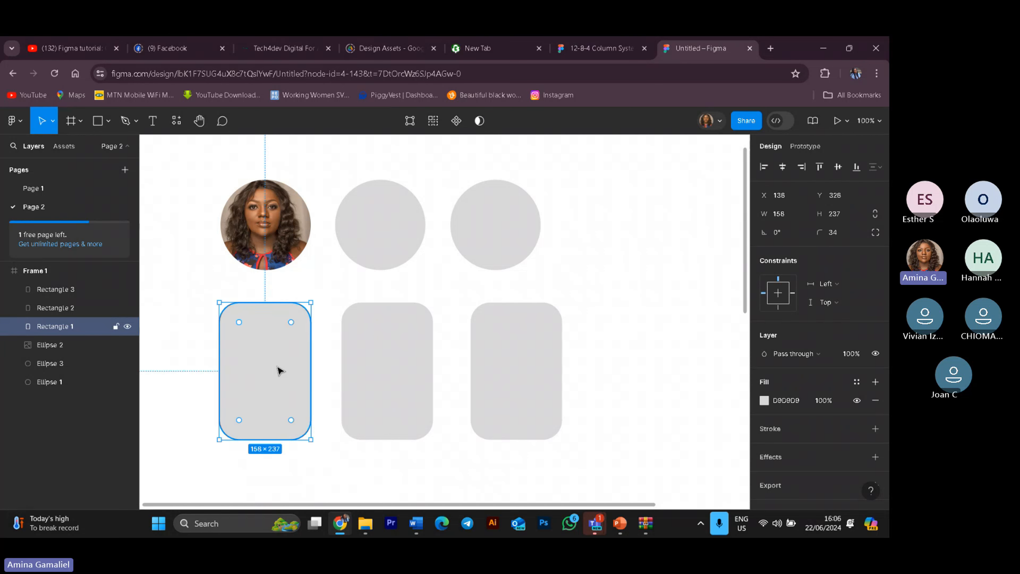
key(Escape)
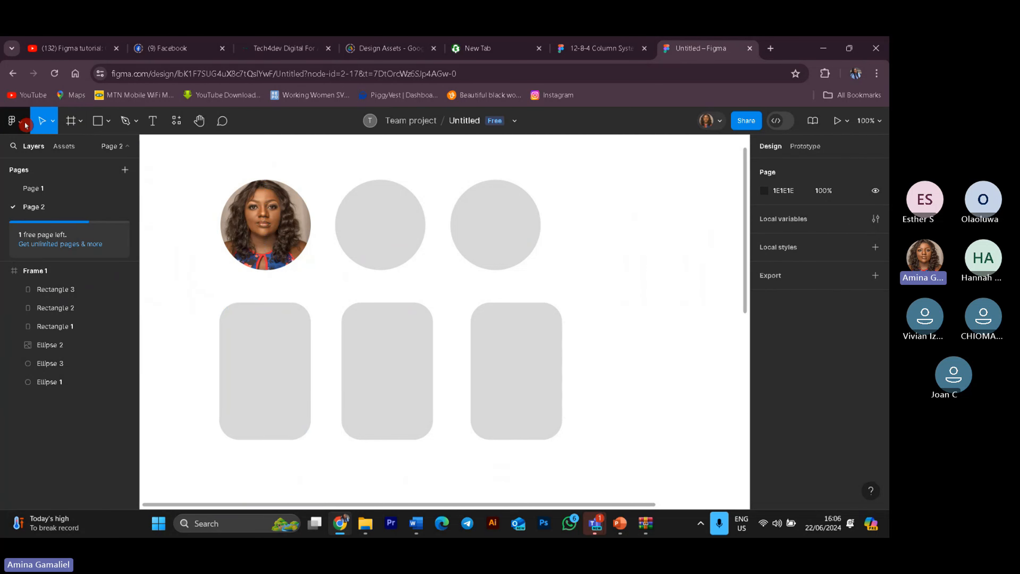
click(14, 121)
mouse_move(75, 210)
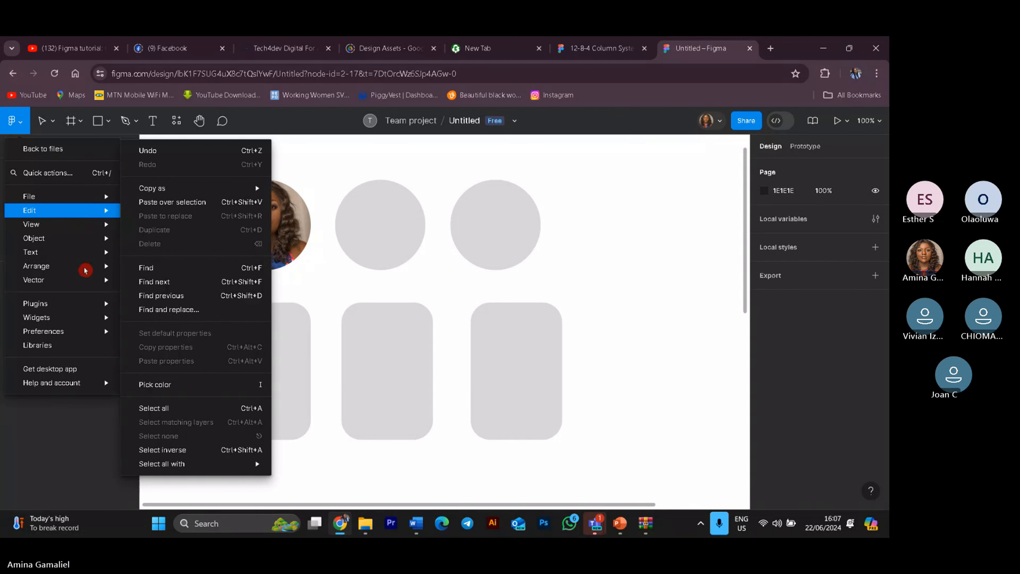
mouse_move(99, 333)
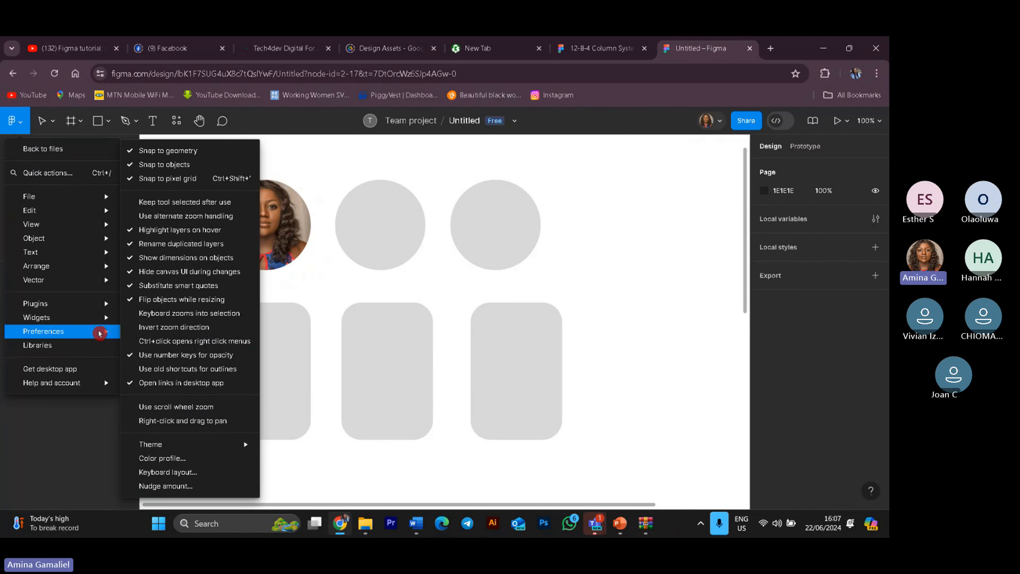
click(640, 232)
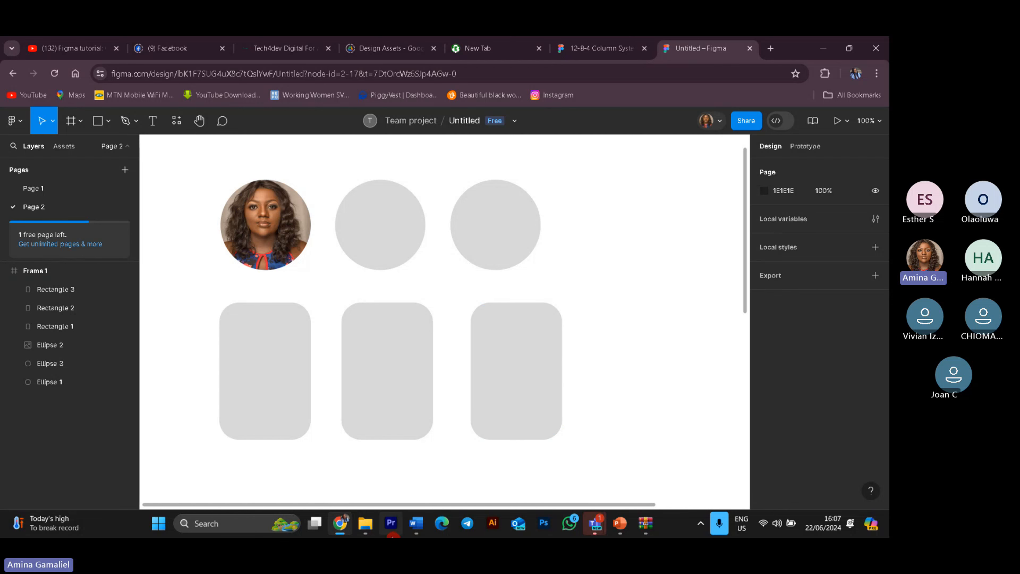
Step: Switch to File Explorer and browse the techstylers folder on the Desktop for more portrait images
click(362, 533)
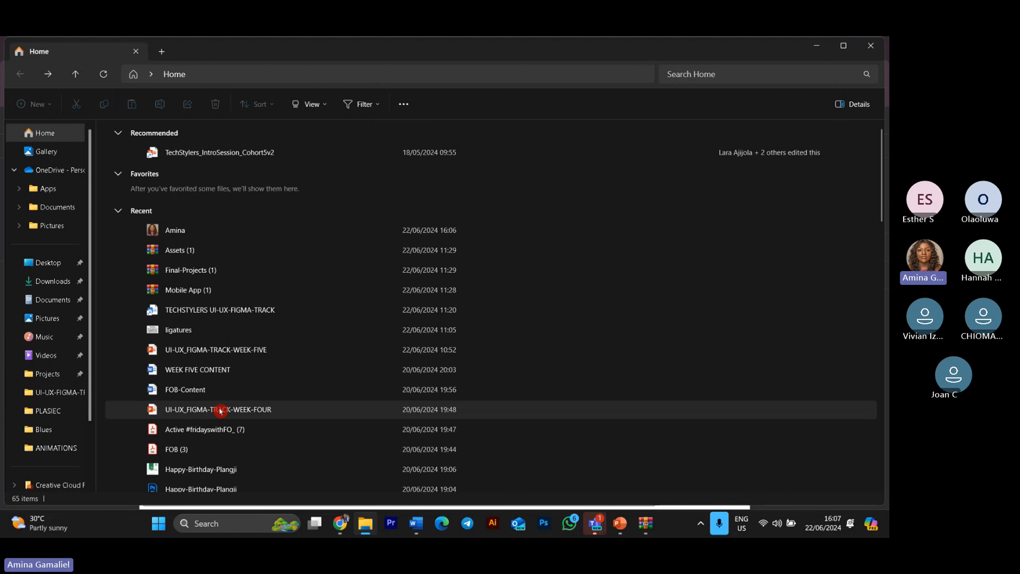
scroll(209, 404, down, 3)
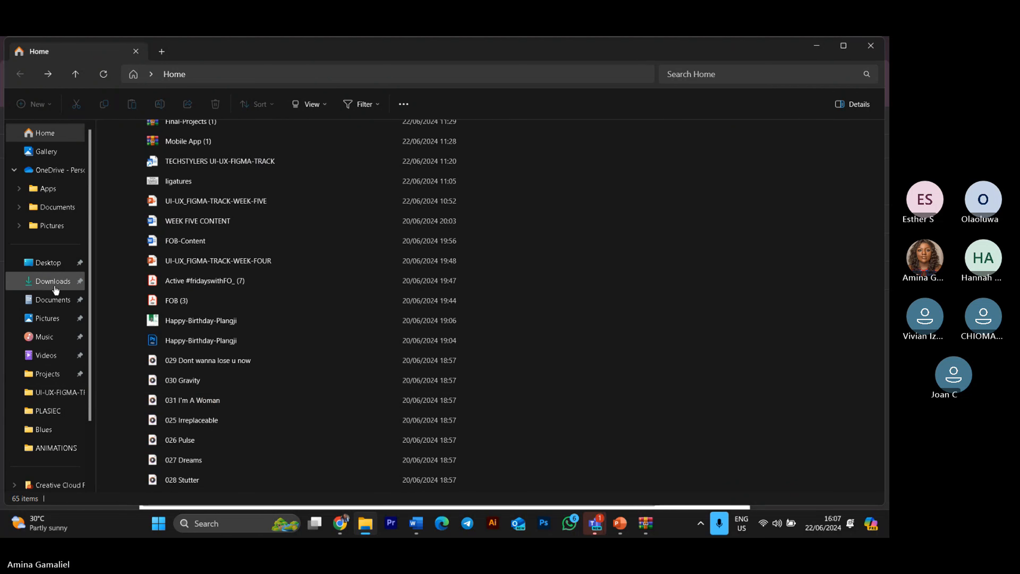
scroll(56, 356, down, 2)
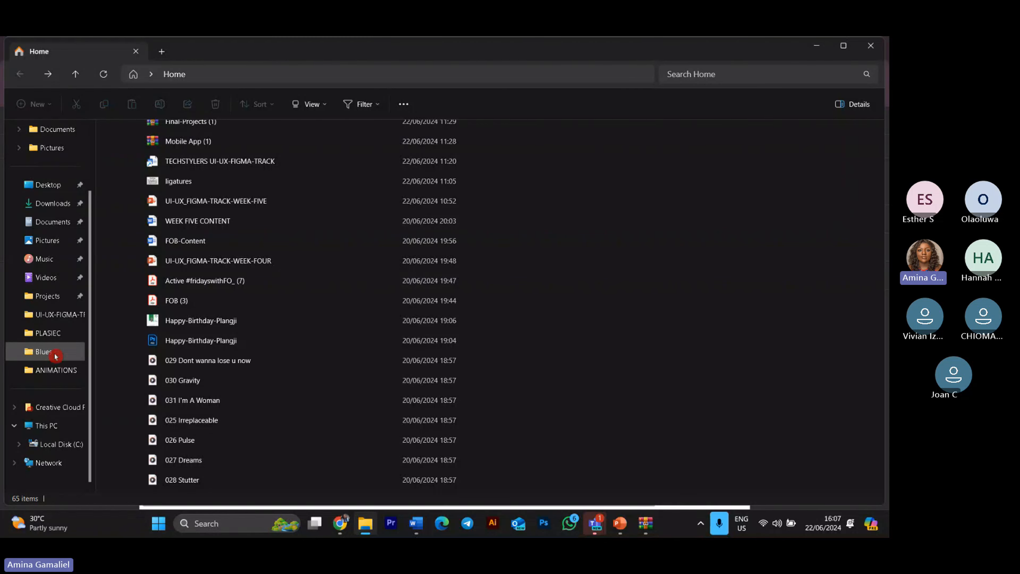
click(48, 185)
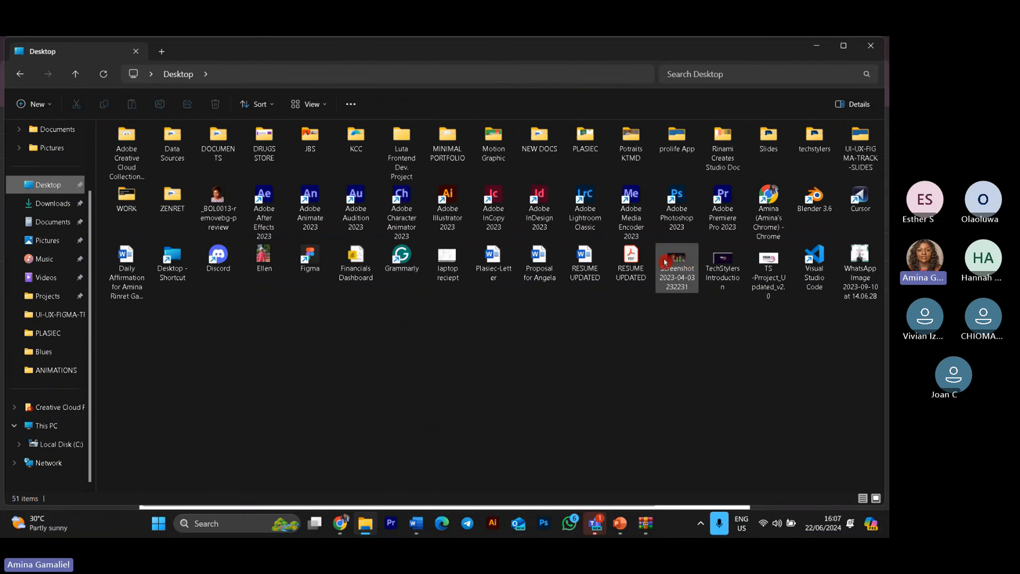
double_click(819, 135)
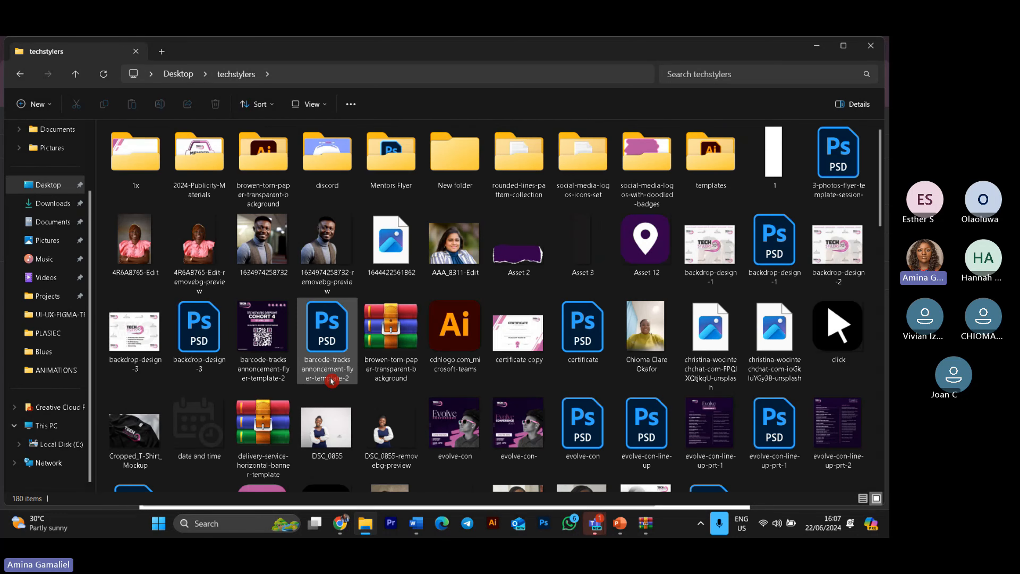
scroll(453, 293, down, 10)
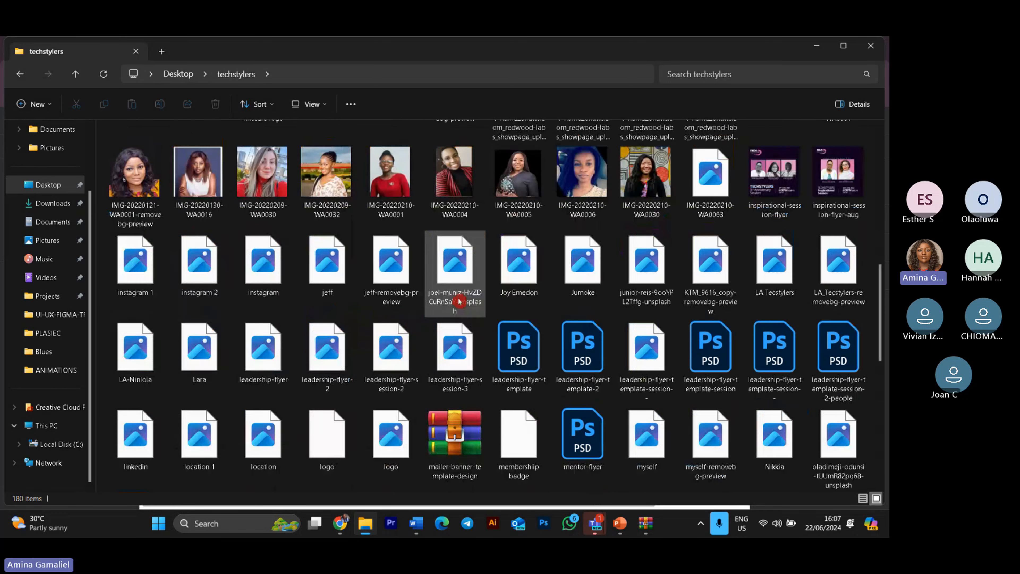
scroll(459, 302, down, 5)
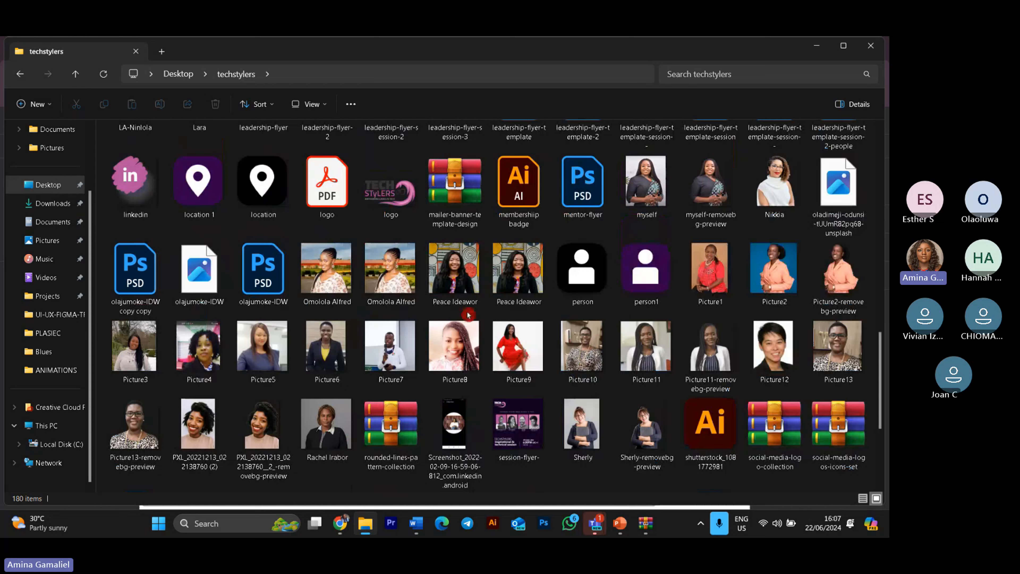
scroll(469, 315, up, 3)
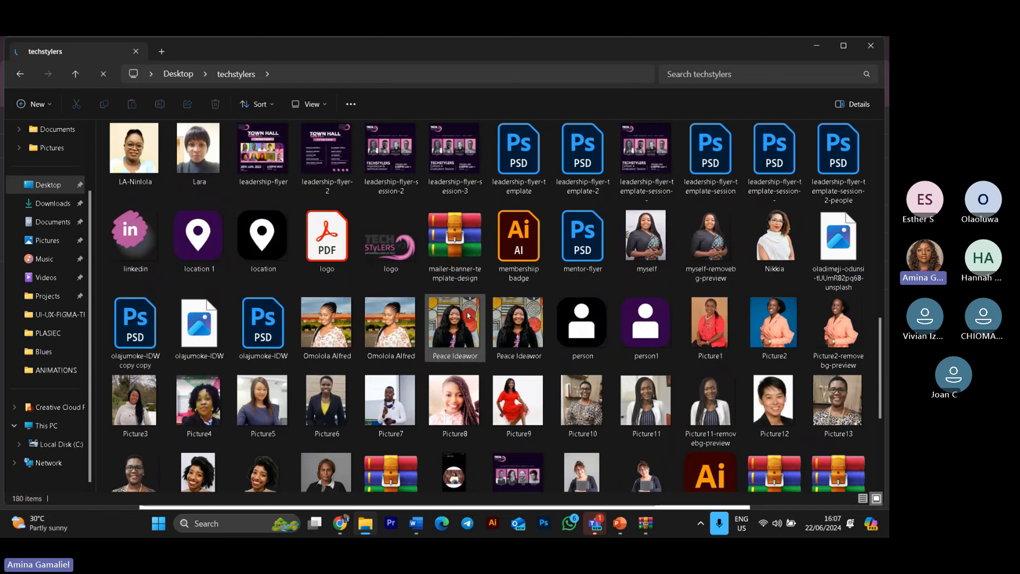
scroll(469, 315, up, 3)
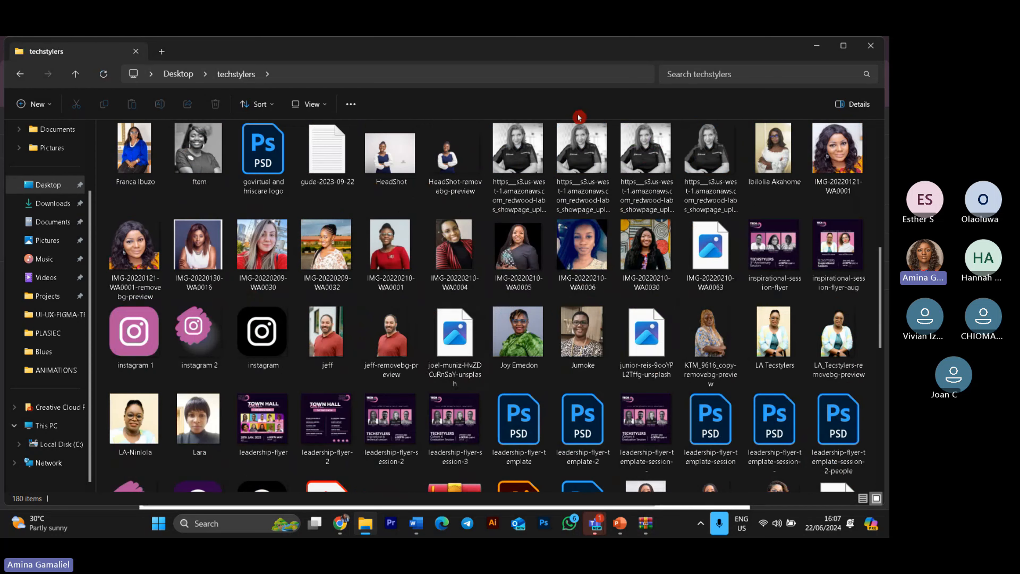
scroll(688, 307, down, 3)
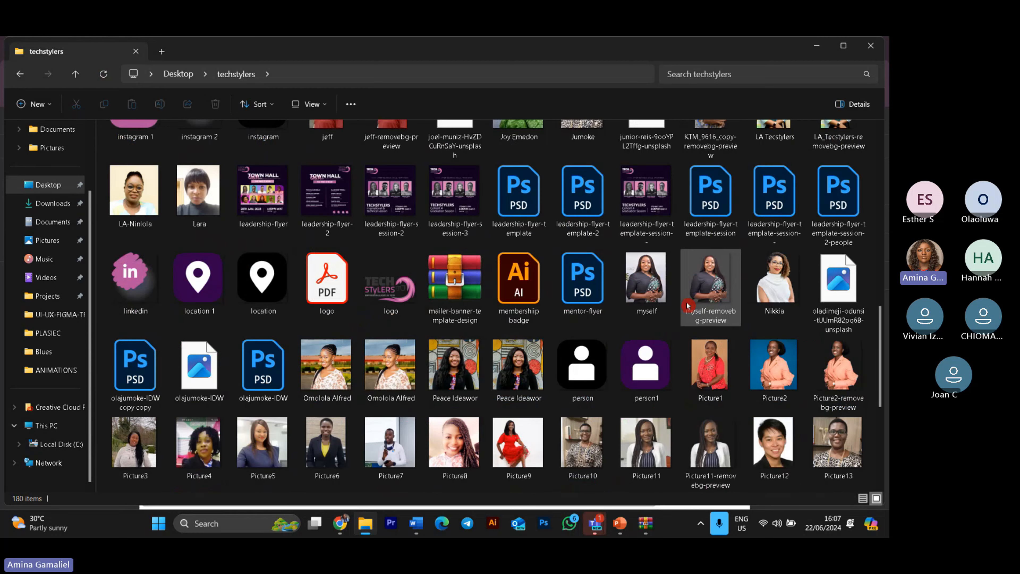
scroll(688, 306, down, 3)
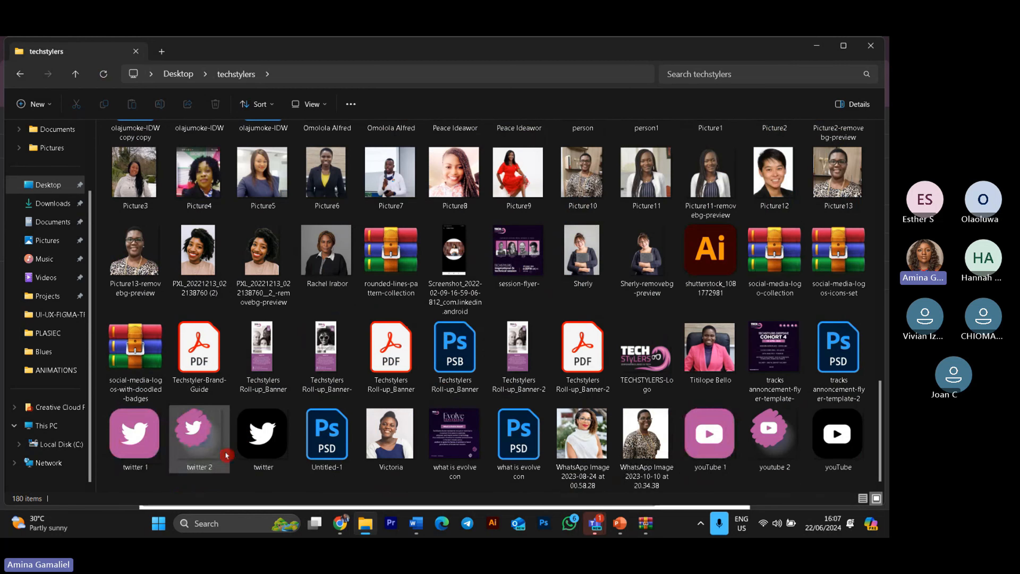
click(339, 524)
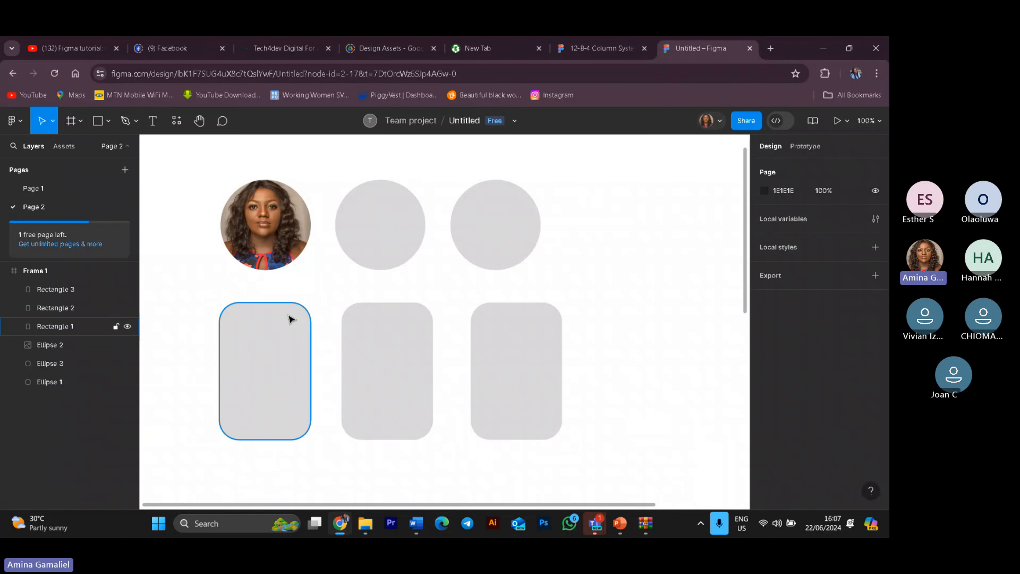
click(48, 119)
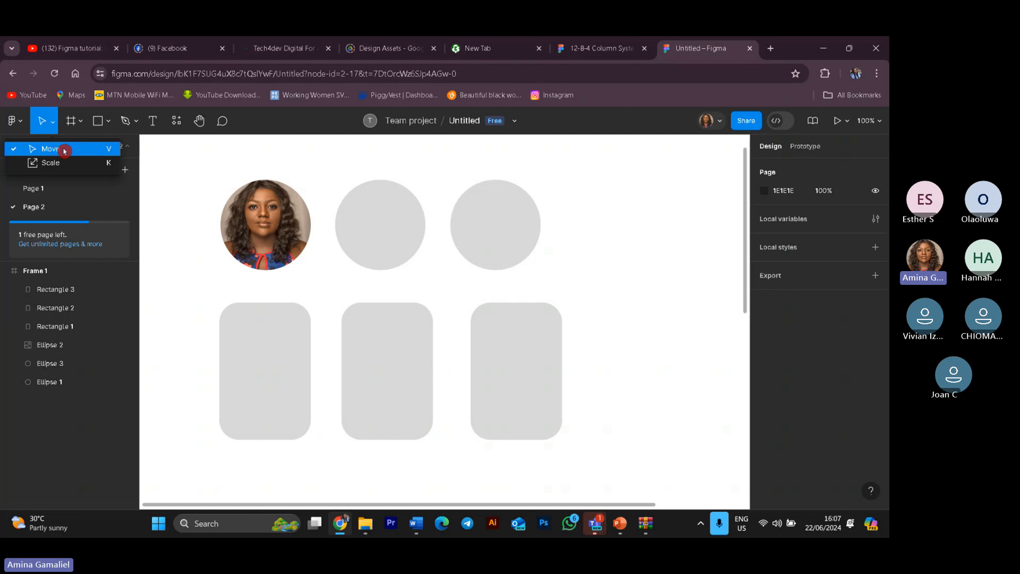
click(281, 229)
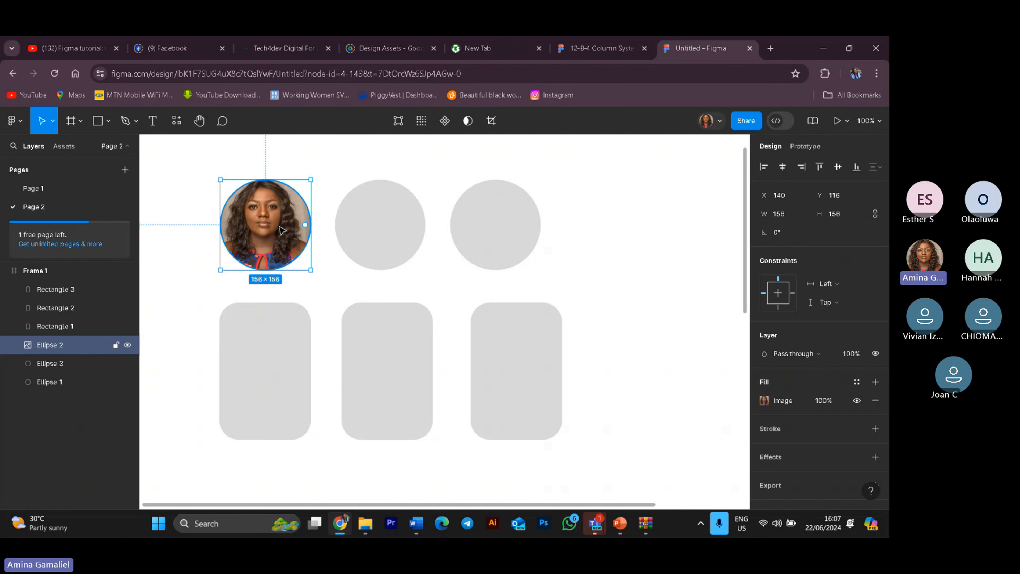
key(Delete)
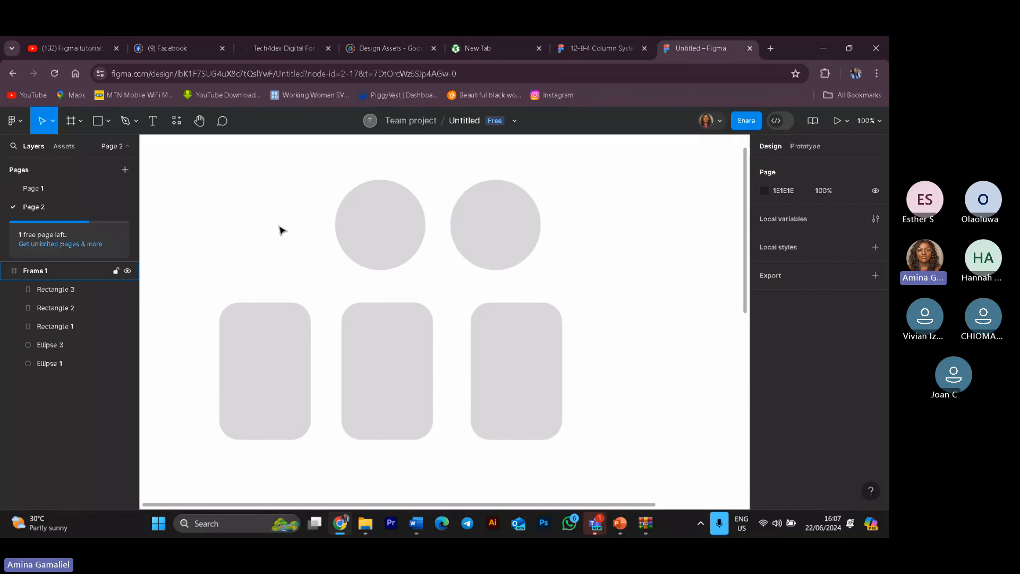
key(ctrl+z)
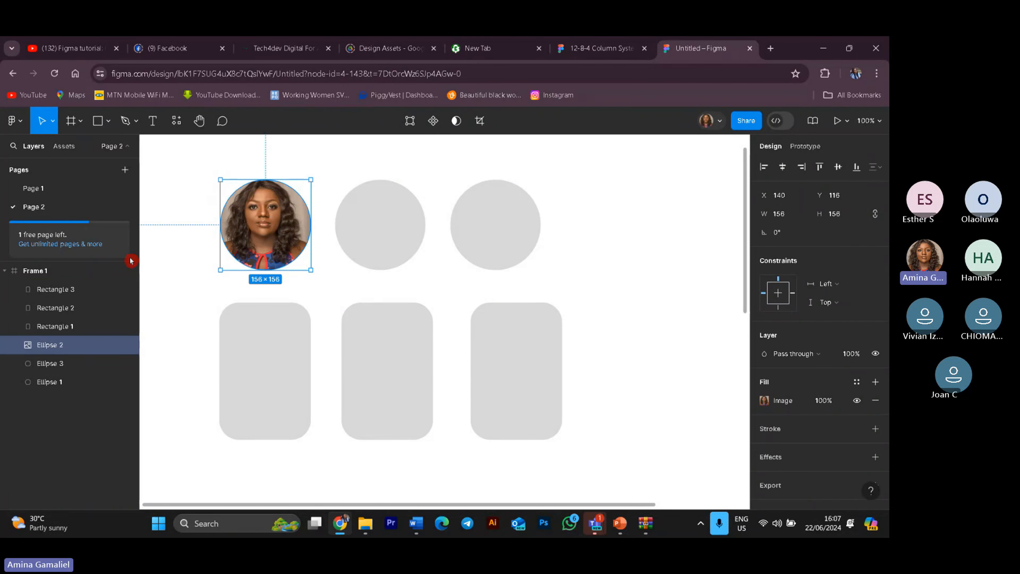
key(Escape)
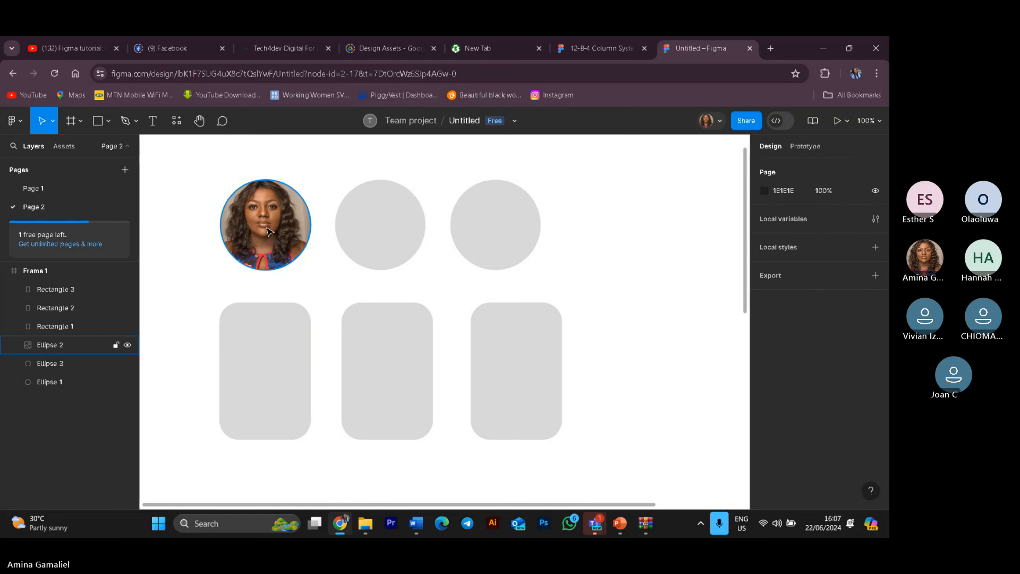
Step: Undo the portrait image fill on the first circle
click(269, 232)
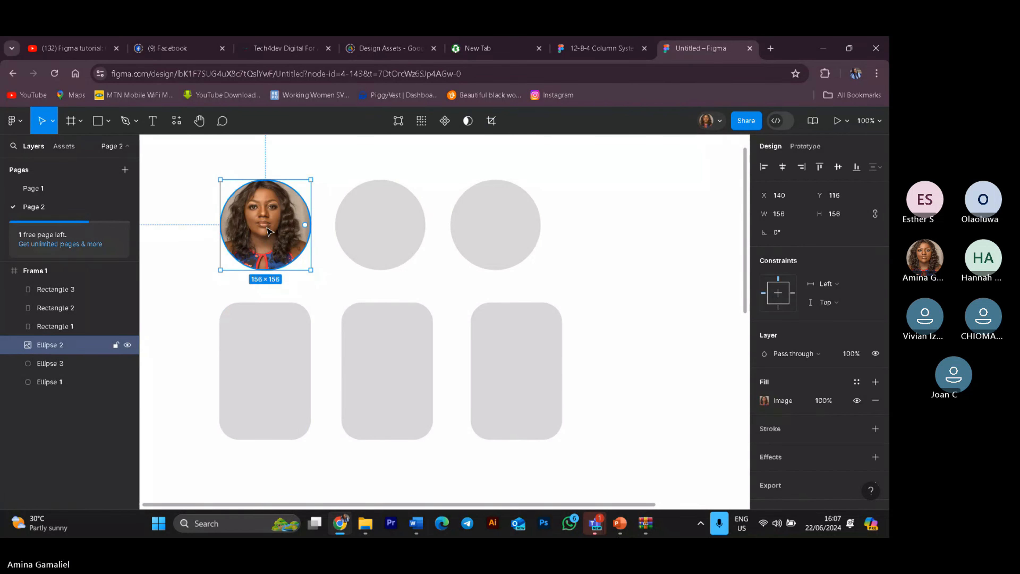
key(ctrl+z)
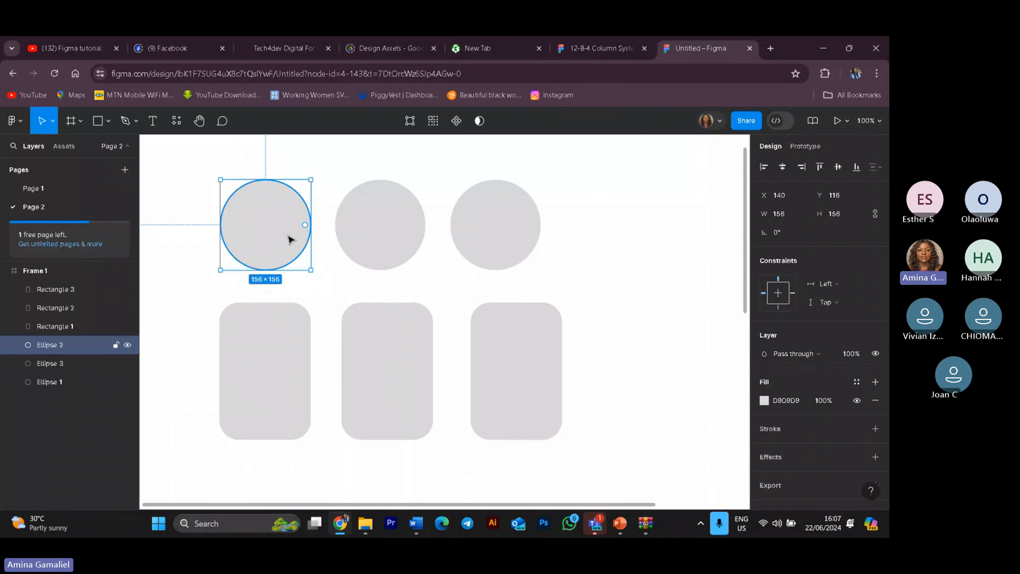
key(Escape)
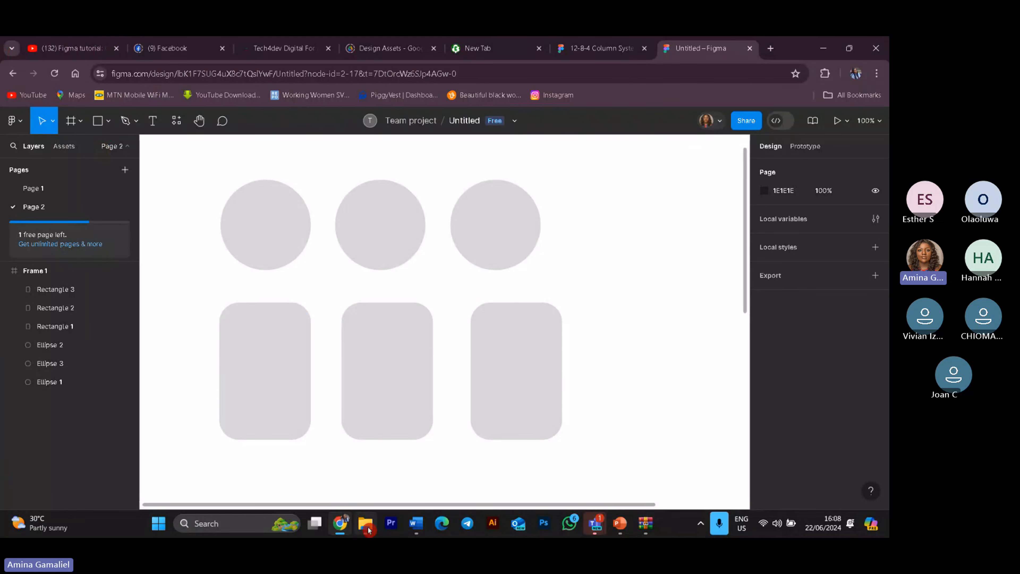
Step: Start placing an image and open the techstylers folder on the Desktop in the file dialog
click(15, 120)
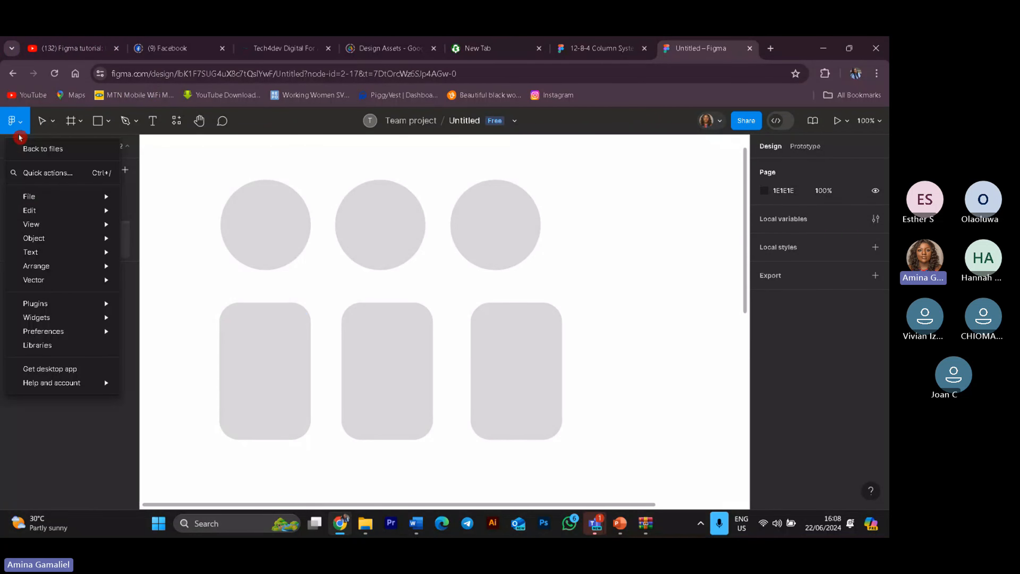
mouse_move(76, 259)
mouse_move(85, 213)
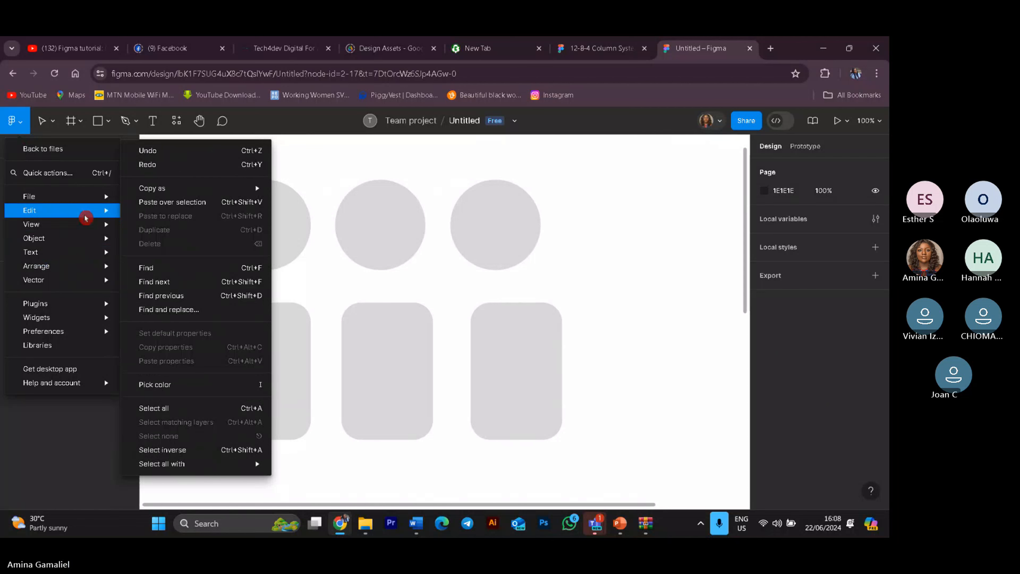
mouse_move(89, 195)
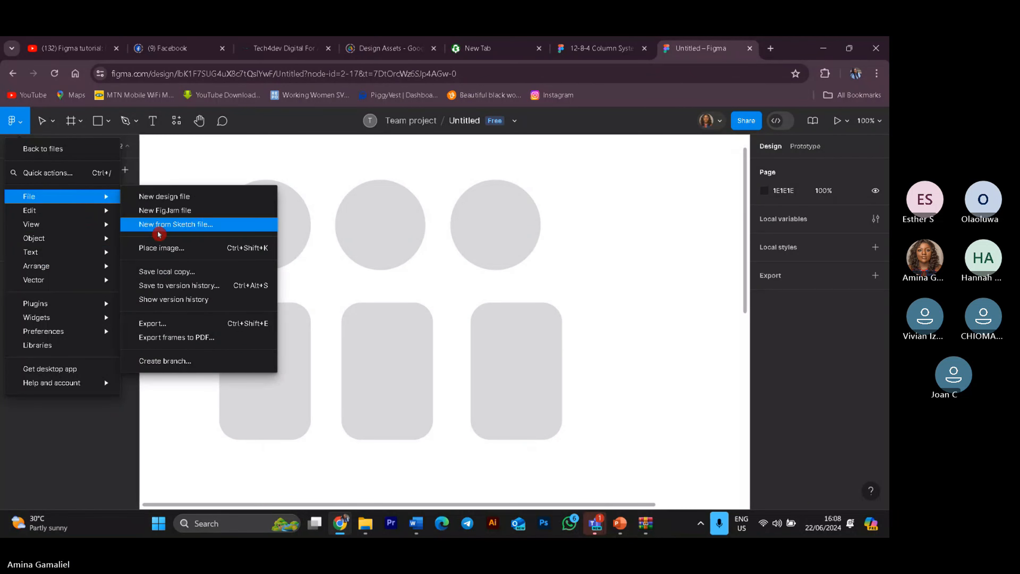
click(165, 247)
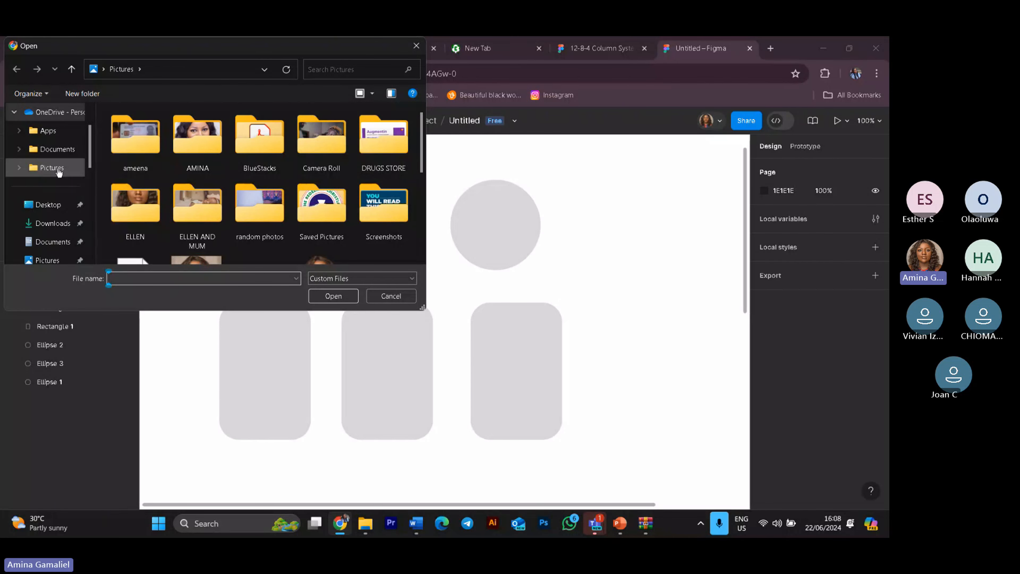
scroll(62, 241, down, 2)
scroll(63, 241, up, 3)
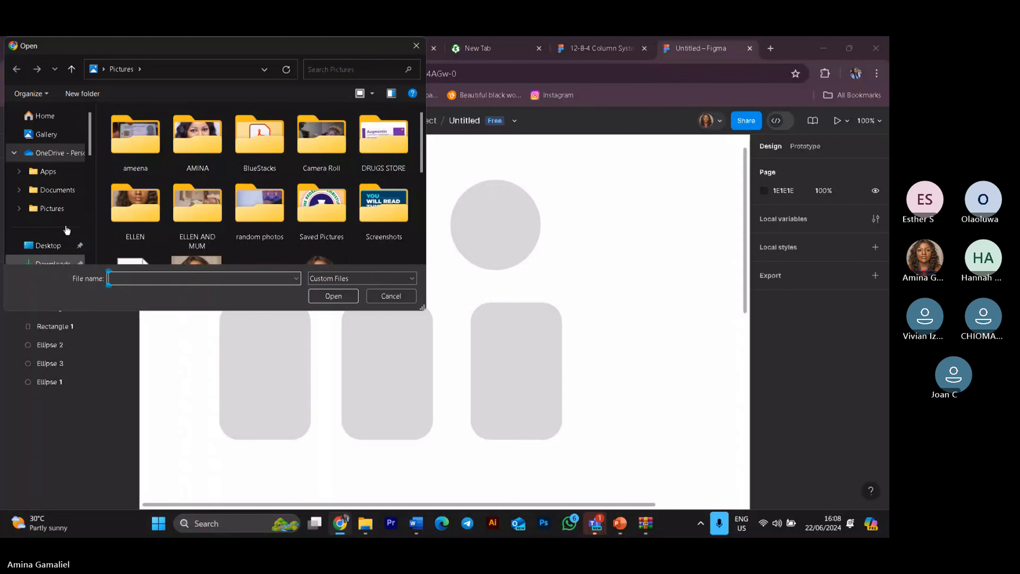
scroll(67, 227, down, 3)
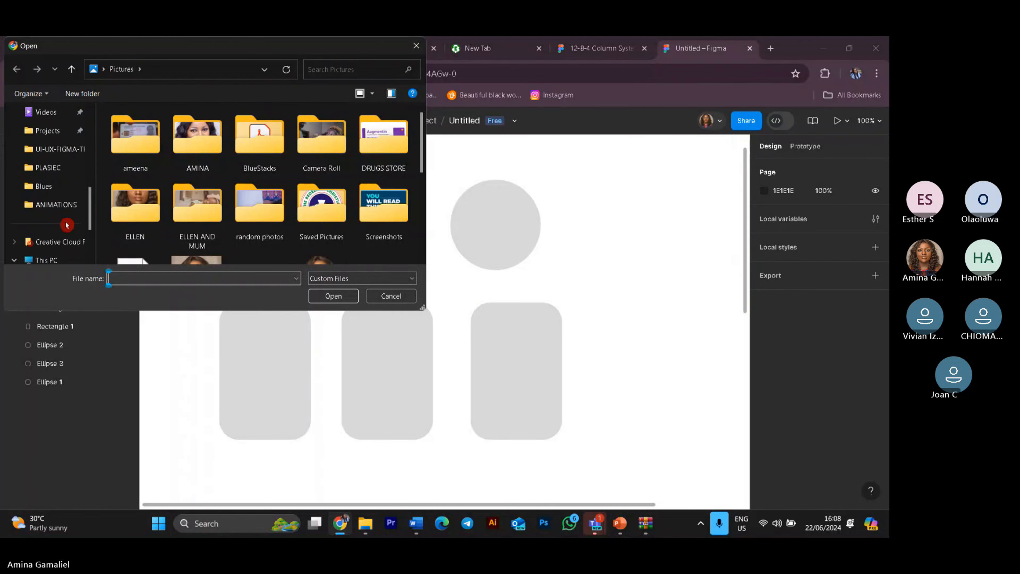
scroll(57, 231, up, 3)
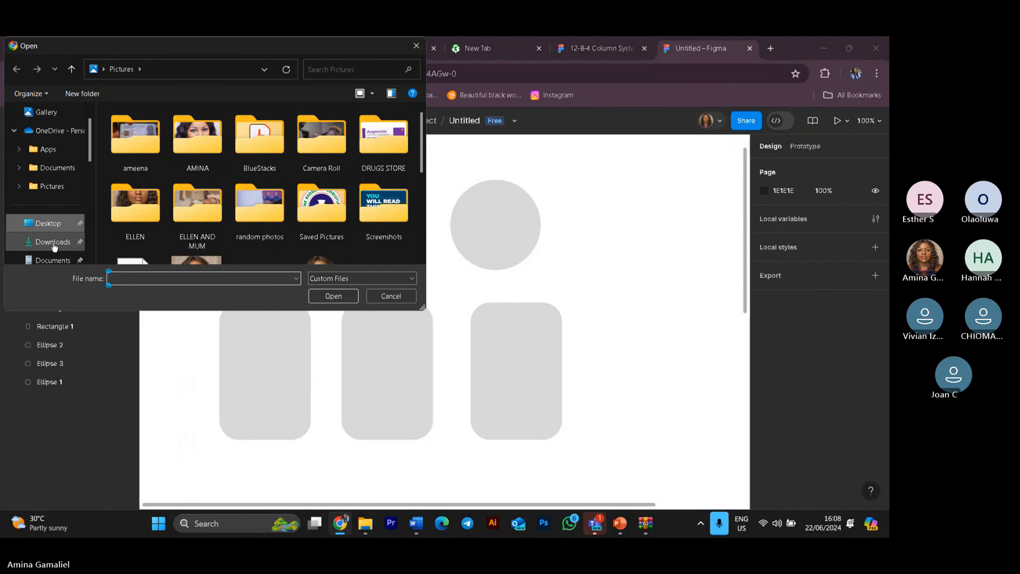
click(47, 223)
scroll(273, 221, down, 3)
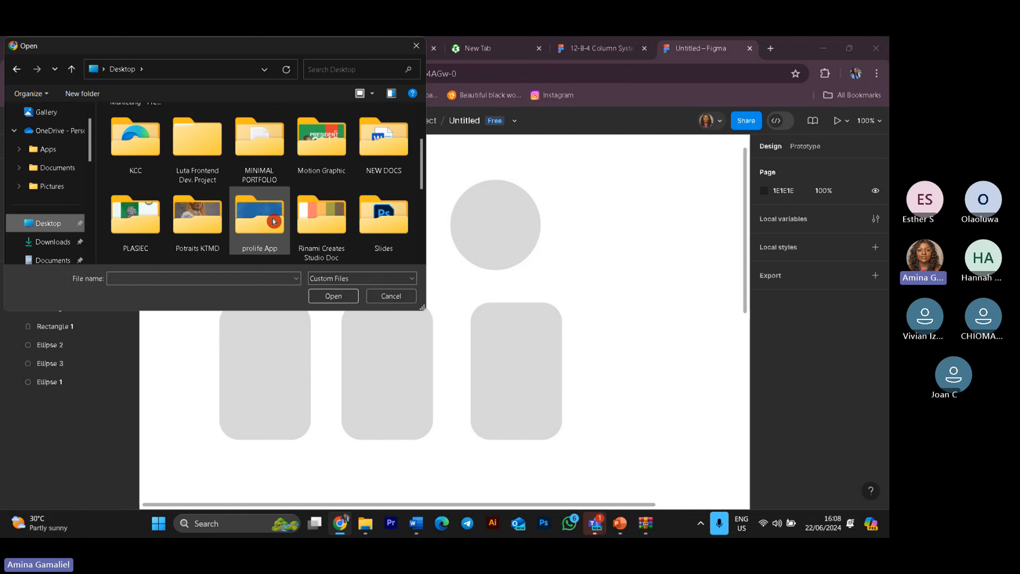
scroll(301, 197, down, 5)
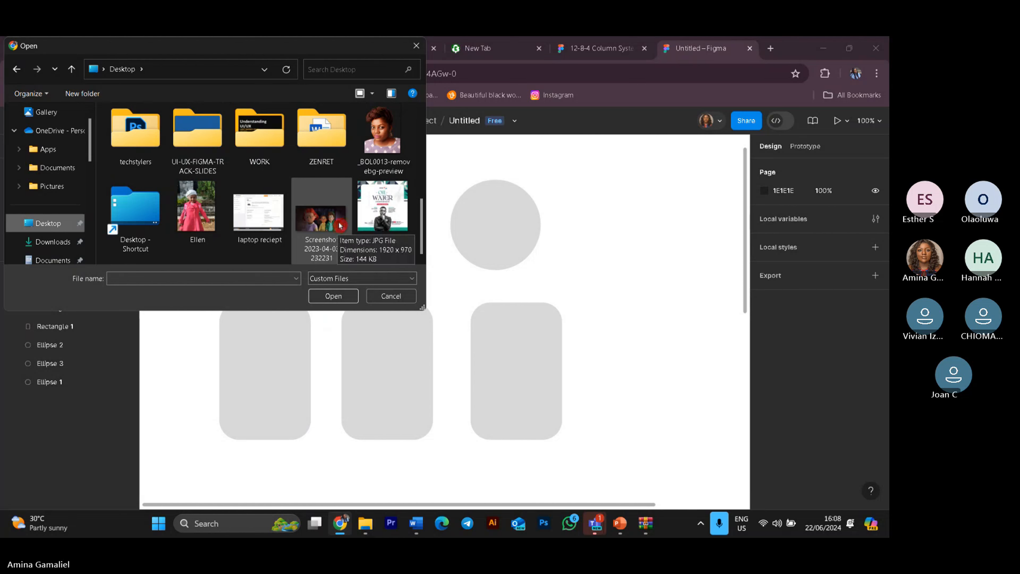
double_click(161, 151)
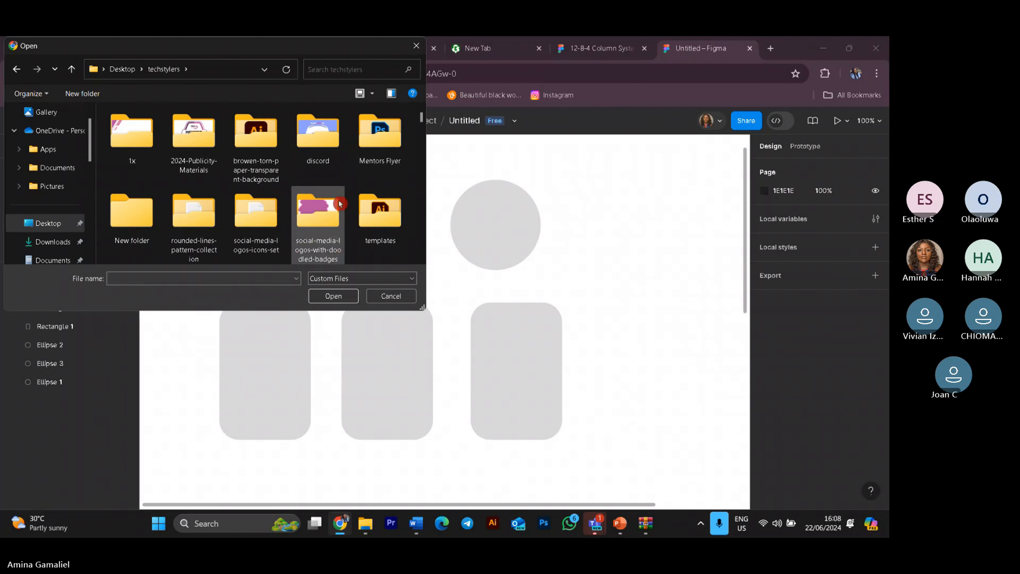
Step: Select three portrait photos, including 4R6A8765-Edit, in the techstylers folder
scroll(339, 204, down, 2)
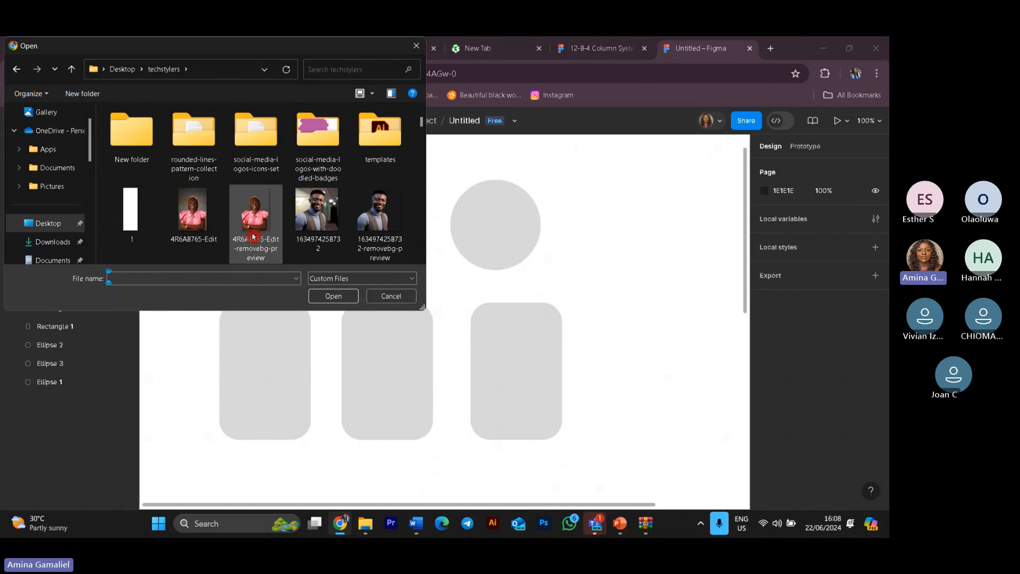
click(205, 221)
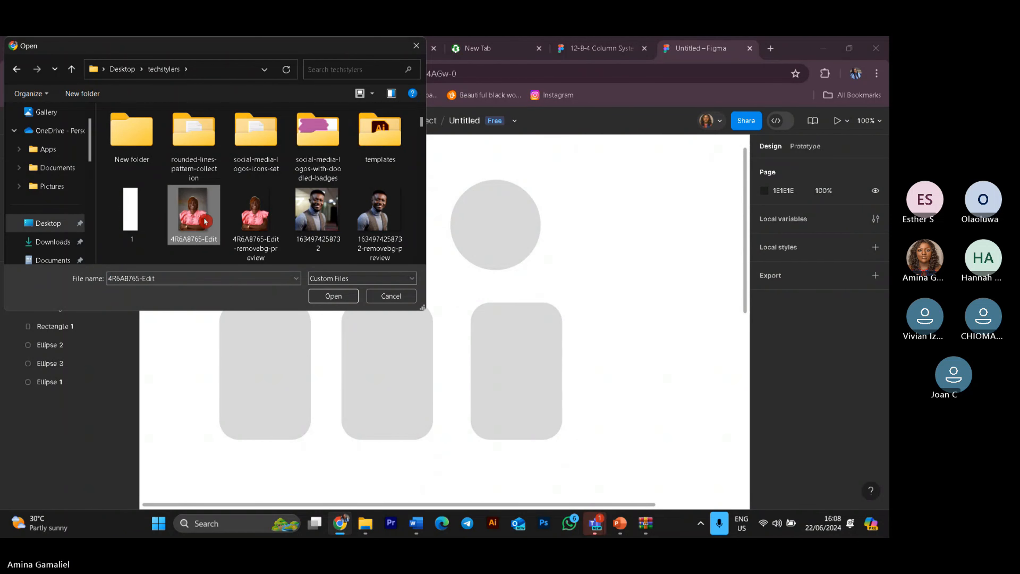
scroll(402, 209, down, 2)
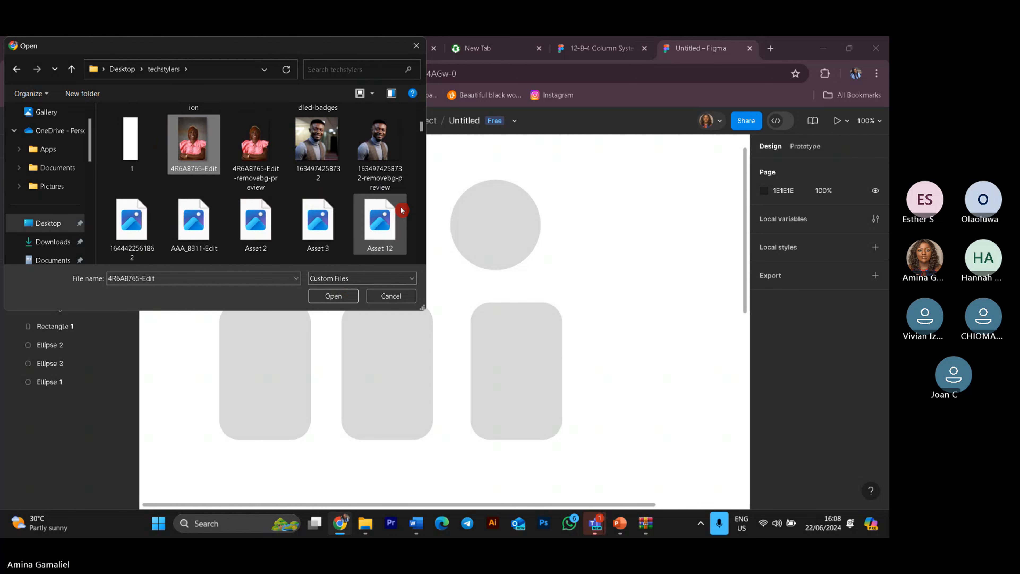
scroll(402, 210, down, 6)
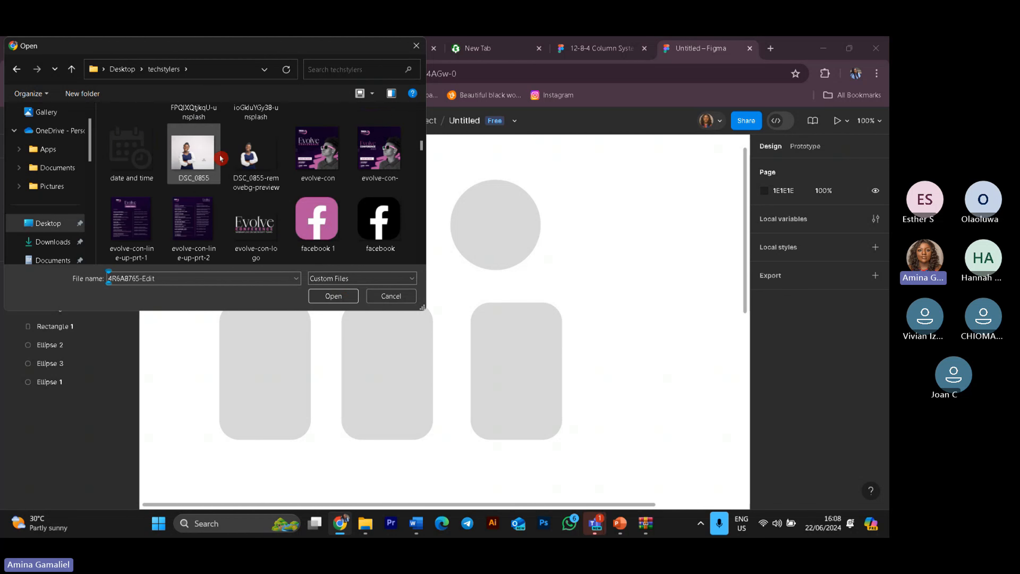
scroll(225, 169, up, 2)
scroll(225, 169, down, 4)
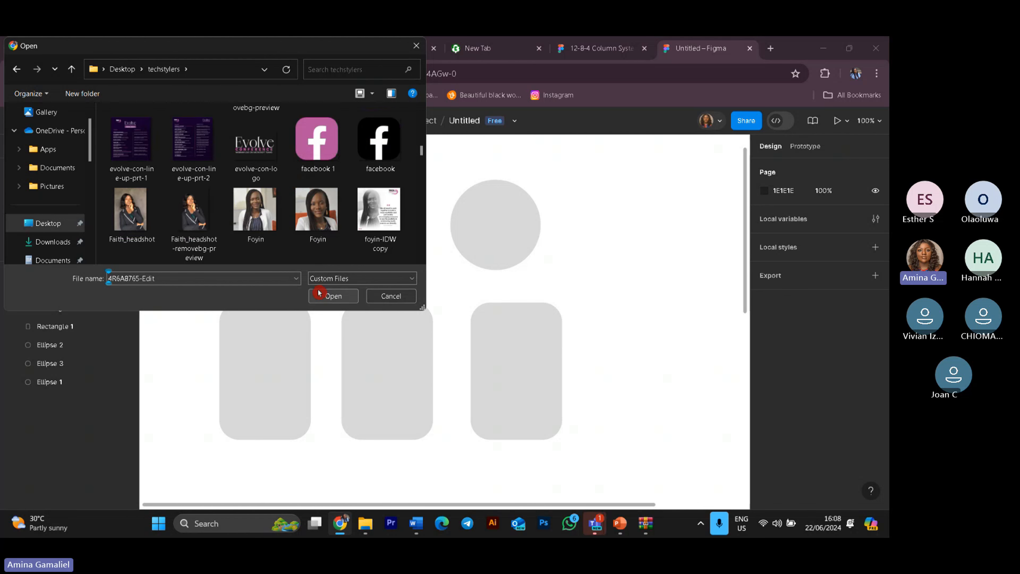
shift+click(341, 217)
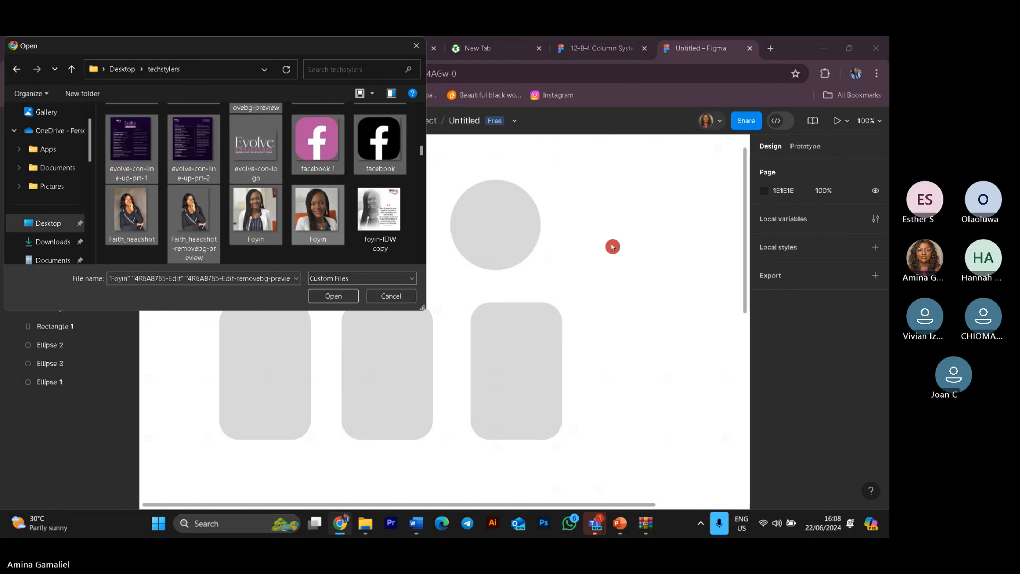
click(327, 235)
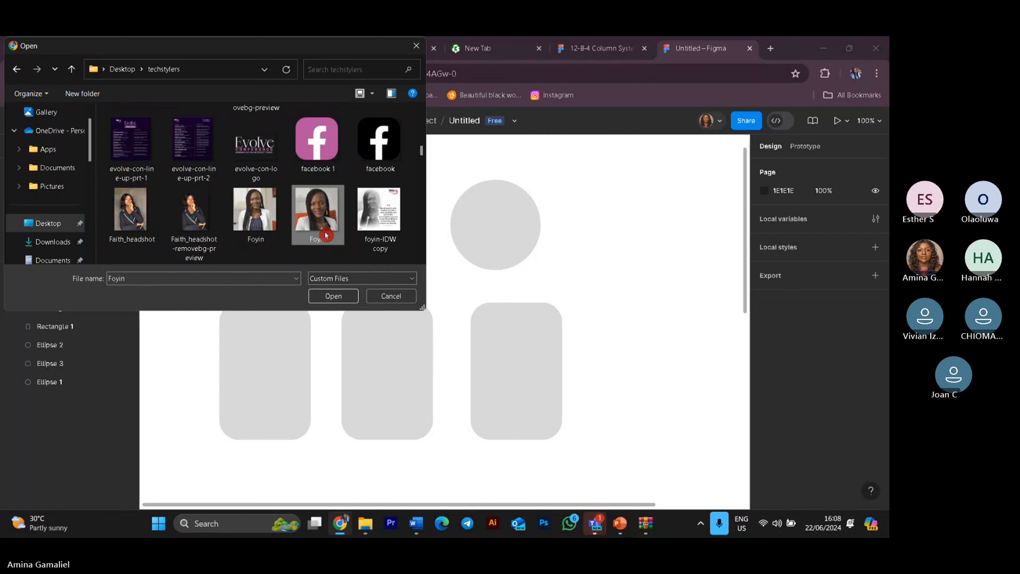
scroll(258, 192, up, 5)
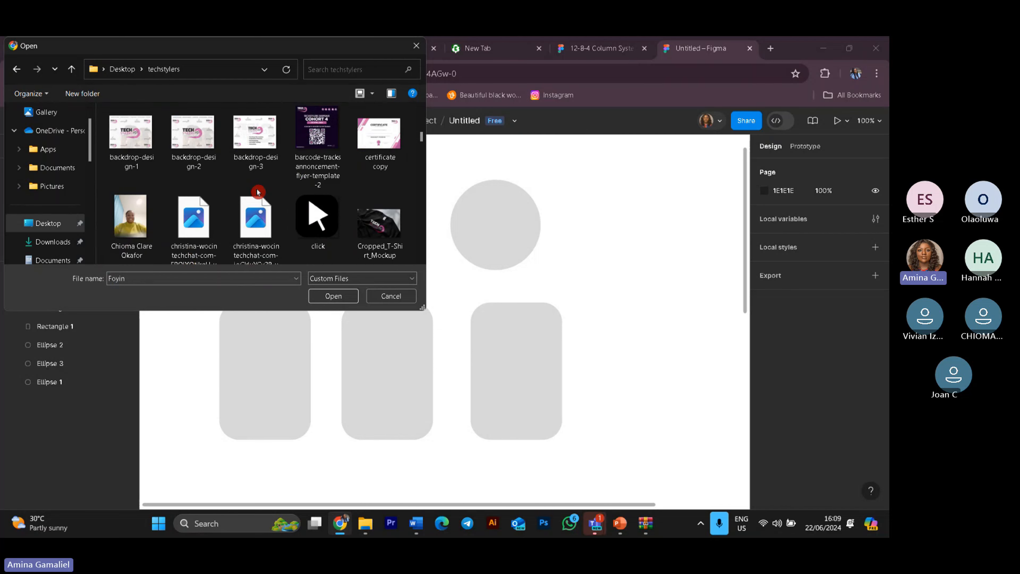
scroll(257, 192, up, 5)
scroll(242, 201, down, 3)
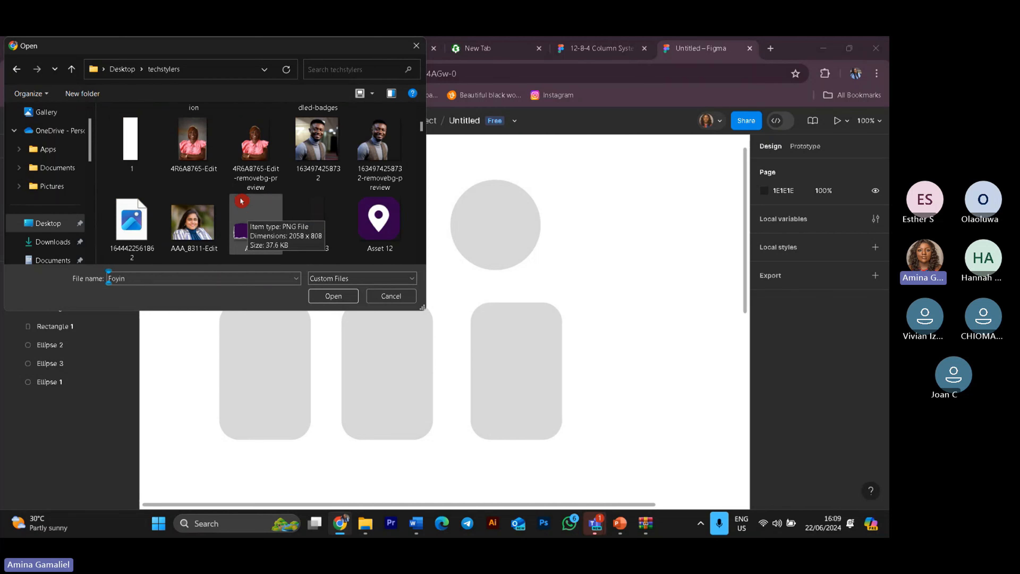
click(193, 141)
shift+click(379, 219)
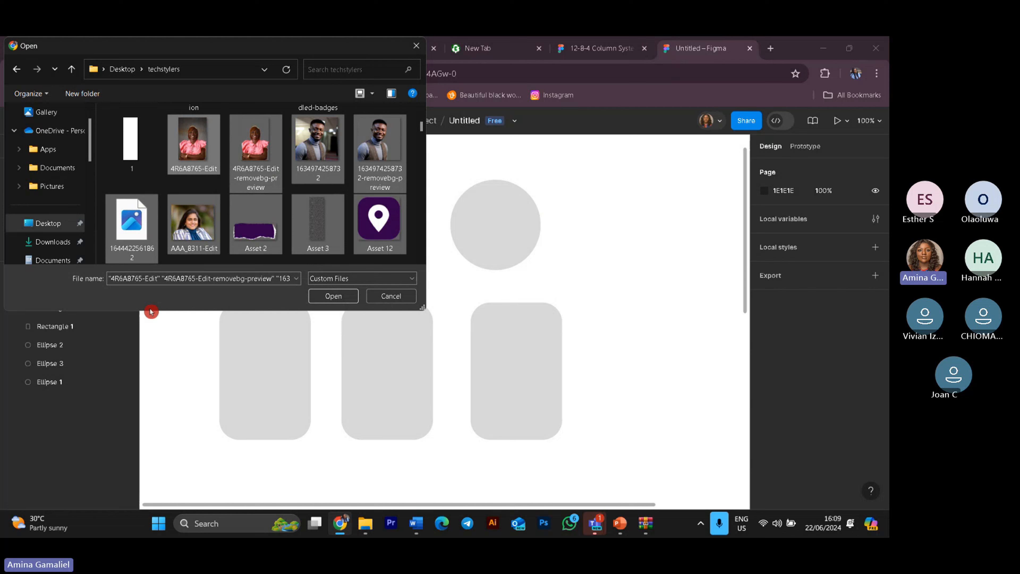
click(201, 164)
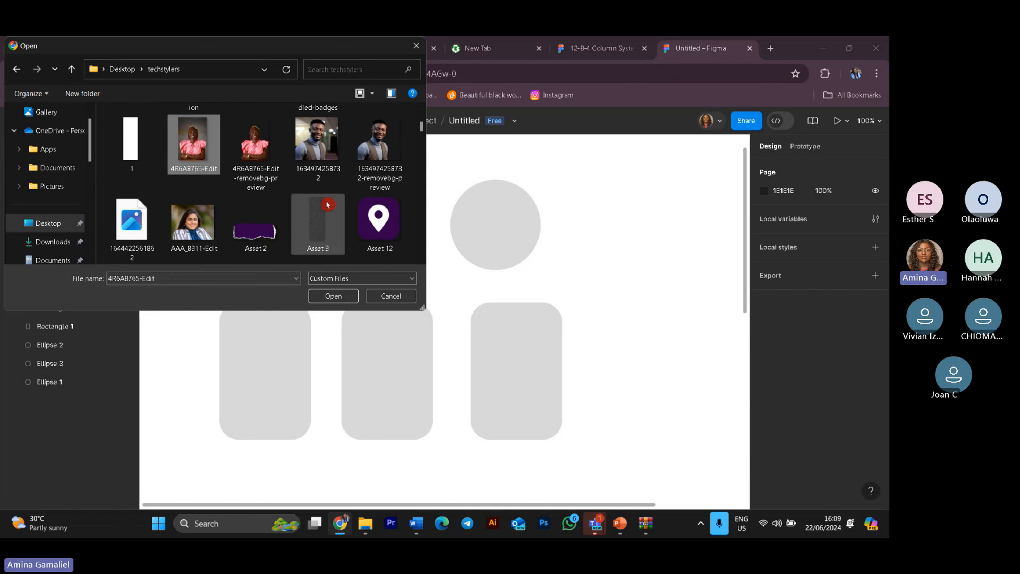
scroll(329, 206, down, 3)
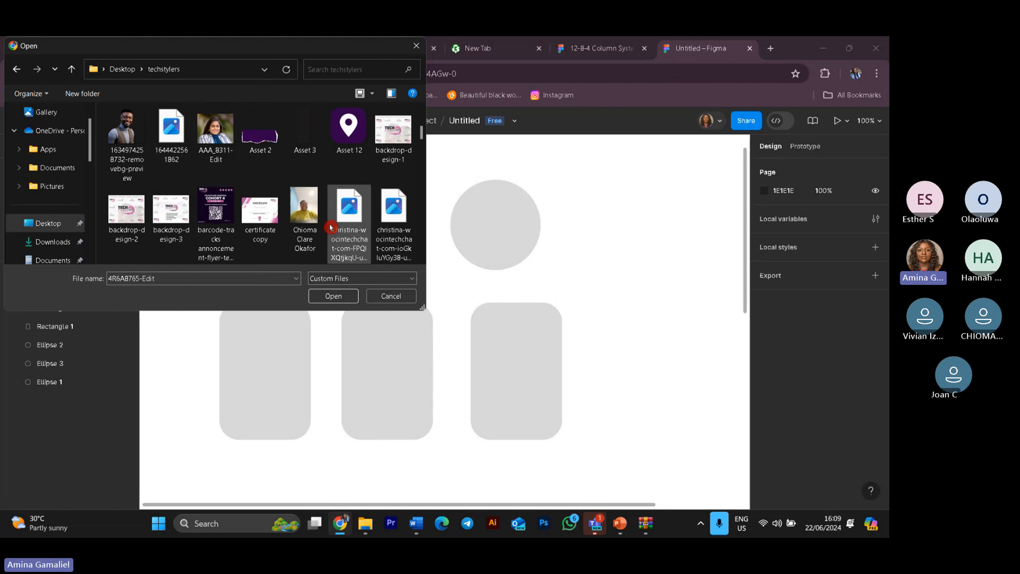
scroll(331, 228, down, 1)
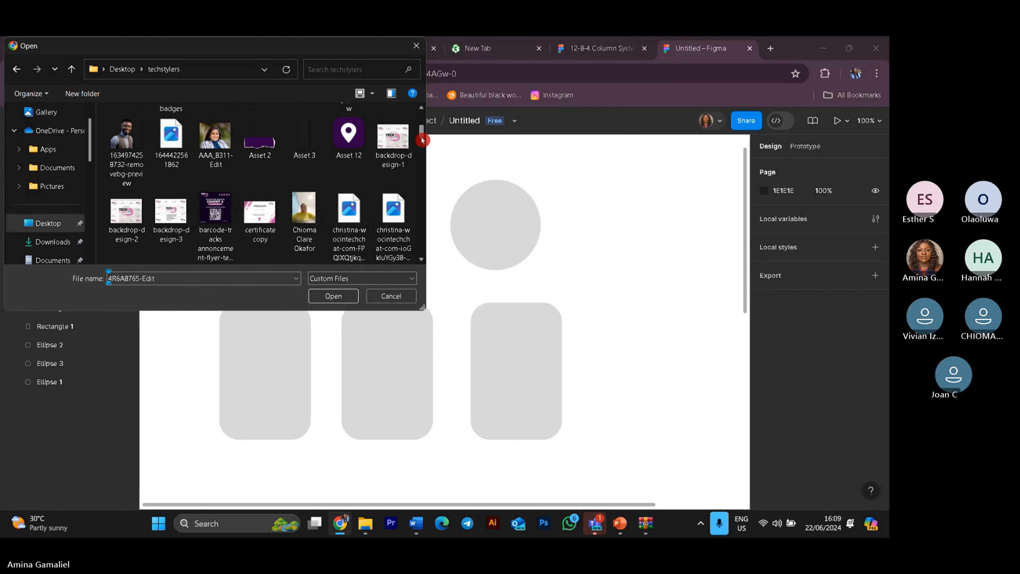
drag(422, 141, 426, 182)
ctrl+click(184, 165)
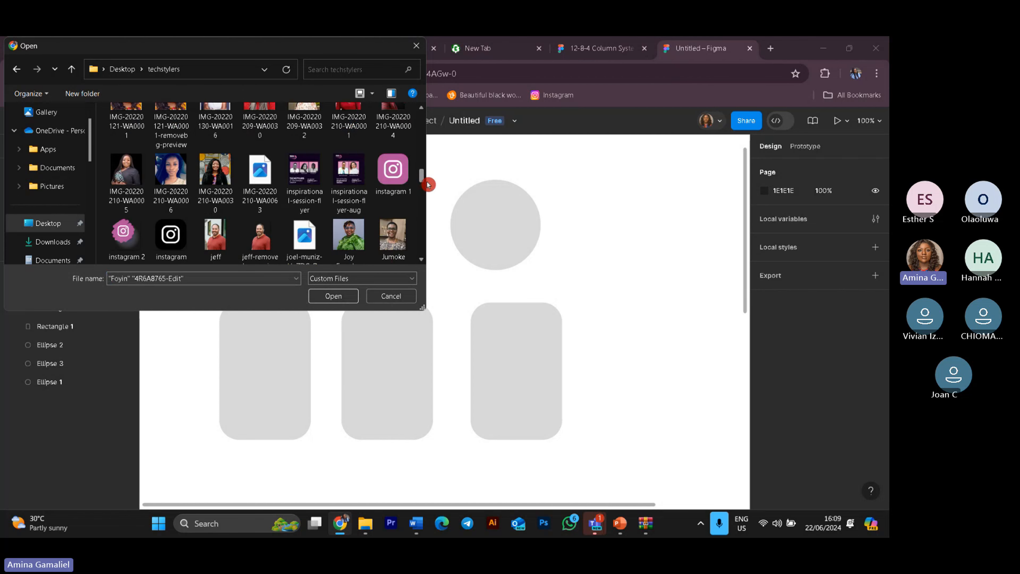
ctrl+click(353, 240)
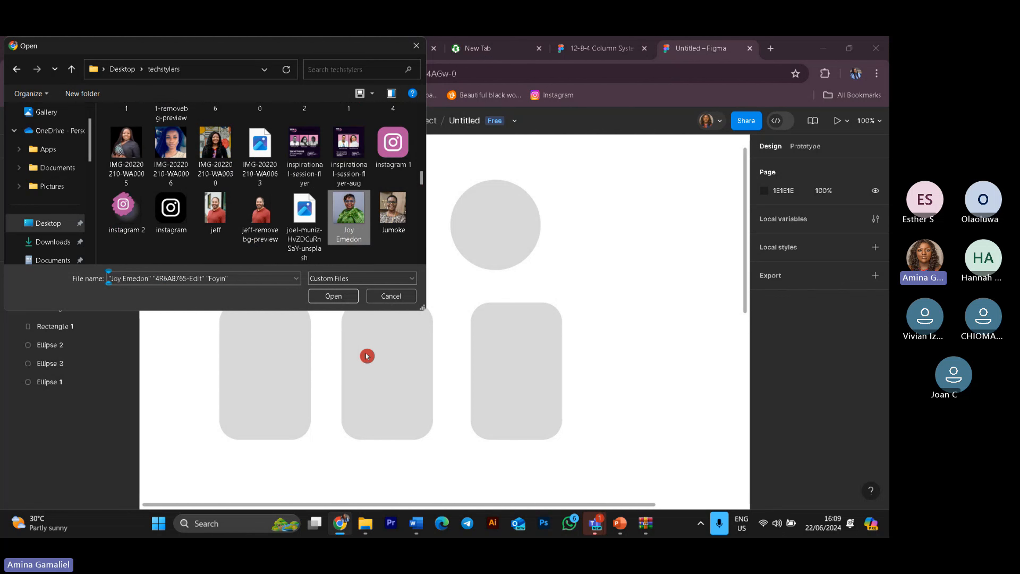
Step: Open the selected photos and choose to place all of them on the canvas
click(328, 298)
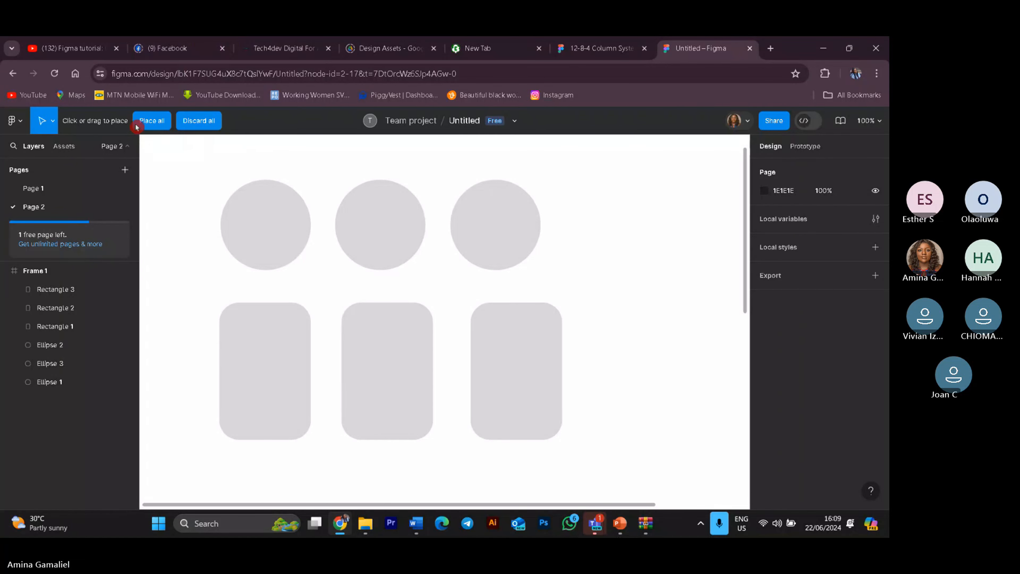
click(154, 125)
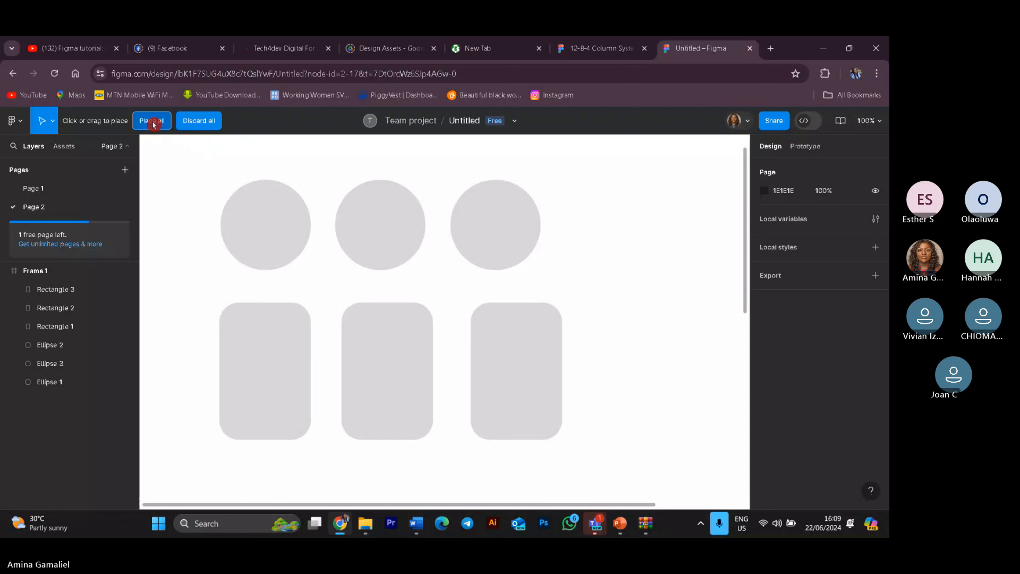
Step: Place all the selected photos on the canvas, then undo the placement
click(152, 121)
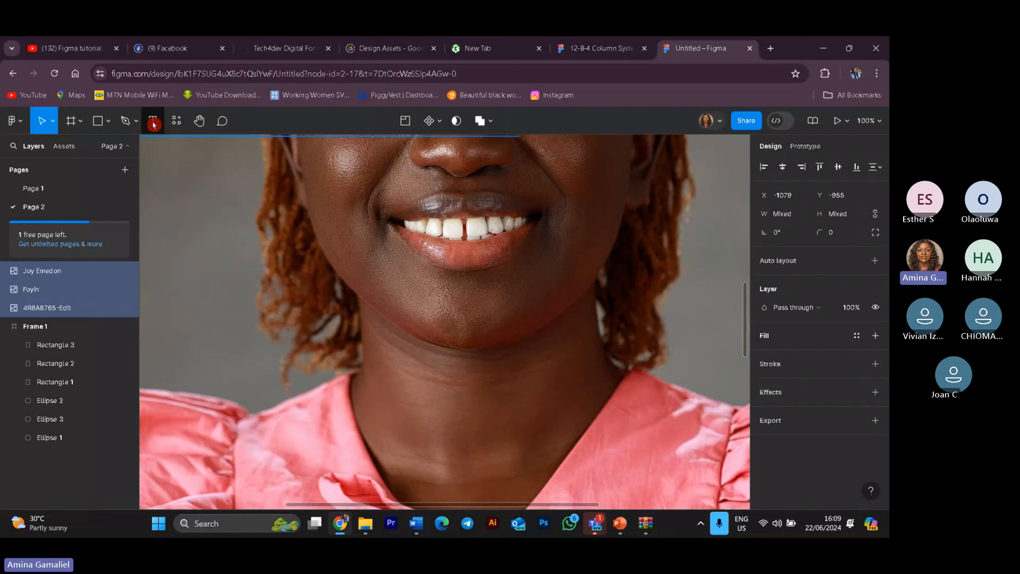
key(ctrl+z)
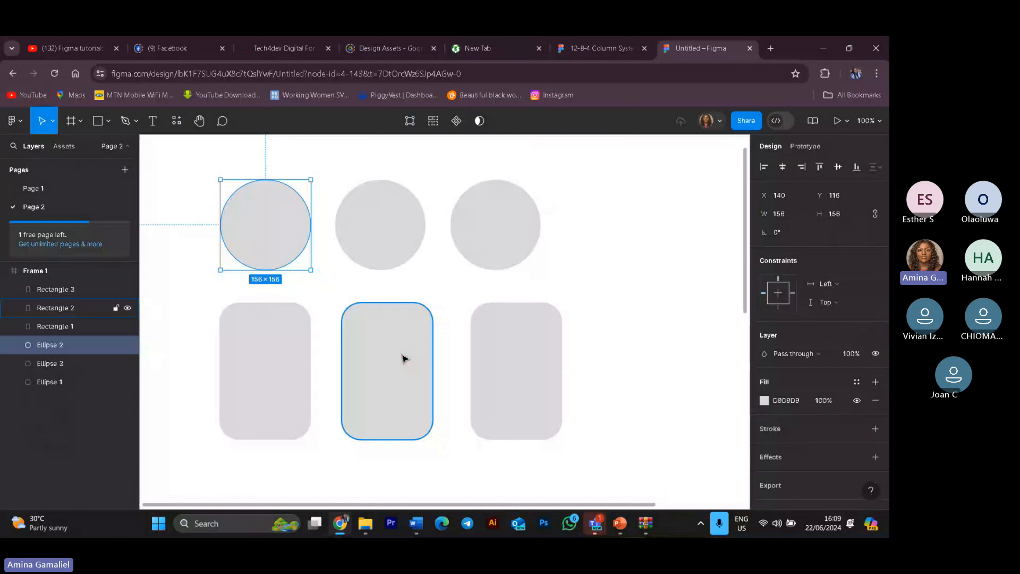
Step: Start placing an image again and select the 4R6A8765-Edit photo in the techstylers folder
click(13, 121)
click(58, 203)
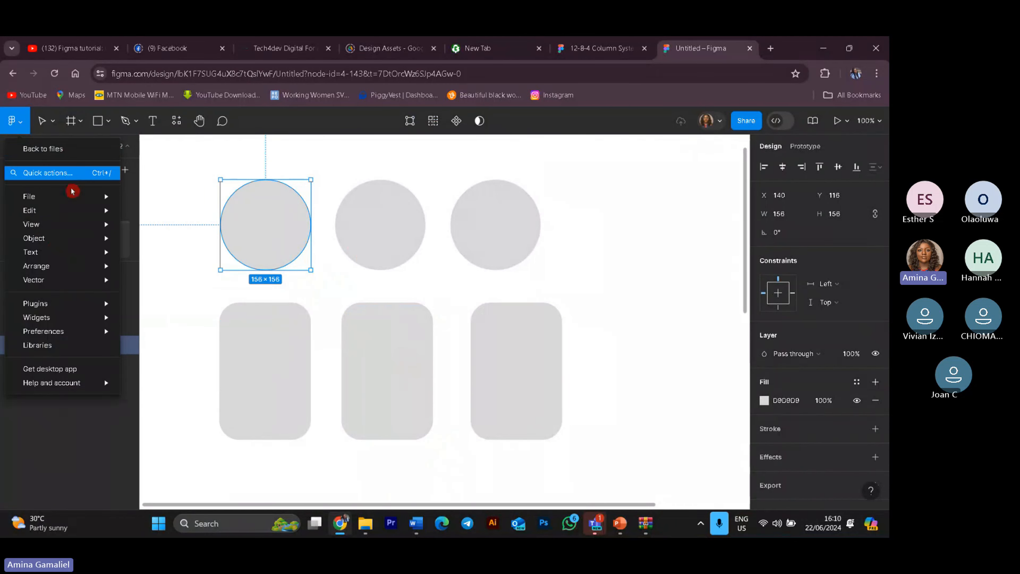
mouse_move(73, 195)
click(237, 249)
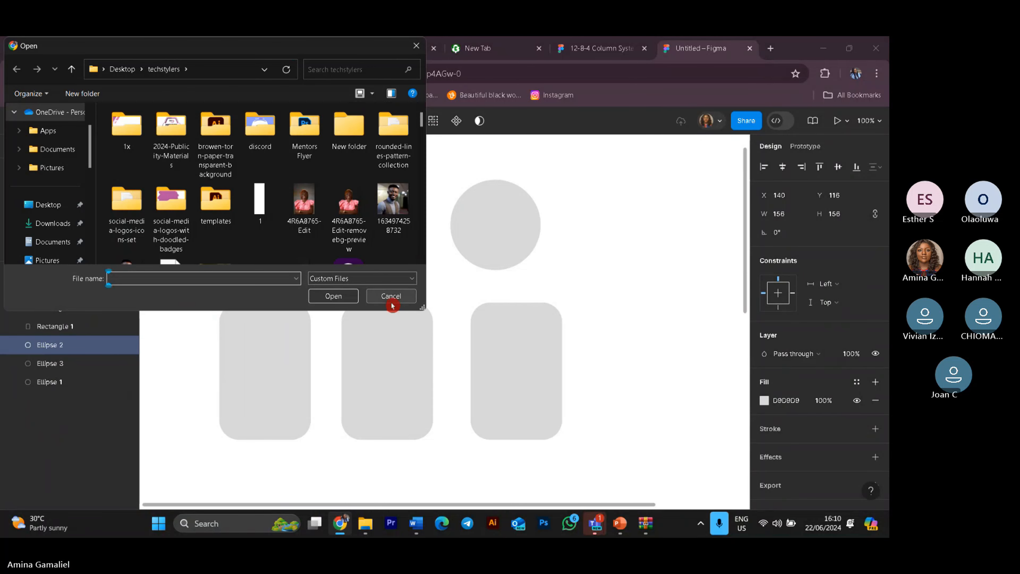
click(318, 212)
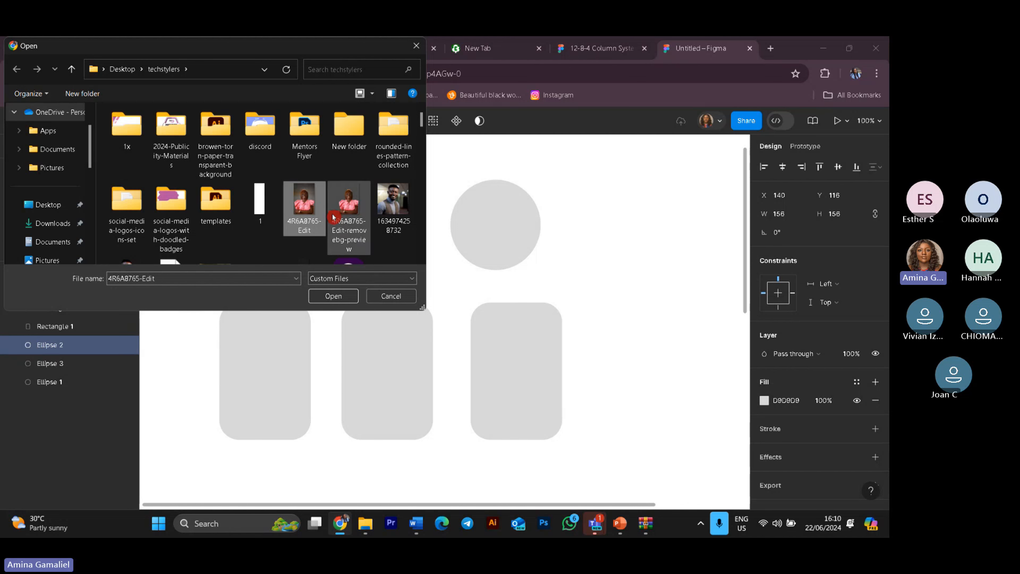
scroll(355, 246, down, 1)
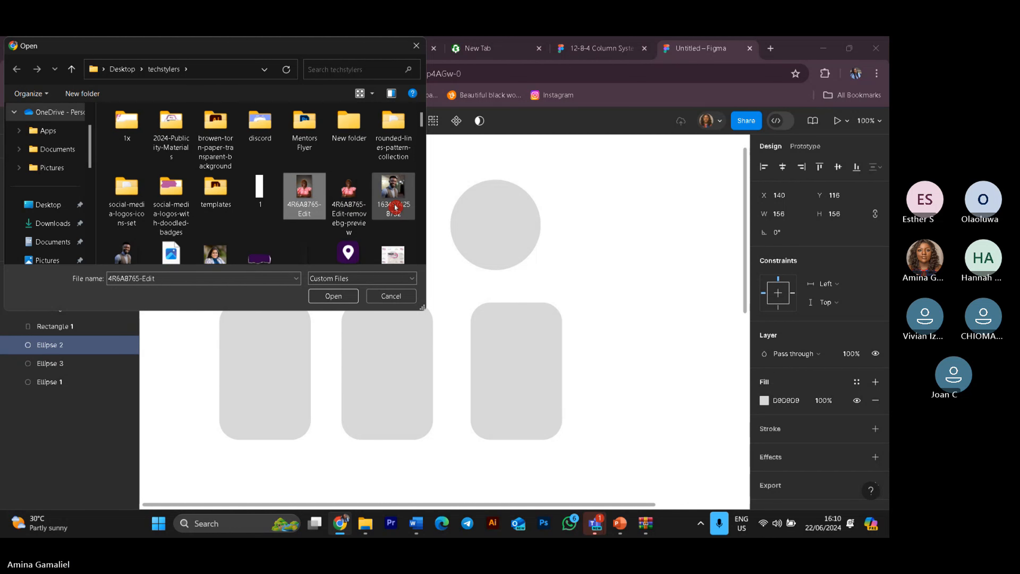
drag(422, 123, 424, 162)
ctrl+click(182, 143)
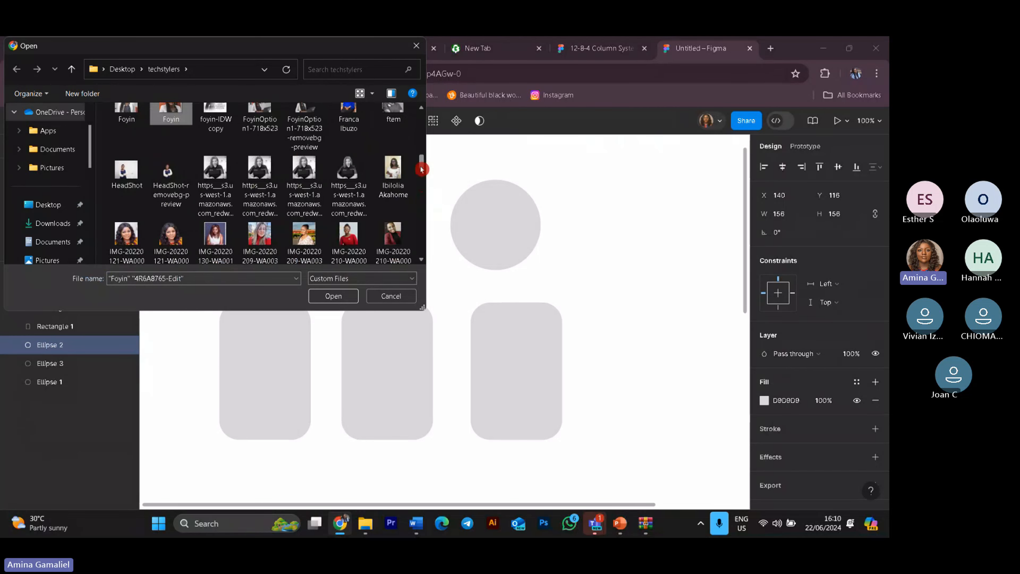
drag(422, 166, 421, 190)
ctrl+click(349, 209)
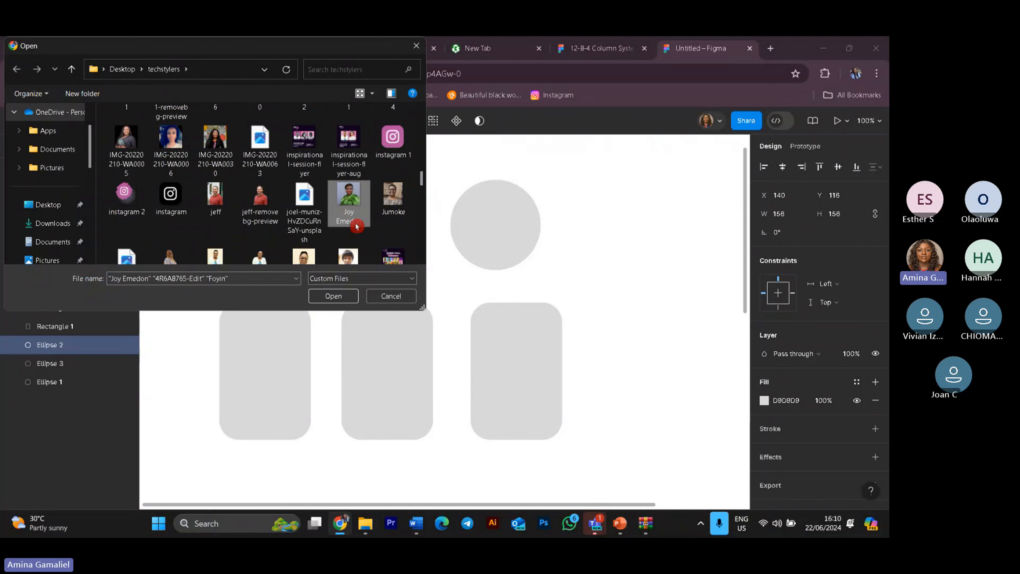
click(335, 299)
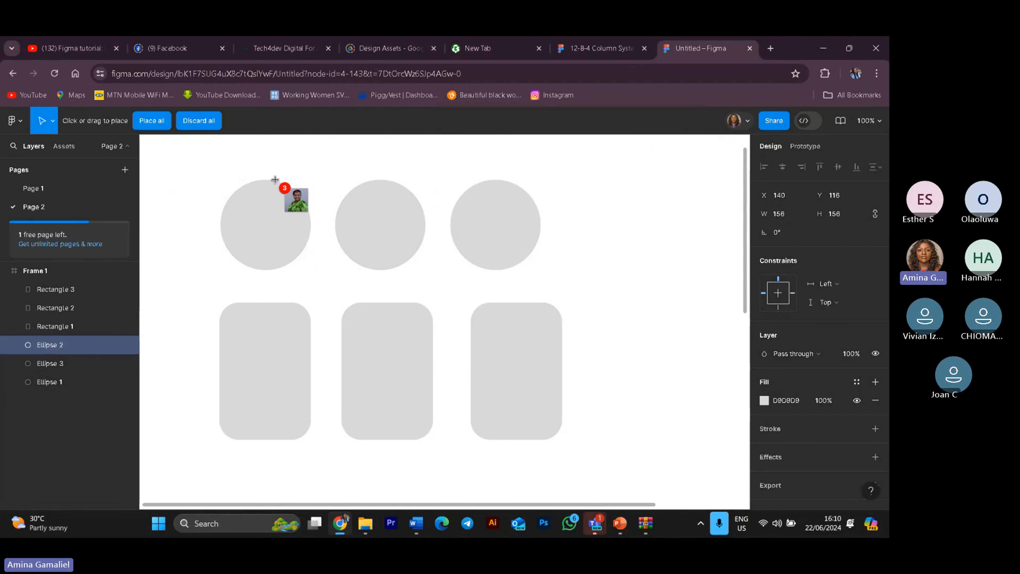
Step: Place the three photos into the three circles, one photo per circle, then deselect
click(542, 486)
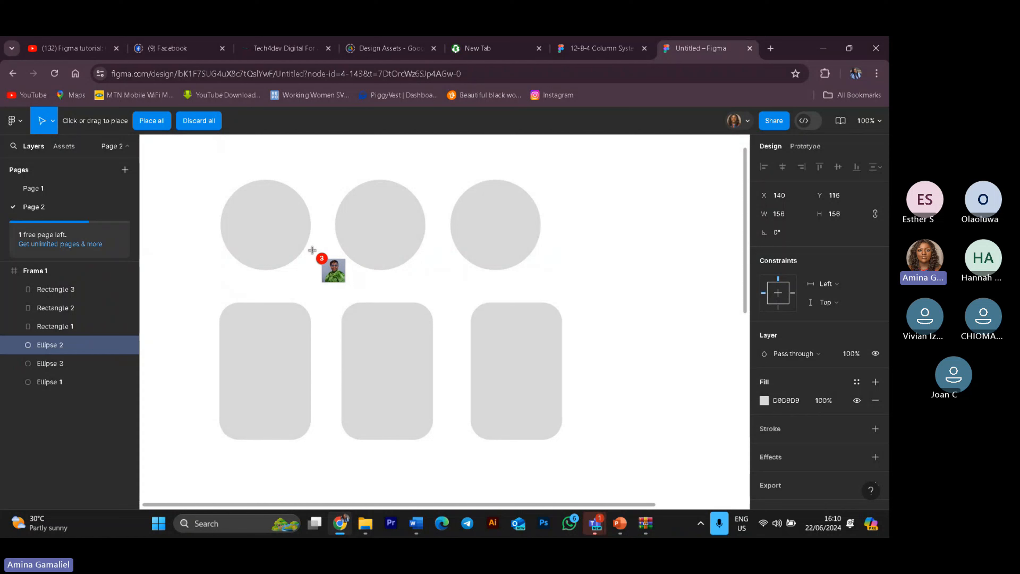
click(250, 217)
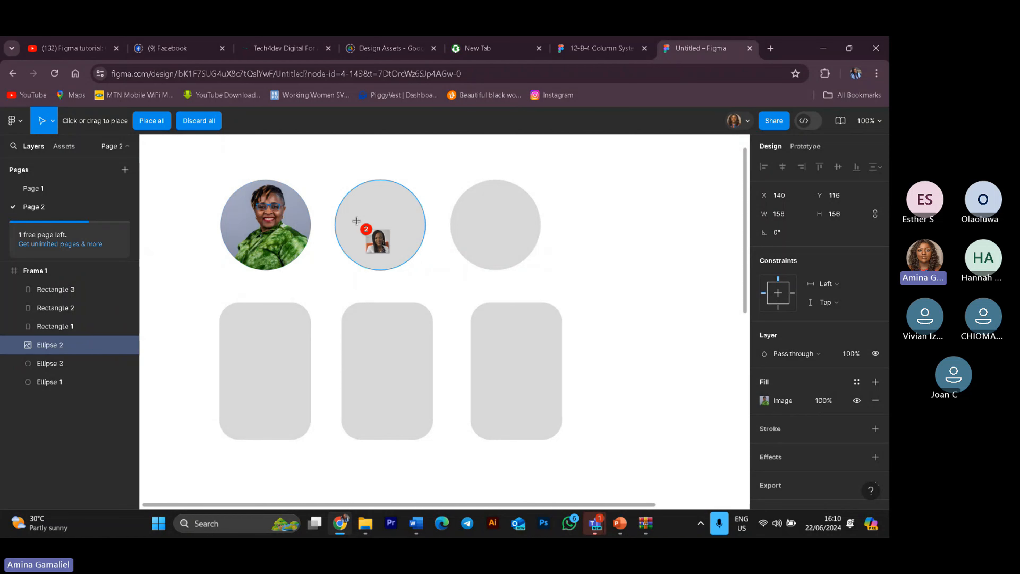
click(355, 219)
click(494, 220)
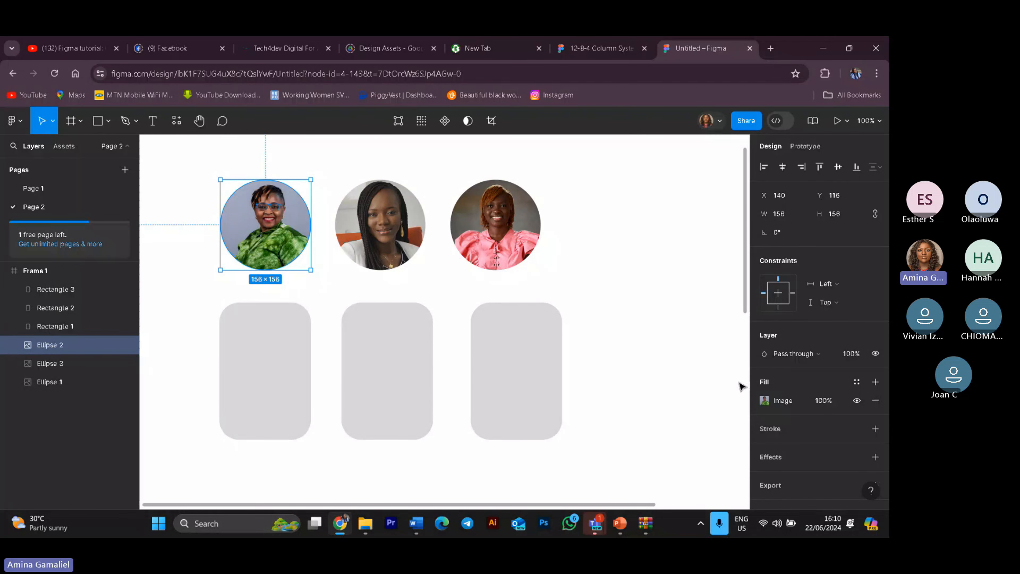
click(669, 377)
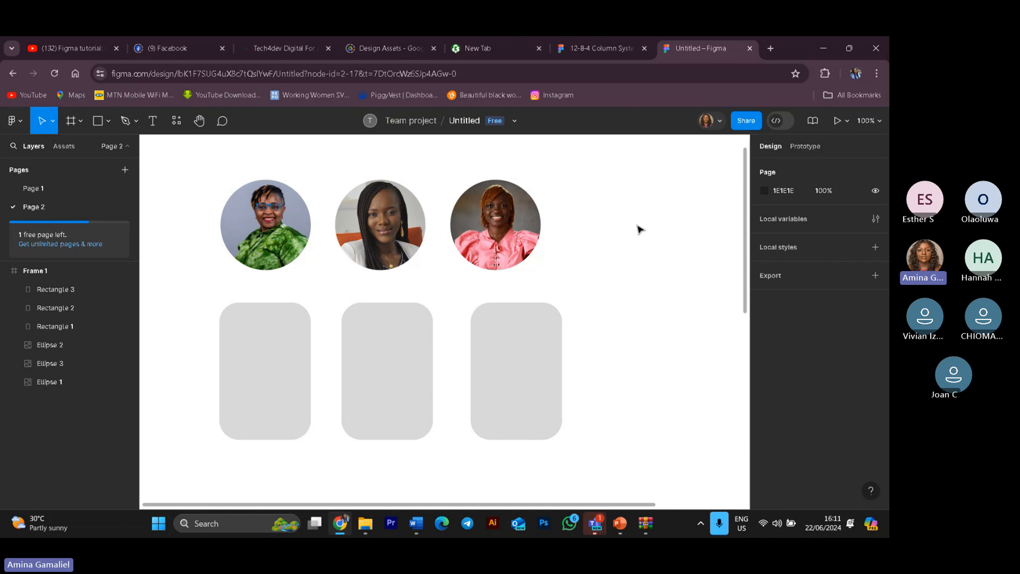
Step: Open plugin management and browse more plugins in the Figma Community
click(24, 124)
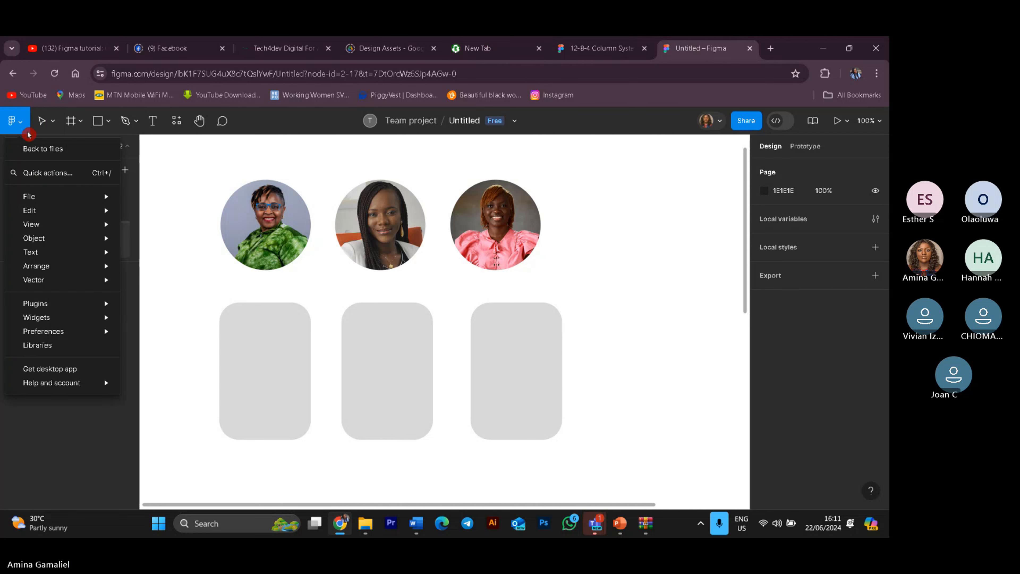
mouse_move(96, 331)
mouse_move(108, 305)
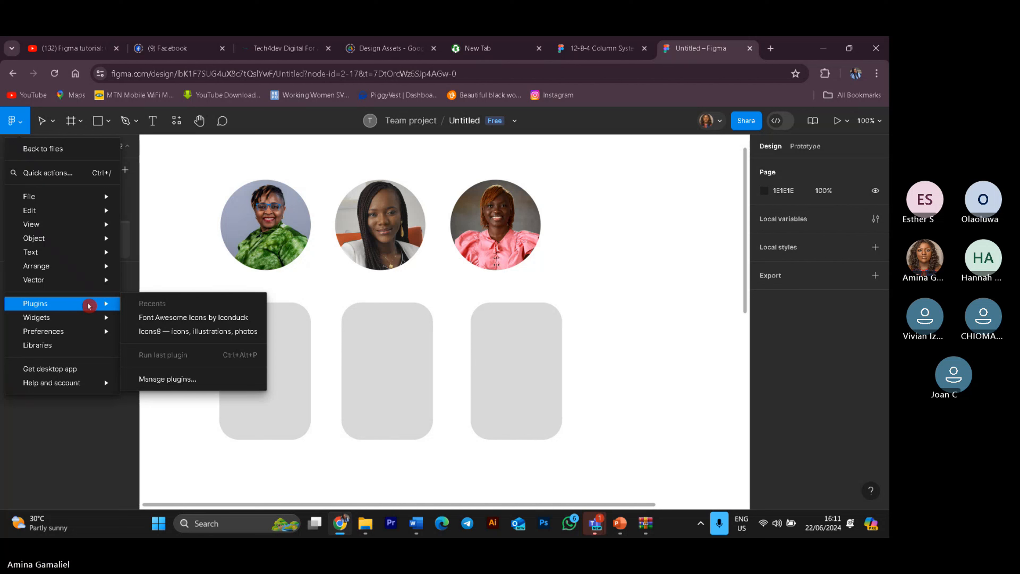
click(205, 384)
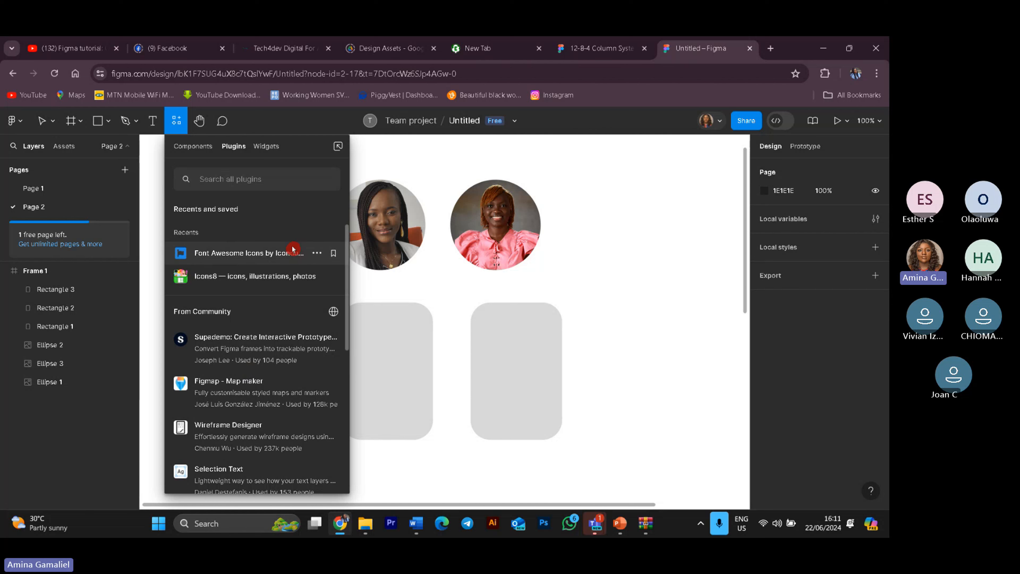
scroll(263, 375, down, 5)
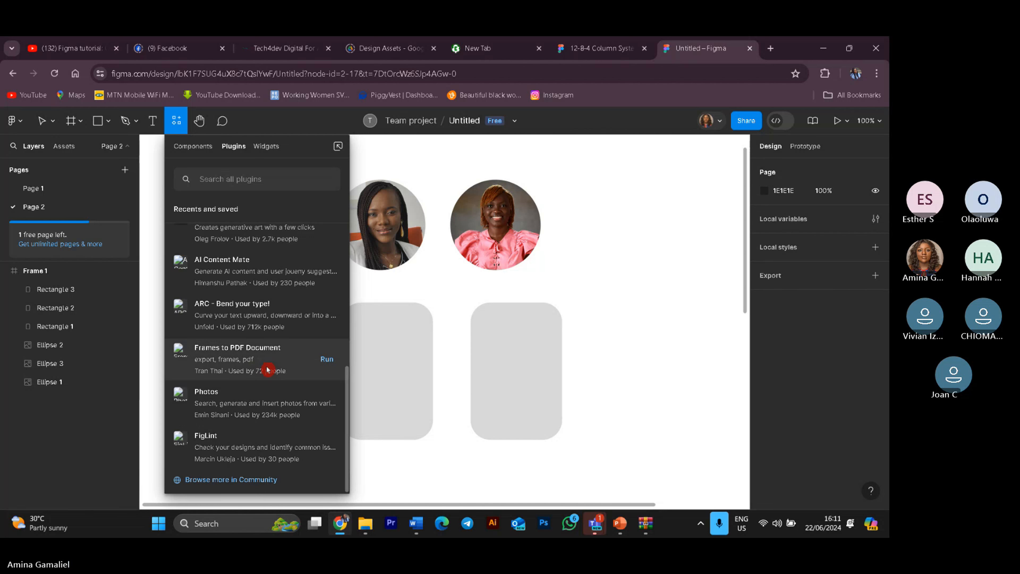
click(240, 480)
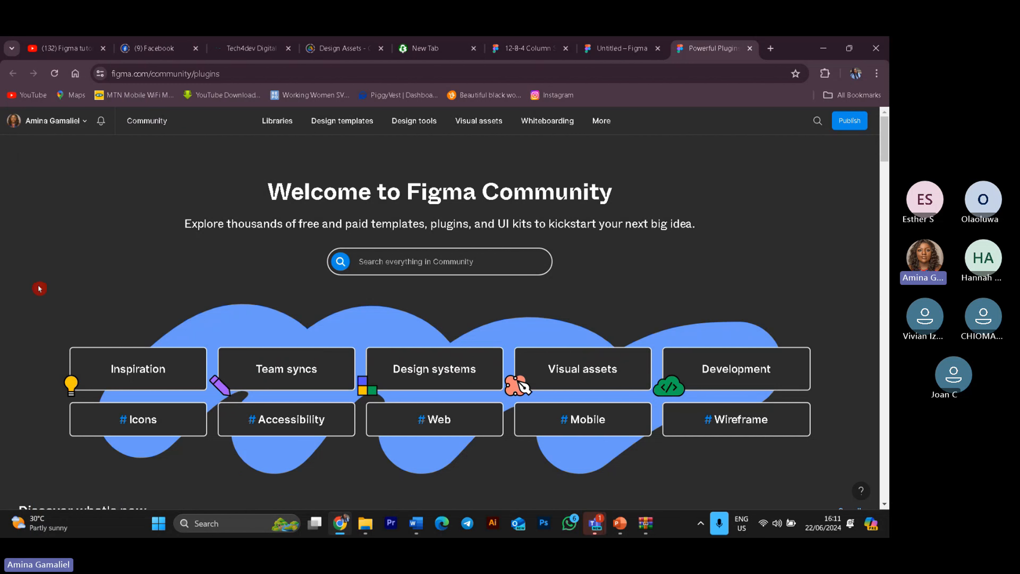
Step: Search the Figma Community for "plugins" and filter the results to plugins only
click(294, 125)
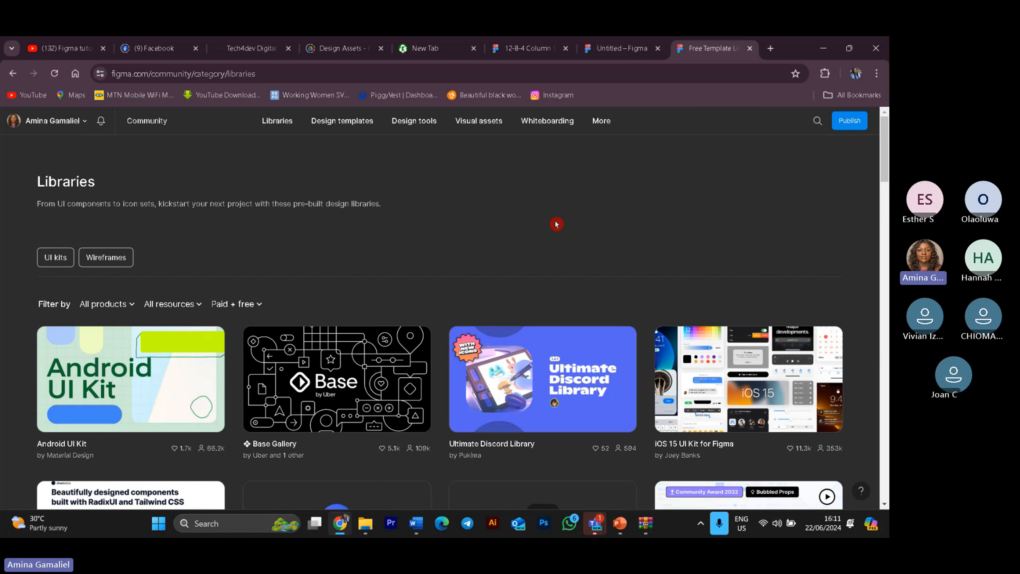
mouse_move(374, 129)
click(820, 120)
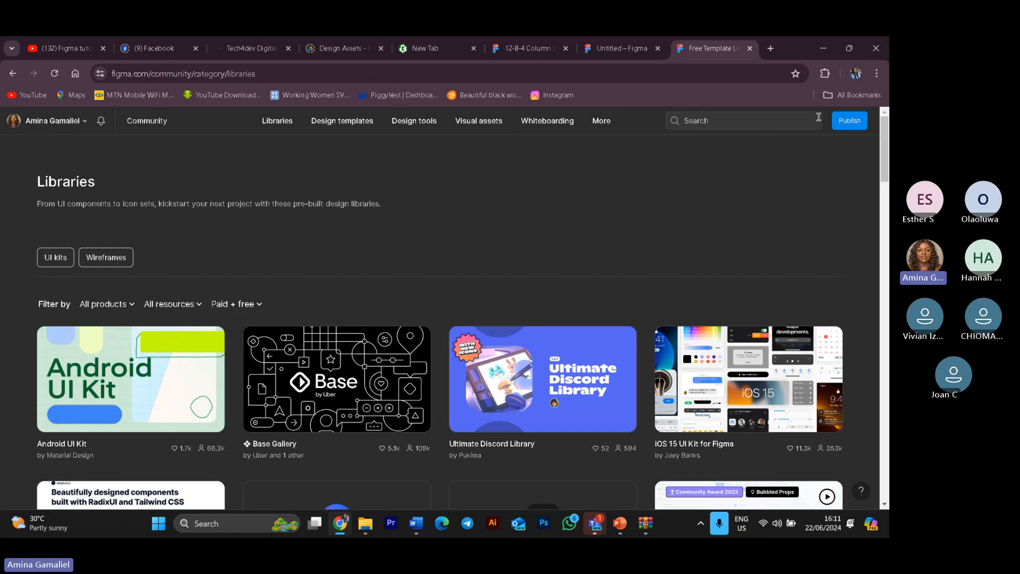
click(804, 115)
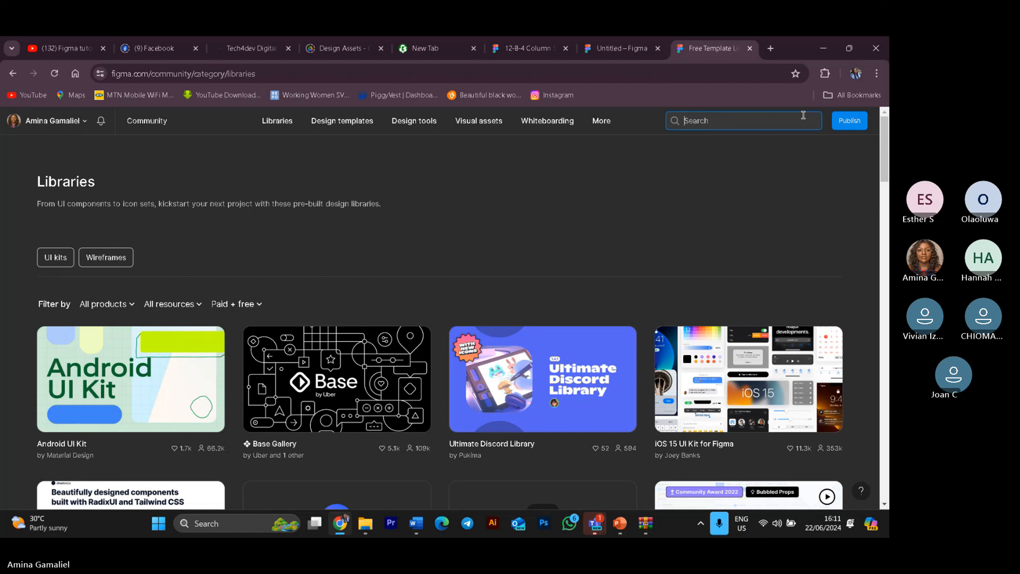
text(pl)
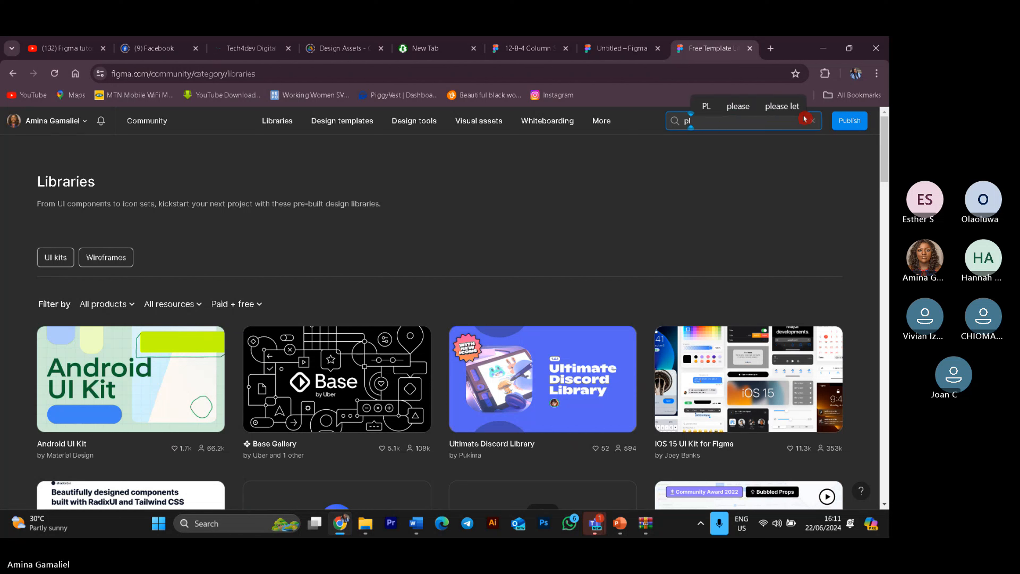
text(ugin)
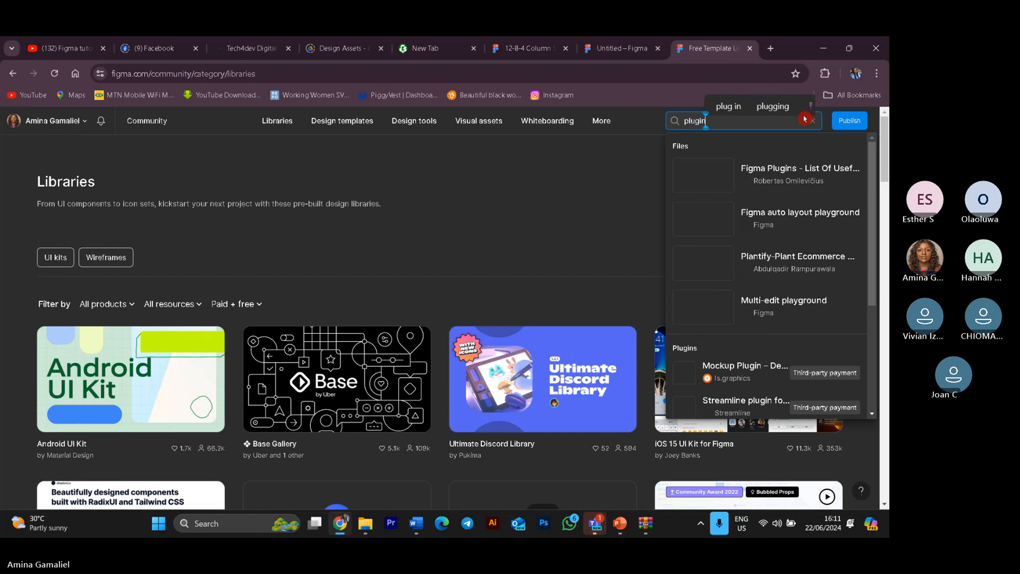
text(s)
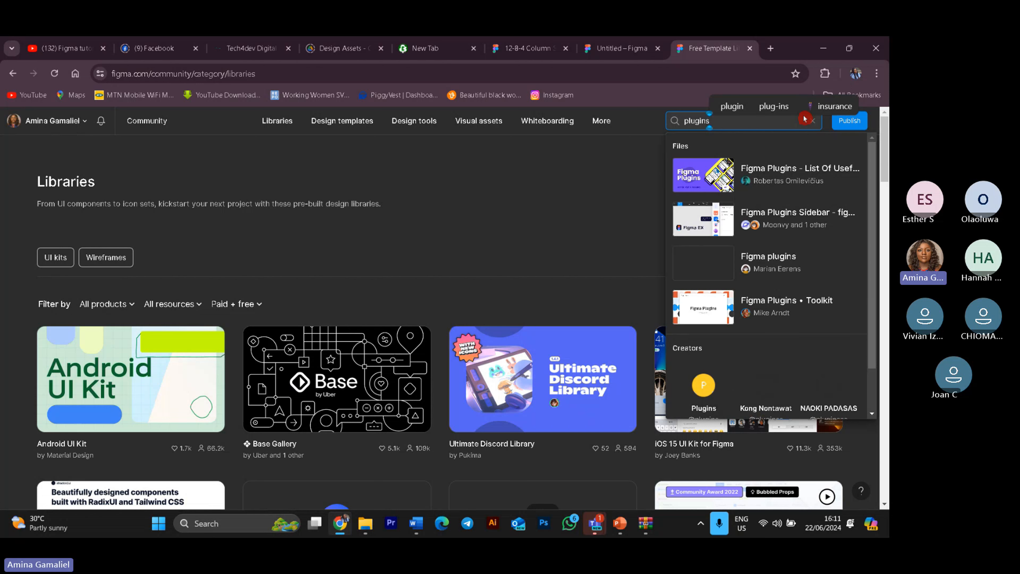
key(Return)
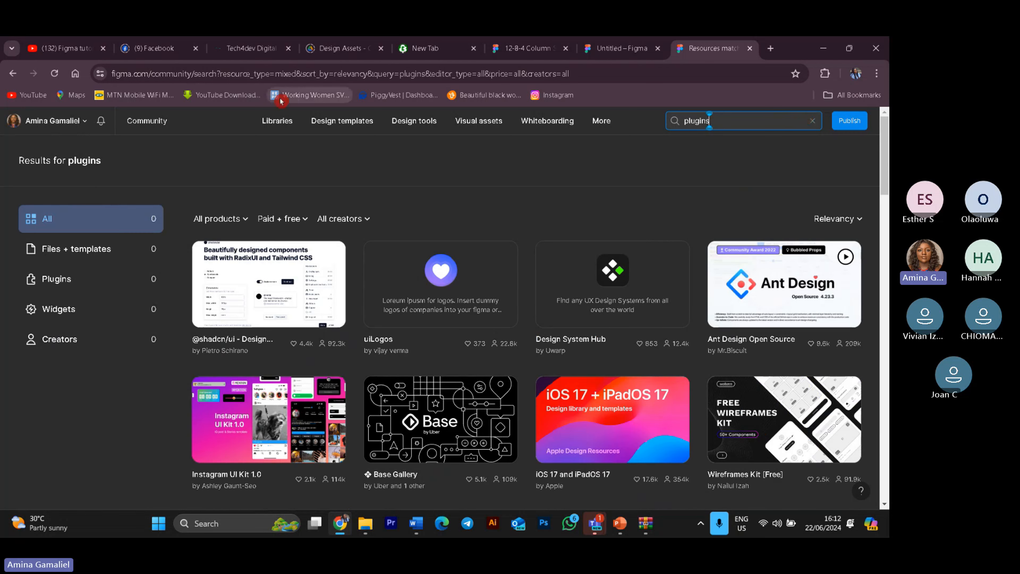
click(69, 284)
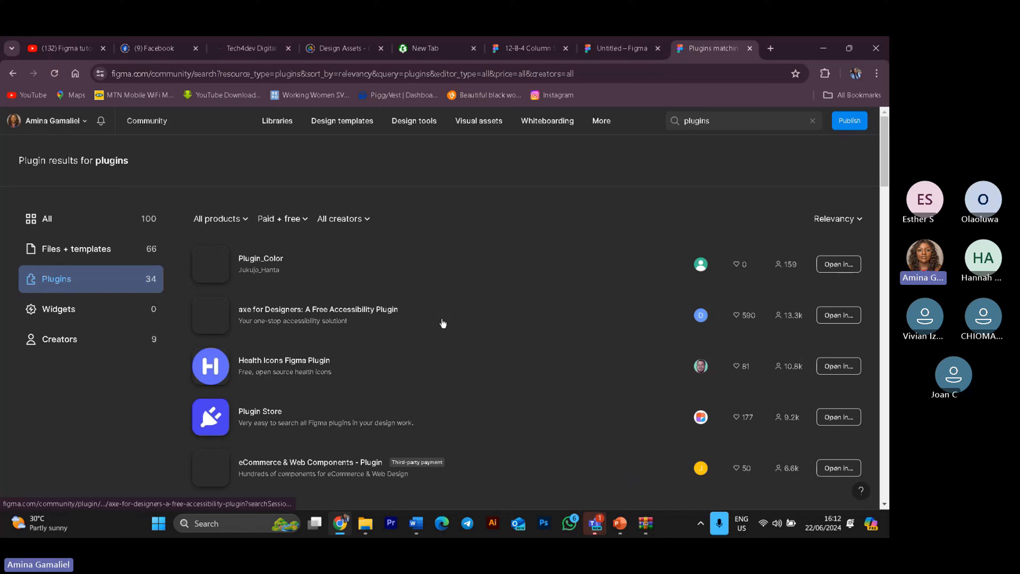
Step: Return to the design file and search the plugins for "unplash", opening the Unsplash plugin's details
click(630, 41)
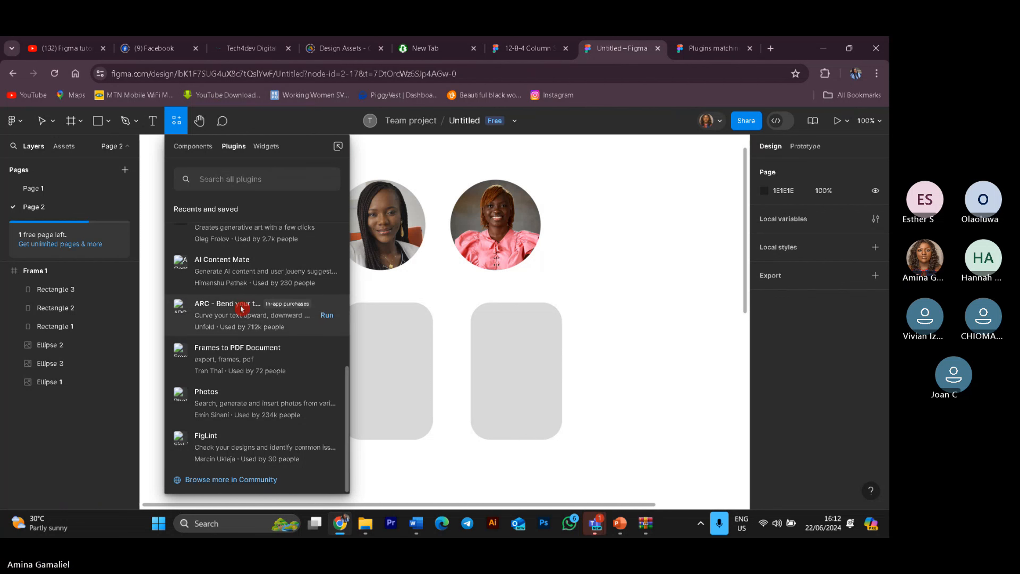
click(246, 478)
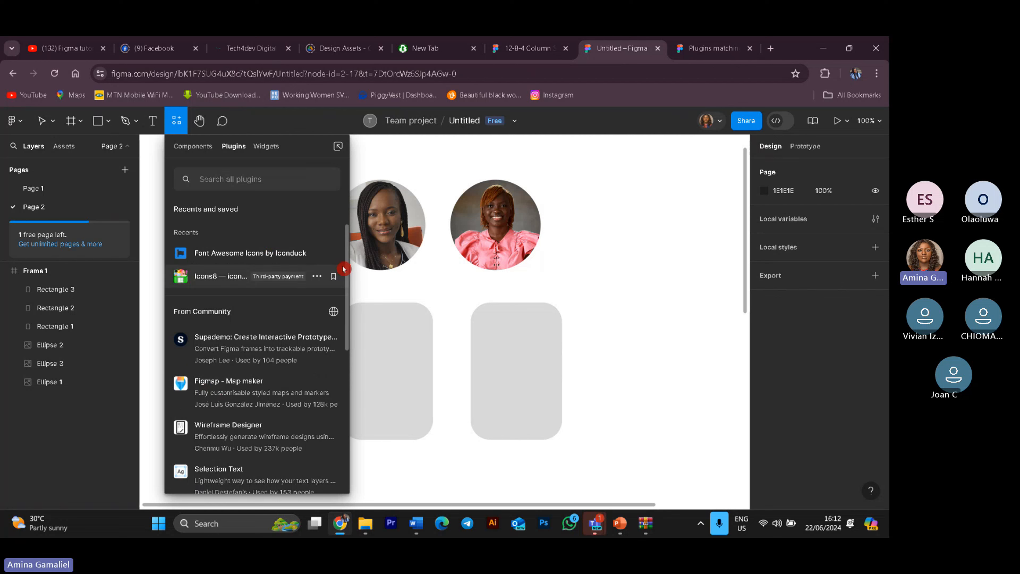
click(201, 178)
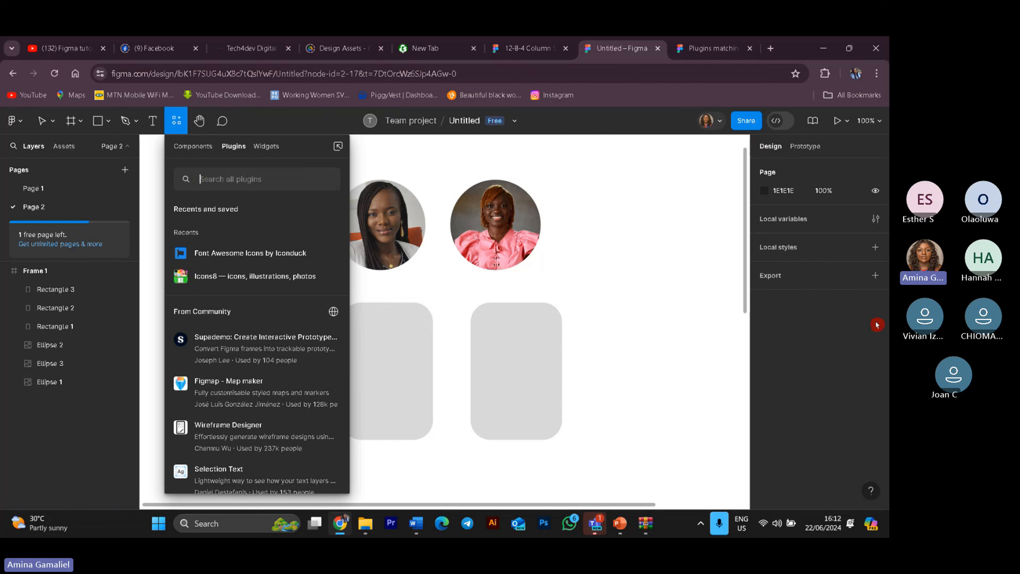
text(unp)
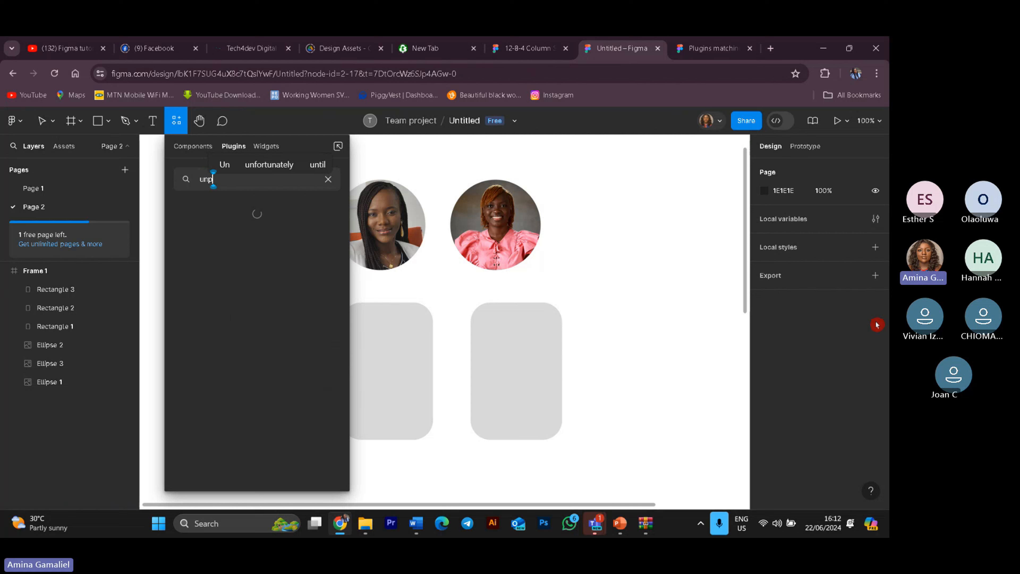
text(lash)
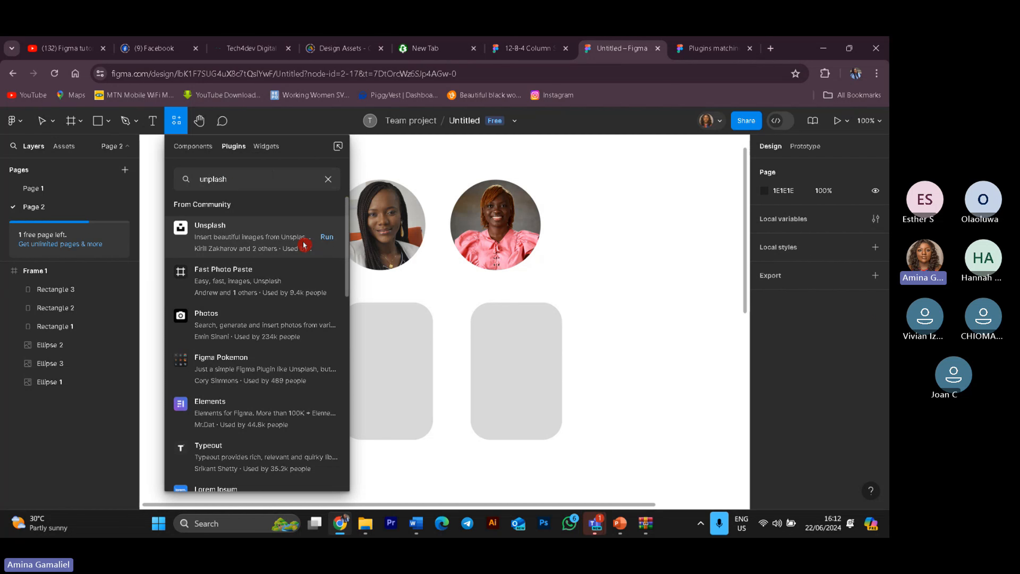
click(304, 244)
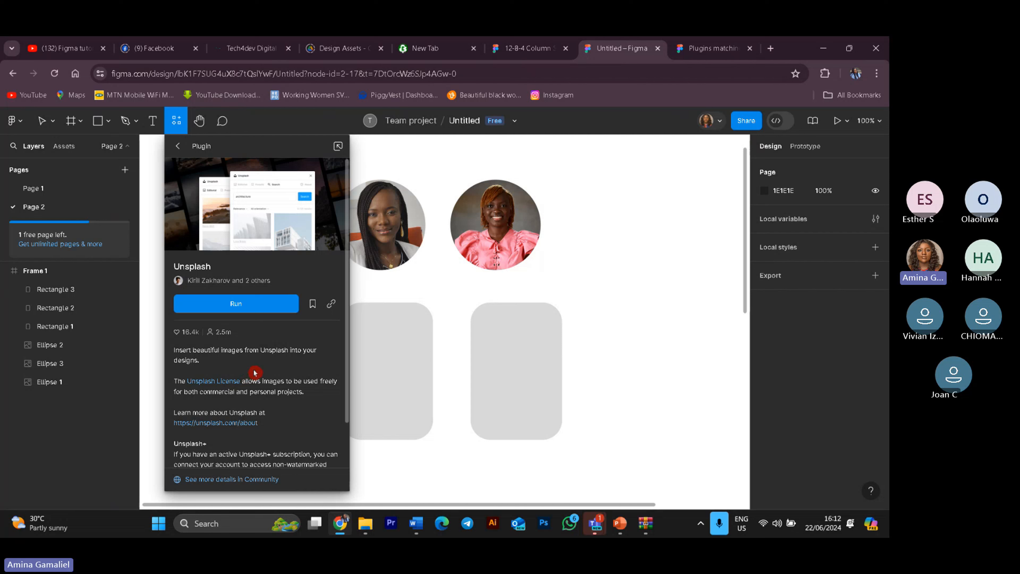
Step: Run the Unsplash plugin and move its window beside the shapes on the canvas
scroll(254, 373, down, 3)
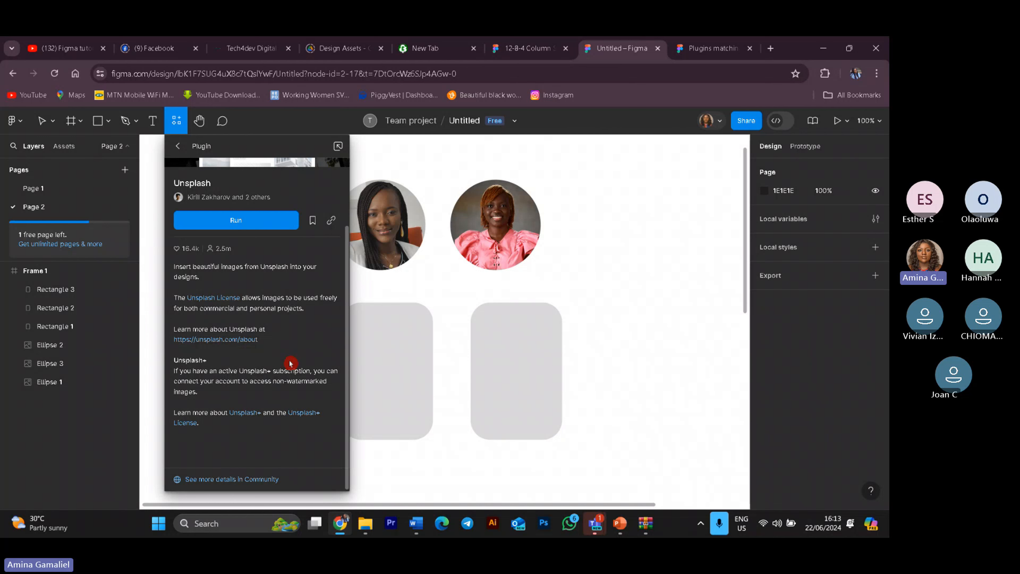
scroll(273, 360, up, 3)
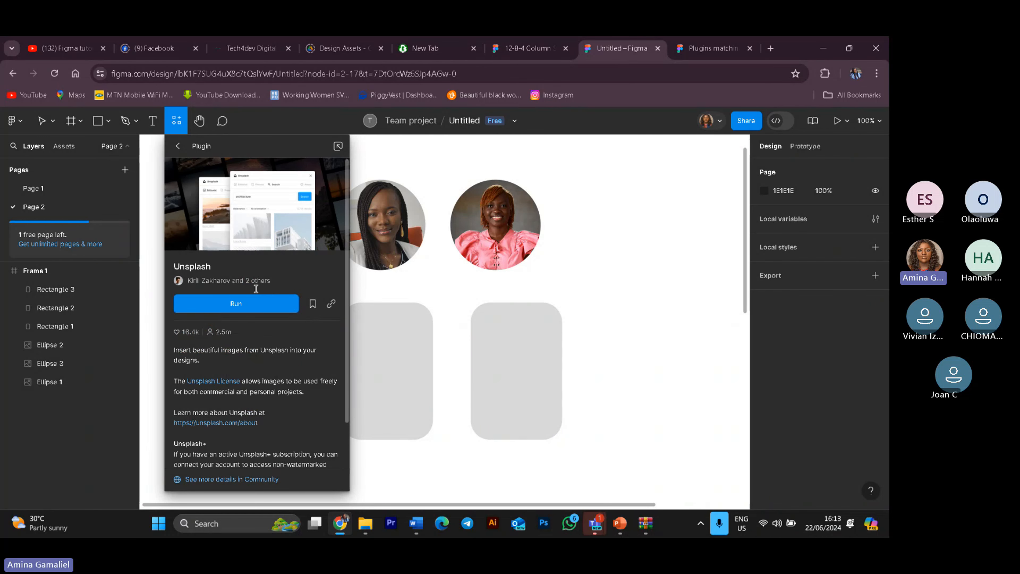
key(Escape)
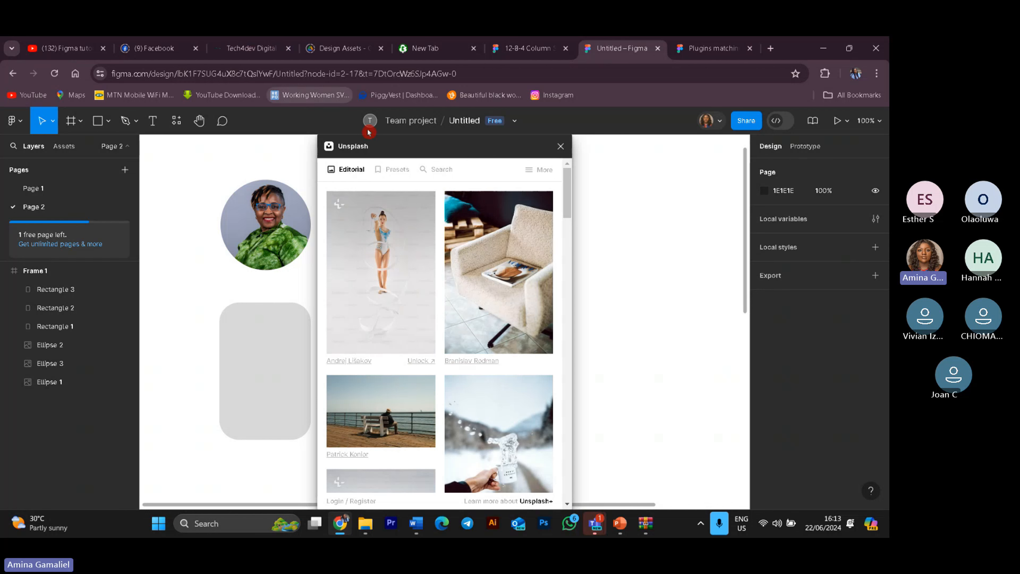
drag(461, 150, 743, 151)
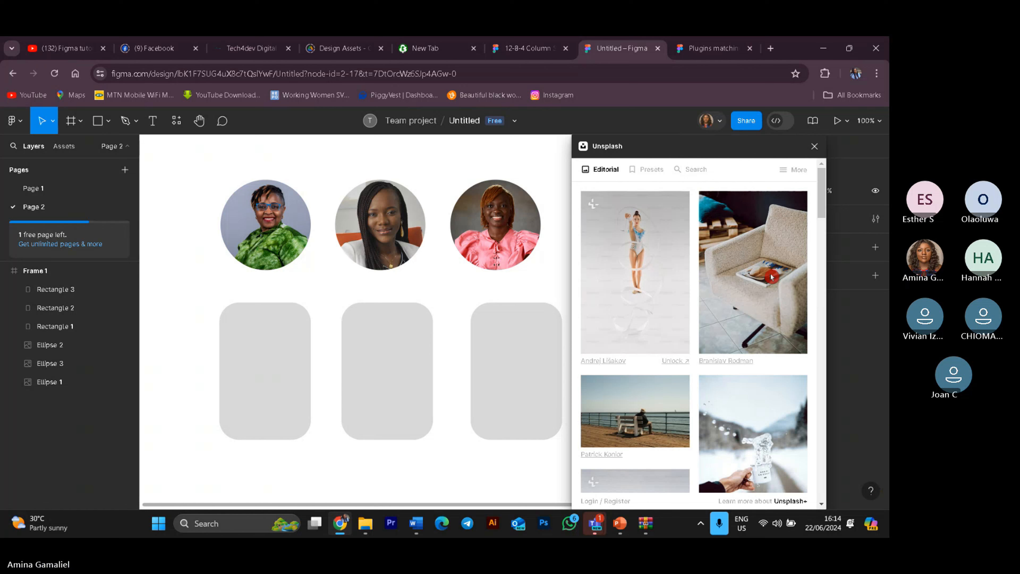
Step: Try dropping the Unsplash photo of a man at a desk into the first rounded rectangle, then delete the separately inserted image
scroll(753, 358, down, 10)
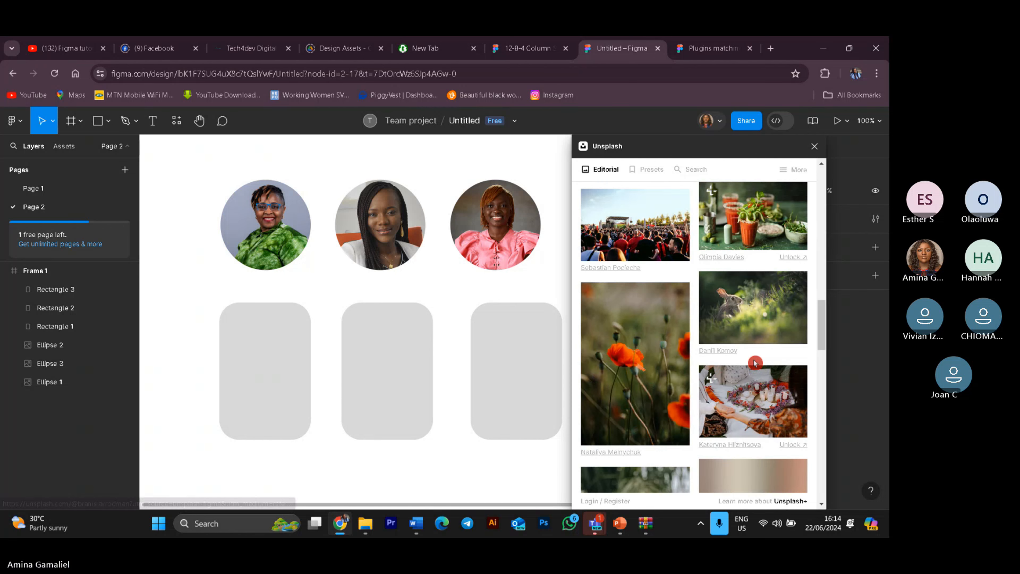
scroll(754, 358, up, 10)
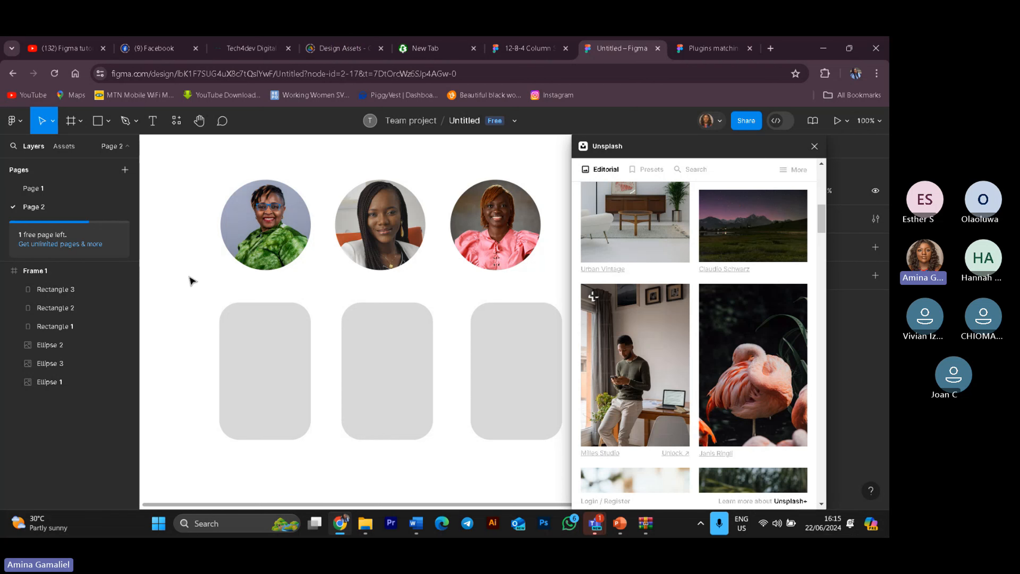
click(630, 387)
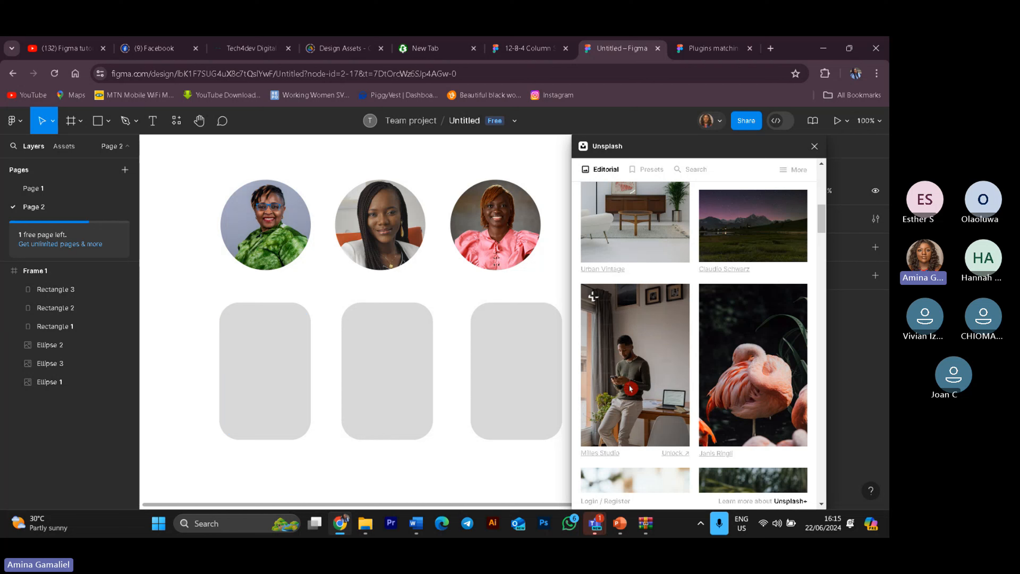
drag(630, 387, 268, 382)
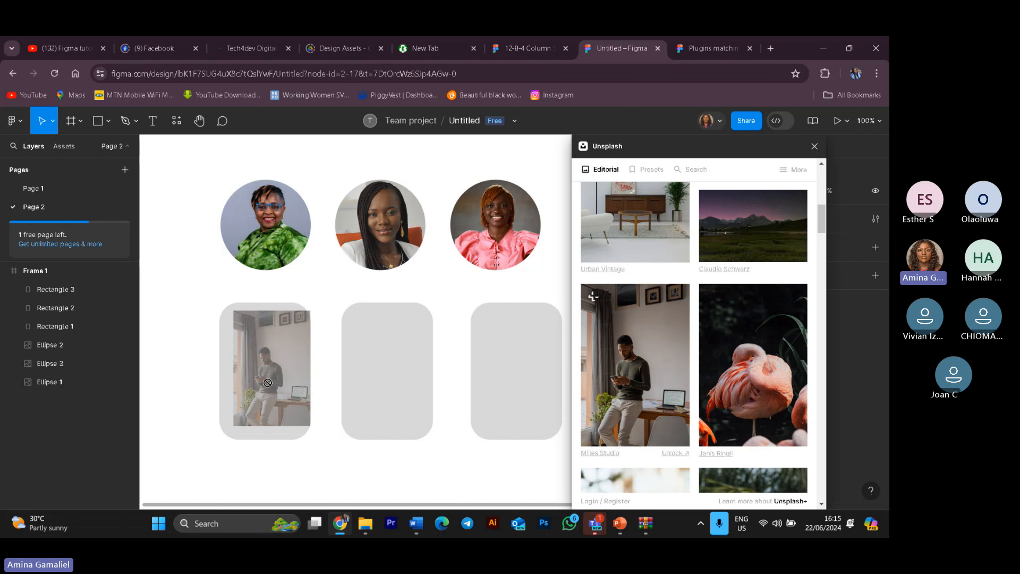
click(767, 388)
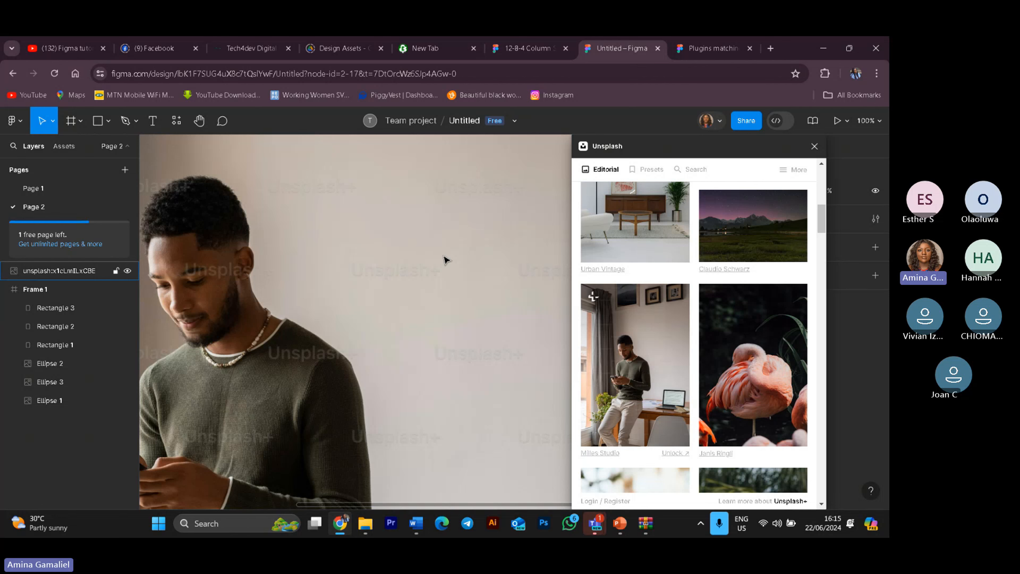
scroll(446, 261, down, 5)
scroll(450, 268, up, 6)
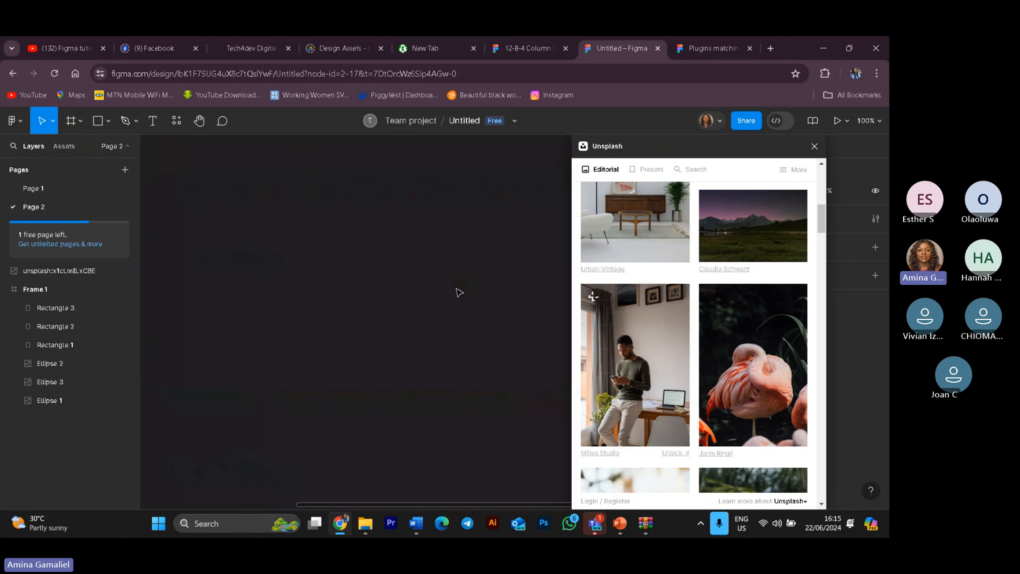
scroll(401, 274, up, 5)
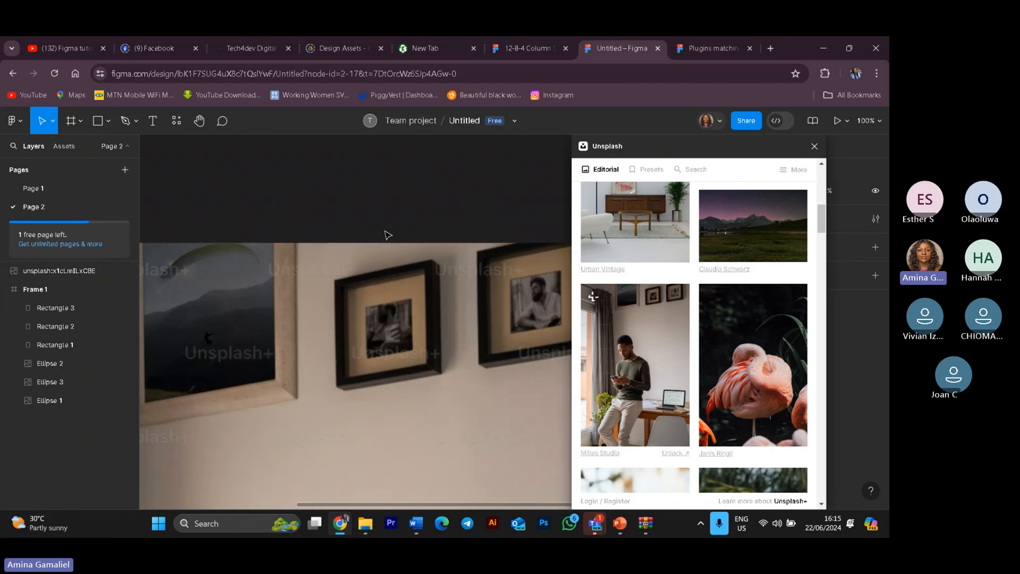
click(383, 253)
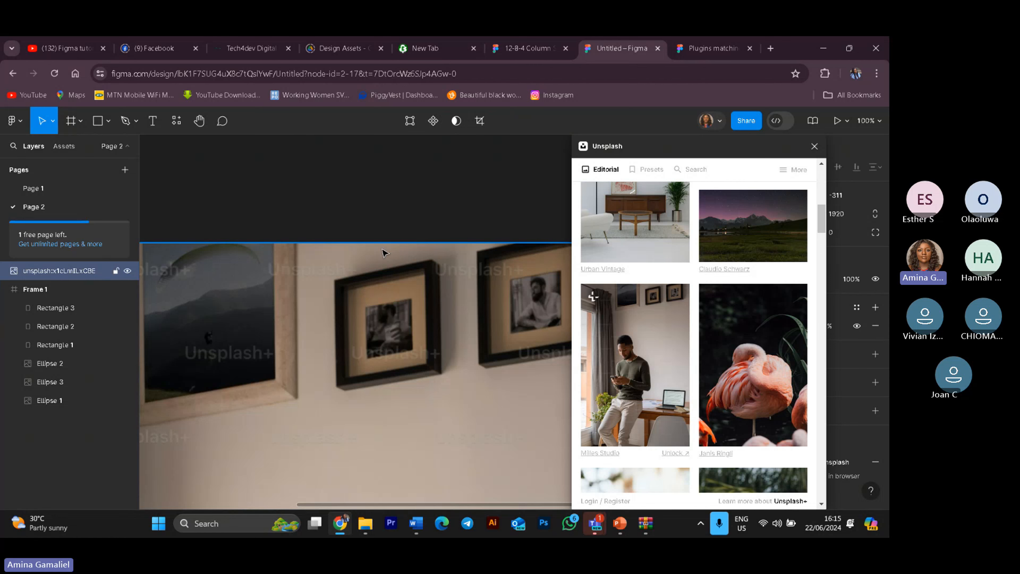
key(Delete)
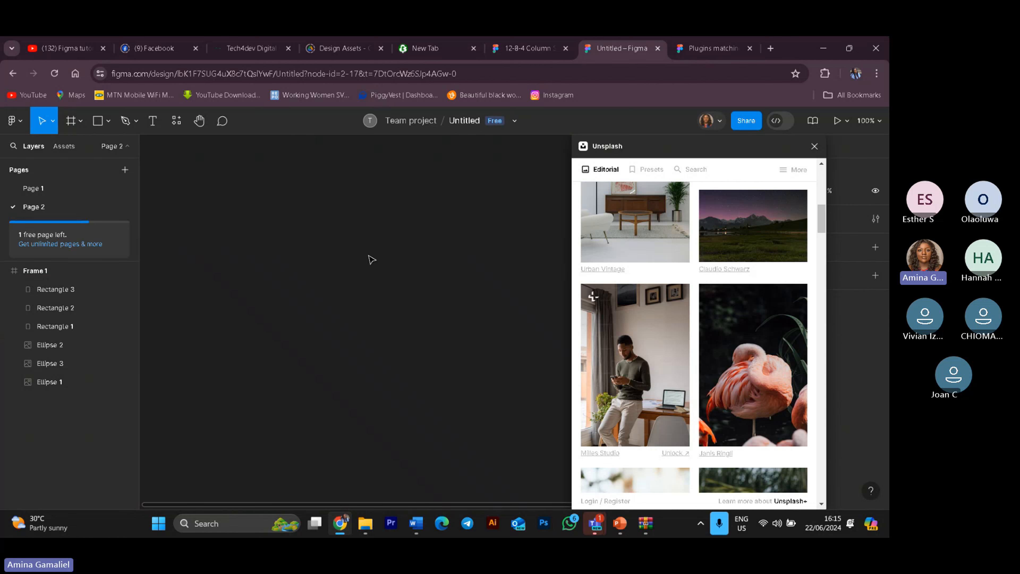
Step: Search the Unsplash plugin for "profile" images
scroll(400, 347, down, 10)
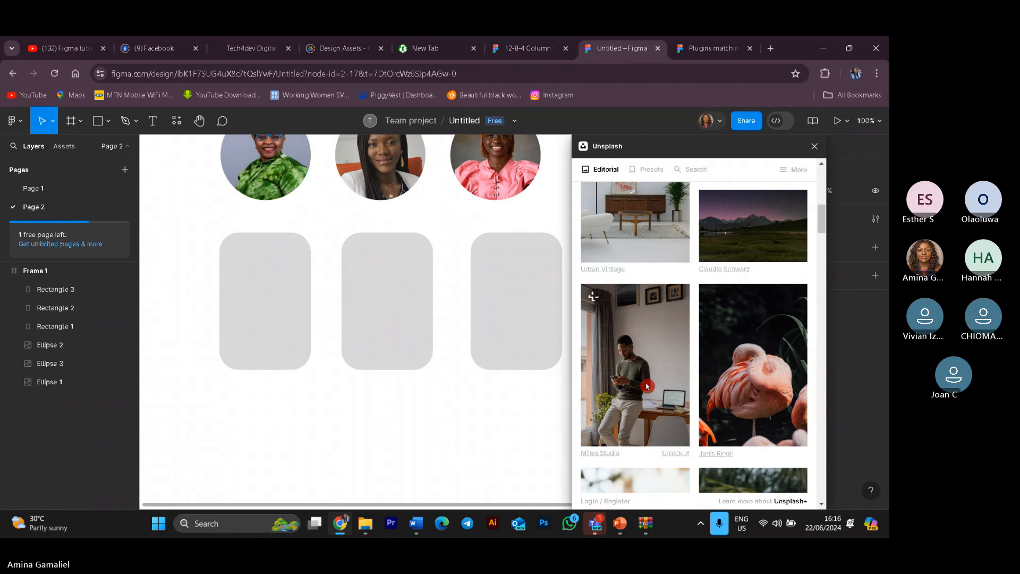
drag(771, 370, 711, 423)
scroll(711, 423, down, 5)
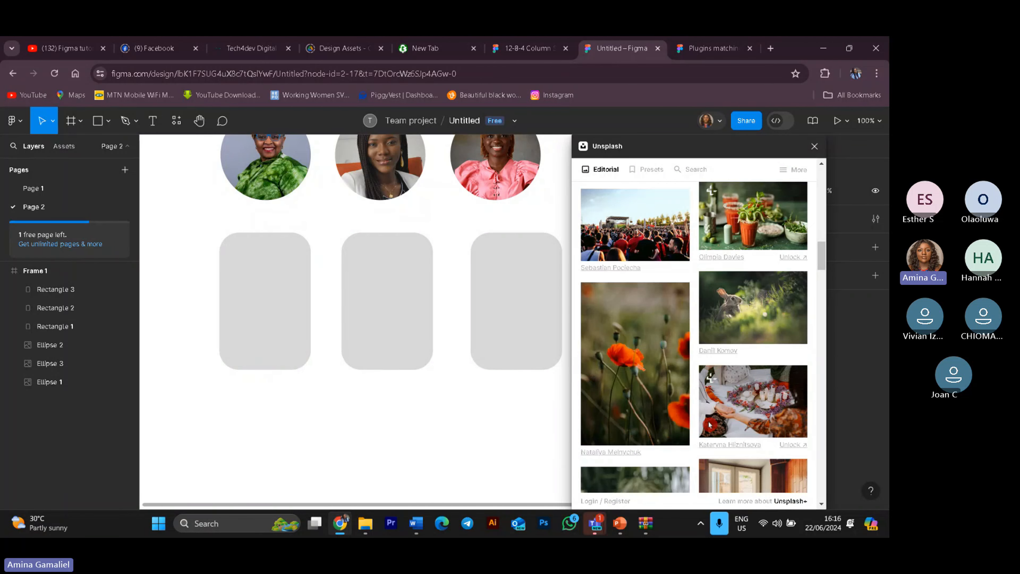
mouse_move(633, 398)
mouse_down()
mouse_move(345, 369)
mouse_move(269, 329)
mouse_move(515, 391)
mouse_move(635, 392)
mouse_up()
scroll(704, 377, up, 5)
scroll(704, 377, up, 3)
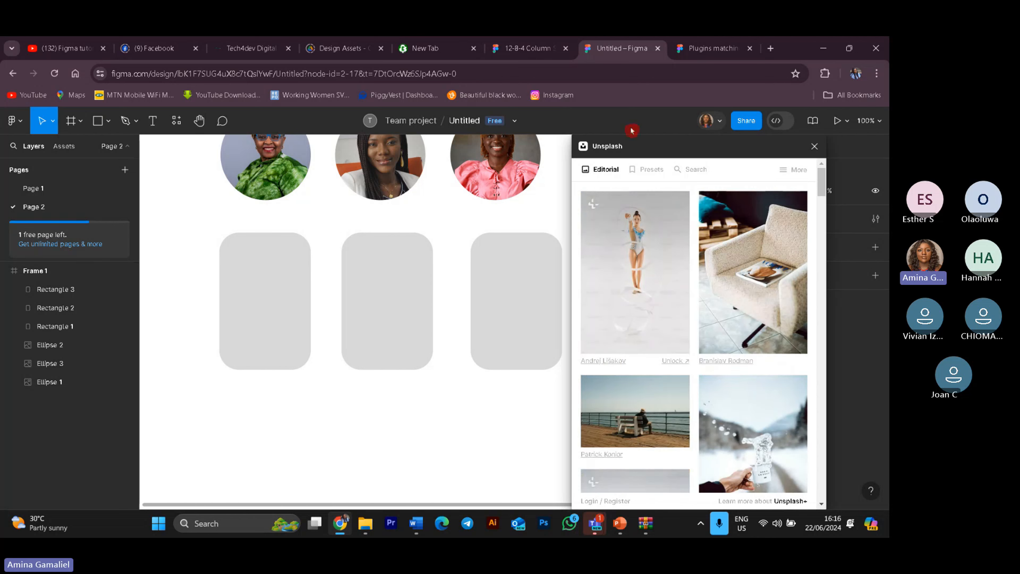
click(679, 170)
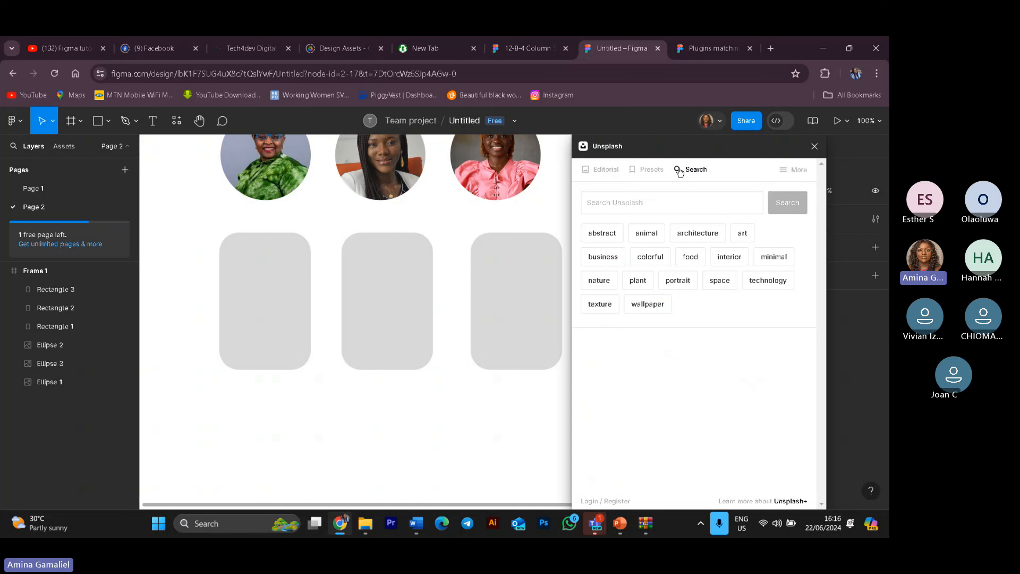
click(681, 195)
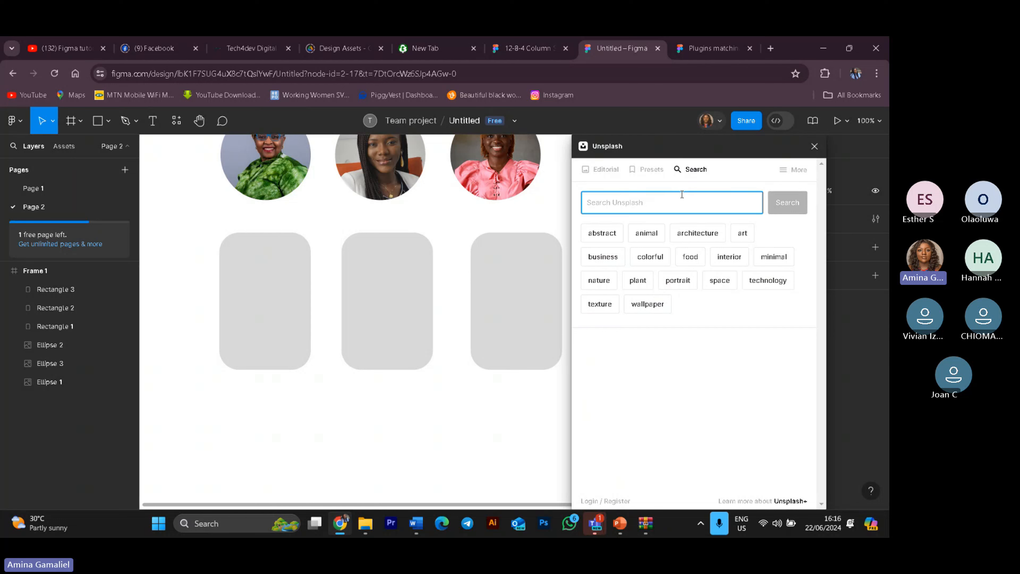
text(p)
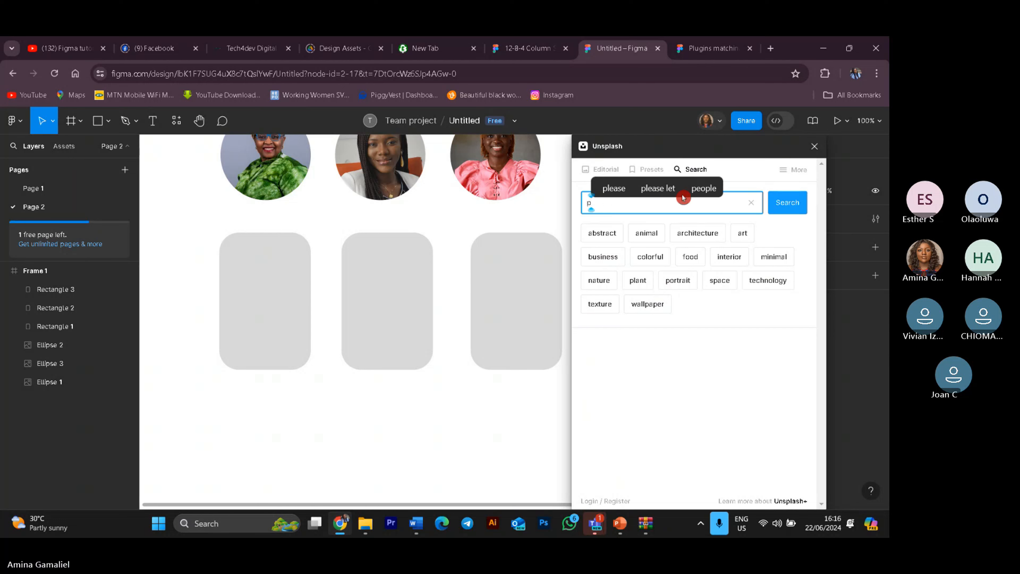
text(rofil)
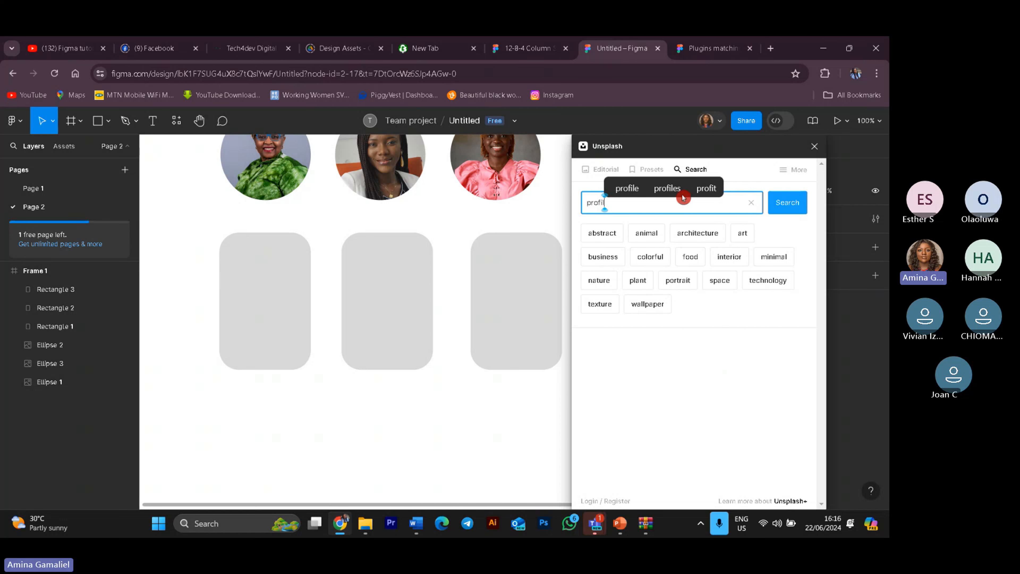
text(e)
key(Return)
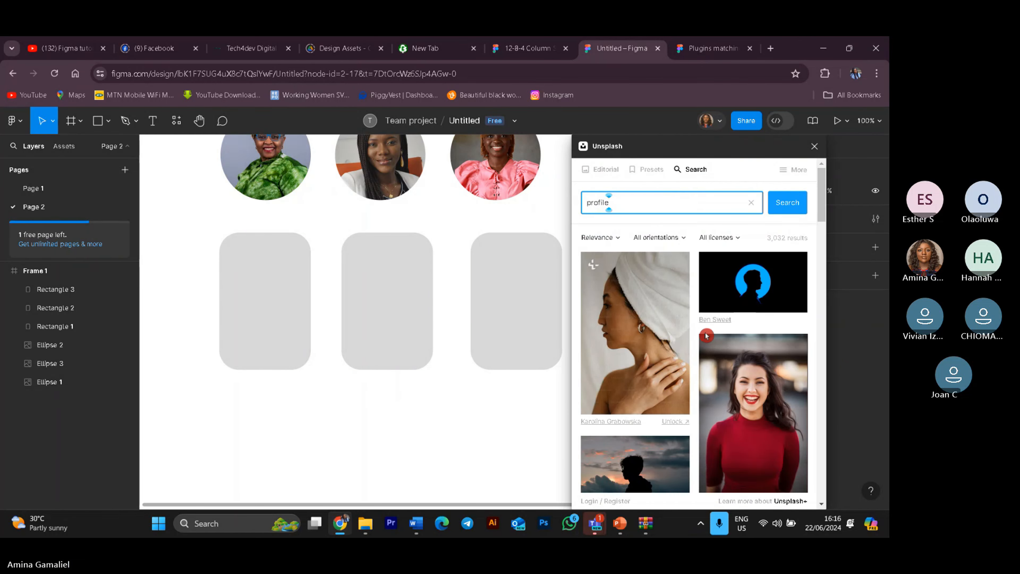
Step: Select the first rounded rectangle and fill it with the floral still-life image from the profile search results
scroll(707, 336, down, 10)
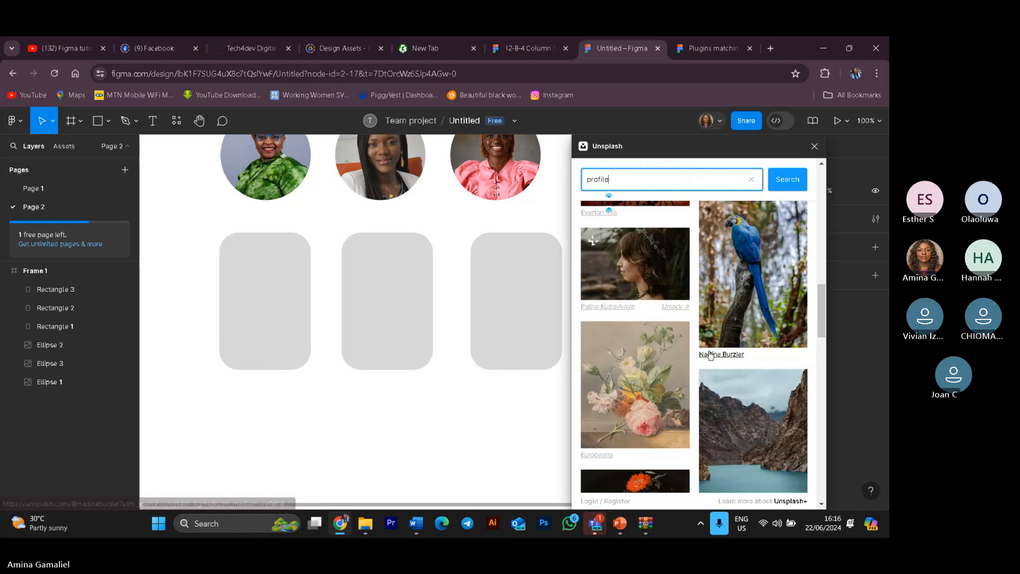
scroll(710, 355, up, 3)
drag(627, 386, 281, 328)
drag(280, 203, 639, 450)
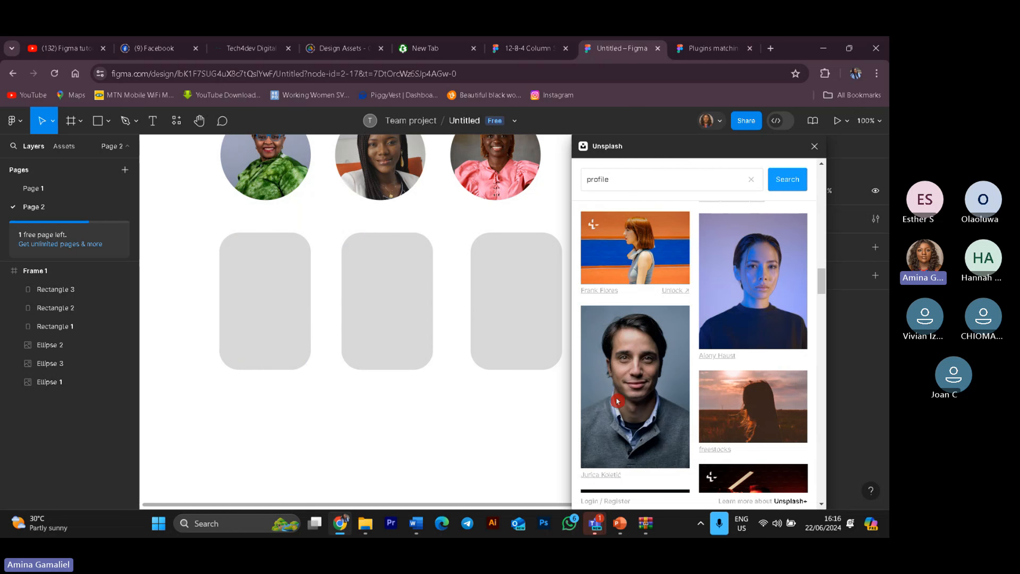
click(531, 324)
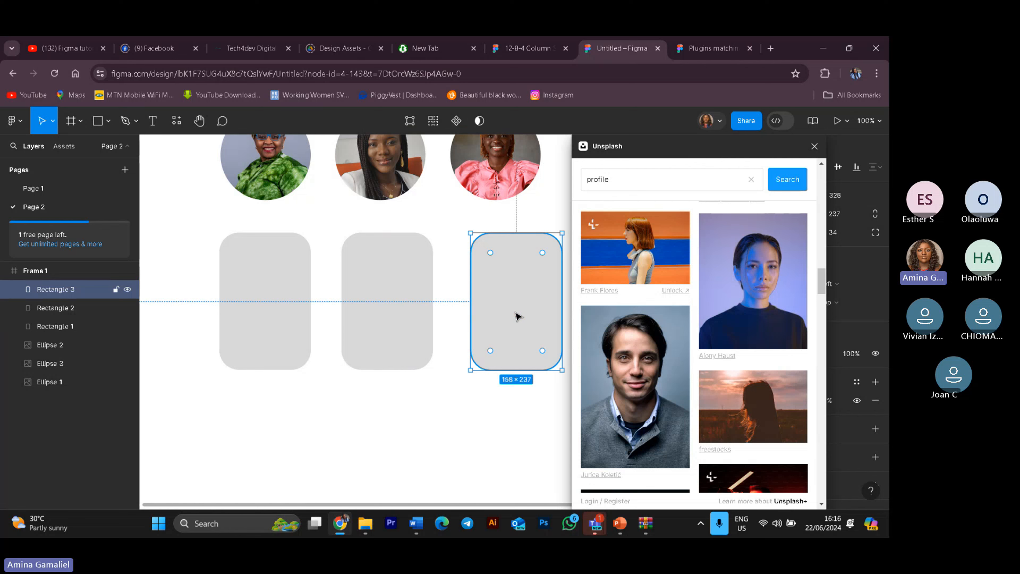
click(406, 293)
click(293, 285)
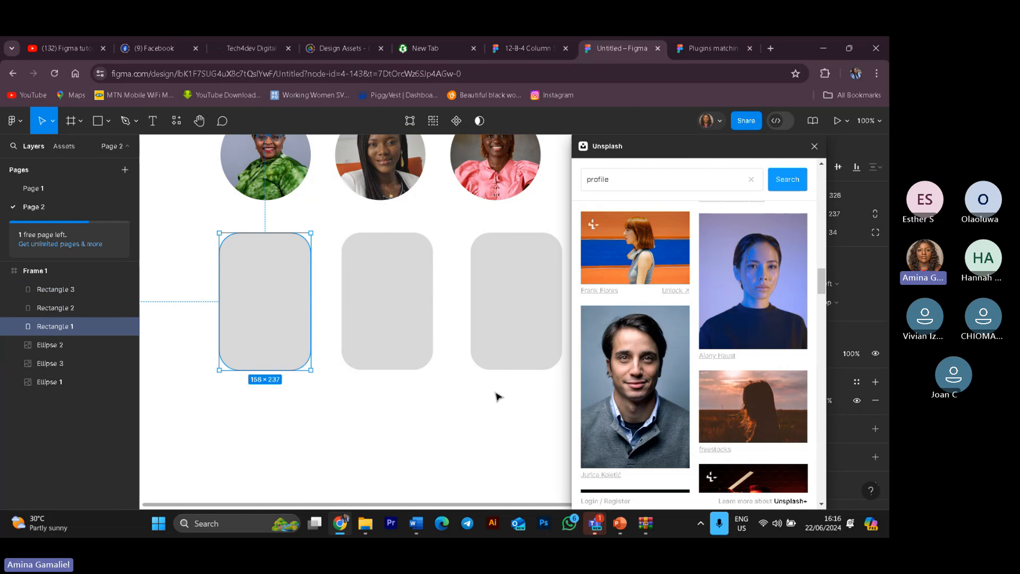
drag(643, 398, 277, 333)
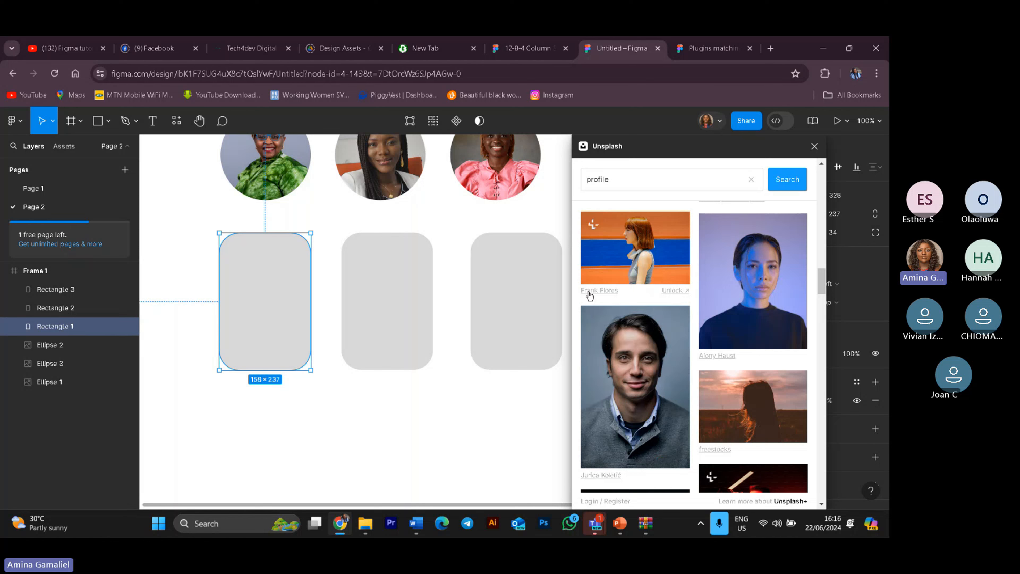
scroll(720, 396, down, 5)
mouse_move(661, 402)
mouse_down()
mouse_move(485, 402)
mouse_move(297, 321)
mouse_move(286, 291)
mouse_move(268, 284)
mouse_move(281, 363)
mouse_move(310, 373)
mouse_move(288, 270)
mouse_move(251, 270)
mouse_move(269, 326)
mouse_move(290, 293)
mouse_move(394, 336)
mouse_move(607, 372)
mouse_up()
scroll(621, 282, down, 5)
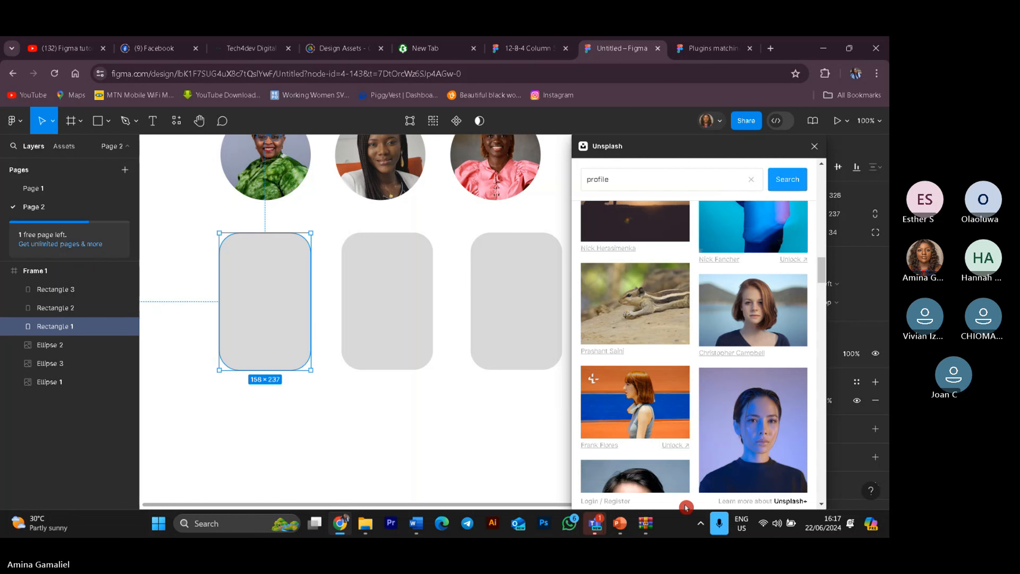
scroll(621, 282, up, 5)
mouse_move(647, 404)
mouse_down()
mouse_move(593, 397)
mouse_move(519, 316)
mouse_move(655, 398)
mouse_move(471, 349)
mouse_move(240, 350)
mouse_move(260, 289)
mouse_move(632, 416)
mouse_move(647, 430)
mouse_up()
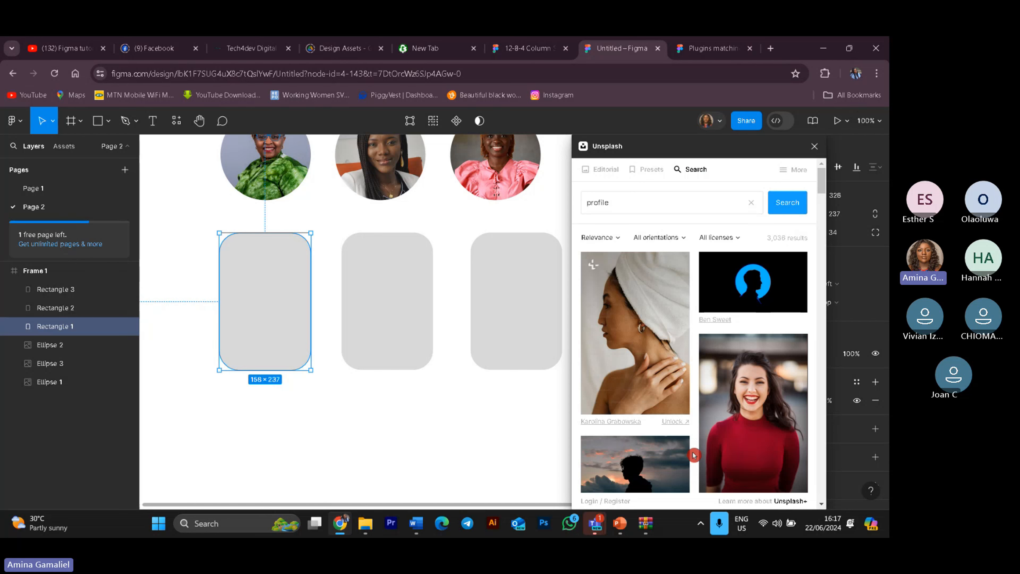
scroll(694, 454, down, 5)
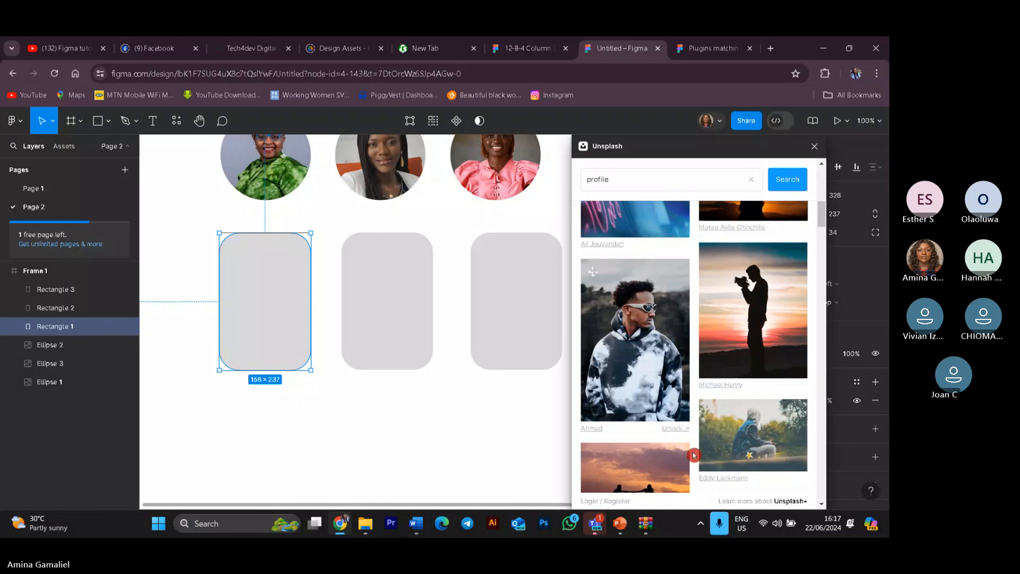
scroll(694, 455, up, 3)
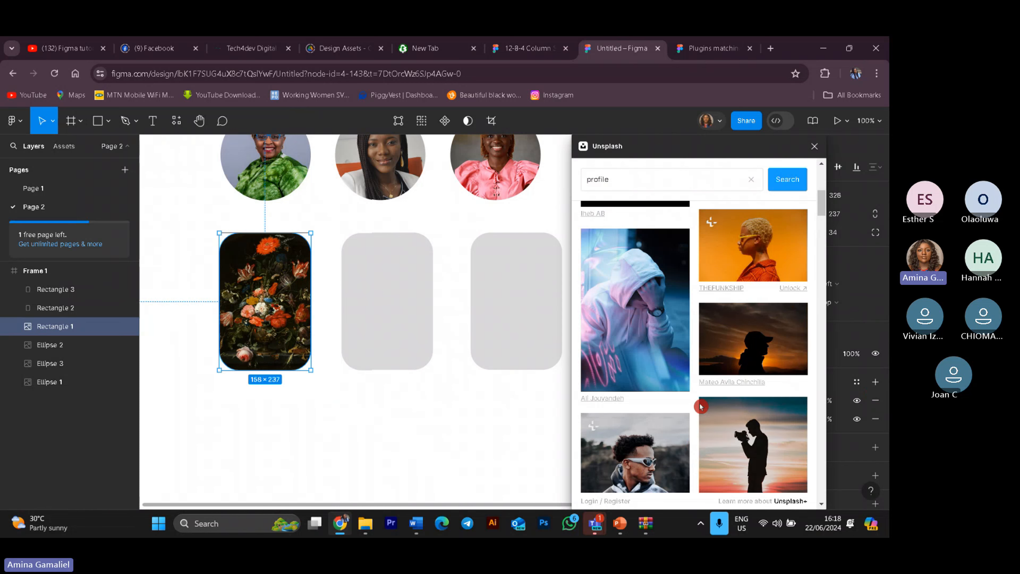
Step: Try dropping the sunset silhouette photo into the second rounded rectangle, then delete the separately inserted image
scroll(707, 408, down, 5)
scroll(709, 411, up, 3)
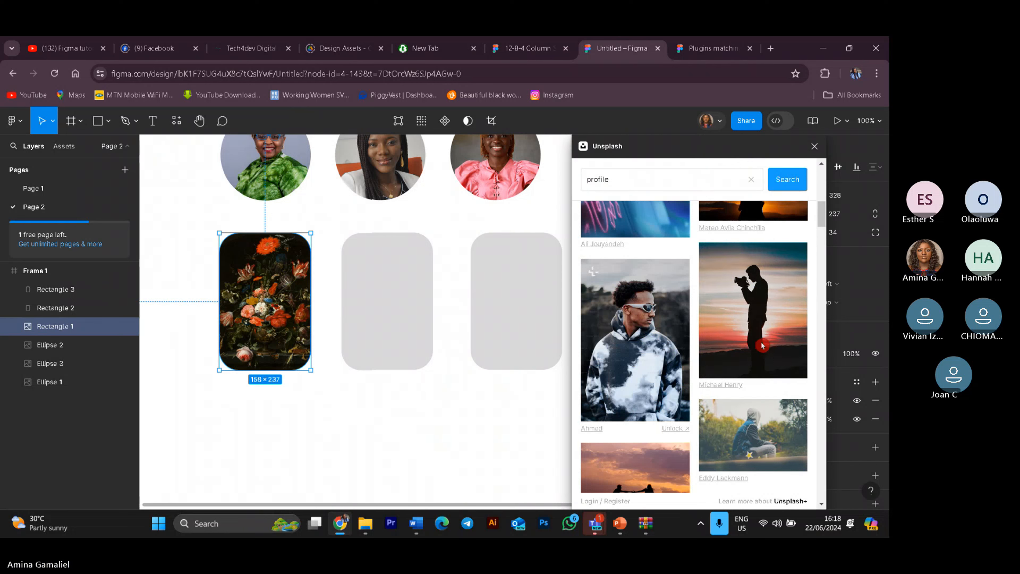
click(349, 345)
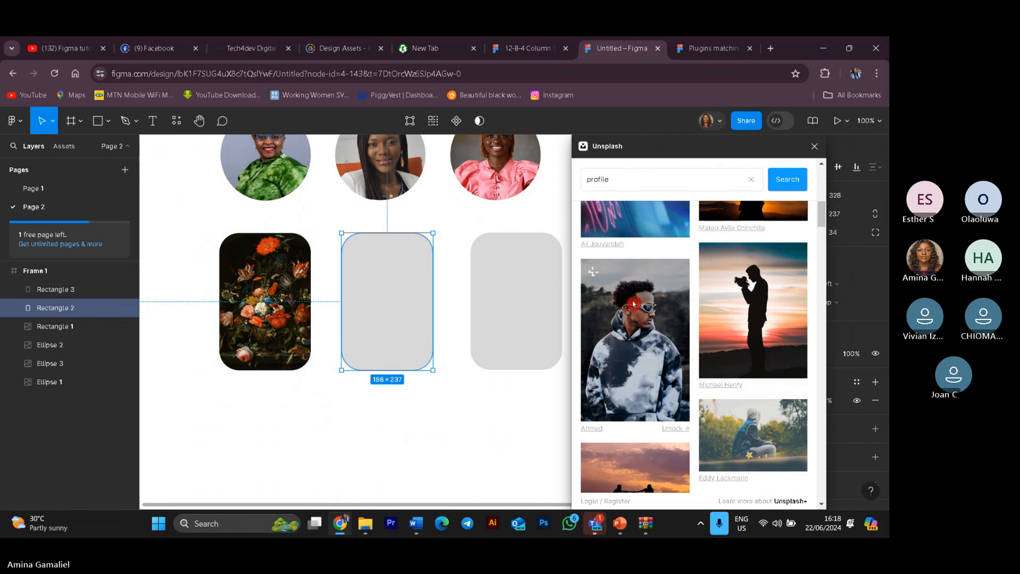
drag(757, 330, 396, 328)
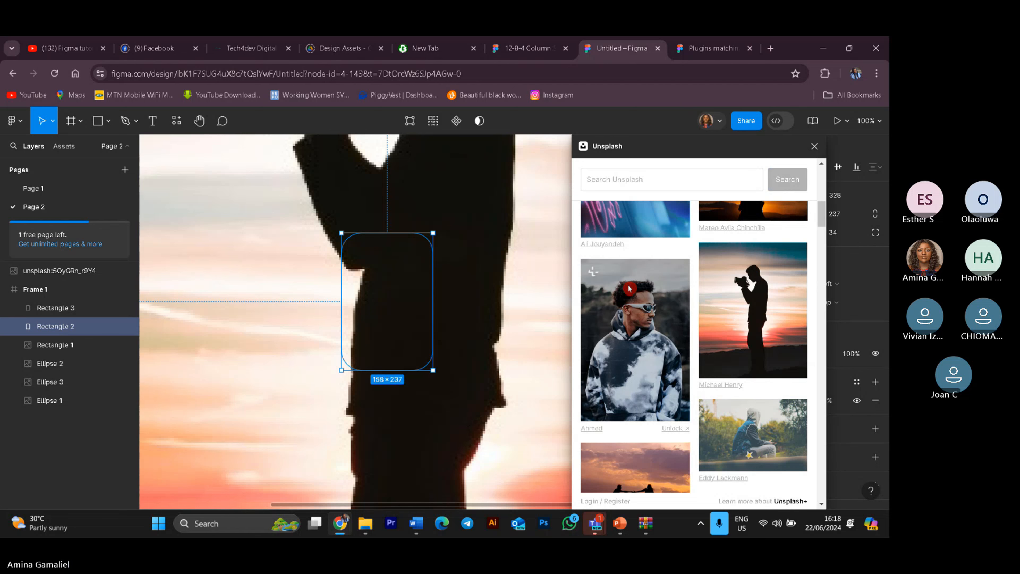
scroll(527, 322, down, 3)
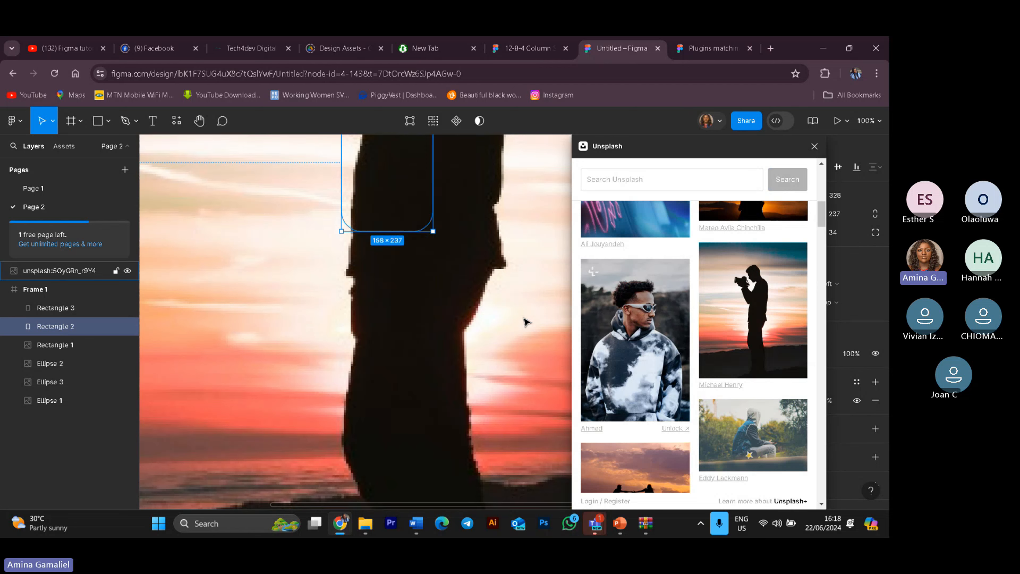
scroll(523, 321, up, 15)
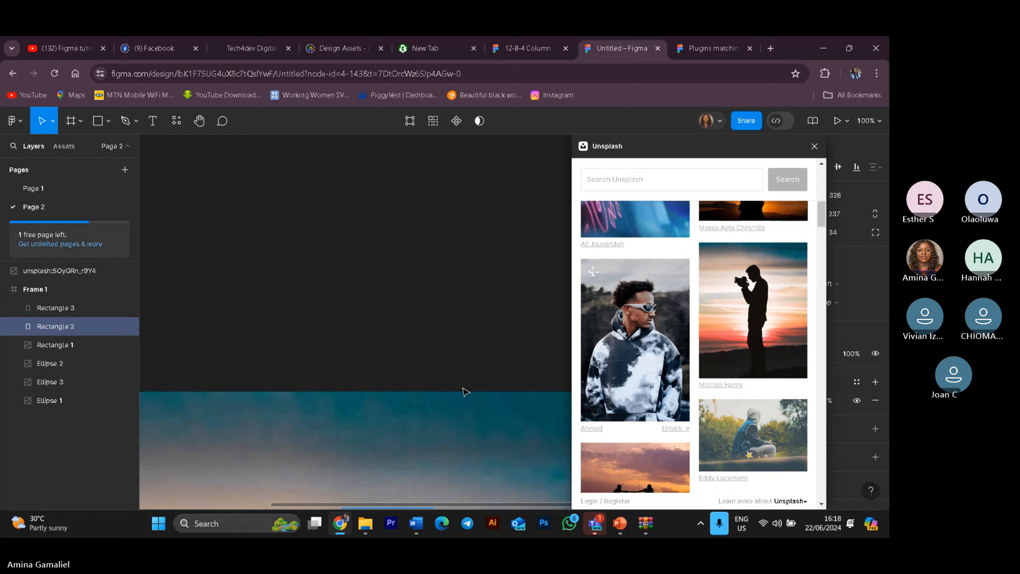
click(463, 400)
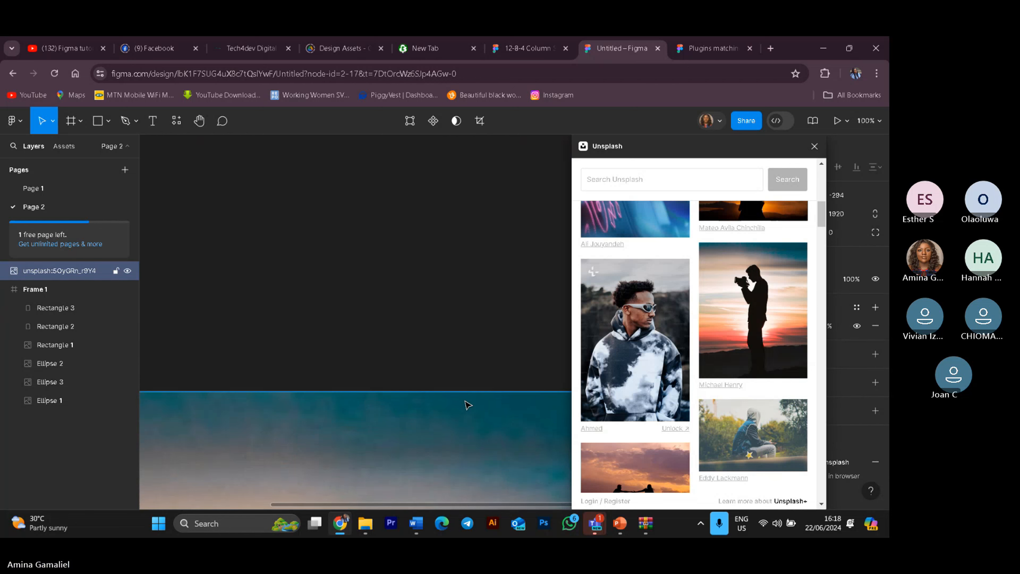
key(Delete)
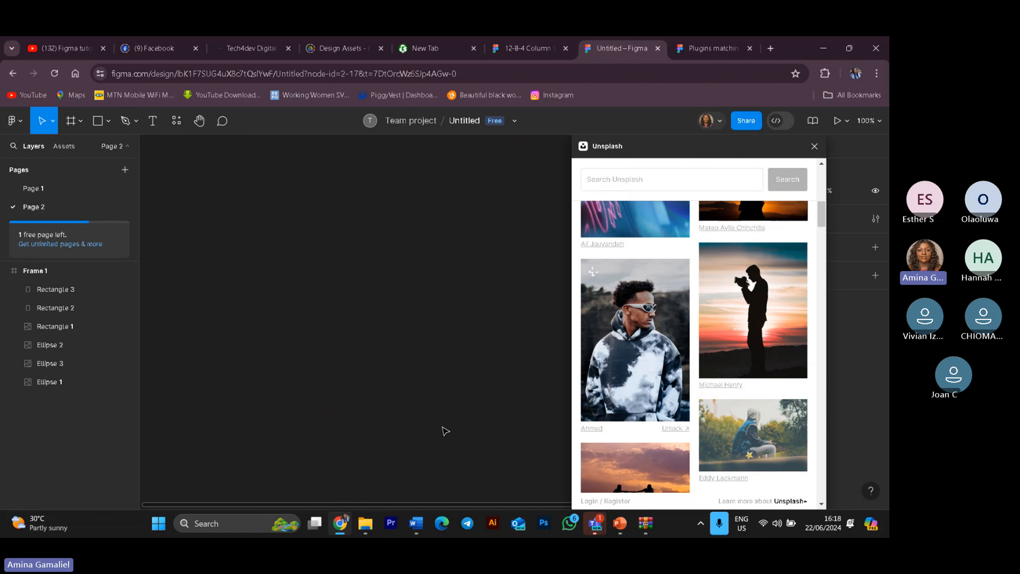
scroll(446, 431, down, 10)
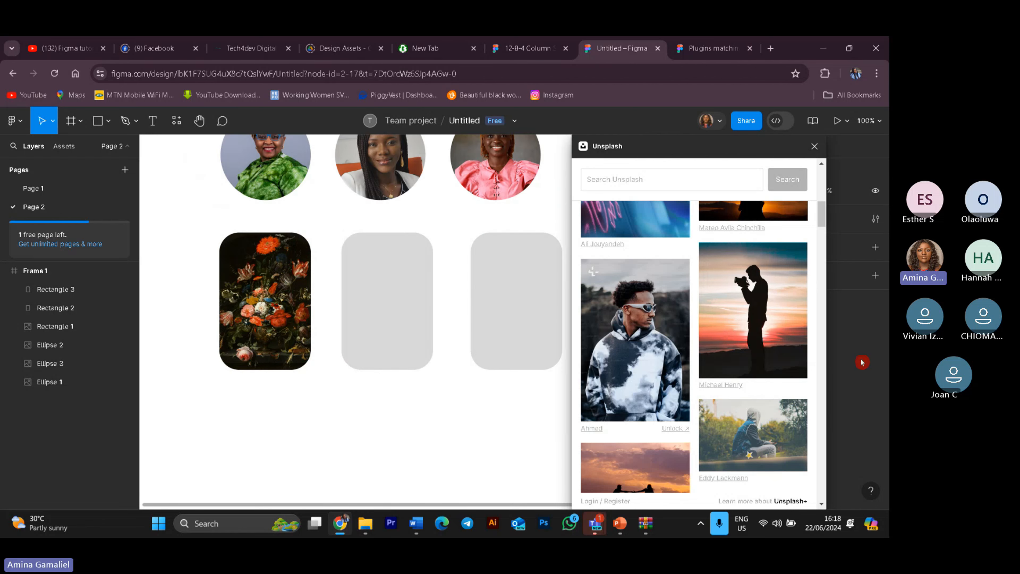
scroll(748, 429, up, 5)
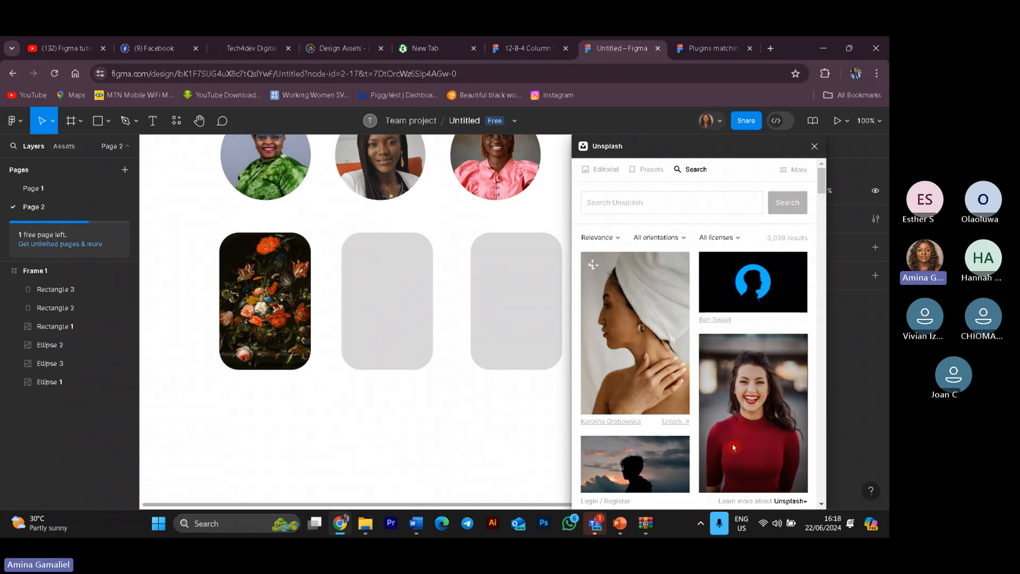
Step: Try dropping the dark forest photo into the second rounded rectangle, then delete the separately inserted image
scroll(748, 429, down, 8)
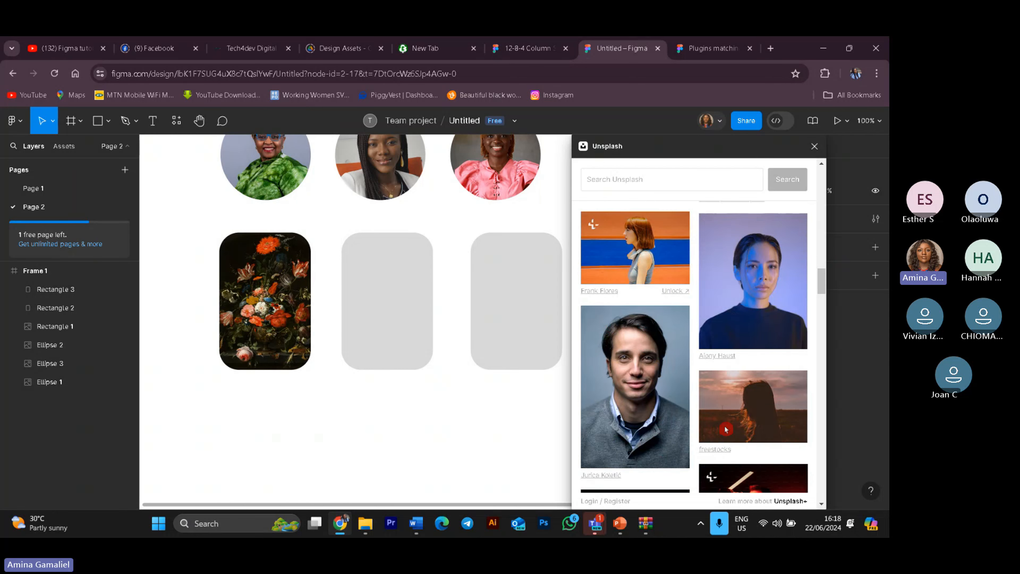
scroll(727, 429, down, 4)
scroll(726, 429, down, 4)
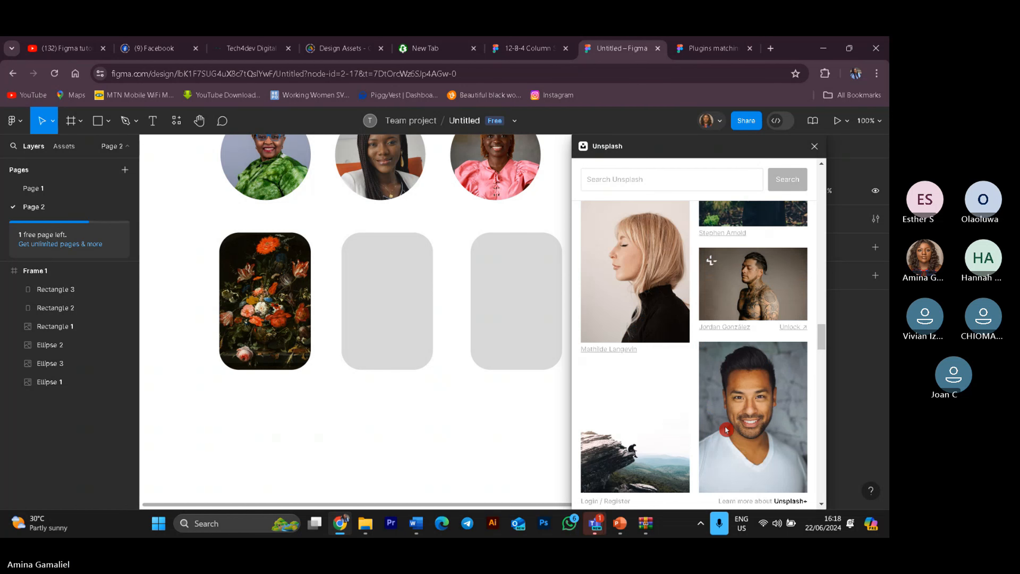
scroll(726, 429, down, 4)
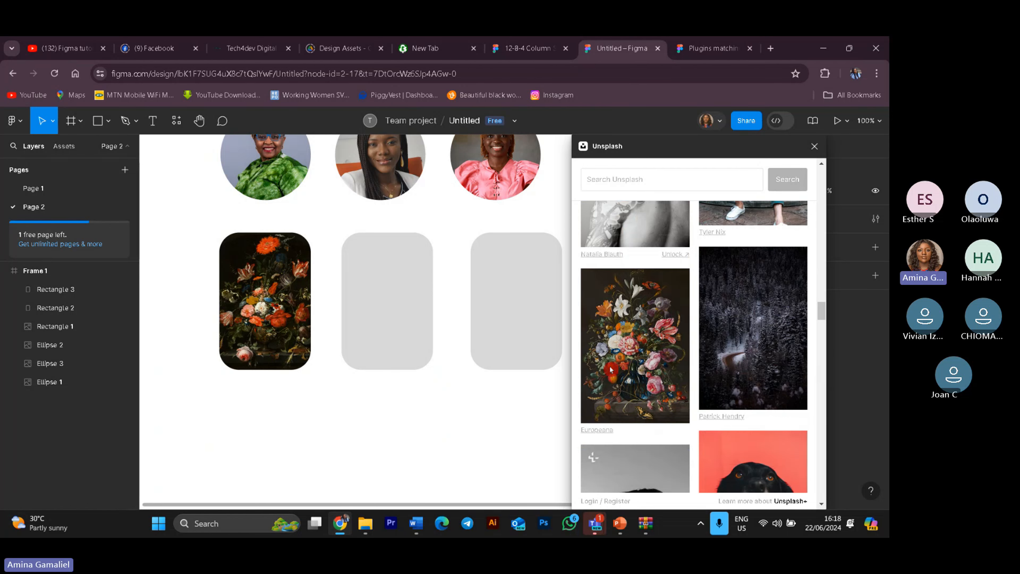
scroll(736, 438, down, 5)
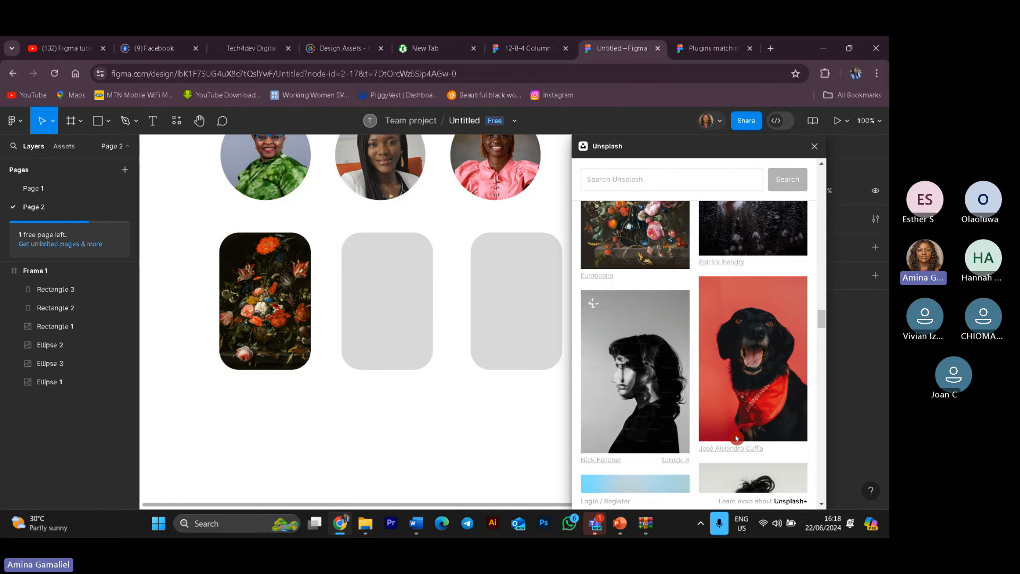
scroll(760, 413, up, 8)
drag(760, 413, 783, 400)
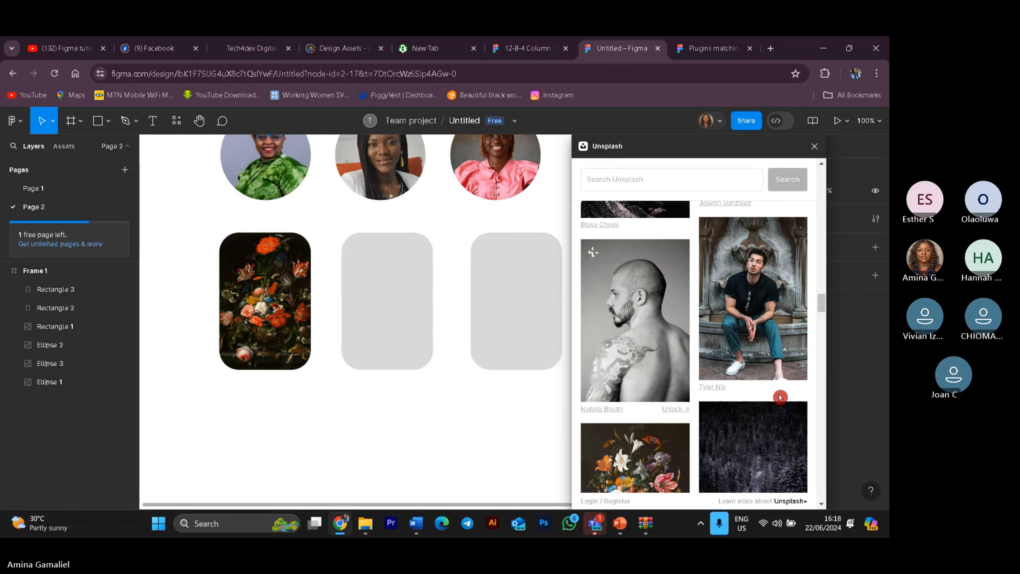
click(399, 316)
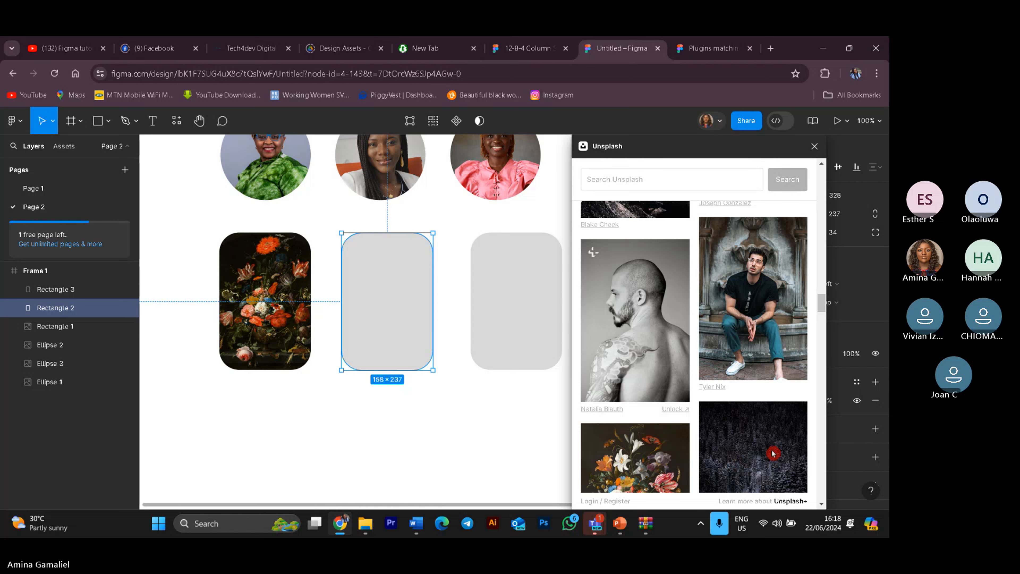
drag(773, 453, 399, 284)
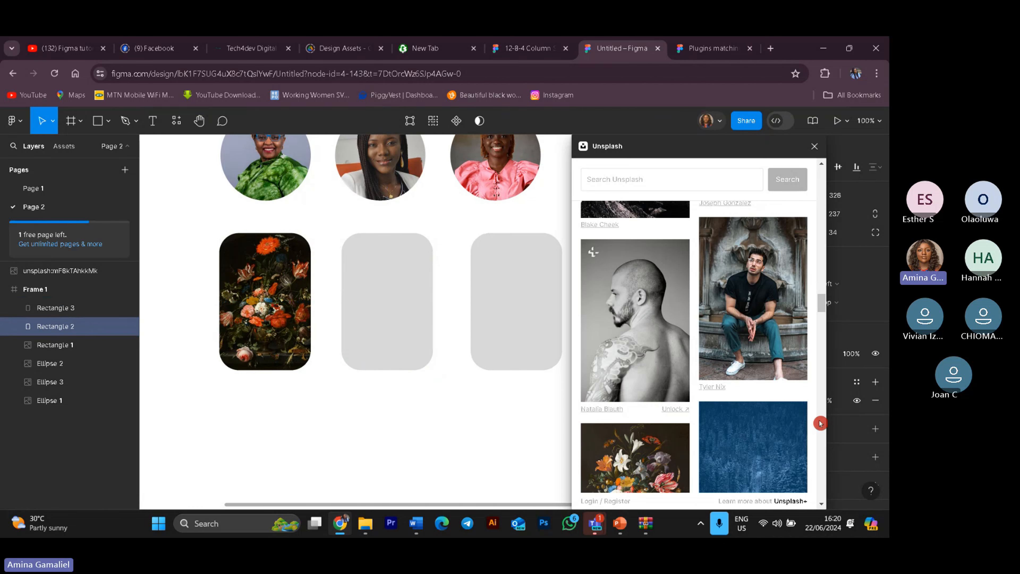
scroll(482, 304, up, 4)
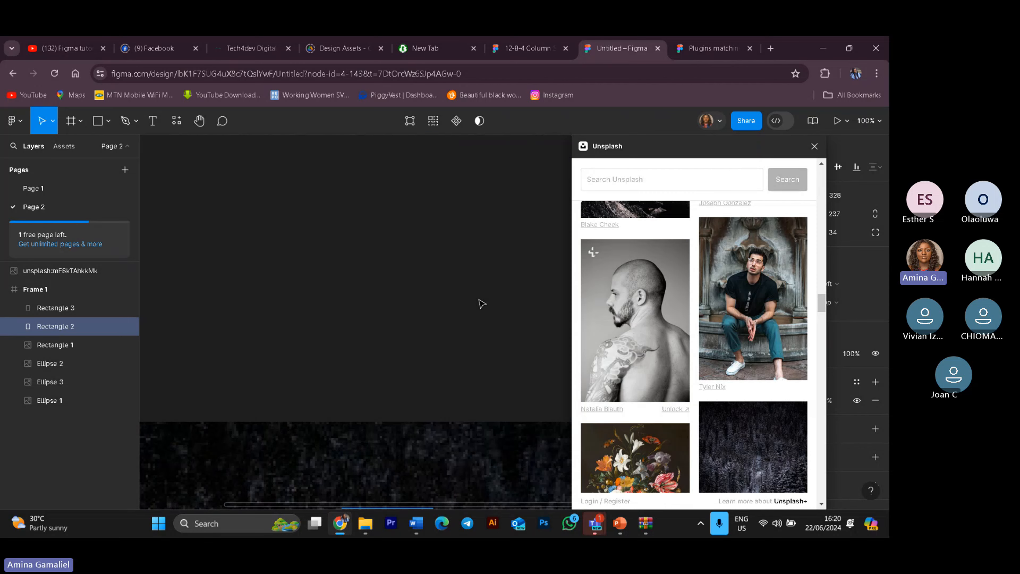
click(444, 456)
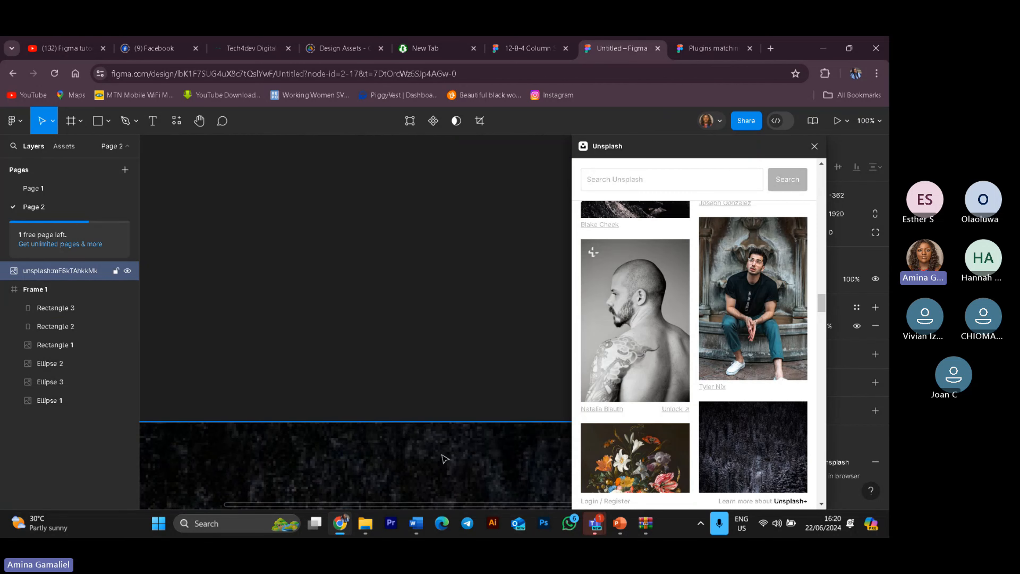
key(Delete)
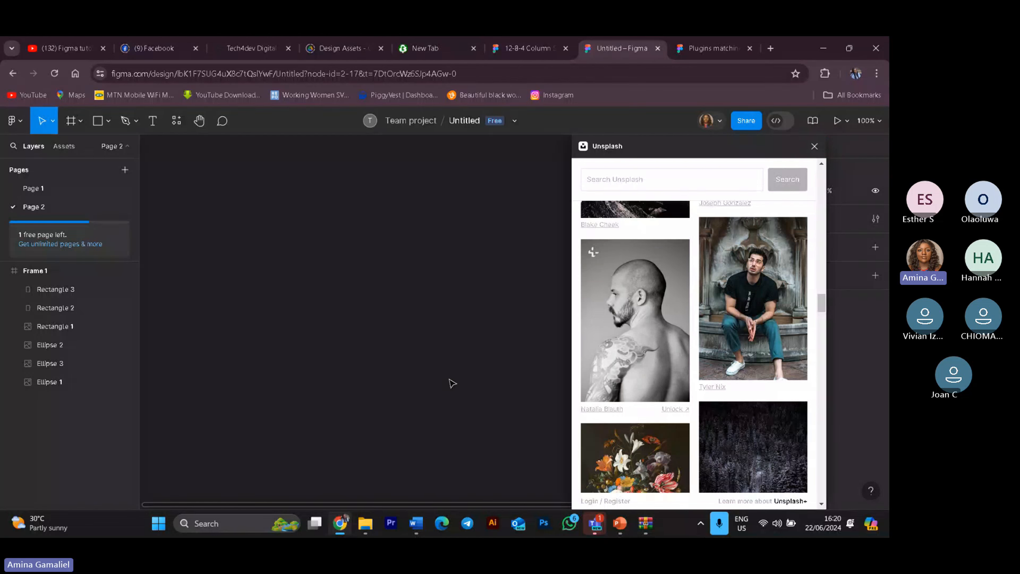
Step: Close the Unsplash plugin and search the community plugins for "pallete"
click(813, 148)
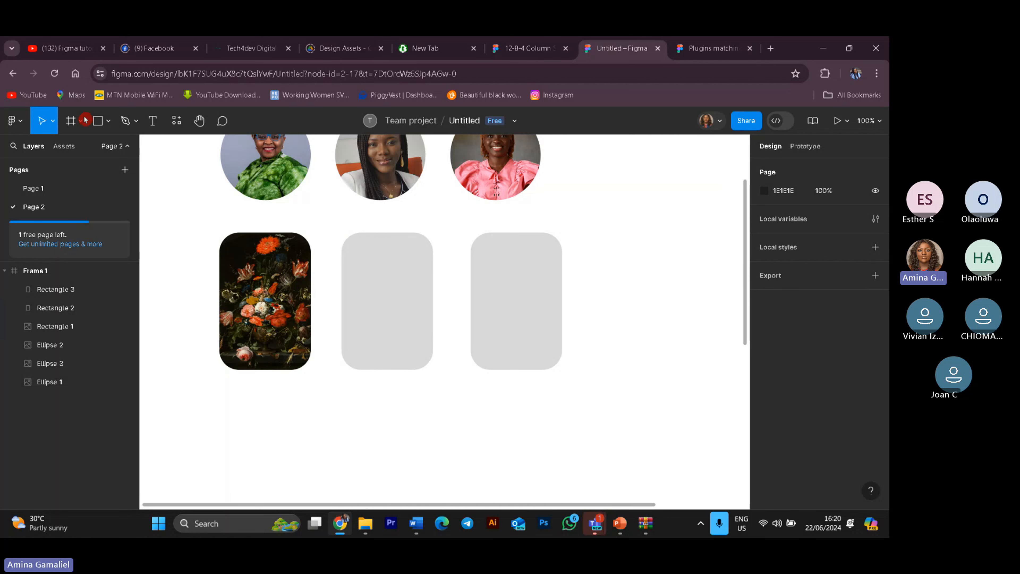
click(16, 121)
mouse_move(69, 306)
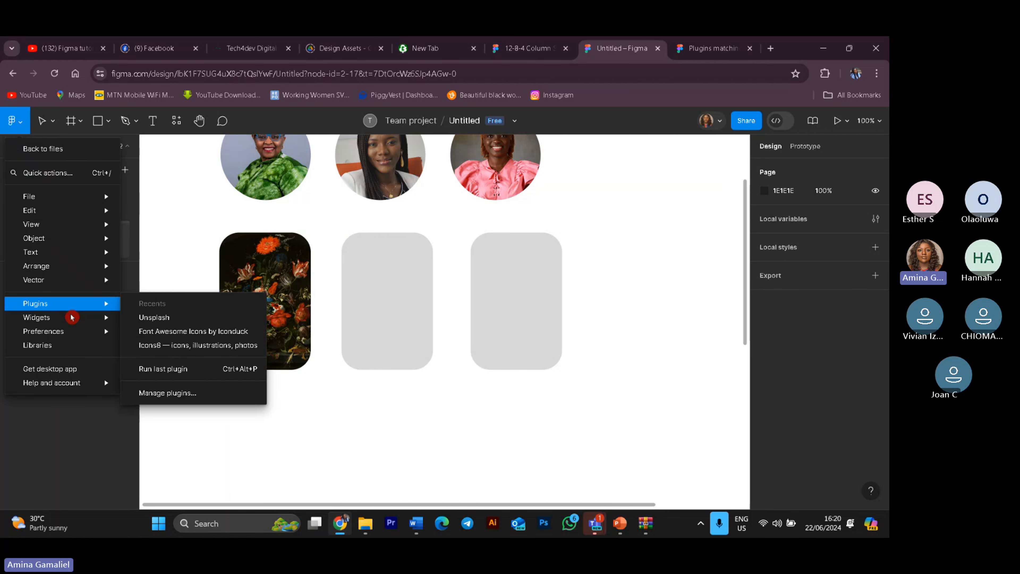
click(242, 398)
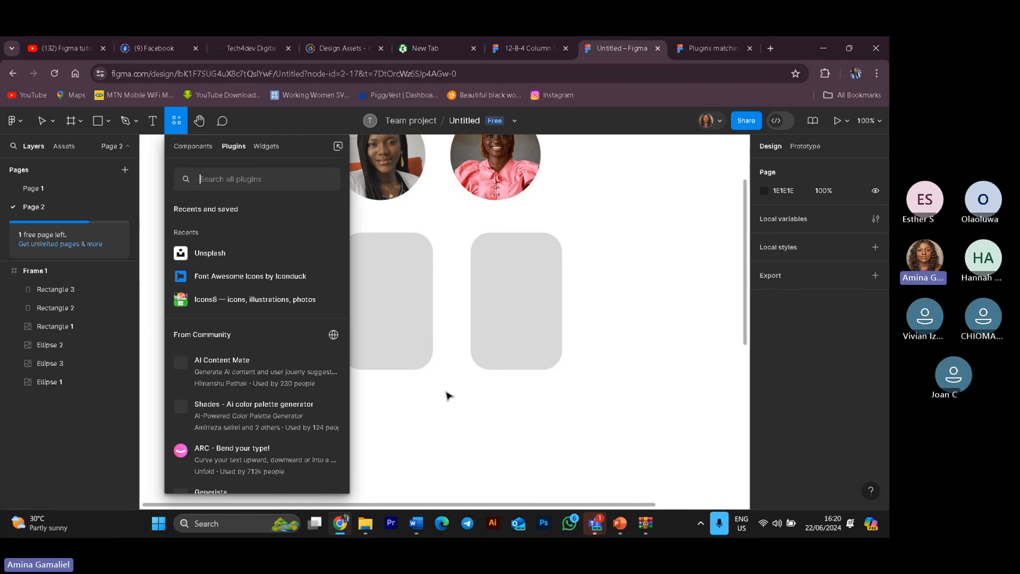
click(276, 178)
text(pa)
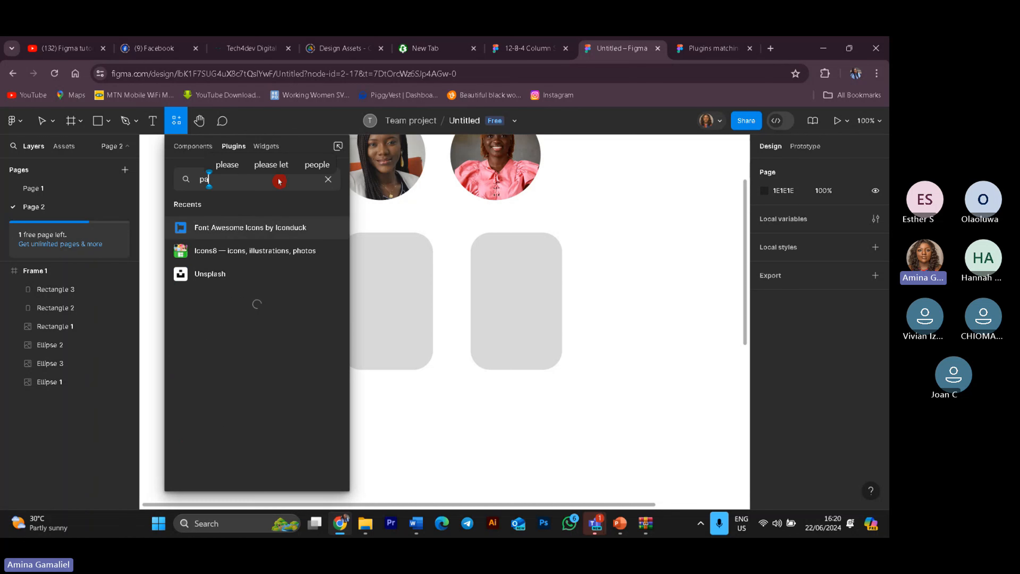
text(l)
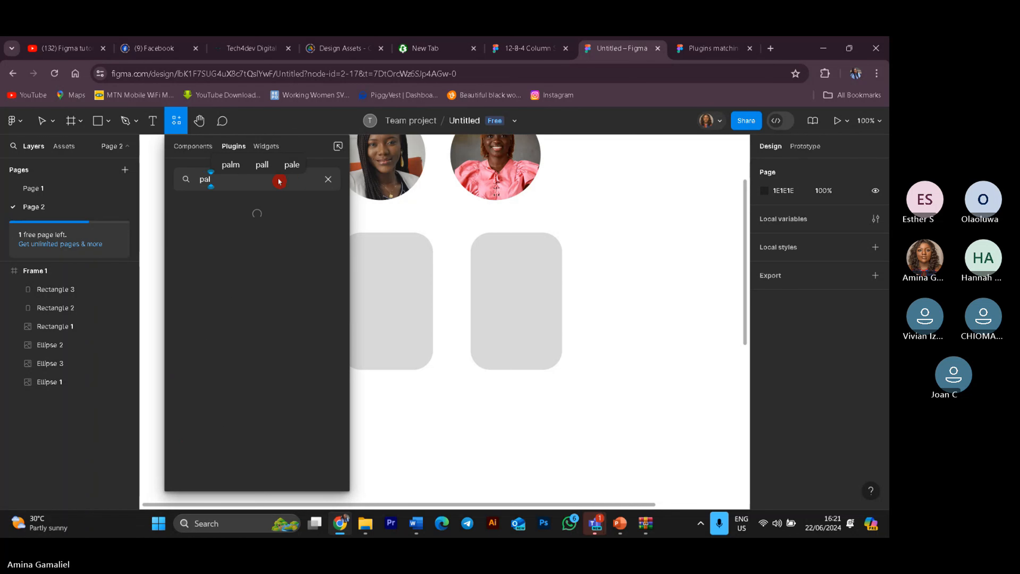
text(et)
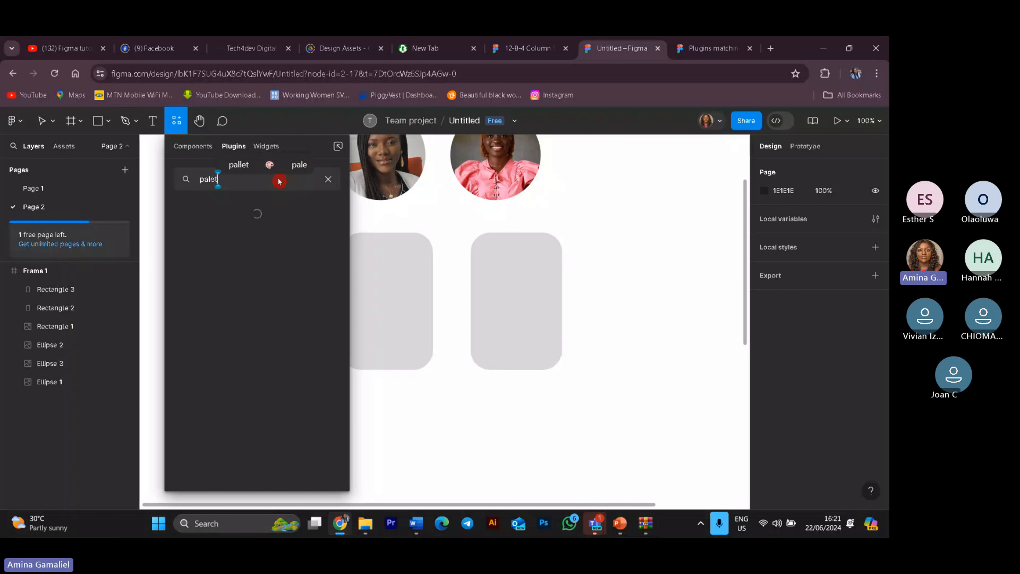
text(te)
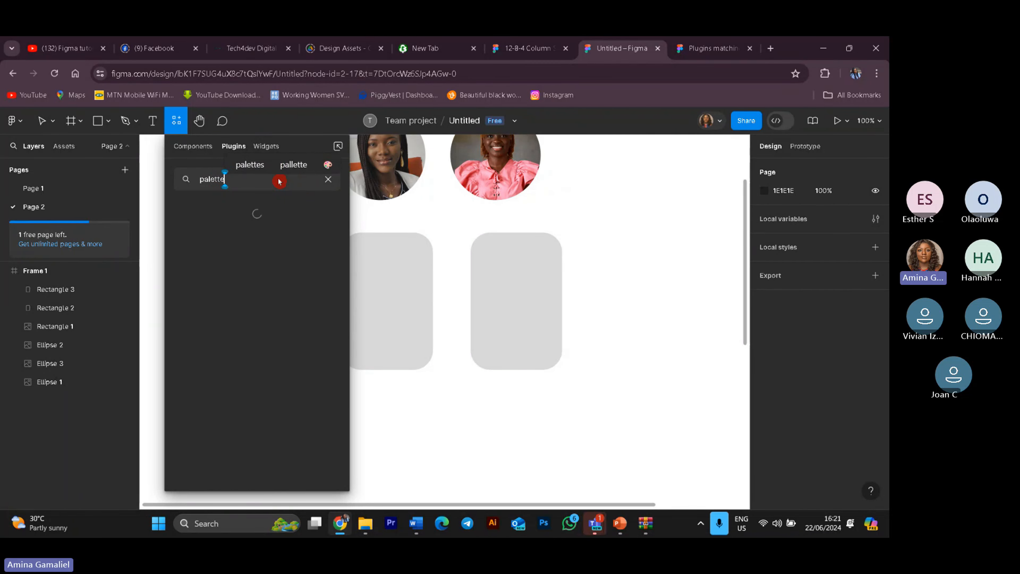
click(306, 164)
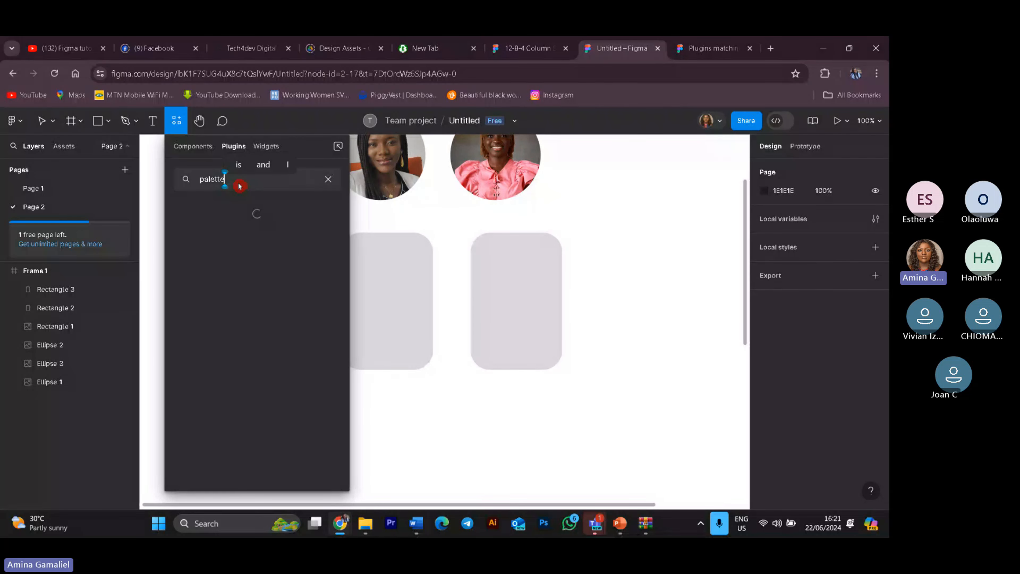
key(BackSpace)
key(BackSpace)
key(BackSpace)
key(BackSpace)
text(le)
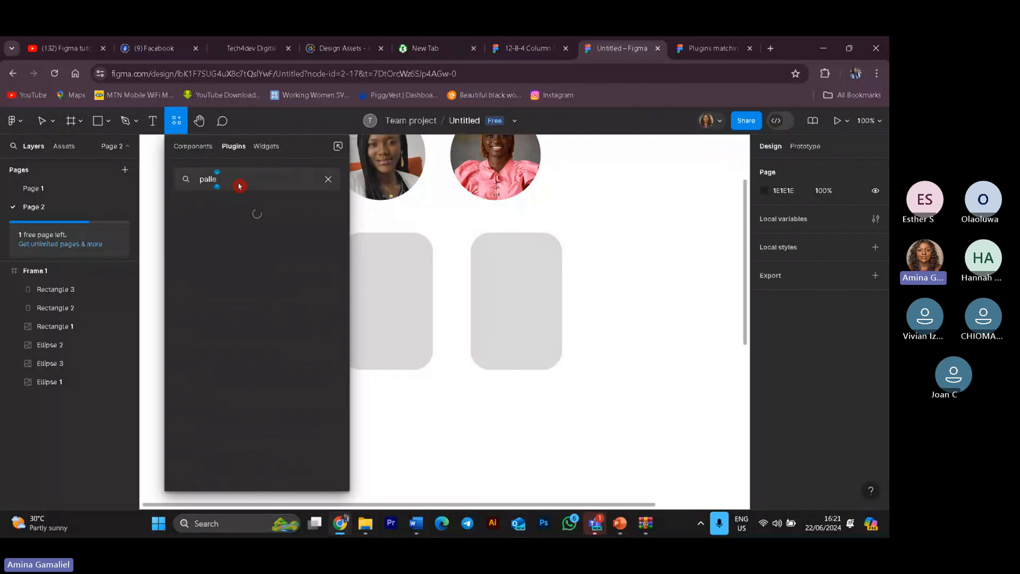
text(te)
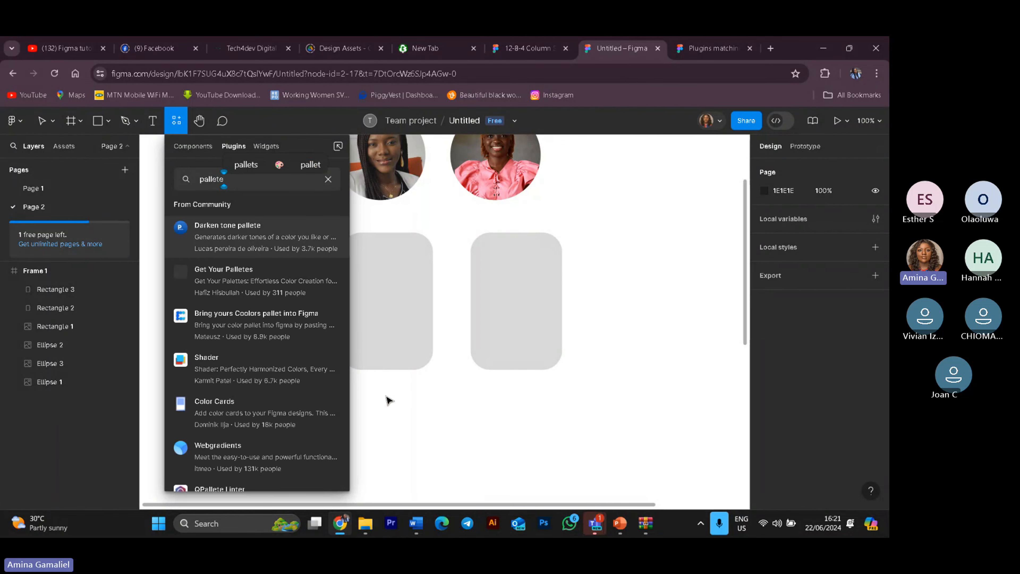
Step: Browse the palette plugin search results
mouse_move(317, 375)
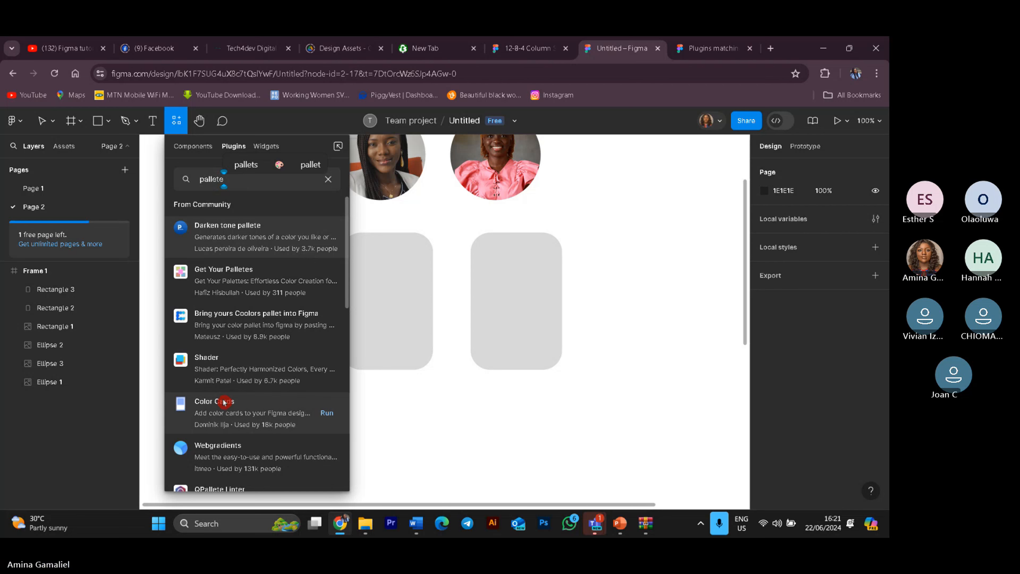
mouse_move(255, 442)
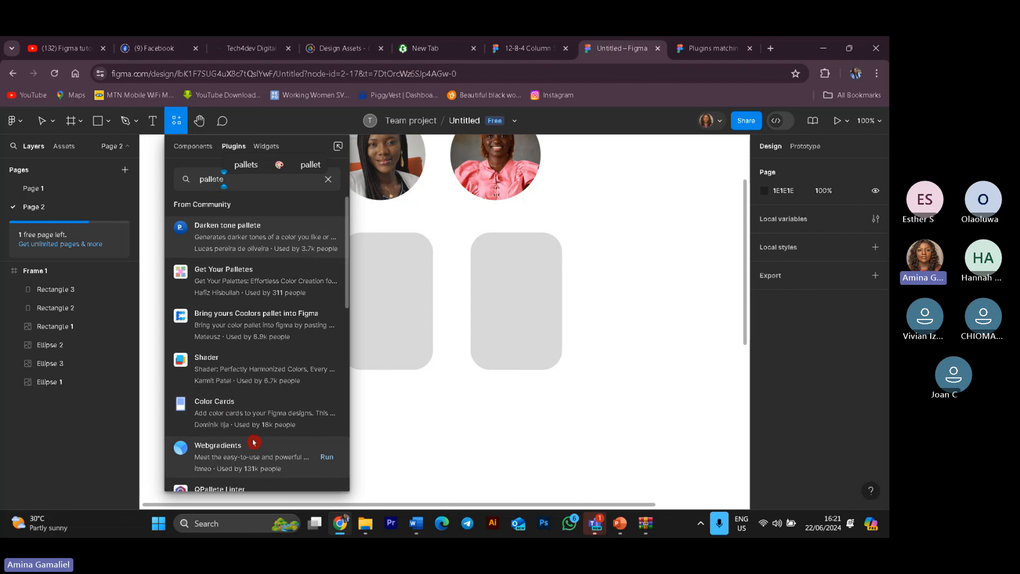
mouse_move(243, 384)
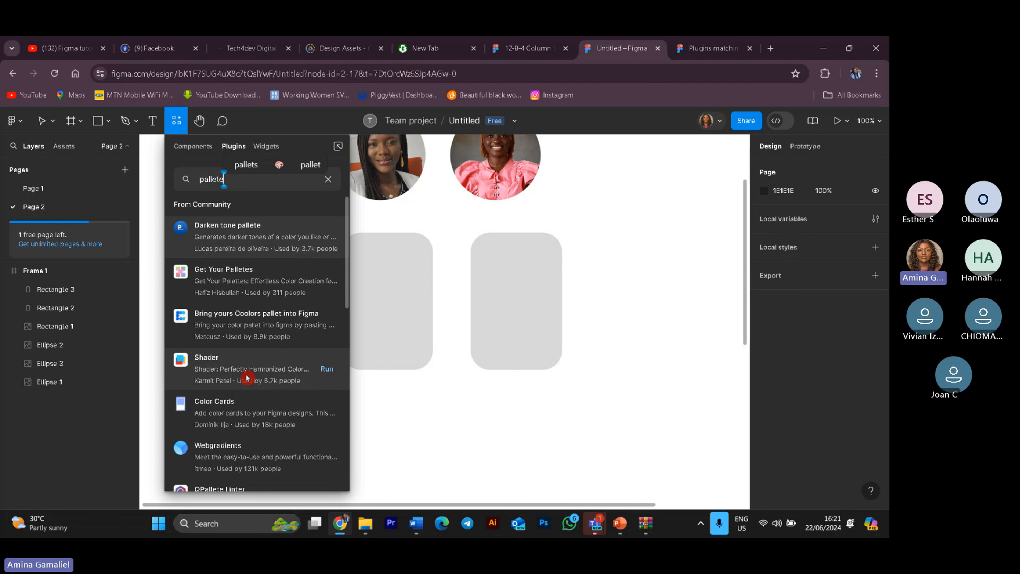
scroll(243, 384, down, 5)
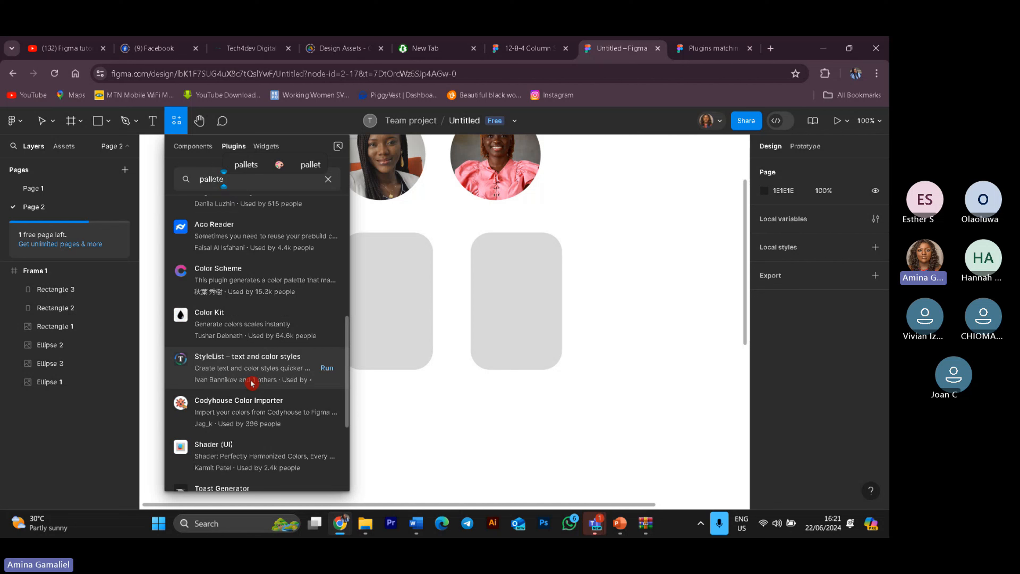
scroll(252, 383, down, 4)
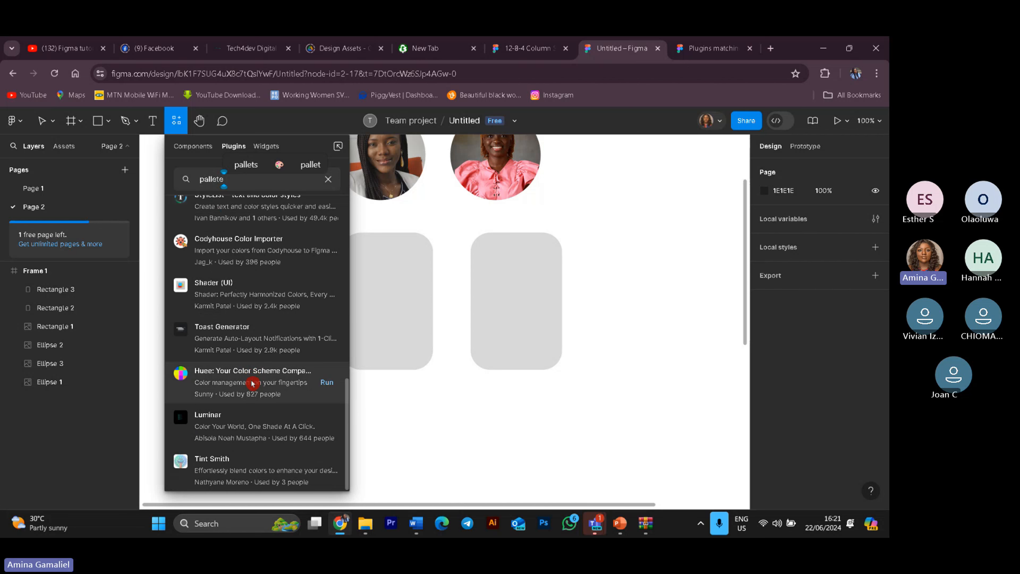
mouse_move(267, 409)
scroll(267, 409, up, 3)
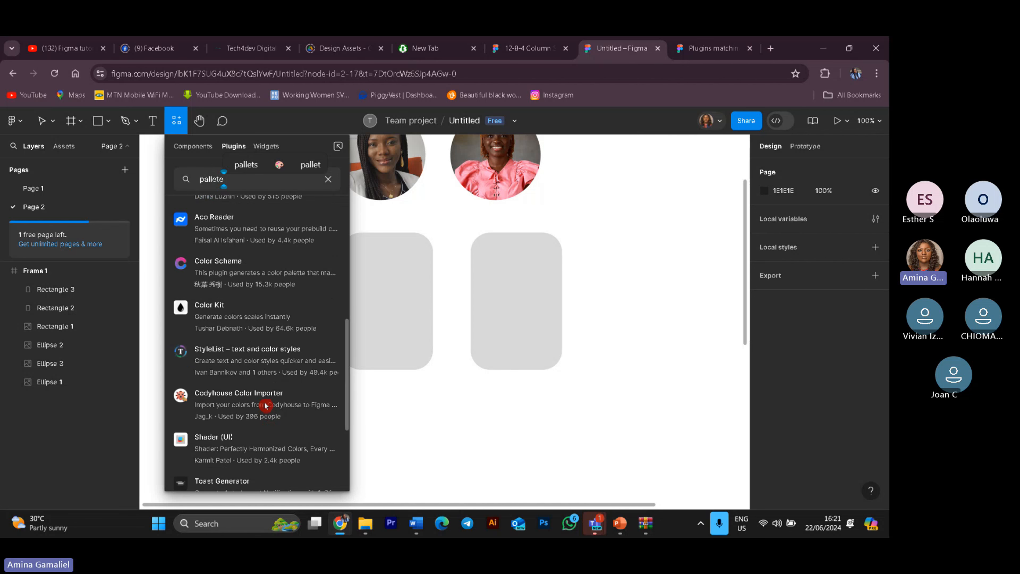
scroll(266, 405, up, 2)
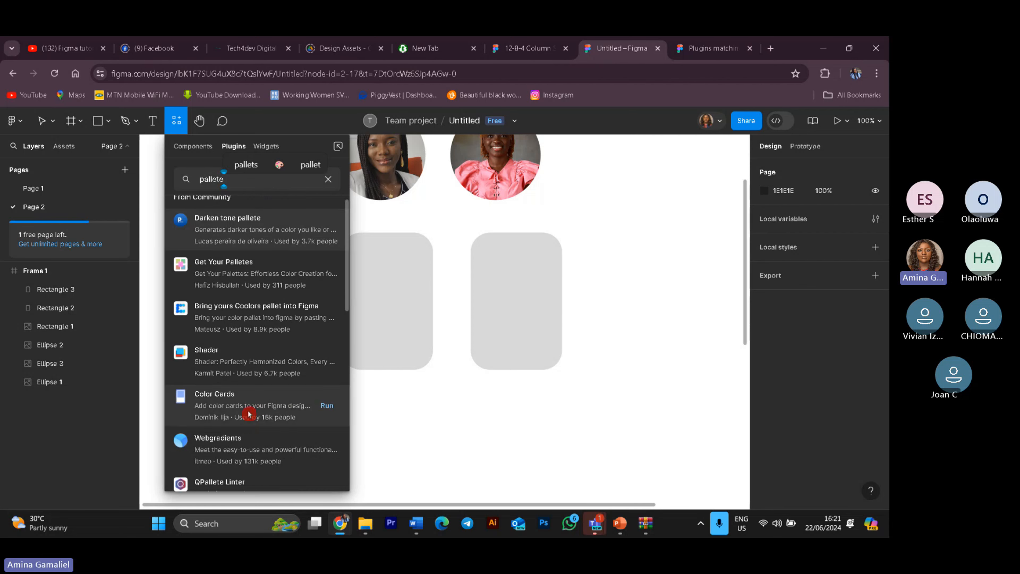
scroll(249, 414, up, 1)
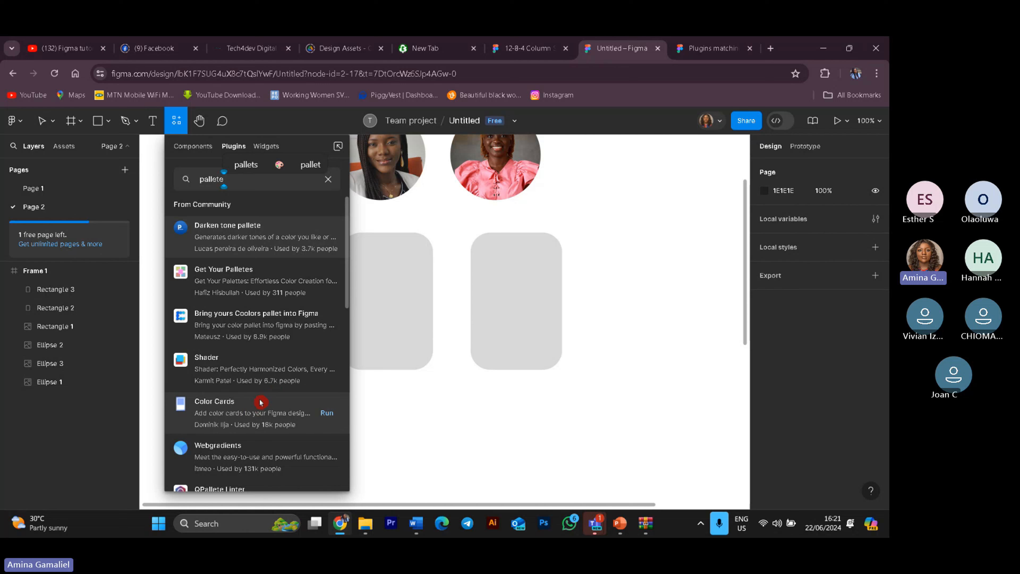
Step: Change the plugin search to "palet" and run the Image Palette plugin
key(BackSpace)
key(BackSpace)
key(BackSpace)
key(BackSpace)
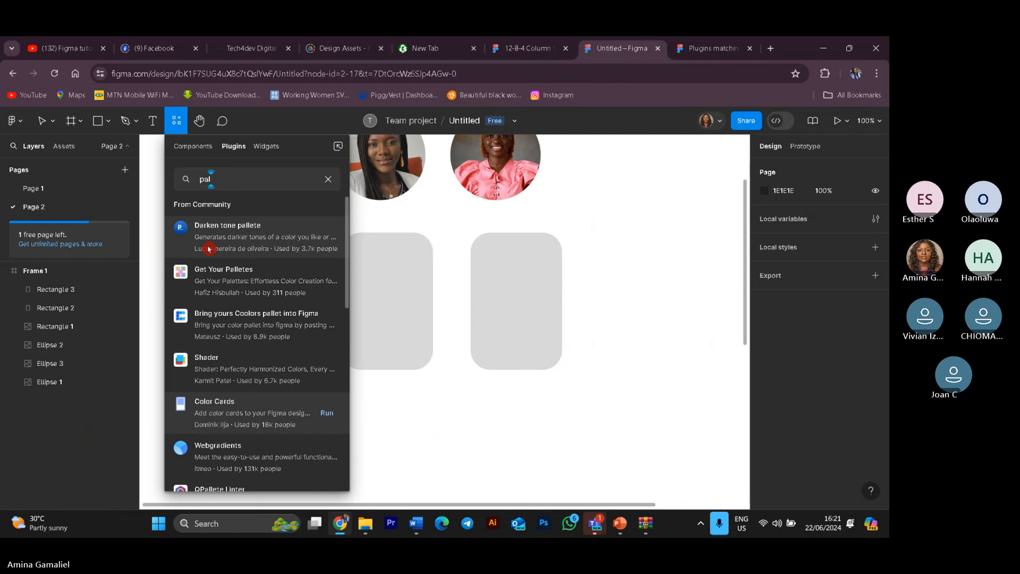
text(e)
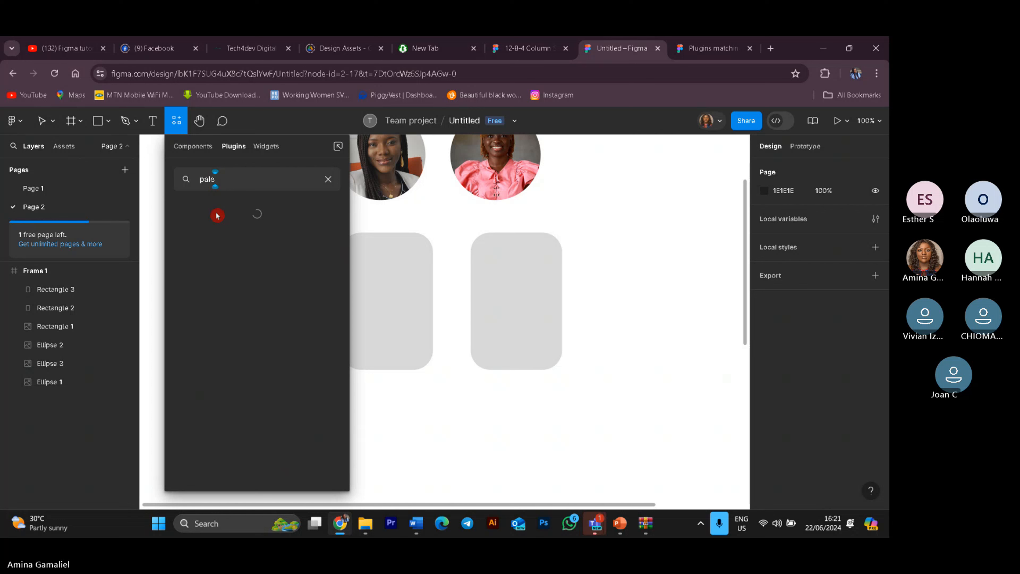
text(t)
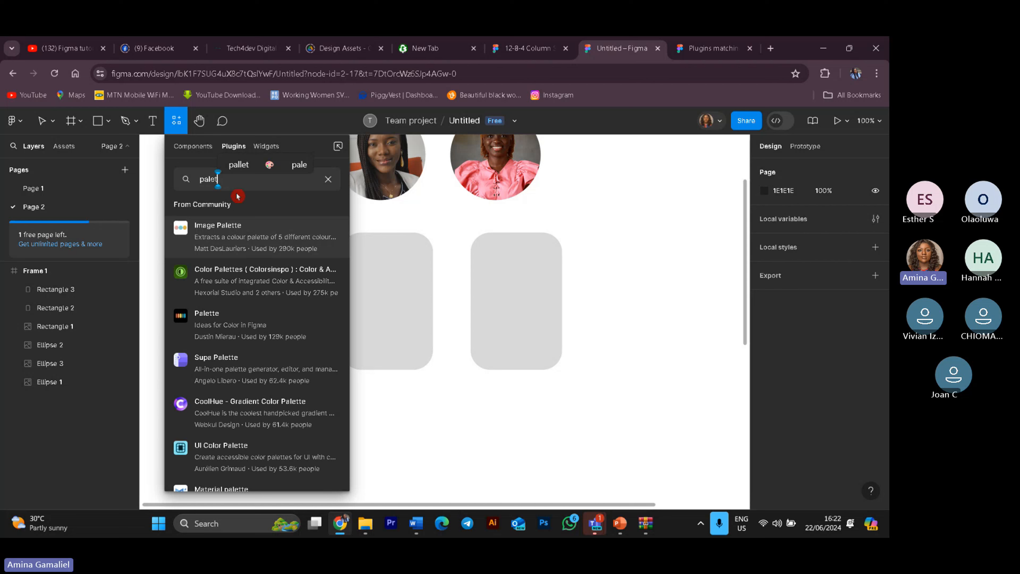
click(299, 244)
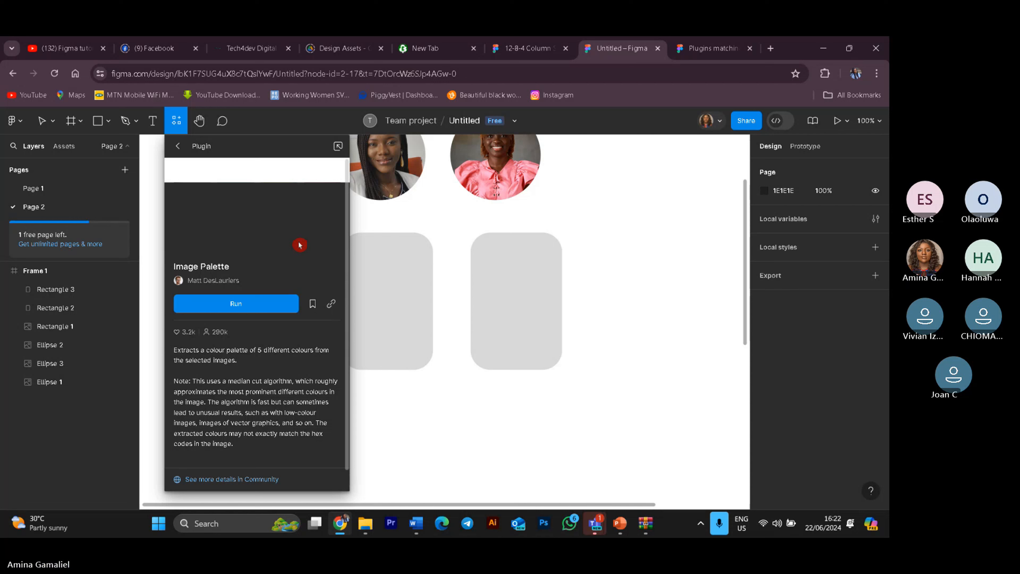
click(248, 309)
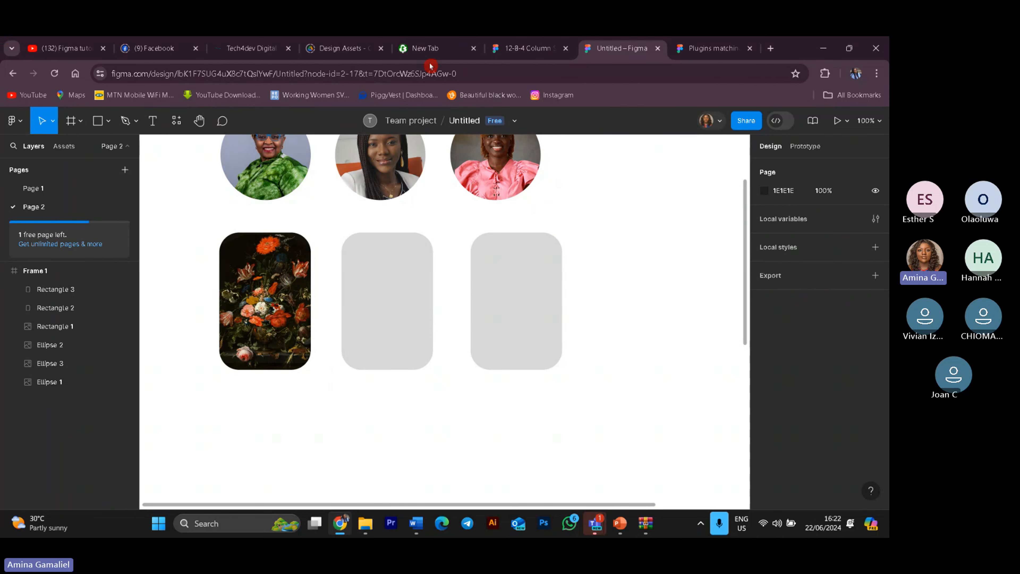
scroll(158, 217, up, 3)
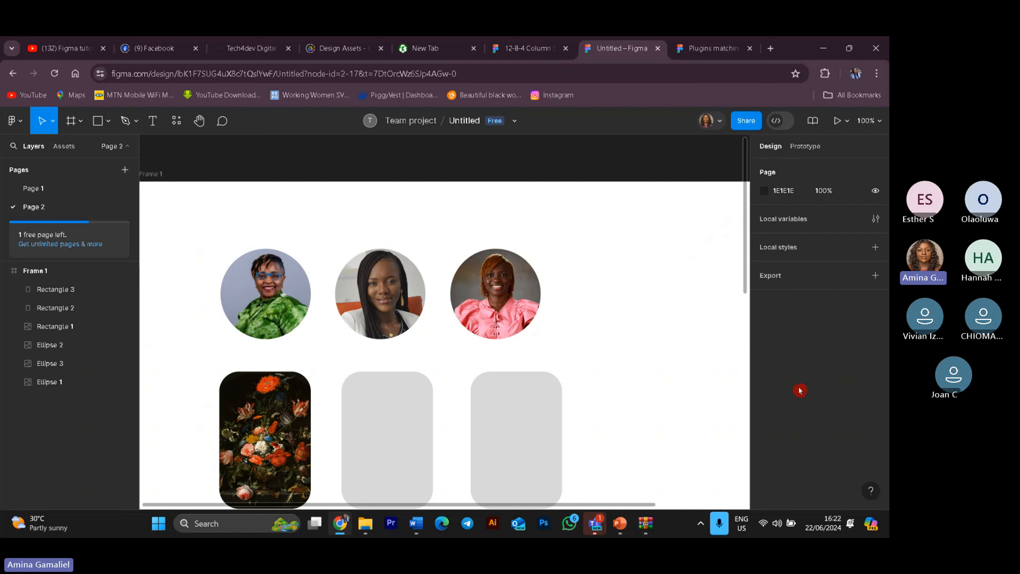
scroll(679, 329, down, 3)
scroll(697, 326, up, 3)
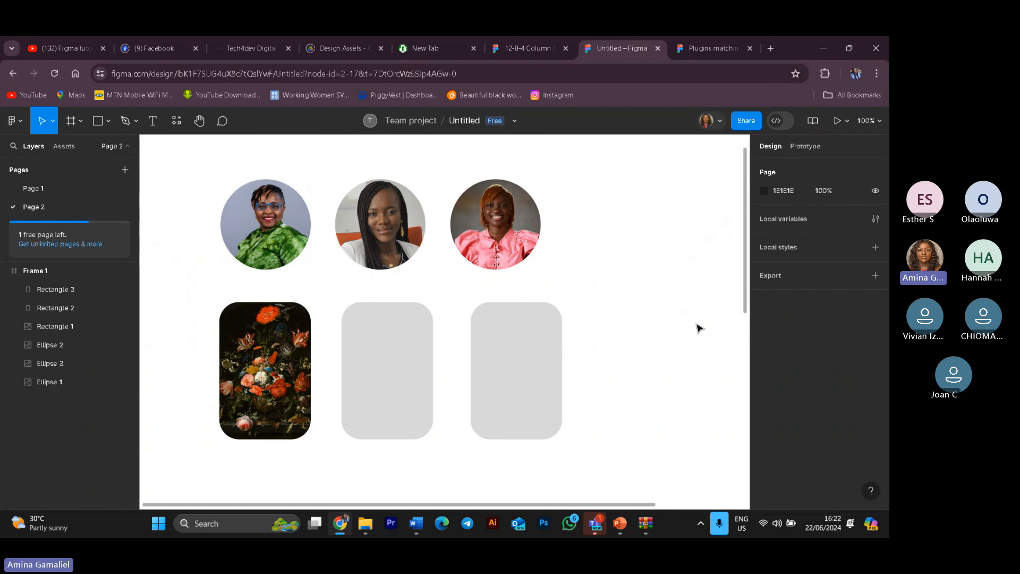
Step: Change the page background colour to green 4A8A42
scroll(551, 269, down, 2)
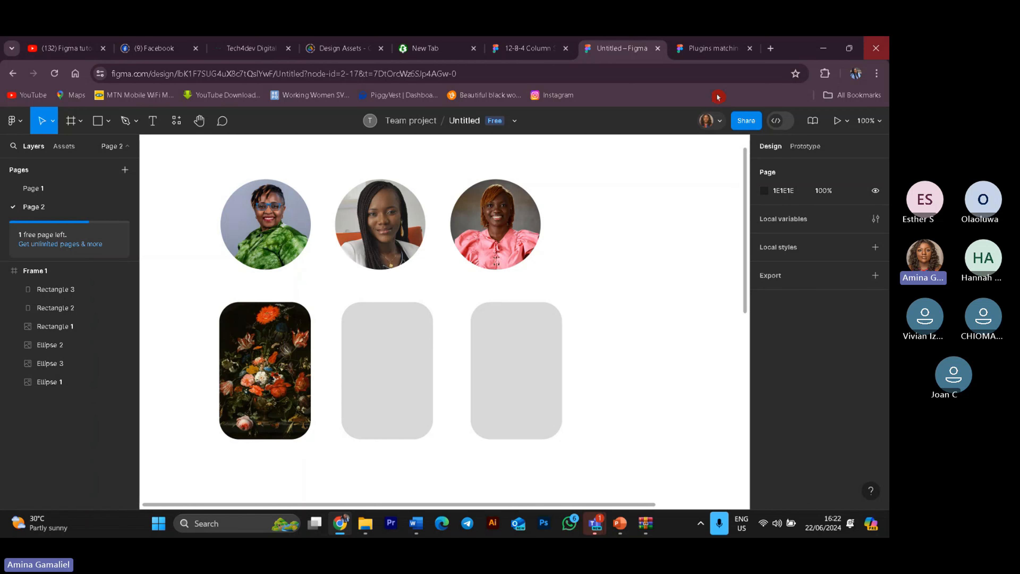
scroll(420, 318, up, 3)
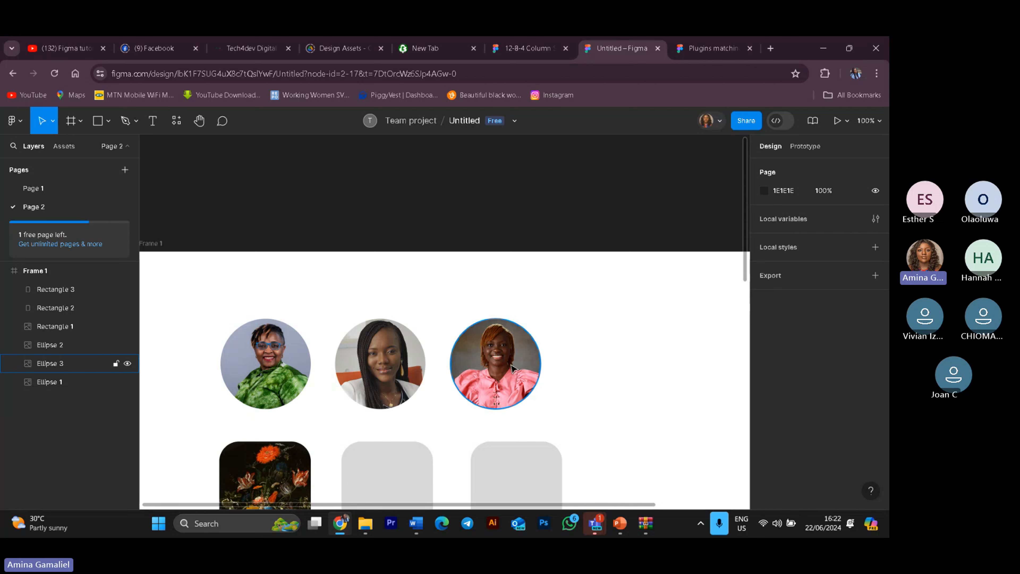
scroll(523, 376, down, 5)
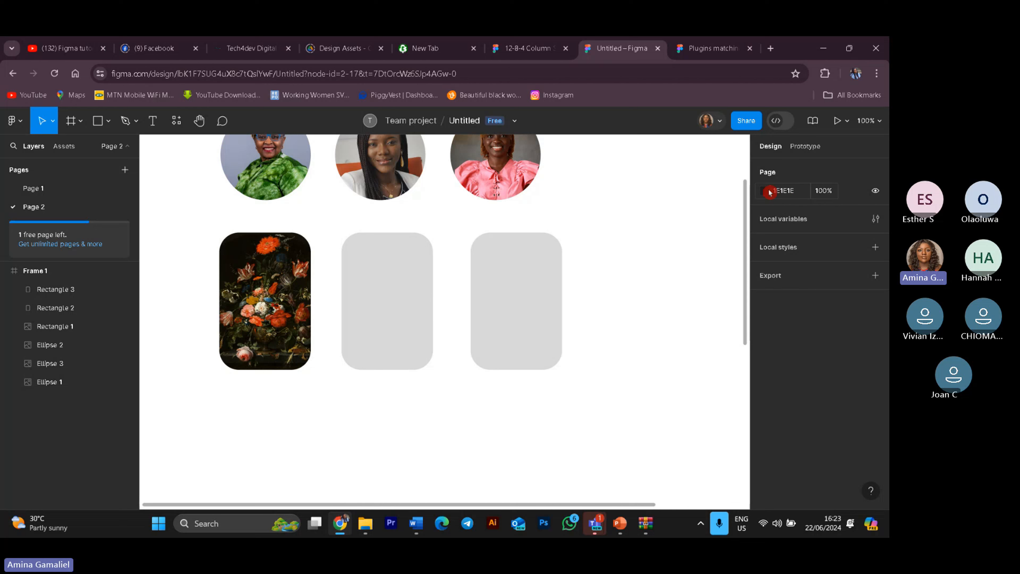
click(768, 191)
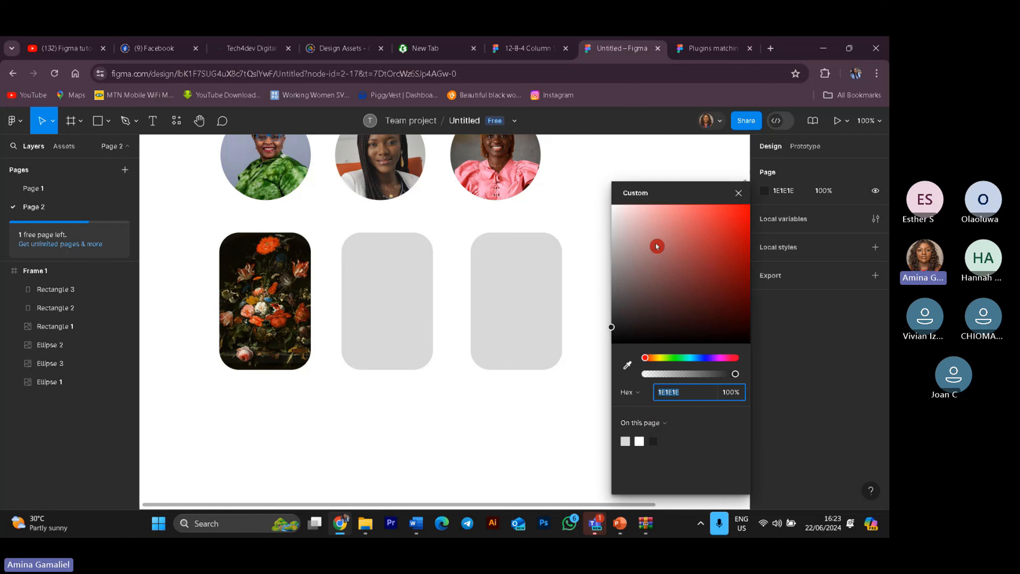
drag(612, 326, 670, 266)
drag(646, 357, 672, 358)
mouse_move(675, 271)
mouse_down()
mouse_move(679, 225)
mouse_move(733, 268)
mouse_move(730, 303)
mouse_move(732, 242)
mouse_move(698, 248)
mouse_move(653, 225)
mouse_move(649, 297)
mouse_move(664, 288)
mouse_up()
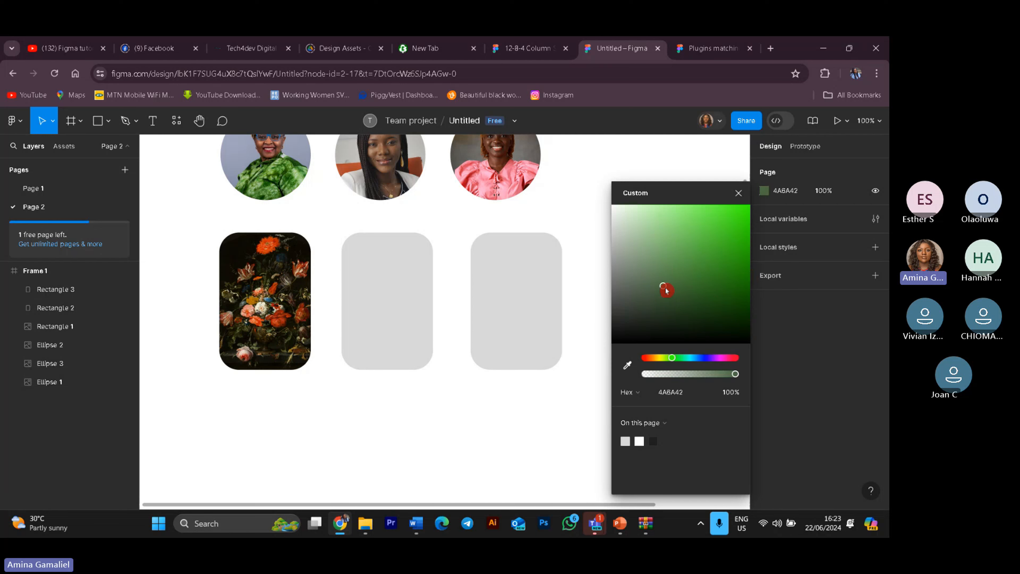
click(741, 196)
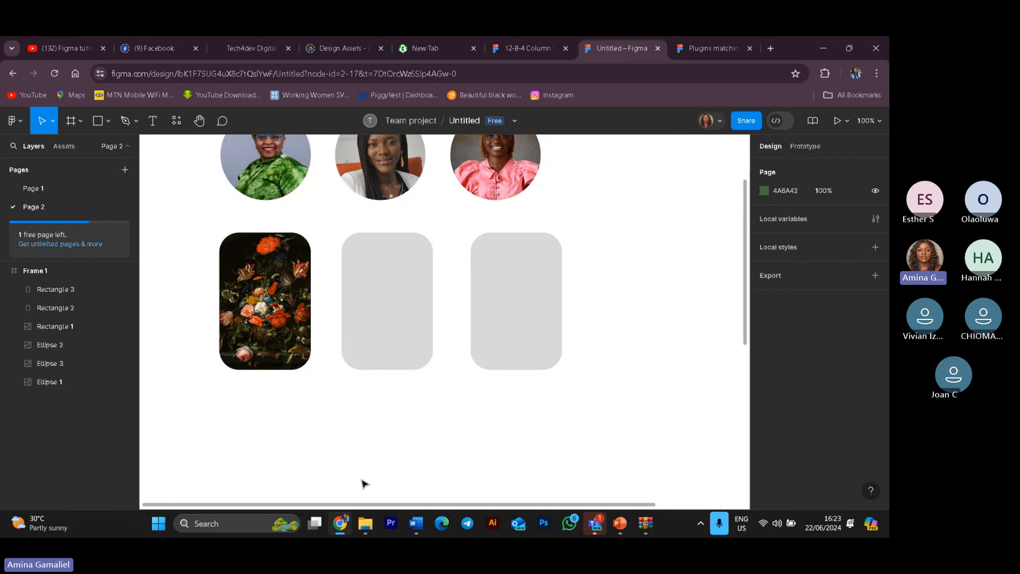
Step: Set the page background colour to white FFFFFF
scroll(401, 472, up, 3)
scroll(405, 470, up, 6)
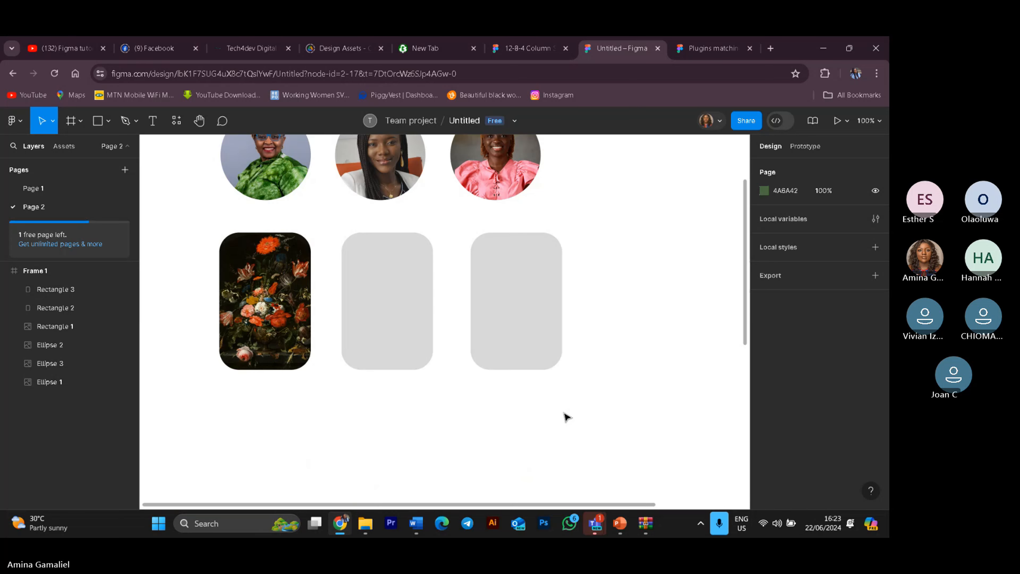
scroll(567, 416, up, 3)
scroll(566, 417, down, 5)
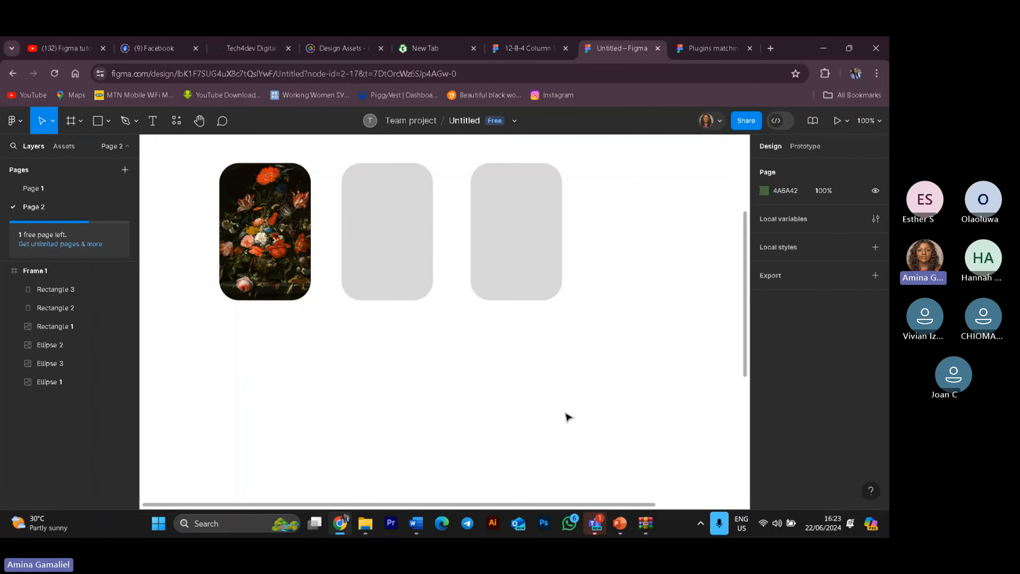
scroll(566, 417, up, 3)
scroll(568, 417, down, 5)
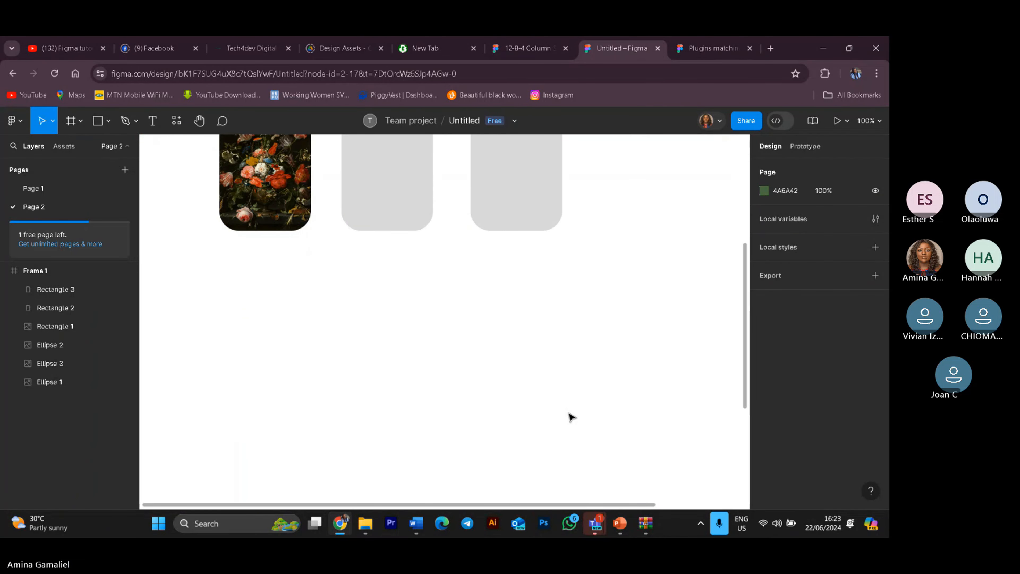
click(763, 194)
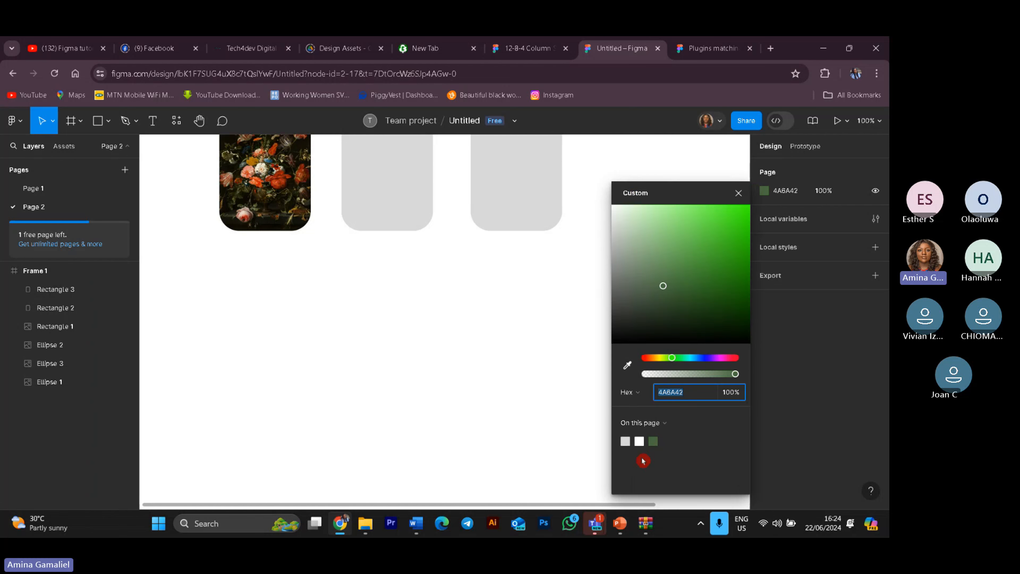
click(639, 441)
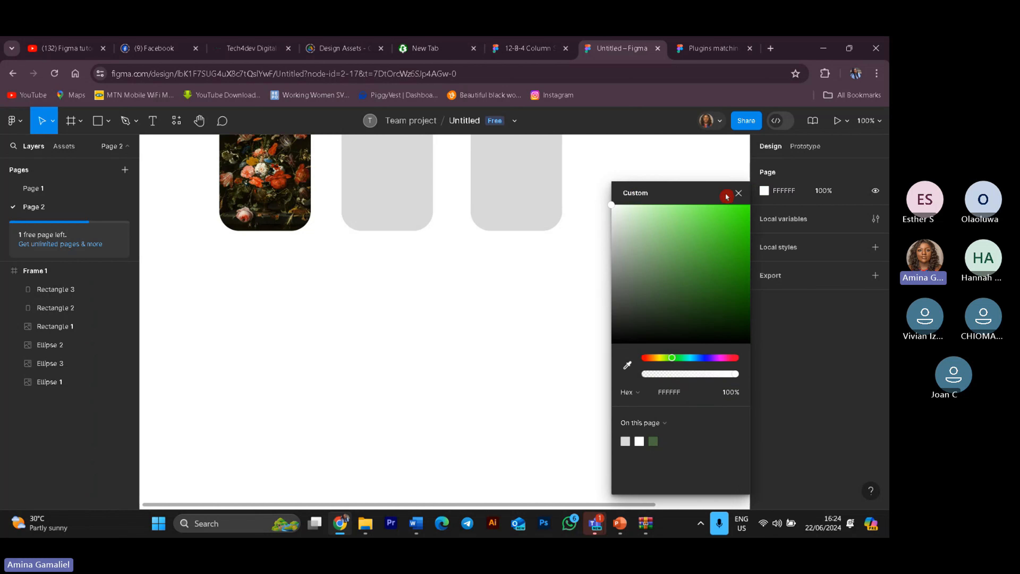
click(738, 194)
scroll(549, 344, up, 5)
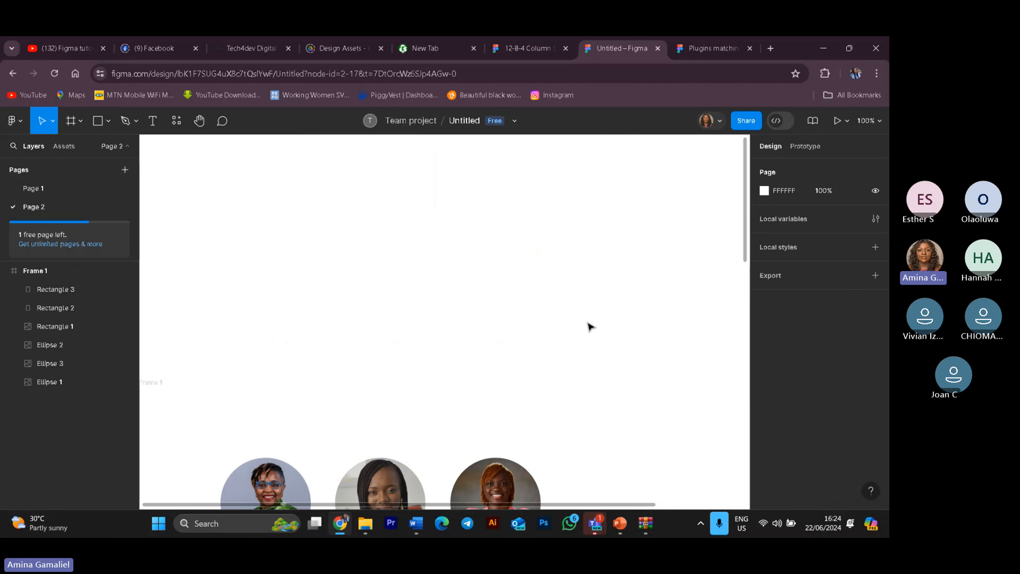
scroll(591, 326, down, 3)
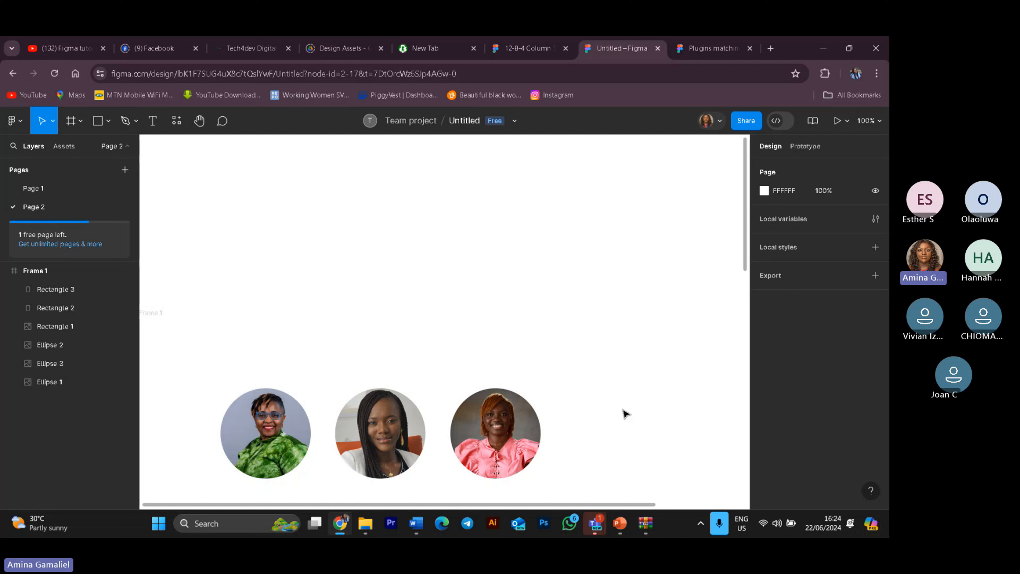
Step: Try to run the Image Palette plugin with no image selected
click(15, 121)
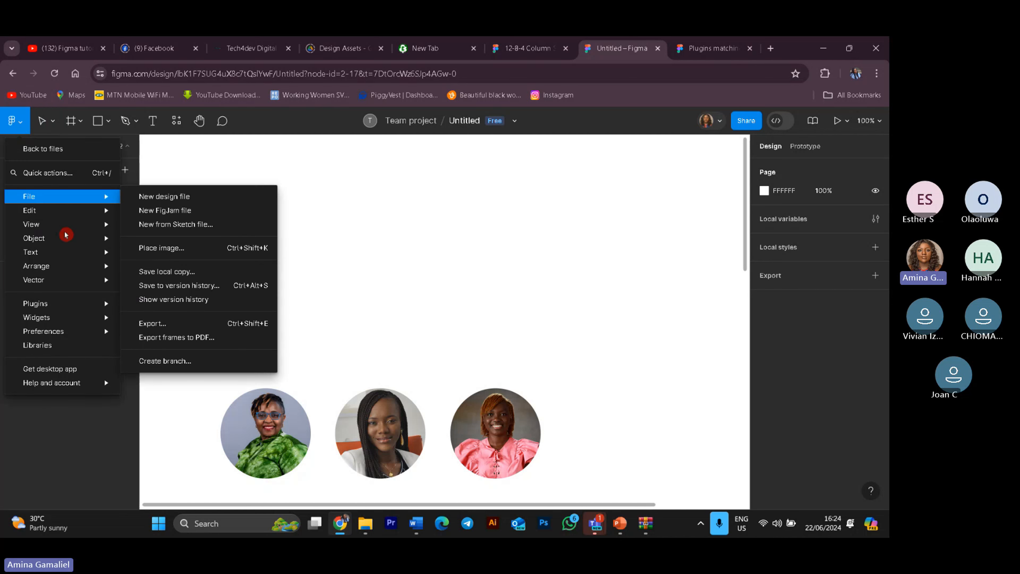
mouse_move(68, 302)
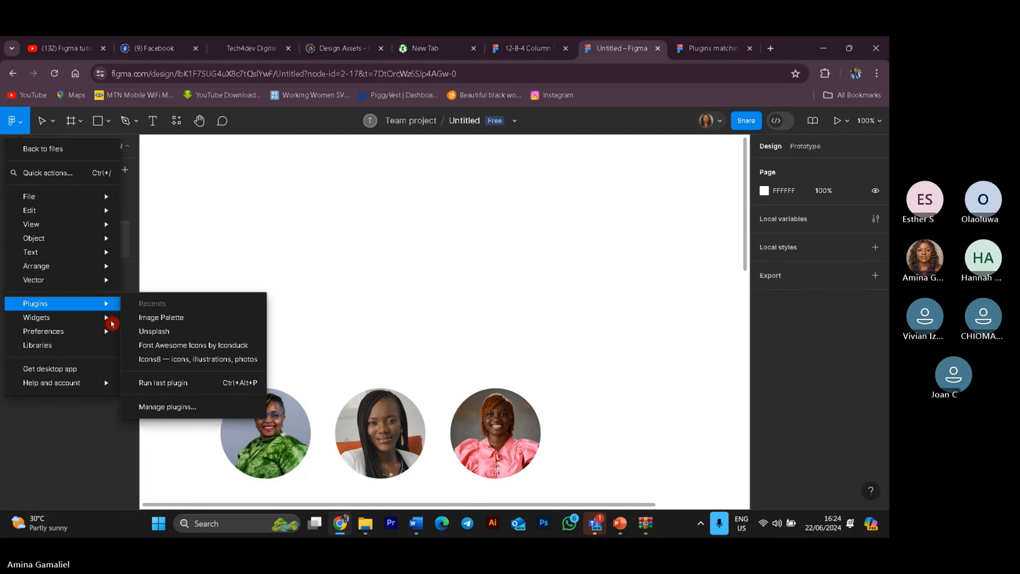
click(179, 320)
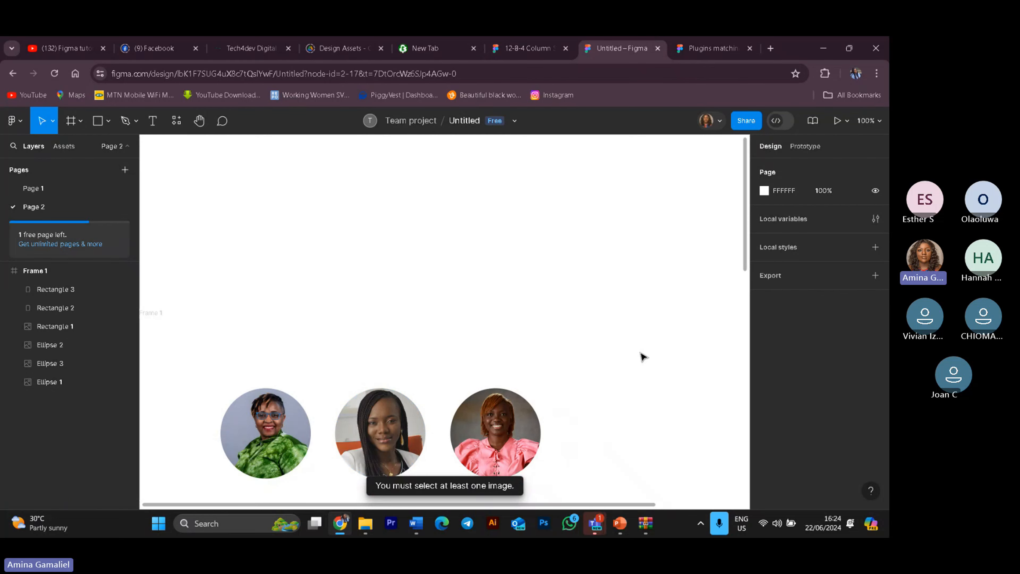
scroll(735, 281, down, 3)
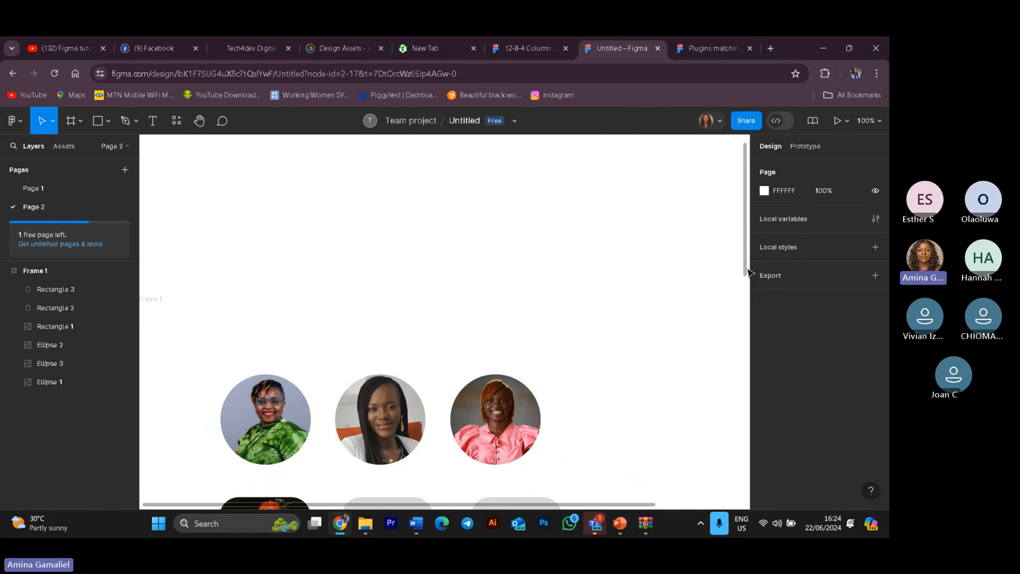
click(49, 363)
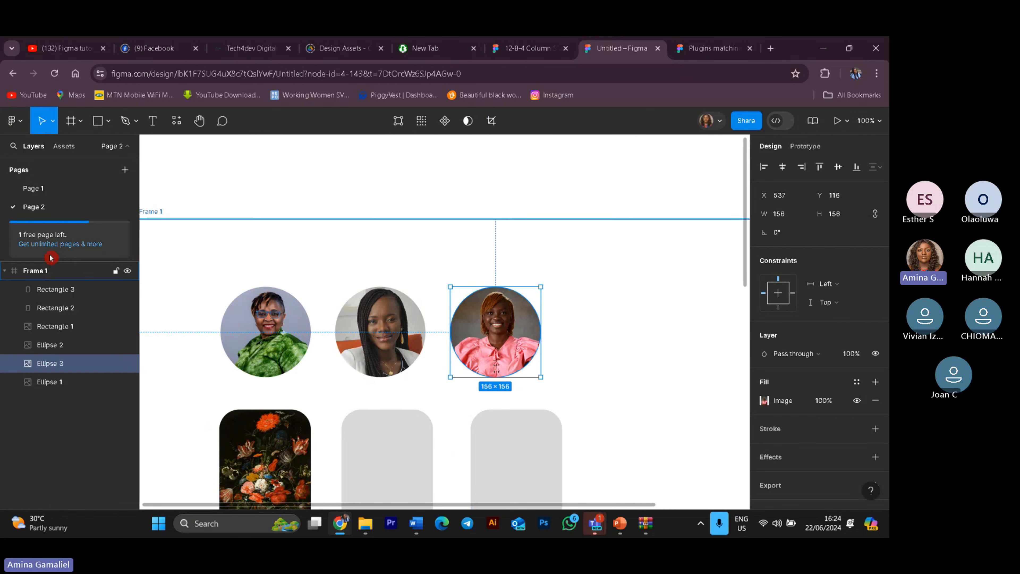
click(24, 122)
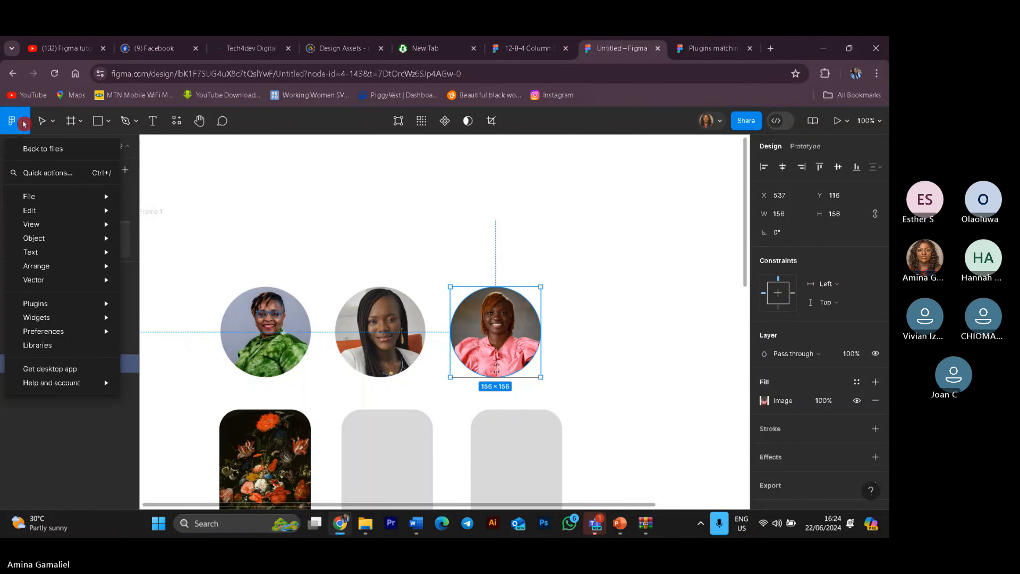
click(412, 504)
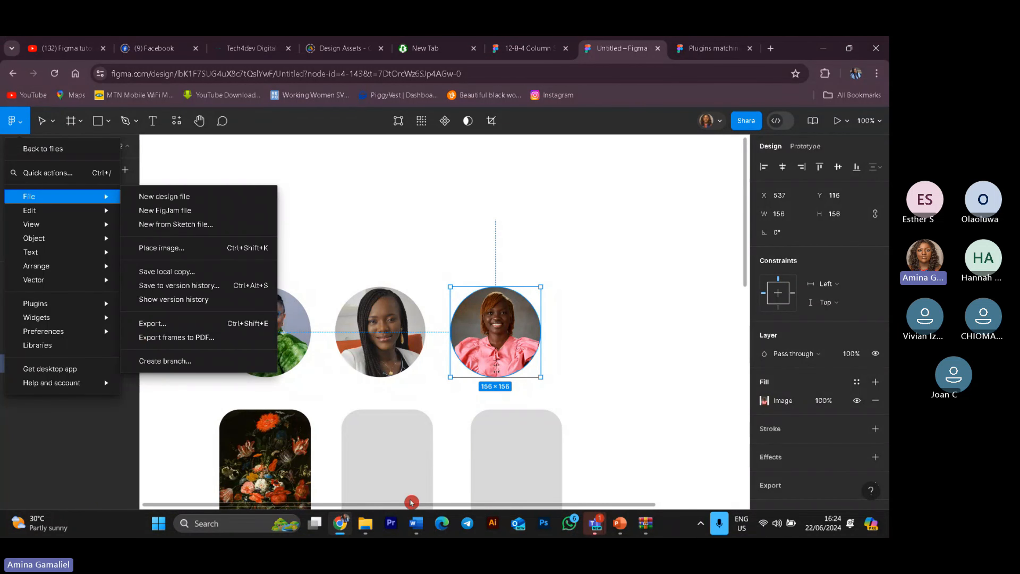
Step: Select the flower-image rounded rectangle and run the Image Palette plugin on it
click(55, 326)
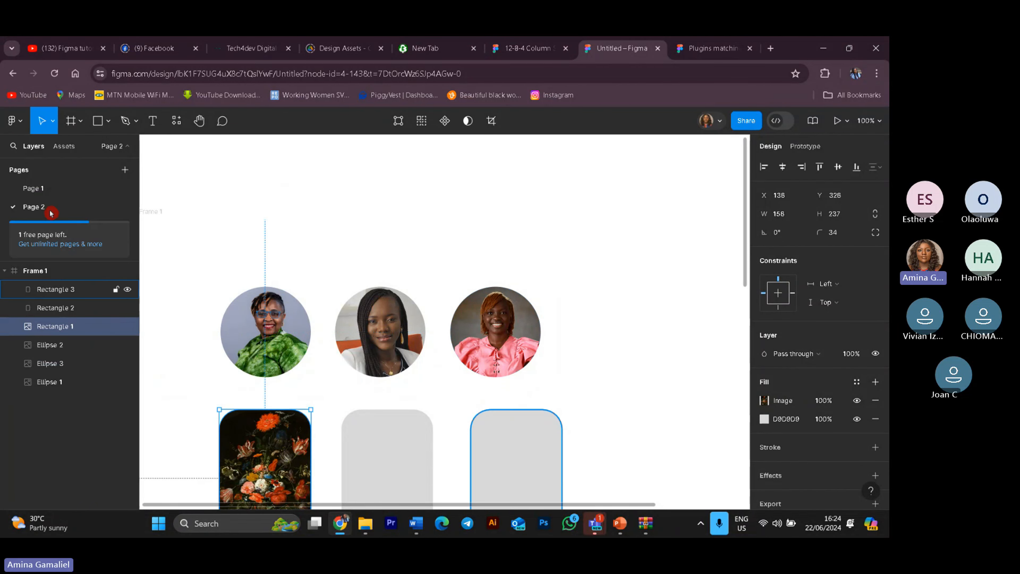
click(35, 207)
click(15, 120)
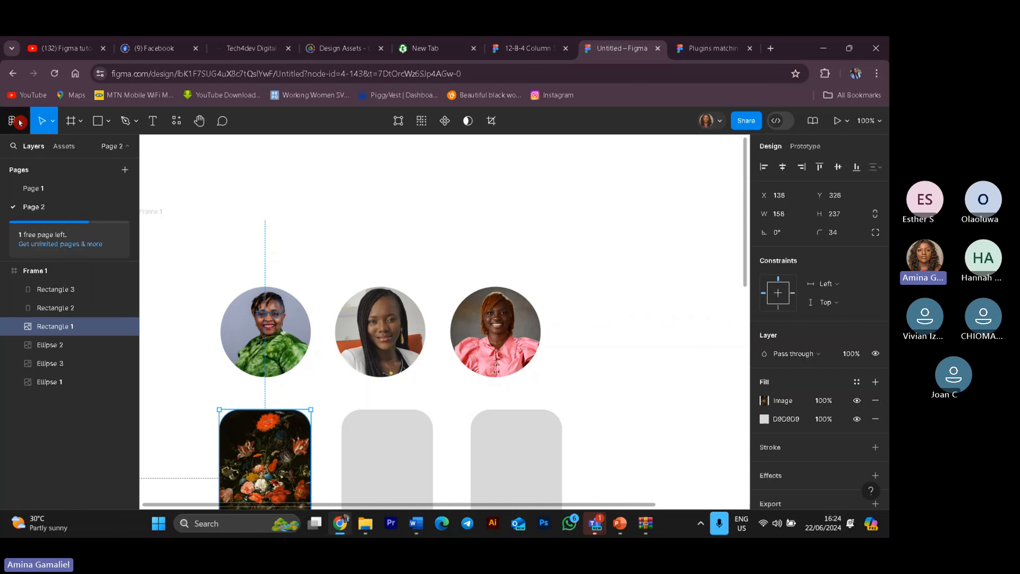
click(45, 324)
mouse_move(61, 304)
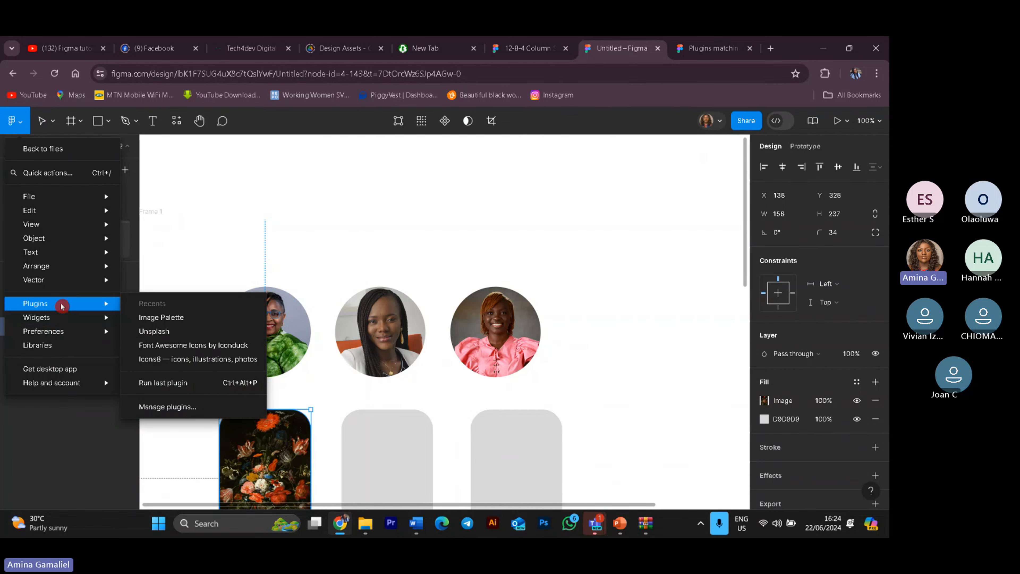
click(165, 317)
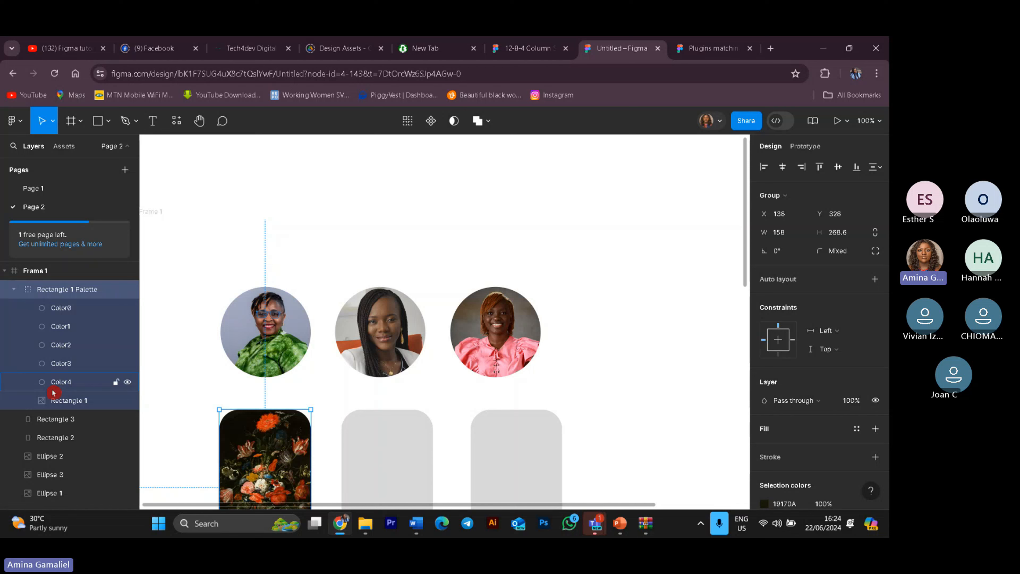
scroll(647, 354, down, 7)
scroll(647, 354, up, 2)
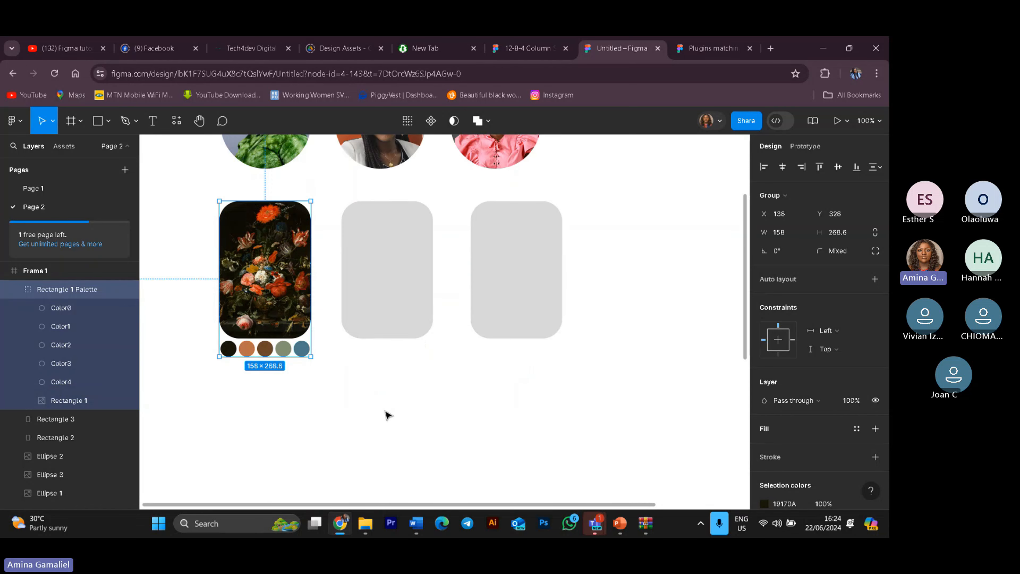
click(374, 406)
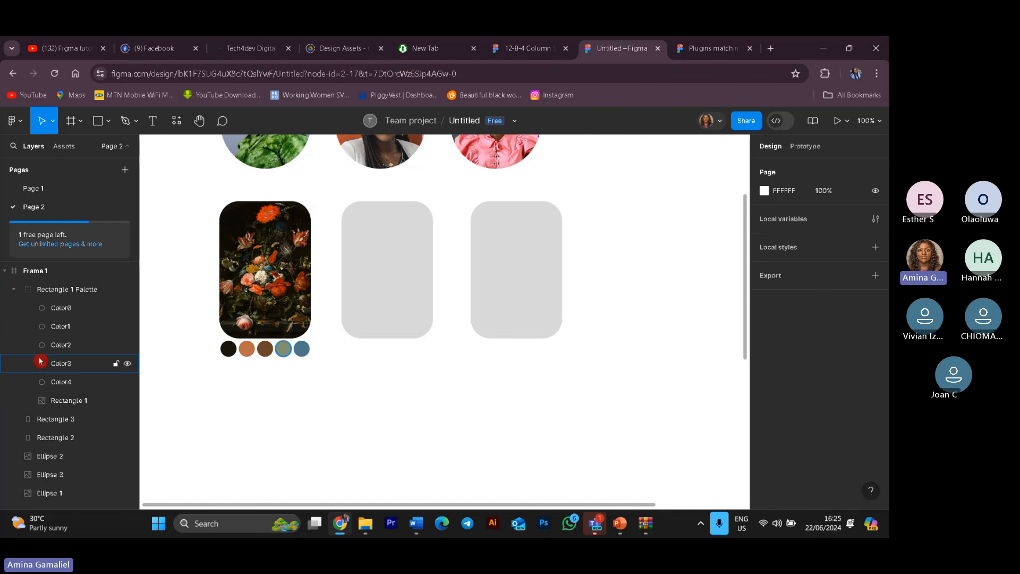
Step: Select the third circle portrait and run the Image Palette plugin on it
scroll(572, 376, up, 3)
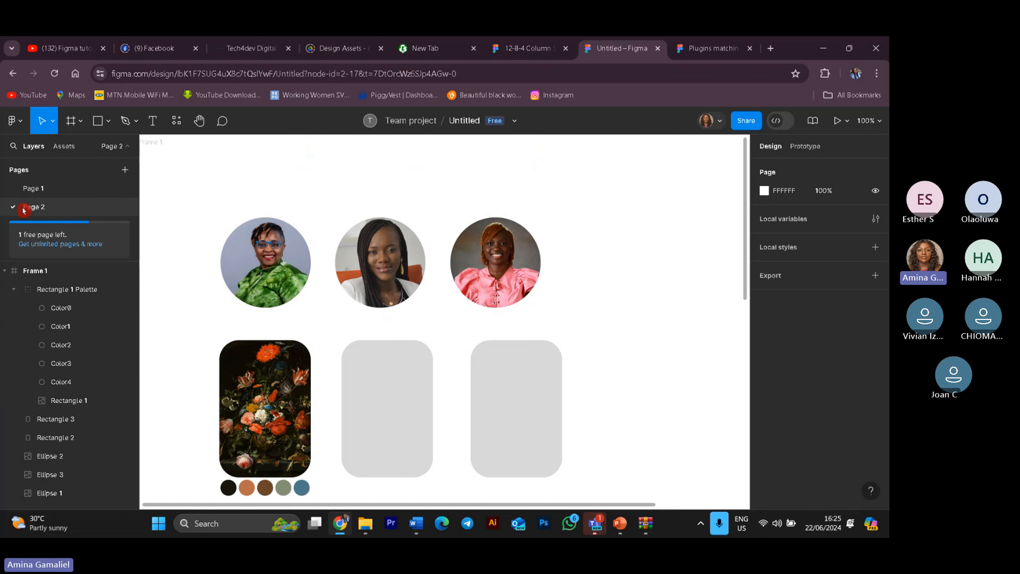
click(14, 122)
click(558, 342)
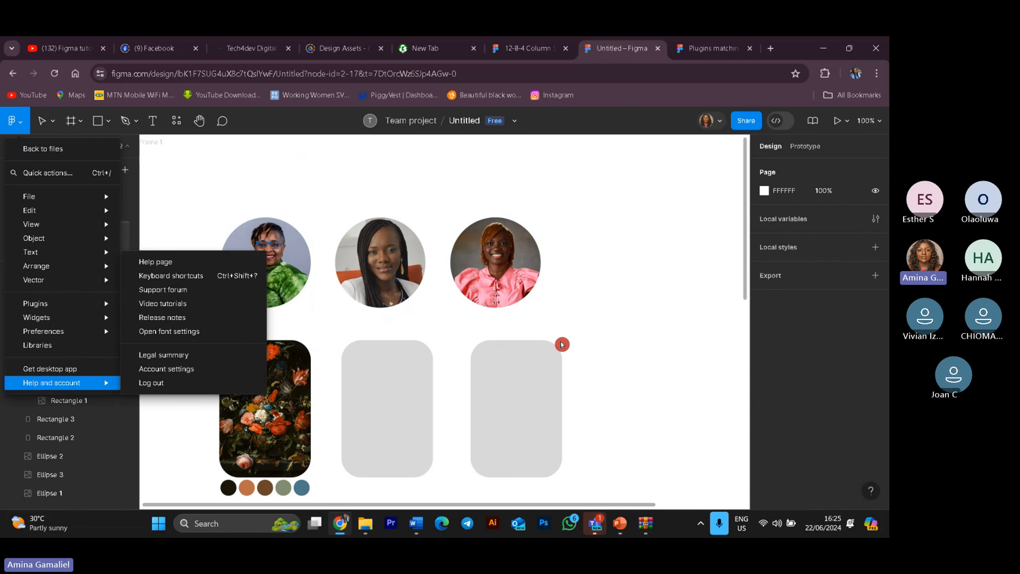
click(520, 271)
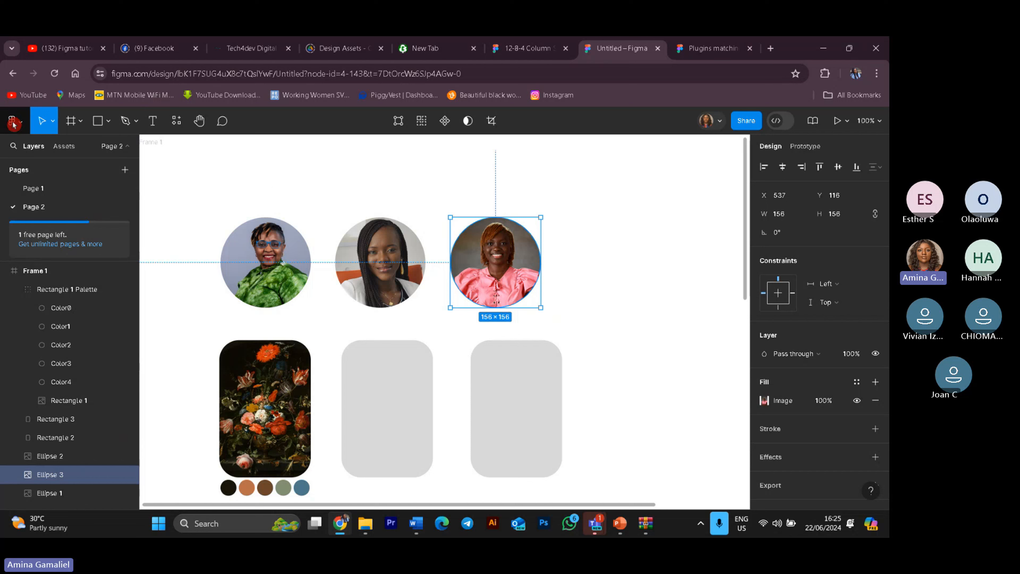
click(42, 120)
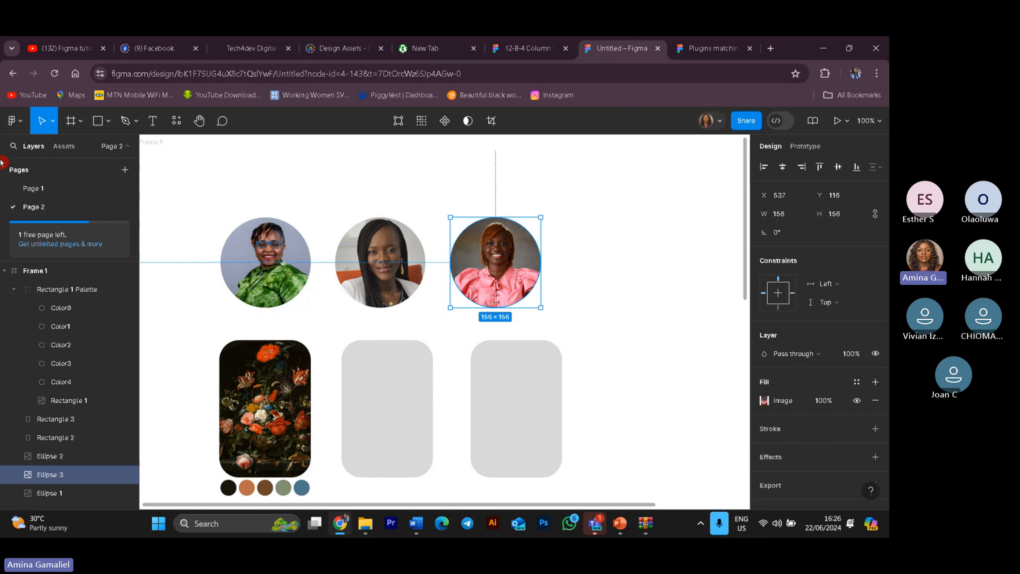
click(20, 127)
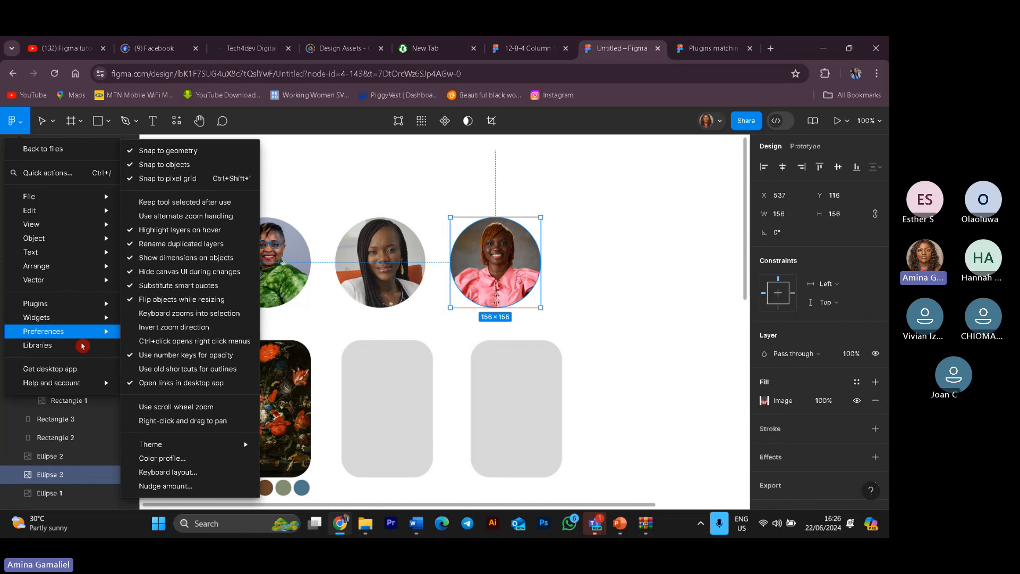
mouse_move(56, 308)
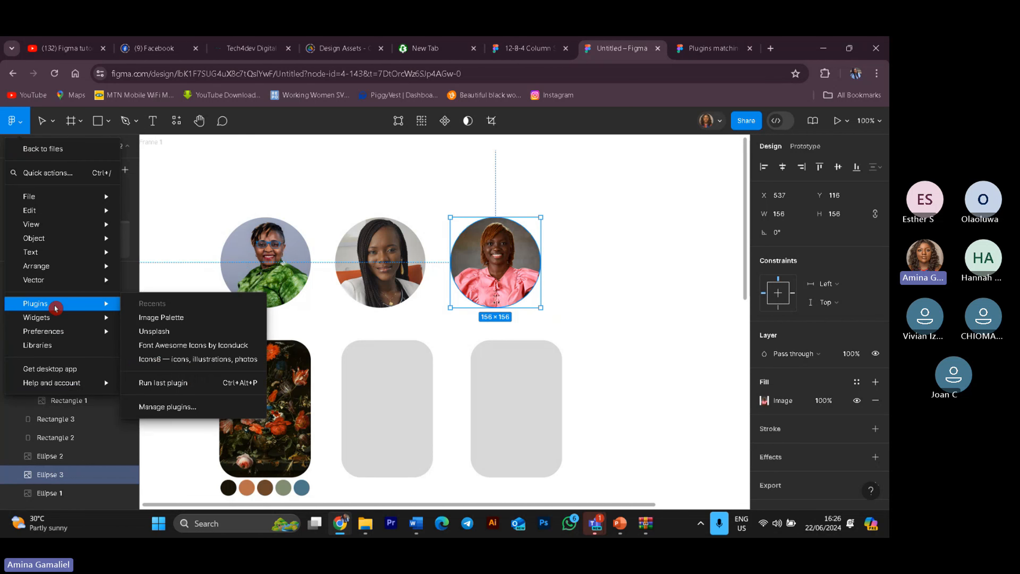
click(675, 421)
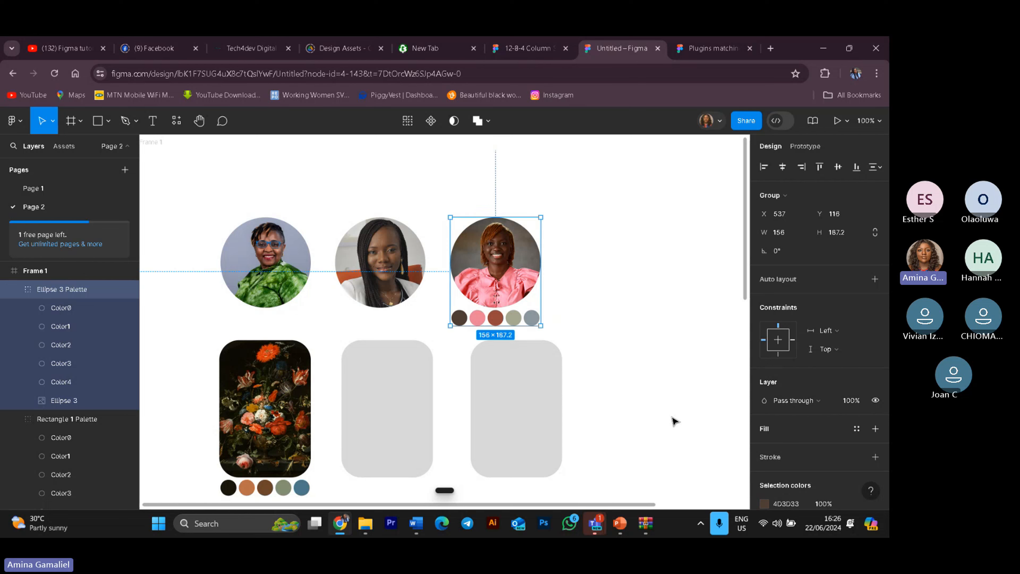
Step: Select the first circle portrait and run the Image Palette plugin on it
click(284, 250)
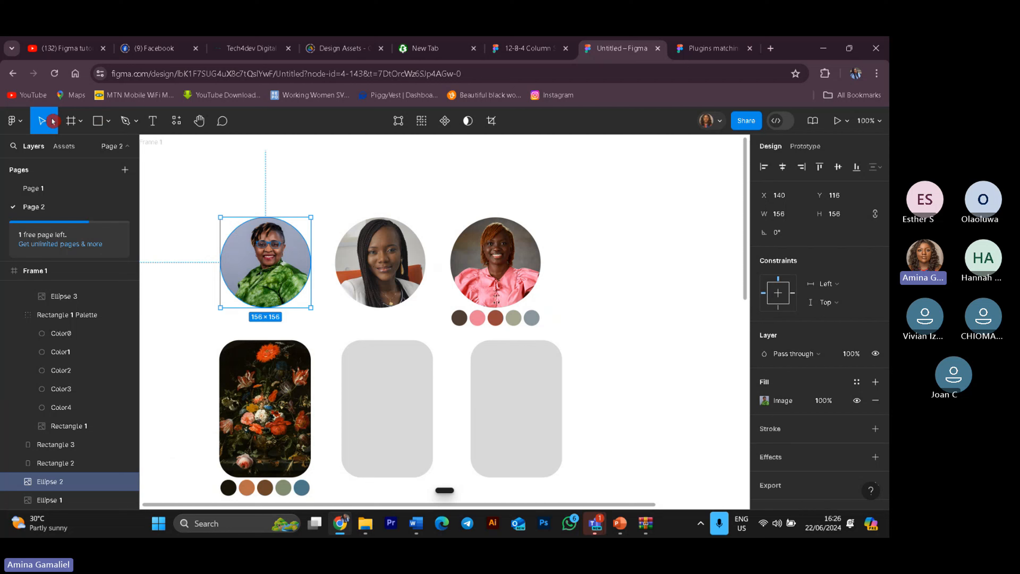
click(12, 121)
mouse_move(72, 210)
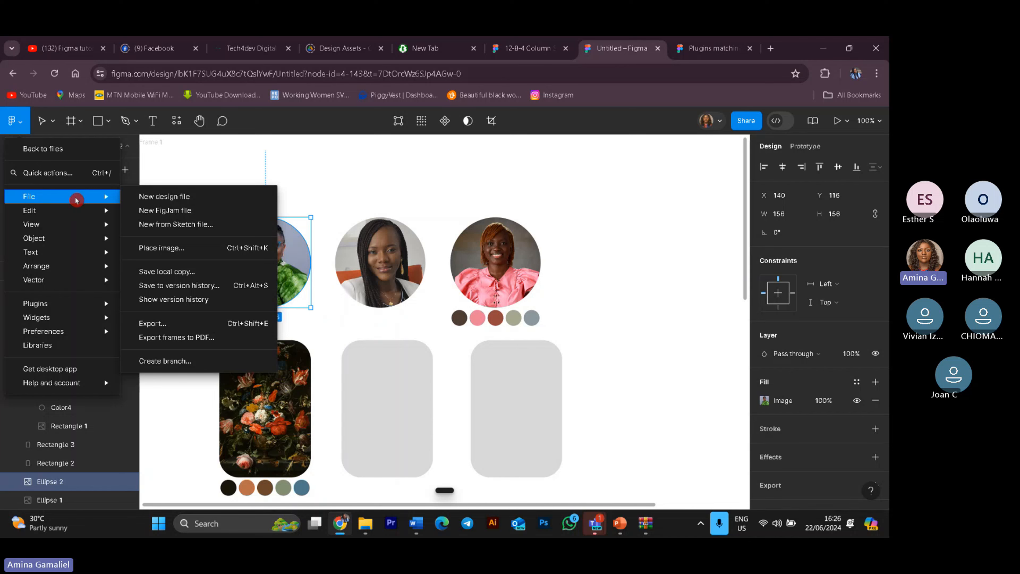
mouse_move(78, 305)
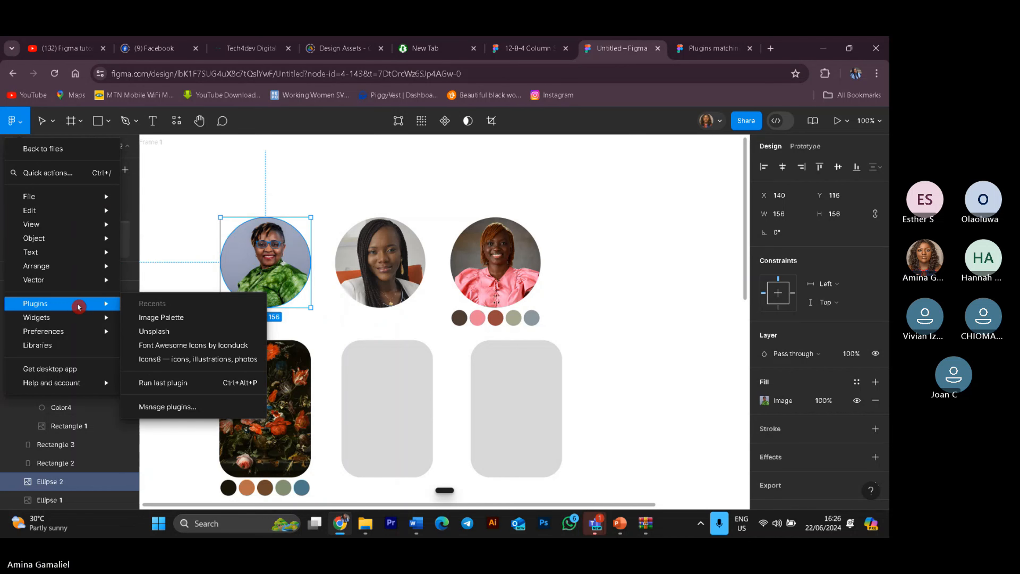
click(159, 318)
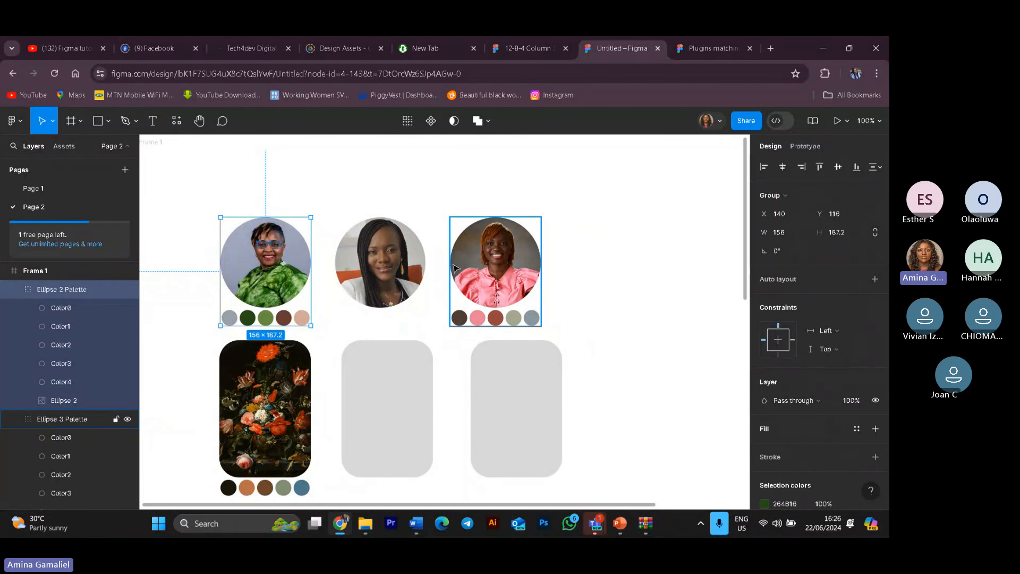
Step: Deselect everything, open the plugin manager and browse the list of recent and community plugins
click(659, 209)
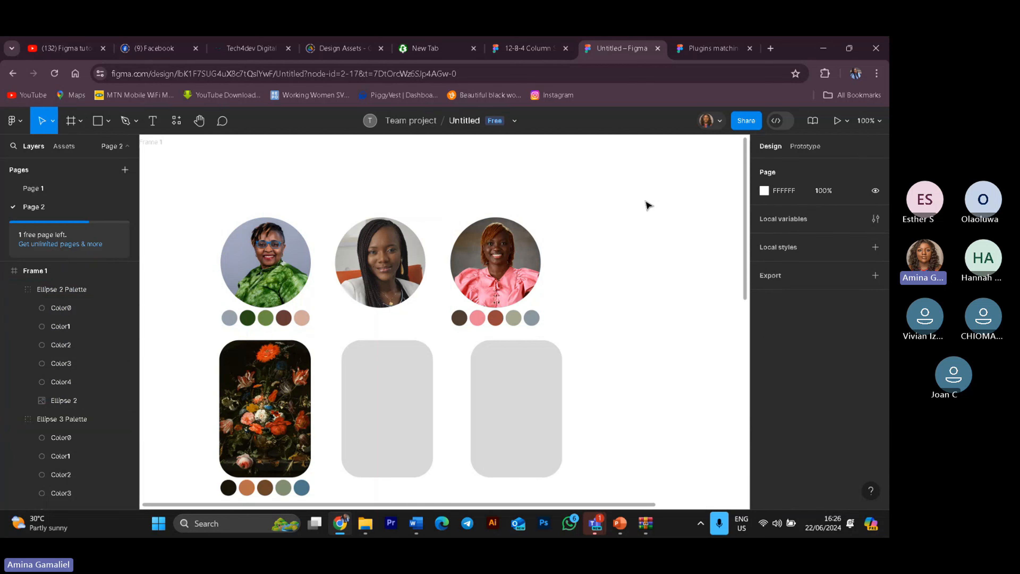
click(13, 121)
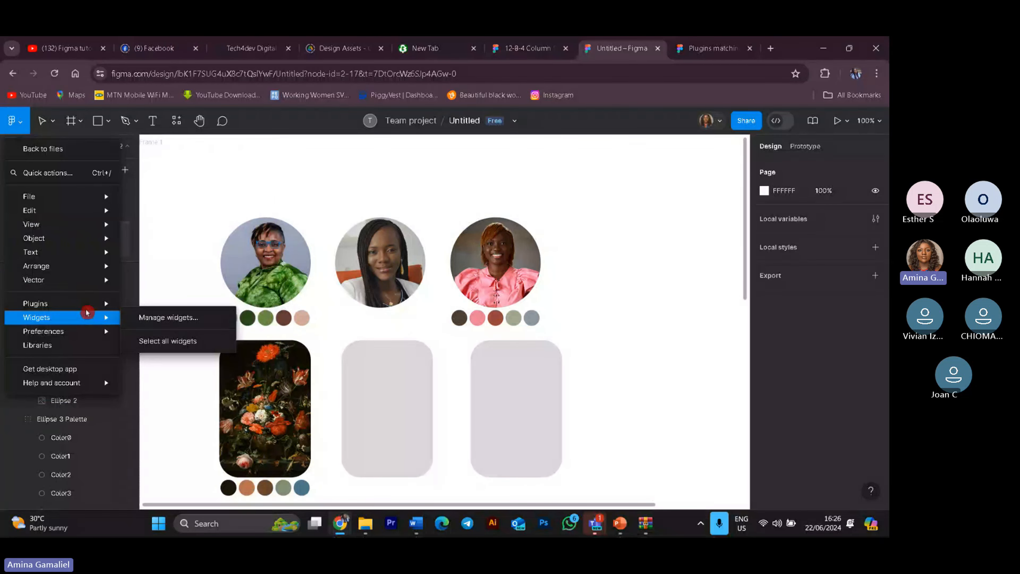
mouse_move(96, 306)
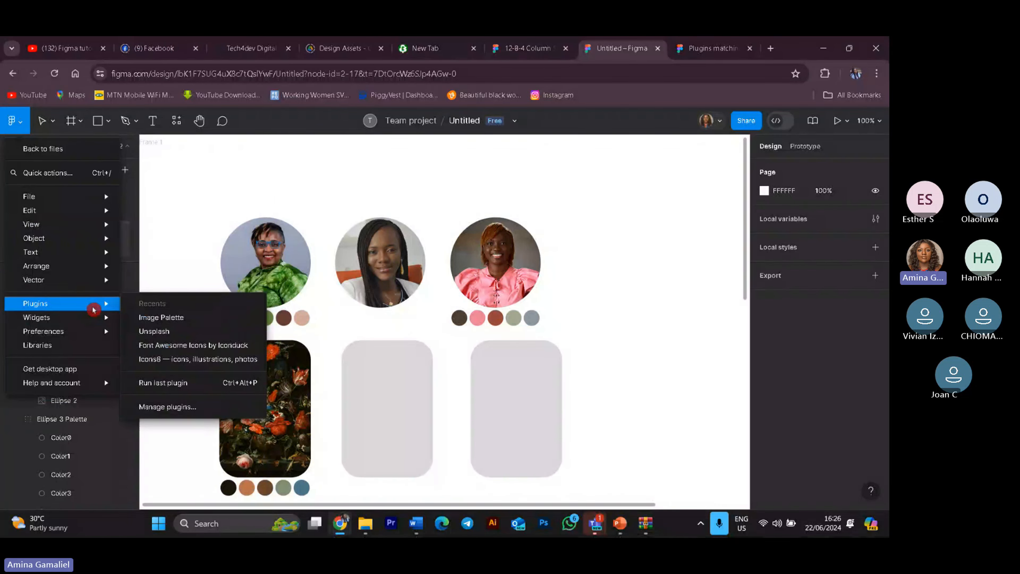
click(210, 408)
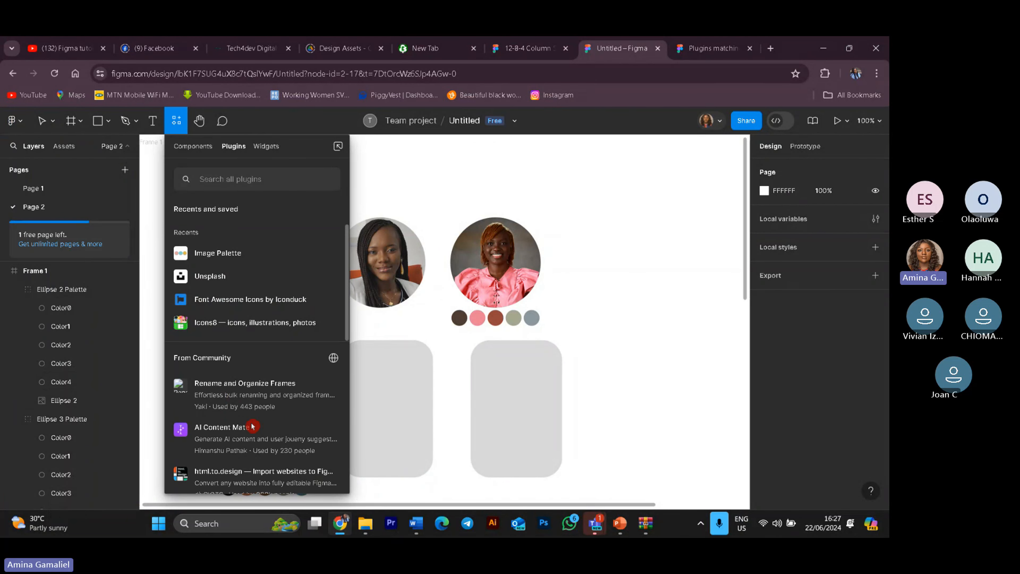
scroll(272, 399, down, 8)
mouse_move(269, 398)
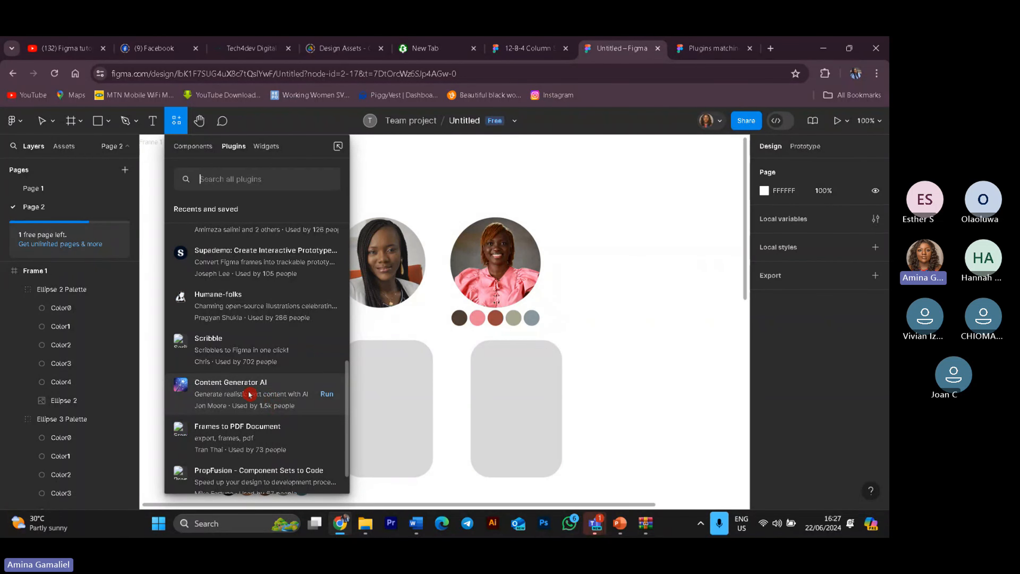
scroll(250, 394, down, 1)
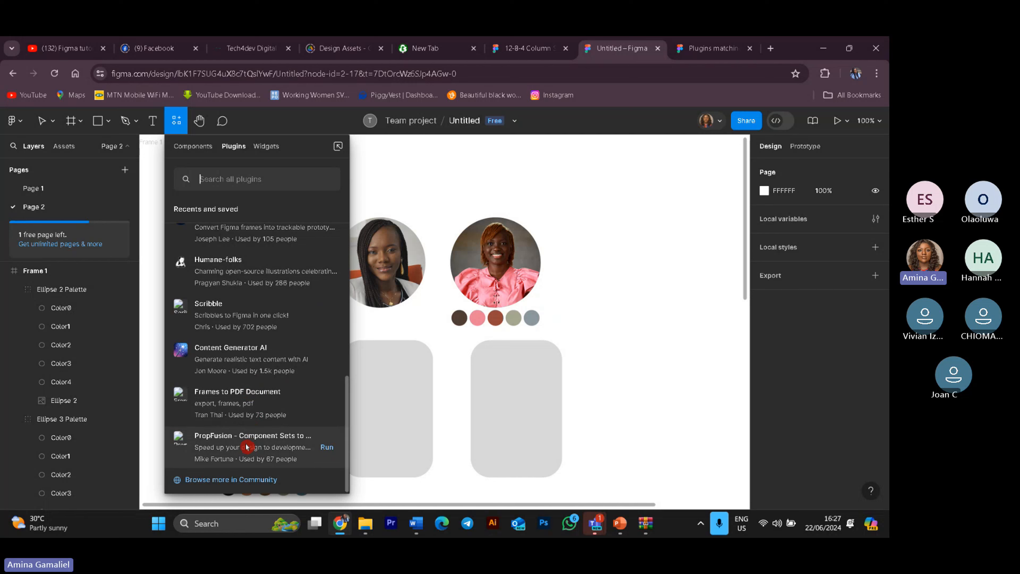
scroll(248, 411, up, 10)
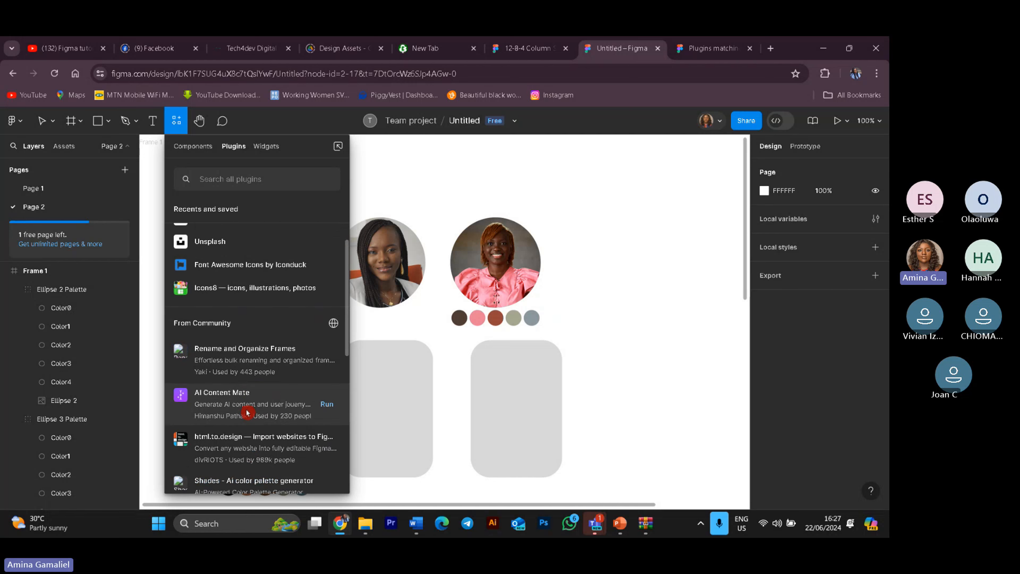
scroll(247, 413, up, 1)
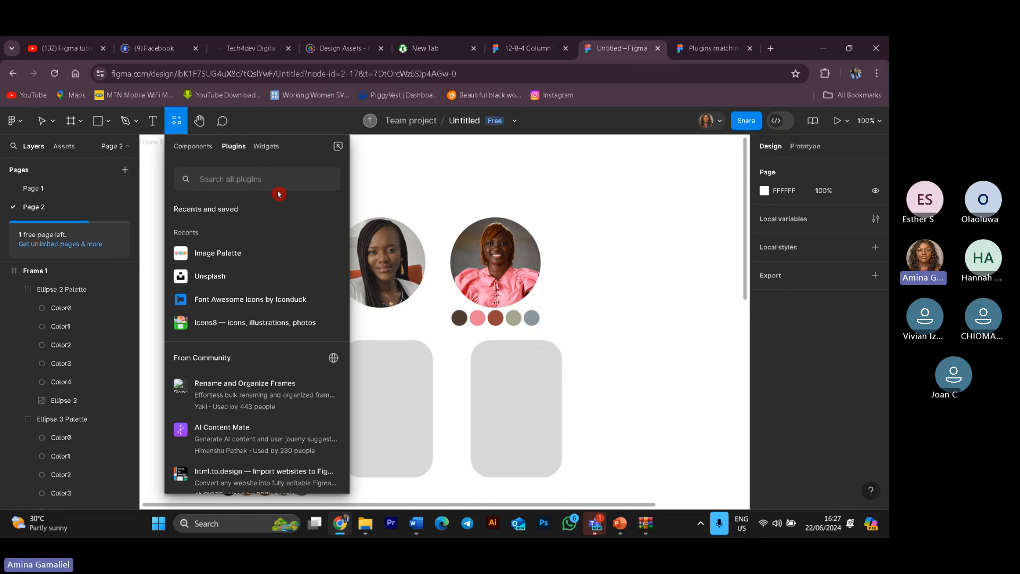
Step: Search the plugins for "content" and run the Content Reel plugin
text(co)
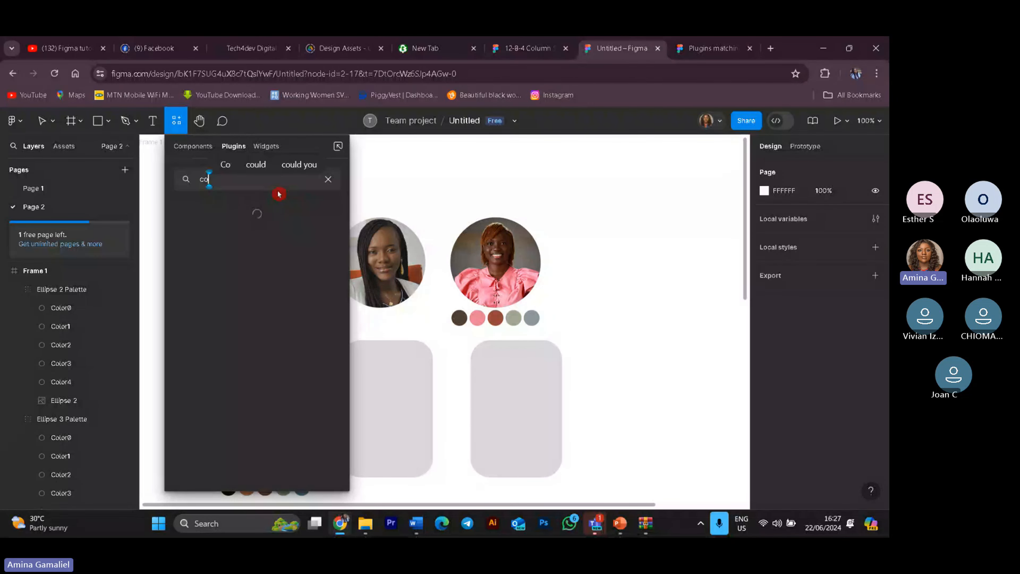
text(nte)
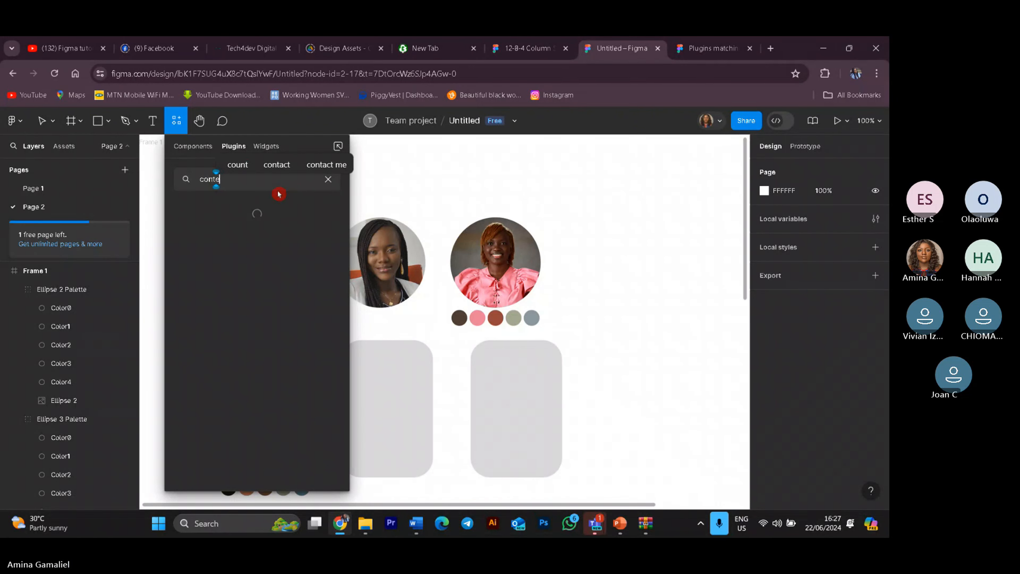
text(nt)
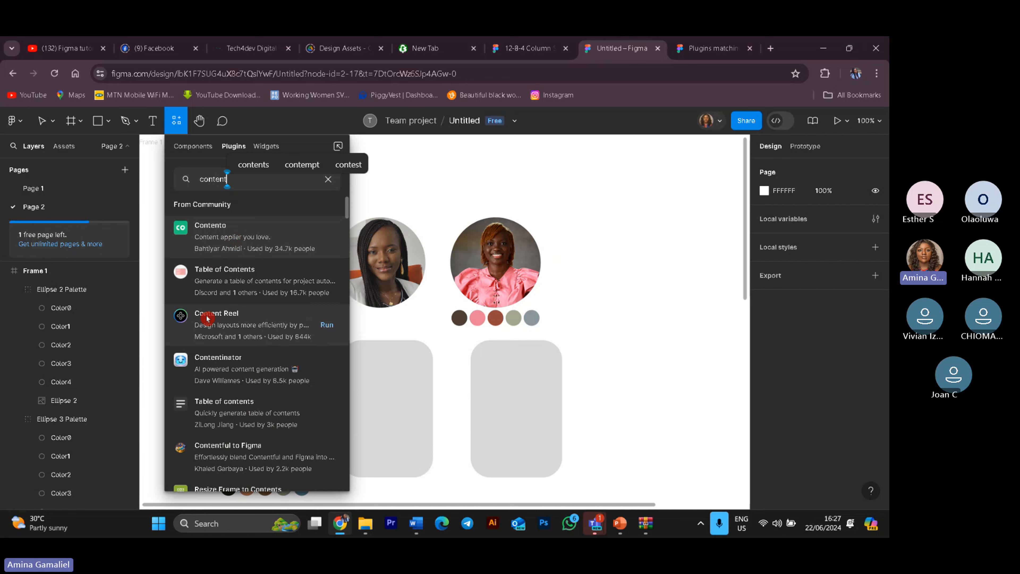
click(224, 318)
click(267, 311)
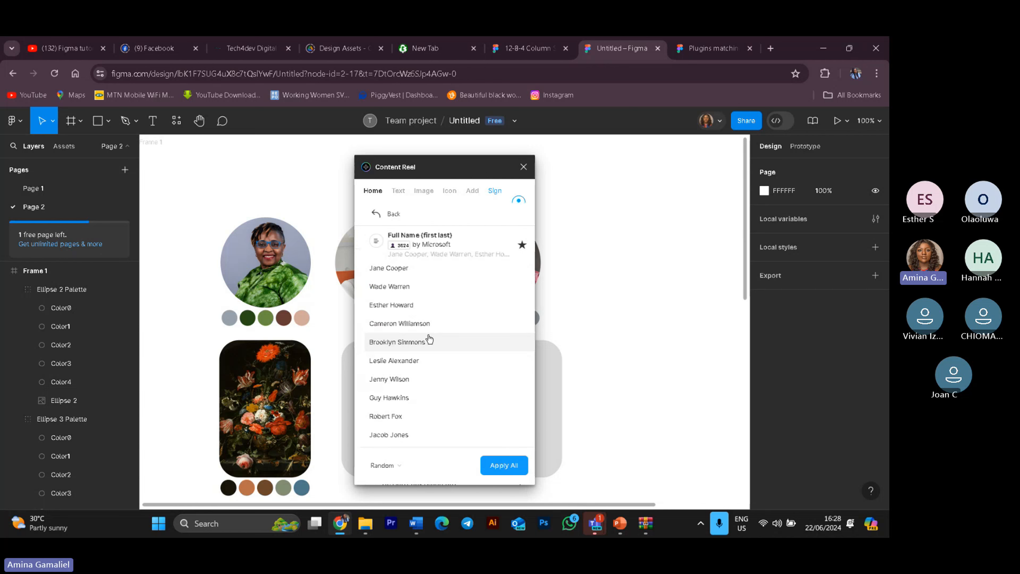
Step: Leave the Full Name list in Content Reel and open the Lorem Ipsum text collection
click(426, 340)
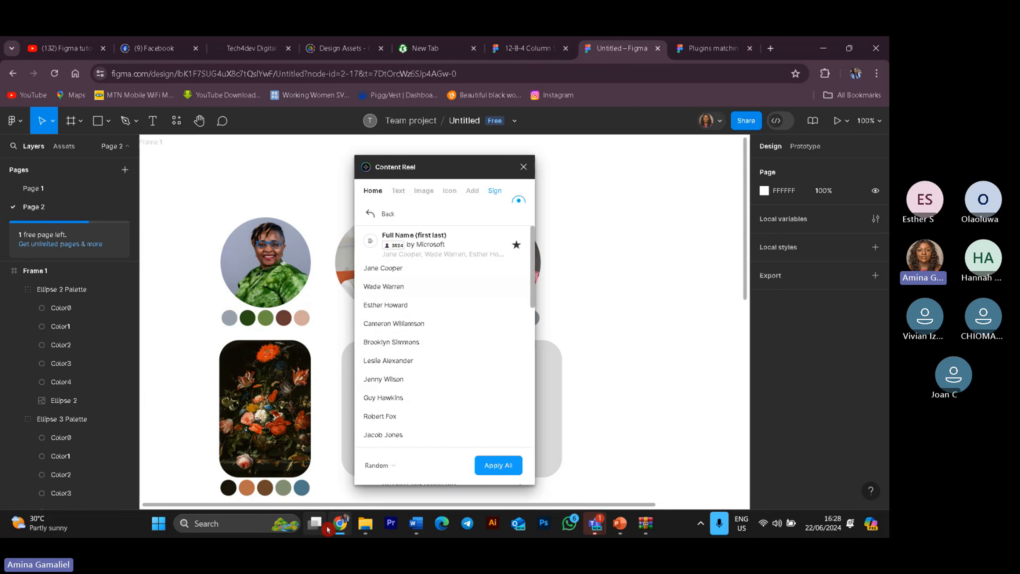
mouse_move(326, 526)
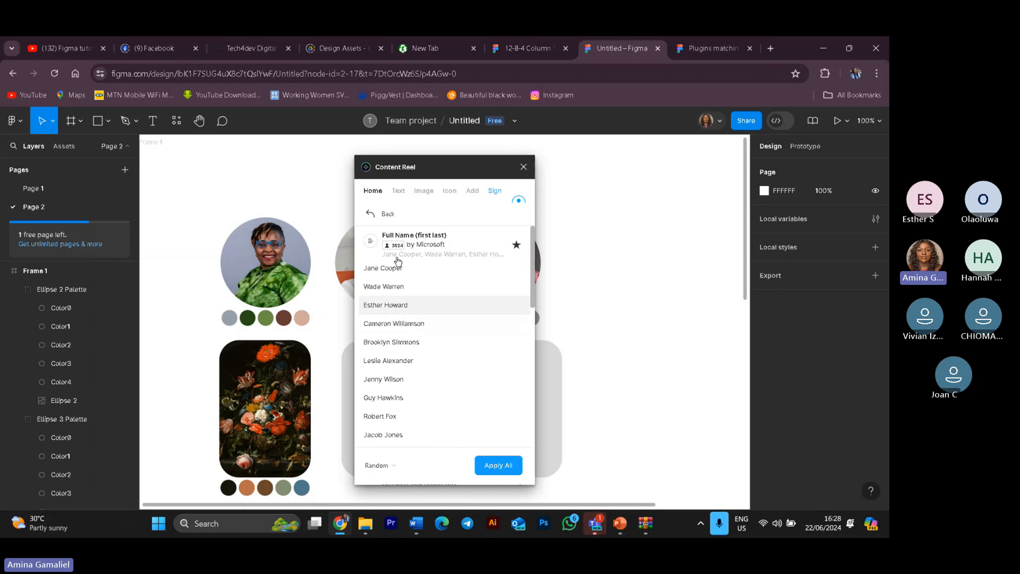
click(373, 213)
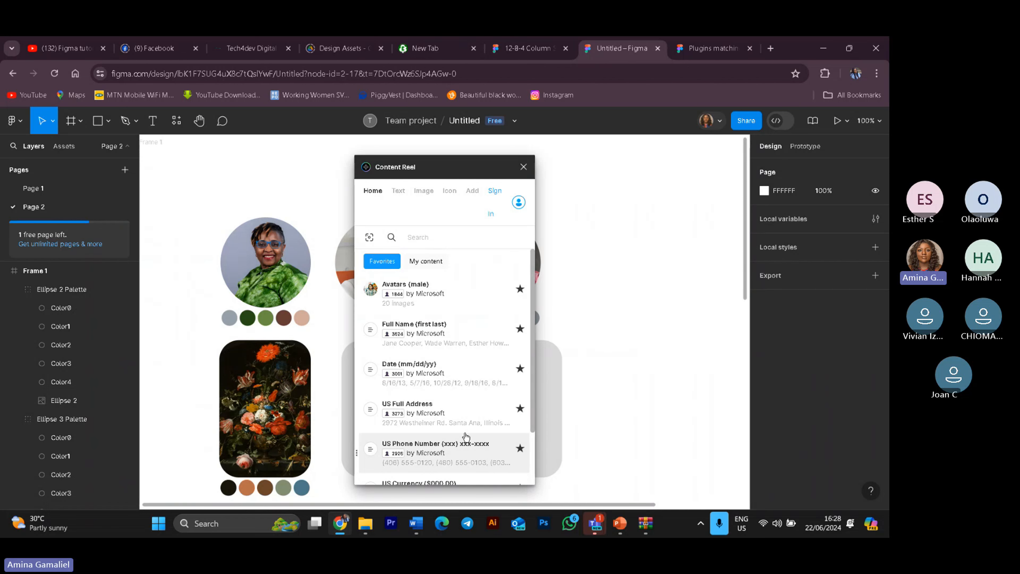
scroll(449, 451, down, 2)
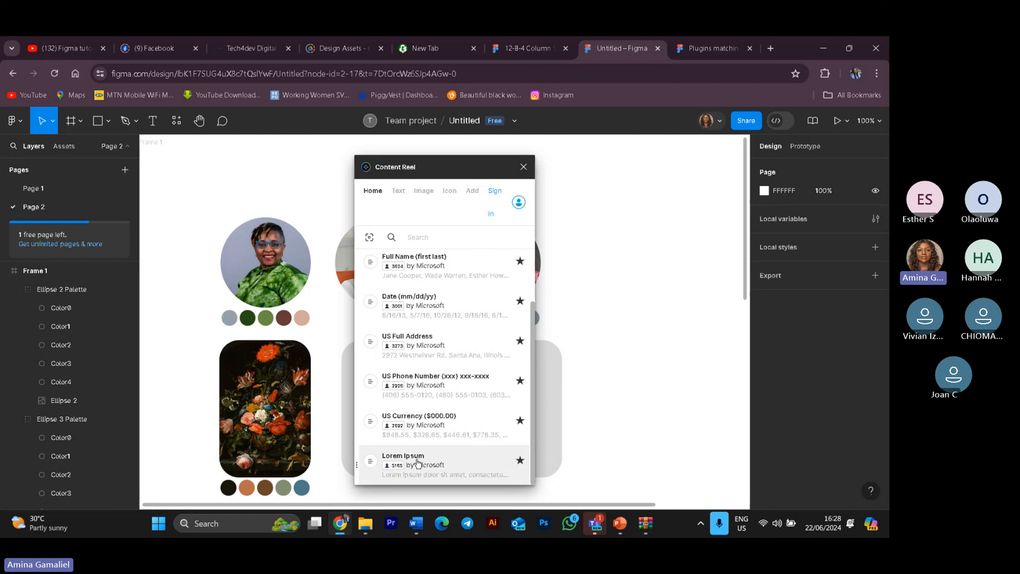
click(417, 462)
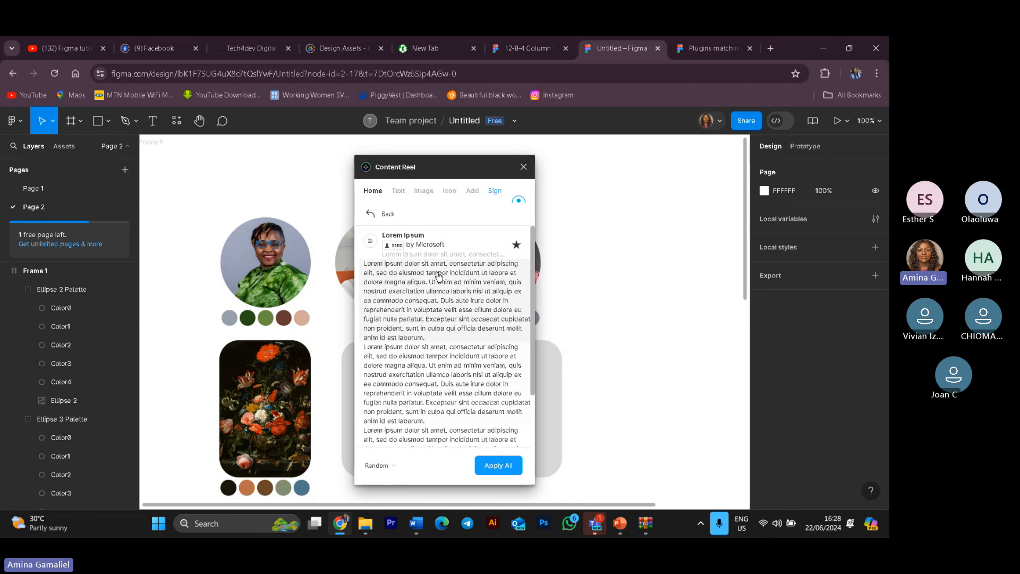
scroll(465, 344, down, 3)
scroll(433, 284, up, 3)
click(413, 307)
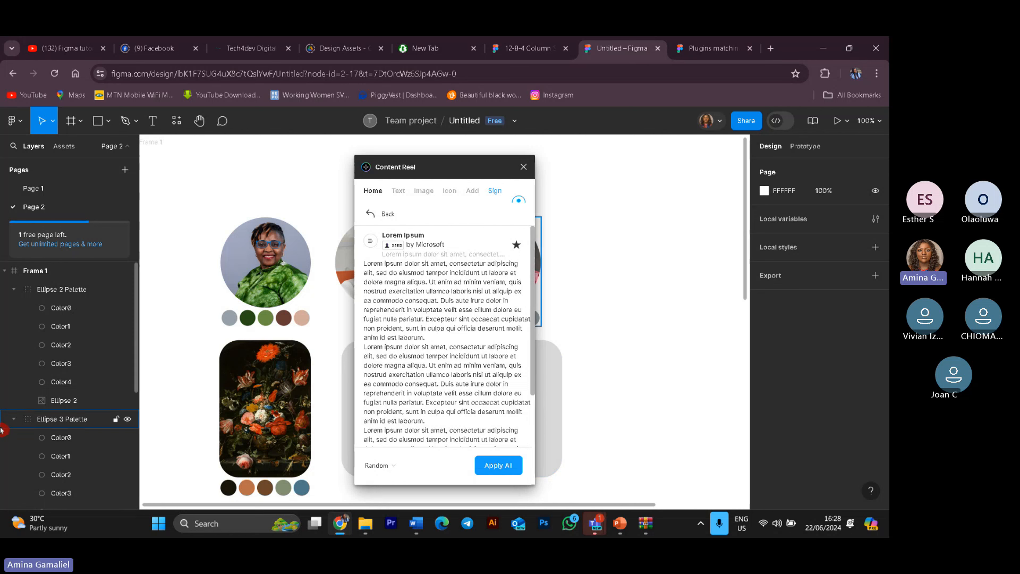
Step: Select the third rounded rectangle and try to apply the Lorem Ipsum text to it
scroll(61, 289, down, 5)
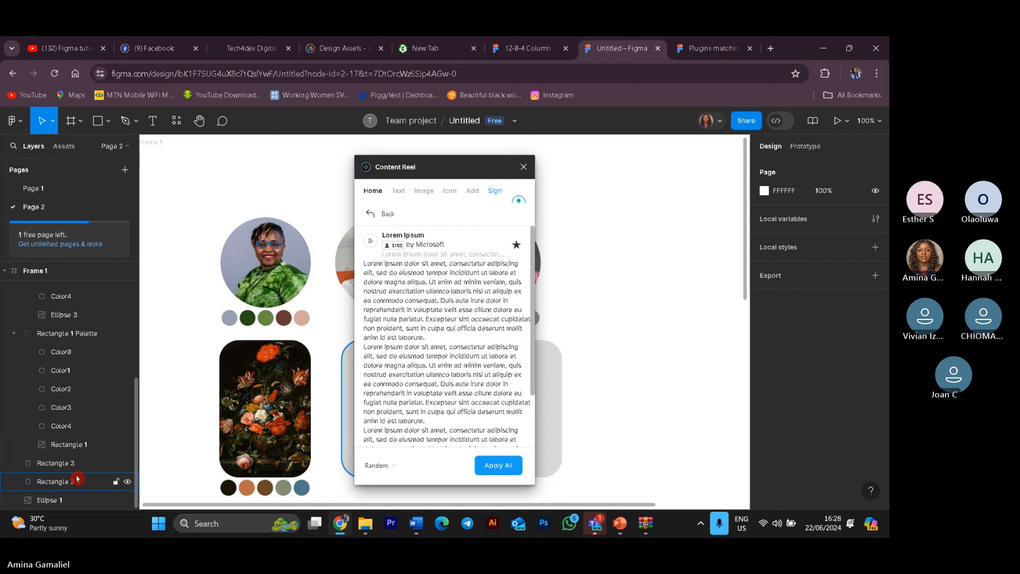
click(56, 463)
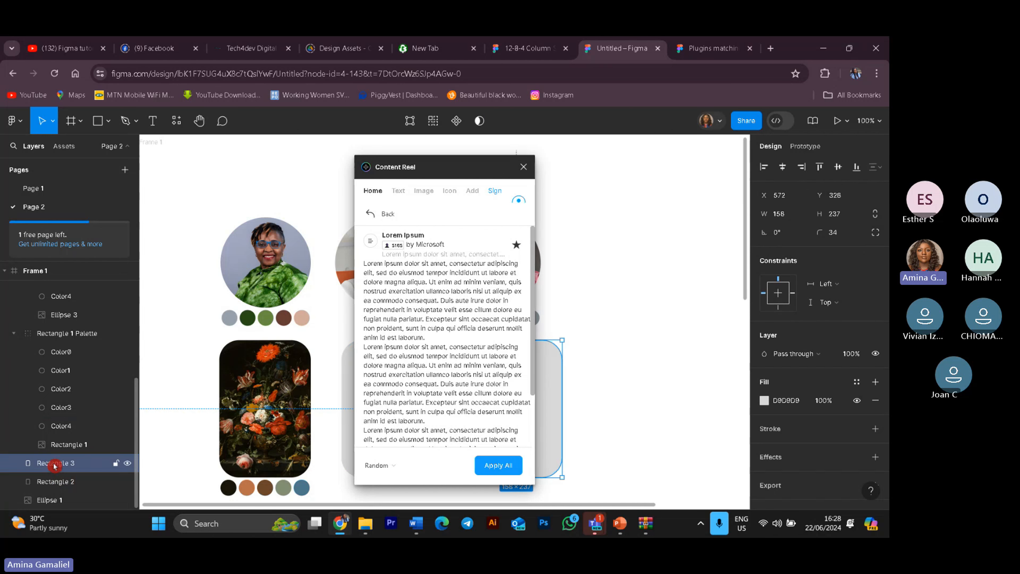
click(491, 475)
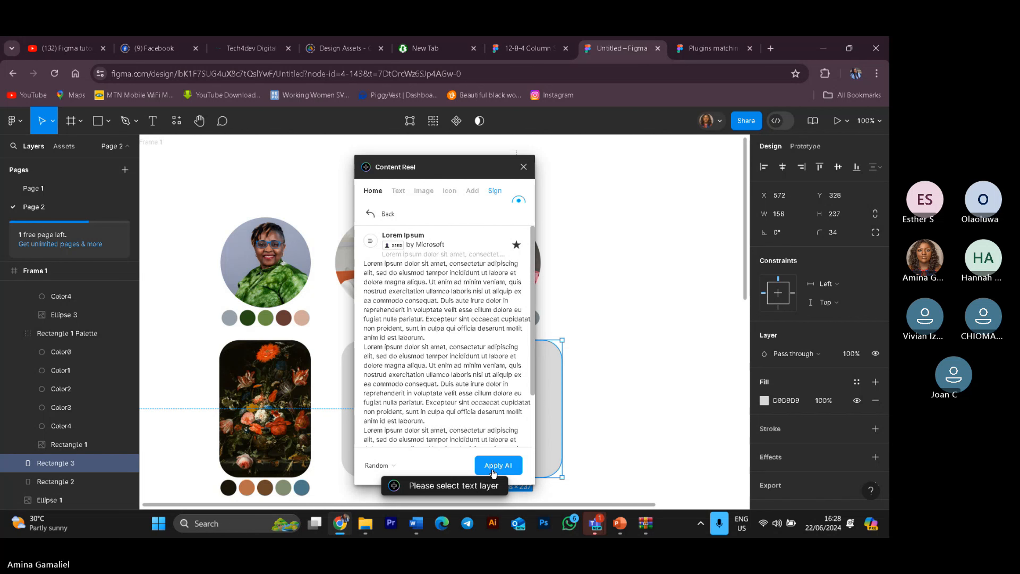
click(505, 458)
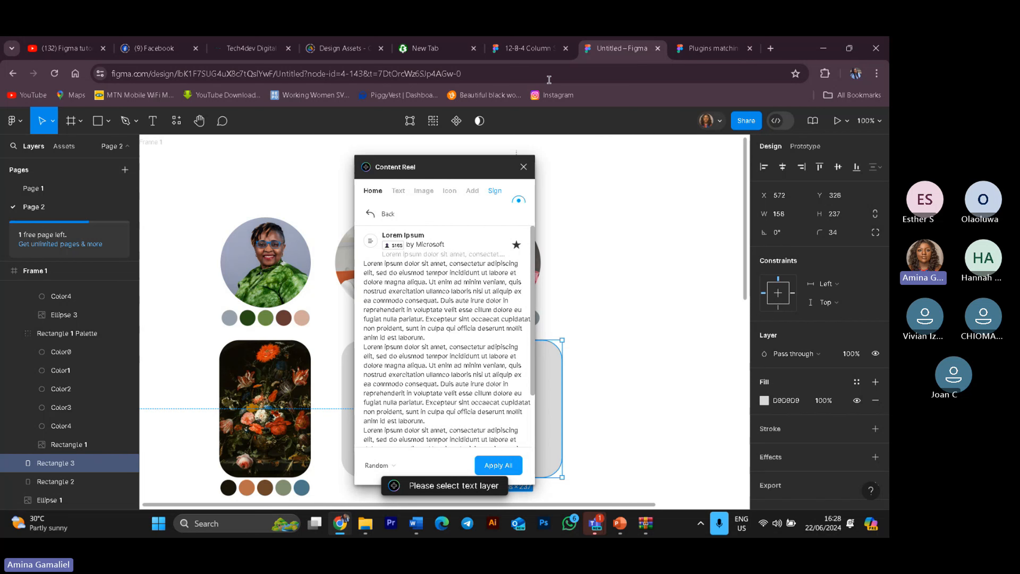
drag(483, 163, 369, 136)
click(378, 445)
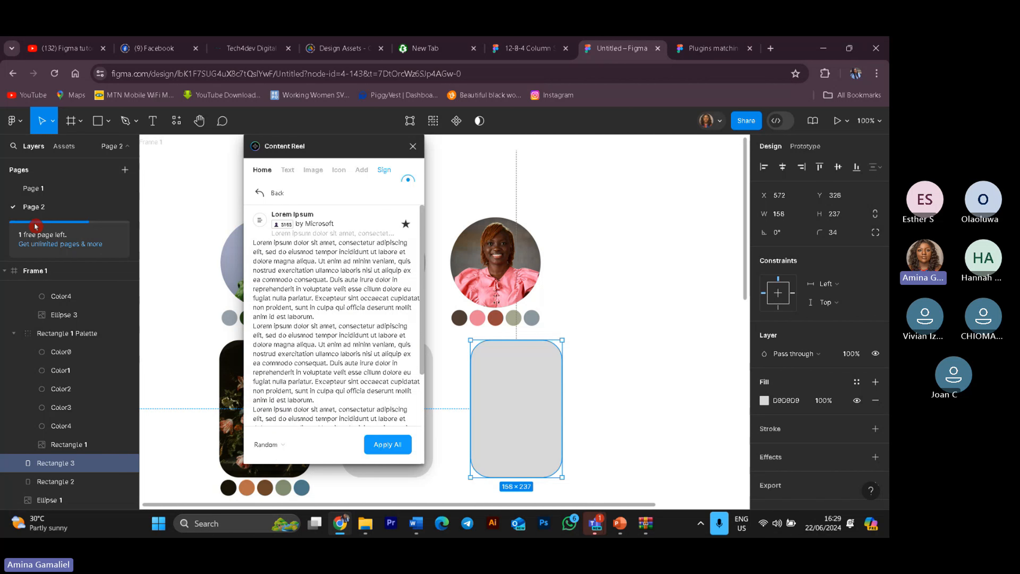
click(375, 444)
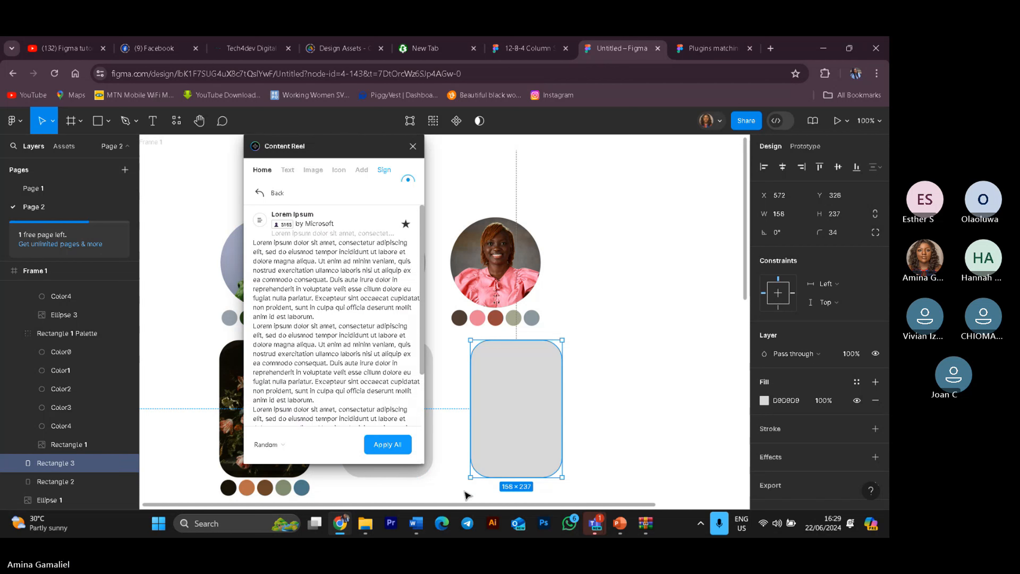
scroll(369, 401, down, 2)
scroll(369, 396, up, 2)
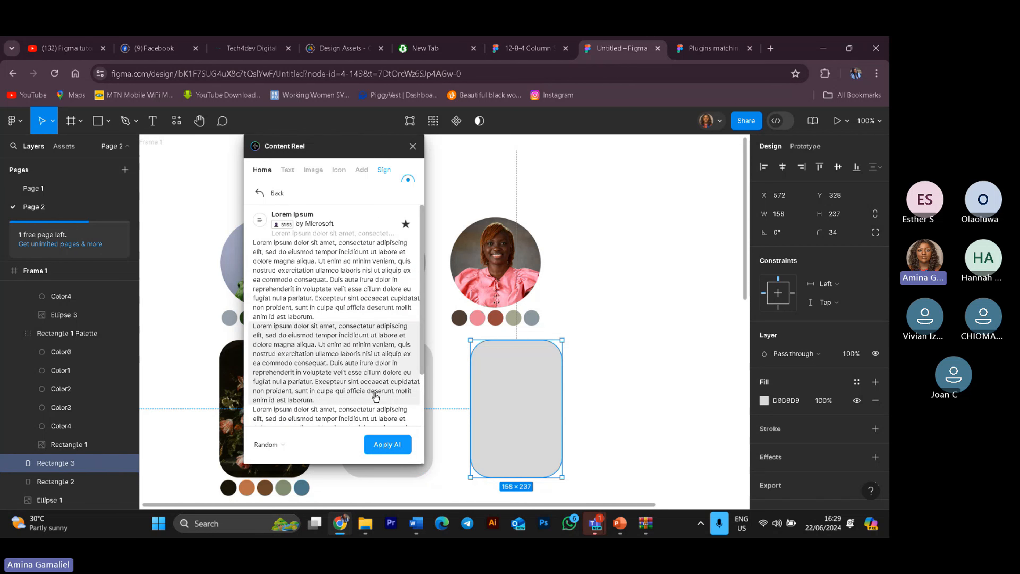
Step: Switch Content Reel to images, select the middle rounded rectangle and fill it from the Avatars (female) collection
click(291, 171)
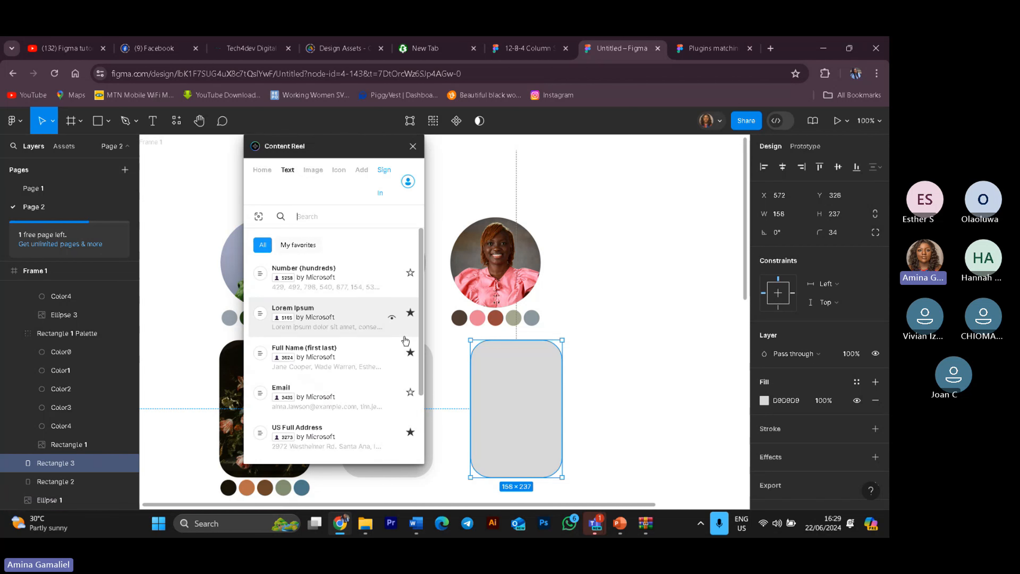
click(321, 174)
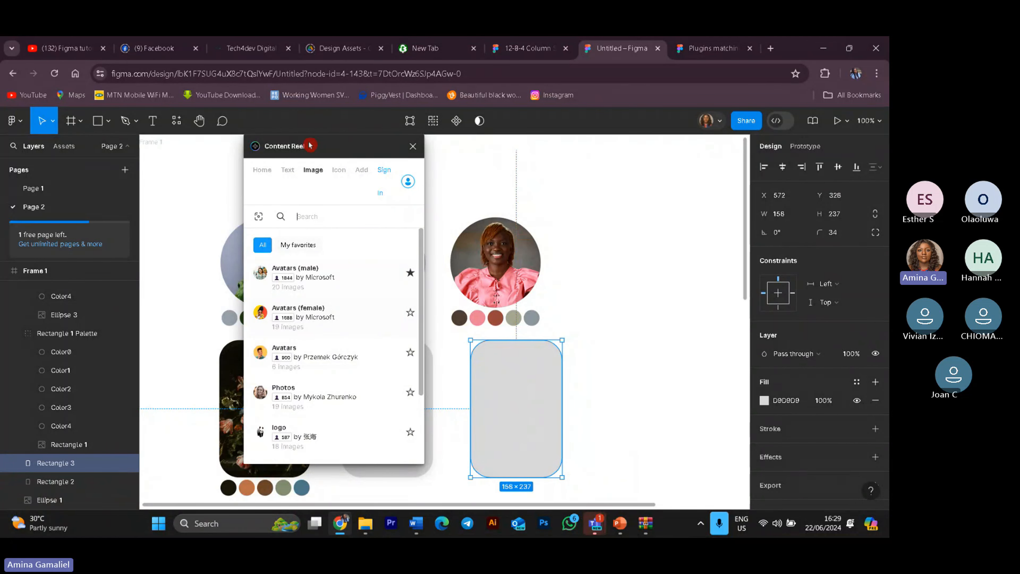
drag(319, 146, 274, 146)
click(430, 401)
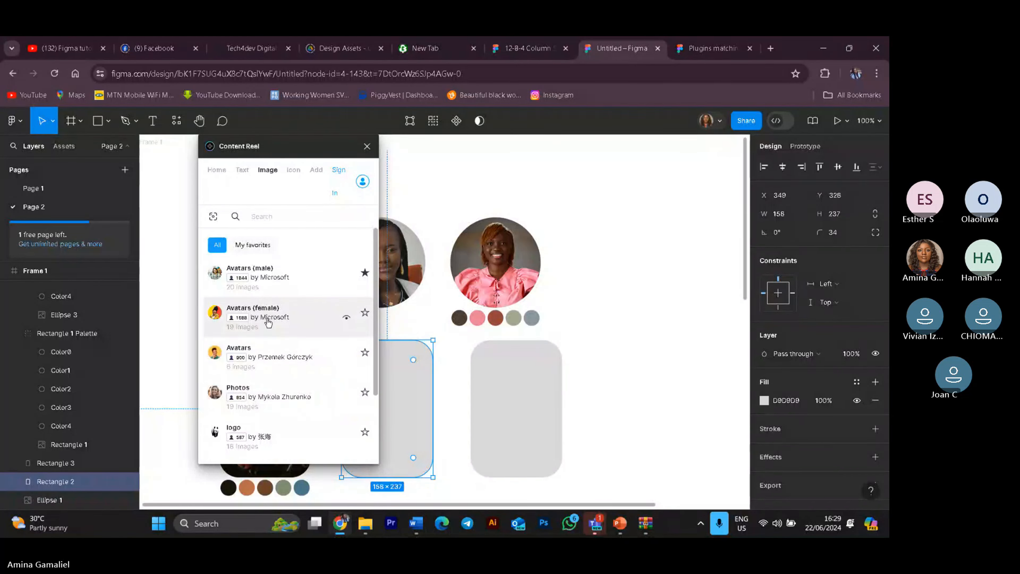
click(348, 320)
click(347, 318)
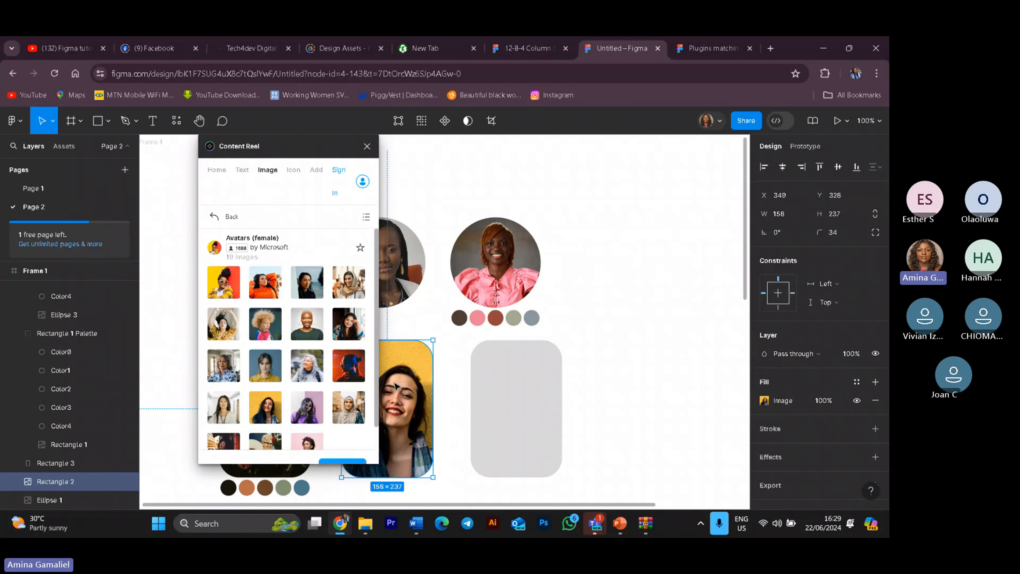
Step: Select the third rounded rectangle, fill it with a short-haired female avatar and close Content Reel
click(516, 408)
click(307, 324)
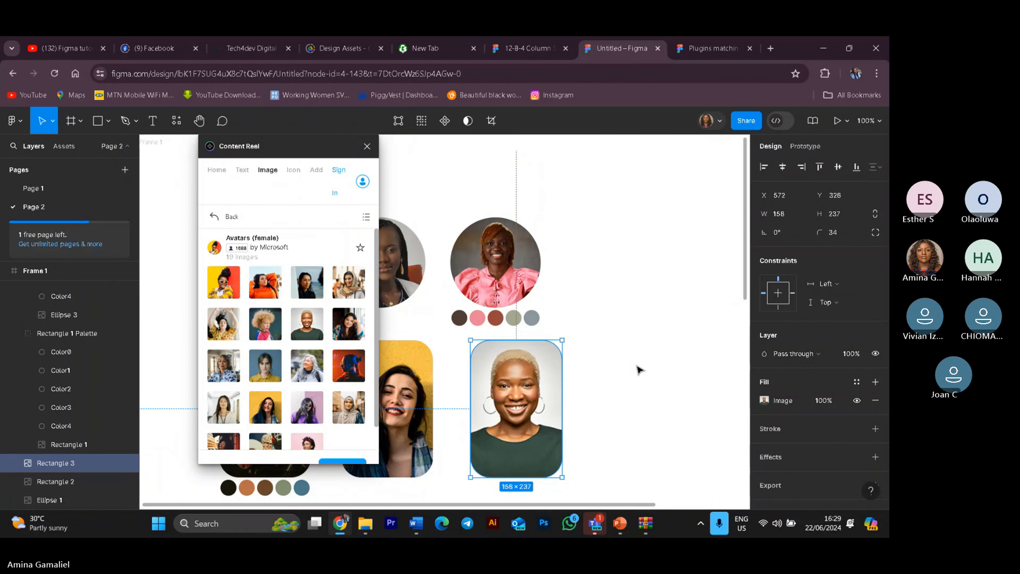
click(361, 150)
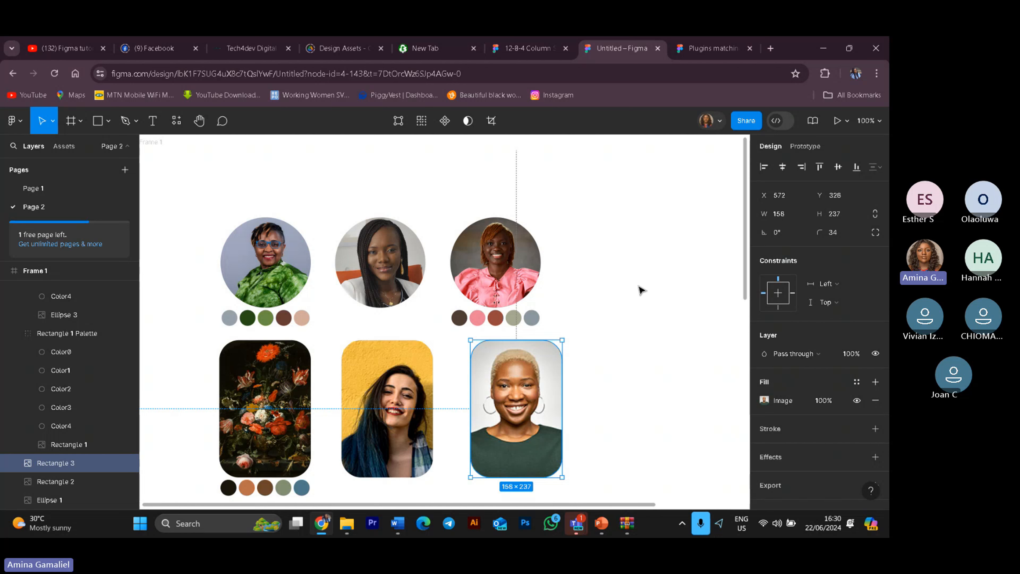
scroll(705, 372, down, 5)
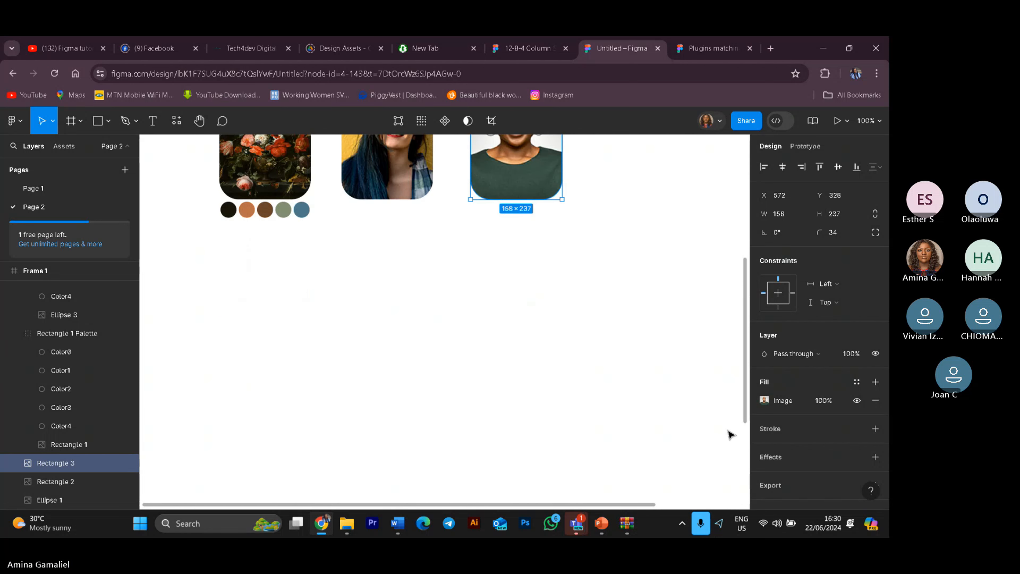
Step: Collapse the Rectangle 1 Palette group in the layers list
scroll(453, 364, up, 4)
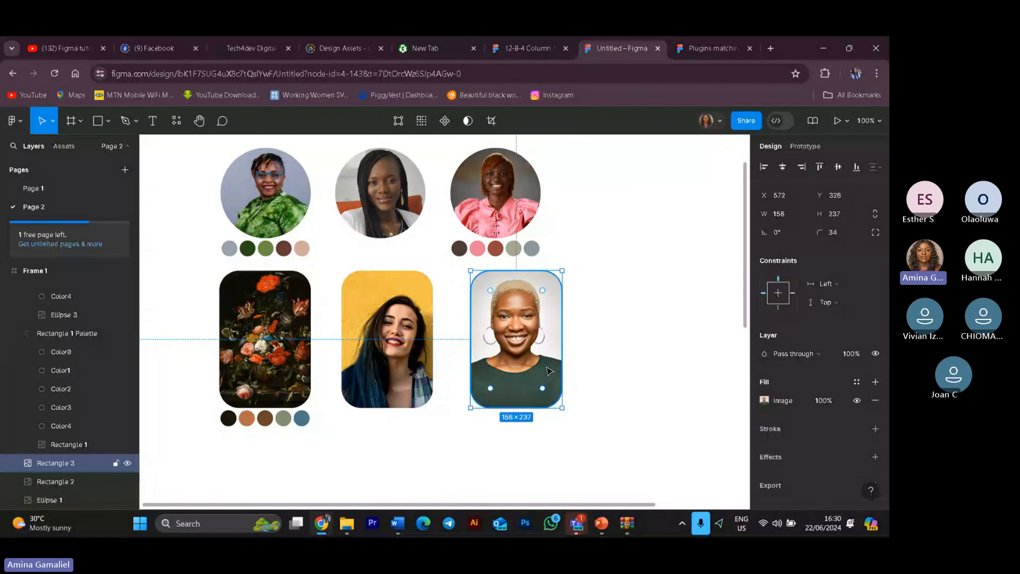
scroll(531, 312, up, 4)
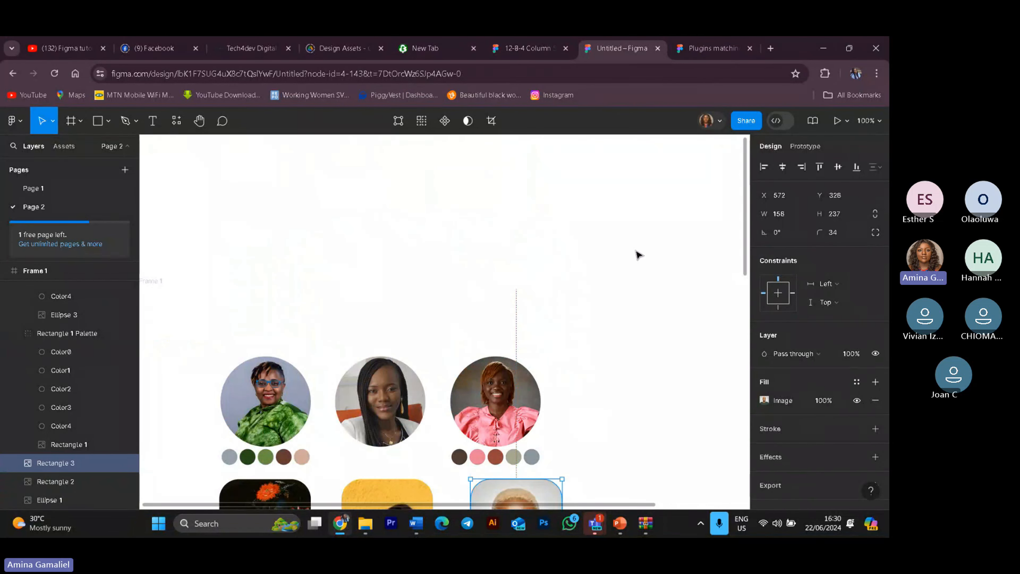
scroll(639, 255, down, 5)
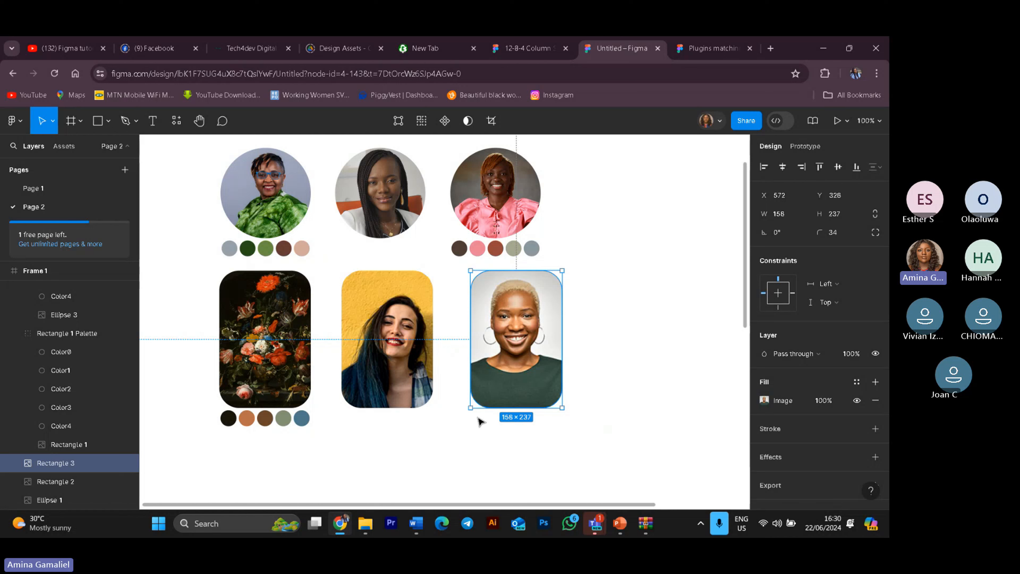
click(14, 333)
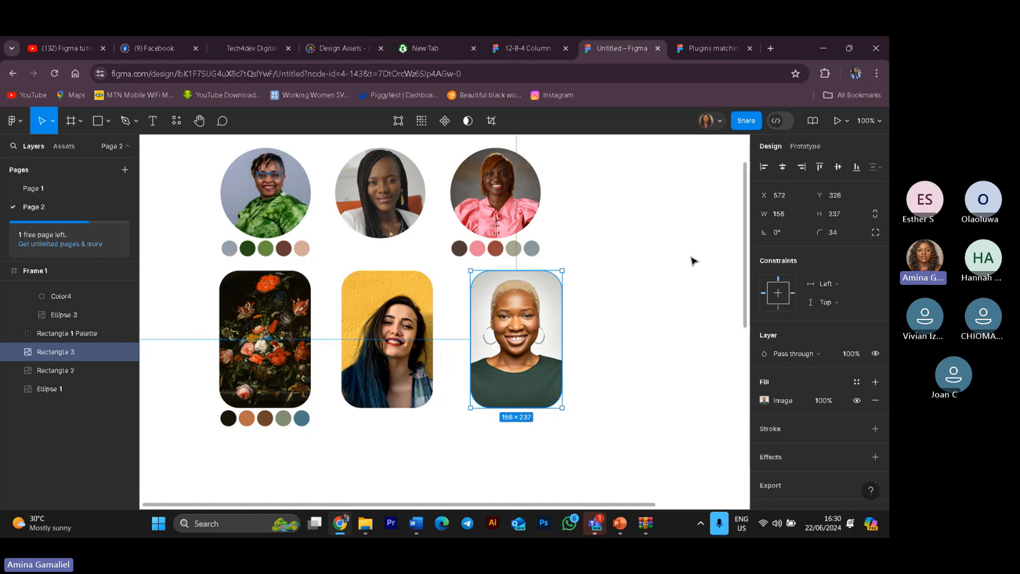
scroll(694, 261, up, 3)
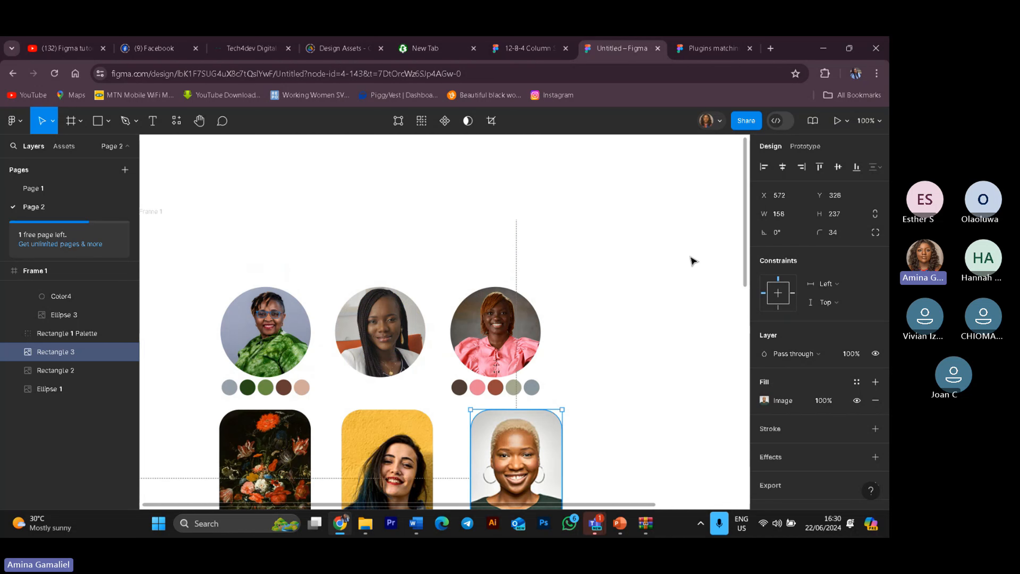
scroll(694, 261, down, 2)
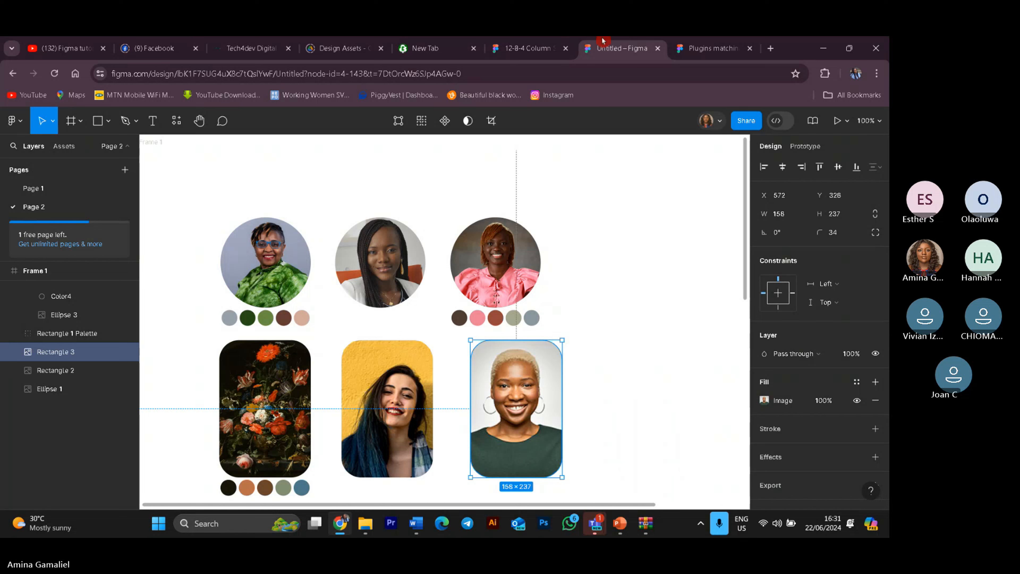
Step: Switch to WhatsApp and open the self-chat holding the font, colour and icon resource links
mouse_move(621, 525)
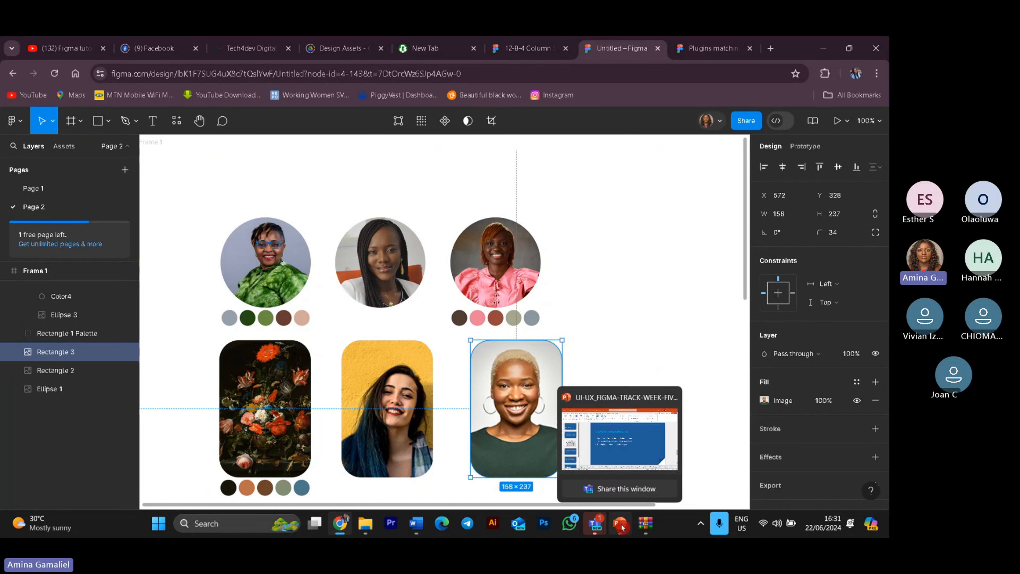
mouse_move(649, 535)
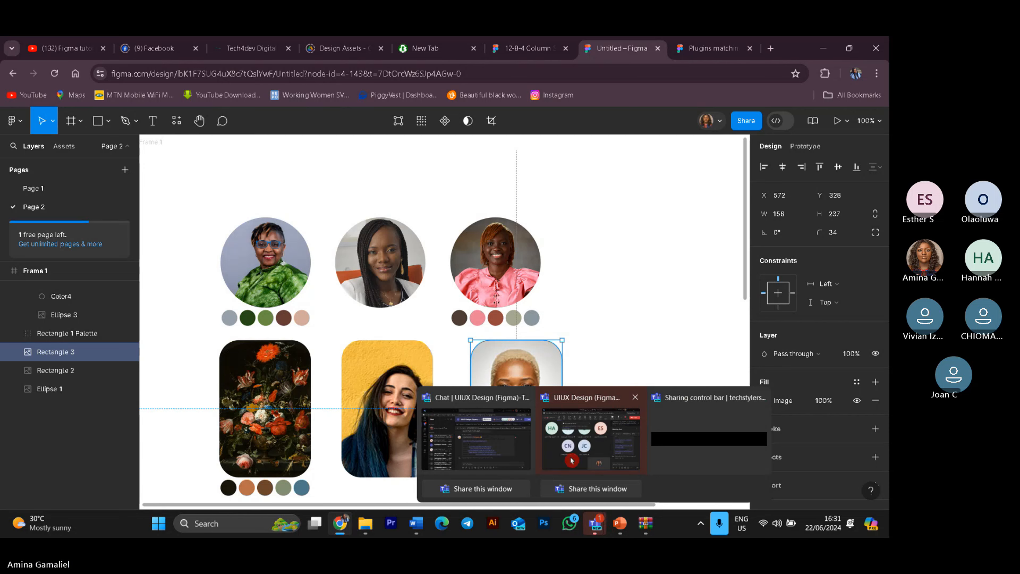
click(572, 460)
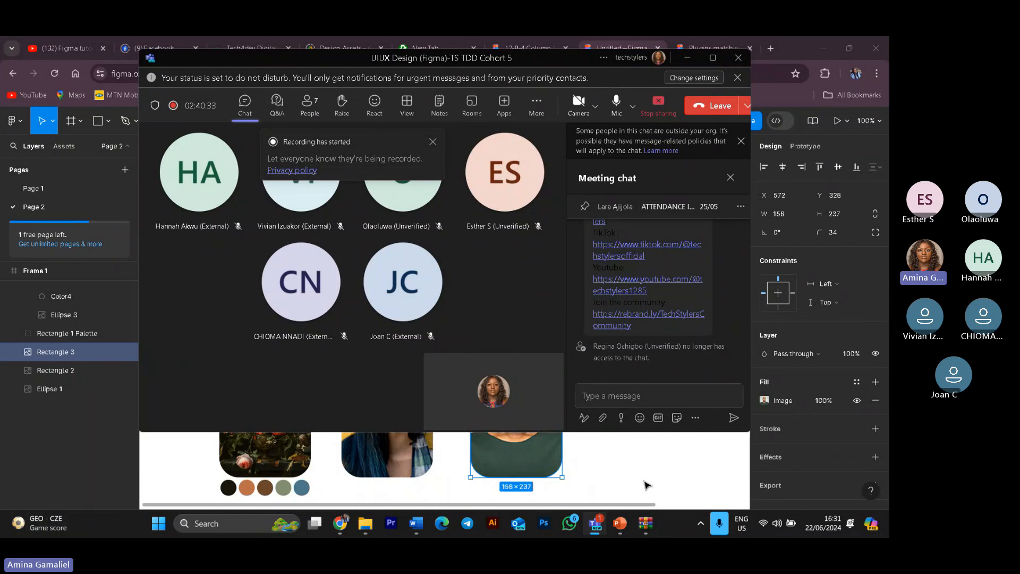
click(566, 532)
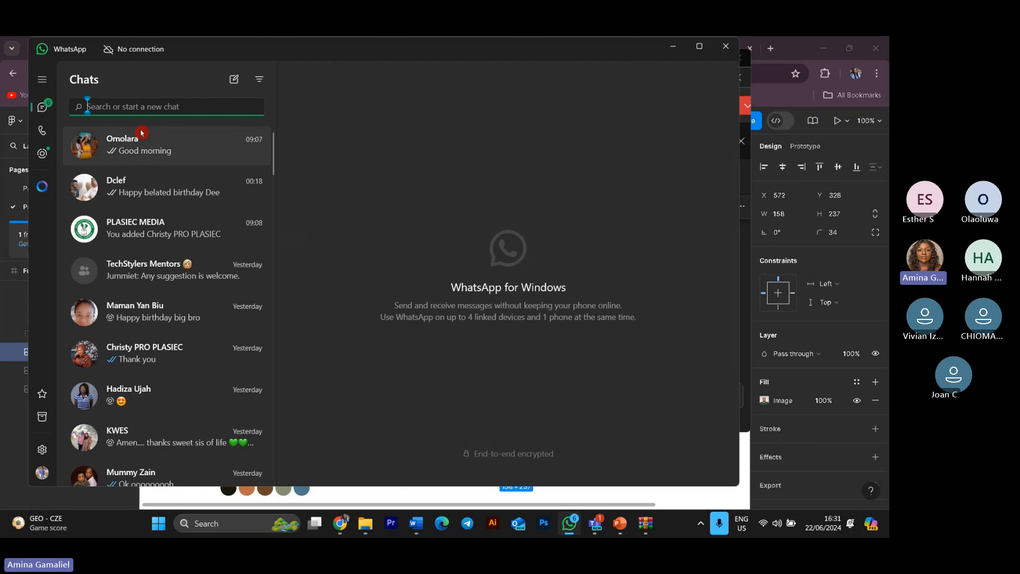
scroll(170, 304, down, 5)
scroll(185, 386, down, 2)
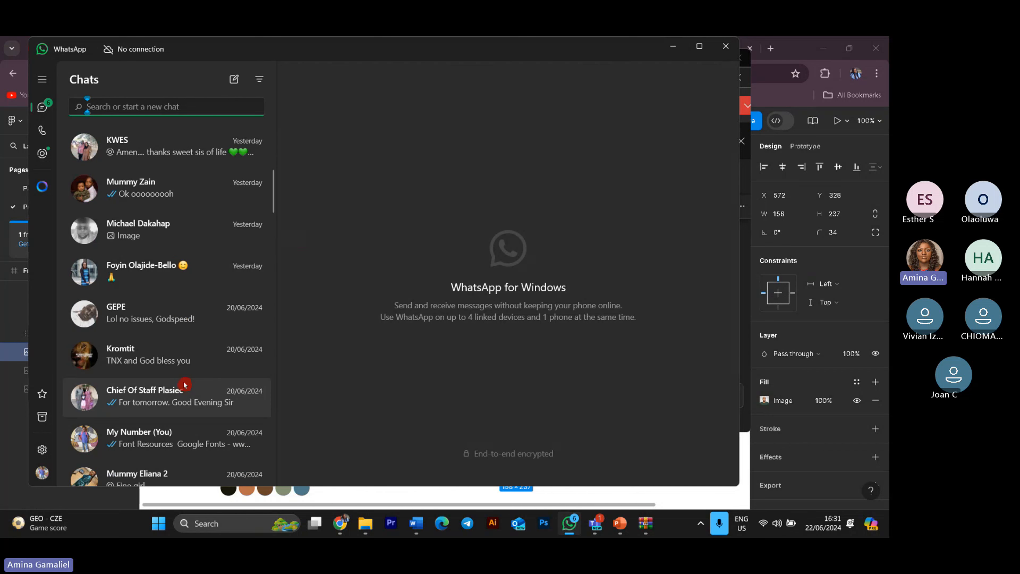
scroll(185, 384, up, 6)
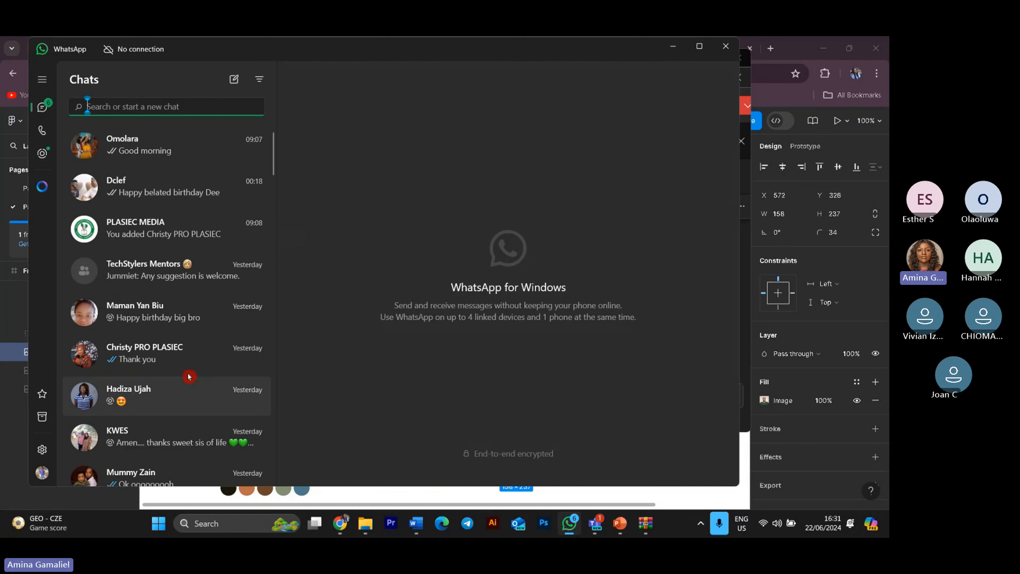
scroll(189, 376, down, 6)
scroll(167, 342, down, 6)
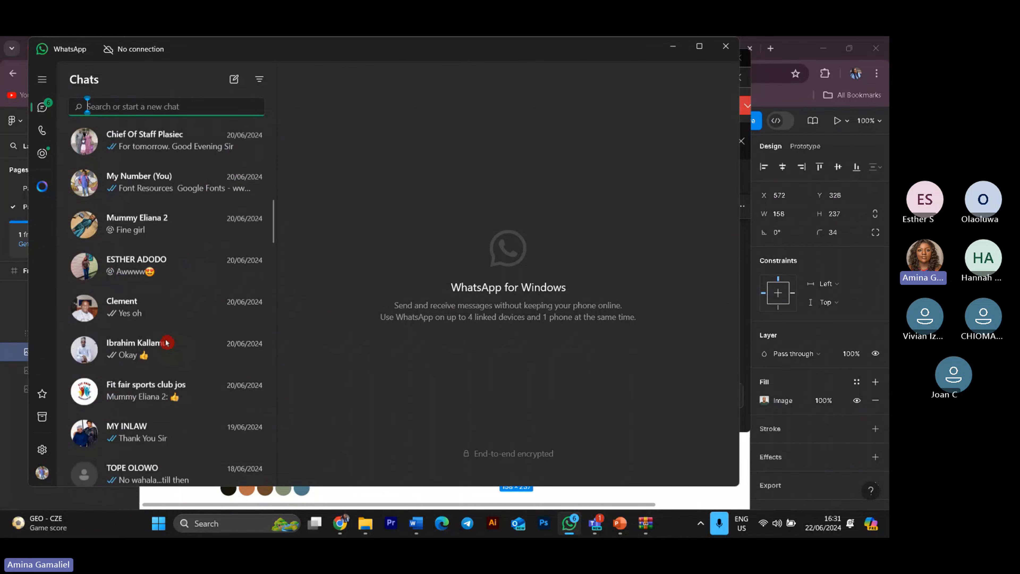
scroll(167, 342, down, 6)
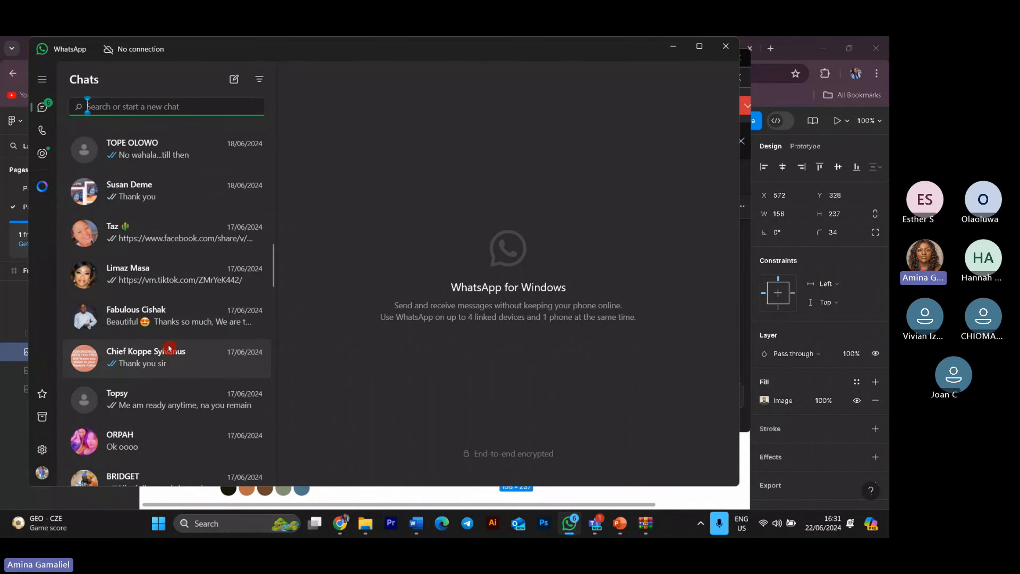
scroll(169, 347, up, 8)
click(169, 294)
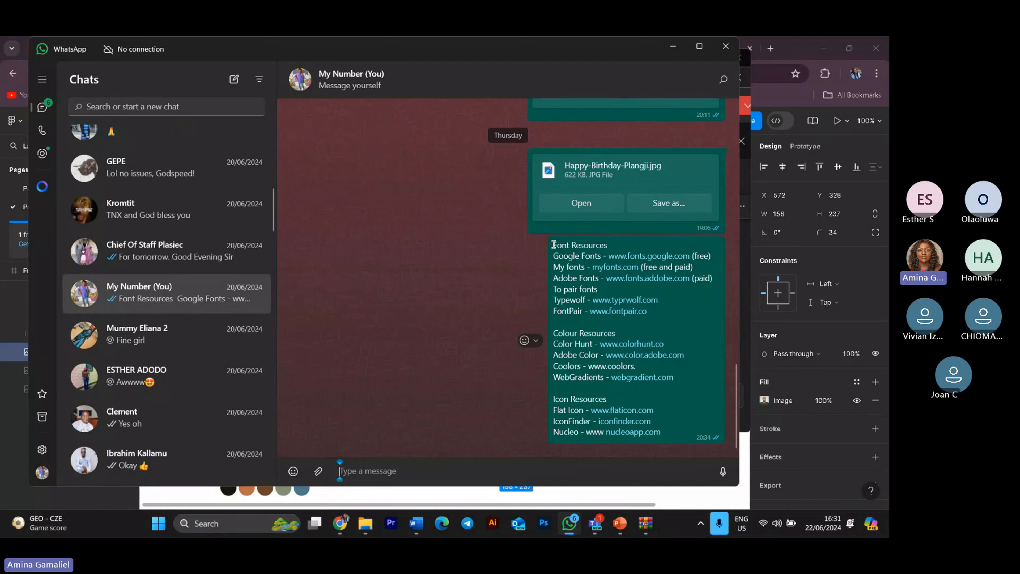
Step: Copy the Font, Colour and Icon Resources list from the message and minimize WhatsApp
drag(553, 244, 662, 433)
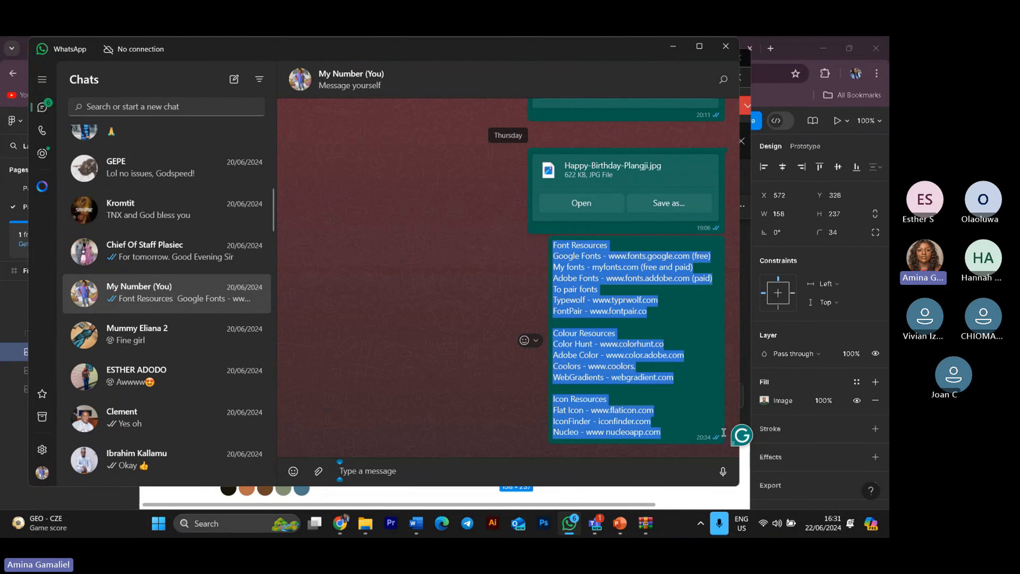
right_click(582, 284)
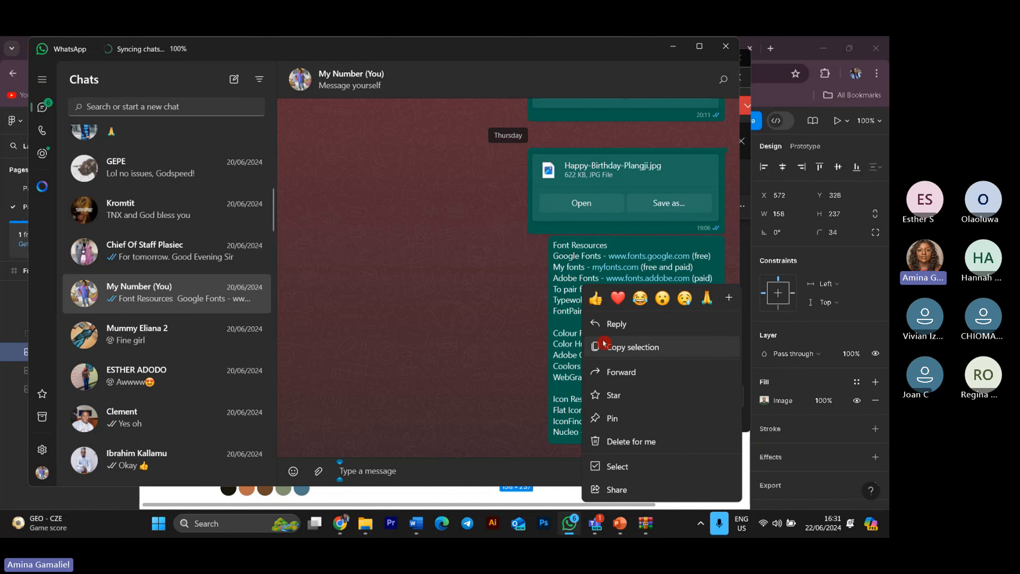
click(613, 345)
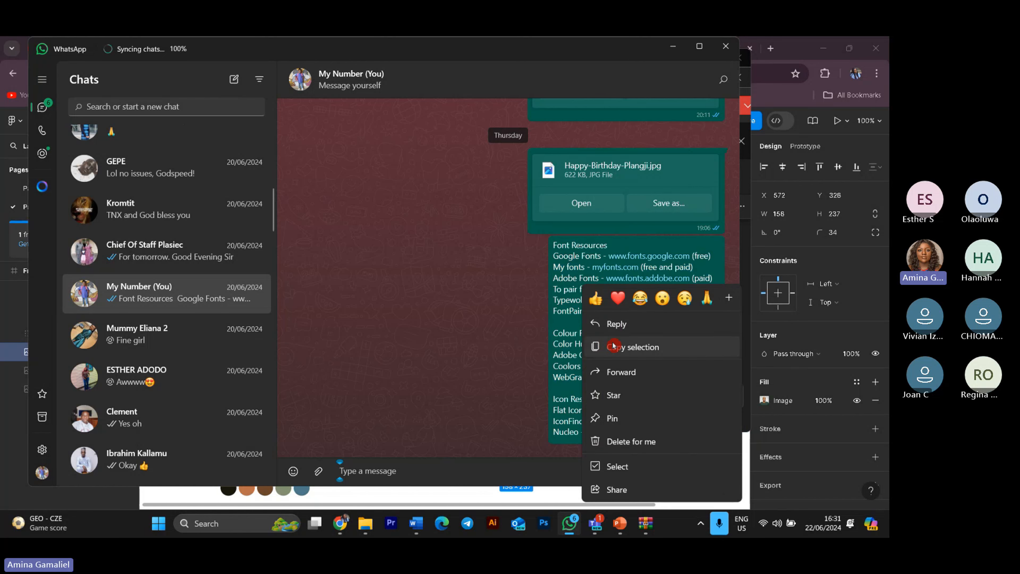
click(685, 48)
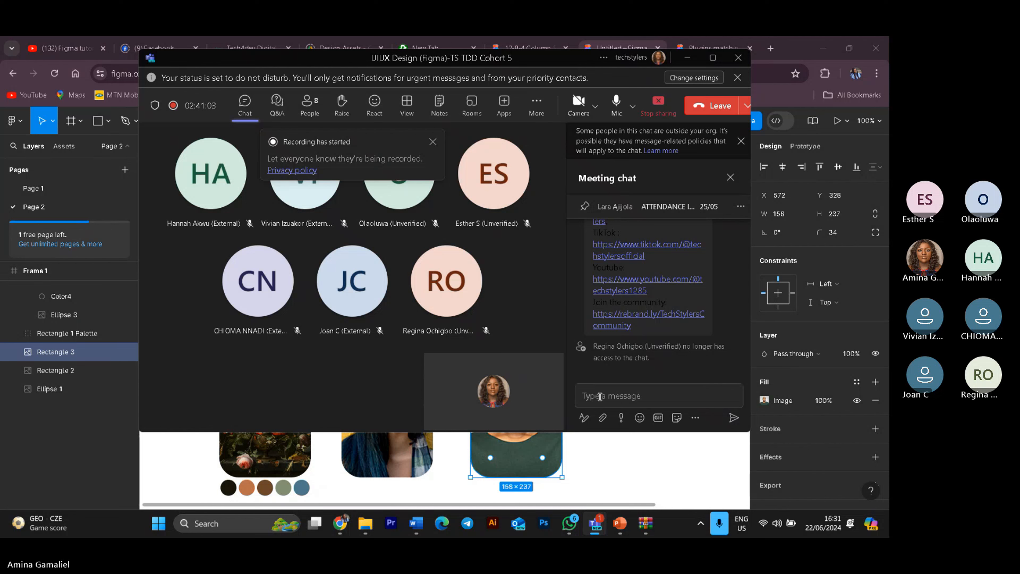
Step: Paste the copied resource list into the Teams meeting chat message box
click(601, 396)
right_click(601, 396)
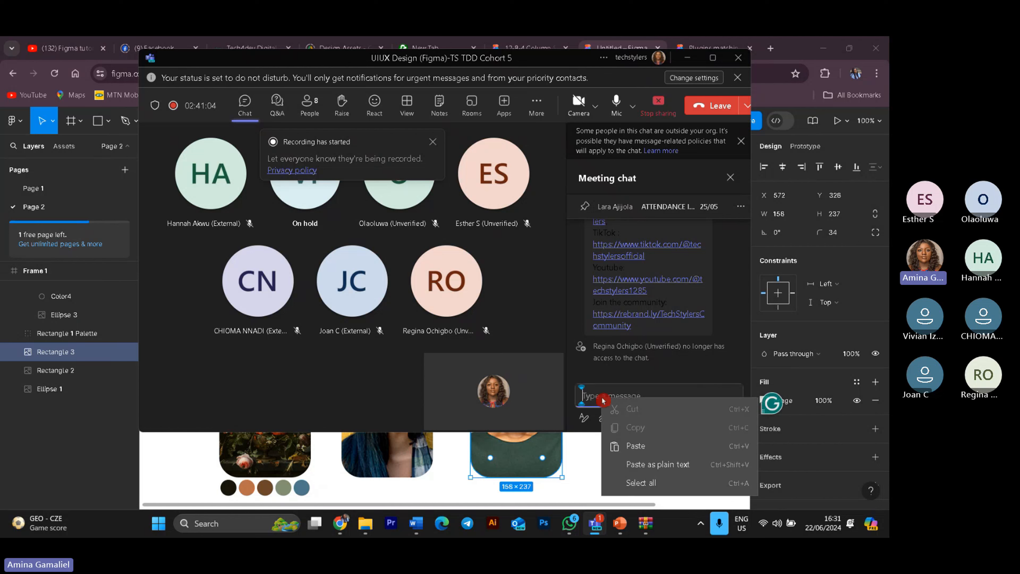
click(665, 453)
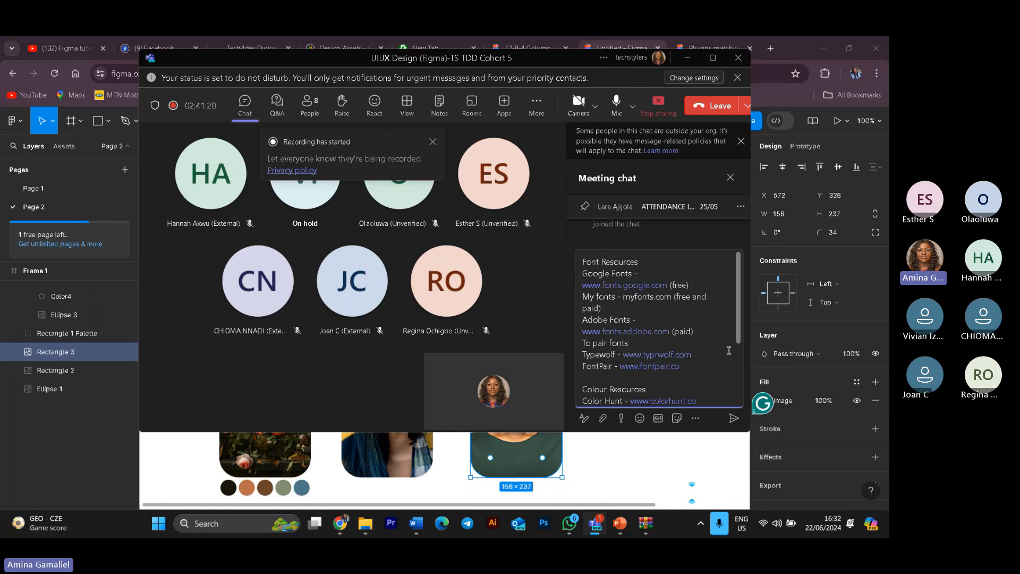
scroll(729, 350, down, 3)
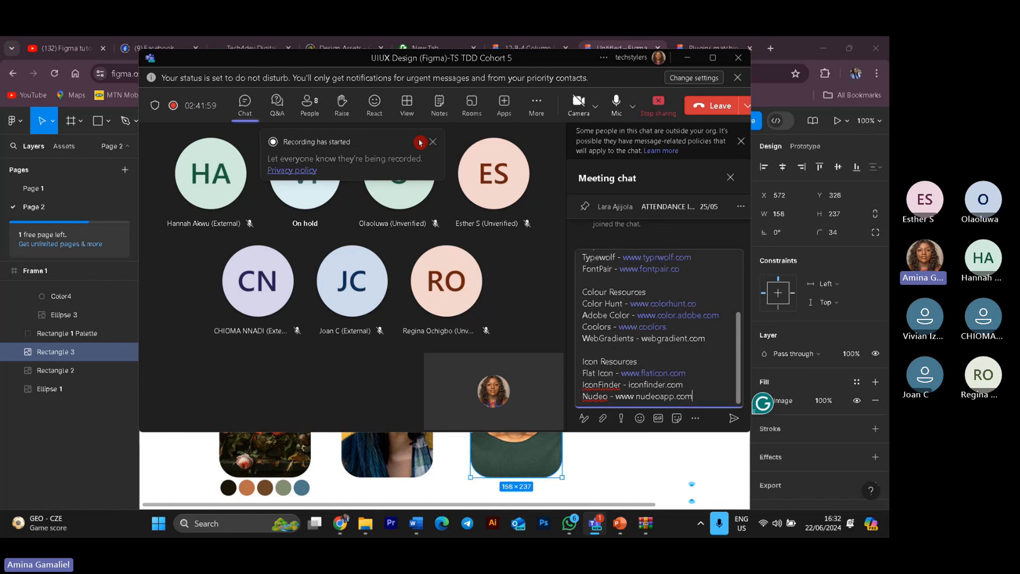
drag(375, 158, 401, 152)
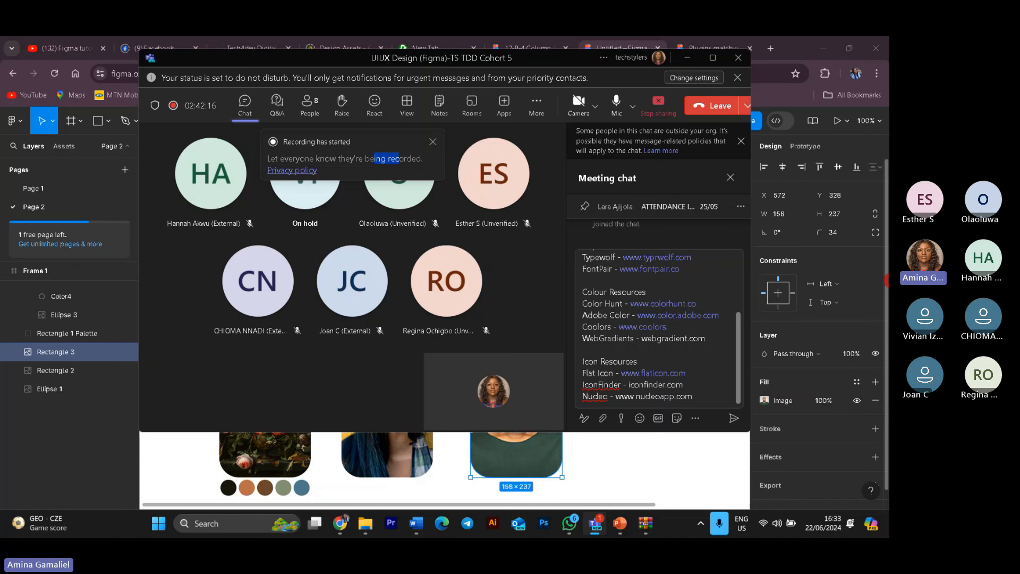
click(535, 272)
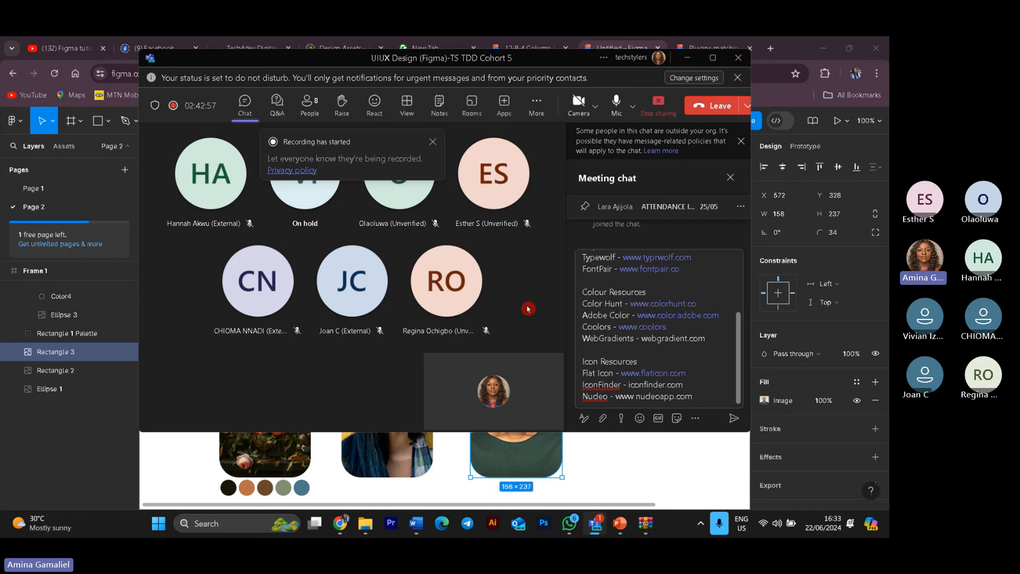
Step: Stop the Teams meeting recording and confirm stopping it
click(545, 103)
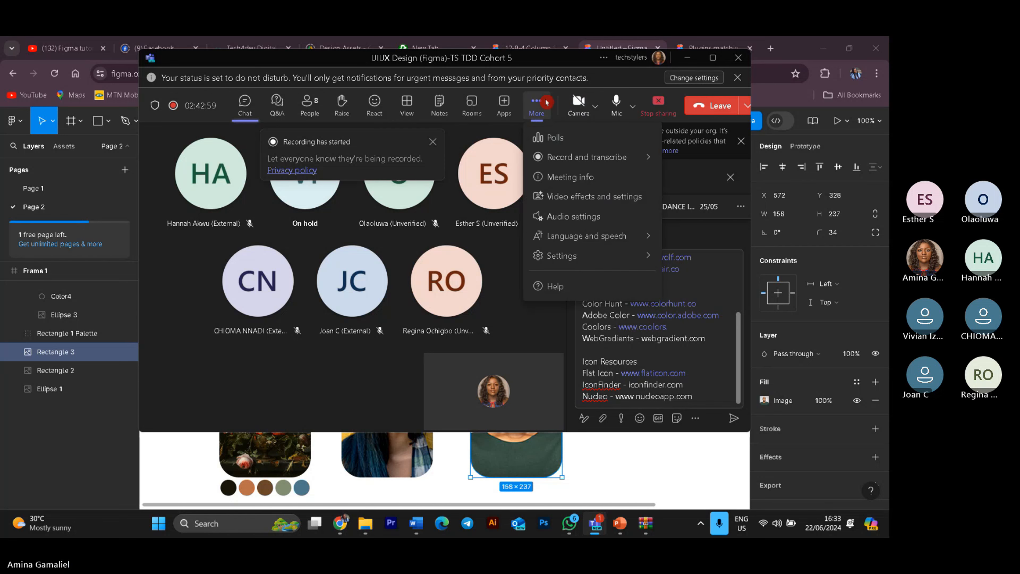
mouse_move(544, 196)
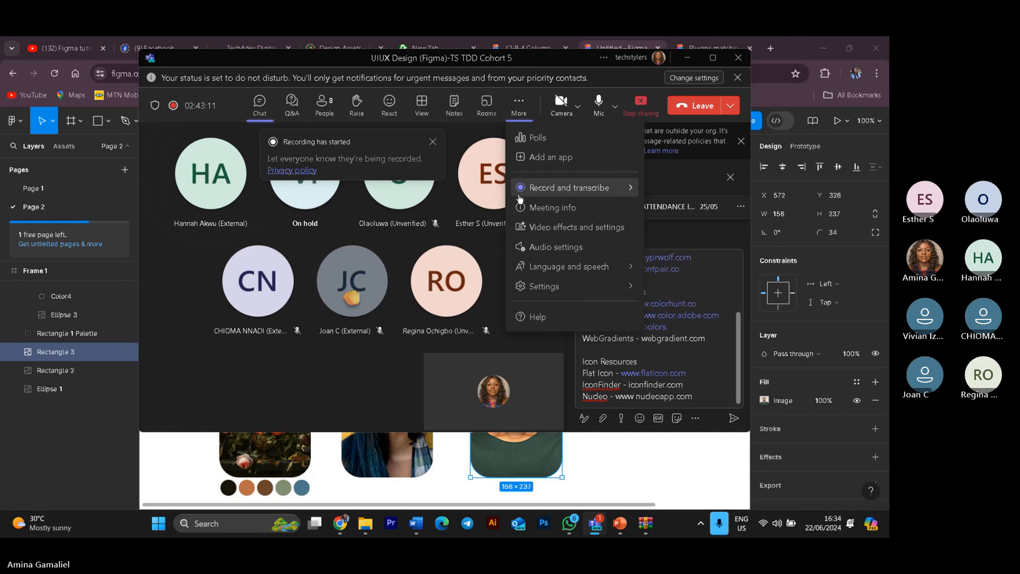
mouse_move(606, 196)
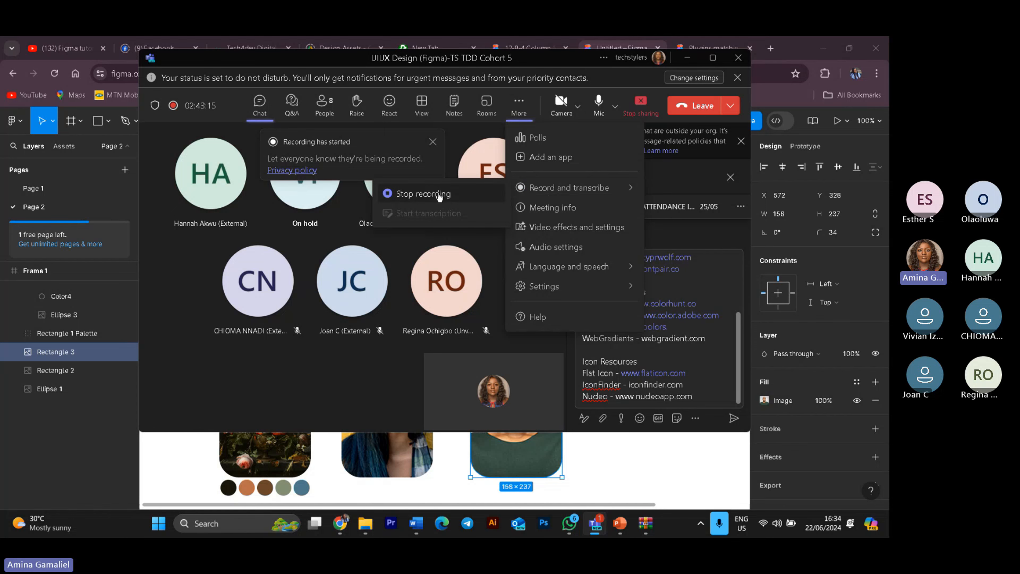
click(420, 194)
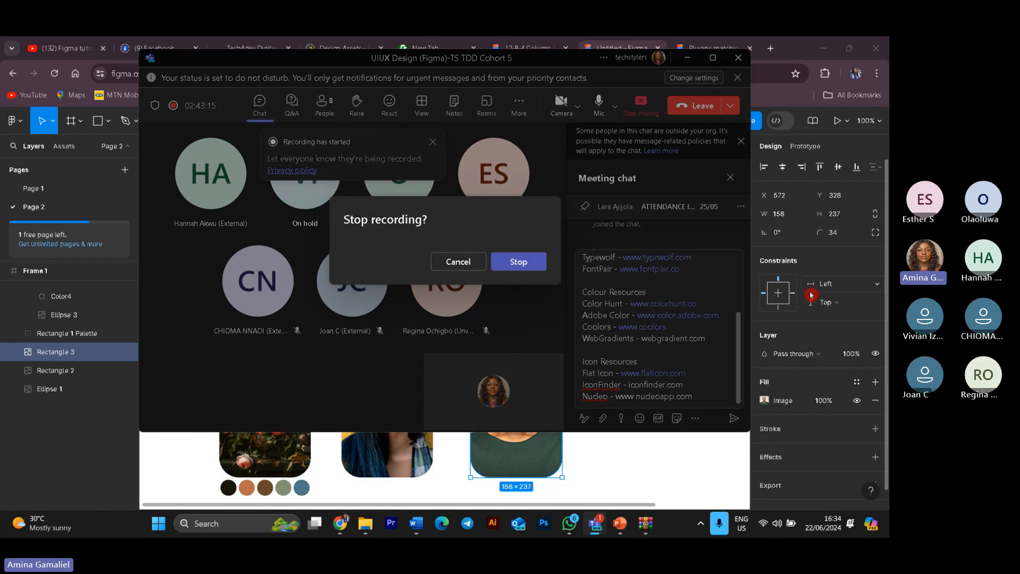
click(525, 264)
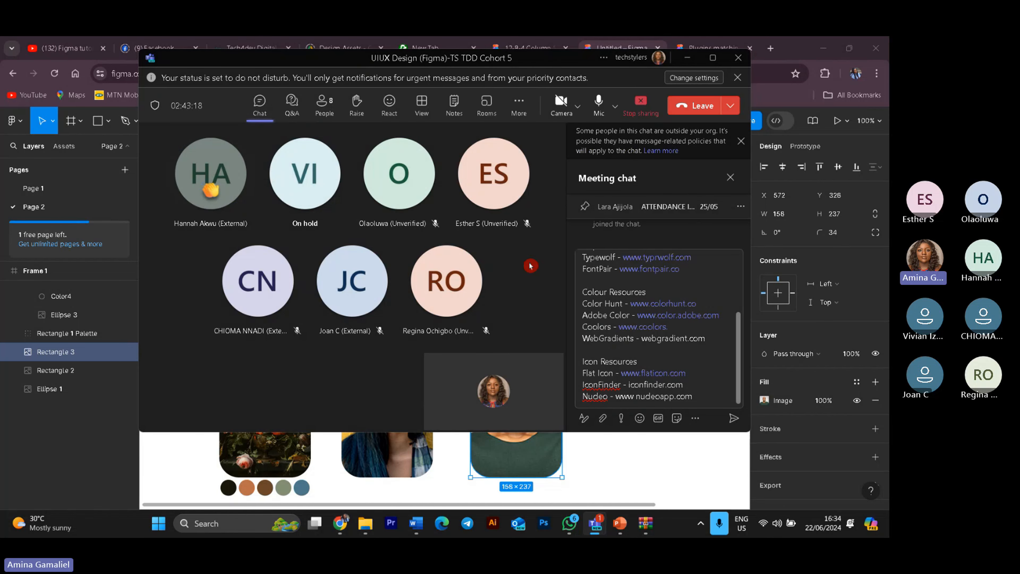